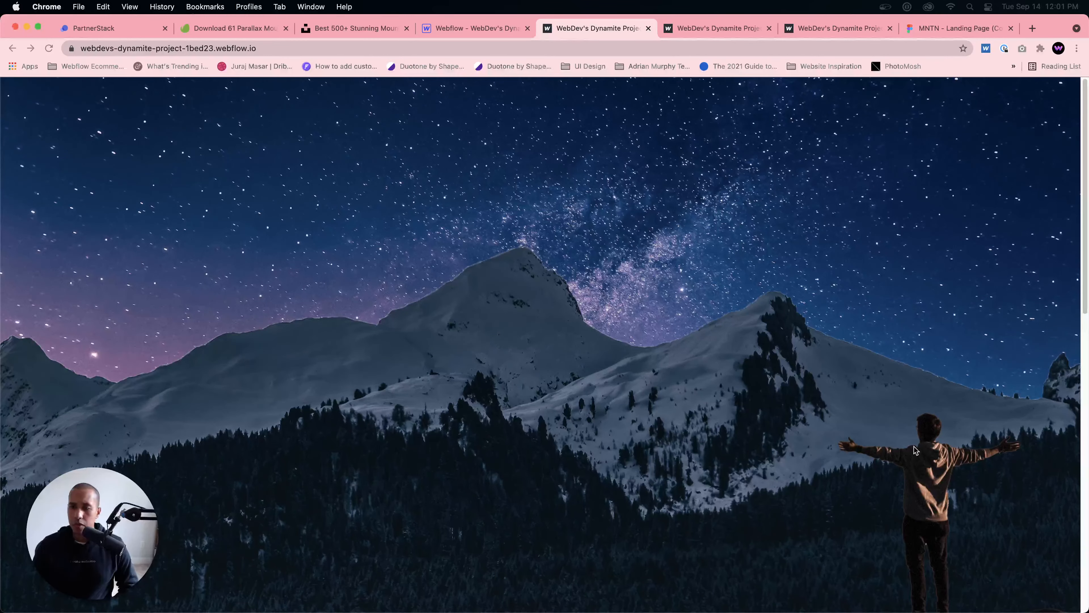
# Step: Compare the scrolling parallax scene on the published Webflow page with the hero image group of the MNTN landing page design in Figma
pyautogui.moveTo(1081, 196); pyautogui.dragTo(1075, 98)
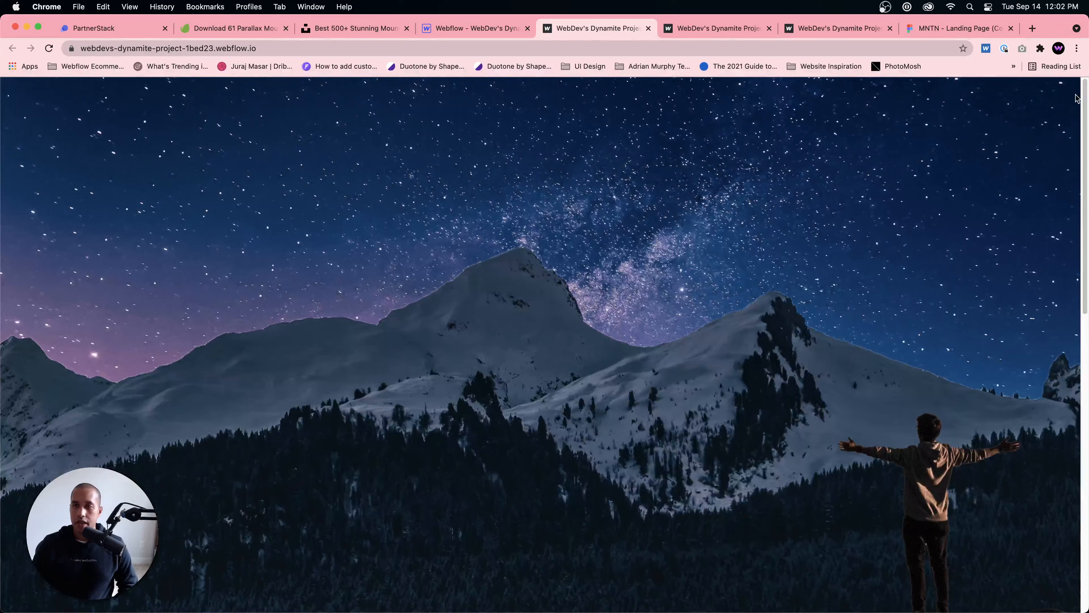
pyautogui.click(957, 29)
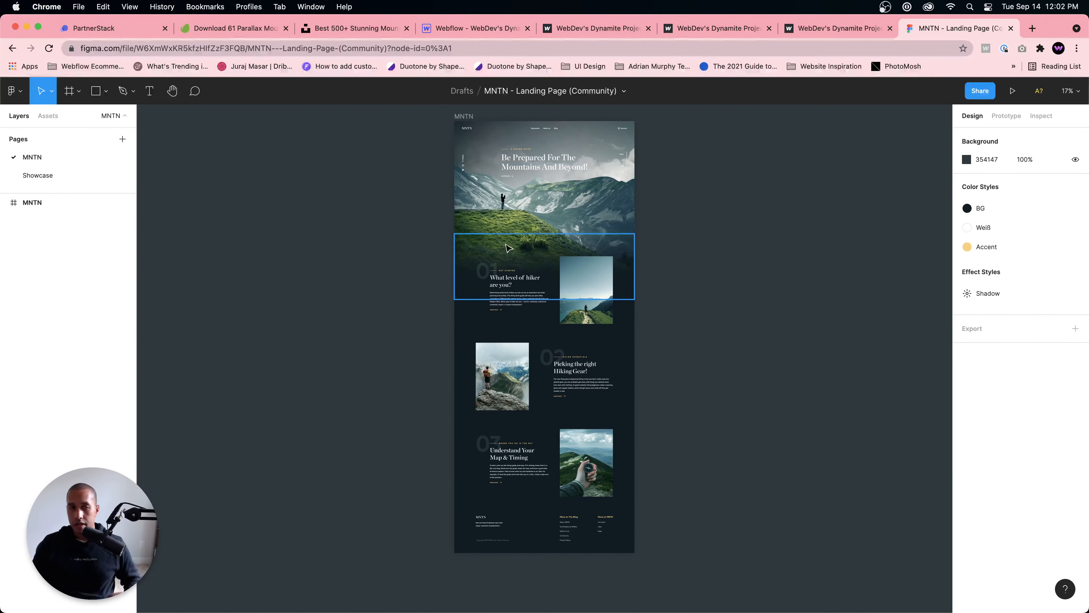
pyautogui.scroll(5, 517, 233)
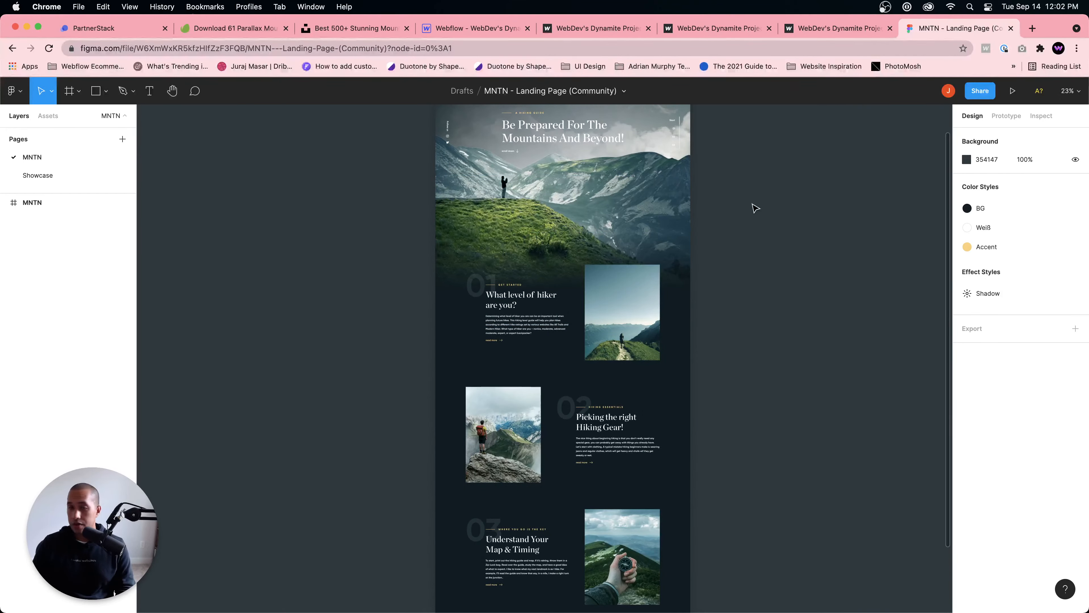
pyautogui.scroll(3, 729, 240)
pyautogui.scroll(2, 579, 261)
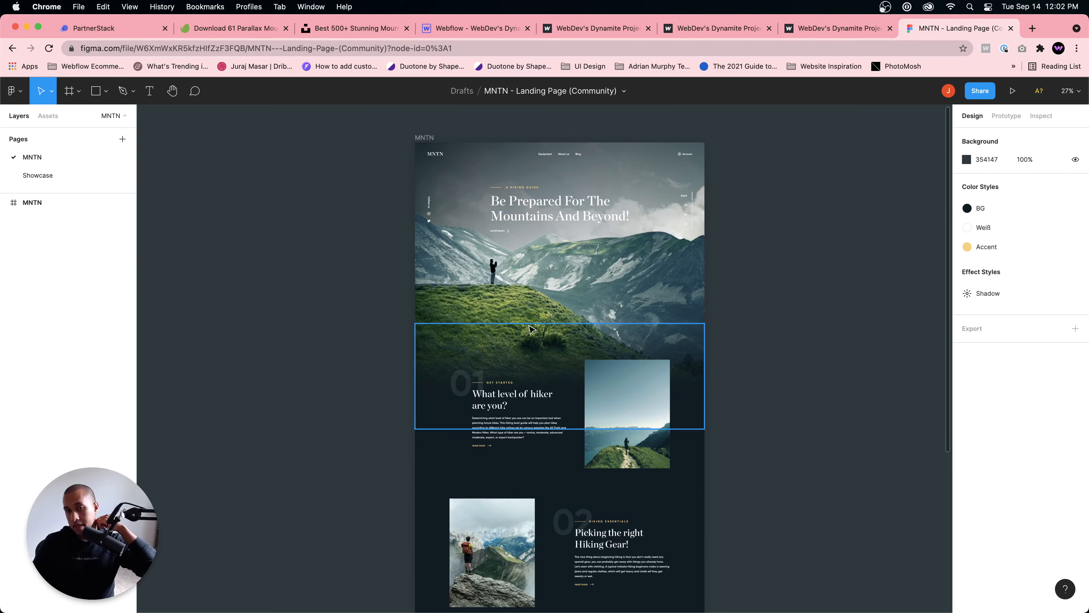
pyautogui.click(555, 273)
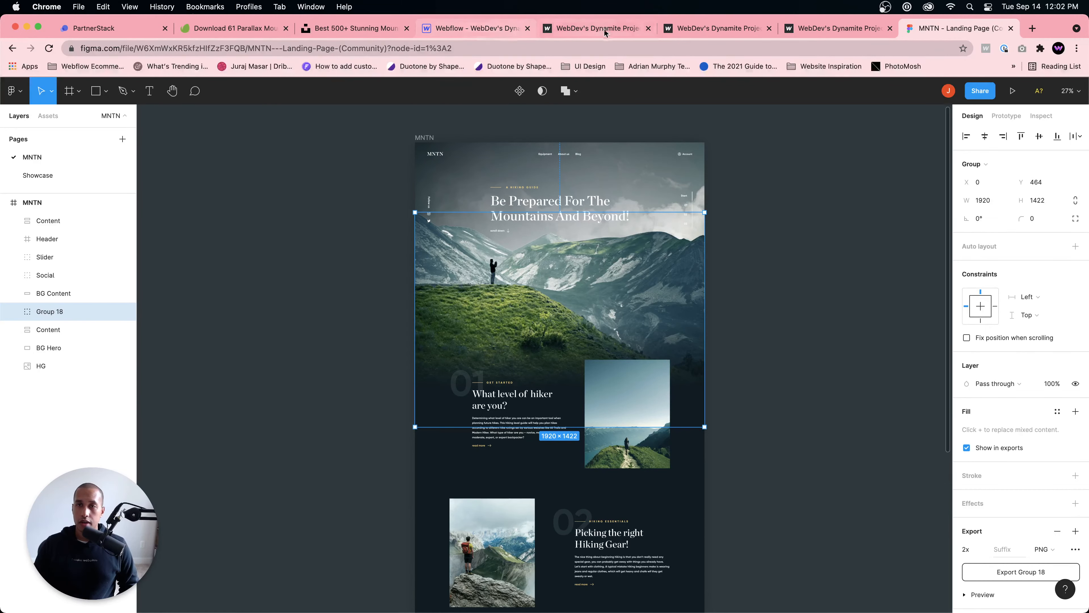
pyautogui.click(582, 36)
pyautogui.moveTo(1085, 172); pyautogui.dragTo(1051, 170)
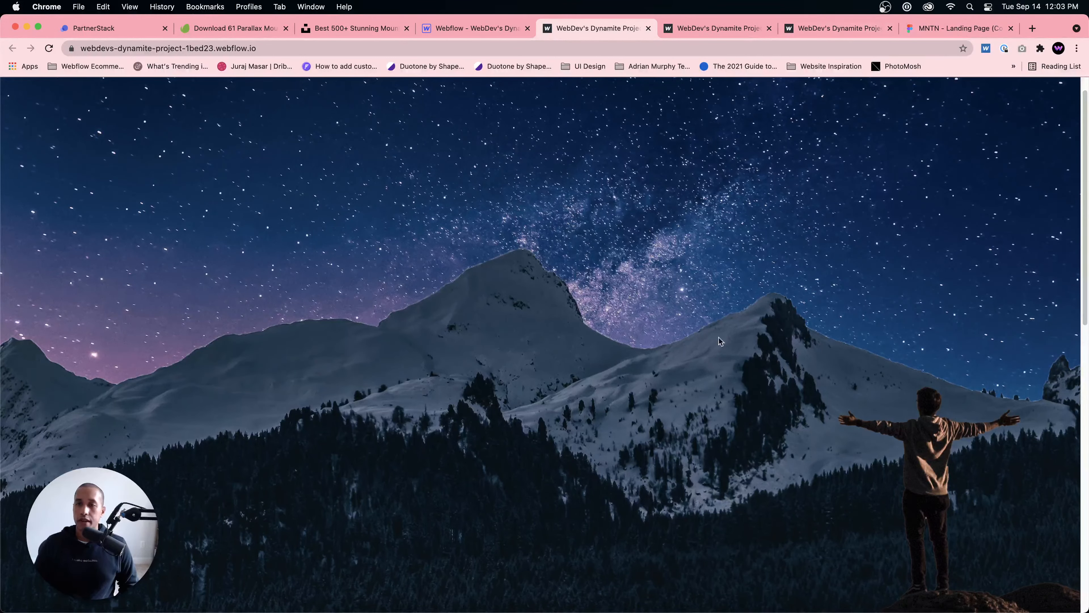
# Step: Switch to Unsplash's mountains results and dismiss the photo attribution popup
pyautogui.click(367, 28)
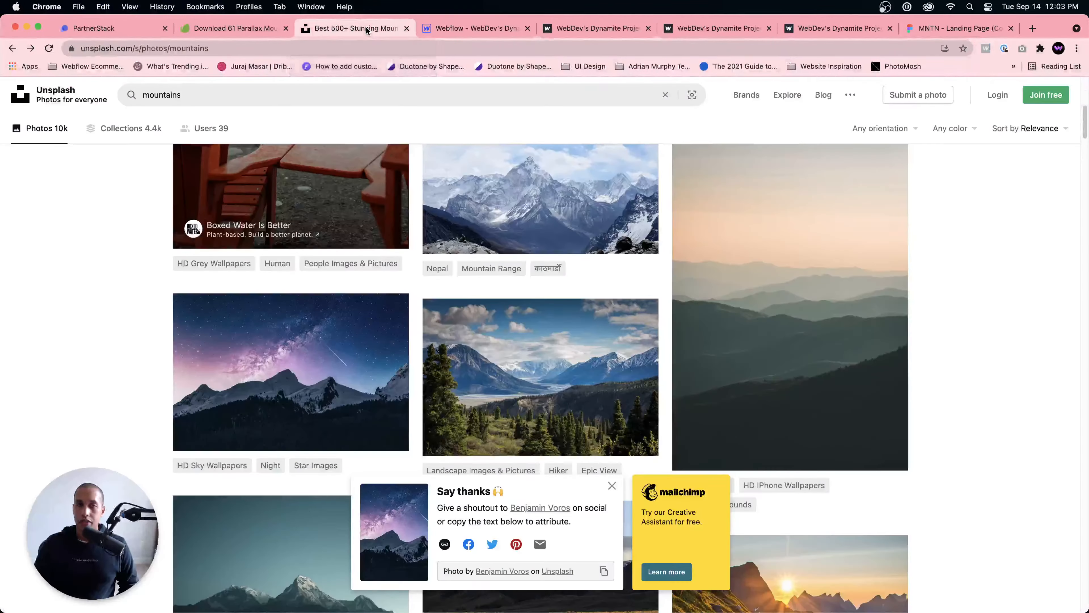
pyautogui.scroll(10, 499, 268)
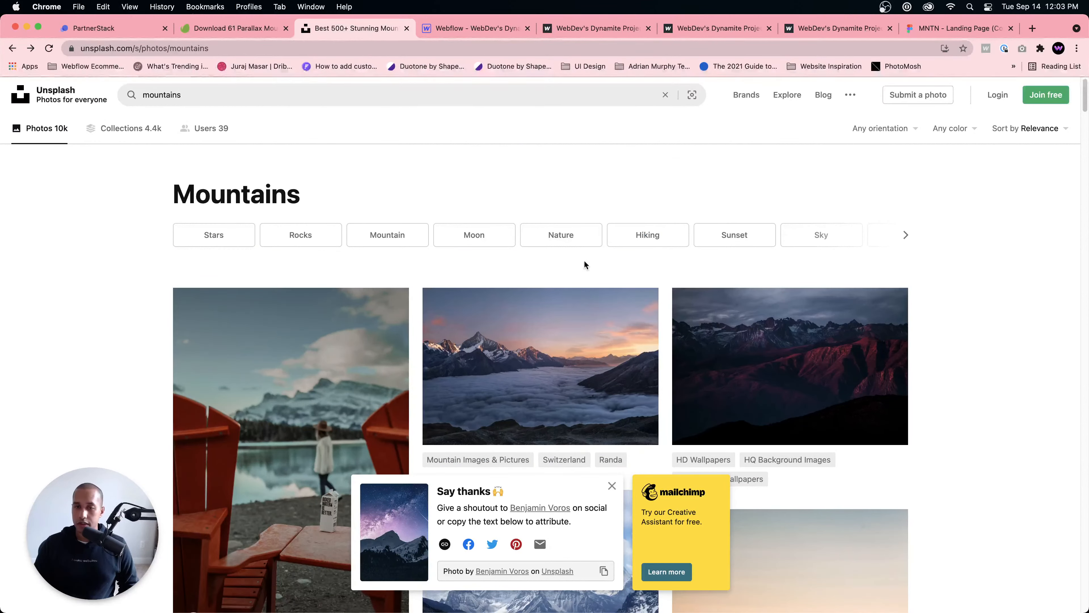
pyautogui.click(611, 485)
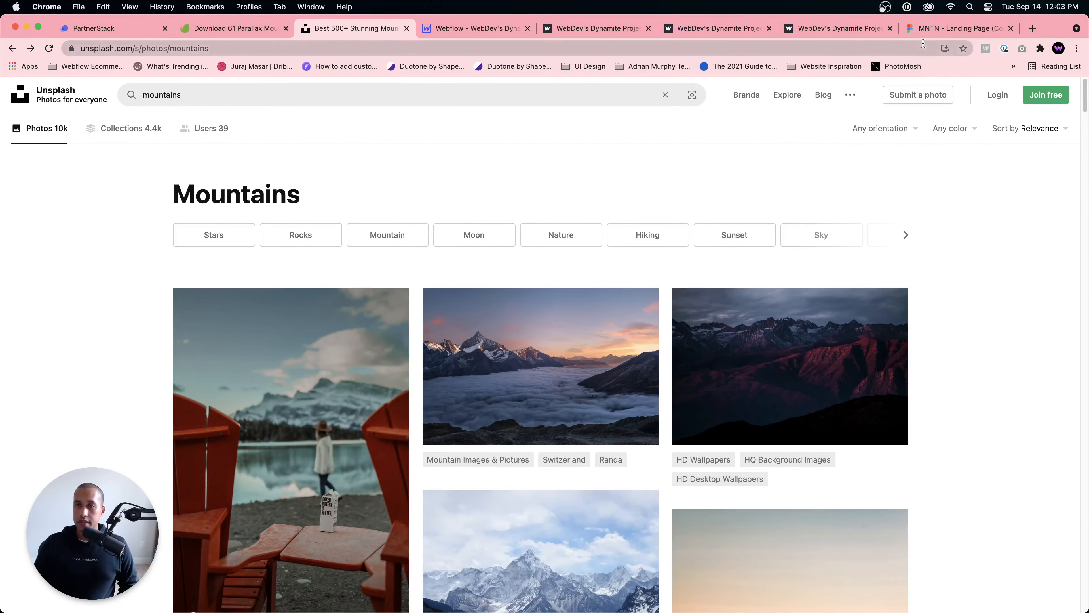
# Step: Check the MNTN design in Figma once more, and search Unsplash for "night sky" photos
pyautogui.click(932, 29)
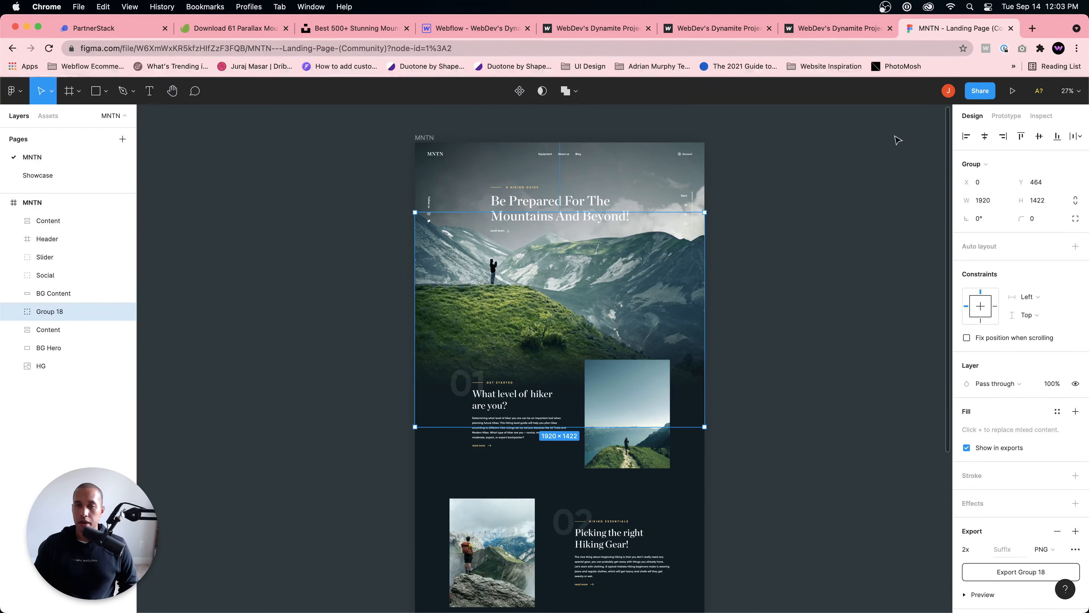
pyautogui.click(346, 29)
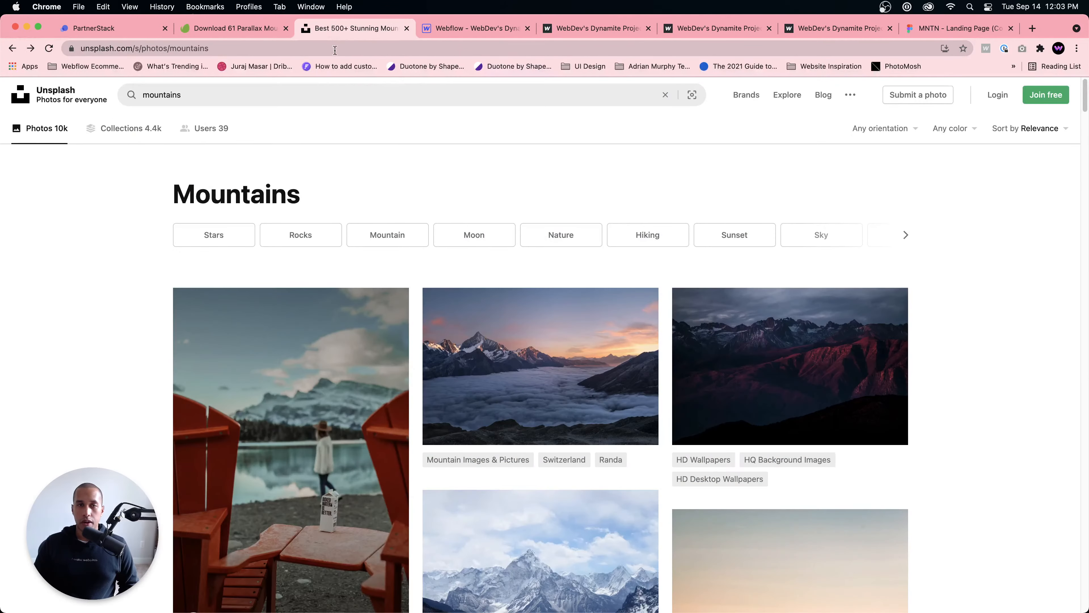
pyautogui.click(316, 96)
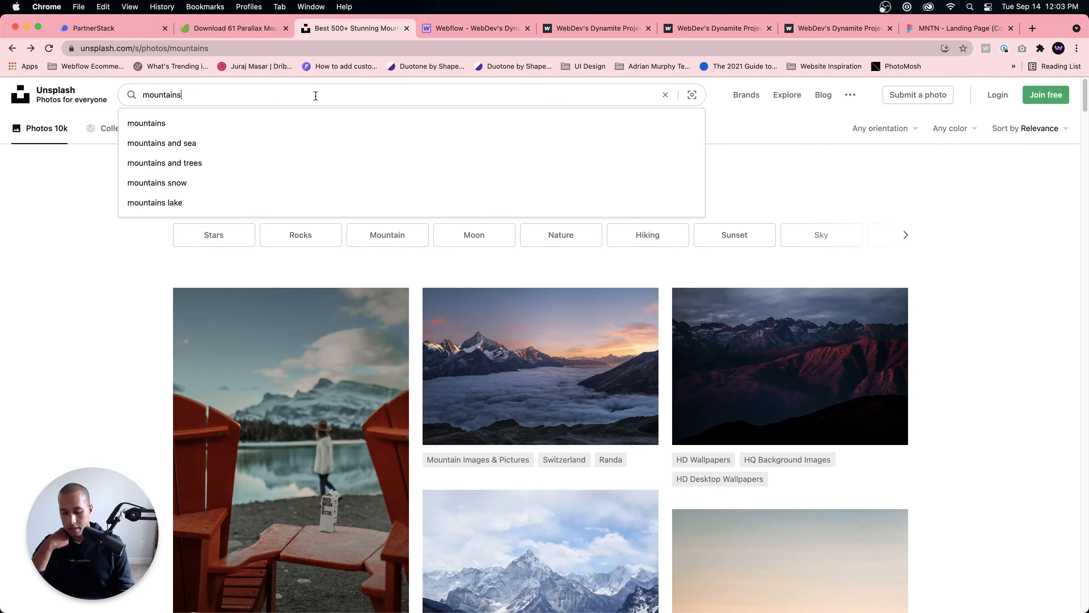
pyautogui.press('super+a')
pyautogui.write('night sky')
pyautogui.press('Return')
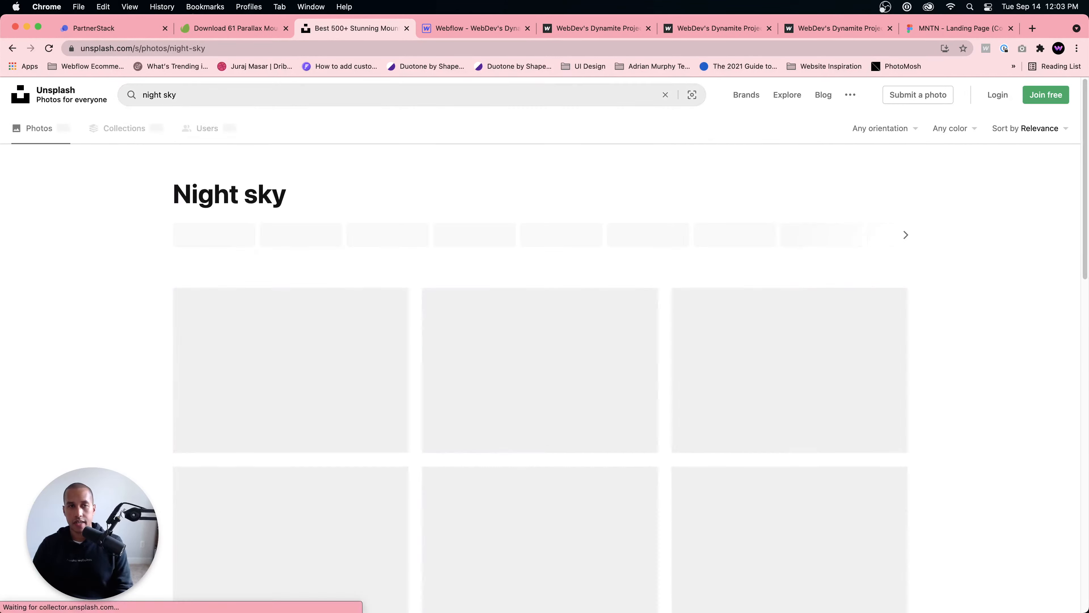
# Step: Browse the night sky photo results for an image suitable as the parallax background
pyautogui.scroll(-10, 440, 244)
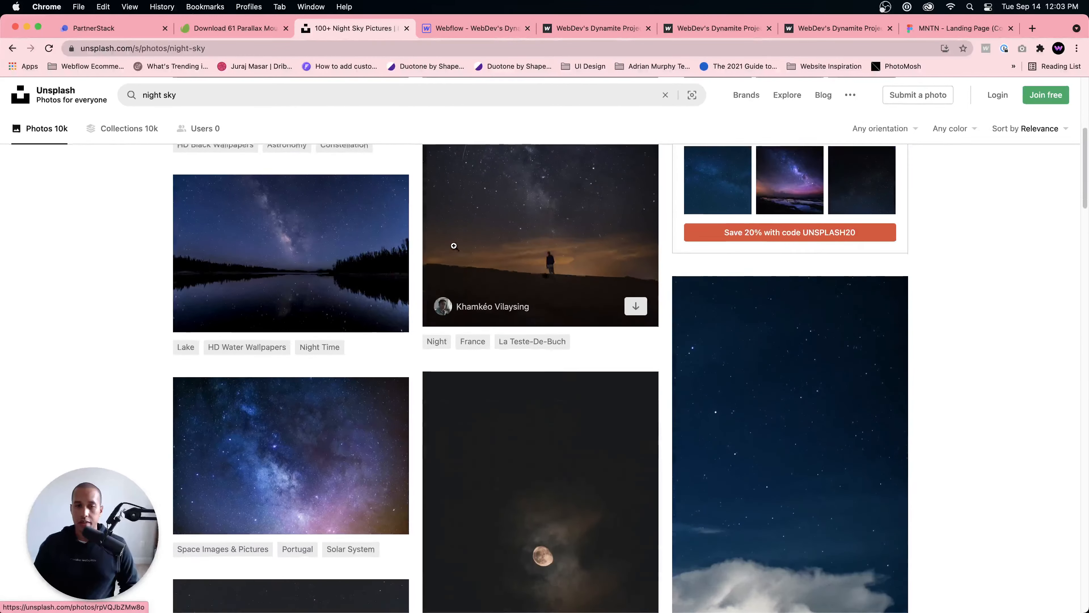
pyautogui.scroll(-5, 463, 245)
pyautogui.scroll(-8, 468, 245)
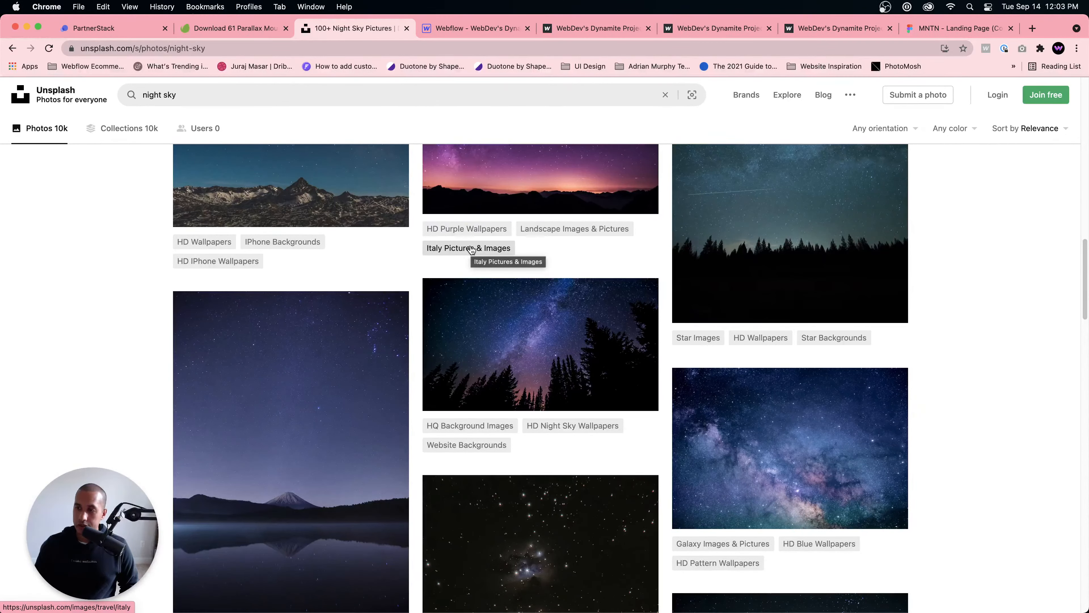
pyautogui.scroll(-15, 516, 285)
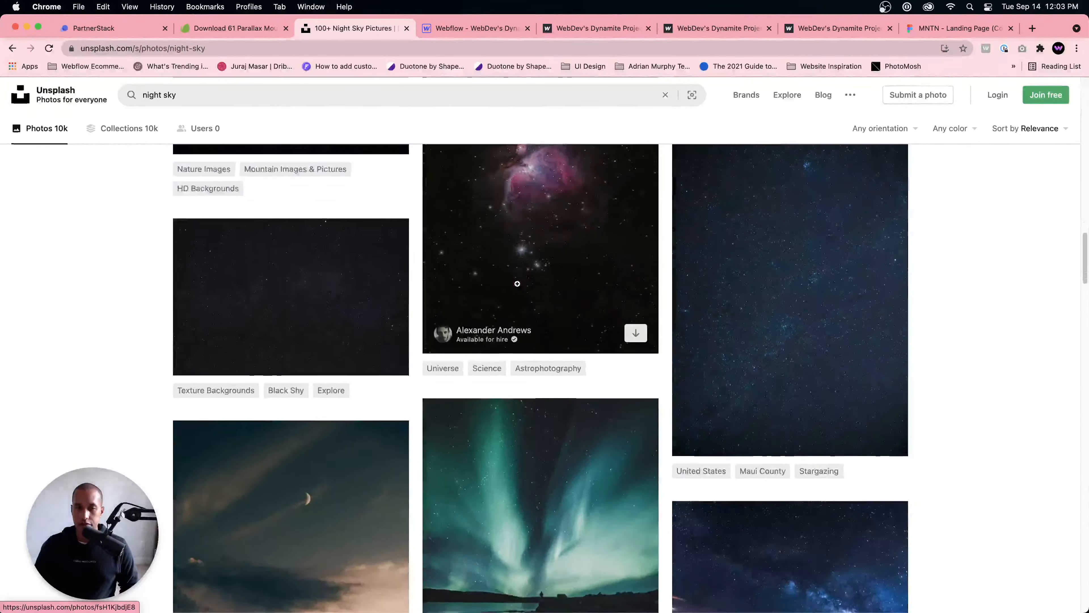
pyautogui.scroll(-5, 517, 285)
pyautogui.scroll(-15, 518, 285)
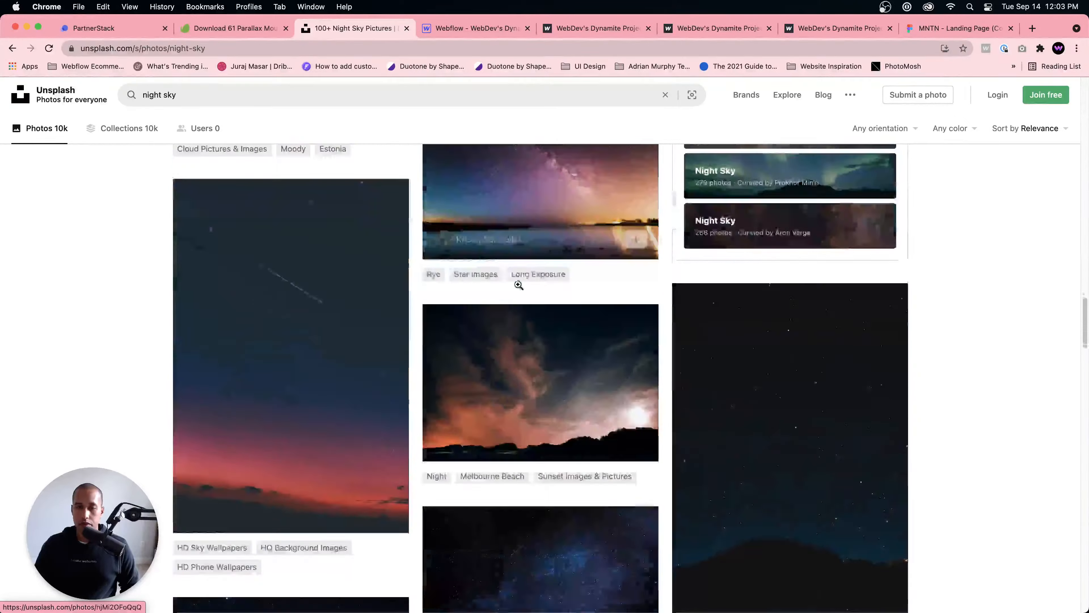
pyautogui.scroll(4, 518, 285)
pyautogui.scroll(-8, 615, 294)
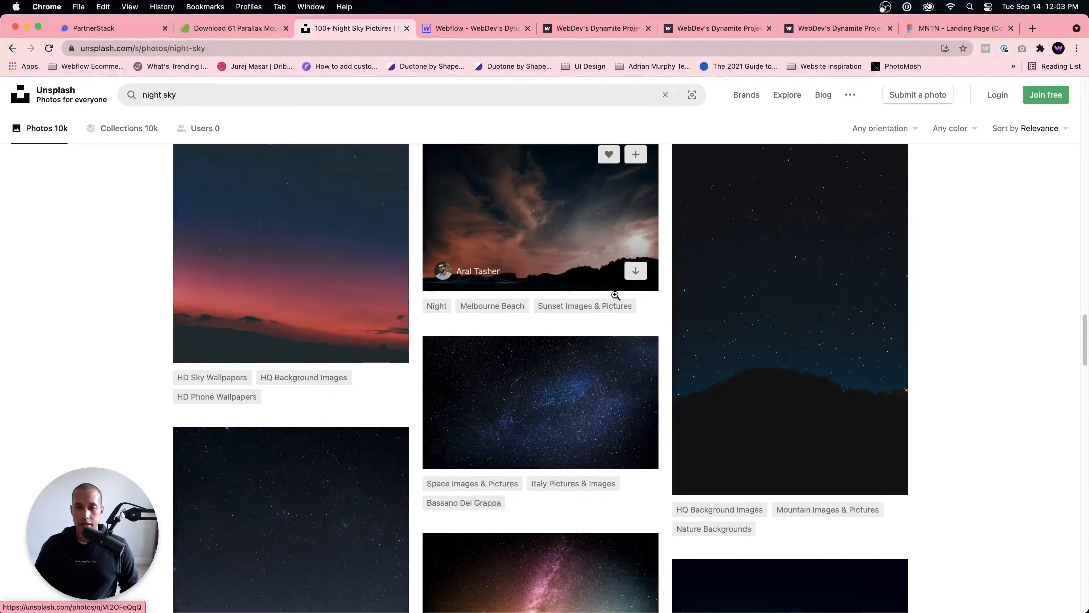
pyautogui.scroll(-10, 615, 294)
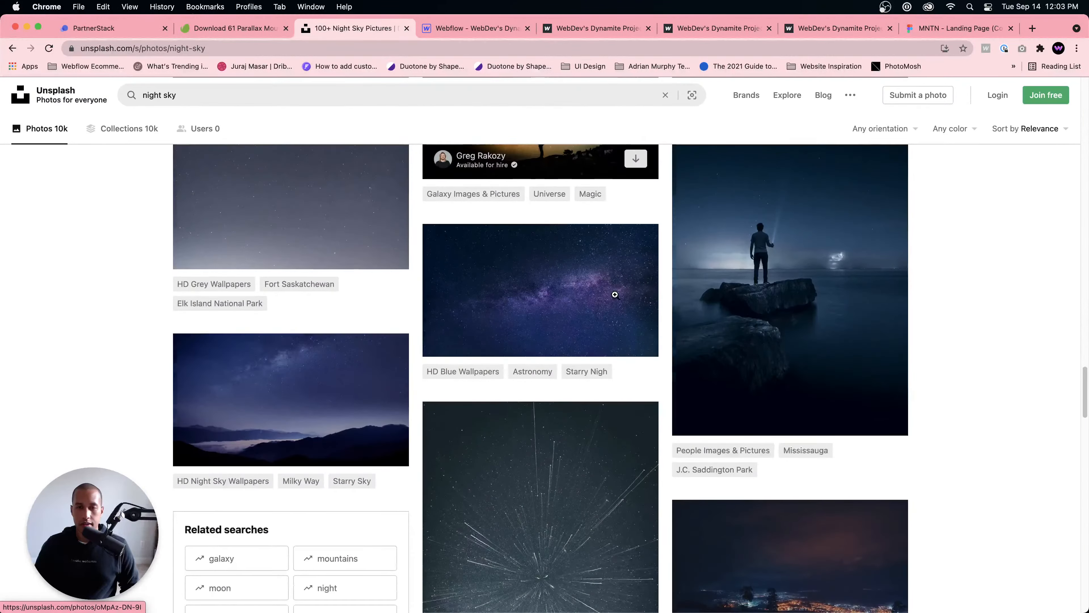
pyautogui.scroll(20, 614, 295)
# Step: Search Unsplash for "night sky mountains" and download the photo of snowy peaks under a purple Milky Way with a shooting star
pyautogui.click(242, 96)
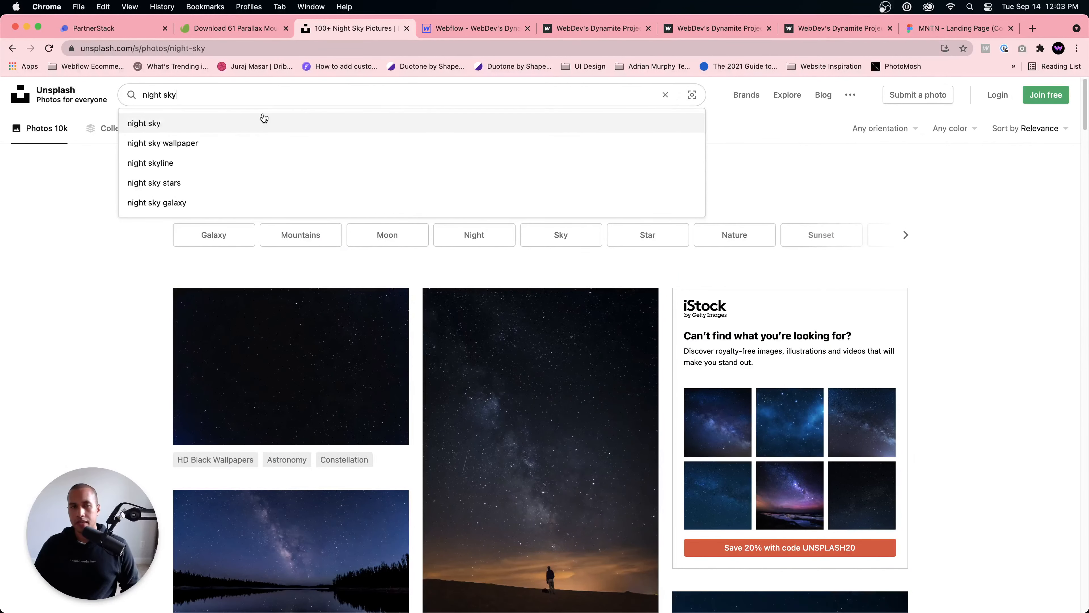
pyautogui.press('super+a')
pyautogui.write('ni')
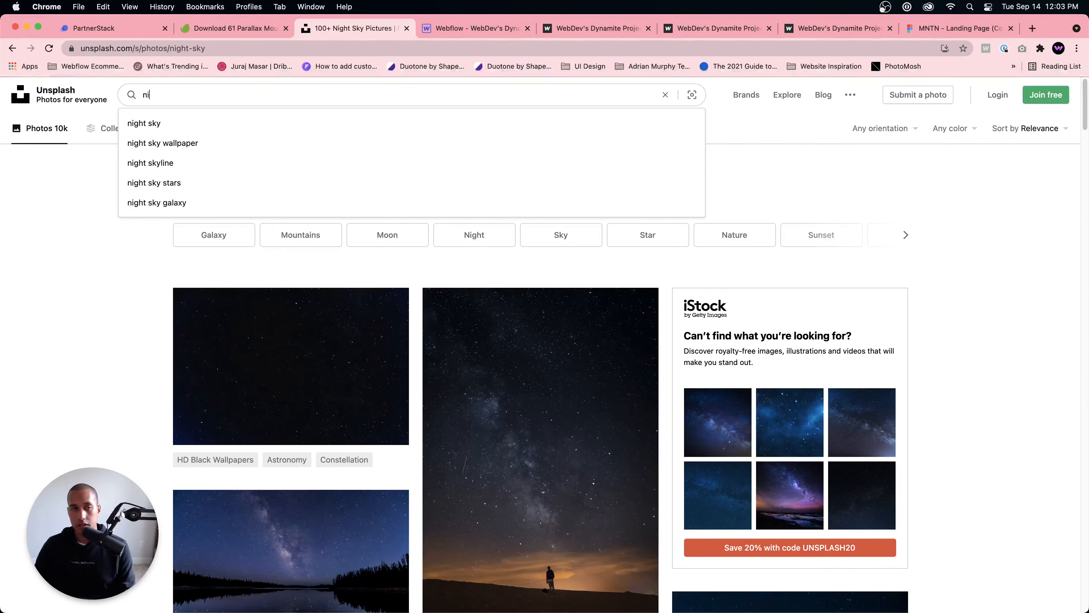
pyautogui.write('tght sky mountains')
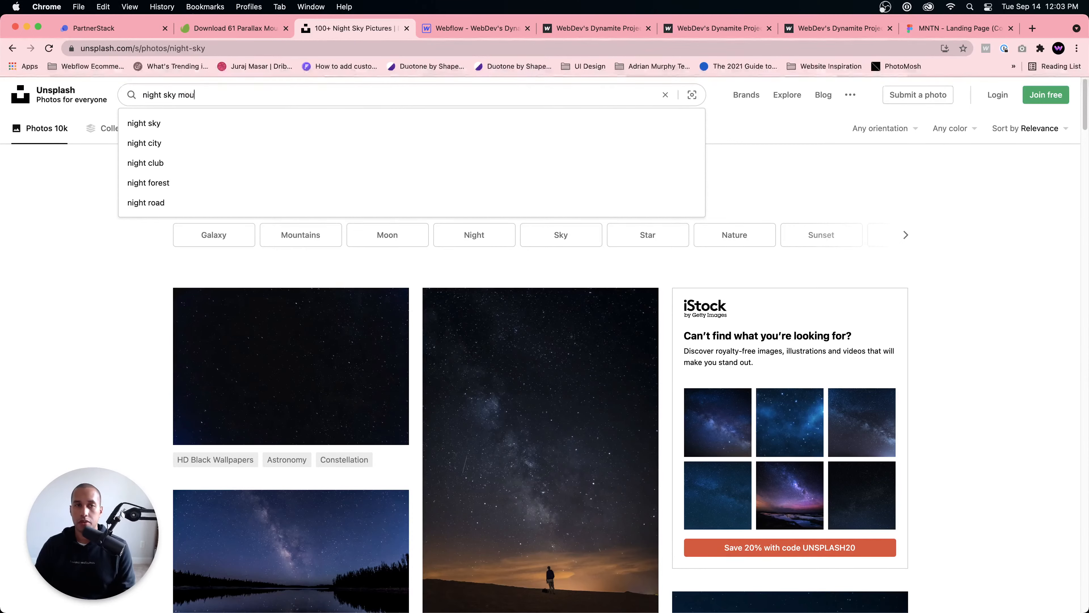
pyautogui.press('Return')
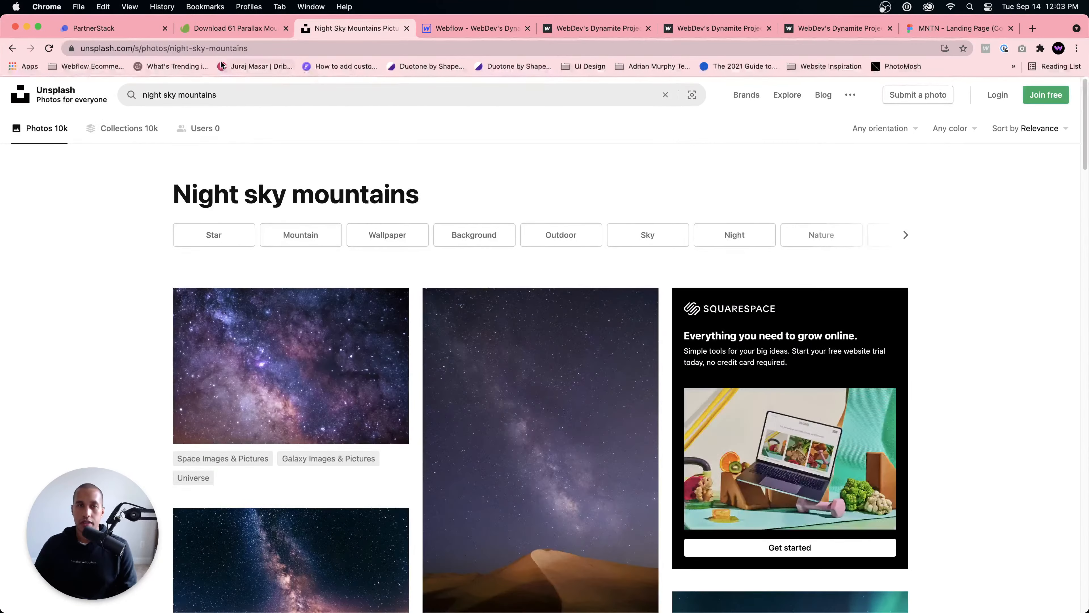
pyautogui.scroll(-6, 446, 231)
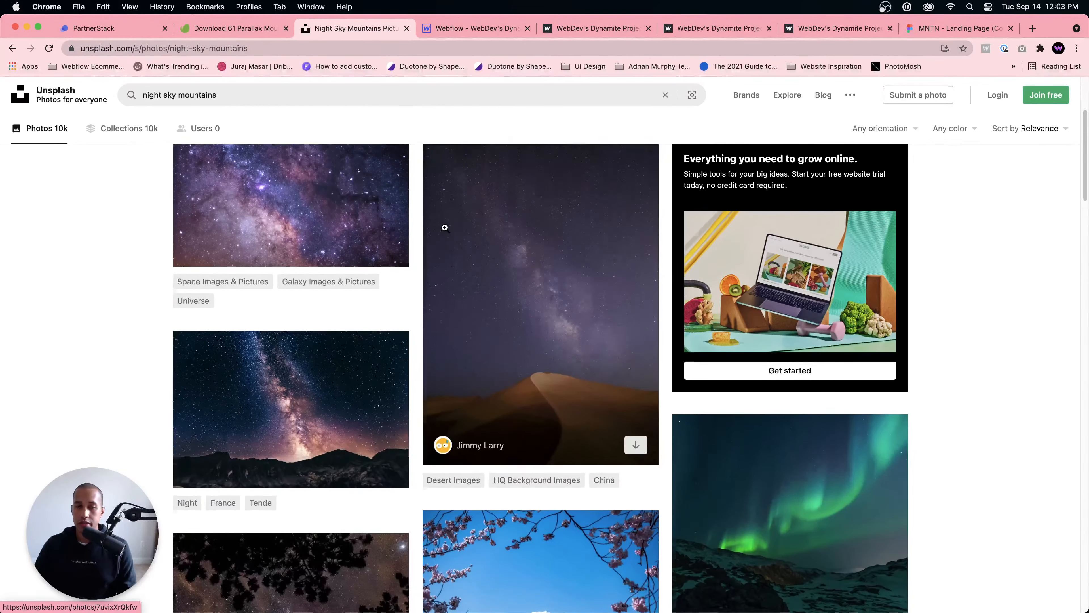
pyautogui.scroll(-14, 447, 232)
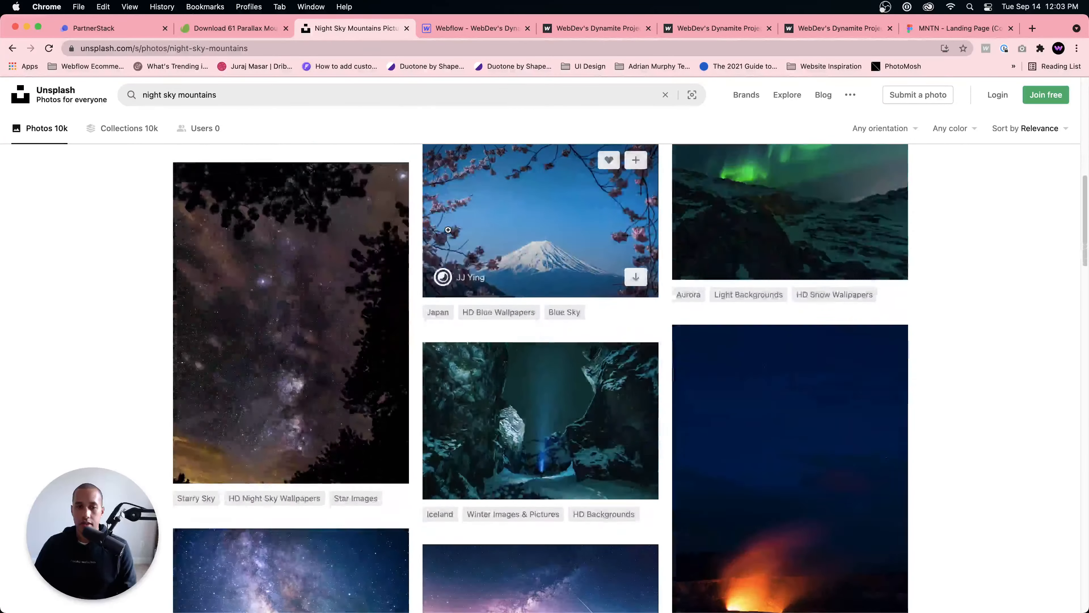
pyautogui.scroll(-1, 514, 301)
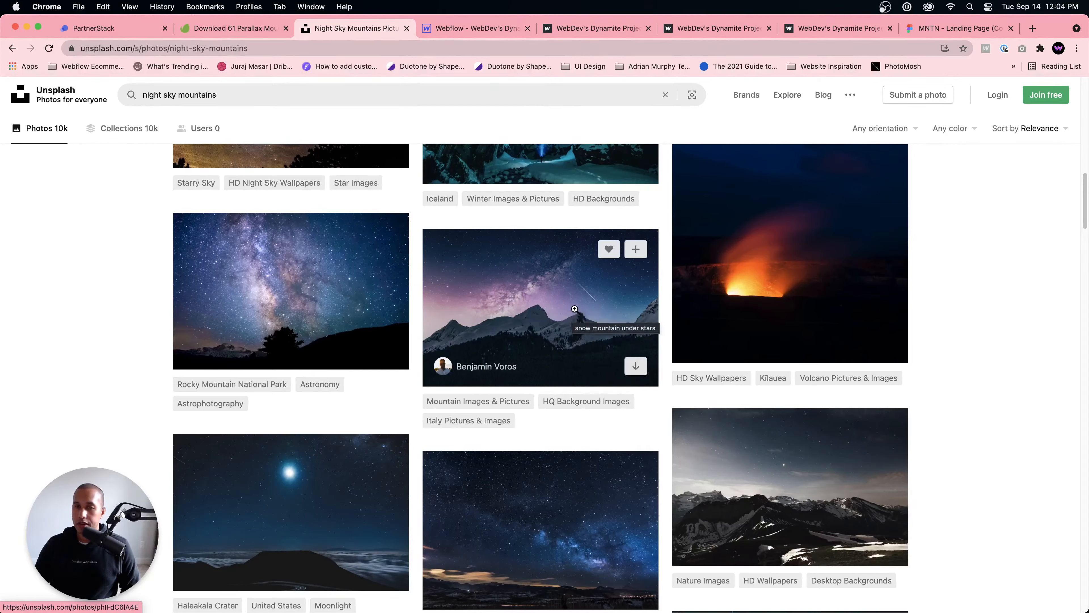
pyautogui.click(636, 365)
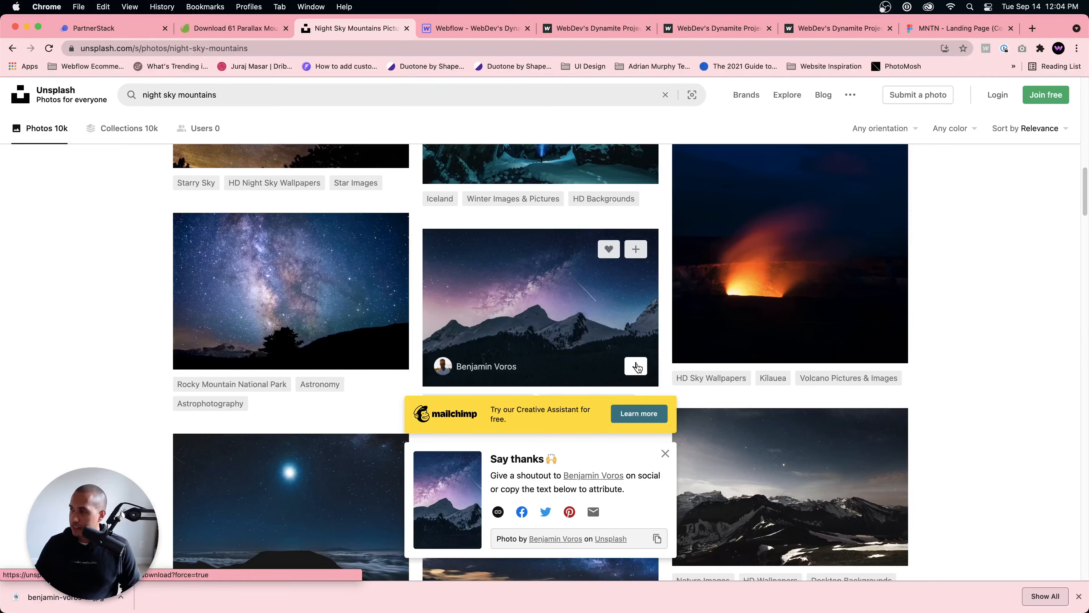
# Step: Switch to the published Webflow parallax page, dismiss the downloads bar, and review how the mountain and person layers move on scroll
pyautogui.click(577, 28)
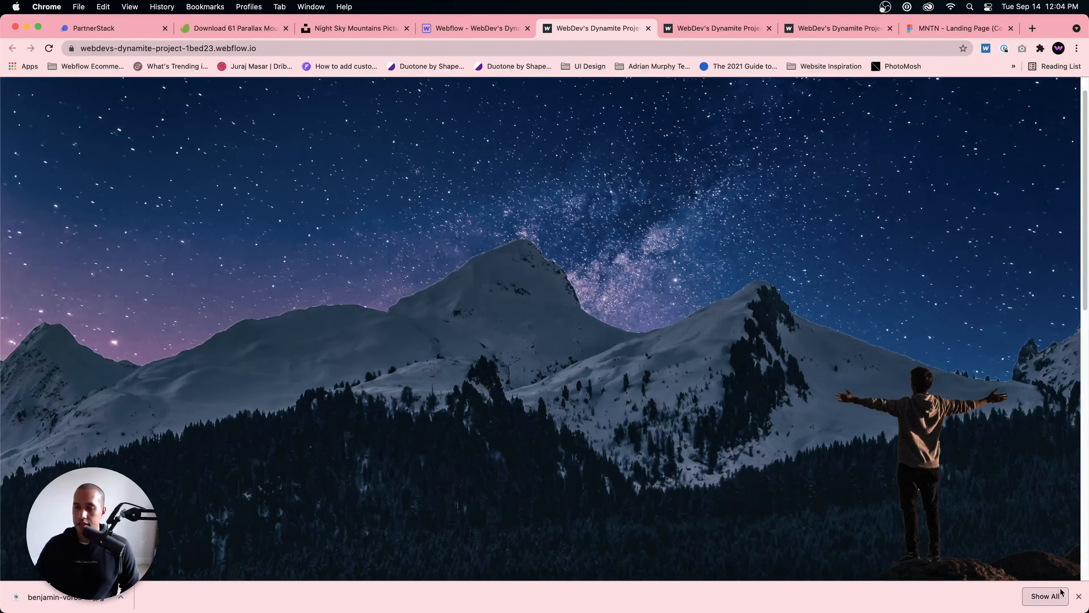
pyautogui.click(1079, 595)
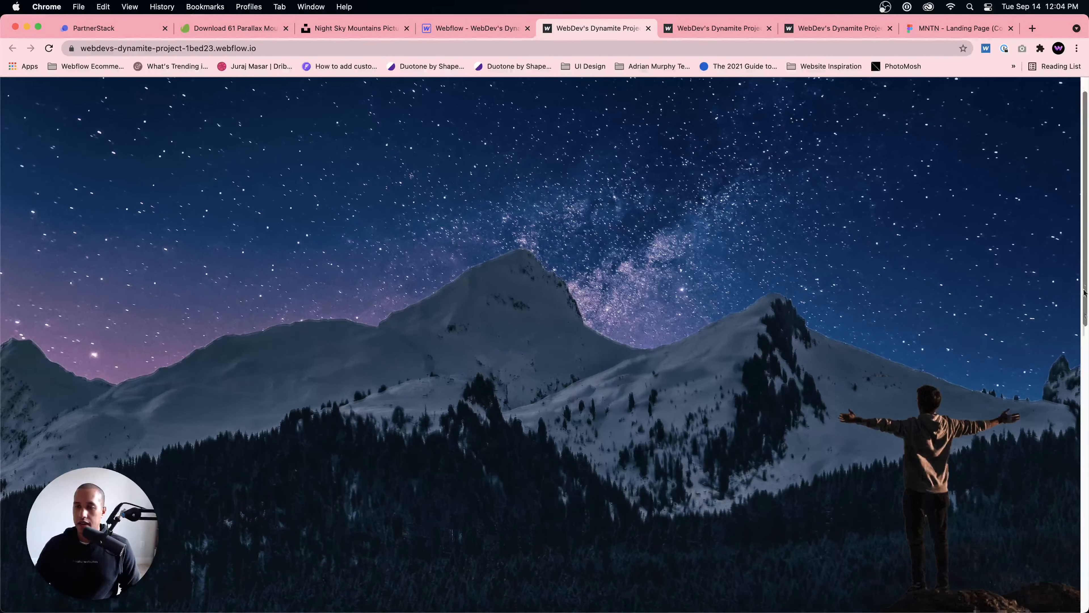
pyautogui.moveTo(1085, 293); pyautogui.dragTo(912, 359)
pyautogui.moveTo(1083, 240); pyautogui.dragTo(1052, 134)
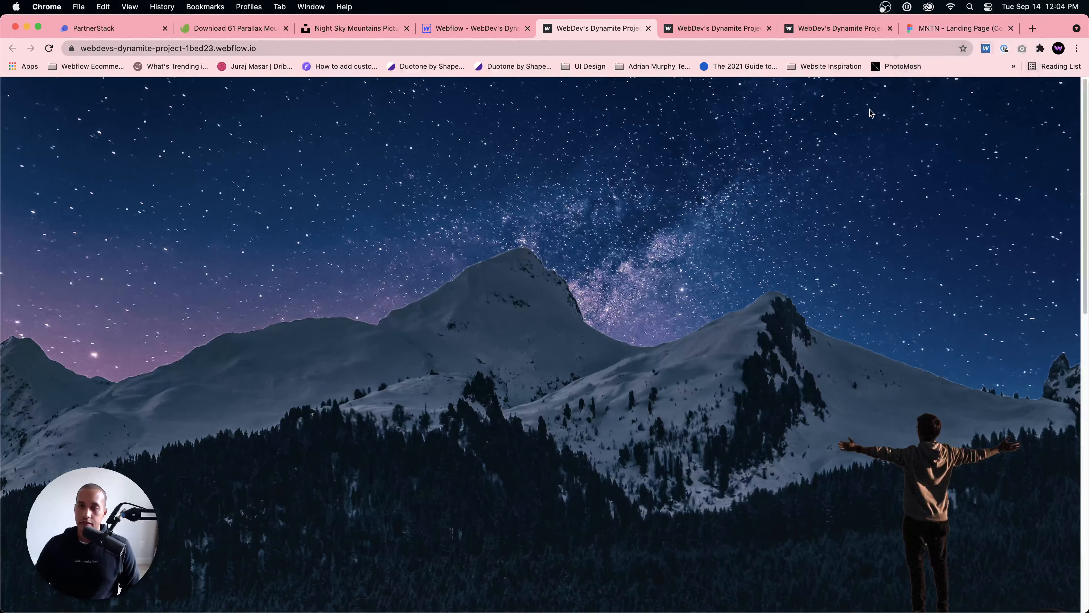
# Step: Return to Unsplash after checking the MNTN design, search for "person on a mountain" and browse the photo results
pyautogui.click(932, 31)
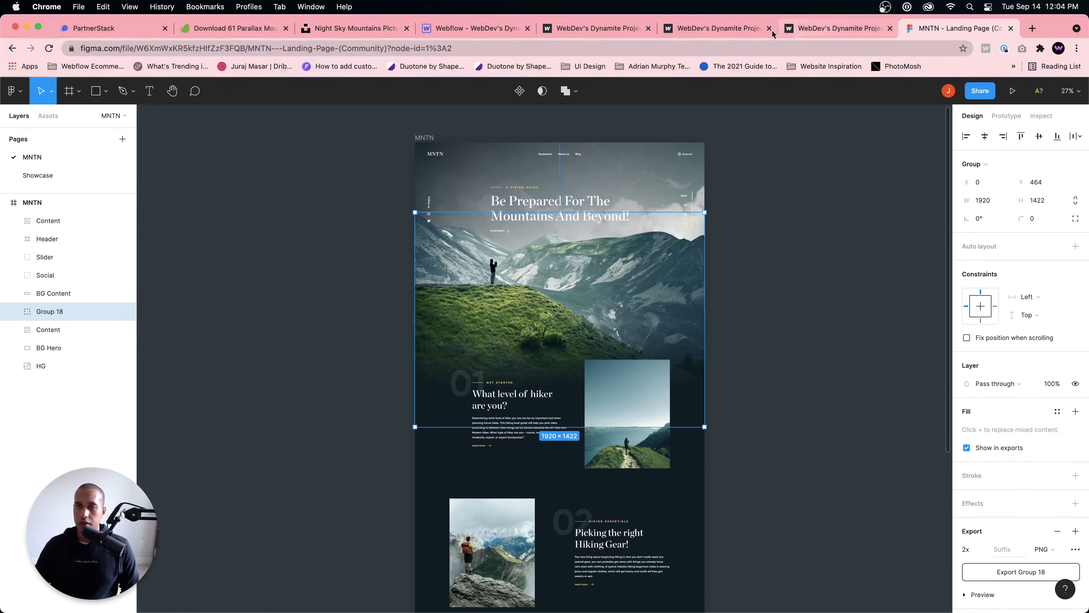
pyautogui.click(351, 28)
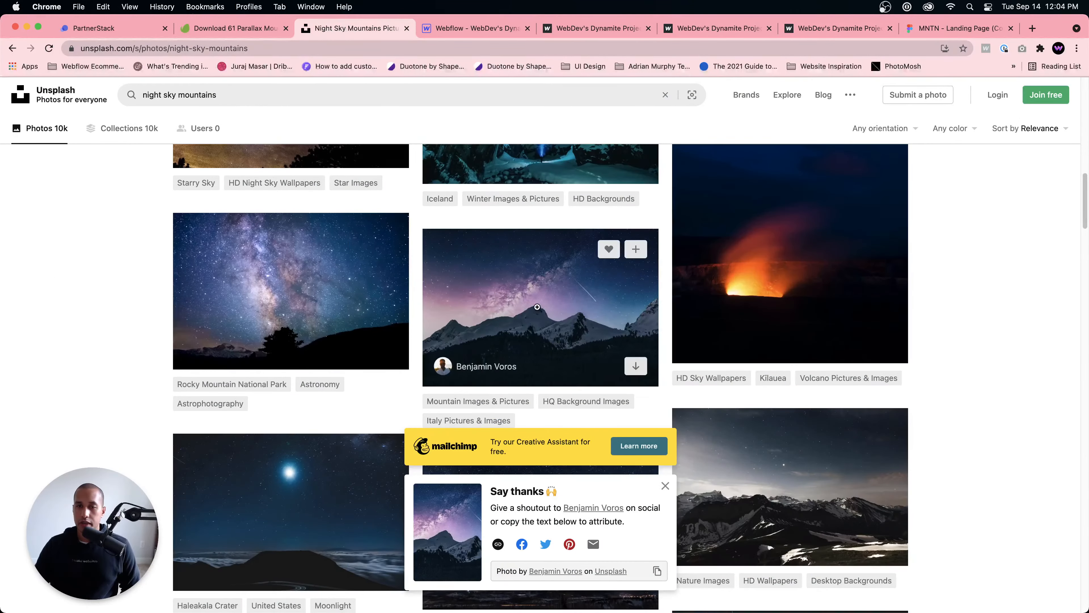
pyautogui.scroll(9, 514, 322)
pyautogui.click(325, 95)
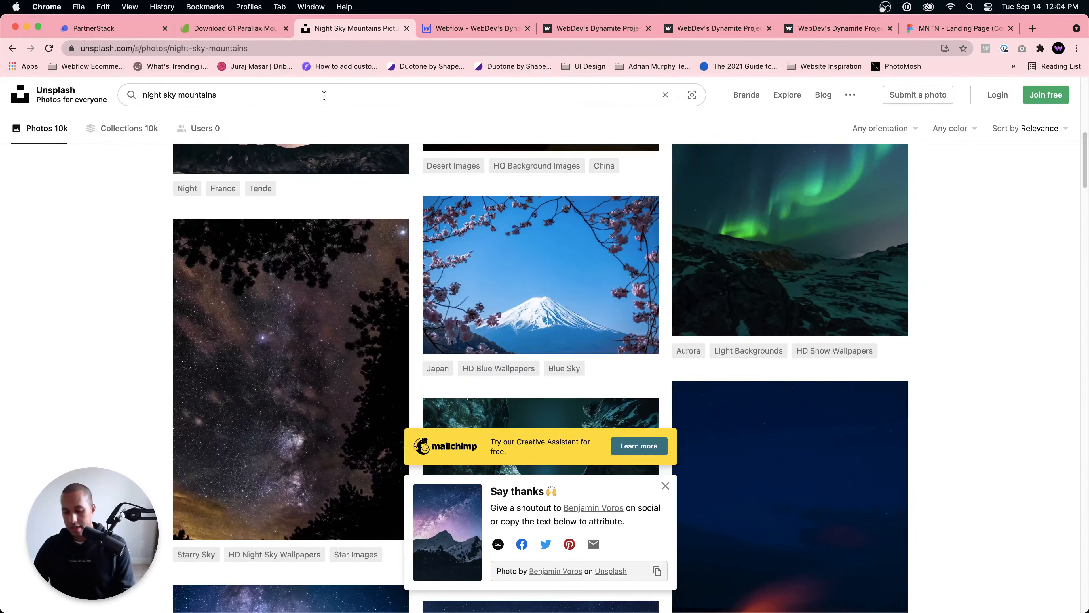
pyautogui.press('super+a')
pyautogui.write('person on a mountain')
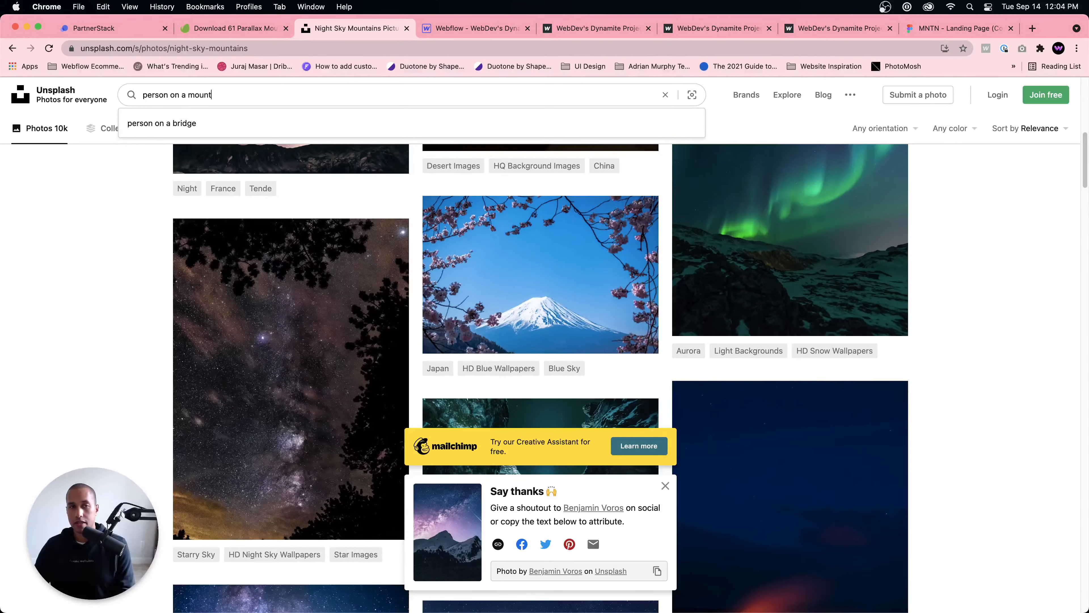
pyautogui.press('Return')
pyautogui.scroll(-15, 439, 384)
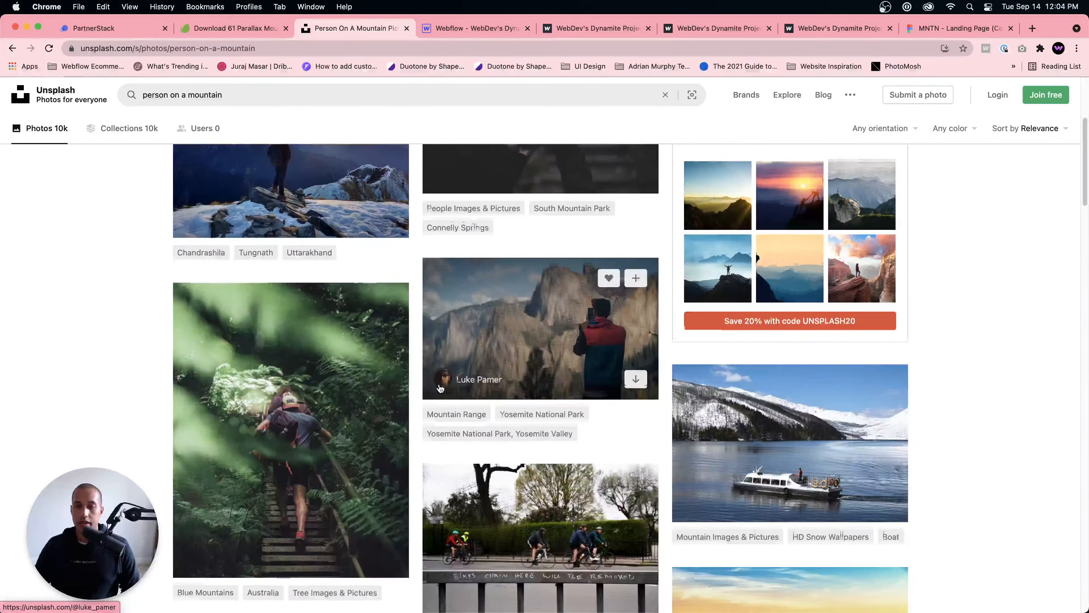
# Step: Examine more "person on a mountain" photo results for a standing figure suitable as the foreground parallax layer
pyautogui.scroll(-15, 493, 400)
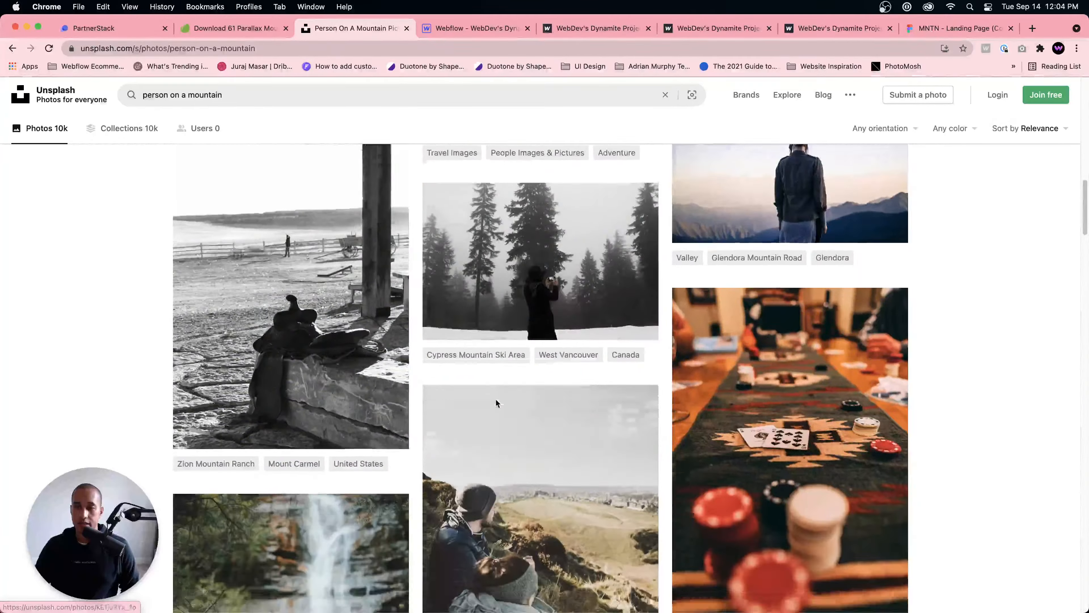
pyautogui.scroll(-8, 495, 400)
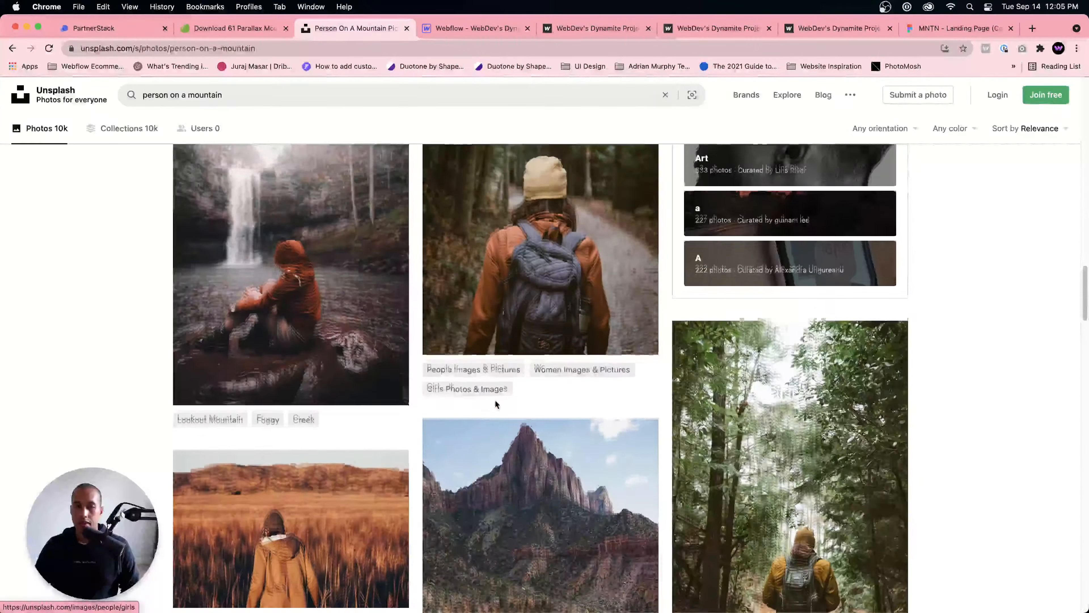
pyautogui.scroll(-10, 495, 400)
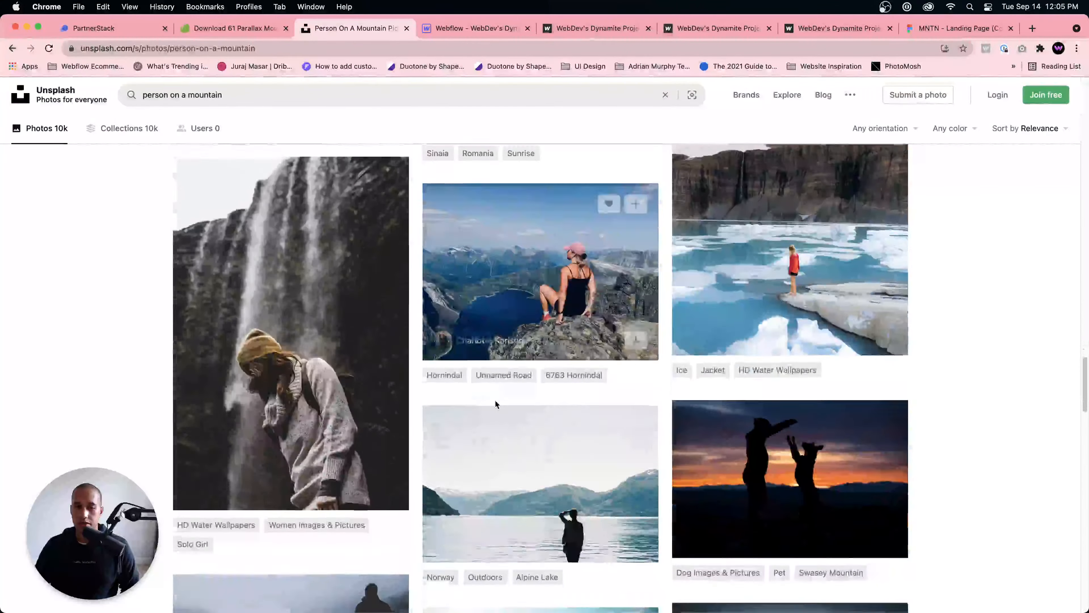
pyautogui.scroll(-15, 495, 403)
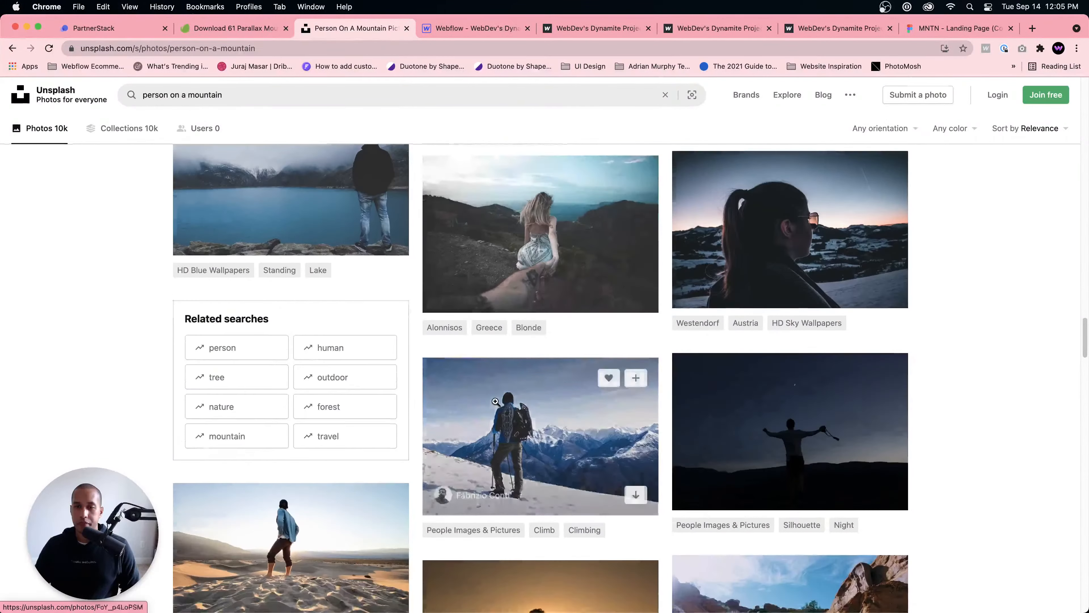
pyautogui.scroll(-15, 495, 402)
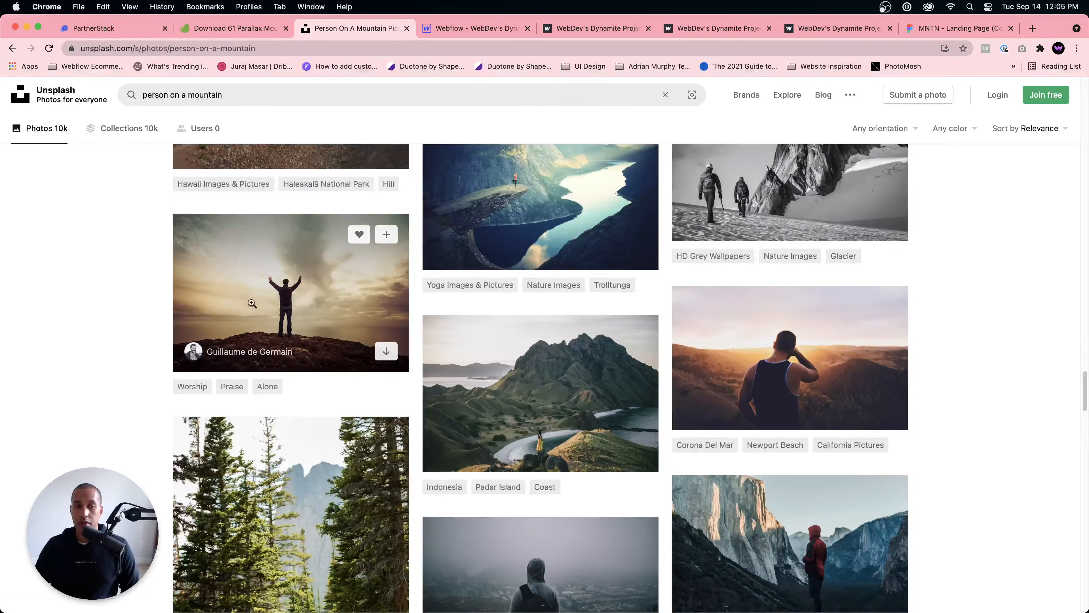
pyautogui.scroll(-8, 710, 371)
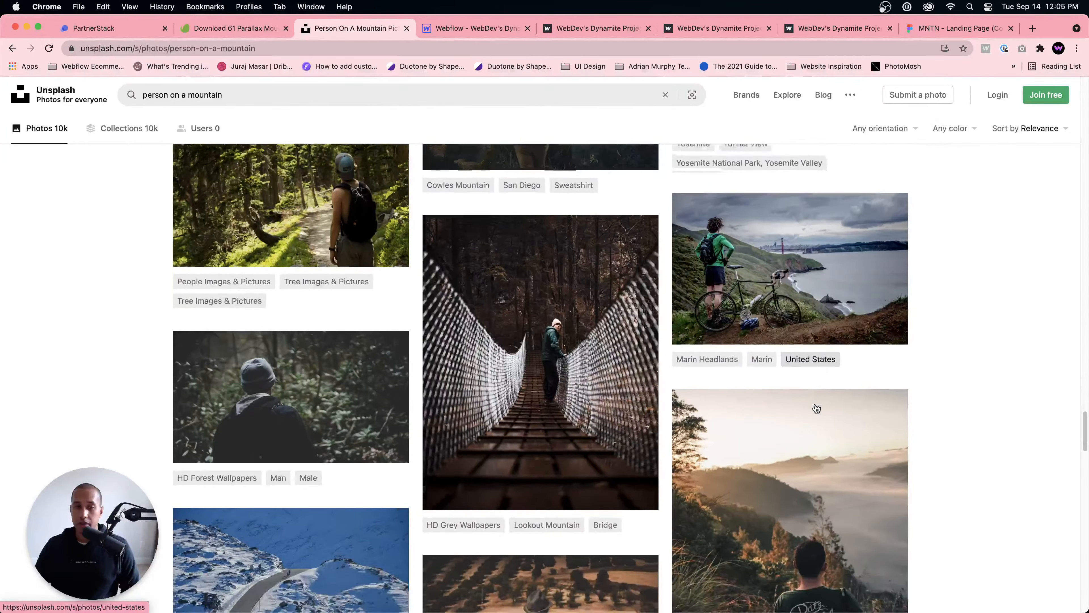
pyautogui.scroll(-7, 817, 408)
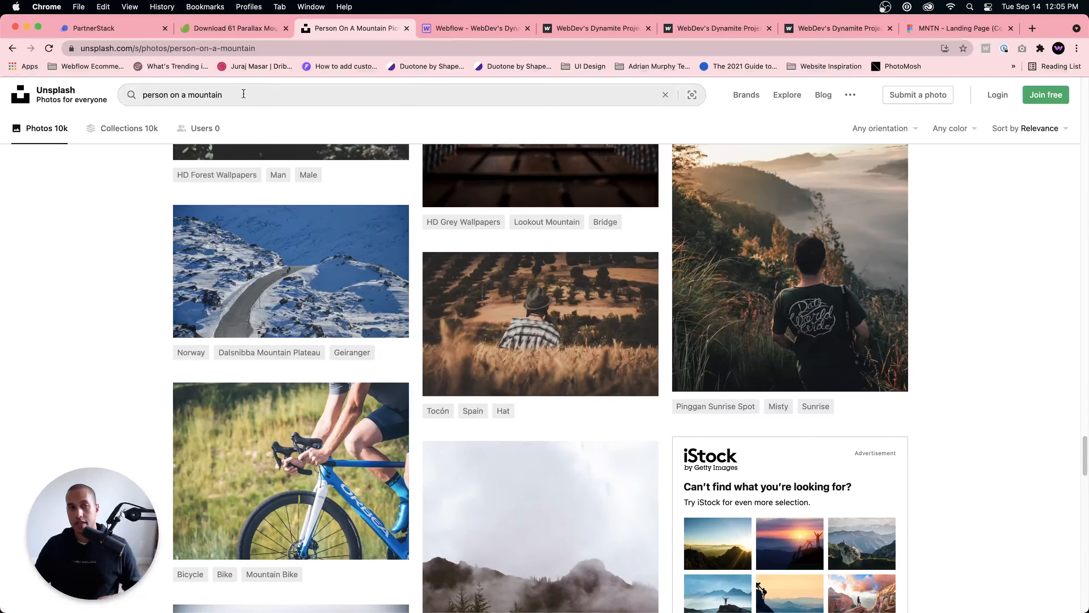
# Step: Search Unsplash for "person on a mountain night sky" and examine the results for a usable figure
pyautogui.click(244, 94)
pyautogui.write('night sky')
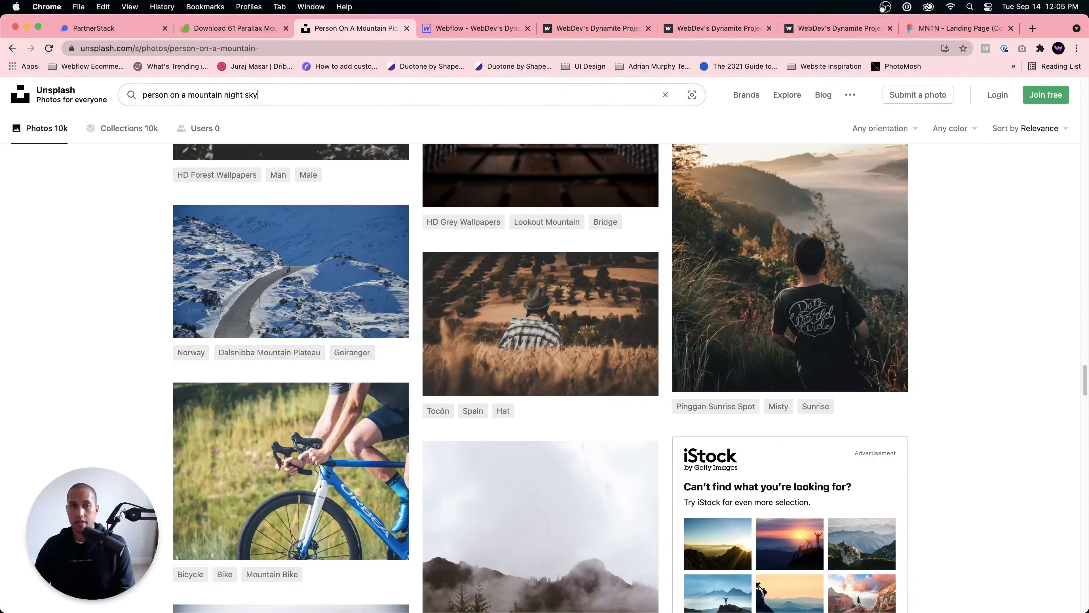
pyautogui.press('Return')
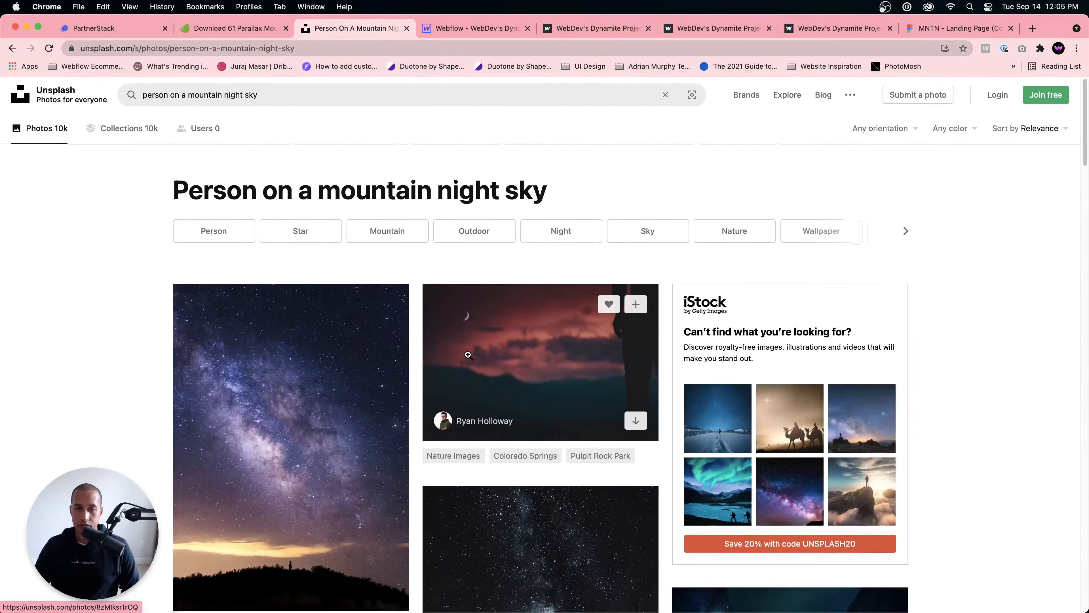
pyautogui.scroll(-15, 468, 354)
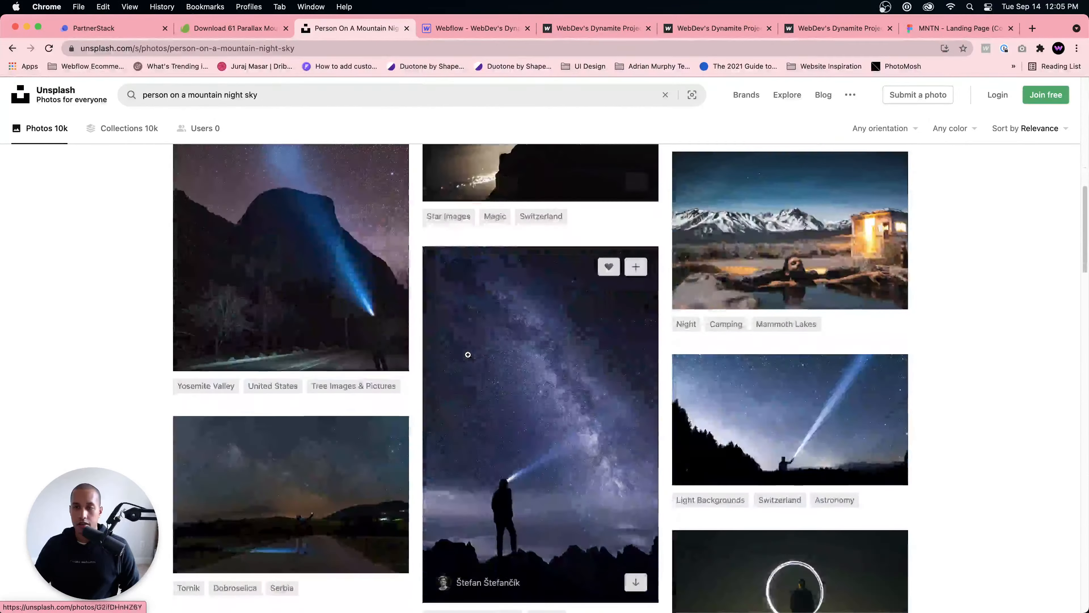
pyautogui.scroll(-13, 468, 354)
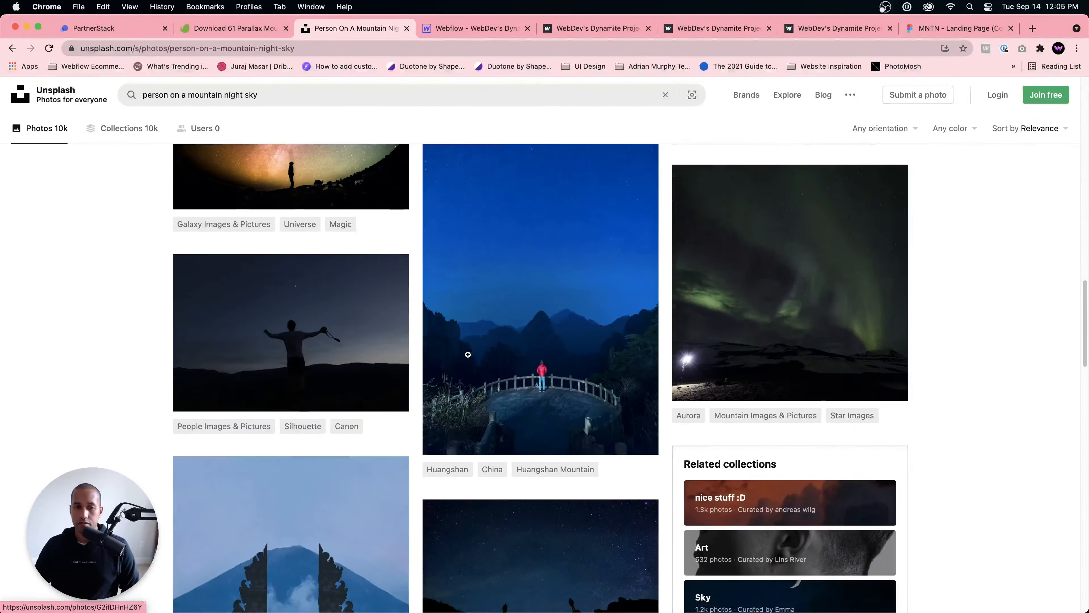
pyautogui.scroll(-12, 468, 354)
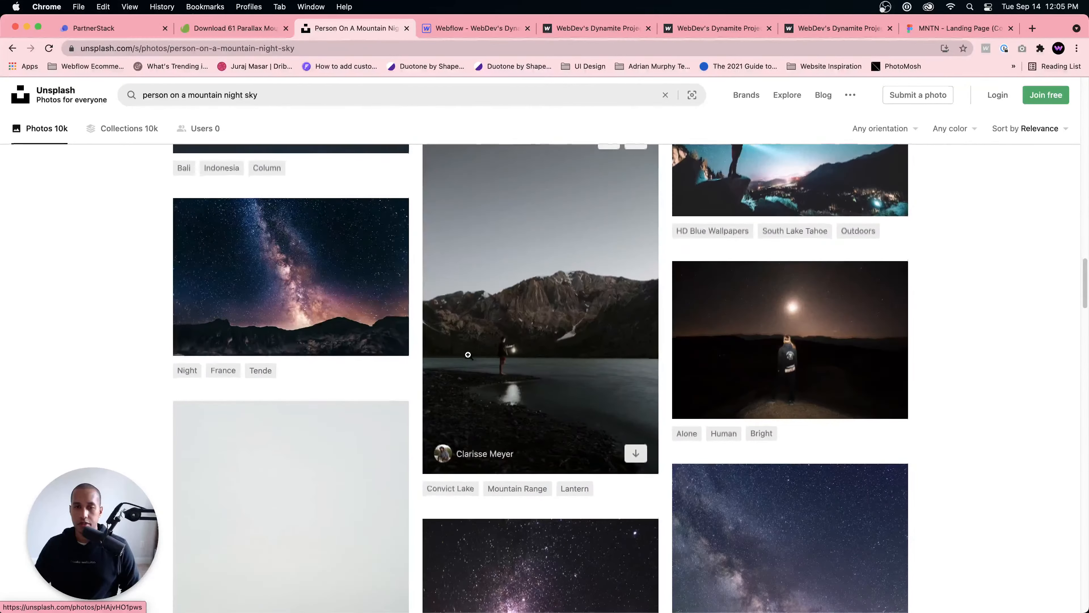
pyautogui.scroll(-13, 467, 354)
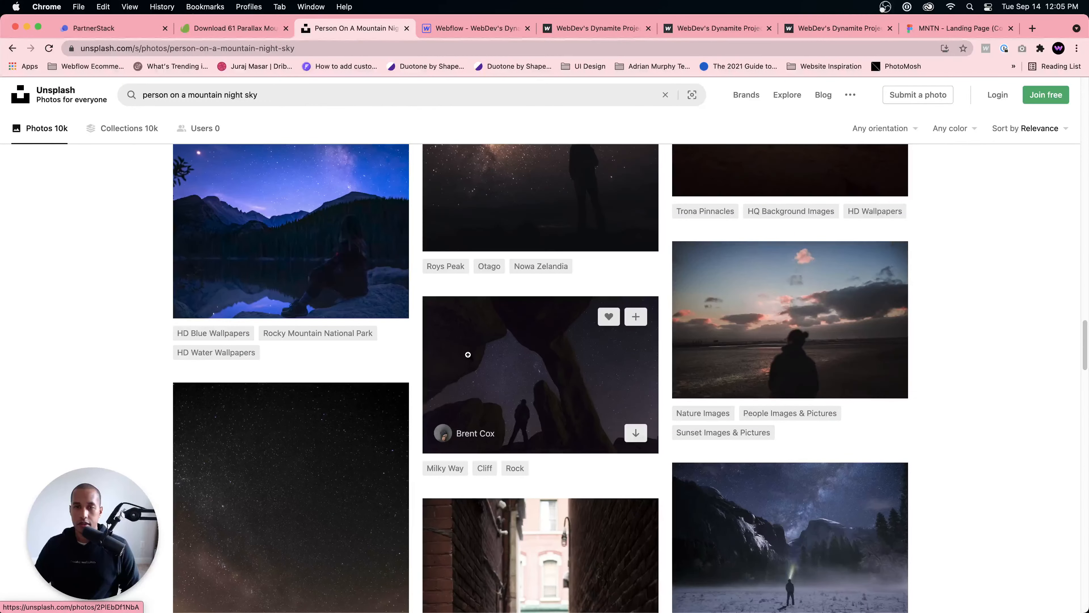
pyautogui.scroll(-6, 467, 354)
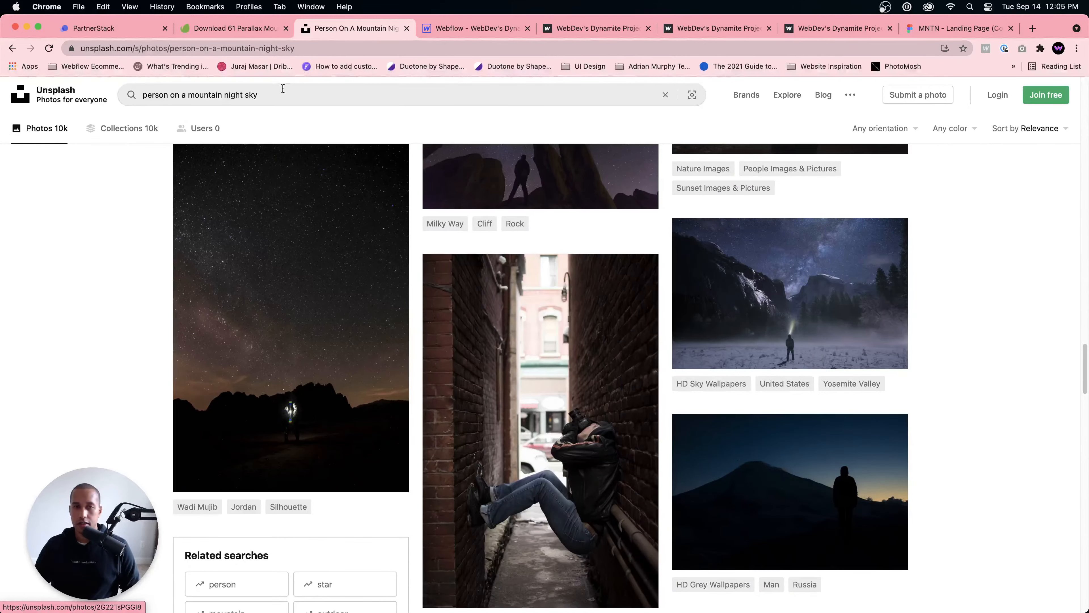
pyautogui.click(283, 88)
pyautogui.press('super+a')
pyautogui.write('pesr')
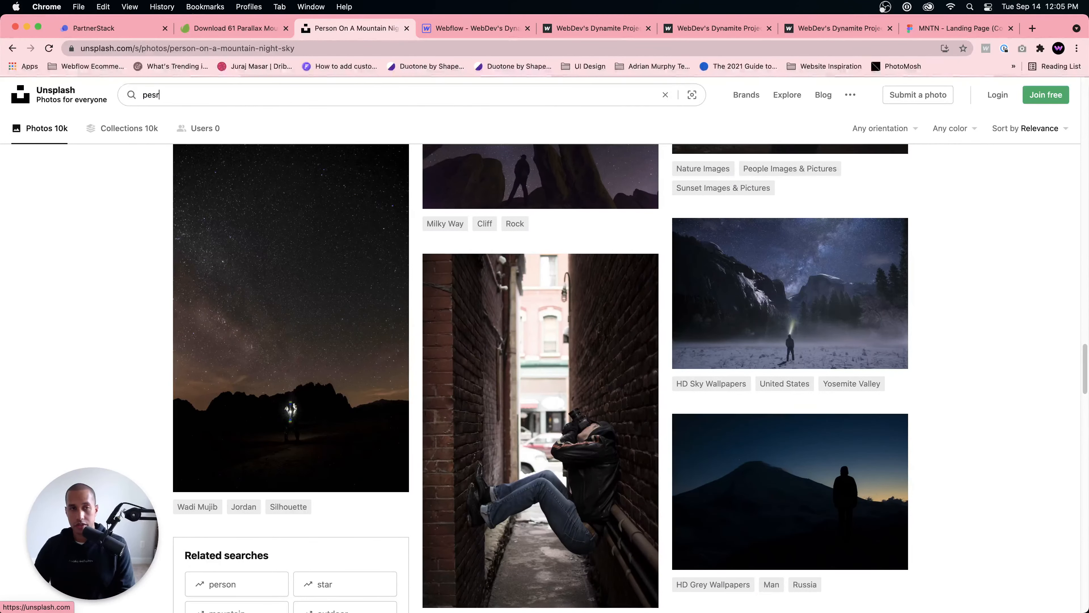
pyautogui.press('super+m')
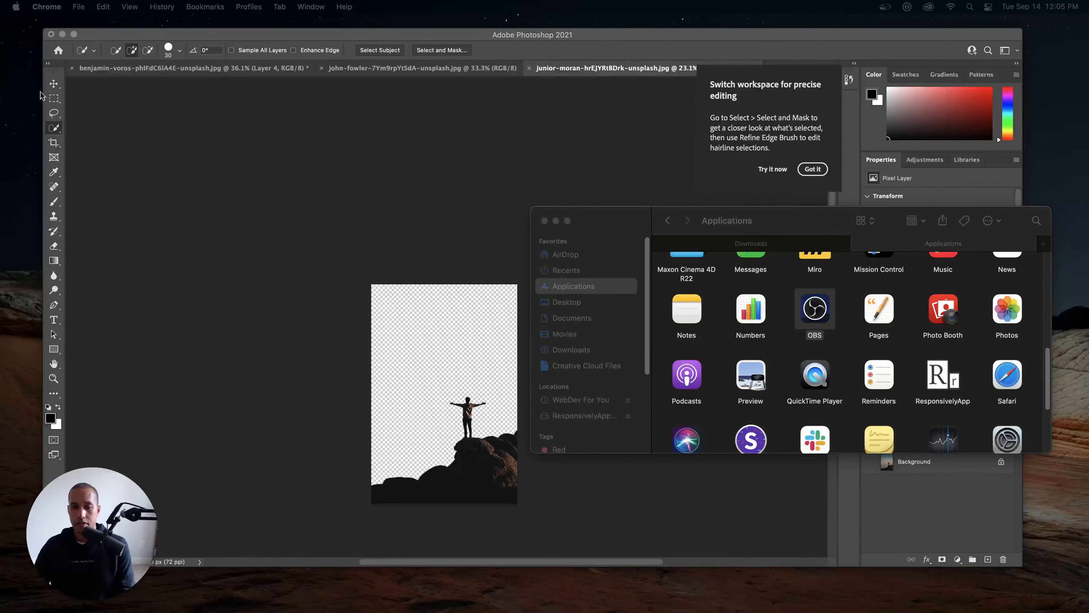
pyautogui.moveTo(492, 609)
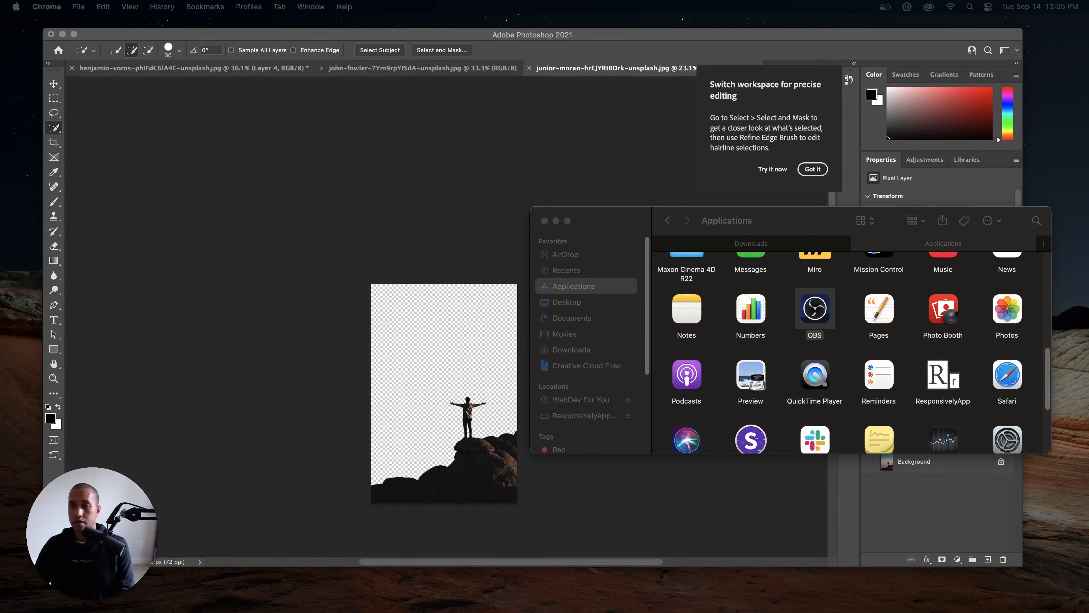
pyautogui.click(800, 602)
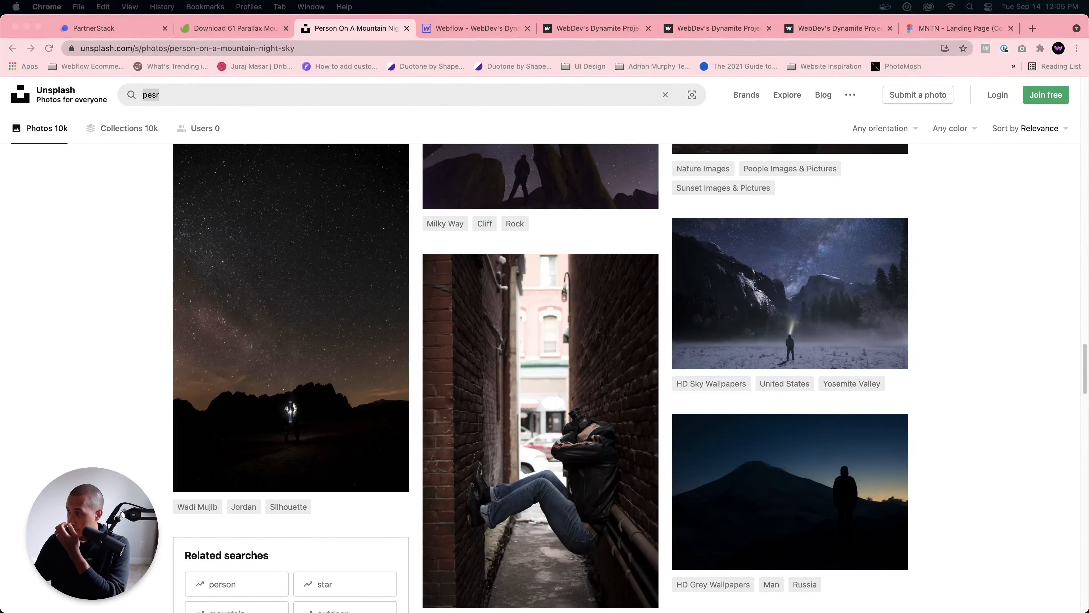
# Step: Replace the Unsplash search text with "person moutains" and run the search
pyautogui.click(338, 98)
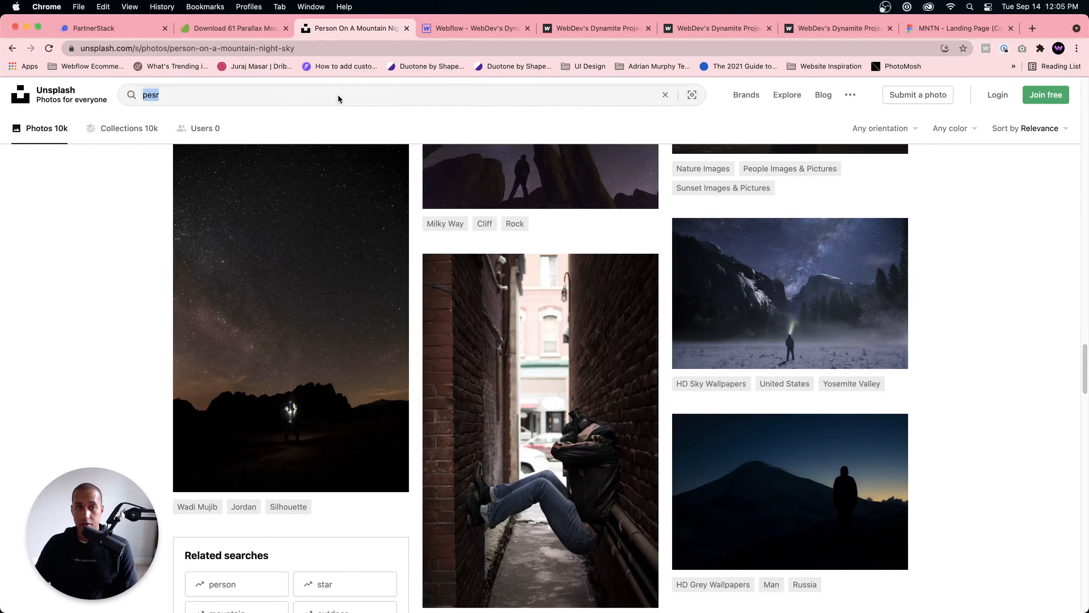
pyautogui.write('peson')
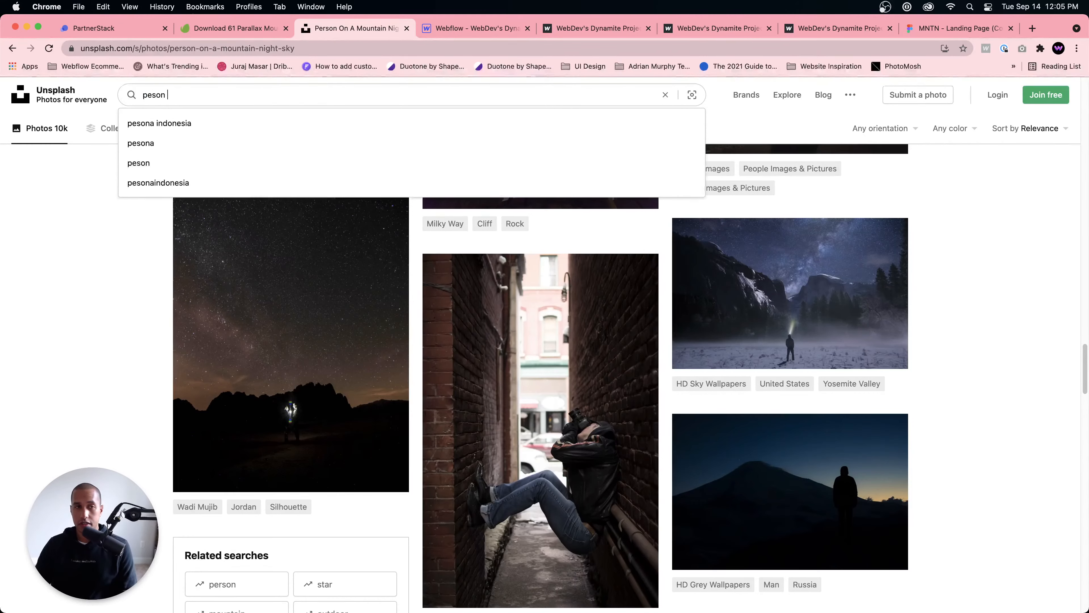
pyautogui.press('BackSpace')
pyautogui.press('BackSpace')
pyautogui.write('rson mo')
pyautogui.press('super+a')
pyautogui.write('p')
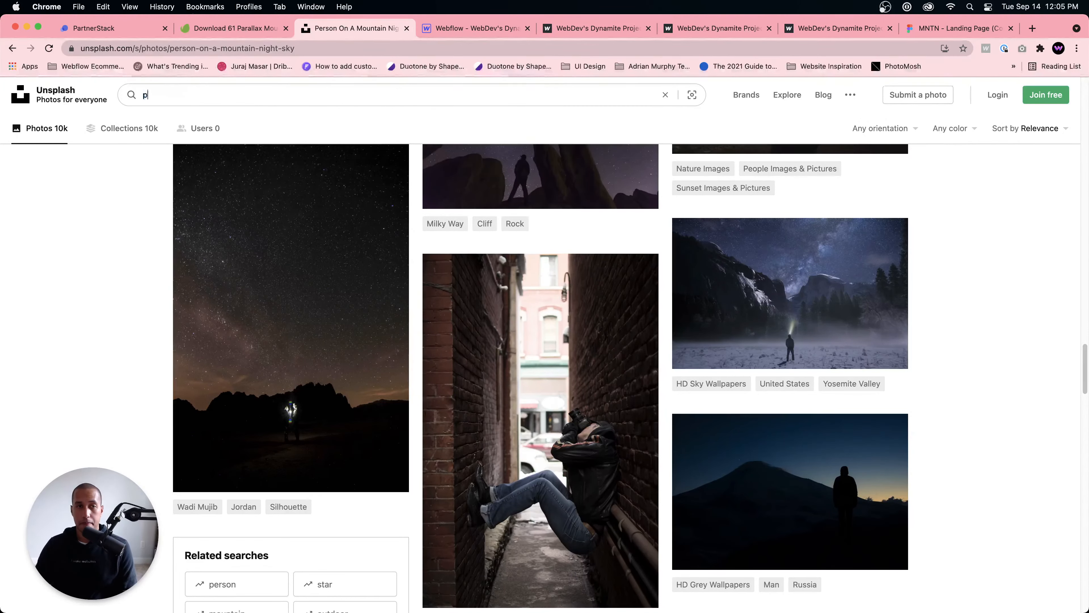
pyautogui.write('erson moutn')
pyautogui.write('ins')
pyautogui.press('Return')
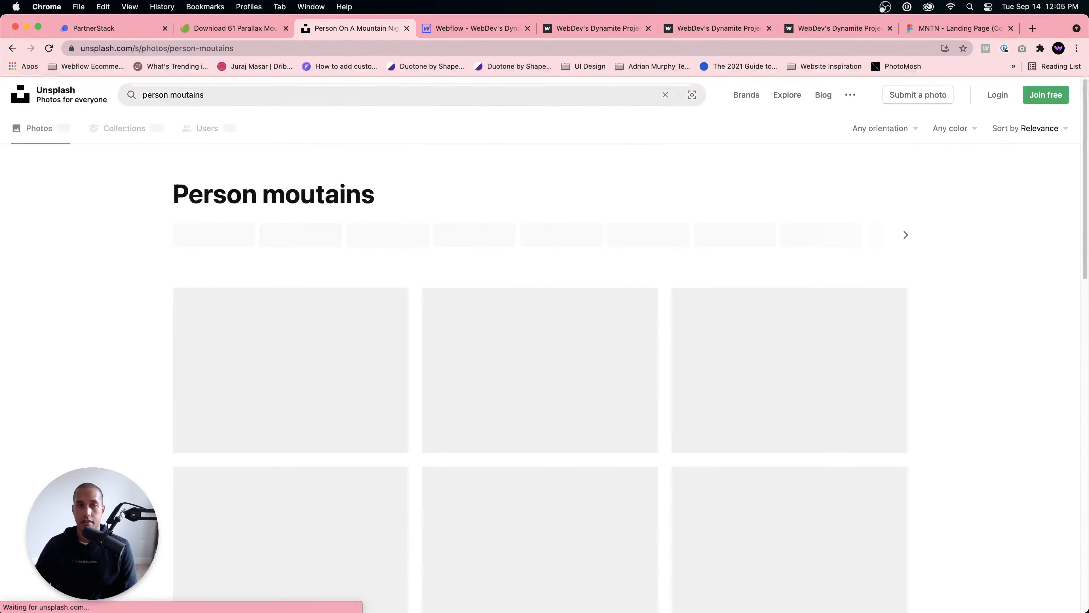
# Step: Browse the results and preview the photo of a silhouetted person on a rock facing Half Dome above fog
pyautogui.scroll(-15, 462, 342)
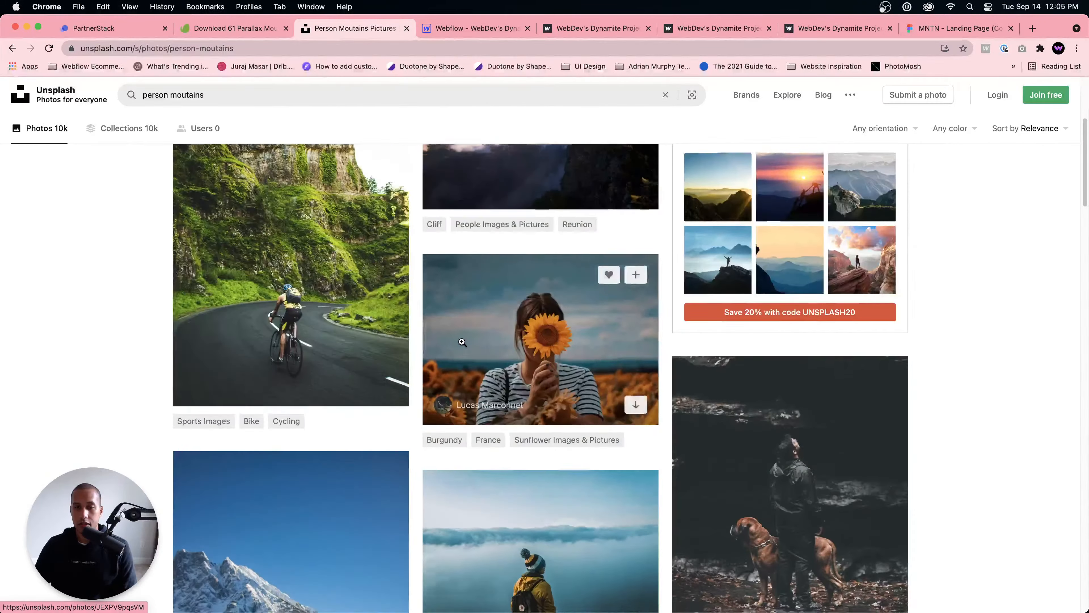
pyautogui.scroll(-12, 462, 342)
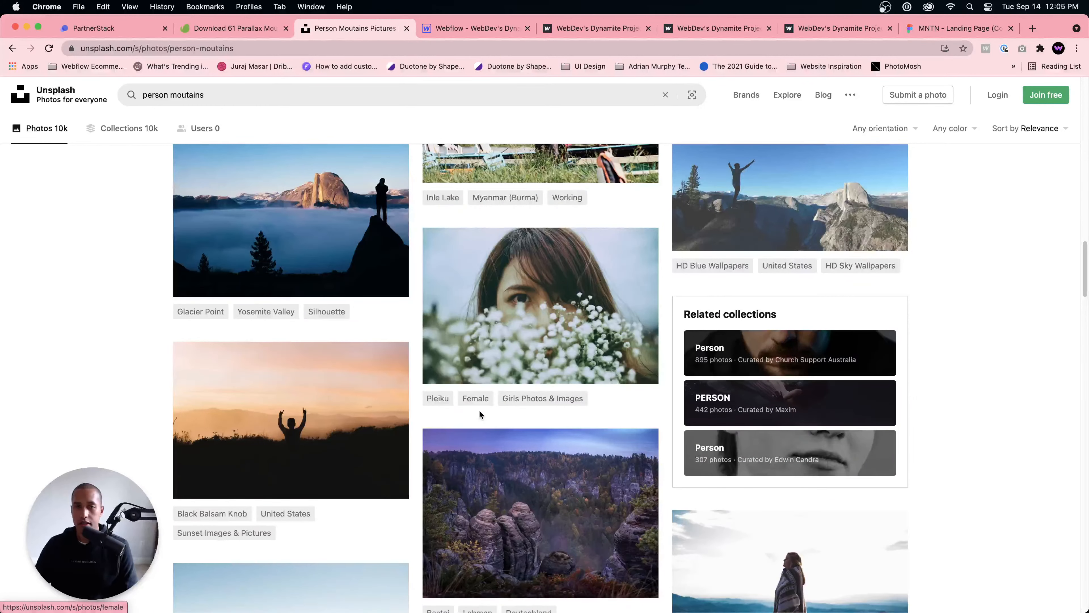
pyautogui.click(386, 230)
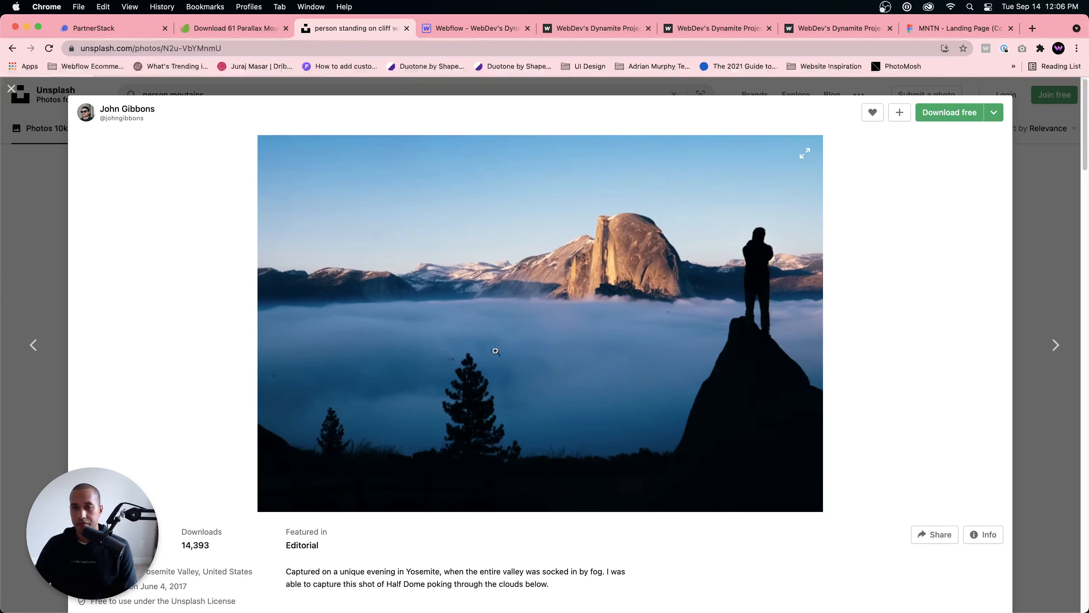
pyautogui.click(1035, 290)
# Step: Find and download the Glacier Point photo of a man standing on a rocky overhang, checking it in the enlarged preview
pyautogui.scroll(-5, 672, 366)
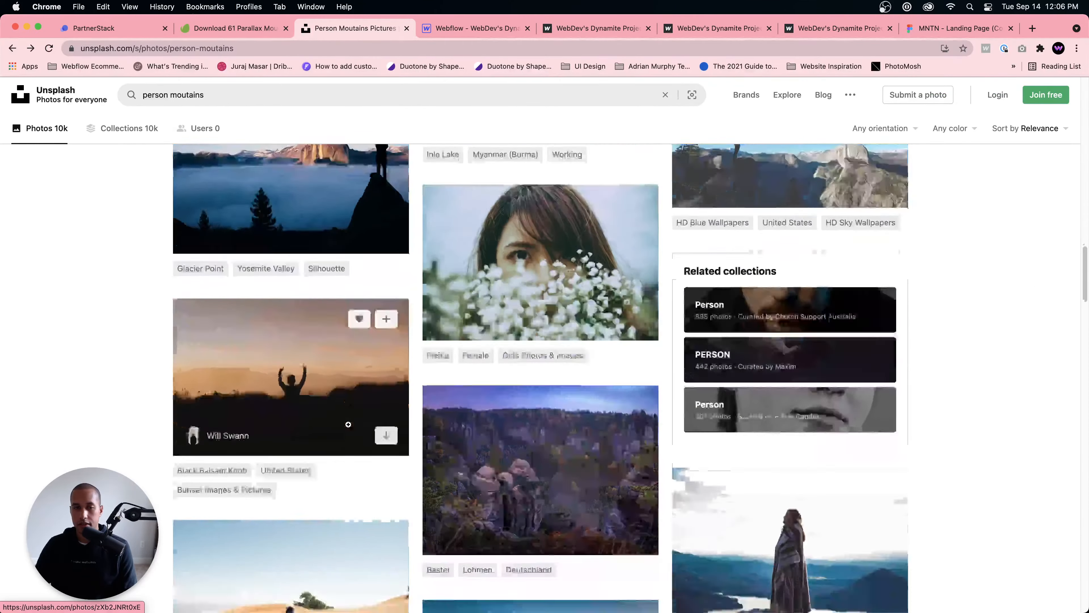
pyautogui.scroll(-10, 672, 365)
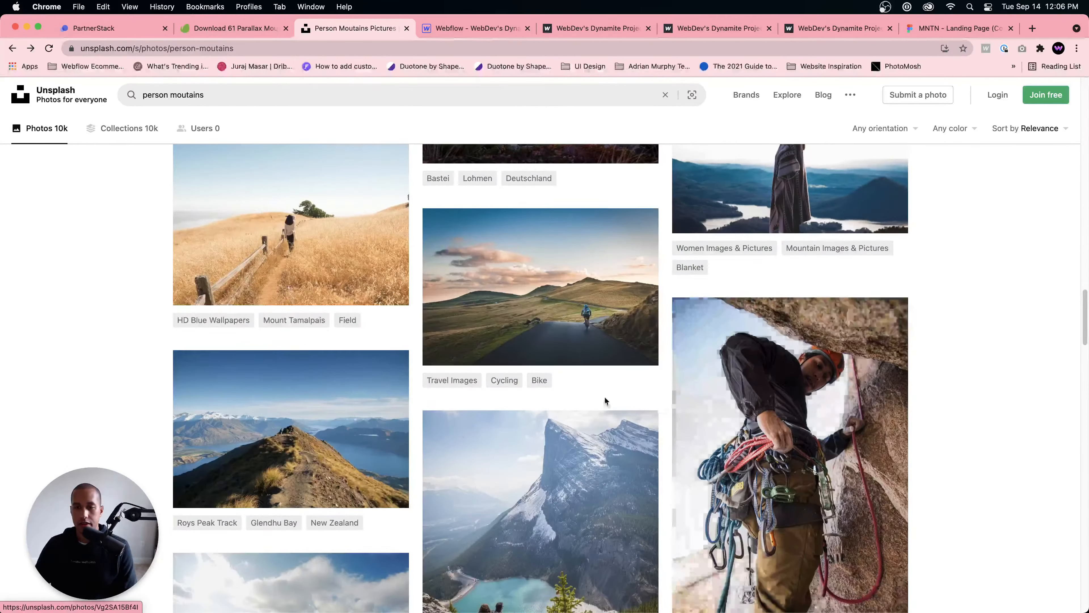
pyautogui.scroll(-15, 583, 390)
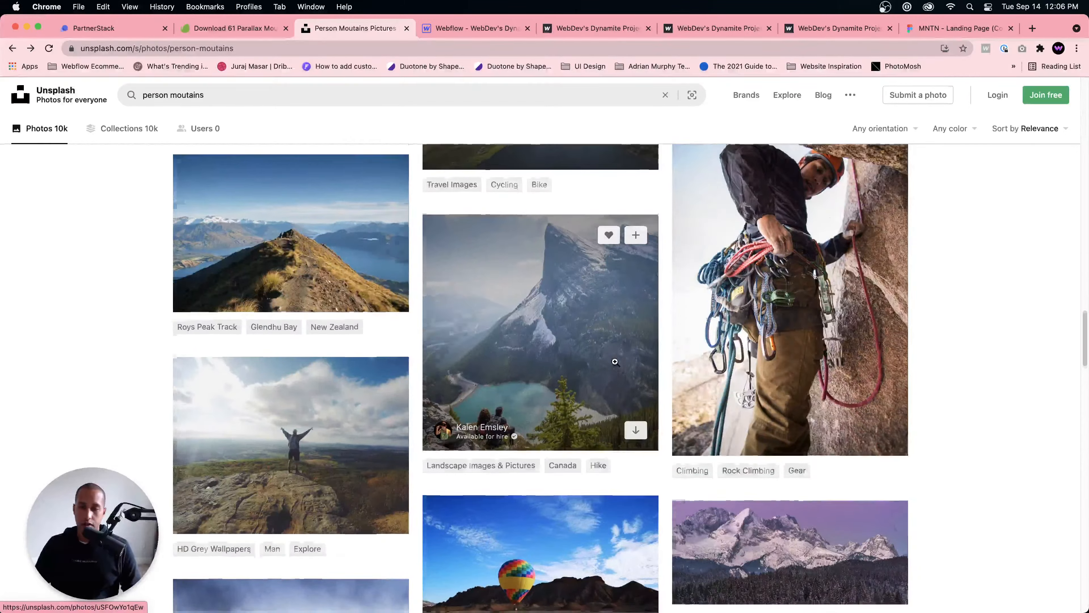
pyautogui.scroll(-6, 617, 360)
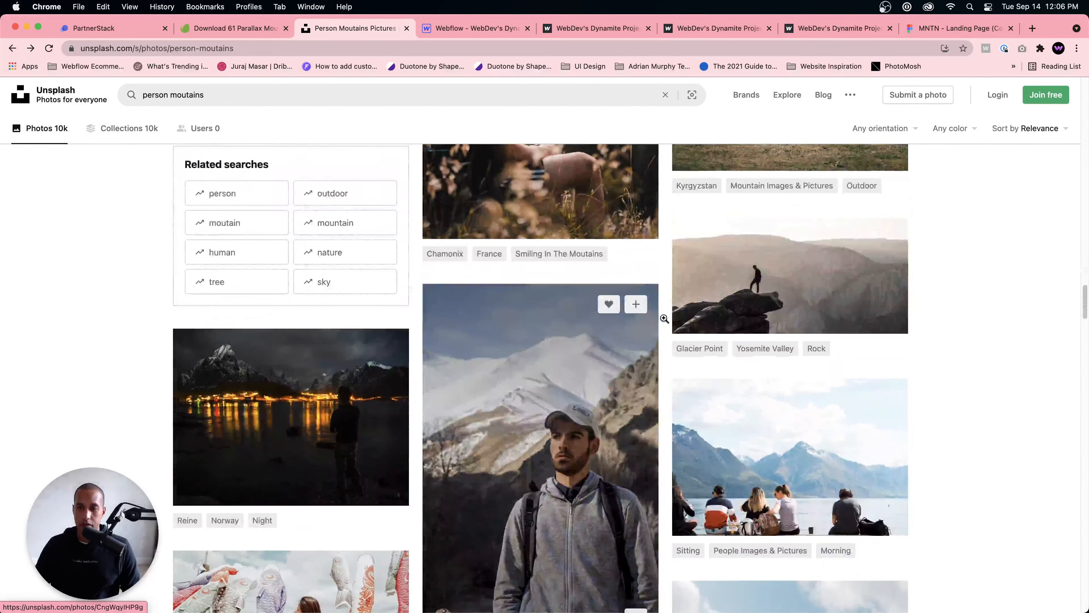
pyautogui.click(761, 298)
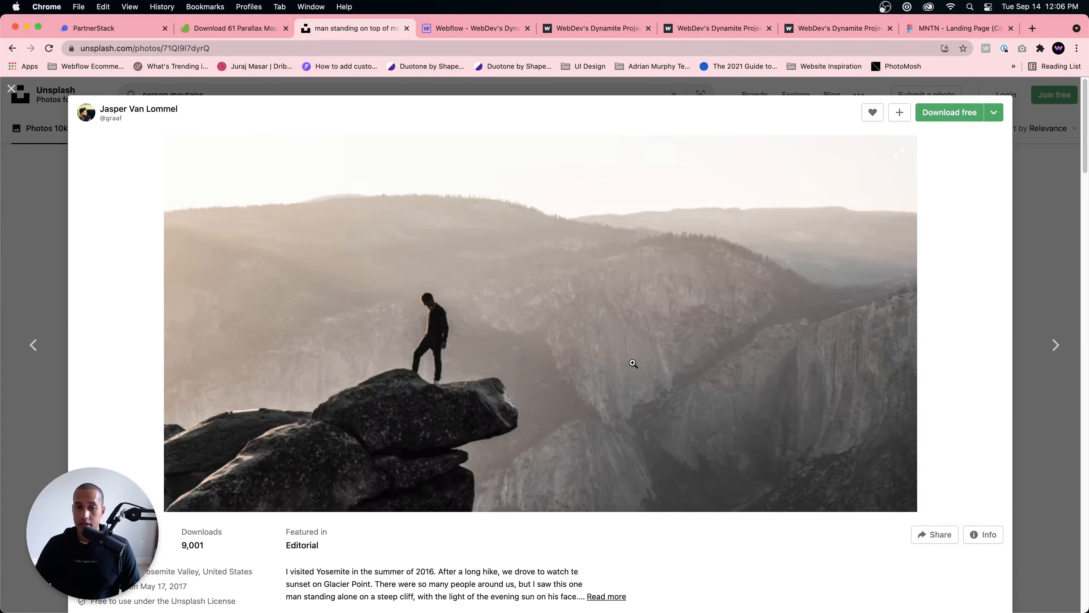
pyautogui.click(1023, 218)
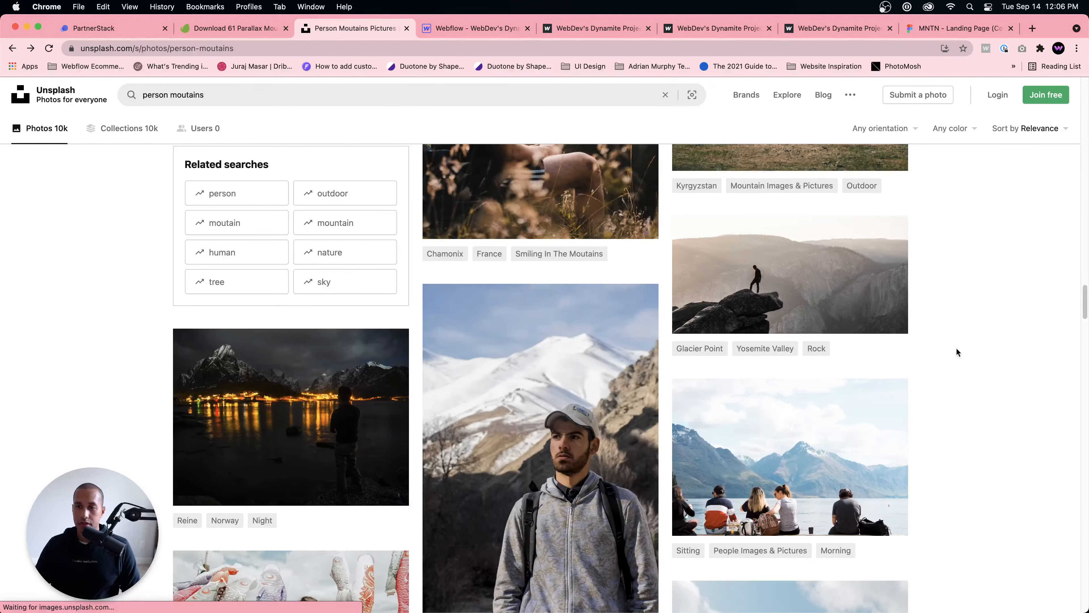
pyautogui.click(886, 314)
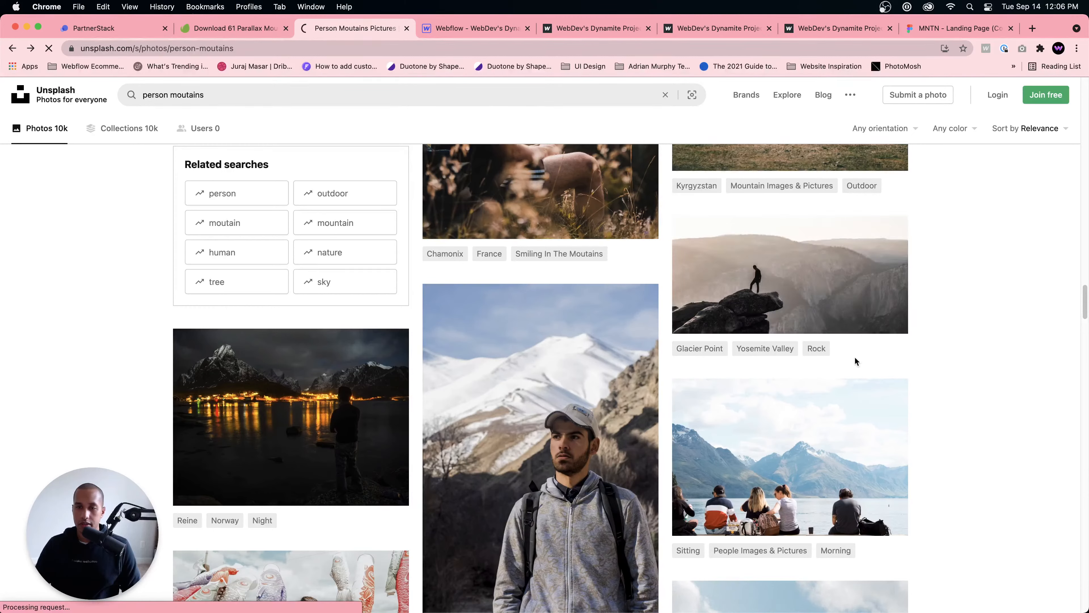
pyautogui.scroll(-5, 658, 397)
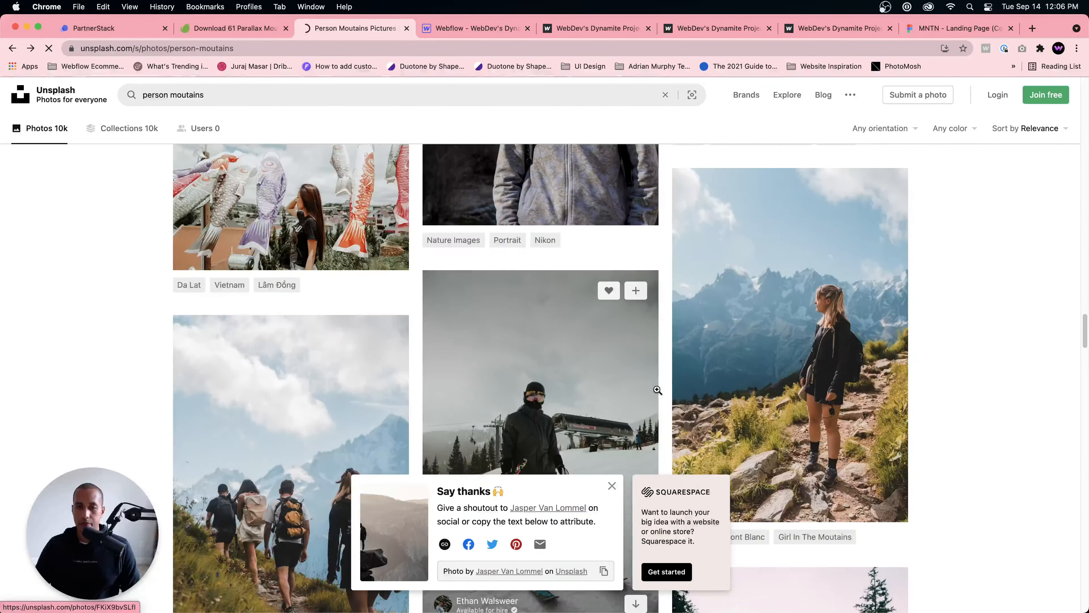
pyautogui.scroll(10, 656, 389)
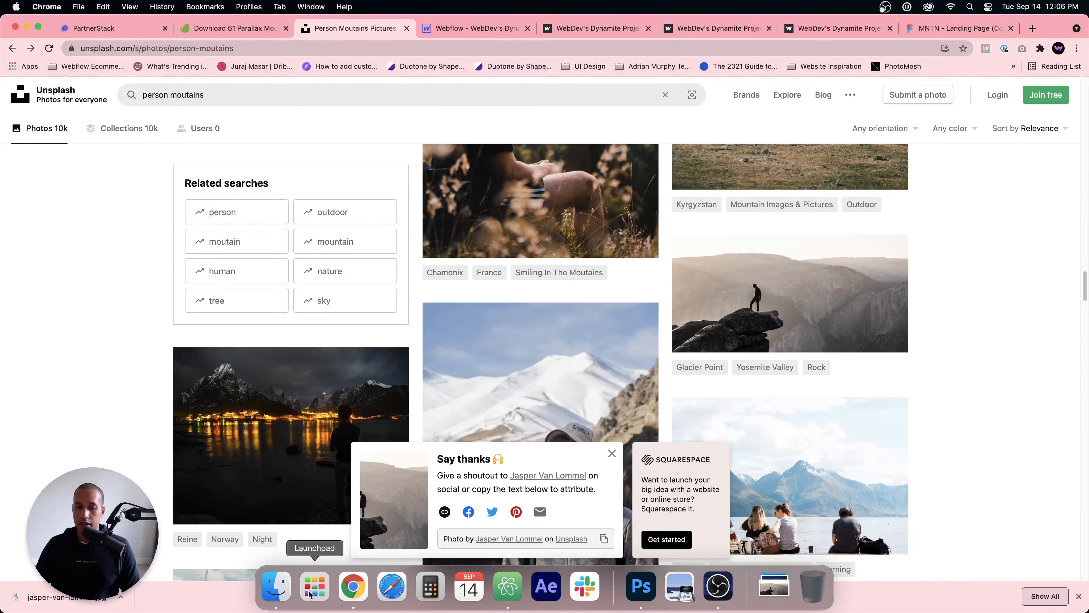
# Step: Switch to Finder and show the contents of the Downloads folder as icons
pyautogui.click(273, 589)
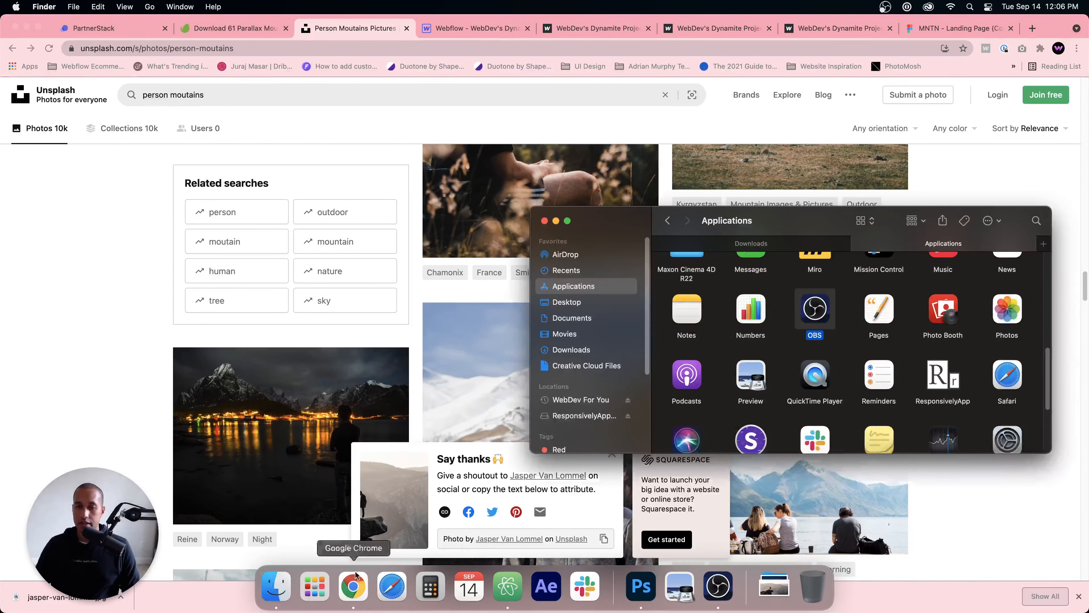
pyautogui.click(571, 350)
pyautogui.click(749, 291)
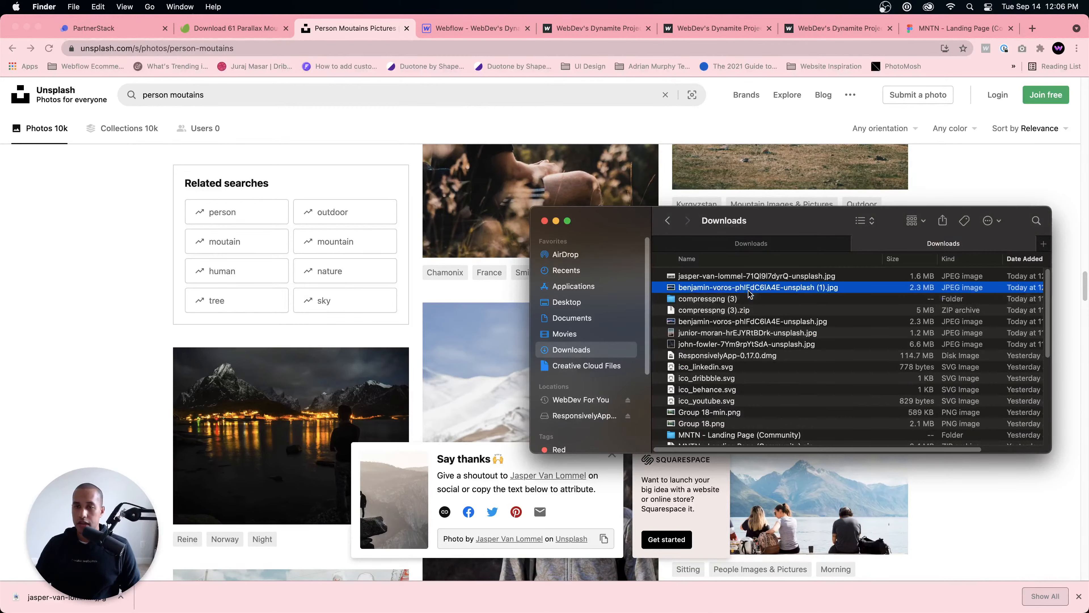
pyautogui.rightClick(750, 291)
pyautogui.press('Escape')
pyautogui.click(865, 221)
pyautogui.click(872, 210)
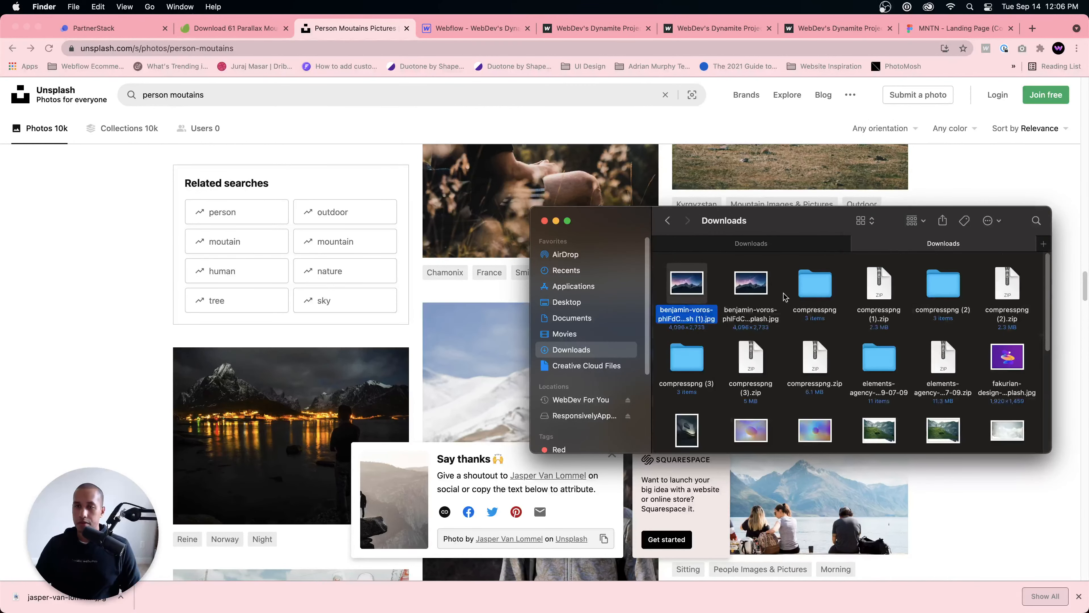
# Step: Open the downloaded night-sky mountain photo ending in "(1).jpg" in Photoshop and dismiss the Select and Mask tip
pyautogui.rightClick(699, 288)
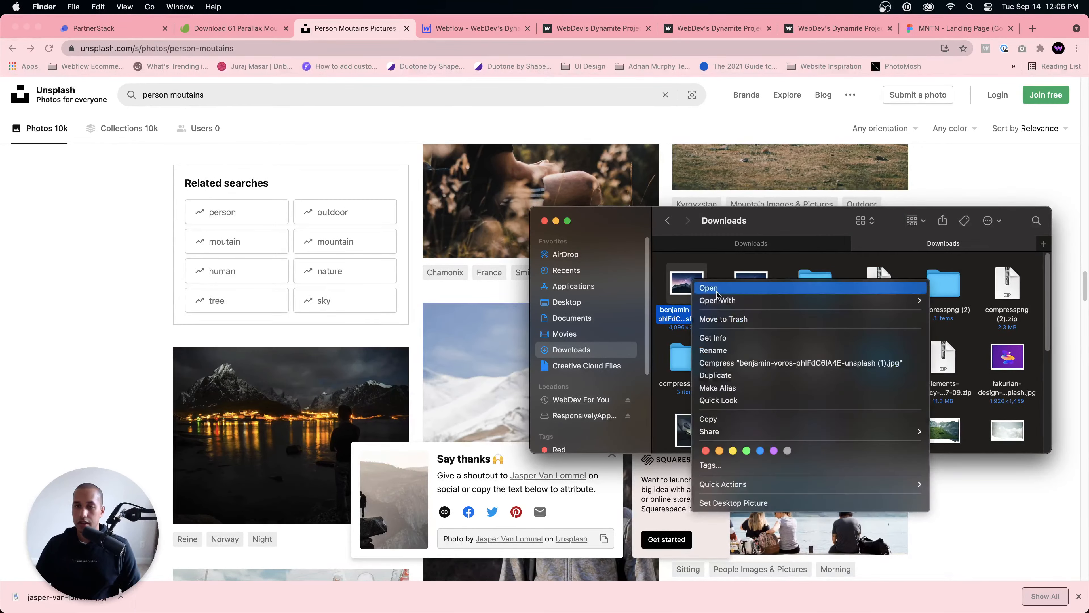
pyautogui.moveTo(772, 300)
pyautogui.click(968, 332)
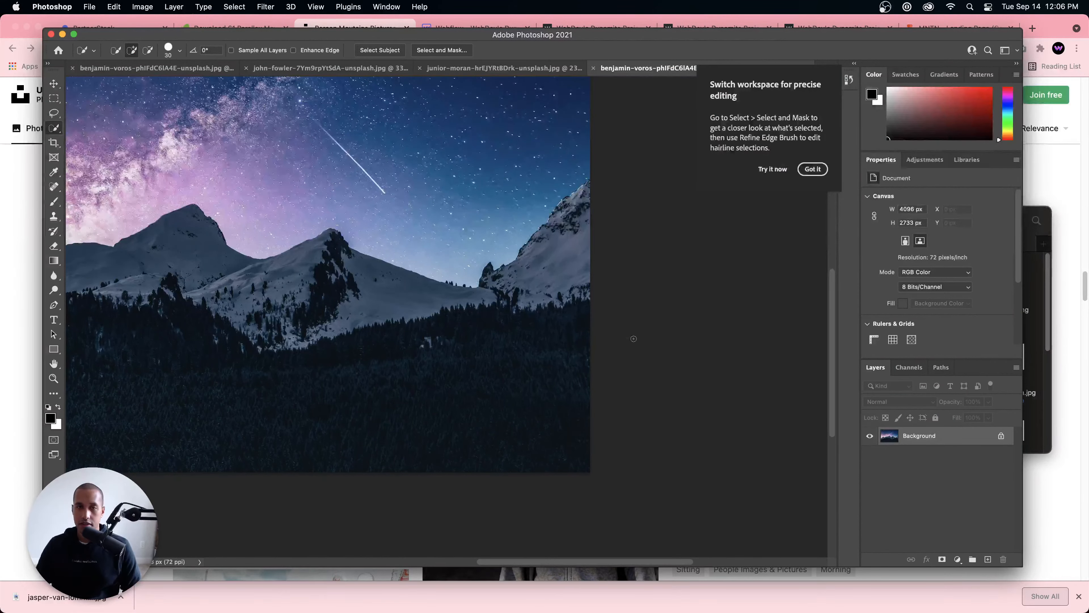
pyautogui.hscroll(-1, 635, 342)
pyautogui.click(813, 169)
# Step: Bring the whole photo into view and enlarge the Photoshop window to fill nearly the entire screen
pyautogui.hscroll(-10, 634, 247)
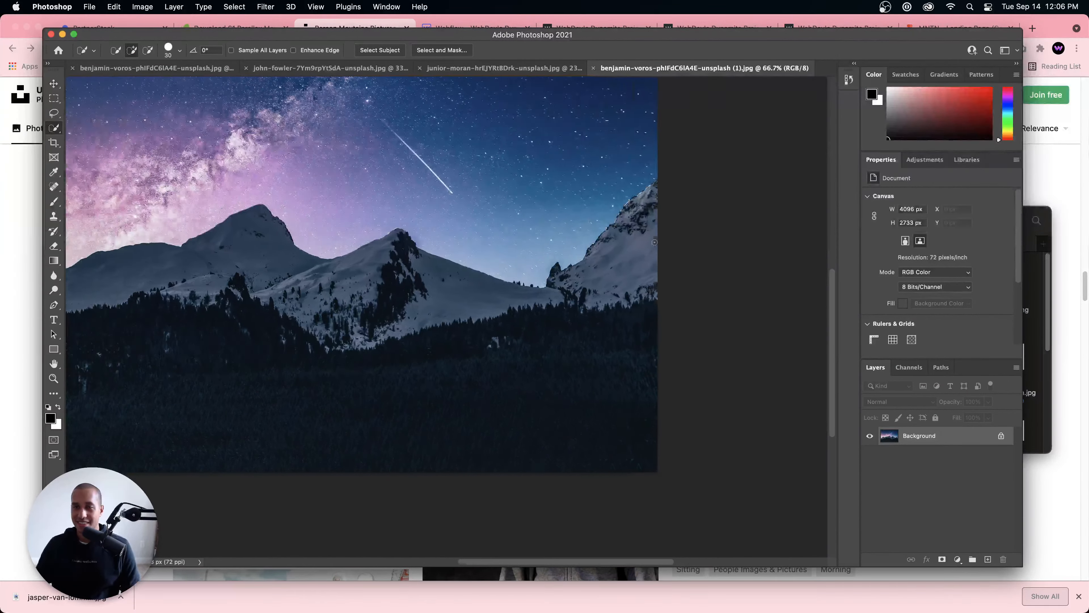
pyautogui.hscroll(-5, 634, 247)
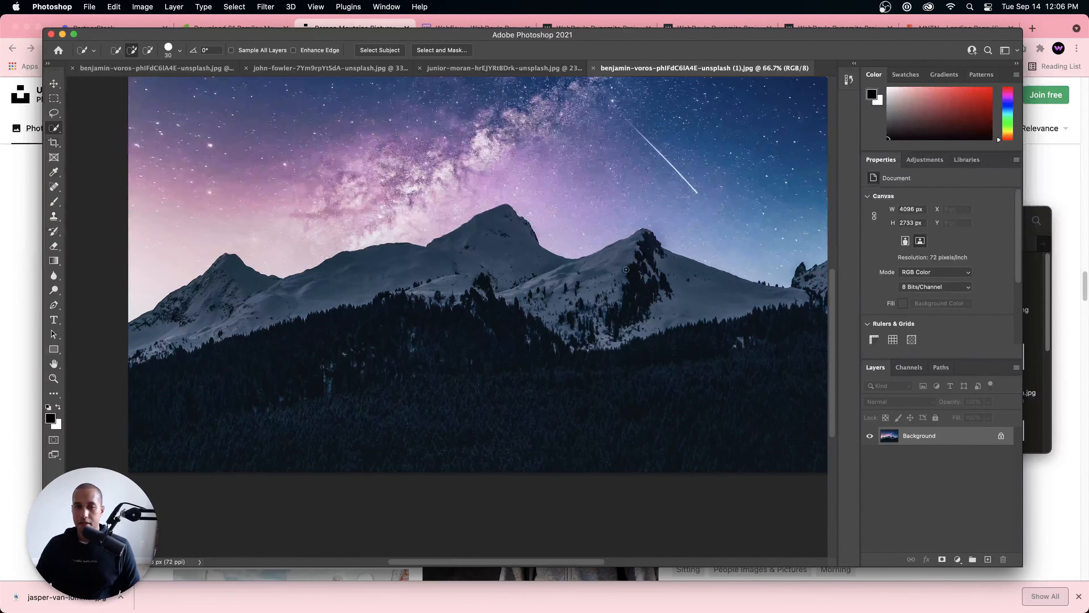
pyautogui.scroll(-3, 632, 274)
pyautogui.scroll(-2, 632, 275)
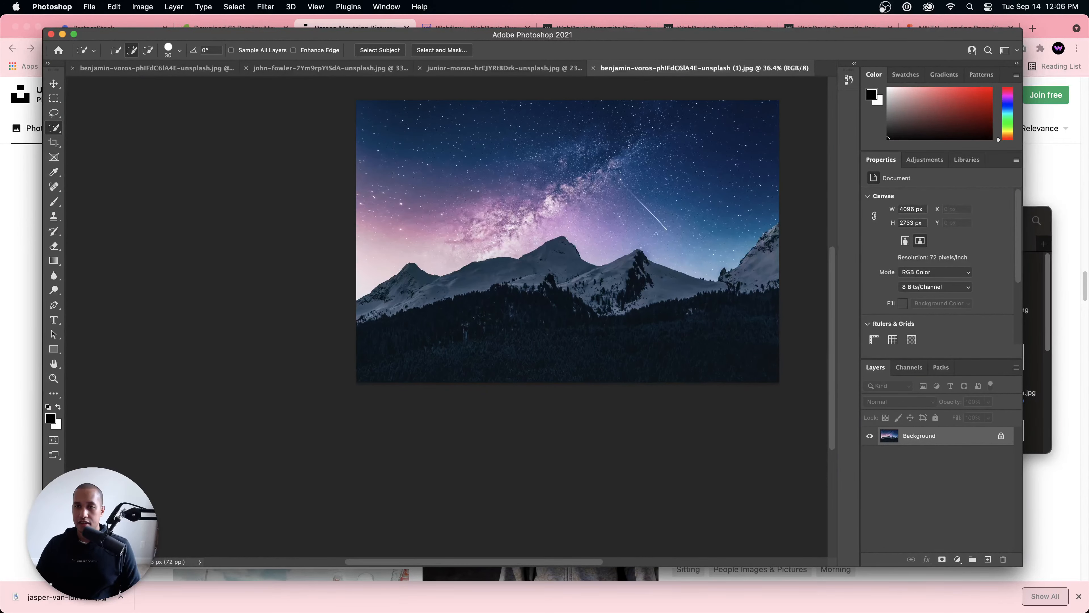
pyautogui.moveTo(679, 205); pyautogui.dragTo(632, 265)
pyautogui.scroll(2, 600, 274)
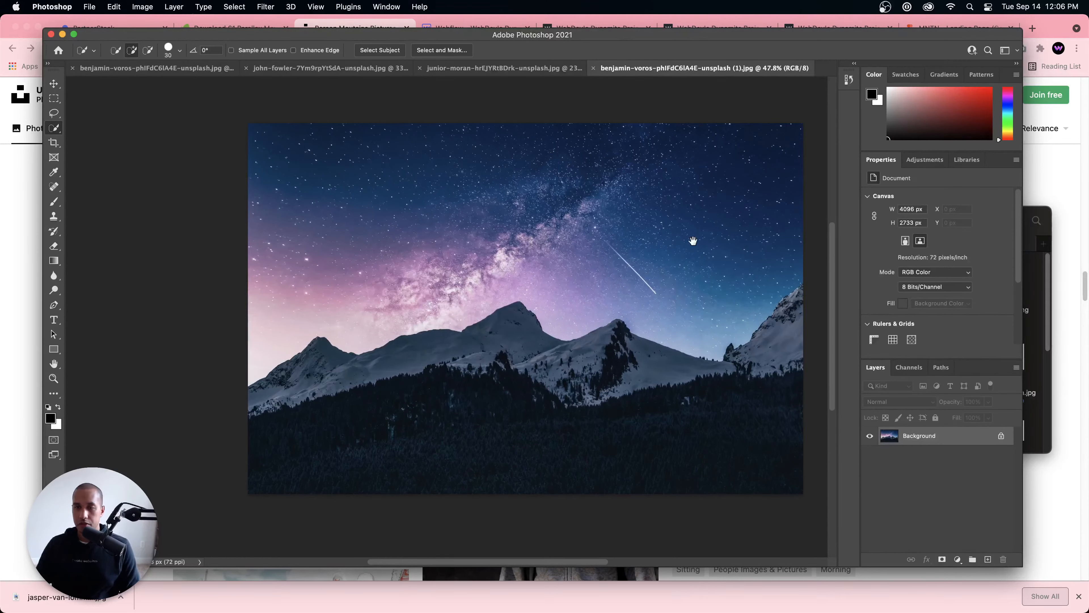
pyautogui.moveTo(693, 241); pyautogui.dragTo(657, 248)
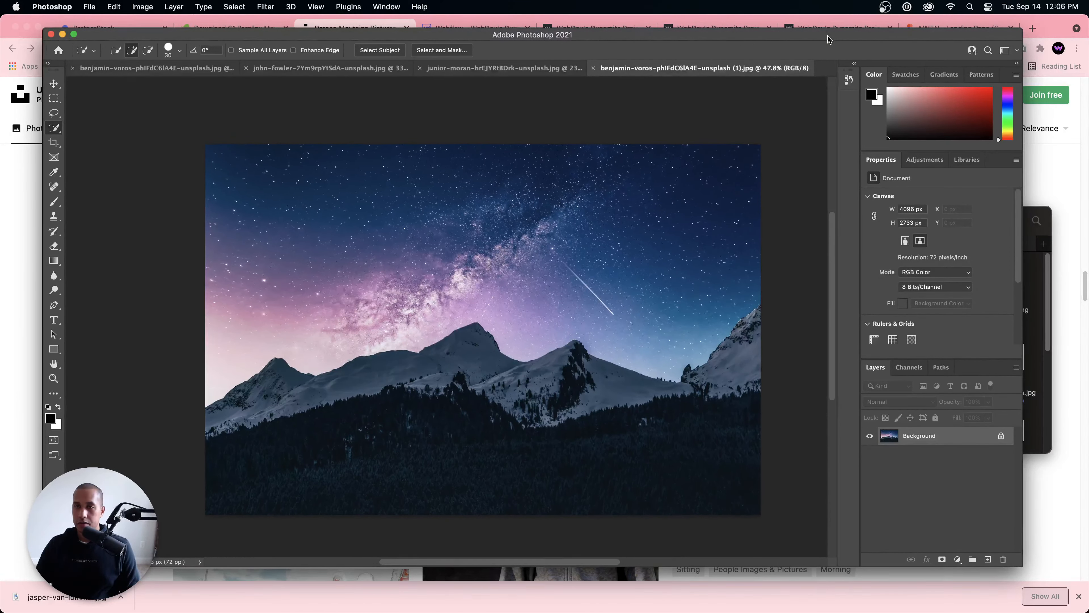
pyautogui.moveTo(1018, 564); pyautogui.dragTo(1087, 611)
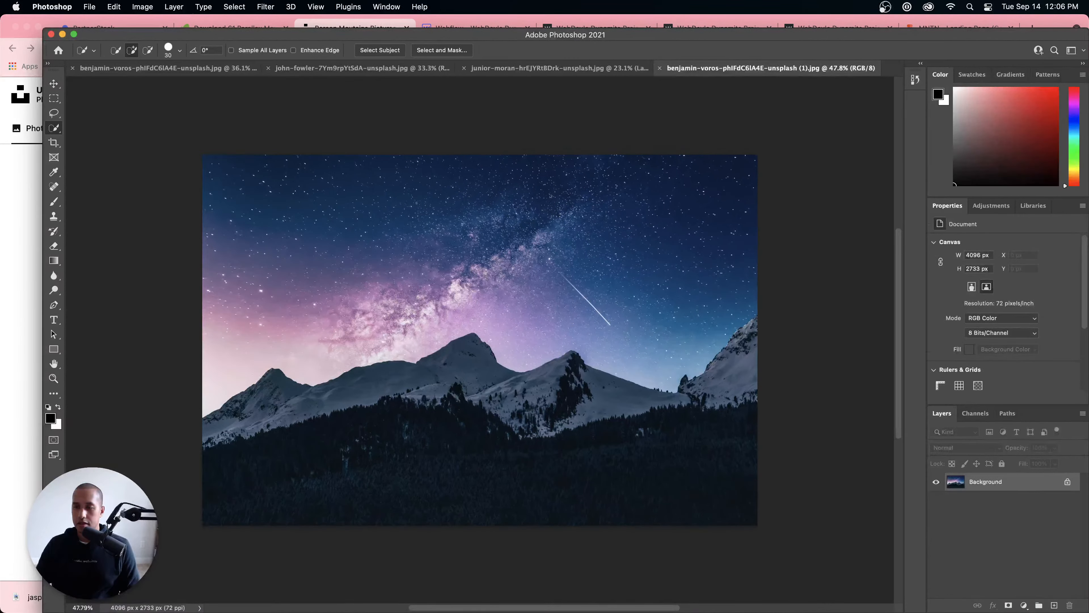
pyautogui.moveTo(45, 28); pyautogui.dragTo(2, 19)
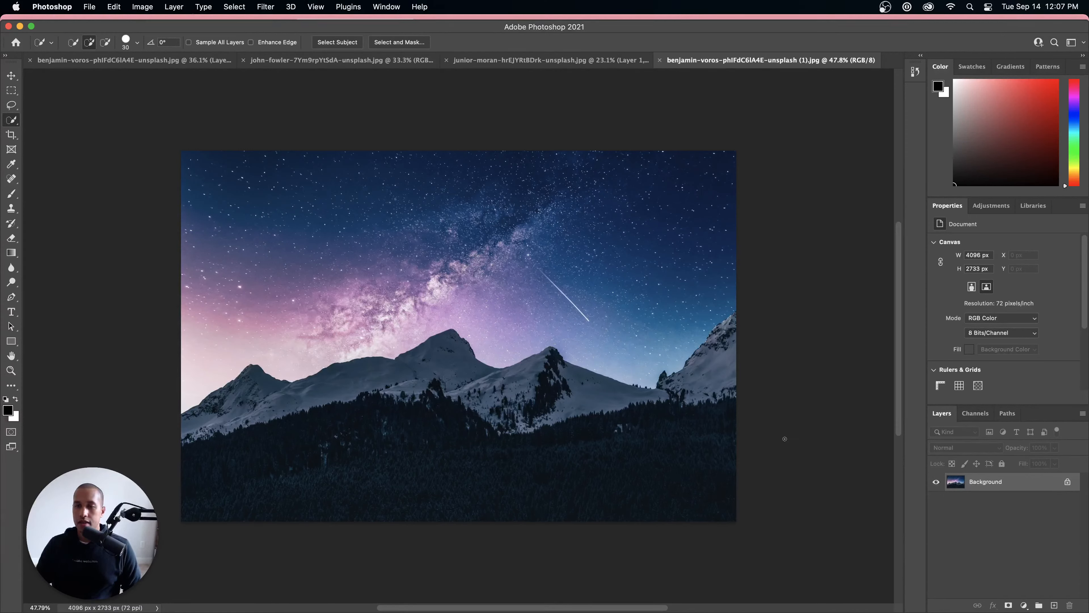
# Step: Add a new blank layer above the Background photo
pyautogui.click(1055, 606)
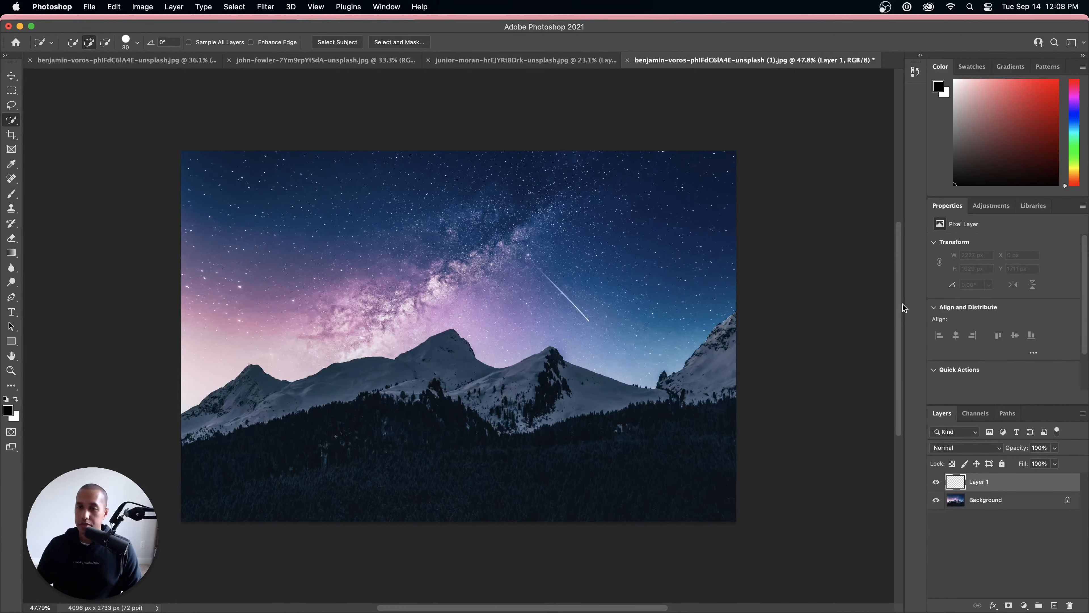
pyautogui.scroll(2, 902, 307)
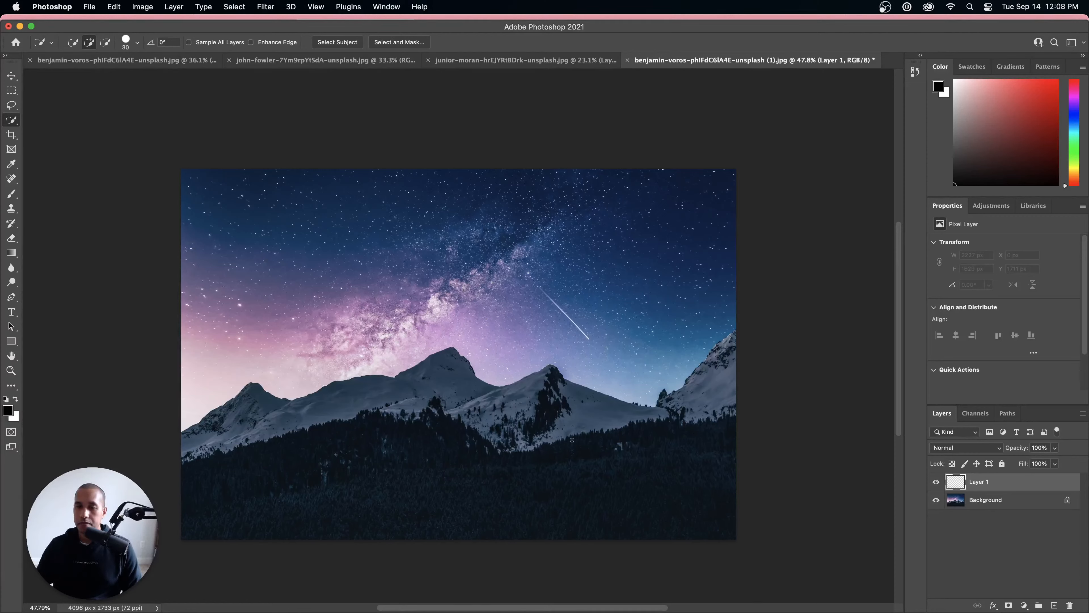
# Step: Try Select Subject on the blank layer and on the Background layer, and clear the selection
pyautogui.click(243, 7)
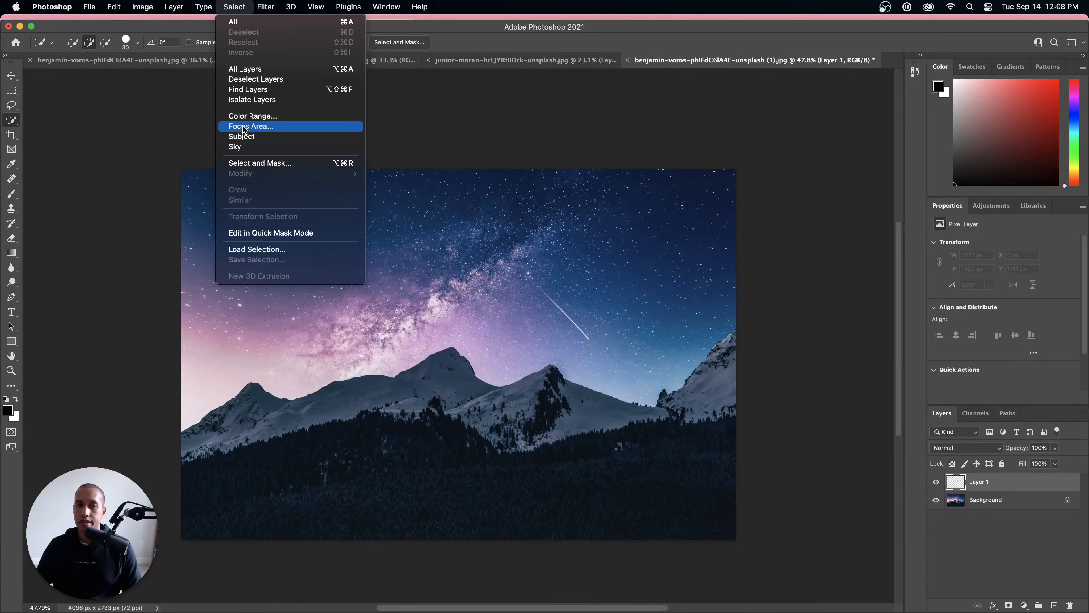
pyautogui.click(244, 141)
pyautogui.click(551, 240)
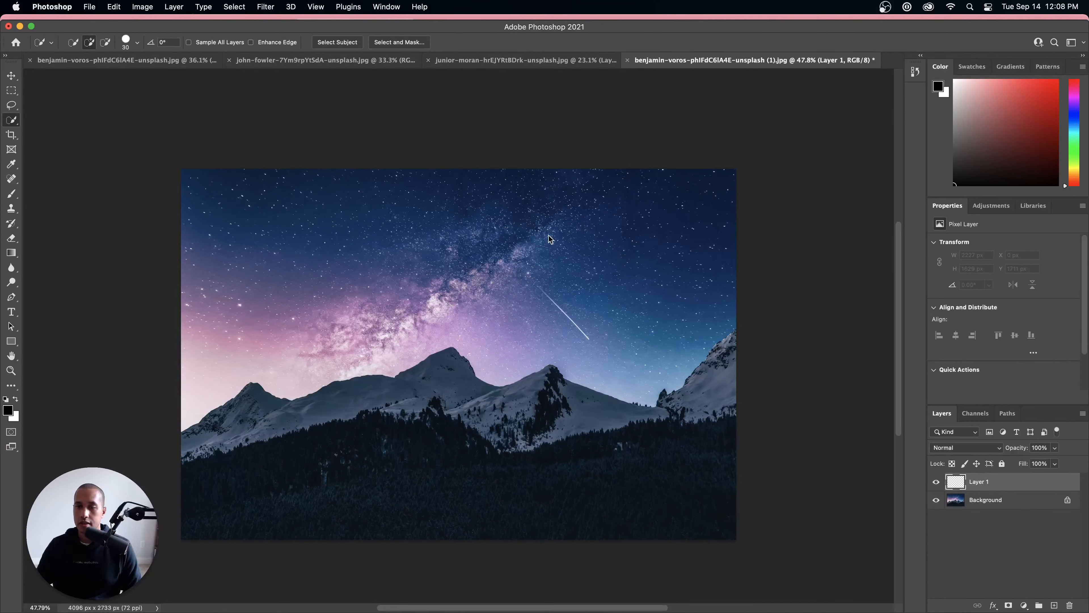
pyautogui.click(998, 502)
pyautogui.click(234, 6)
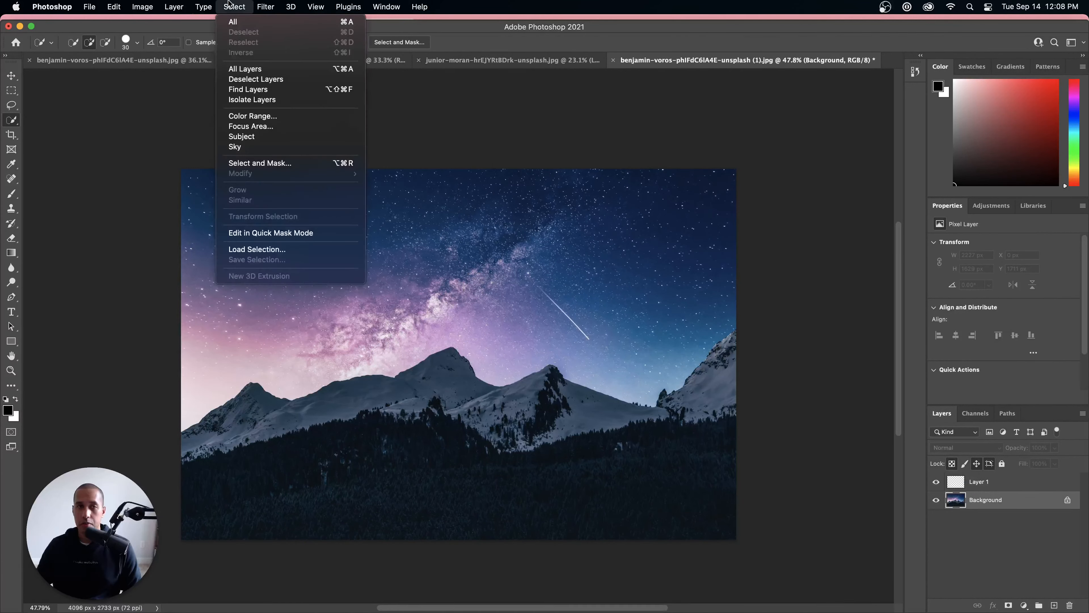
pyautogui.click(256, 140)
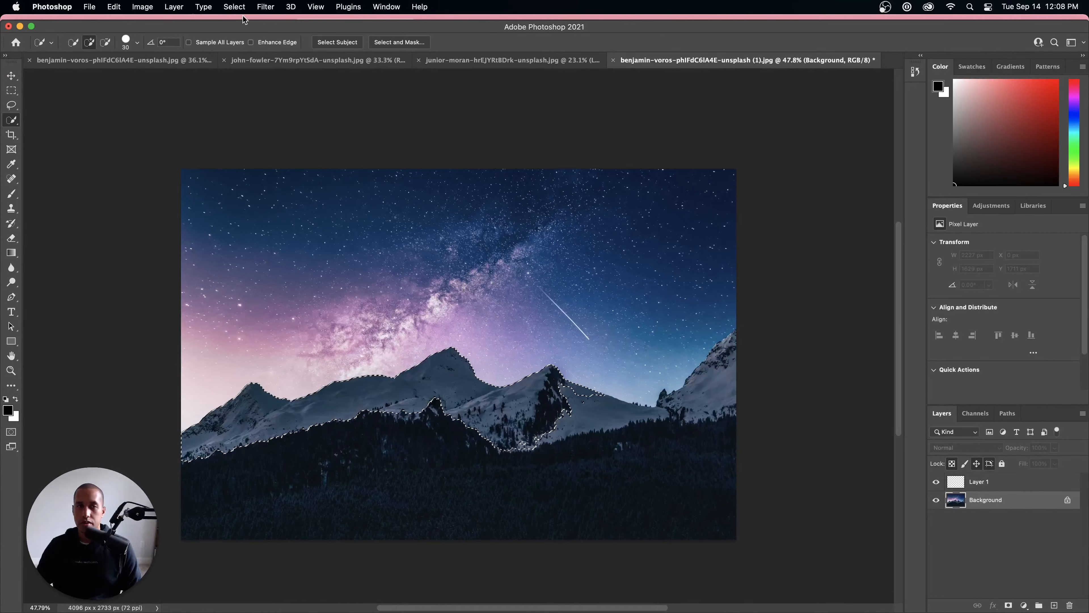
pyautogui.click(234, 6)
pyautogui.click(239, 32)
pyautogui.click(233, 7)
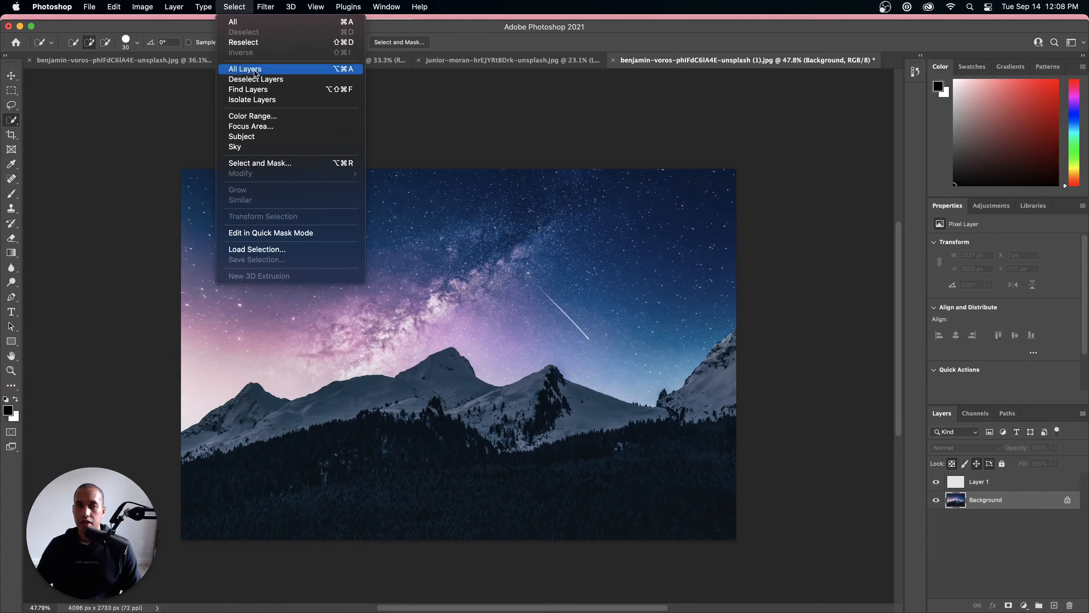
pyautogui.click(252, 127)
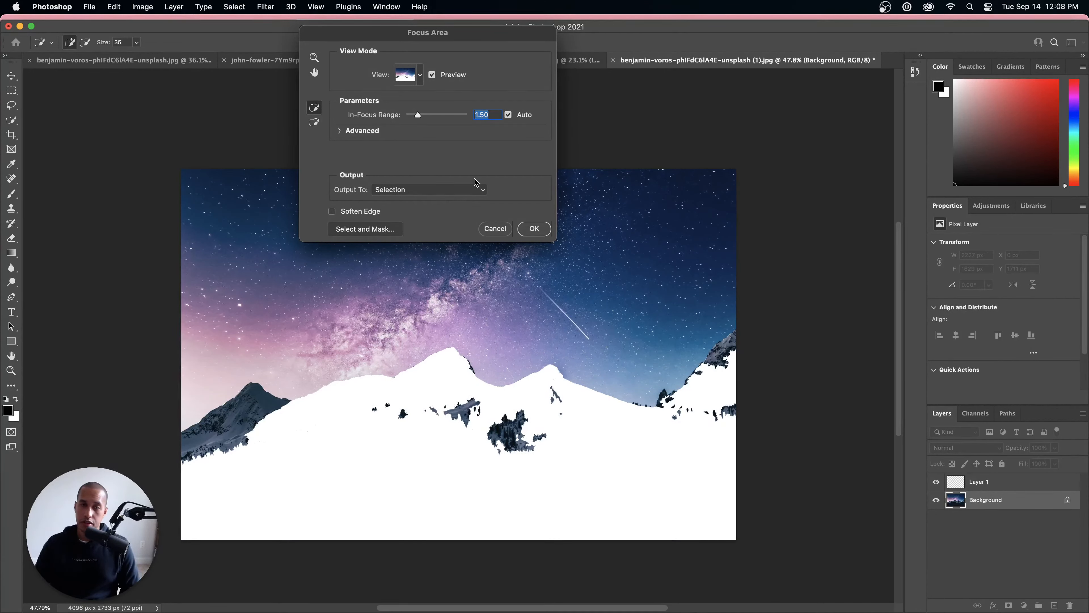
pyautogui.click(492, 231)
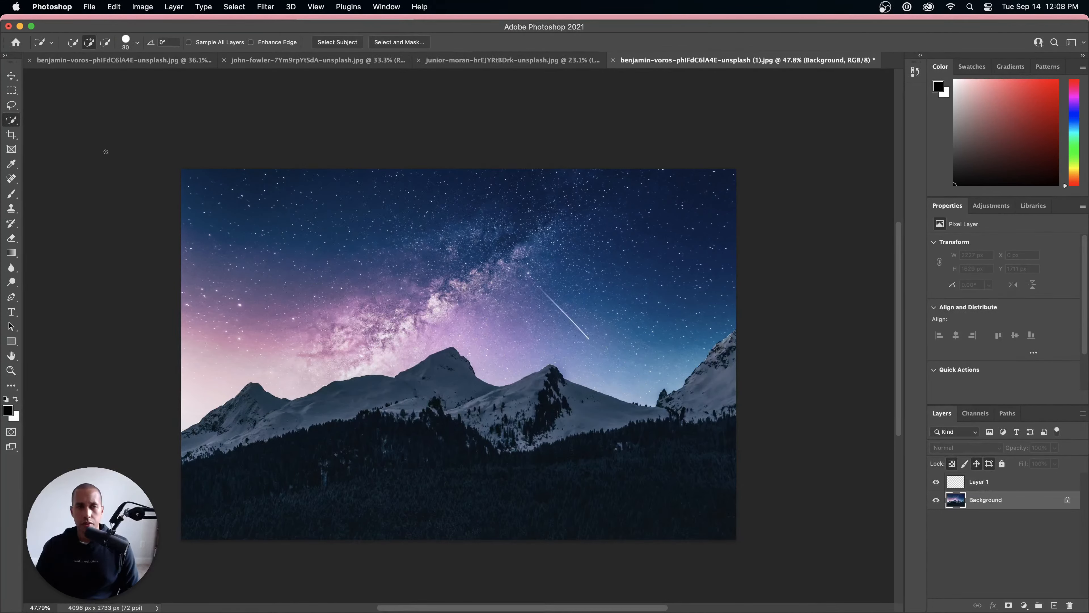
# Step: Select all the snowy mountains and the dark forest below them on the Background layer with the Quick Selection tool
pyautogui.rightClick(10, 121)
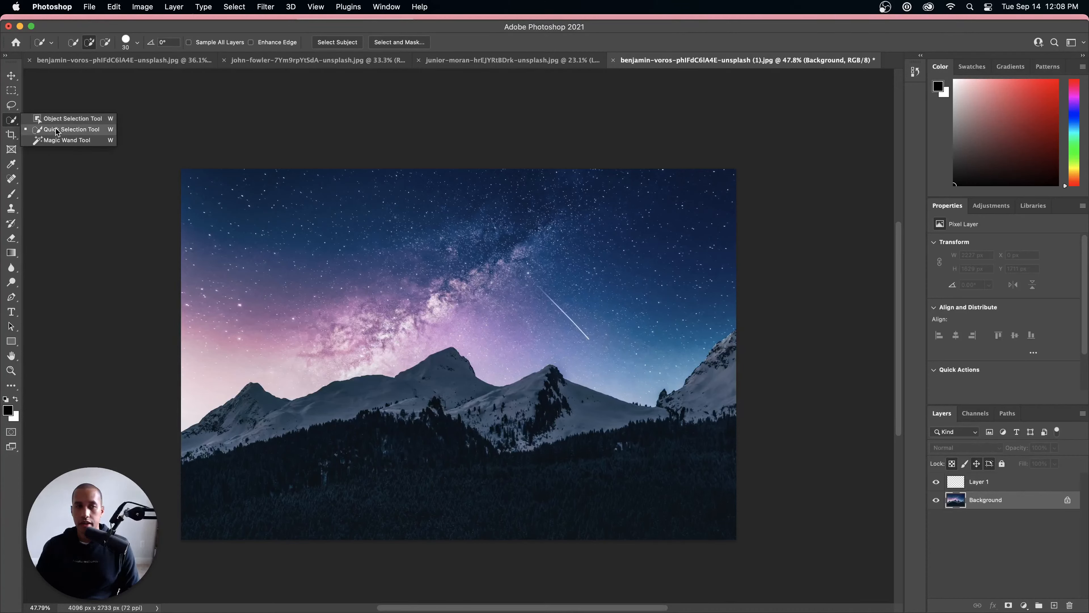
pyautogui.click(72, 129)
pyautogui.moveTo(240, 422); pyautogui.dragTo(331, 414)
pyautogui.moveTo(438, 409)
pyautogui.mouseDown()
pyautogui.moveTo(480, 412)
pyautogui.moveTo(540, 393)
pyautogui.moveTo(633, 403)
pyautogui.moveTo(663, 424)
pyautogui.moveTo(673, 408)
pyautogui.moveTo(695, 411)
pyautogui.mouseUp()
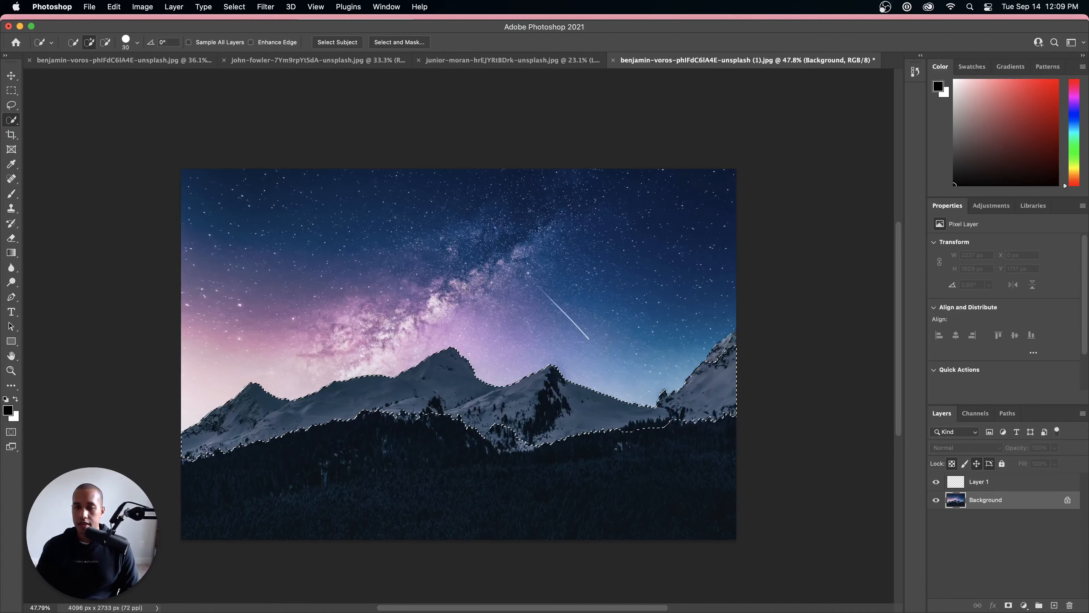
pyautogui.moveTo(724, 352); pyautogui.dragTo(726, 348)
pyautogui.moveTo(710, 433)
pyautogui.mouseDown()
pyautogui.moveTo(715, 470)
pyautogui.moveTo(609, 493)
pyautogui.moveTo(429, 463)
pyautogui.mouseUp()
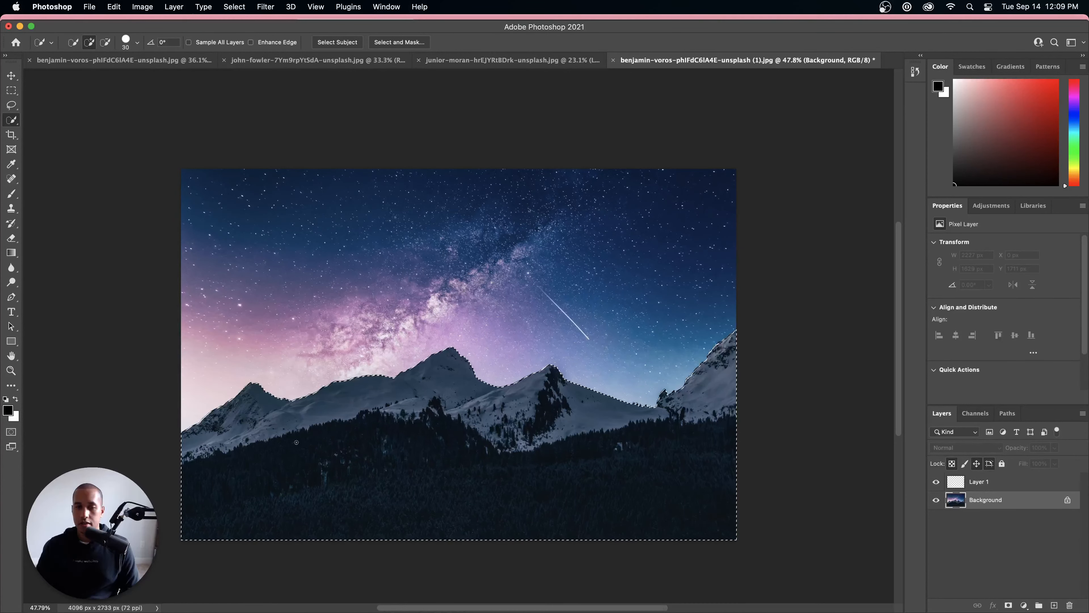
# Step: Examine the selection edge closely along the mountain ridge on both sides of the photo
pyautogui.scroll(2, 732, 367)
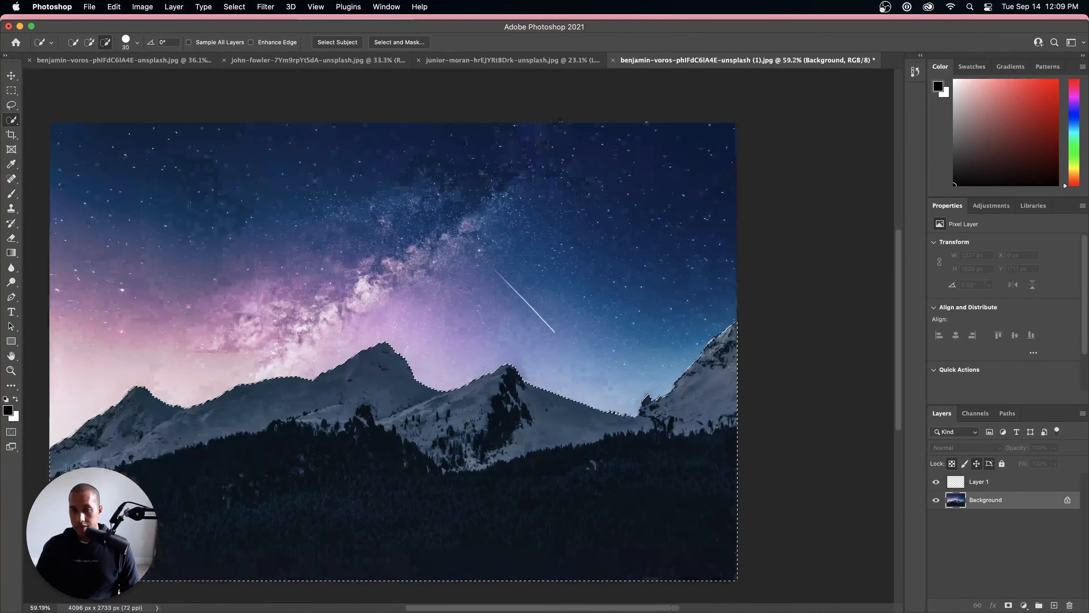
pyautogui.scroll(5, 732, 367)
pyautogui.scroll(3, 683, 277)
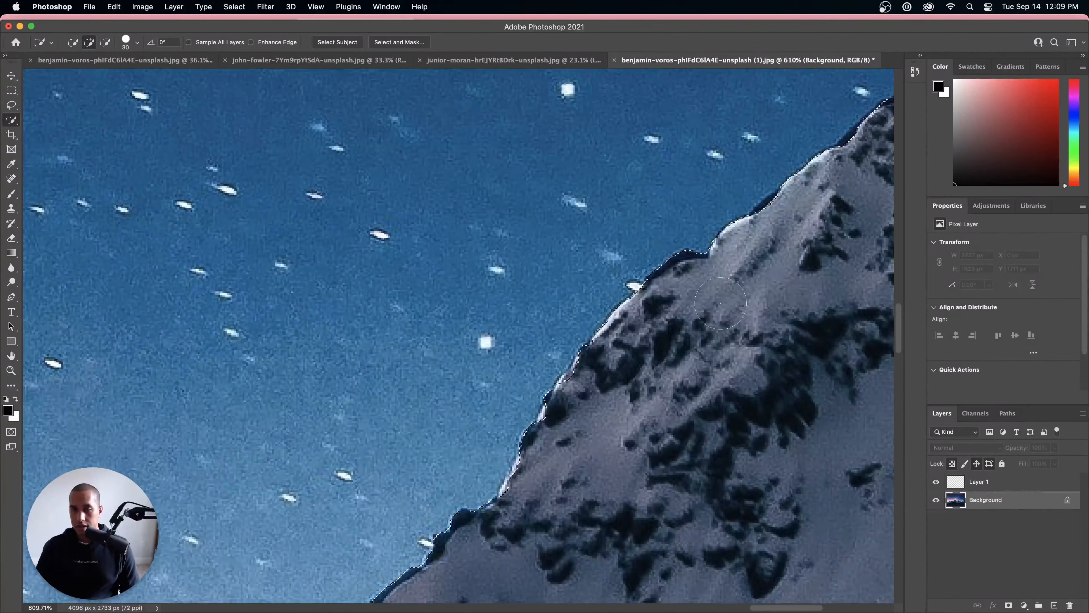
pyautogui.scroll(-6, 720, 303)
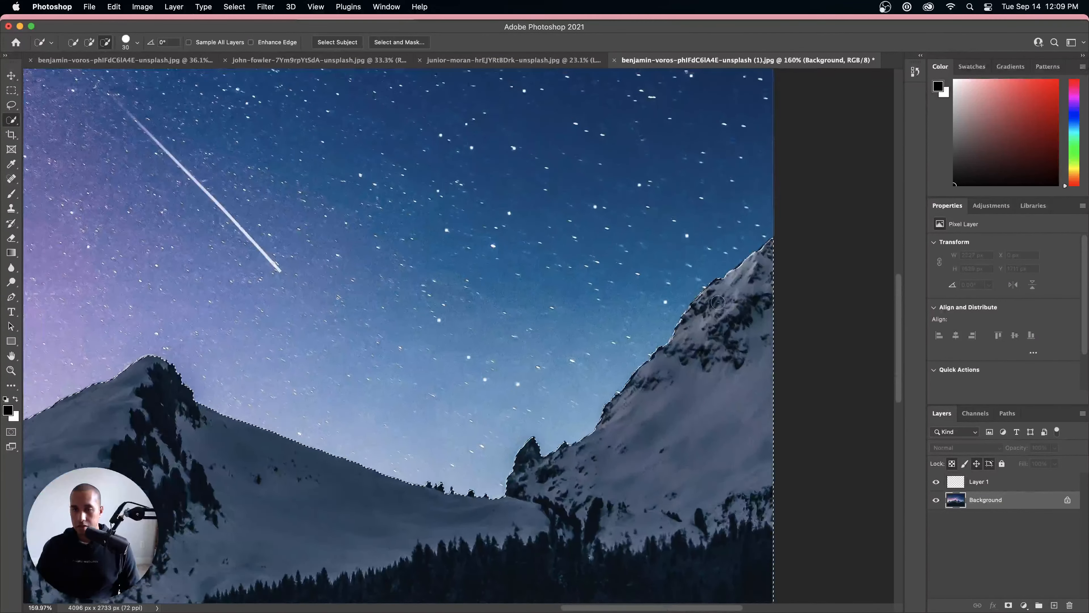
pyautogui.scroll(-8, 717, 302)
pyautogui.scroll(4, 109, 401)
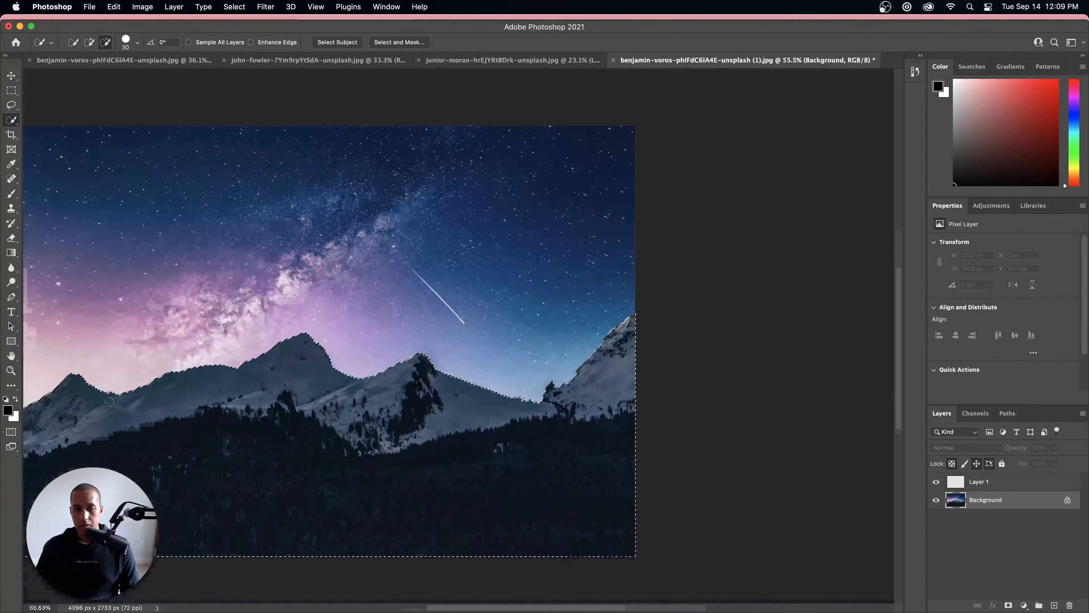
pyautogui.scroll(3, 110, 402)
pyautogui.moveTo(187, 405); pyautogui.dragTo(631, 388)
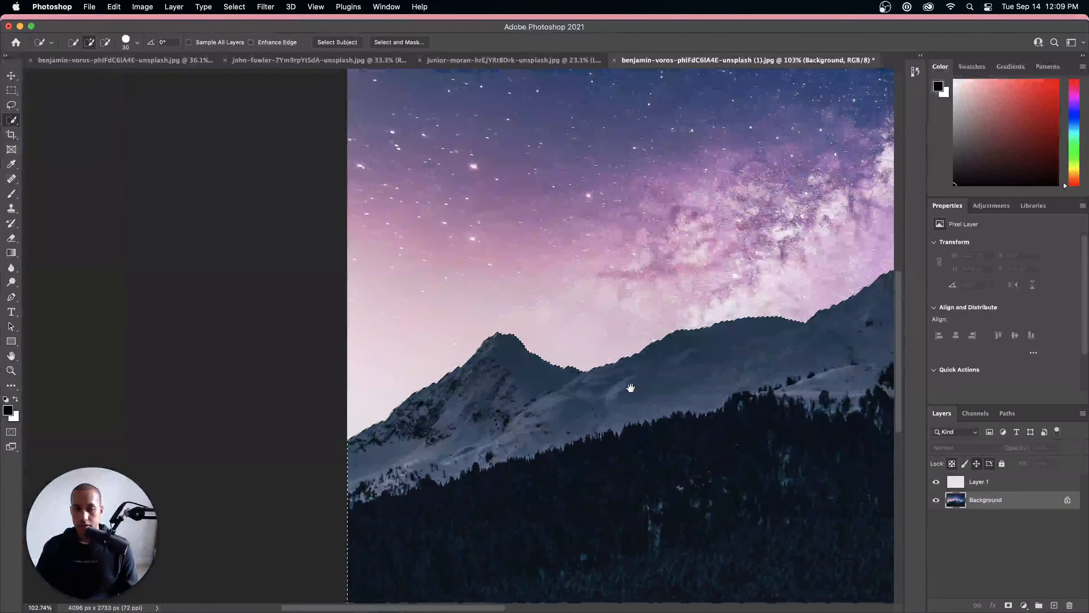
pyautogui.scroll(-6, 630, 388)
pyautogui.scroll(3, 611, 315)
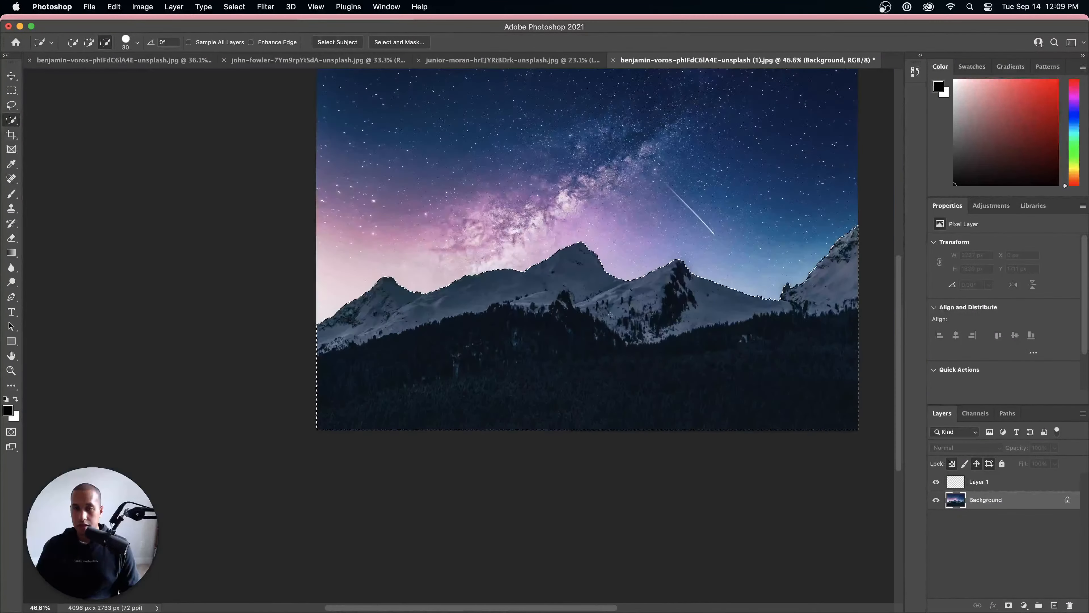
pyautogui.moveTo(724, 327); pyautogui.dragTo(621, 368)
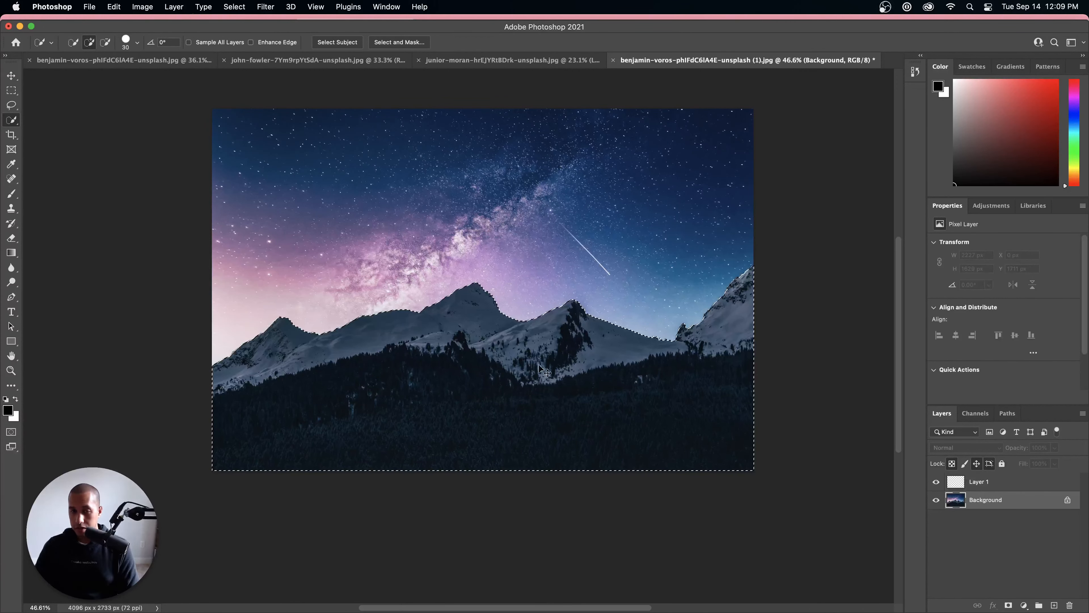
# Step: Copy the selected mountains and forest into Layer 1 and check the cutout with the Background layer temporarily hidden
pyautogui.click(979, 482)
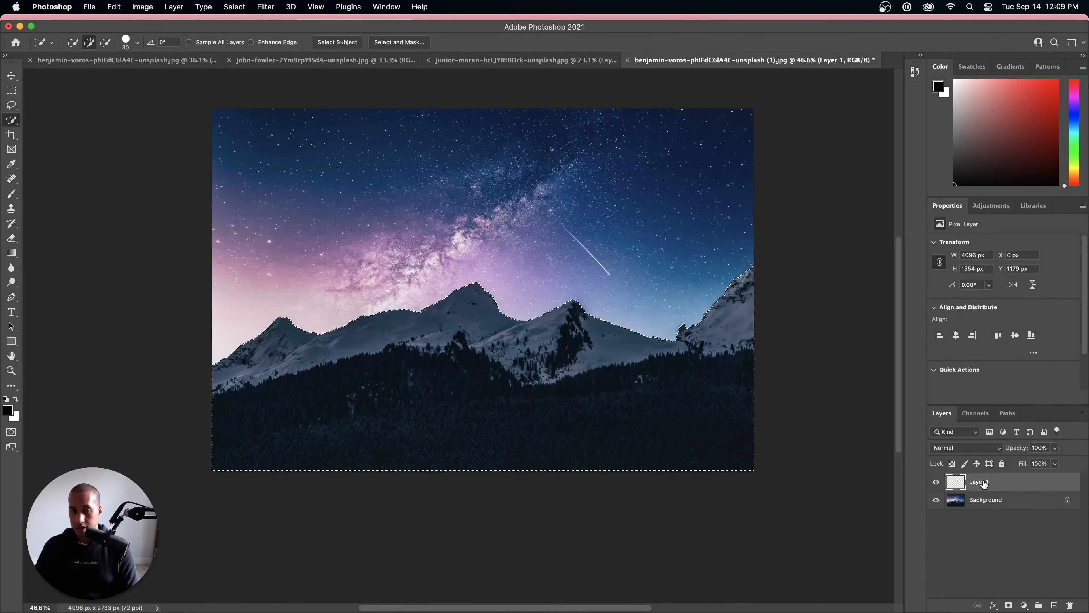
pyautogui.press('cmd+d')
pyautogui.click(936, 499)
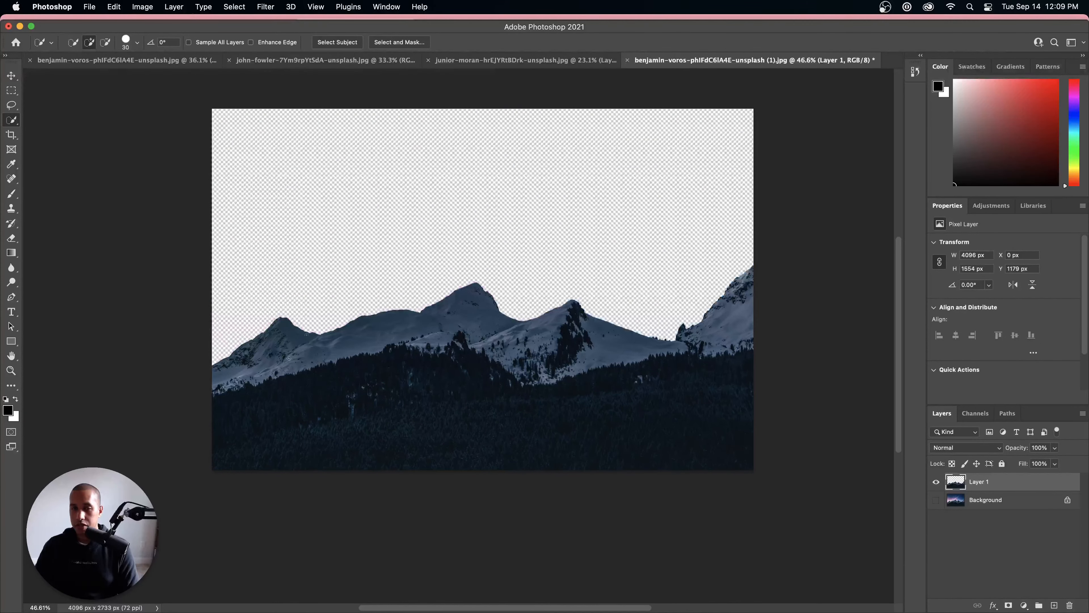
pyautogui.click(935, 499)
# Step: Add another blank layer above the mountain cutout and make Layer 1 the active layer
pyautogui.click(1055, 605)
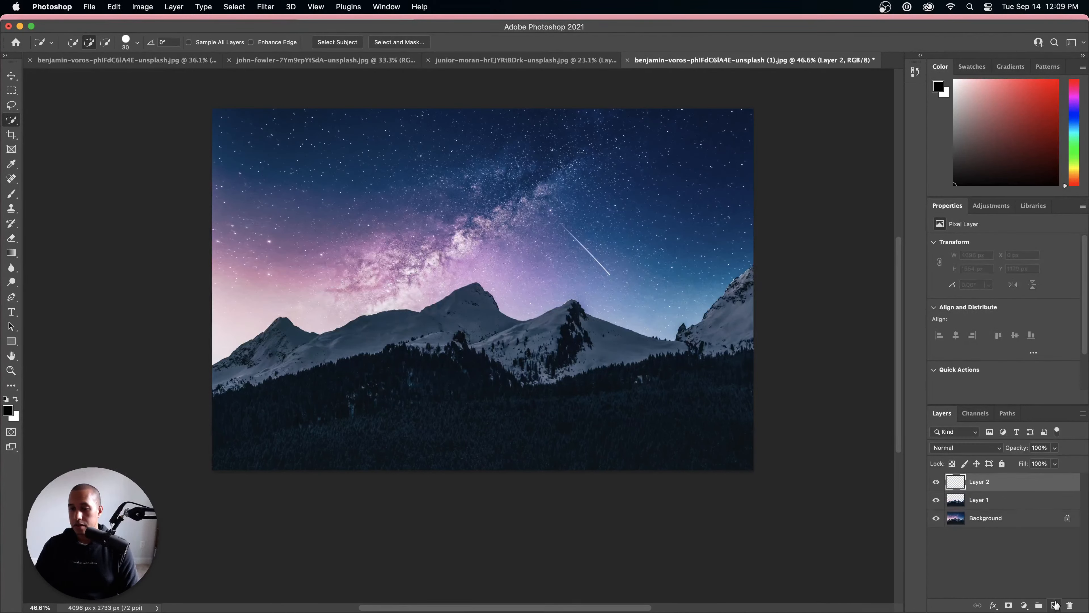
pyautogui.click(974, 517)
pyautogui.click(971, 499)
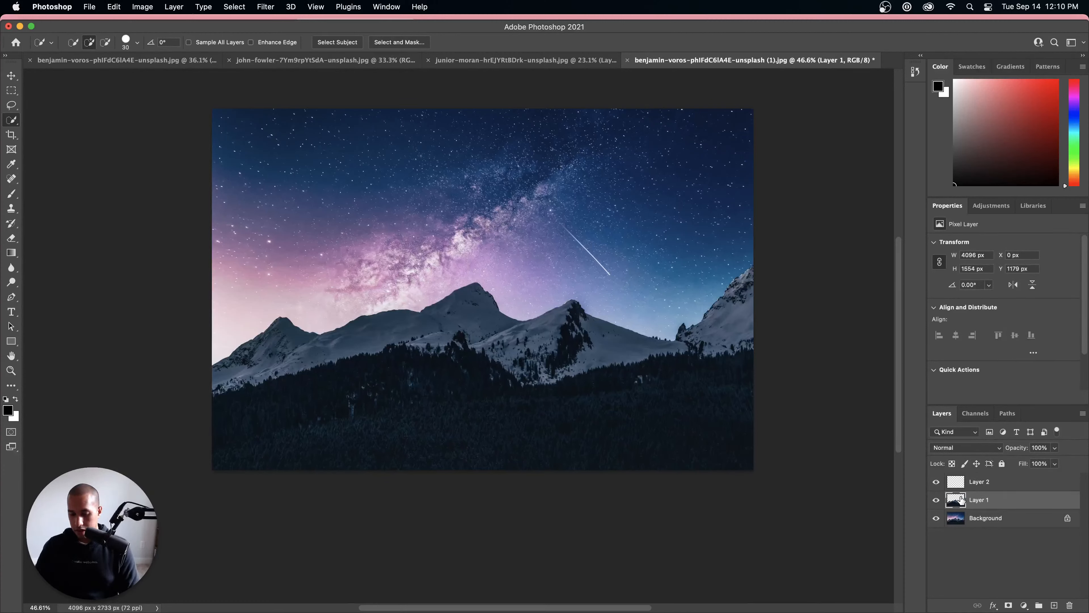
# Step: Load Layer 1's mountain outline as a selection, invert it on the Background layer, and copy the sky into Layer 2
pyautogui.keyDown('super'); pyautogui.click(960, 499); pyautogui.keyUp('super')
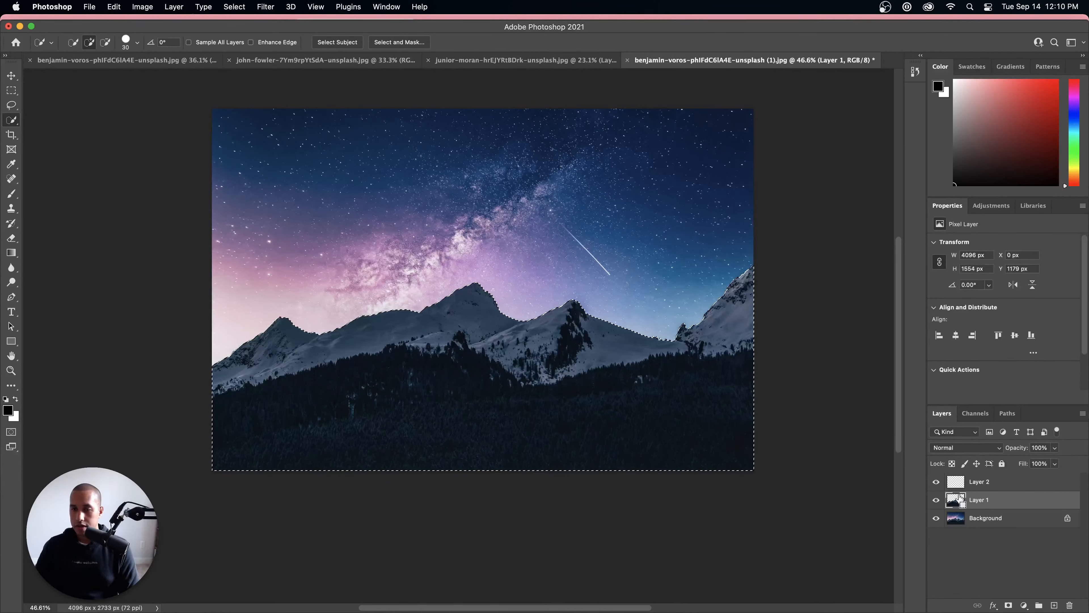
pyautogui.click(998, 519)
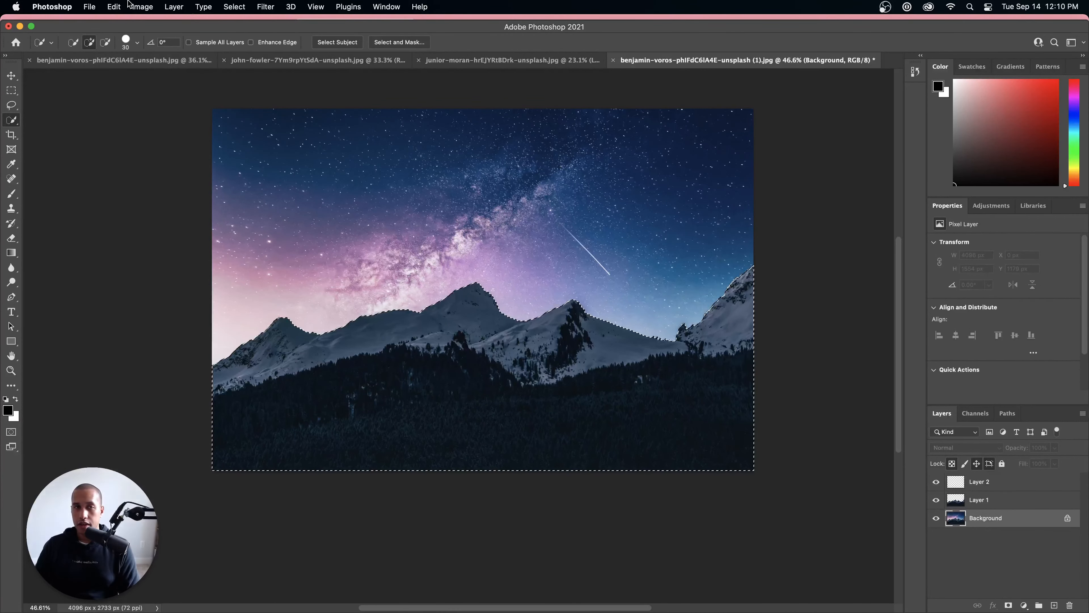
pyautogui.click(235, 7)
pyautogui.click(250, 53)
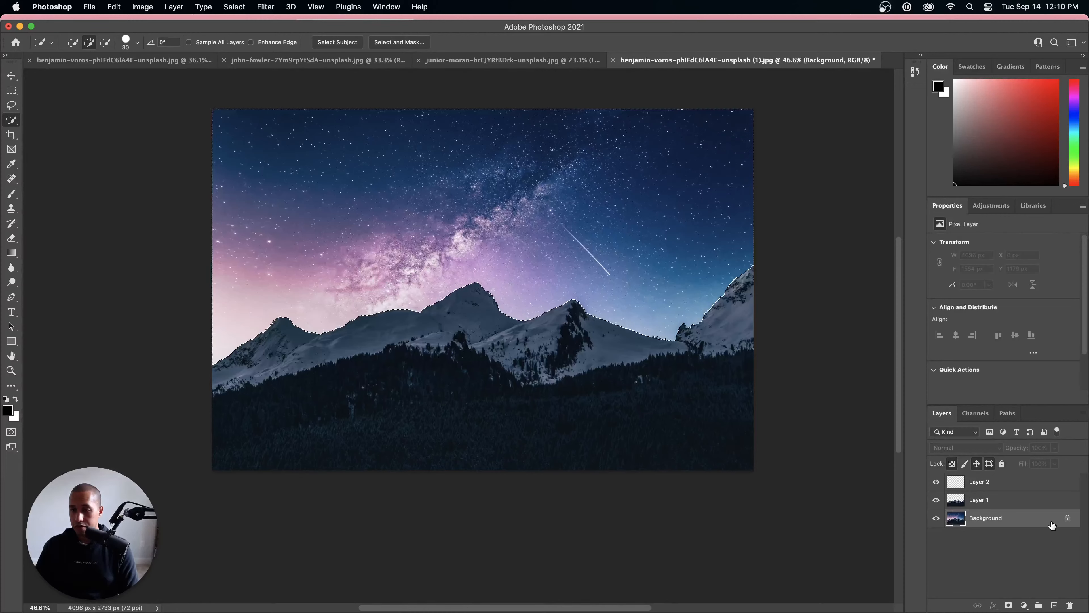
pyautogui.click(1014, 484)
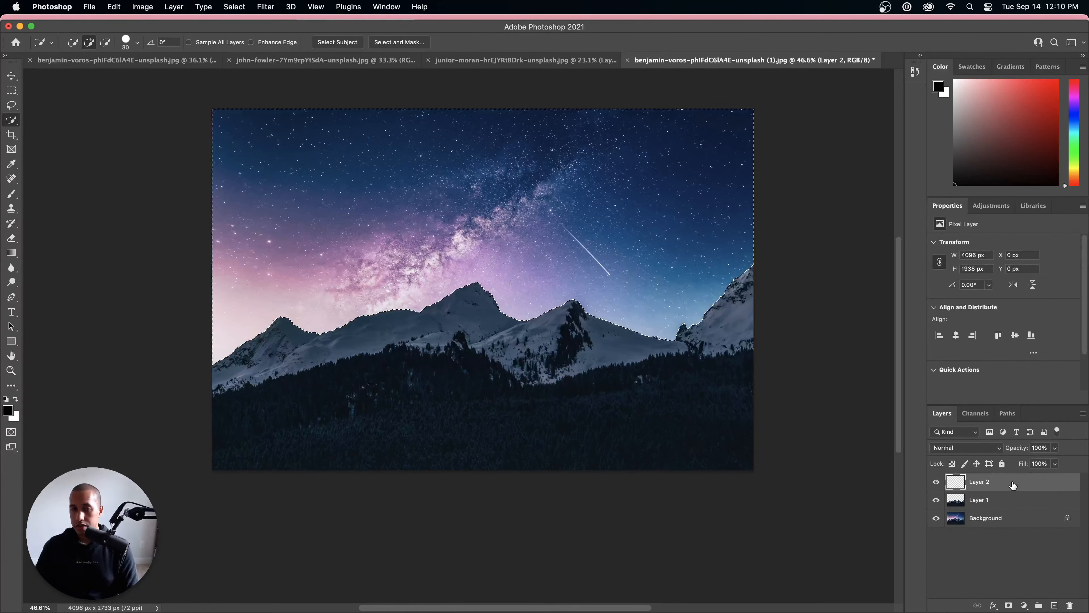
pyautogui.press('super+d')
# Step: Hide the Background layer and check the sky and mountain cutouts separately by toggling Layer 2 and Layer 1 visibility
pyautogui.click(936, 518)
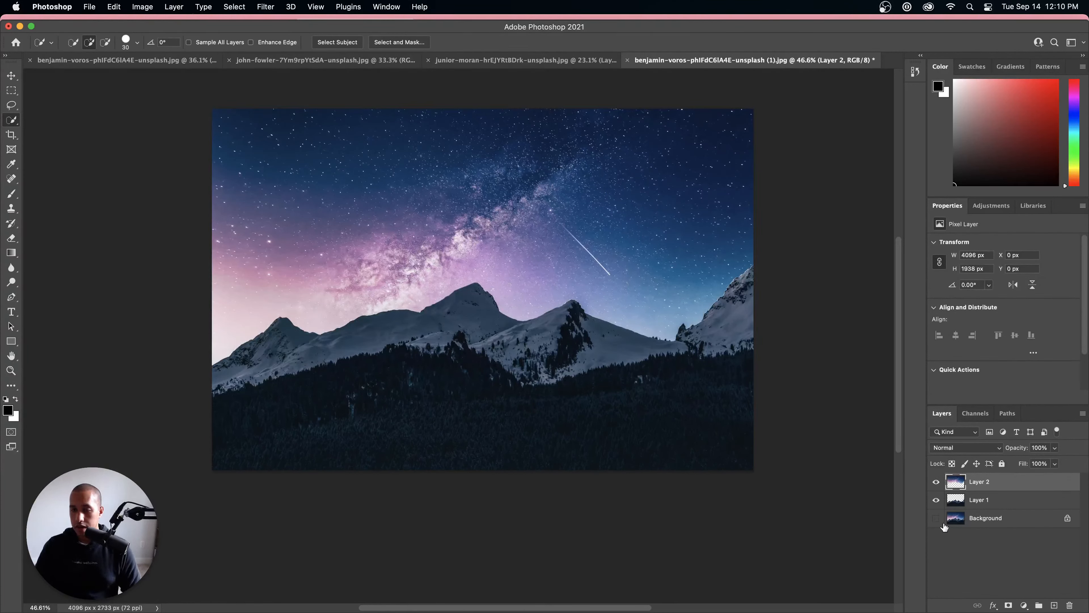
pyautogui.click(936, 499)
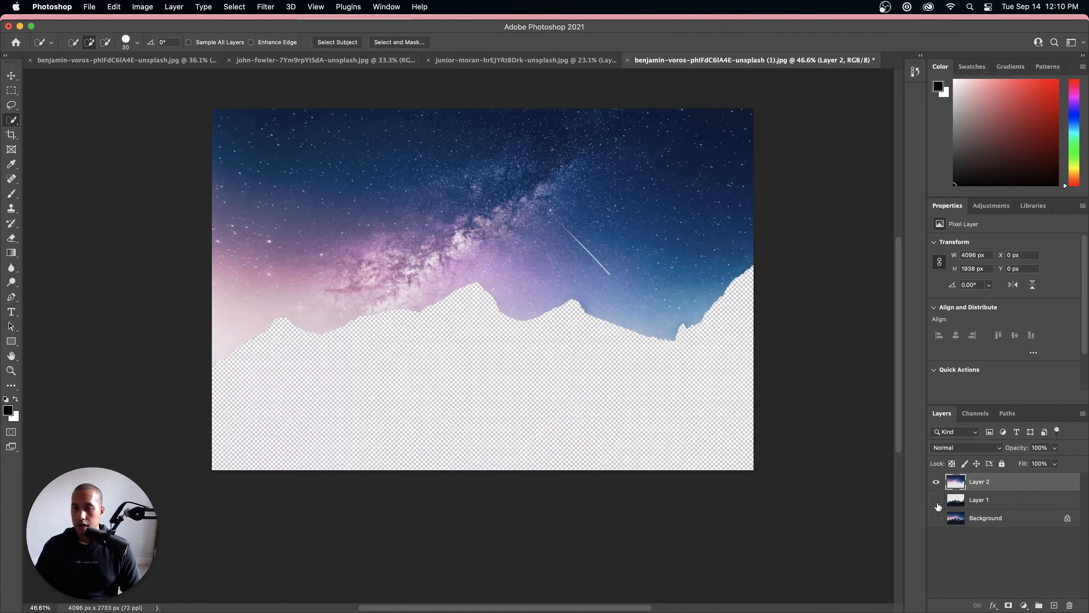
pyautogui.click(936, 482)
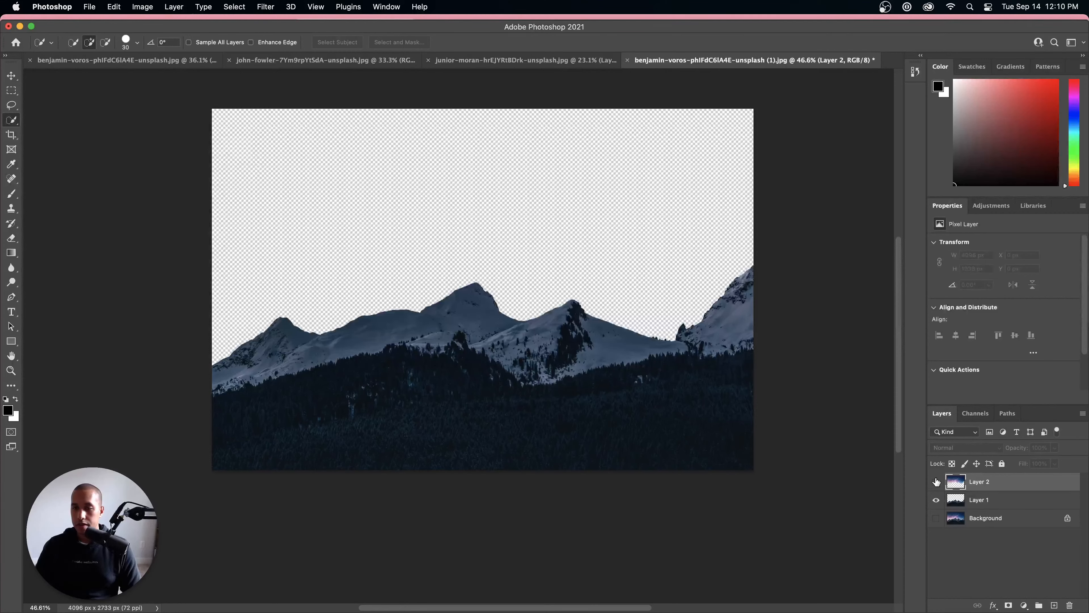
pyautogui.click(936, 482)
pyautogui.click(936, 500)
pyautogui.click(936, 500)
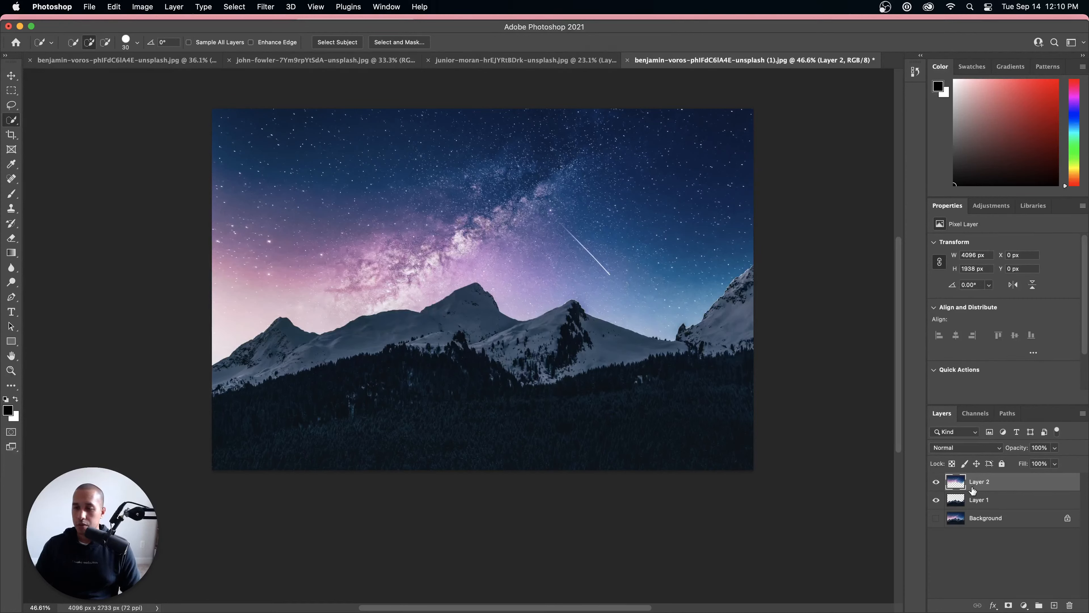
# Step: Quick-export Layer 2 as a PNG named night-sky-2 into the mountain-images folder on the Desktop
pyautogui.rightClick(985, 481)
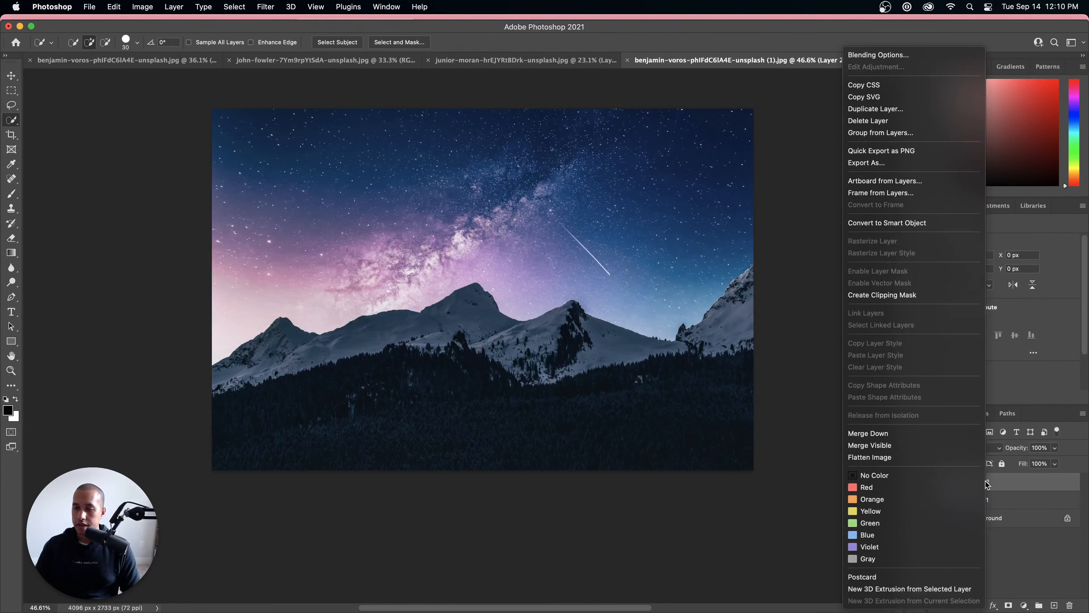
pyautogui.click(883, 151)
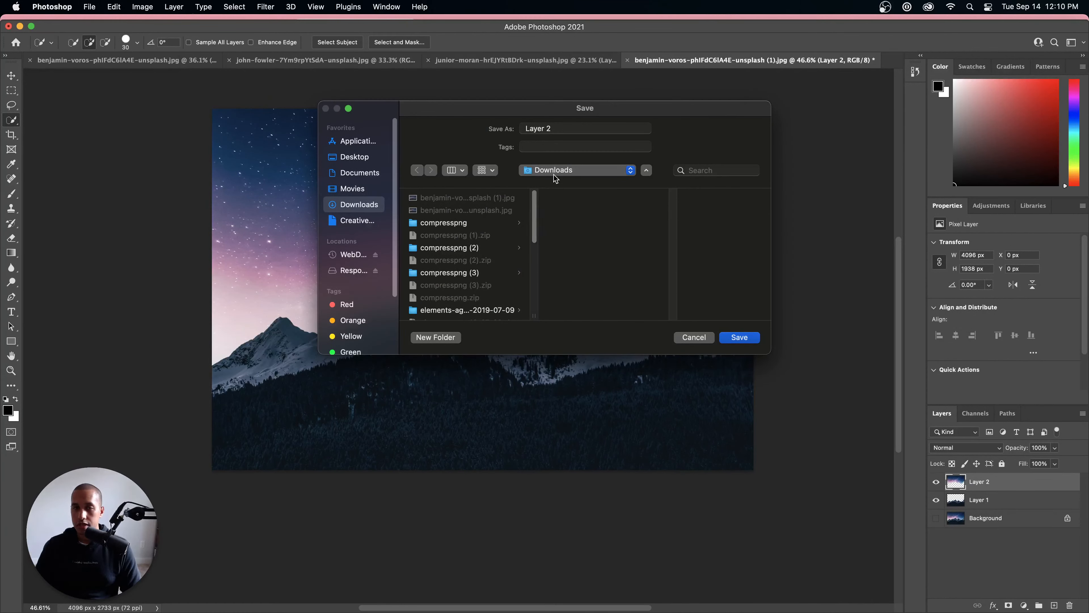
pyautogui.click(554, 174)
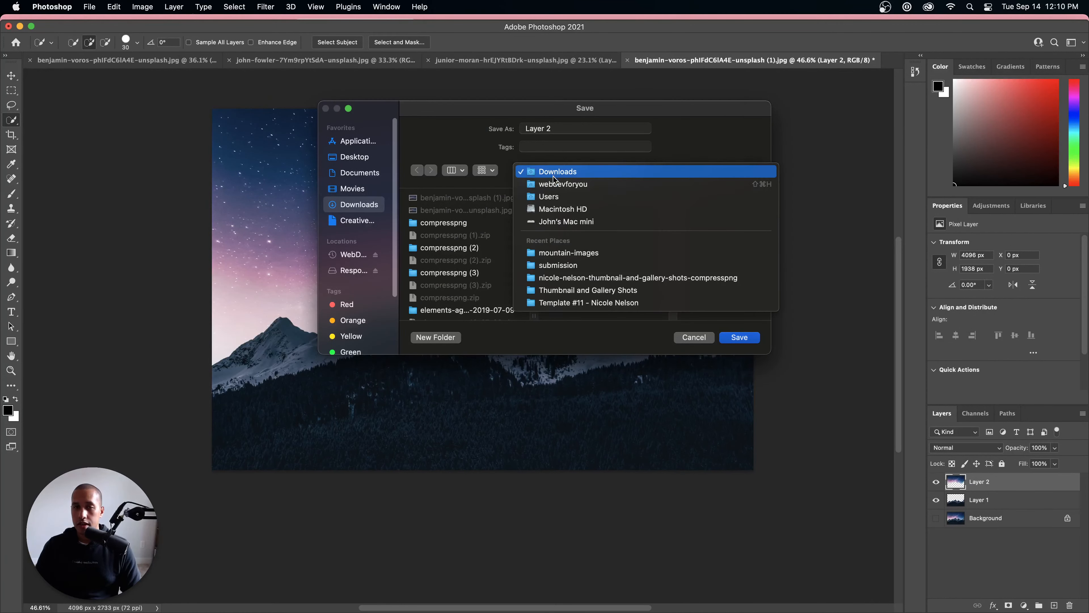
pyautogui.click(367, 159)
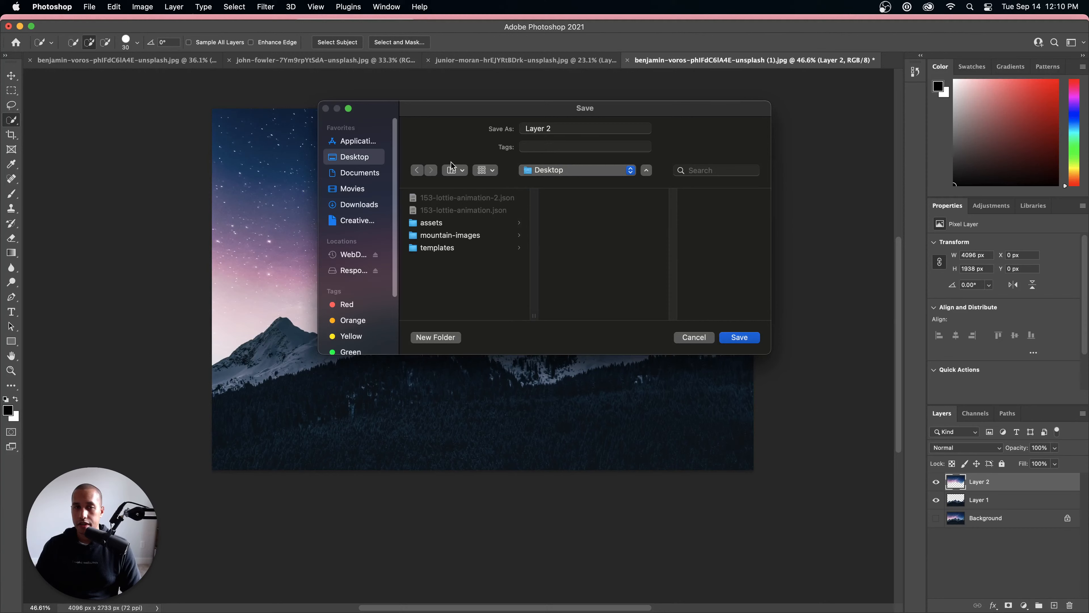
pyautogui.click(442, 236)
pyautogui.click(546, 125)
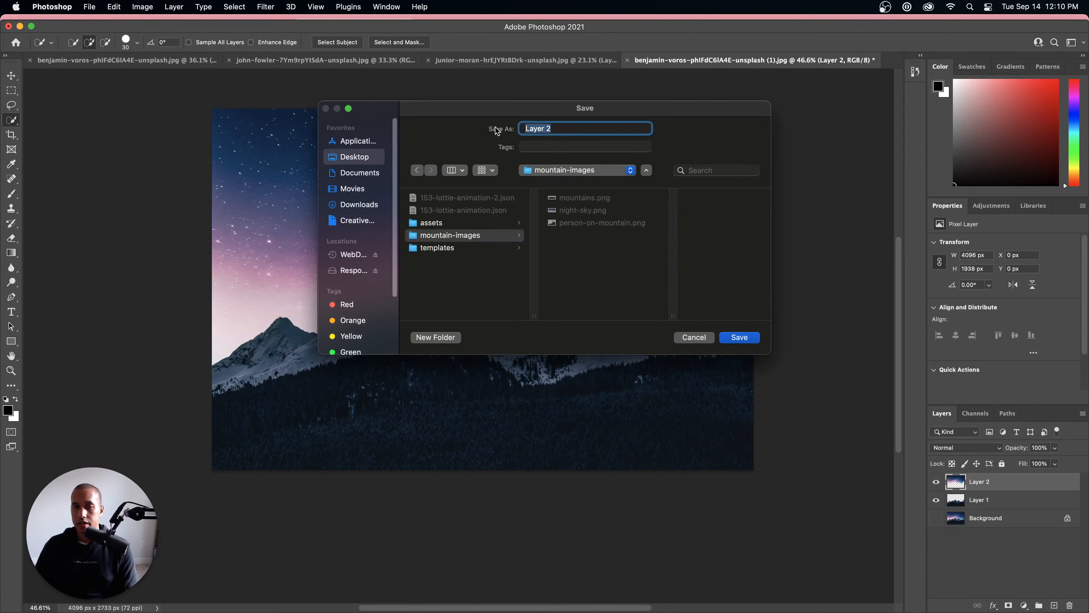
pyautogui.write('m')
pyautogui.press('BackSpace')
pyautogui.write('sky-2')
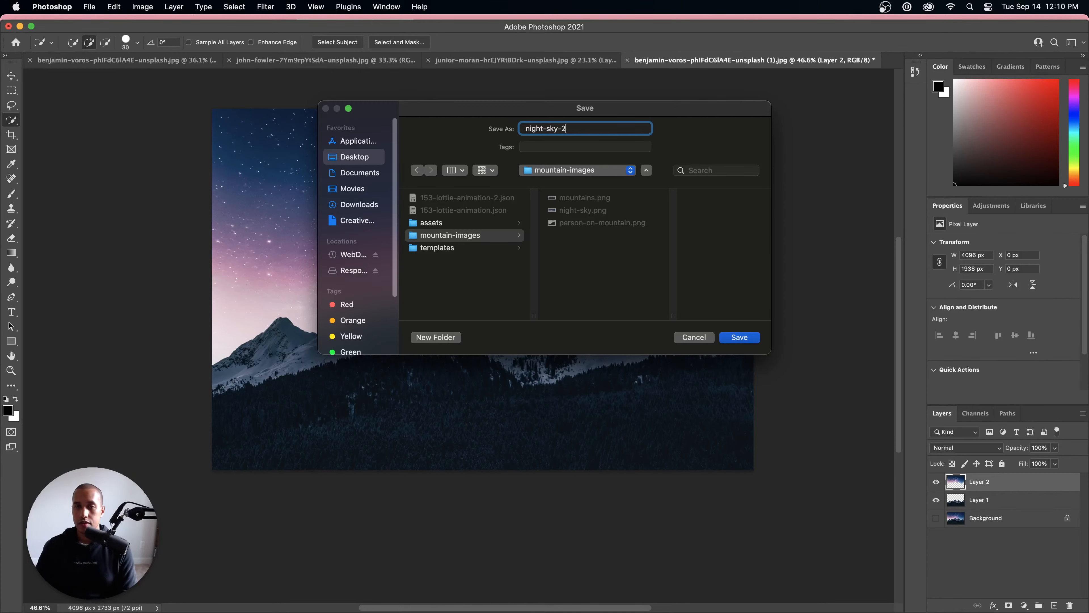
pyautogui.press('Return')
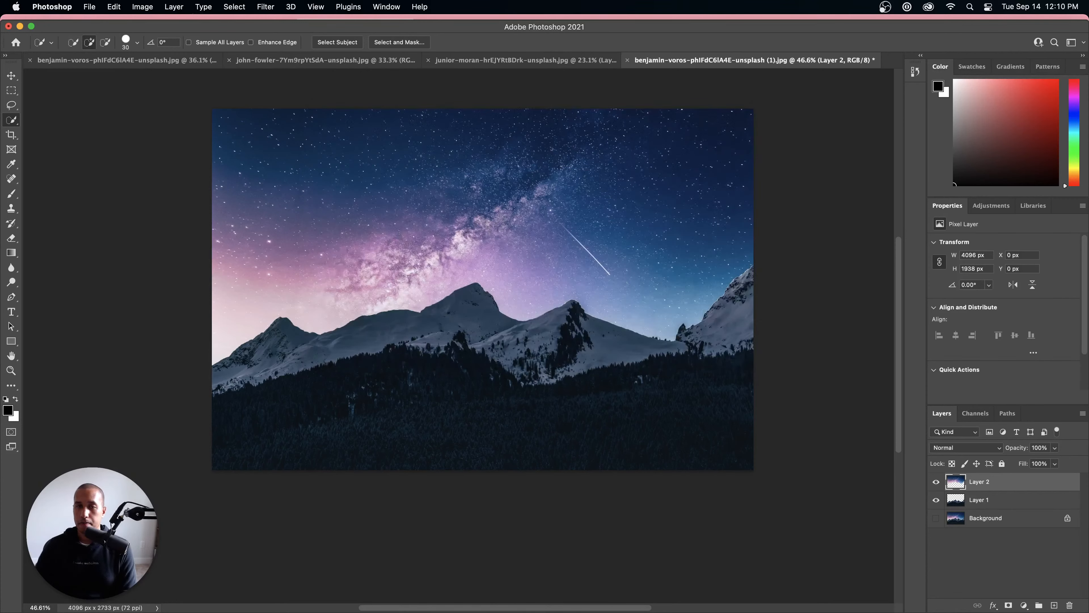
# Step: Quick-export Layer 1 as a PNG named mountains-2 into the mountain-images folder
pyautogui.rightClick(975, 500)
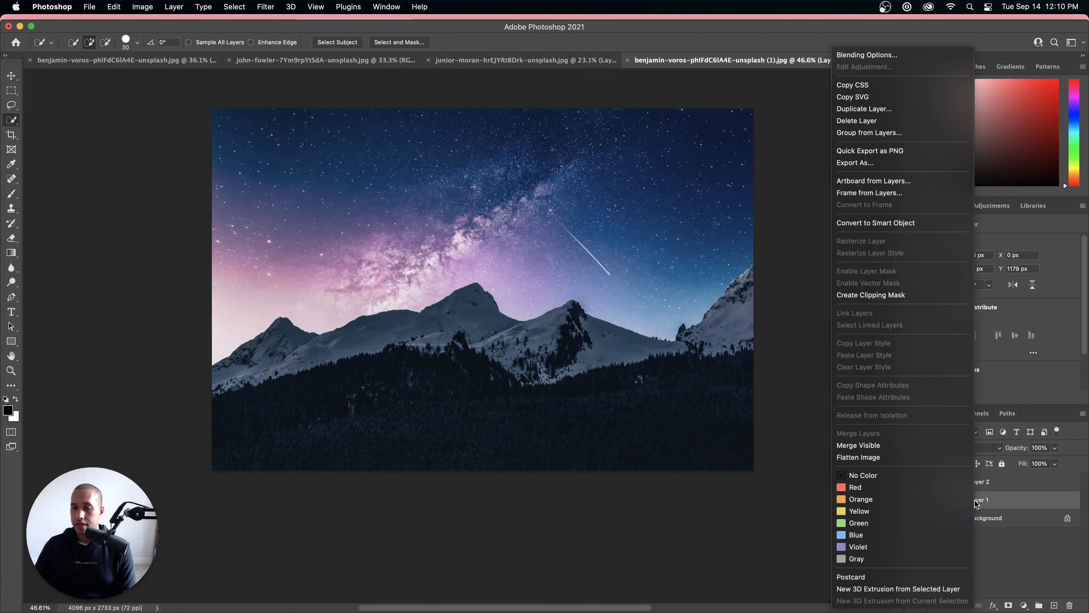
pyautogui.click(890, 152)
pyautogui.click(570, 171)
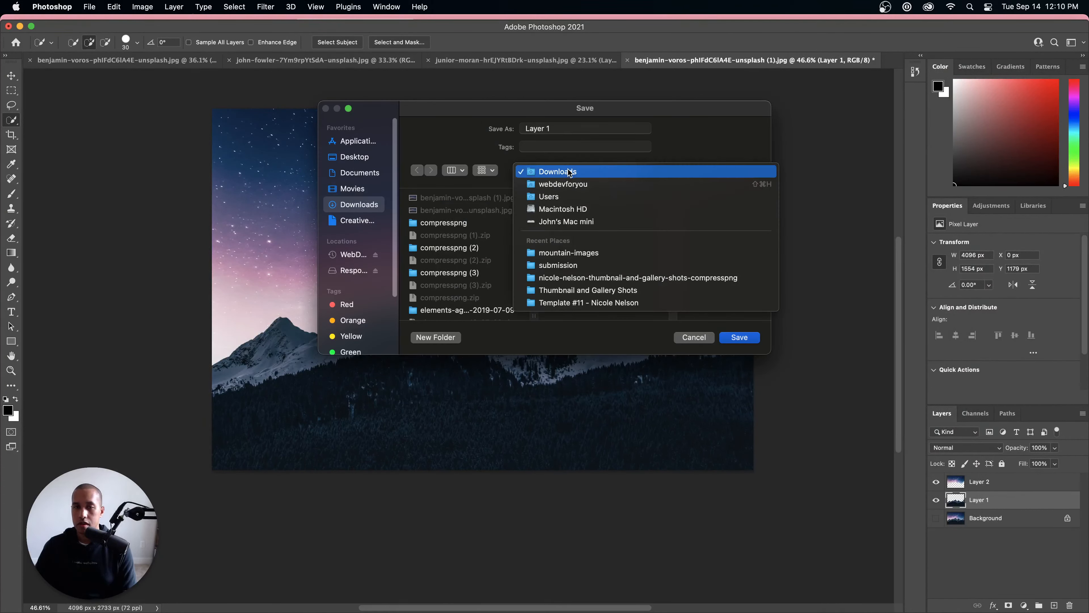
pyautogui.click(572, 253)
pyautogui.click(586, 128)
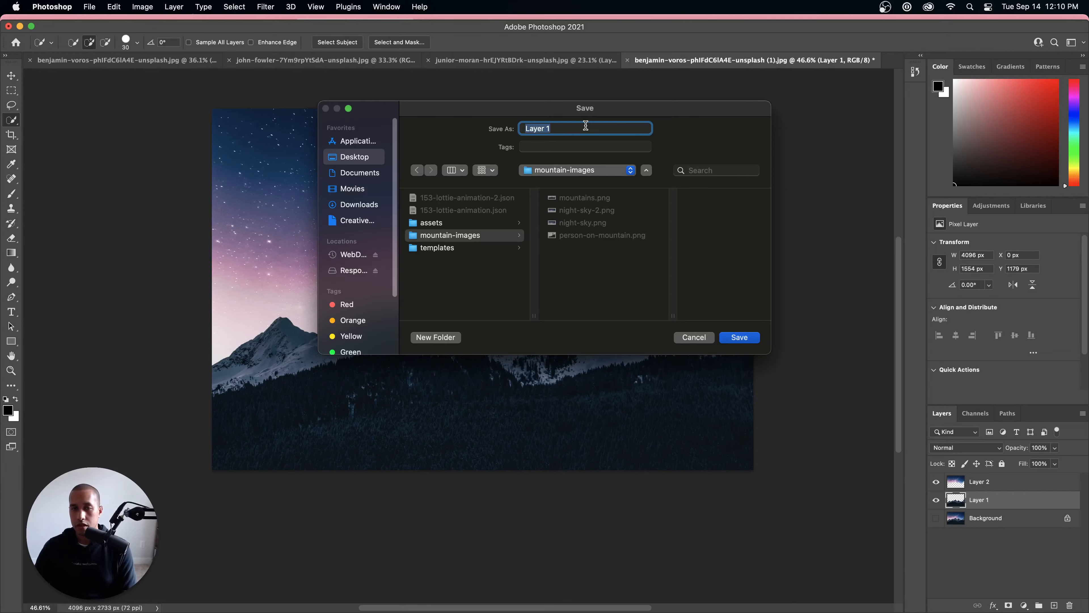
pyautogui.write('moutnai')
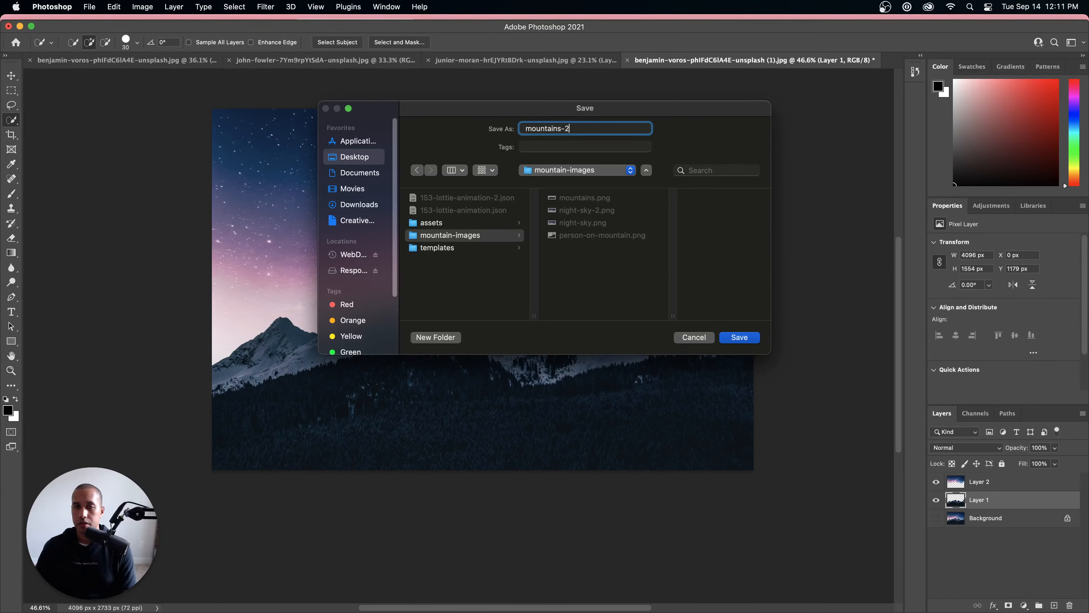
pyautogui.write('ns-2')
pyautogui.press('Return')
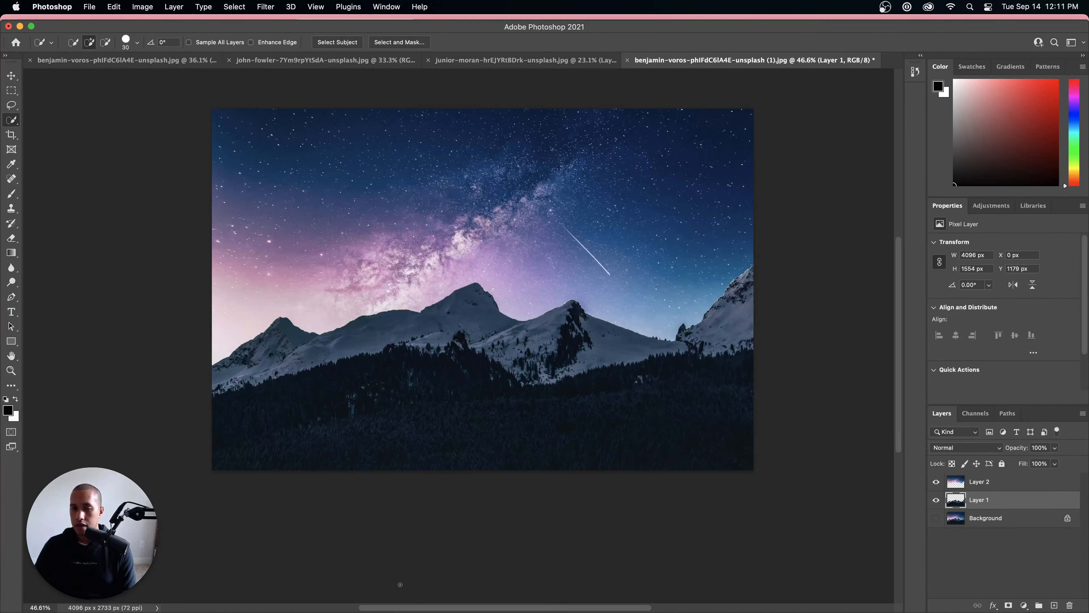
# Step: Switch to Finder and look through the Downloads folder for the person-on-cliff photo
pyautogui.moveTo(402, 609)
pyautogui.click(279, 589)
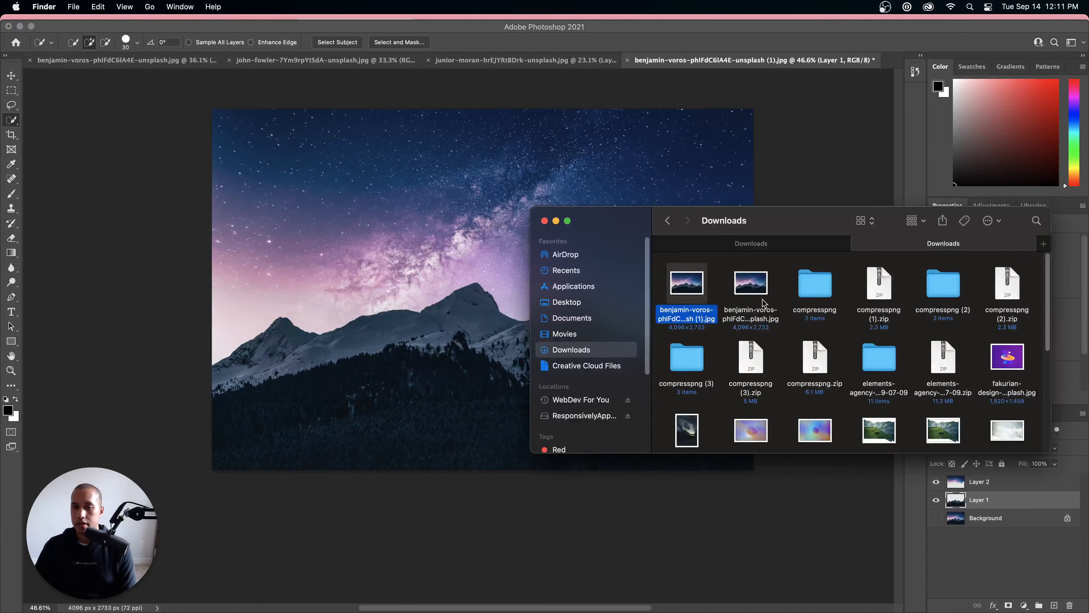
pyautogui.scroll(-3, 802, 304)
pyautogui.scroll(3, 800, 307)
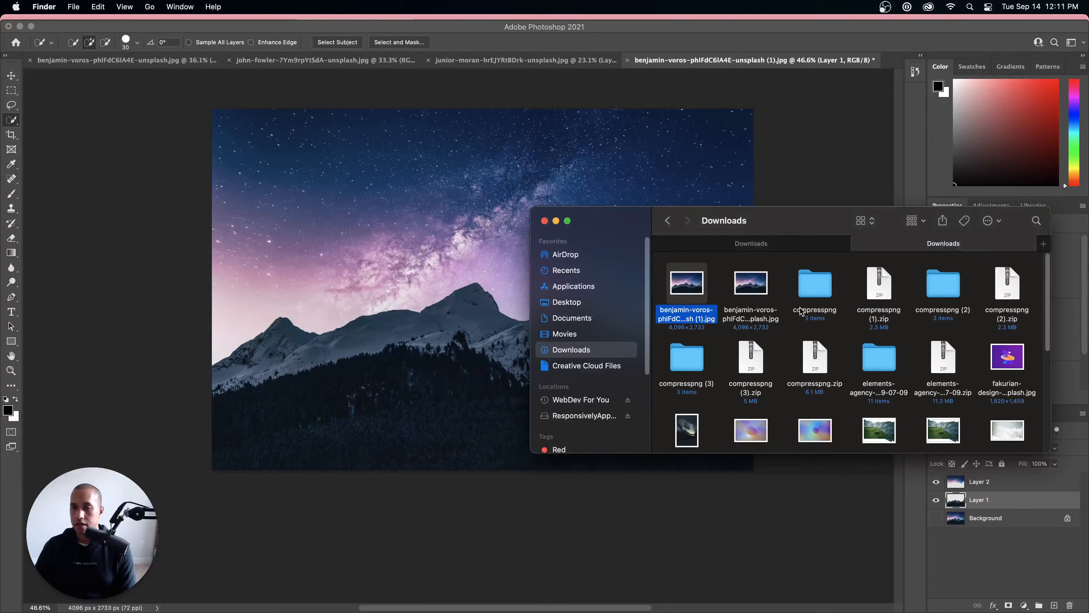
pyautogui.scroll(-5, 819, 305)
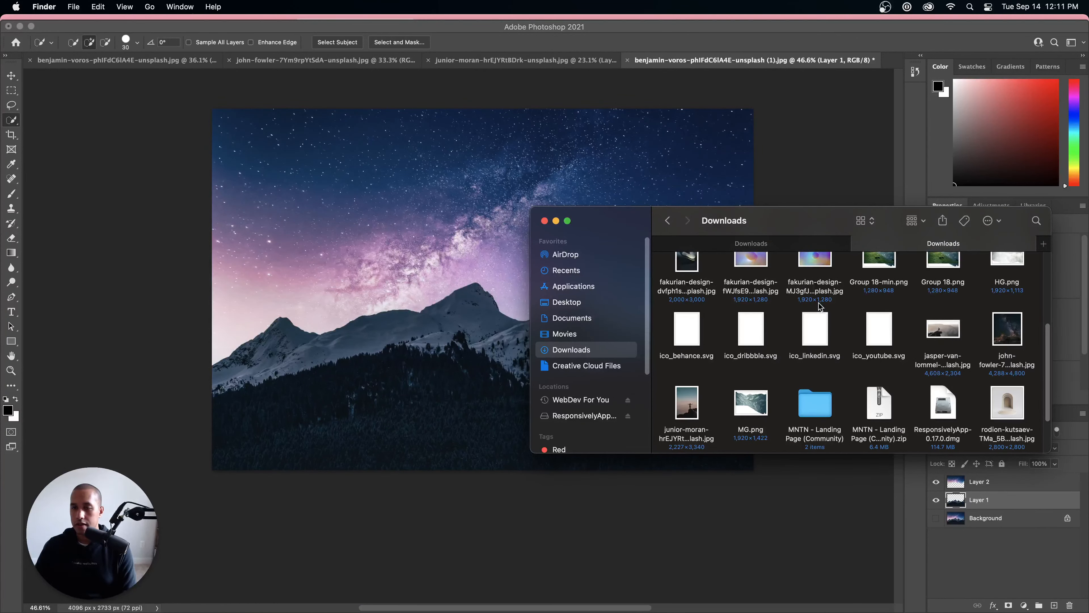
pyautogui.scroll(5, 819, 306)
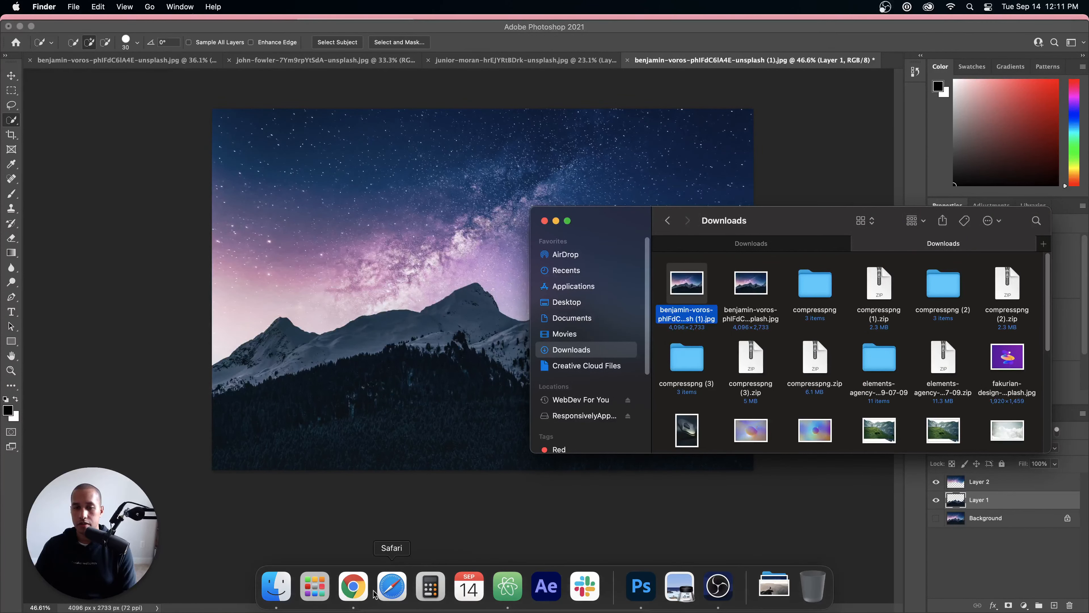
# Step: Switch to Chrome, download the person-on-cliff photo from the Unsplash results, and bring up the Webflow project
pyautogui.click(362, 588)
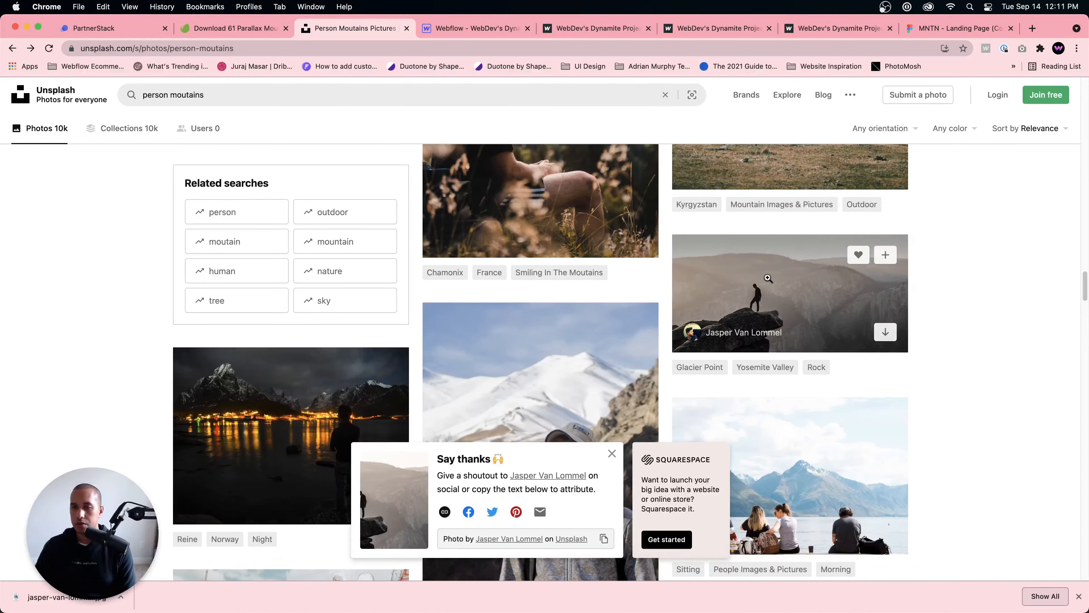
pyautogui.click(885, 331)
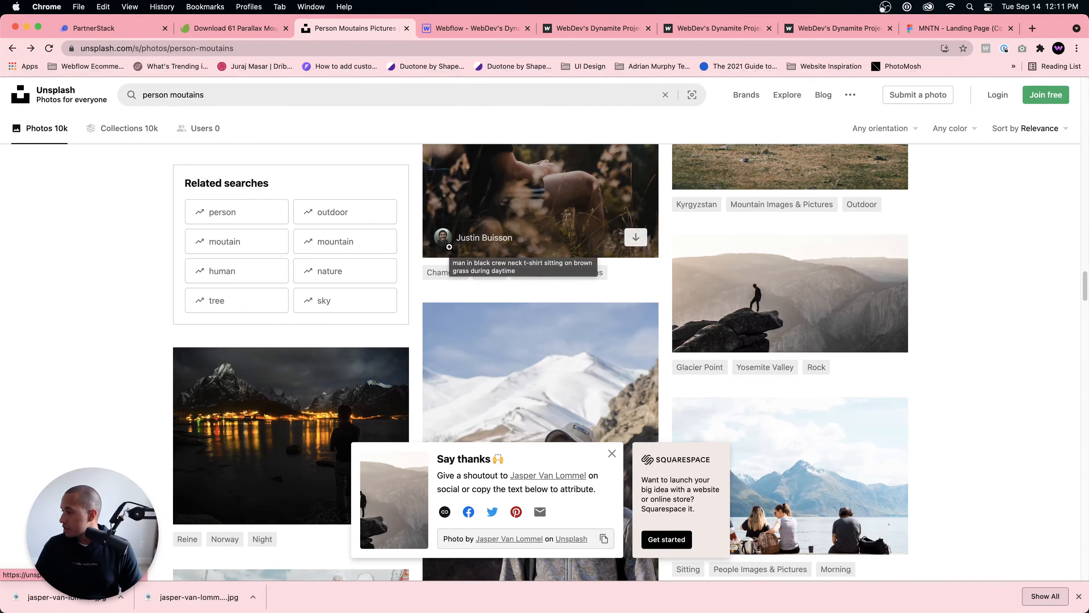
pyautogui.click(476, 29)
pyautogui.click(811, 252)
pyautogui.moveTo(586, 609)
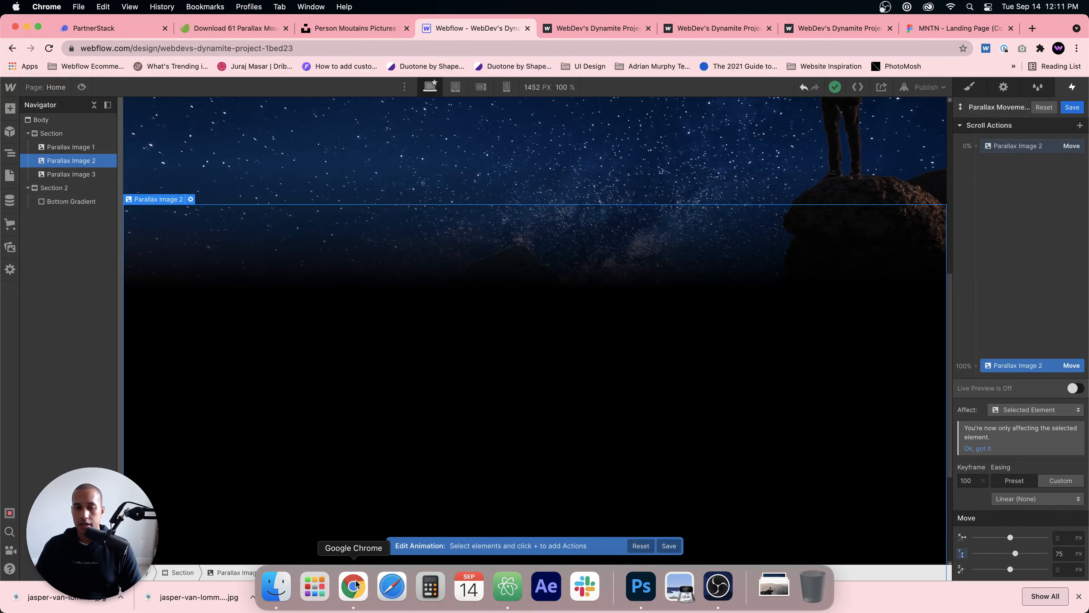
# Step: Open the original person-on-cliff JPG from the Downloads folder in Finder with Adobe Photoshop 2021
pyautogui.click(276, 586)
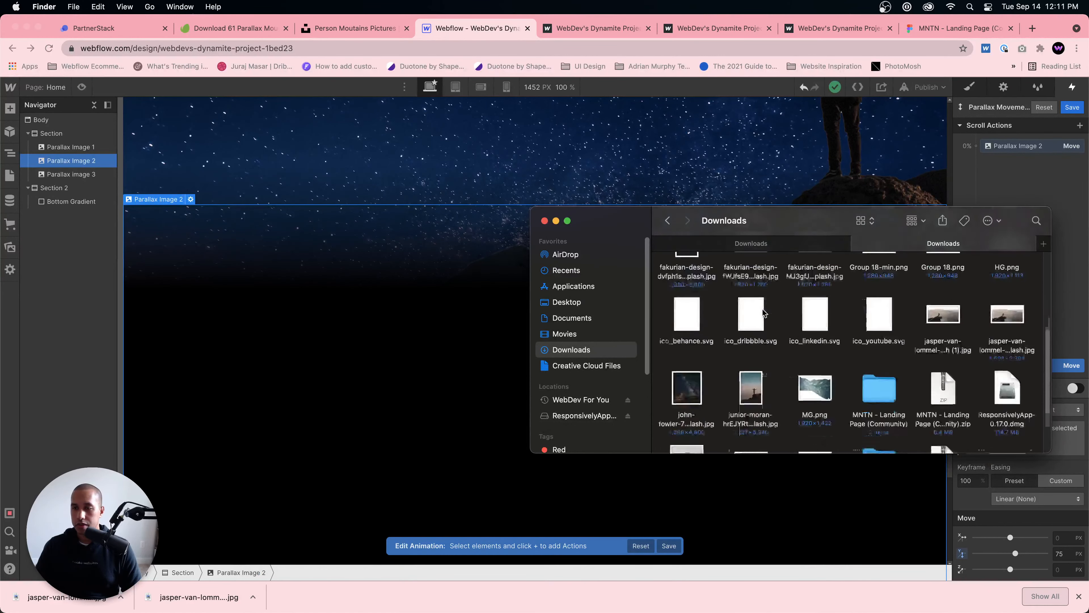
pyautogui.click(1005, 315)
pyautogui.rightClick(1004, 313)
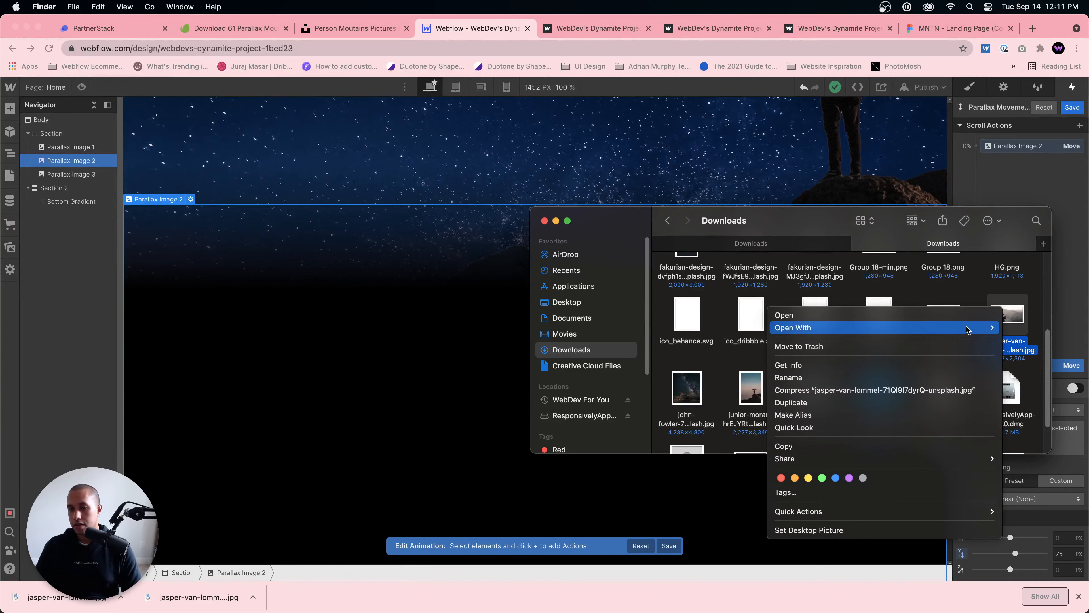
pyautogui.moveTo(967, 330)
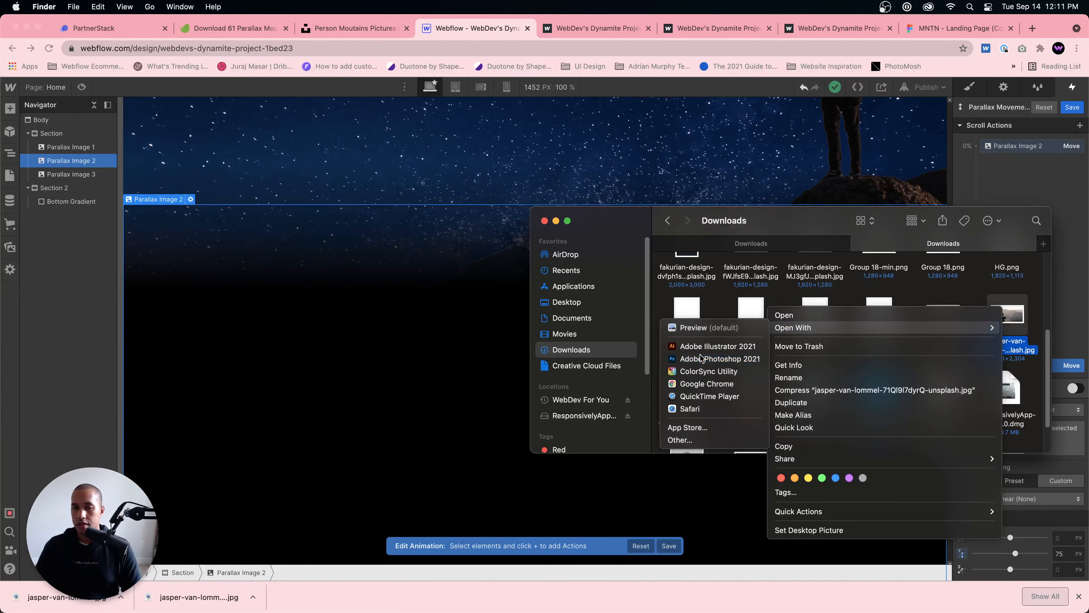
pyautogui.click(712, 358)
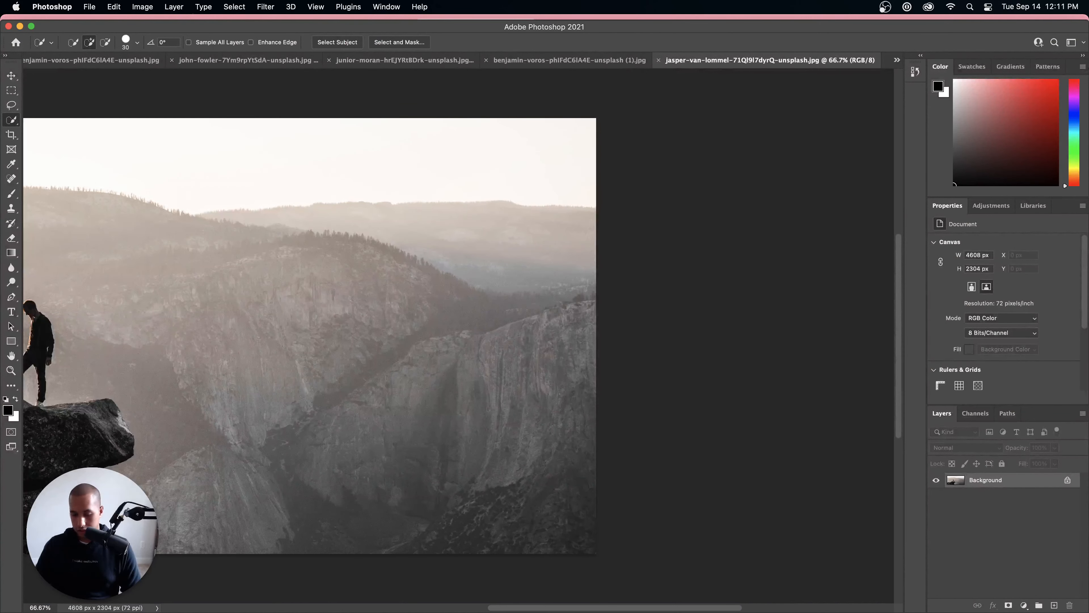
# Step: Select the person and the rock ledge on the Background layer of the cliff photo with Select Subject
pyautogui.scroll(-5, 538, 311)
pyautogui.scroll(5, 103, 332)
pyautogui.scroll(-3, 127, 327)
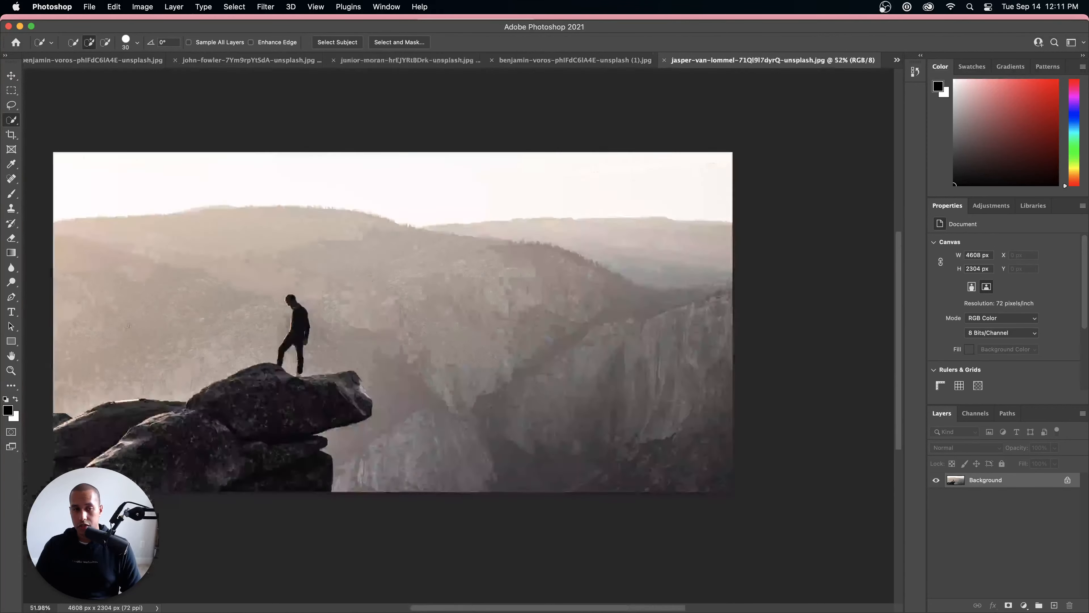
pyautogui.moveTo(348, 358); pyautogui.dragTo(422, 333)
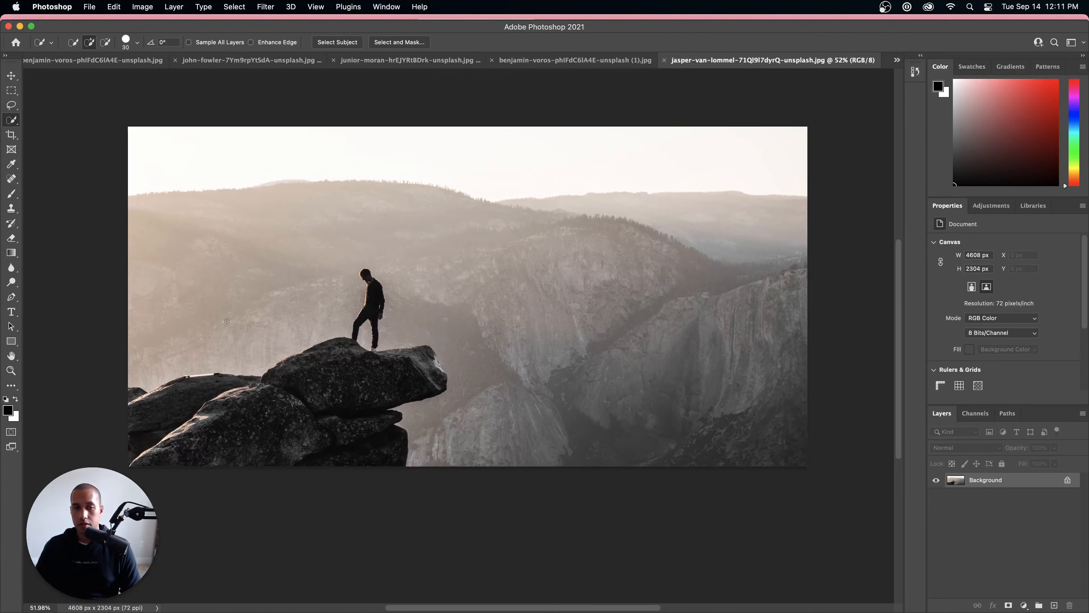
pyautogui.click(337, 42)
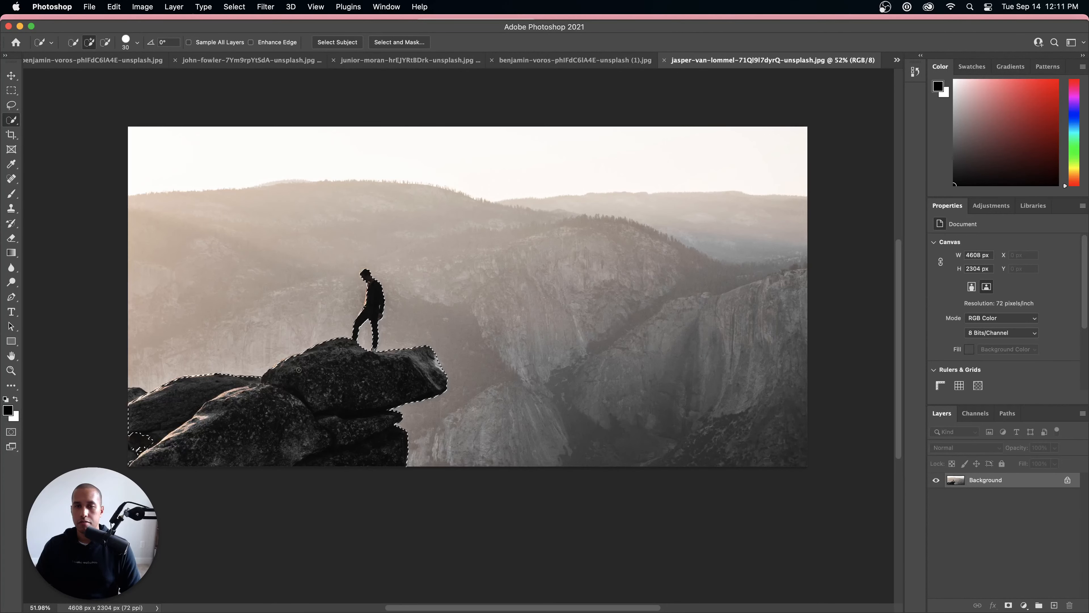
pyautogui.scroll(4, 170, 370)
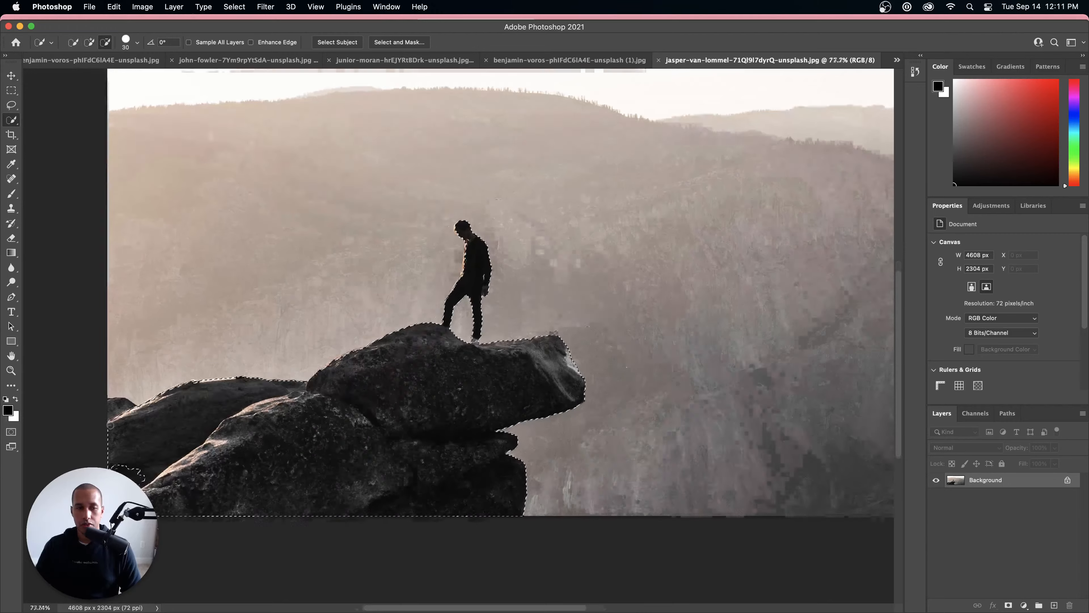
# Step: Examine the selection edges along the rear rock with the pole, the overhanging rock ledge and the person's outline
pyautogui.scroll(4, 110, 425)
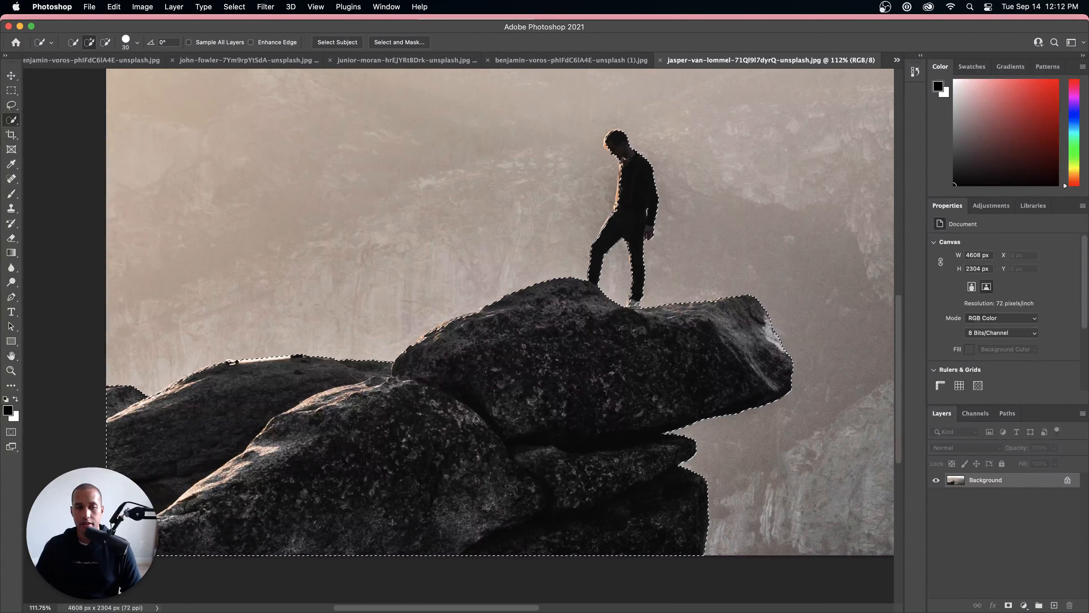
pyautogui.scroll(3, 773, 438)
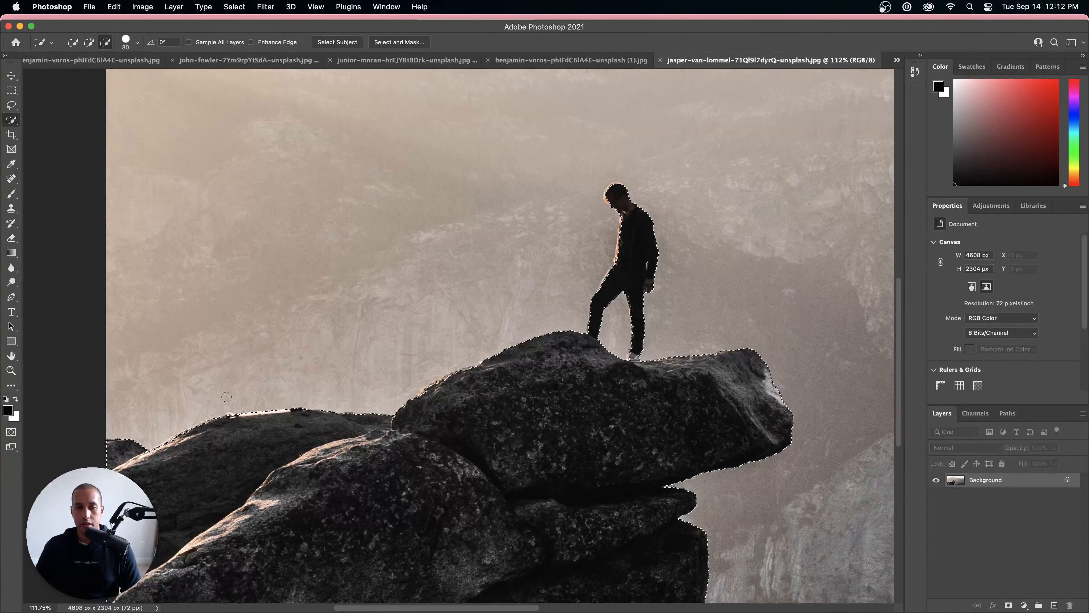
pyautogui.scroll(15, 227, 396)
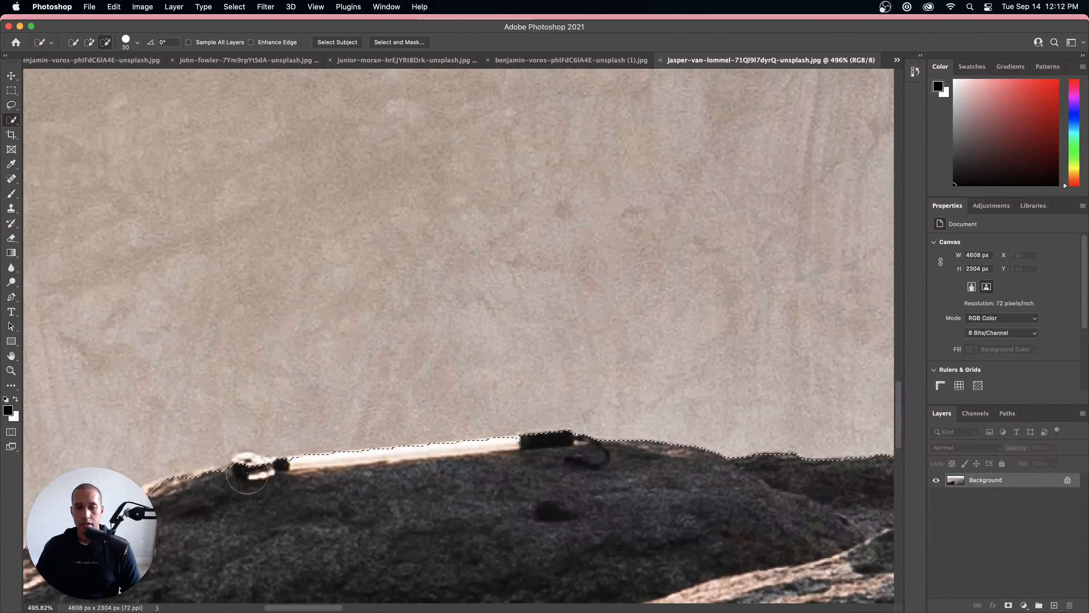
pyautogui.scroll(-15, 248, 472)
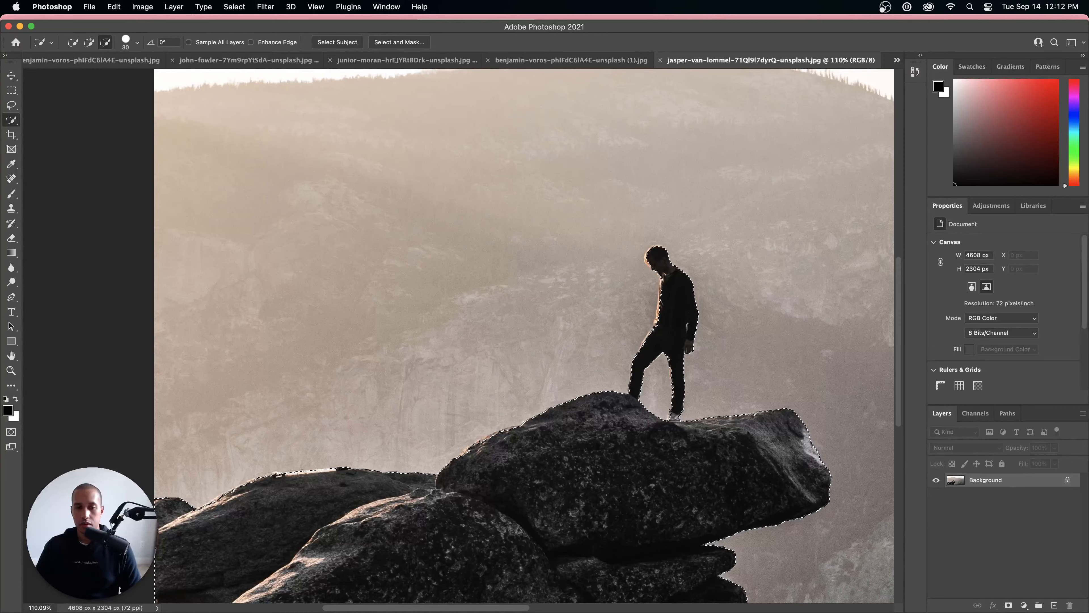
pyautogui.scroll(18, 257, 481)
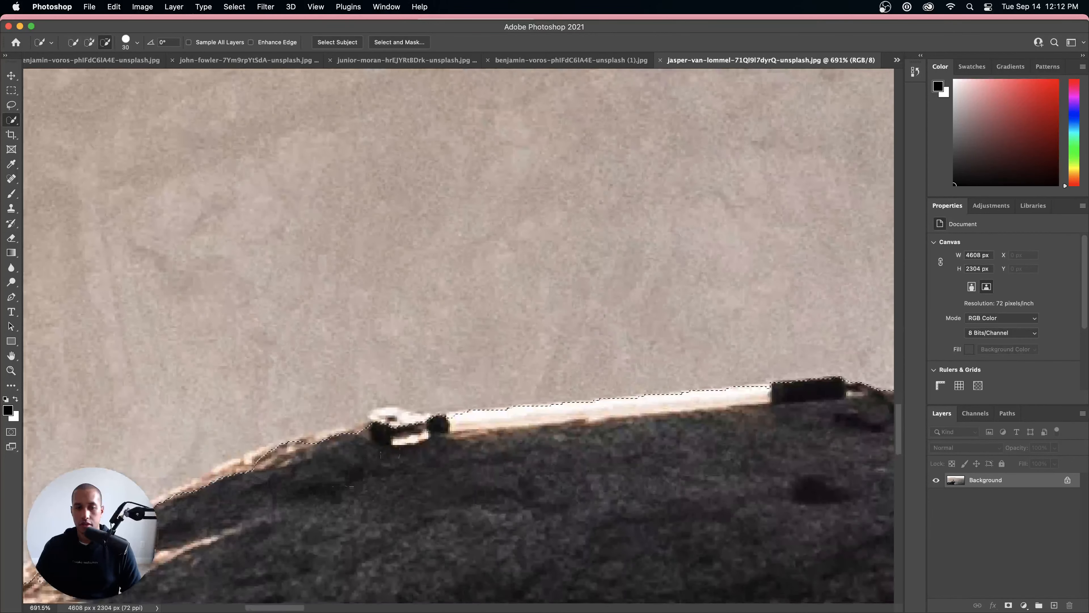
pyautogui.scroll(-20, 390, 454)
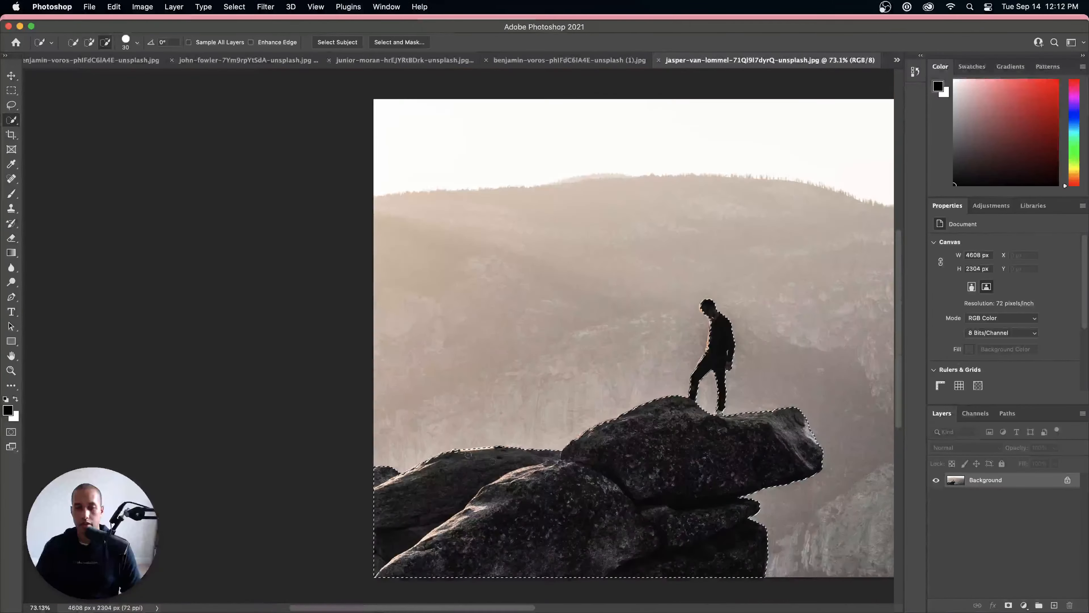
pyautogui.scroll(12, 618, 432)
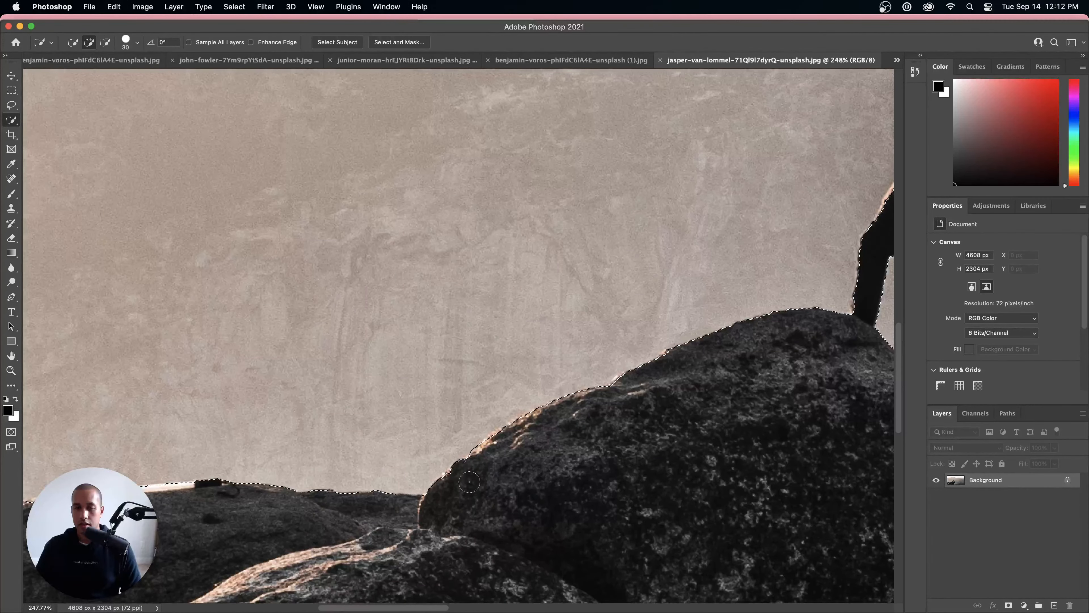
pyautogui.scroll(-5, 470, 483)
pyautogui.scroll(10, 474, 486)
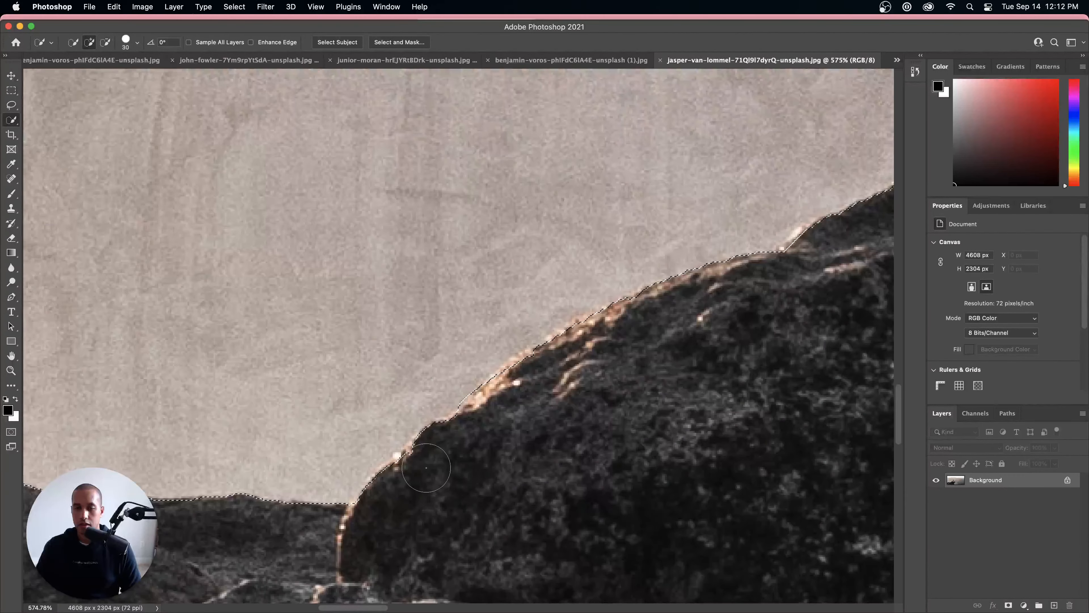
pyautogui.scroll(-3, 426, 467)
pyautogui.scroll(-8, 530, 493)
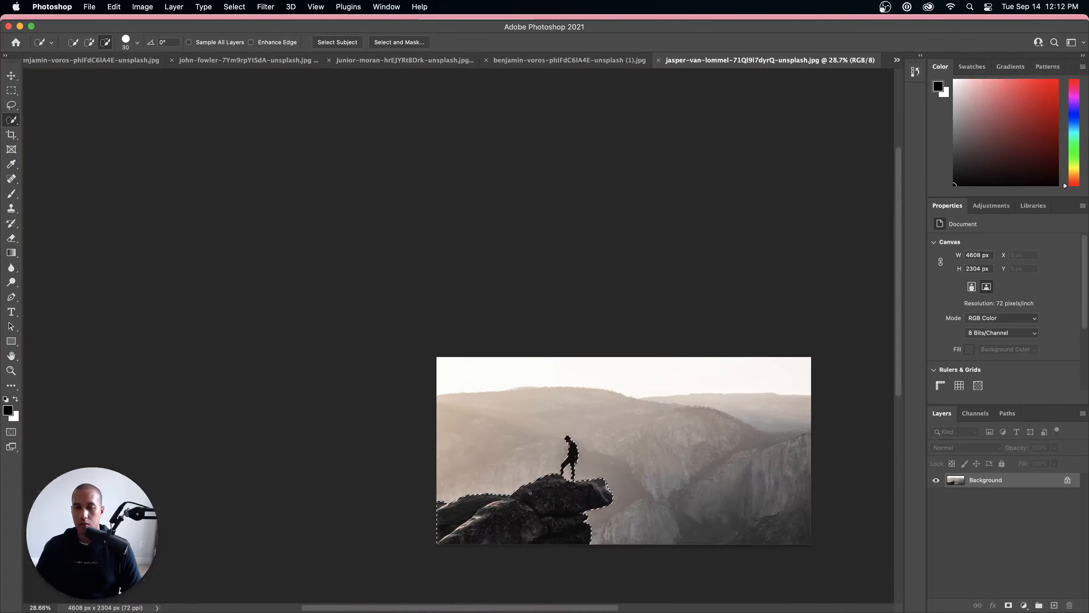
pyautogui.scroll(3, 530, 493)
pyautogui.scroll(2, 617, 387)
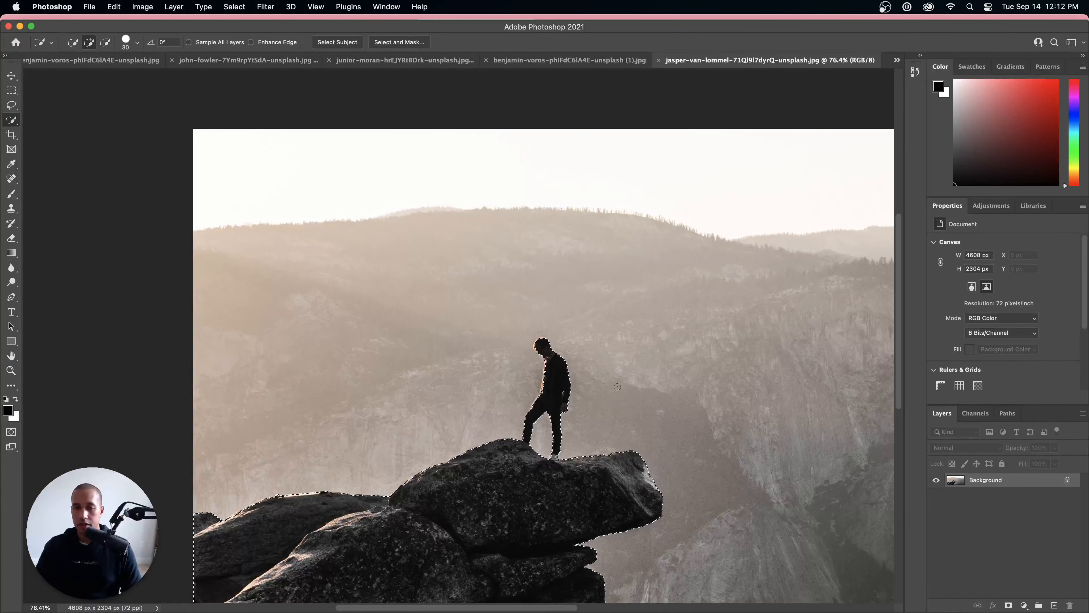
pyautogui.scroll(-8, 617, 387)
pyautogui.scroll(5, 560, 449)
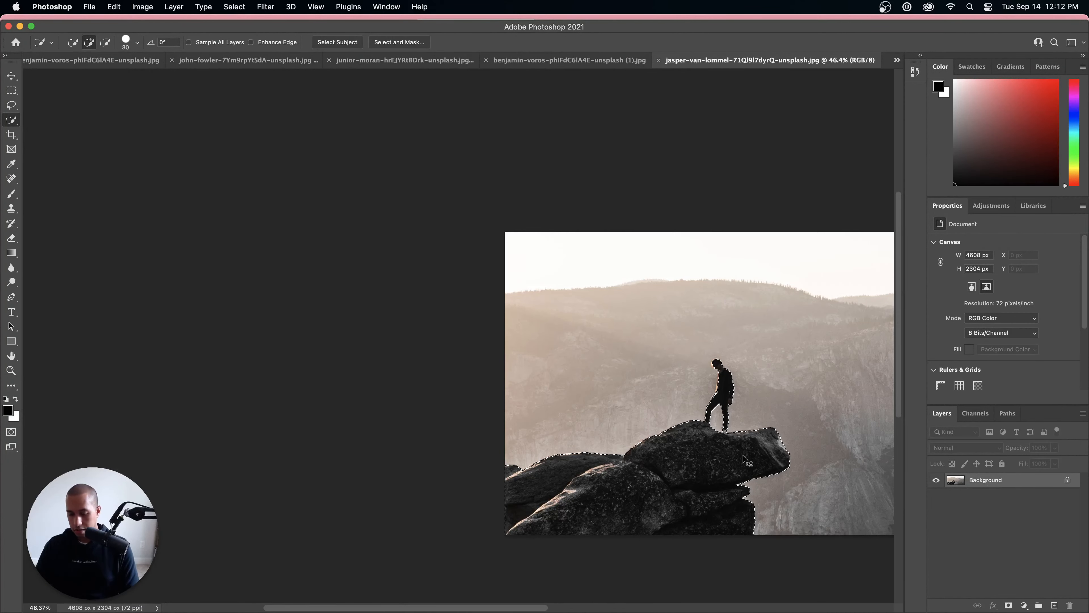
# Step: Copy the selected person and rock ledge onto a new layer, clear the selection and hide the Background layer
pyautogui.press('super+j')
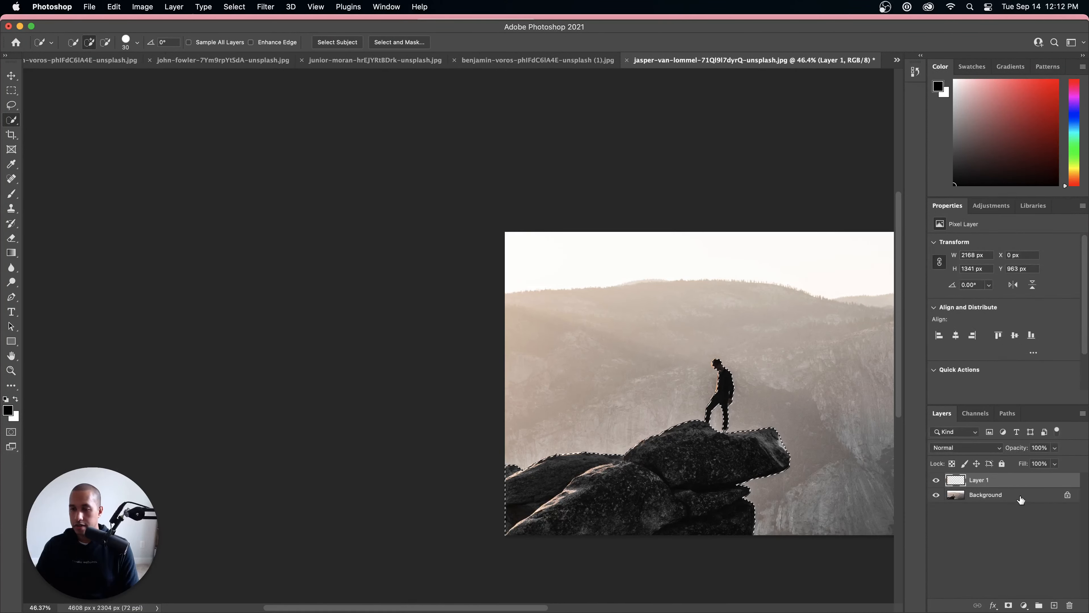
pyautogui.press('super+d')
pyautogui.click(936, 495)
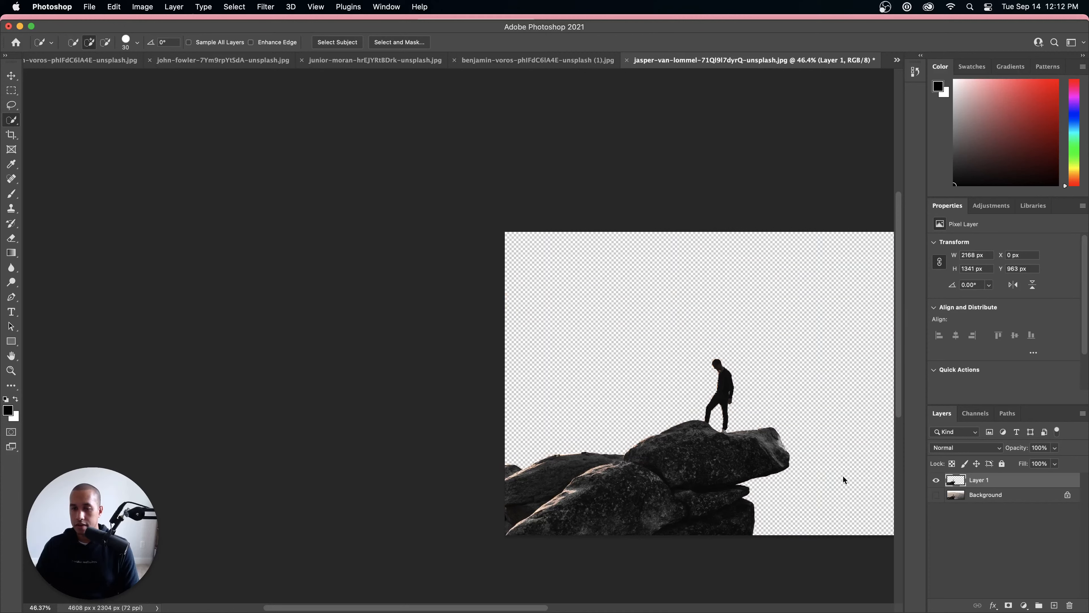
pyautogui.scroll(-5, 769, 395)
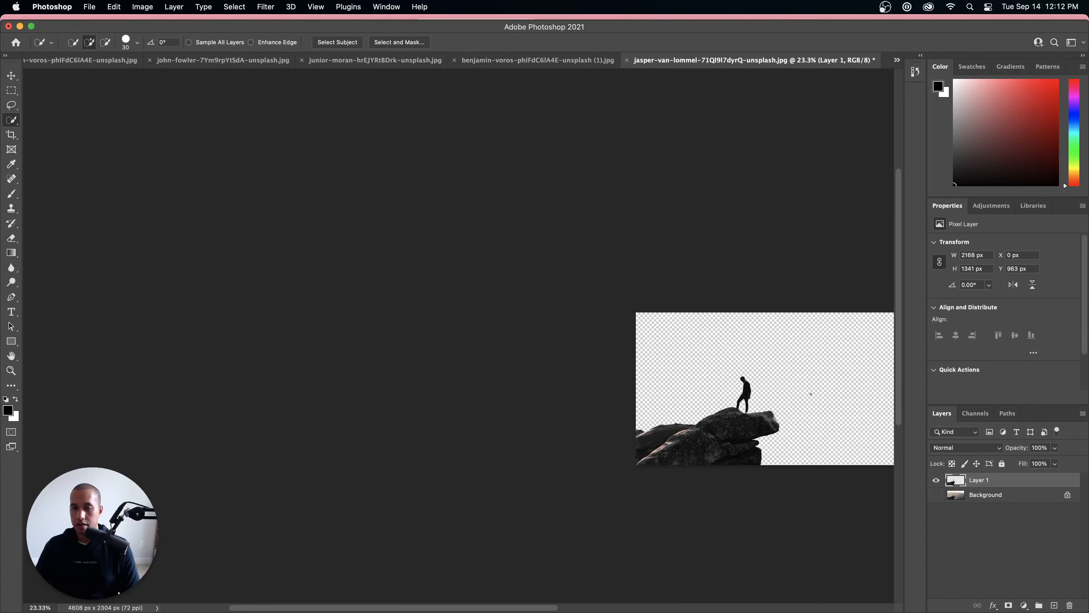
pyautogui.moveTo(775, 392); pyautogui.dragTo(555, 383)
pyautogui.scroll(10, 524, 380)
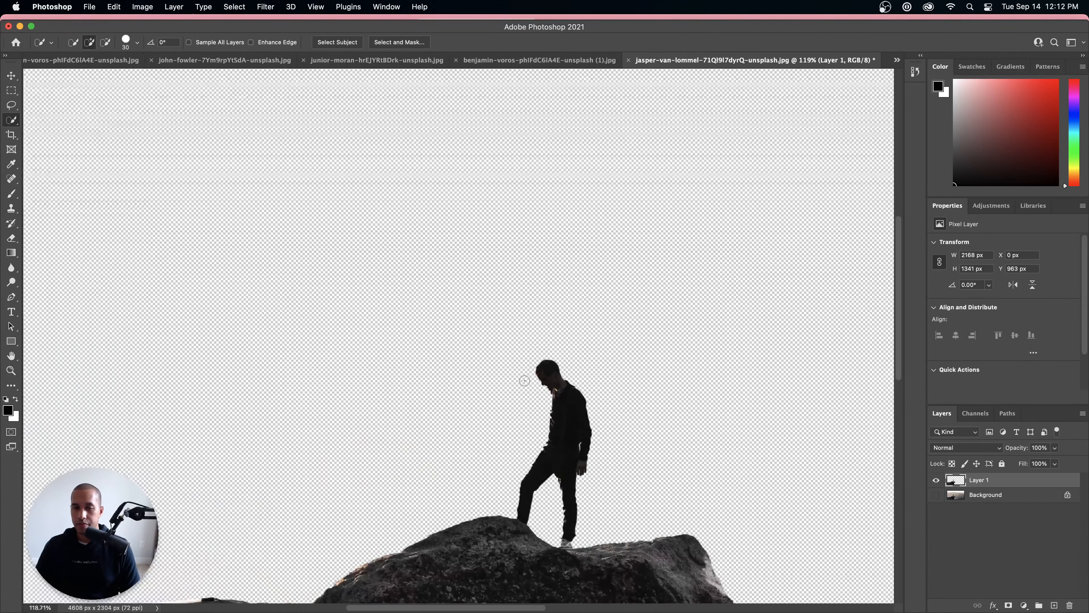
pyautogui.scroll(-7, 524, 381)
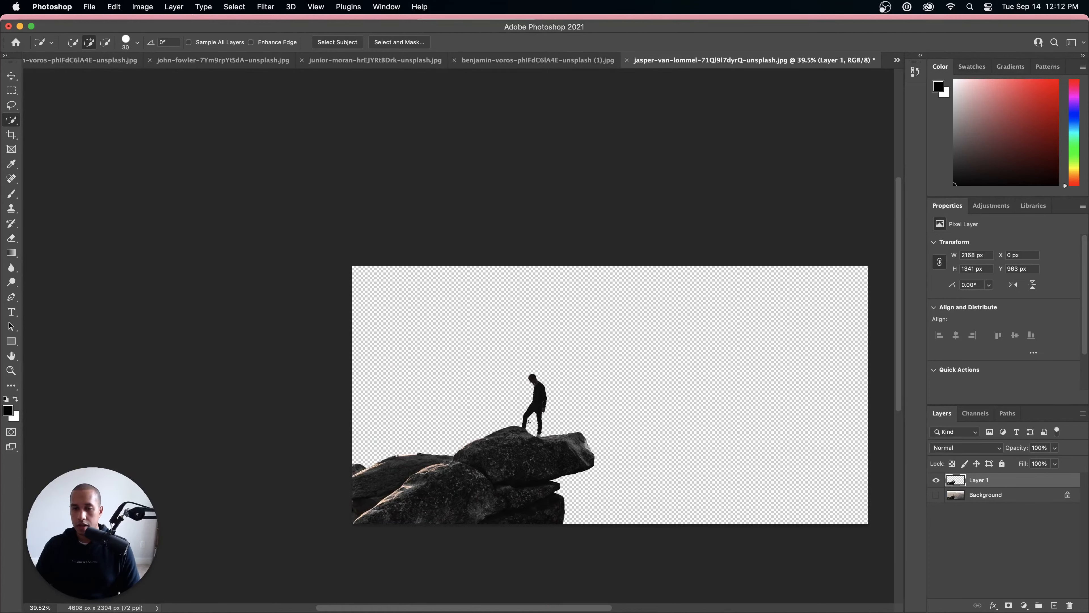
pyautogui.scroll(6, 529, 422)
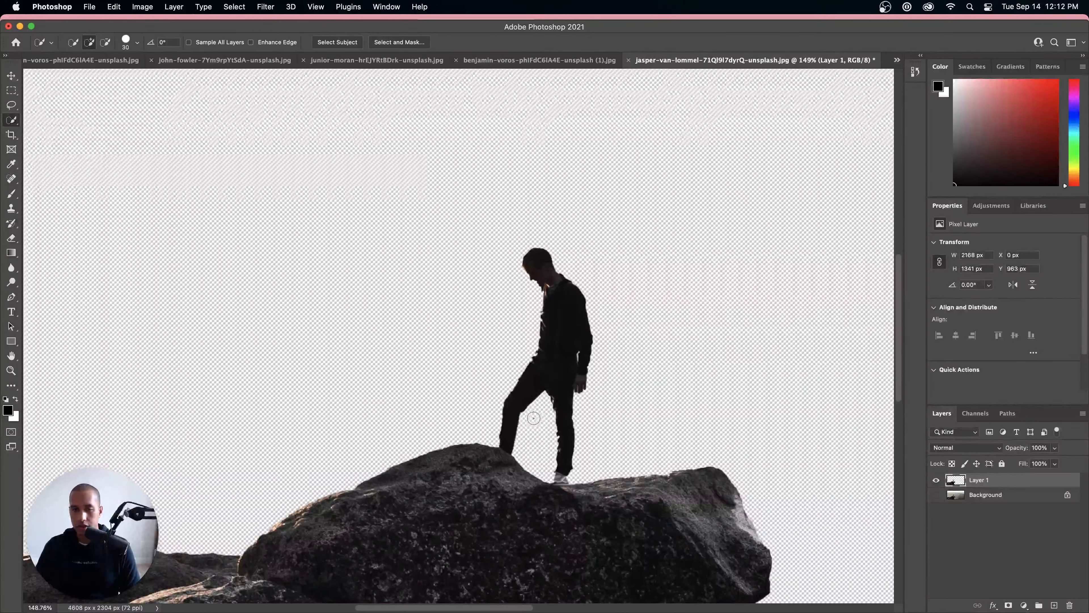
pyautogui.scroll(-5, 532, 418)
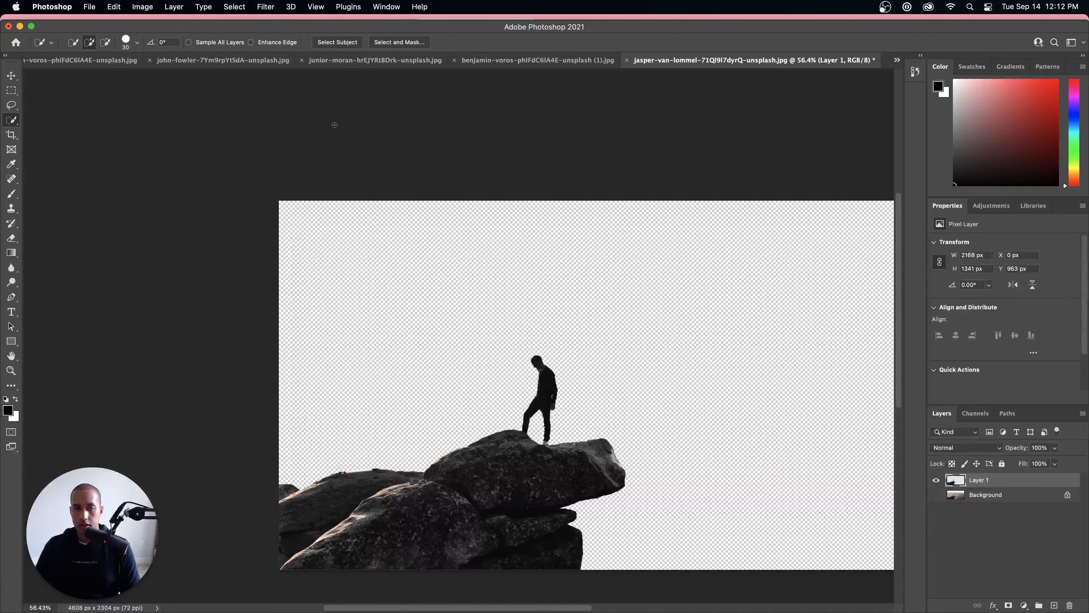
# Step: Load the outline of the person and rock cutout on Layer 1 as a selection
pyautogui.click(235, 7)
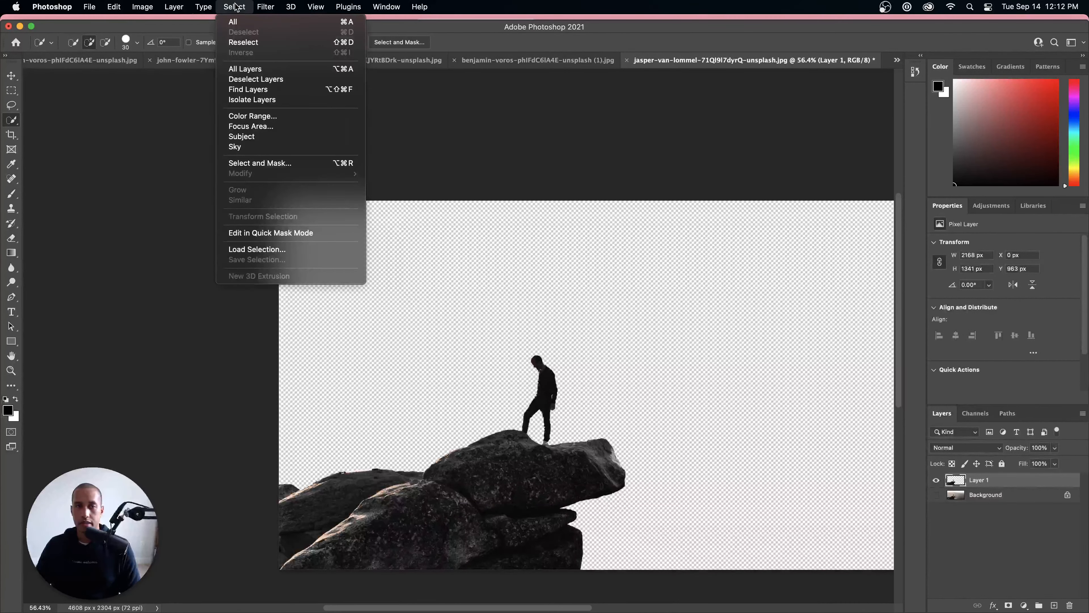
pyautogui.click(237, 7)
pyautogui.click(960, 495)
pyautogui.click(964, 481)
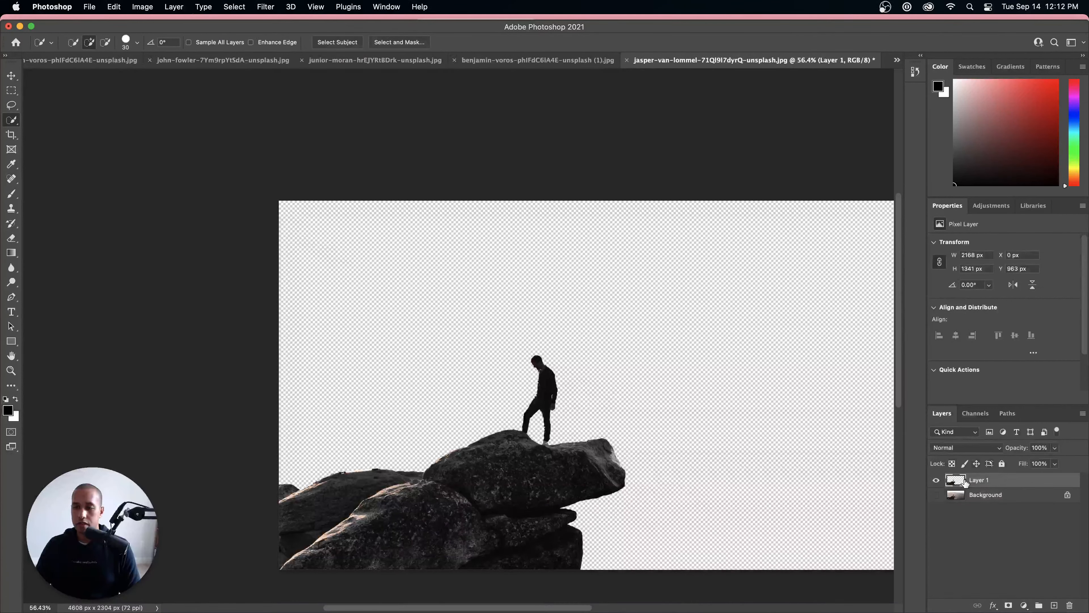
pyautogui.press('space')
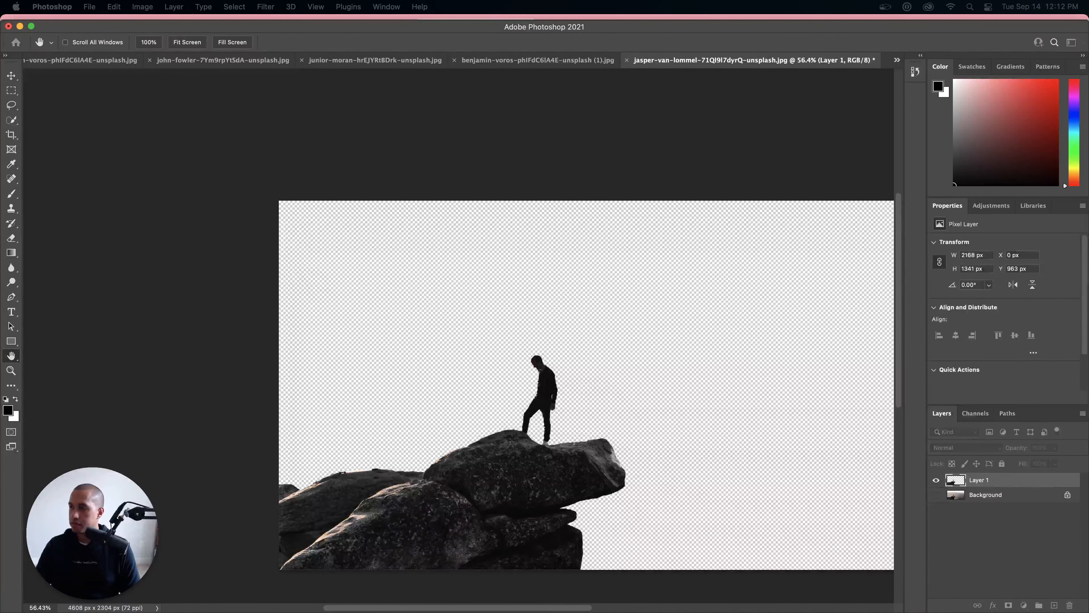
pyautogui.keyDown('super'); pyautogui.click(981, 483); pyautogui.keyUp('super')
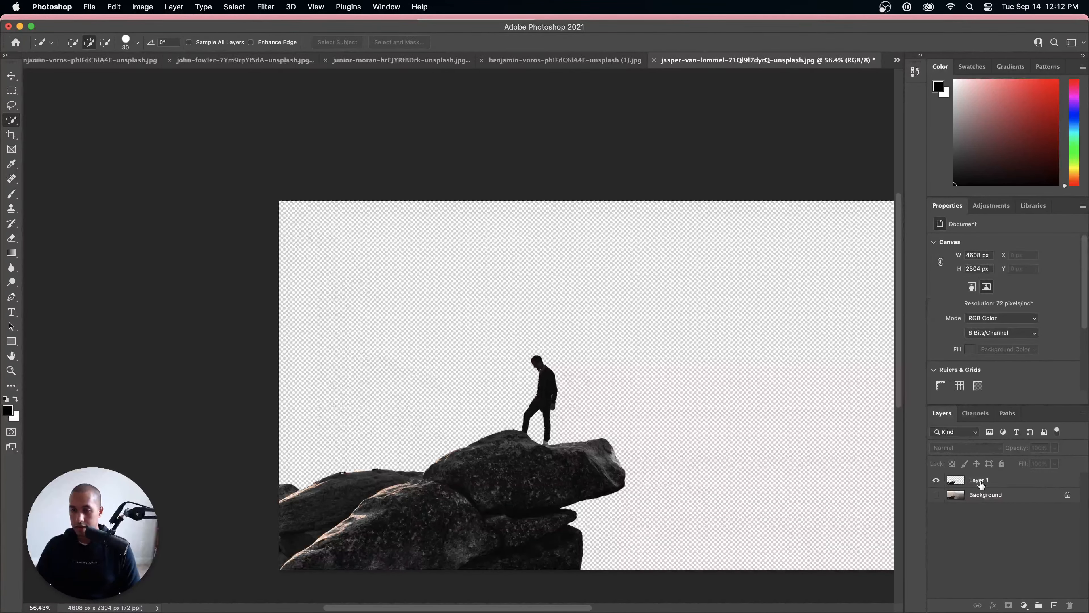
pyautogui.click(974, 482)
pyautogui.keyDown('super'); pyautogui.click(955, 481); pyautogui.keyUp('super')
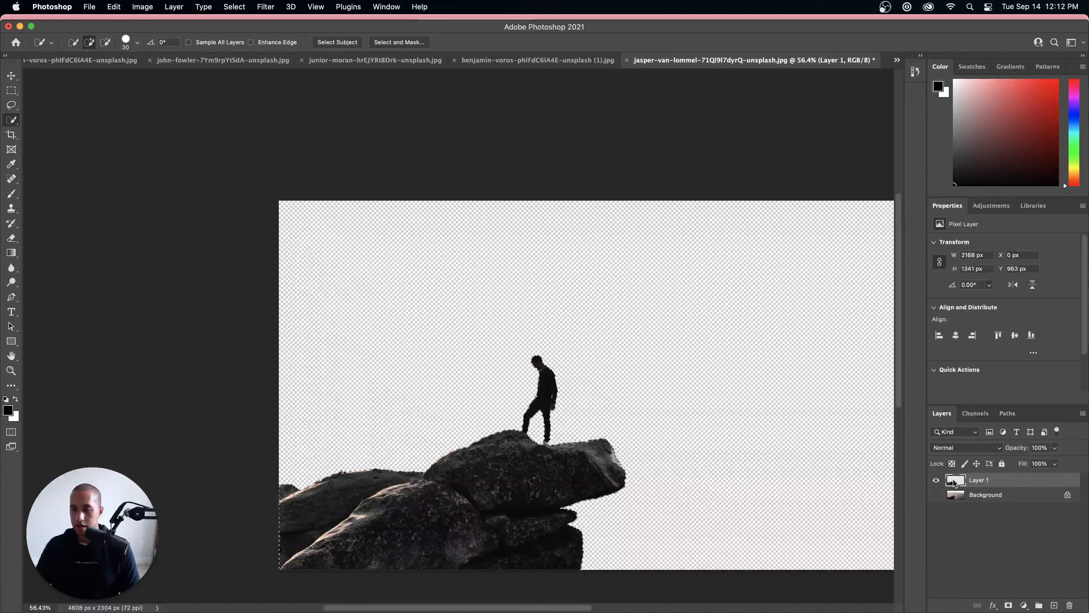
# Step: Smooth the selection with a sample radius of 3 pixels while the Background layer is active
pyautogui.click(965, 499)
pyautogui.click(234, 7)
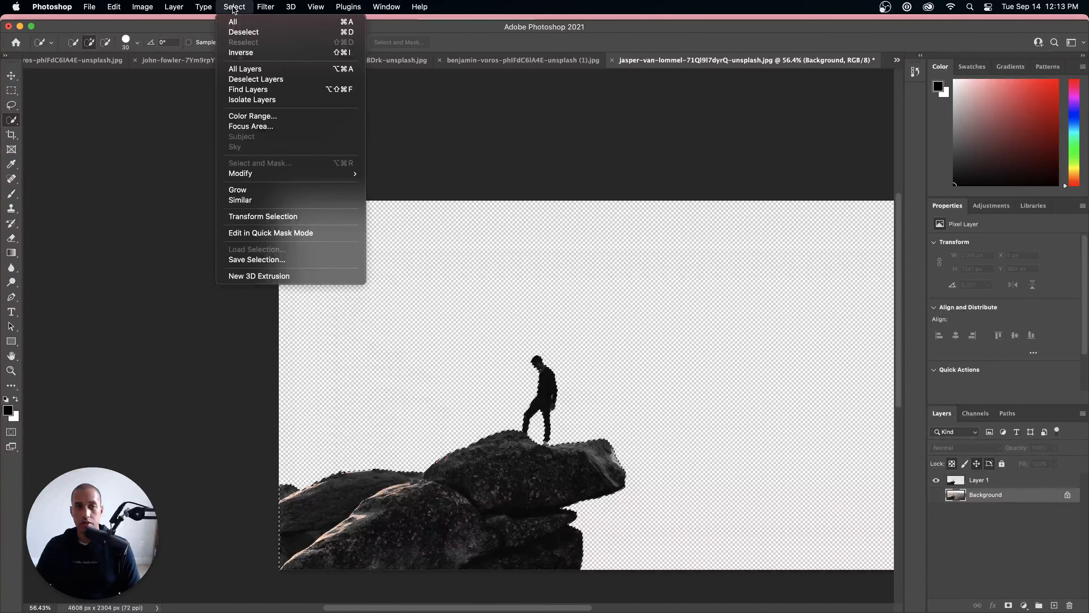
pyautogui.moveTo(252, 174)
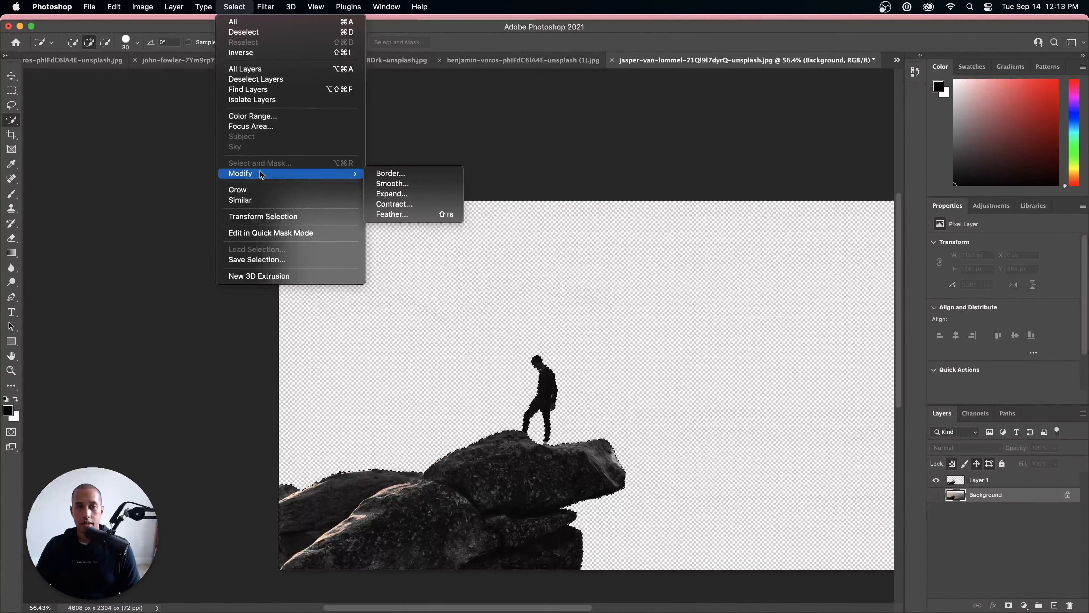
pyautogui.click(387, 185)
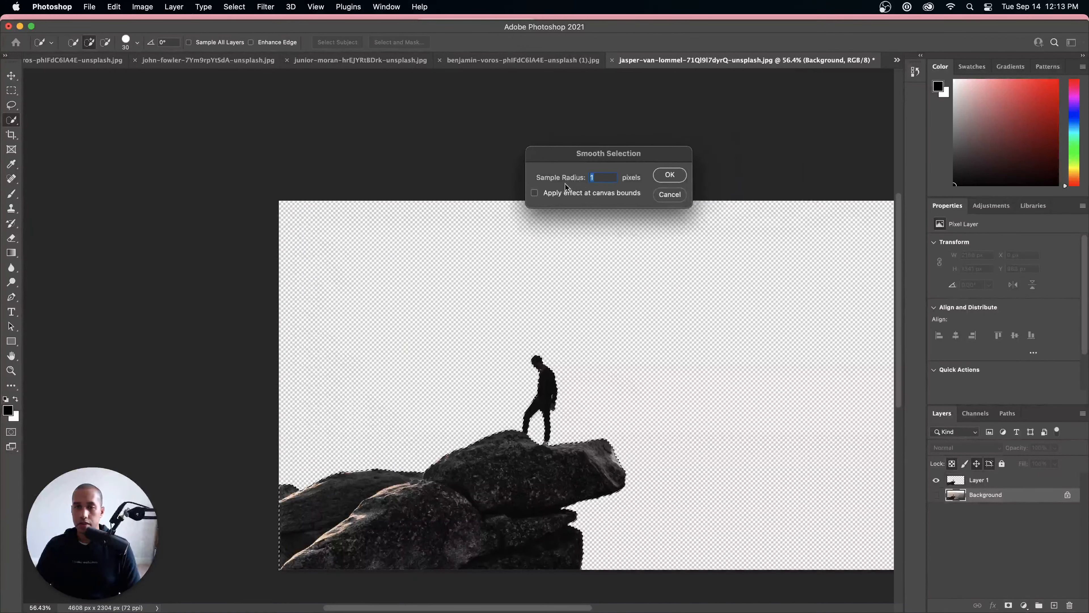
pyautogui.write('2')
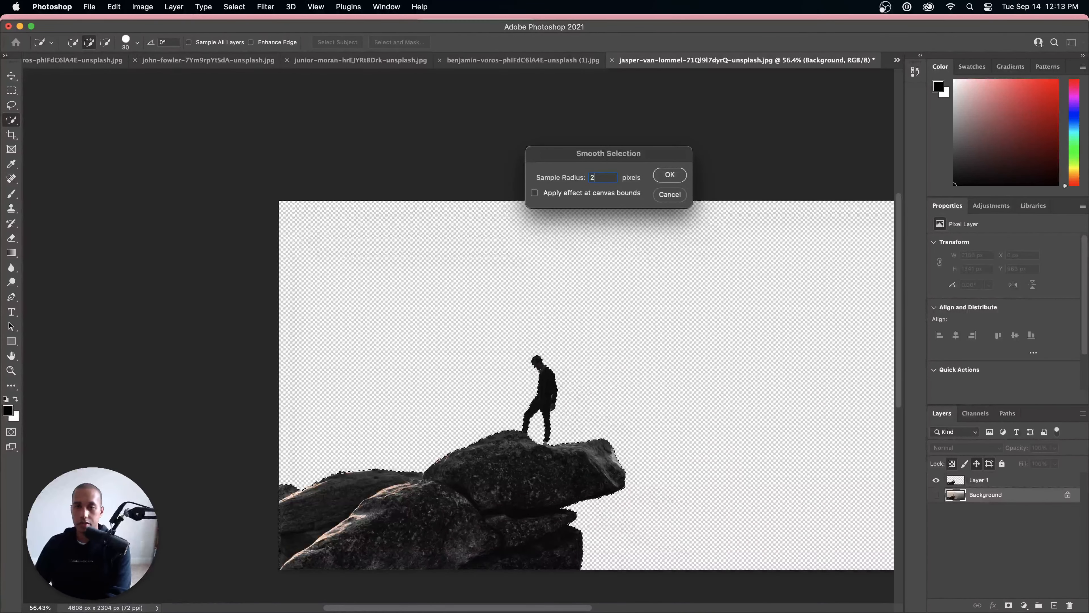
pyautogui.press('BackSpace')
pyautogui.write('3')
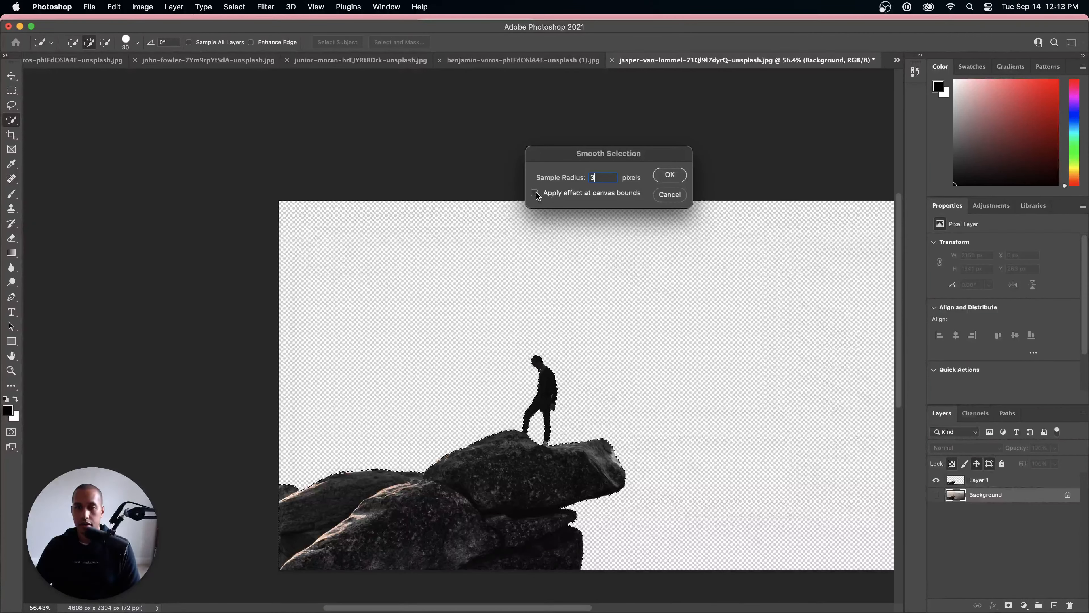
pyautogui.click(669, 174)
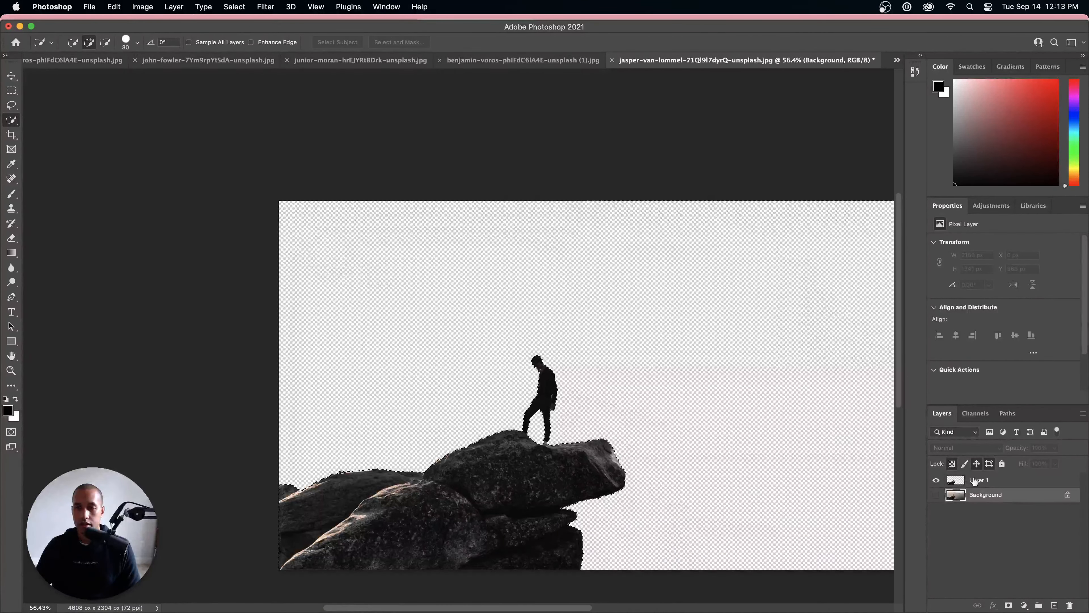
# Step: Show the Background layer, copy the smoothed selection from it, and paste it into a new layer between Background and Layer 1
pyautogui.click(1053, 605)
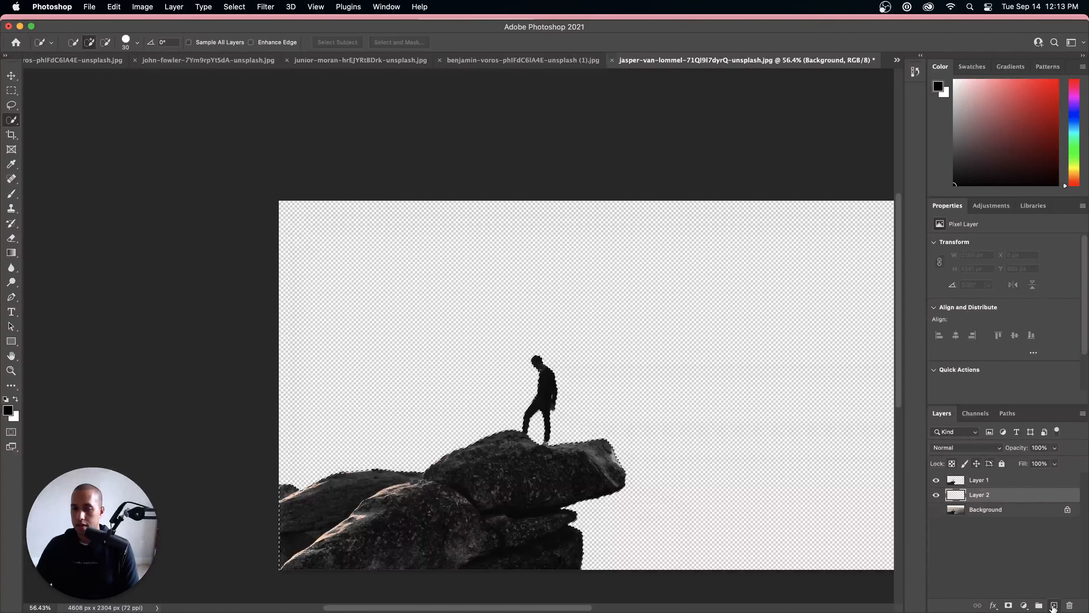
pyautogui.click(936, 511)
pyautogui.click(991, 513)
pyautogui.click(988, 498)
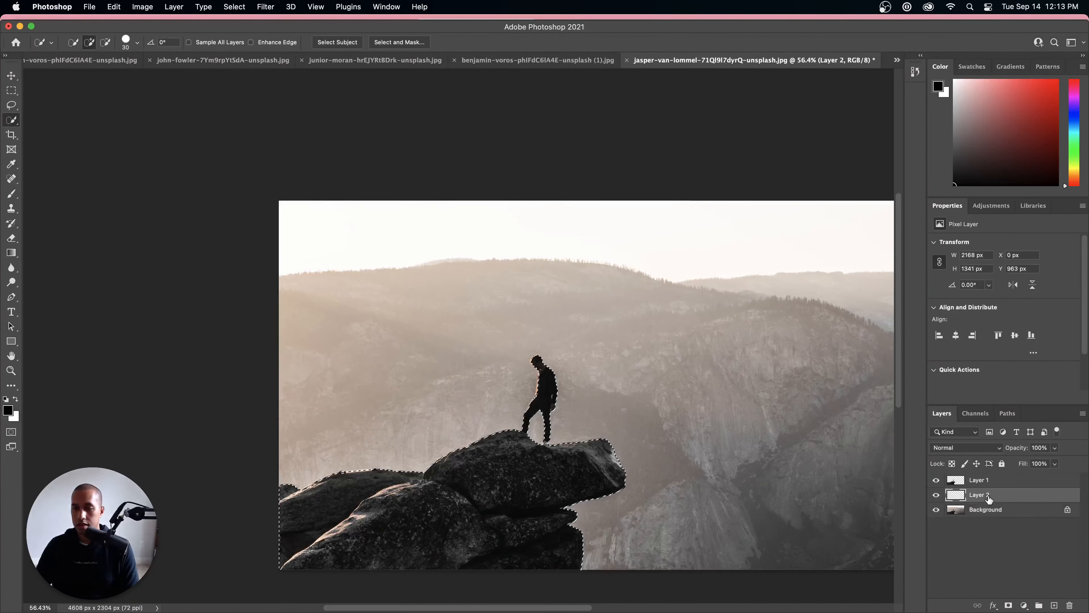
pyautogui.press('super+v')
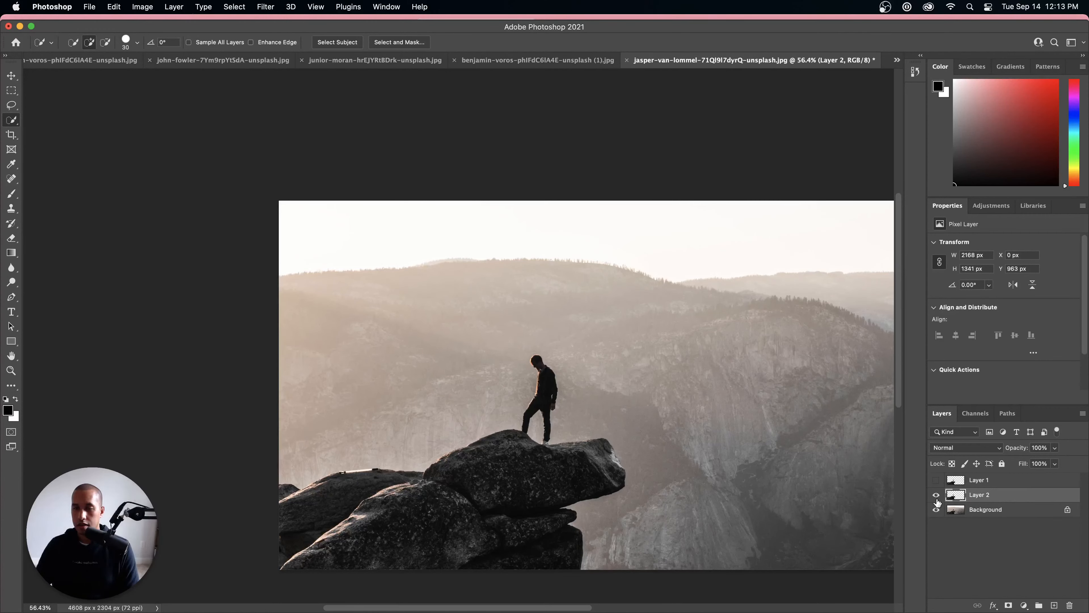
# Step: Hide the Background layer and alternate the visibility of Layer 1 and Layer 2 to compare the two cutouts
pyautogui.click(937, 510)
pyautogui.click(937, 495)
pyautogui.click(936, 479)
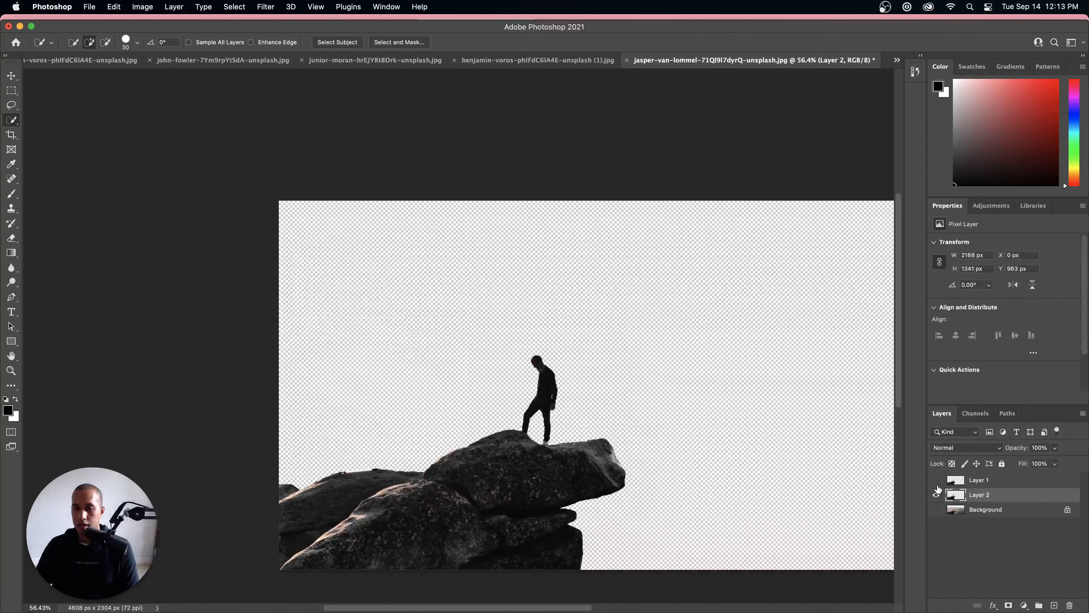
pyautogui.click(936, 495)
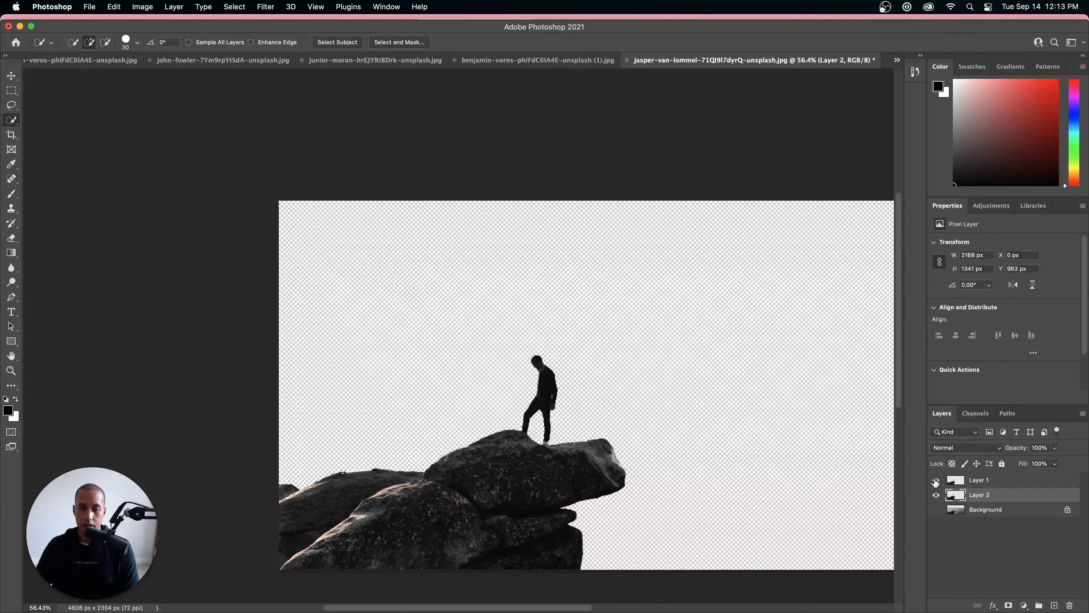
pyautogui.click(937, 494)
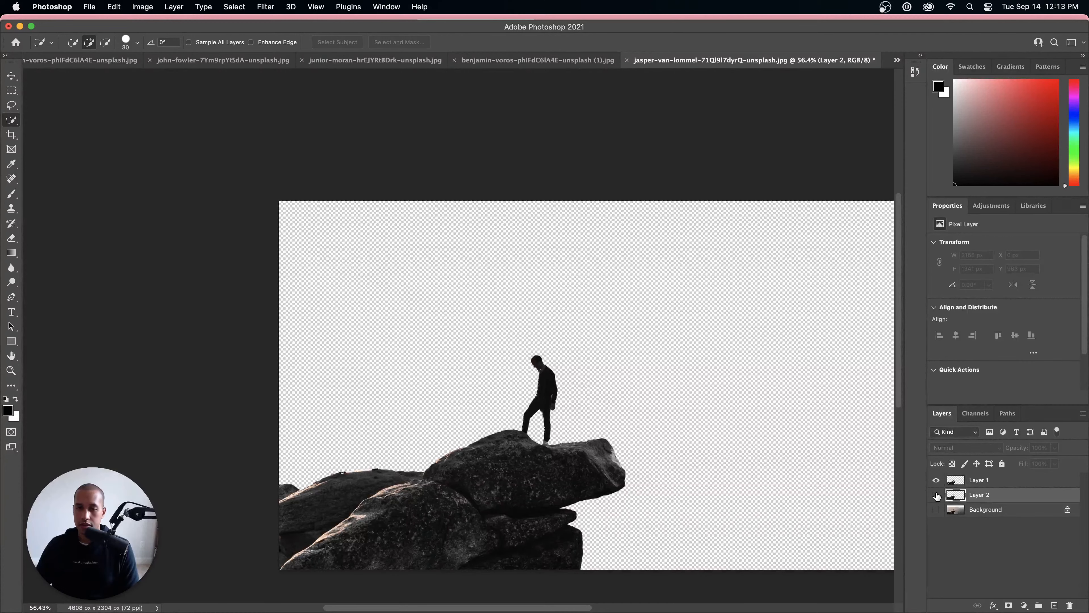
# Step: Export Layer 1 as a PNG named person-on-rocks into the mountain-images folder on the Desktop
pyautogui.click(989, 480)
pyautogui.rightClick(991, 481)
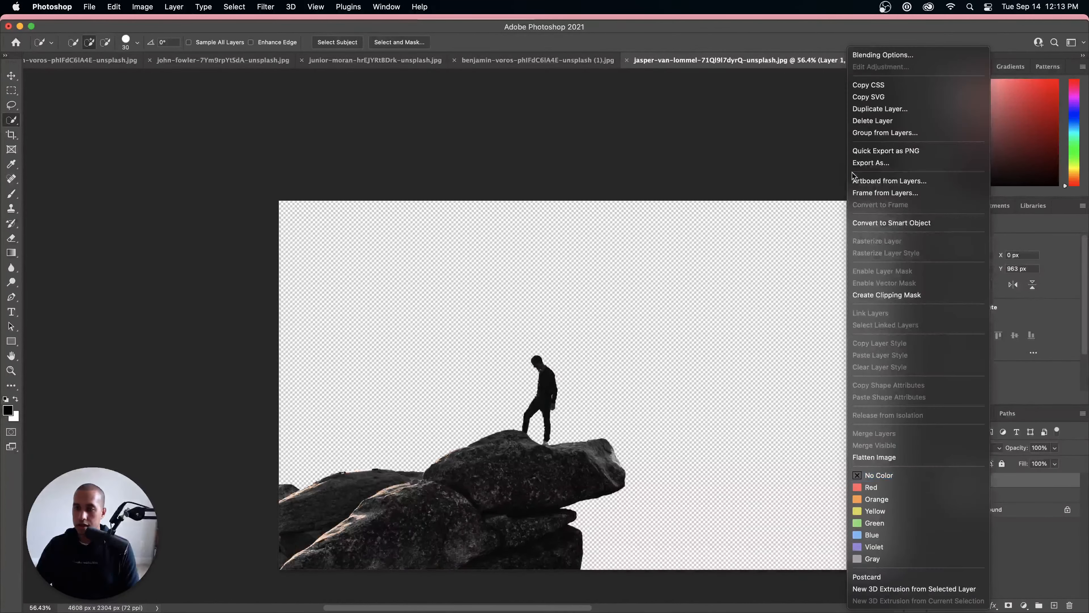
pyautogui.click(870, 151)
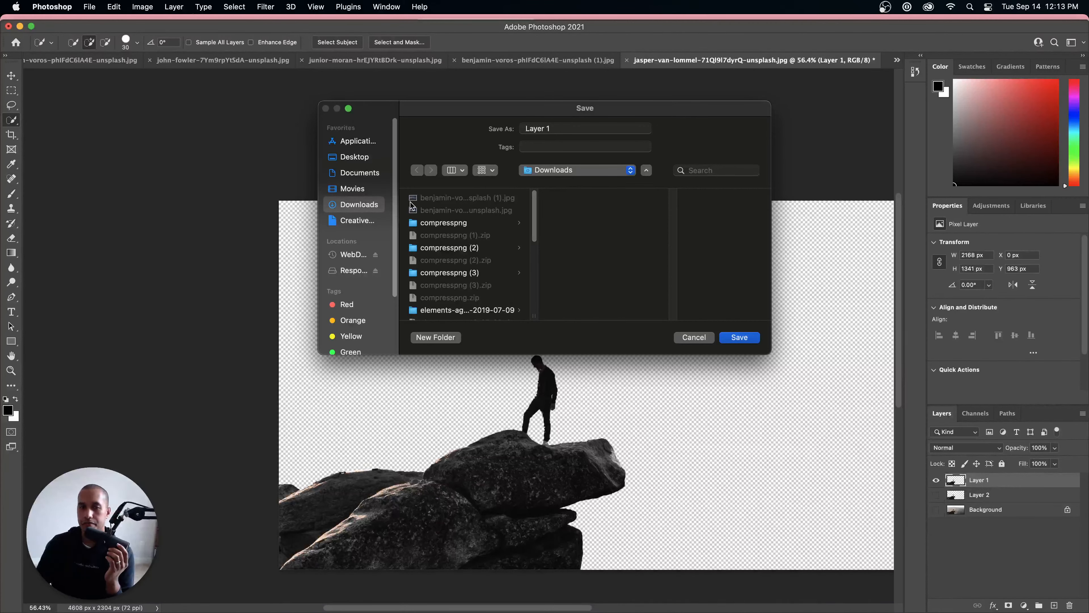
pyautogui.click(343, 158)
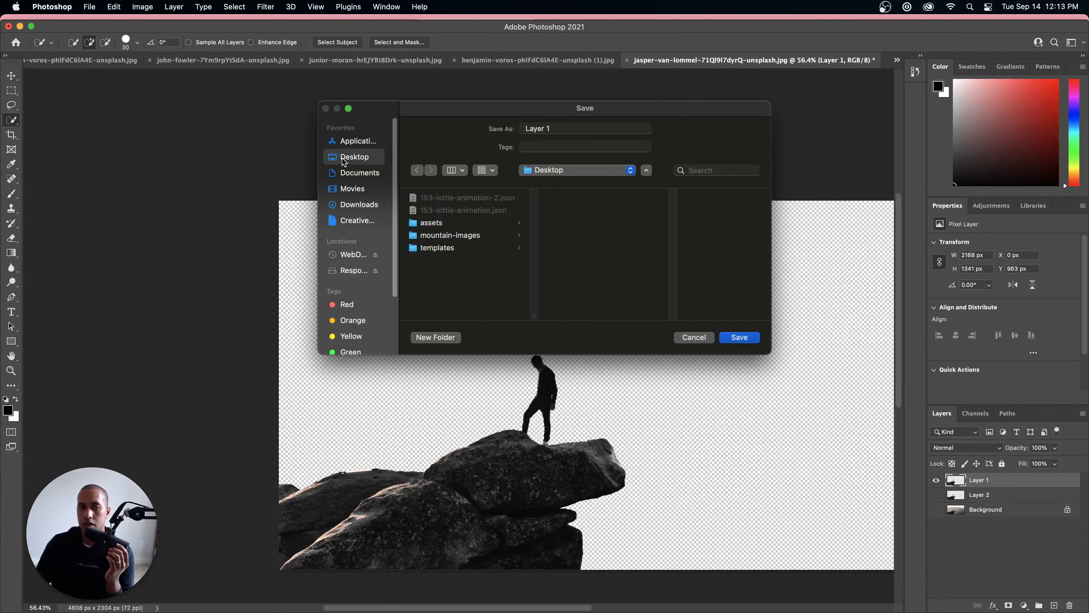
pyautogui.click(444, 239)
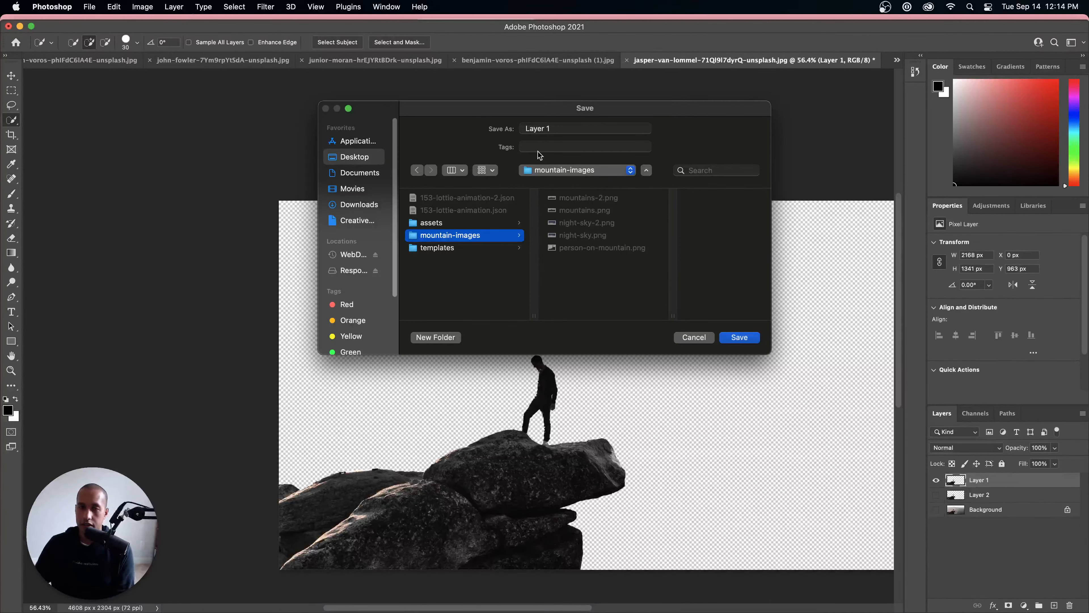
pyautogui.click(559, 129)
pyautogui.moveTo(560, 129); pyautogui.dragTo(500, 126)
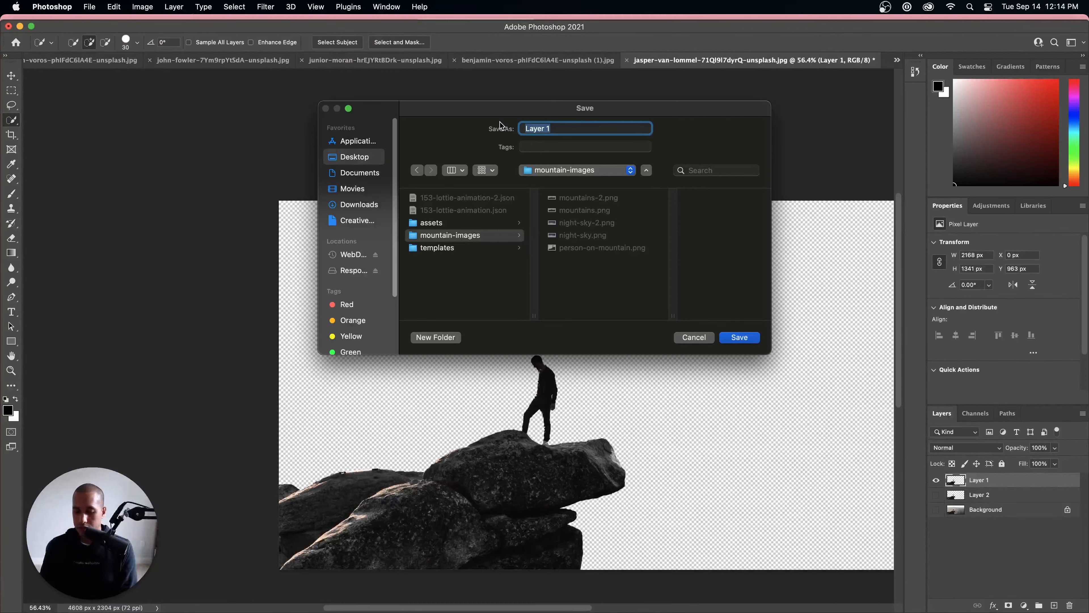
pyautogui.write('person-')
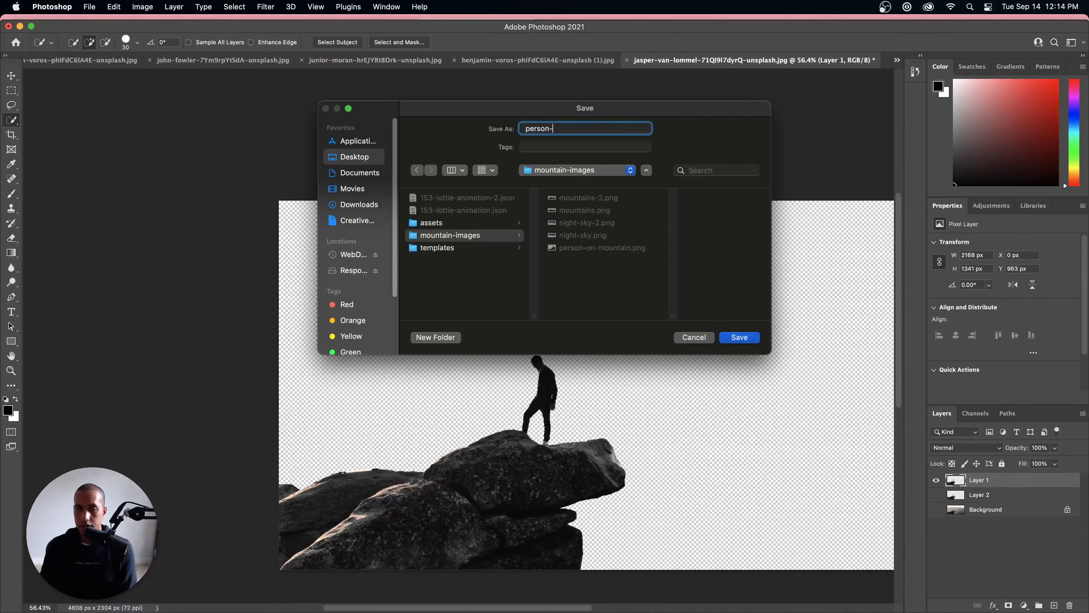
pyautogui.write('on-rocks')
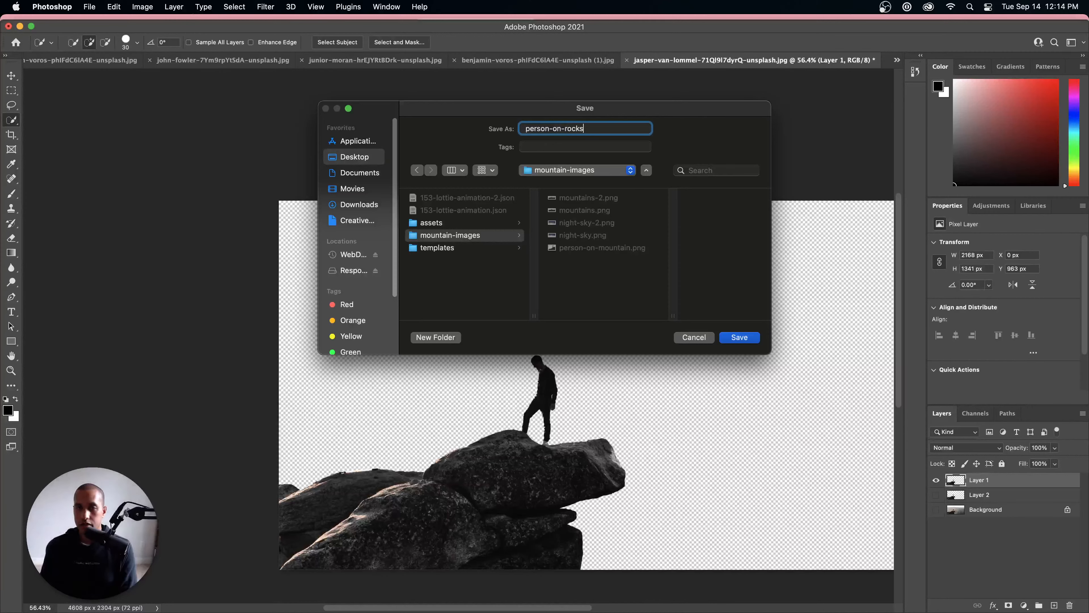
pyautogui.press('Return')
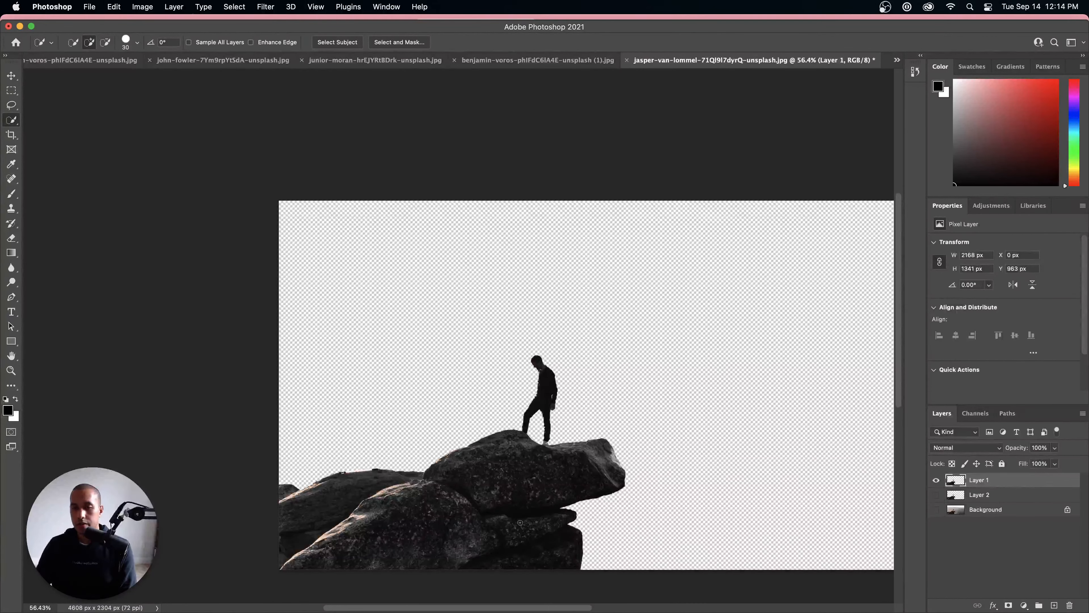
# Step: Switch to Finder, open the mountain-images folder on the Desktop, and preview person-on-rocks.png
pyautogui.click(276, 585)
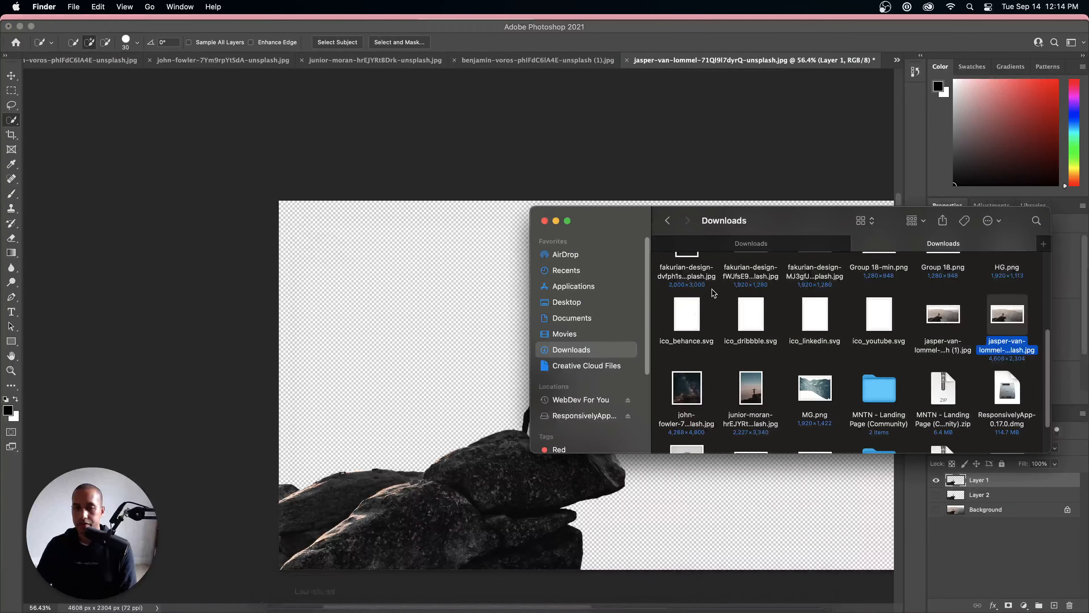
pyautogui.click(557, 286)
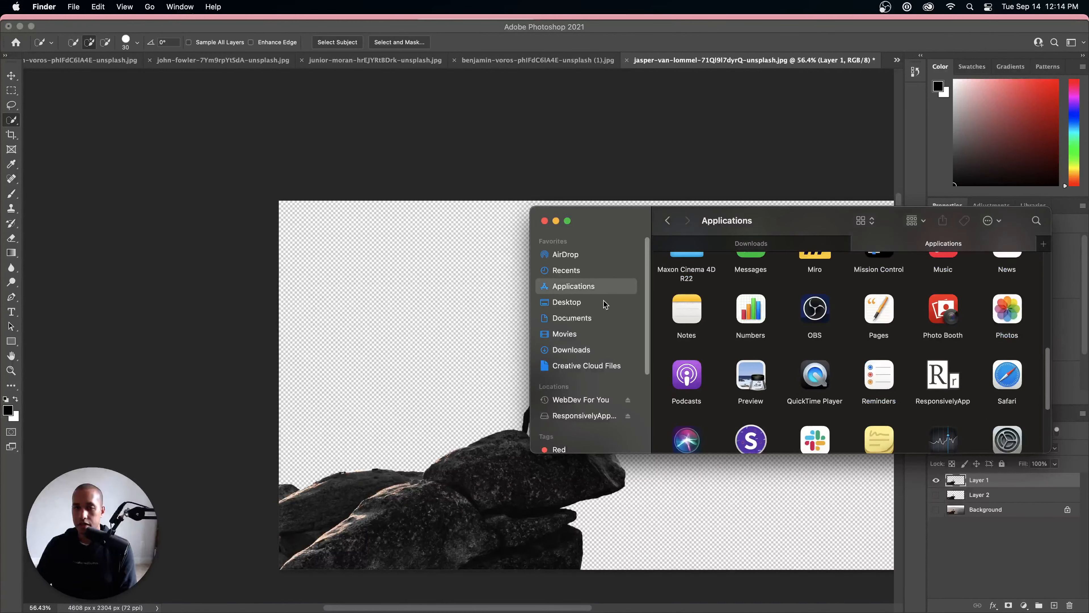
pyautogui.click(596, 302)
pyautogui.doubleClick(876, 283)
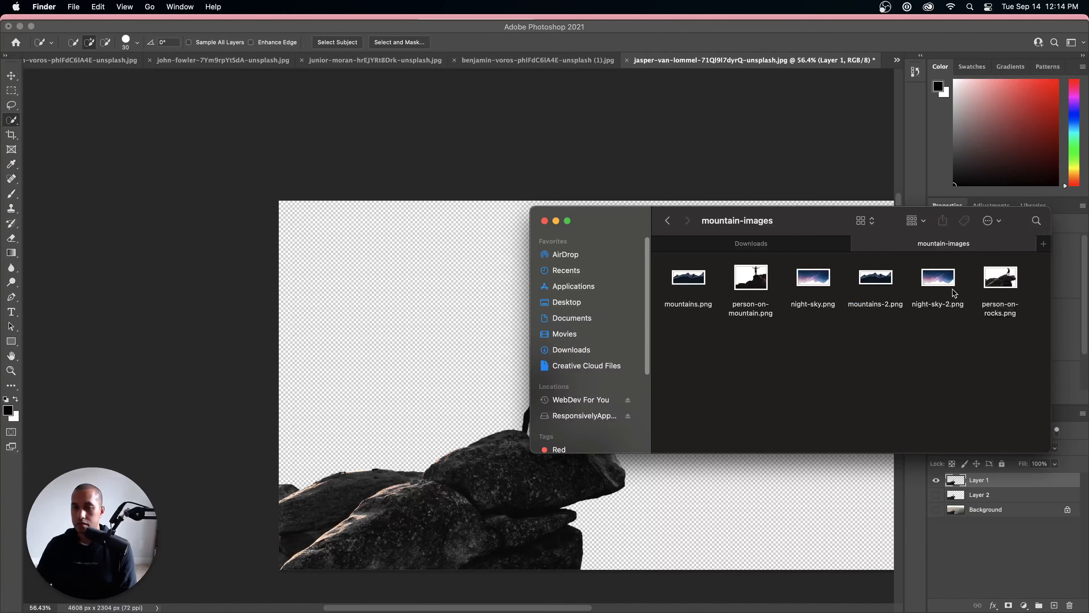
pyautogui.click(1013, 286)
pyautogui.press('space')
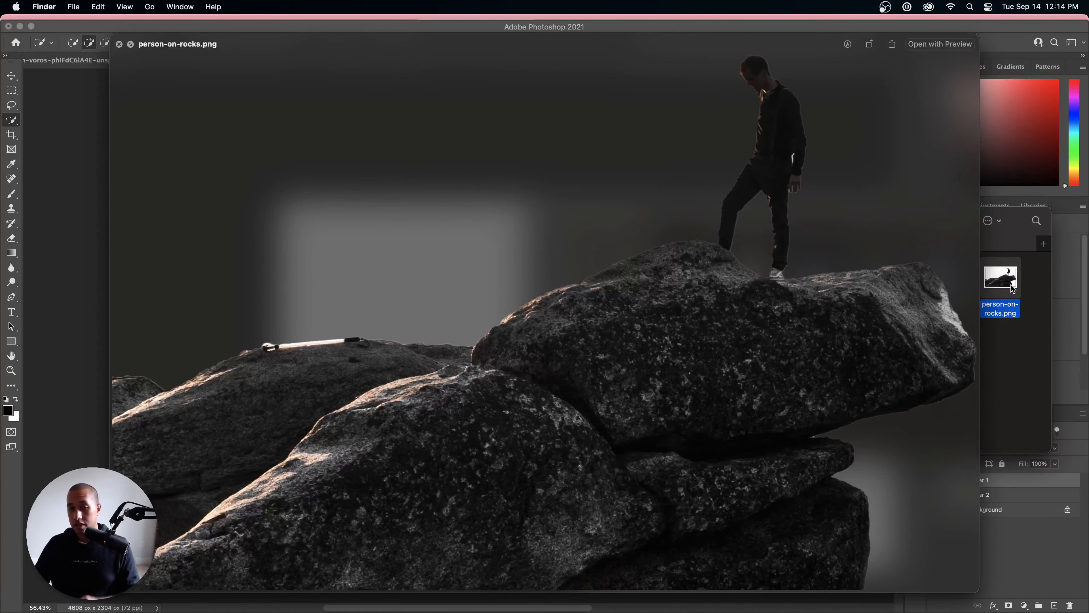
# Step: Preview the other exported night-sky and mountain PNGs in the folder to check their cutouts, and close the preview
pyautogui.press('Right')
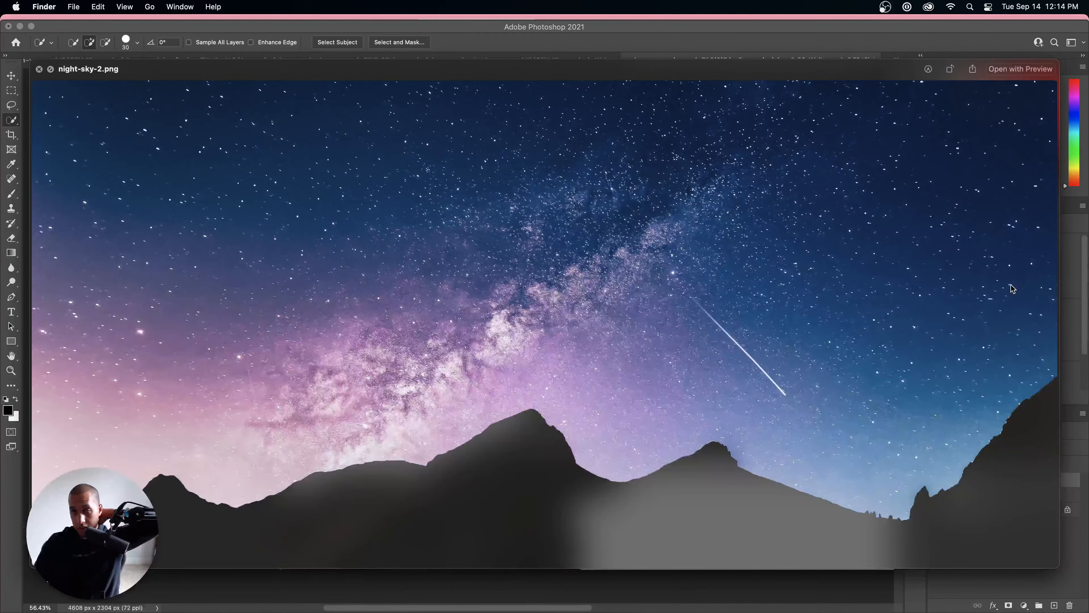
pyautogui.press('Left')
pyautogui.press('Right')
pyautogui.press('Right')
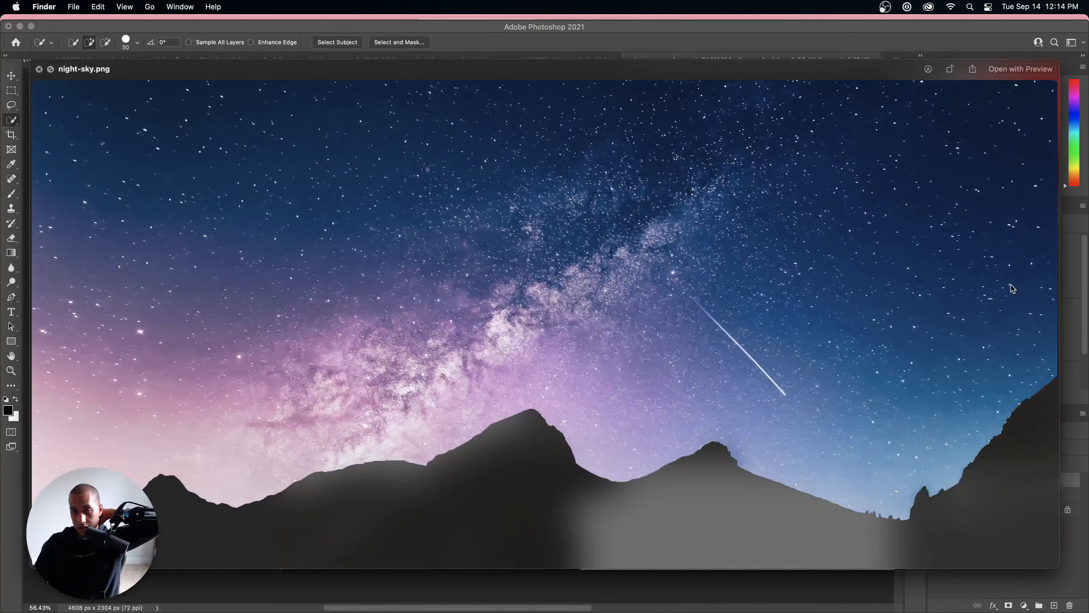
pyautogui.press('Right')
pyautogui.press('Left')
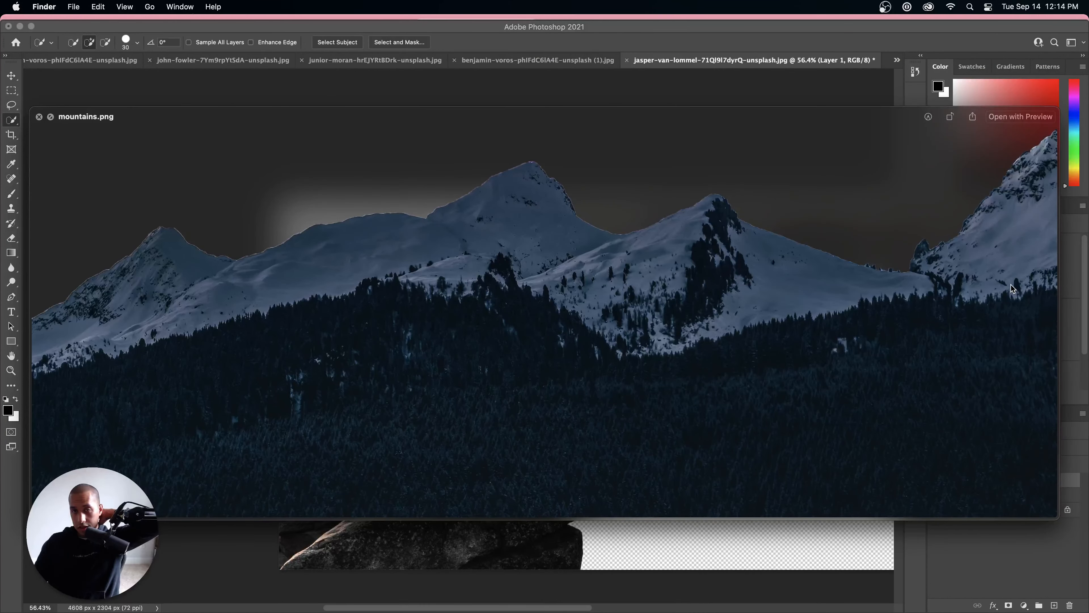
pyautogui.click(39, 117)
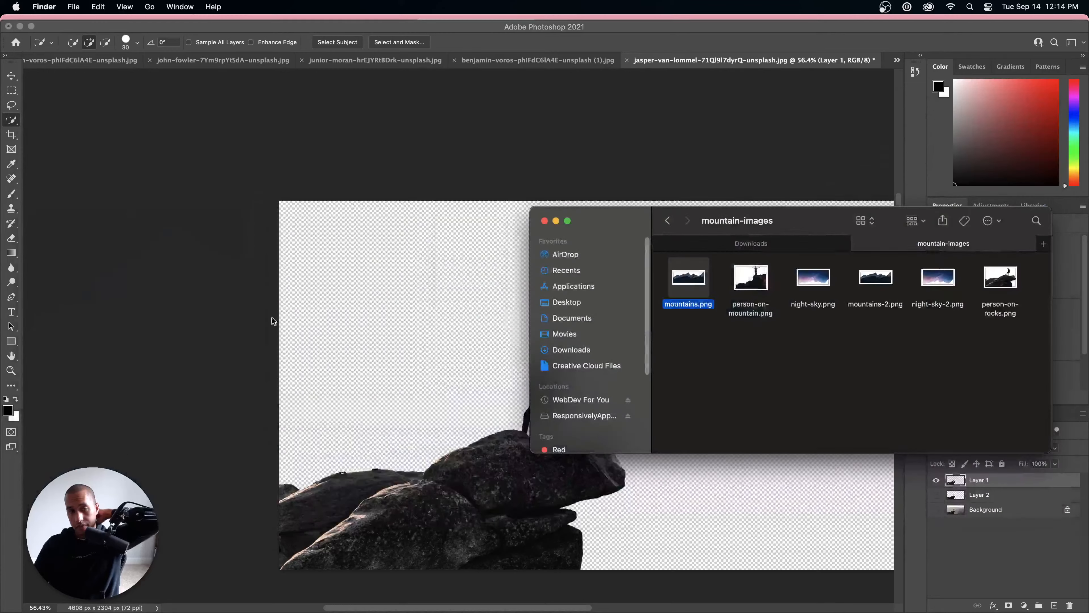
# Step: Switch to Webflow in Chrome and leave the open project for the dashboard
pyautogui.click(354, 575)
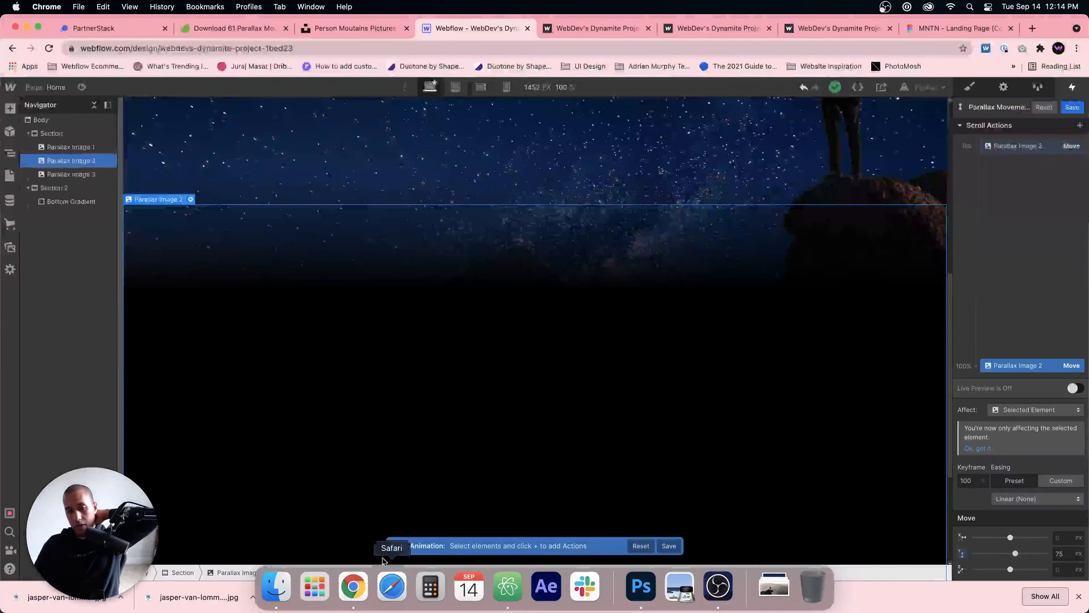
pyautogui.click(7, 178)
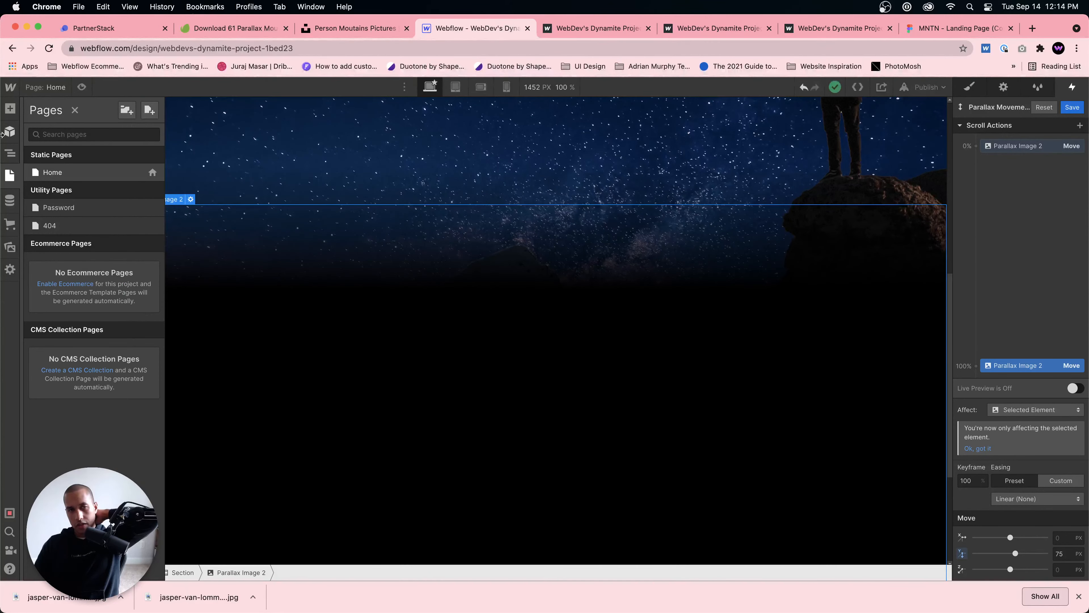
pyautogui.click(10, 87)
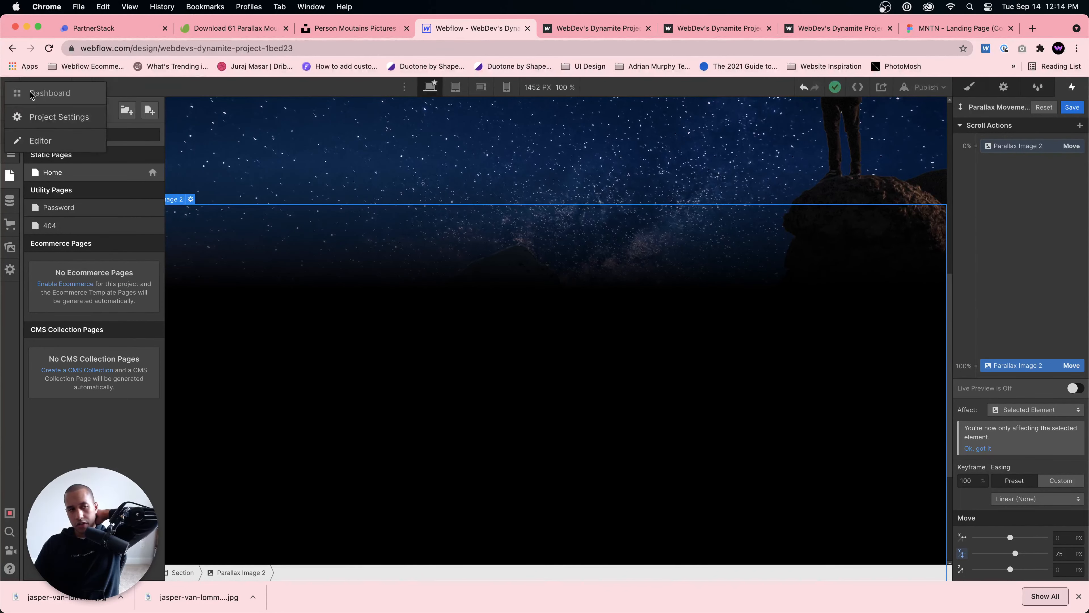
pyautogui.click(31, 93)
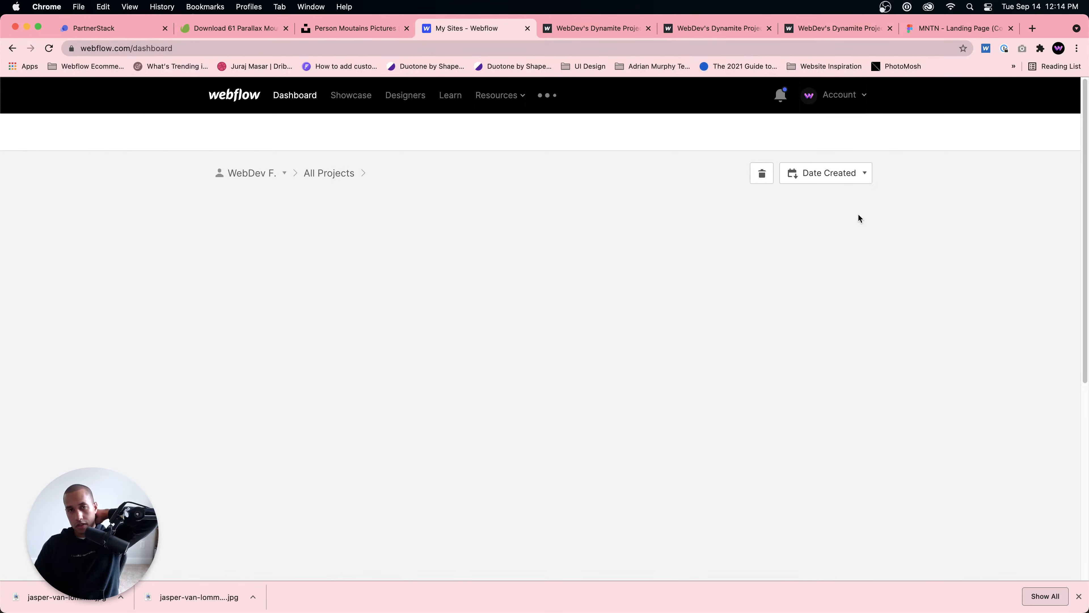
# Step: Create a new project from the Blank Site preset, keeping the suggested project name
pyautogui.click(818, 174)
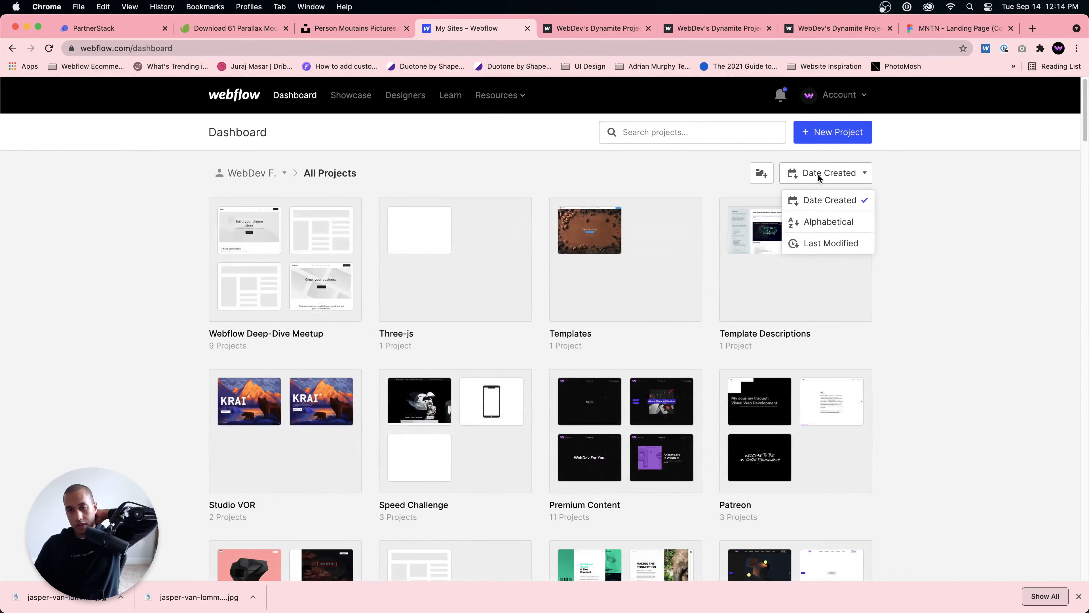
pyautogui.click(832, 133)
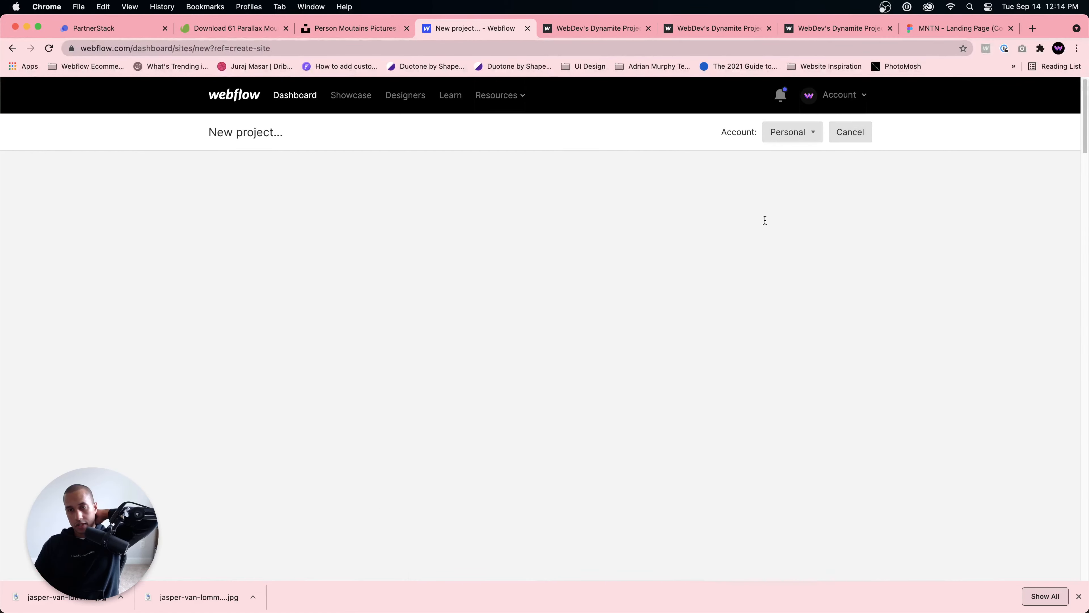
pyautogui.click(292, 354)
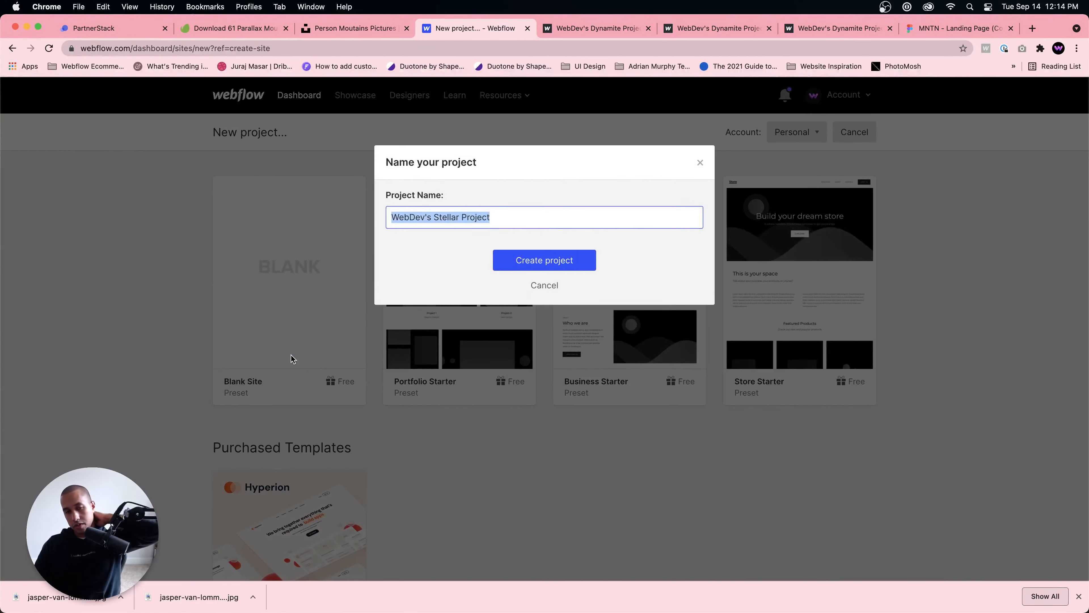
pyautogui.click(572, 267)
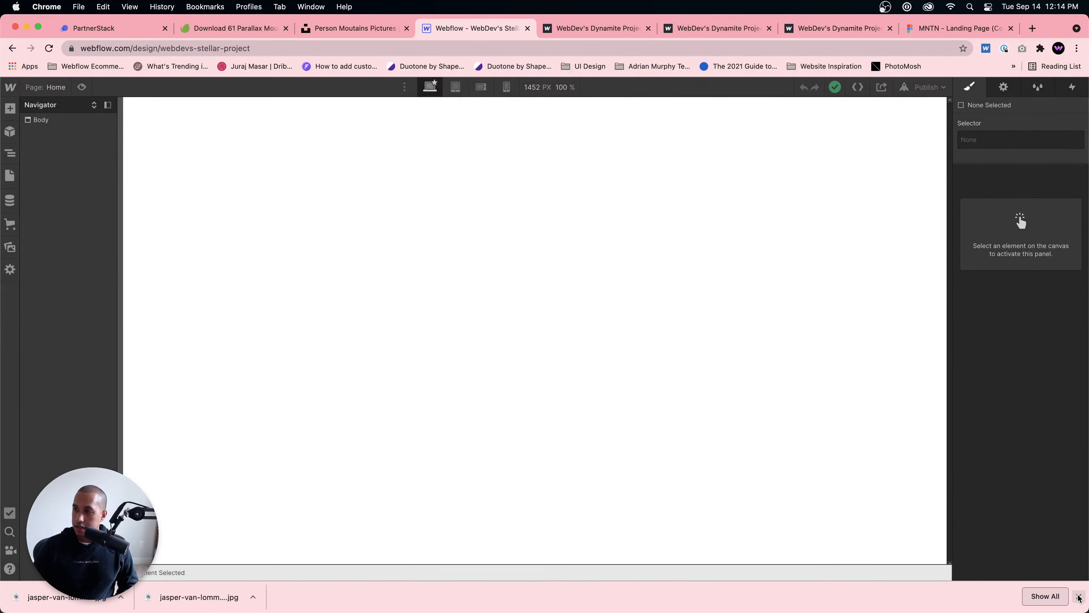
# Step: Add a section to the page body and give it the class Section
pyautogui.click(41, 119)
pyautogui.click(1024, 146)
pyautogui.write('Section')
pyautogui.press('Return')
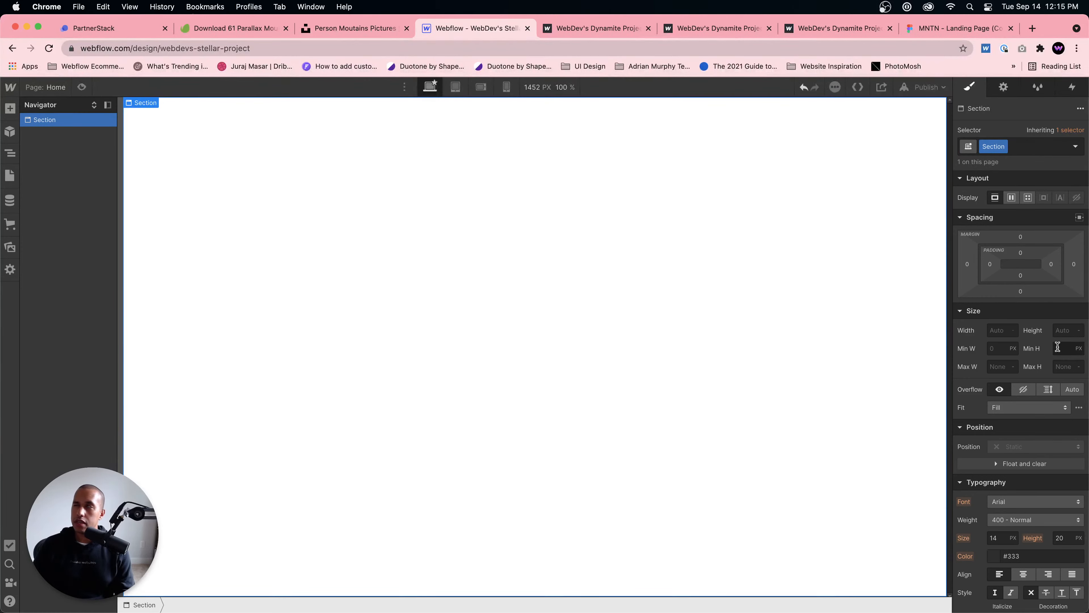
# Step: Set the section's height to 150 VH
pyautogui.click(1060, 330)
pyautogui.write('150')
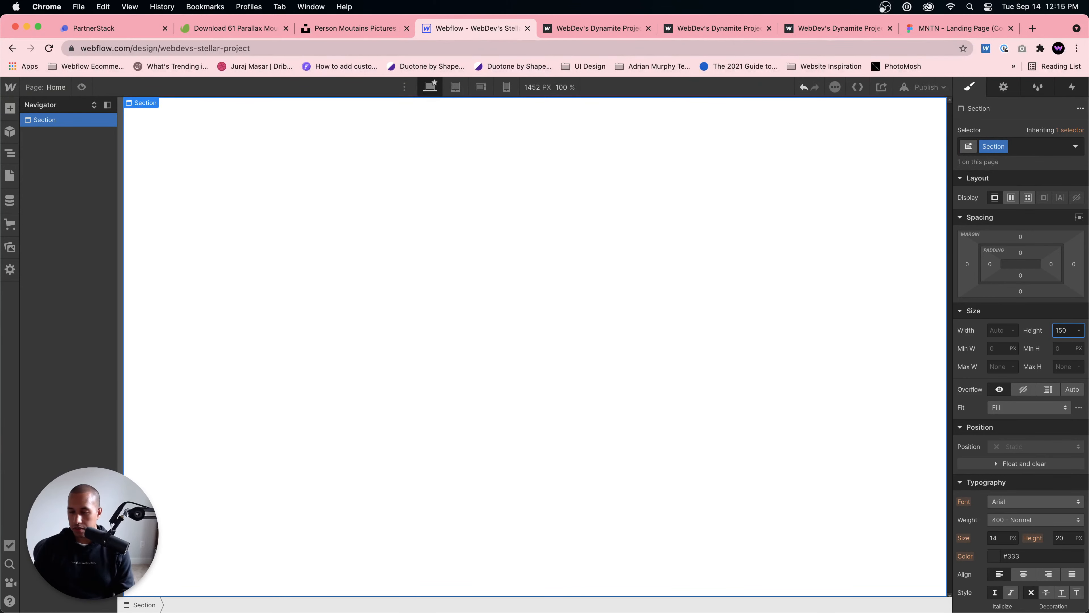
pyautogui.write('vh')
pyautogui.press('Return')
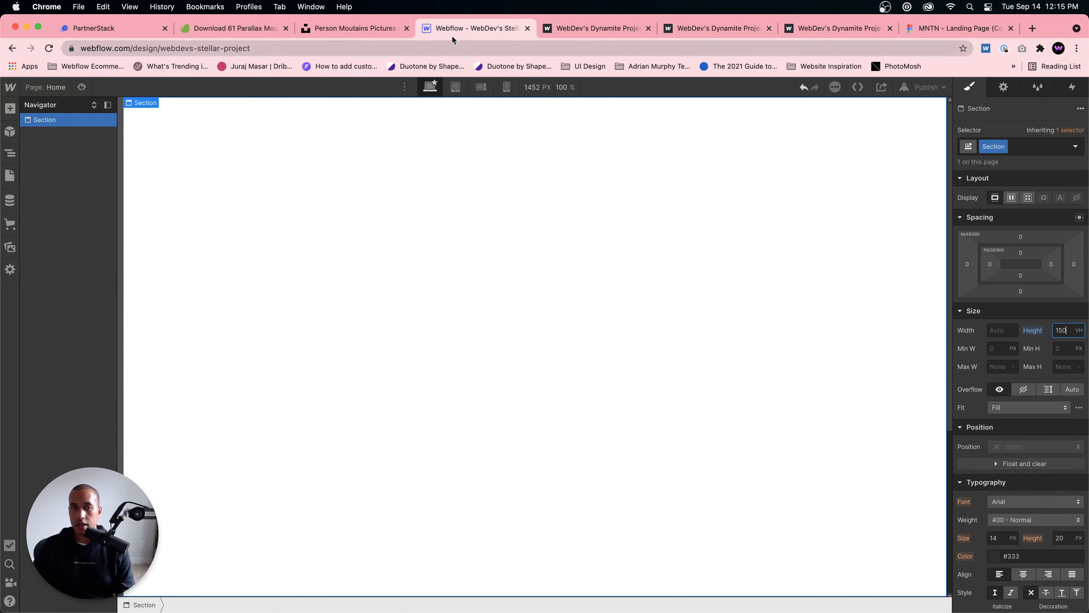
# Step: Examine how the night sky, mountains and person move on scroll in the published parallax site, and return to the new project
pyautogui.click(567, 31)
pyautogui.scroll(2, 642, 256)
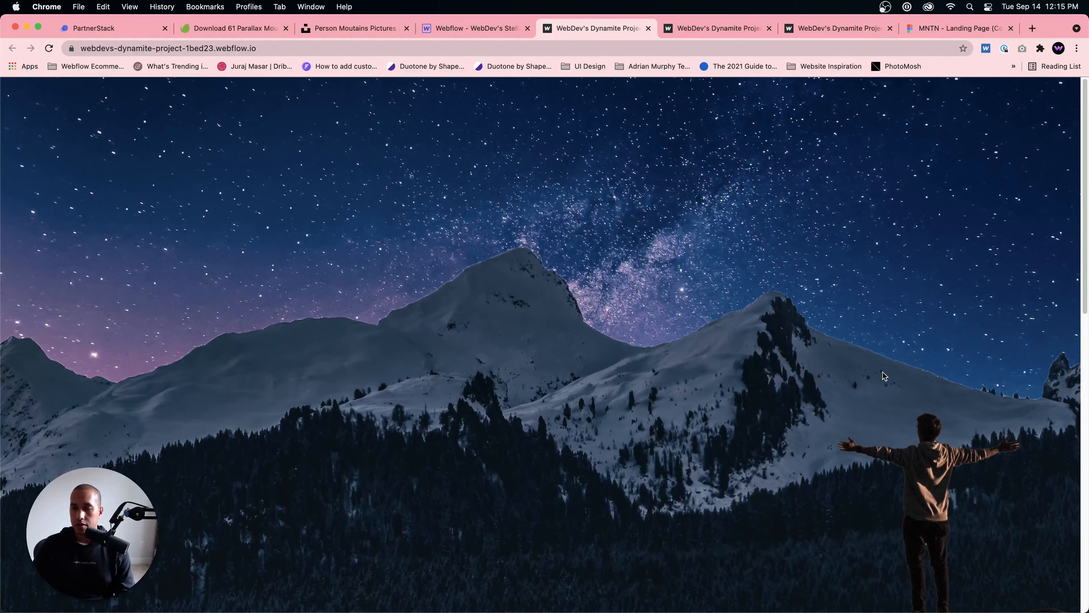
pyautogui.scroll(-5, 951, 482)
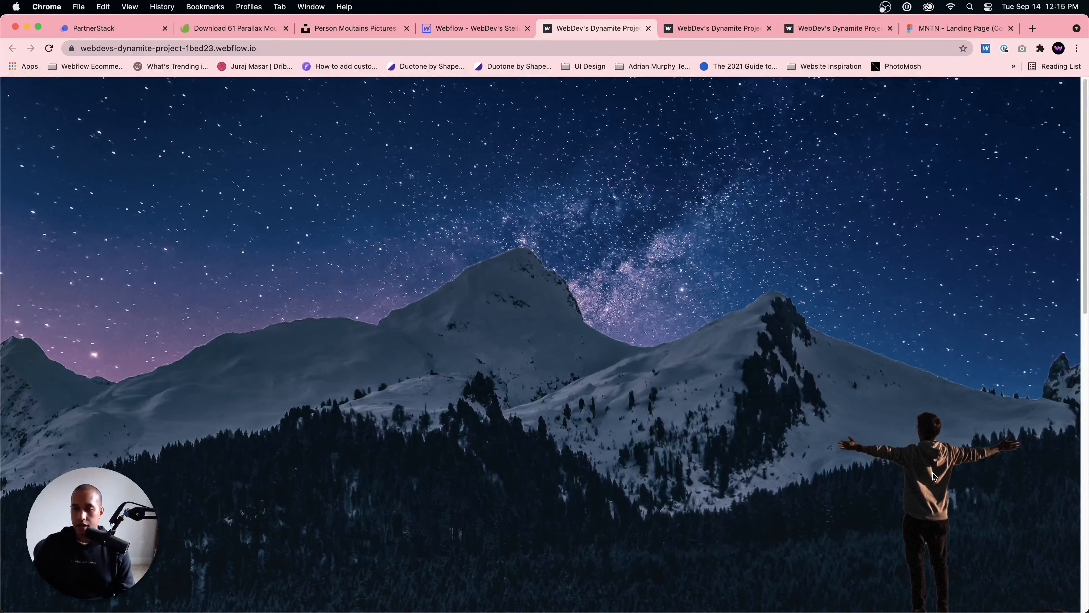
pyautogui.scroll(-3, 941, 485)
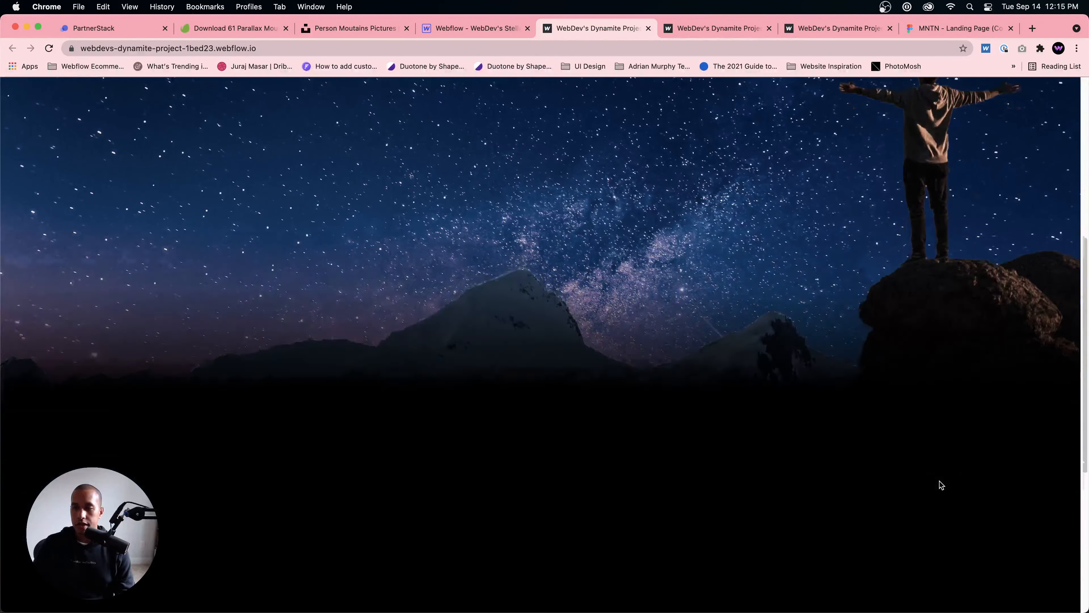
pyautogui.scroll(5, 941, 484)
pyautogui.scroll(-2, 941, 485)
pyautogui.scroll(-5, 941, 481)
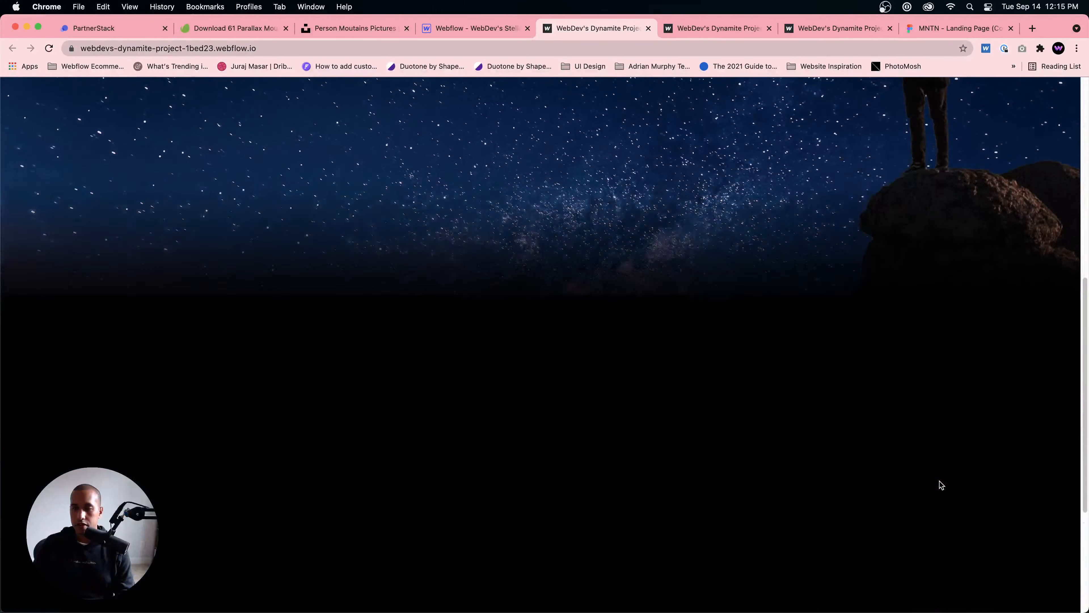
pyautogui.scroll(8, 941, 481)
pyautogui.click(462, 30)
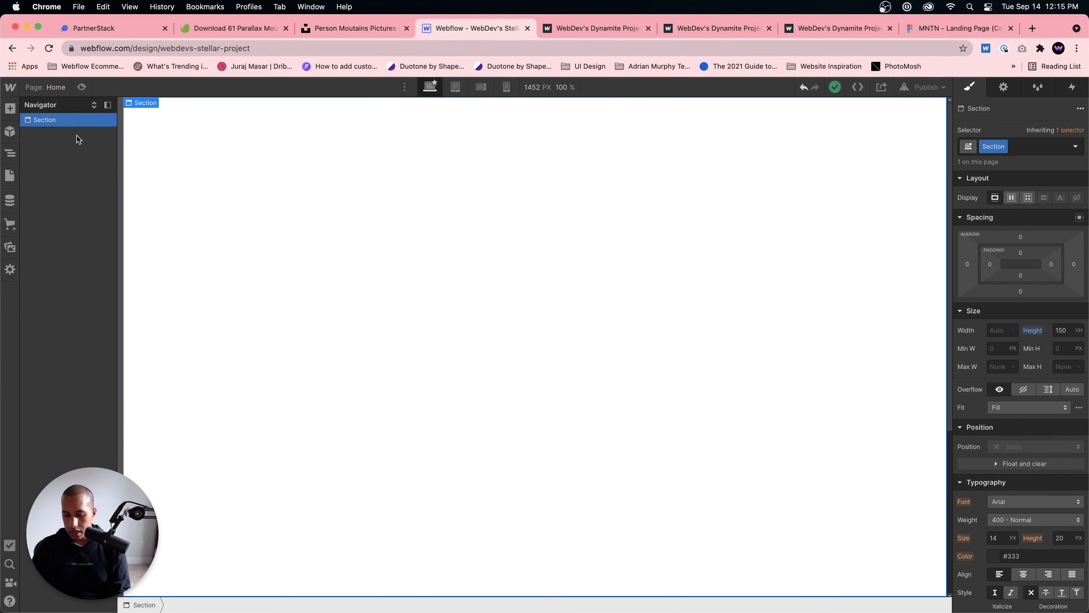
# Step: Add a div block inside the section and give it the class Parallax Image 1
pyautogui.press('super+e')
pyautogui.write('div')
pyautogui.press('Return')
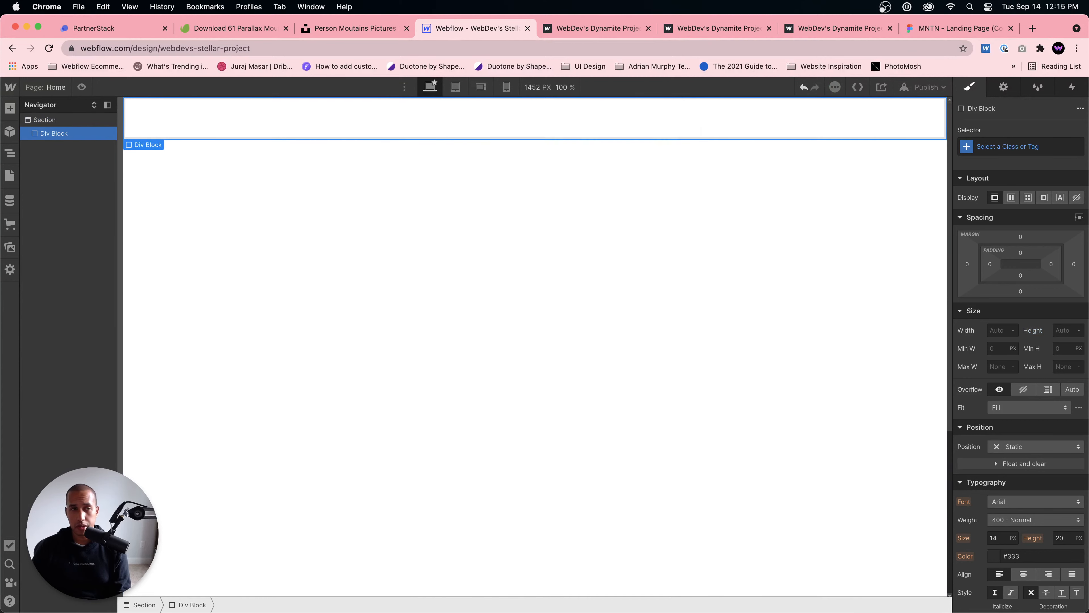
pyautogui.click(1006, 148)
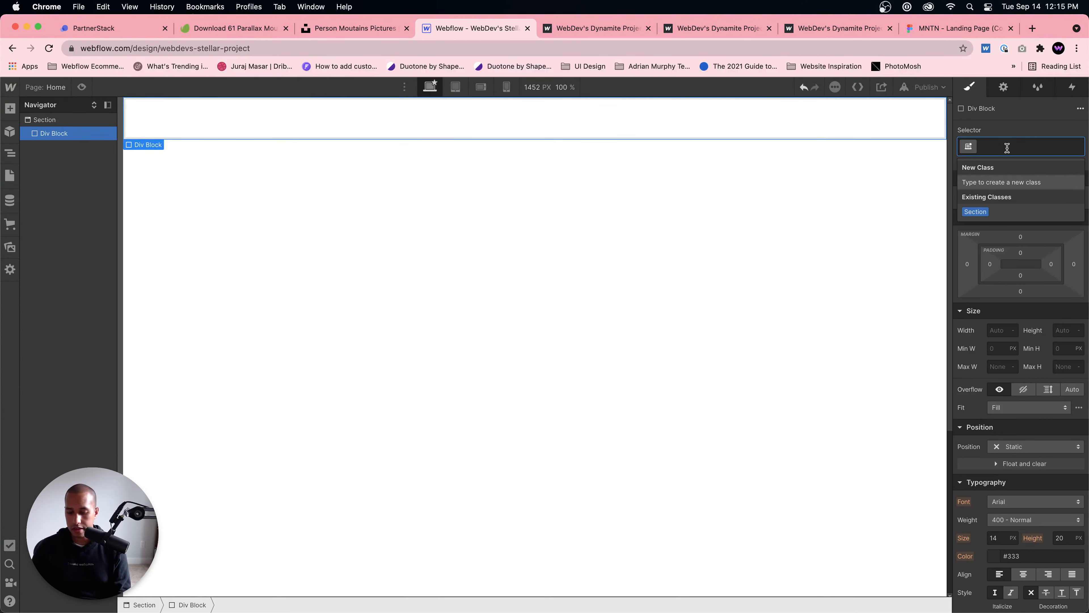
pyautogui.write('Parallaxi Im')
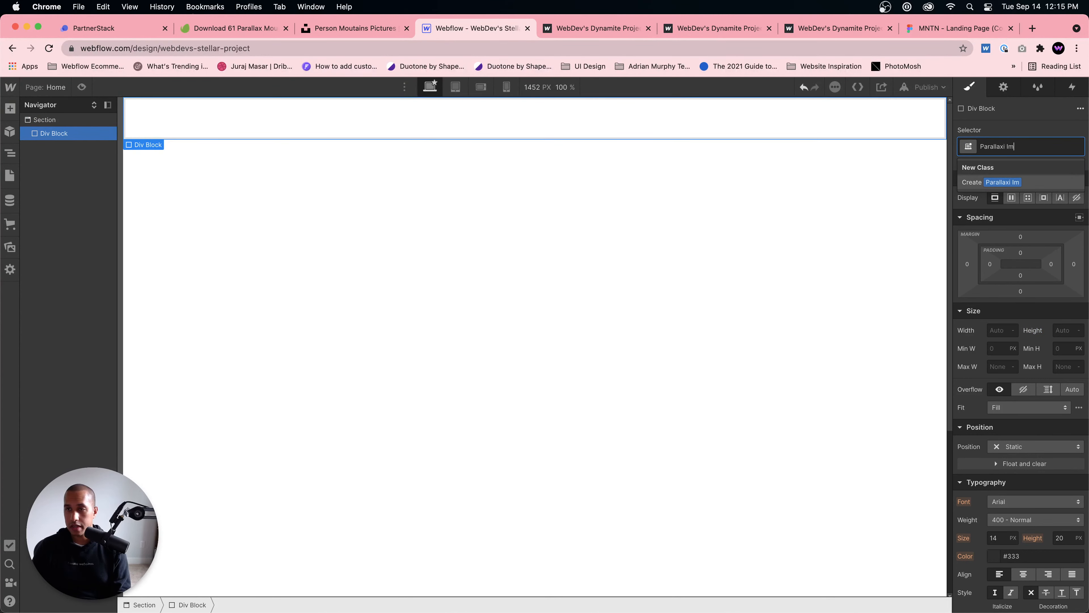
pyautogui.press('BackSpace')
pyautogui.press('BackSpace')
pyautogui.write('mage 1')
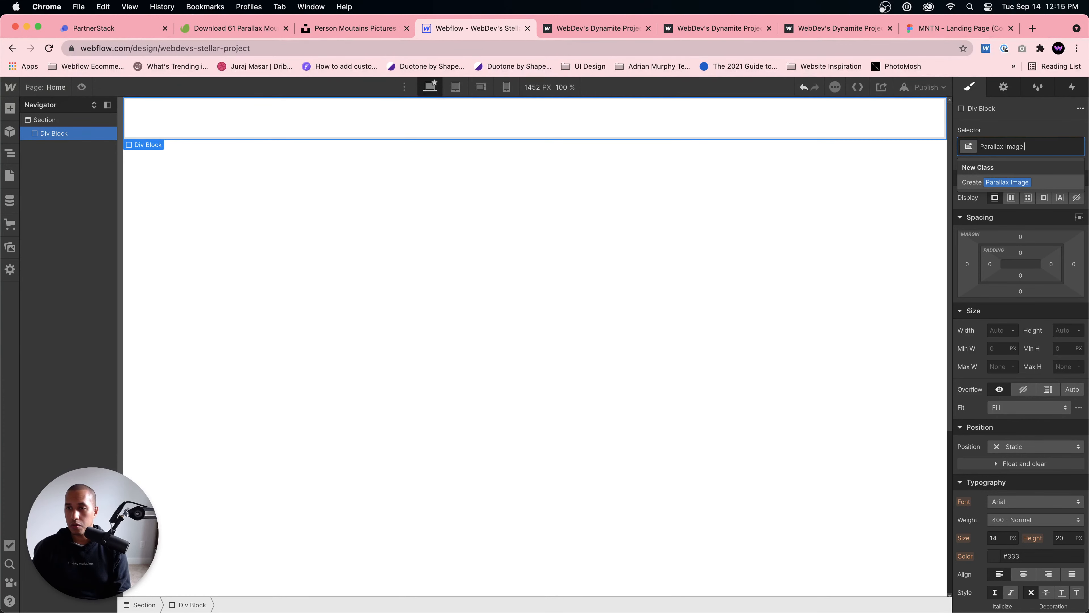
pyautogui.press('Return')
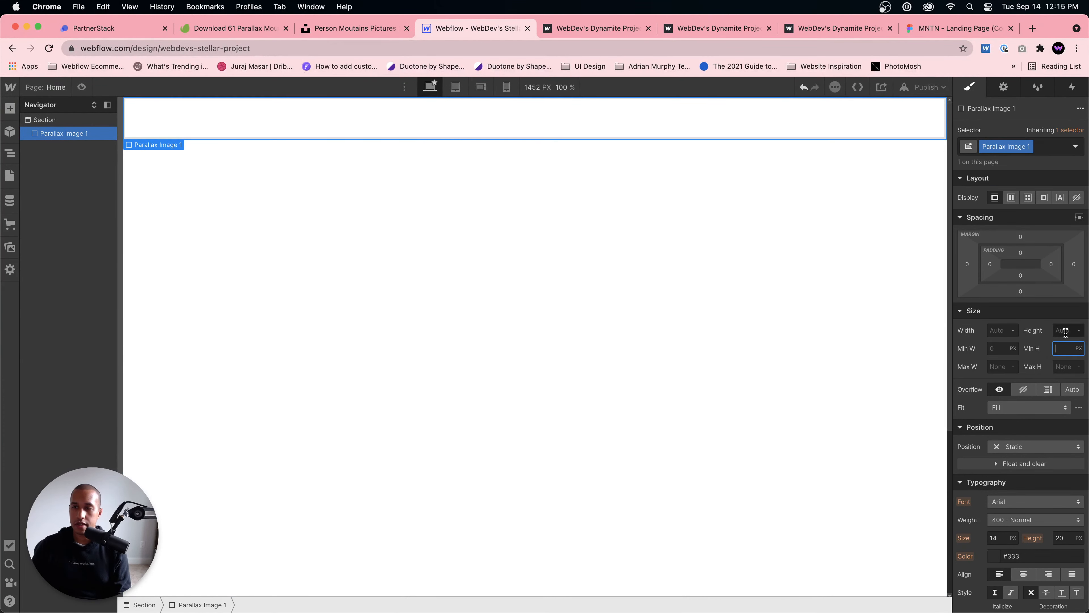
# Step: Set the height of the Parallax Image 1 div to 100 VH
pyautogui.click(1062, 330)
pyautogui.write('100vh')
pyautogui.press('Return')
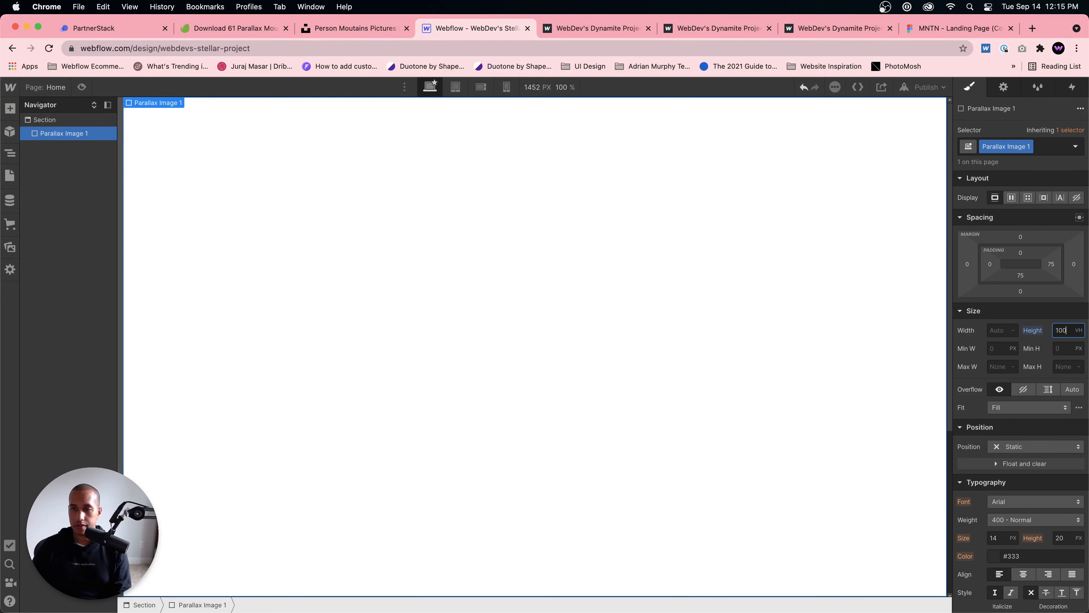
# Step: Open the project's asset library
pyautogui.click(10, 247)
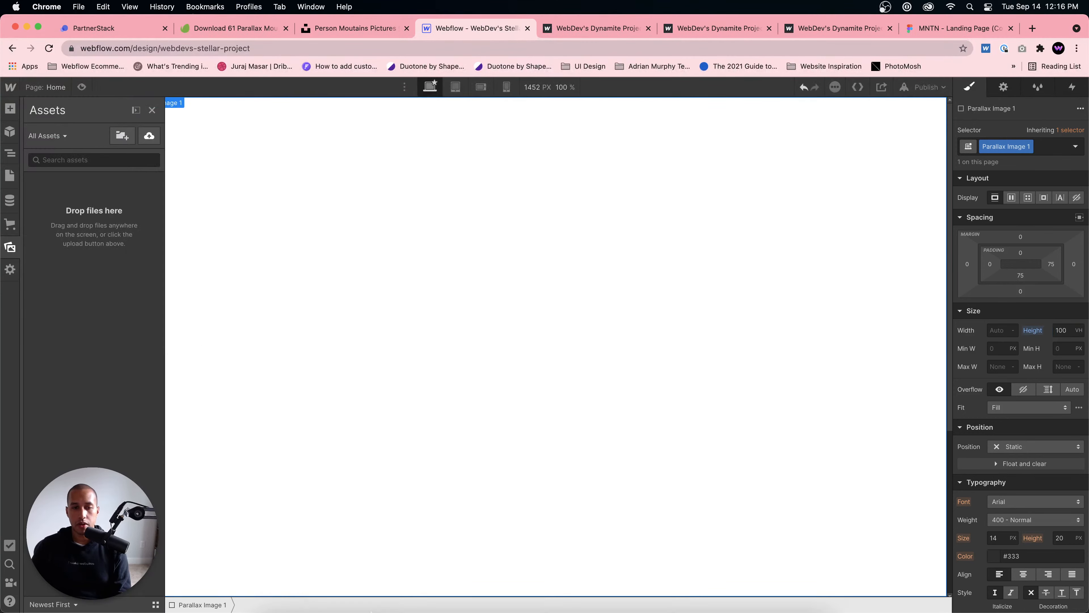
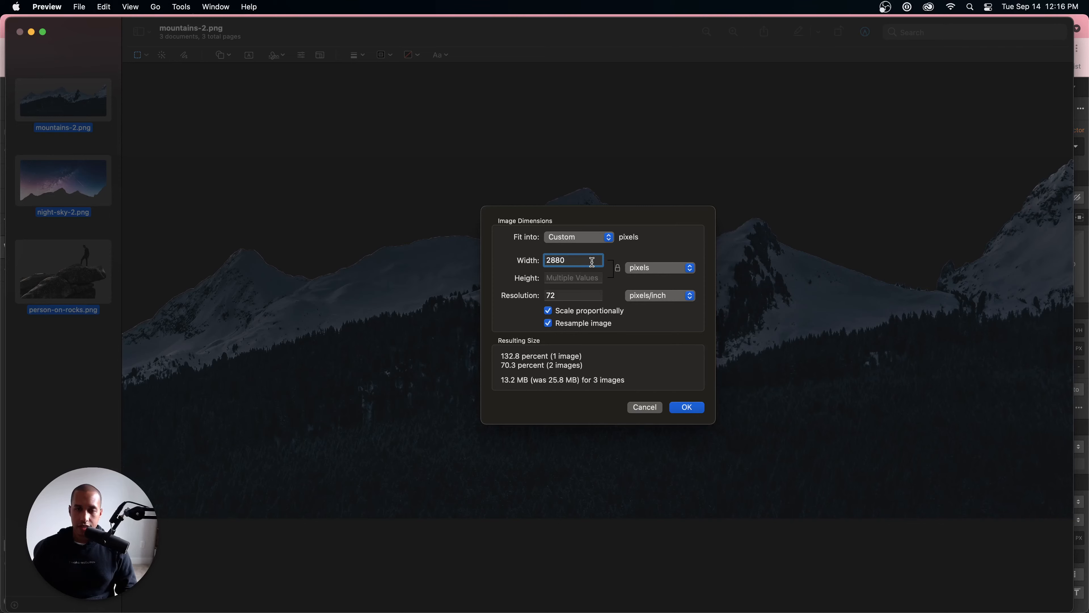
# Step: Resize the three selected PNGs to 2880 pixels wide, save them and close them
pyautogui.click(686, 406)
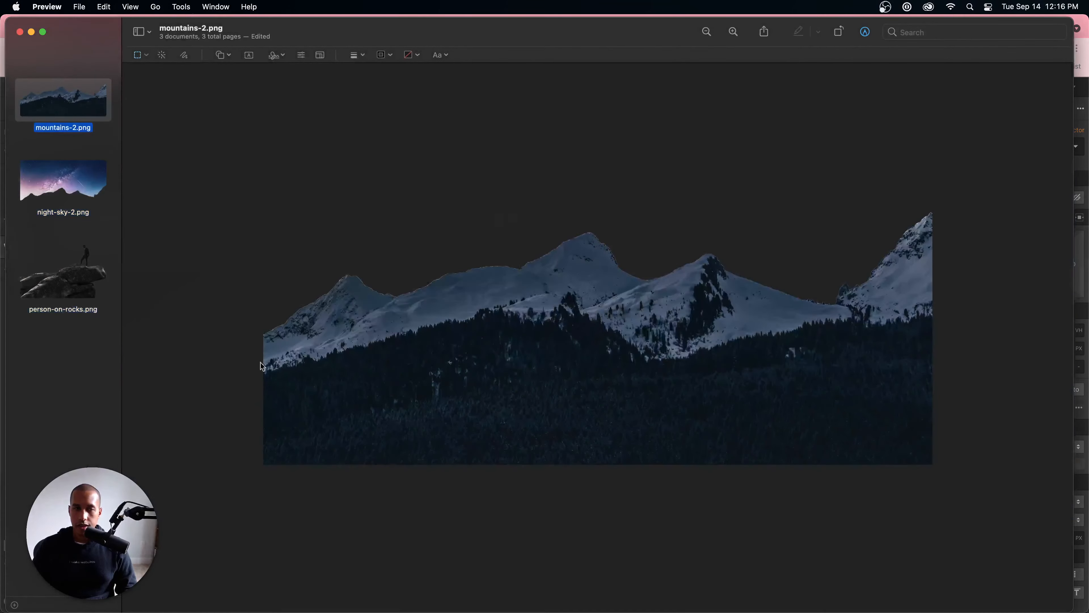
pyautogui.press('super+s')
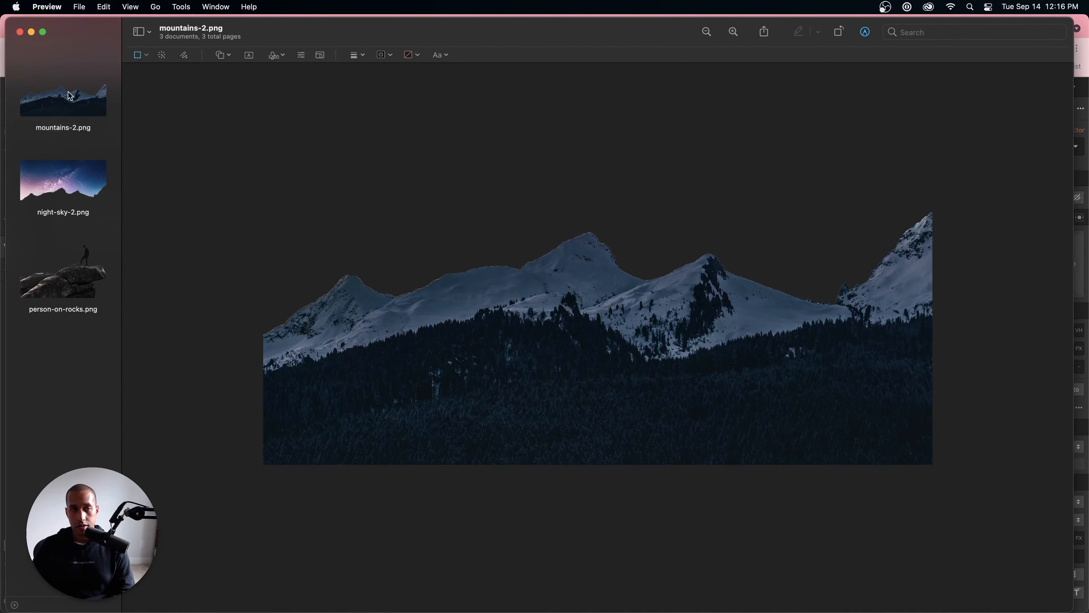
pyautogui.press('super+w')
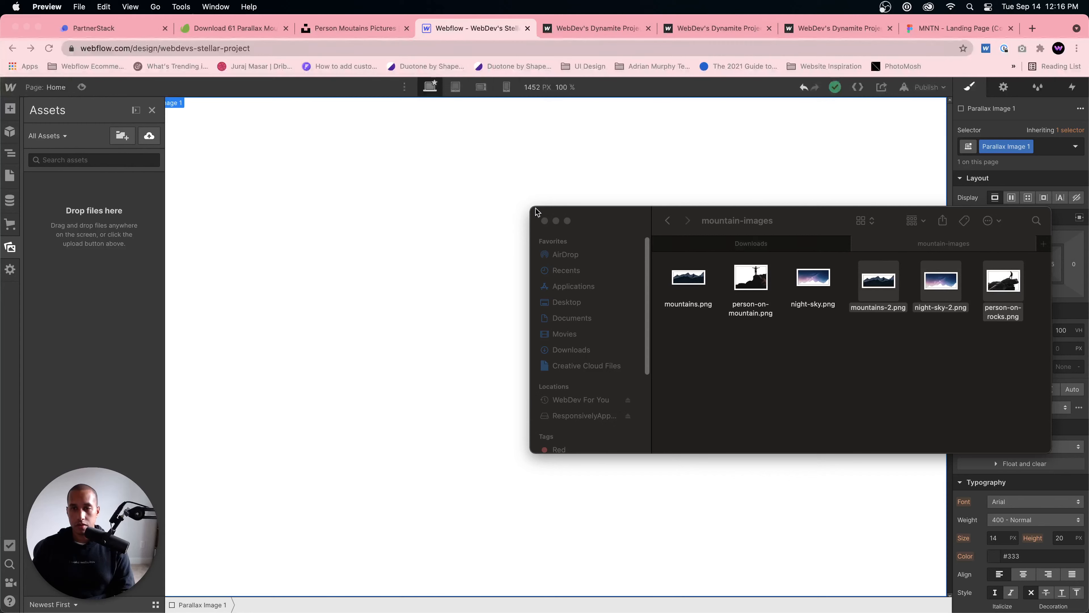
# Step: Check the file sizes and dimensions of mountains-2.png, night-sky-2.png and person-on-rocks.png in the mountain-images folder, closing the info windows when done
pyautogui.click(885, 296)
pyautogui.rightClick(880, 275)
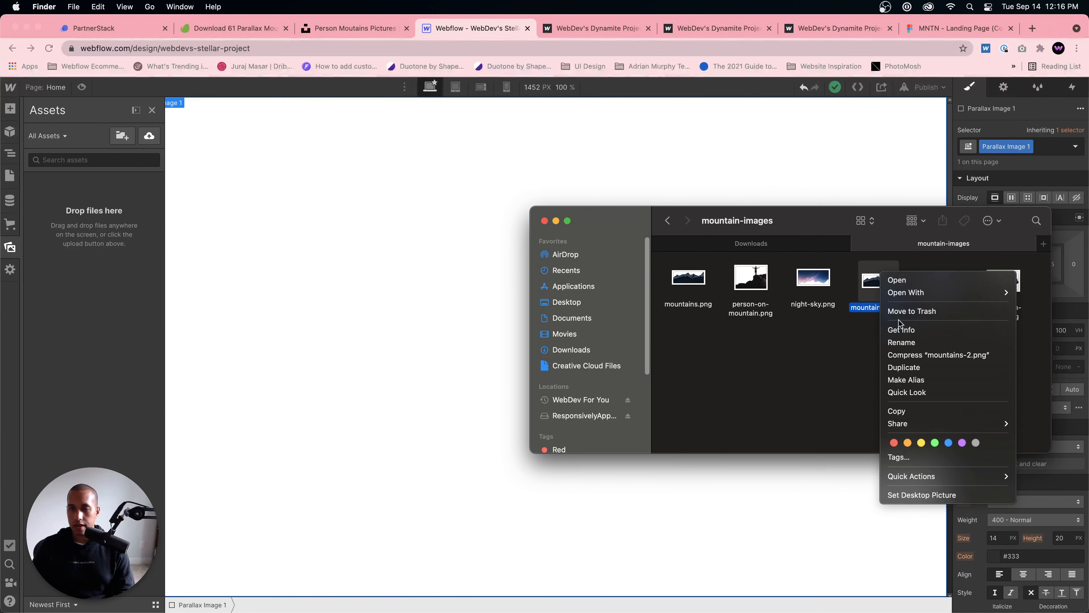
pyautogui.click(899, 331)
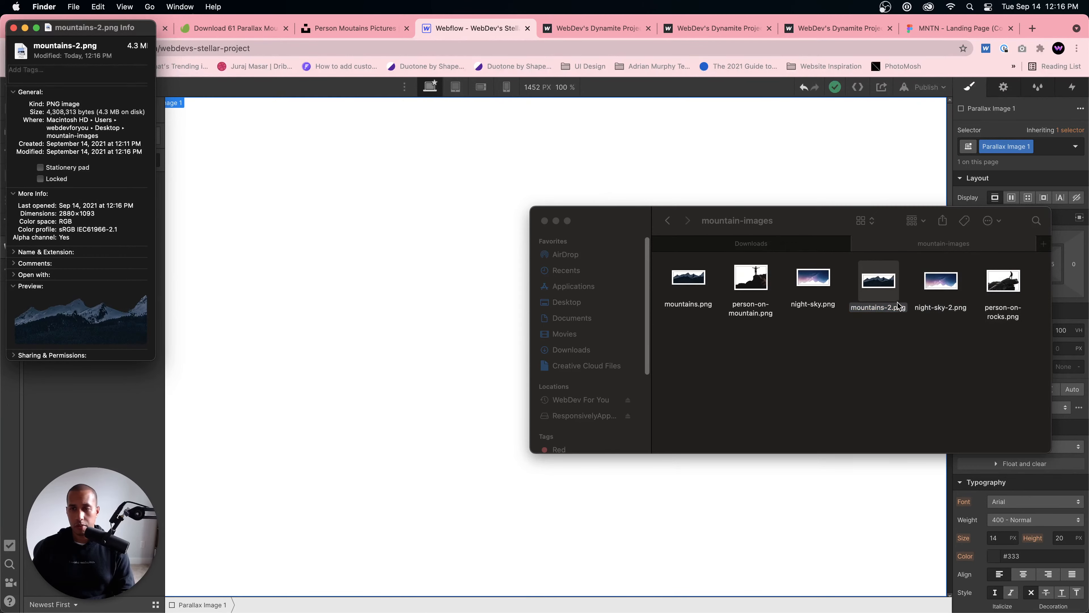
pyautogui.rightClick(947, 279)
pyautogui.click(967, 332)
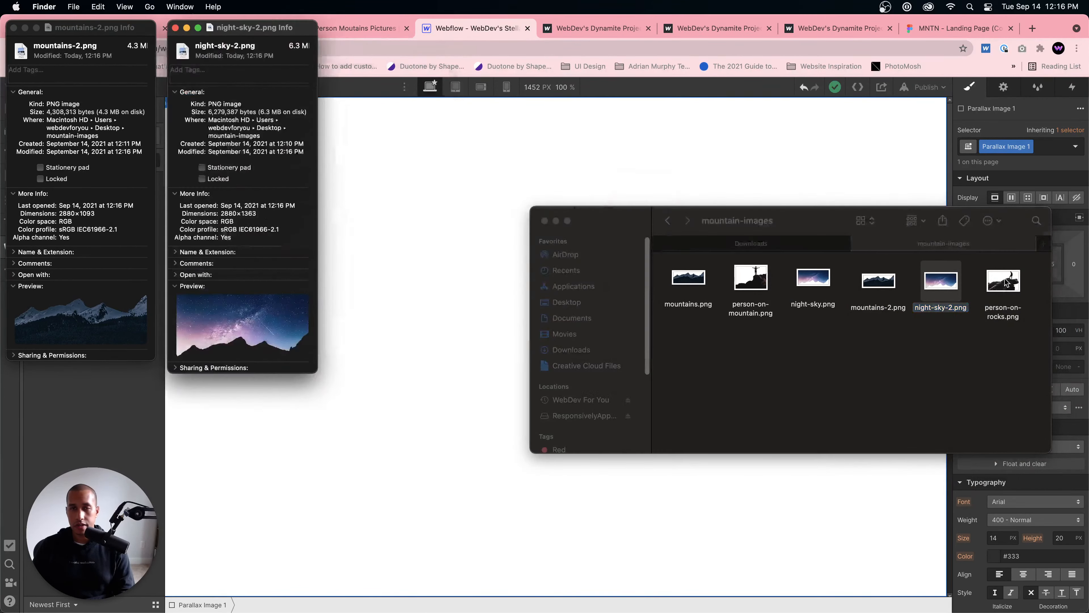
pyautogui.click(1006, 282)
pyautogui.rightClick(1008, 283)
pyautogui.click(956, 337)
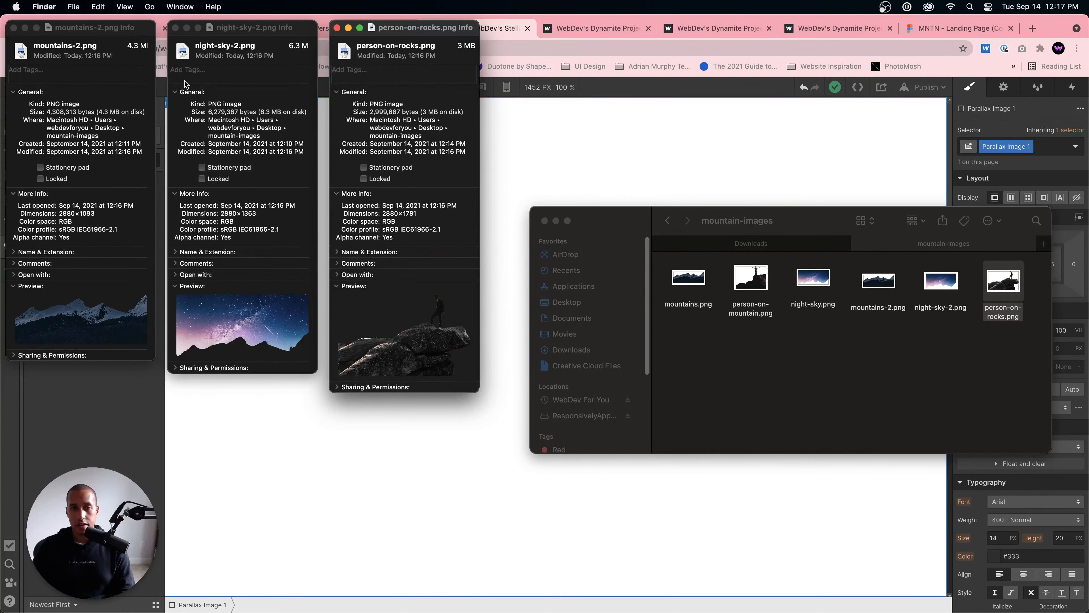
pyautogui.click(13, 28)
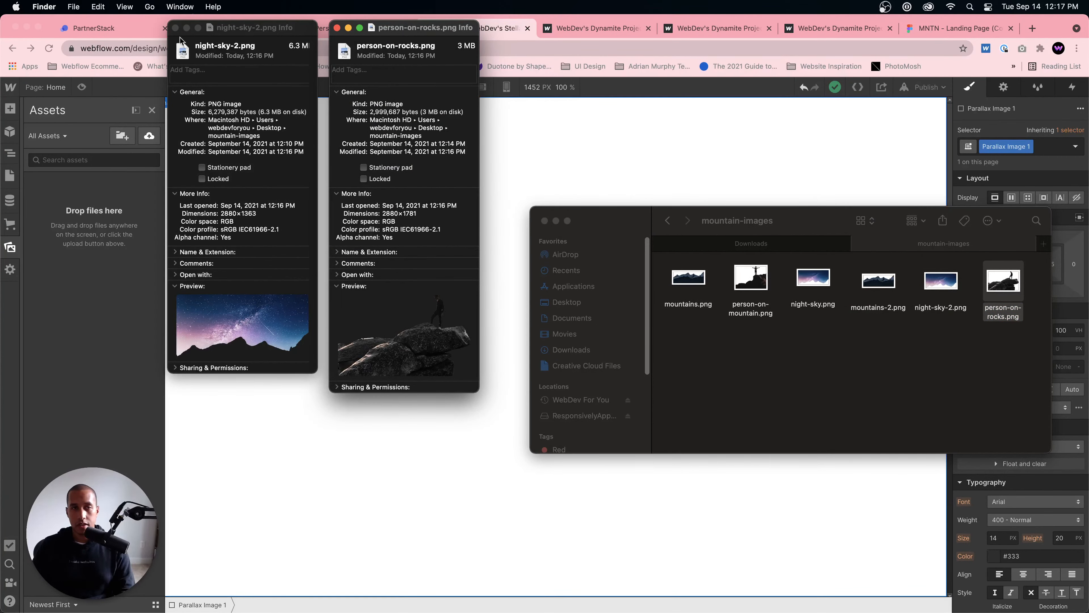
pyautogui.click(175, 28)
pyautogui.click(220, 27)
pyautogui.click(337, 28)
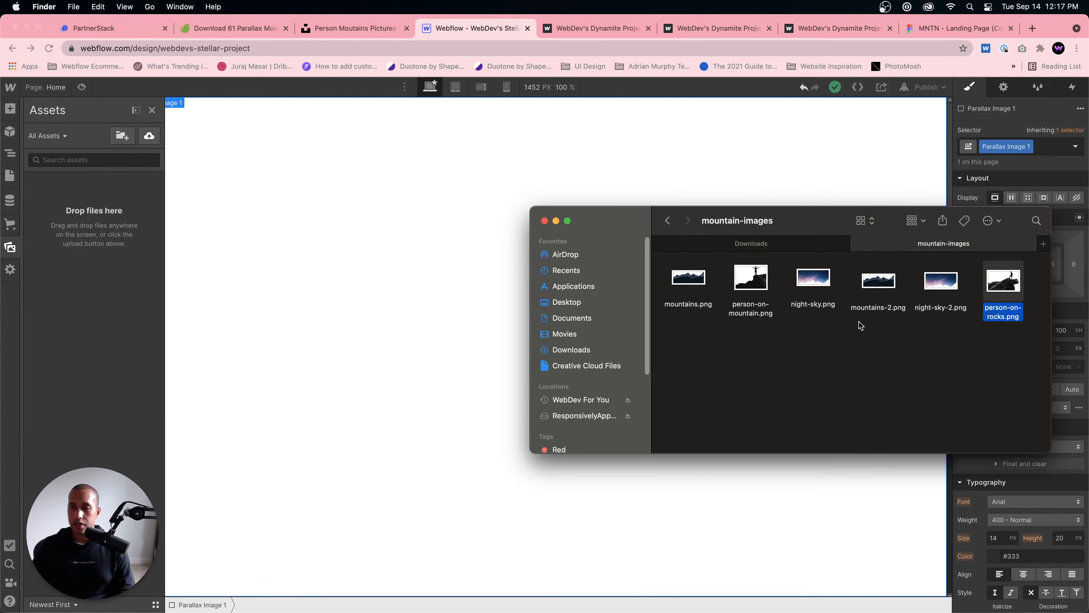
# Step: Open mountains-2.png, night-sky-2.png and person-on-rocks.png together in Preview, resize them to 1920 pixels wide, and save and close them
pyautogui.moveTo(866, 333); pyautogui.dragTo(1019, 268)
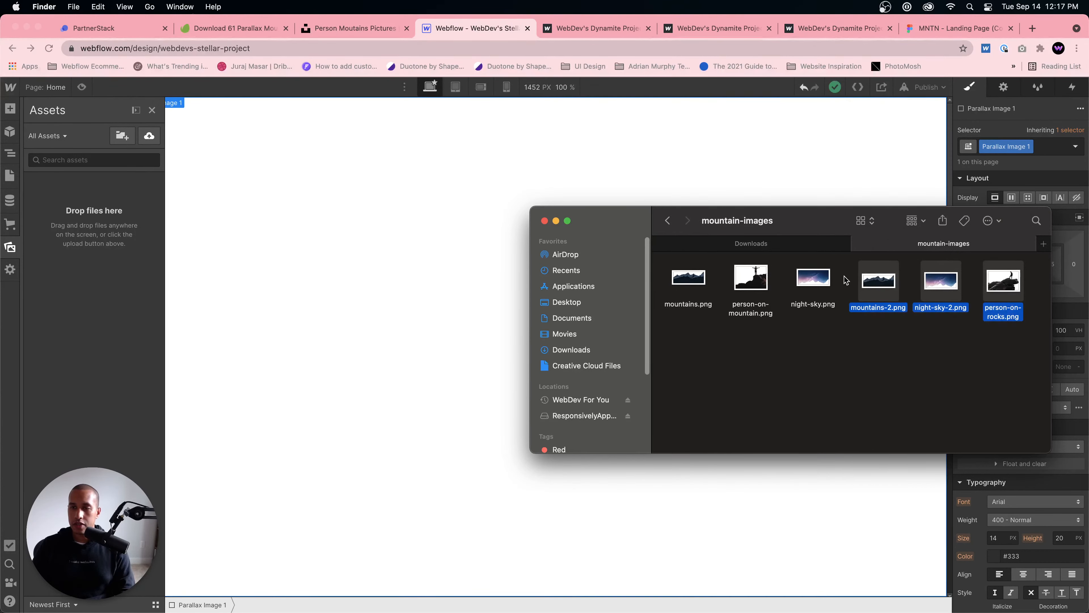
pyautogui.rightClick(882, 283)
pyautogui.moveTo(904, 311)
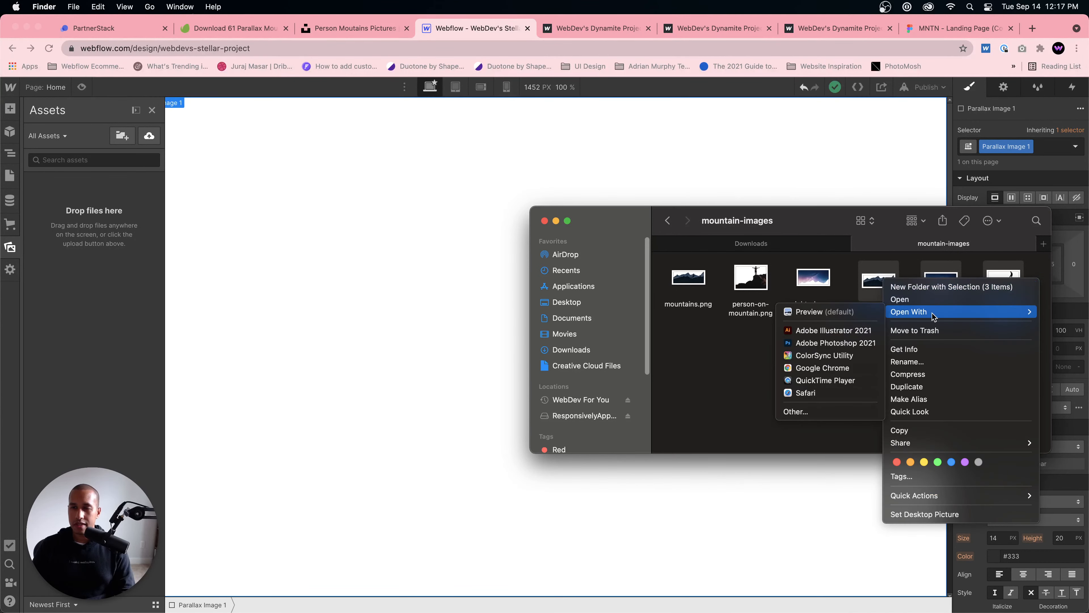
pyautogui.click(846, 313)
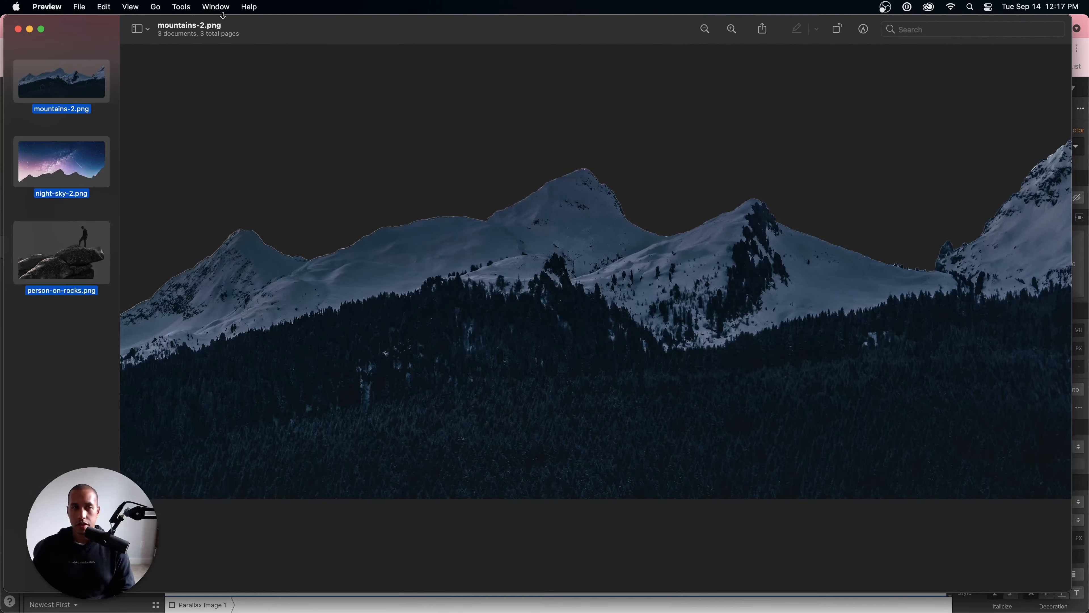
pyautogui.click(184, 7)
pyautogui.click(210, 67)
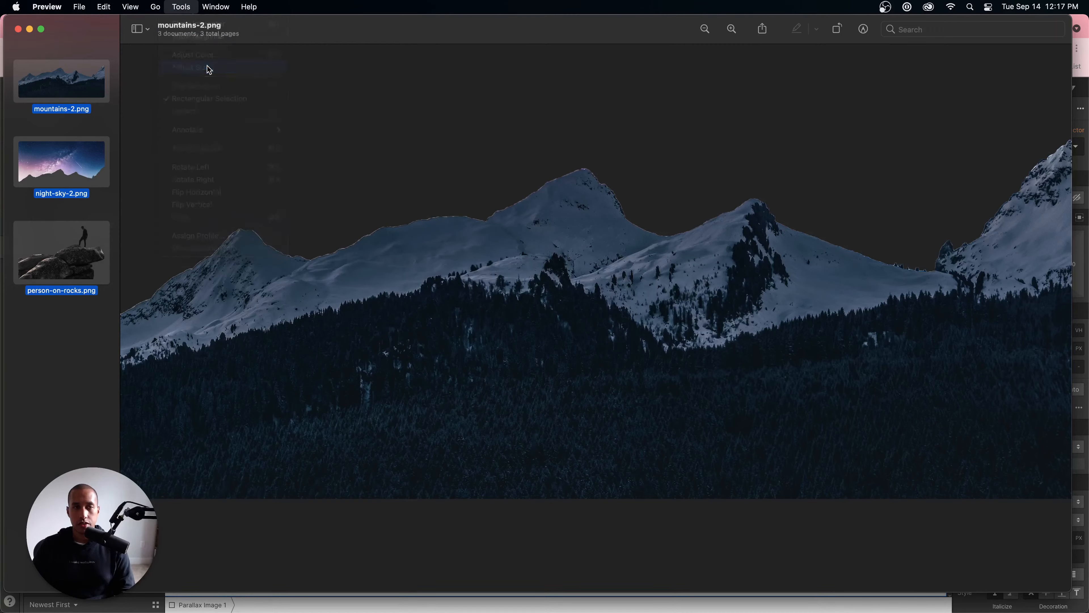
pyautogui.write('1920')
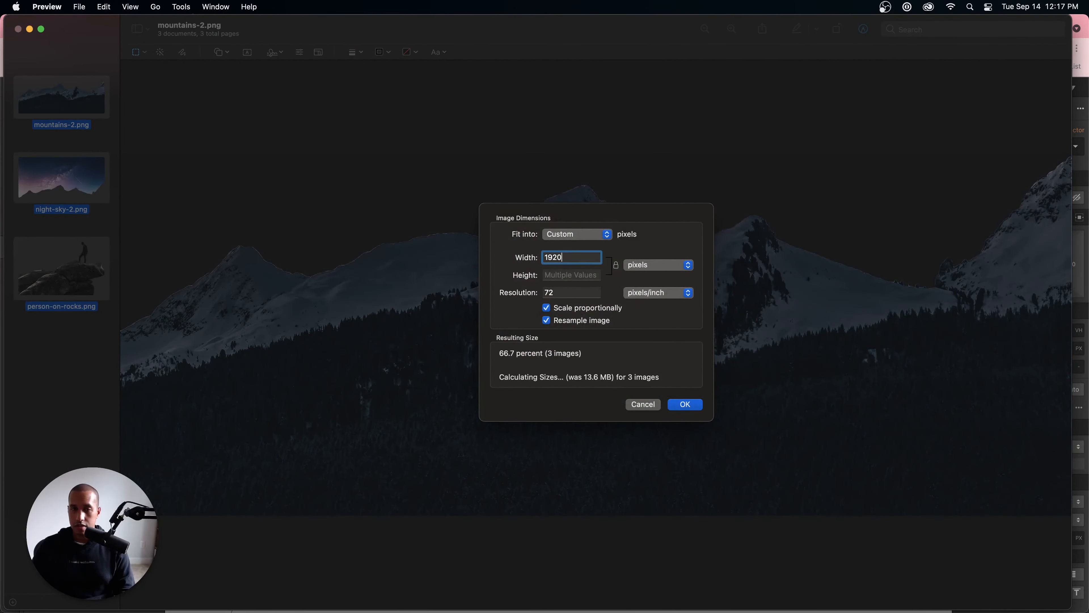
pyautogui.click(685, 404)
pyautogui.press('super+s')
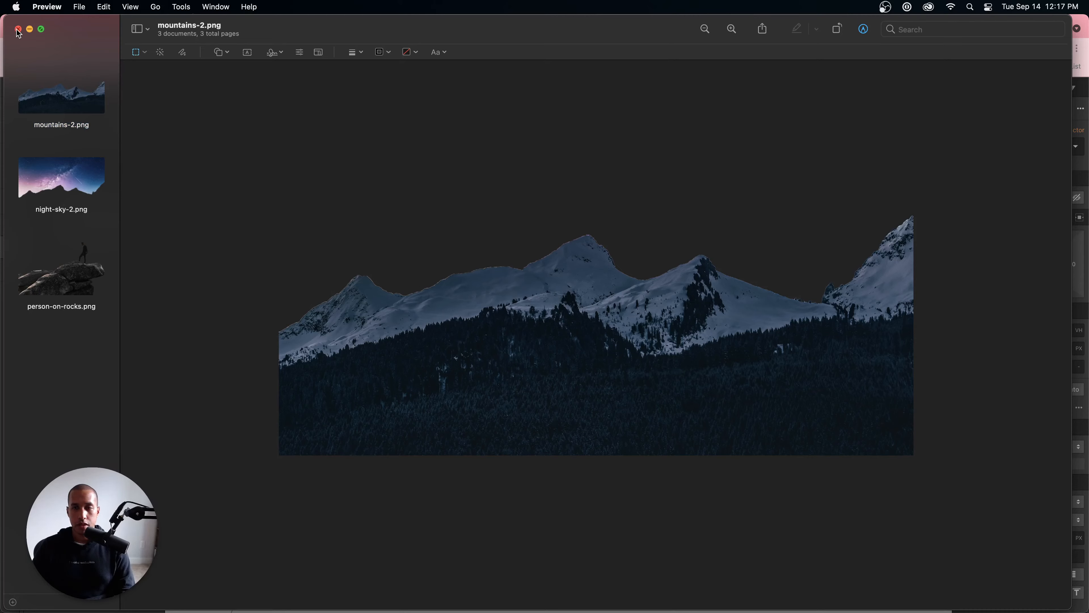
pyautogui.press('super+w')
# Step: Review the file information of the three resized PNGs, ending with person-on-rocks.png
pyautogui.click(879, 283)
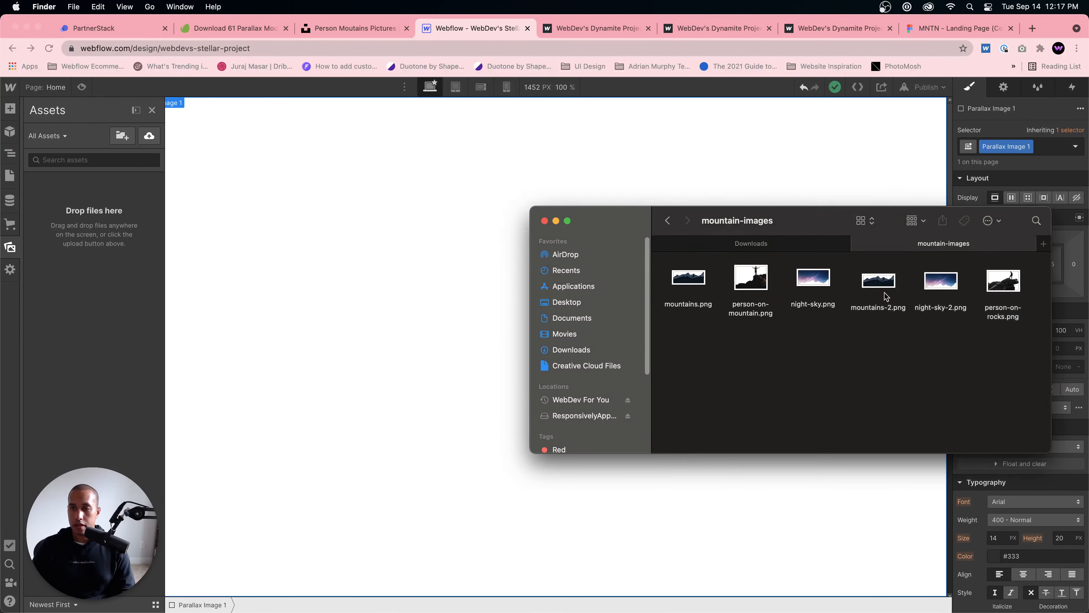
pyautogui.rightClick(877, 276)
pyautogui.click(899, 329)
pyautogui.click(941, 281)
pyautogui.press('super+i')
pyautogui.click(13, 28)
pyautogui.click(1003, 281)
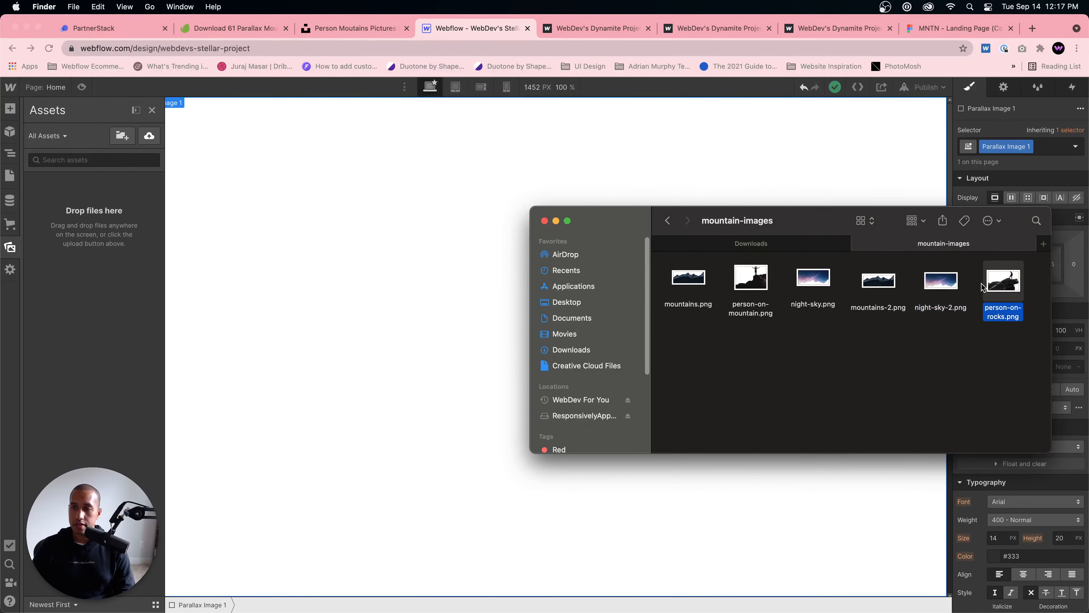
pyautogui.rightClick(992, 284)
pyautogui.click(950, 339)
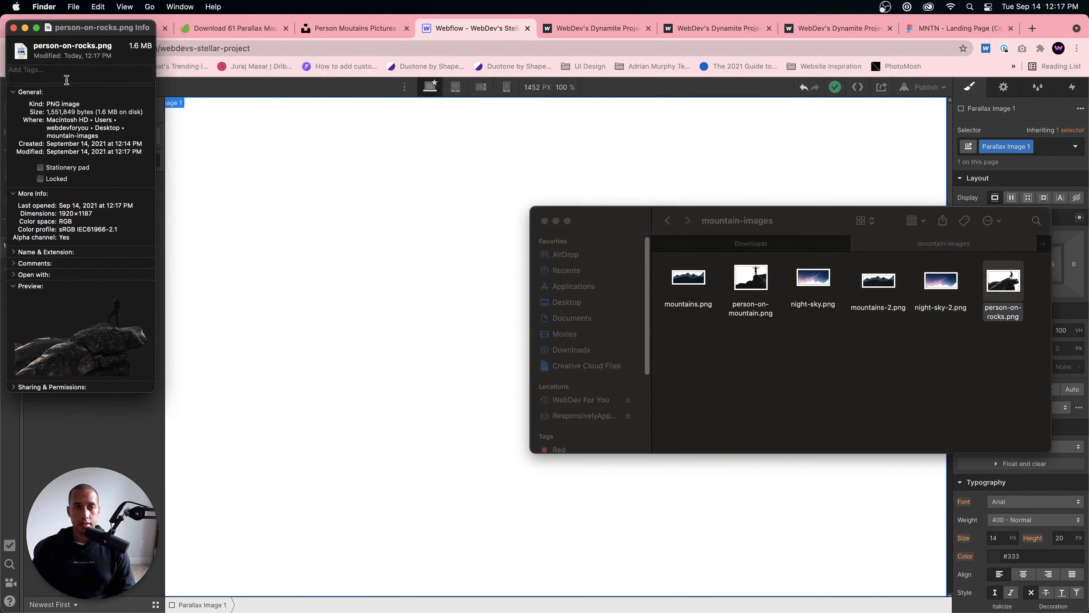
pyautogui.click(12, 28)
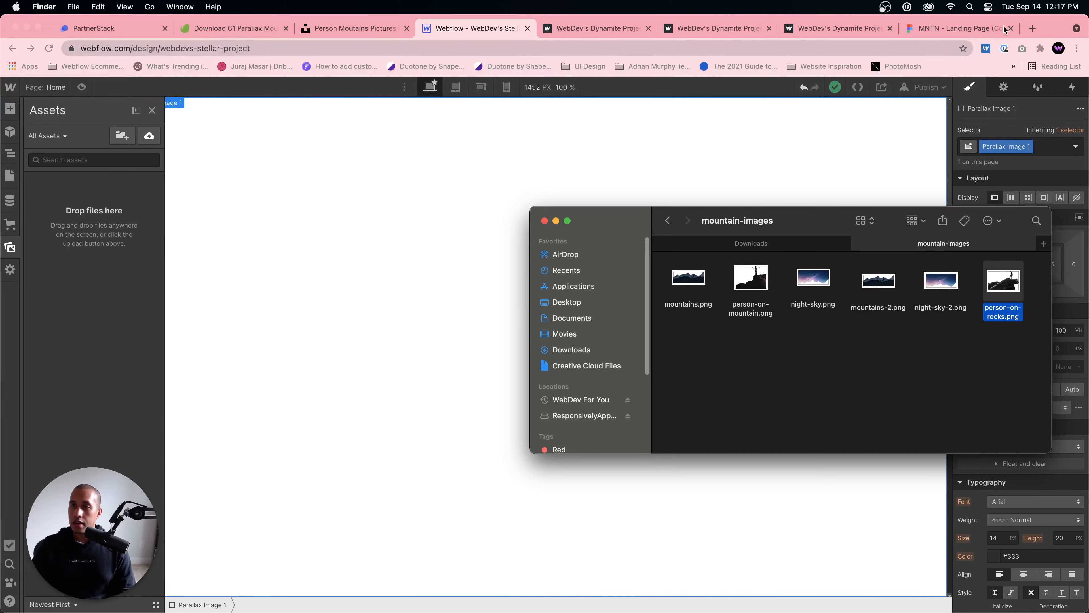
# Step: Open compresspng.com in a new browser tab and upload mountains-2.png, night-sky-2.png and person-on-rocks.png for compression
pyautogui.click(1032, 28)
pyautogui.click(869, 47)
pyautogui.write('compres')
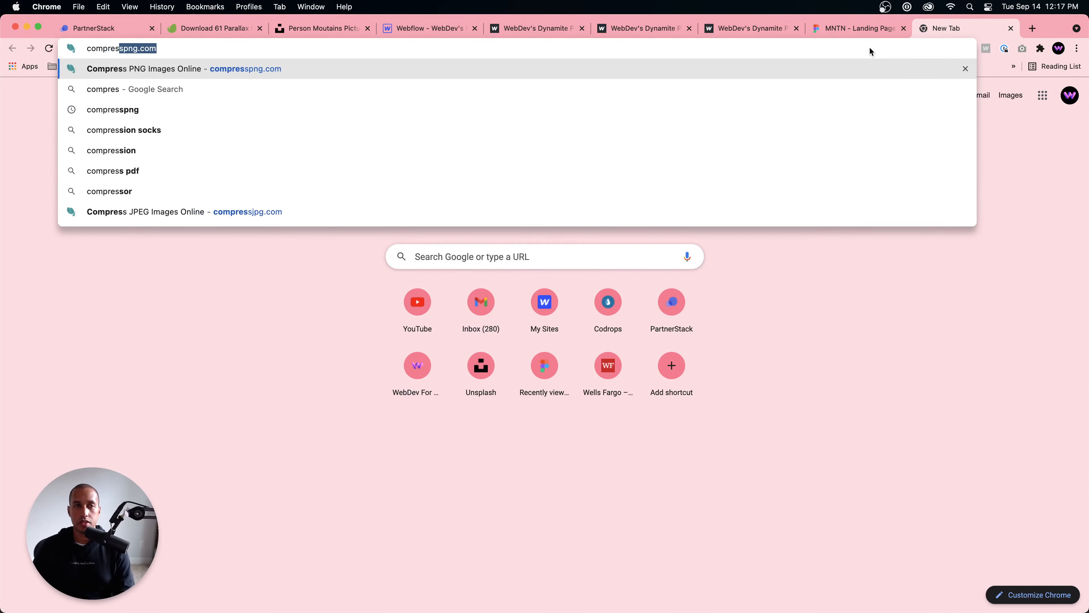
pyautogui.press('Return')
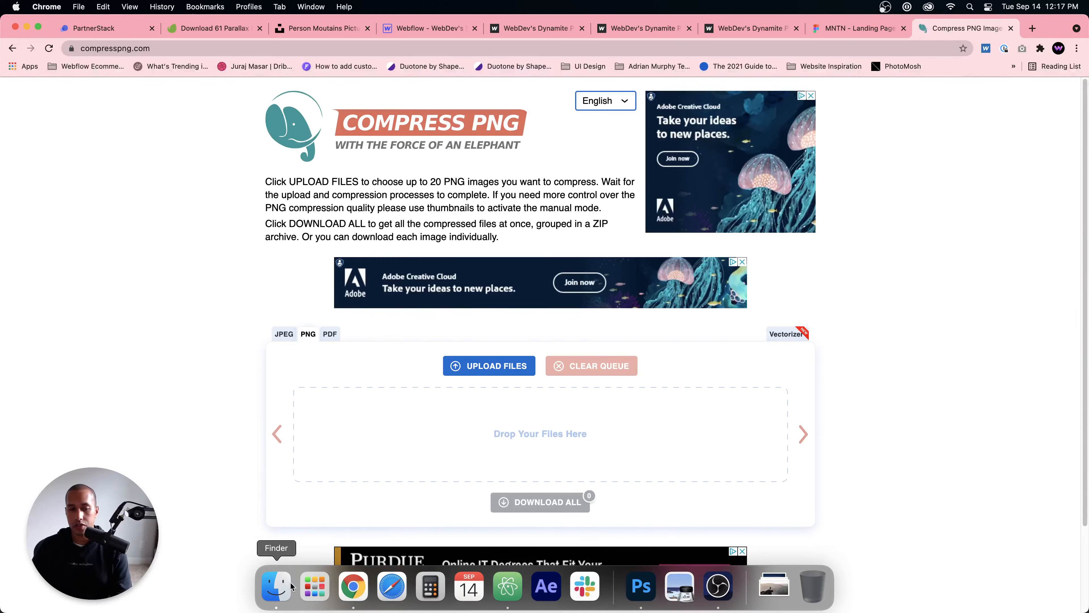
pyautogui.click(274, 586)
pyautogui.moveTo(1009, 344); pyautogui.dragTo(366, 421)
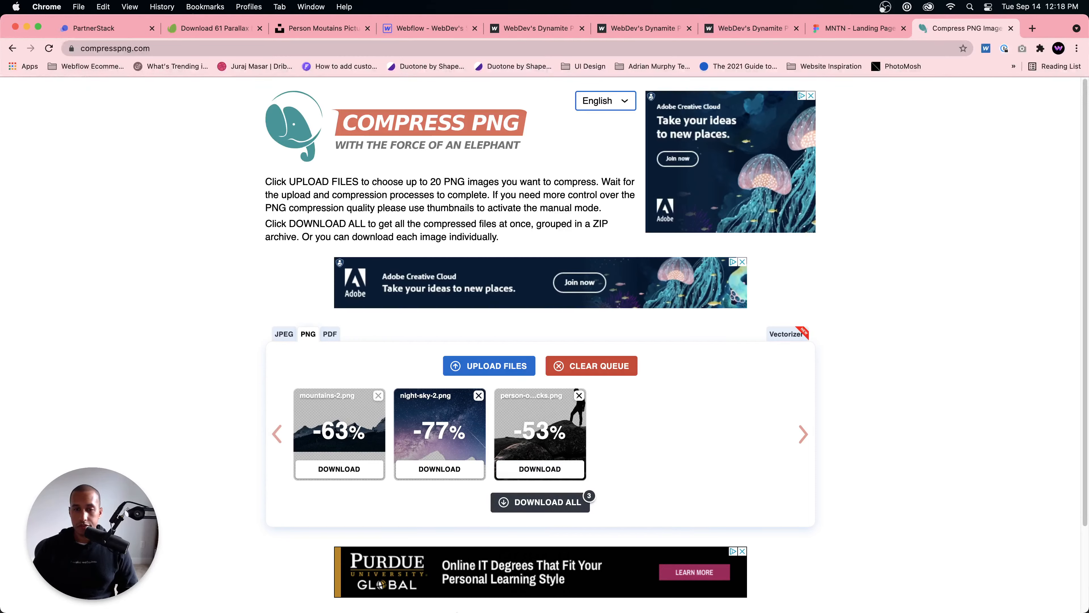
# Step: Download all compressed images as one archive, extract compresspng (4).zip in Downloads and open the extracted folder
pyautogui.click(542, 505)
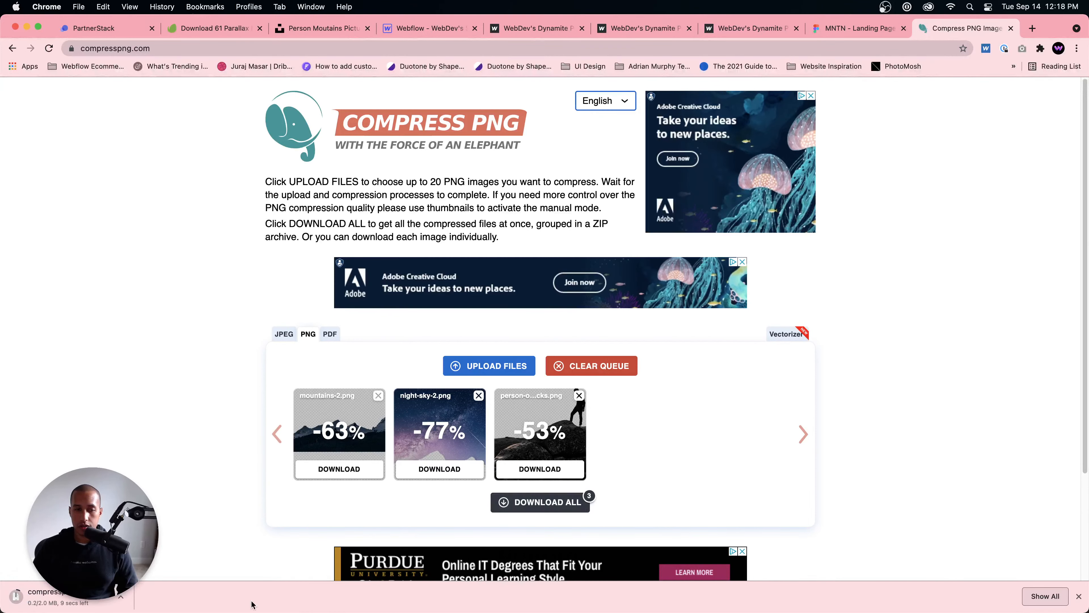
pyautogui.click(121, 597)
pyautogui.click(180, 579)
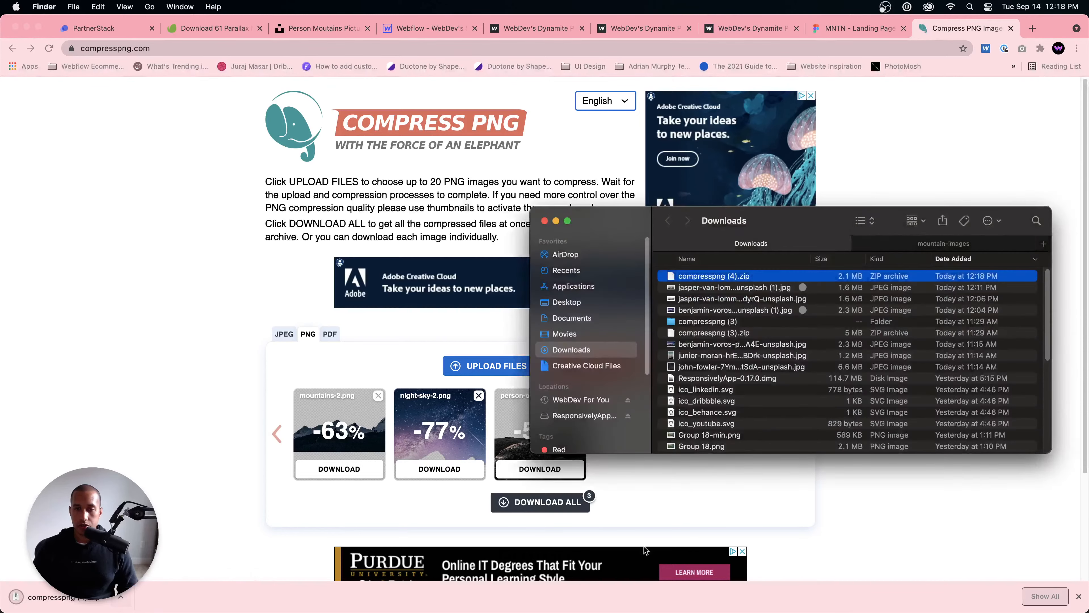
pyautogui.doubleClick(705, 277)
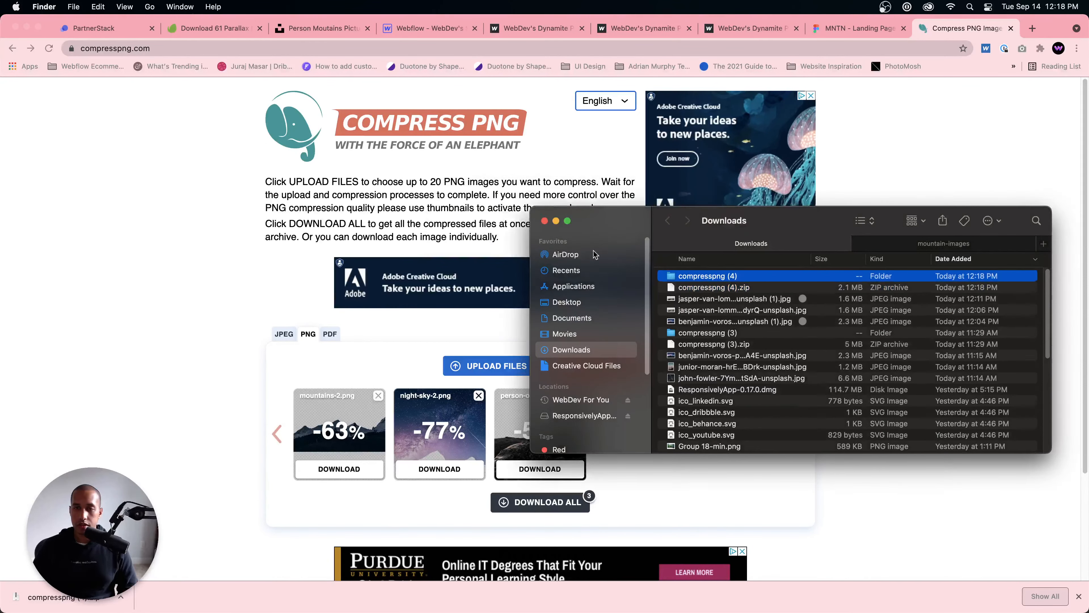
pyautogui.doubleClick(717, 276)
pyautogui.click(720, 299)
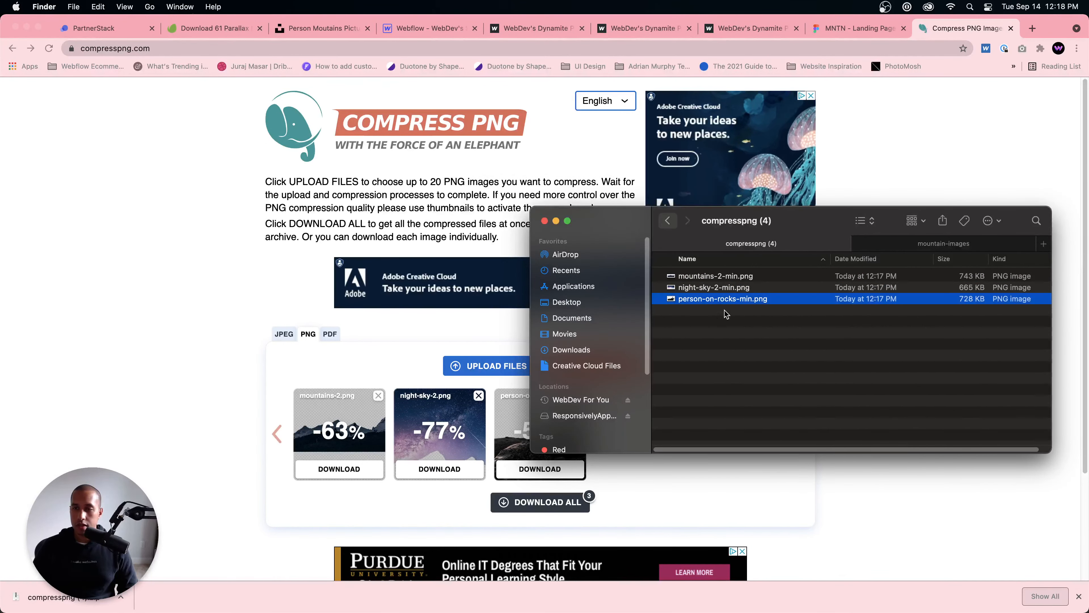
# Step: Return to Downloads, show it as a list, extract compresspng (4).zip again and open the compresspng (4) 2 folder
pyautogui.click(667, 220)
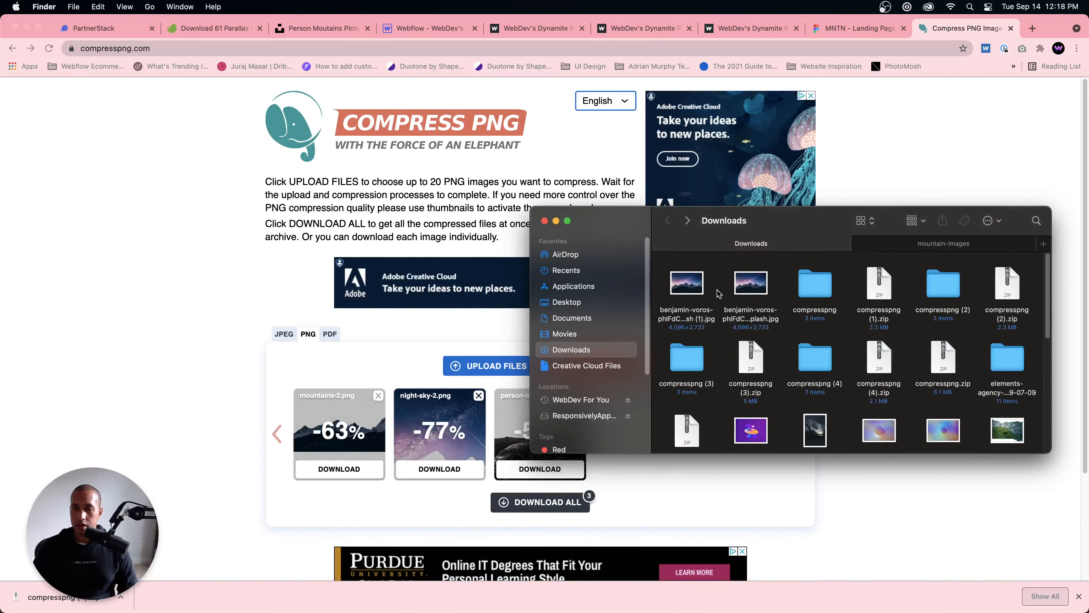
pyautogui.click(865, 220)
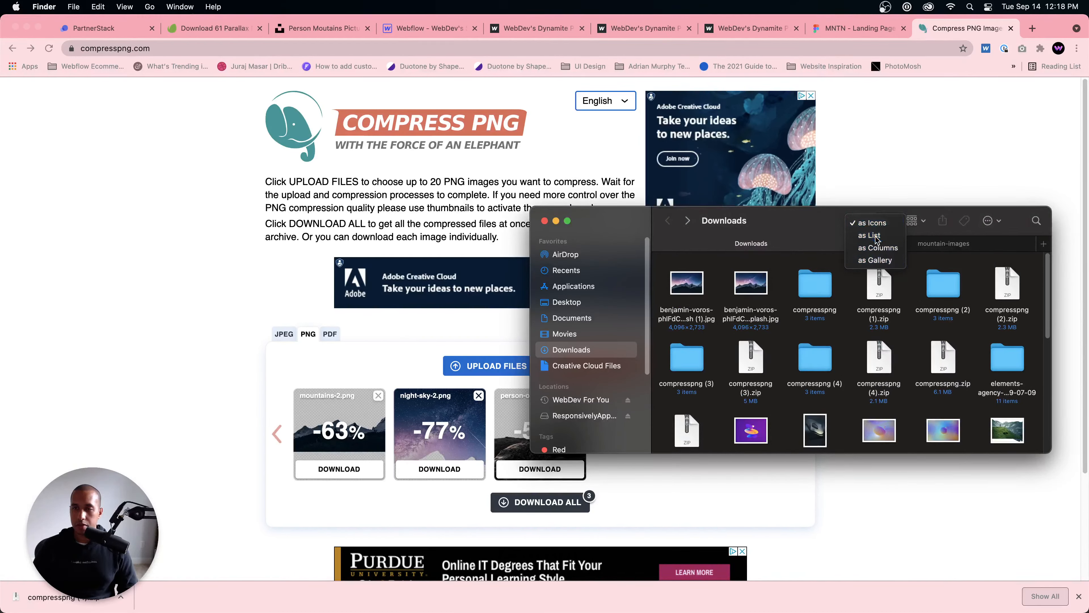
pyautogui.click(875, 235)
pyautogui.doubleClick(719, 288)
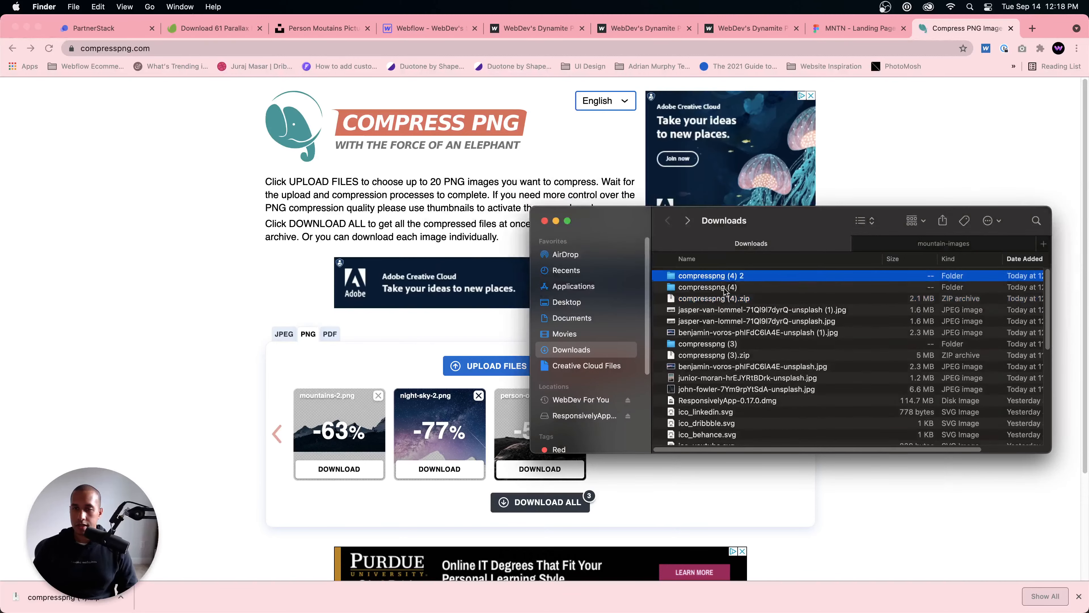
pyautogui.doubleClick(724, 278)
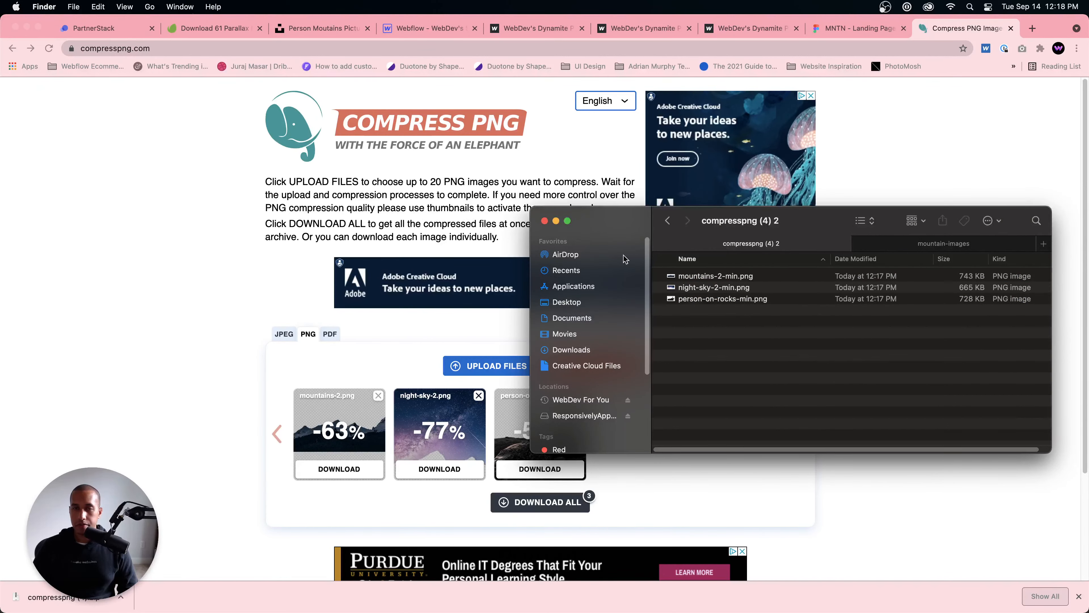
# Step: Upload mountains-2-min.png, night-sky-2-min.png and person-on-rocks-min.png to the Webflow project's asset library and close the library
pyautogui.click(424, 27)
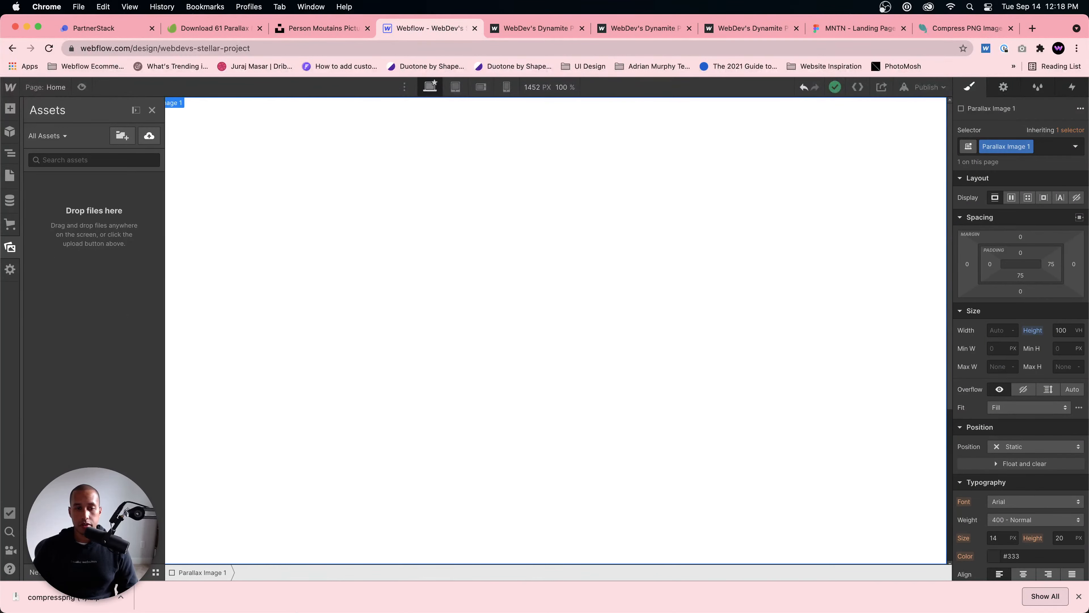
pyautogui.click(275, 584)
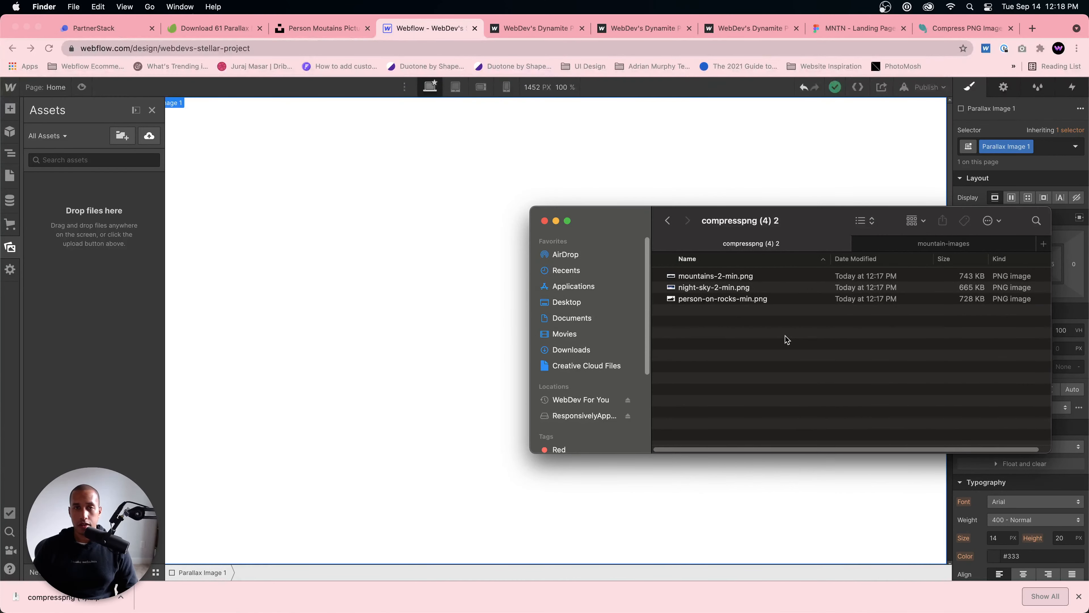
pyautogui.moveTo(782, 342); pyautogui.dragTo(715, 262)
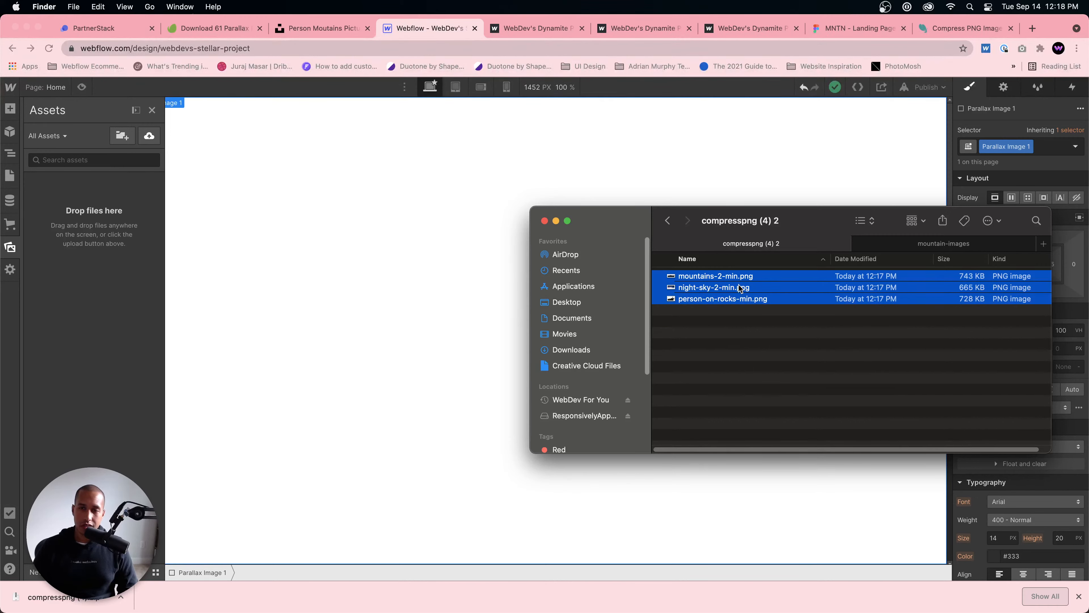
pyautogui.moveTo(751, 290); pyautogui.dragTo(105, 267)
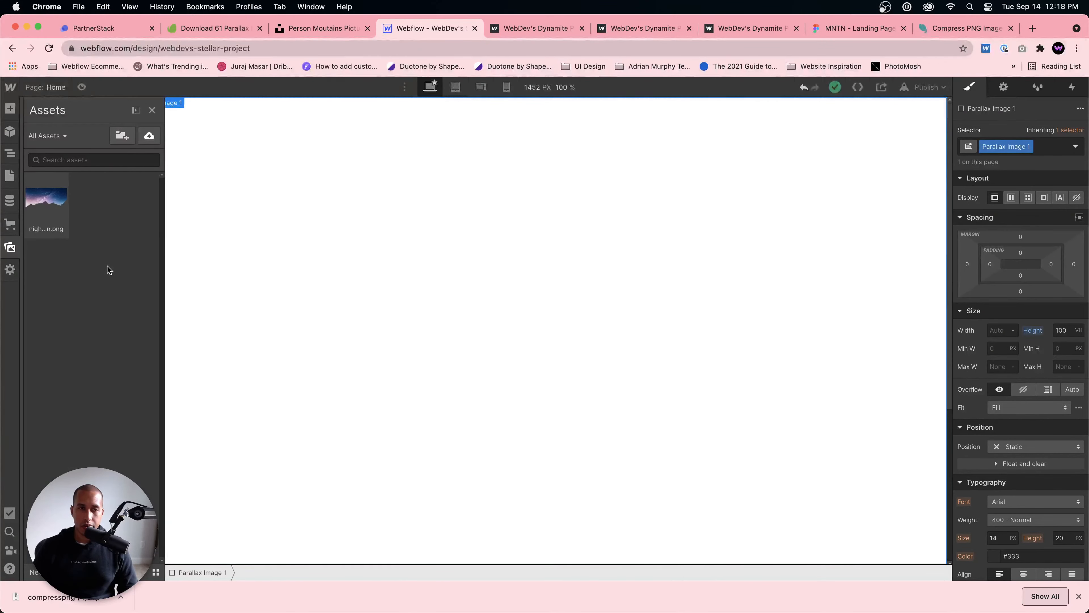
pyautogui.click(152, 110)
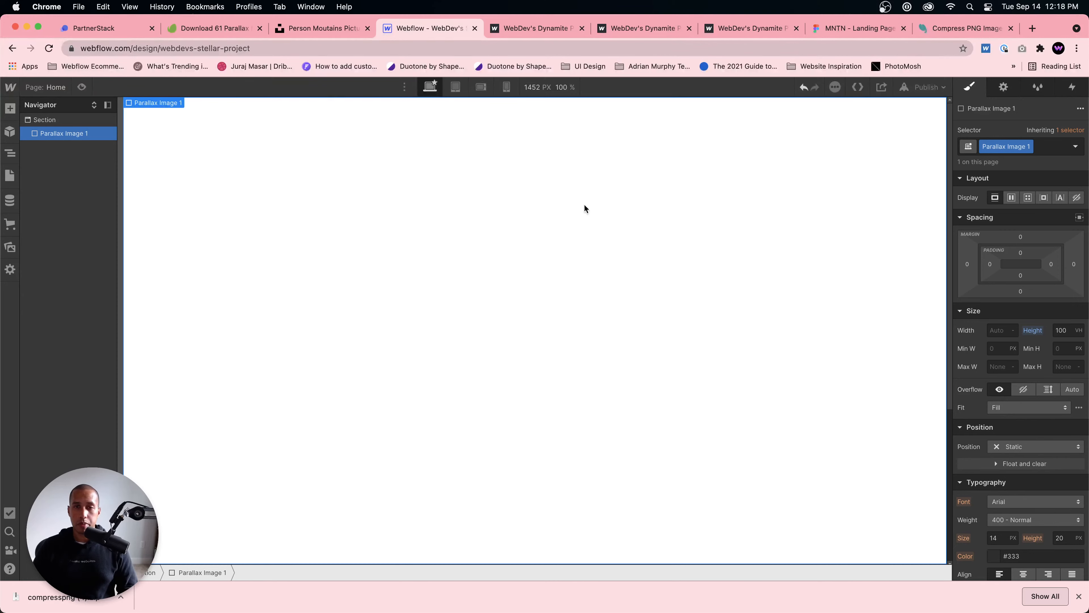
# Step: Give Parallax Image 1 the background image night-sky-2-min.png, sized to Cover and positioned at 50% left and 0% top
pyautogui.scroll(-6, 1046, 386)
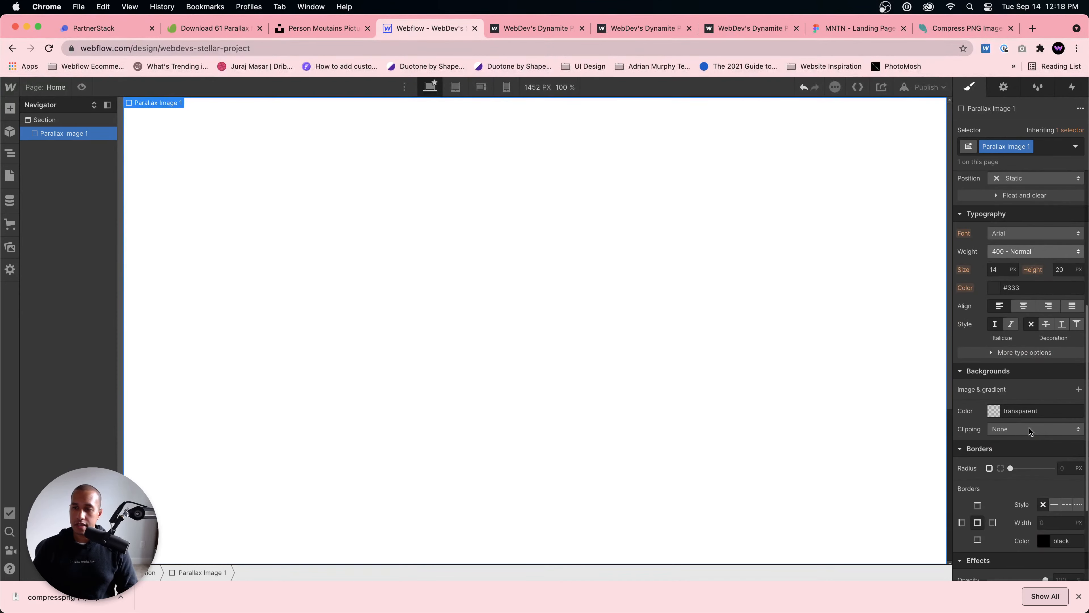
pyautogui.click(1078, 390)
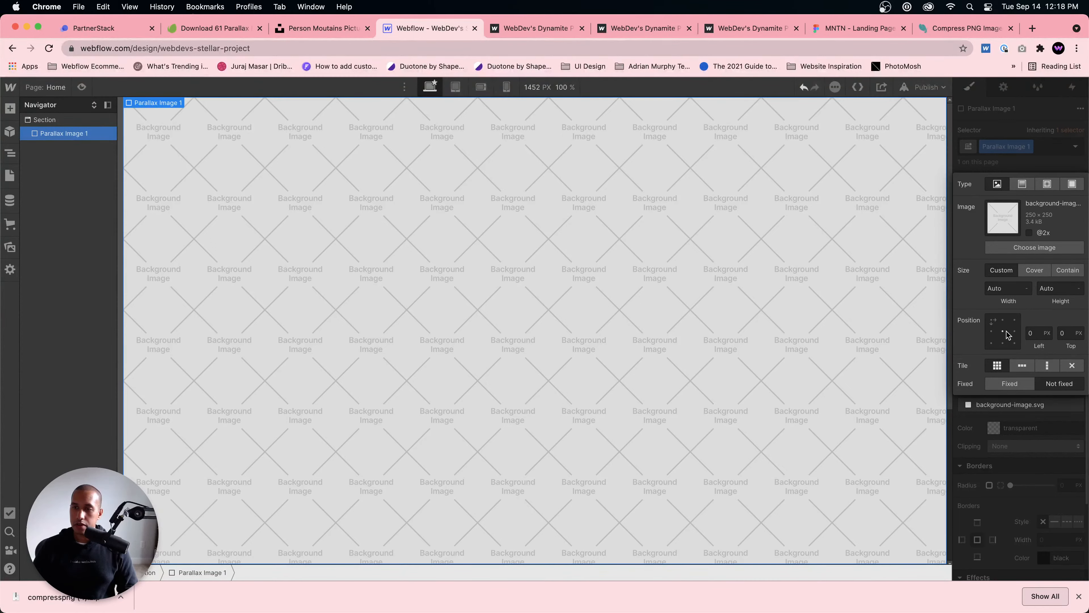
pyautogui.click(1034, 247)
pyautogui.click(138, 205)
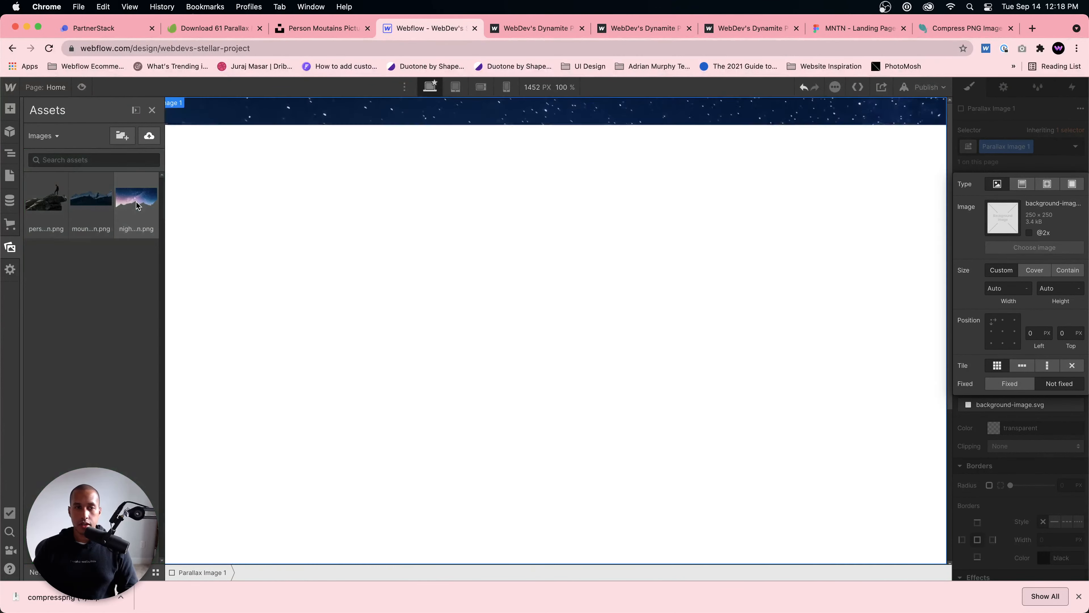
pyautogui.click(1034, 270)
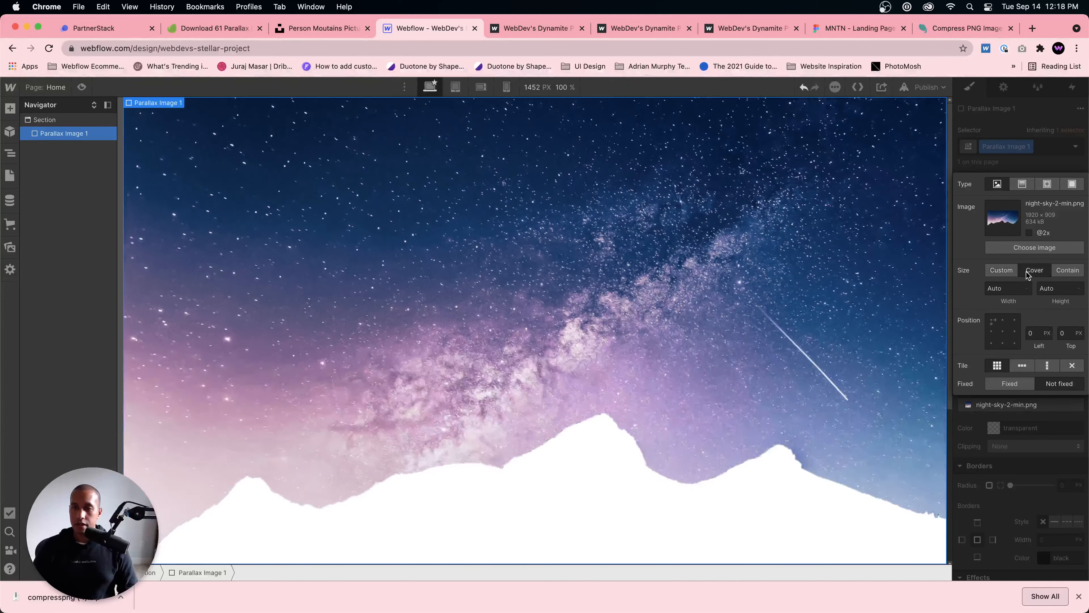
pyautogui.click(1002, 330)
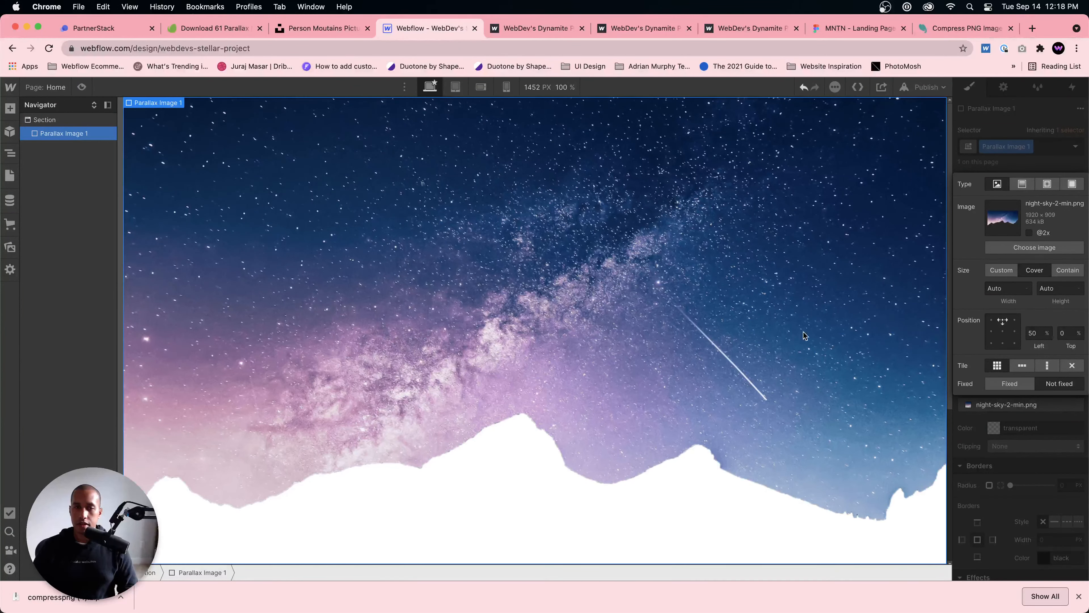
pyautogui.click(1064, 162)
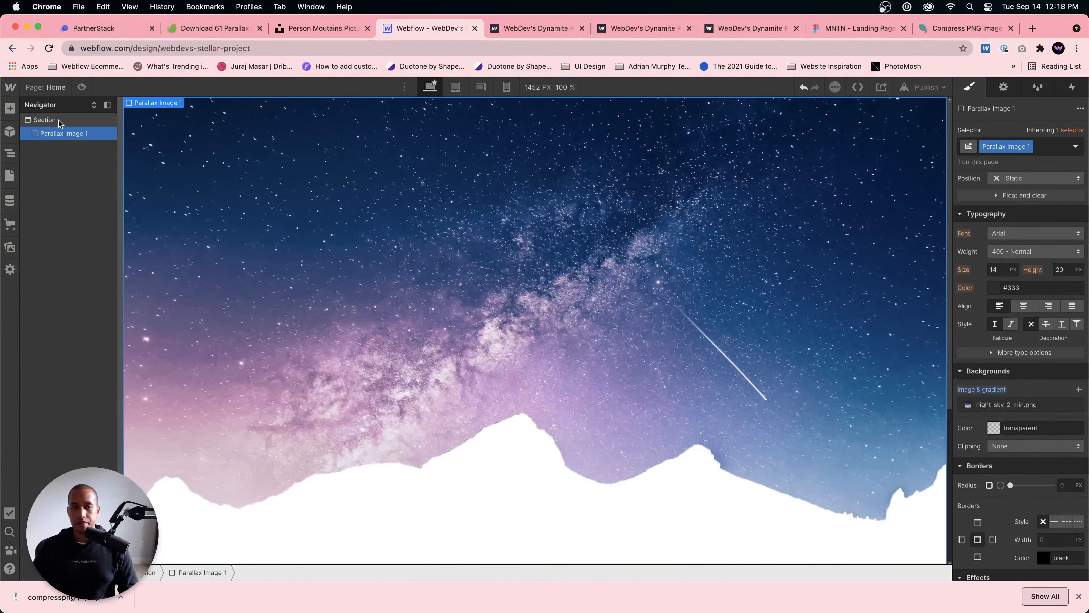
# Step: Add a div block below Parallax Image 1 and give it the new class Parallax Image 2
pyautogui.click(69, 120)
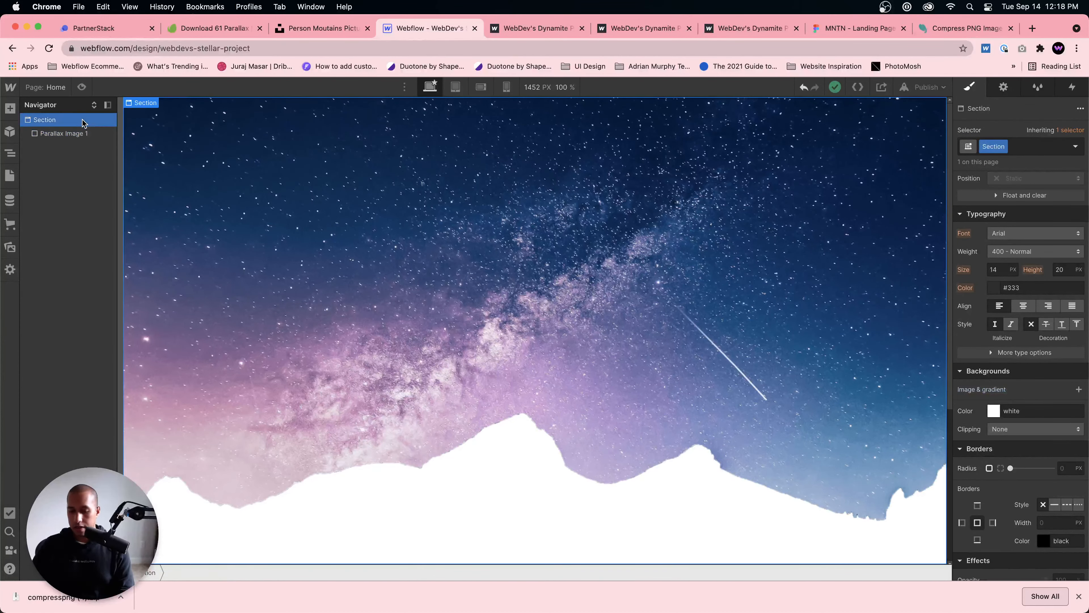
pyautogui.press('super+e')
pyautogui.write('id')
pyautogui.press('BackSpace')
pyautogui.press('BackSpace')
pyautogui.write('div')
pyautogui.press('Return')
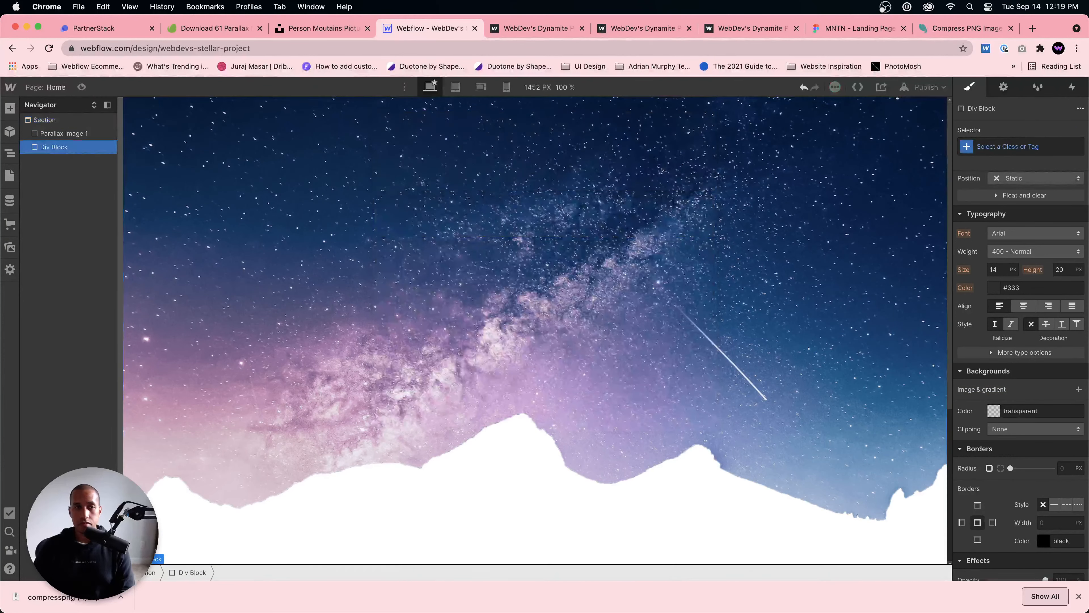
pyautogui.click(1013, 144)
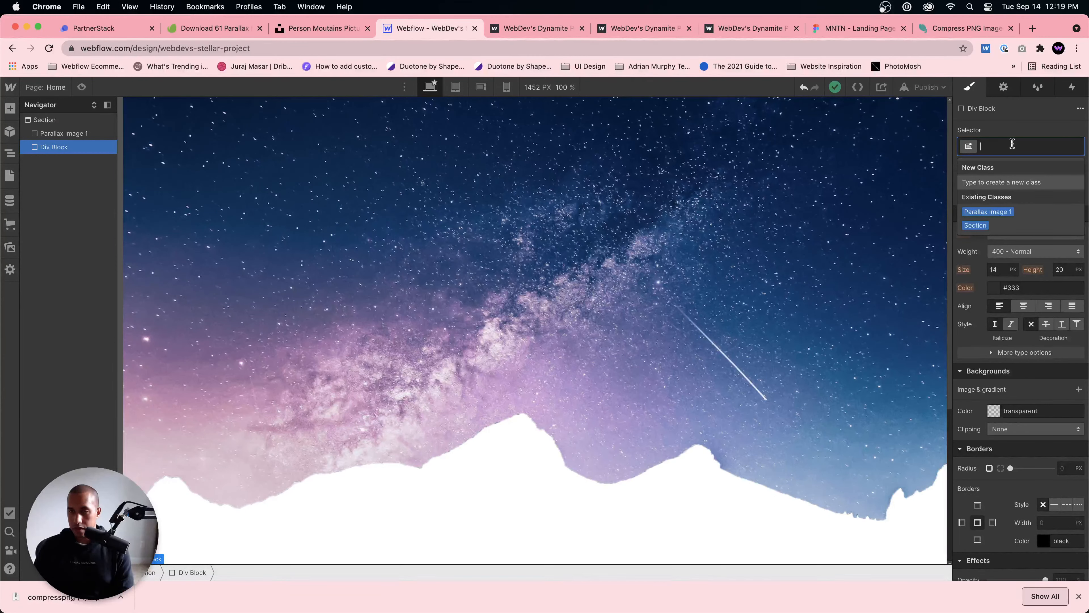
pyautogui.write('Parallax Image 2')
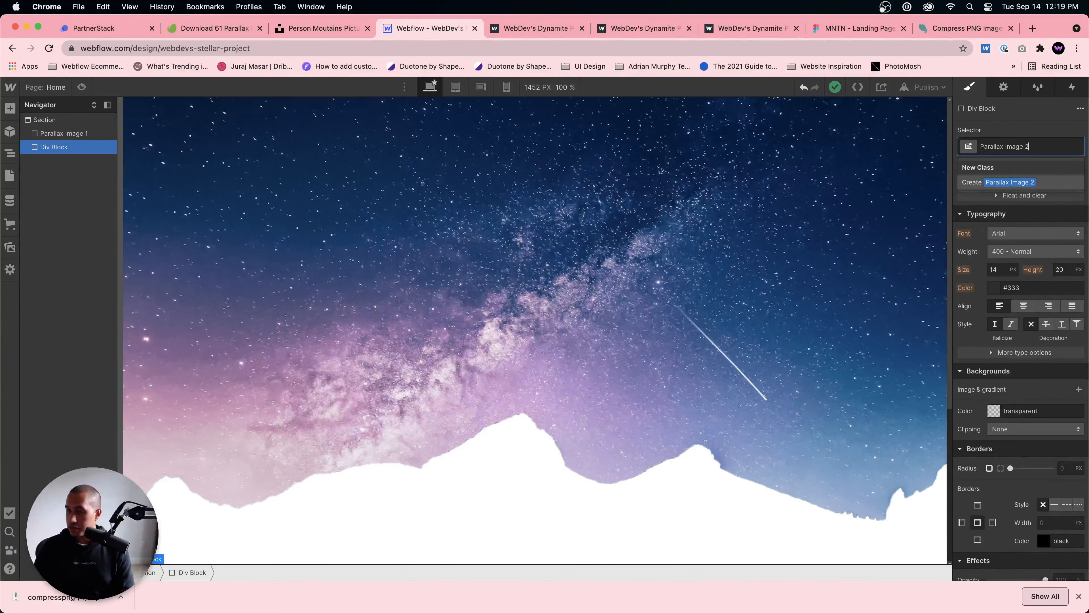
pyautogui.press('Return')
# Step: Set the height of Parallax Image 2 to 100 VH
pyautogui.scroll(-2, 1014, 405)
pyautogui.scroll(1, 1029, 397)
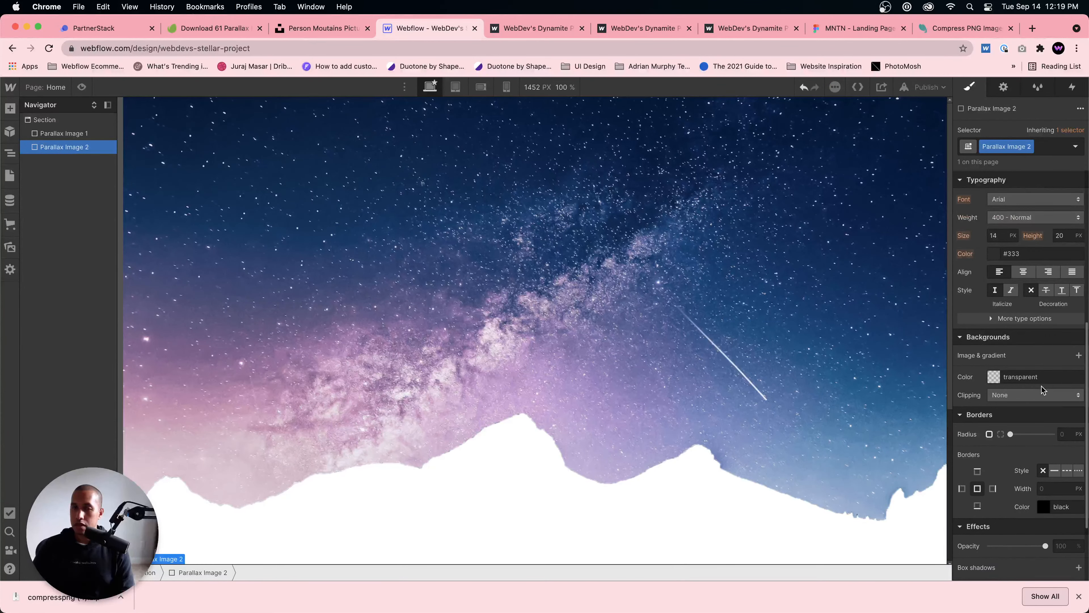
pyautogui.scroll(-3, 1043, 389)
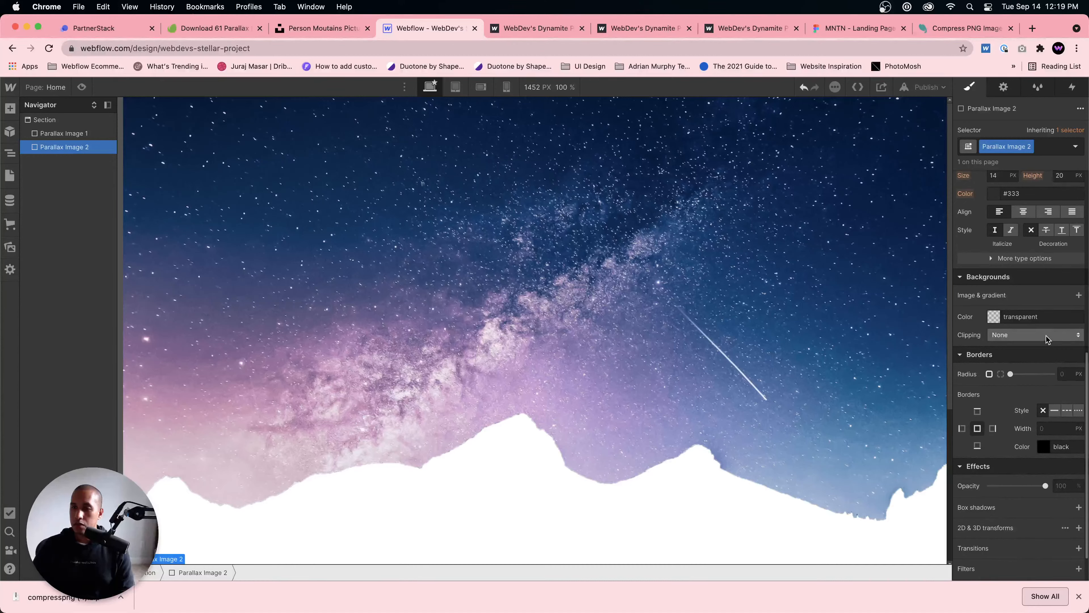
pyautogui.scroll(10, 1046, 339)
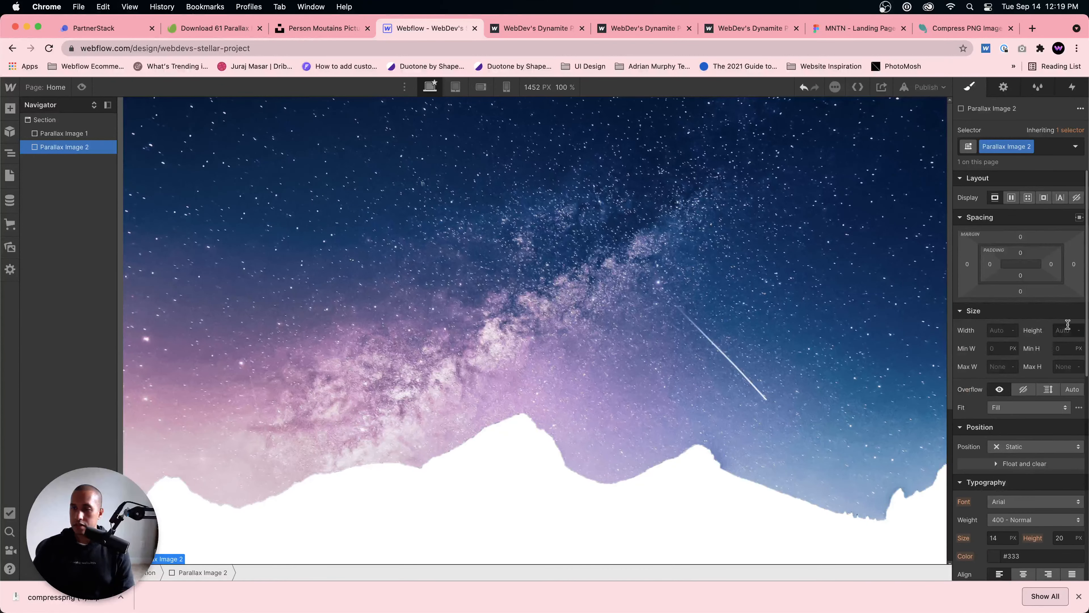
pyautogui.click(1065, 330)
pyautogui.write('100vh')
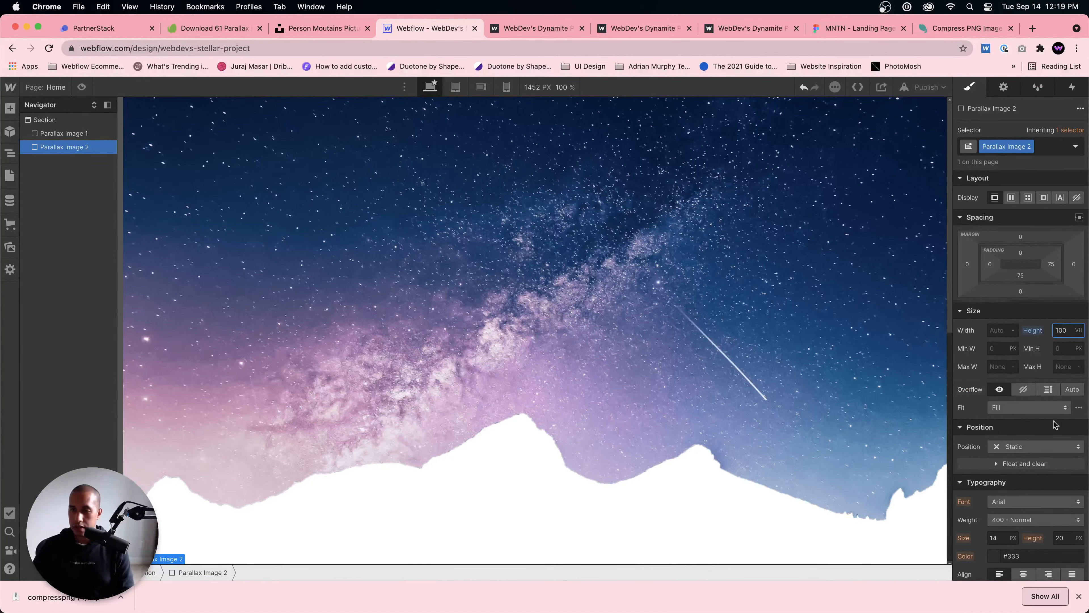
# Step: Add mountains-2-min.png as the background image of Parallax Image 2
pyautogui.scroll(-2, 1055, 424)
pyautogui.scroll(-10, 1055, 425)
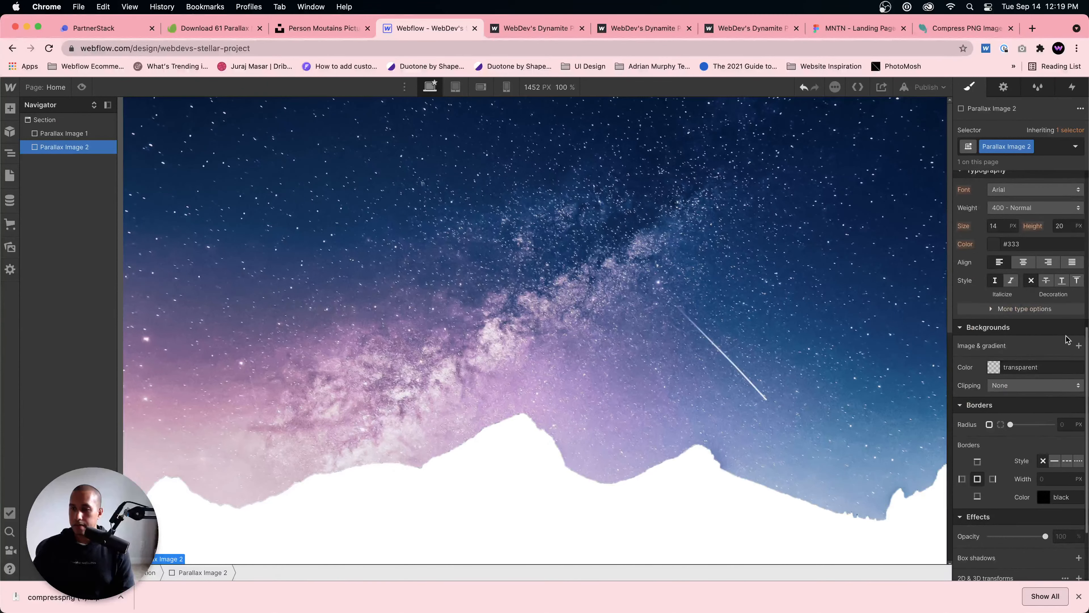
pyautogui.click(1079, 345)
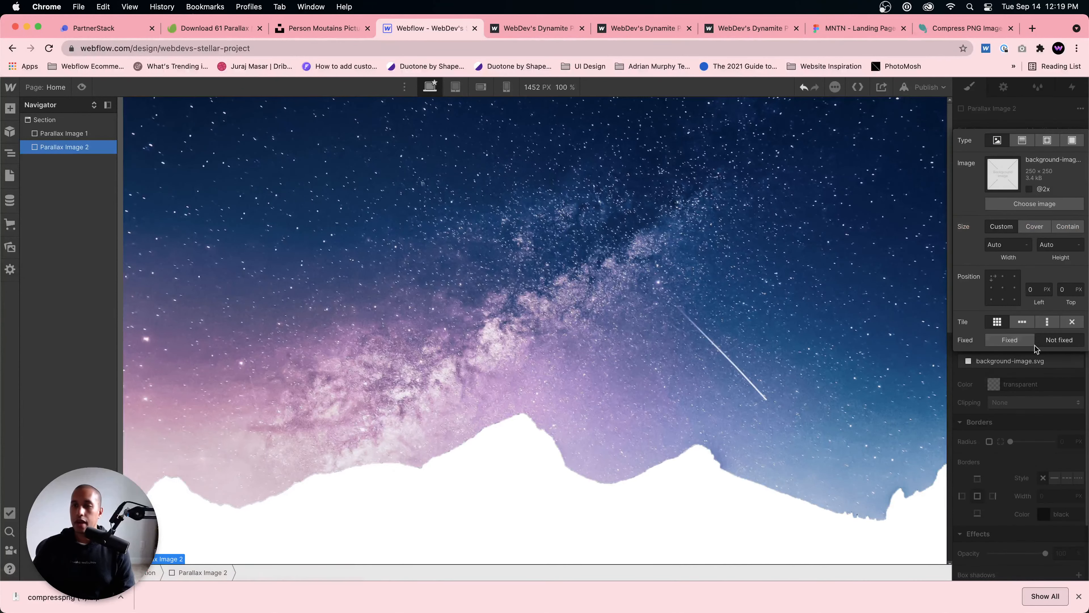
pyautogui.click(1029, 202)
pyautogui.click(91, 198)
pyautogui.click(10, 152)
pyautogui.click(46, 148)
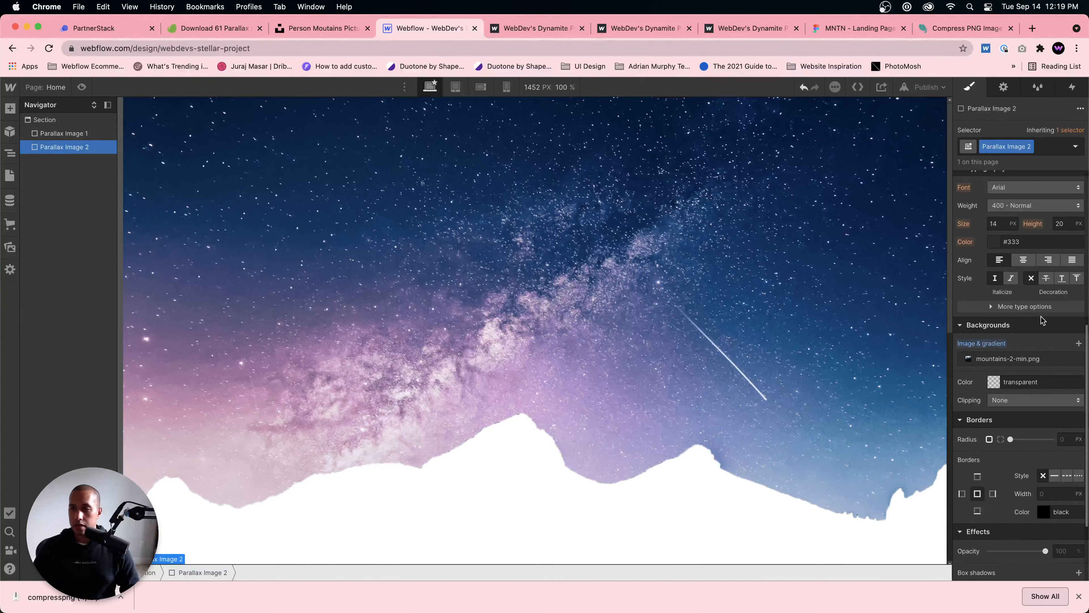
# Step: Change the position of Parallax Image 1 to Absolute
pyautogui.scroll(-1, 1039, 324)
pyautogui.scroll(6, 1039, 324)
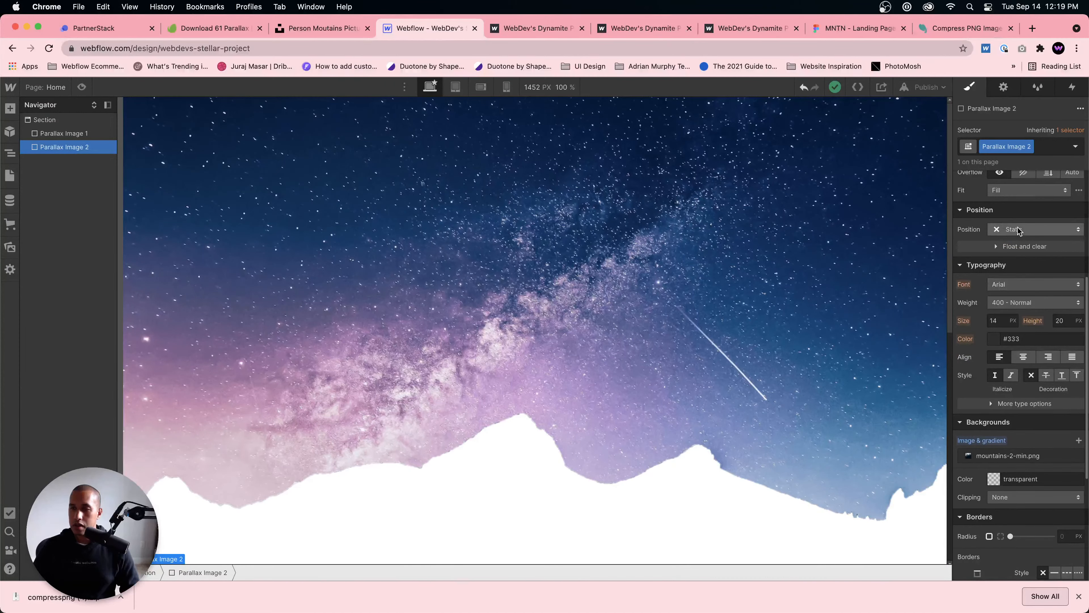
pyautogui.scroll(-7, 599, 372)
pyautogui.scroll(7, 557, 373)
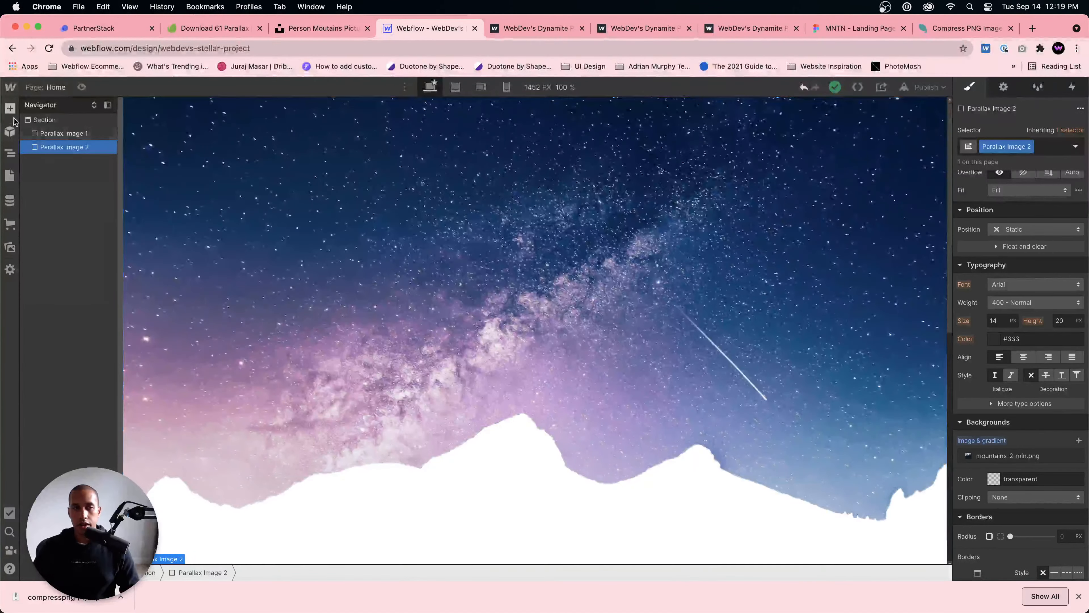
pyautogui.click(65, 133)
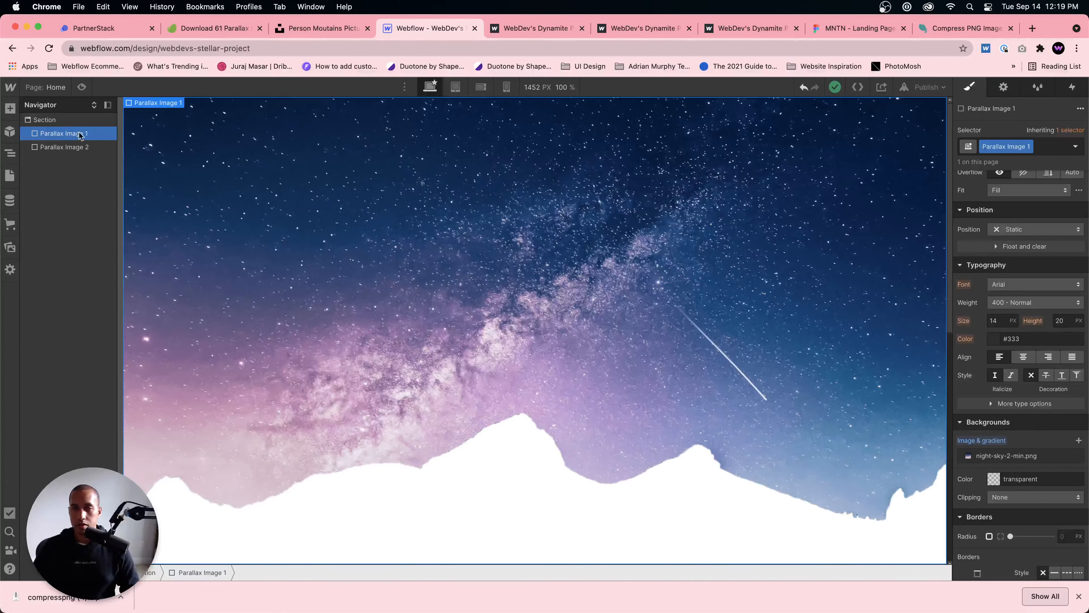
pyautogui.scroll(-3, 1021, 278)
pyautogui.scroll(6, 1021, 273)
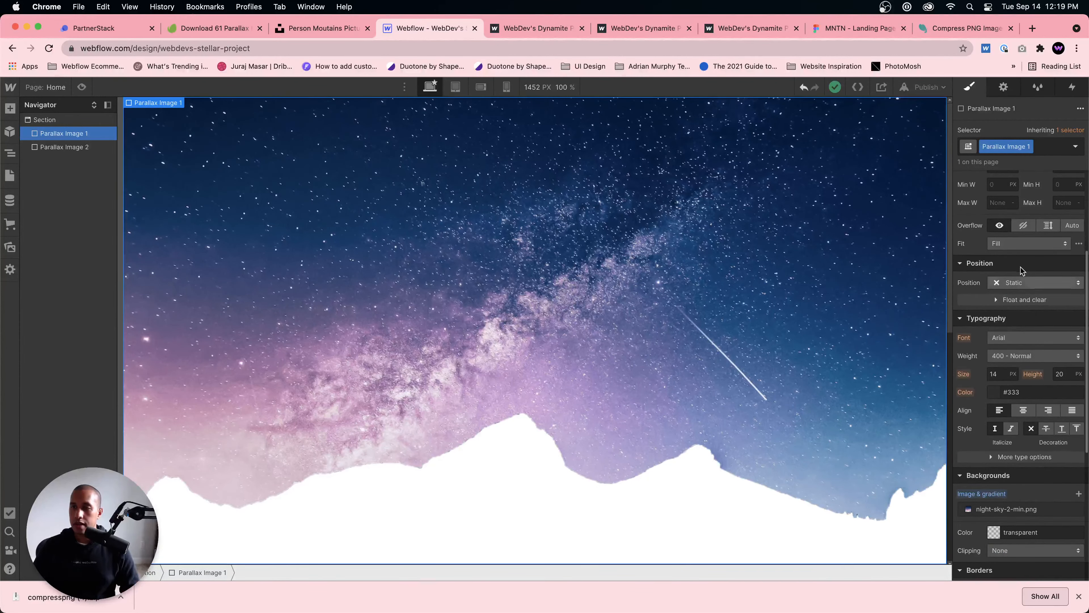
pyautogui.click(1022, 282)
pyautogui.click(1022, 310)
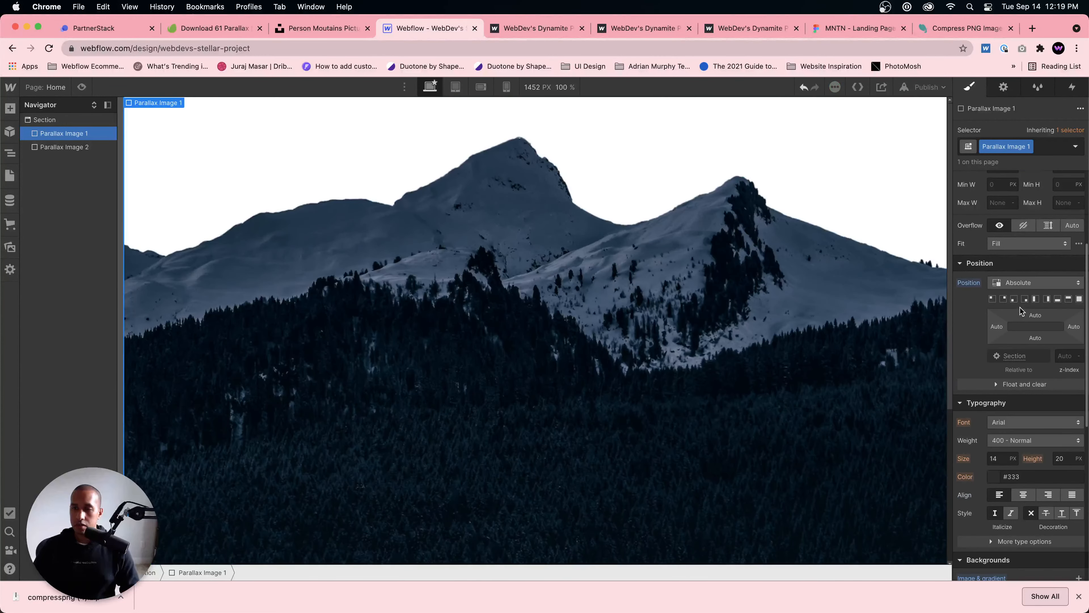
# Step: Change the position of Parallax Image 2 to Absolute
pyautogui.click(56, 150)
pyautogui.click(1029, 282)
pyautogui.click(1034, 309)
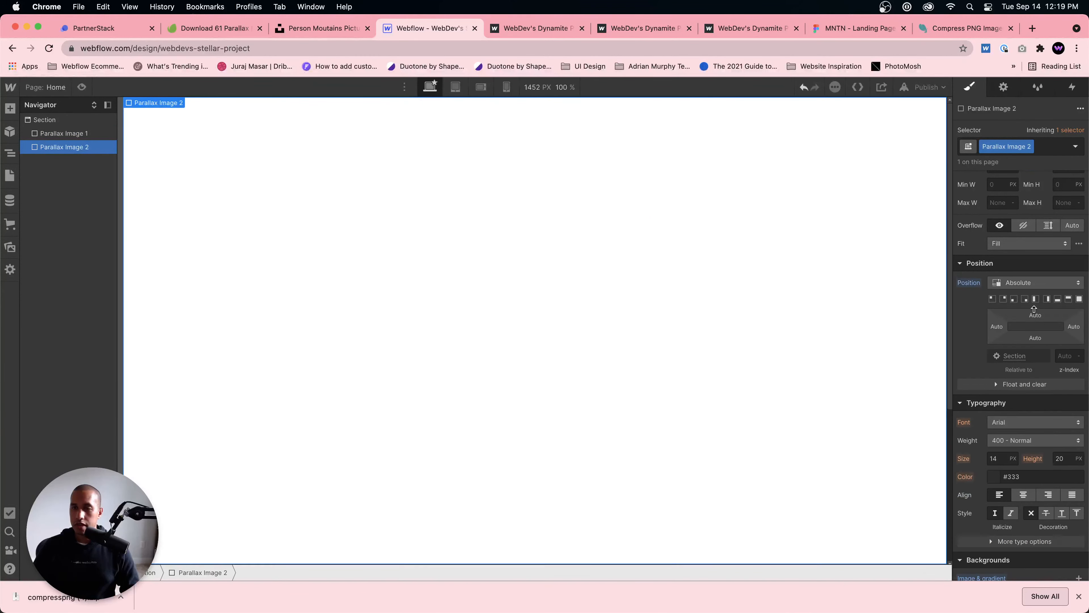
# Step: Remove the Section class from the page's Body element
pyautogui.click(44, 120)
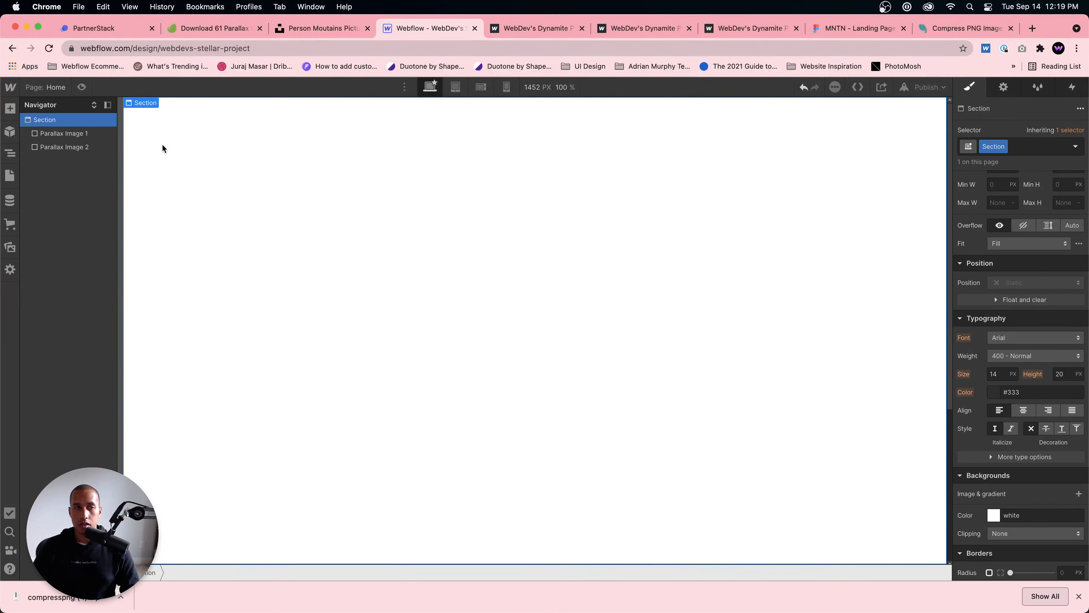
pyautogui.click(1005, 148)
pyautogui.click(996, 174)
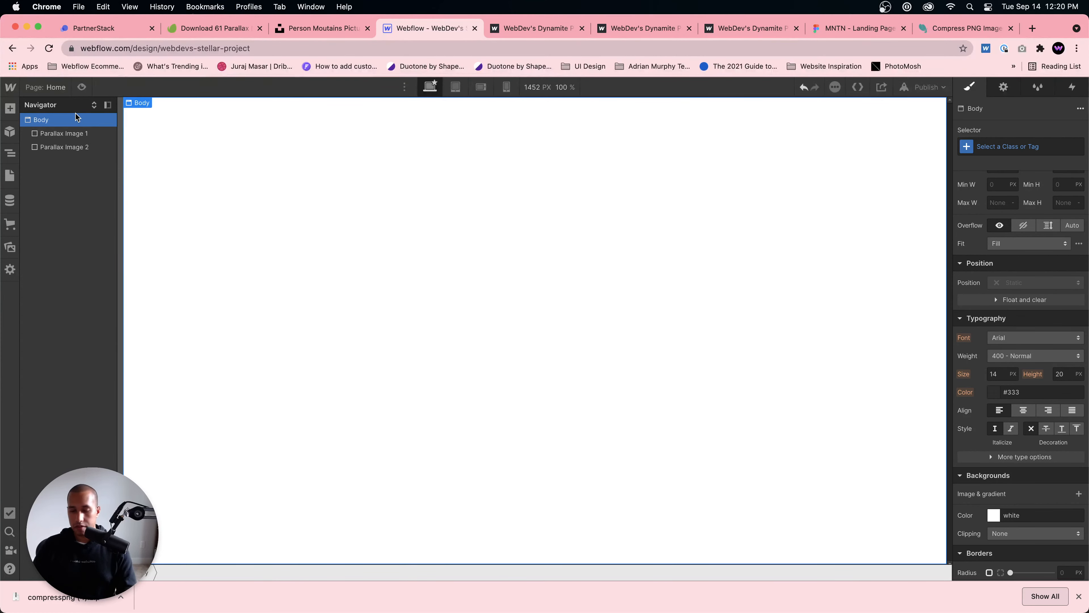
# Step: Add a Section element to the Body and apply the existing Section class to it
pyautogui.press('super+e')
pyautogui.write('section')
pyautogui.press('Return')
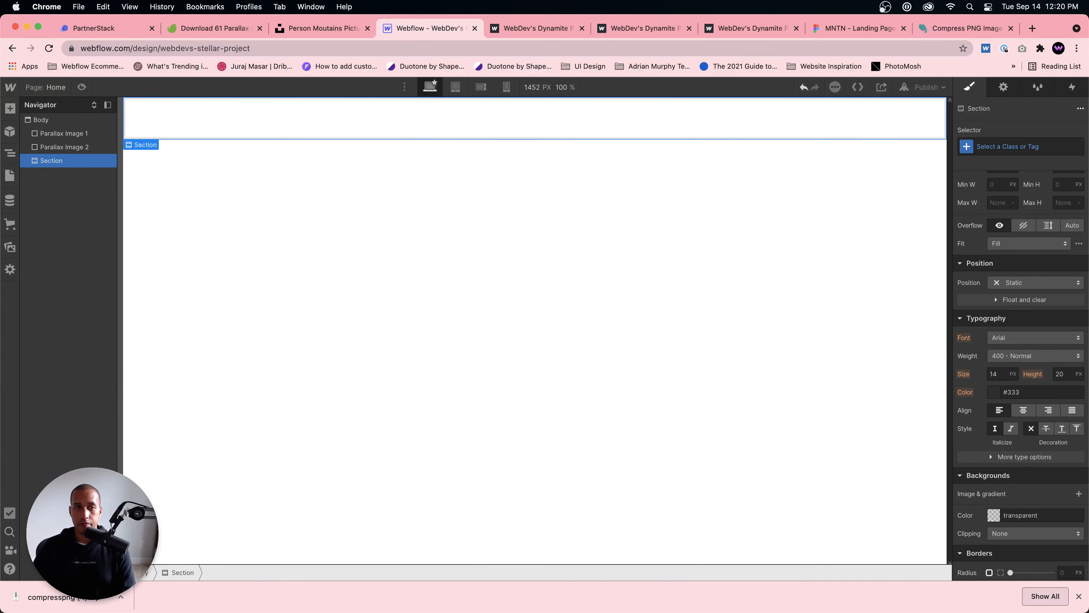
pyautogui.scroll(4, 1039, 259)
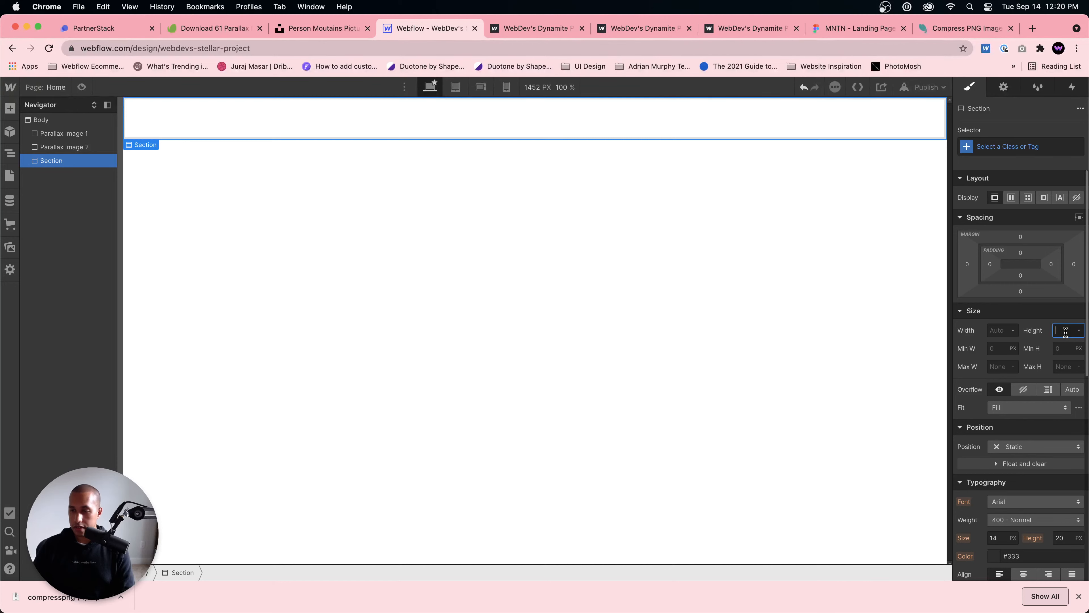
pyautogui.click(1014, 150)
pyautogui.write('Section')
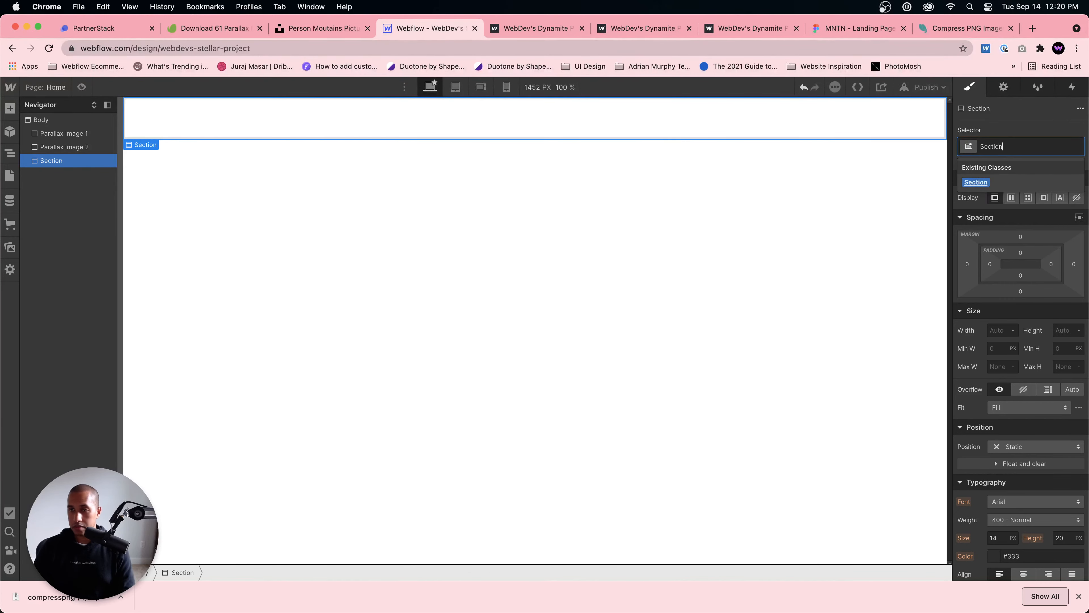
pyautogui.press('Return')
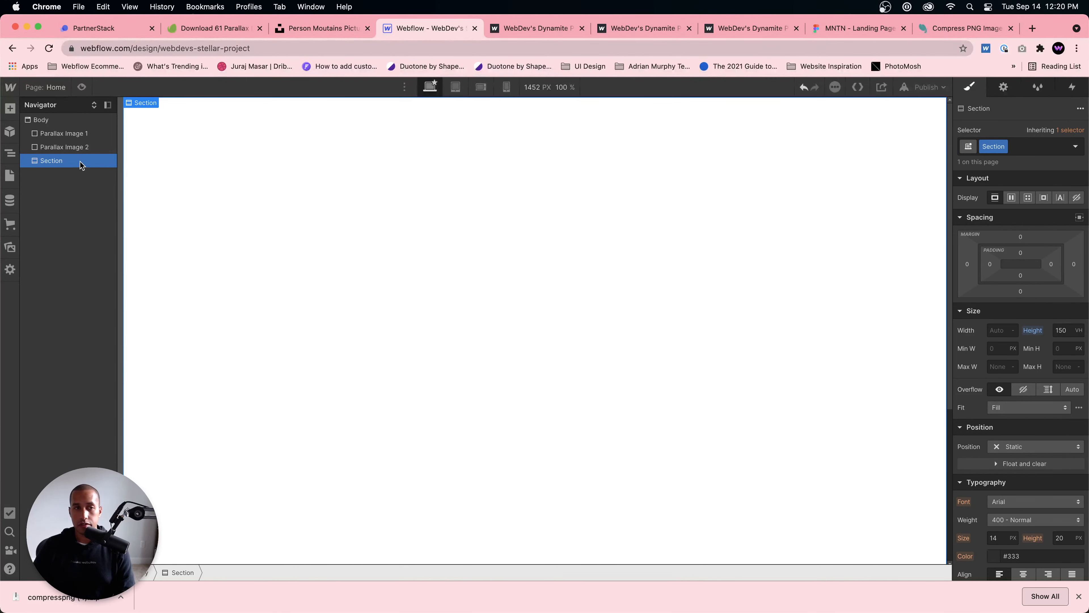
# Step: Nest Parallax Image 1 and Parallax Image 2 inside the new Section element
pyautogui.moveTo(80, 165)
pyautogui.mouseDown()
pyautogui.moveTo(85, 129)
pyautogui.moveTo(70, 135)
pyautogui.moveTo(93, 160)
pyautogui.moveTo(76, 153)
pyautogui.mouseUp()
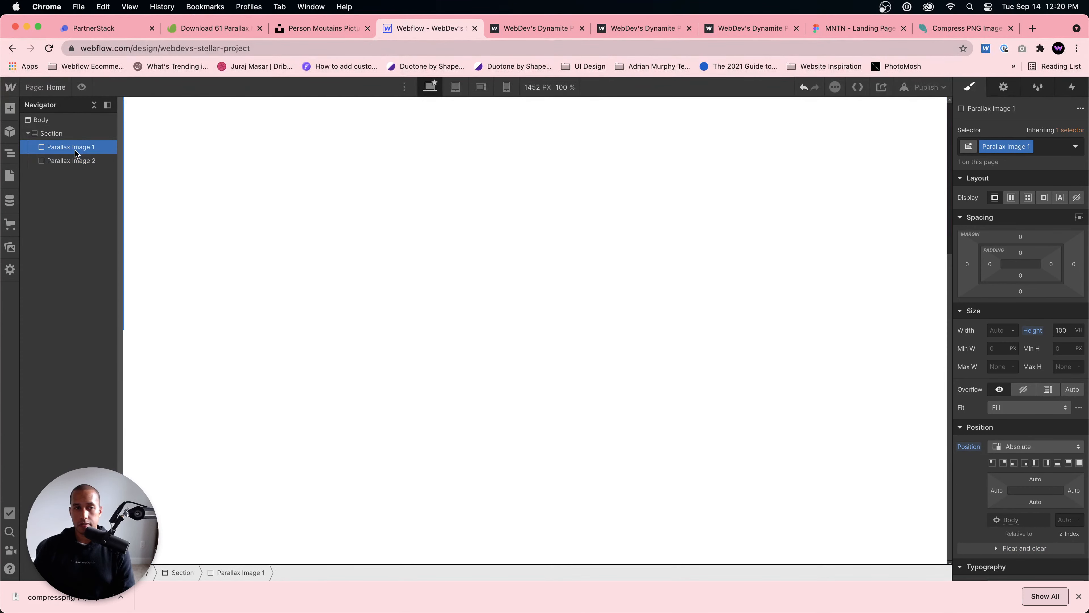
pyautogui.click(214, 194)
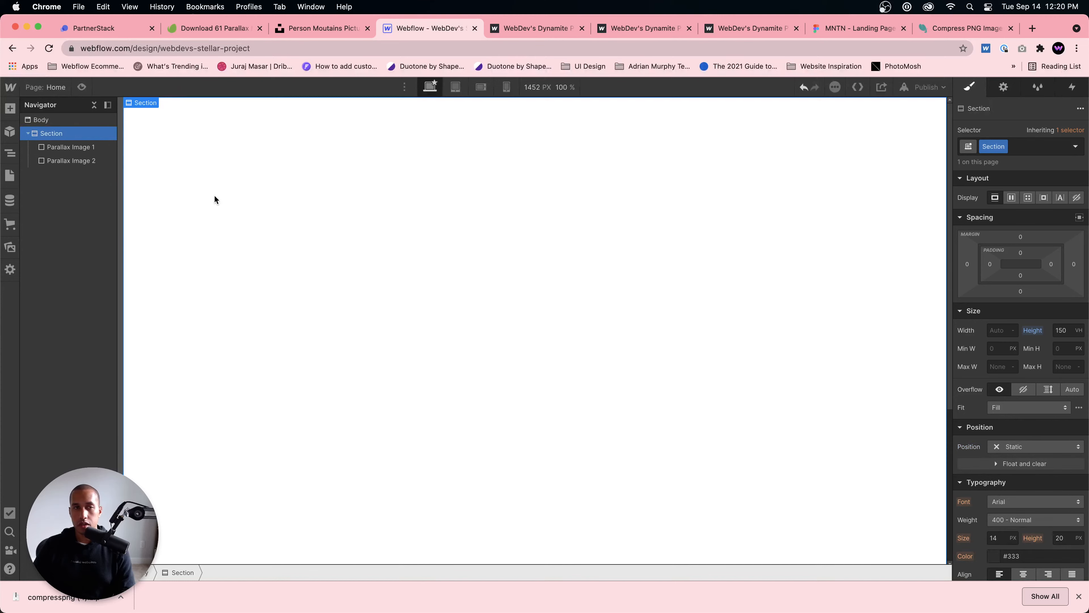
# Step: Pin Parallax Image 1 to the top of its container with 0% top, left and right offsets
pyautogui.click(82, 148)
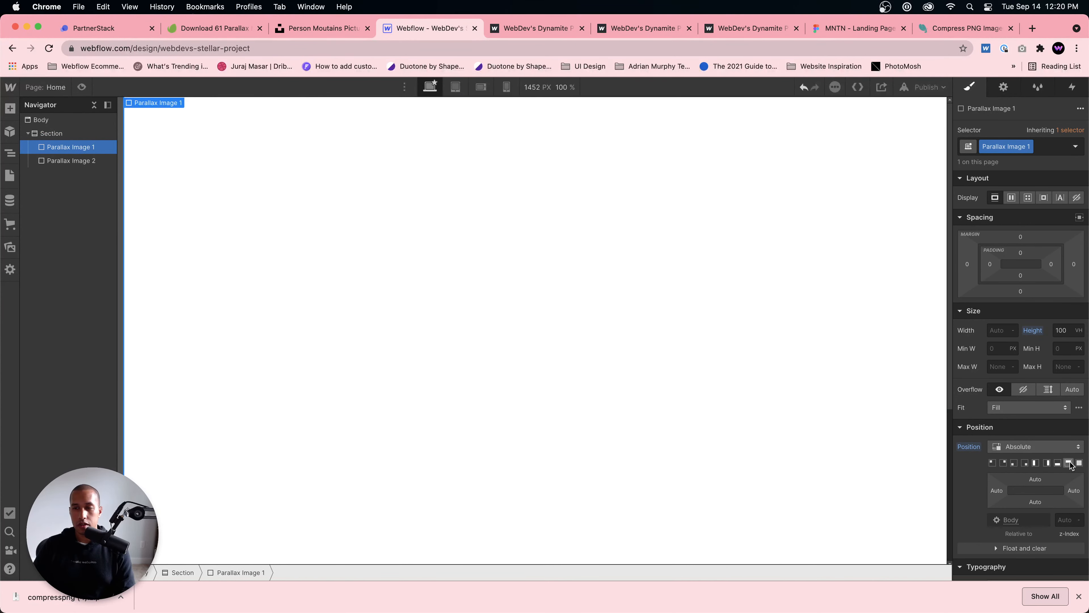
pyautogui.click(1069, 463)
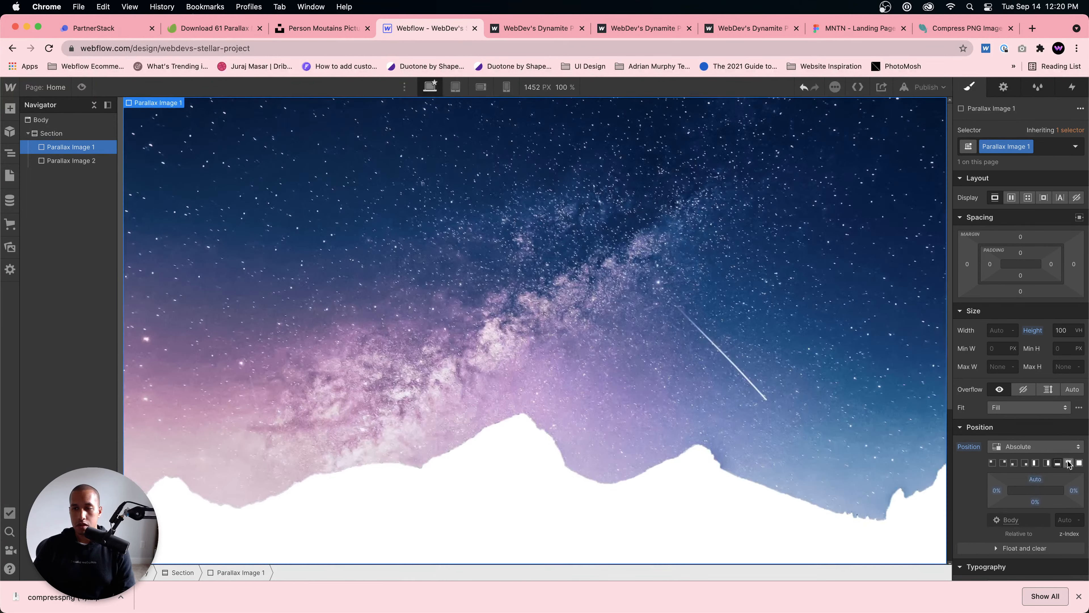
pyautogui.click(1068, 463)
pyautogui.scroll(-5, 447, 289)
pyautogui.scroll(5, 448, 289)
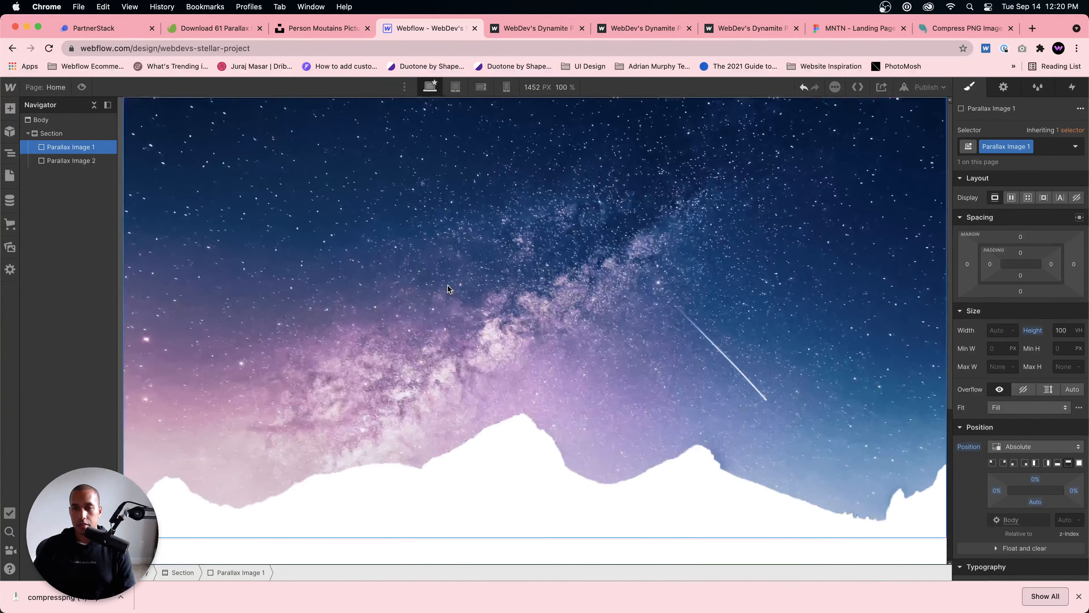
# Step: Pin Parallax Image 2 to the top with 0% left and right offsets, and set its top offset to 40%
pyautogui.click(73, 160)
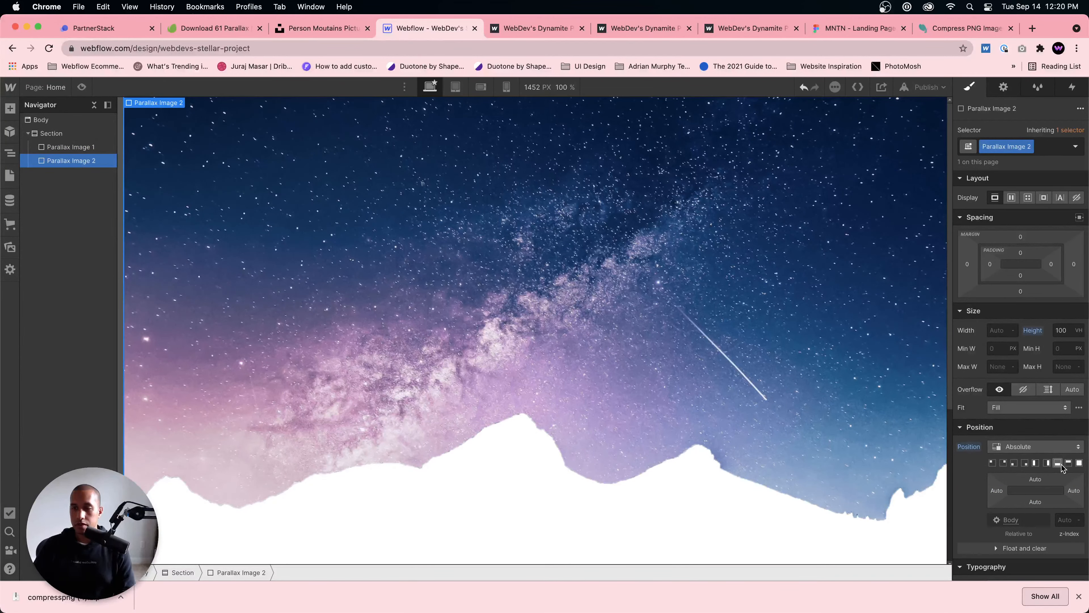
pyautogui.click(1061, 465)
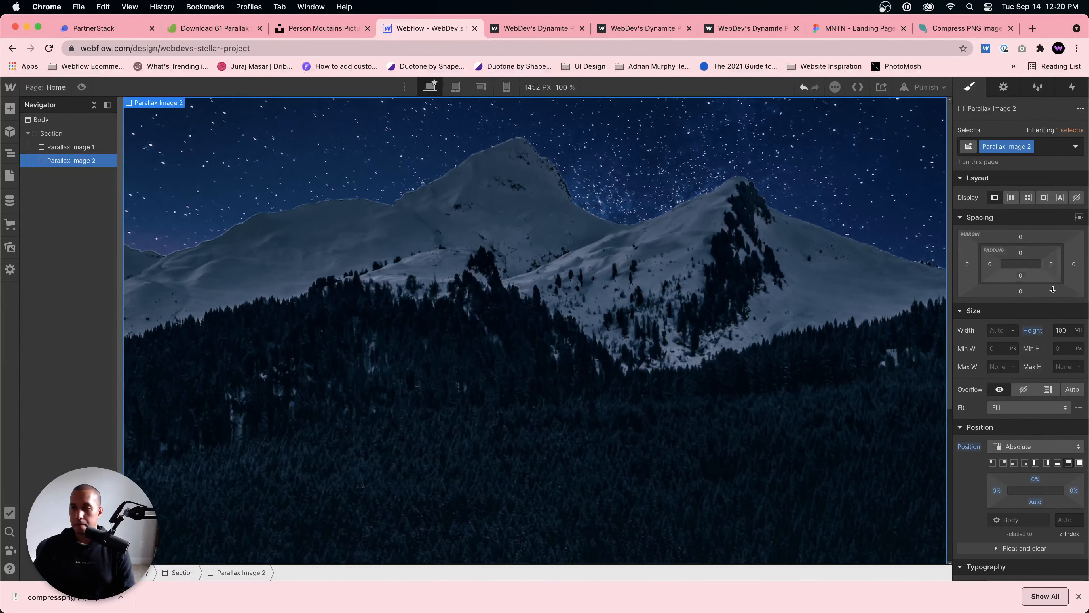
pyautogui.scroll(-5, 1053, 289)
pyautogui.click(1008, 546)
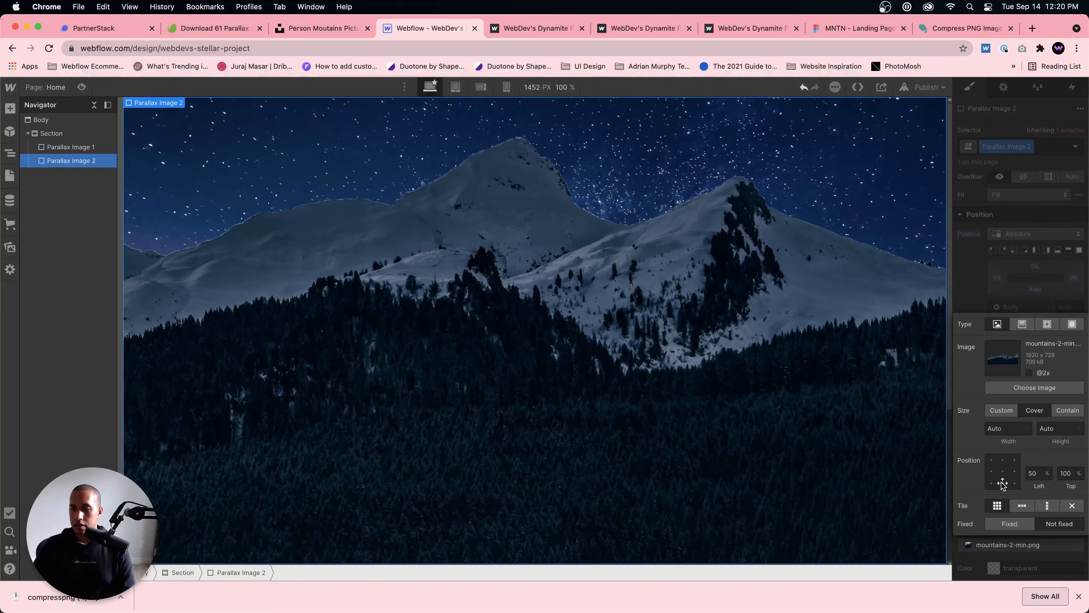
pyautogui.click(977, 245)
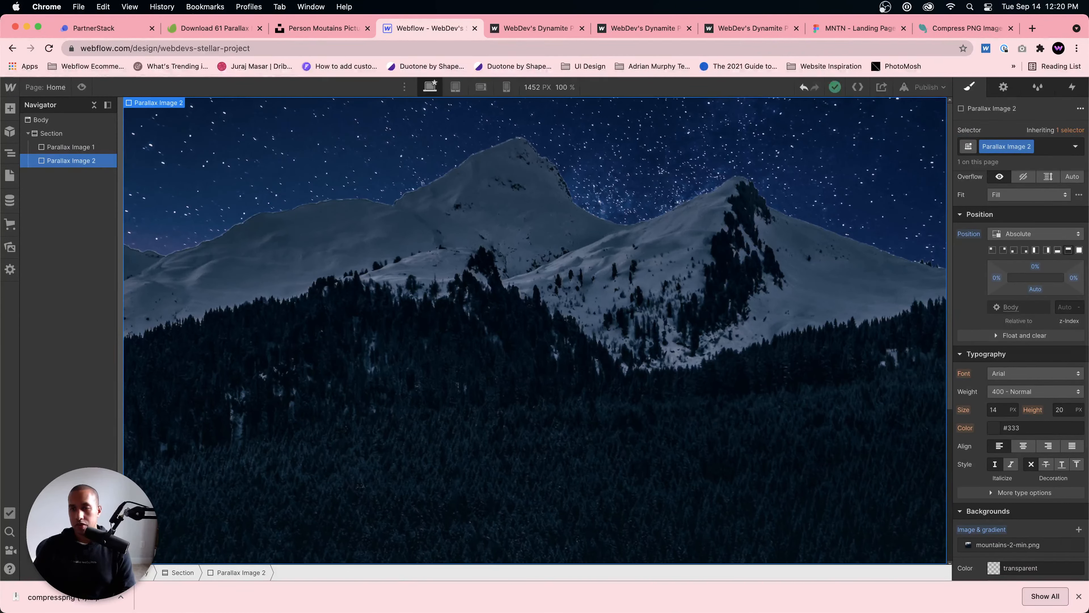
pyautogui.moveTo(1034, 267); pyautogui.dragTo(1026, 290)
# Step: Set the mountains background of Parallax Image 2 to Contain and turn off its tiling
pyautogui.scroll(-3, 1025, 386)
pyautogui.click(1007, 483)
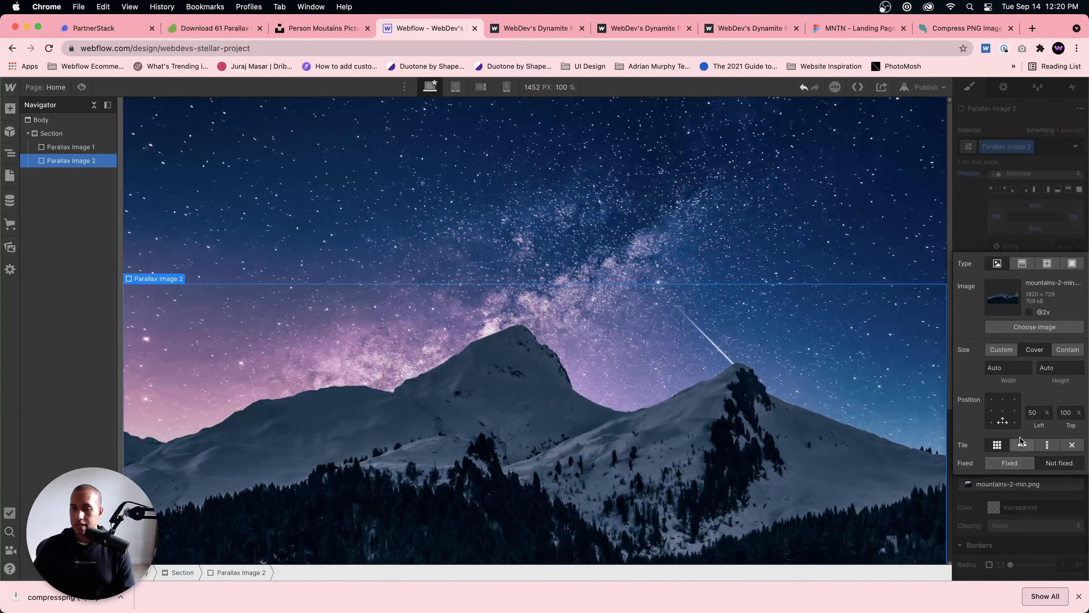
pyautogui.click(1063, 350)
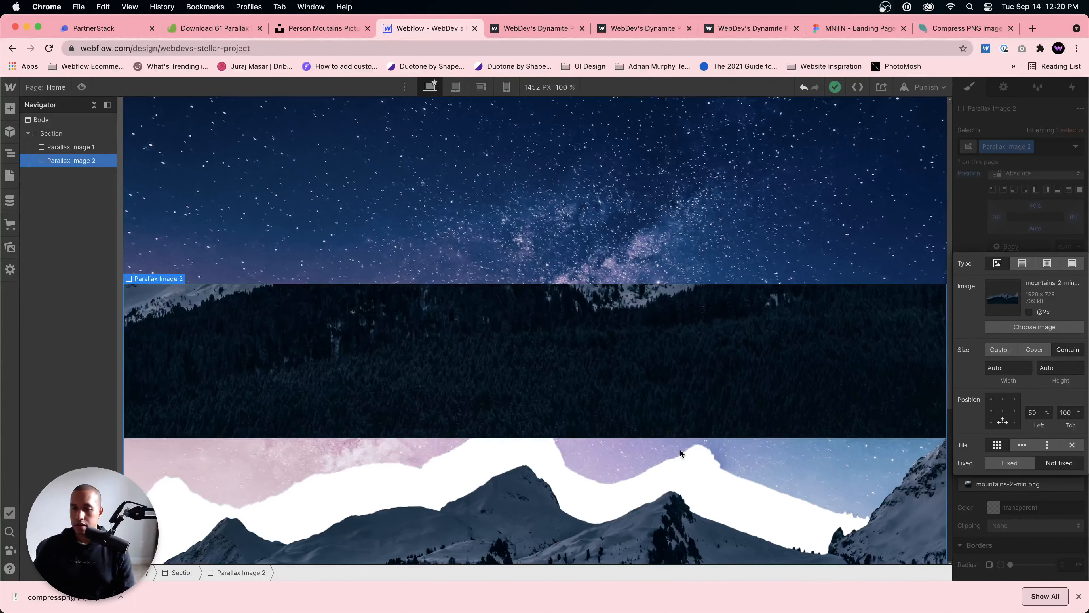
pyautogui.scroll(-6, 682, 494)
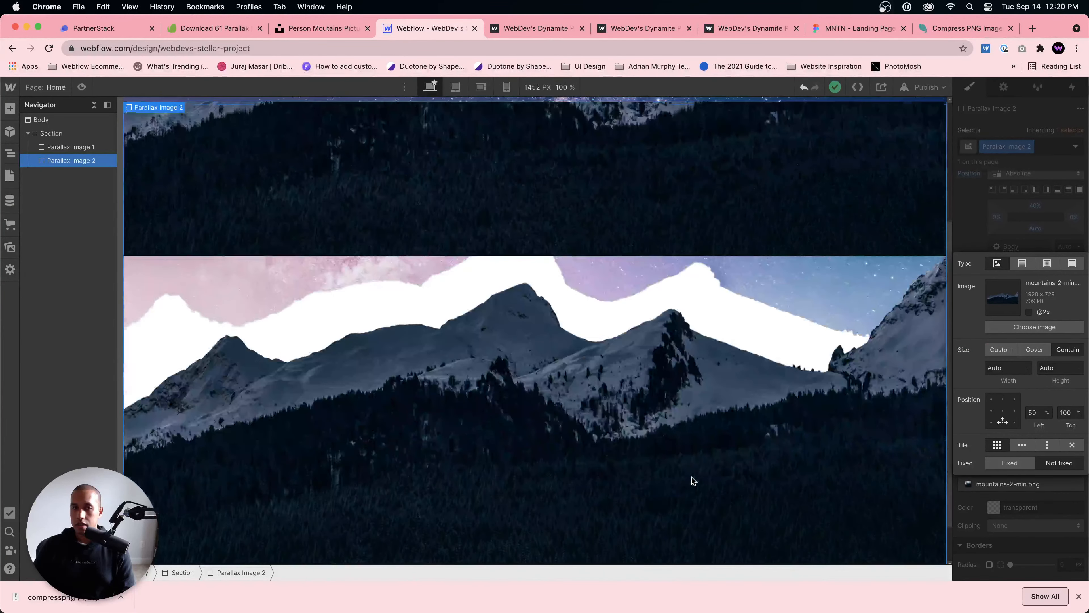
pyautogui.scroll(1, 692, 477)
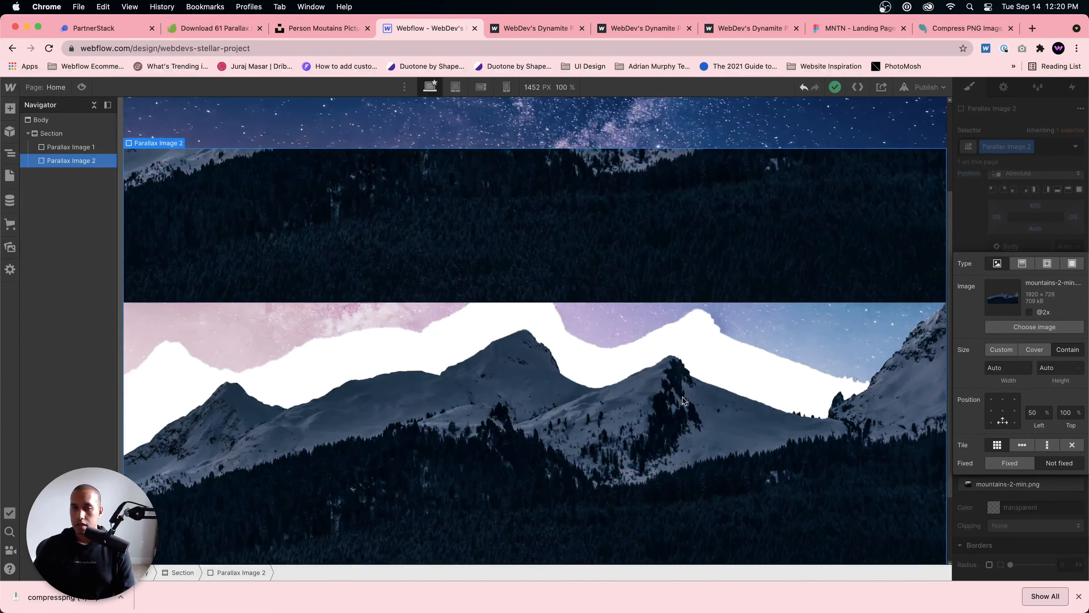
pyautogui.click(1072, 444)
pyautogui.scroll(-2, 773, 390)
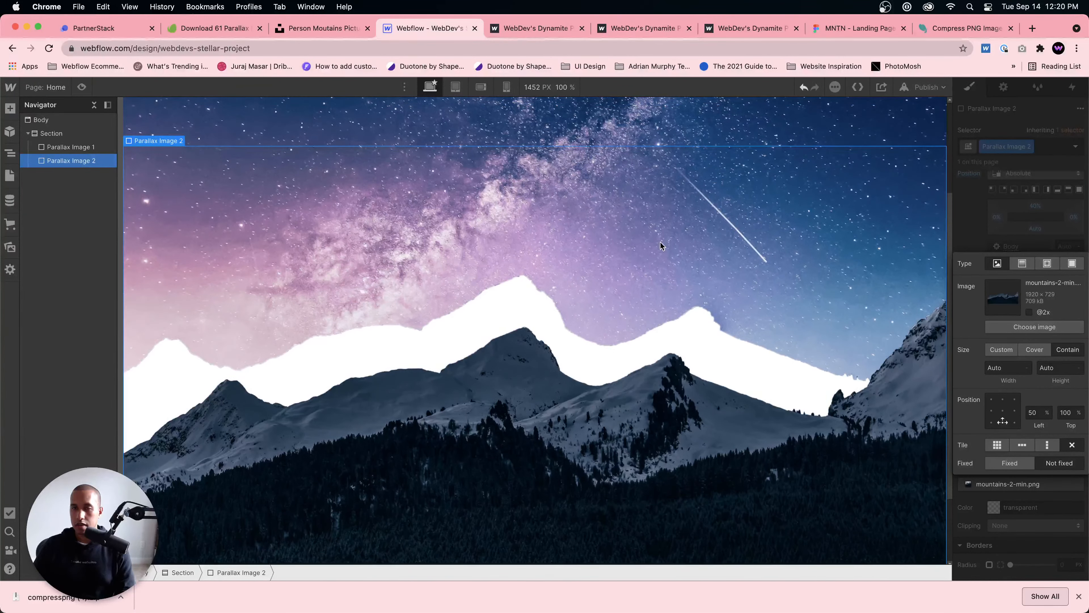
pyautogui.scroll(7, 661, 243)
# Step: Set the night-sky background of Parallax Image 1 to Contain
pyautogui.click(660, 243)
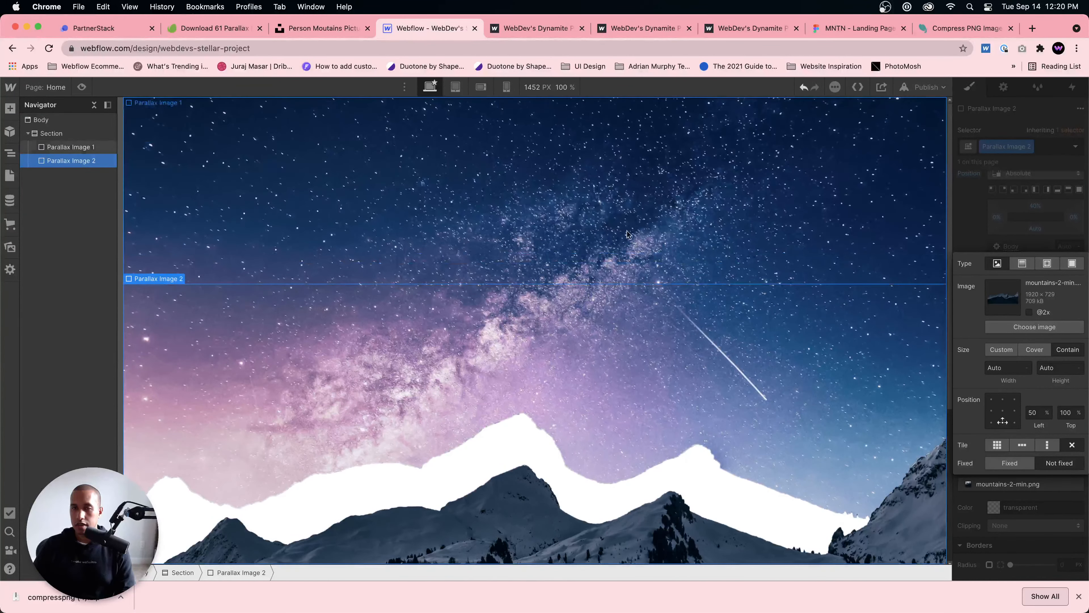
pyautogui.scroll(-2, 999, 383)
pyautogui.click(1028, 416)
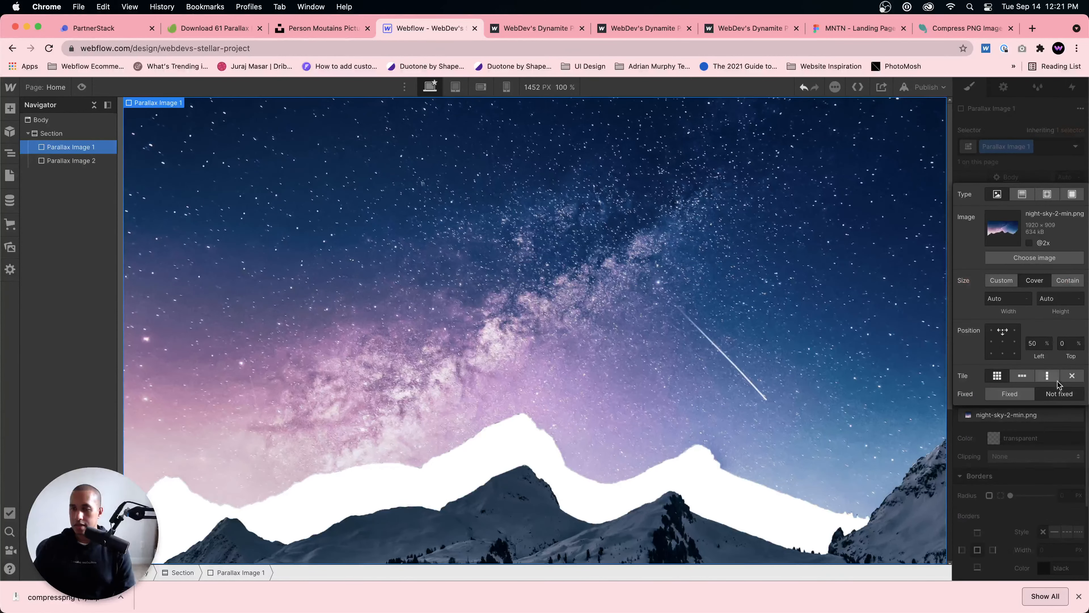
pyautogui.click(1059, 280)
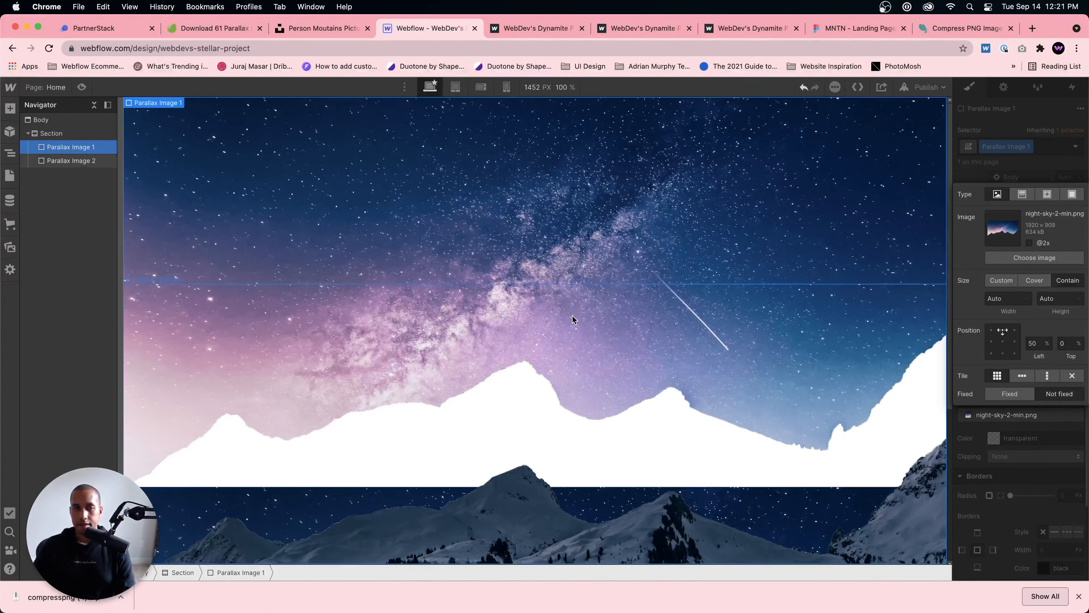
# Step: Reduce the top offset of Parallax Image 2 to 6% so the mountains overlap the night sky's white cutout
pyautogui.click(580, 324)
pyautogui.scroll(-3, 612, 468)
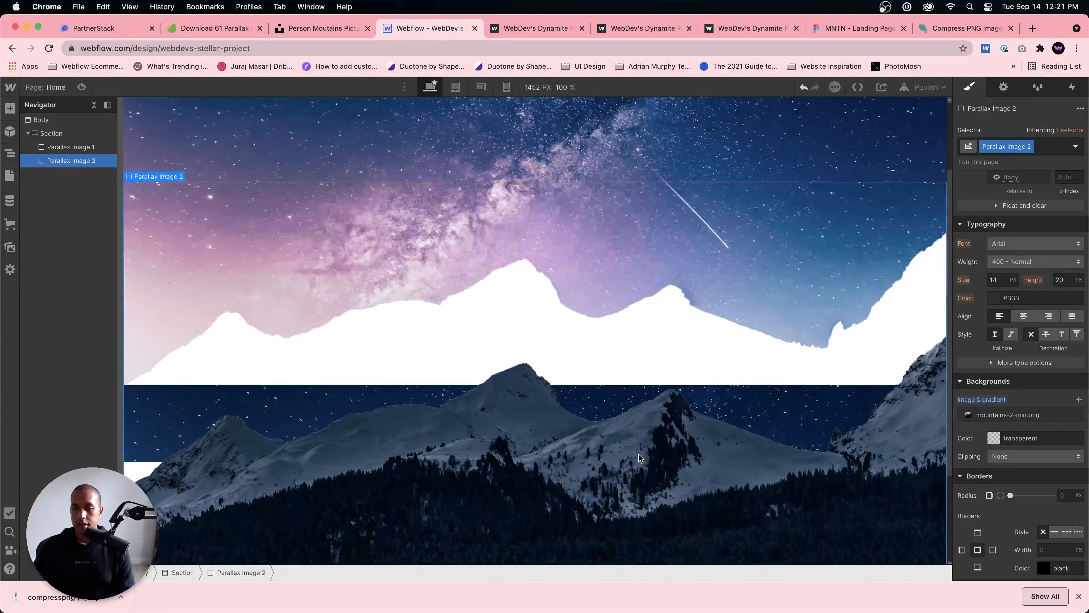
pyautogui.scroll(5, 1022, 365)
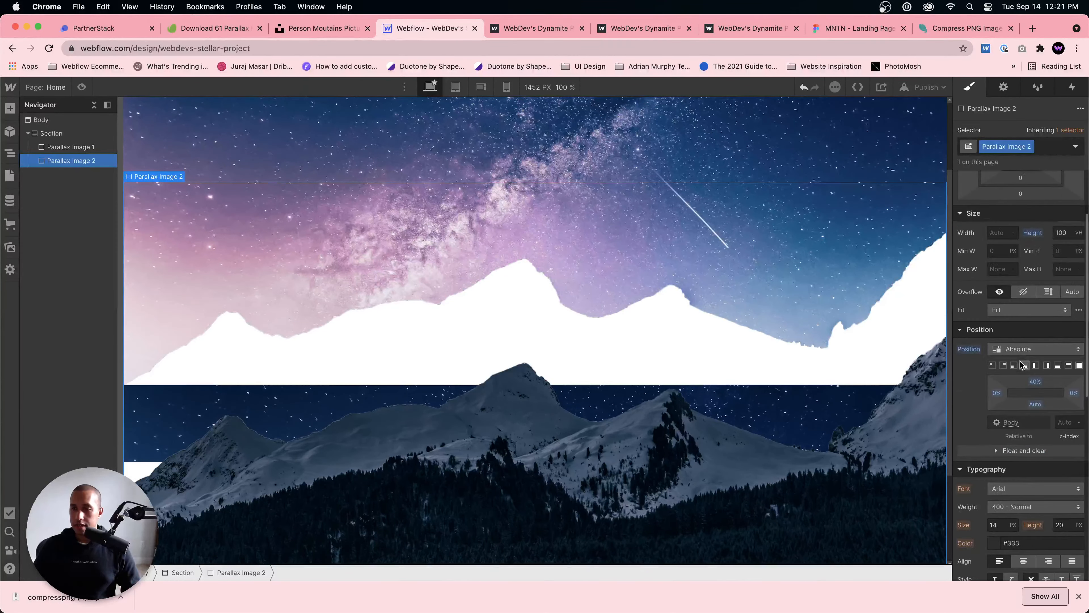
pyautogui.moveTo(1034, 381); pyautogui.dragTo(1032, 365)
pyautogui.scroll(3, 653, 423)
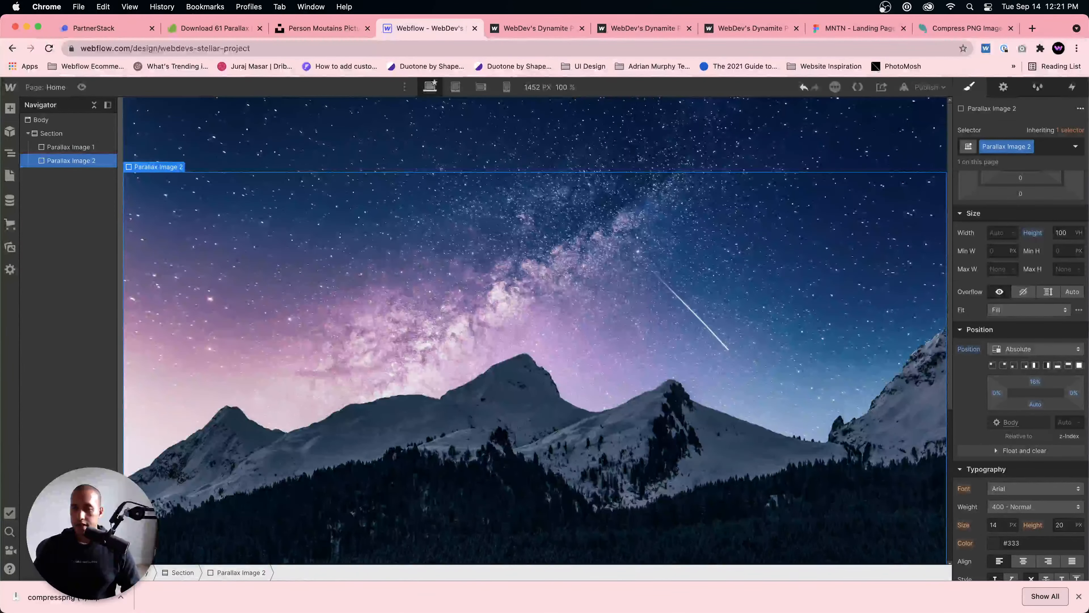
pyautogui.moveTo(1032, 381); pyautogui.dragTo(1031, 375)
pyautogui.scroll(-5, 685, 398)
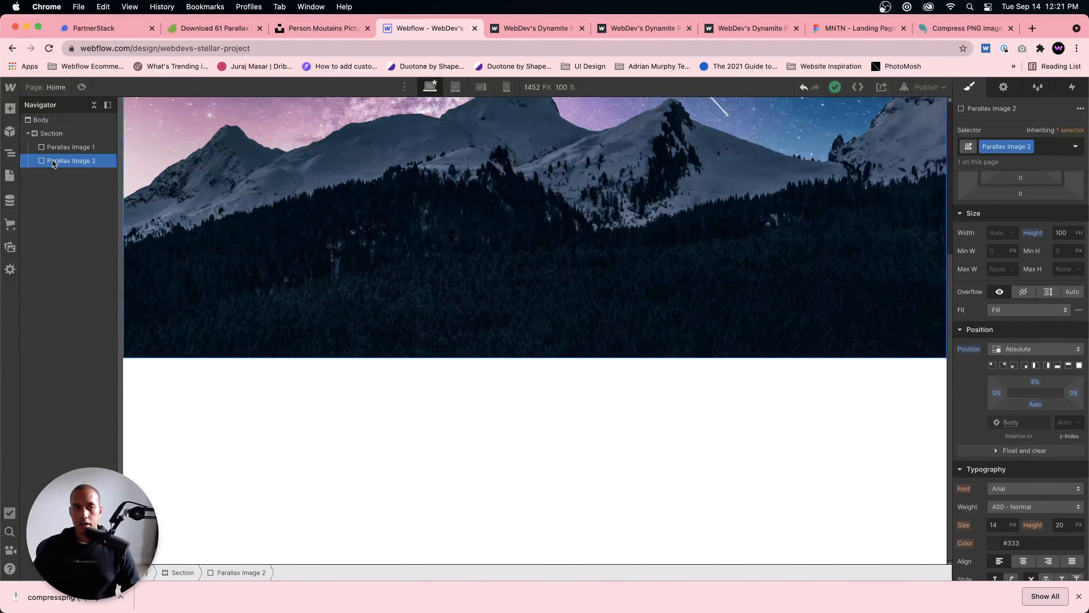
# Step: Add a div block inside the Section and give it the new class Parallax Image 3
pyautogui.click(69, 143)
pyautogui.click(70, 136)
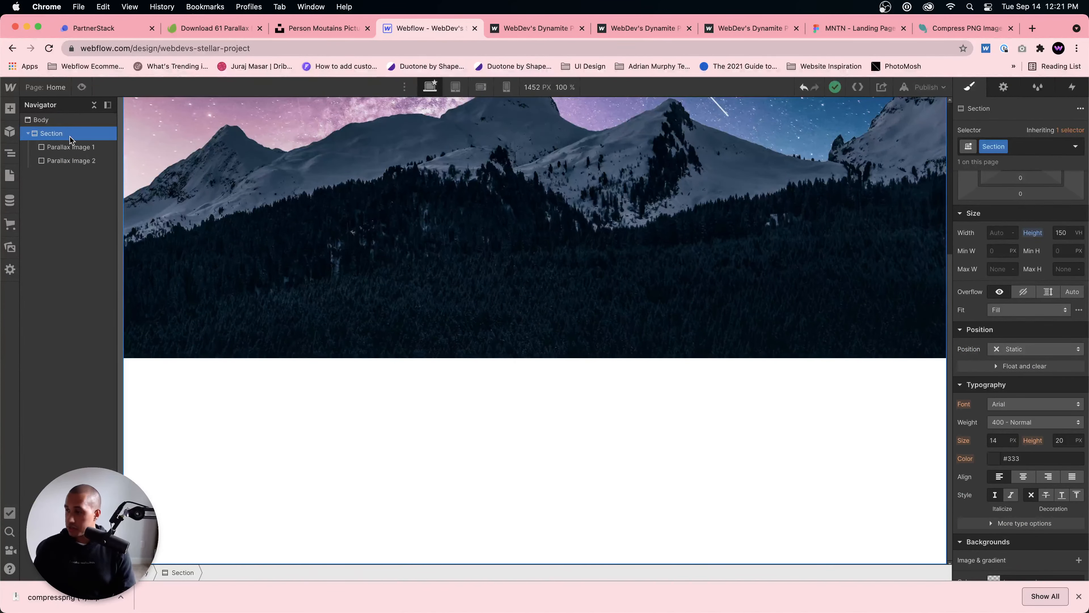
pyautogui.press('super+e')
pyautogui.write('div')
pyautogui.press('Return')
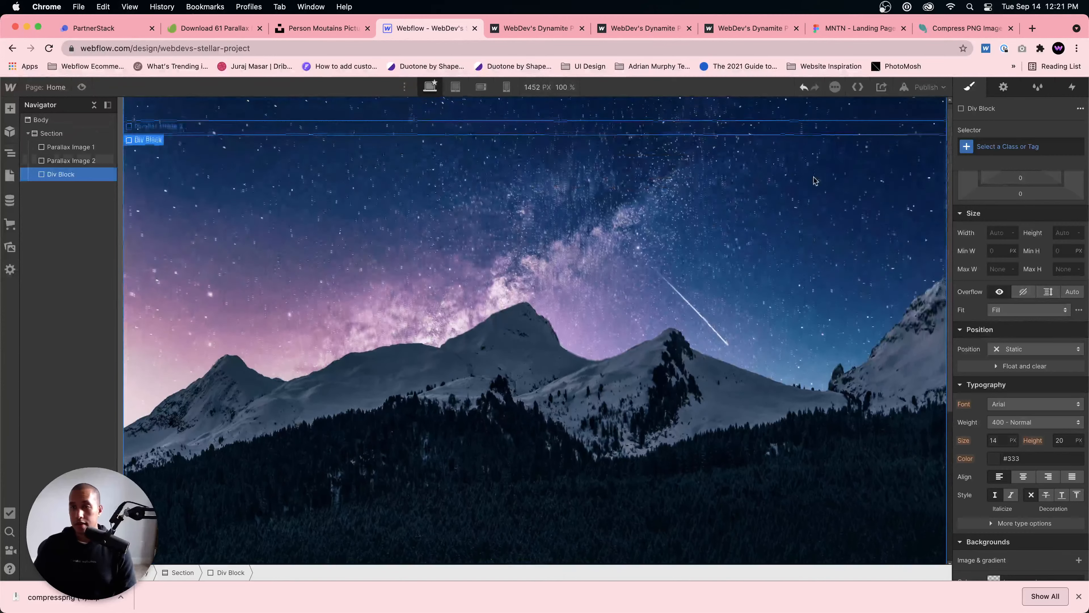
pyautogui.press('super+Return')
pyautogui.write('Paralla')
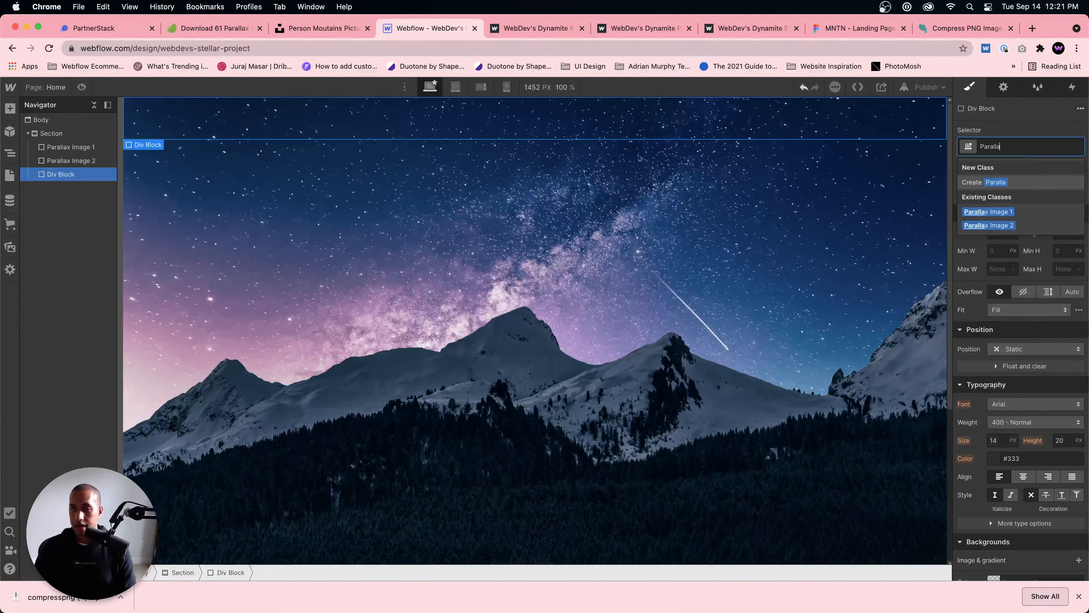
pyautogui.write('x Image 3')
pyautogui.press('Return')
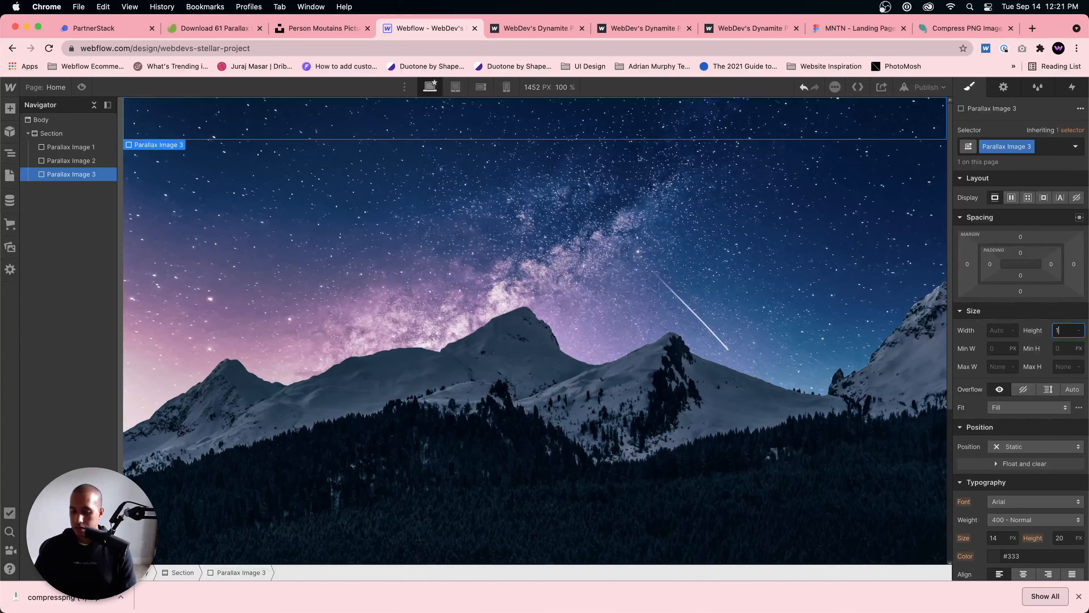
# Step: Set Parallax Image 3 to 100 VH height and absolute position, pinned to the bottom right with 0% offsets
pyautogui.press('Return')
pyautogui.scroll(-5, 915, 340)
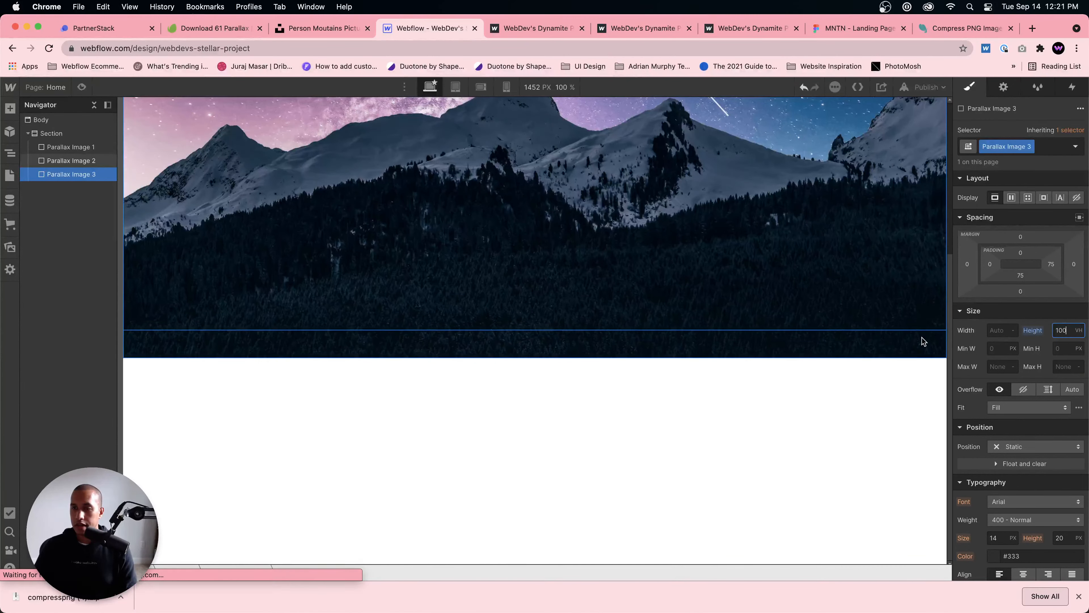
pyautogui.click(1015, 446)
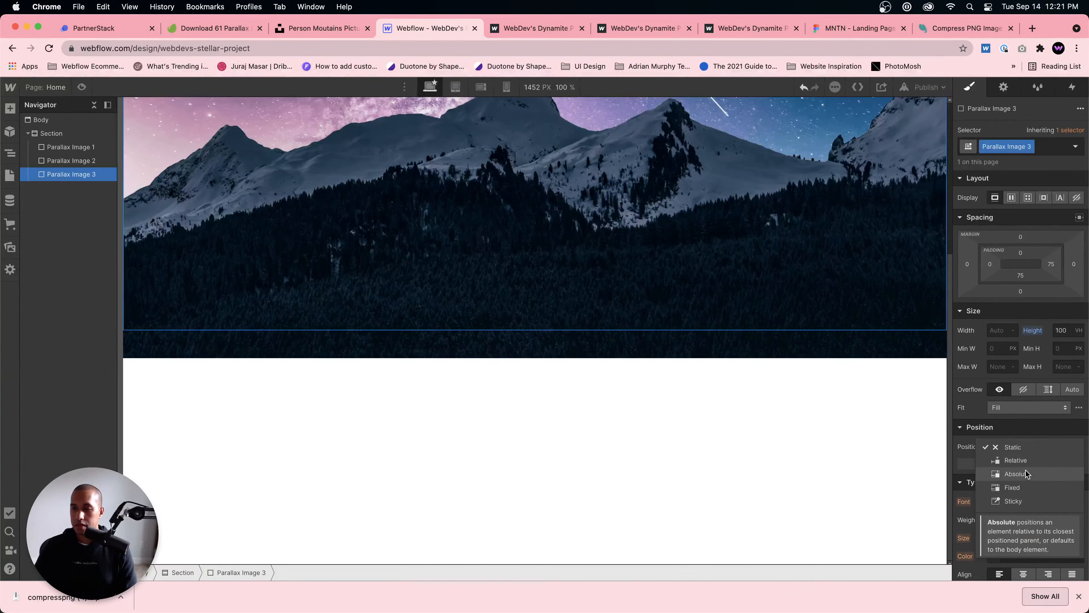
pyautogui.click(1025, 471)
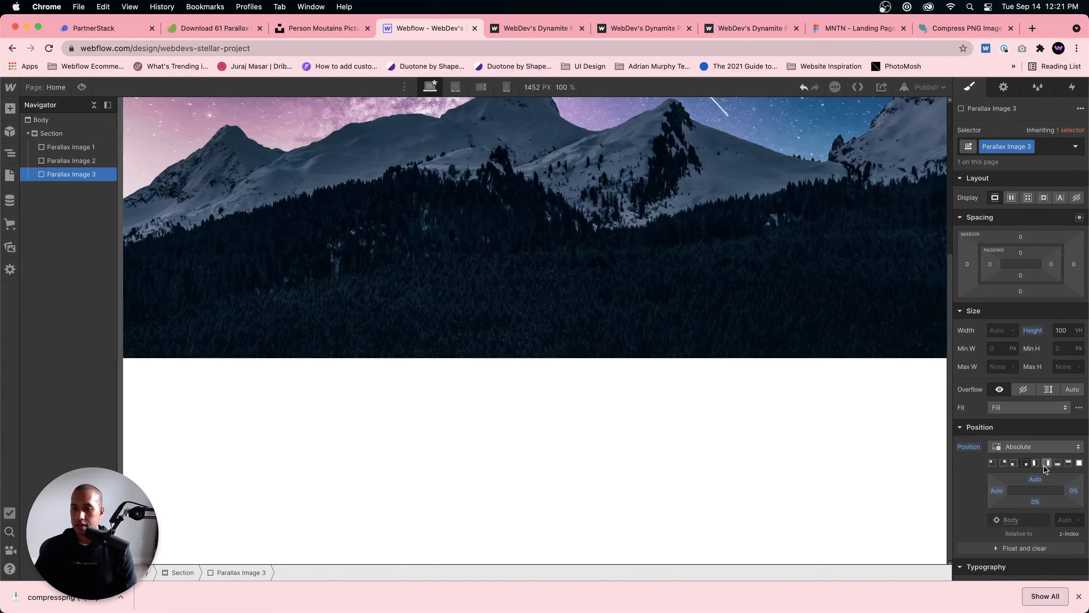
pyautogui.click(1025, 463)
# Step: Give Parallax Image 3 the person-on-rocks-min.png background image, positioned at 0% left and 100% top
pyautogui.scroll(-8, 1040, 451)
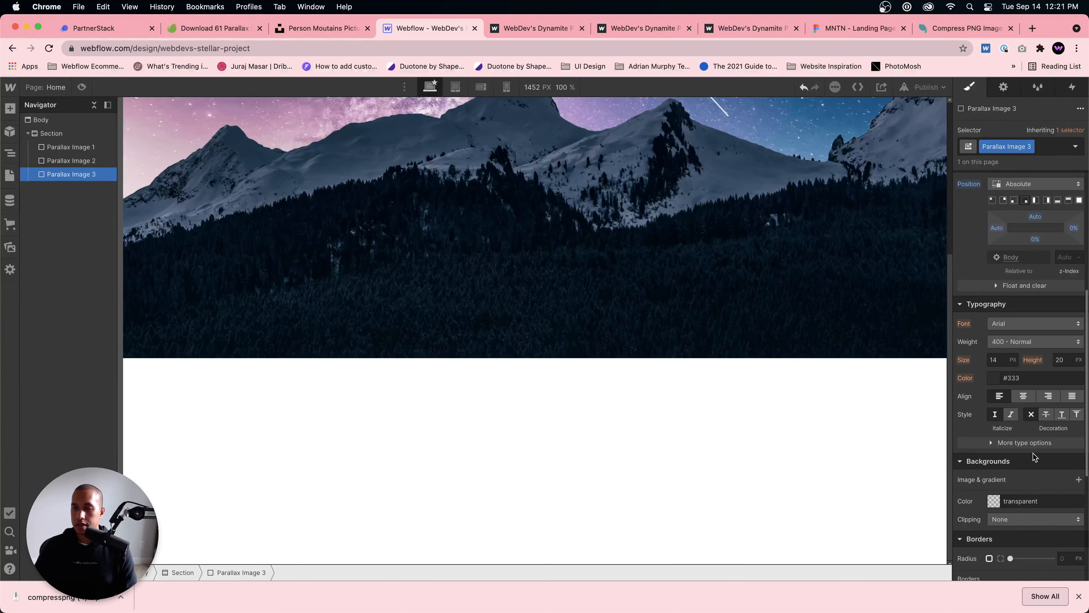
pyautogui.click(1079, 402)
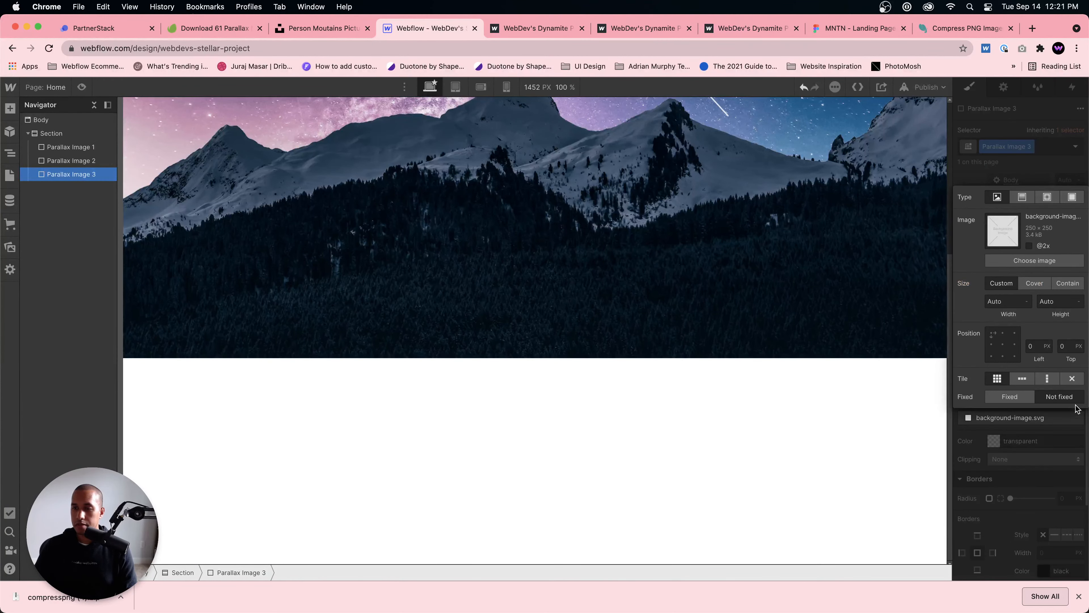
pyautogui.click(1038, 261)
pyautogui.click(58, 205)
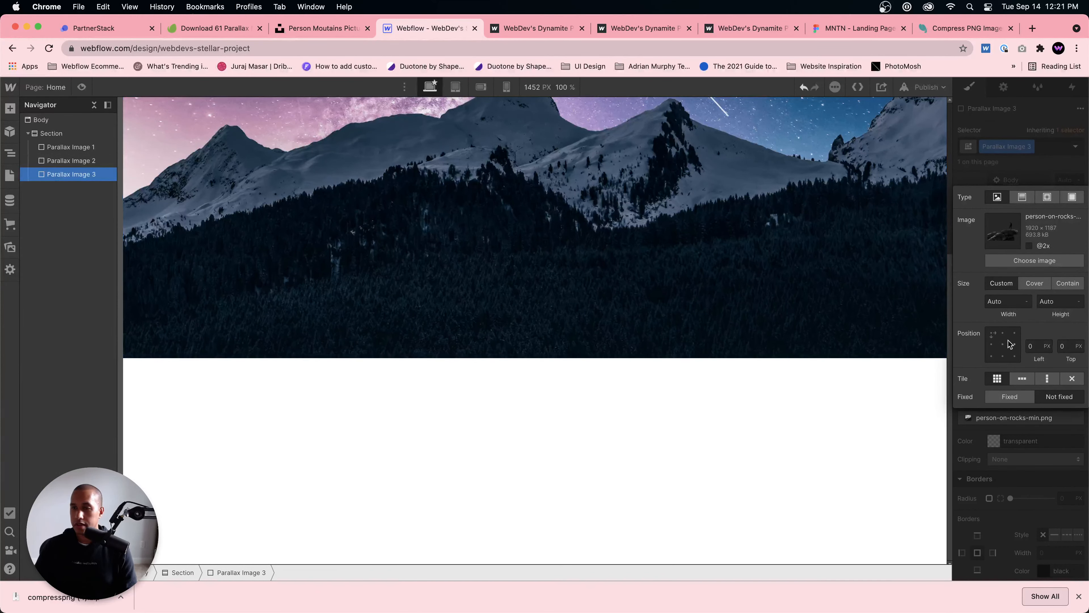
pyautogui.click(993, 355)
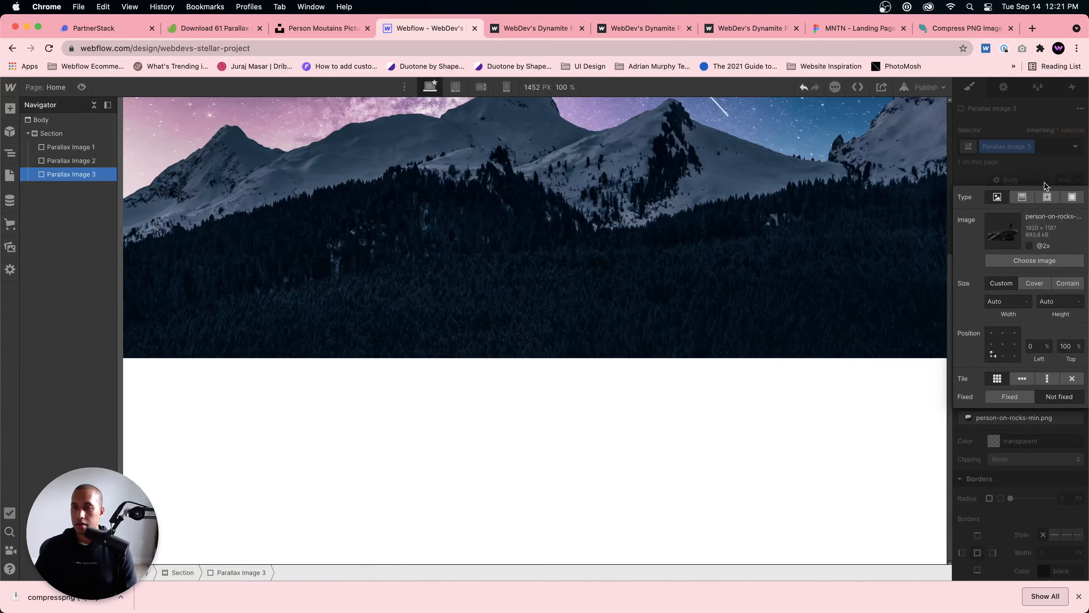
pyautogui.click(1046, 172)
# Step: Pin Parallax Image 3 to the bottom left of its container with 0% left and bottom offsets
pyautogui.scroll(1, 359, 474)
pyautogui.scroll(1, 980, 365)
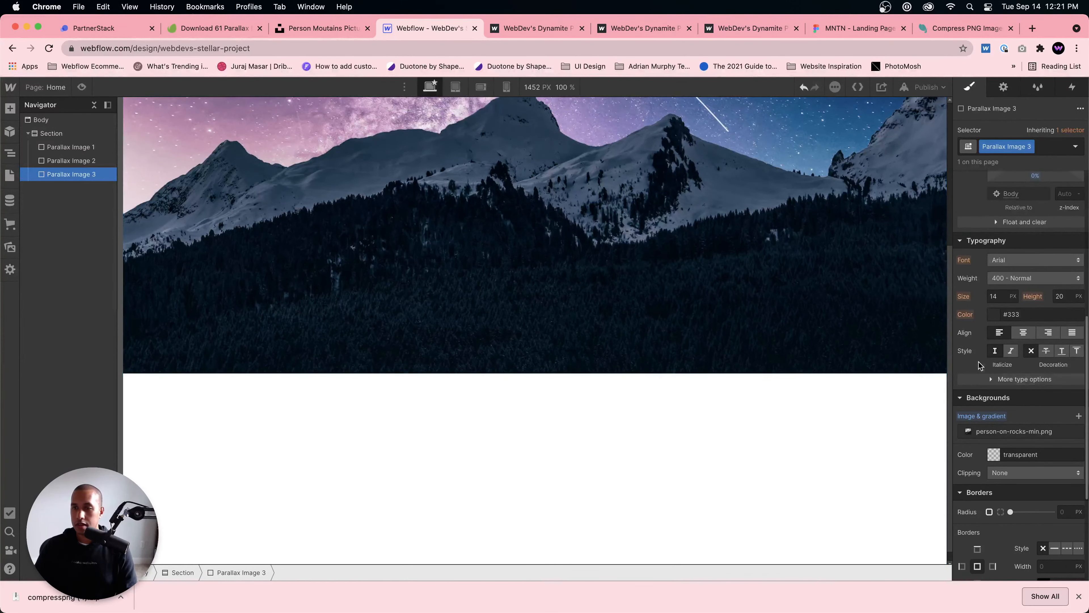
pyautogui.scroll(6, 986, 363)
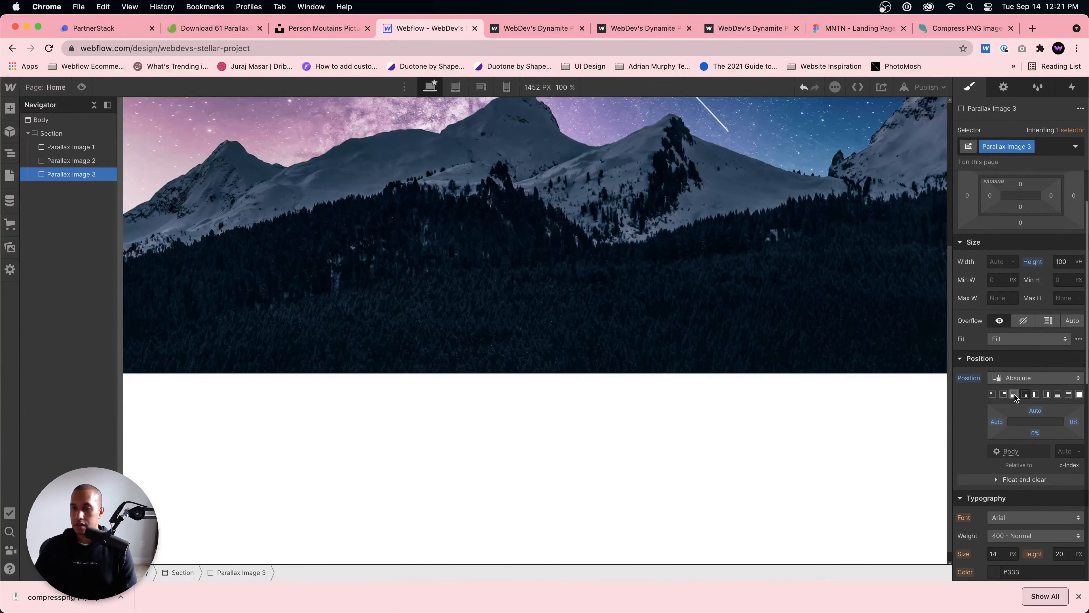
pyautogui.click(1014, 394)
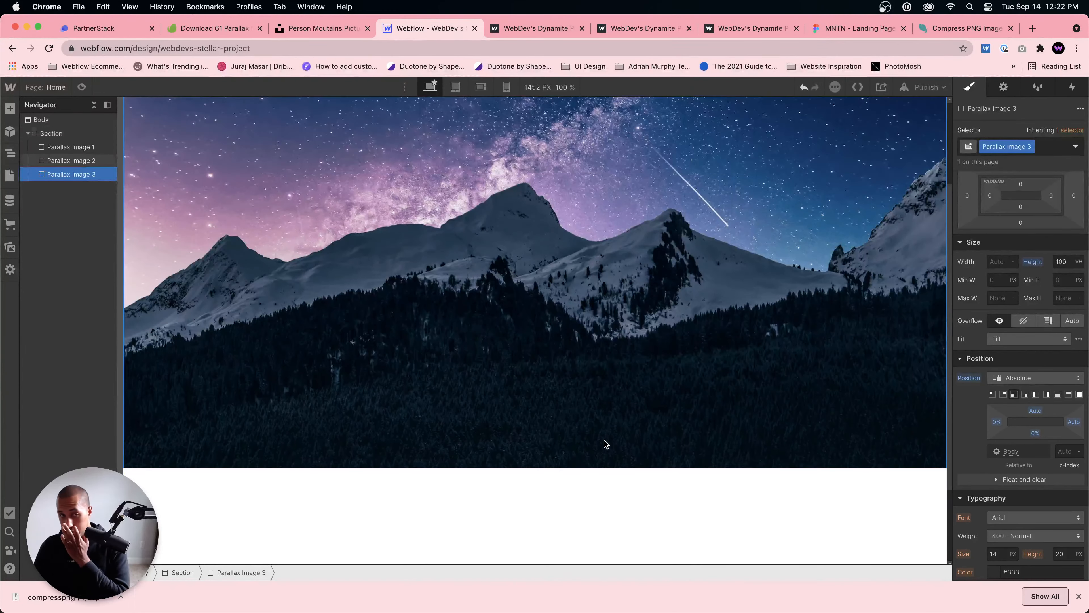
# Step: Examine the canvas from top to bottom for the placement of the person-on-rocks layer over the mountains
pyautogui.scroll(3, 605, 443)
pyautogui.scroll(-3, 691, 430)
pyautogui.scroll(3, 681, 429)
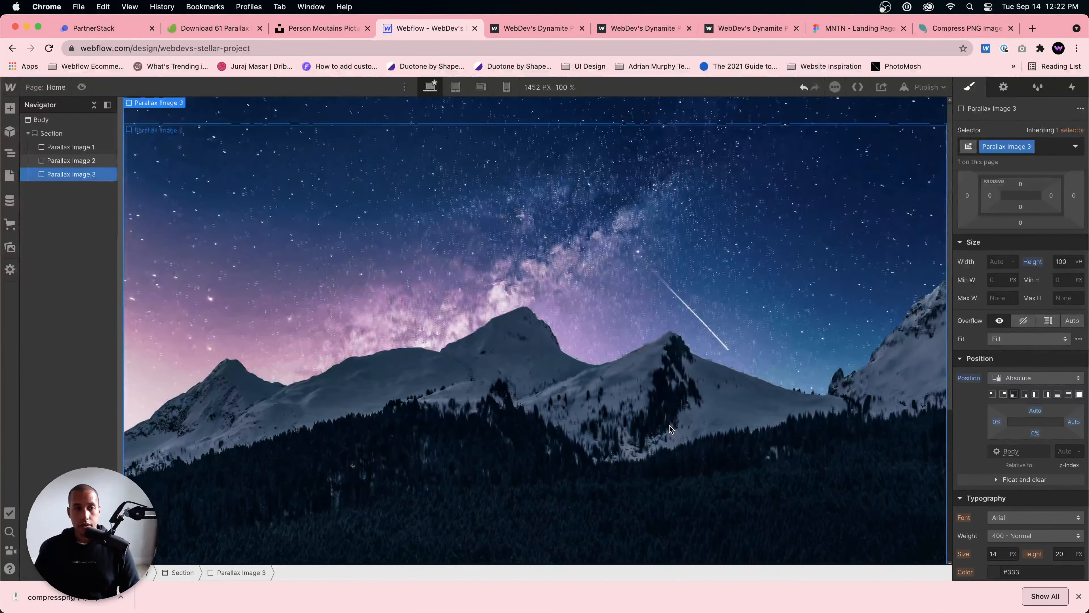
pyautogui.scroll(-5, 663, 423)
pyautogui.scroll(2, 674, 418)
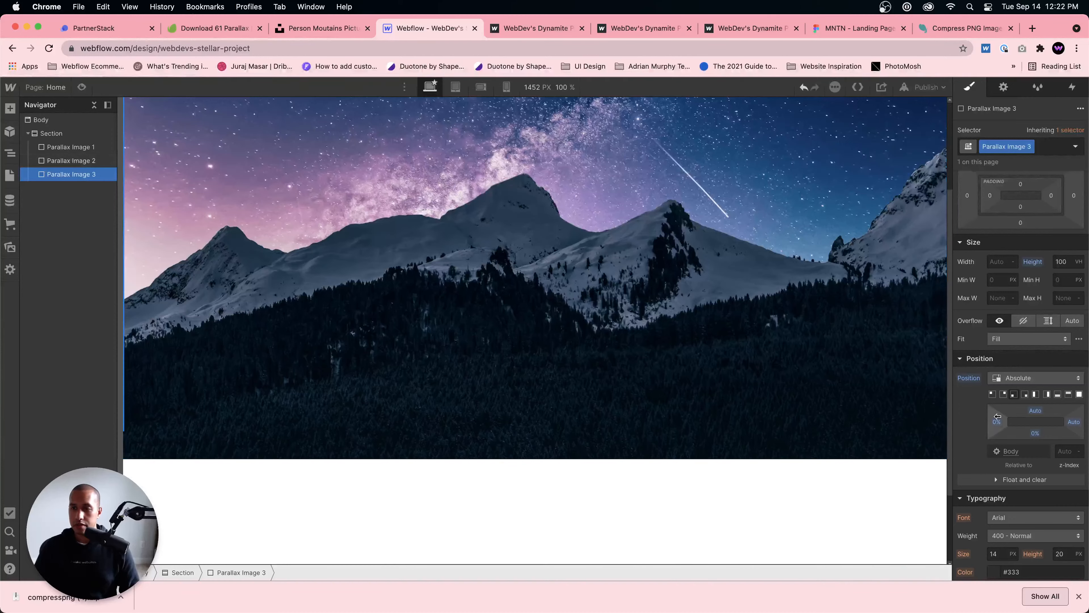
pyautogui.scroll(1, 917, 412)
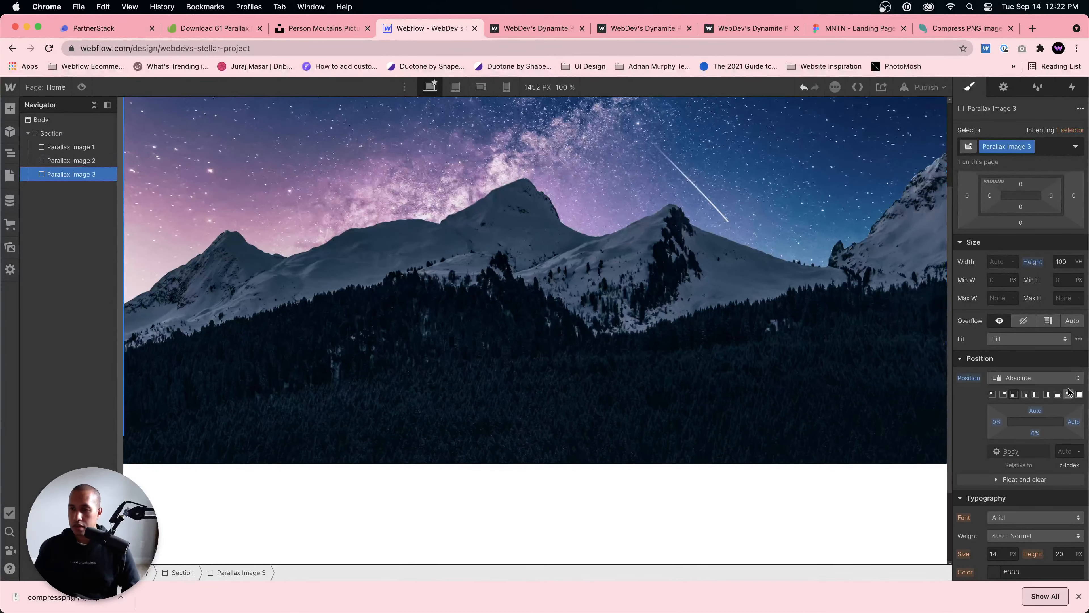
pyautogui.scroll(-1, 604, 361)
pyautogui.scroll(-2, 603, 361)
pyautogui.scroll(1, 354, 431)
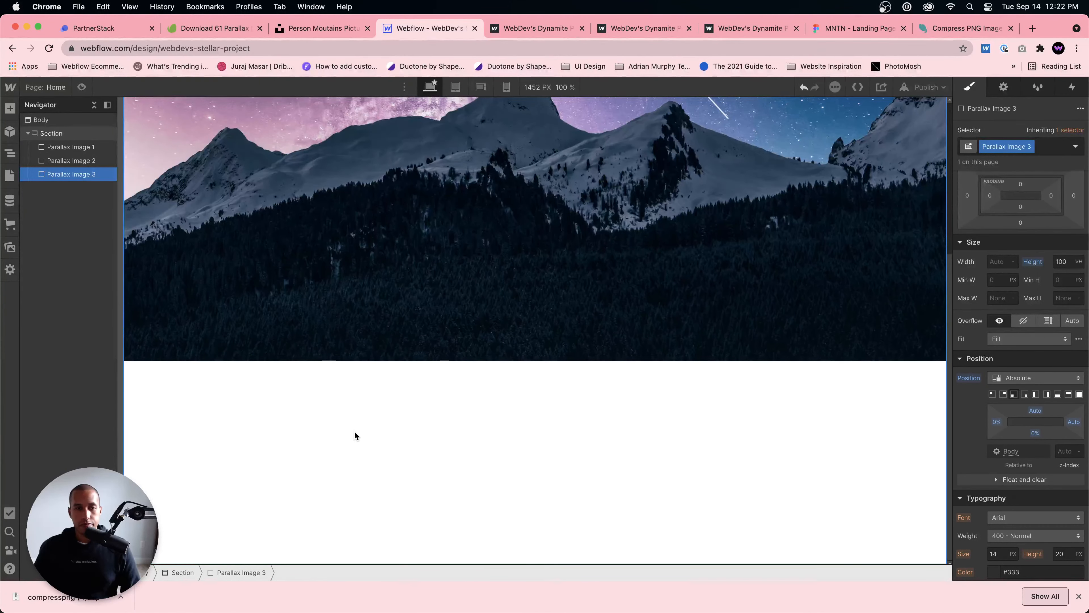
pyautogui.scroll(3, 184, 307)
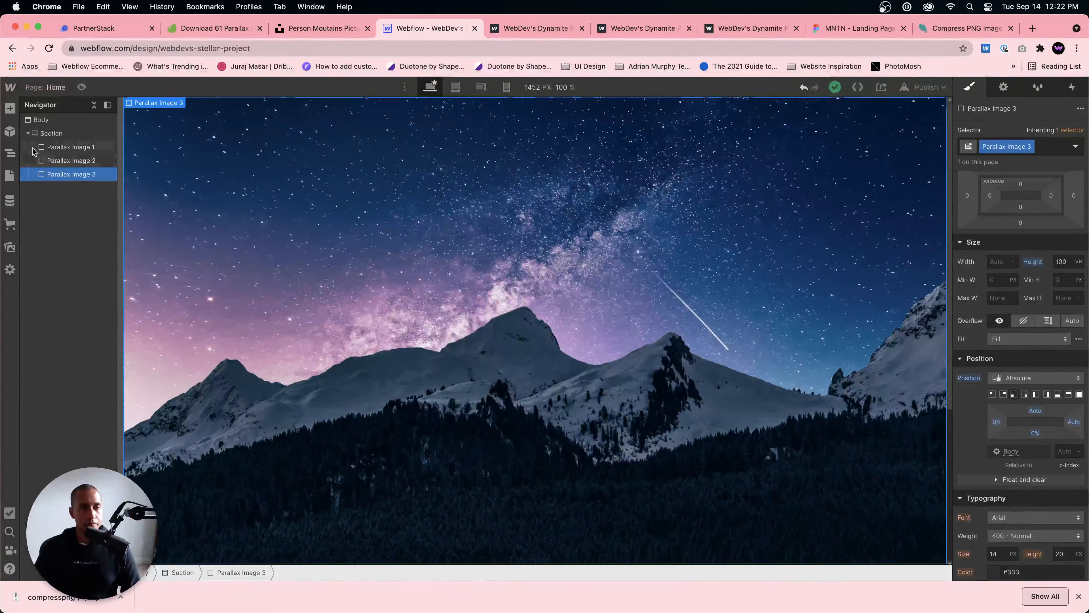
# Step: Set the z-index of Parallax Image 3 to 3
pyautogui.scroll(-1, 1062, 440)
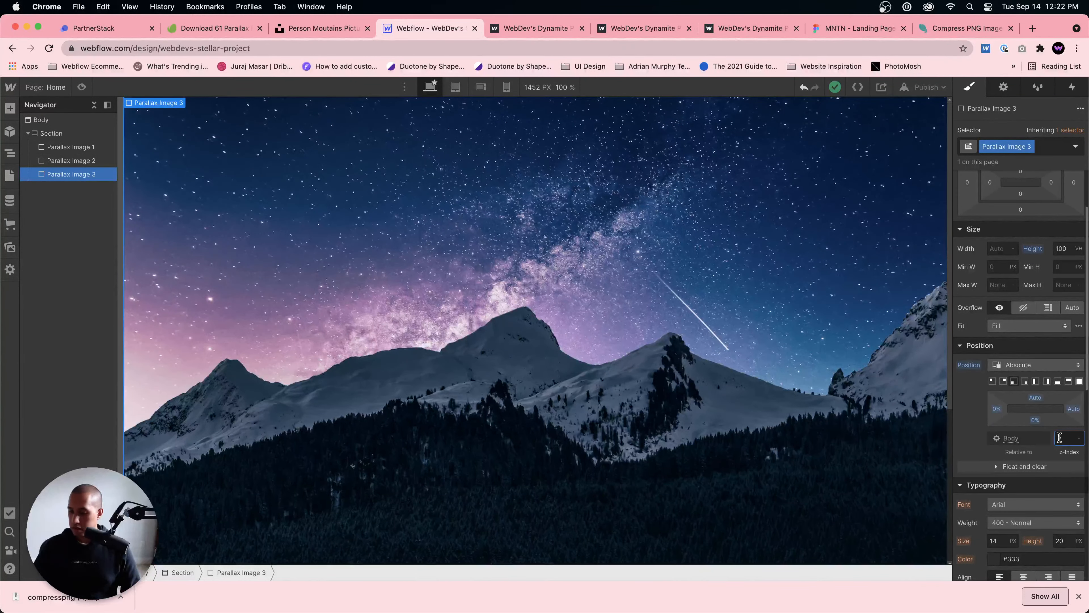
pyautogui.click(1059, 437)
pyautogui.write('3')
pyautogui.scroll(-5, 547, 323)
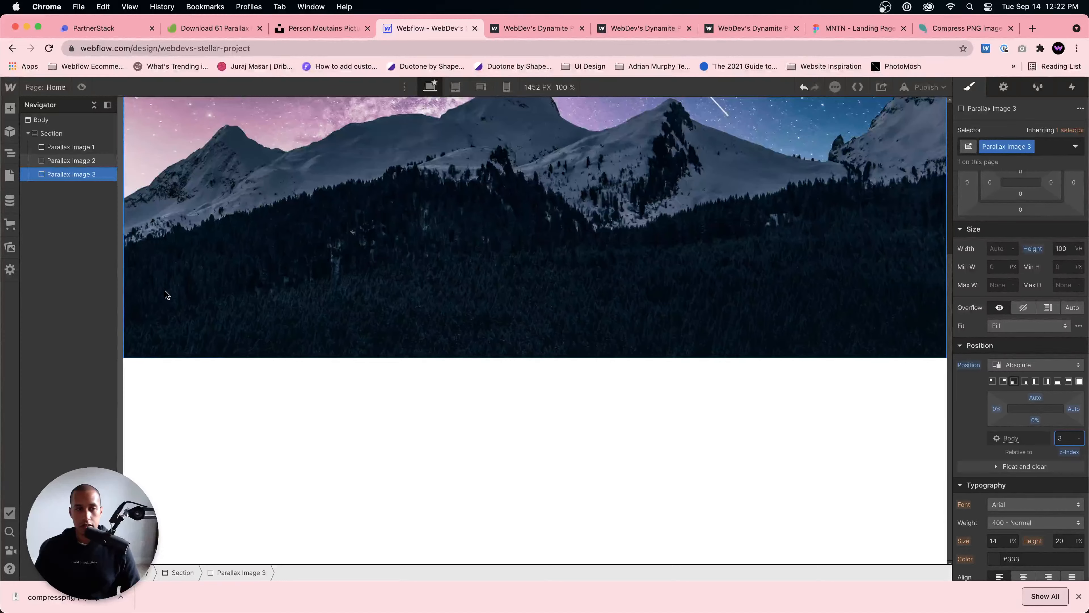
# Step: Set Parallax Image 3's person-on-rocks-min.png background to Contain size, 0% left and 100% top position, with no tiling
pyautogui.scroll(-5, 1040, 429)
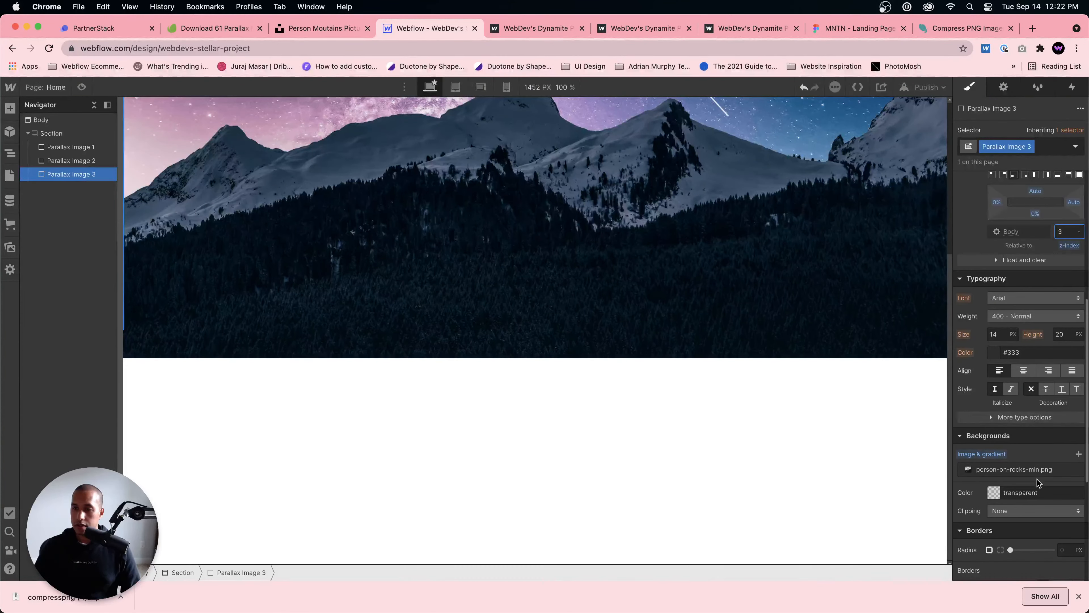
pyautogui.click(1037, 468)
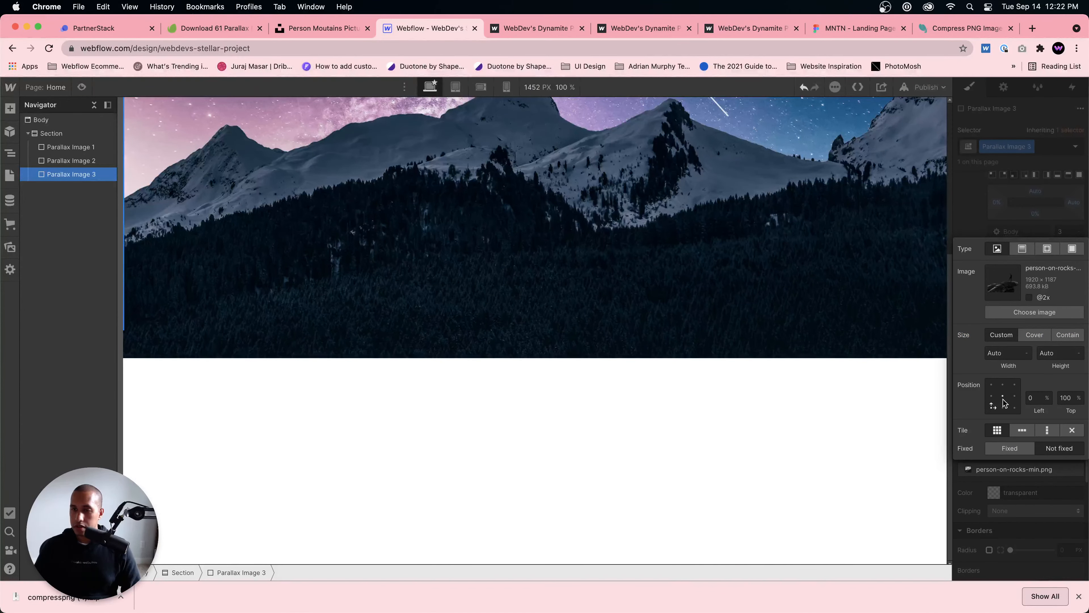
pyautogui.click(991, 407)
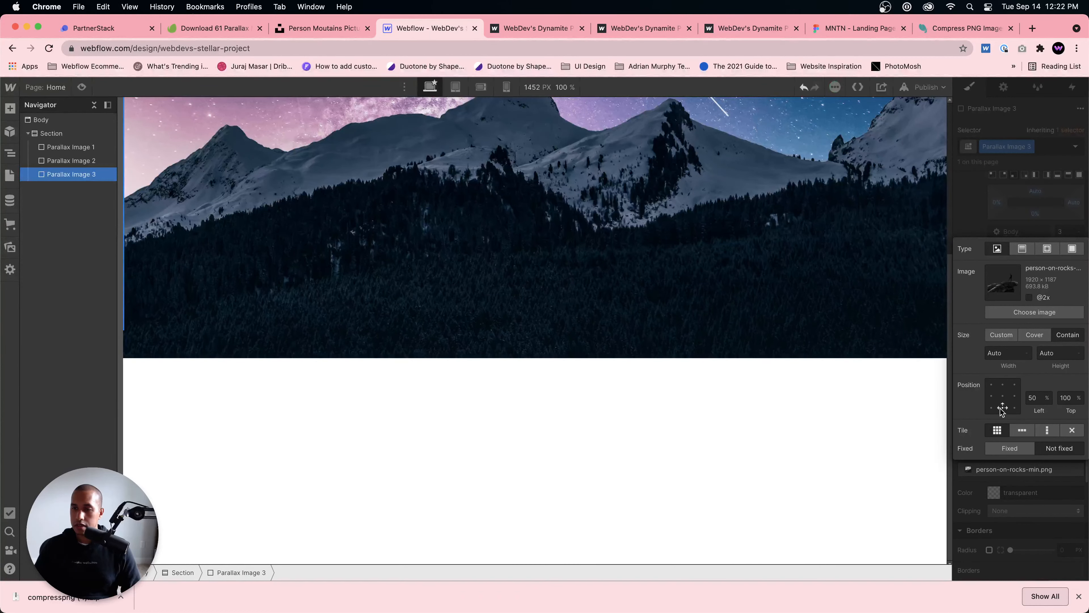
pyautogui.click(1070, 430)
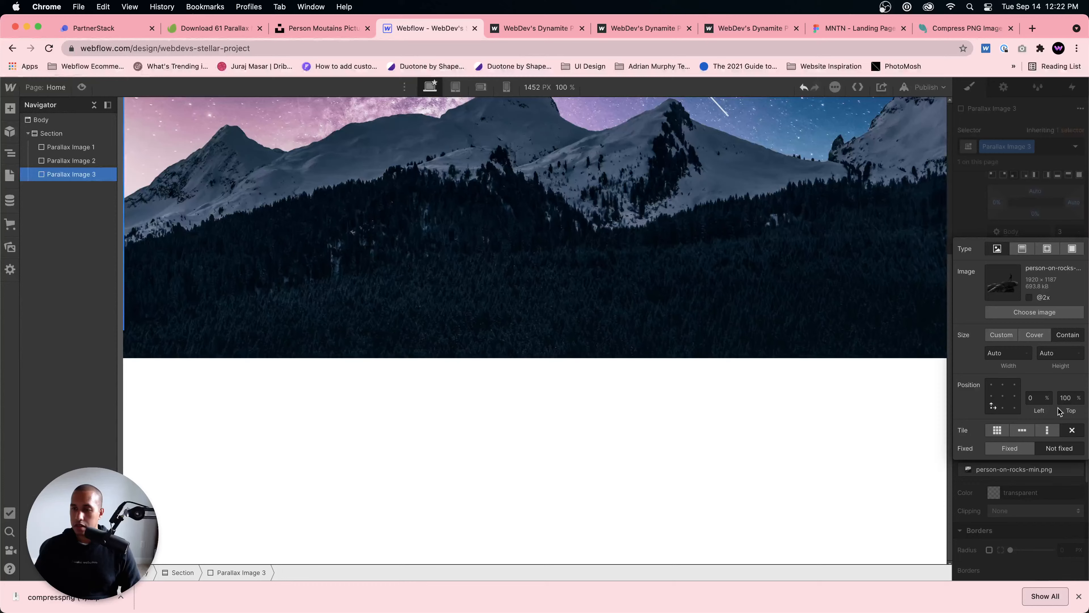
pyautogui.click(877, 278)
pyautogui.scroll(2, 856, 318)
pyautogui.scroll(4, 1022, 190)
# Step: Give the Section relative positioning so the absolute parallax images are placed relative to it instead of the Body
pyautogui.scroll(4, 442, 364)
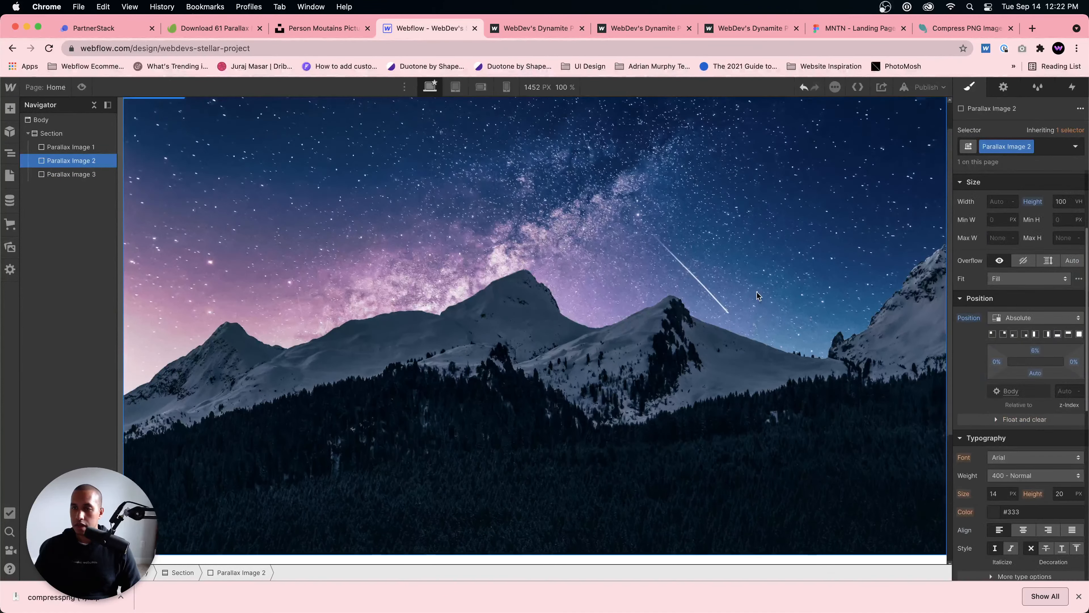
pyautogui.click(71, 174)
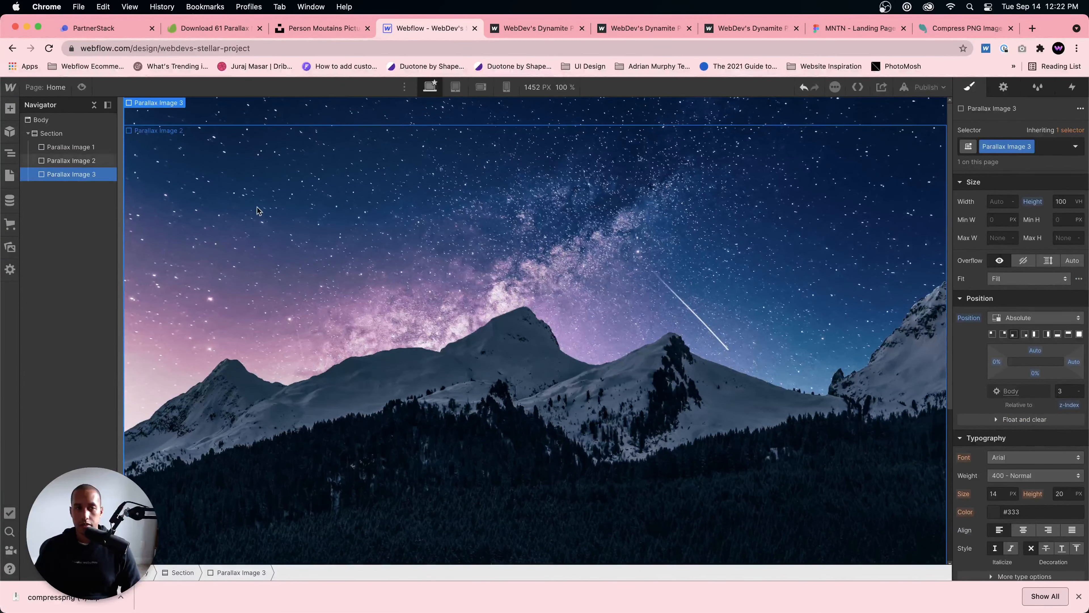
pyautogui.click(51, 134)
pyautogui.scroll(3, 1024, 258)
pyautogui.click(1035, 447)
pyautogui.click(1024, 462)
pyautogui.click(66, 147)
pyautogui.click(76, 163)
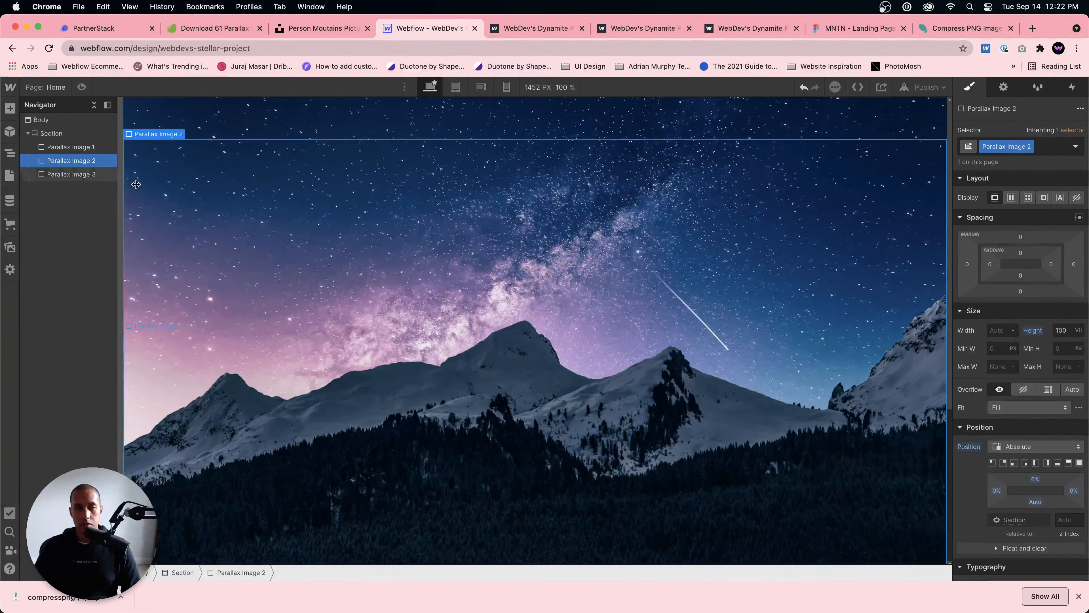
# Step: Set the z-index of Parallax Image 1 to 1 and that of Parallax Image 2 to 2
pyautogui.click(84, 147)
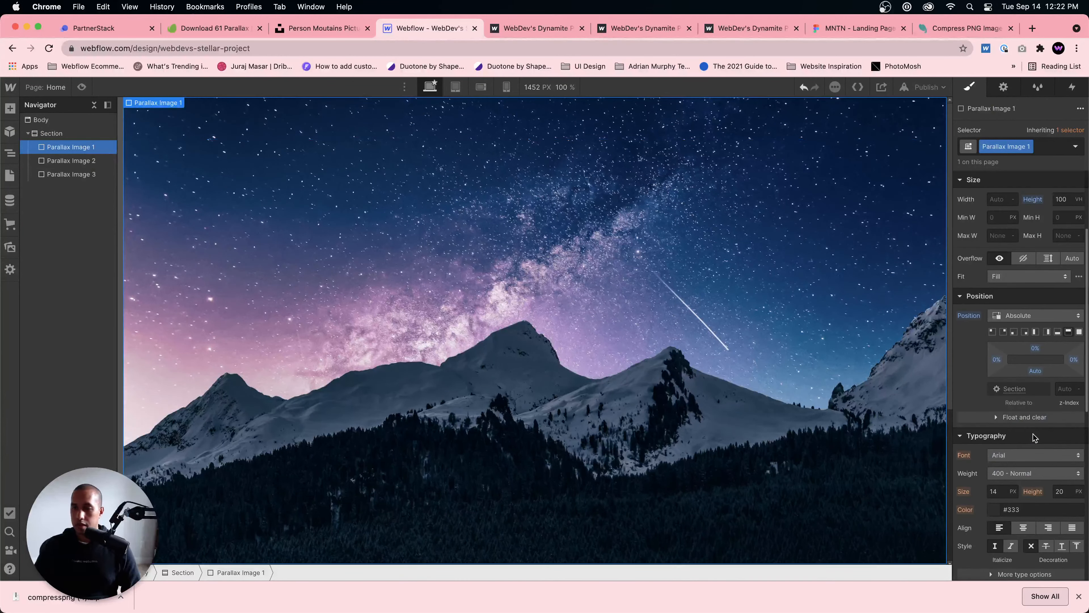
pyautogui.write('1')
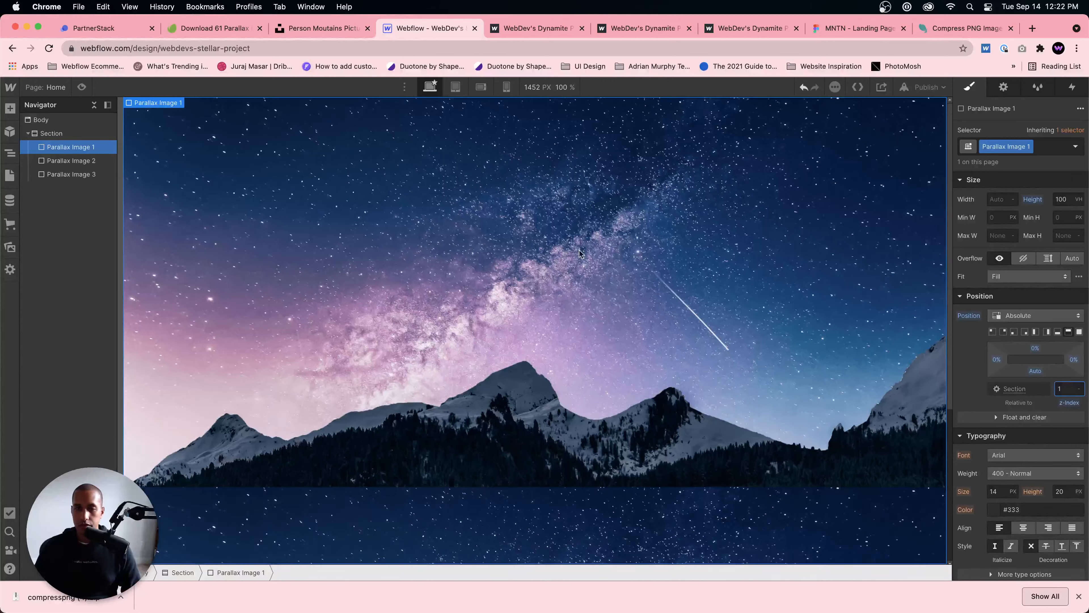
pyautogui.click(73, 161)
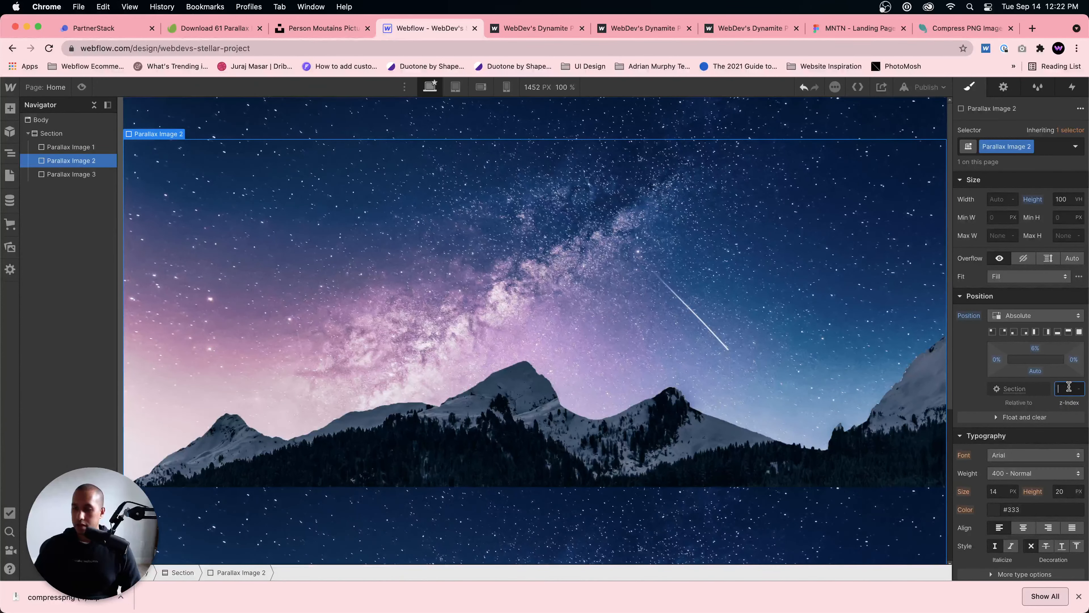
# Step: Set the width of Parallax Image 3 to 100%
pyautogui.click(86, 177)
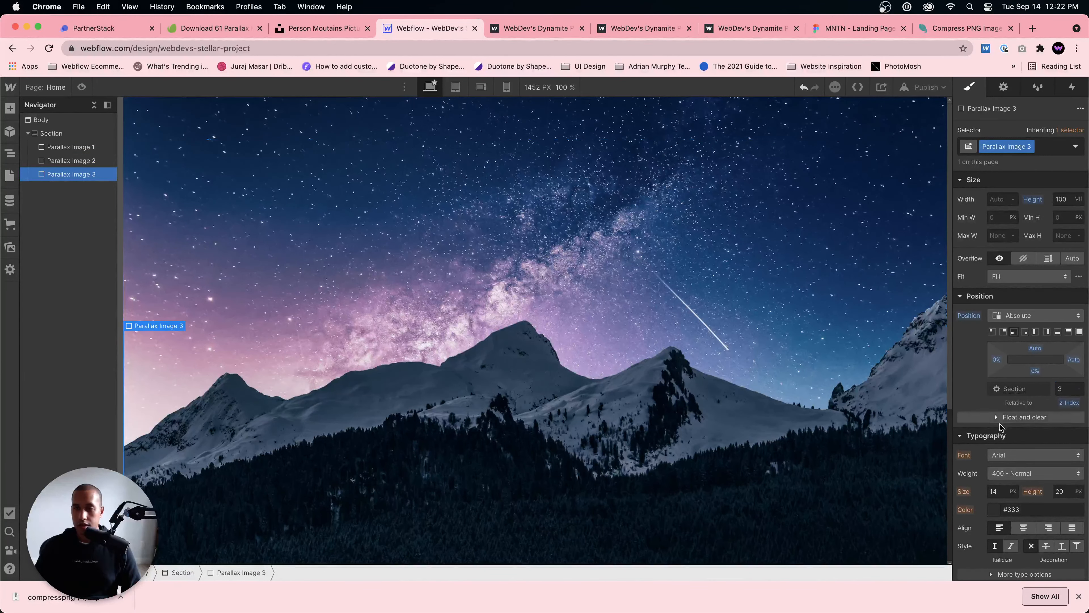
pyautogui.scroll(-5, 463, 394)
pyautogui.scroll(2, 463, 393)
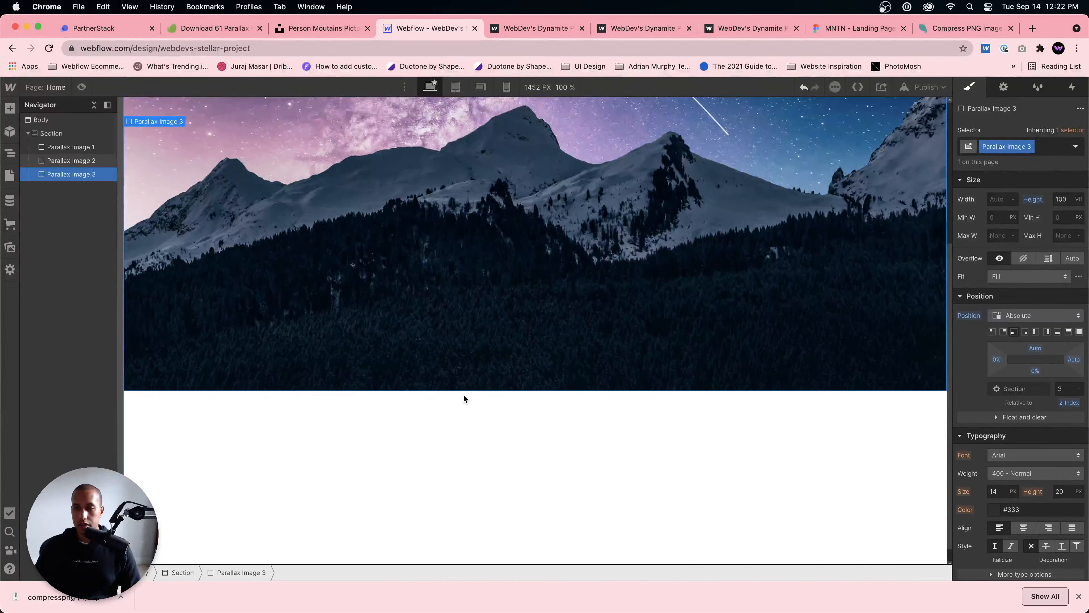
pyautogui.scroll(4, 467, 399)
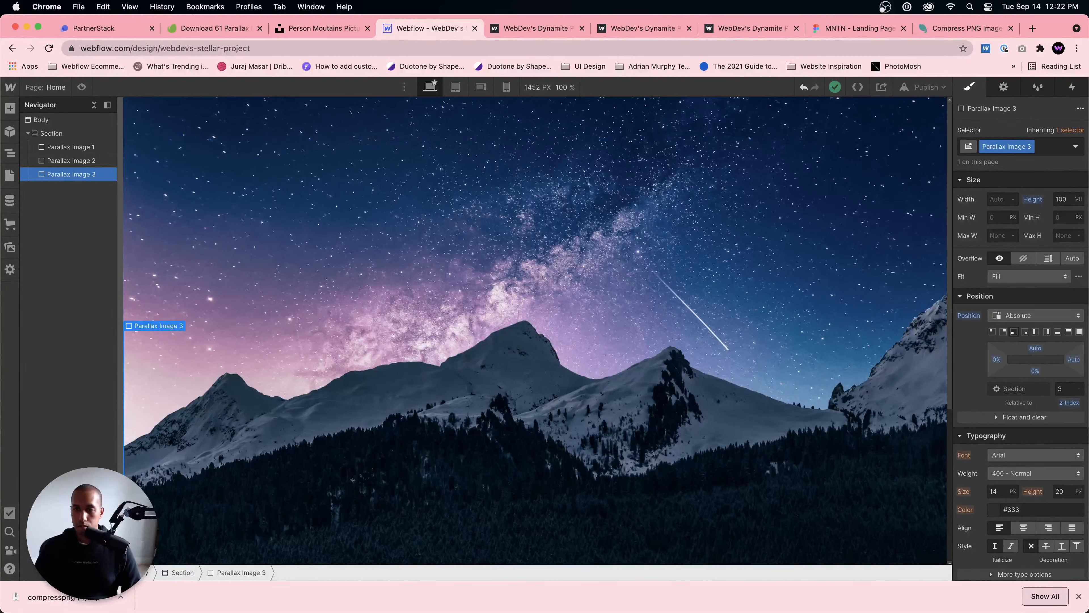
pyautogui.click(1000, 200)
pyautogui.write('100%')
pyautogui.press('Return')
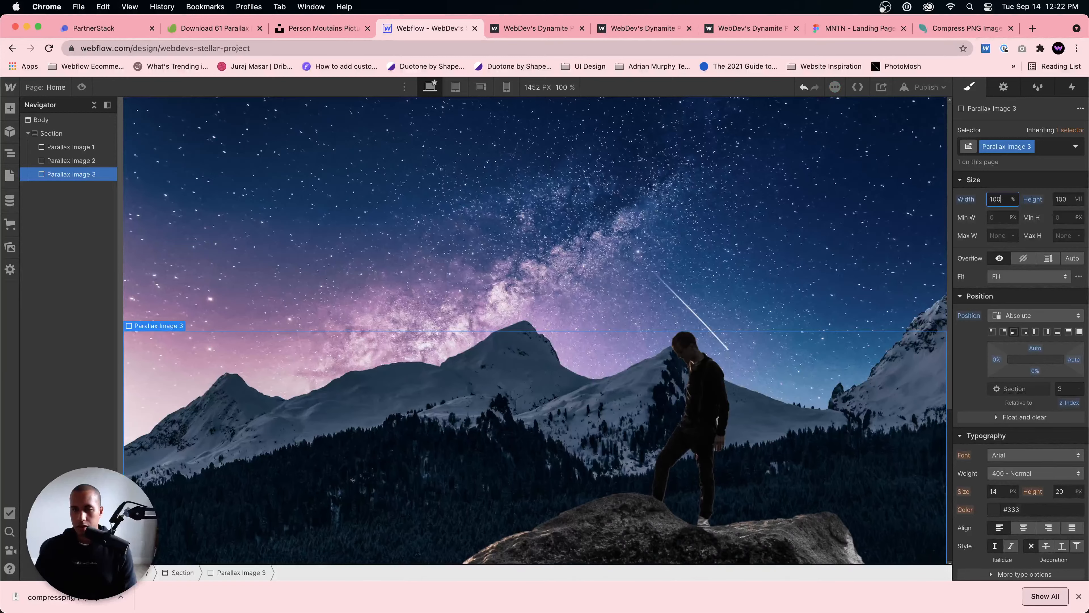
# Step: Check the person-on-rocks layer on the canvas and clear Parallax Image 3's width value
pyautogui.scroll(-5, 696, 248)
pyautogui.scroll(4, 696, 248)
pyautogui.scroll(-2, 696, 247)
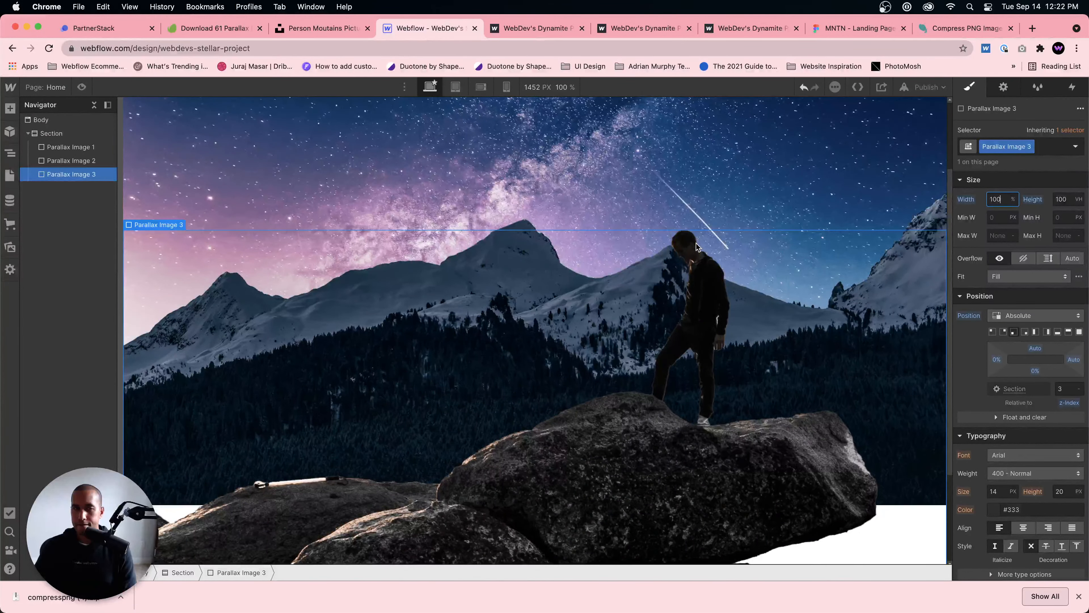
pyautogui.scroll(3, 696, 248)
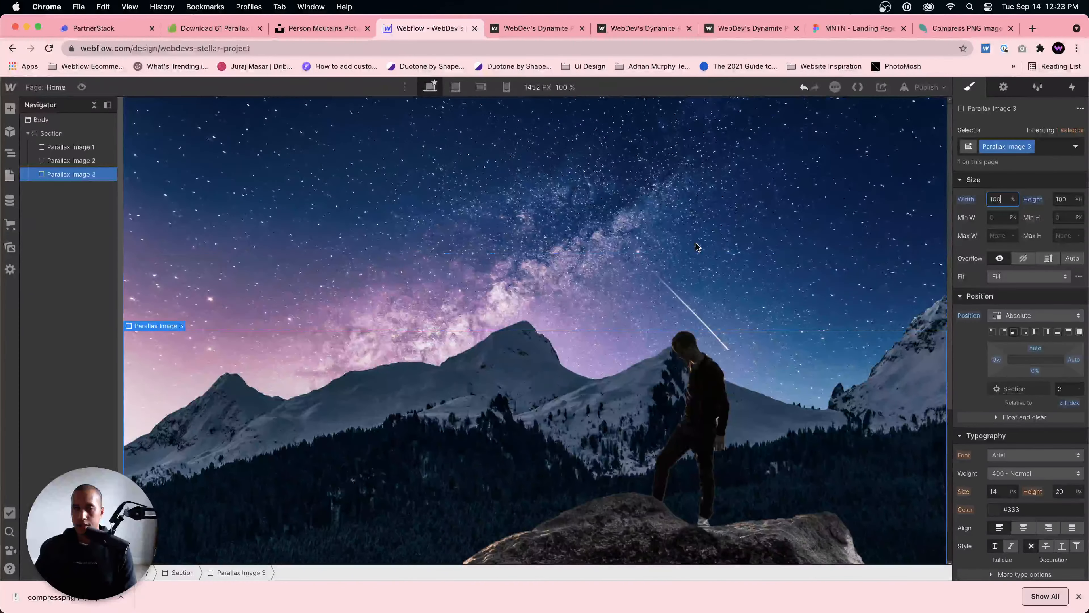
pyautogui.press('BackSpace')
pyautogui.press('BackSpace')
pyautogui.press('BackSpace')
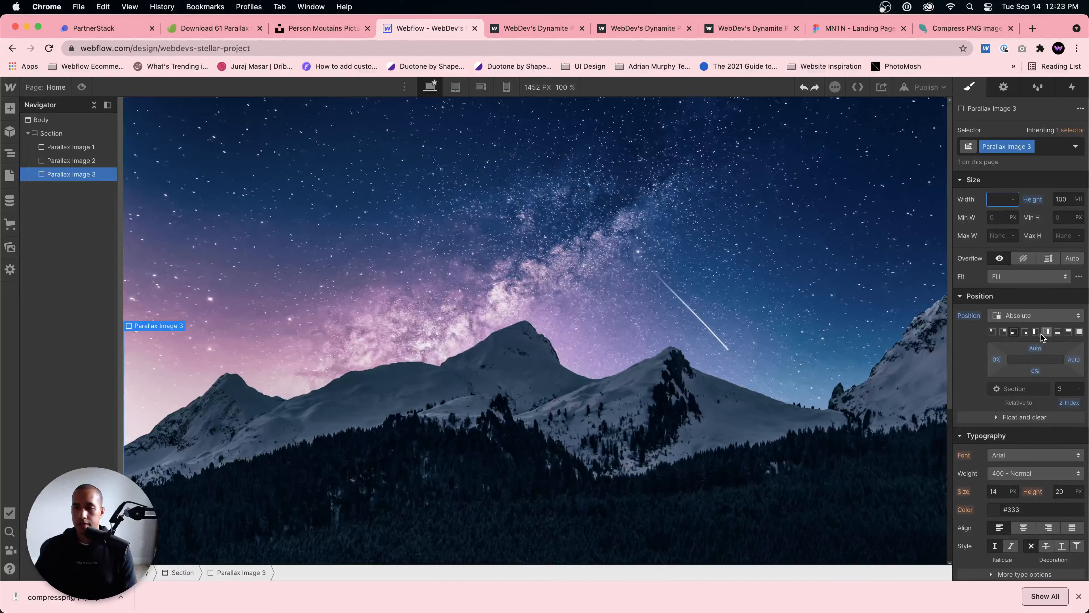
# Step: Stretch Parallax Image 3 along the bottom of the Section with 0% left, right and bottom offsets and an automatic top offset
pyautogui.click(1057, 332)
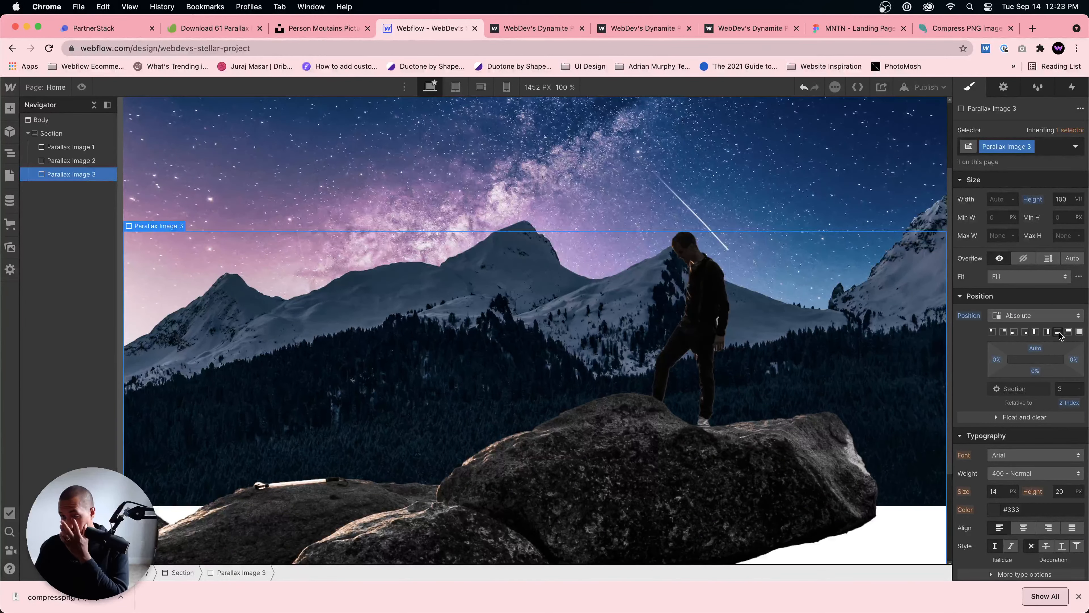
pyautogui.scroll(-5, 739, 307)
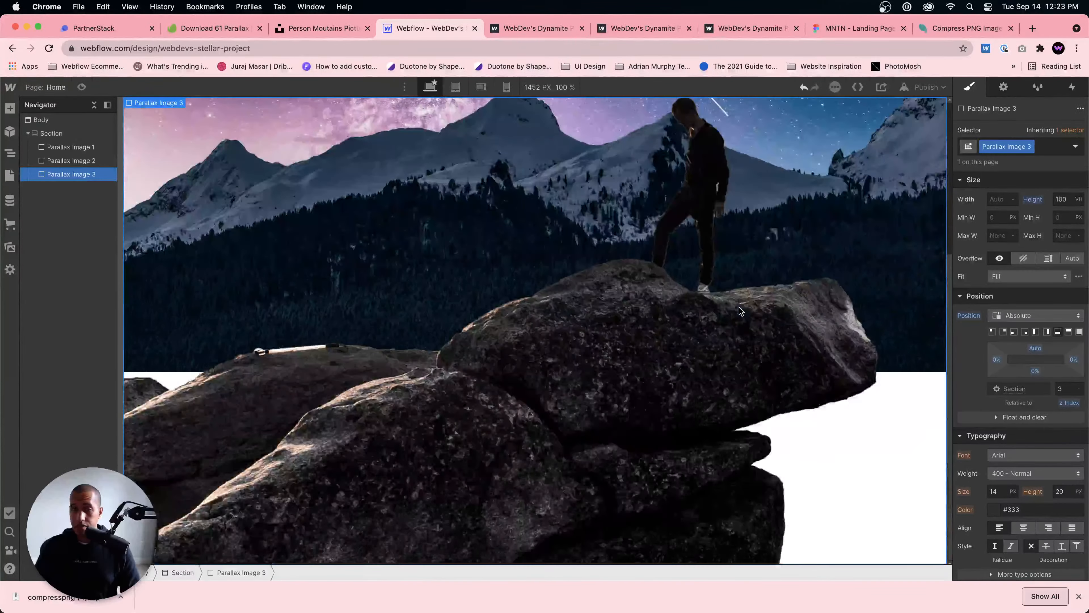
pyautogui.scroll(5, 739, 307)
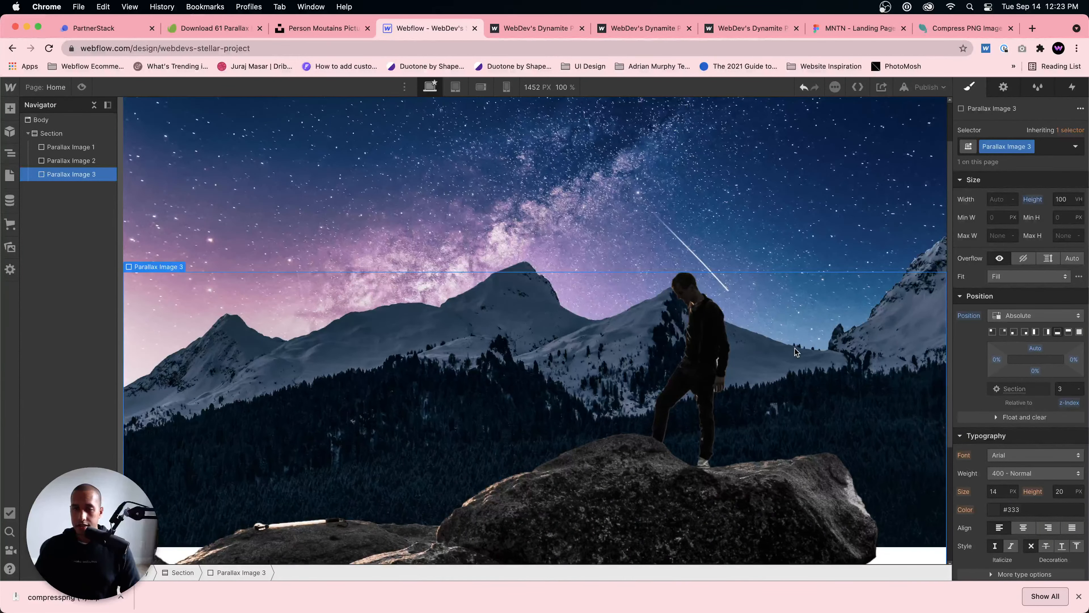
pyautogui.scroll(2, 794, 352)
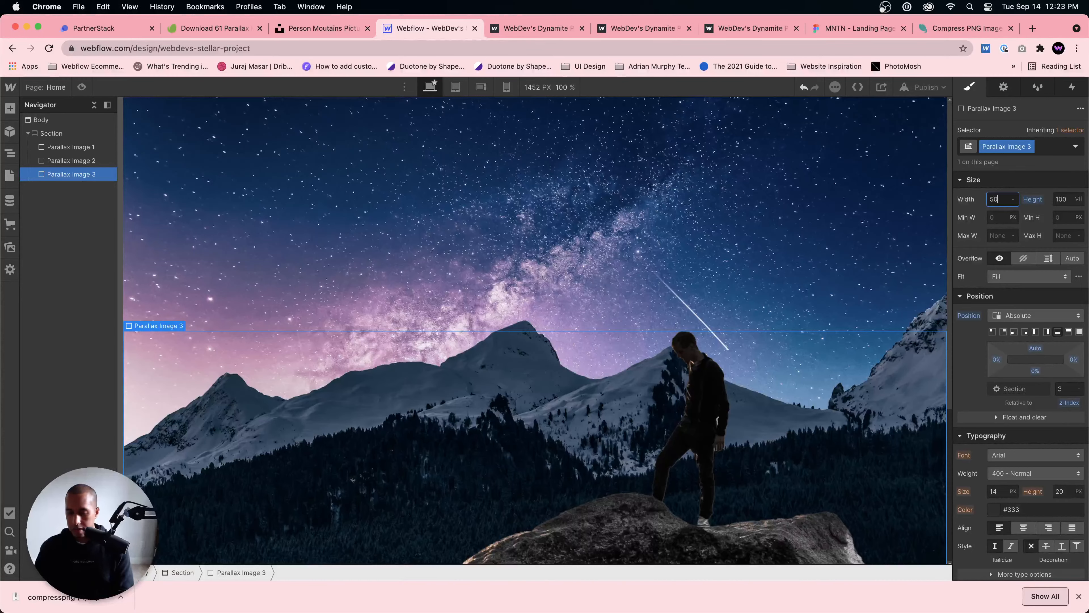
# Step: Set the width of Parallax Image 3 to 50%
pyautogui.write('50%')
pyautogui.scroll(-6, 536, 362)
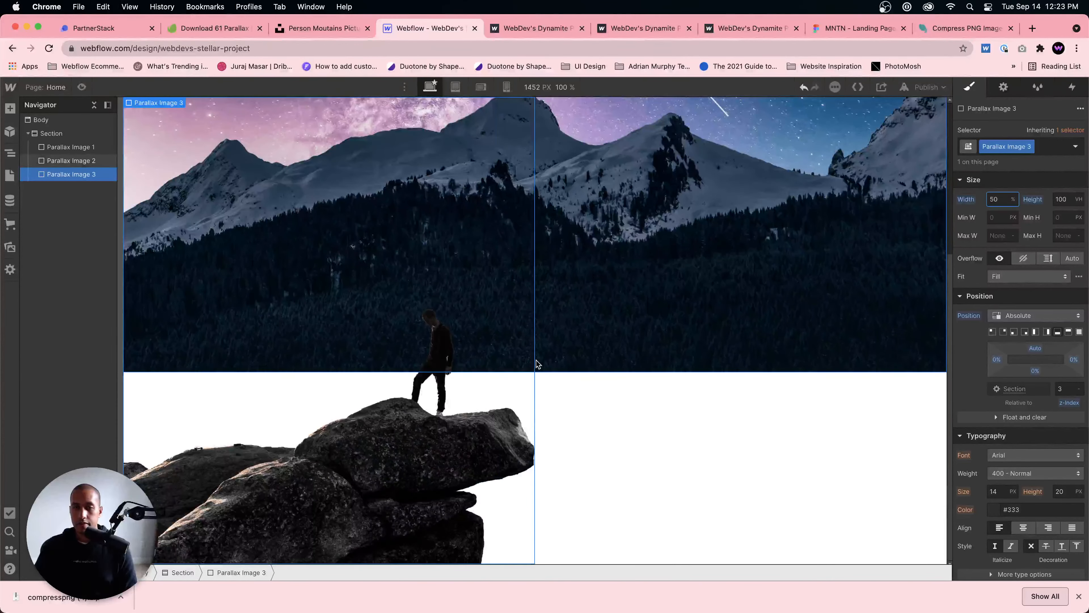
pyautogui.scroll(1, 537, 363)
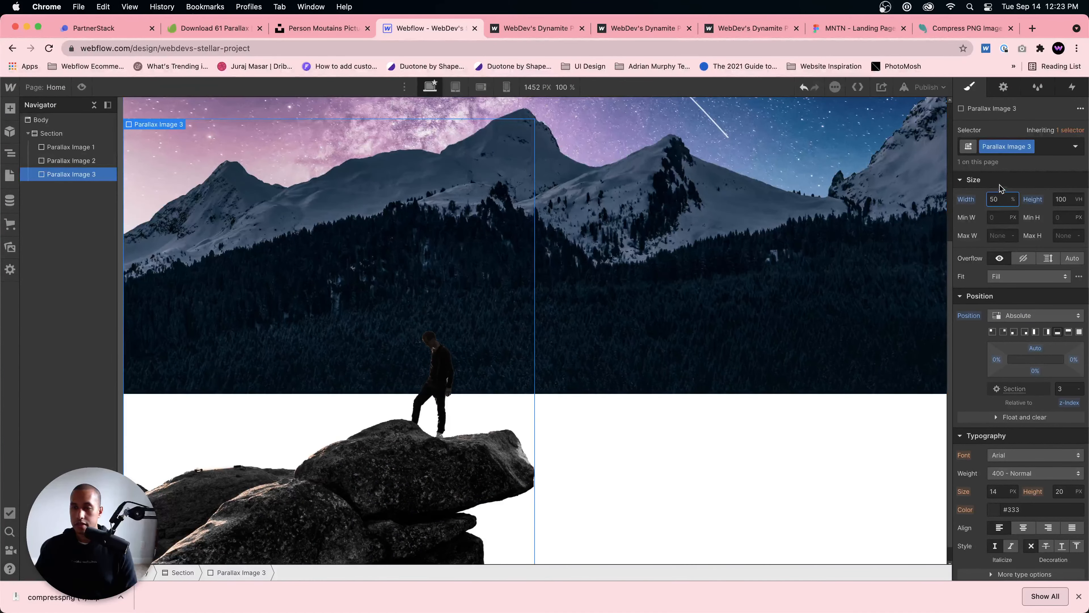
pyautogui.scroll(2, 649, 304)
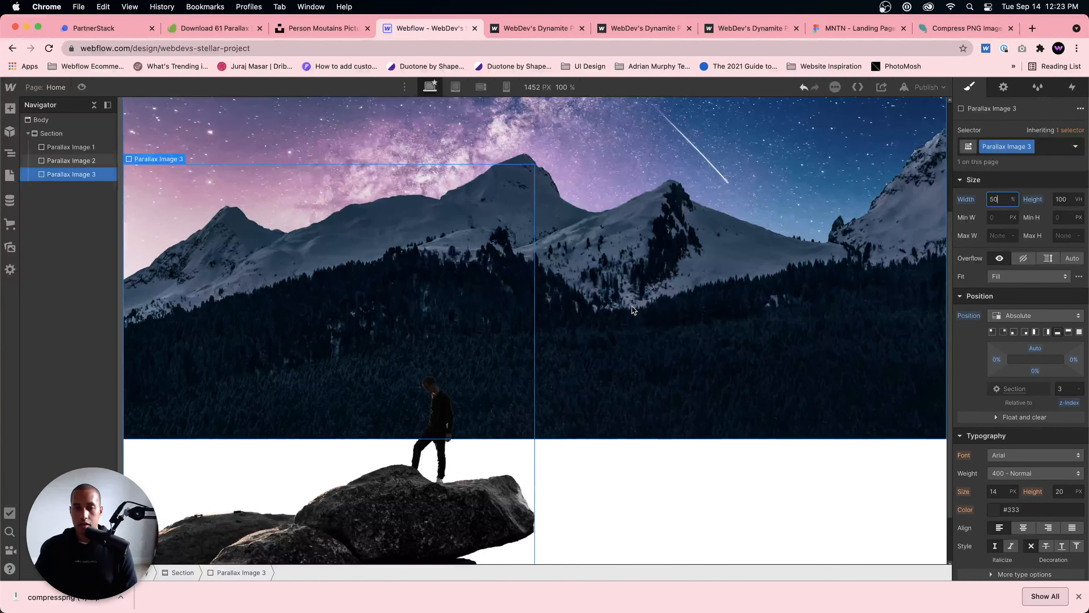
# Step: Preview the page to check how the person-on-rocks layer sits against the mountains, and return to editing
pyautogui.click(597, 323)
pyautogui.scroll(-2, 631, 437)
pyautogui.scroll(6, 581, 409)
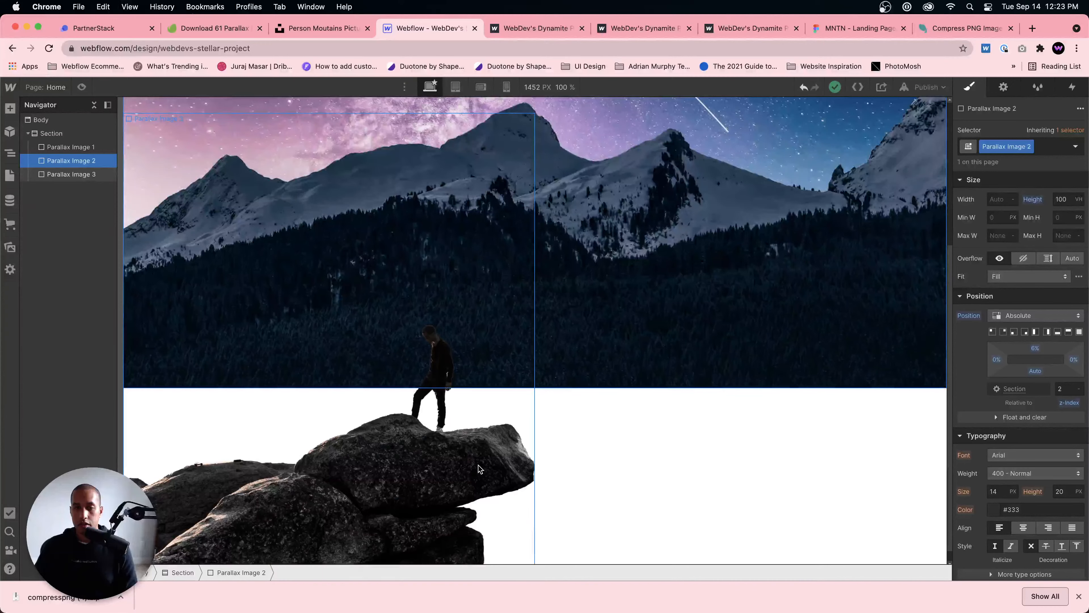
pyautogui.click(81, 87)
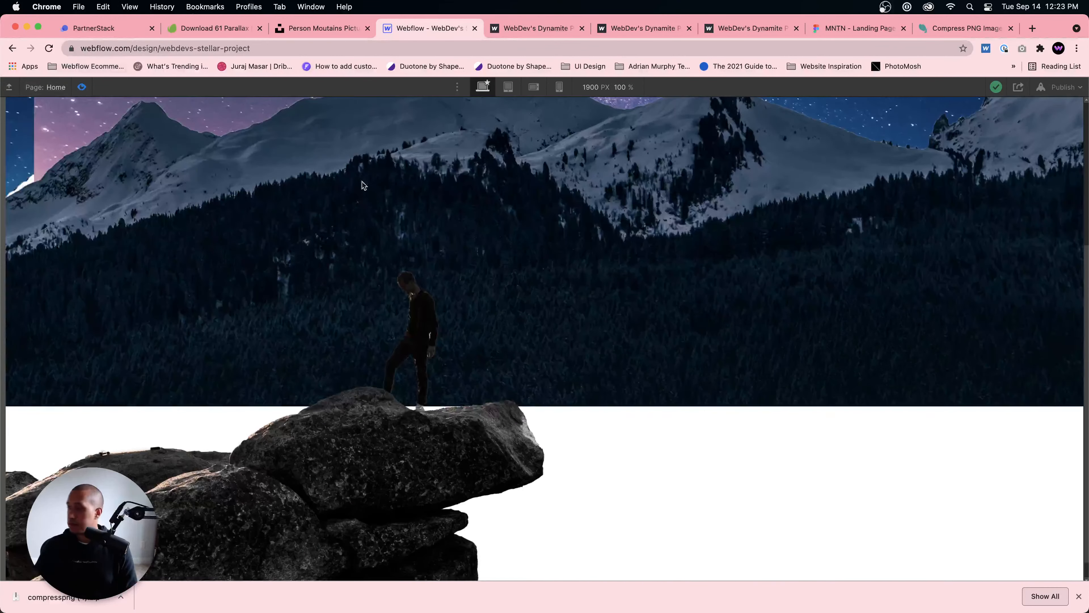
pyautogui.scroll(5, 626, 294)
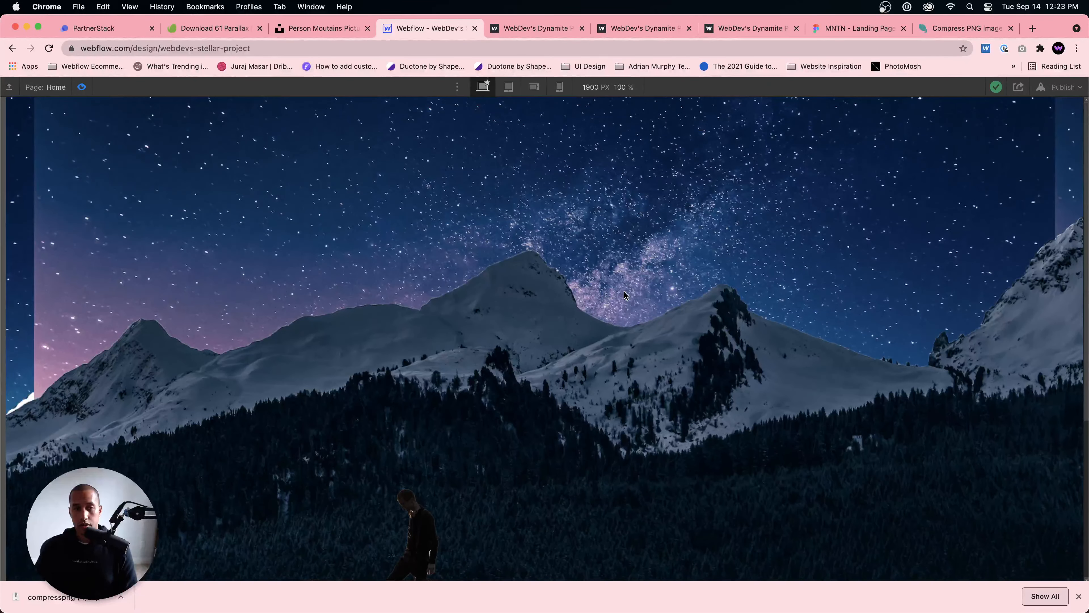
pyautogui.click(82, 88)
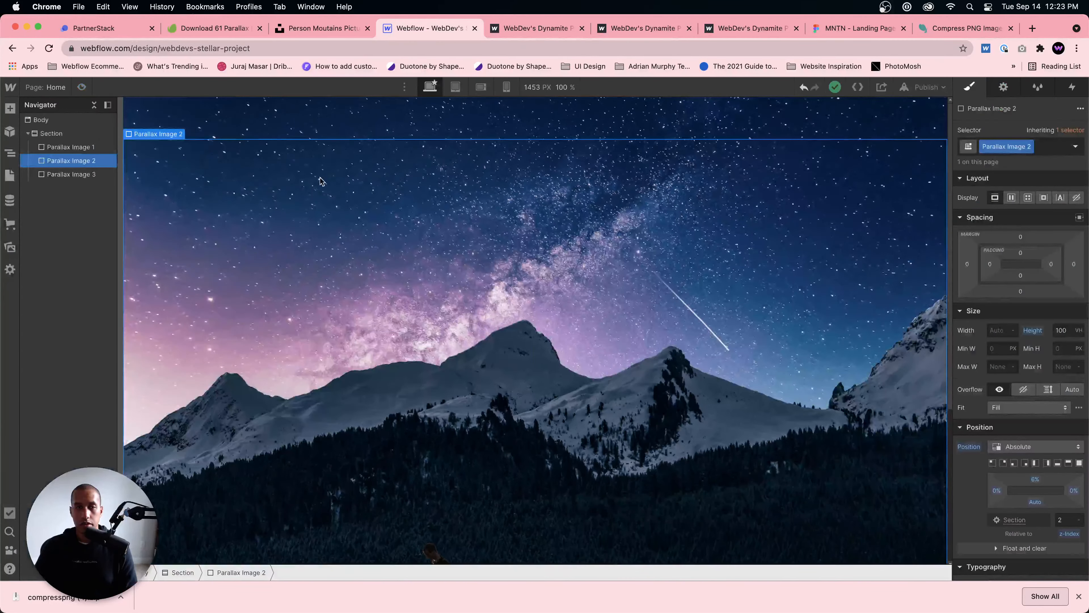
# Step: Review the position and background image settings of Parallax Image 1
pyautogui.click(68, 147)
pyautogui.scroll(-5, 1009, 396)
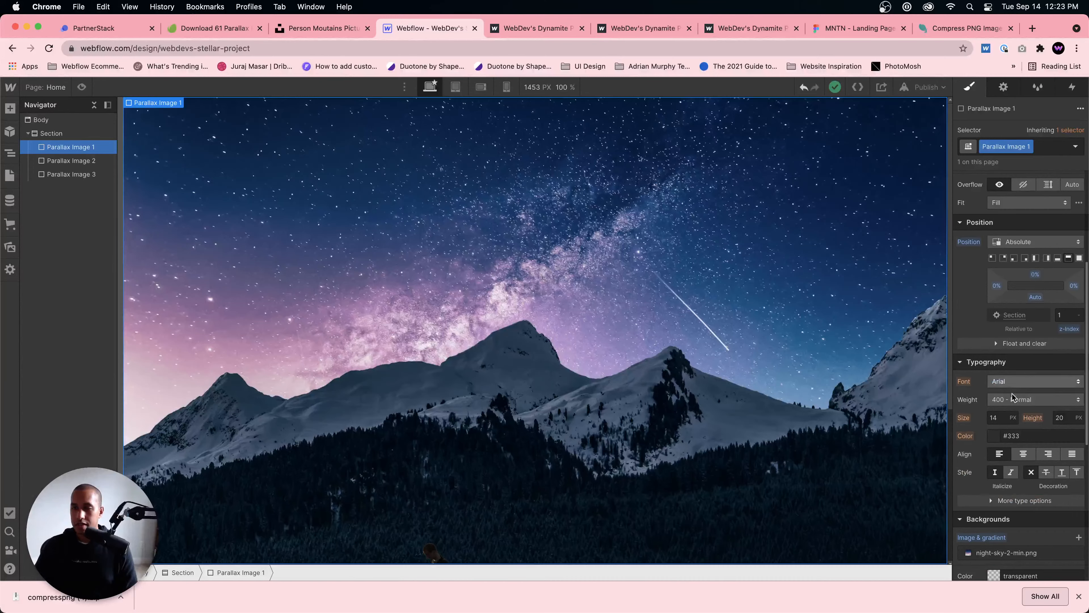
pyautogui.scroll(-3, 1020, 412)
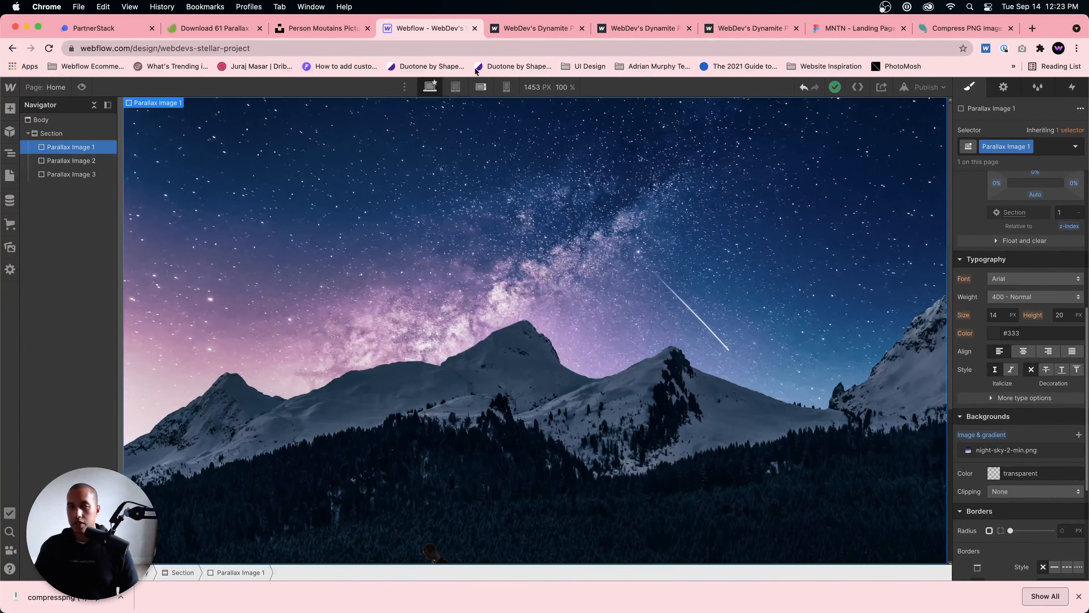
# Step: Switch to the published WebDev's Dynamite project page and examine how its mountain and person layers move while scrolling
pyautogui.click(318, 31)
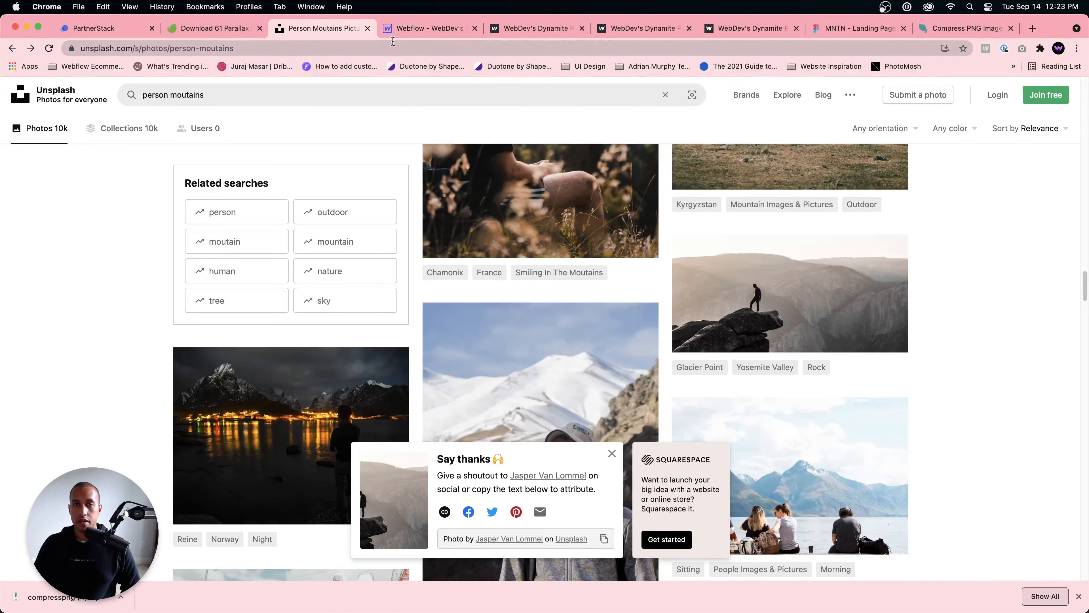
pyautogui.click(408, 30)
pyautogui.click(540, 30)
pyautogui.scroll(-3, 619, 314)
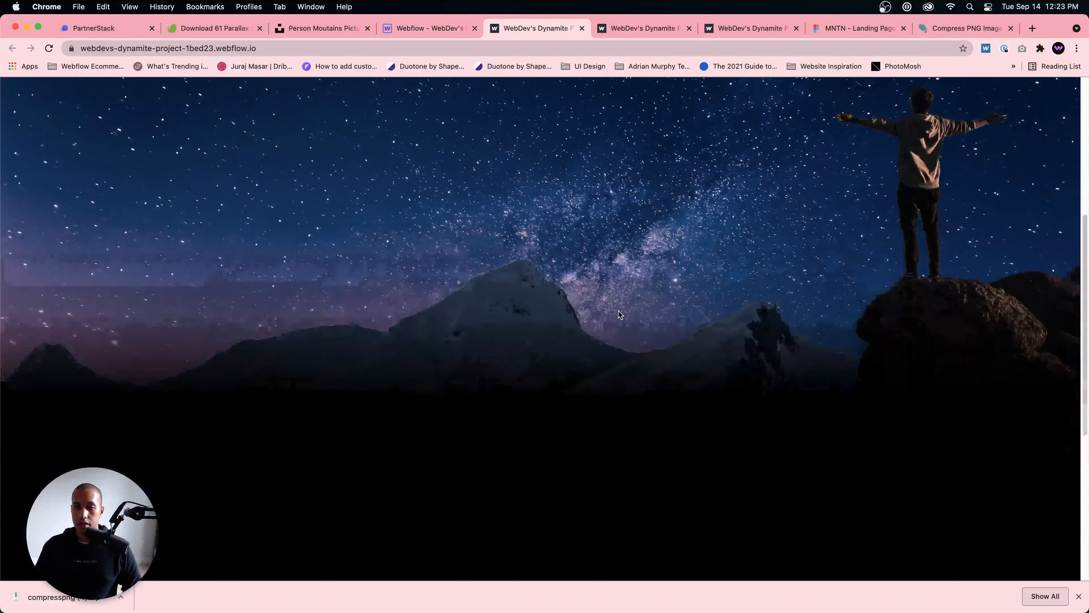
pyautogui.scroll(3, 619, 315)
pyautogui.scroll(-3, 619, 314)
pyautogui.scroll(3, 619, 313)
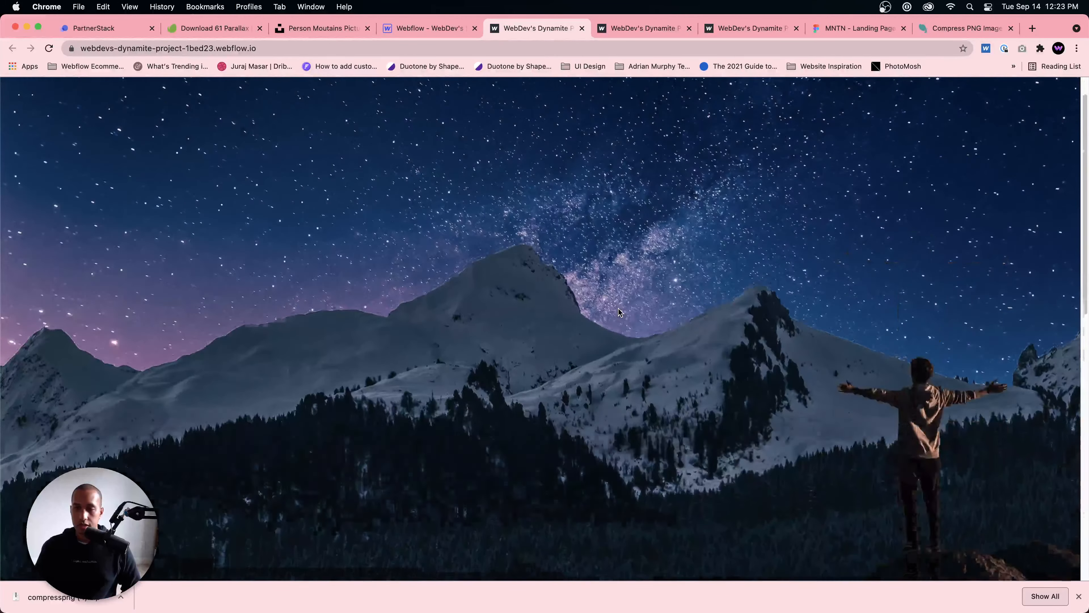
# Step: Examine the reference page's mountain, sky and person layers from top to bottom, and return to the Webflow project
pyautogui.scroll(-5, 619, 312)
pyautogui.scroll(5, 619, 309)
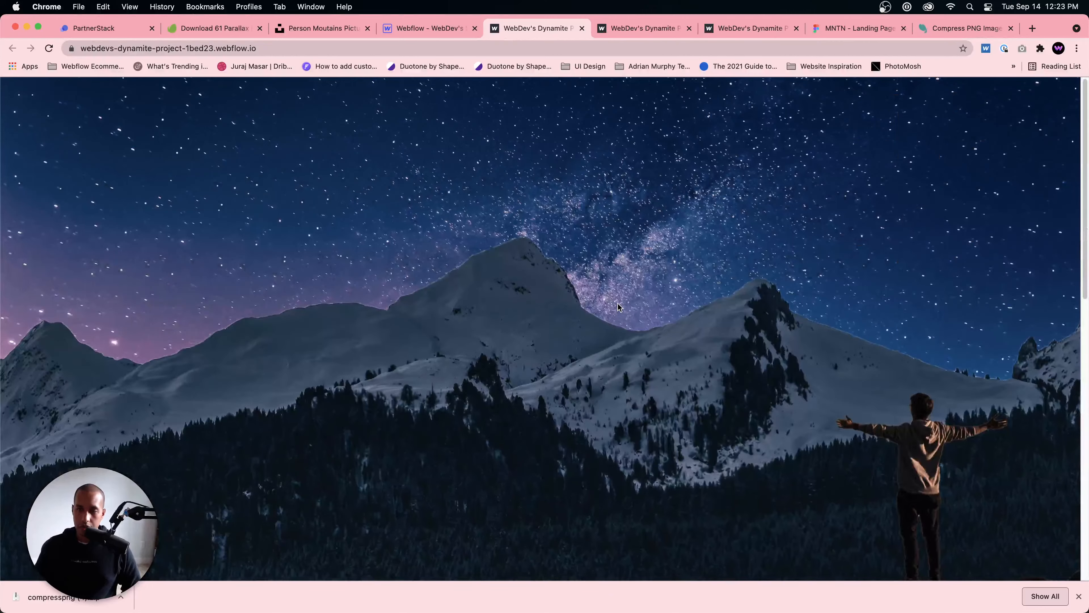
pyautogui.scroll(-2, 619, 307)
pyautogui.scroll(2, 619, 307)
pyautogui.scroll(-5, 619, 307)
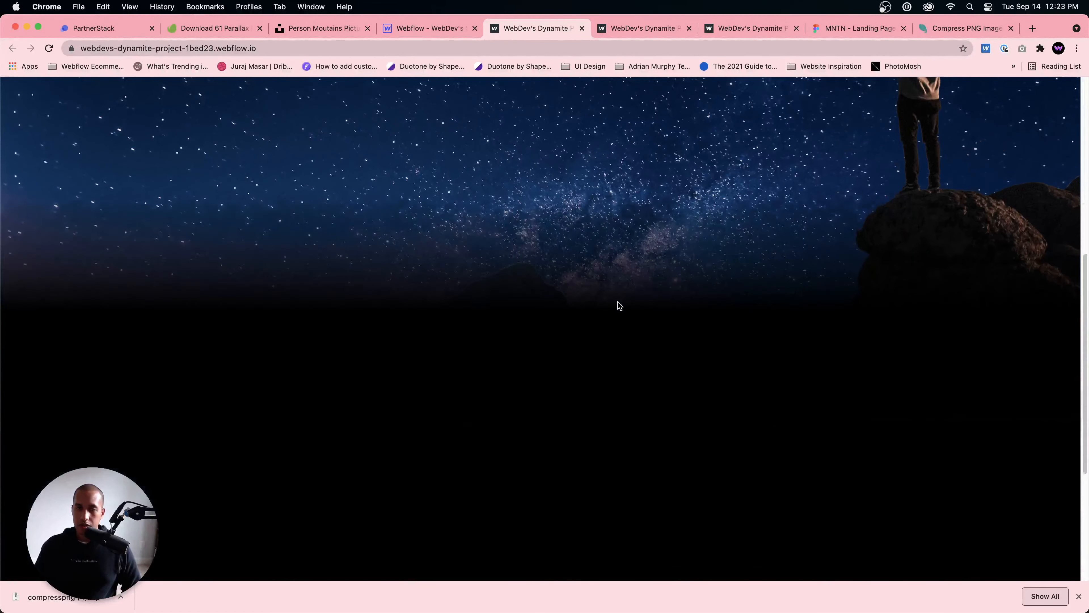
pyautogui.scroll(5, 500, 140)
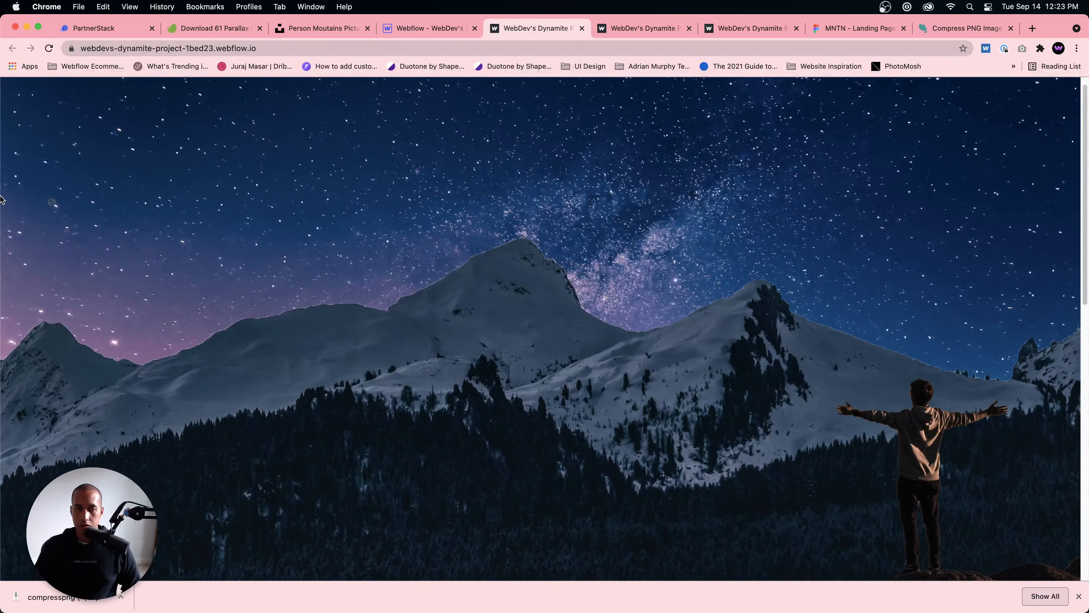
pyautogui.moveTo(2, 194)
pyautogui.mouseDown()
pyautogui.moveTo(595, 207)
pyautogui.moveTo(1, 211)
pyautogui.mouseUp()
pyautogui.click(429, 28)
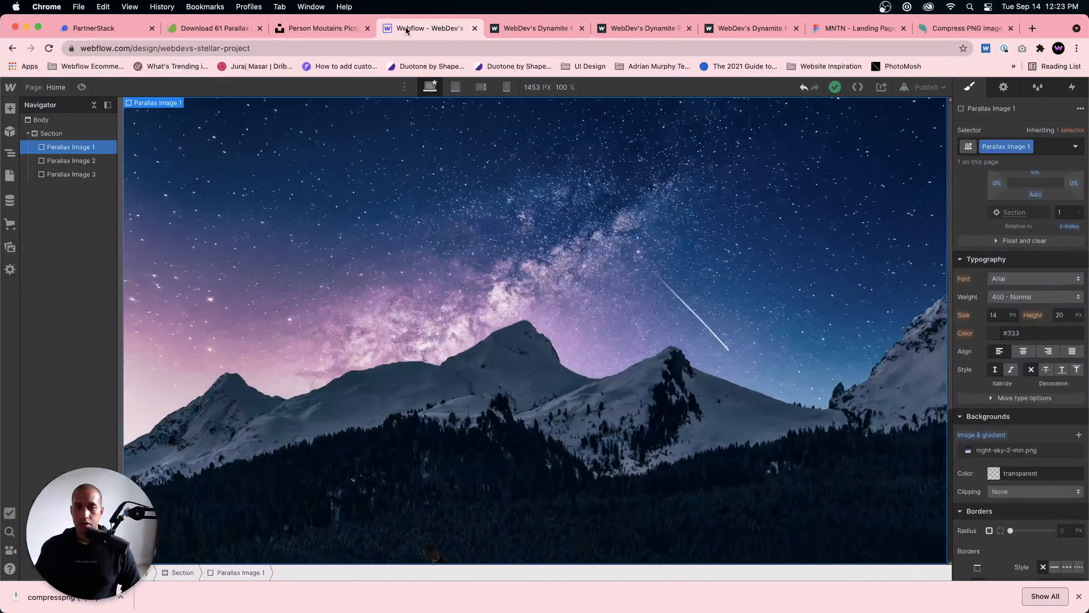
# Step: Try the Cover background size on Parallax Image 3 and switch it back to Contain
pyautogui.click(498, 365)
pyautogui.click(402, 404)
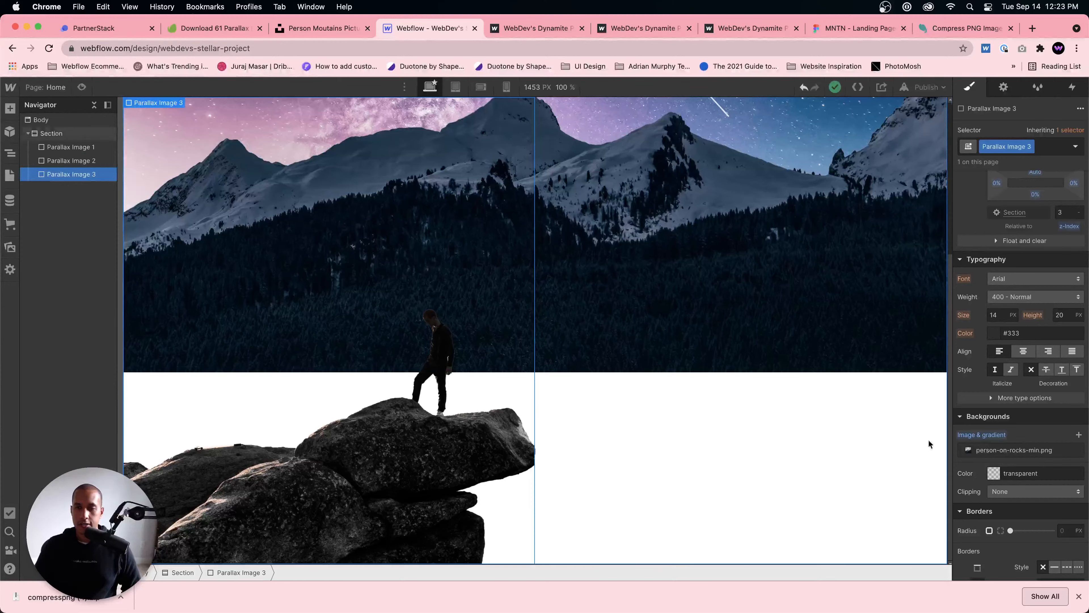
pyautogui.scroll(2, 1082, 397)
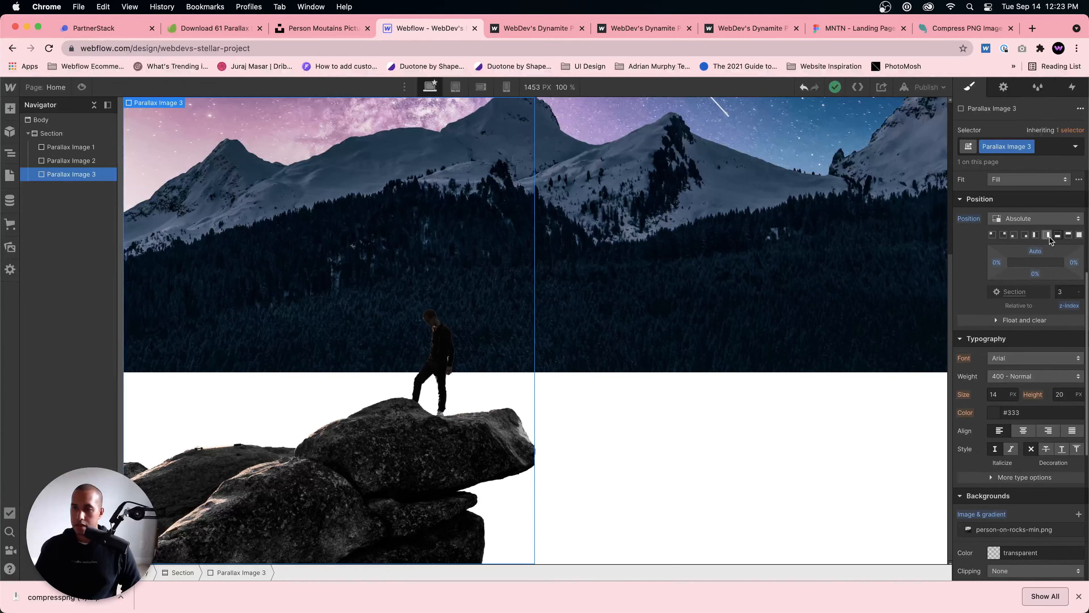
pyautogui.scroll(5, 738, 392)
pyautogui.scroll(-5, 738, 392)
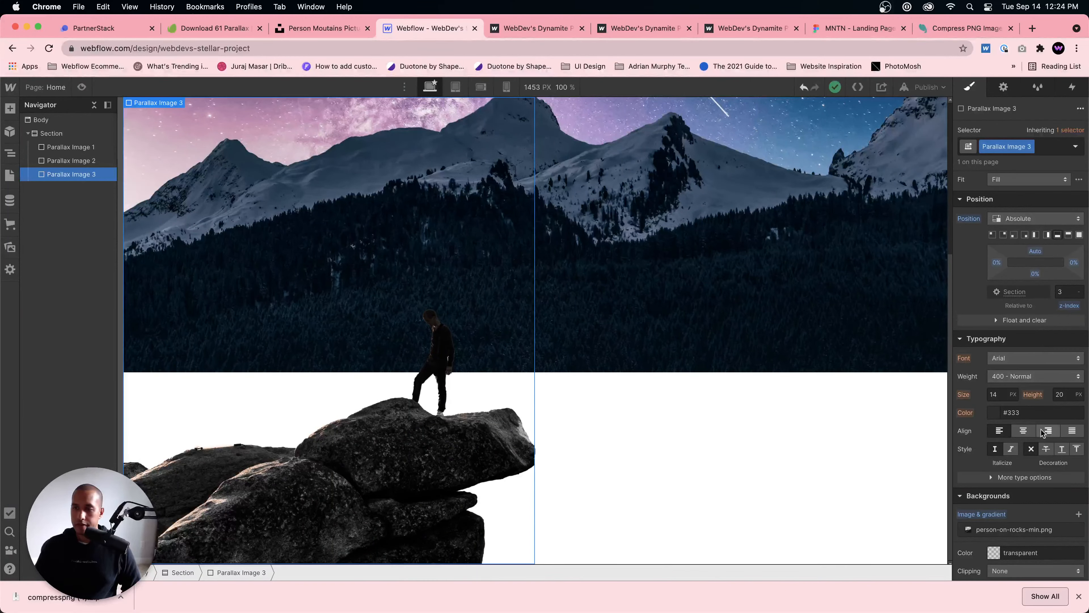
pyautogui.click(1021, 533)
pyautogui.click(1035, 394)
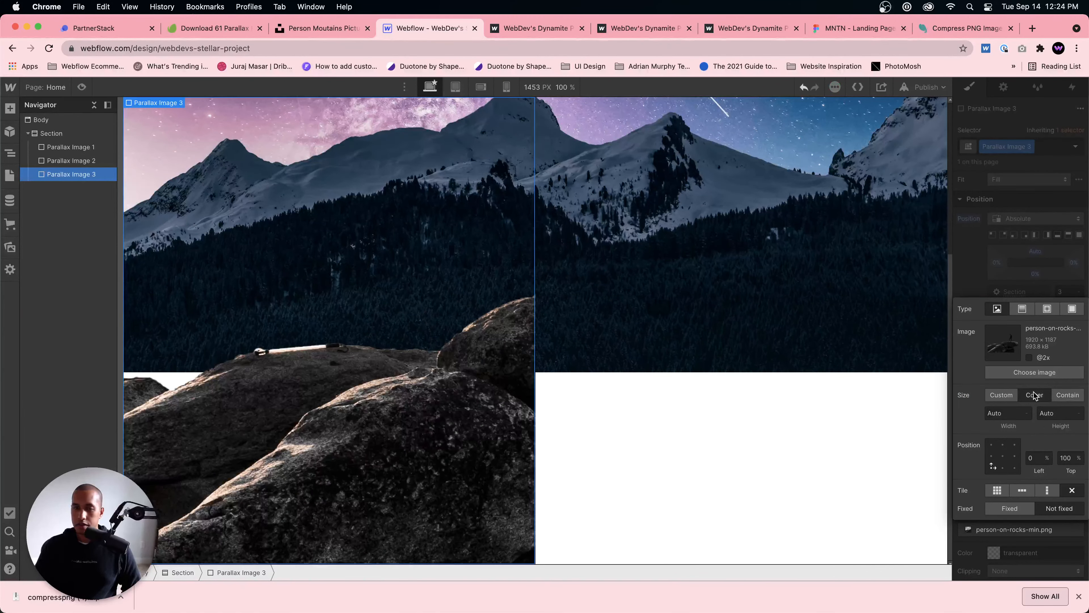
pyautogui.click(1067, 395)
# Step: Review the placement and position settings of Parallax Image 2 and Parallax Image 1
pyautogui.click(697, 368)
pyautogui.scroll(5, 696, 378)
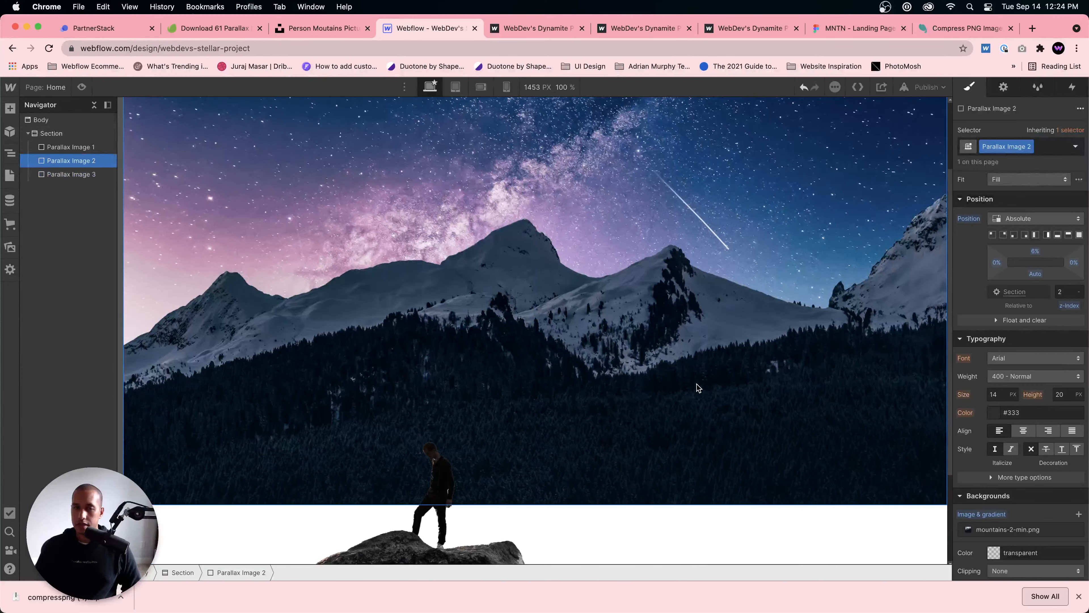
pyautogui.scroll(4, 397, 252)
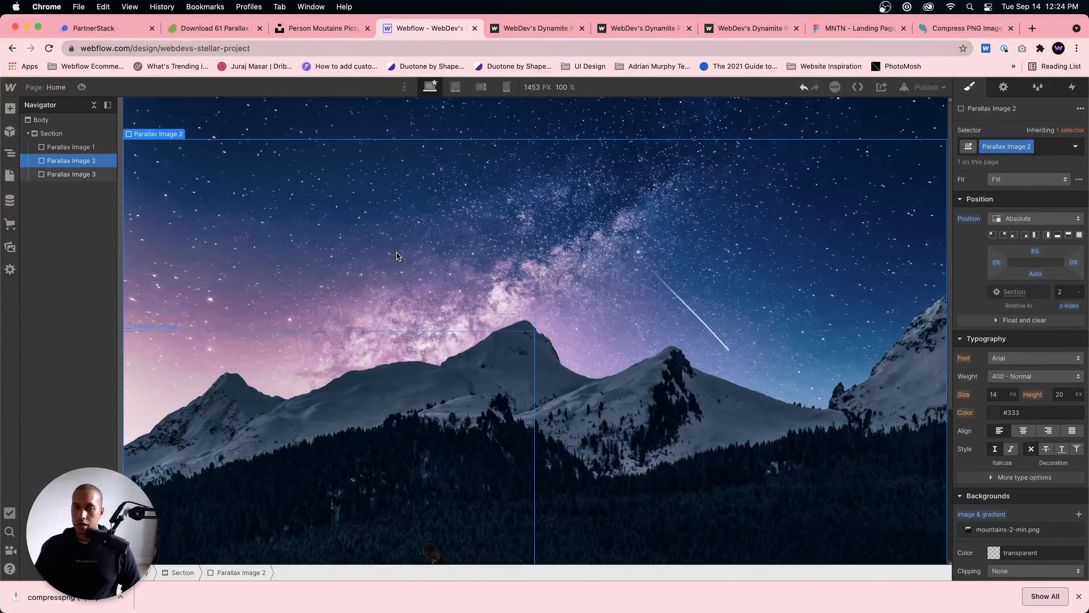
pyautogui.click(530, 137)
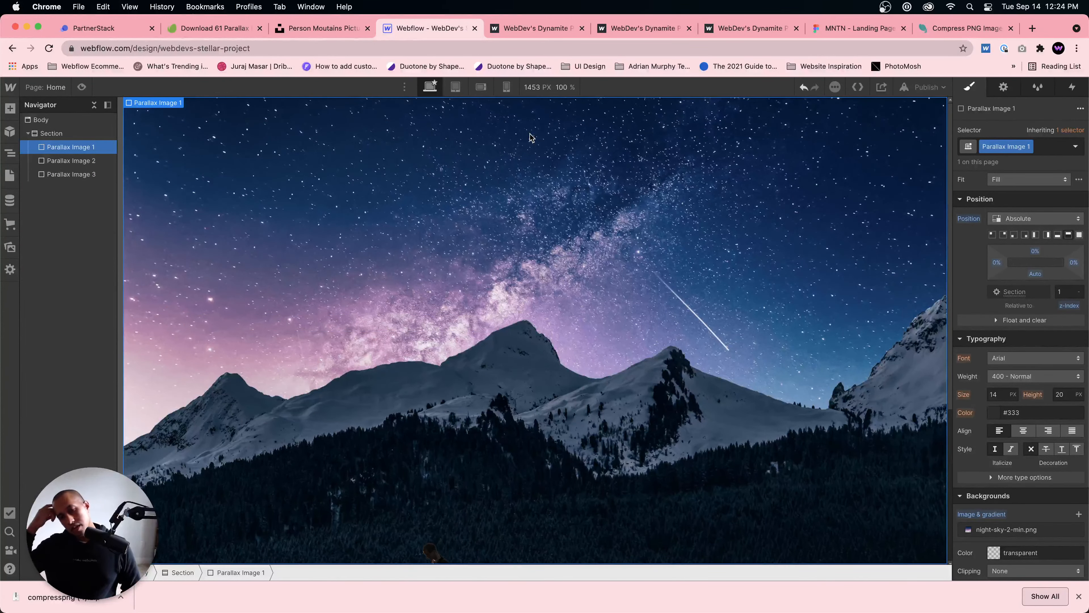
pyautogui.scroll(-4, 468, 308)
# Step: Try raising Parallax Image 3 with a bottom offset of 28%, check it against the mountains, and undo the change
pyautogui.click(468, 310)
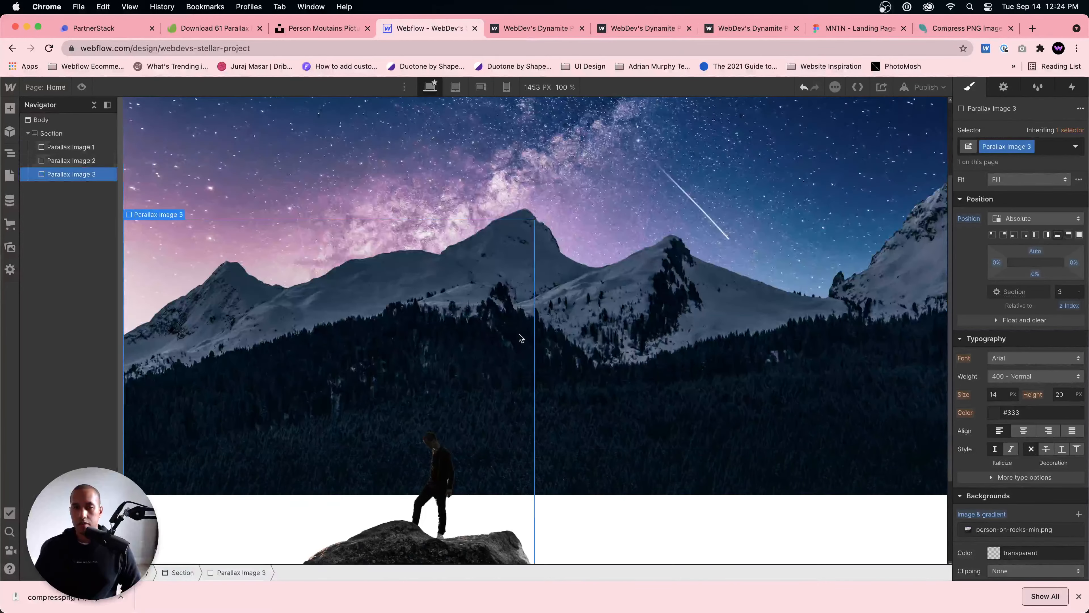
pyautogui.scroll(-4, 455, 343)
pyautogui.scroll(3, 1024, 431)
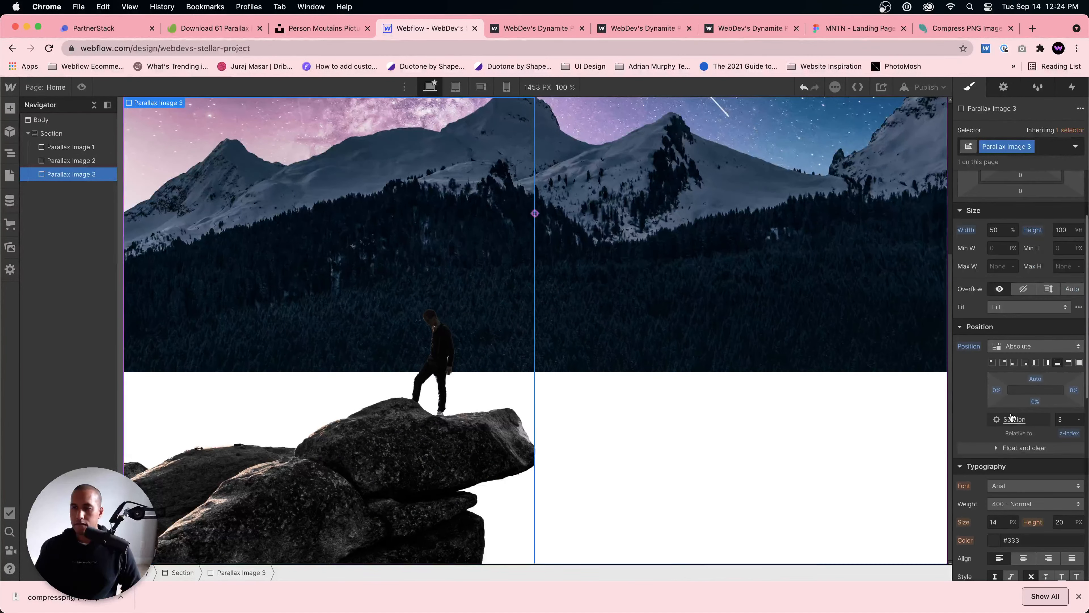
pyautogui.moveTo(1035, 401); pyautogui.dragTo(1034, 383)
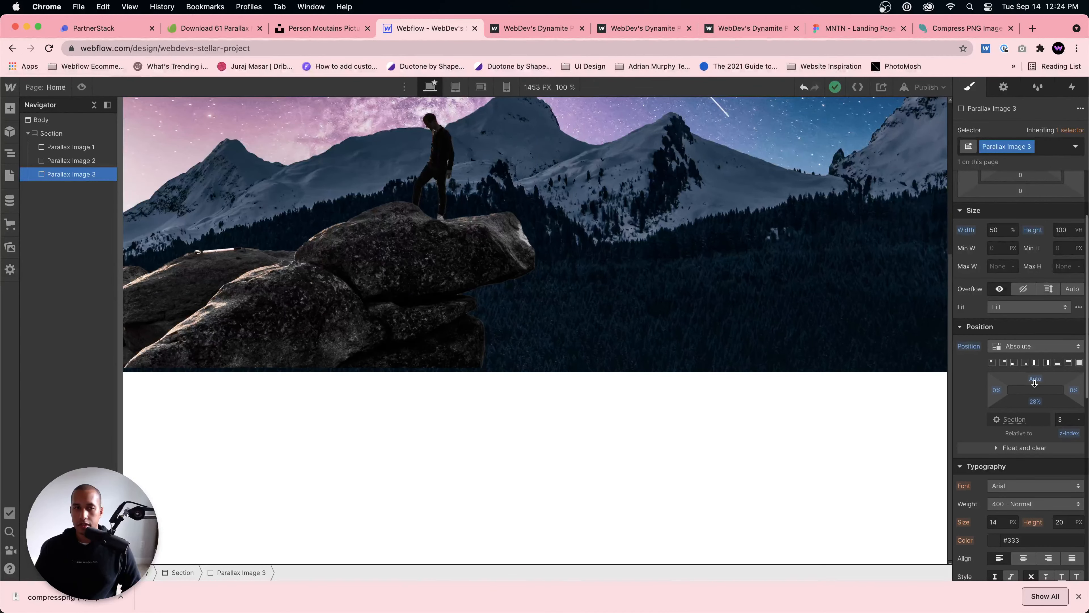
pyautogui.click(581, 413)
pyautogui.scroll(3, 588, 405)
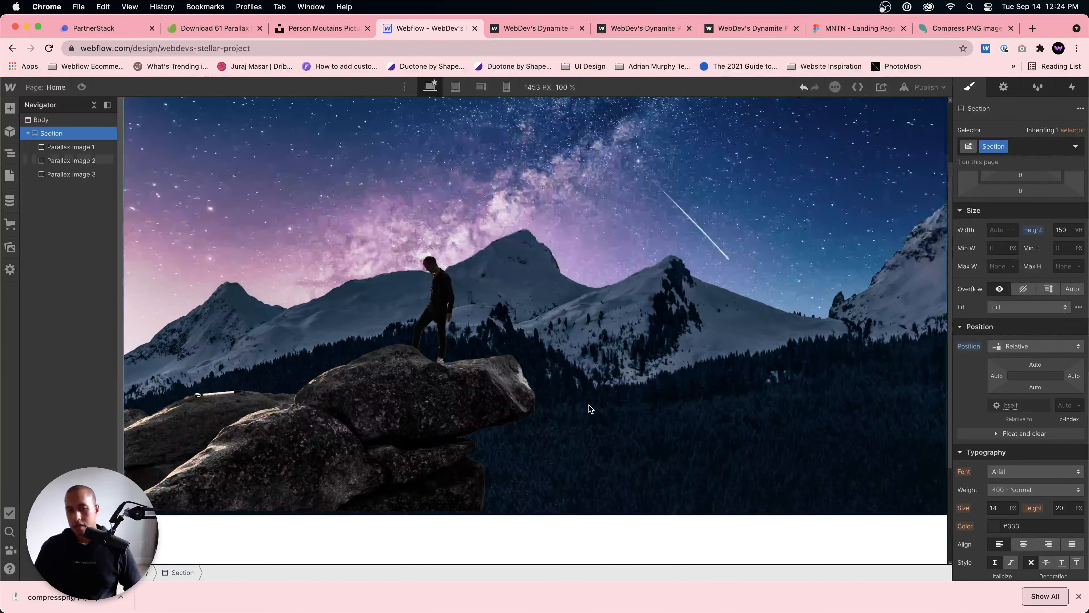
pyautogui.scroll(-5, 587, 394)
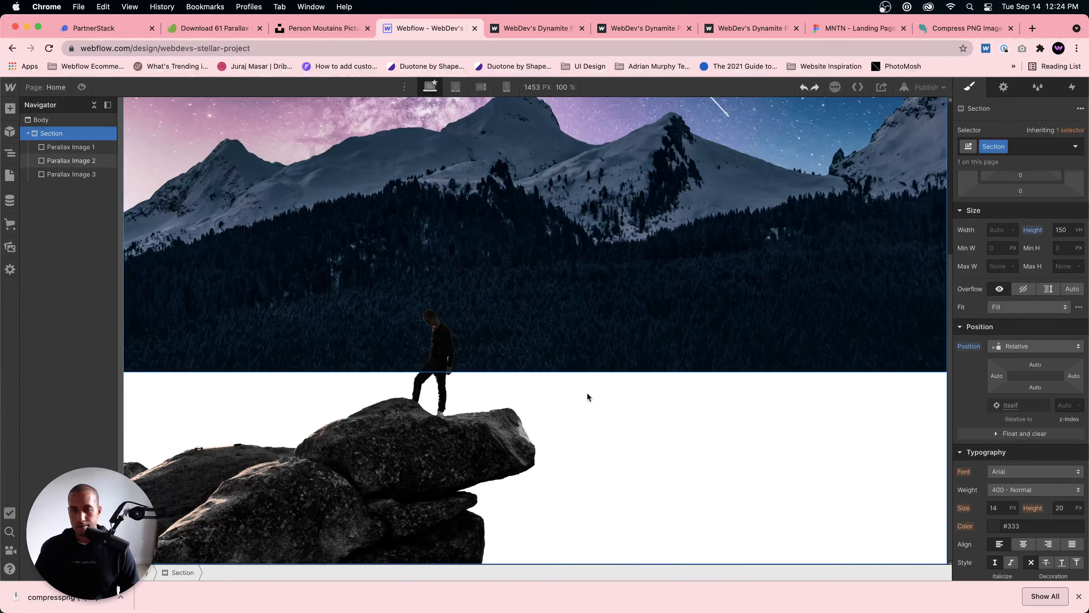
pyautogui.scroll(2, 587, 394)
# Step: Preview the page with the person-on-rocks layer at the section's bottom, and return to editing
pyautogui.click(500, 461)
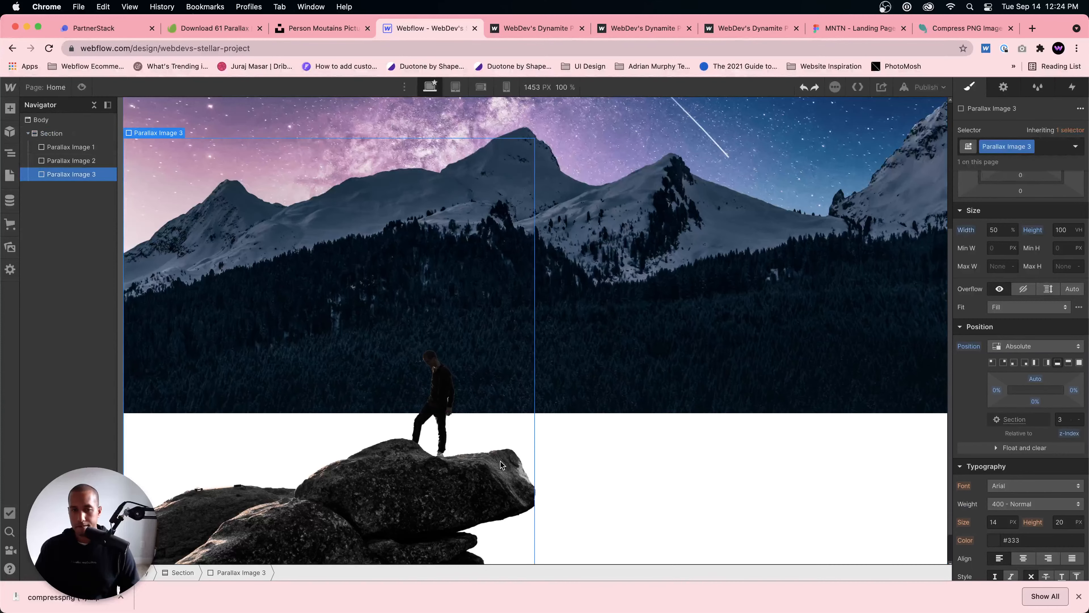
pyautogui.press('super+shift+p')
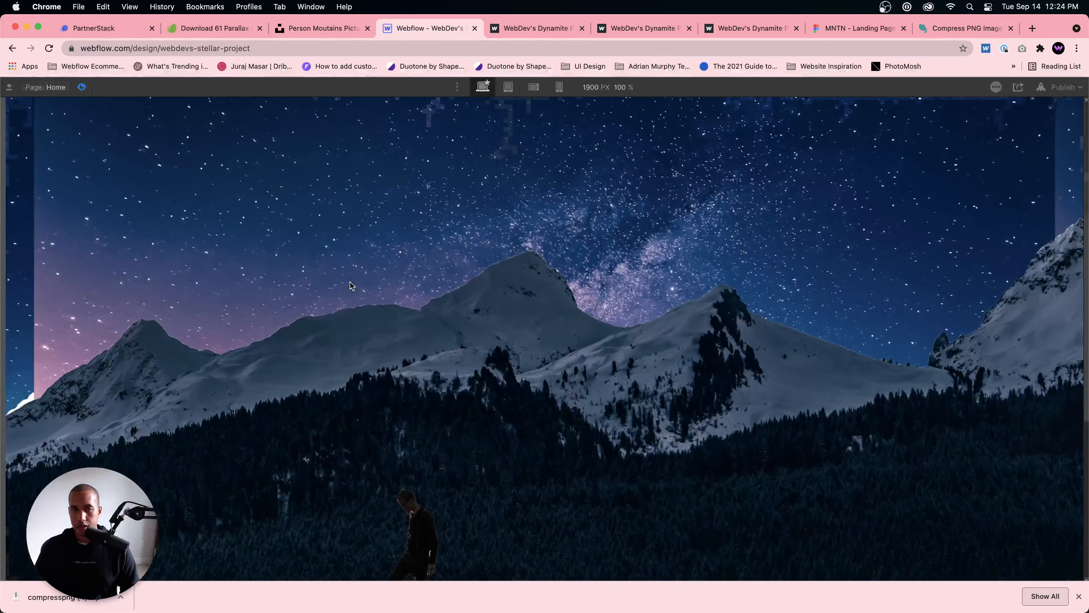
pyautogui.click(82, 87)
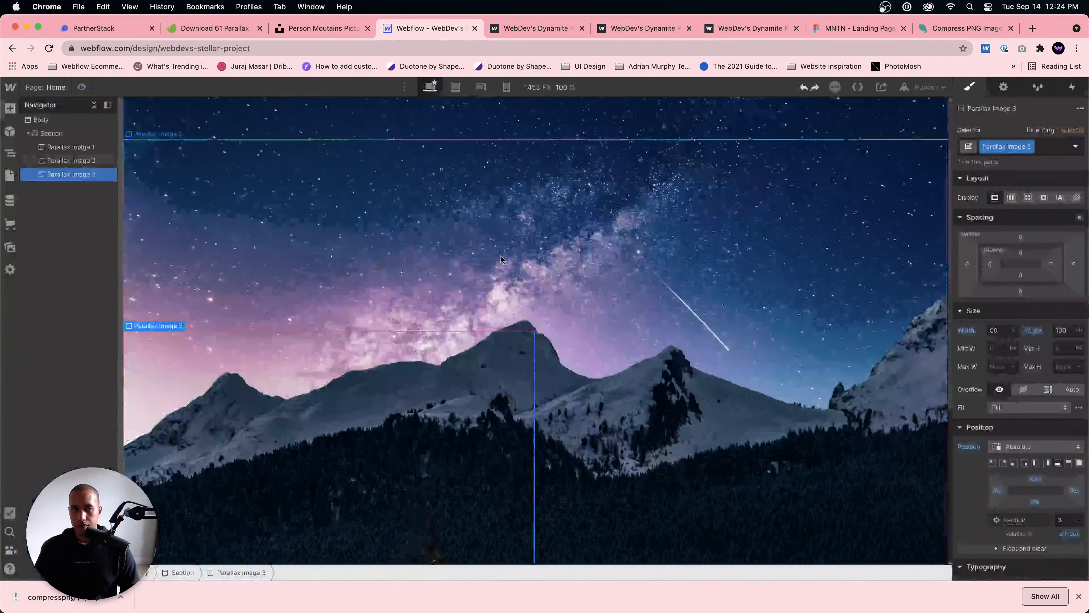
# Step: Set the night-sky background image of Parallax Image 1 to the Cover size
pyautogui.click(70, 147)
pyautogui.scroll(-5, 1030, 438)
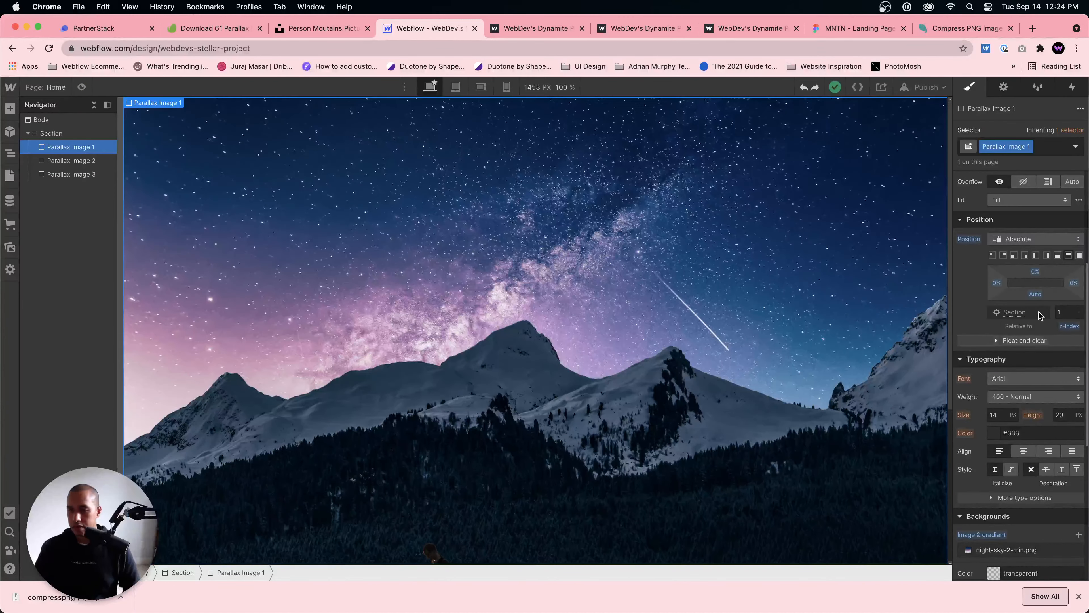
pyautogui.scroll(-2, 1045, 416)
pyautogui.click(1020, 488)
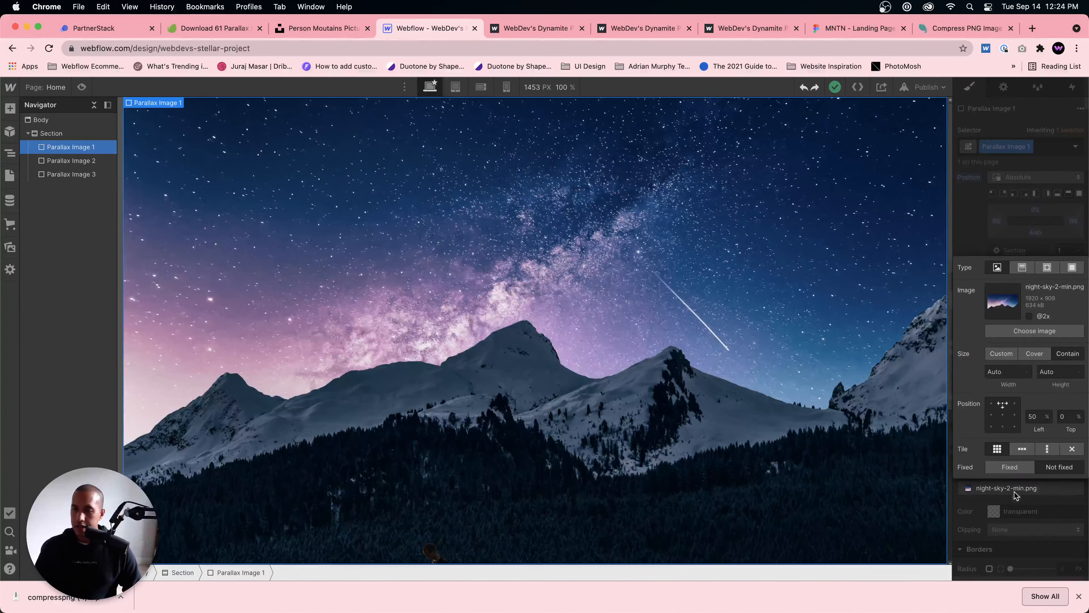
pyautogui.click(1036, 357)
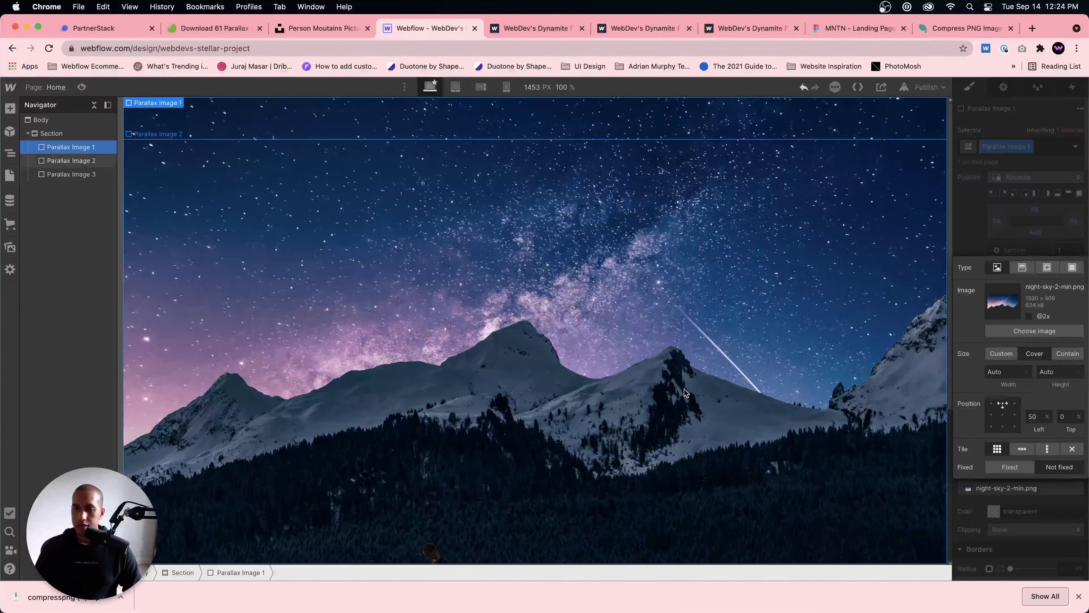
# Step: Set the mountains background image of Parallax Image 2 to the Cover size
pyautogui.click(71, 161)
pyautogui.scroll(-2, 1016, 438)
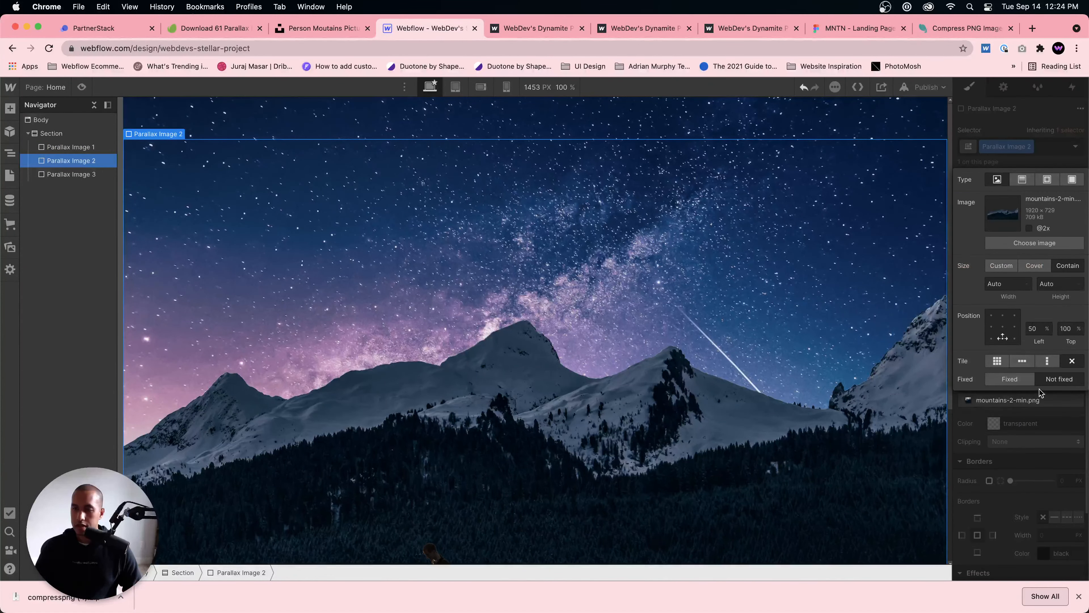
pyautogui.click(1007, 400)
pyautogui.click(1032, 265)
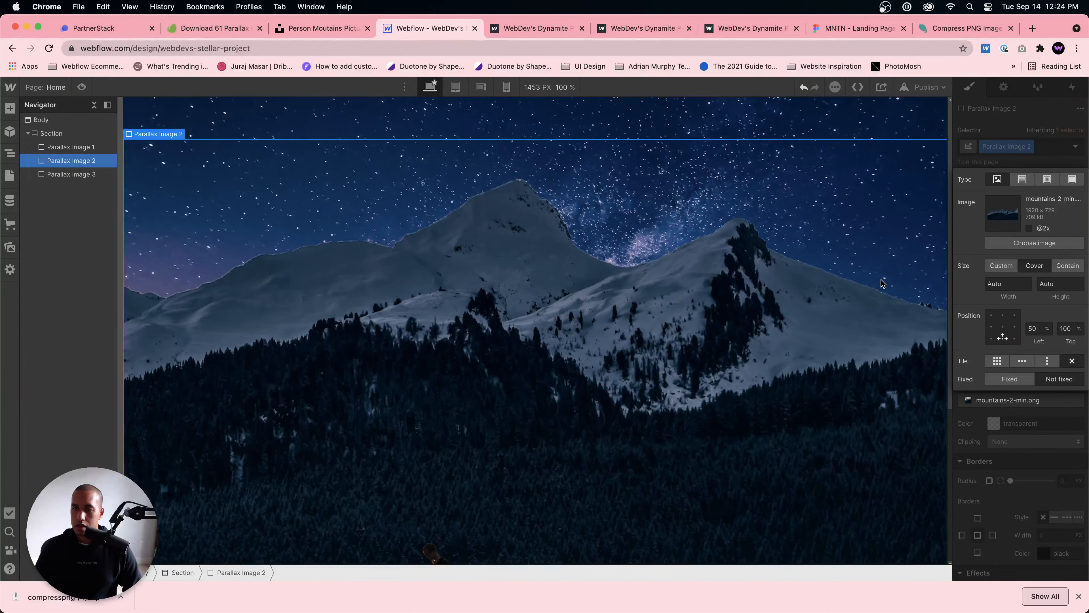
# Step: Compare the lower part of the section with the reference page and review the background image settings of Parallax Image 3
pyautogui.scroll(-5, 815, 345)
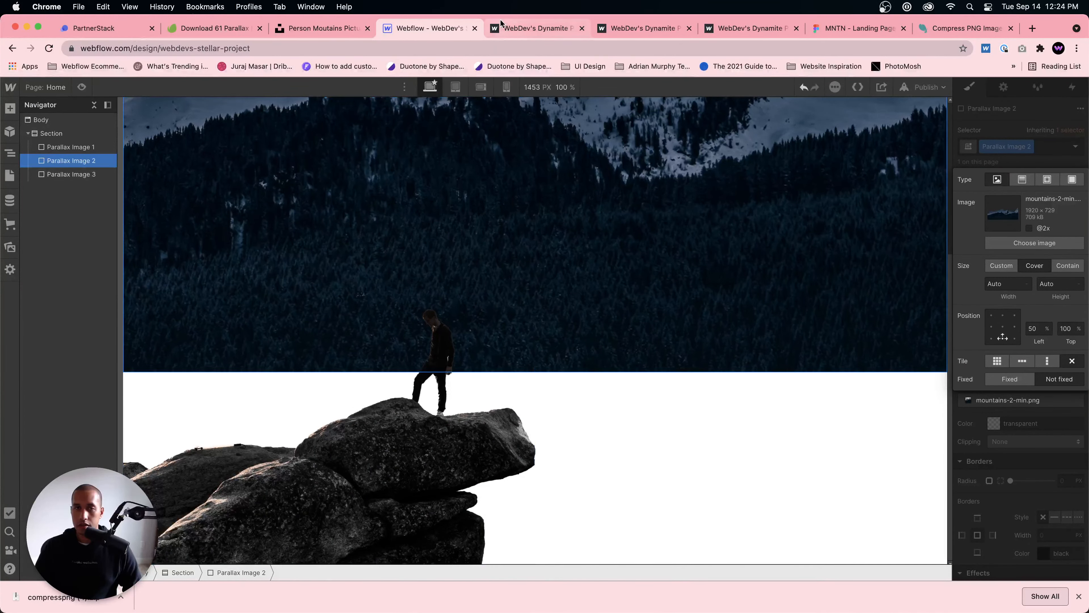
pyautogui.click(510, 30)
pyautogui.scroll(-3, 554, 202)
pyautogui.click(429, 28)
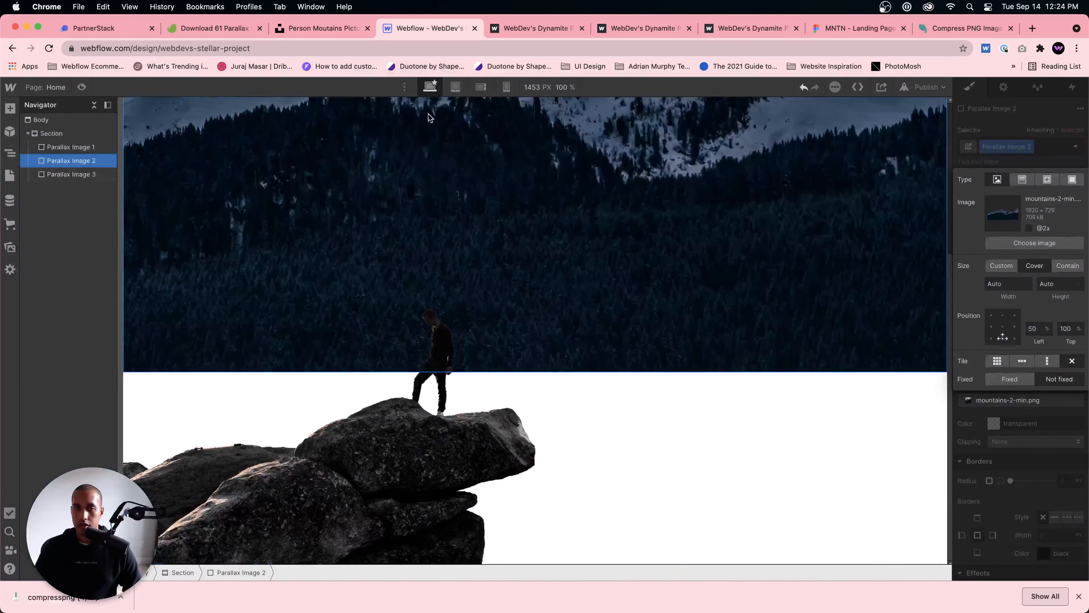
pyautogui.click(351, 483)
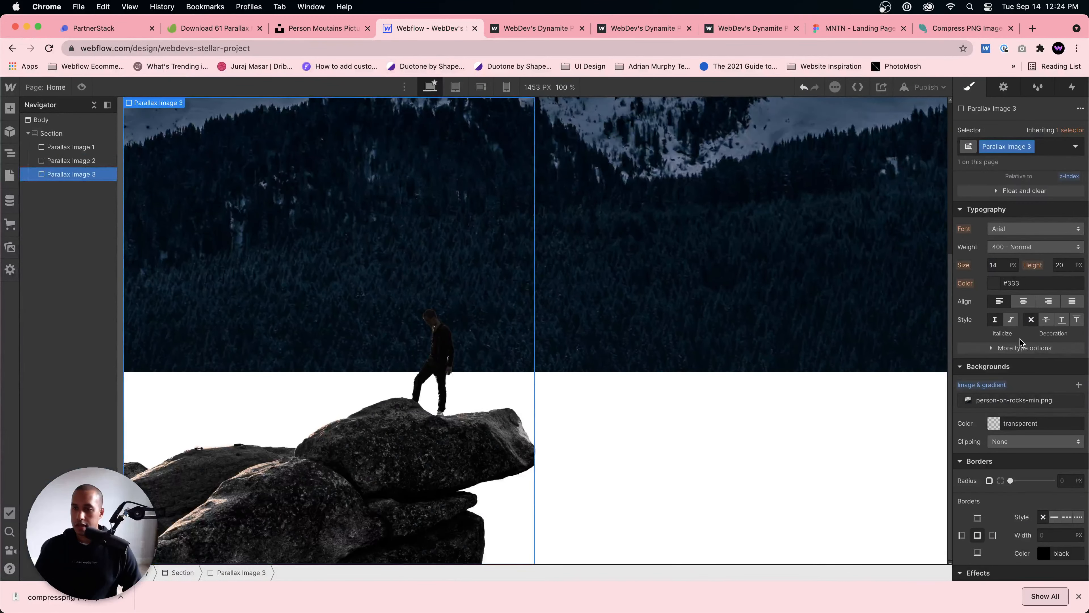
pyautogui.click(1012, 402)
pyautogui.click(681, 299)
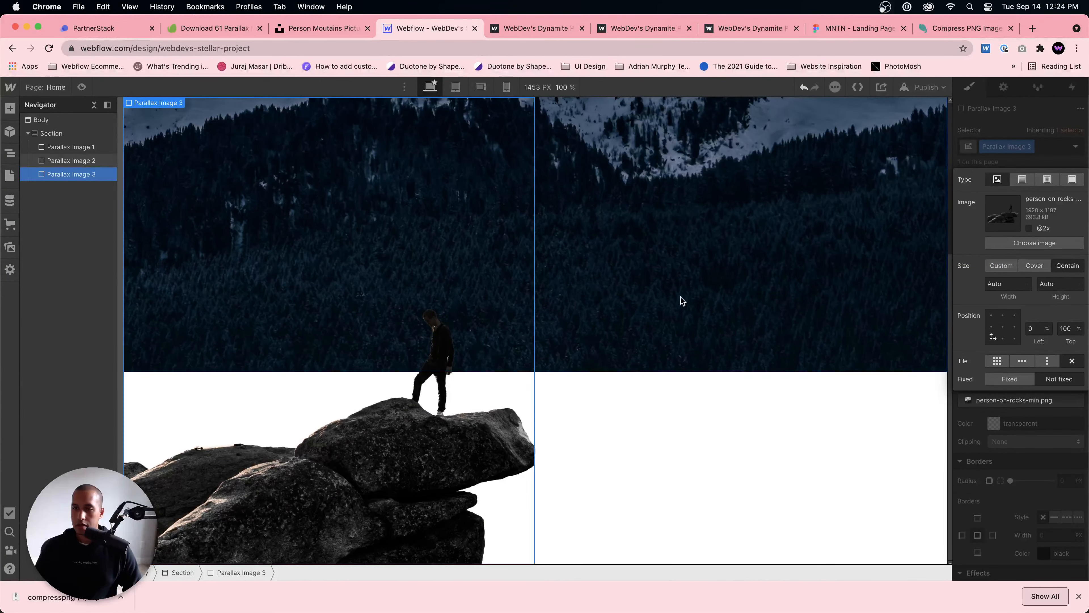
# Step: Preview the page to check the enlarged sky and mountain layers while scrolling, and return to editing
pyautogui.scroll(5, 467, 315)
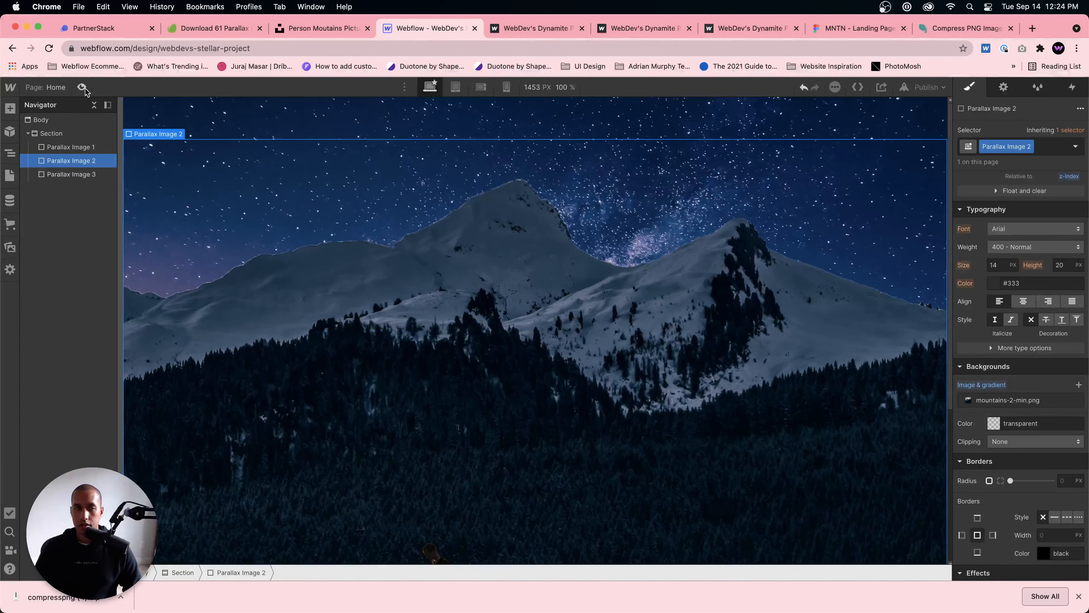
pyautogui.click(84, 89)
pyautogui.scroll(-5, 415, 246)
pyautogui.scroll(5, 415, 245)
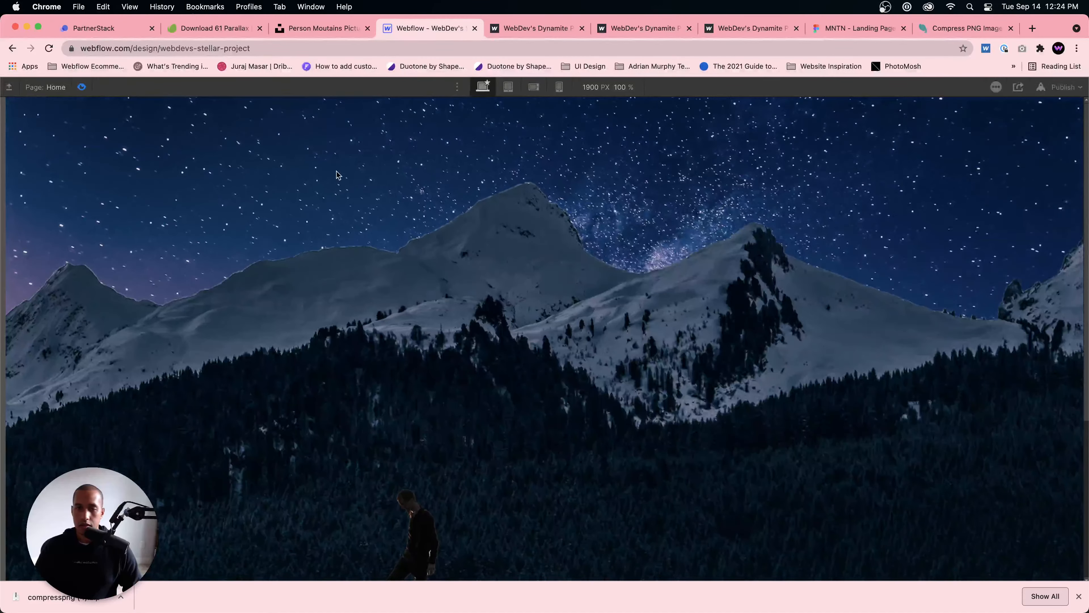
pyautogui.click(89, 87)
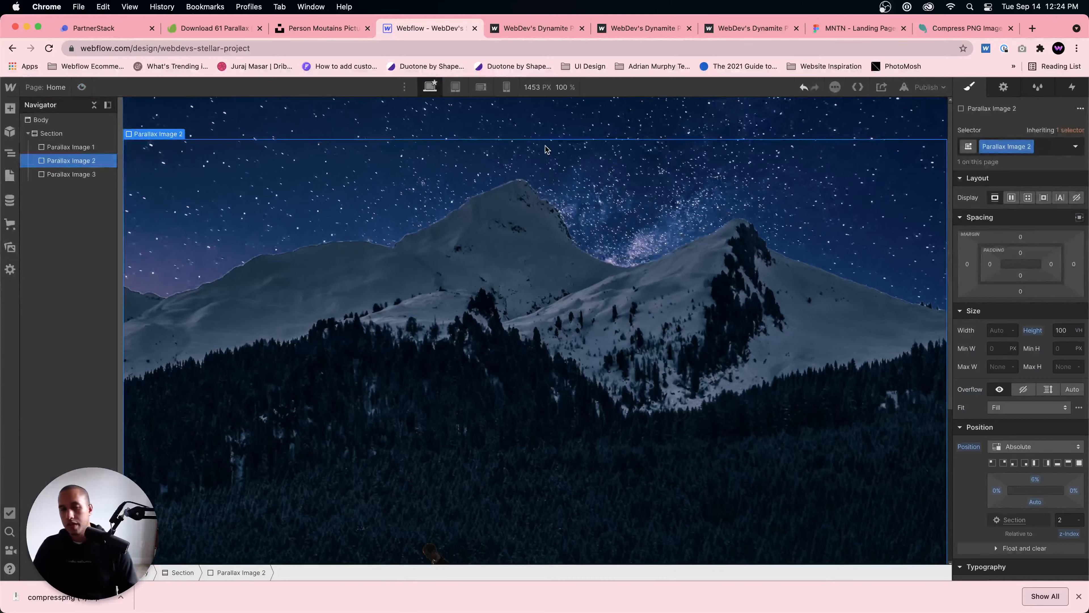
# Step: Delete Parallax Image 1, Parallax Image 2 and Parallax Image 3, leaving the empty section selected
pyautogui.click(551, 135)
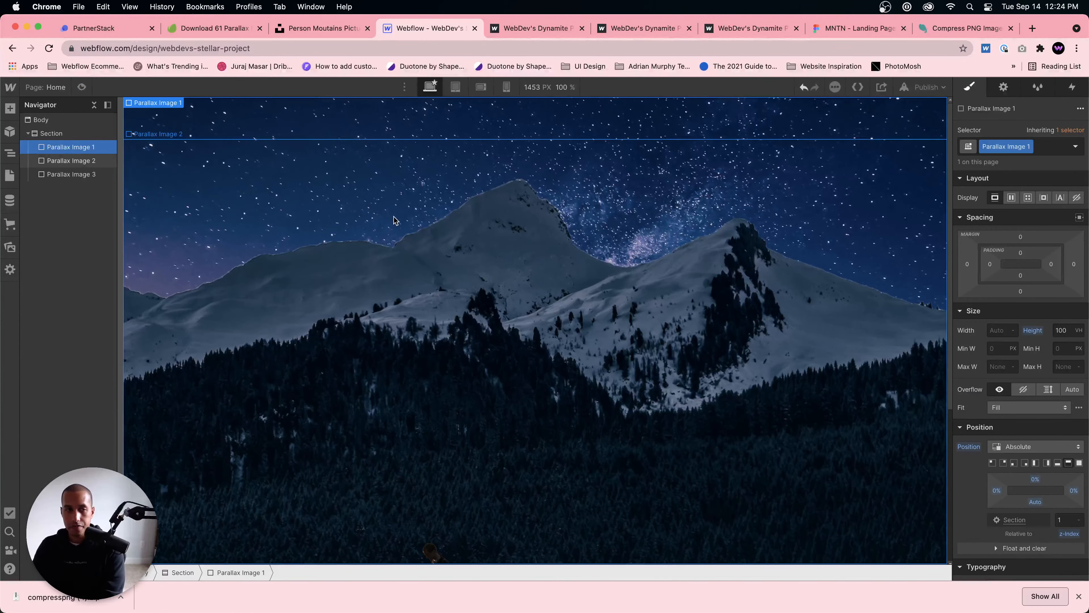
pyautogui.press('BackSpace')
pyautogui.press('BackSpace')
pyautogui.press('BackSpace')
pyautogui.click(476, 189)
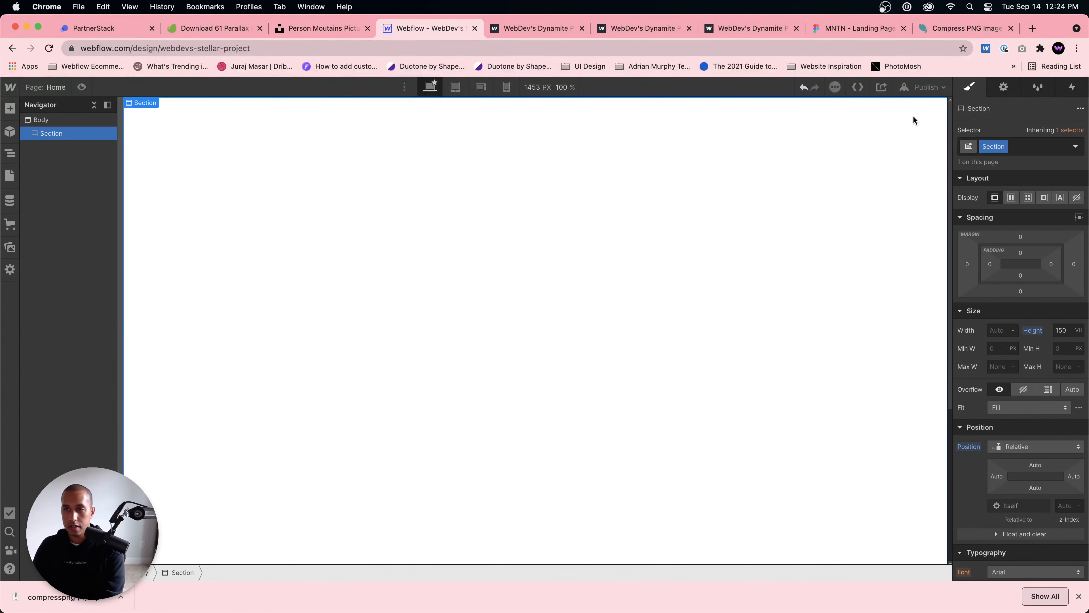
# Step: Clean up the unused Parallax Image 1, Parallax Image 2 and Parallax Image 3 styles from the project
pyautogui.click(1026, 92)
pyautogui.click(1072, 107)
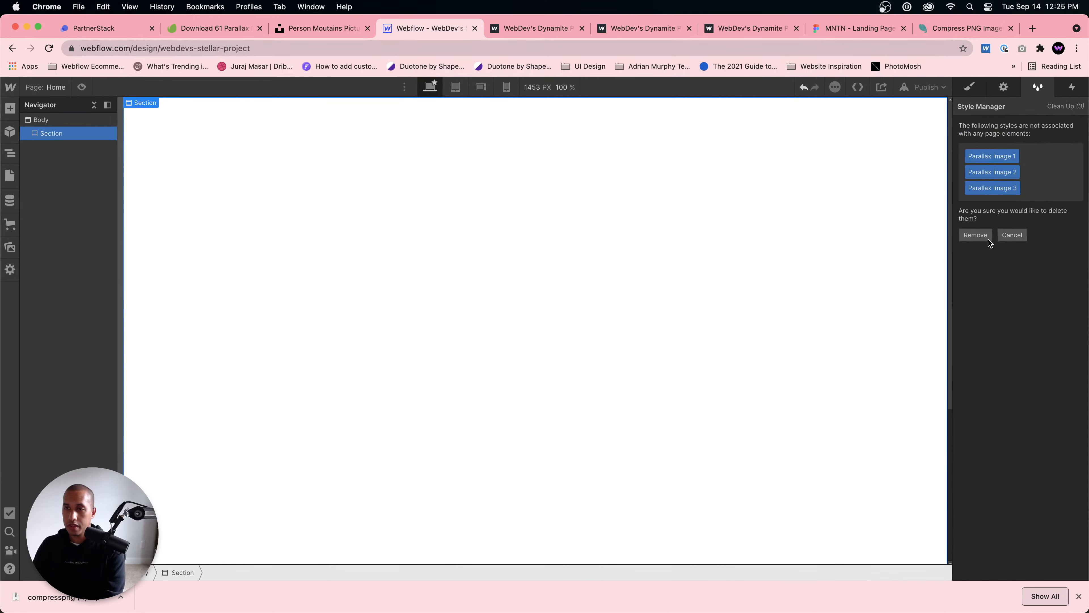
pyautogui.click(982, 240)
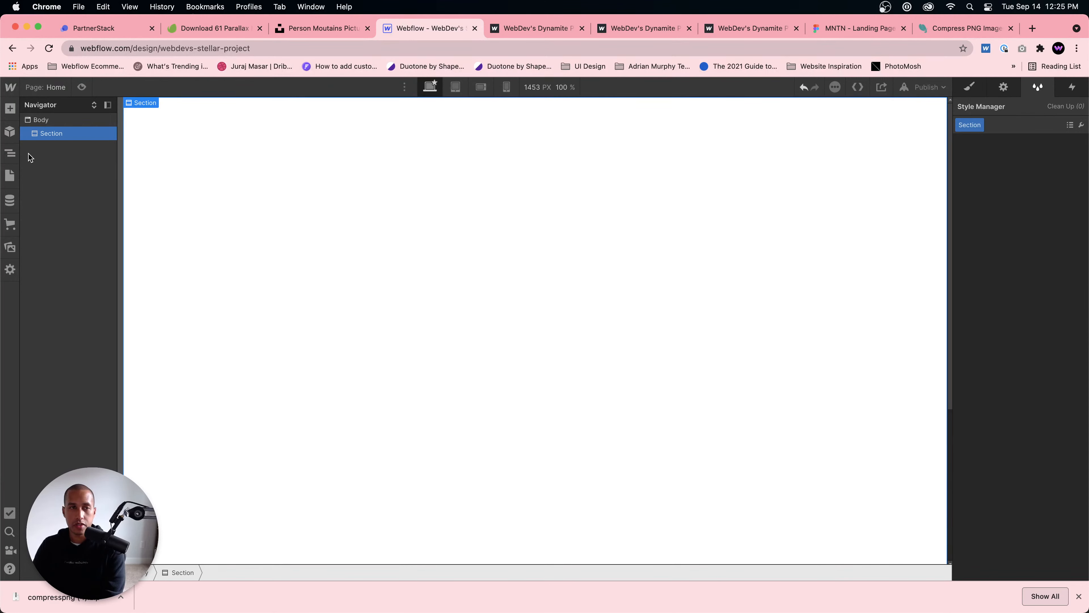
# Step: Add an image element to the empty section and set its source to the night-sky-2-min.png asset
pyautogui.press('super+e')
pyautogui.write('image')
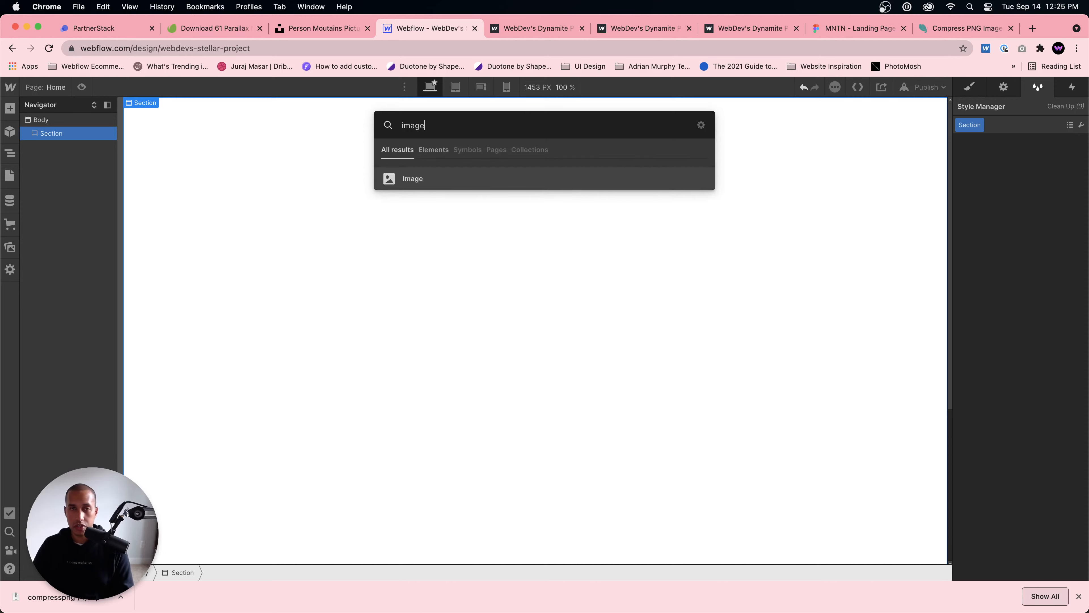
pyautogui.press('Return')
pyautogui.click(233, 212)
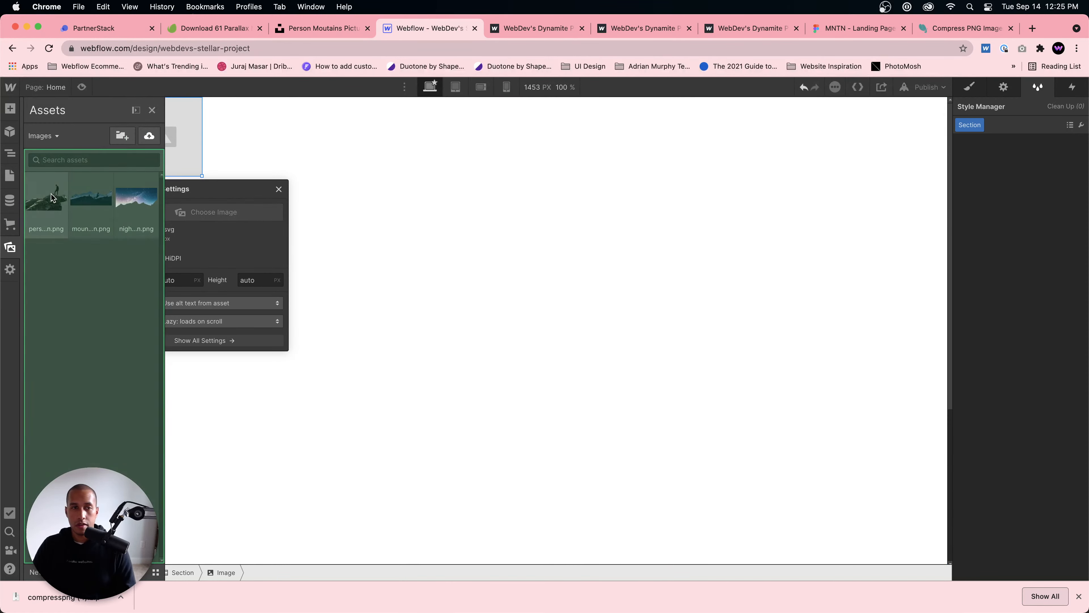
pyautogui.click(136, 197)
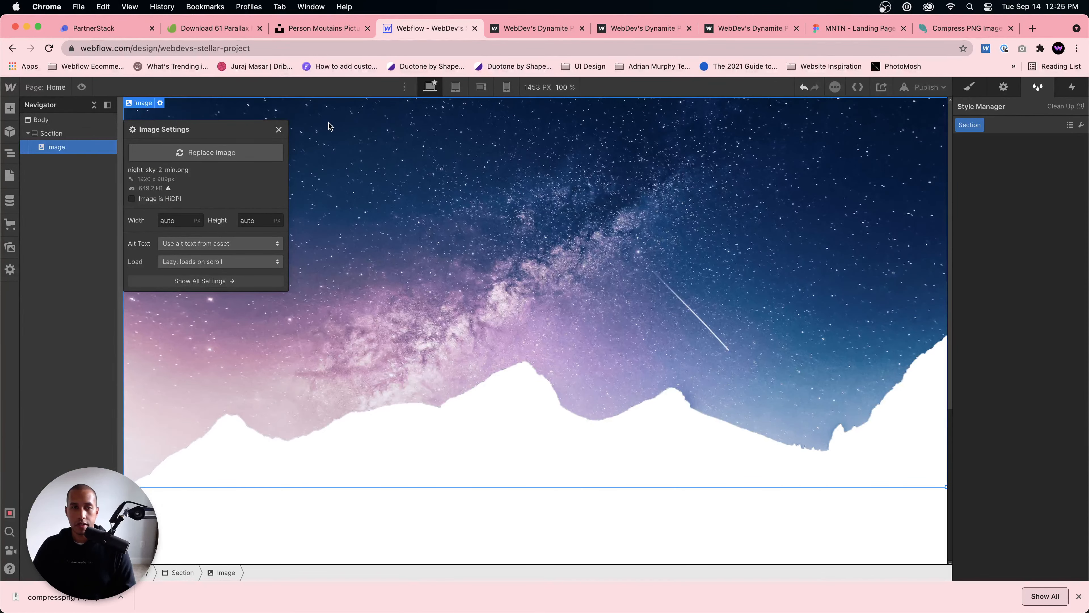
pyautogui.click(279, 129)
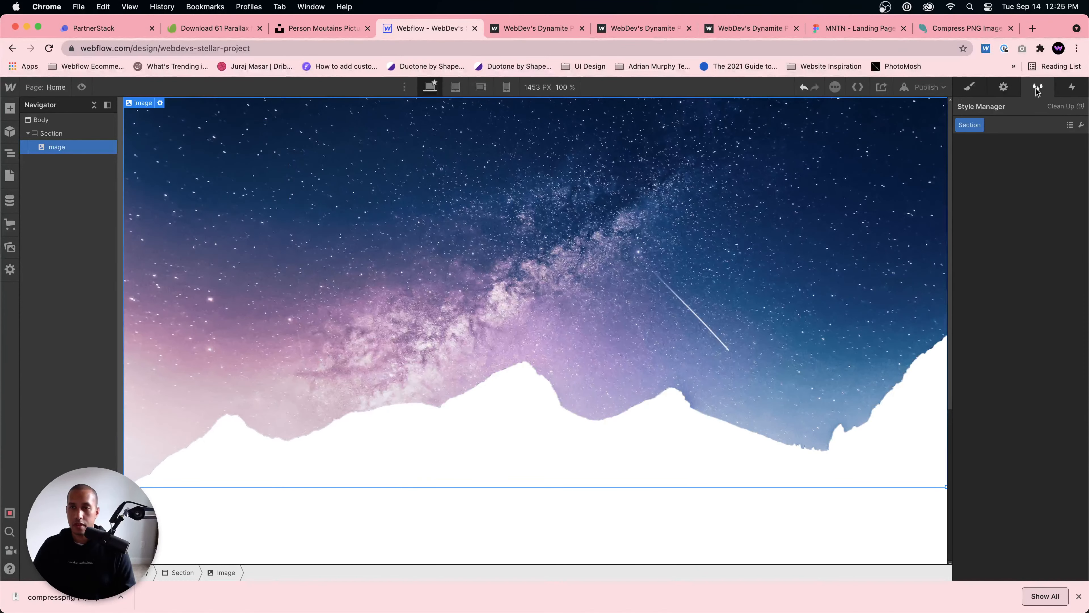
# Step: Set the night-sky image's fit to Cover and rename its class to Parallax Image 1
pyautogui.click(977, 87)
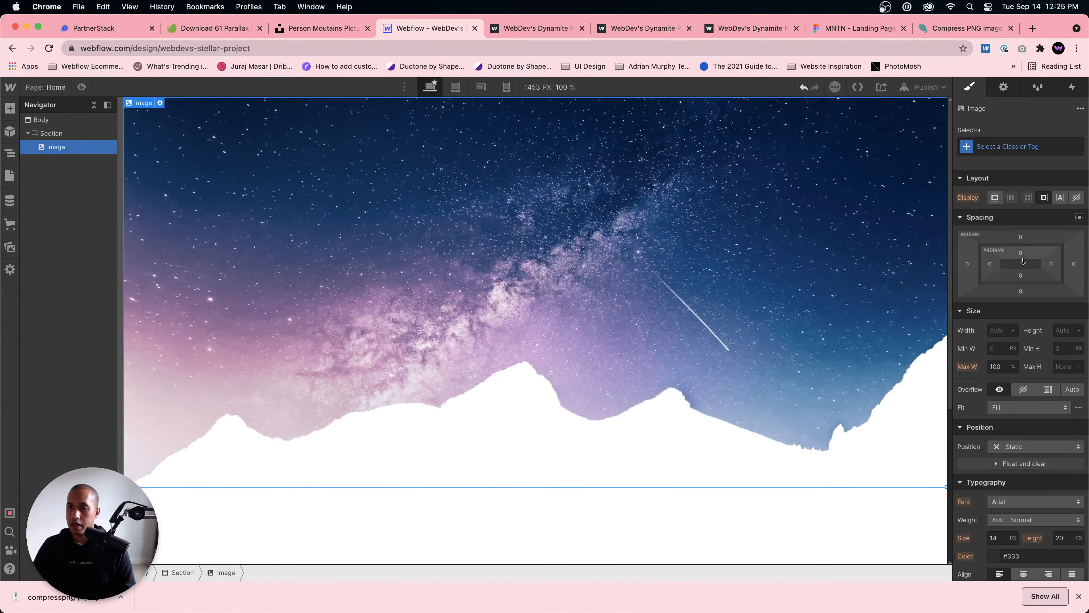
pyautogui.click(1024, 412)
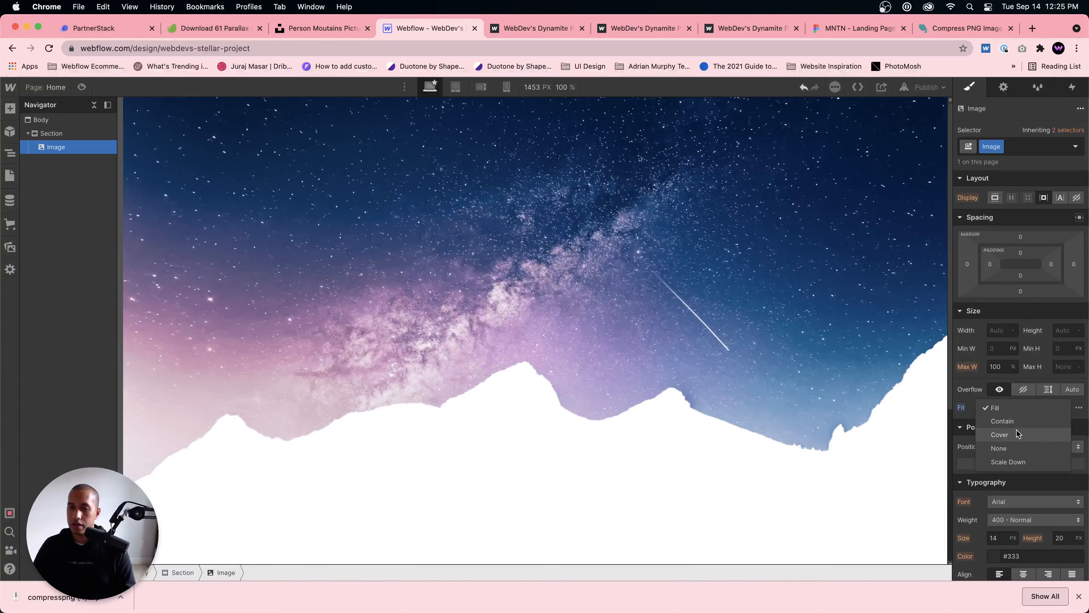
pyautogui.click(1016, 432)
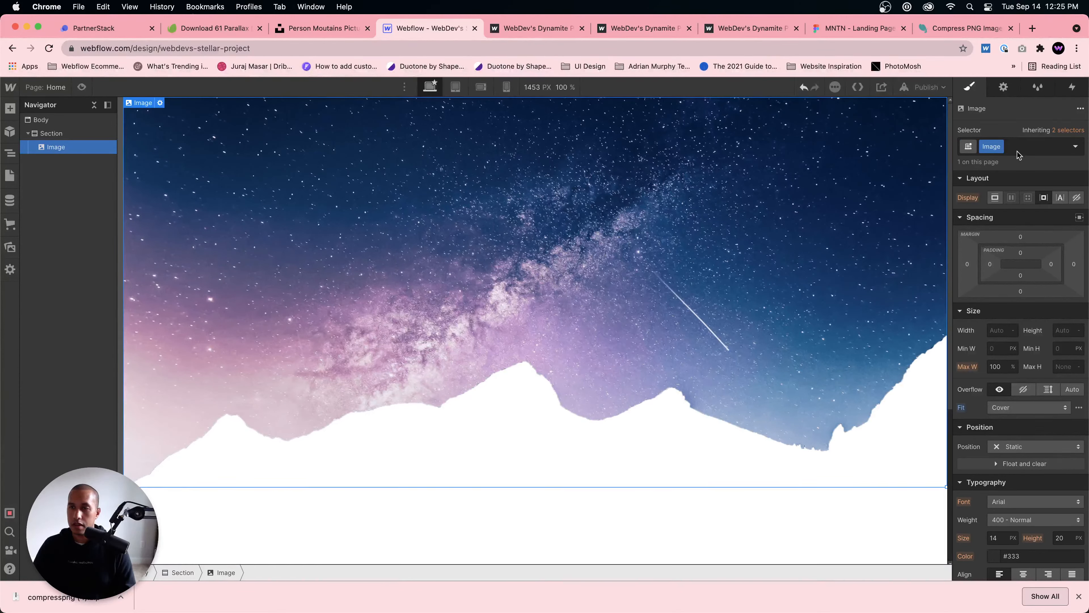
pyautogui.doubleClick(993, 146)
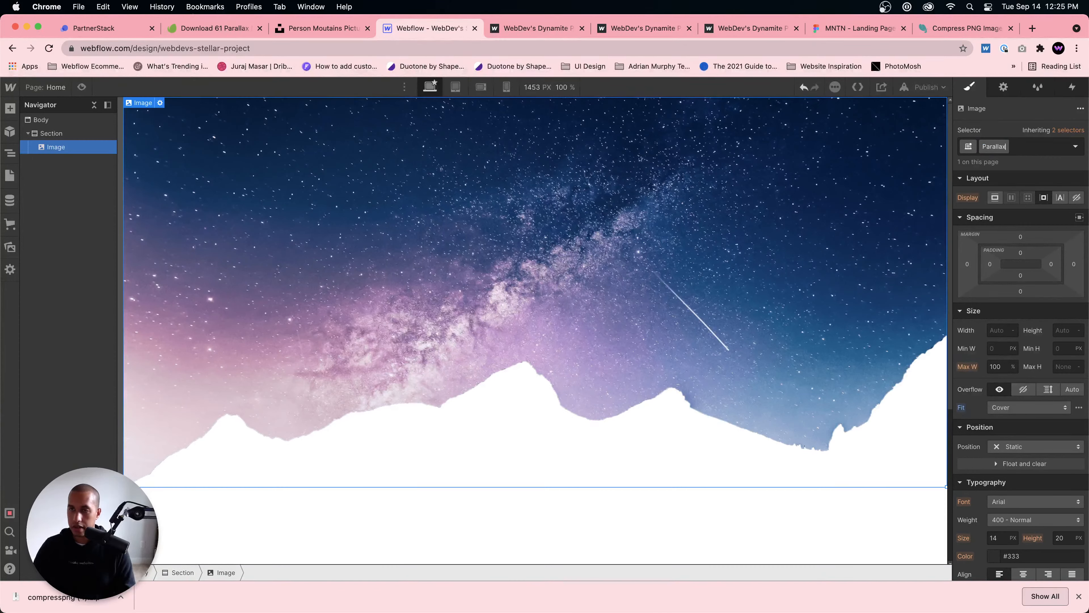
pyautogui.press('Return')
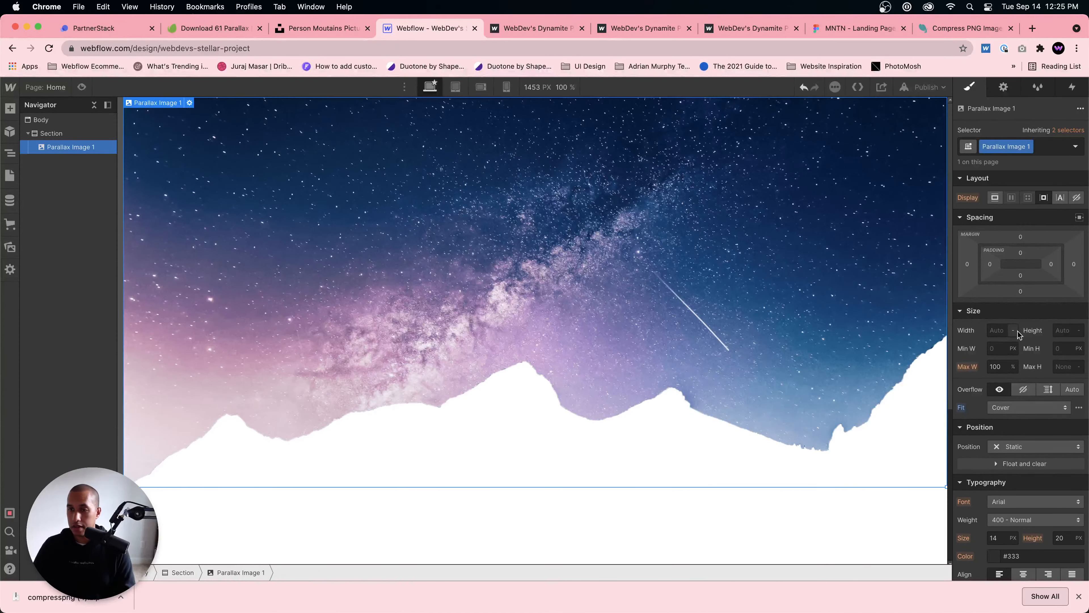
# Step: Give Parallax Image 1 a Fixed position anchored along the top with 0% left, top and right offsets, and a height of 100 VH
pyautogui.click(1029, 449)
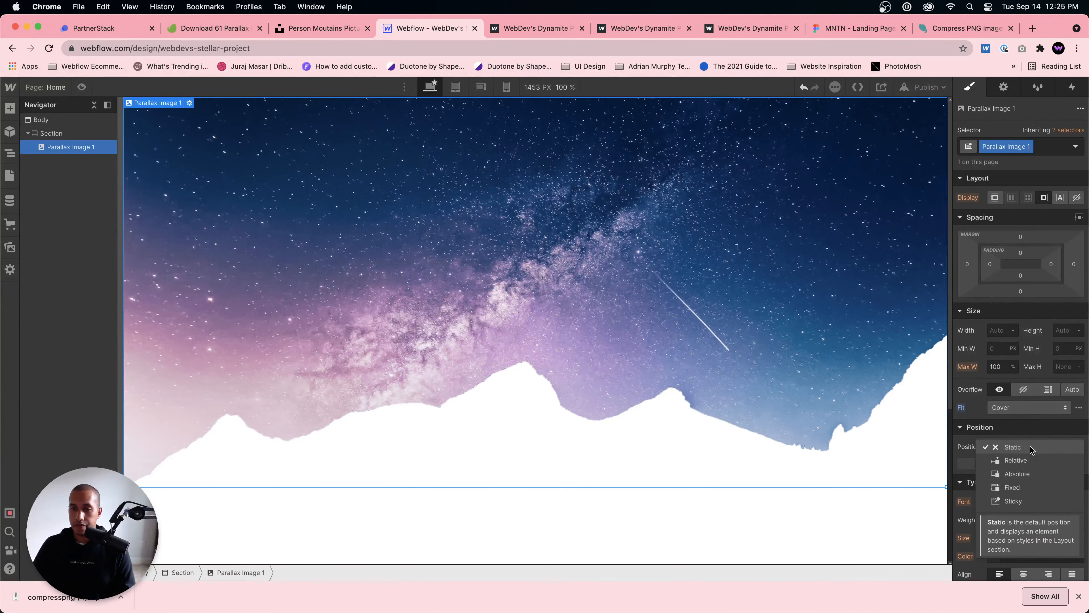
pyautogui.click(1018, 474)
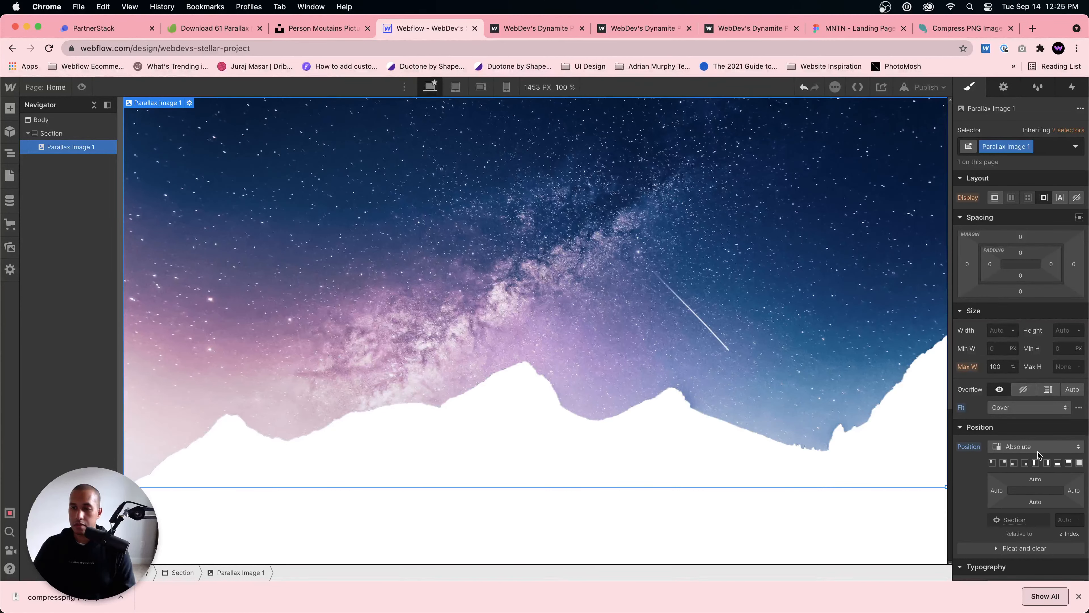
pyautogui.click(1037, 451)
pyautogui.click(1038, 462)
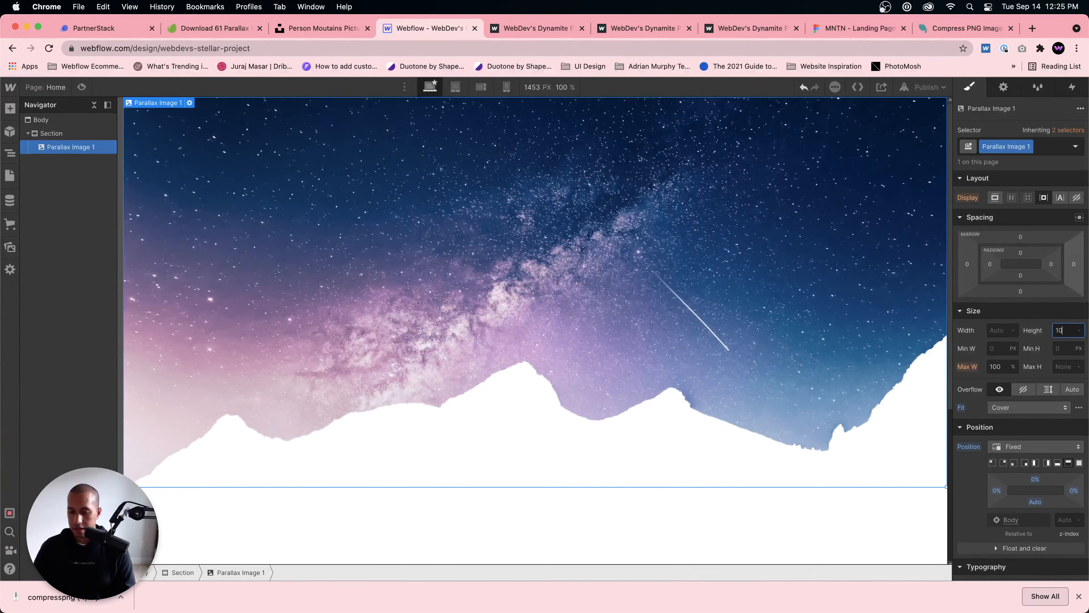
pyautogui.press('Return')
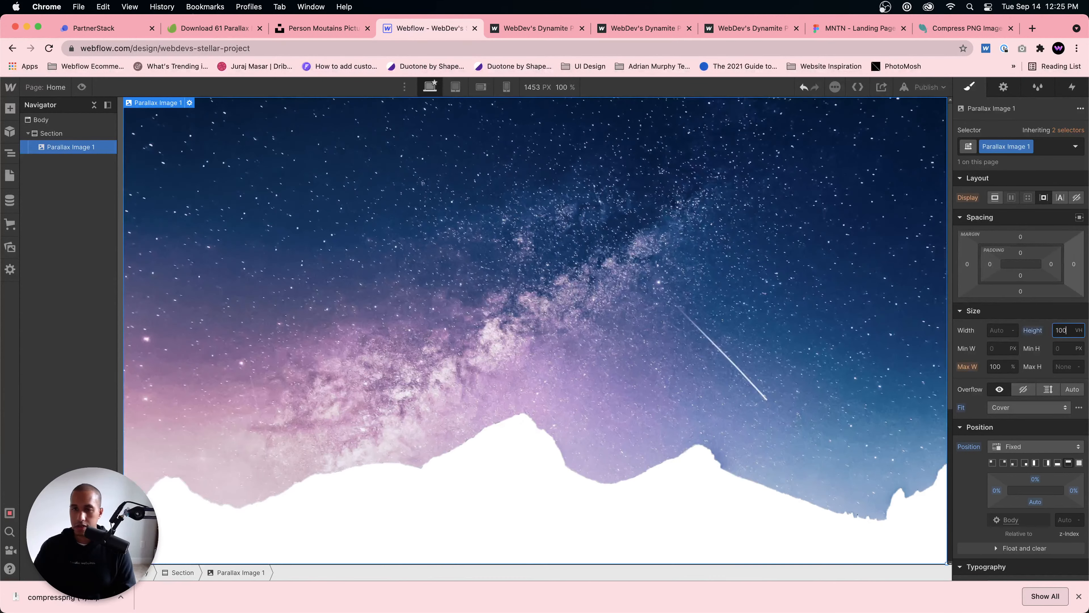
# Step: Try the None fit on Parallax Image 1 and restore Cover
pyautogui.click(1017, 408)
pyautogui.click(1019, 421)
pyautogui.click(1021, 408)
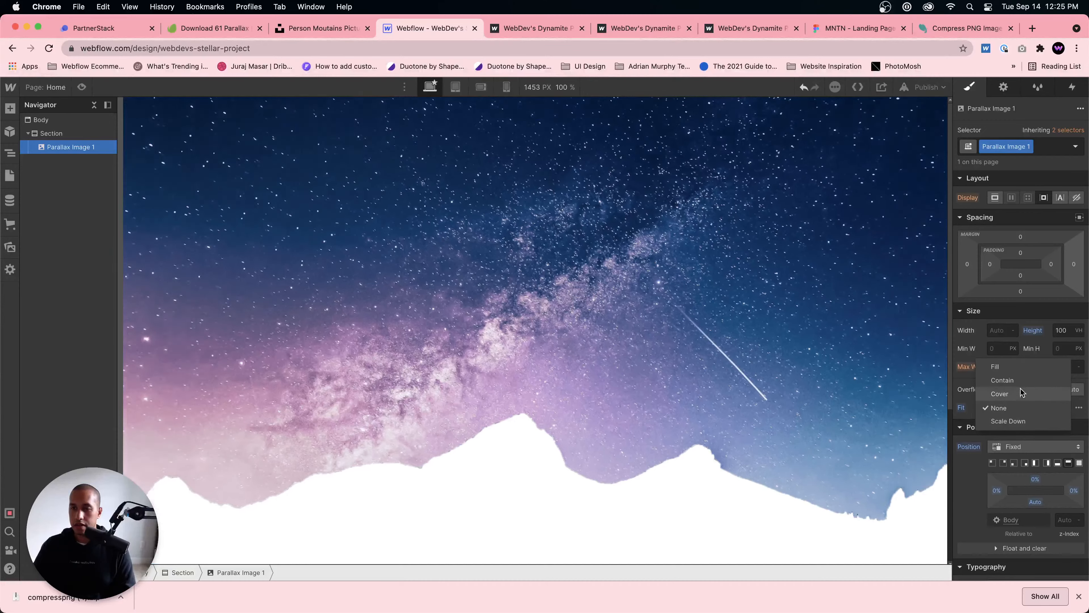
pyautogui.click(999, 394)
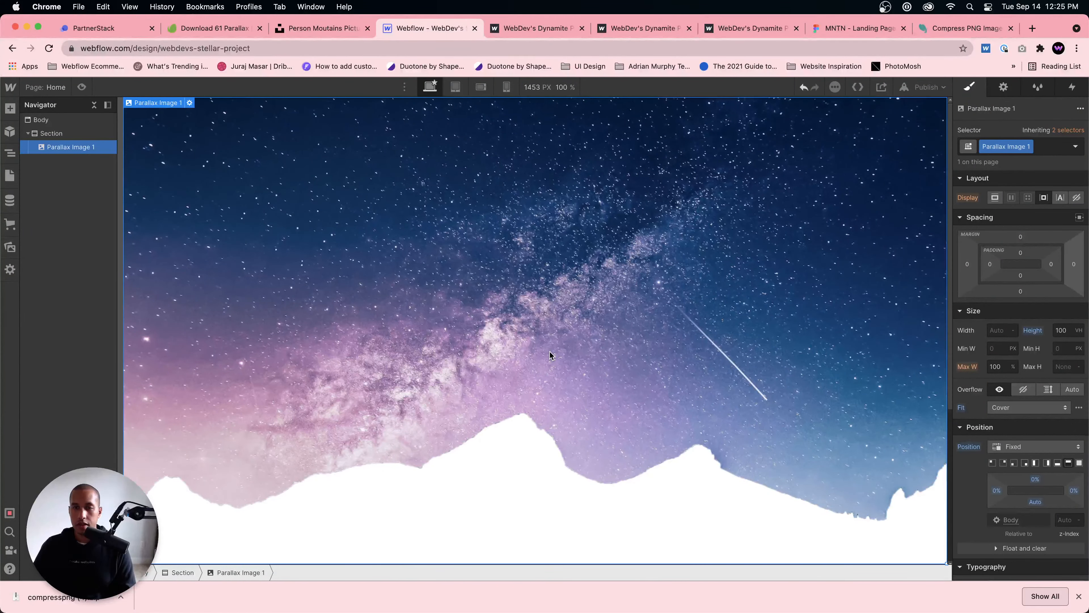
# Step: Add a second image element to the section and set its source to the mountains-2-min.png asset
pyautogui.click(72, 135)
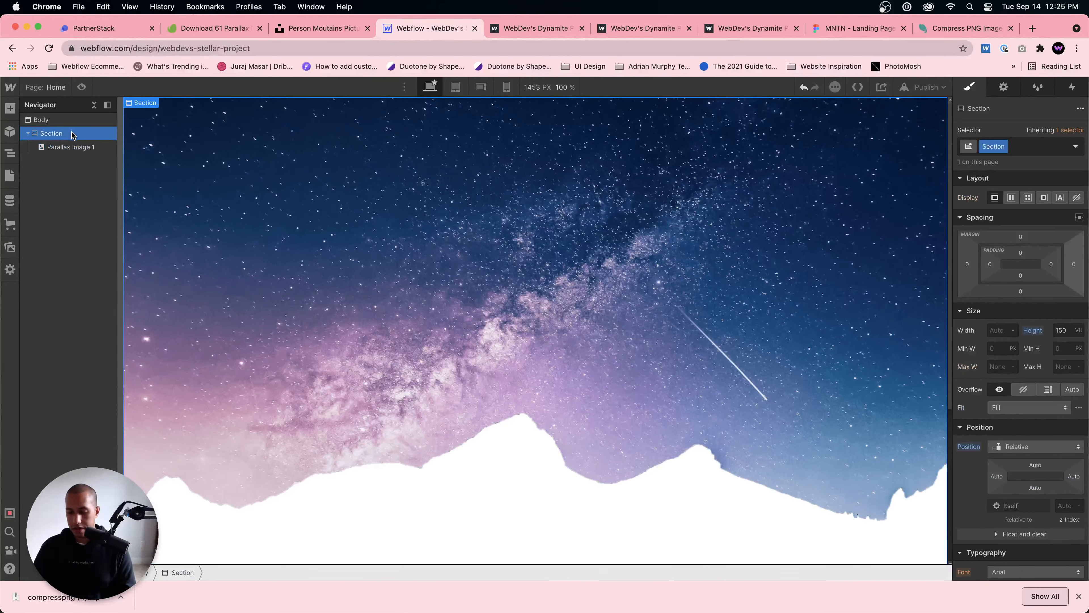
pyautogui.press('super+e')
pyautogui.write('ima')
pyautogui.press('Return')
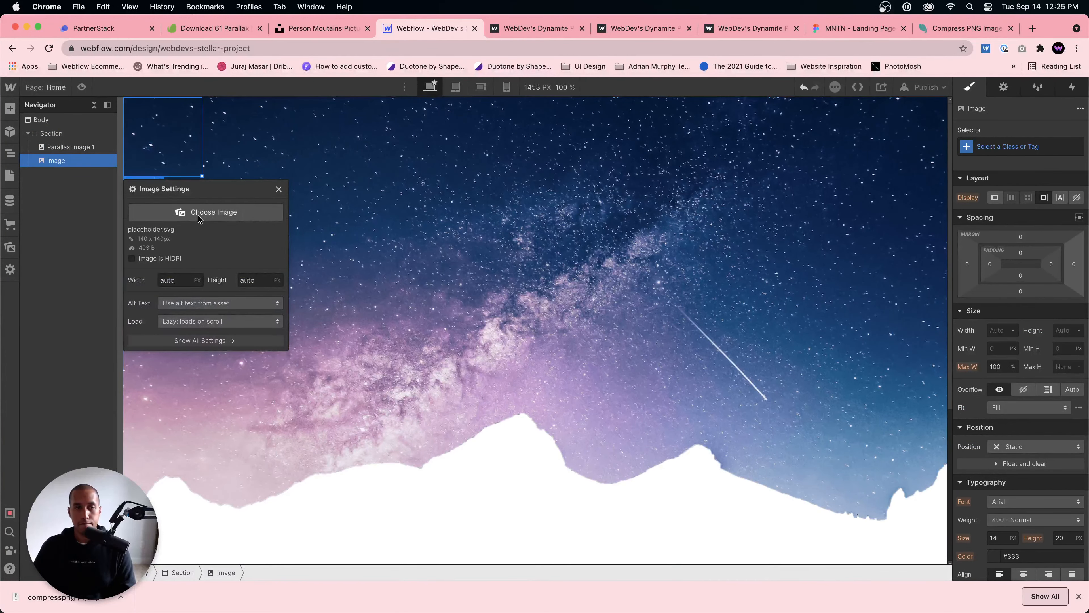
pyautogui.click(199, 214)
pyautogui.click(103, 217)
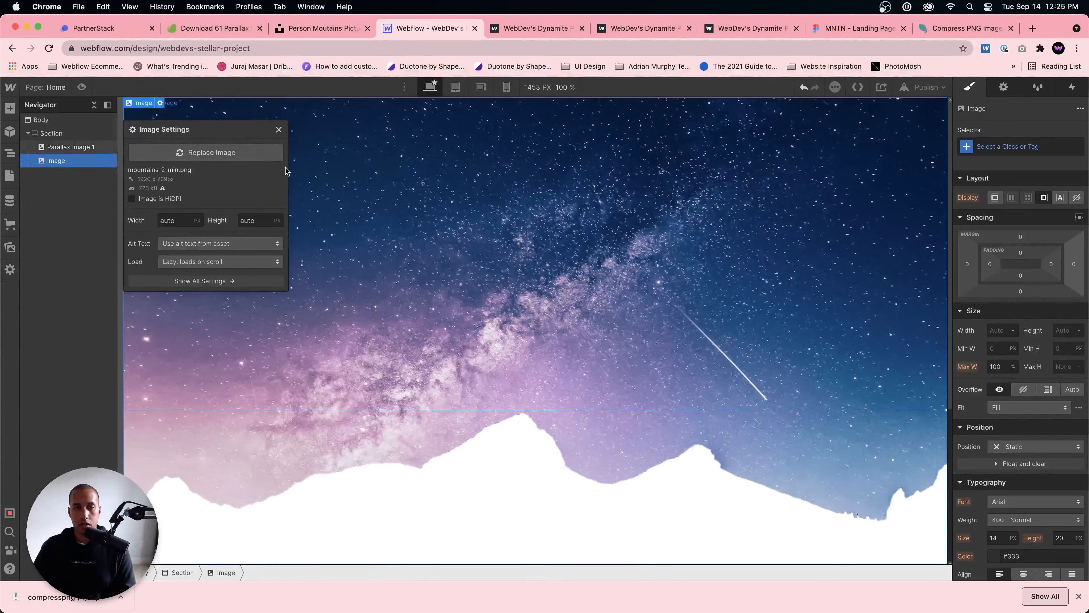
pyautogui.click(279, 129)
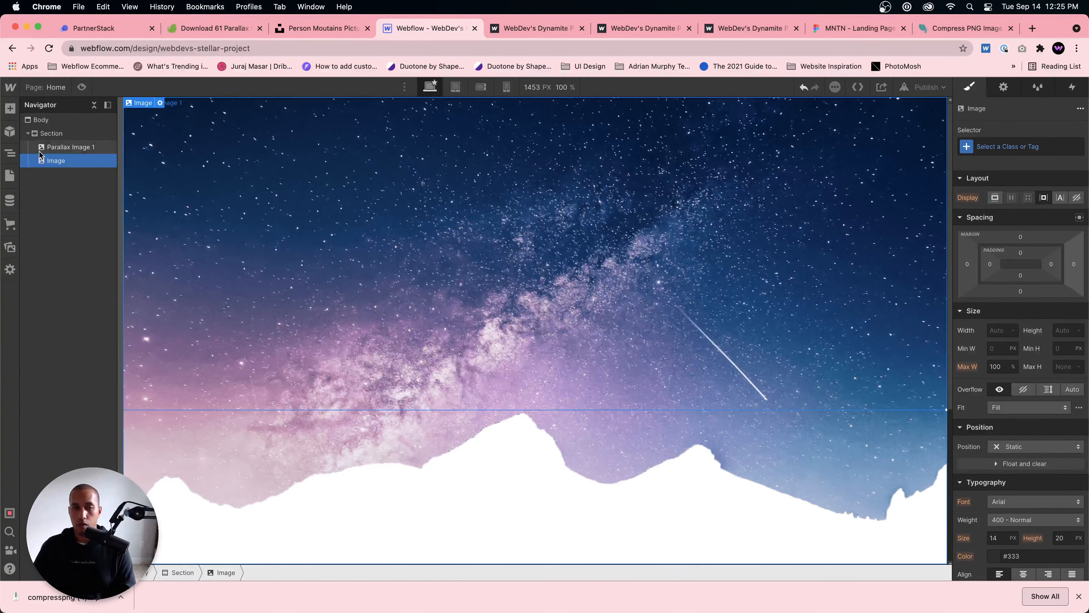
# Step: Reassign the mountains-2-min.png asset as the second image's source and close its settings
pyautogui.click(160, 103)
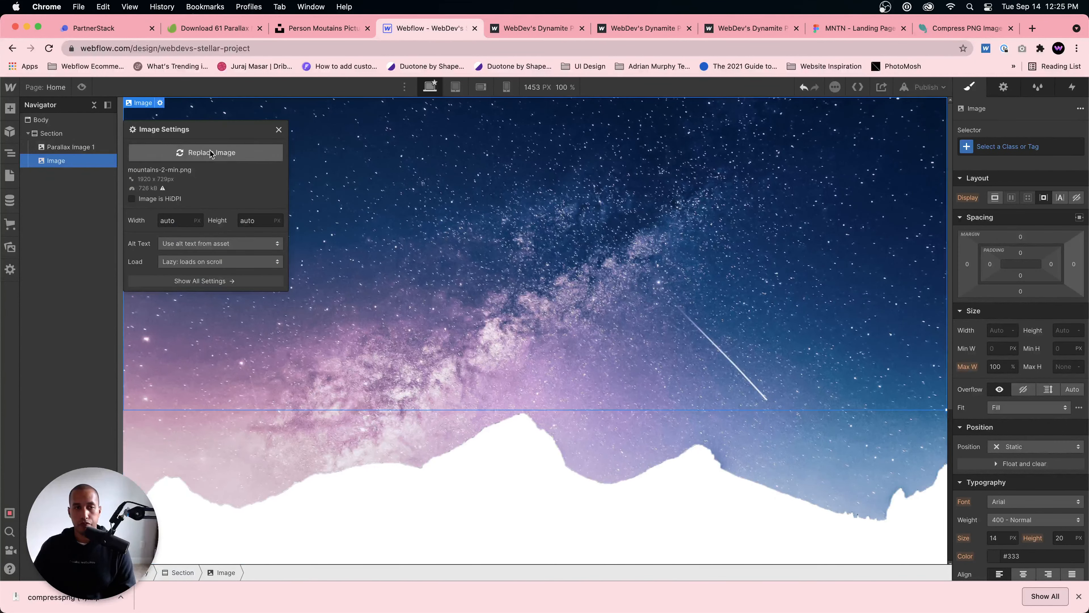
pyautogui.click(210, 151)
pyautogui.click(88, 198)
pyautogui.click(586, 240)
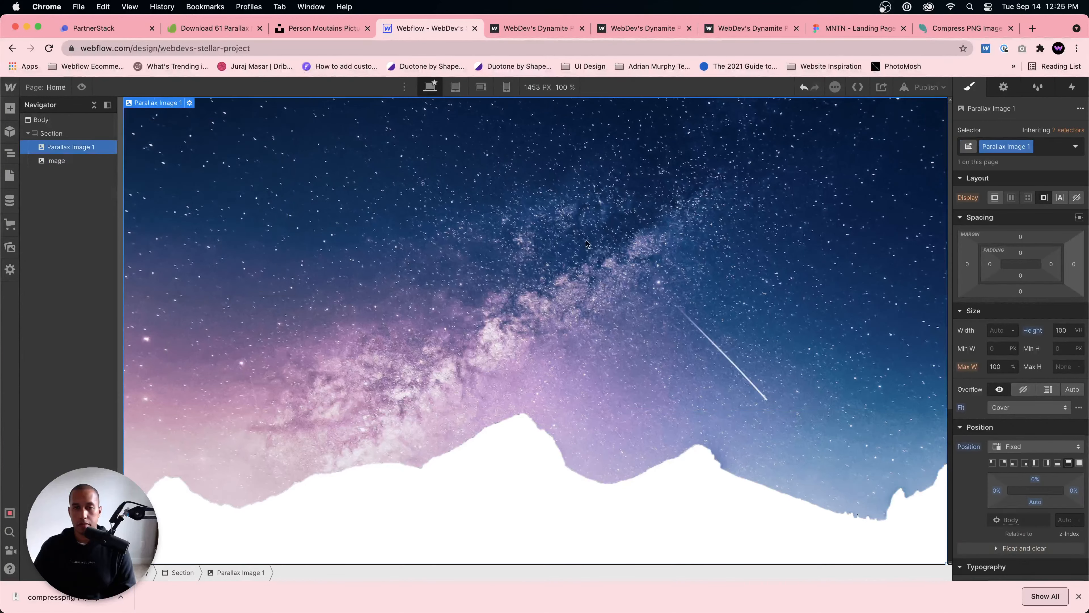
# Step: Create the class Parallax Image 2 on the mountain image
pyautogui.click(73, 163)
pyautogui.click(1010, 148)
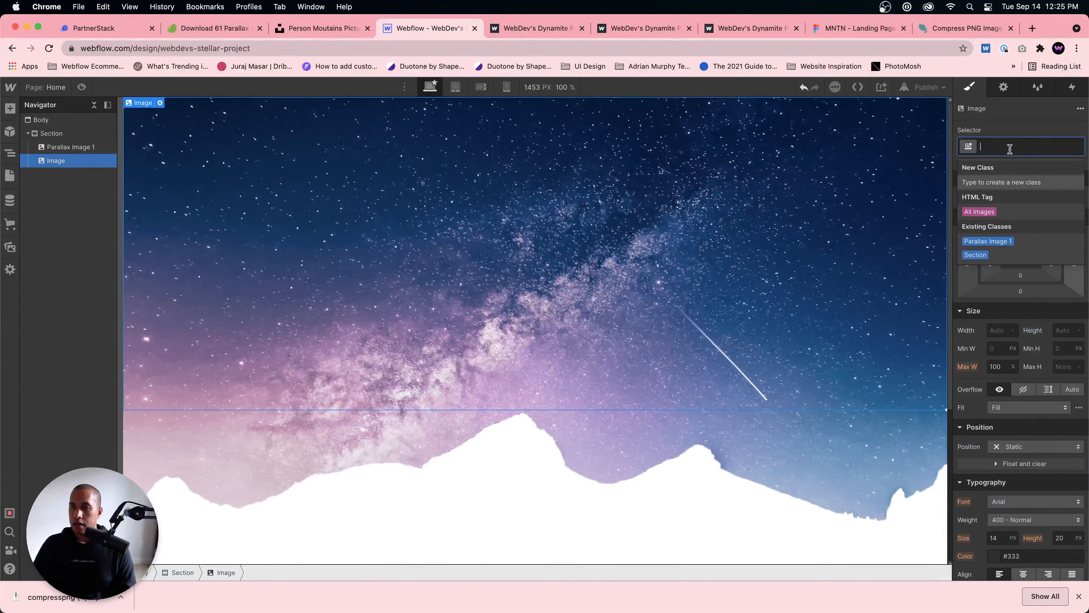
pyautogui.write('Paa')
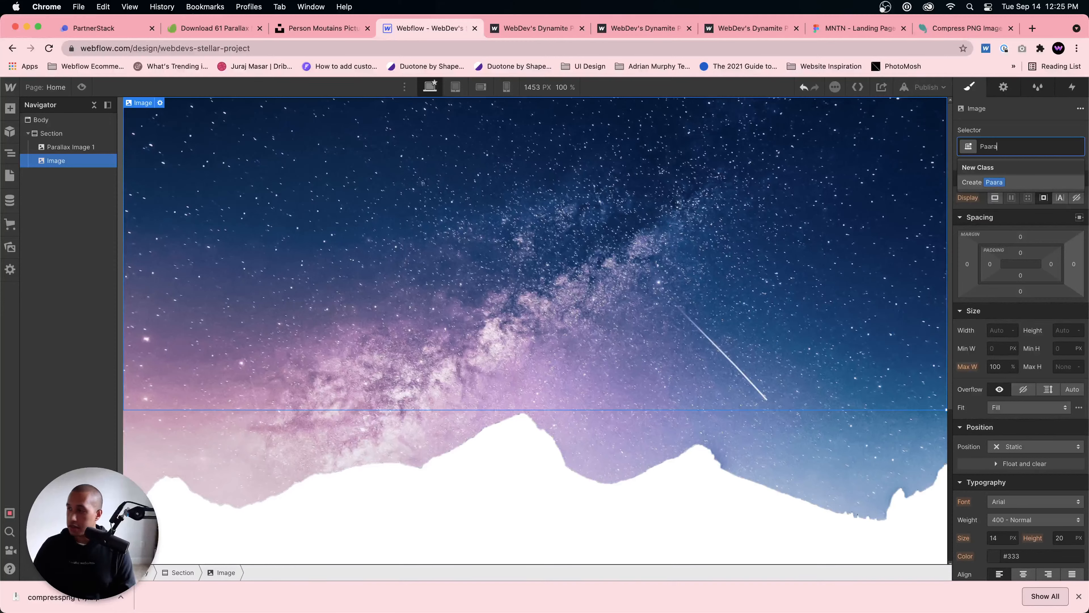
pyautogui.press('BackSpace')
pyautogui.write('r')
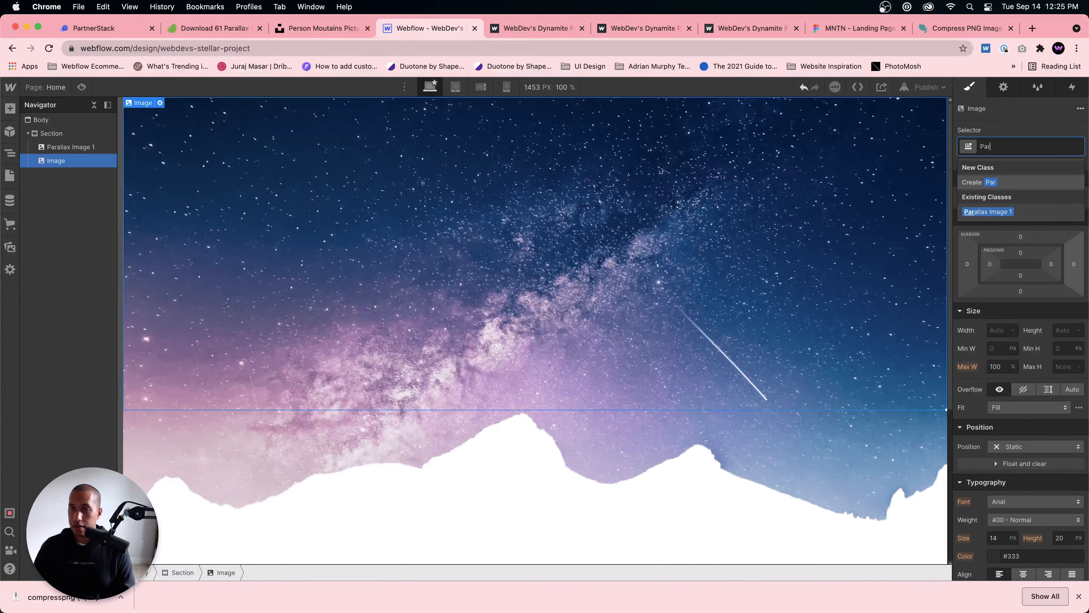
pyautogui.write('allax Image 2')
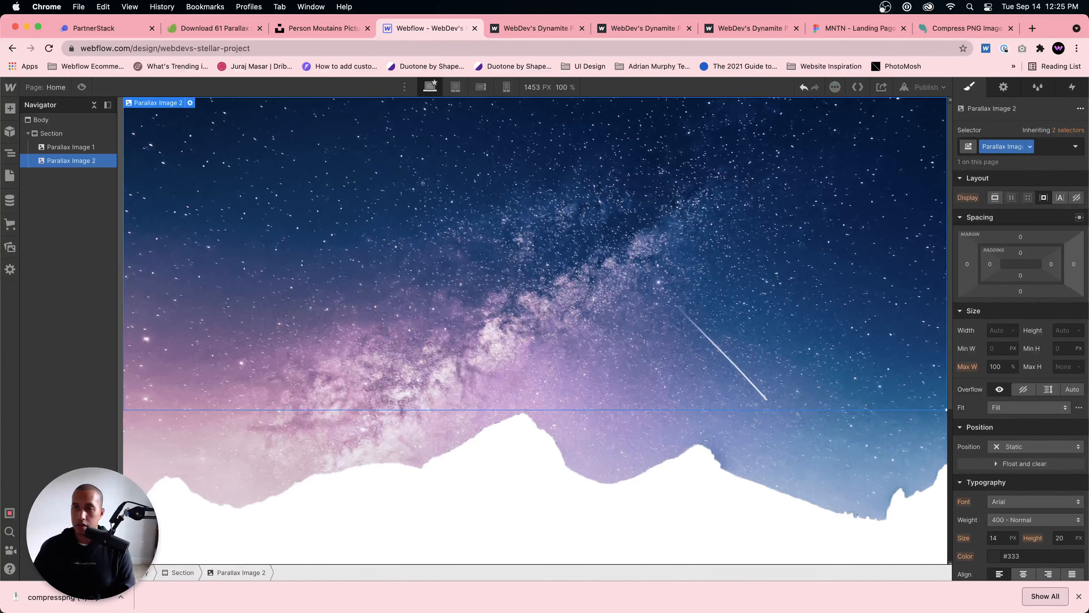
pyautogui.press('Return')
# Step: Set Parallax Image 2's height to 100 VH and its fit to Cover
pyautogui.click(1064, 330)
pyautogui.write('100vh')
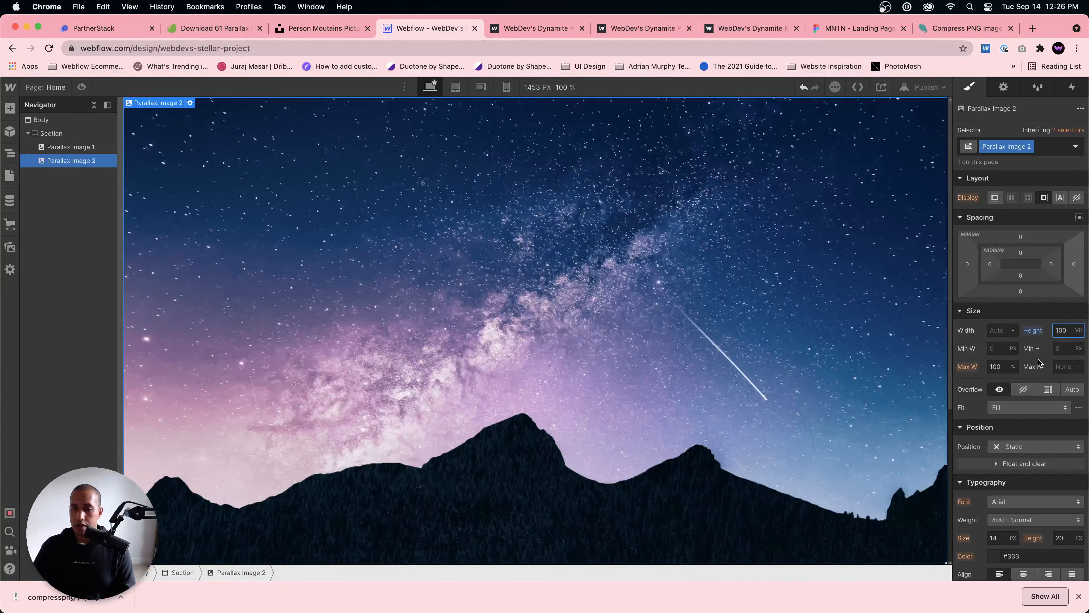
pyautogui.click(1036, 407)
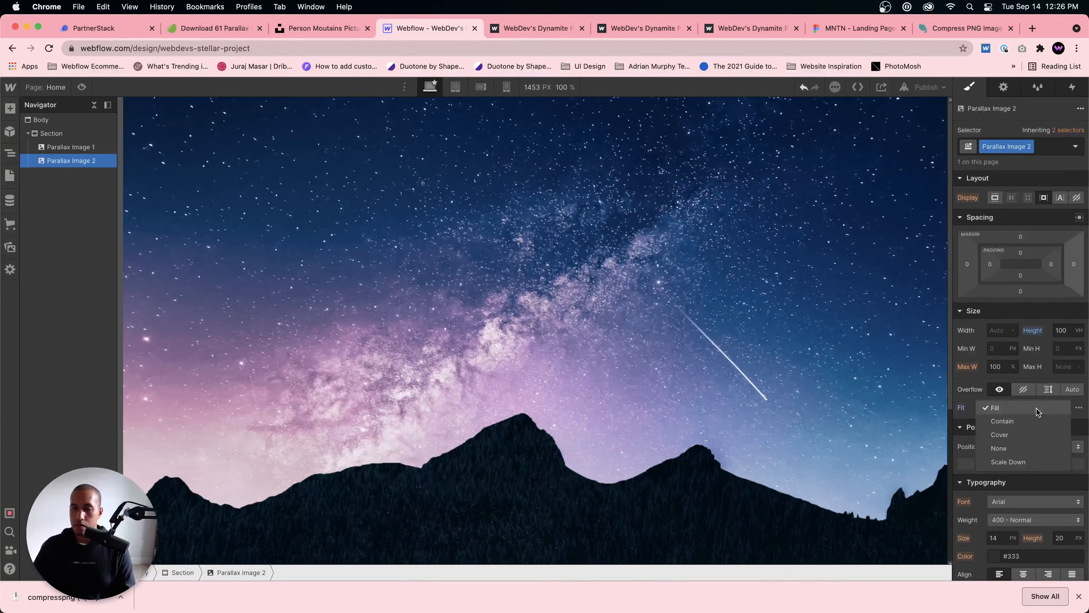
pyautogui.click(1023, 435)
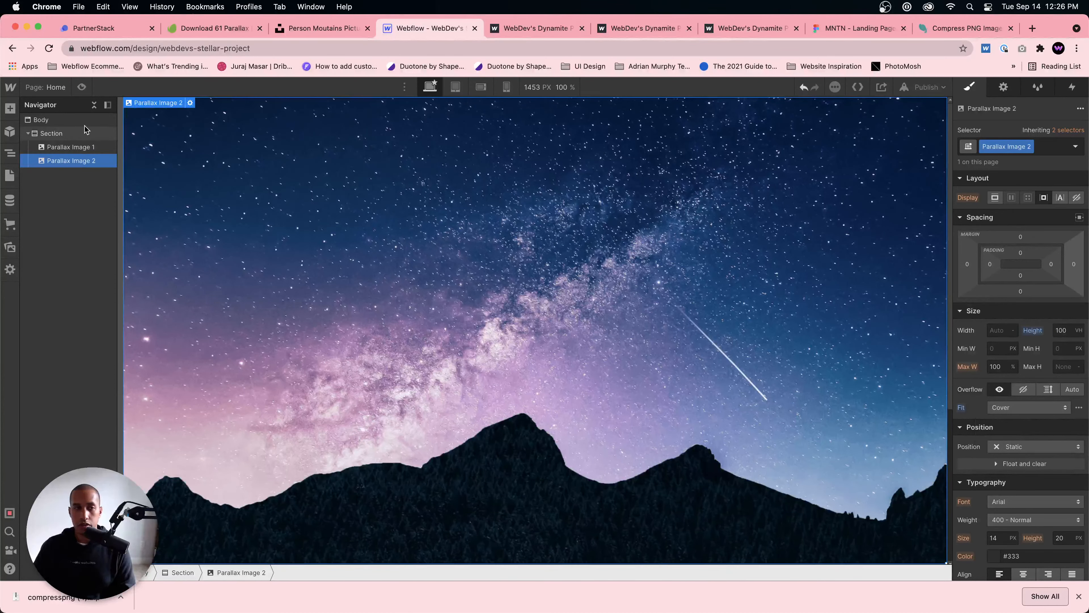
# Step: Give Parallax Image 2 an Absolute position anchored along the section's bottom edge with 0% left, right and bottom offsets
pyautogui.scroll(-3, 1043, 366)
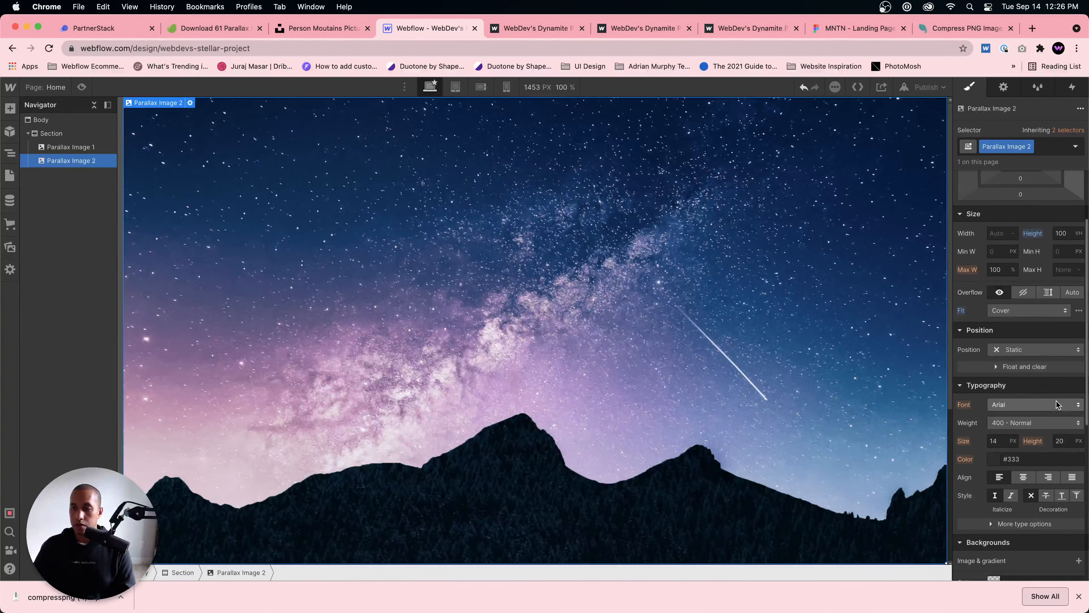
pyautogui.click(1038, 350)
pyautogui.click(1022, 378)
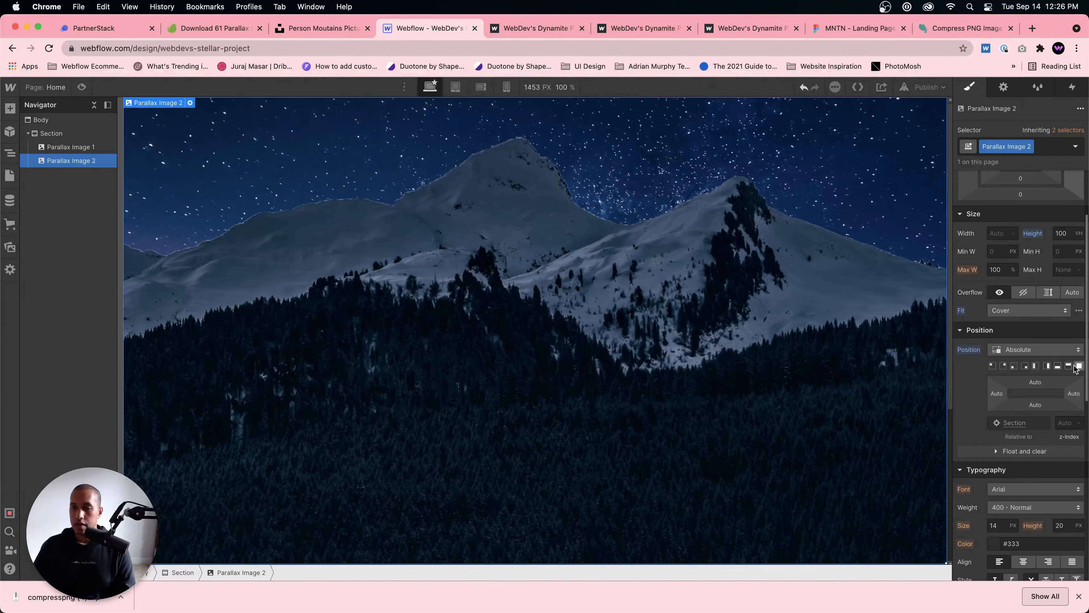
pyautogui.click(1058, 368)
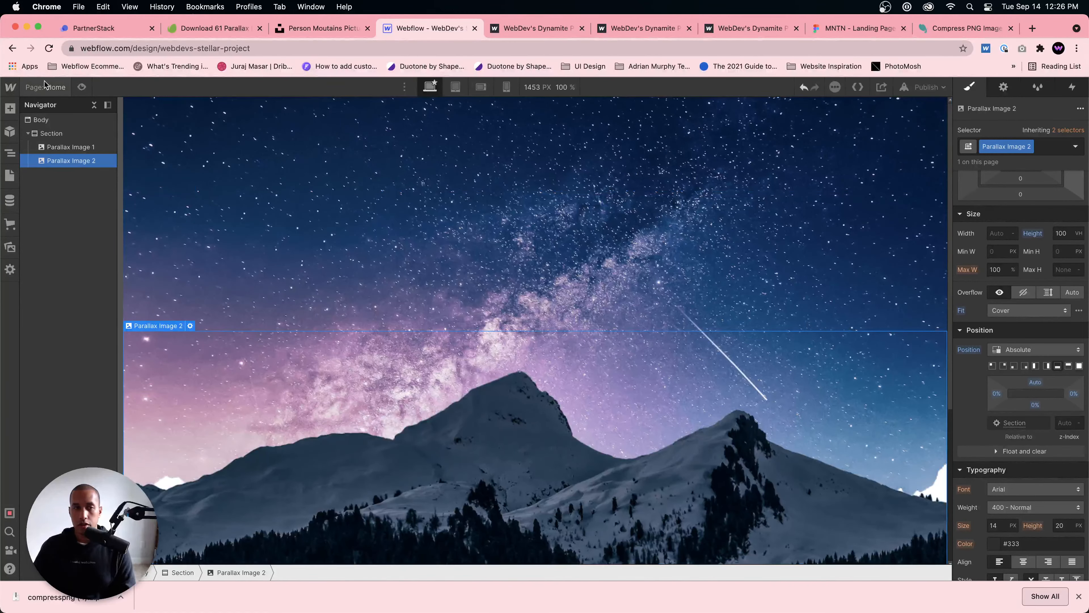
# Step: Preview the page while scrolling to check how the mountain layer moves against the fixed sky, and return to editing
pyautogui.click(81, 87)
pyautogui.scroll(-5, 437, 319)
pyautogui.scroll(5, 438, 319)
pyautogui.click(81, 87)
# Step: Recheck the fit of Parallax Image 1 and the position settings of Parallax Image 2, previewing the page in between
pyautogui.click(71, 147)
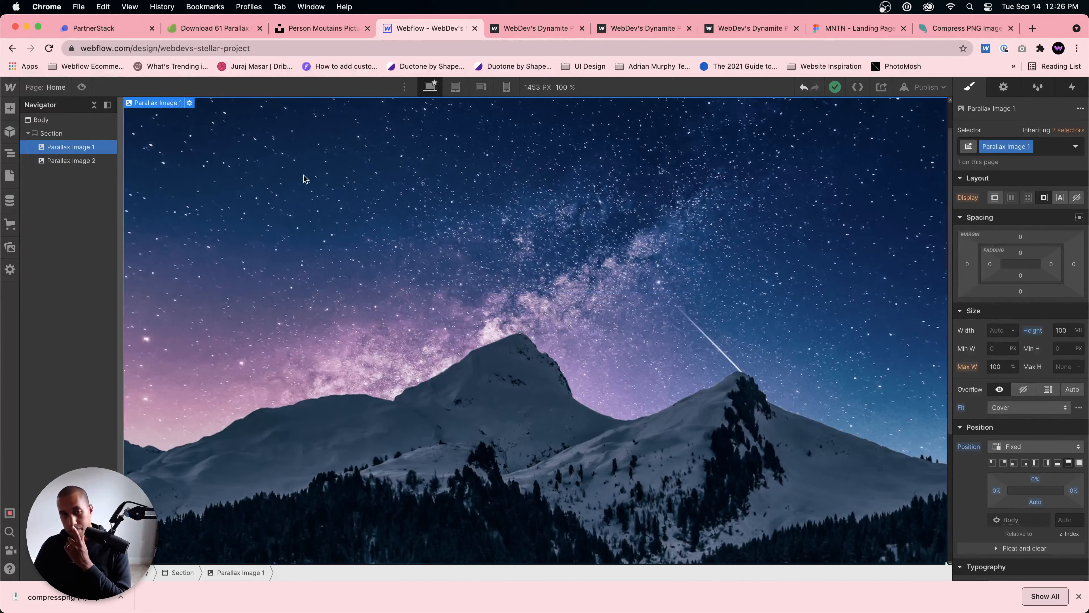
pyautogui.click(1043, 408)
pyautogui.click(1037, 413)
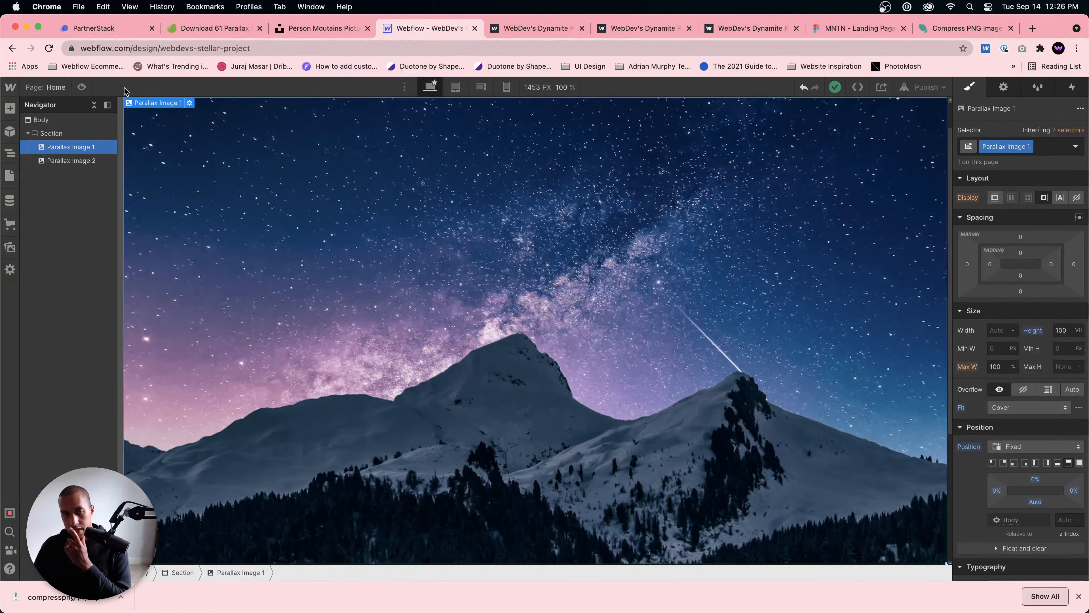
pyautogui.click(82, 87)
pyautogui.click(81, 87)
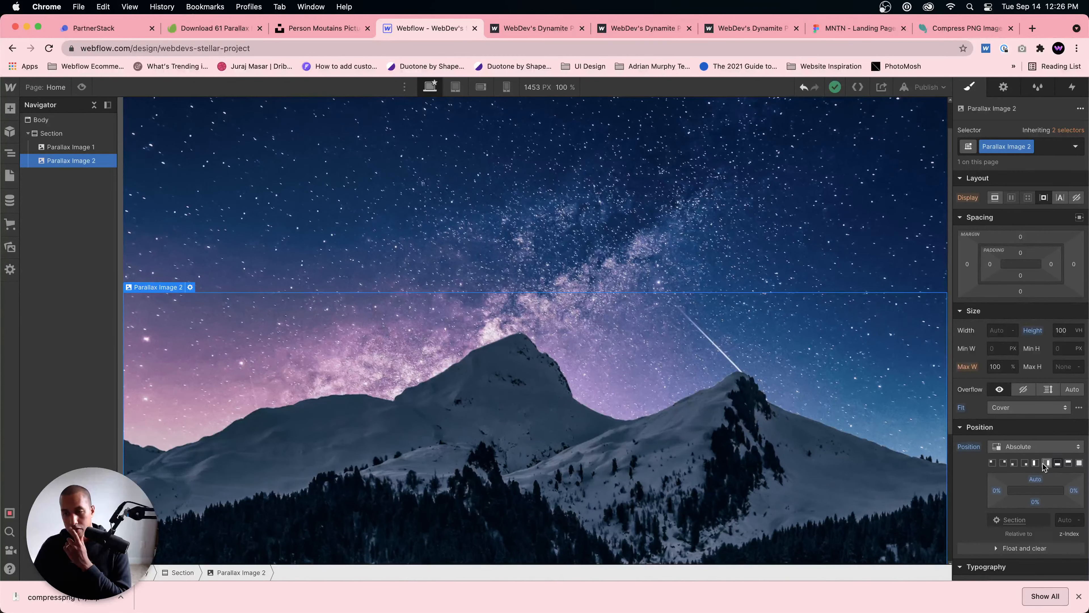
pyautogui.click(1027, 466)
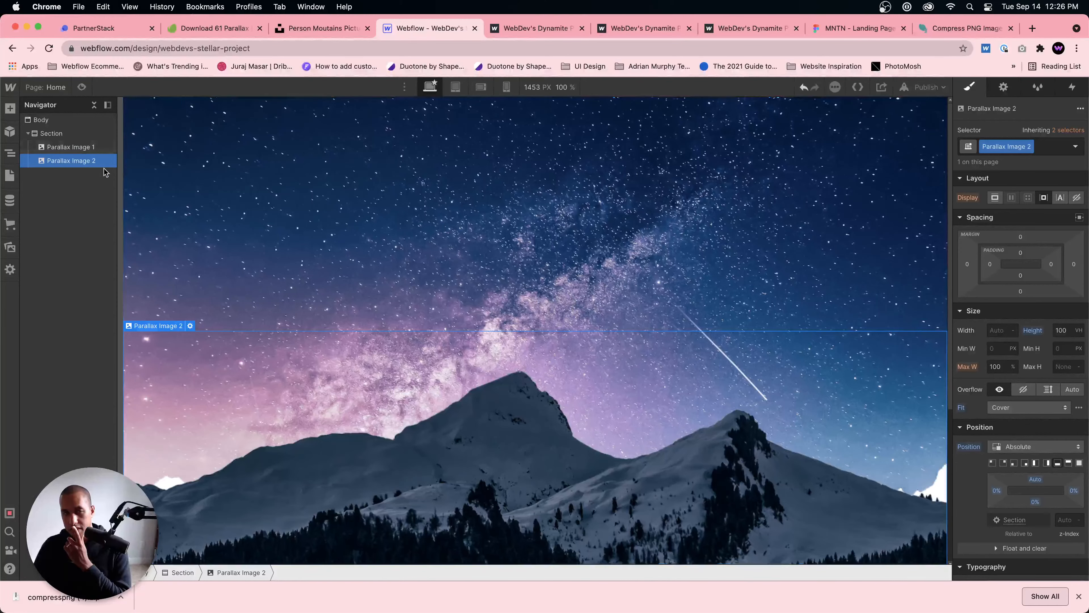
# Step: Anchor Parallax Image 2 along the section's top edge with 0% top, left and right offsets and set its top margin to -1
pyautogui.click(79, 150)
pyautogui.click(65, 133)
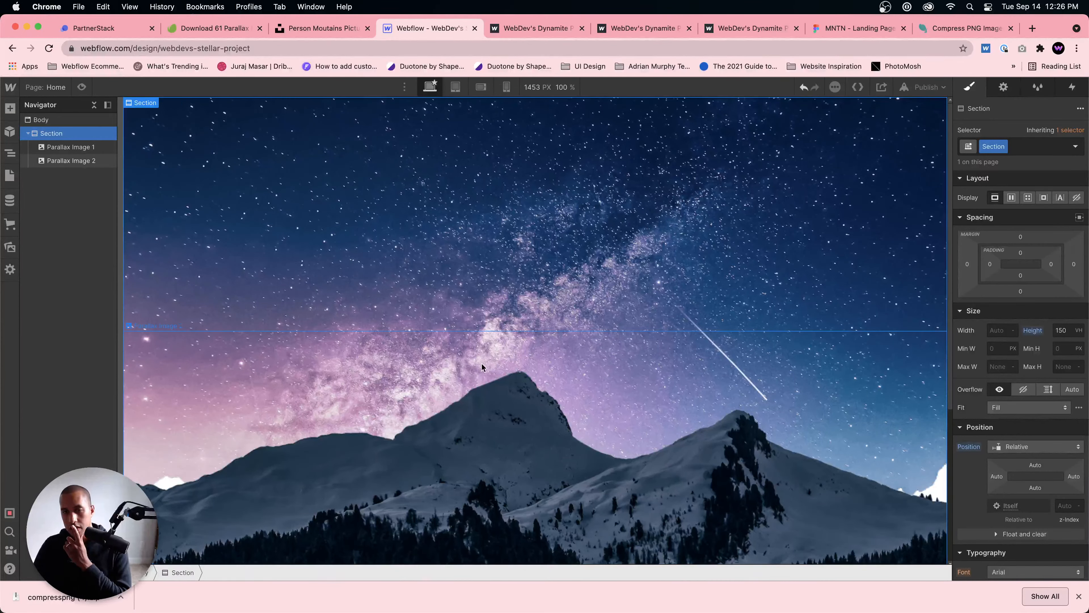
pyautogui.click(513, 405)
pyautogui.scroll(-5, 557, 395)
pyautogui.scroll(5, 700, 383)
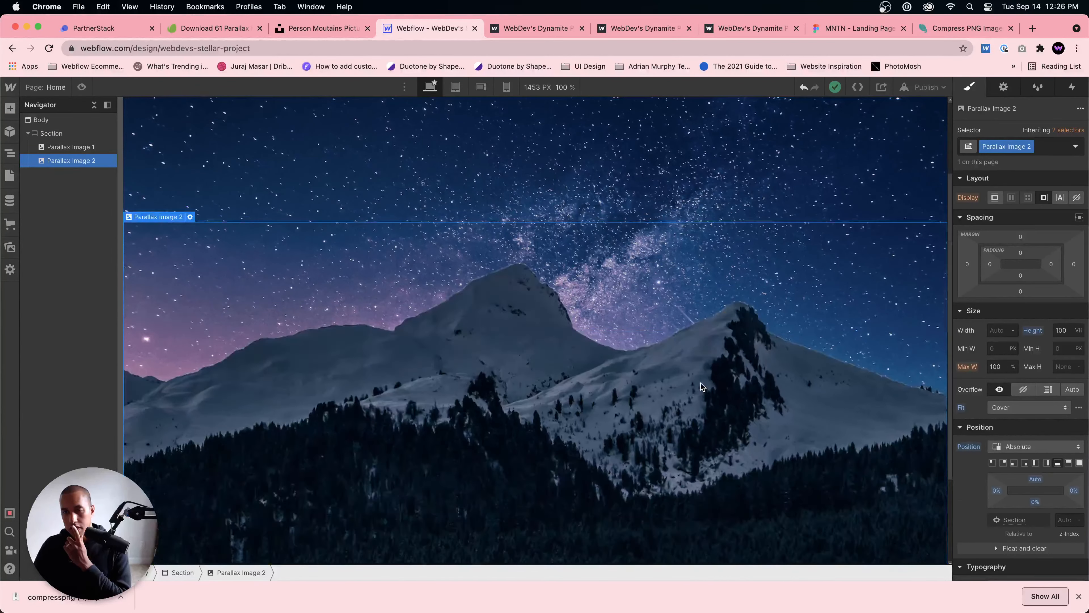
pyautogui.click(1067, 464)
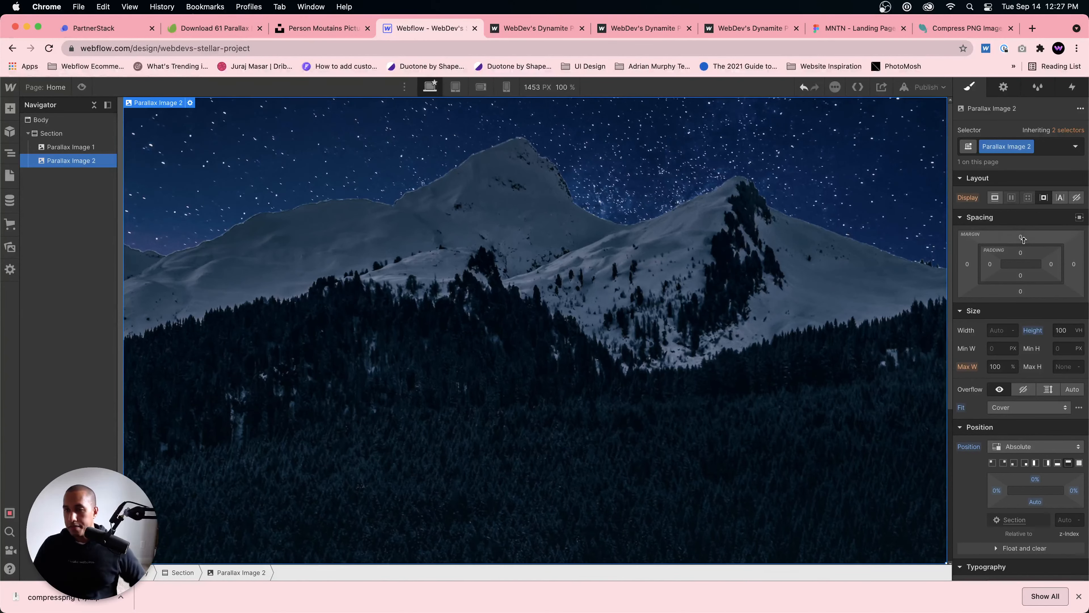
pyautogui.moveTo(1020, 236); pyautogui.dragTo(636, 21)
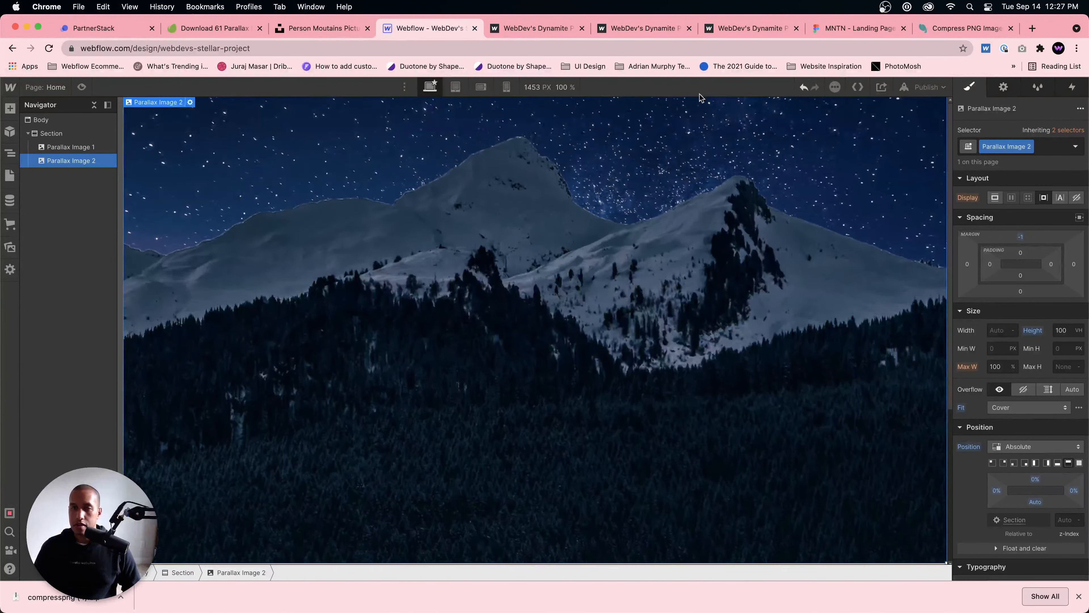
# Step: Go to the Webflow dashboard, find WebDev's Dynamite Project and open it in the Designer as the reference
pyautogui.click(541, 27)
pyautogui.click(539, 52)
pyautogui.write('we')
pyautogui.press('Return')
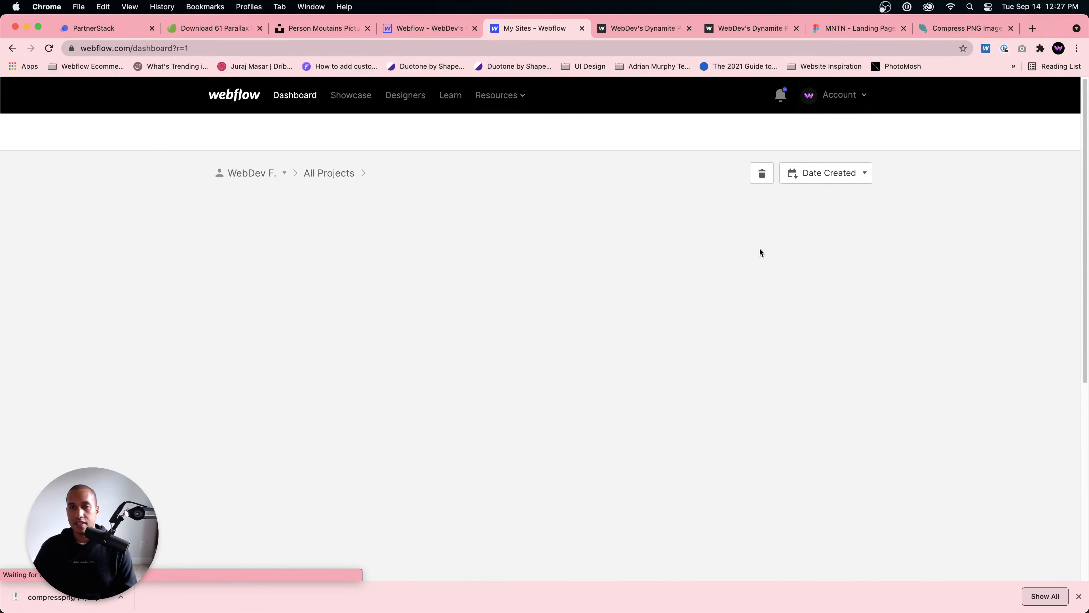
pyautogui.scroll(-7, 724, 300)
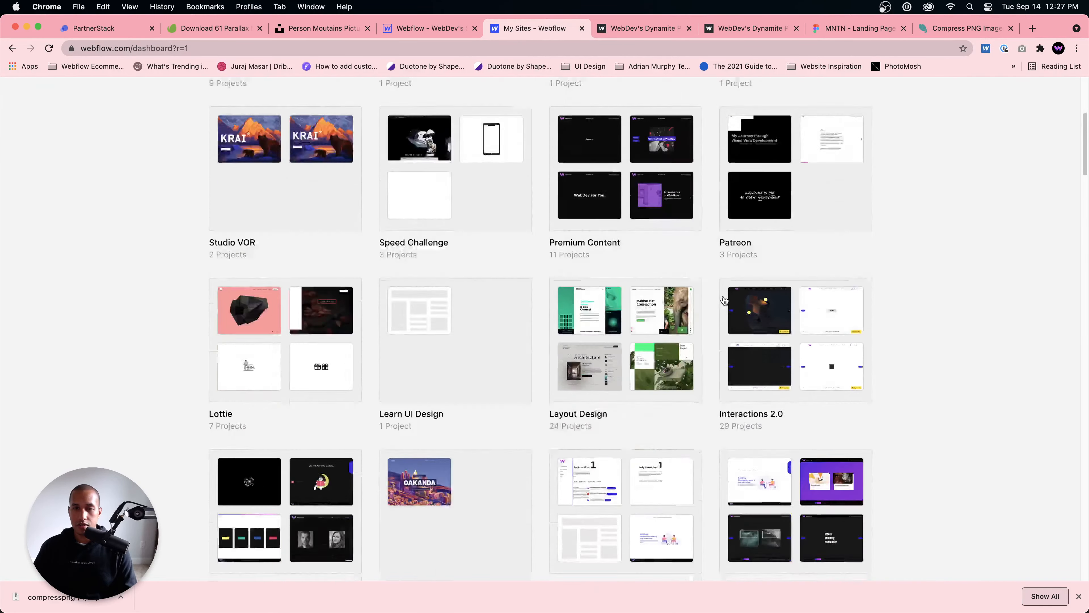
pyautogui.scroll(-10, 724, 300)
pyautogui.scroll(3, 723, 303)
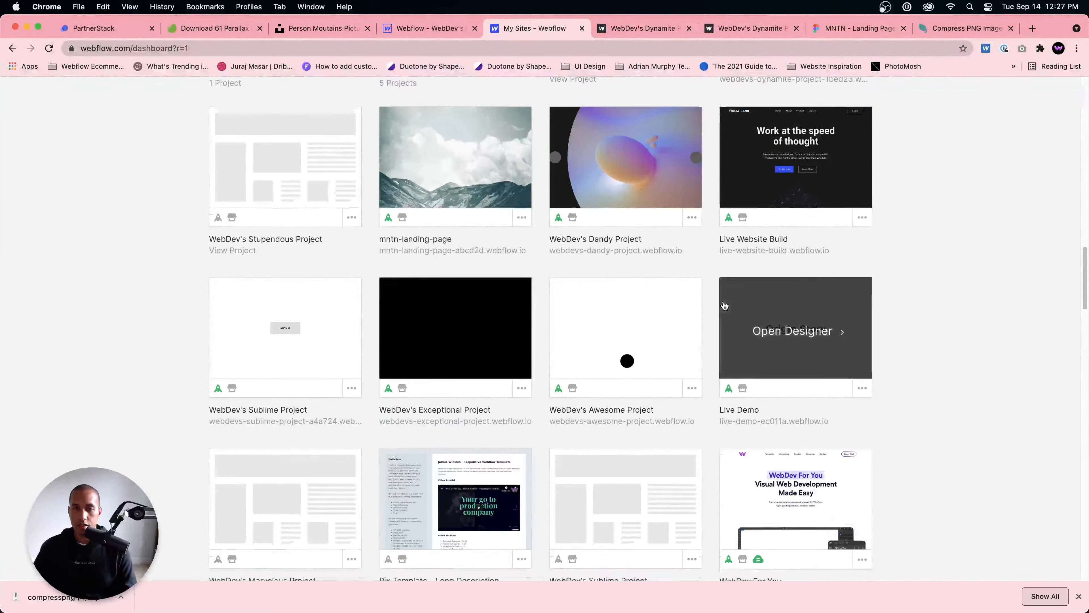
pyautogui.scroll(-15, 724, 305)
pyautogui.scroll(15, 723, 305)
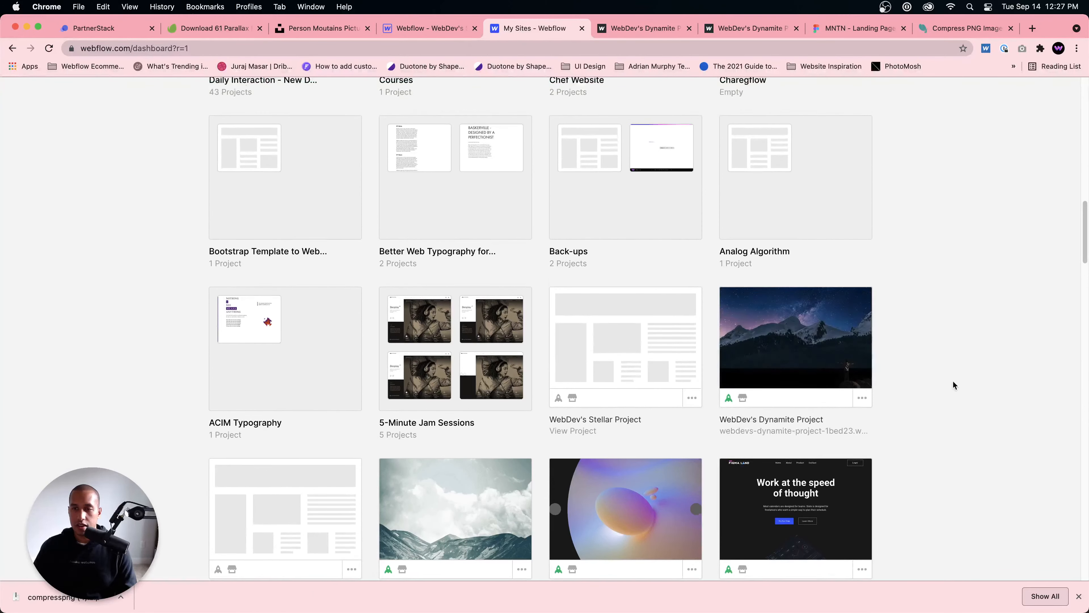
pyautogui.click(826, 342)
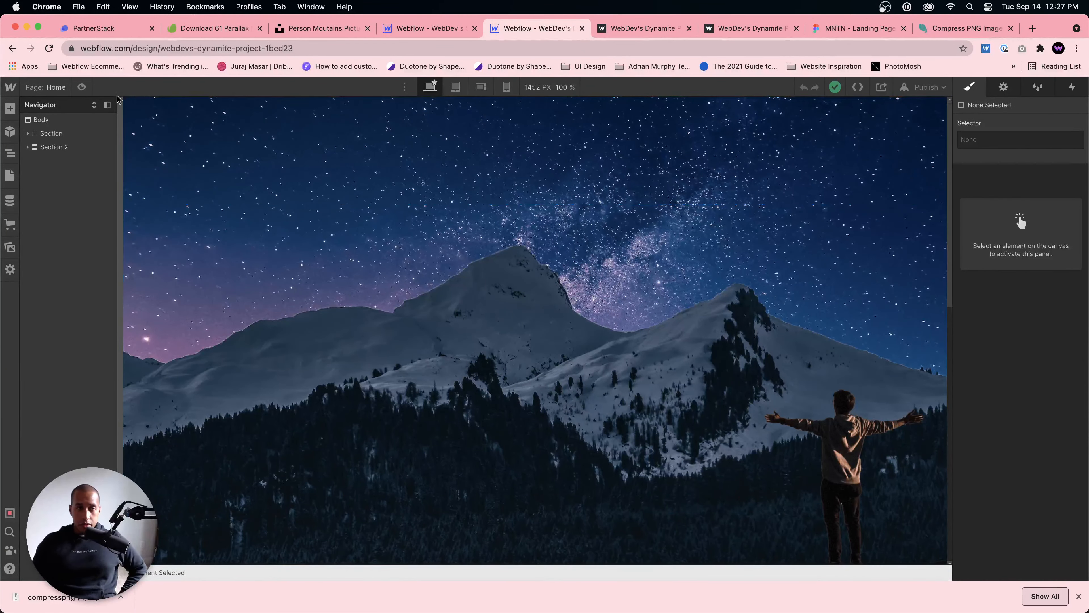
# Step: Expand the reference project's first section and examine the size and position settings of Parallax Image 1 and 2, comparing with the Stellar project
pyautogui.click(50, 137)
pyautogui.click(28, 134)
pyautogui.click(65, 150)
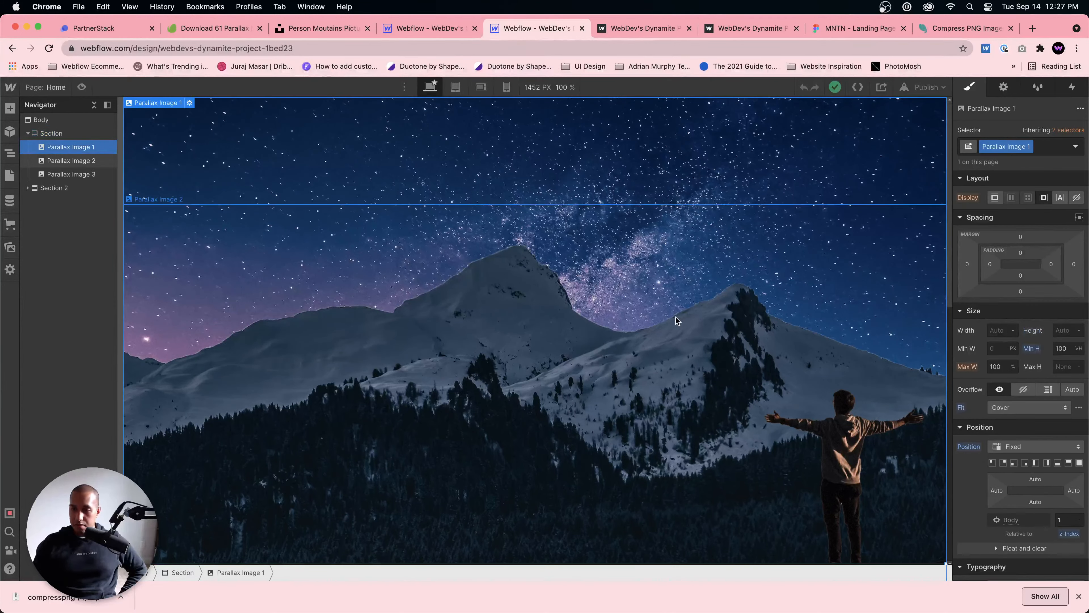
pyautogui.click(70, 161)
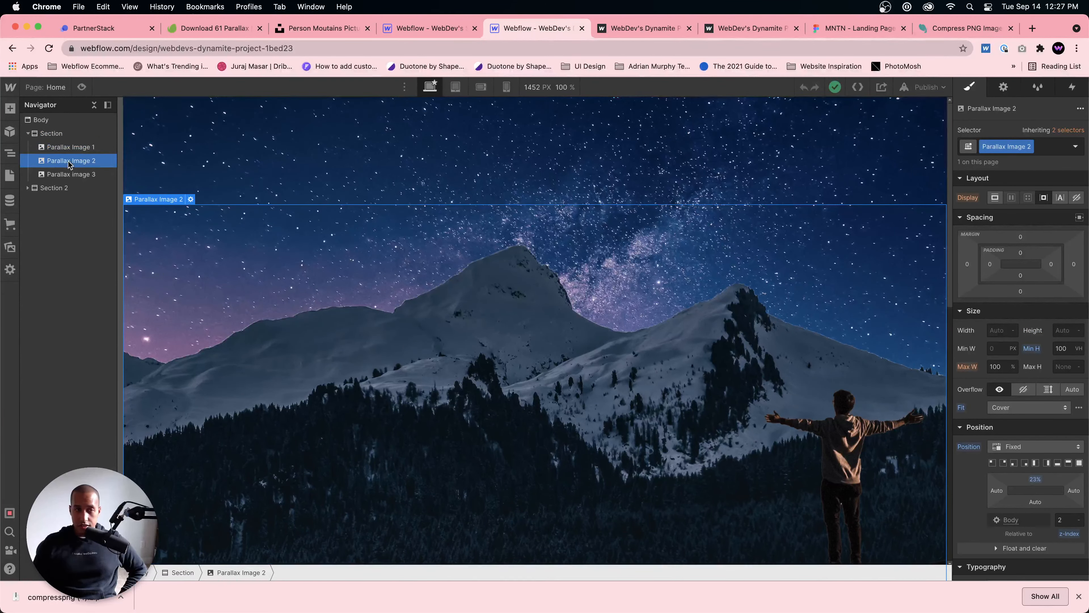
pyautogui.click(49, 149)
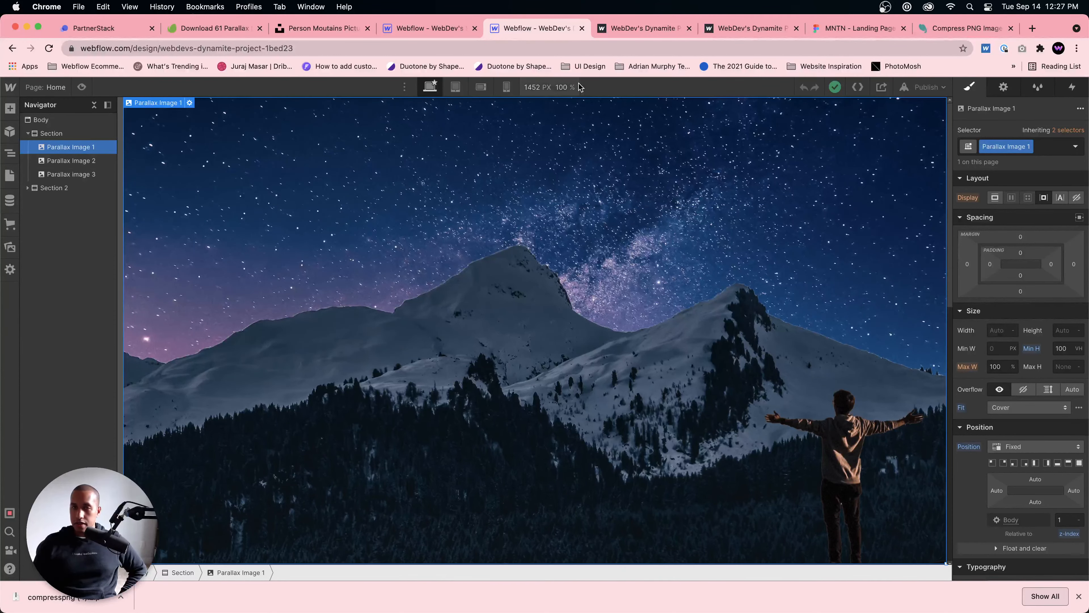
pyautogui.click(429, 28)
pyautogui.click(534, 28)
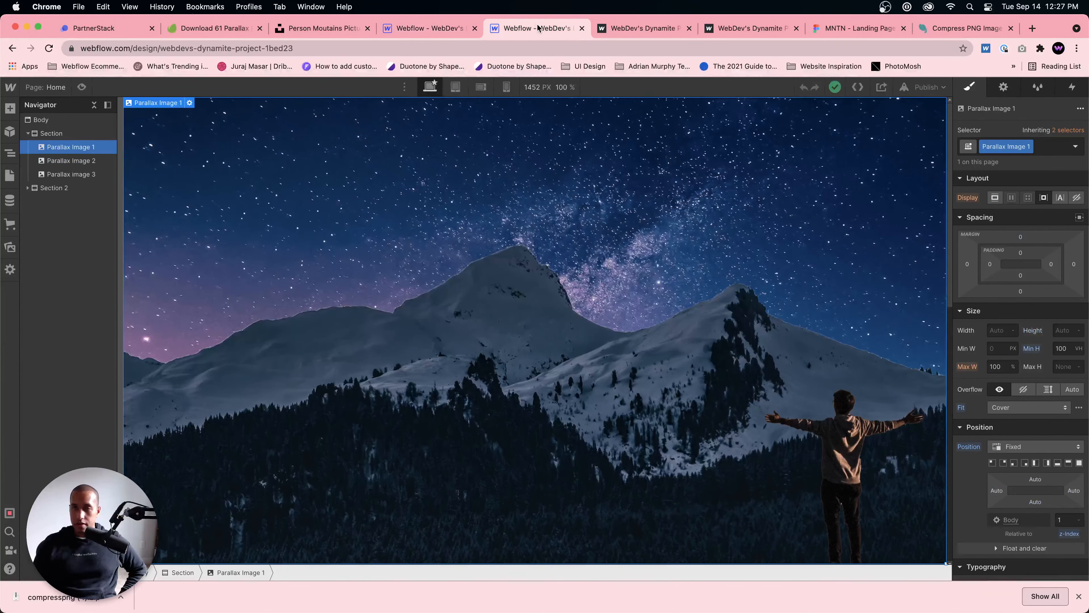
pyautogui.click(429, 28)
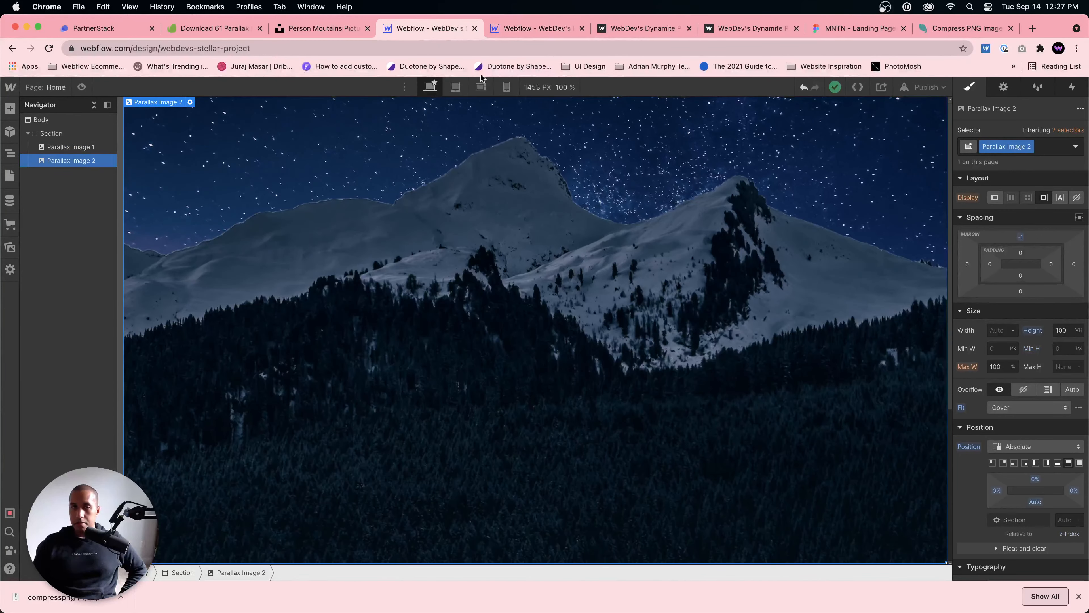
# Step: In the Stellar project, clear Parallax Image 1's height, set its minimum height to 100 VH and preview the page
pyautogui.click(65, 147)
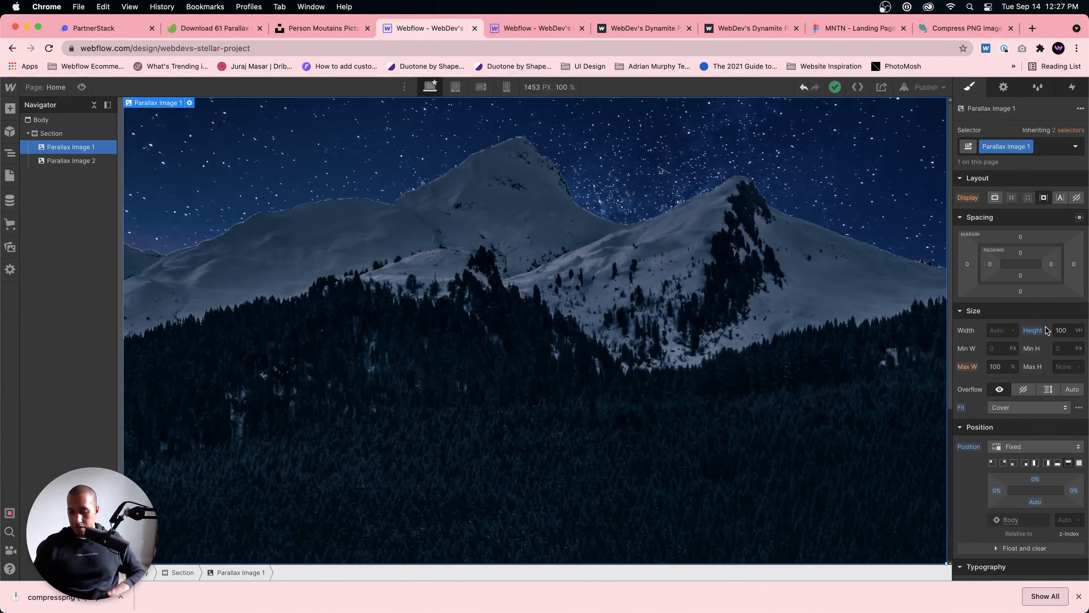
pyautogui.keyDown('alt'); pyautogui.click(1039, 333); pyautogui.keyUp('alt')
pyautogui.click(1066, 348)
pyautogui.write('100vh')
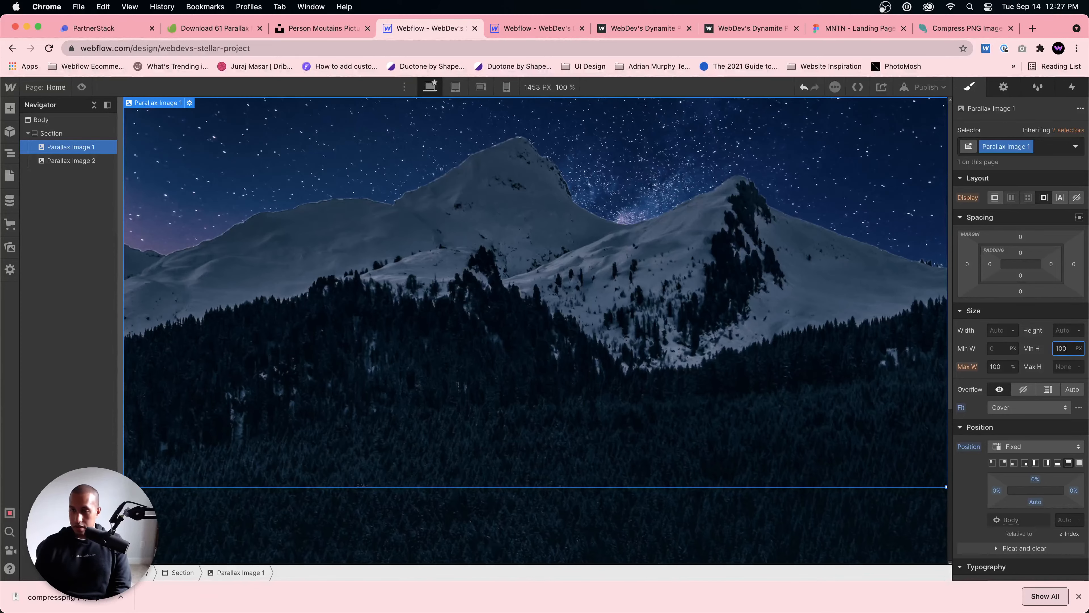
pyautogui.press('Return')
pyautogui.click(91, 87)
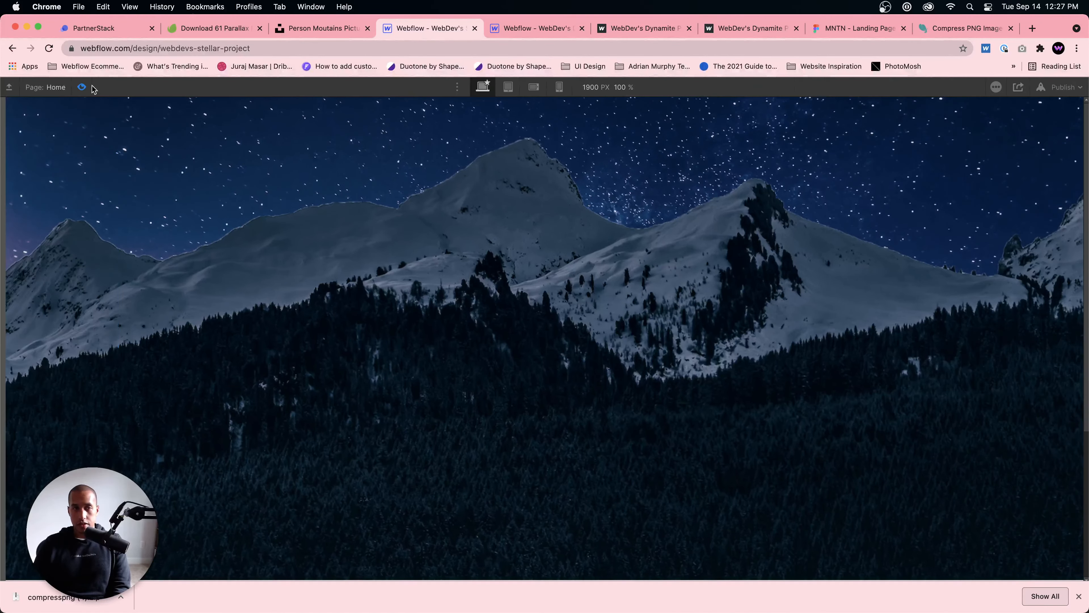
pyautogui.click(81, 87)
# Step: Clear Parallax Image 2's fixed height and set its minimum height to 100 VH
pyautogui.click(86, 161)
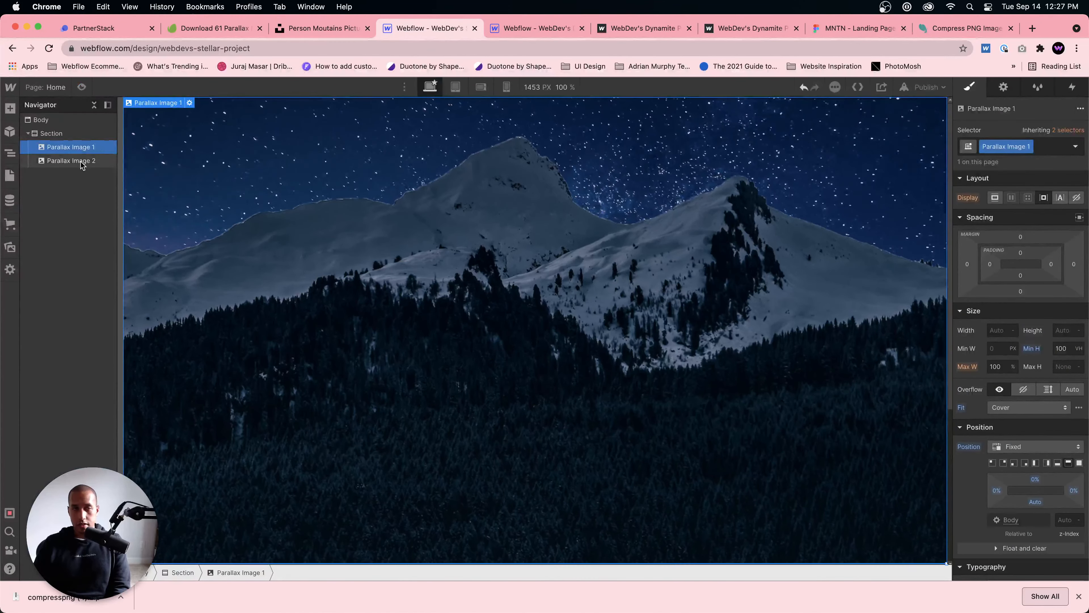
pyautogui.keyDown('alt'); pyautogui.click(1038, 333); pyautogui.keyUp('alt')
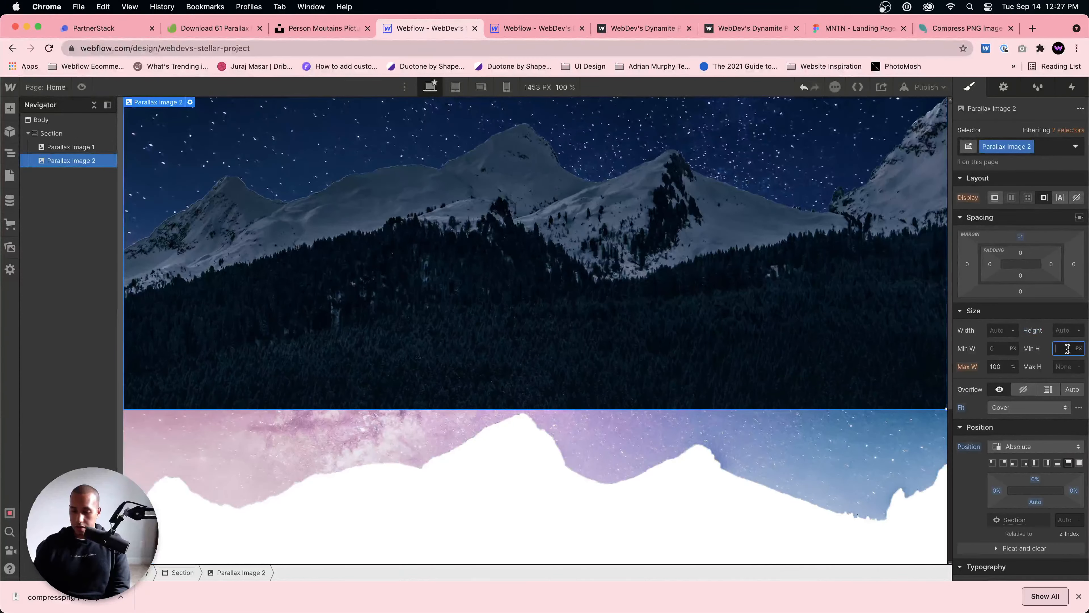
pyautogui.write('100vh')
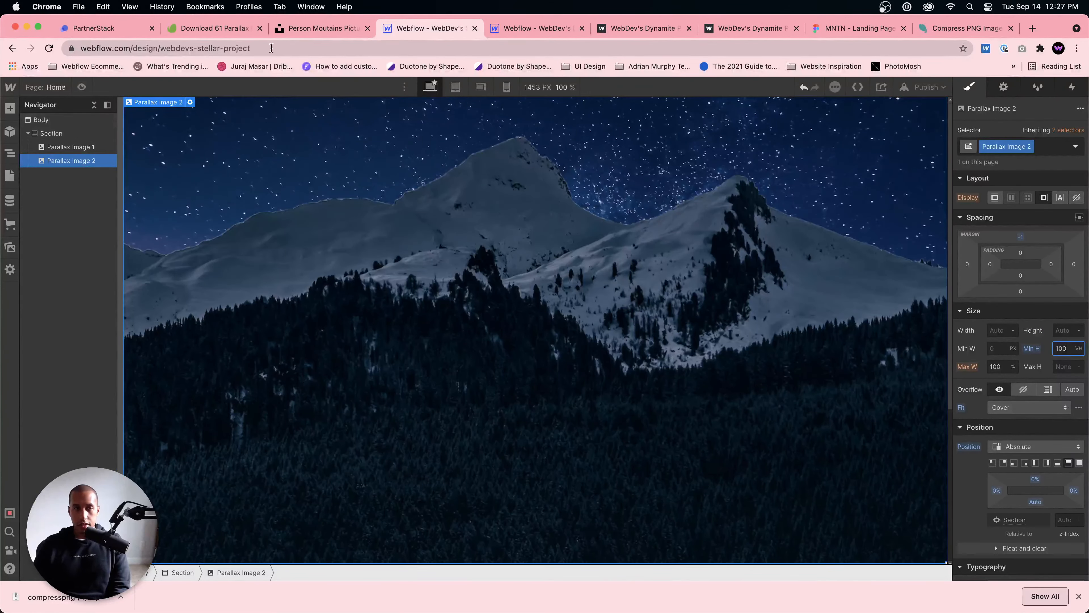
# Step: Examine the size and position settings of Parallax Image 2 in the reference project
pyautogui.click(532, 27)
pyautogui.click(71, 161)
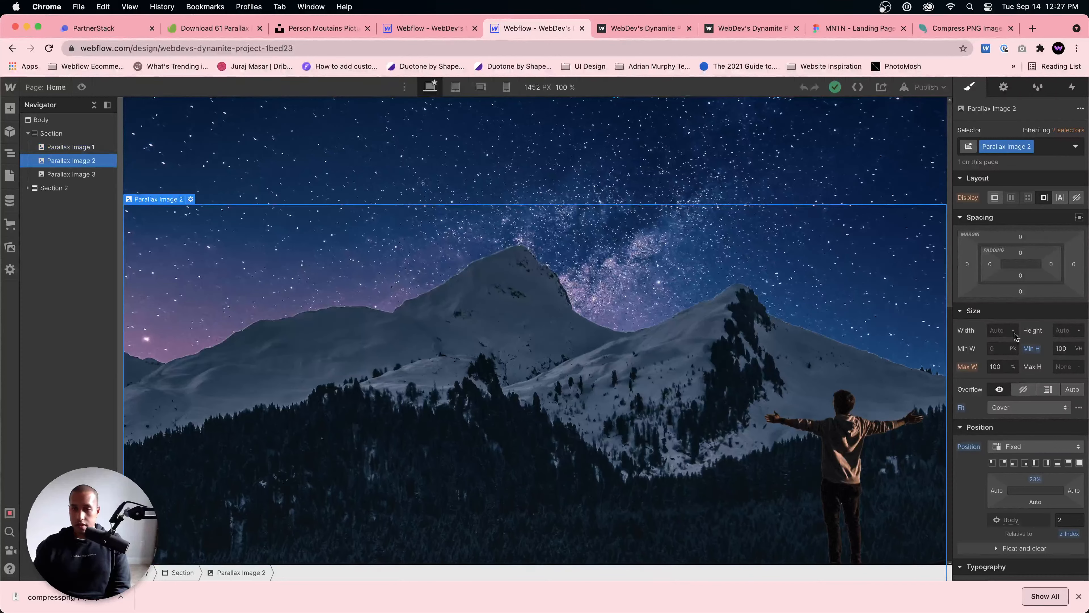
pyautogui.scroll(-3, 1070, 391)
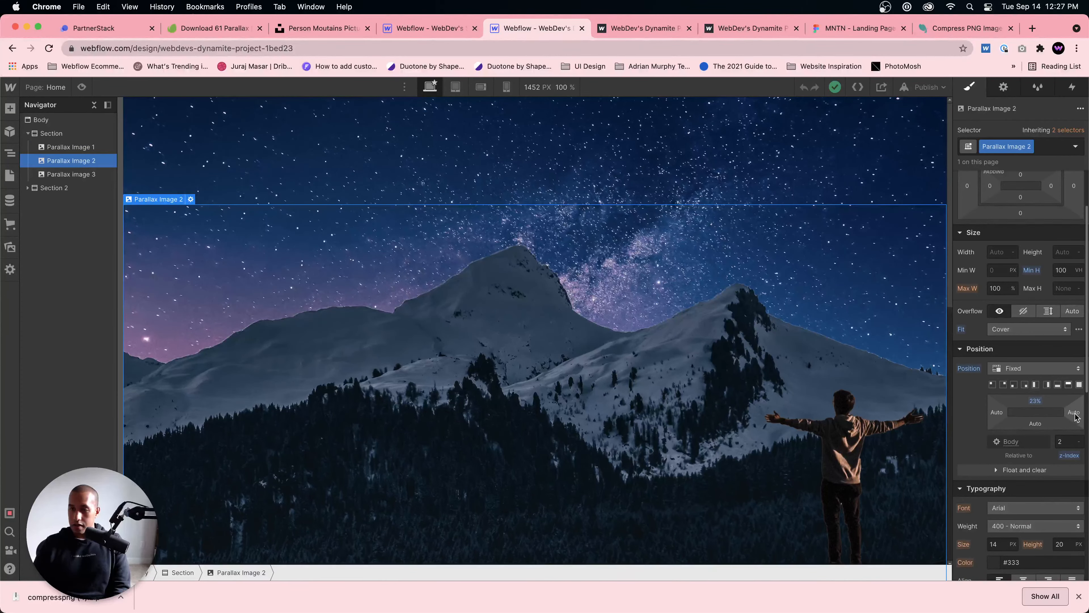
pyautogui.scroll(-1, 1079, 388)
pyautogui.scroll(2, 1079, 387)
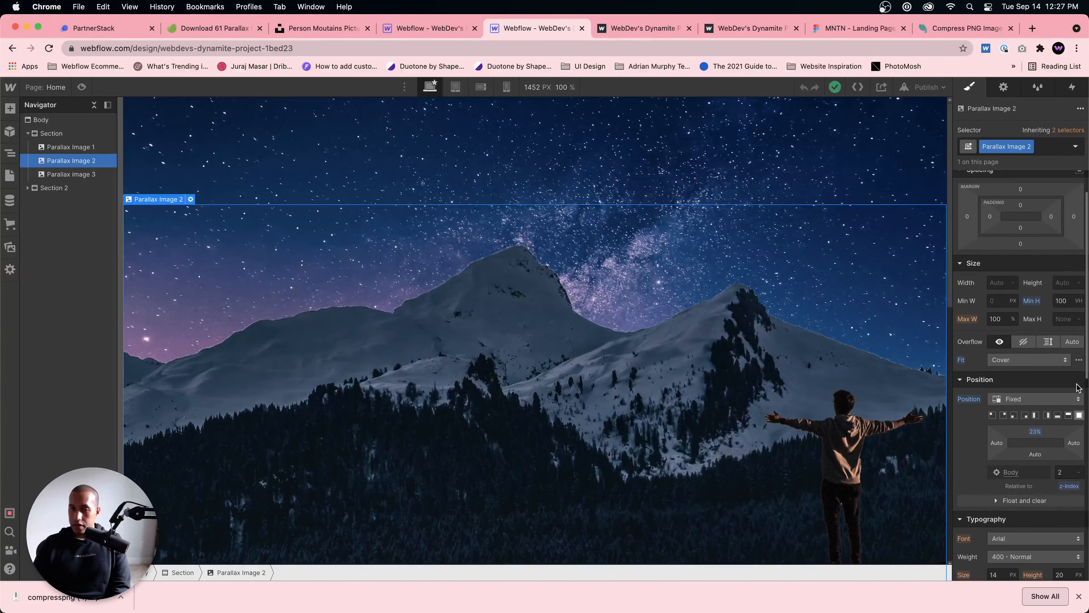
pyautogui.scroll(-1, 1079, 387)
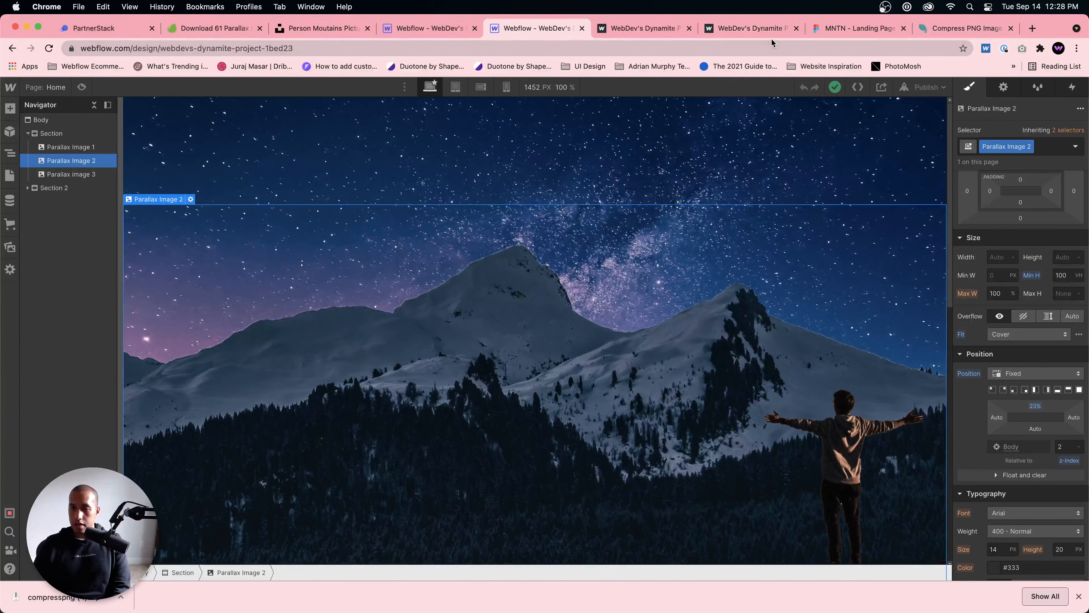
# Step: Back in the Stellar project, give Parallax Image 2 a Fixed position with a 23% top offset and compare it with the reference
pyautogui.click(424, 28)
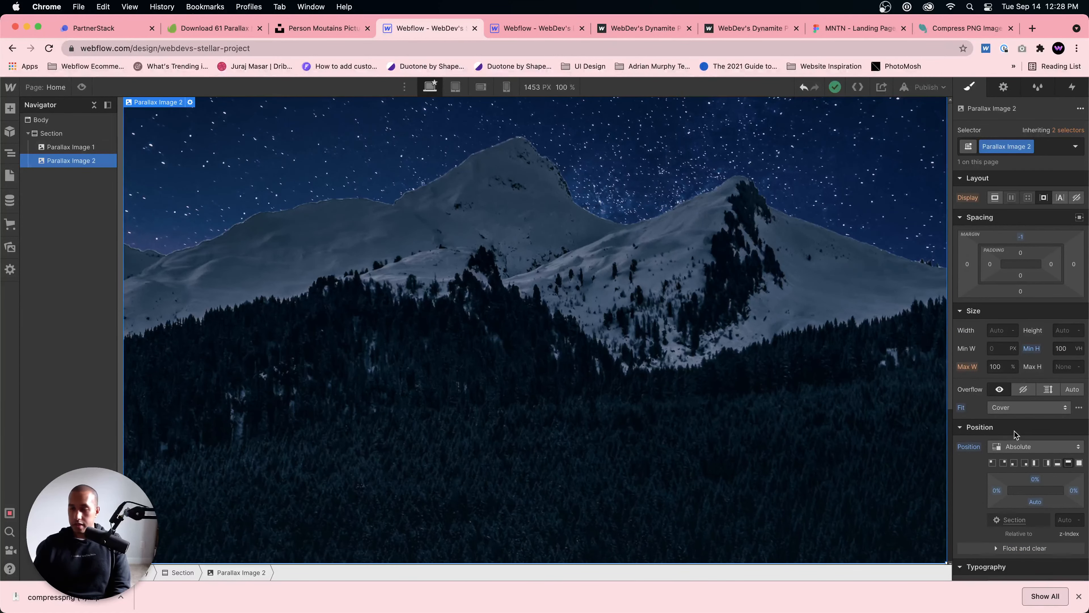
pyautogui.click(1029, 446)
pyautogui.click(1042, 463)
pyautogui.moveTo(1035, 478)
pyautogui.mouseDown()
pyautogui.moveTo(1037, 517)
pyautogui.moveTo(1037, 489)
pyautogui.mouseUp()
pyautogui.click(530, 28)
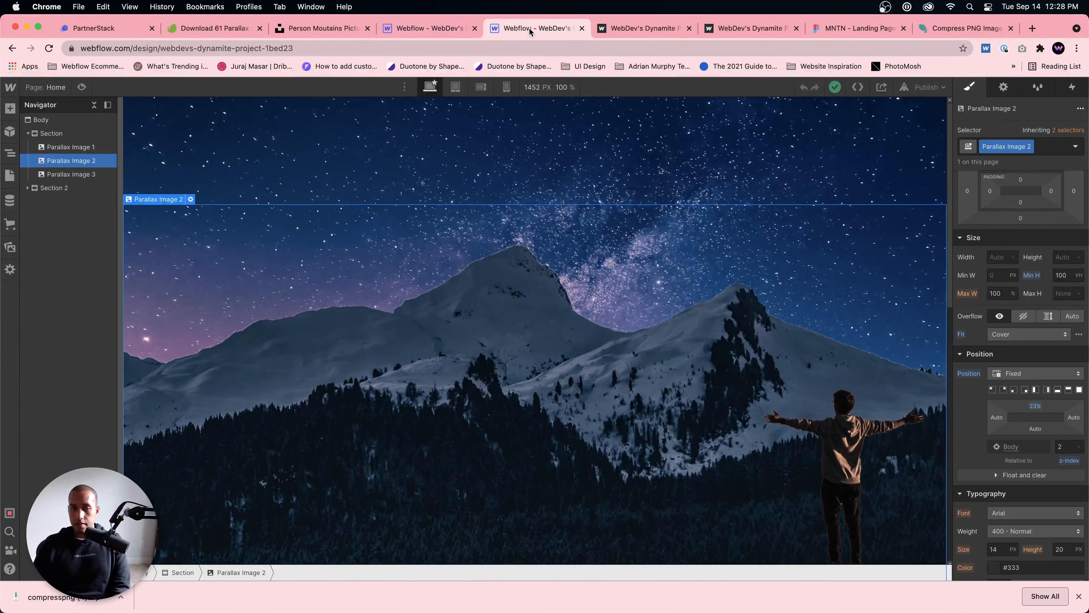
pyautogui.click(429, 28)
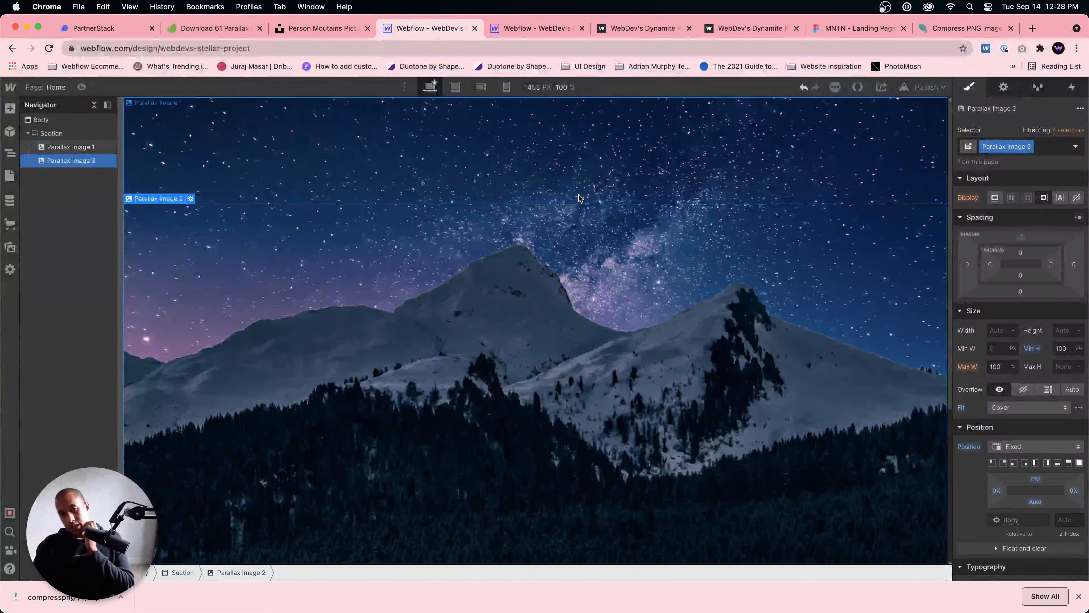
# Step: Add an image element inside the section and assign it the asset person-on-rocks-min.png
pyautogui.click(577, 181)
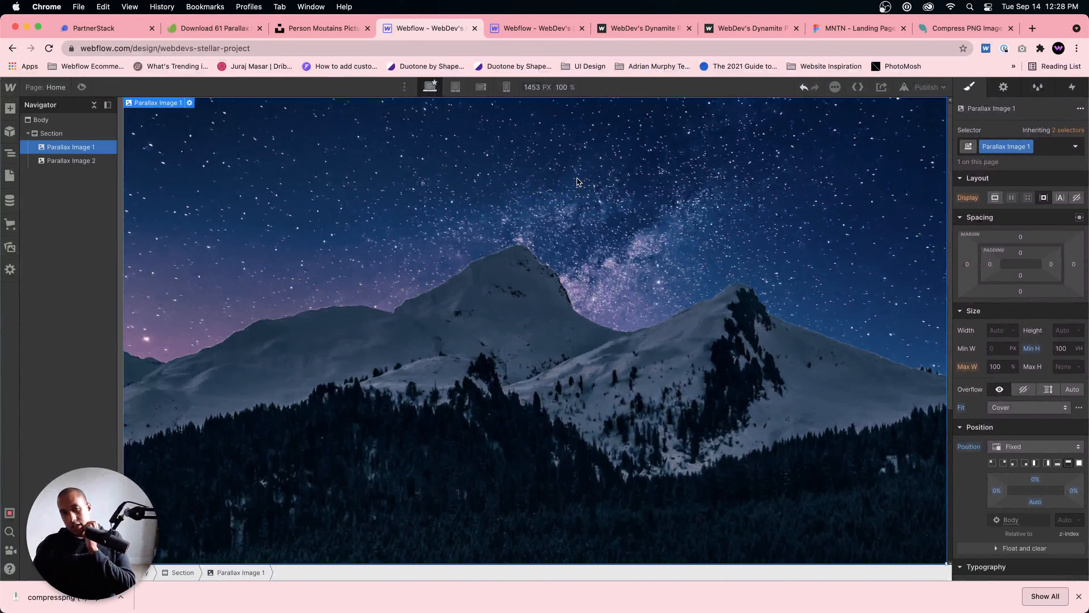
pyautogui.click(46, 134)
pyautogui.press('super+e')
pyautogui.write('parallax image 3')
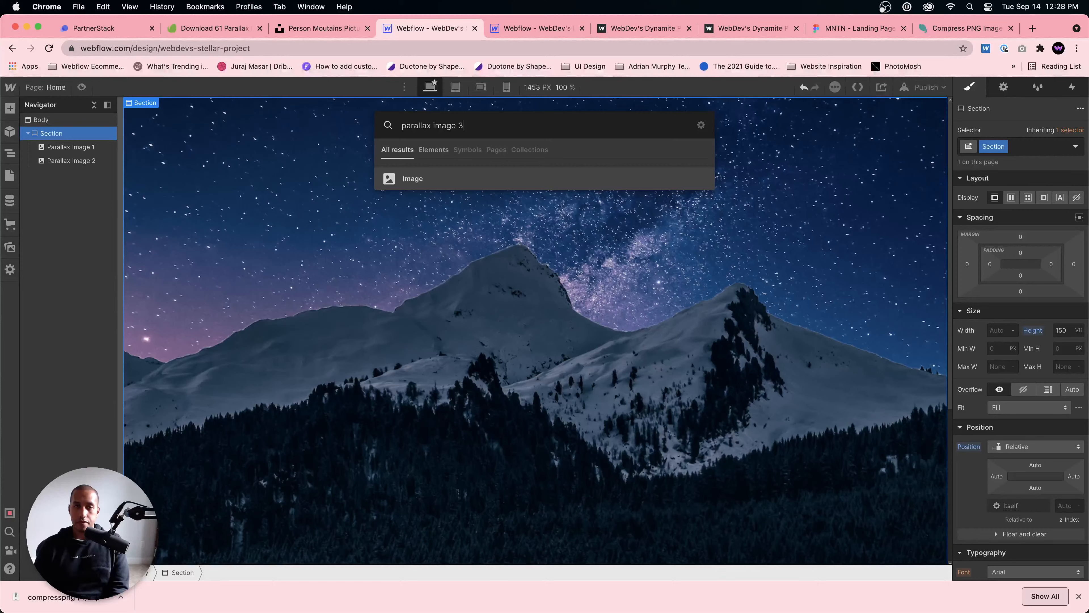
pyautogui.press('Return')
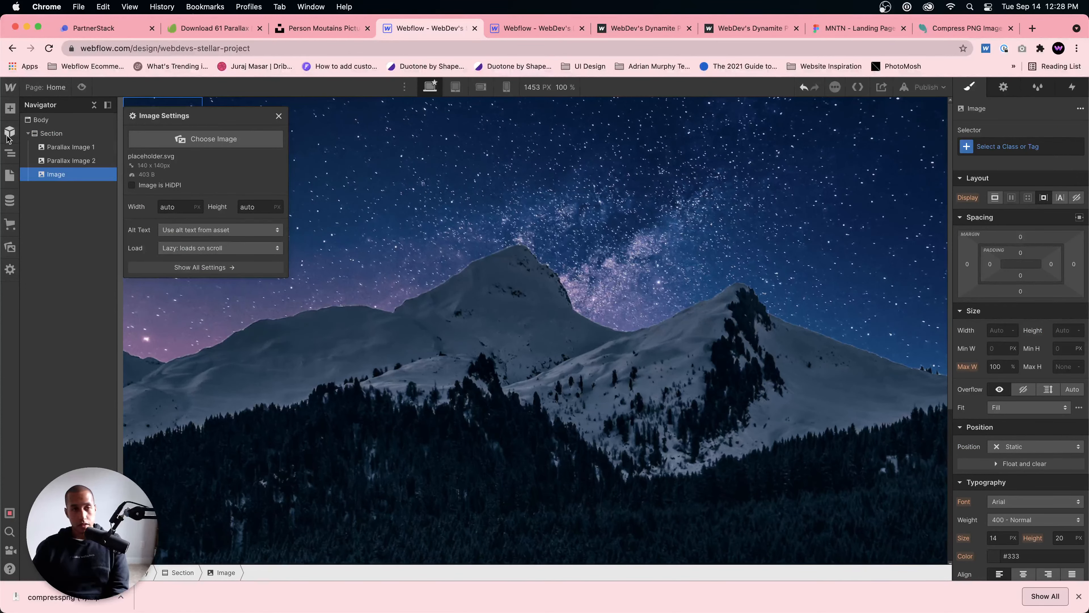
pyautogui.click(210, 215)
pyautogui.click(48, 203)
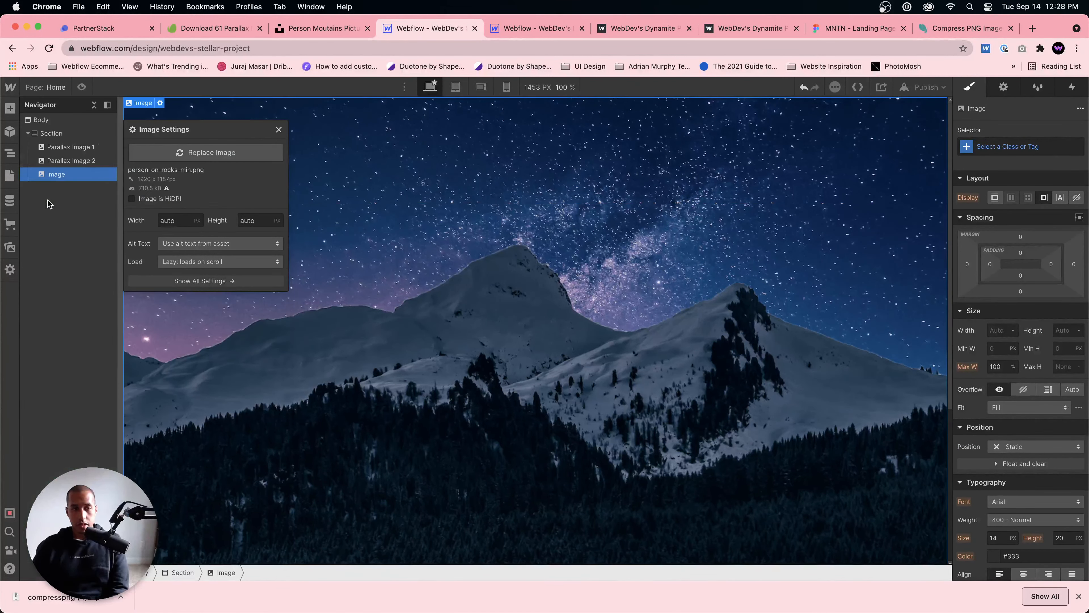
pyautogui.click(278, 129)
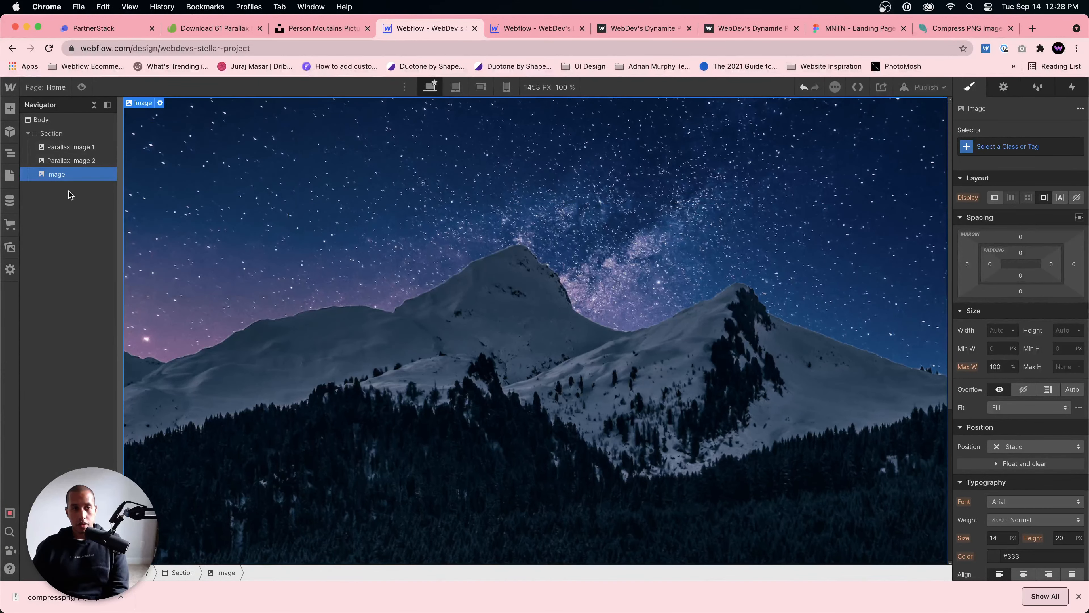
# Step: Give the new person-on-rocks image the class Parallax Image 3 and dismiss the browser's downloads bar
pyautogui.click(990, 154)
pyautogui.write('Parallax Im')
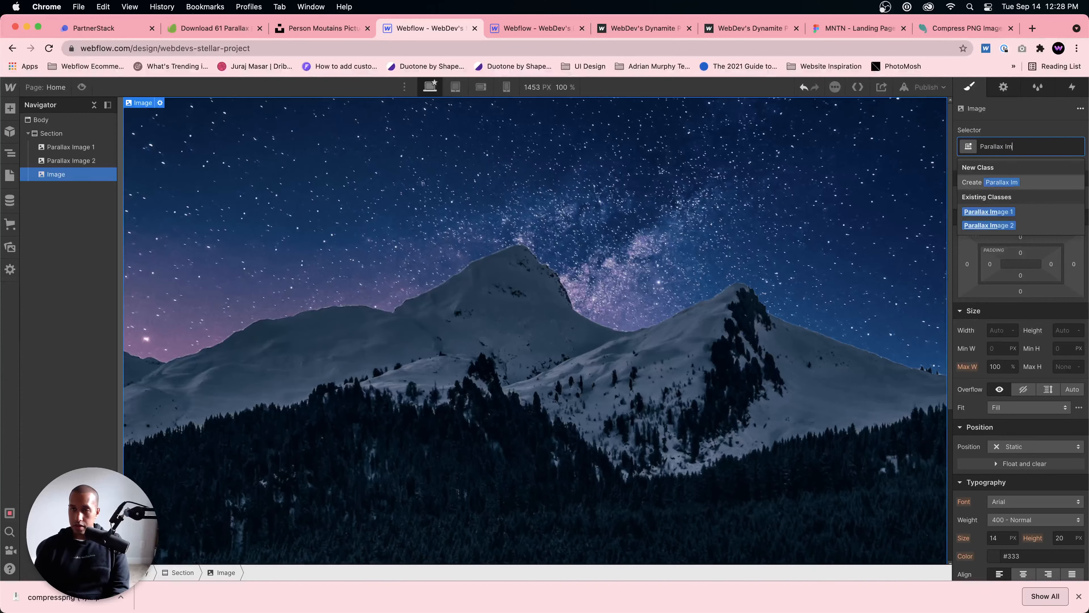
pyautogui.write('age 3')
pyautogui.press('Return')
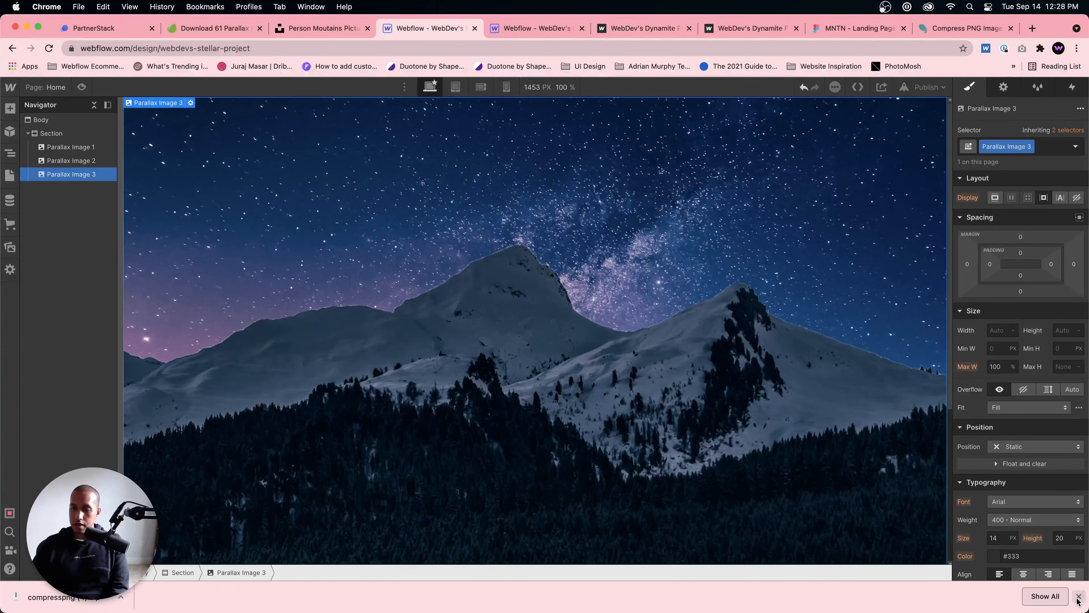
pyautogui.click(1078, 596)
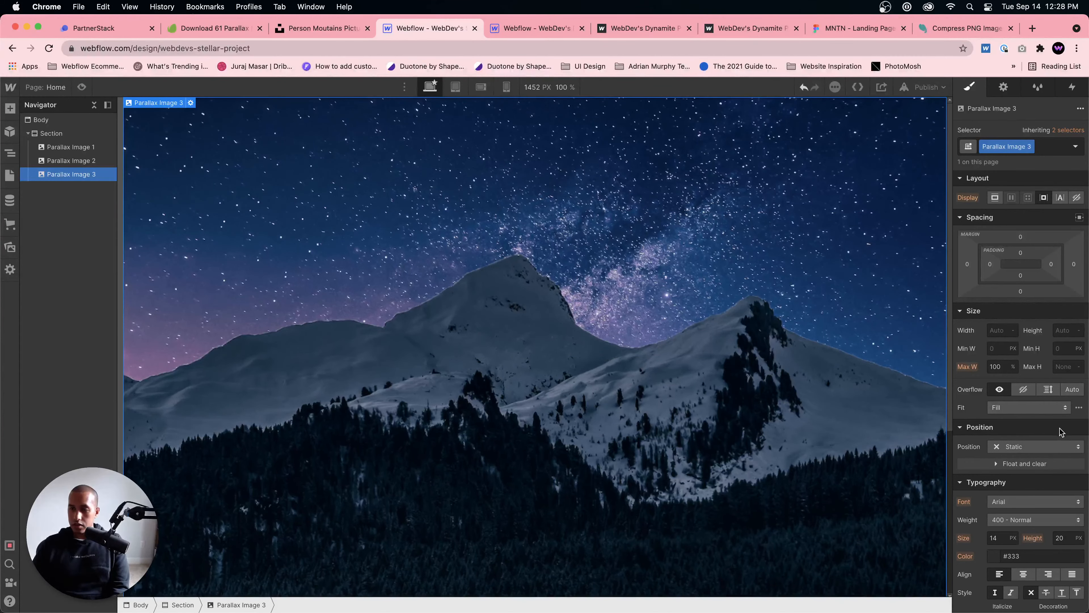
# Step: Give Parallax Image 3 an Absolute position anchored to the section's bottom-left corner, glancing at the reference project for comparison
pyautogui.scroll(-2, 1062, 431)
pyautogui.click(1033, 396)
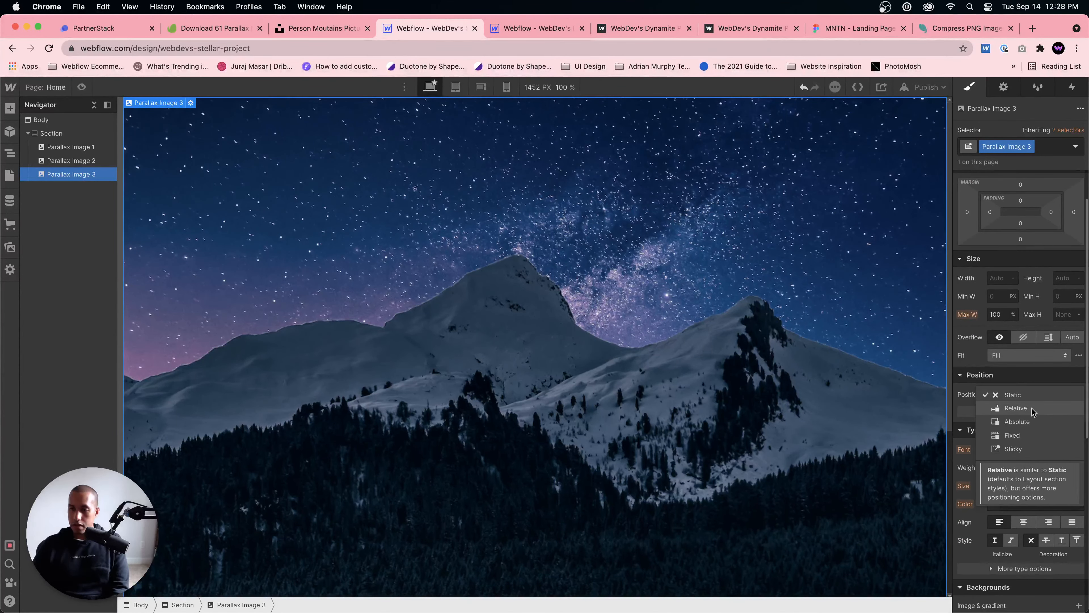
pyautogui.click(1031, 423)
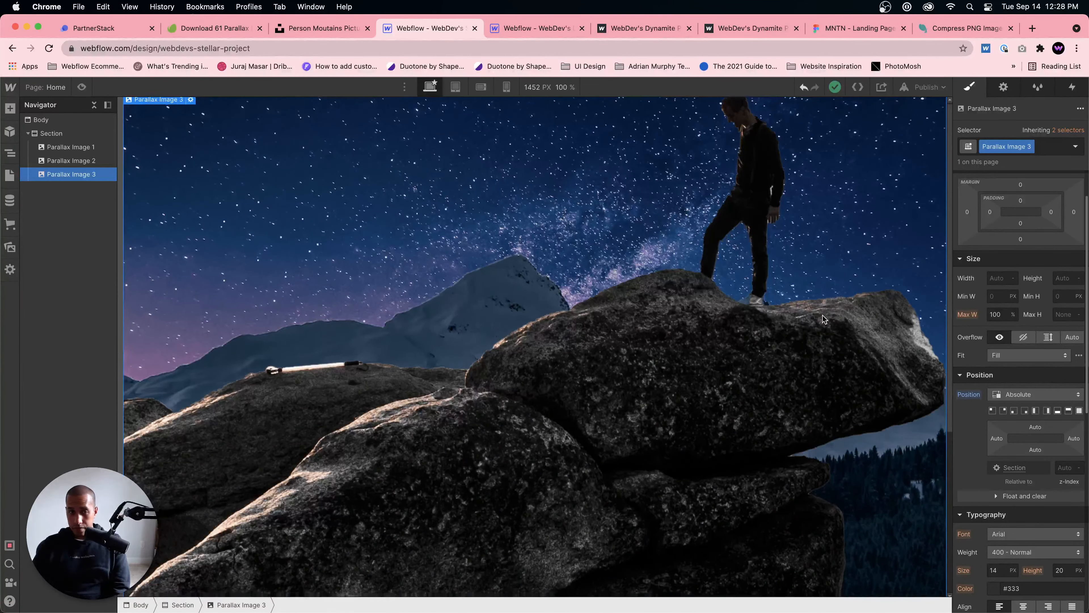
pyautogui.click(537, 27)
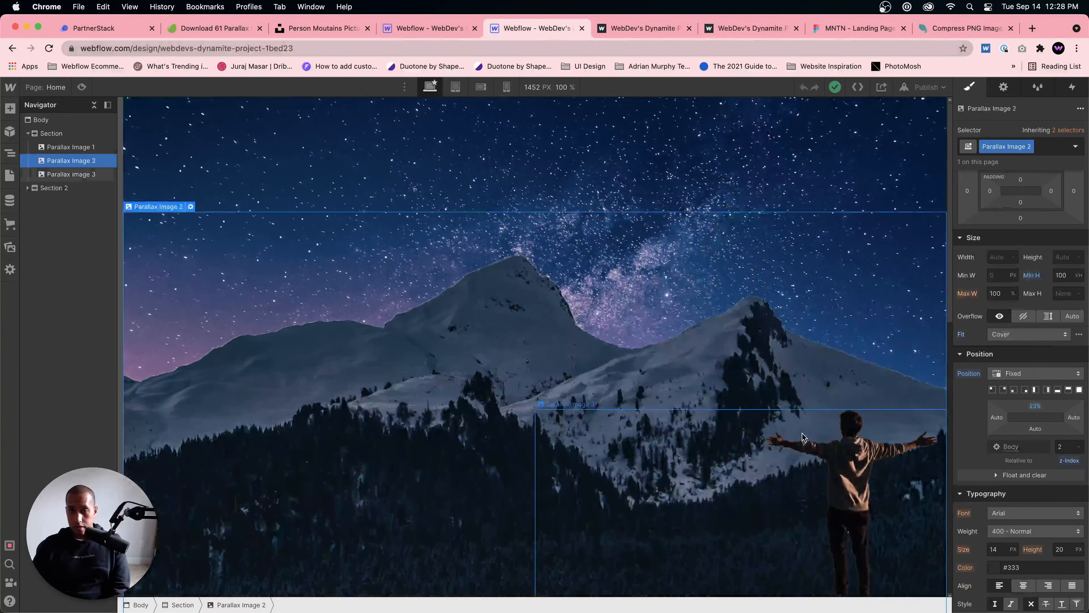
pyautogui.click(429, 28)
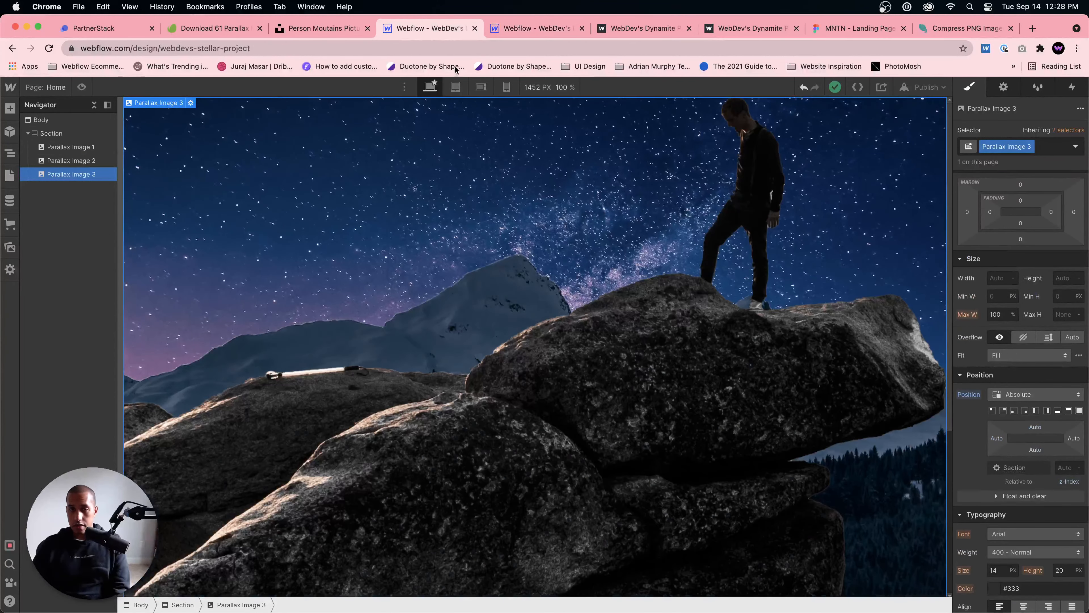
pyautogui.click(1015, 412)
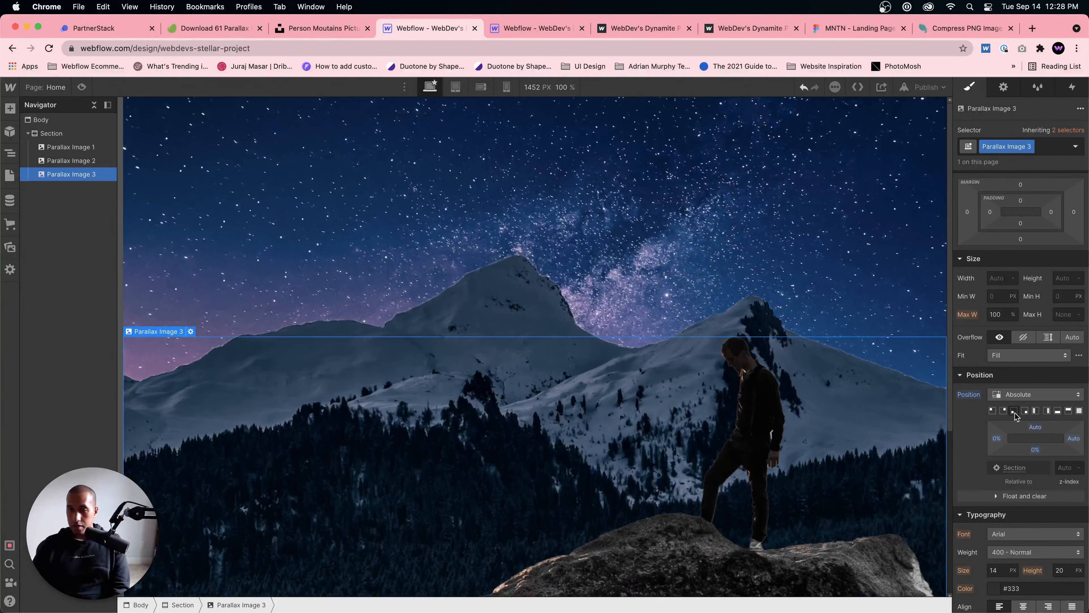
# Step: Set the width of Parallax Image 3 to 50%
pyautogui.click(996, 277)
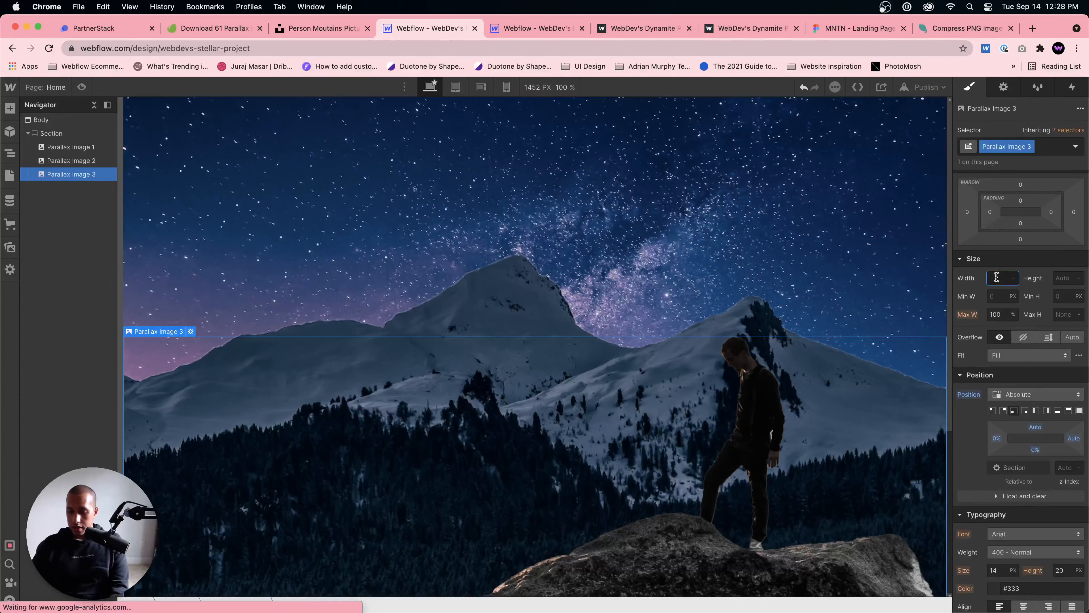
pyautogui.write('500')
pyautogui.press('Return')
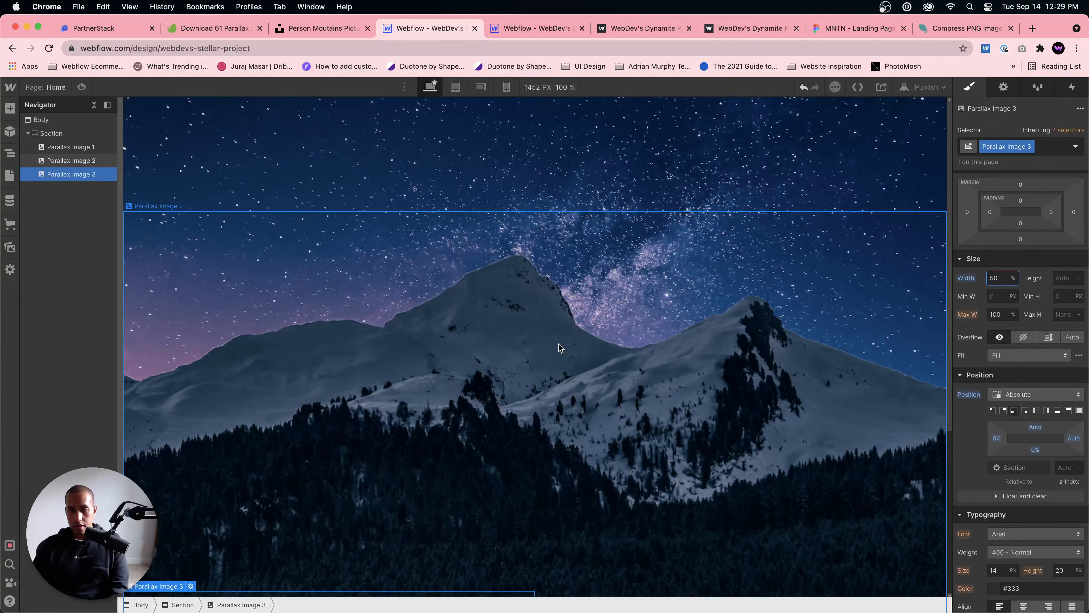
# Step: Preview the page, leave the preview, and review the position settings of the three parallax images and their section
pyautogui.click(81, 88)
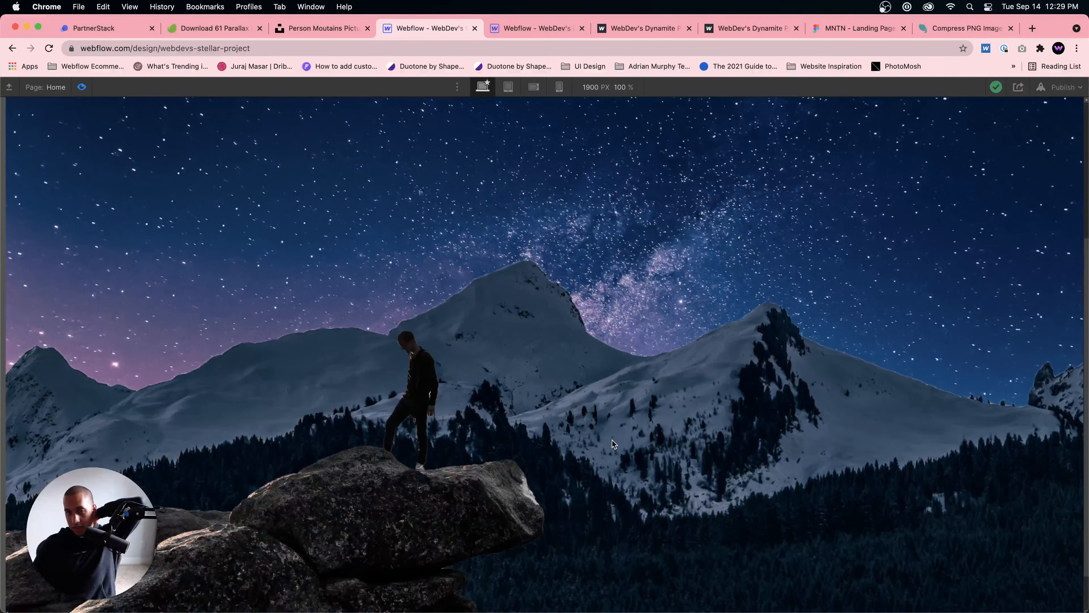
pyautogui.click(82, 88)
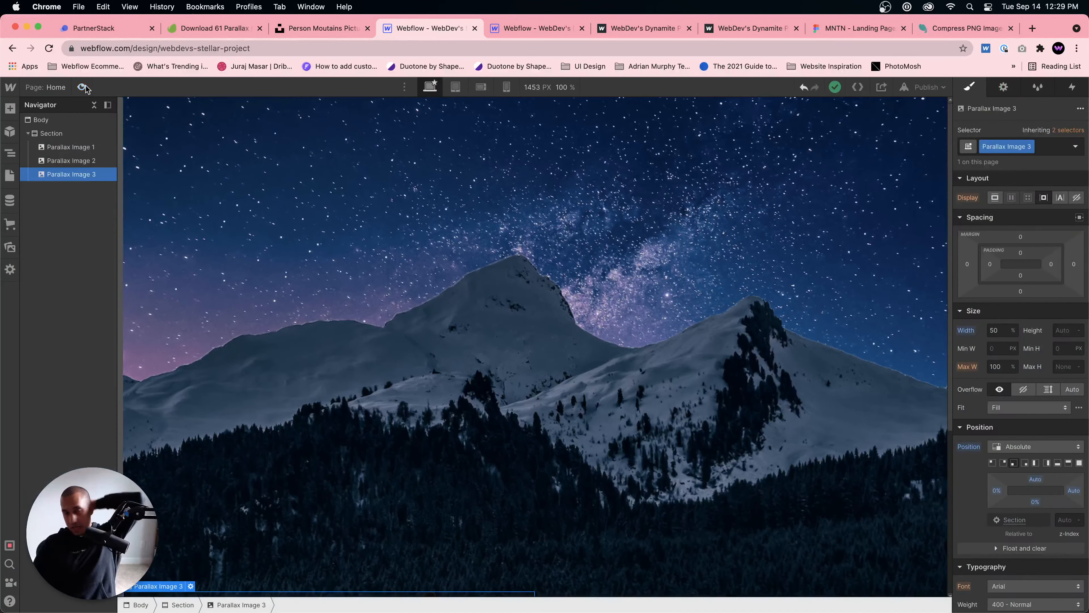
pyautogui.click(112, 147)
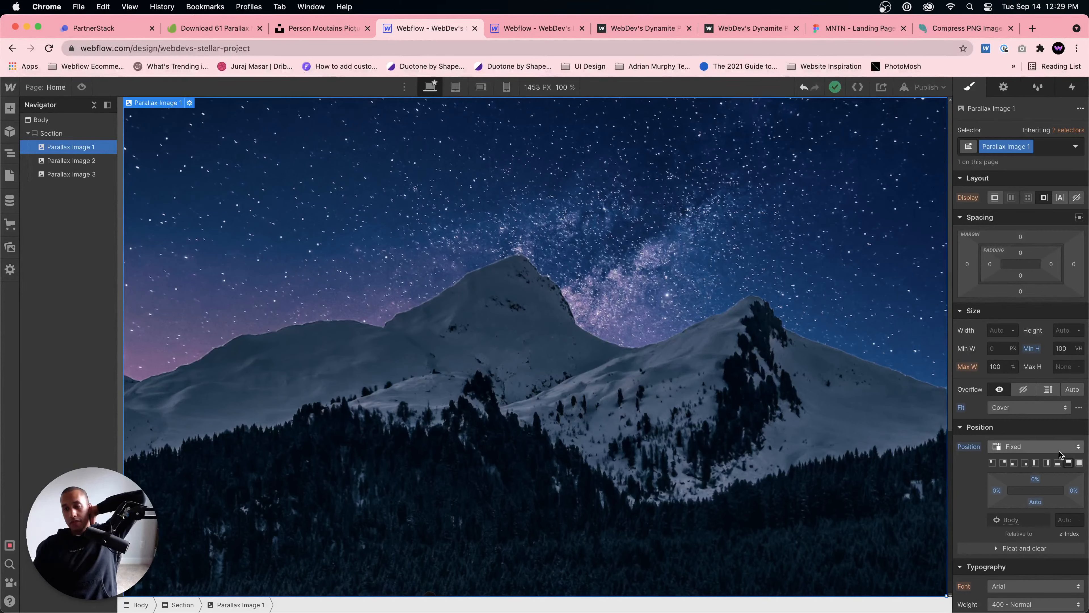
pyautogui.click(94, 162)
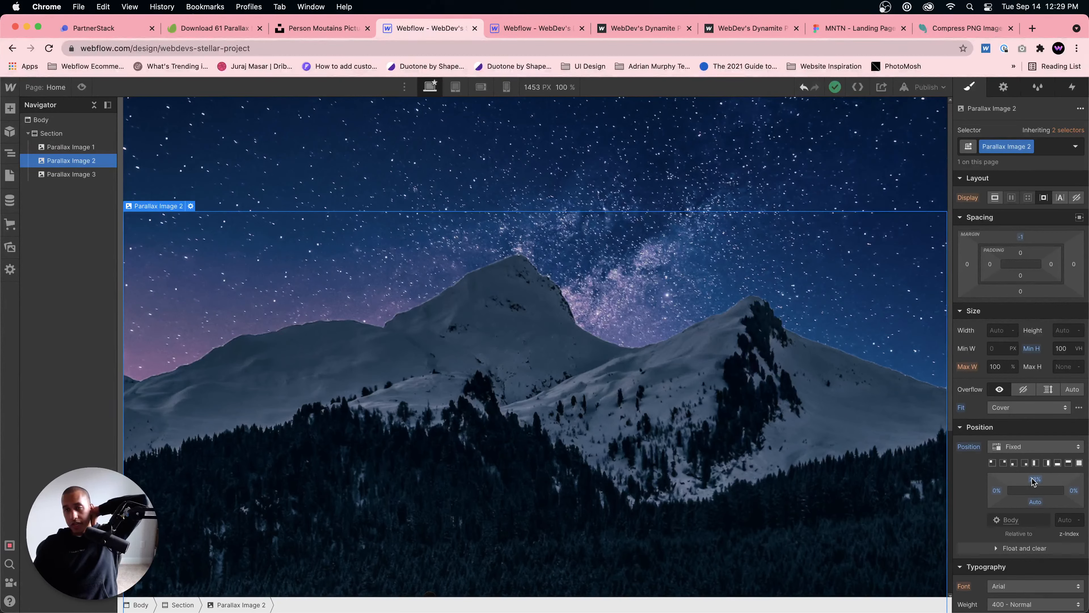
pyautogui.click(48, 172)
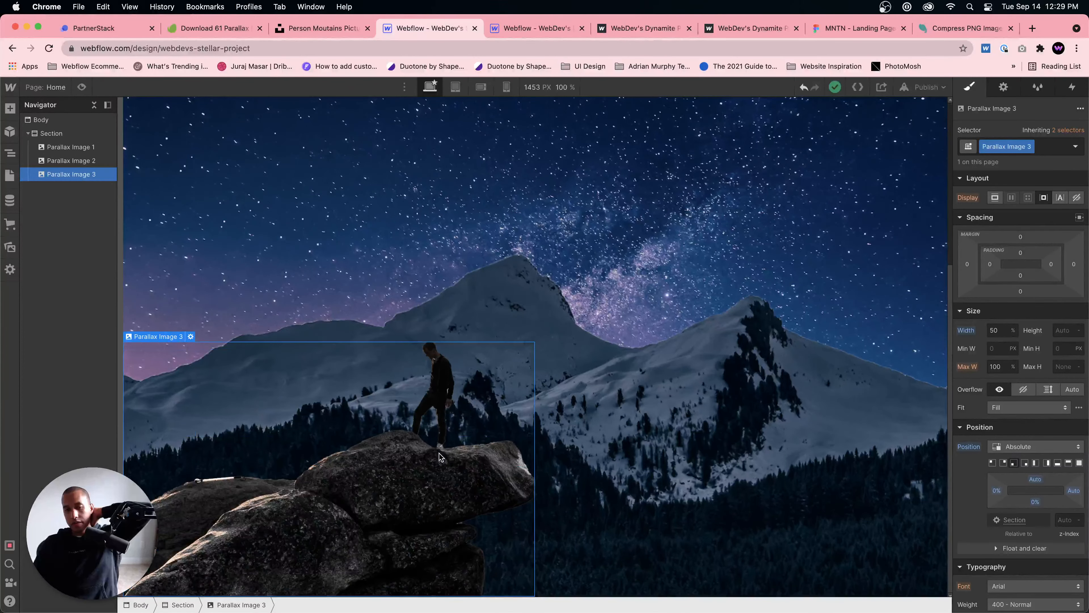
pyautogui.click(71, 136)
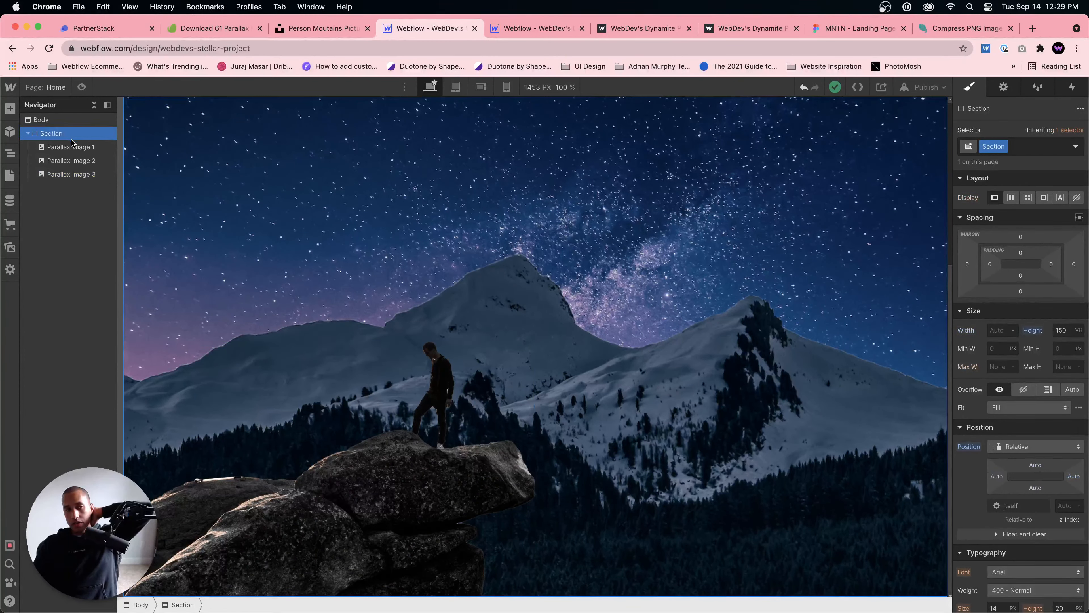
# Step: Add a new section to the Body below the existing one and give it the class Content Section
pyautogui.click(40, 119)
pyautogui.press('super+e')
pyautogui.write('s')
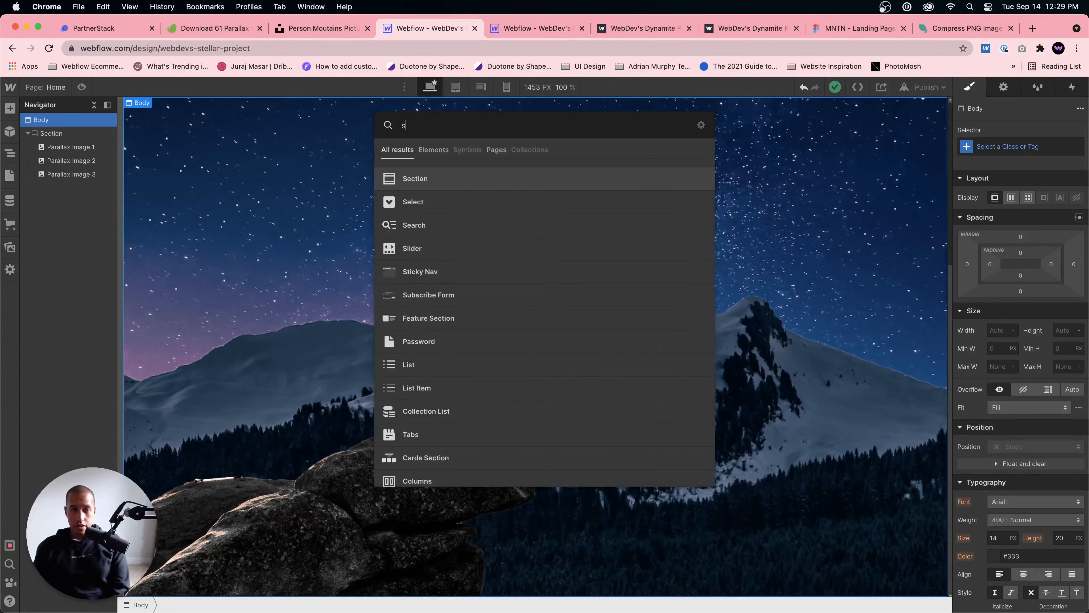
pyautogui.write('ection')
pyautogui.press('Return')
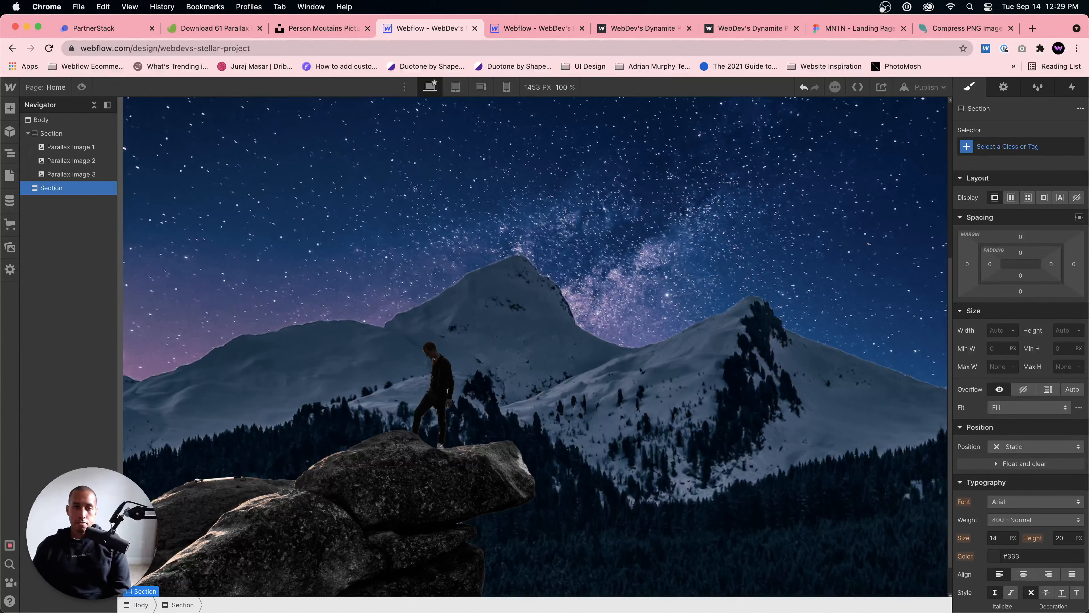
pyautogui.click(1059, 145)
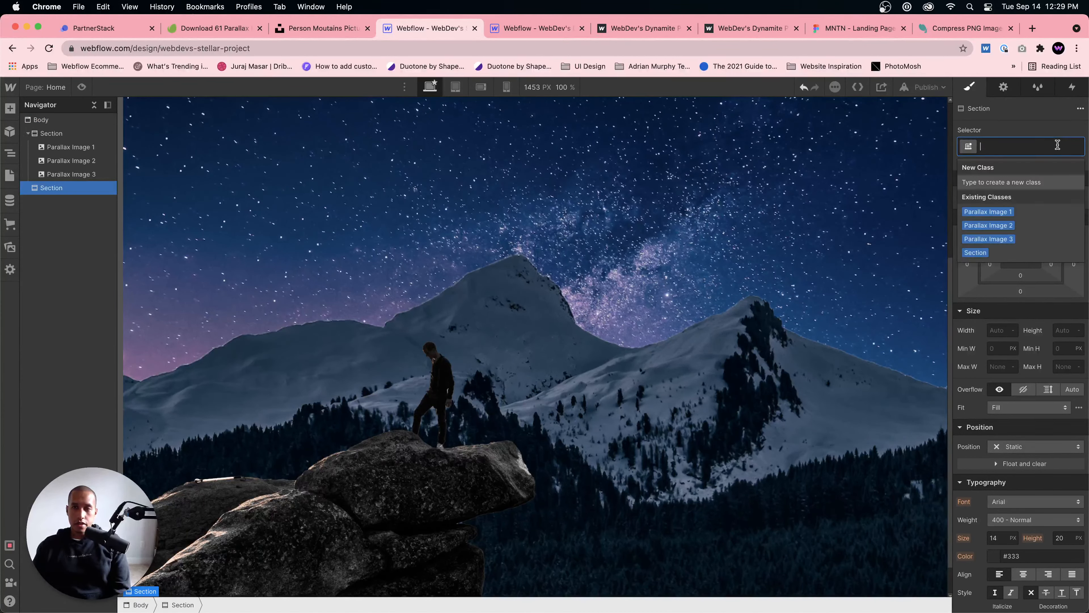
pyautogui.write('Content Section')
pyautogui.press('Return')
# Step: Rename the class of the section holding the parallax images to Hero Section
pyautogui.click(51, 133)
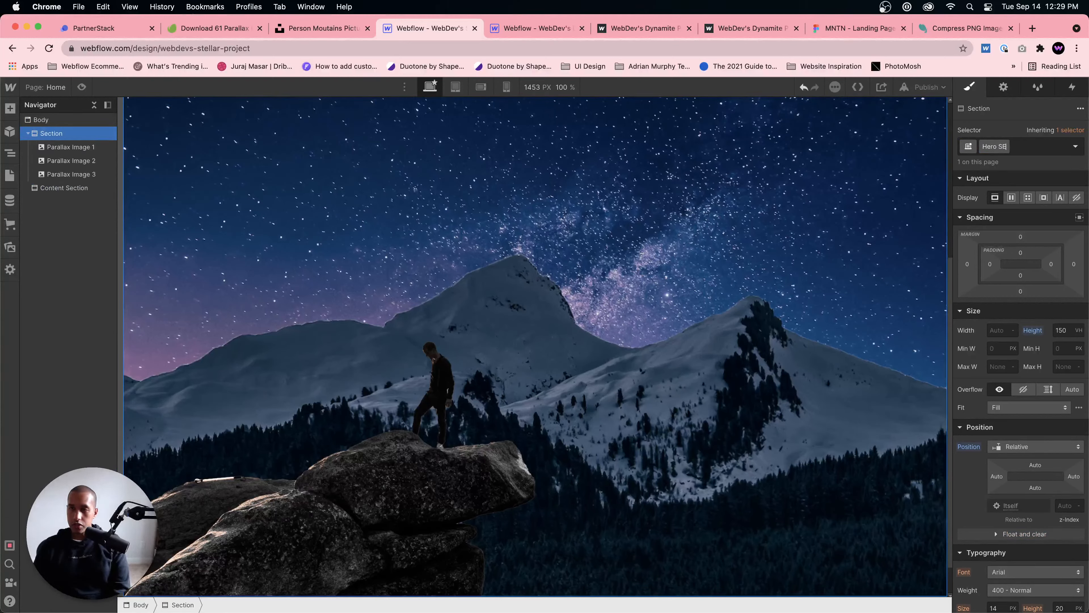
pyautogui.write('Hero Section')
pyautogui.press('Return')
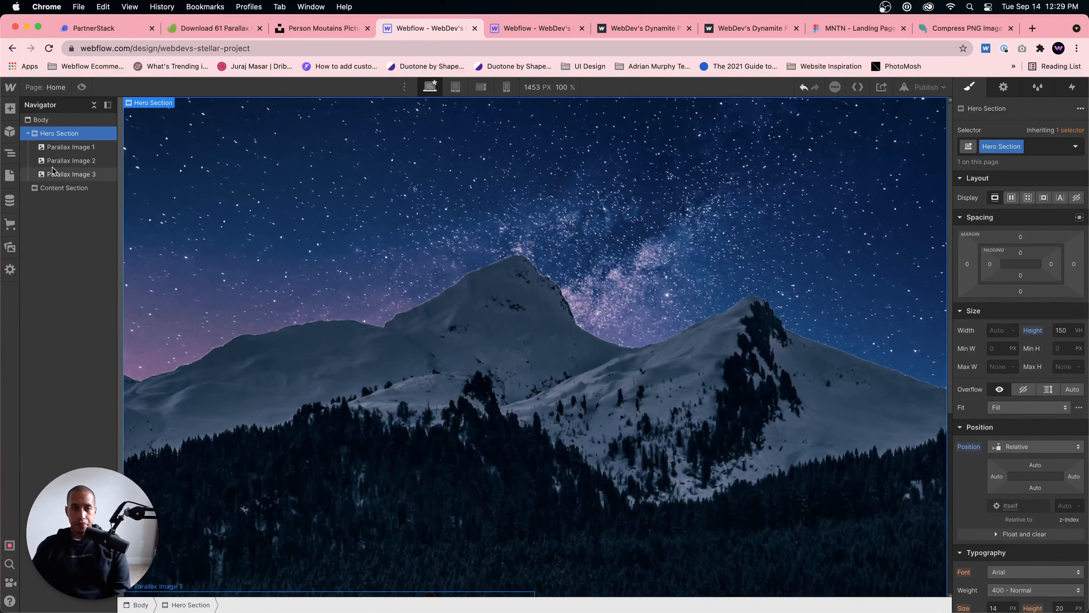
# Step: Set the minimum height of the Content Section to 100 VH
pyautogui.click(59, 188)
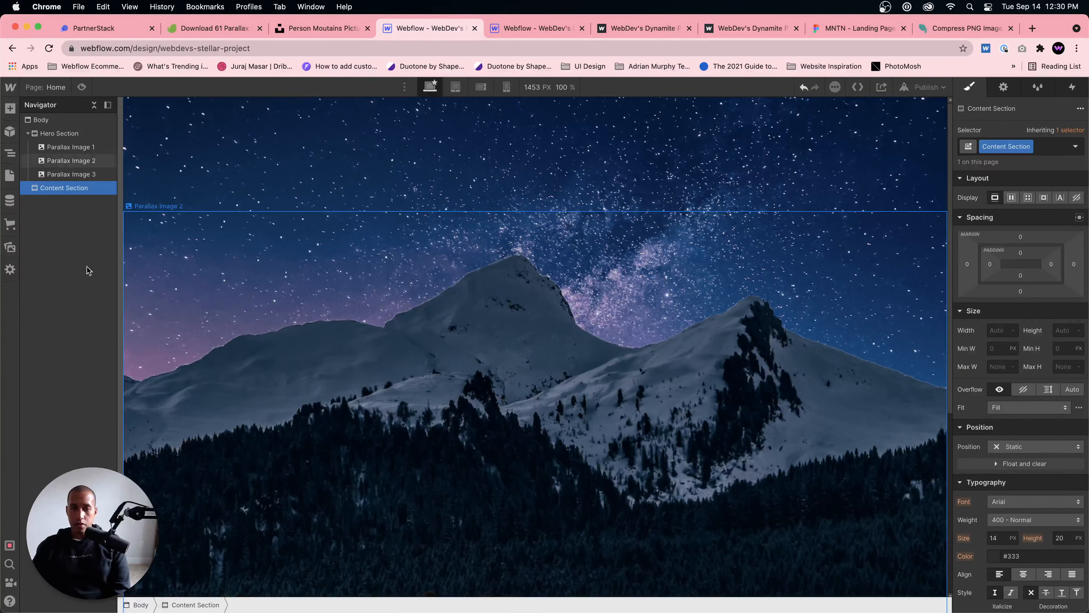
pyautogui.scroll(-1, 1062, 323)
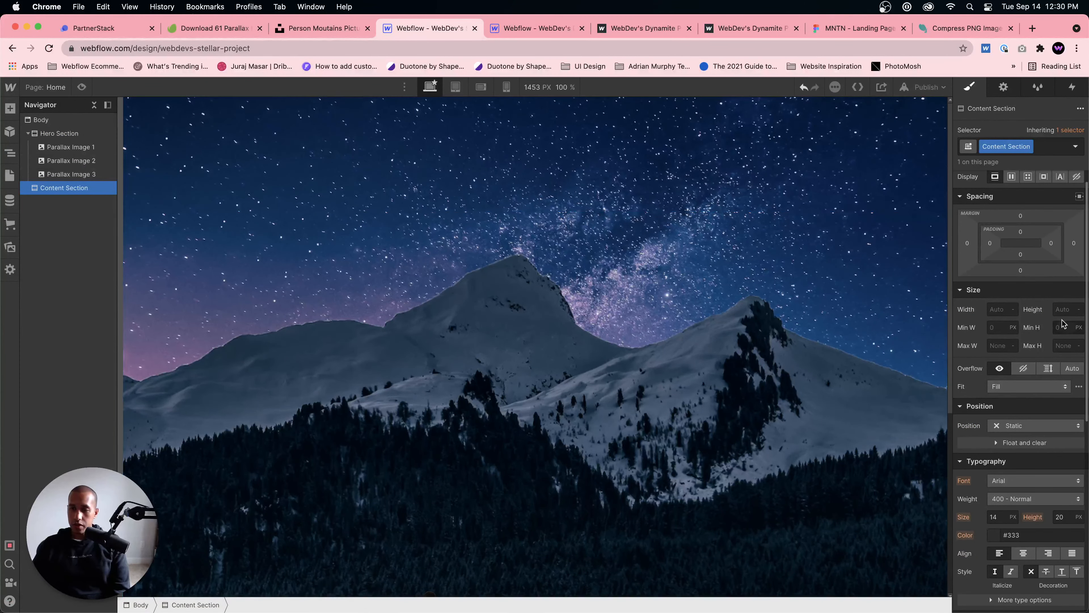
pyautogui.write('100')
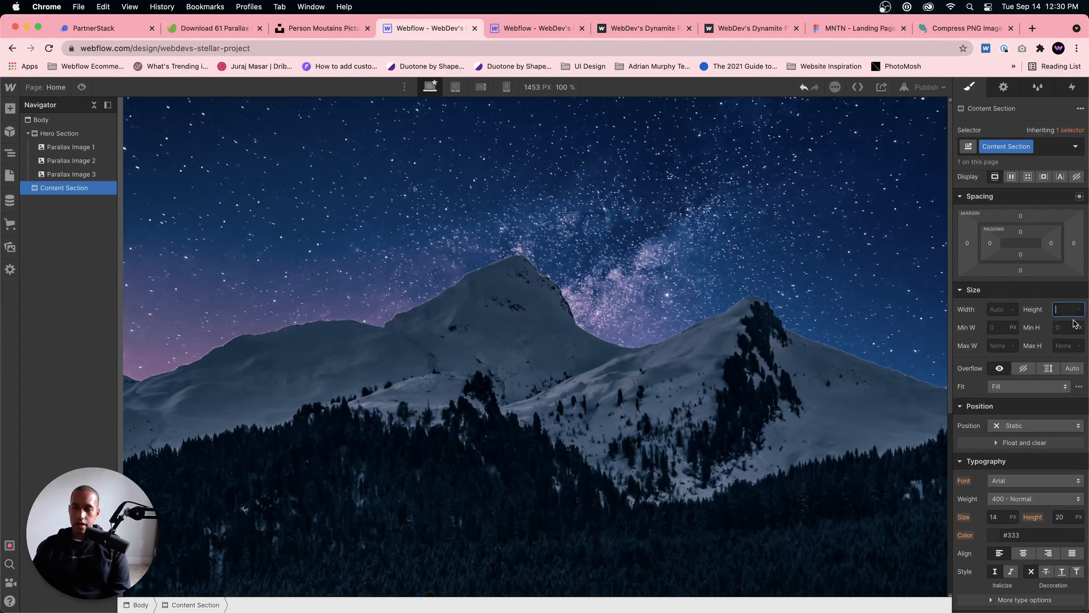
pyautogui.click(1060, 326)
pyautogui.write('100v')
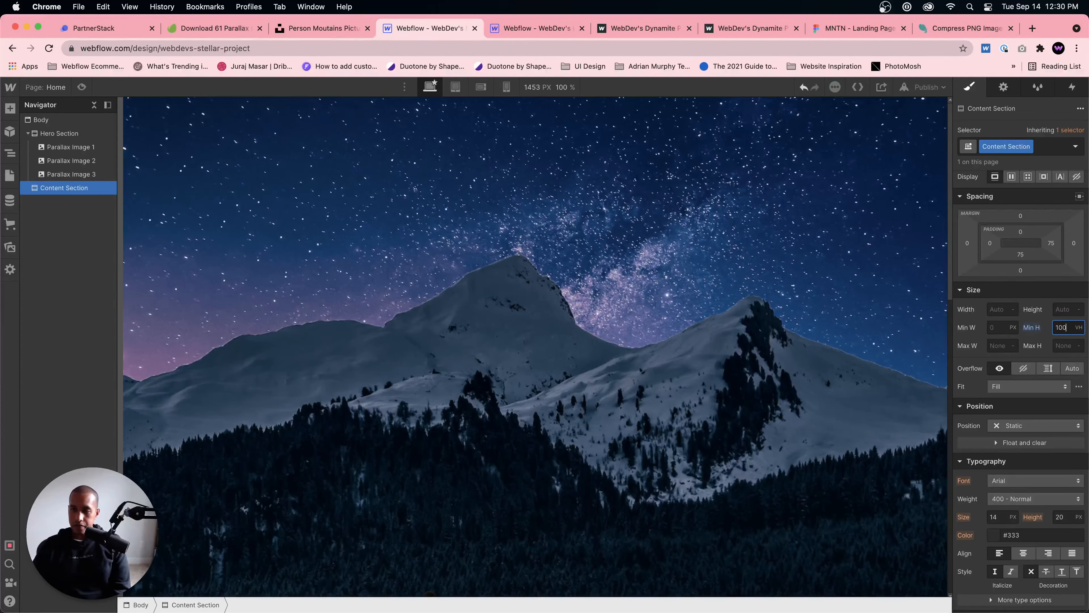
# Step: Give the Content Section a black background color and check it on the canvas
pyautogui.scroll(-5, 995, 410)
pyautogui.click(995, 406)
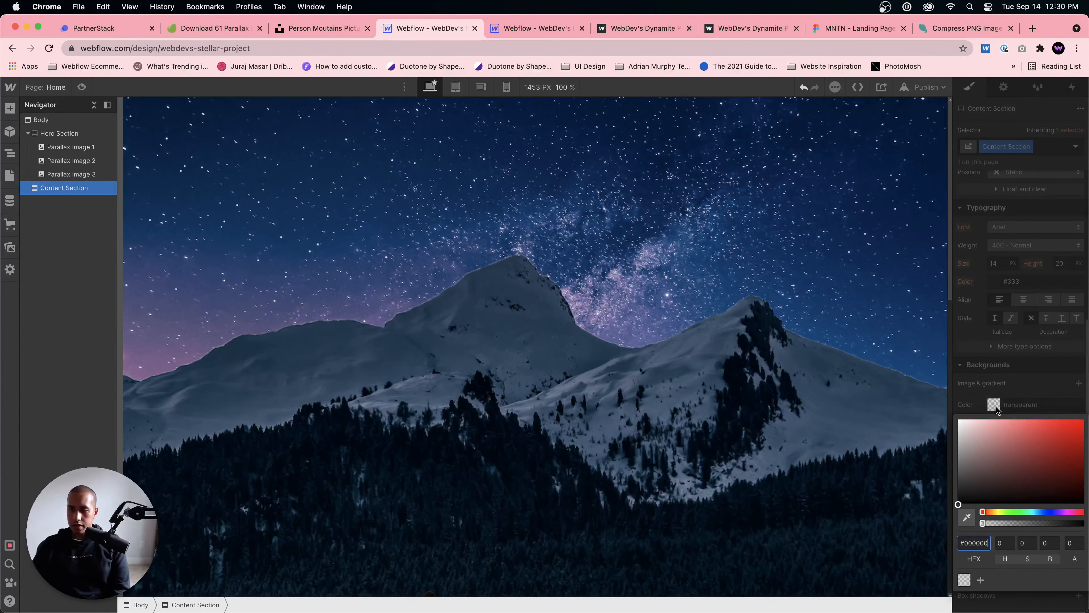
pyautogui.moveTo(983, 443); pyautogui.dragTo(953, 512)
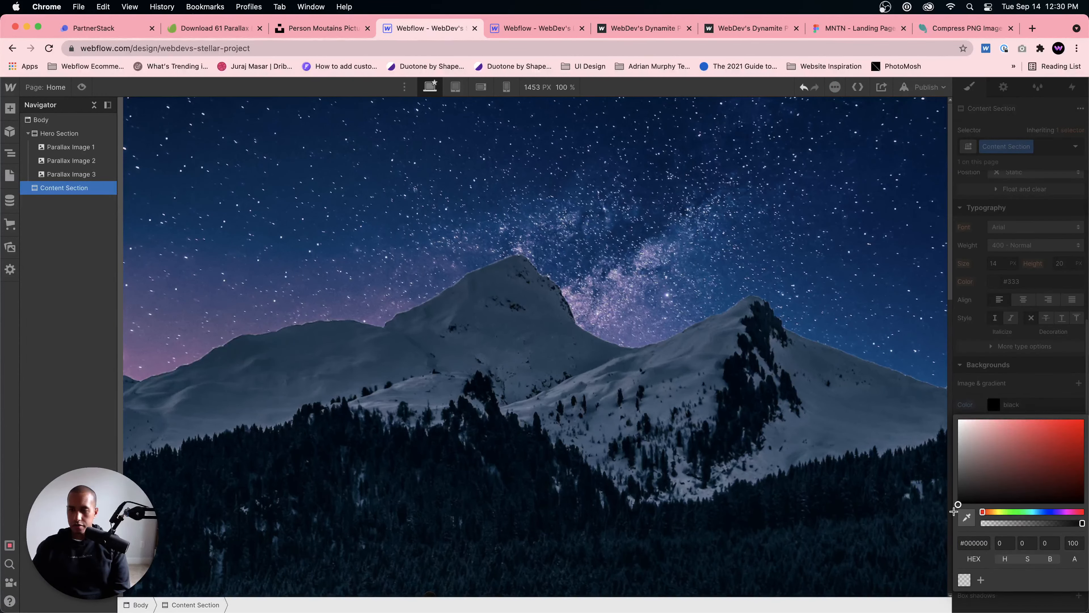
pyautogui.click(1025, 407)
pyautogui.scroll(-8, 446, 368)
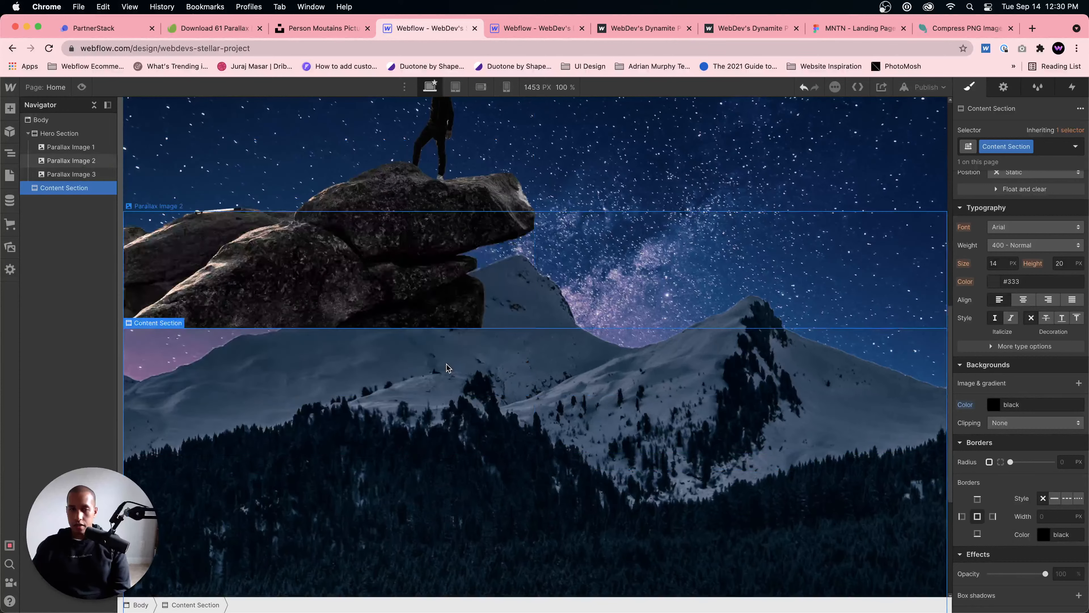
# Step: Set the Content Section's position to Relative and check how it overlaps the parallax images
pyautogui.scroll(2, 446, 368)
pyautogui.scroll(2, 1019, 218)
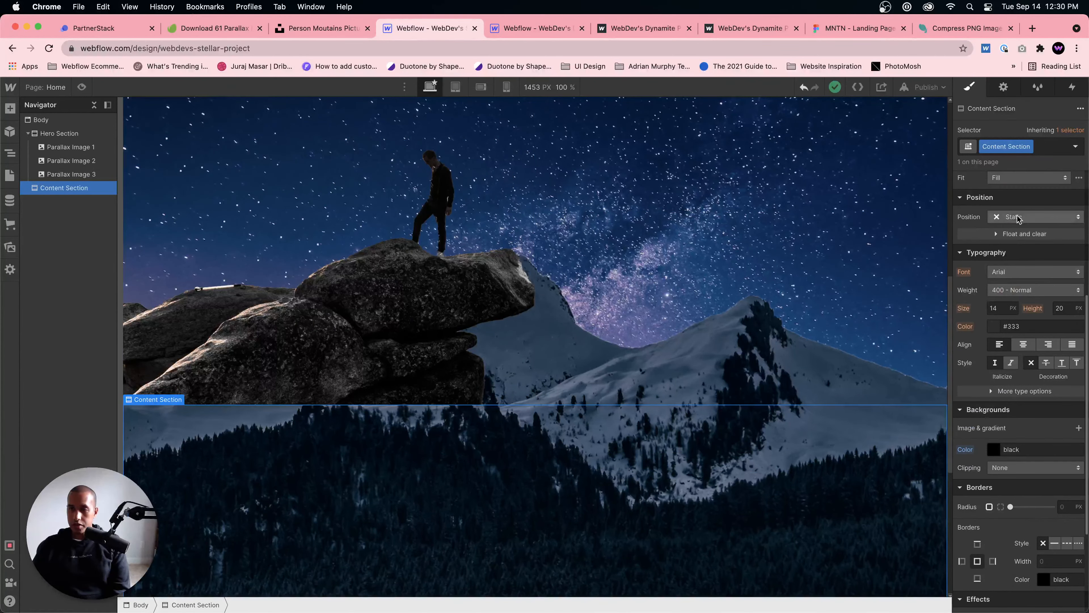
pyautogui.click(1018, 218)
pyautogui.click(1018, 229)
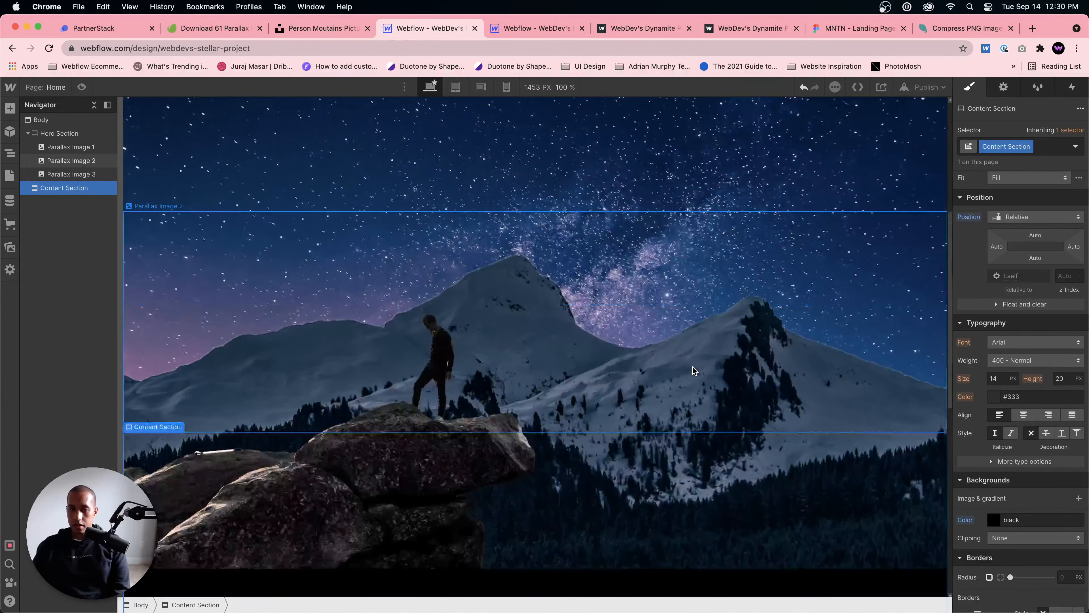
pyautogui.scroll(5, 695, 371)
pyautogui.scroll(-8, 695, 371)
pyautogui.scroll(8, 694, 371)
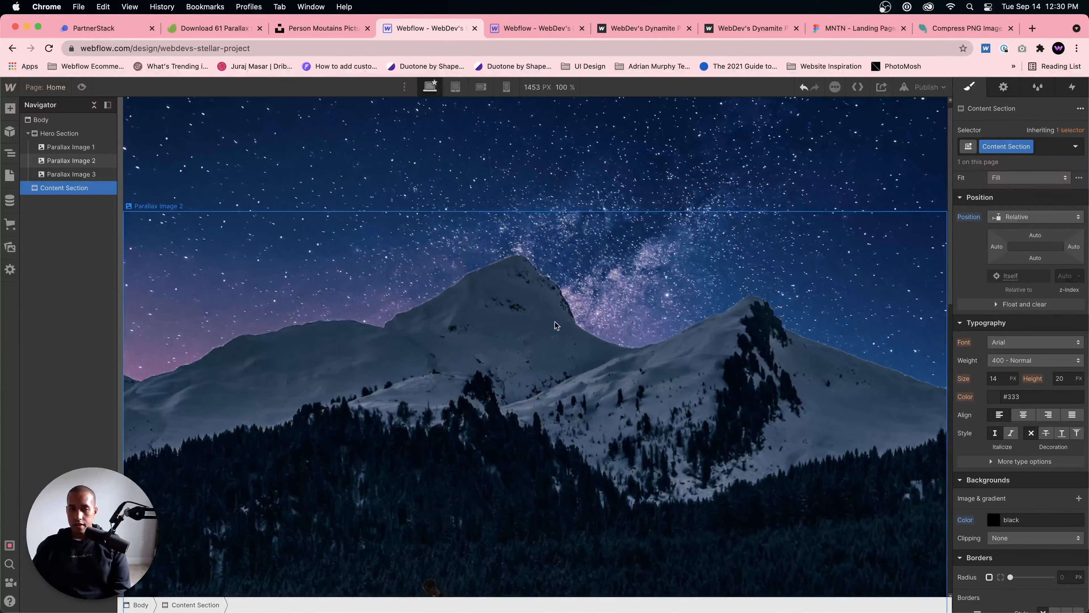
# Step: Preview the page and examine how the rocks and the black content section scroll over the fixed sky and mountains
pyautogui.press('super+shift+p')
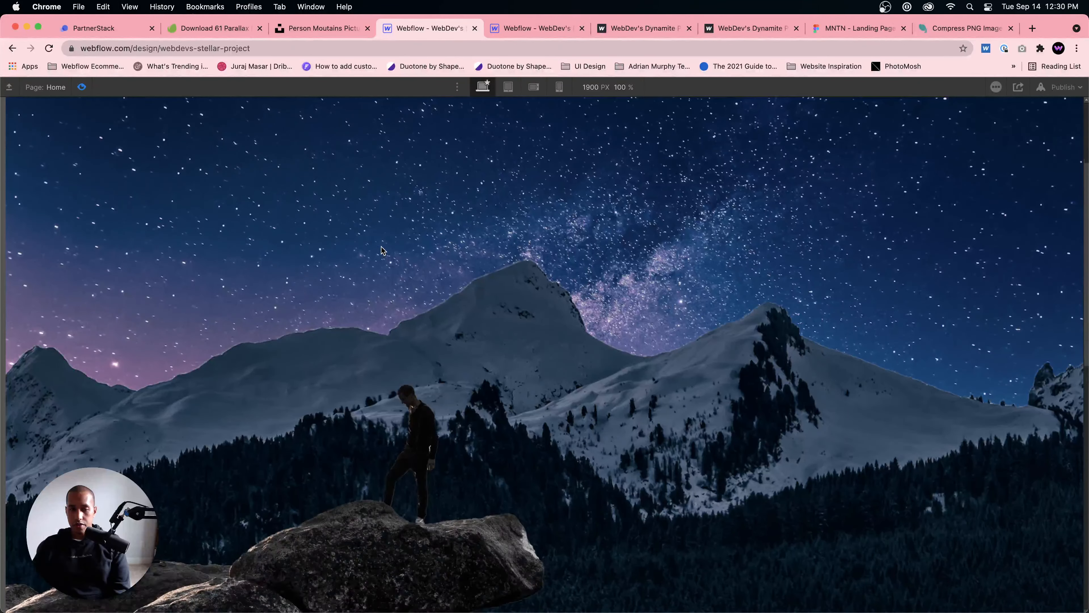
pyautogui.scroll(-5, 381, 246)
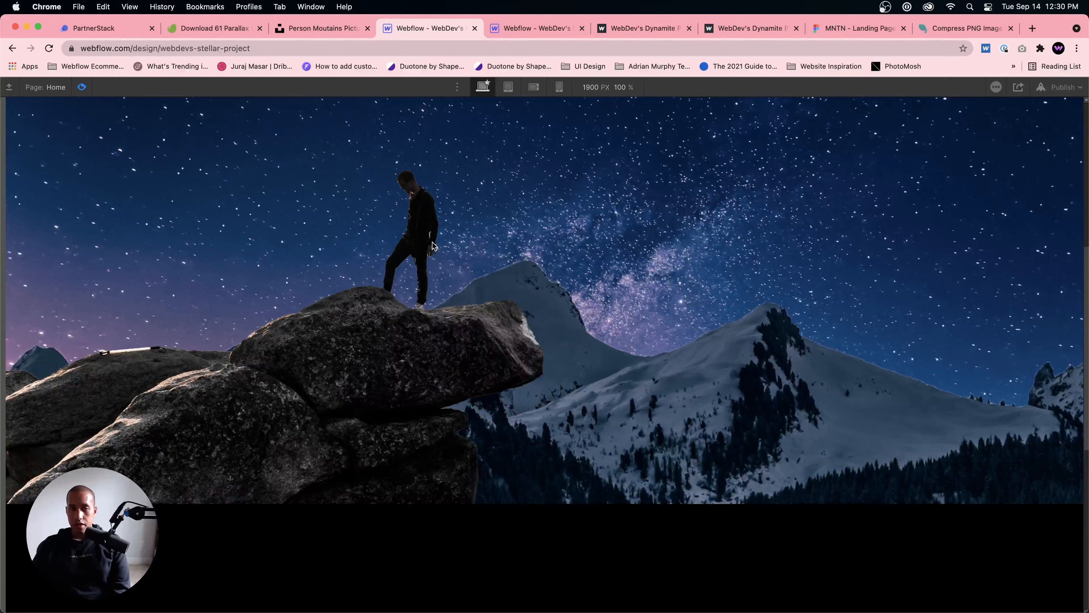
pyautogui.scroll(5, 433, 246)
pyautogui.scroll(-5, 440, 248)
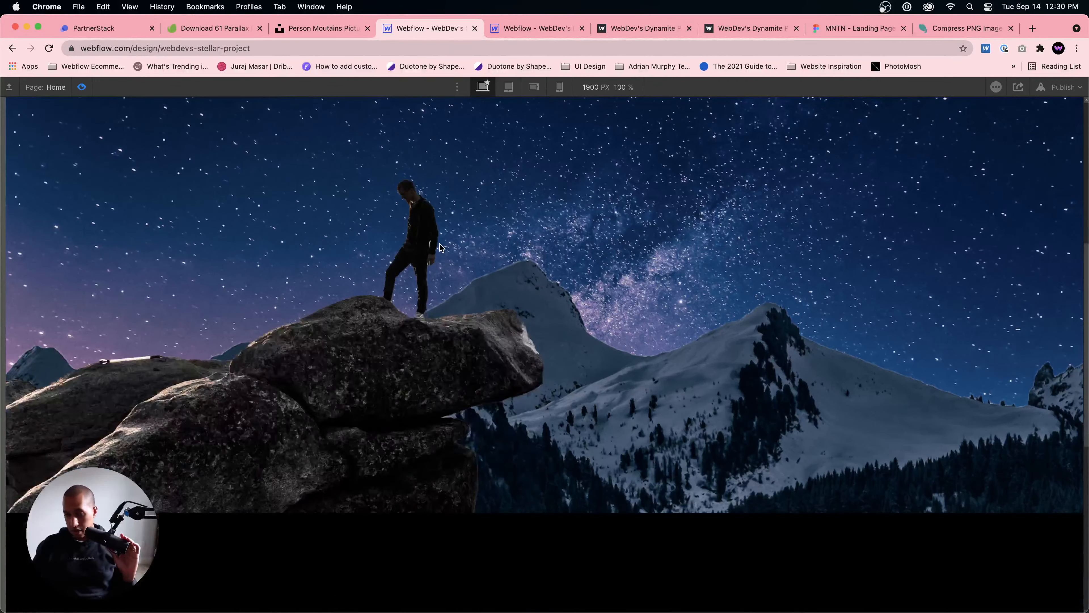
pyautogui.scroll(5, 440, 248)
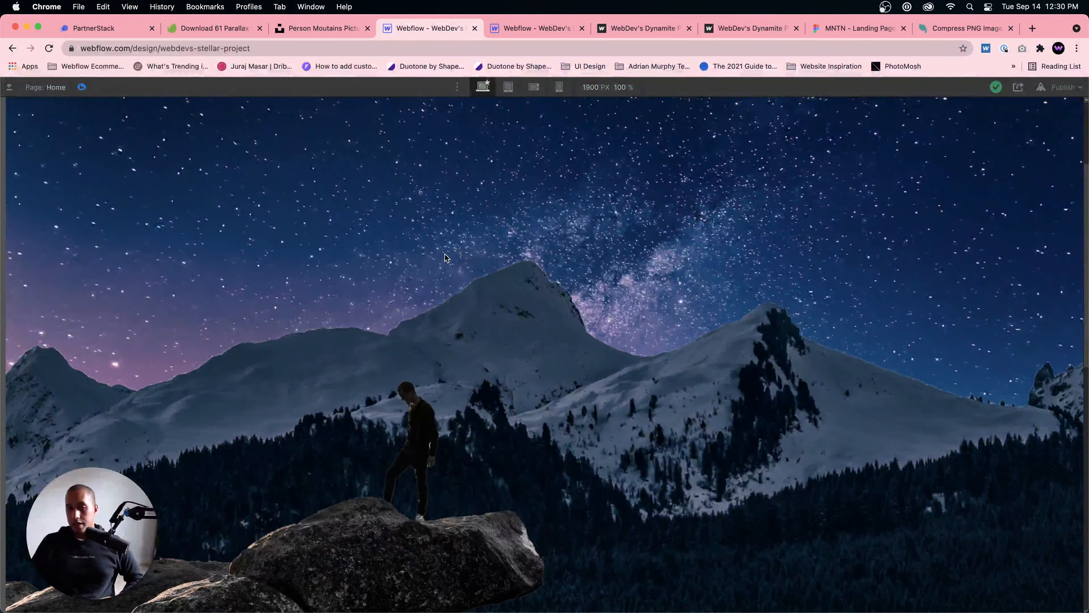
pyautogui.scroll(-5, 445, 254)
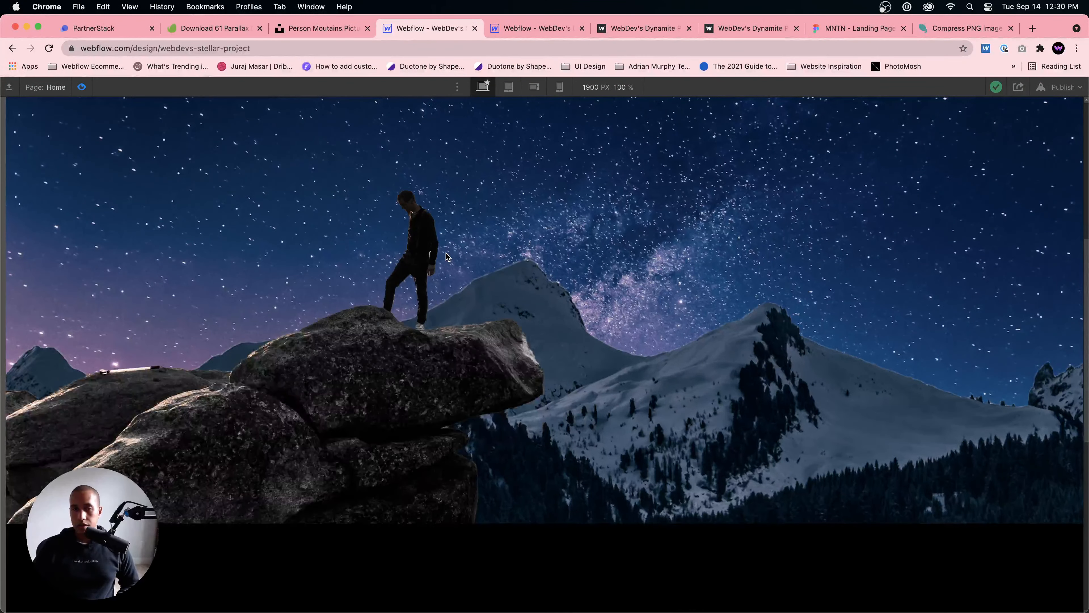
pyautogui.scroll(5, 447, 257)
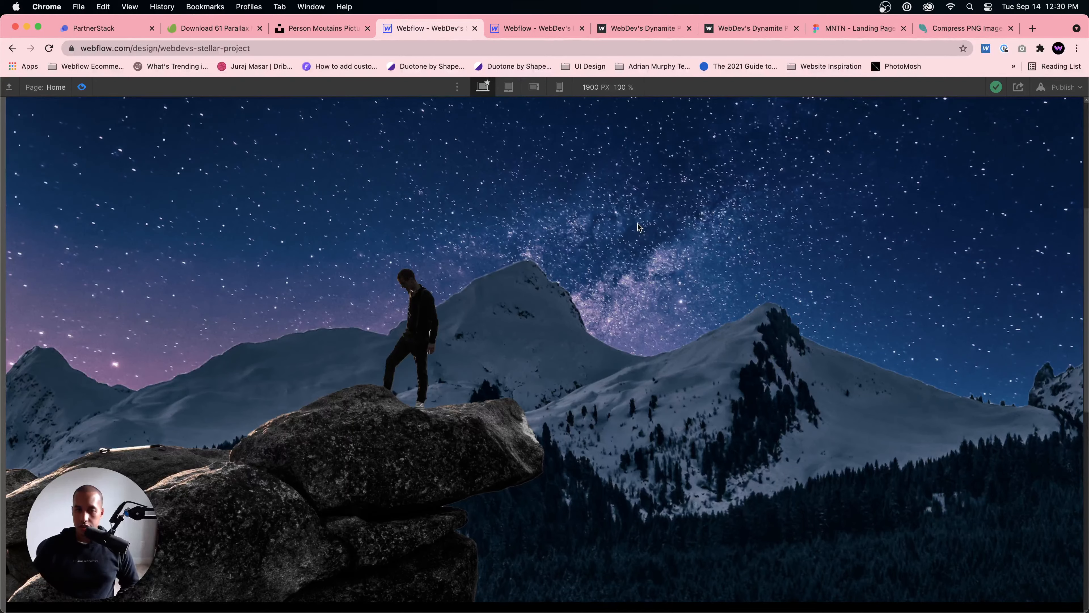
pyautogui.scroll(-3, 639, 226)
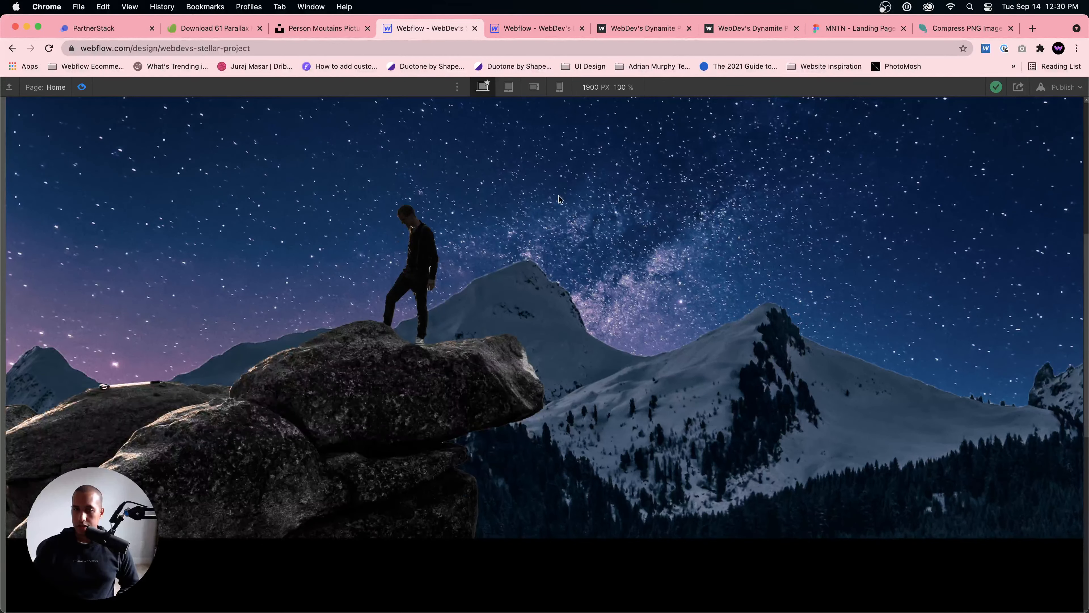
pyautogui.scroll(2, 709, 259)
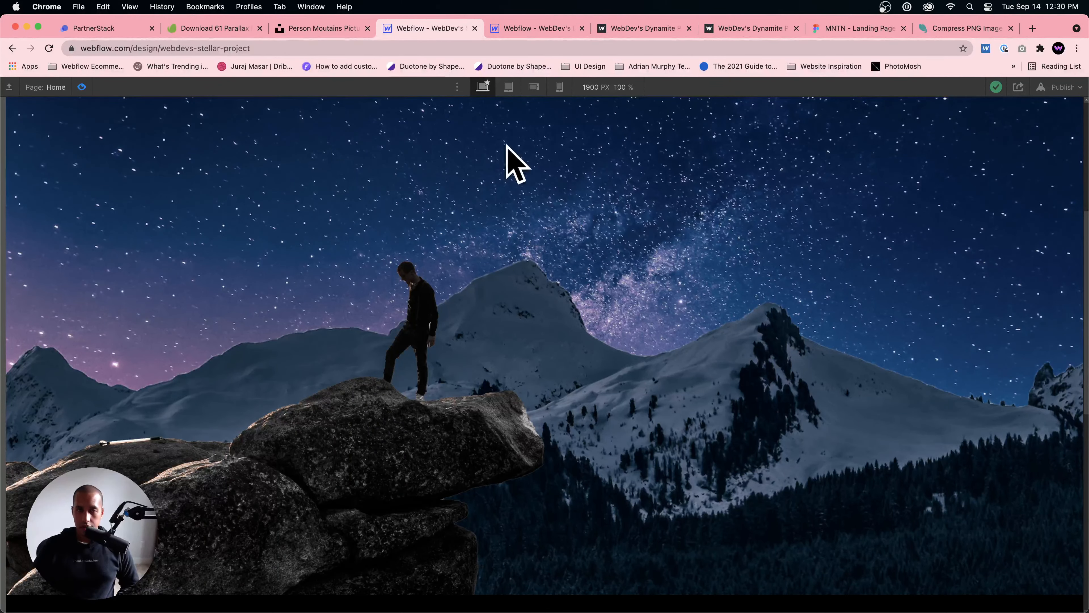
# Step: Check the settings of Parallax image 3 in the reference project, return to the Stellar project and leave its preview
pyautogui.click(519, 35)
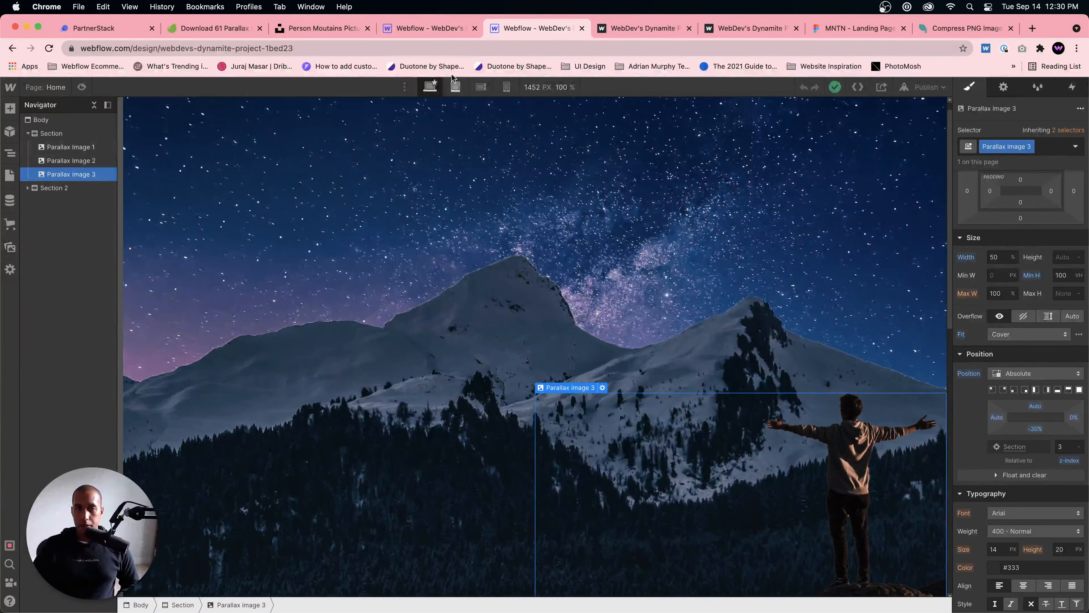
pyautogui.click(426, 28)
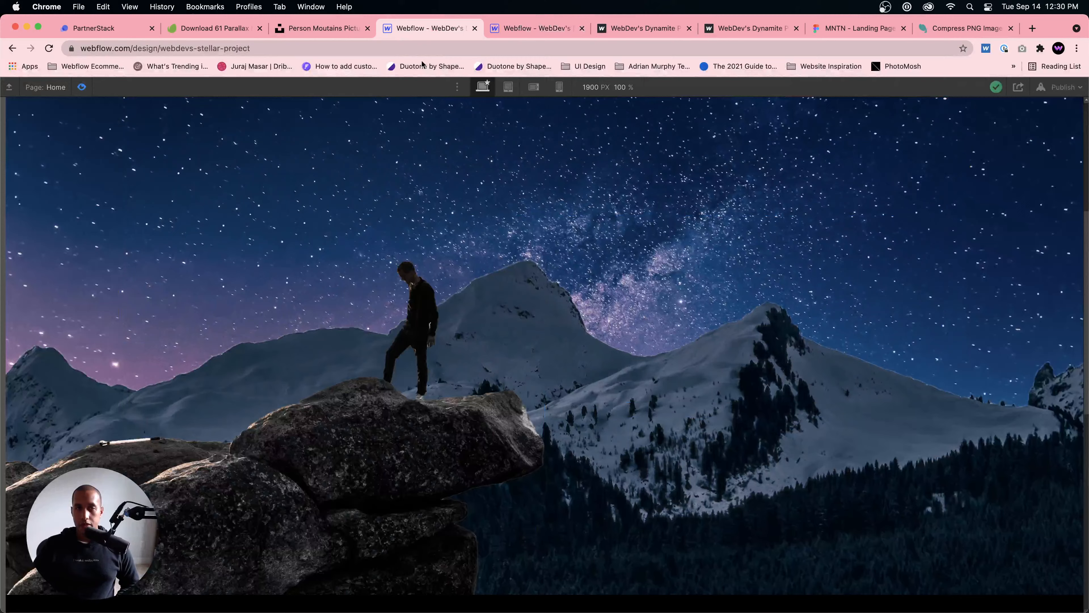
pyautogui.click(86, 88)
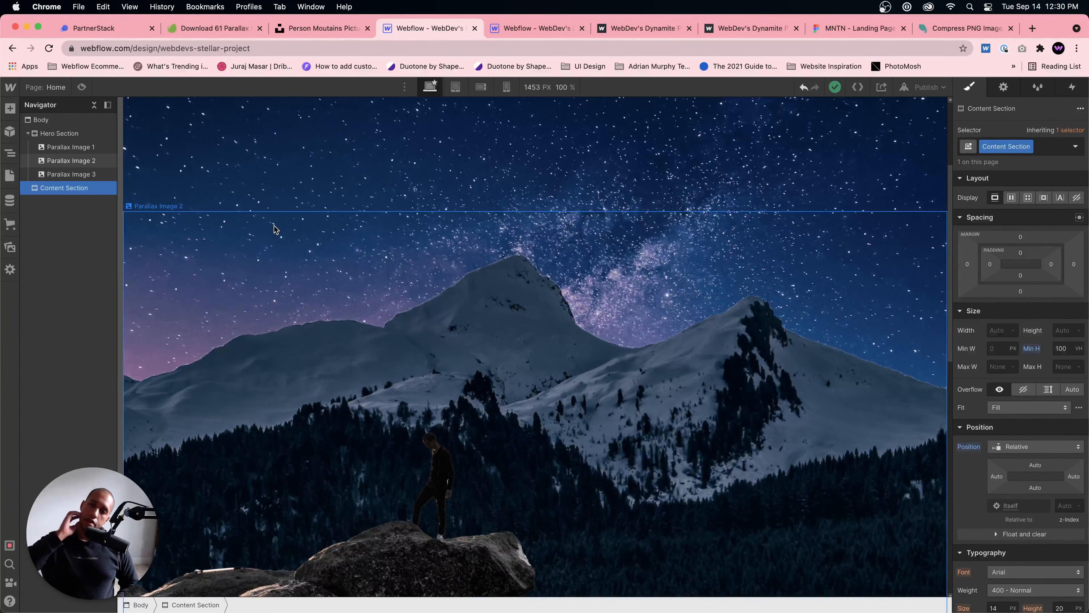
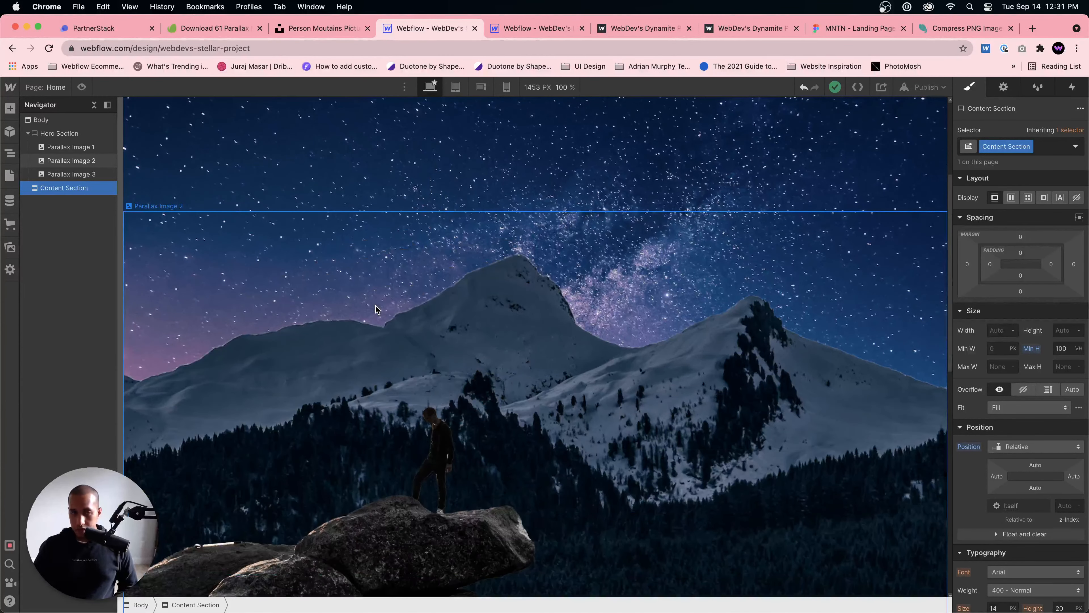
# Step: Add a div block inside the Content Section
pyautogui.click(66, 136)
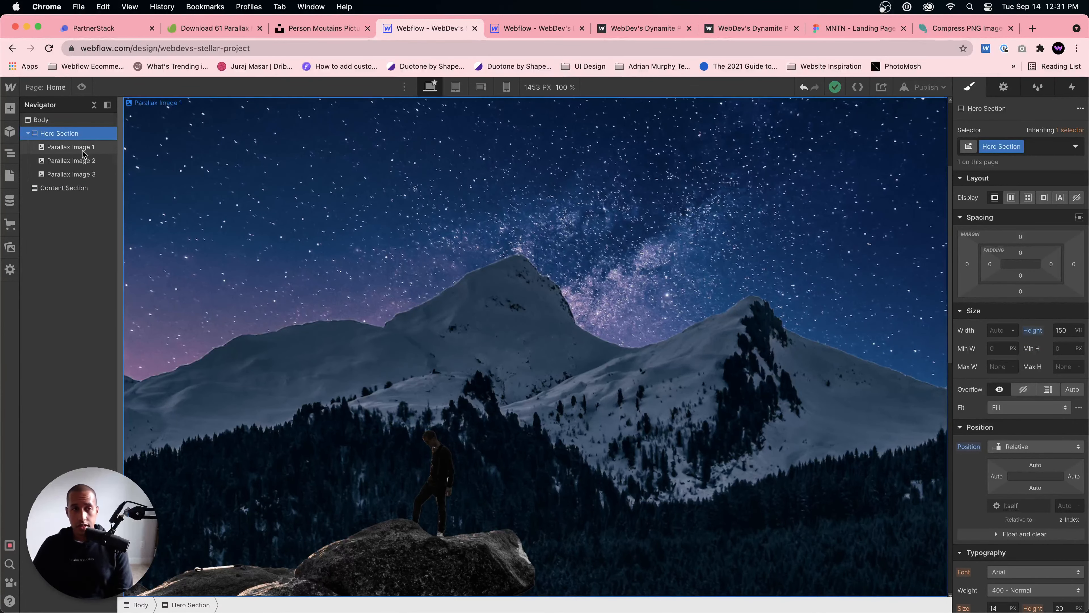
pyautogui.click(64, 187)
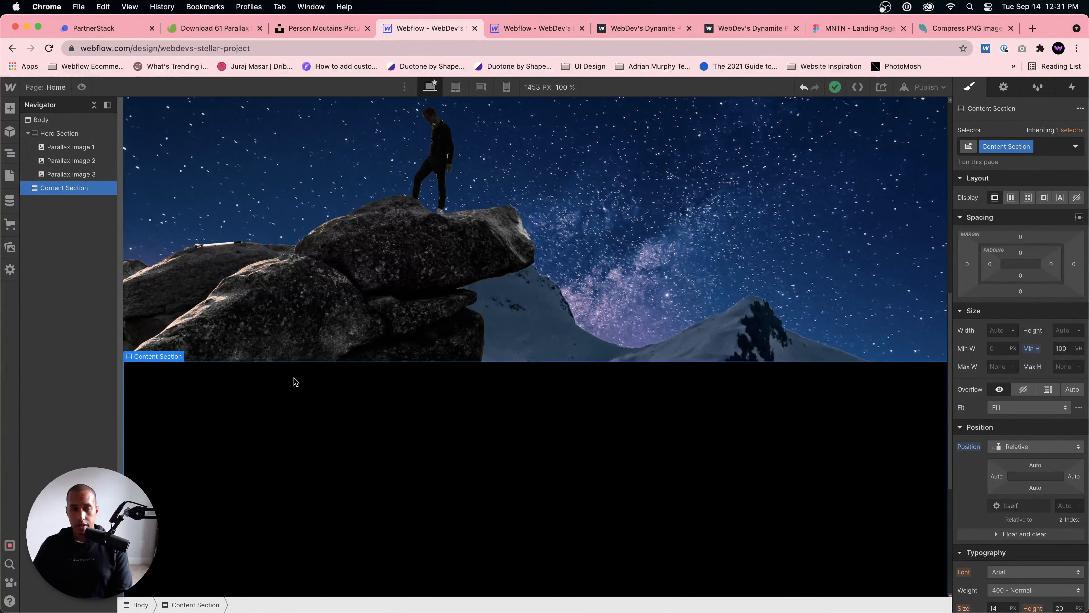
pyautogui.press('super+e')
pyautogui.write('div blo')
pyautogui.press('Return')
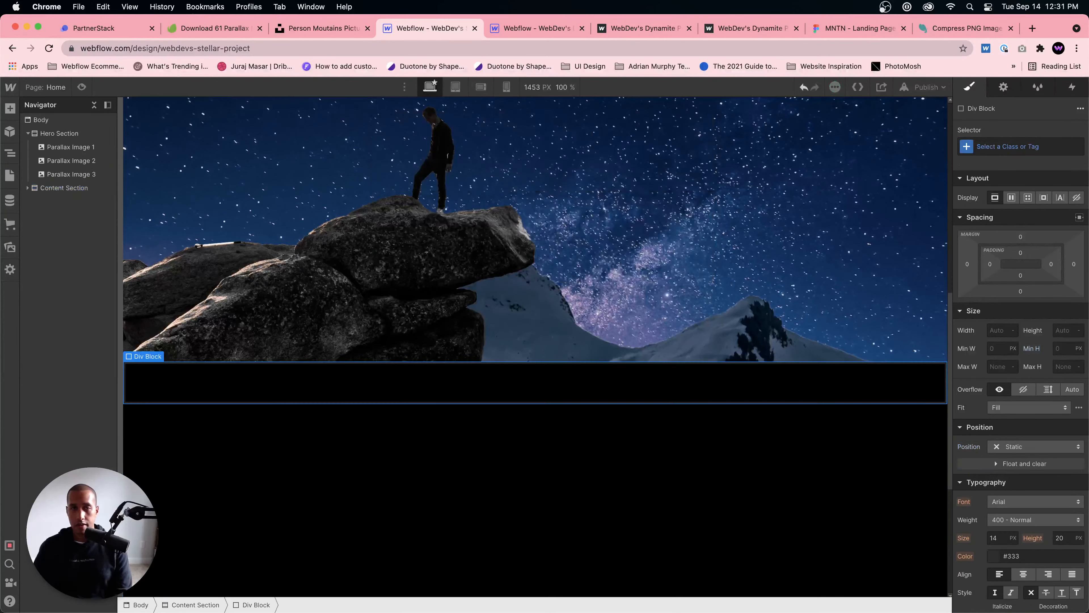
# Step: Give the new div block the class Hero Gradient
pyautogui.click(1032, 149)
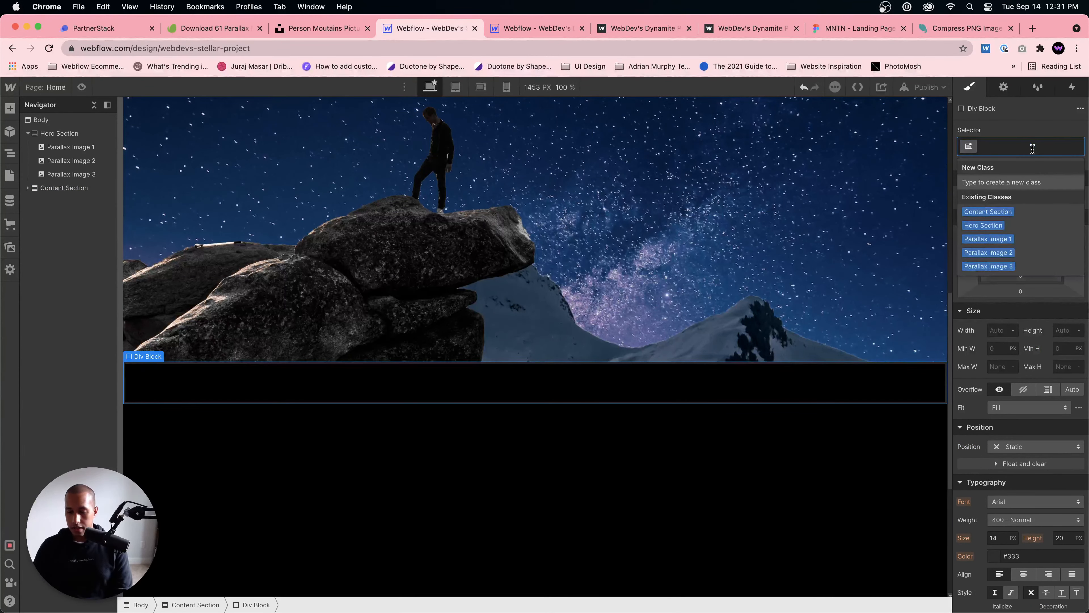
pyautogui.write('Grad')
pyautogui.press('BackSpace')
pyautogui.press('BackSpace')
pyautogui.press('BackSpace')
pyautogui.press('BackSpace')
pyautogui.write('HER')
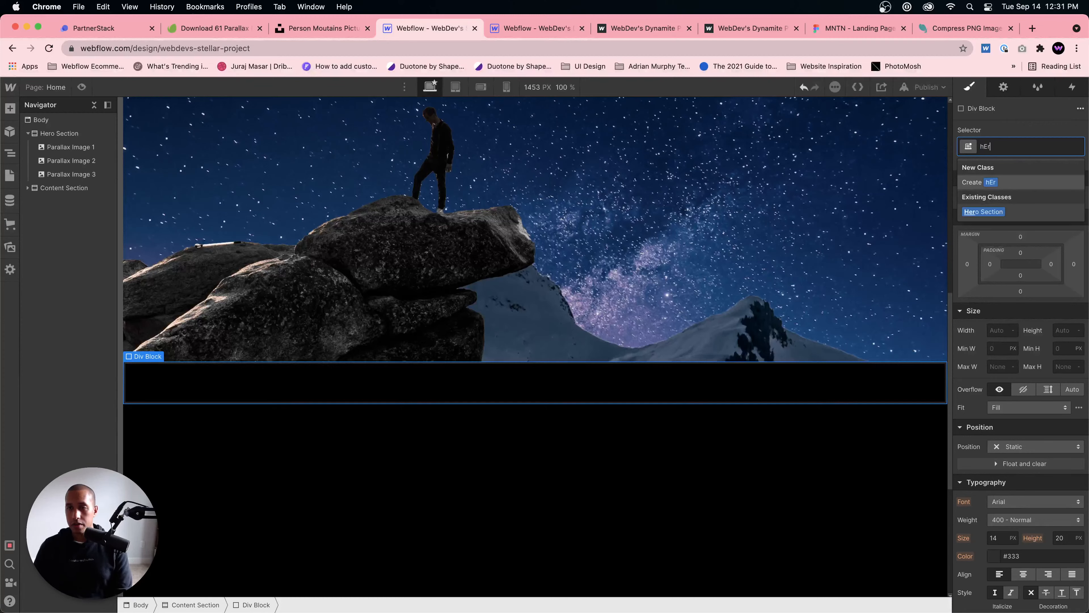
pyautogui.press('BackSpace')
pyautogui.press('BackSpace')
pyautogui.write('ero Gradient')
pyautogui.press('Return')
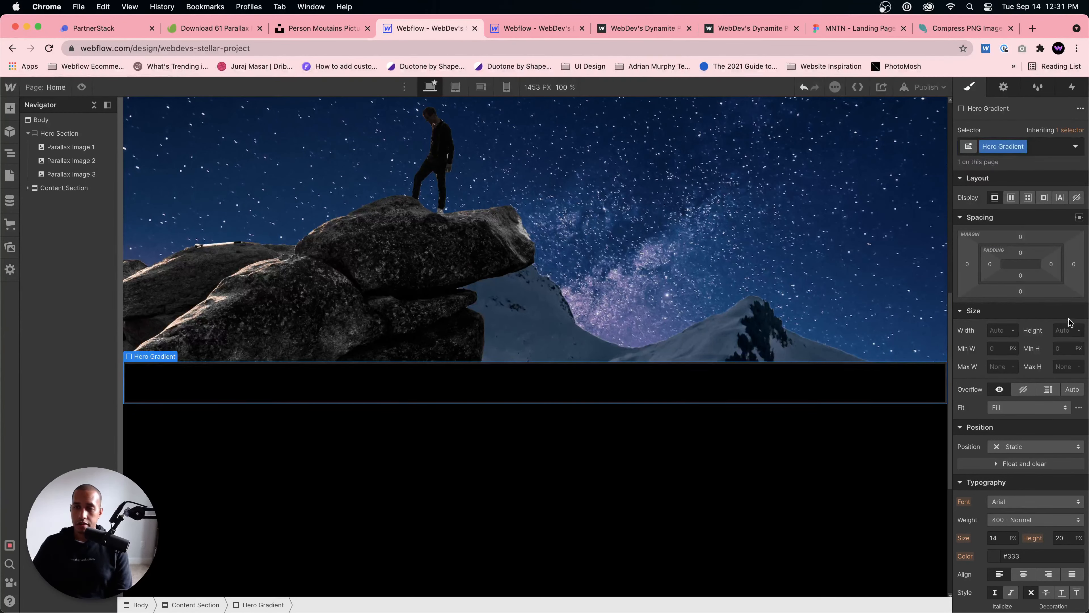
# Step: Set the height of the Hero Gradient block to 300 px
pyautogui.click(1067, 329)
pyautogui.write('300')
pyautogui.press('Return')
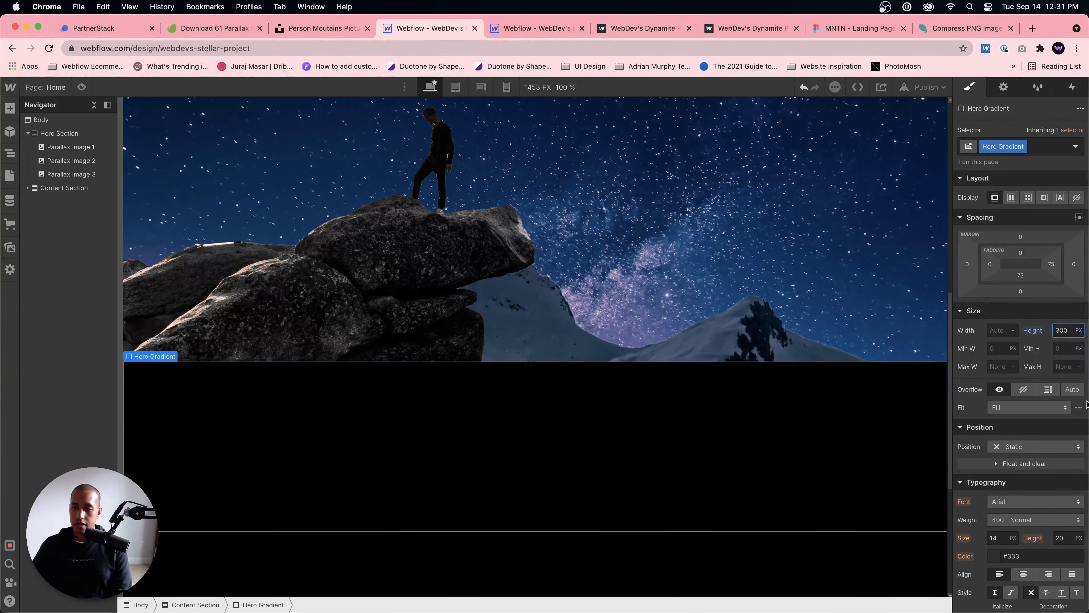
# Step: Add a linear gradient background to Hero Gradient and make its first color stop transparent
pyautogui.scroll(-5, 1068, 431)
pyautogui.scroll(-4, 1069, 431)
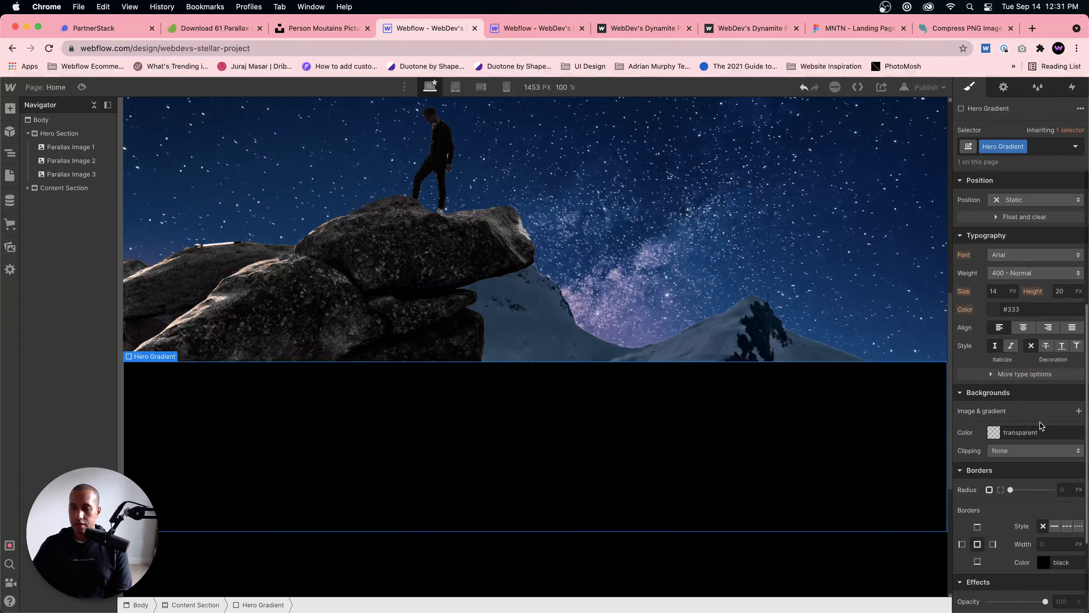
pyautogui.click(1078, 415)
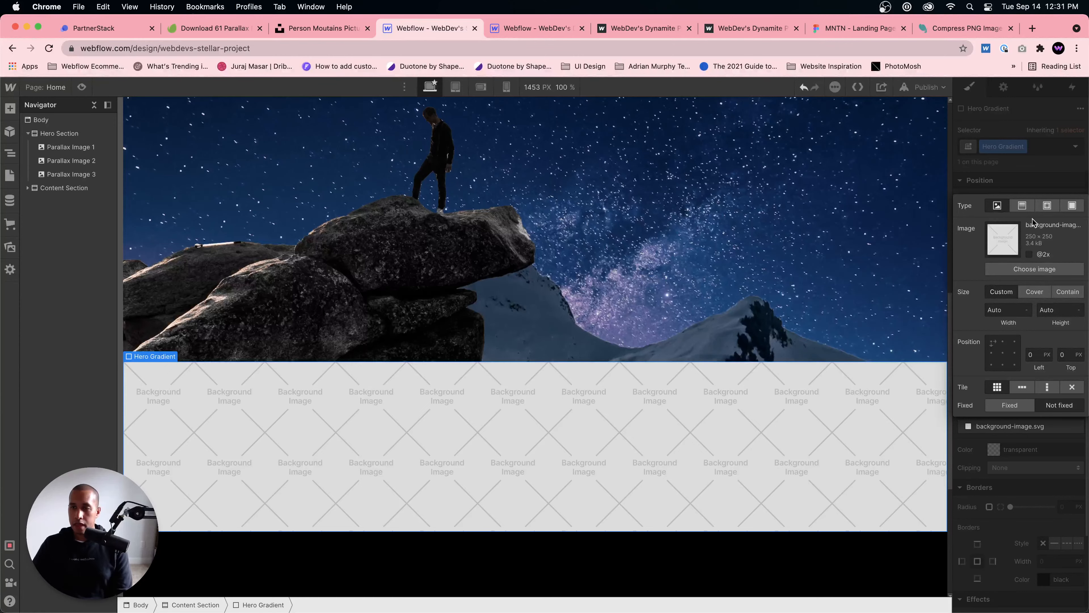
pyautogui.click(1022, 205)
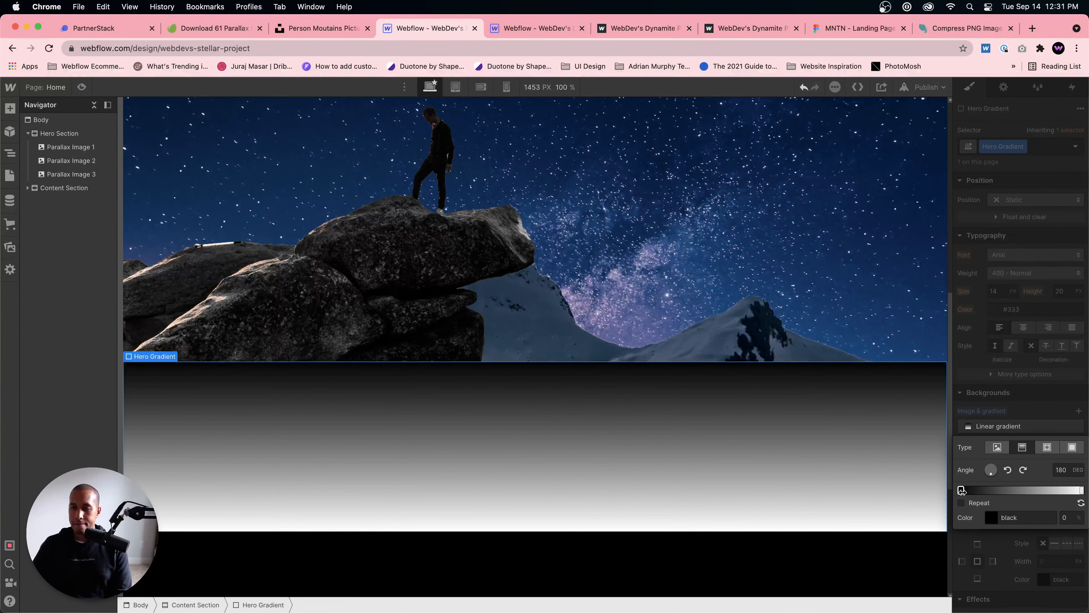
pyautogui.click(994, 519)
pyautogui.moveTo(1015, 439); pyautogui.dragTo(964, 442)
pyautogui.click(987, 523)
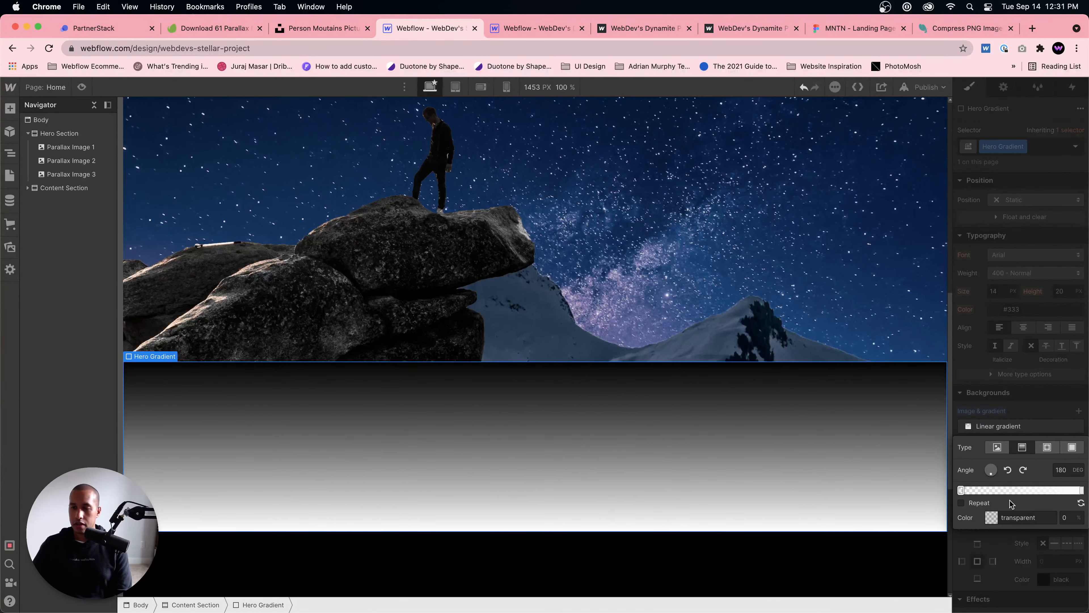
# Step: Set the gradient's end color stop to opaque black (#000000) and reverse the gradient's direction
pyautogui.click(1080, 489)
pyautogui.click(987, 521)
pyautogui.moveTo(982, 429); pyautogui.dragTo(946, 430)
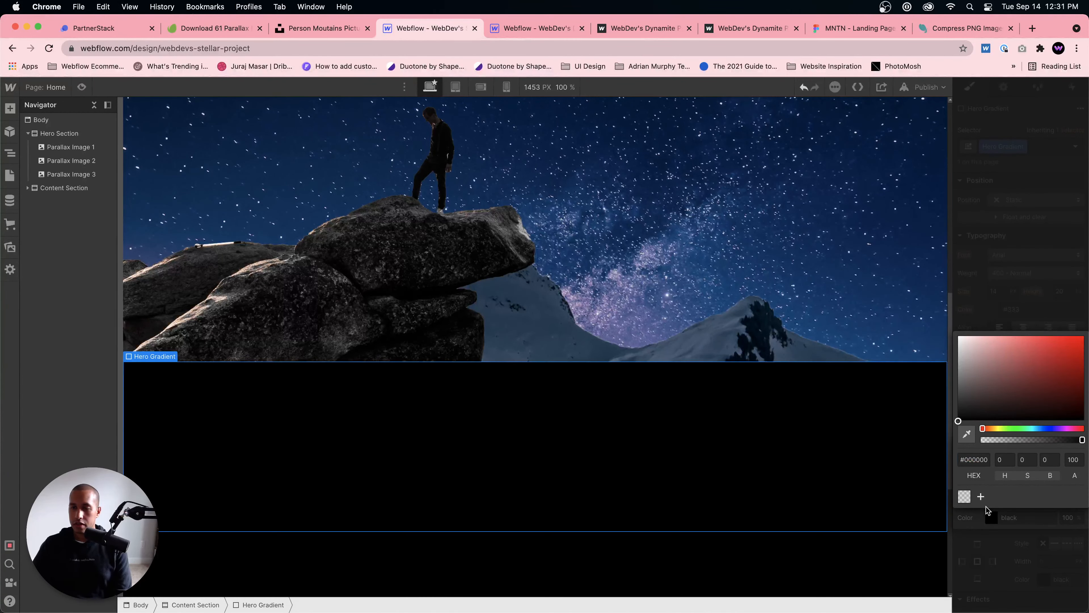
pyautogui.click(989, 517)
pyautogui.click(1080, 502)
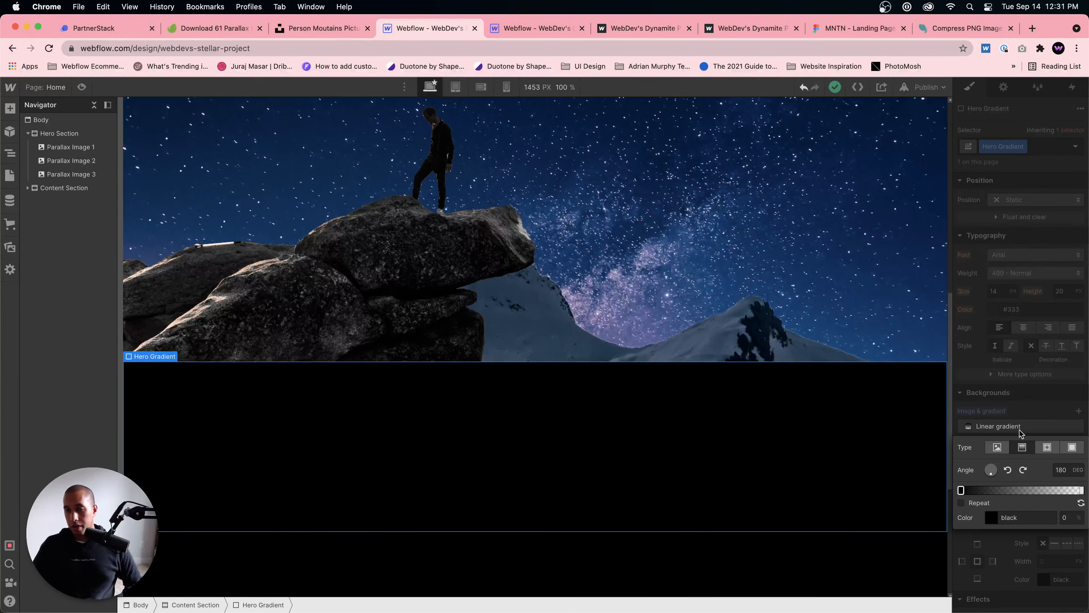
pyautogui.click(1040, 401)
# Step: Give the Hero Gradient block a top margin of -300 px
pyautogui.scroll(6, 1039, 373)
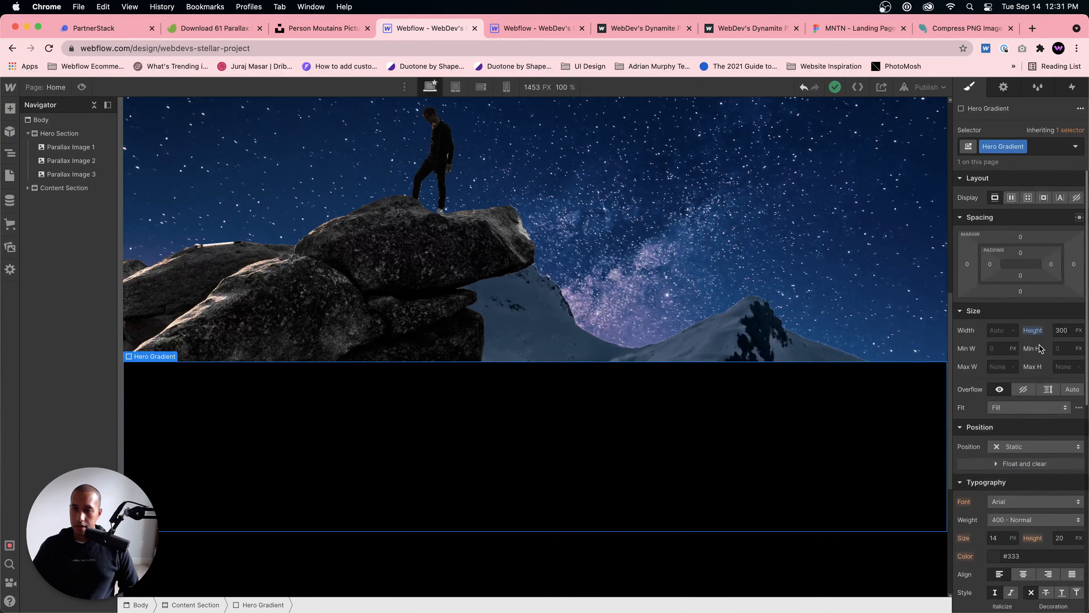
pyautogui.click(1022, 237)
pyautogui.write('-300')
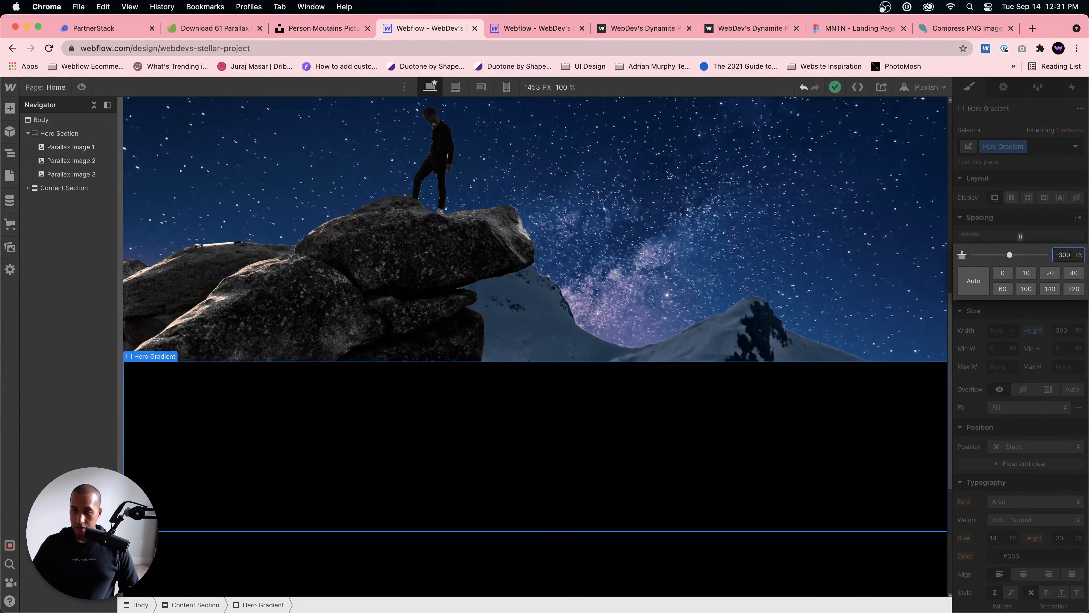
pyautogui.press('Return')
# Step: Try the Hero Gradient's linear gradient in the opposite direction and flip it back
pyautogui.scroll(-6, 1031, 398)
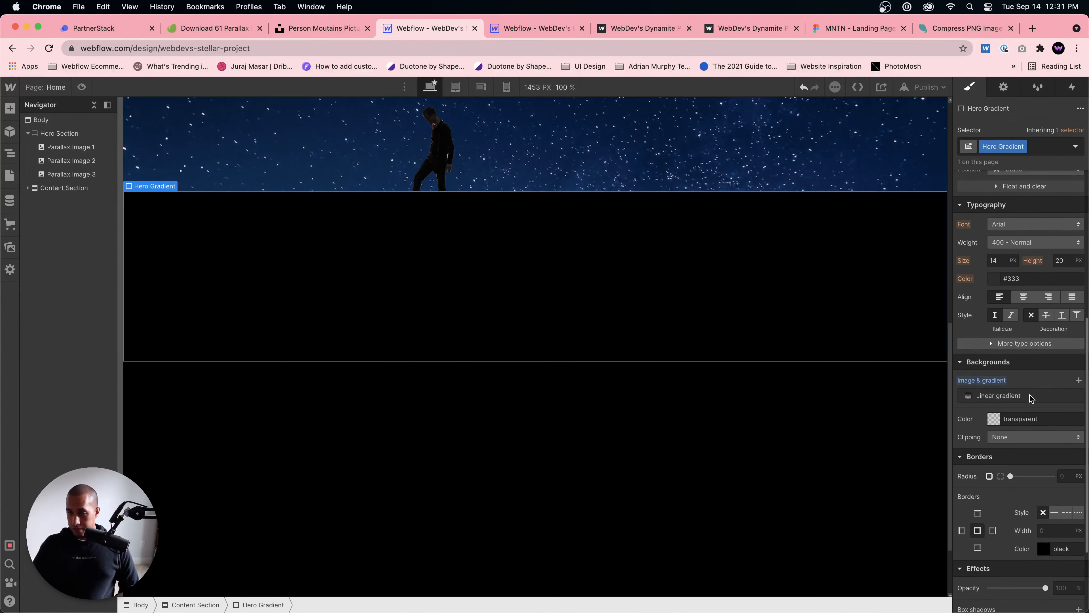
pyautogui.click(1029, 397)
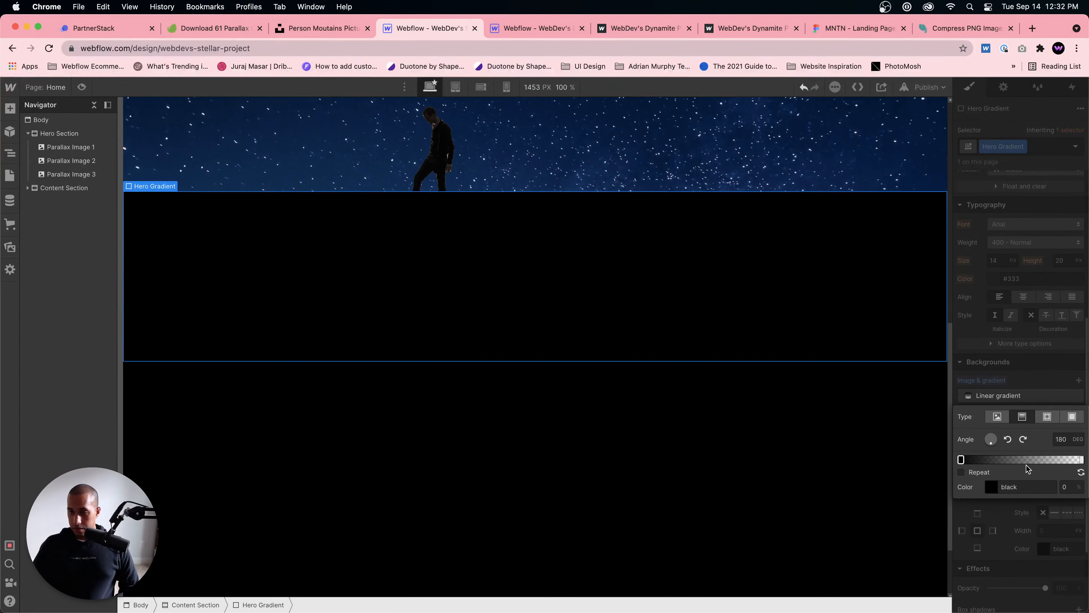
pyautogui.click(1080, 471)
pyautogui.click(1080, 471)
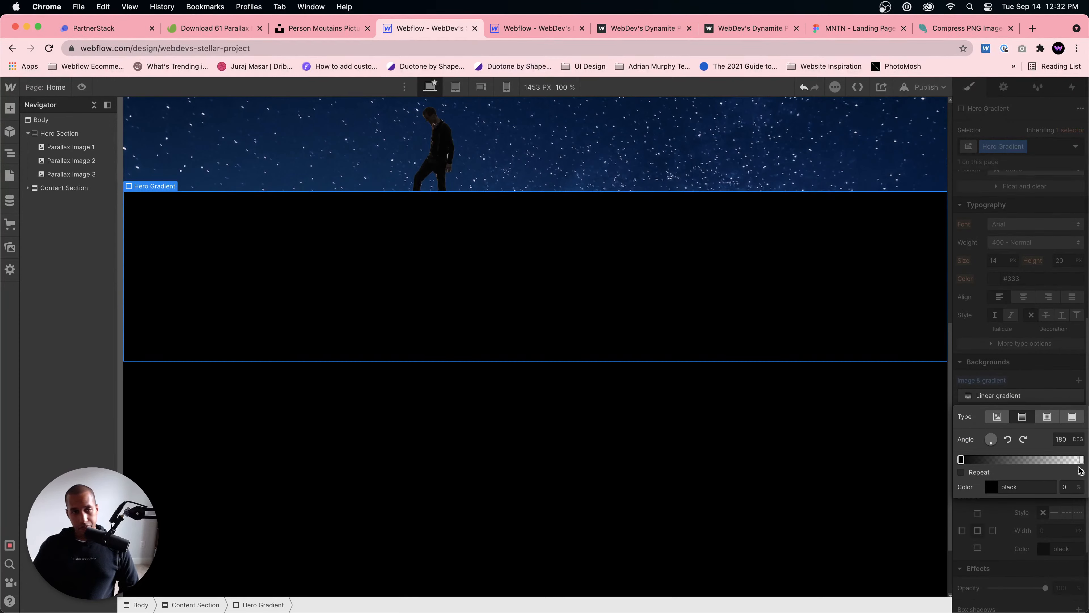
pyautogui.click(1024, 385)
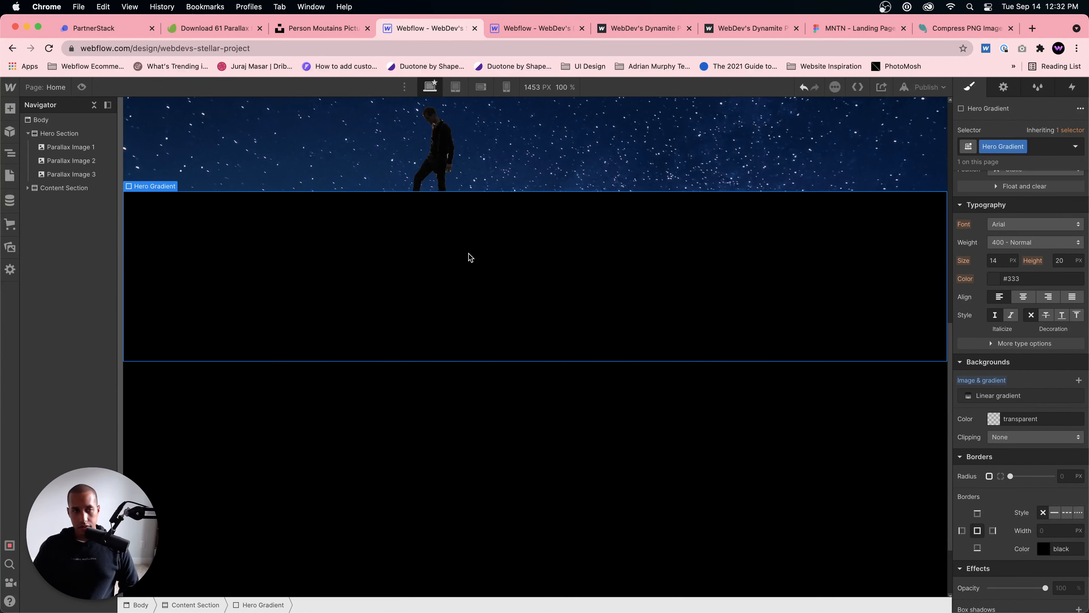
# Step: Reverse the Hero Gradient's linear gradient so it runs from transparent to black, with the stops at both ends
pyautogui.scroll(2, 469, 254)
pyautogui.click(484, 324)
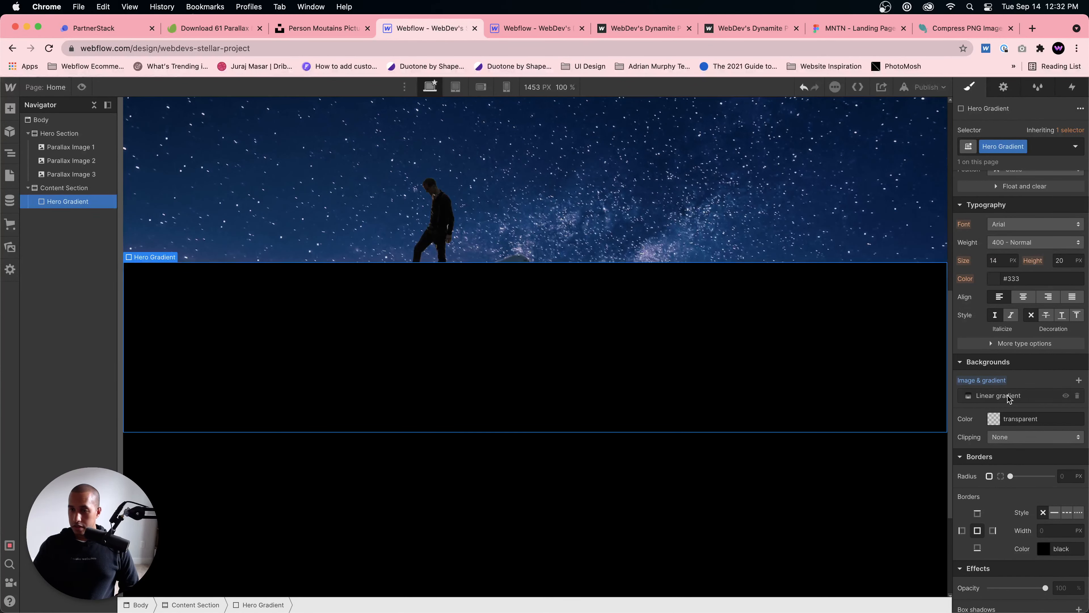
pyautogui.click(1009, 397)
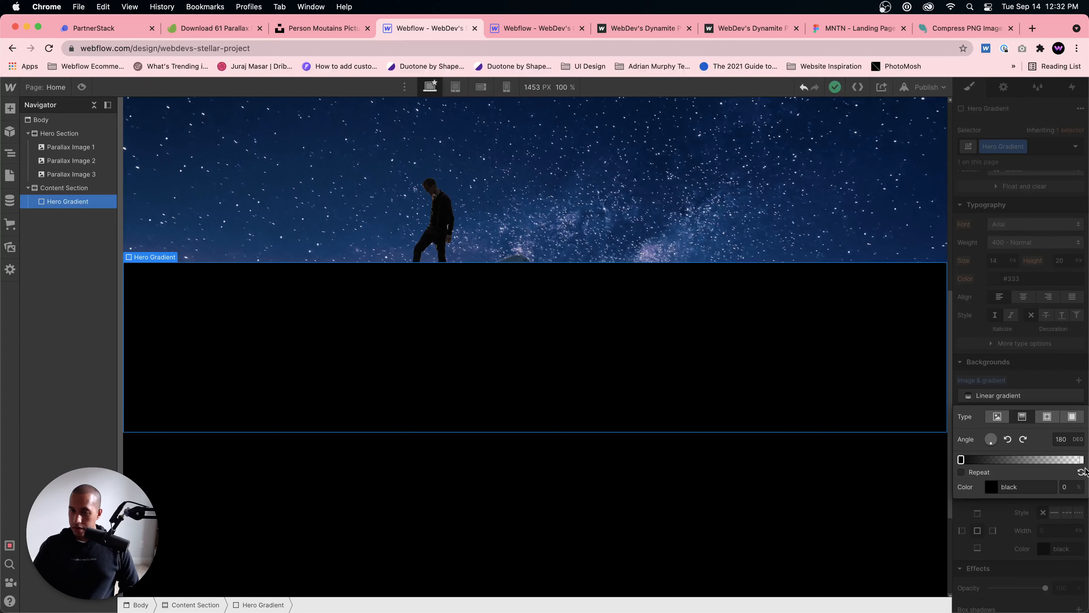
pyautogui.click(1081, 472)
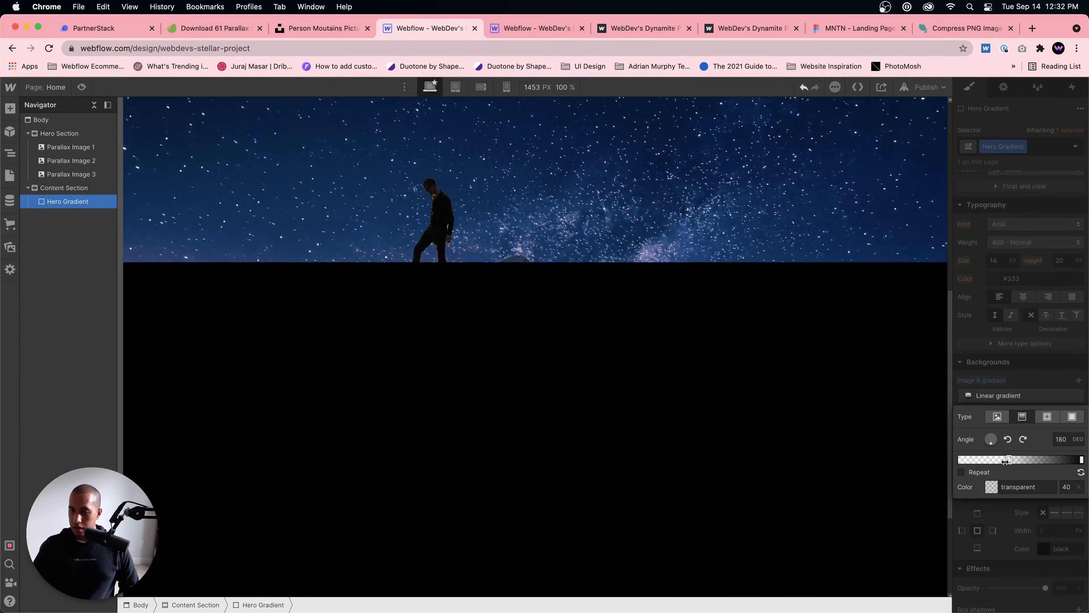
pyautogui.moveTo(1081, 460)
pyautogui.mouseDown()
pyautogui.moveTo(1001, 459)
pyautogui.moveTo(1081, 459)
pyautogui.mouseUp()
pyautogui.click(1051, 388)
# Step: Remove the linear gradient from Hero Gradient and review the block's remaining style settings and its overlap with the hero
pyautogui.click(1078, 395)
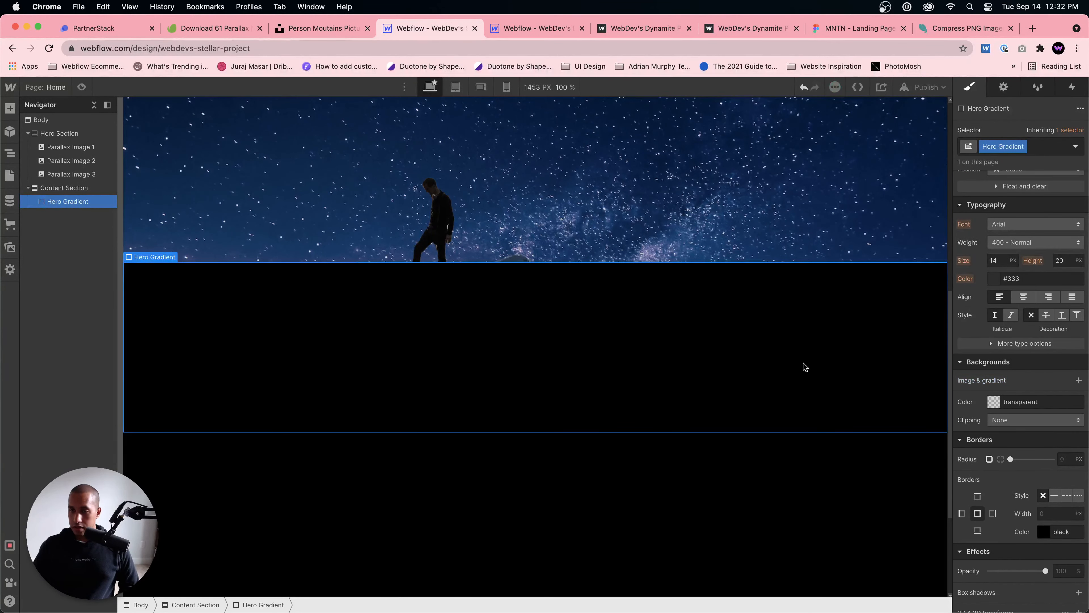
pyautogui.click(993, 401)
pyautogui.click(995, 386)
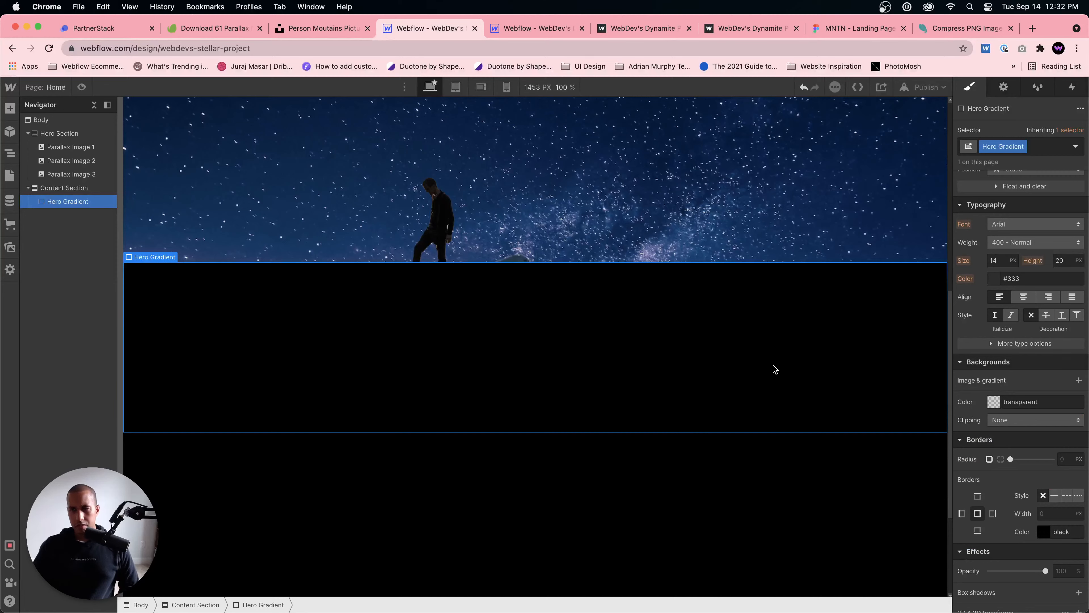
pyautogui.scroll(-3, 1050, 362)
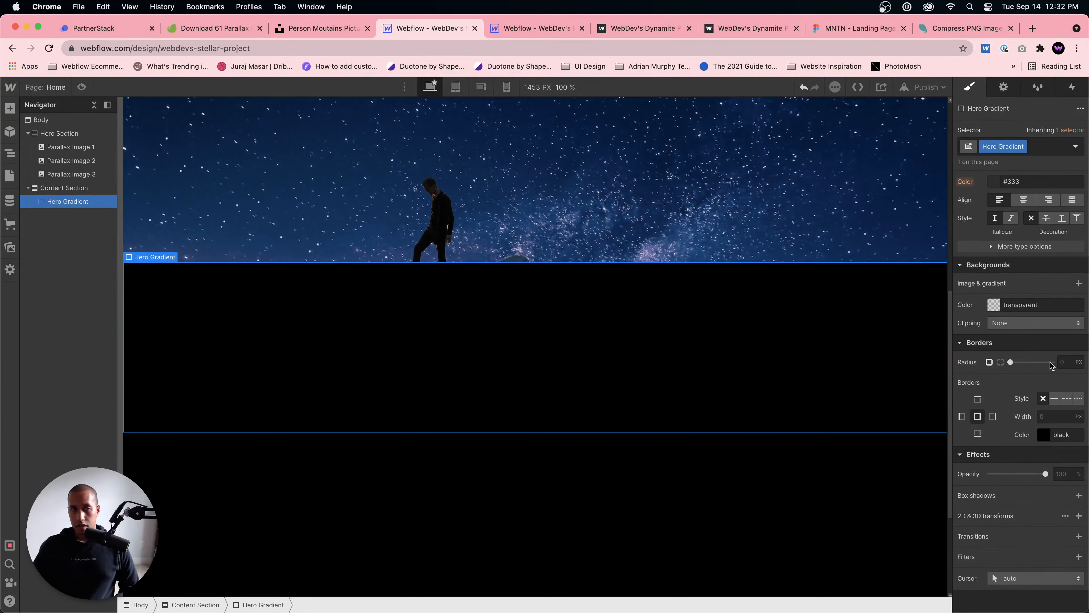
pyautogui.scroll(10, 1050, 363)
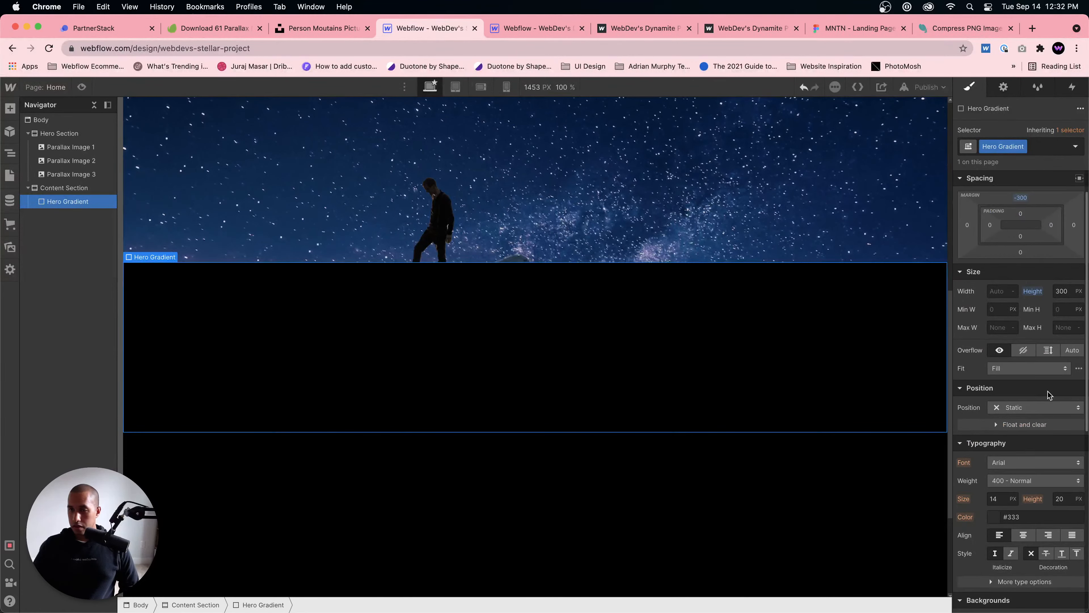
pyautogui.scroll(2, 1048, 391)
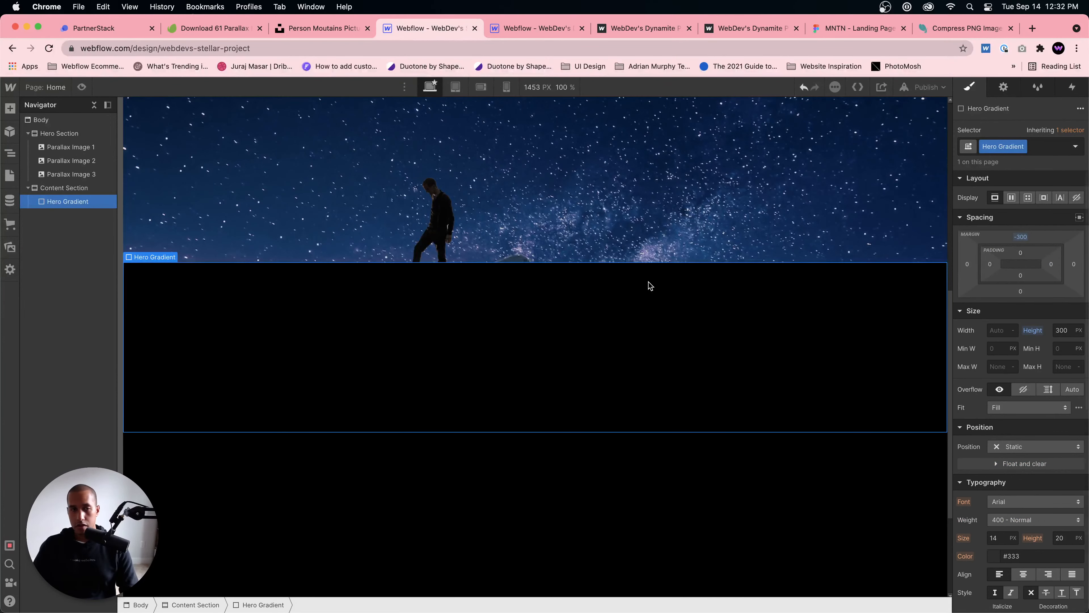
pyautogui.scroll(2, 650, 285)
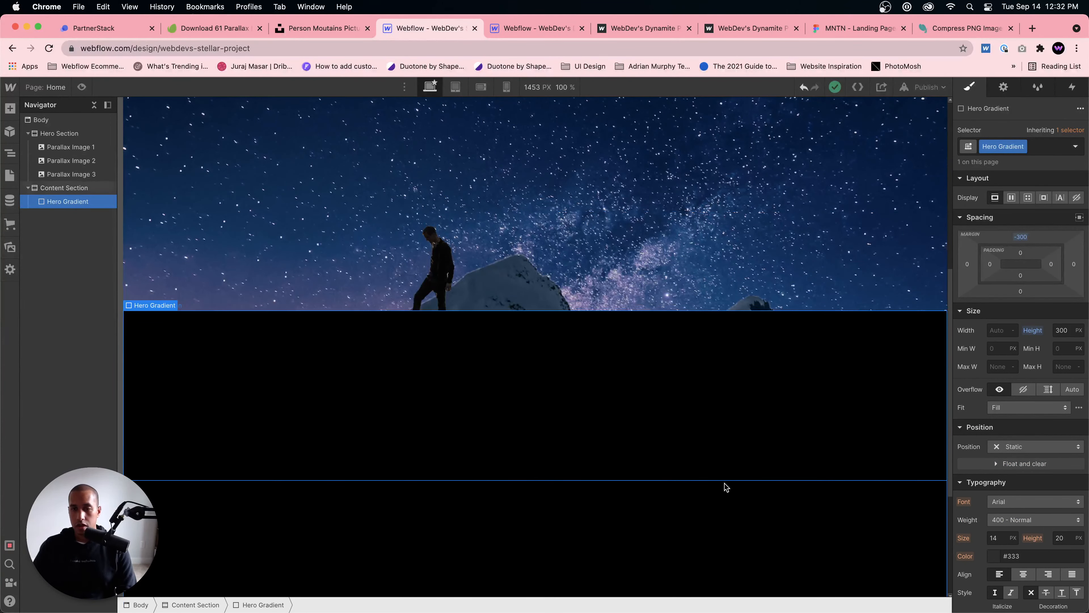
# Step: Undo the gradient removal and the negative top margin on Hero Gradient
pyautogui.press('super+z')
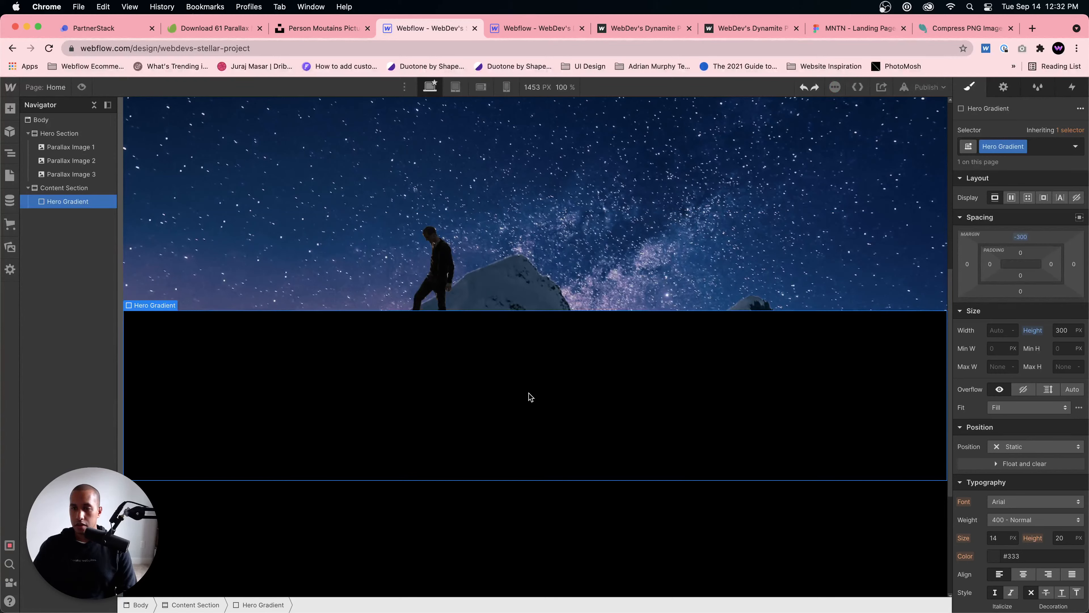
pyautogui.press('super+z')
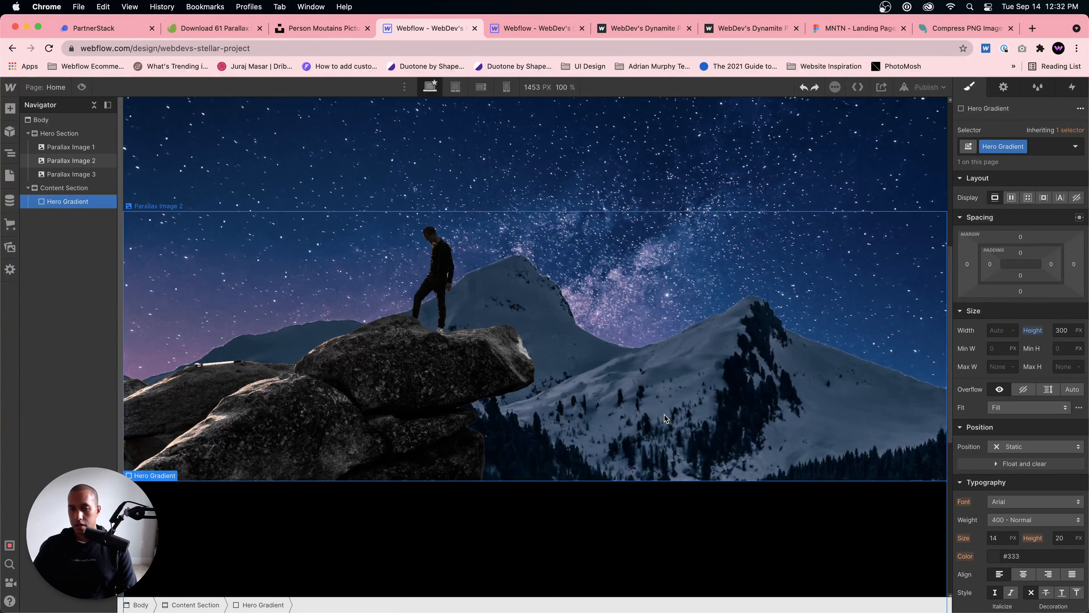
pyautogui.scroll(-5, 589, 411)
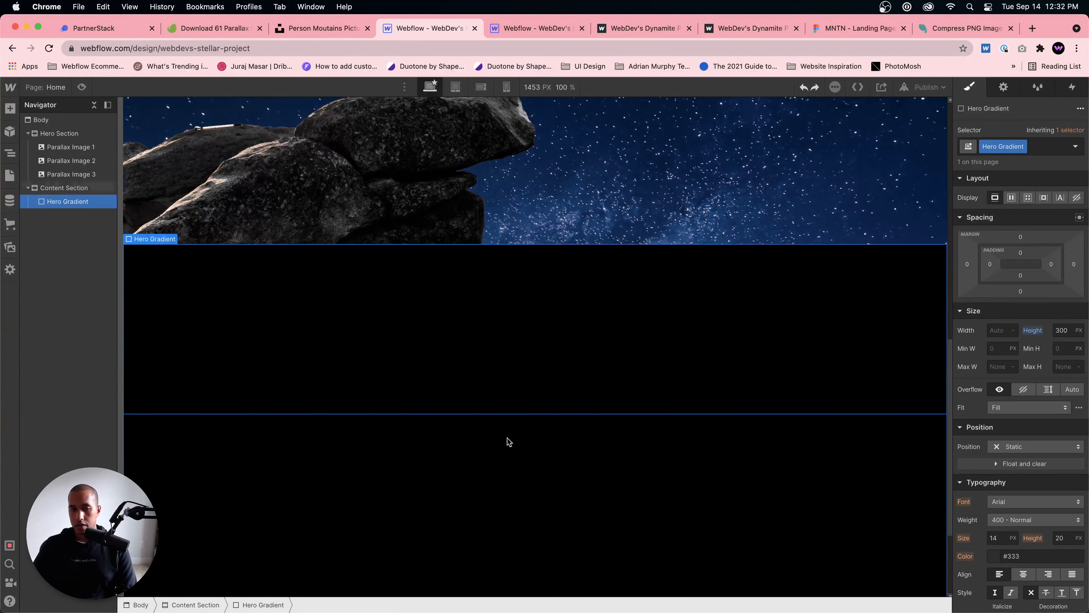
# Step: Set the Hero Gradient block's position to Absolute with the full-width top preset
pyautogui.click(1026, 446)
pyautogui.click(1020, 473)
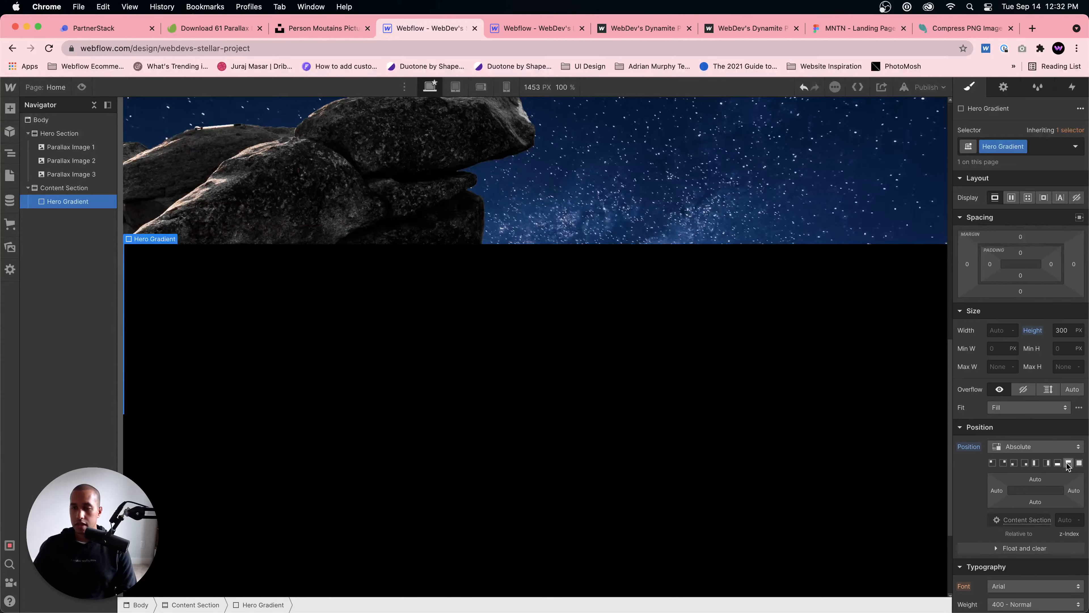
pyautogui.click(1068, 464)
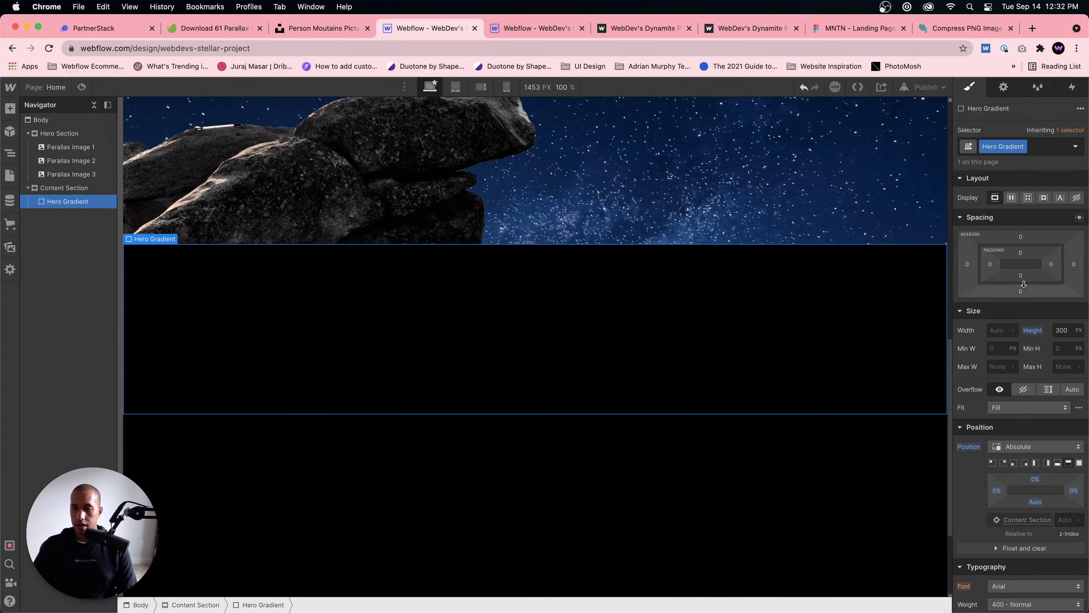
# Step: Set Hero Gradient's top margin to -300 px and check how it fades the rocks into the black section
pyautogui.click(1020, 237)
pyautogui.write('-300')
pyautogui.press('Return')
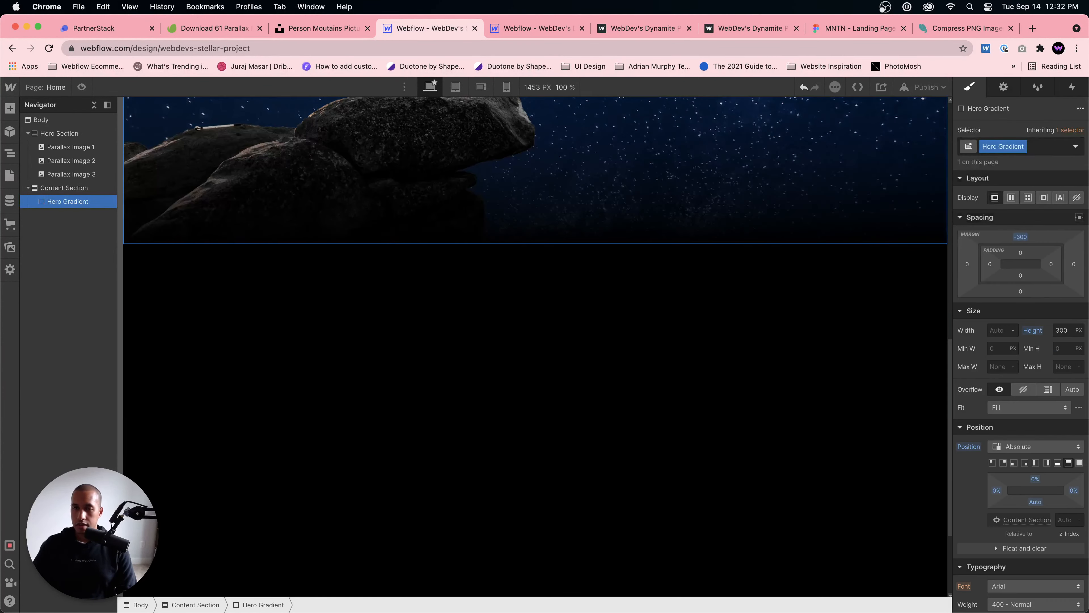
pyautogui.scroll(8, 639, 516)
pyautogui.scroll(-6, 639, 526)
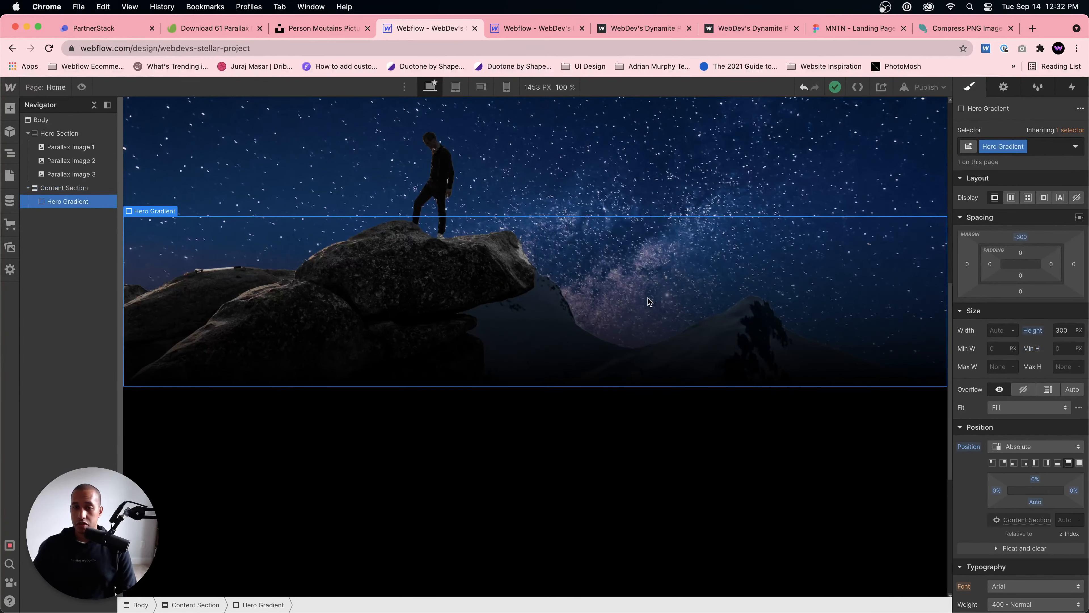
# Step: Review the linear gradient settings in Hero Gradient's background
pyautogui.scroll(-1, 1046, 416)
pyautogui.scroll(-6, 1046, 416)
pyautogui.click(1078, 448)
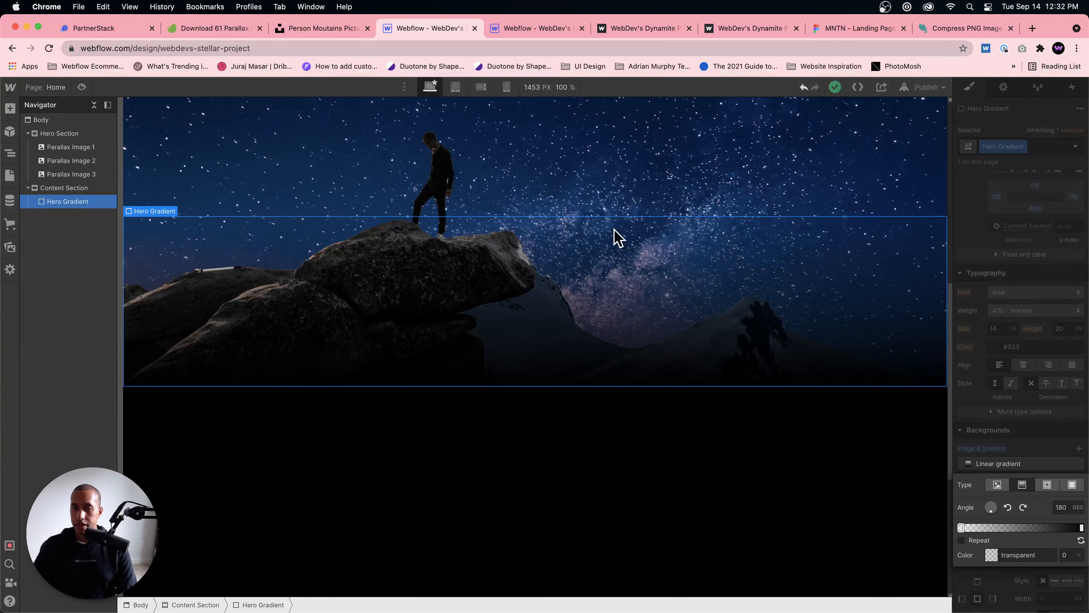
pyautogui.click(735, 448)
pyautogui.scroll(10, 429, 228)
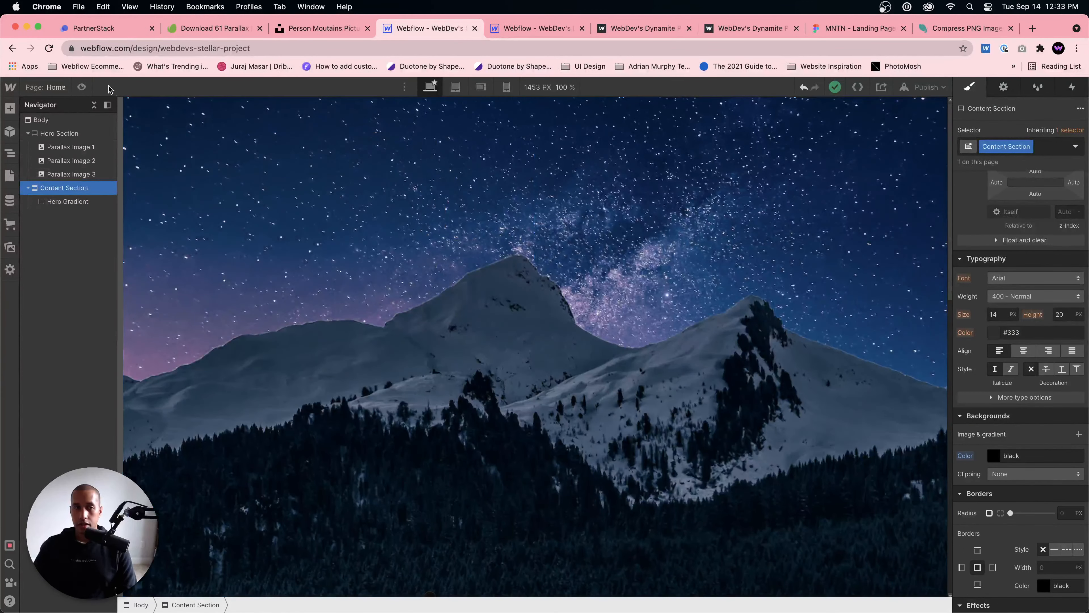
# Step: Preview the page to check how the rock layer and gradient move over the mountains, and return to editing
pyautogui.click(82, 87)
pyautogui.scroll(-10, 532, 304)
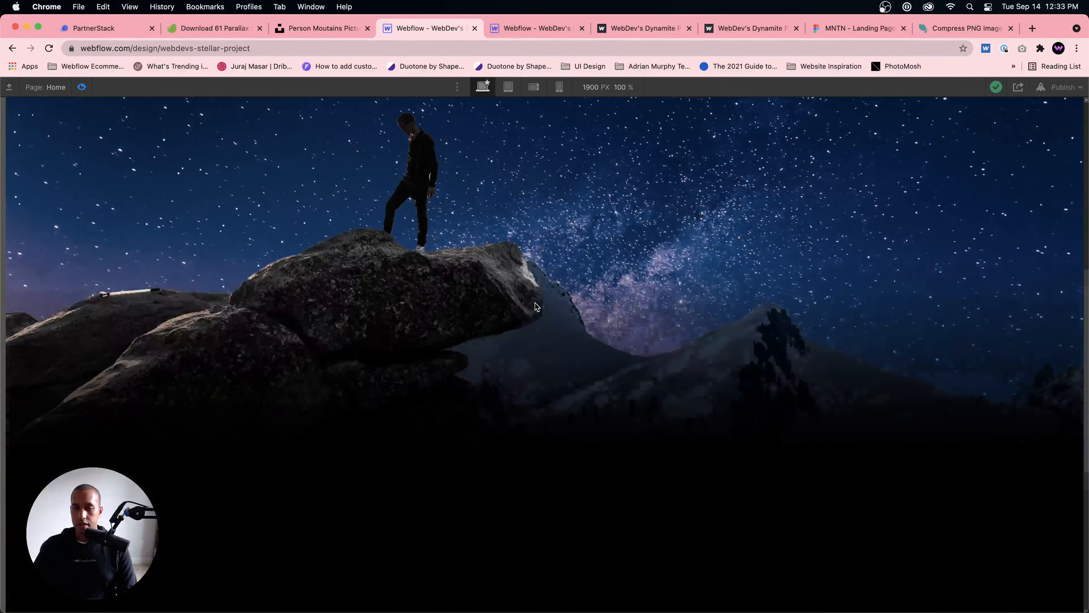
pyautogui.scroll(10, 535, 306)
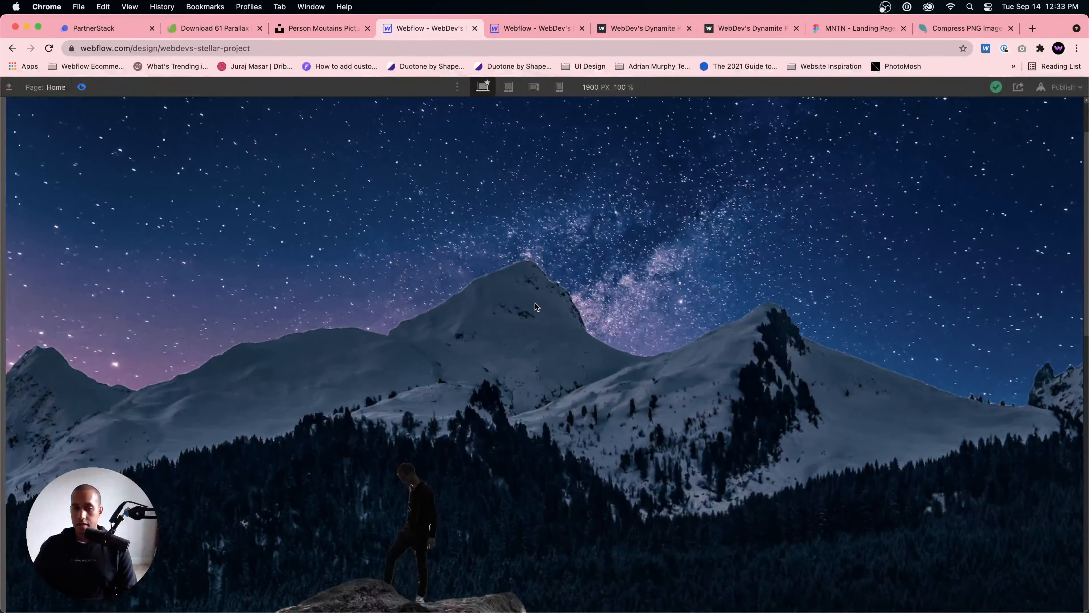
pyautogui.scroll(-10, 535, 303)
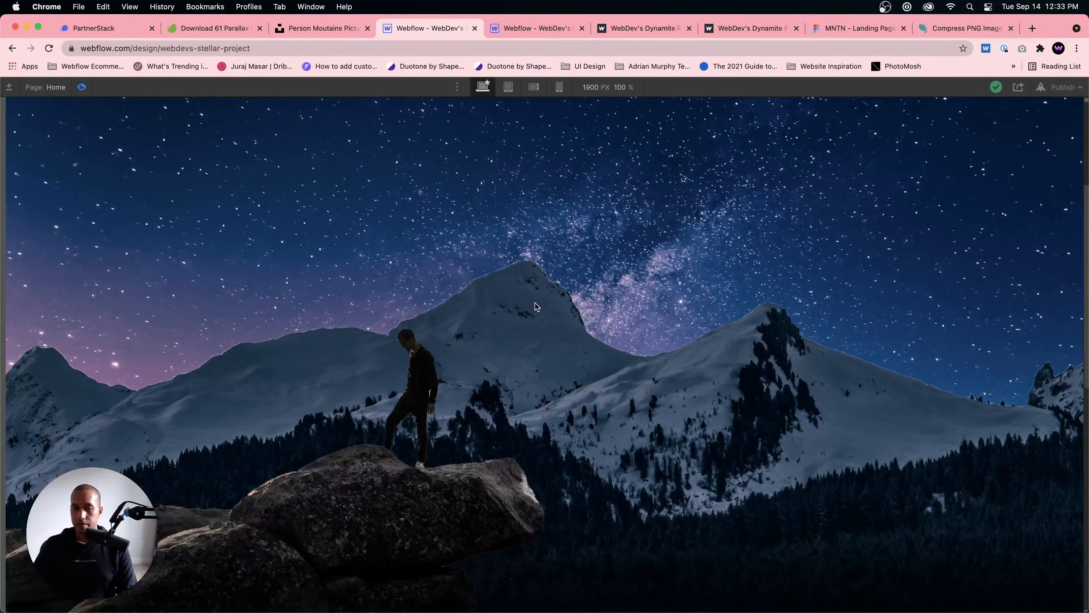
pyautogui.scroll(-3, 535, 303)
pyautogui.scroll(10, 535, 302)
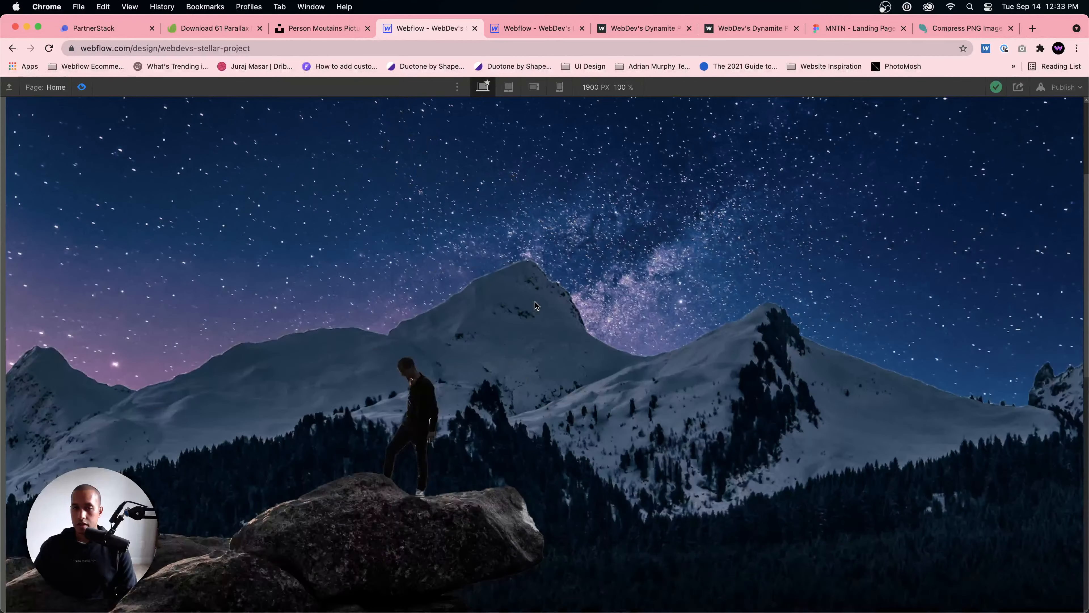
pyautogui.scroll(-8, 535, 302)
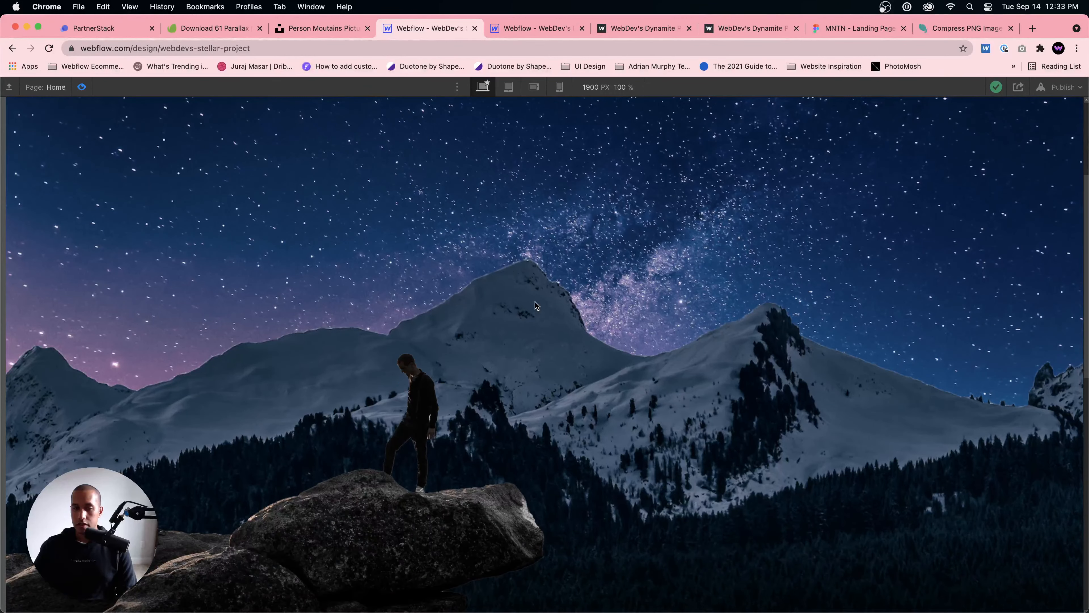
pyautogui.click(82, 87)
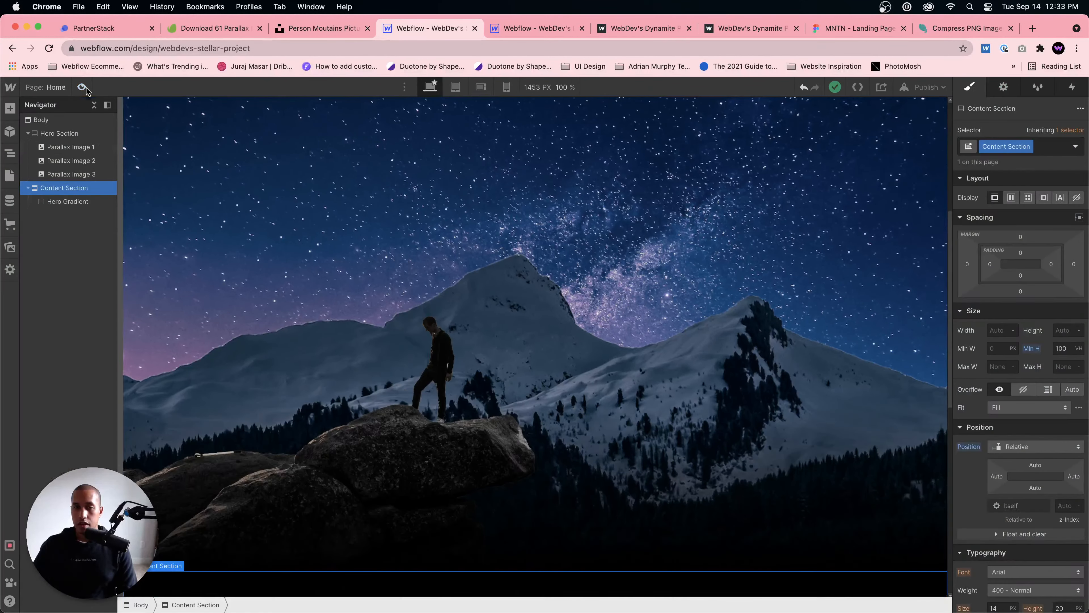
pyautogui.scroll(-5, 663, 360)
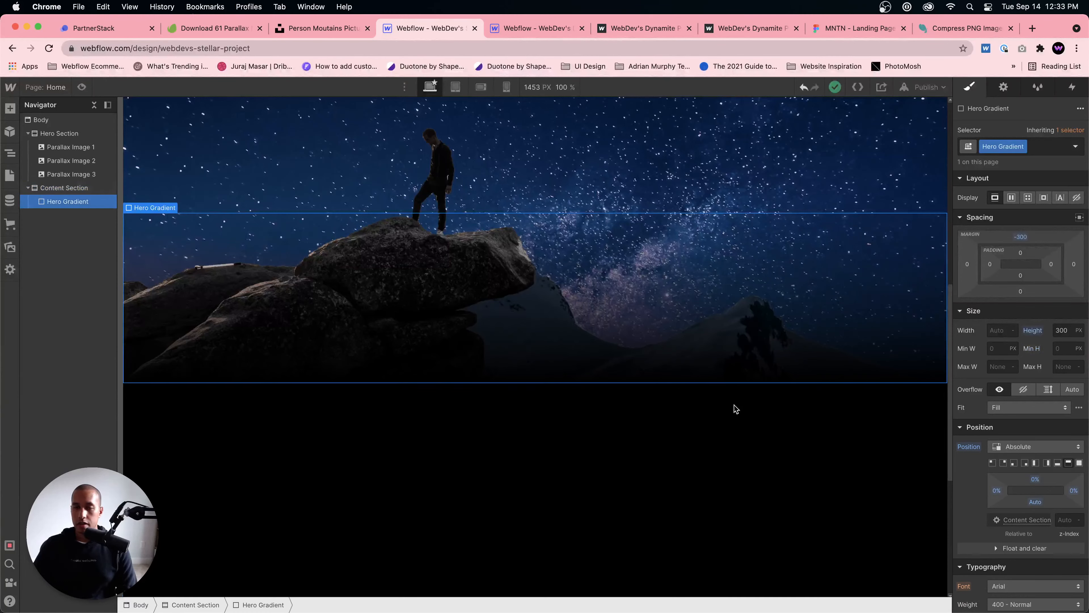
pyautogui.scroll(10, 731, 427)
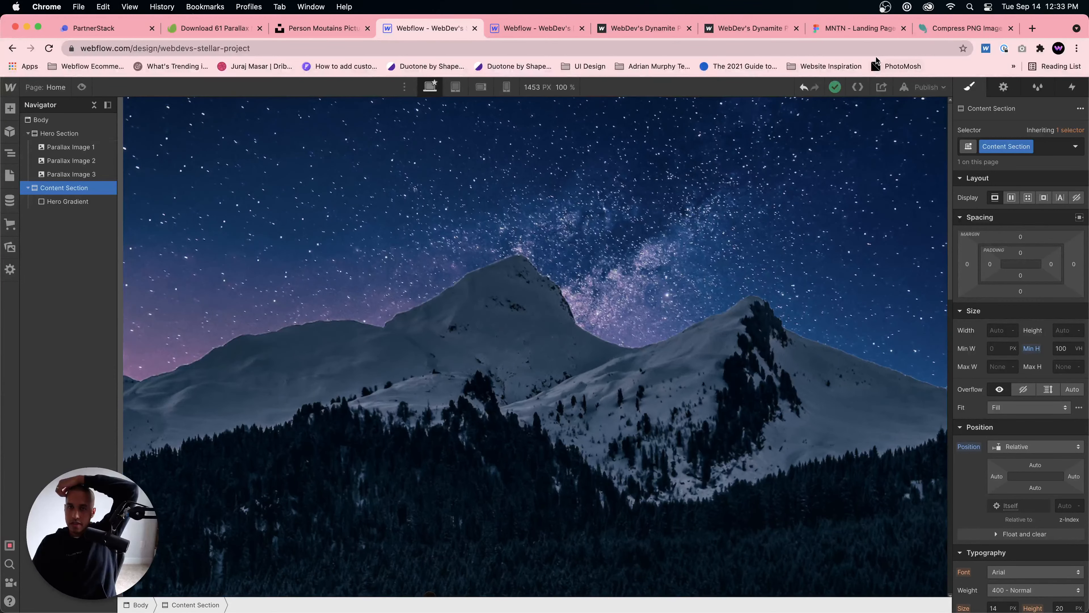
# Step: Load unsplash.com in place of the published parallax page and search its photos for "sky"
pyautogui.click(648, 29)
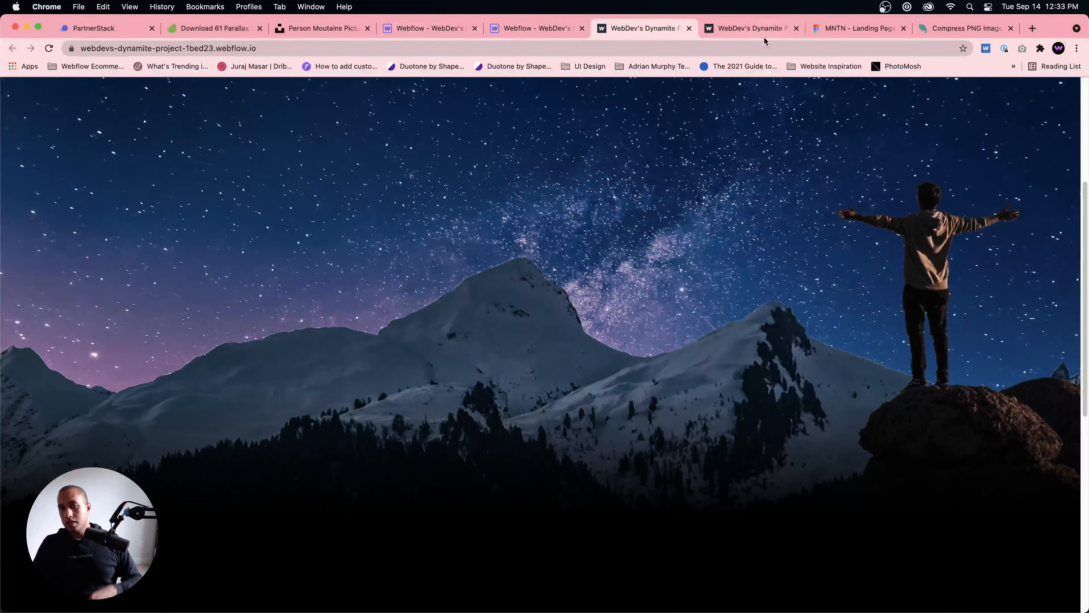
pyautogui.click(692, 47)
pyautogui.press('Return')
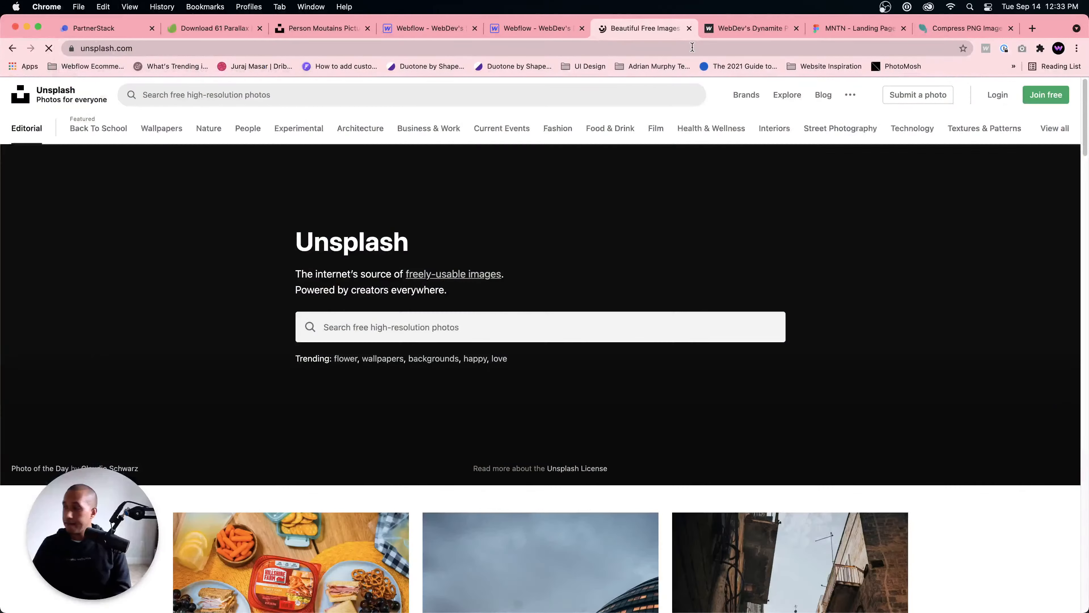
pyautogui.click(587, 86)
pyautogui.write('sky')
pyautogui.press('Return')
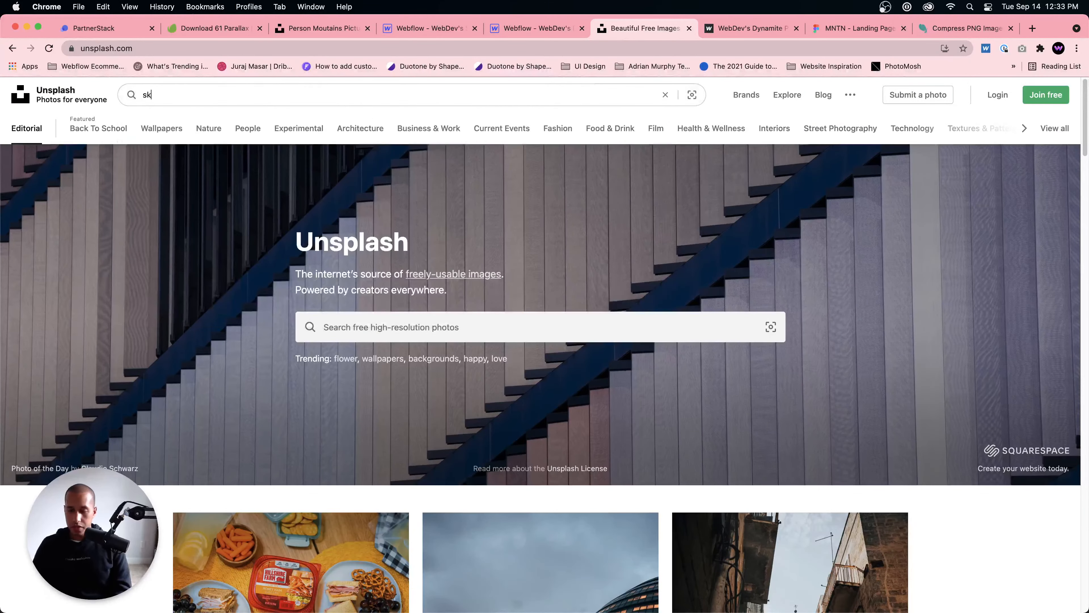
# Step: Browse the sky photos and download the pink-and-blue cloud picture tagged HD Pink Wallpapers
pyautogui.scroll(-10, 702, 413)
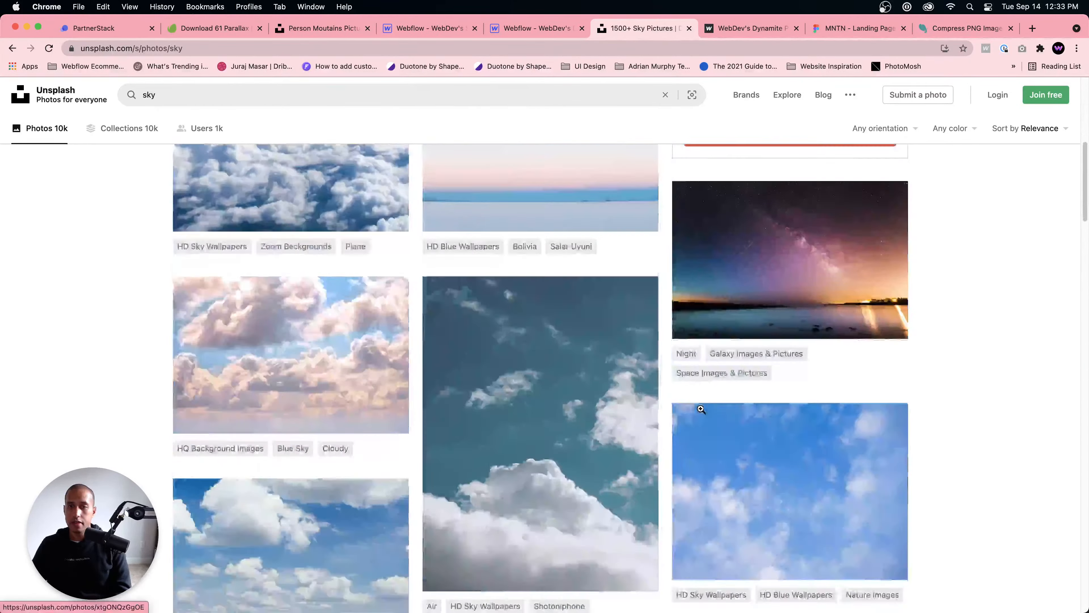
pyautogui.scroll(-5, 701, 409)
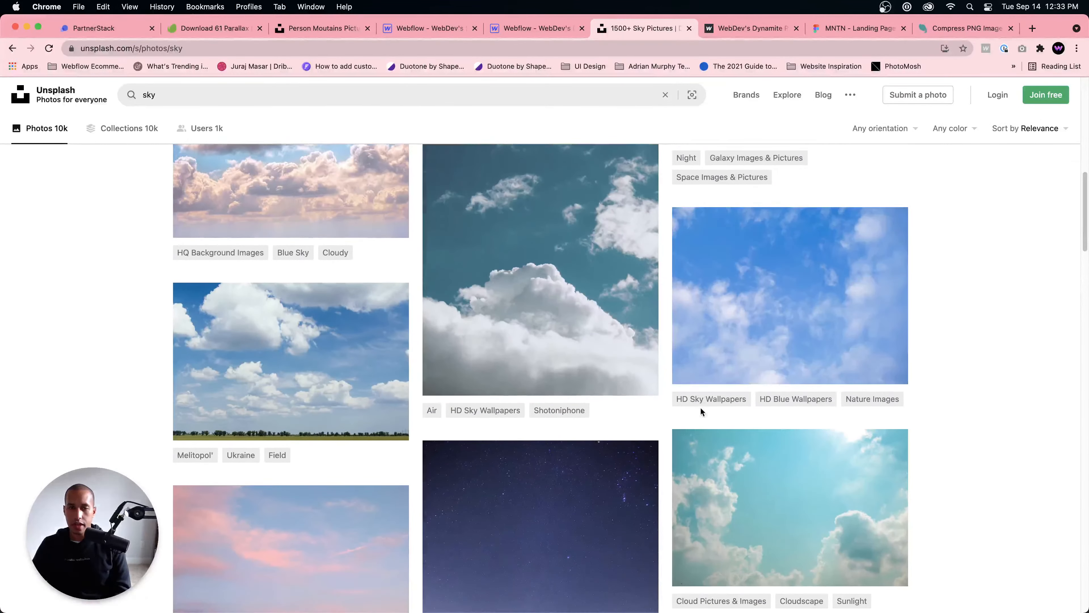
pyautogui.scroll(-3, 700, 411)
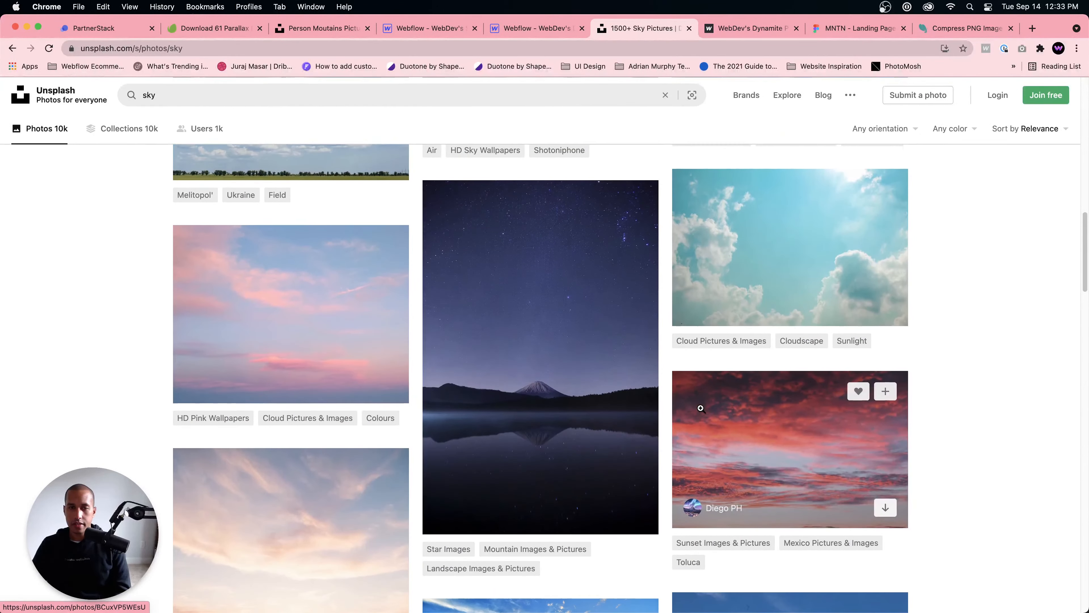
pyautogui.scroll(3, 702, 412)
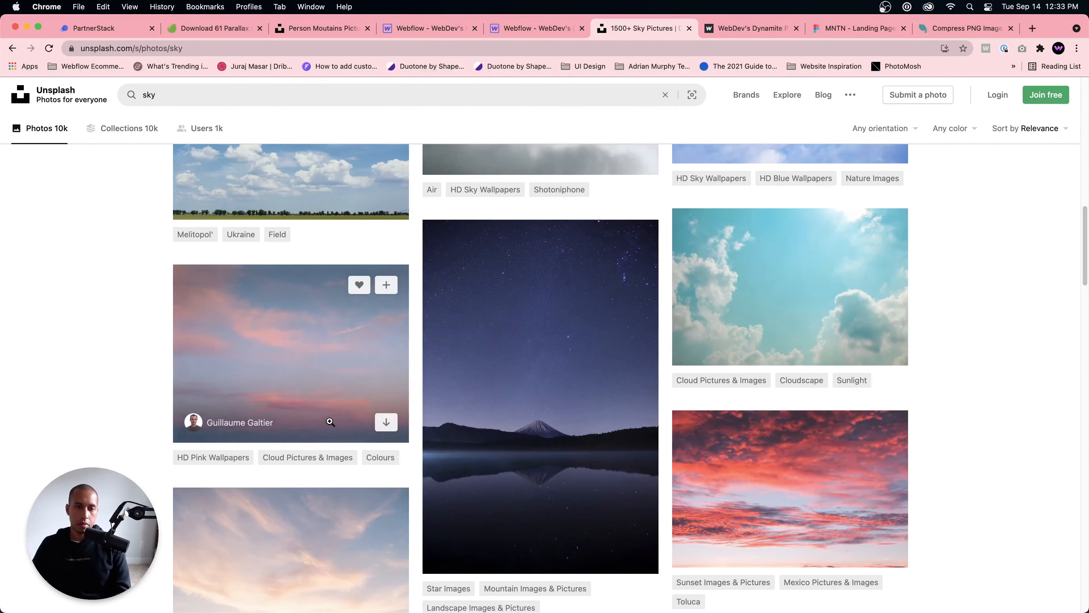
pyautogui.scroll(-5, 404, 417)
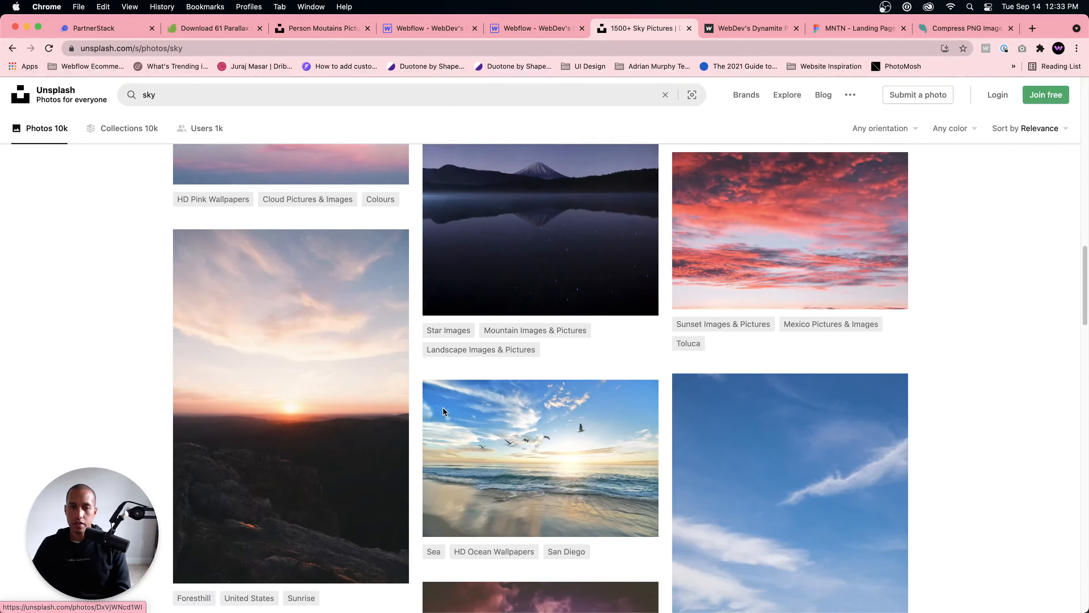
pyautogui.scroll(-4, 346, 315)
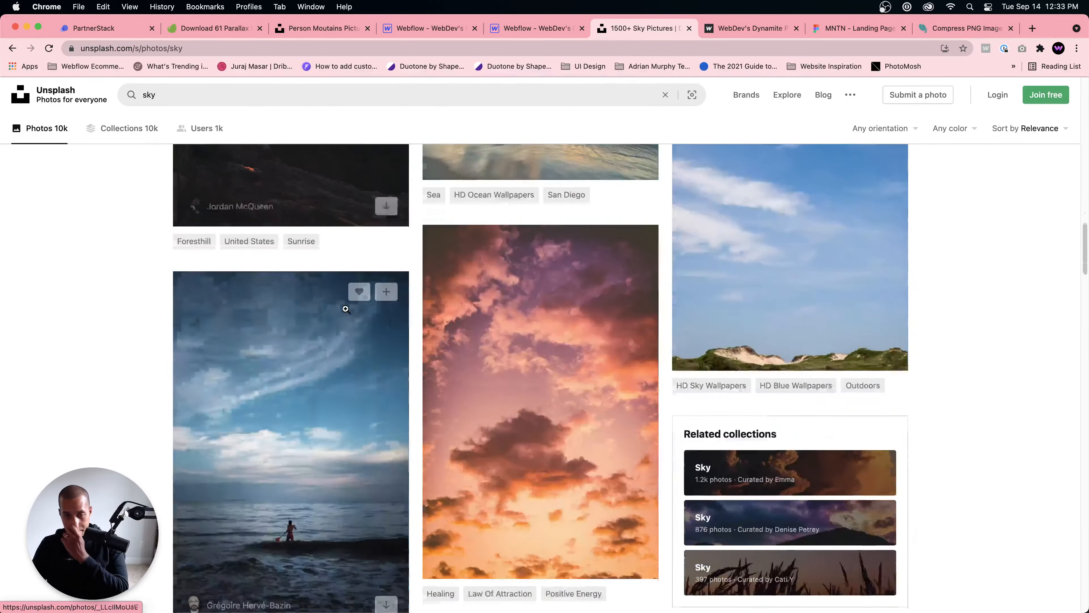
pyautogui.scroll(-10, 345, 309)
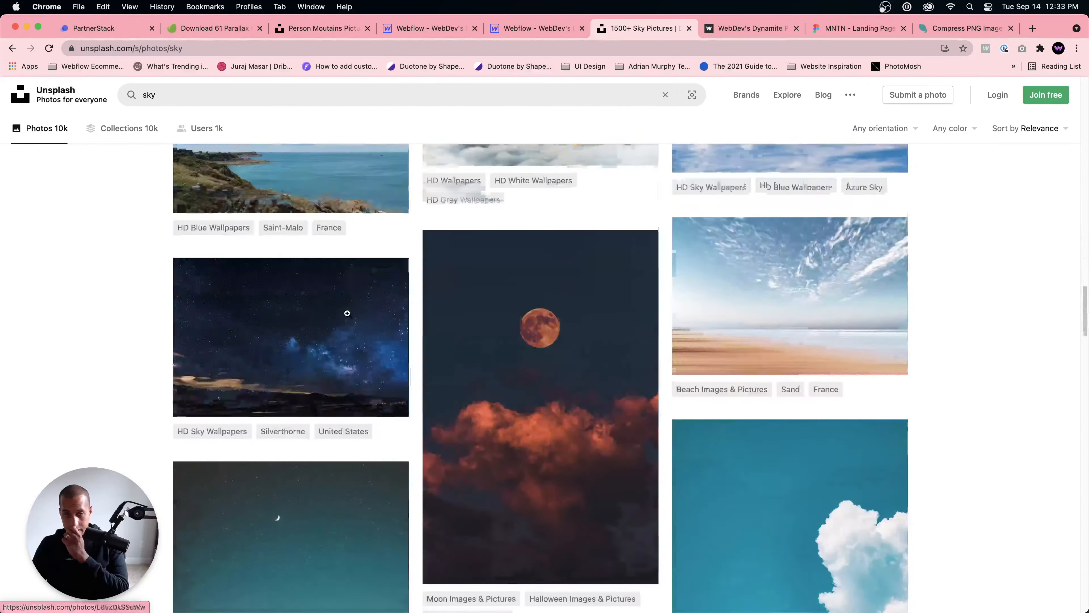
pyautogui.scroll(-8, 347, 314)
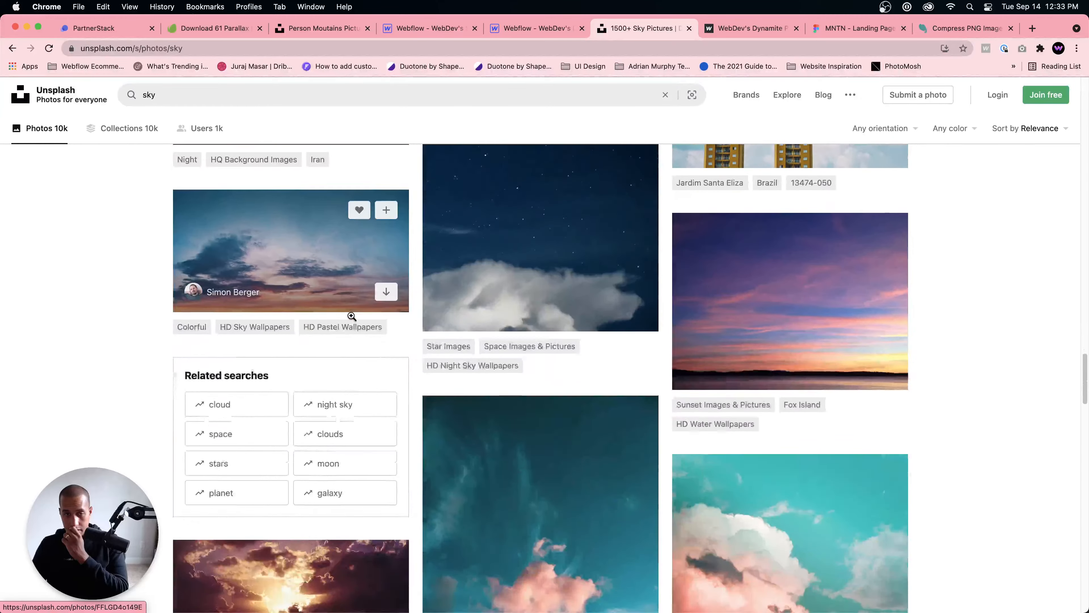
pyautogui.scroll(-7, 351, 318)
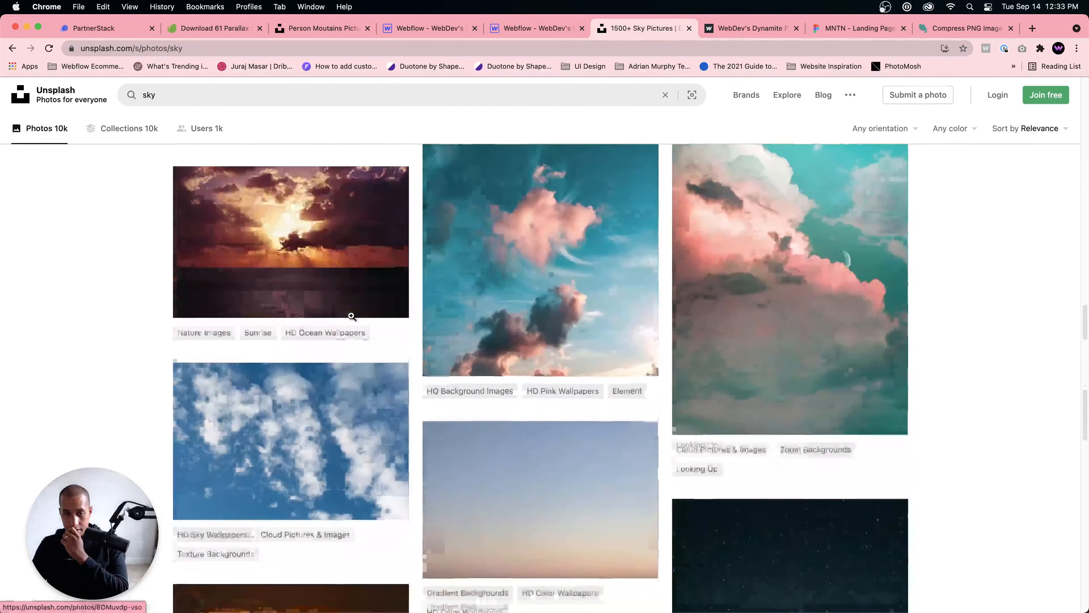
pyautogui.scroll(-10, 352, 320)
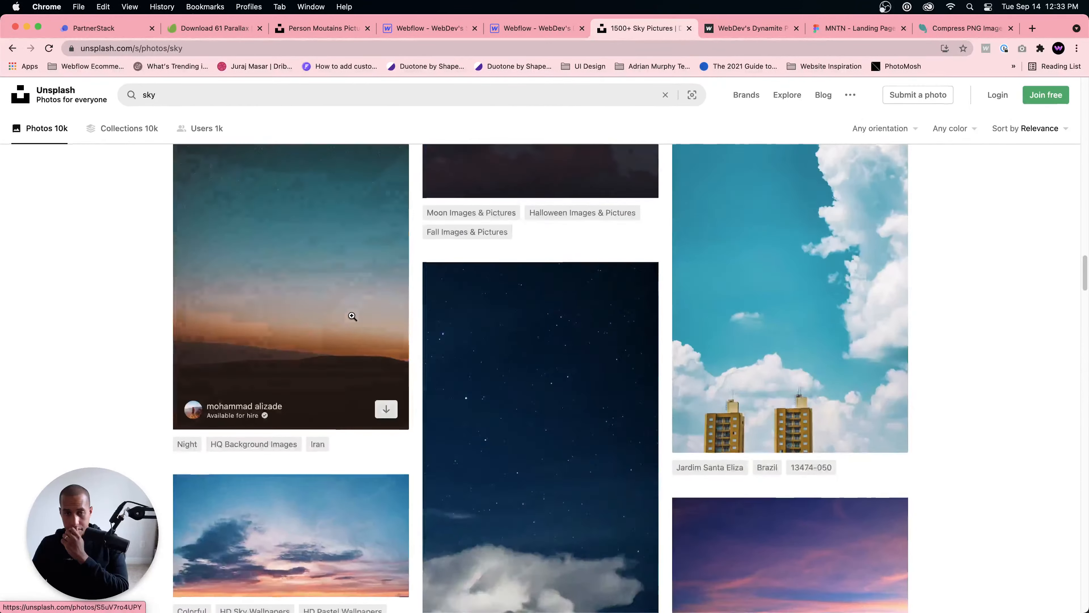
pyautogui.scroll(-15, 352, 315)
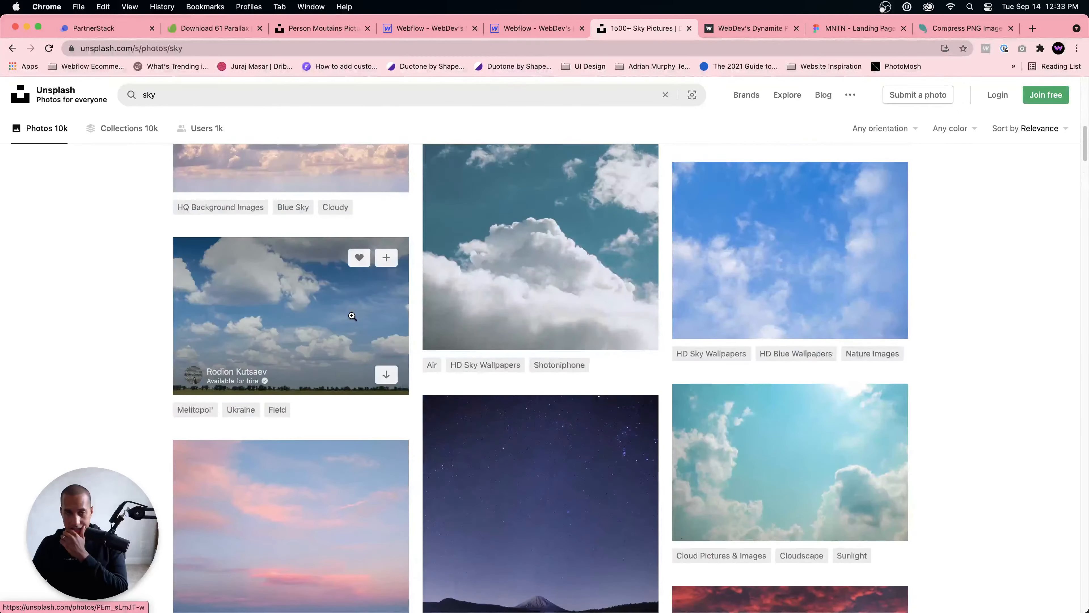
pyautogui.scroll(-3, 354, 314)
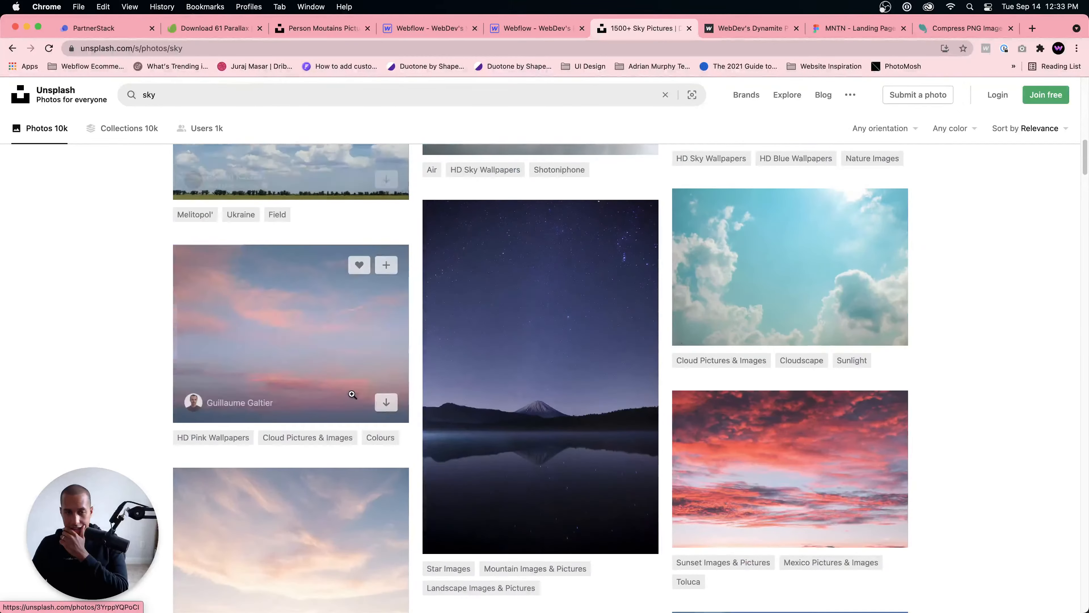
pyautogui.click(385, 404)
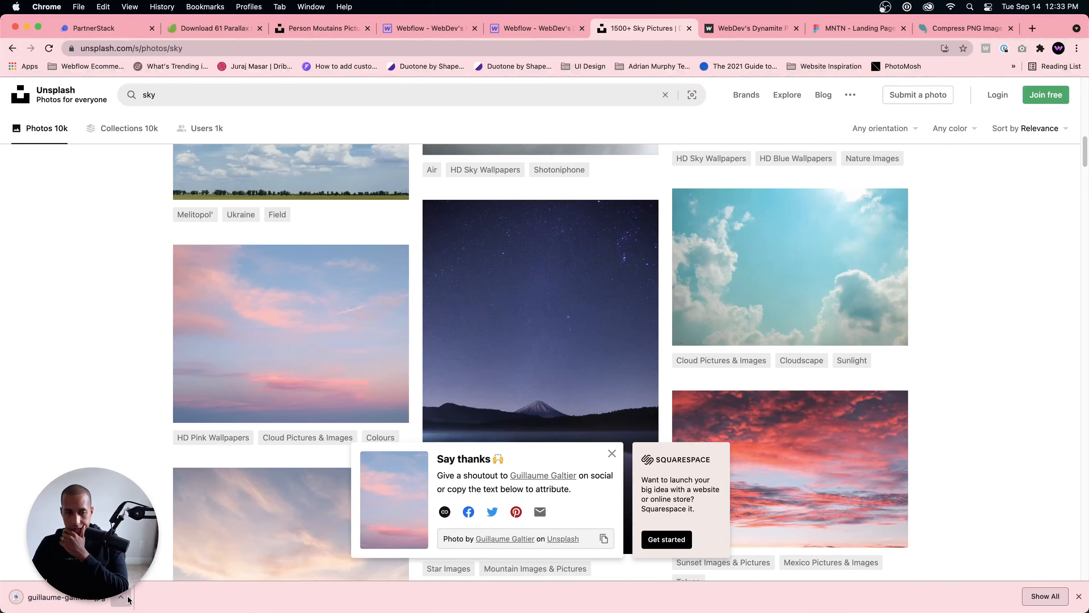
# Step: Show the downloaded sky photo in Finder's Downloads folder and open it for viewing
pyautogui.click(125, 598)
pyautogui.click(172, 575)
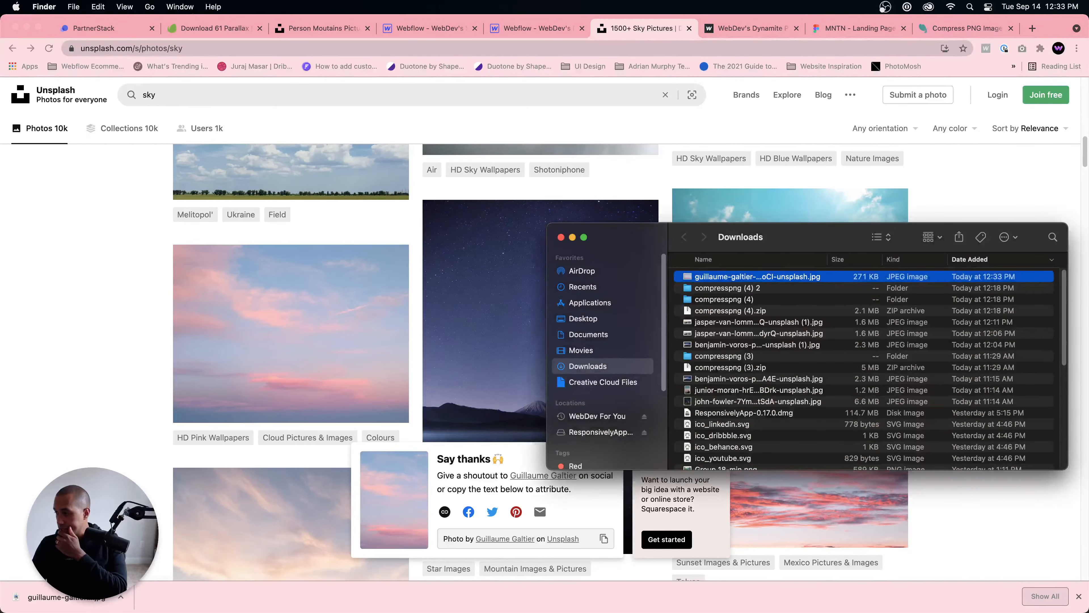
pyautogui.moveTo(800, 239); pyautogui.dragTo(636, 219)
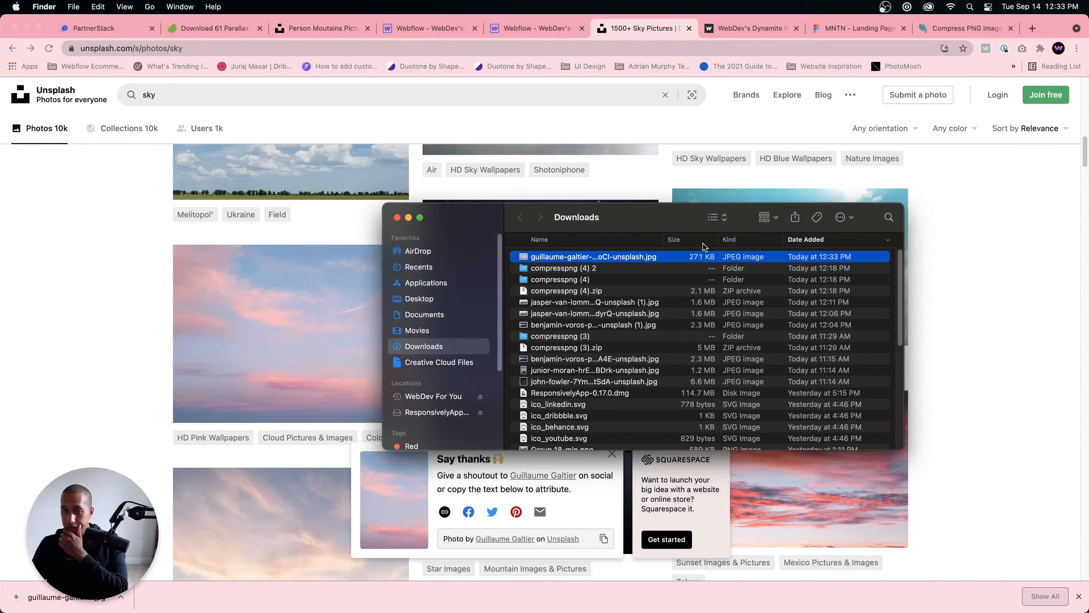
pyautogui.doubleClick(579, 256)
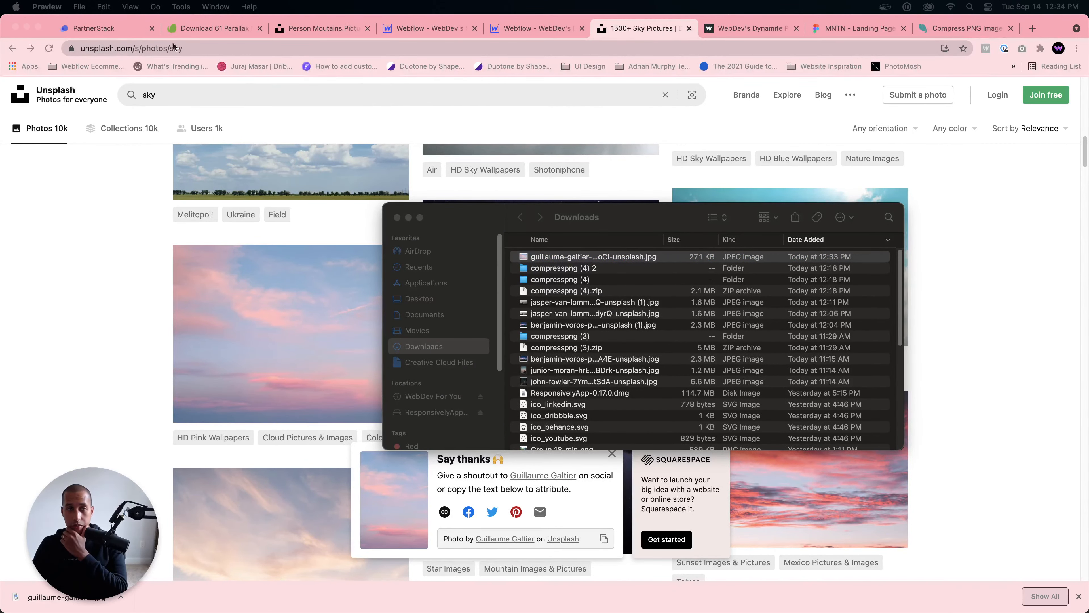
# Step: Switch to the webdevs-stellar-project in Webflow and upload the downloaded pink sky JPEG to its assets
pyautogui.click(533, 31)
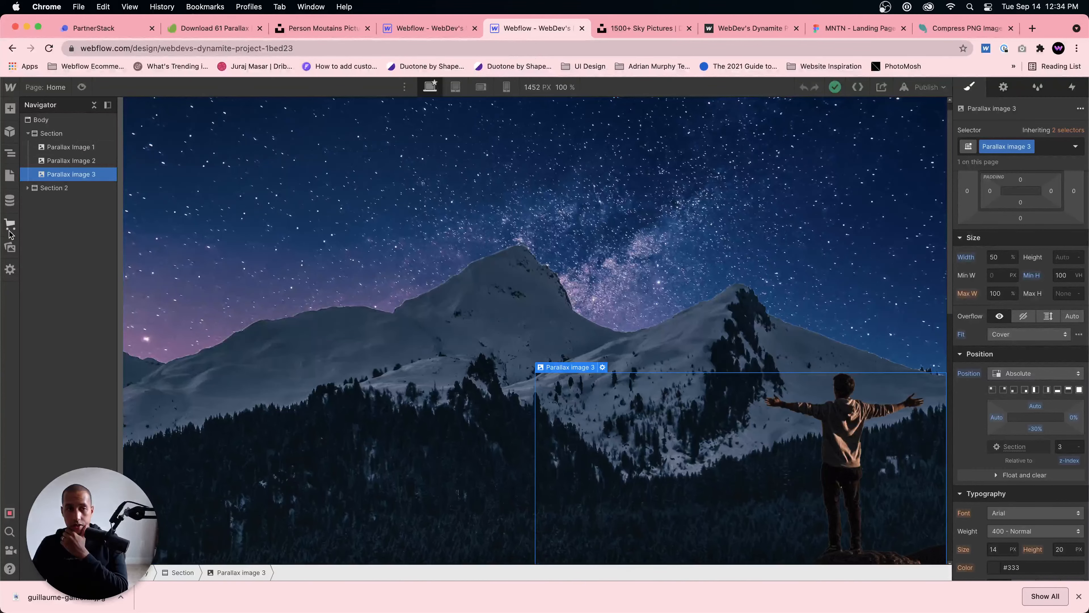
pyautogui.click(10, 248)
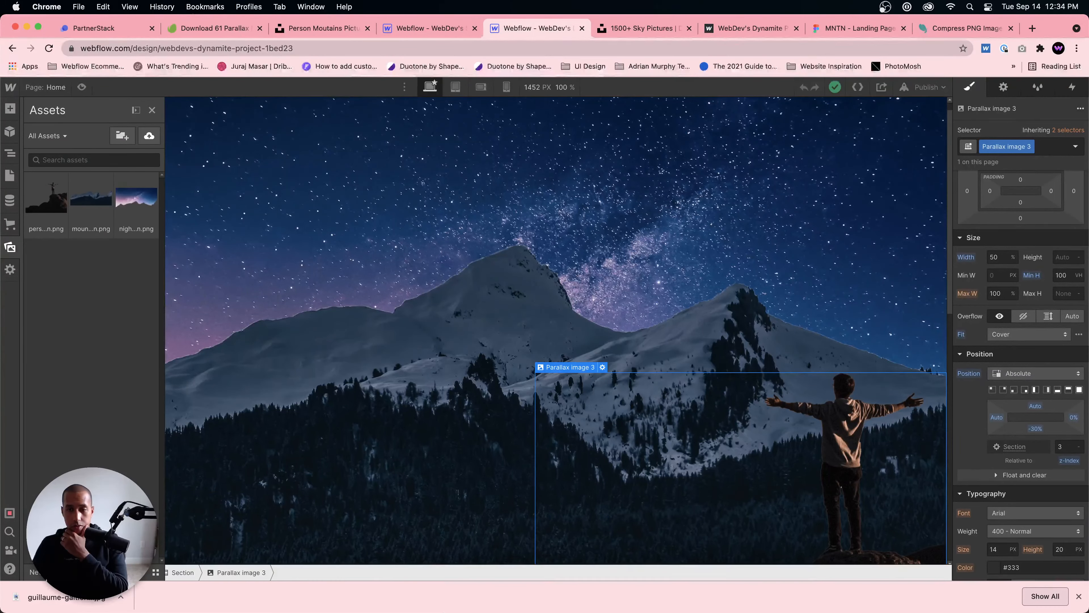
pyautogui.click(444, 29)
pyautogui.click(9, 248)
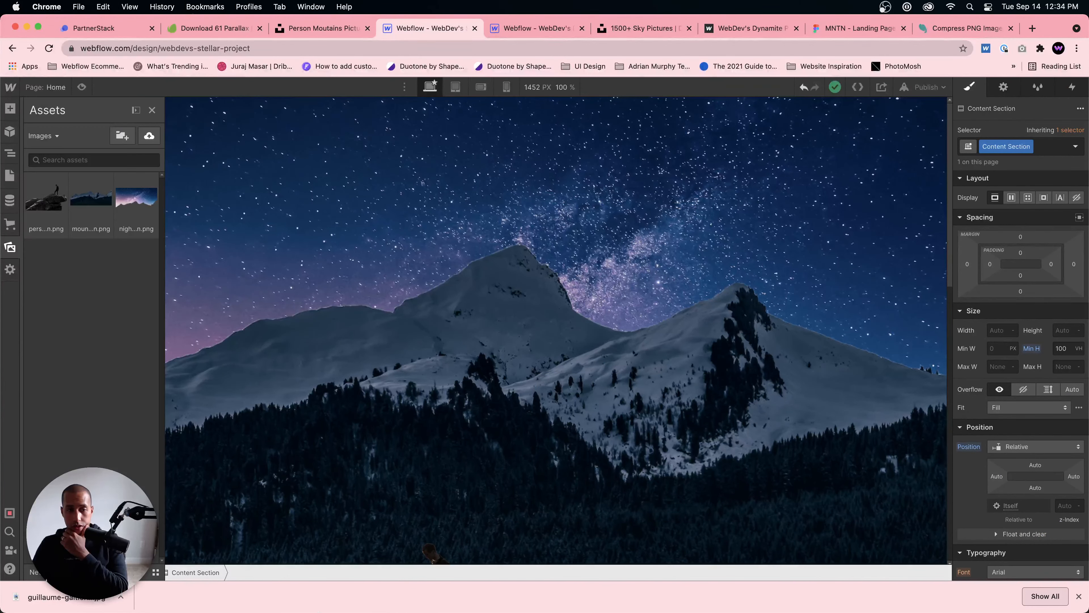
pyautogui.click(277, 584)
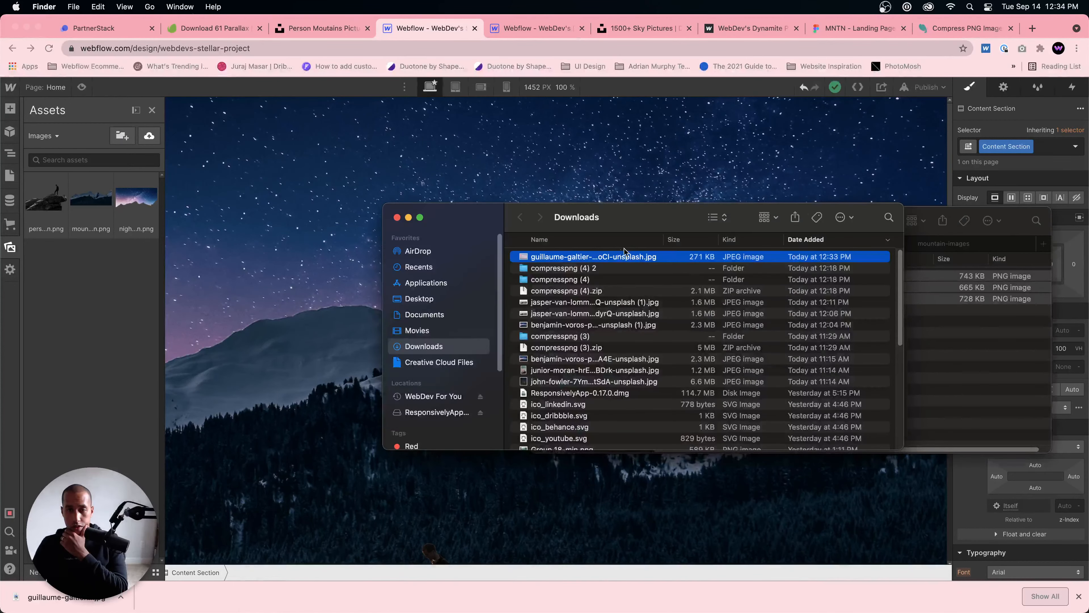
pyautogui.moveTo(622, 256); pyautogui.dragTo(103, 203)
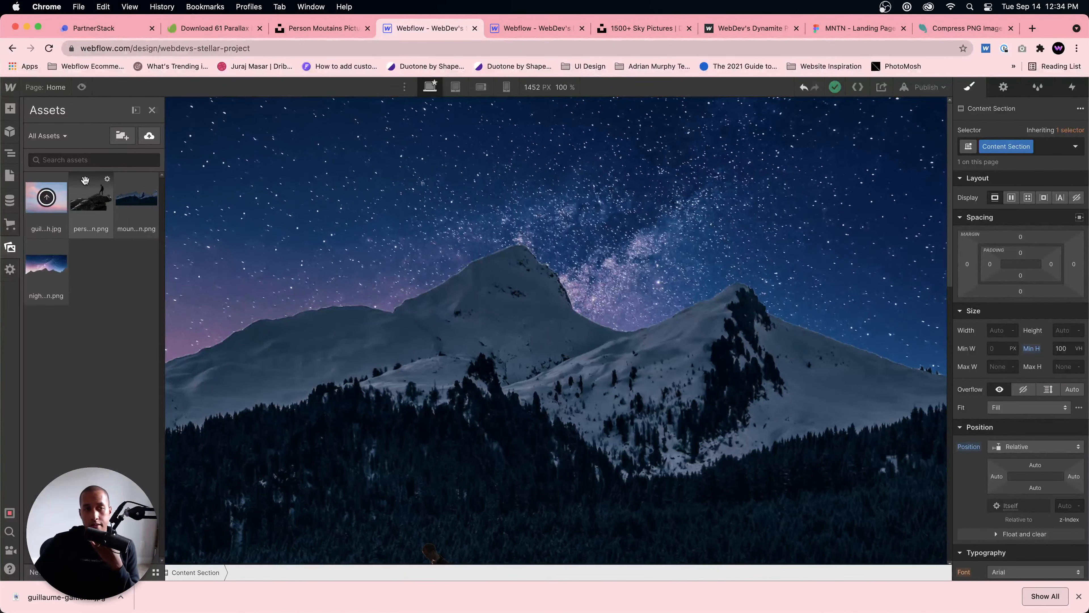
# Step: Replace the picture of Parallax Image 1 with the uploaded pink sky JPEG and preview the parallax page
pyautogui.click(184, 128)
pyautogui.click(189, 104)
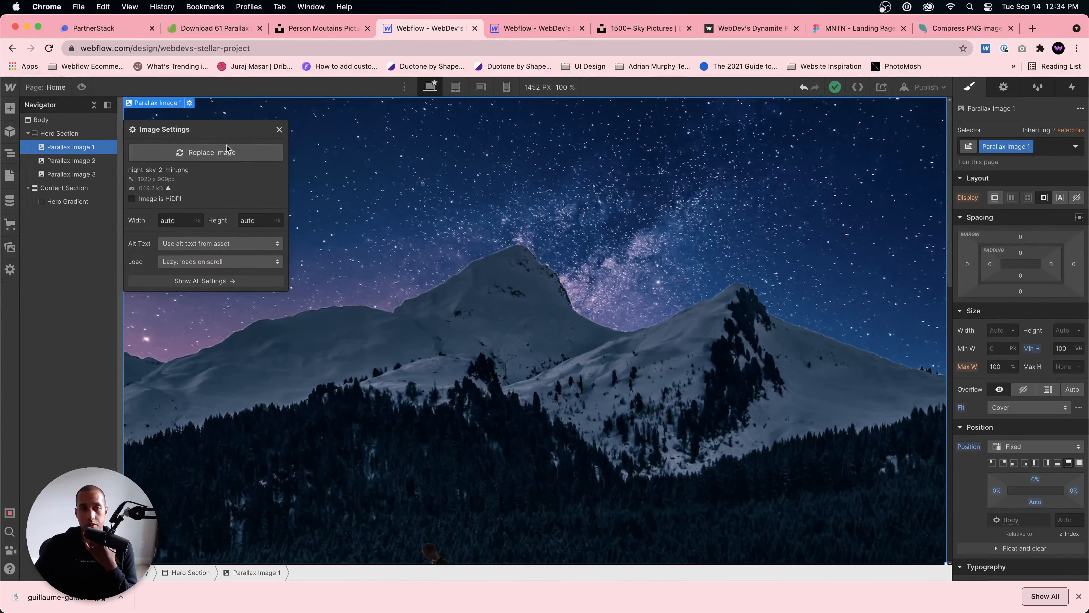
pyautogui.click(206, 152)
pyautogui.click(60, 176)
pyautogui.click(560, 228)
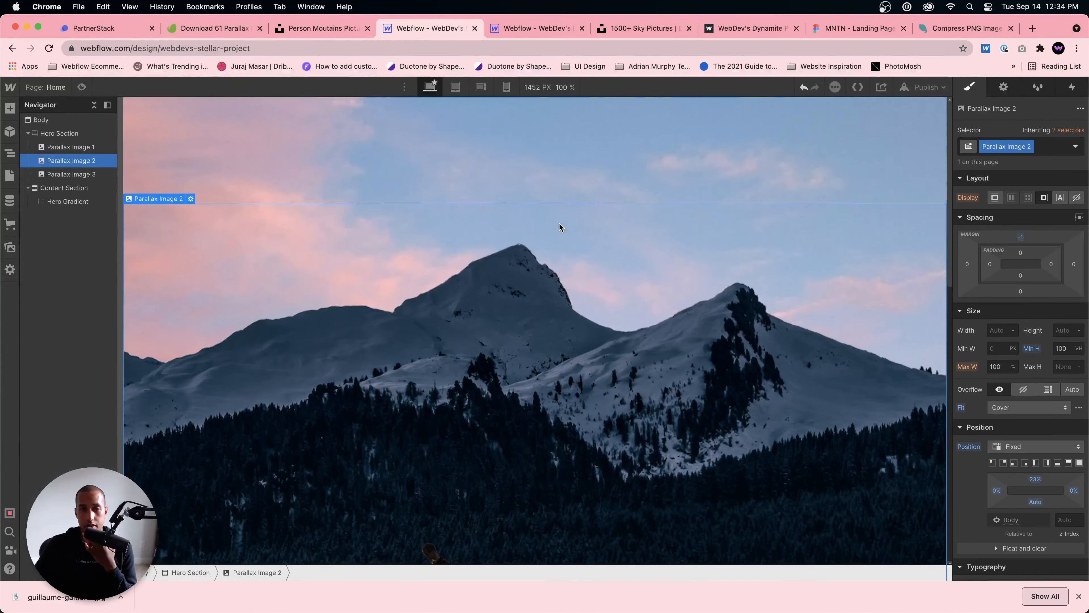
pyautogui.click(81, 87)
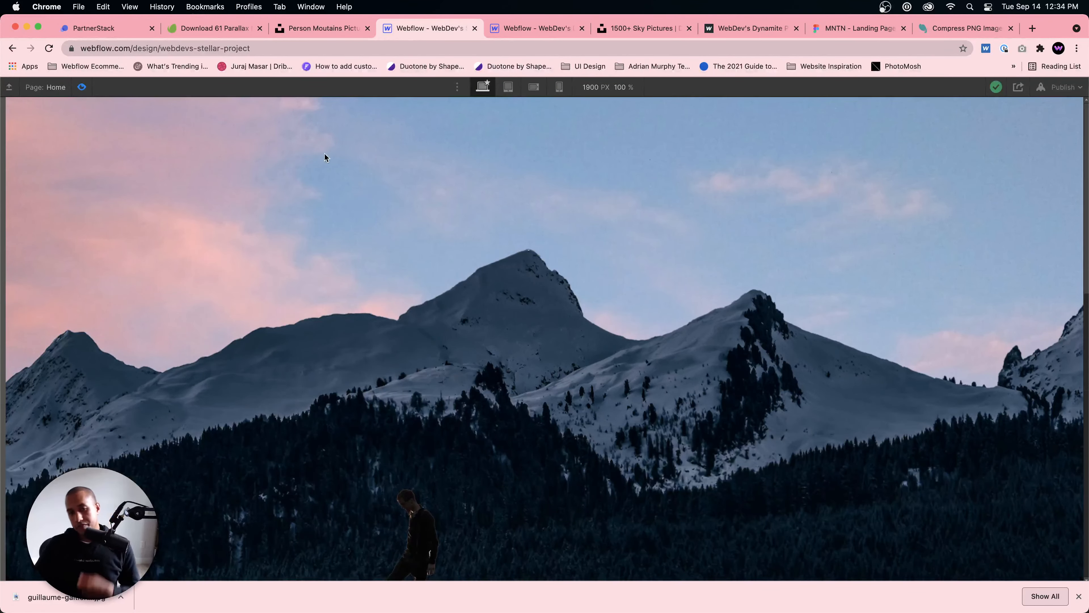
pyautogui.click(1079, 596)
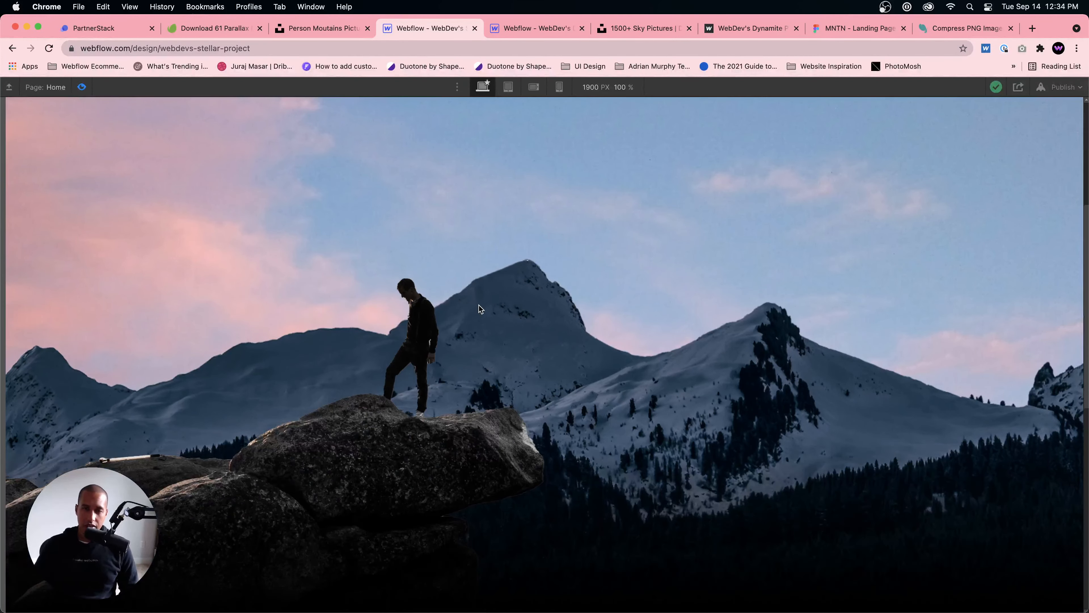
# Step: Switch to the Unsplash sky results, dismiss the attribution popup and browse more photos for another background
pyautogui.click(685, 38)
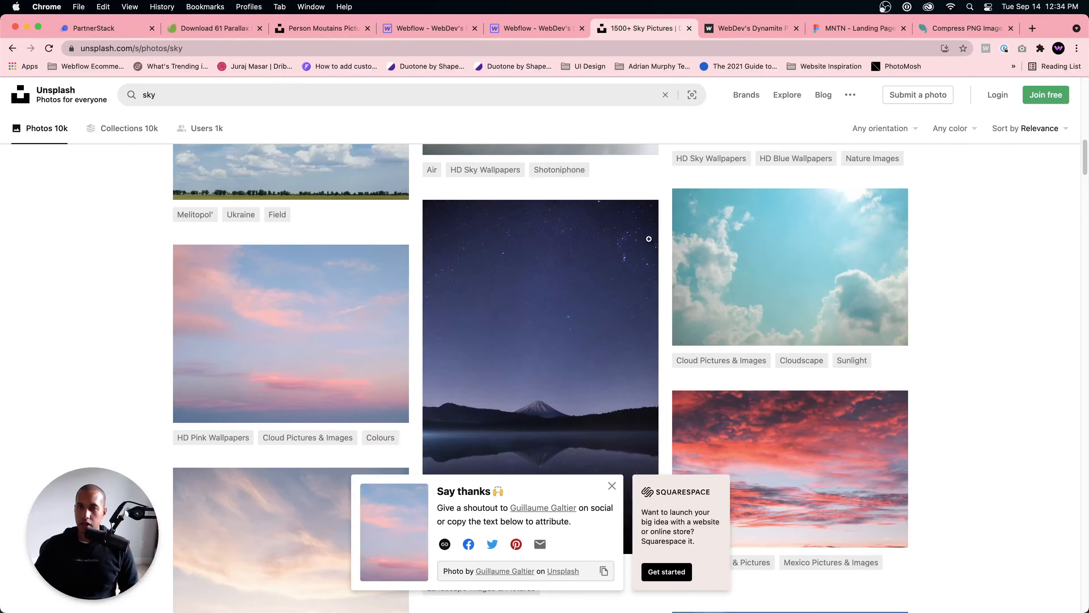
pyautogui.scroll(-3, 614, 464)
pyautogui.click(609, 485)
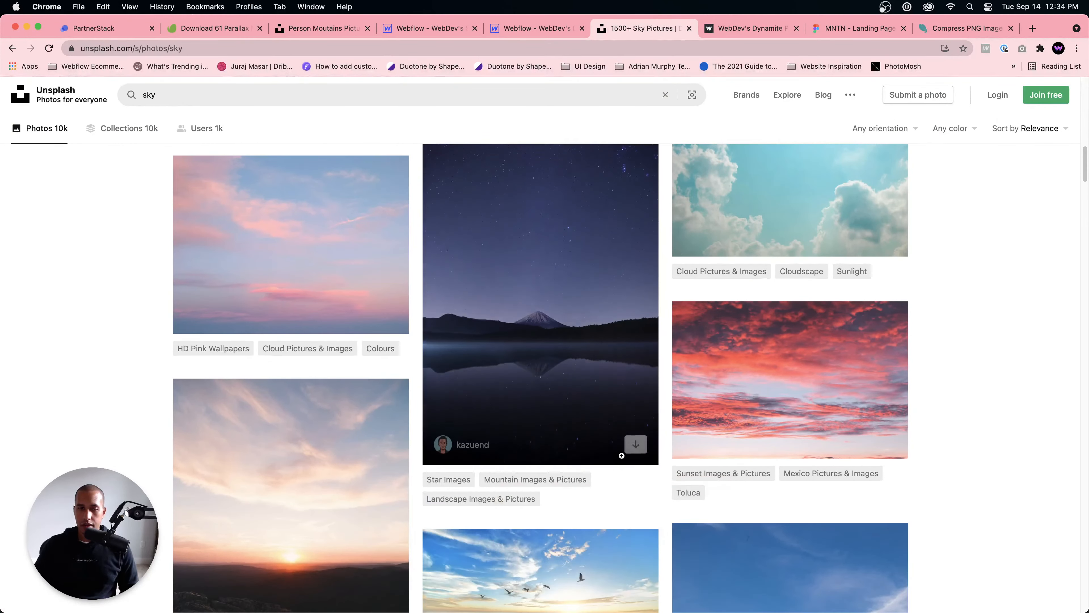
pyautogui.scroll(-10, 624, 452)
pyautogui.scroll(-15, 624, 452)
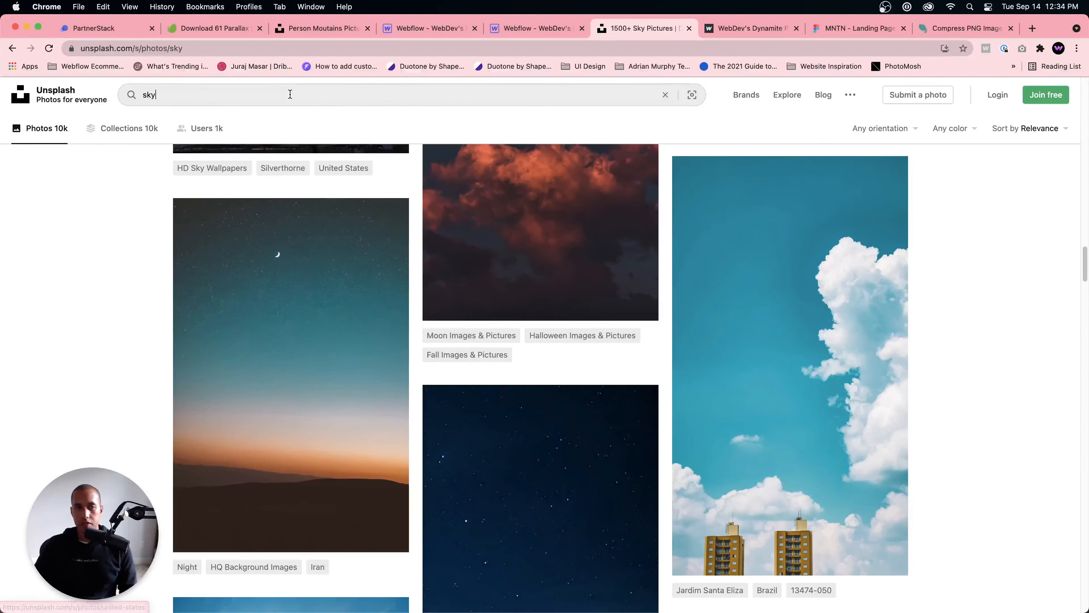
# Step: Search Unsplash for "dark sky" and browse the photos for a darker background
pyautogui.click(290, 93)
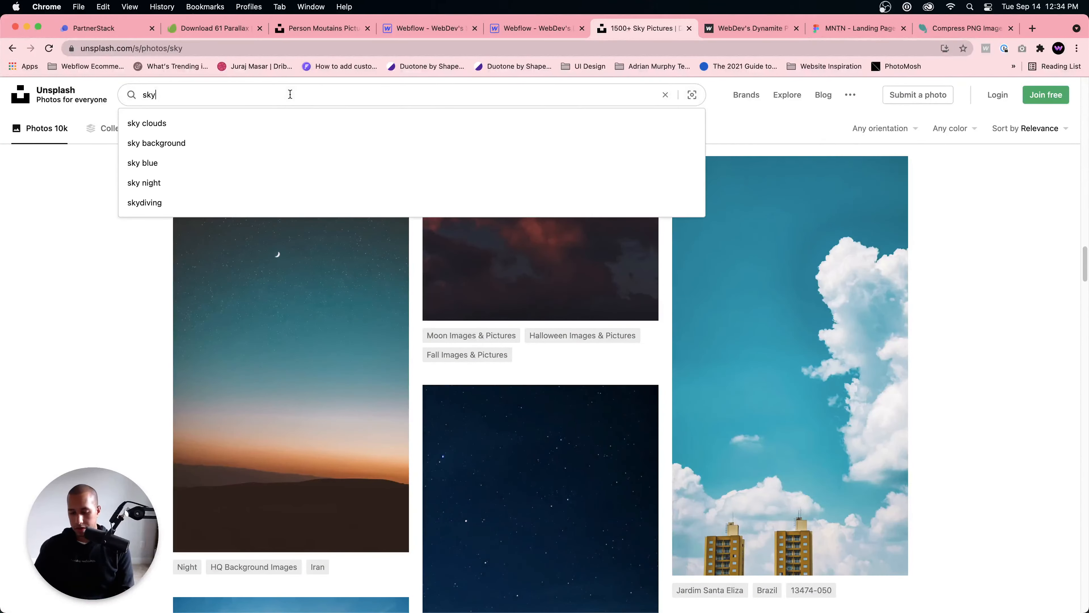
pyautogui.write('dark sky')
pyautogui.press('Return')
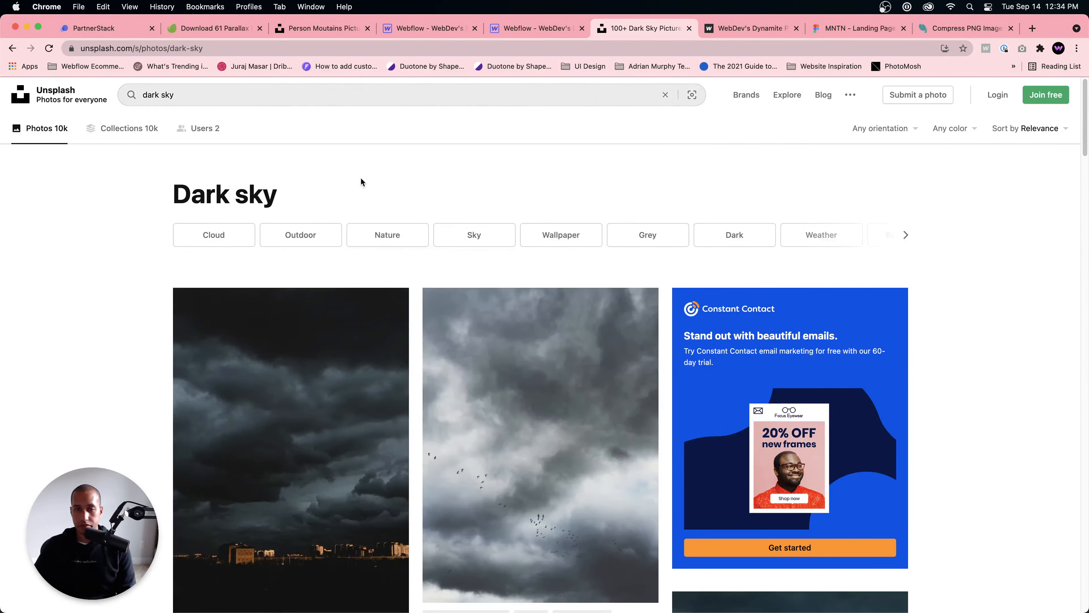
pyautogui.scroll(-5, 541, 236)
pyautogui.scroll(-12, 542, 236)
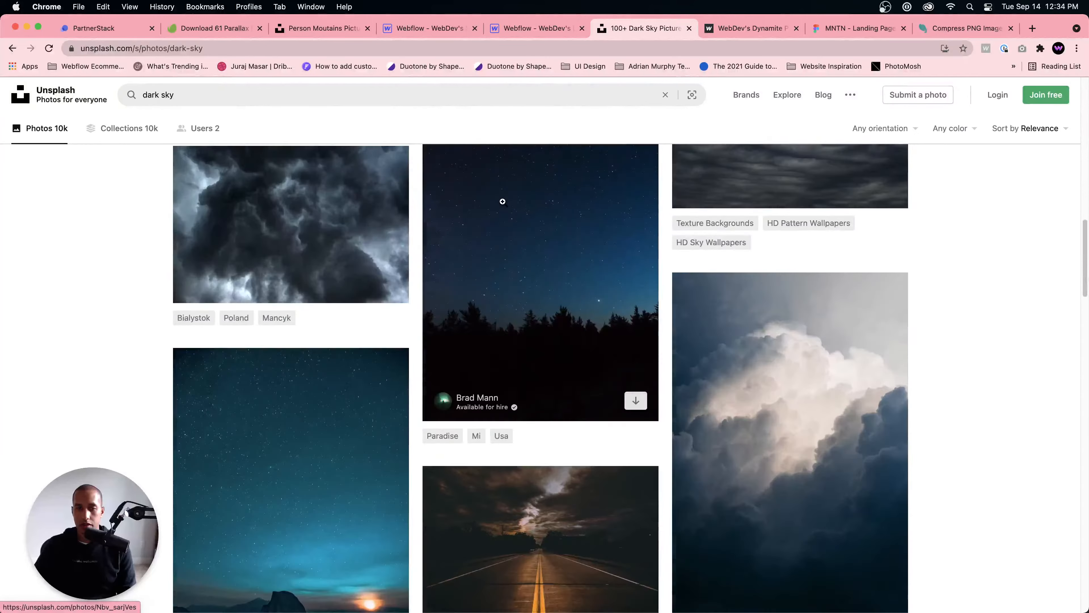
pyautogui.scroll(5, 445, 169)
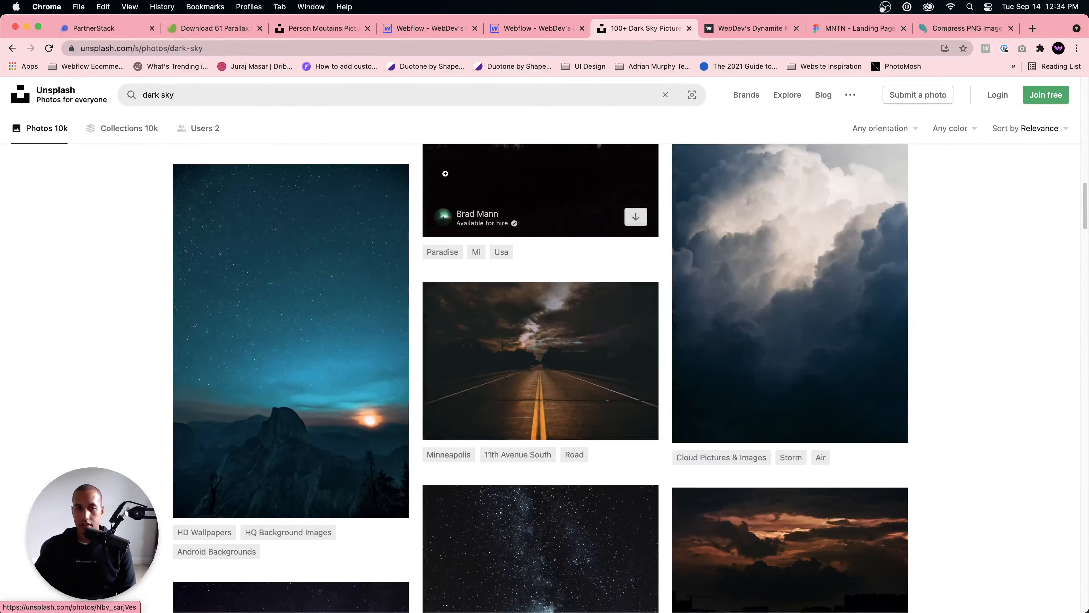
pyautogui.scroll(-2, 445, 174)
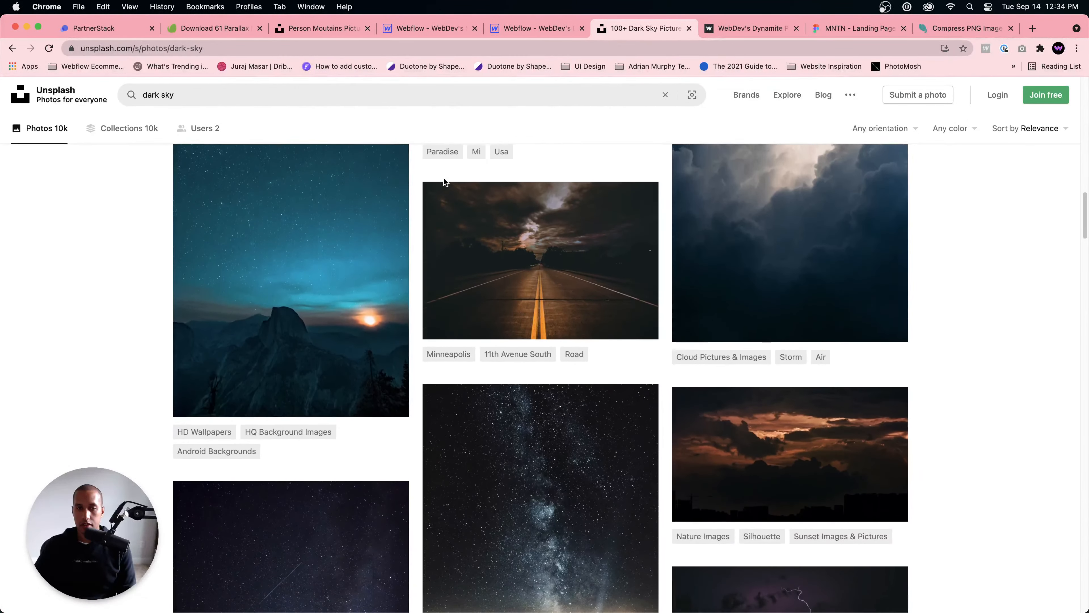
pyautogui.scroll(-5, 444, 179)
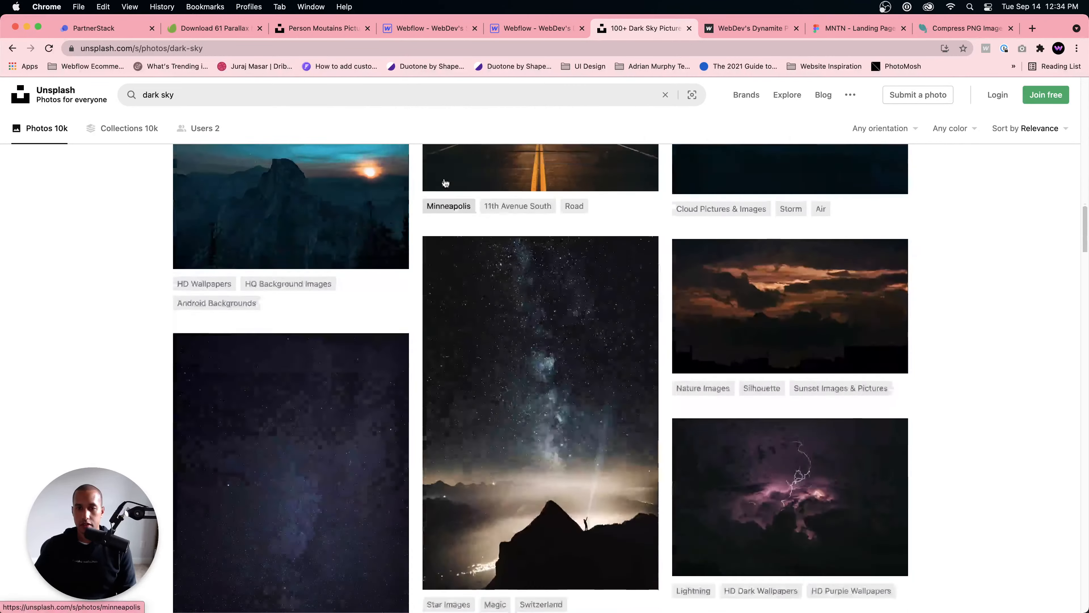
pyautogui.scroll(4, 445, 179)
pyautogui.scroll(-20, 445, 179)
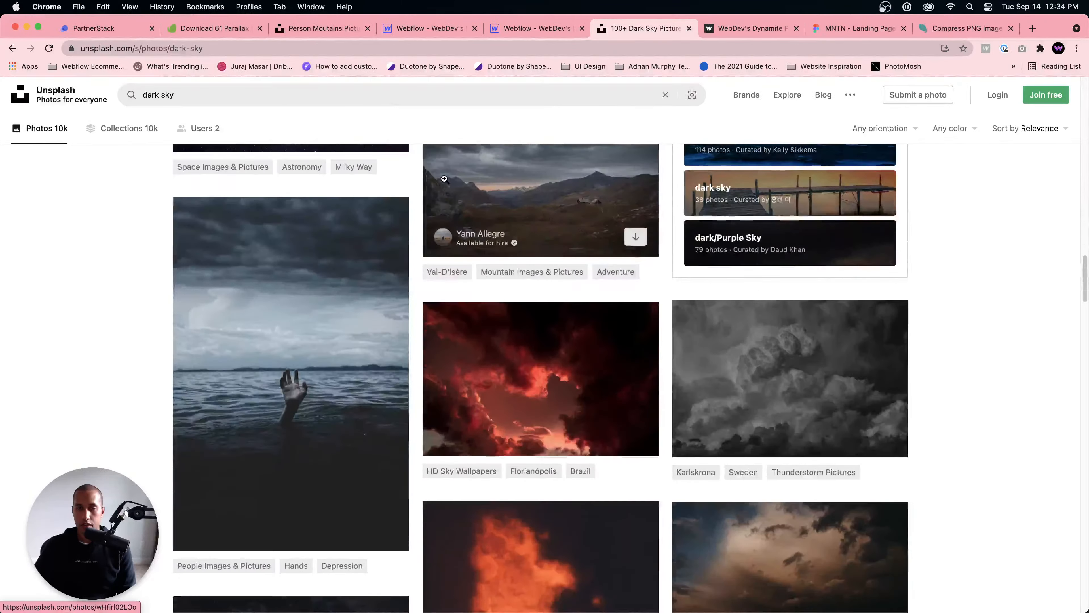
pyautogui.scroll(-14, 444, 178)
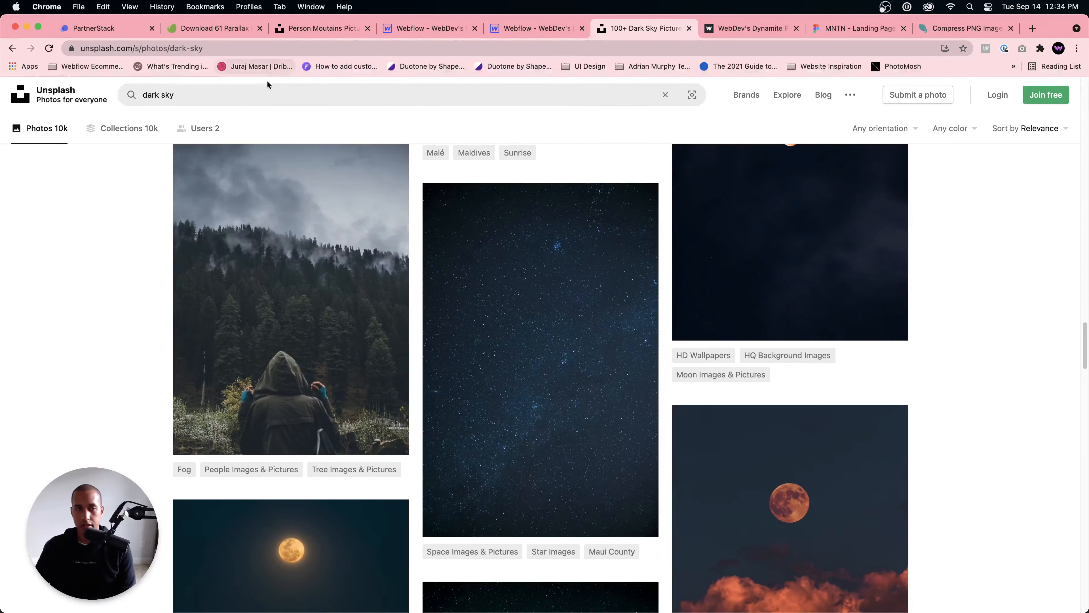
# Step: Search Unsplash for "sky" again and download the blue sky above white clouds photo tagged HD Sky Wallpapers and Plane
pyautogui.tripleClick(260, 93)
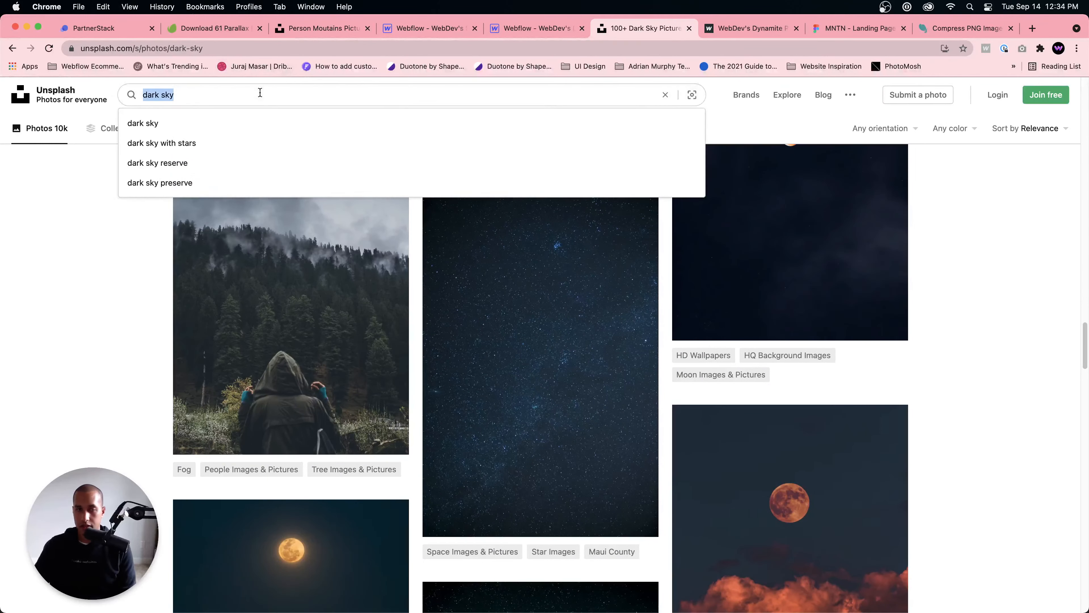
pyautogui.write('sk')
pyautogui.write('k')
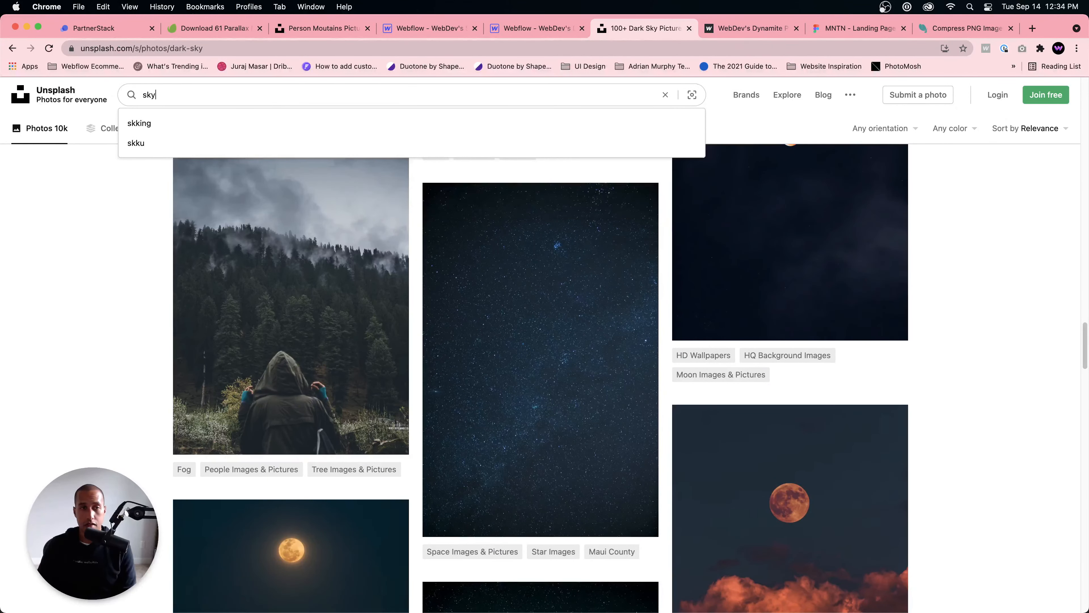
pyautogui.press('Return')
pyautogui.scroll(-7, 557, 343)
pyautogui.scroll(4, 557, 348)
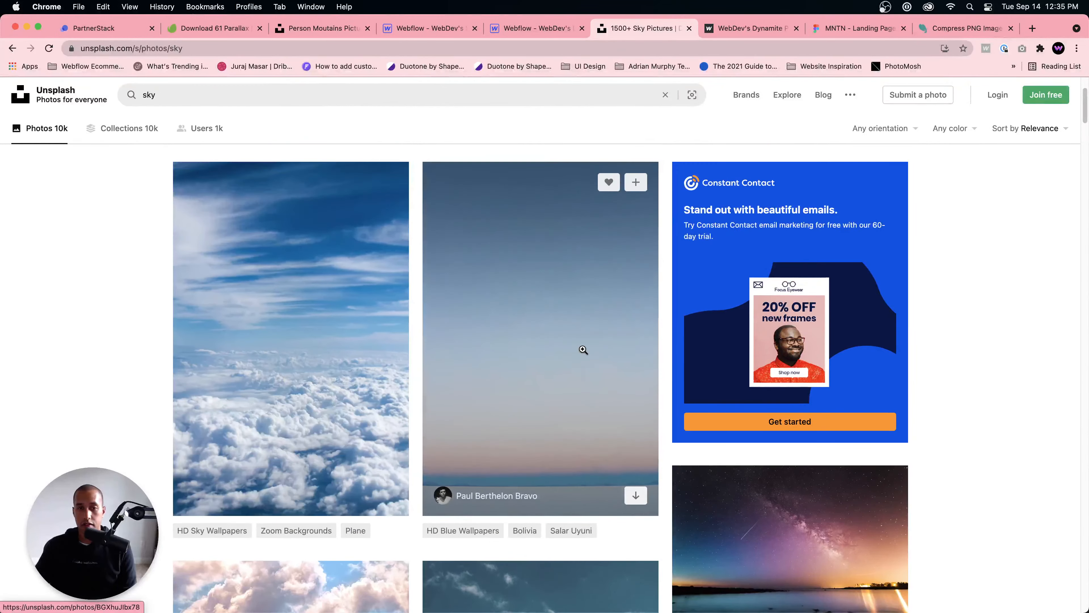
pyautogui.scroll(-5, 583, 350)
pyautogui.scroll(4, 583, 348)
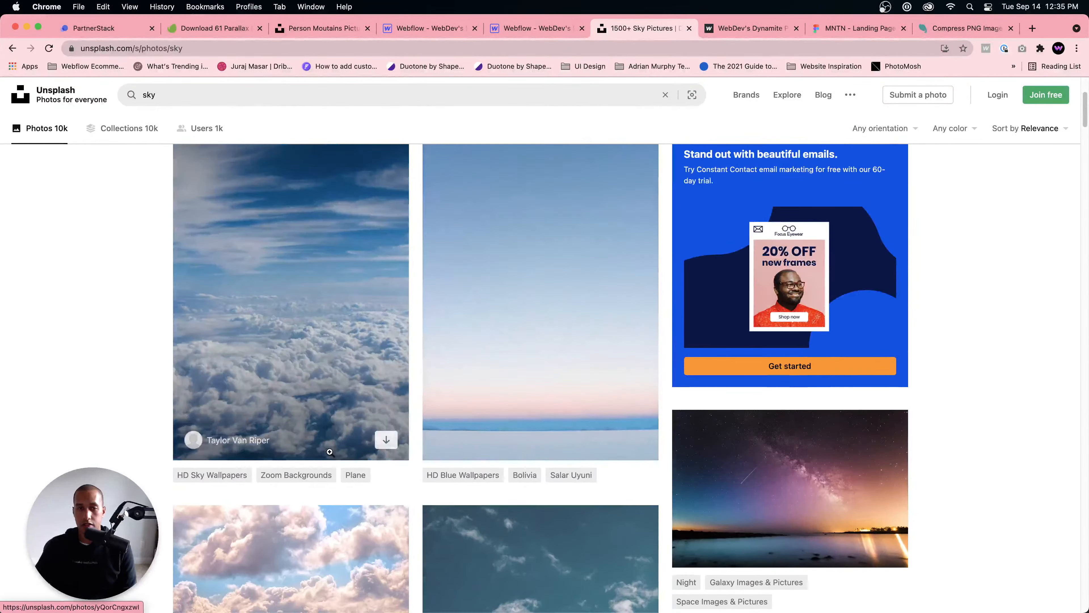
pyautogui.click(383, 441)
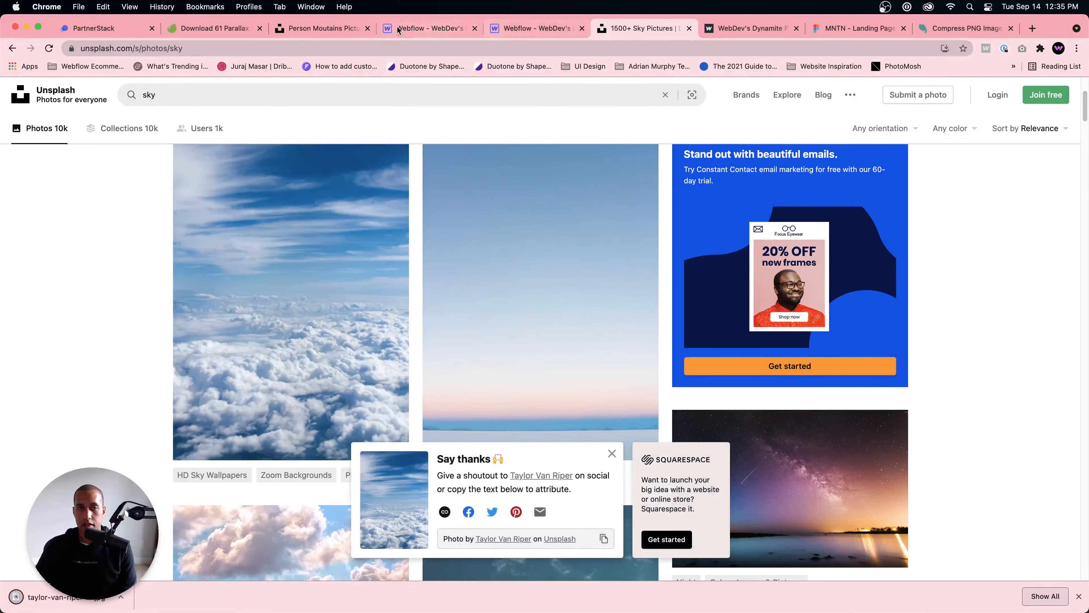
# Step: Switch to Webflow, leave the page preview and select the newly downloaded cloud JPEG in Finder's Downloads folder
pyautogui.click(420, 31)
pyautogui.click(82, 87)
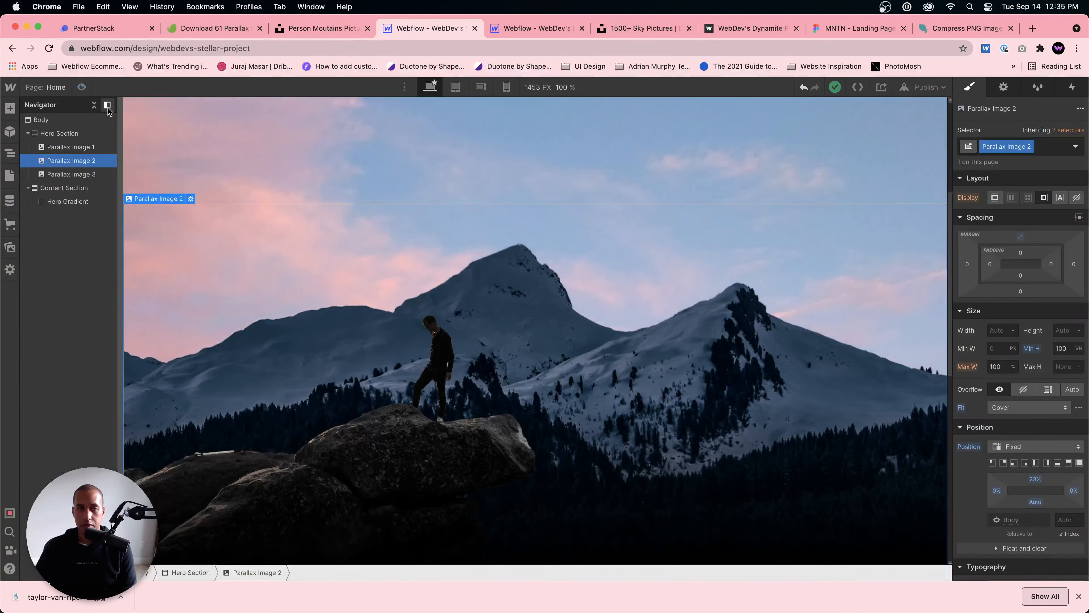
pyautogui.click(274, 583)
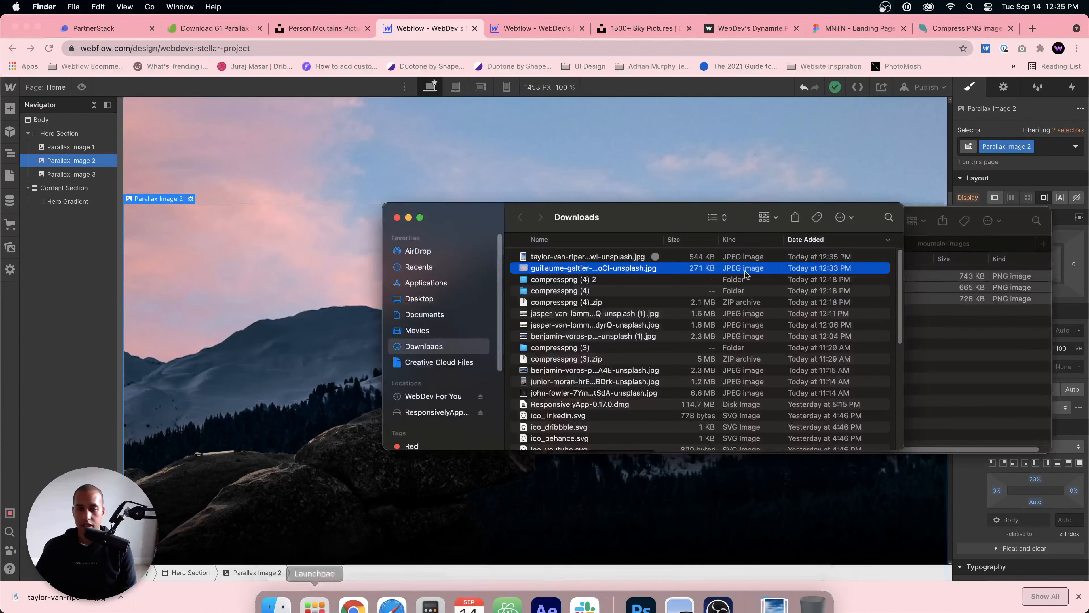
pyautogui.click(610, 258)
pyautogui.click(586, 280)
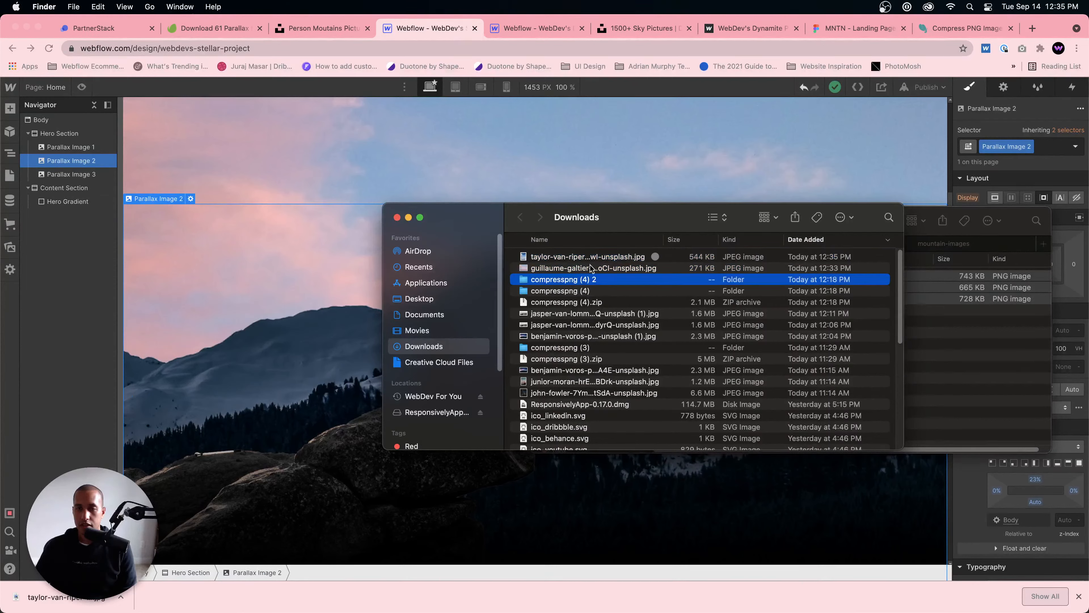
pyautogui.click(599, 258)
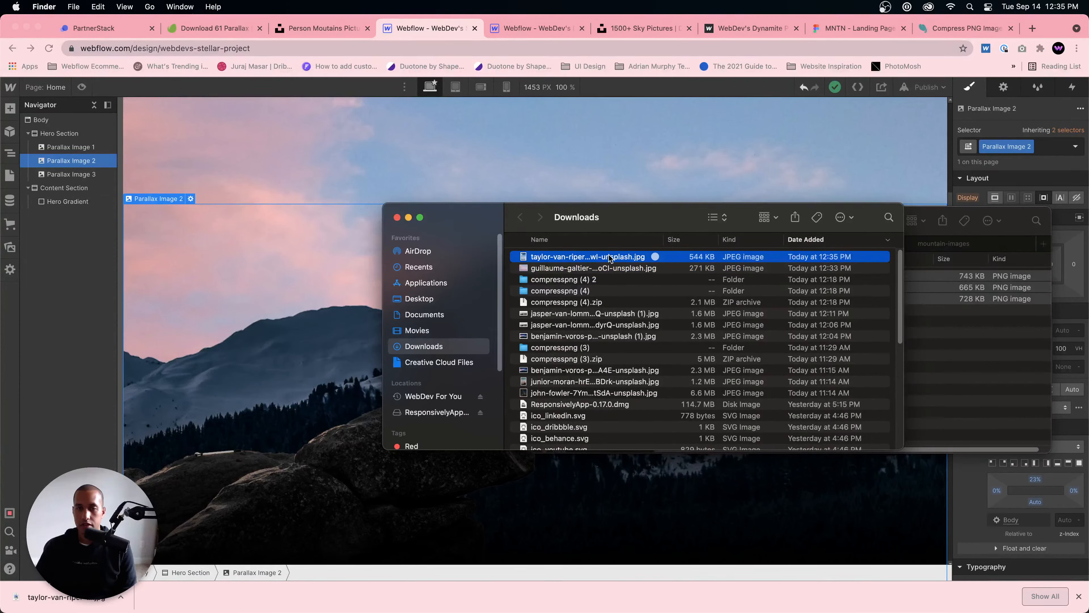
pyautogui.moveTo(610, 258); pyautogui.dragTo(633, 256)
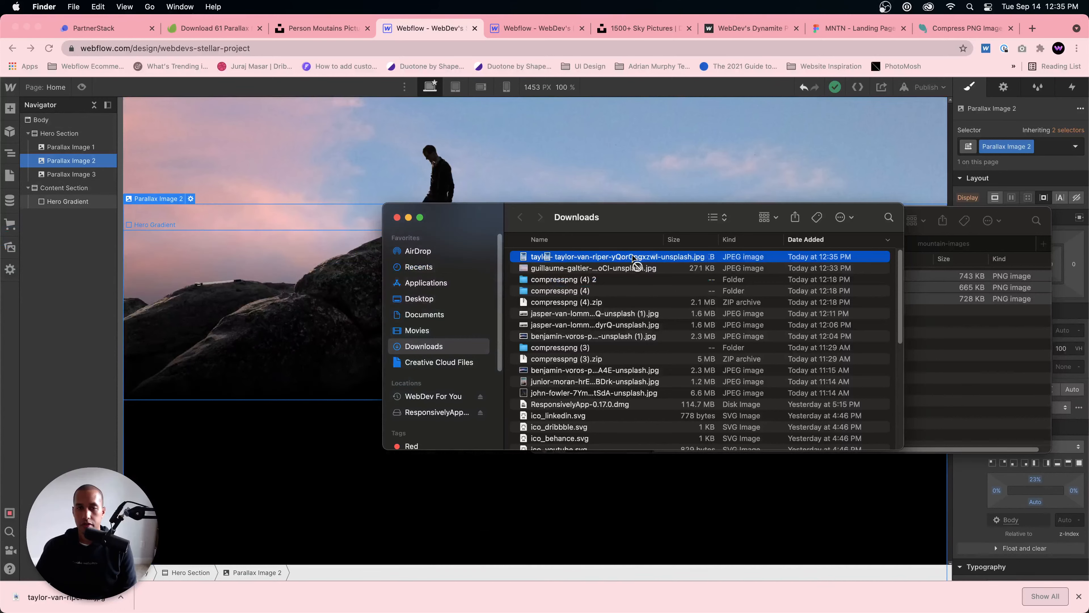
# Step: Open the Webflow project's assets and upload the blue sky and clouds JPEG from the Downloads folder
pyautogui.click(10, 248)
pyautogui.click(9, 247)
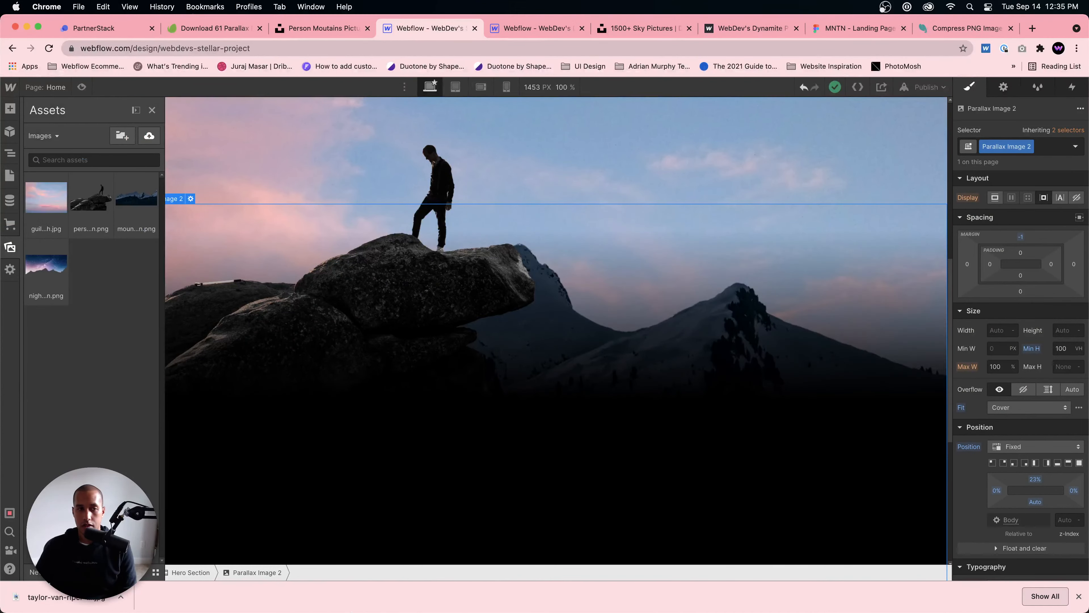
pyautogui.moveTo(351, 611)
pyautogui.click(275, 590)
pyautogui.moveTo(541, 256); pyautogui.dragTo(26, 202)
pyautogui.scroll(5, 258, 248)
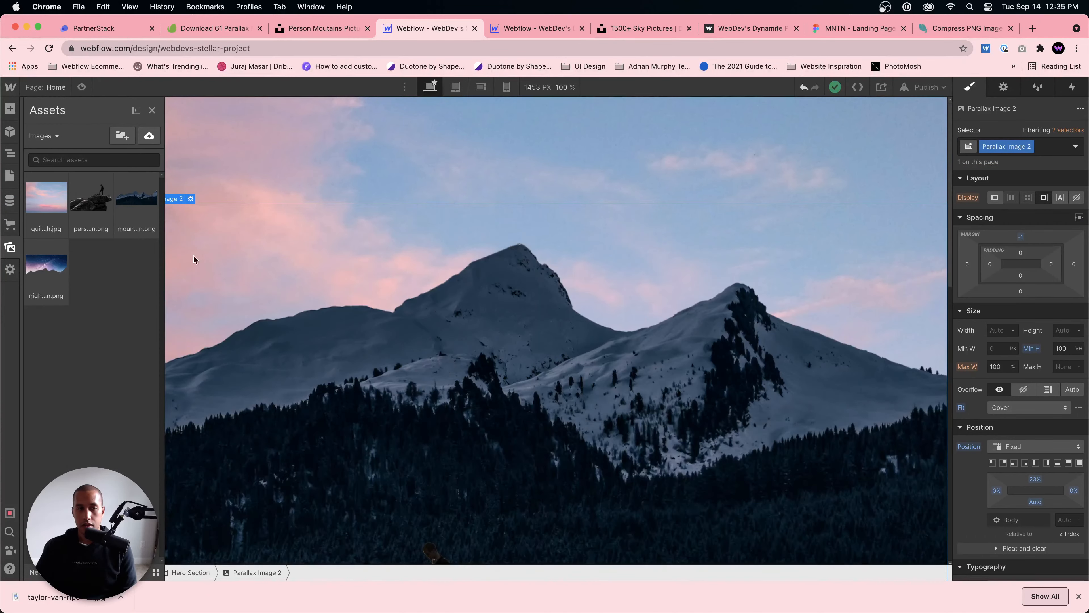
pyautogui.moveTo(312, 609)
pyautogui.click(274, 590)
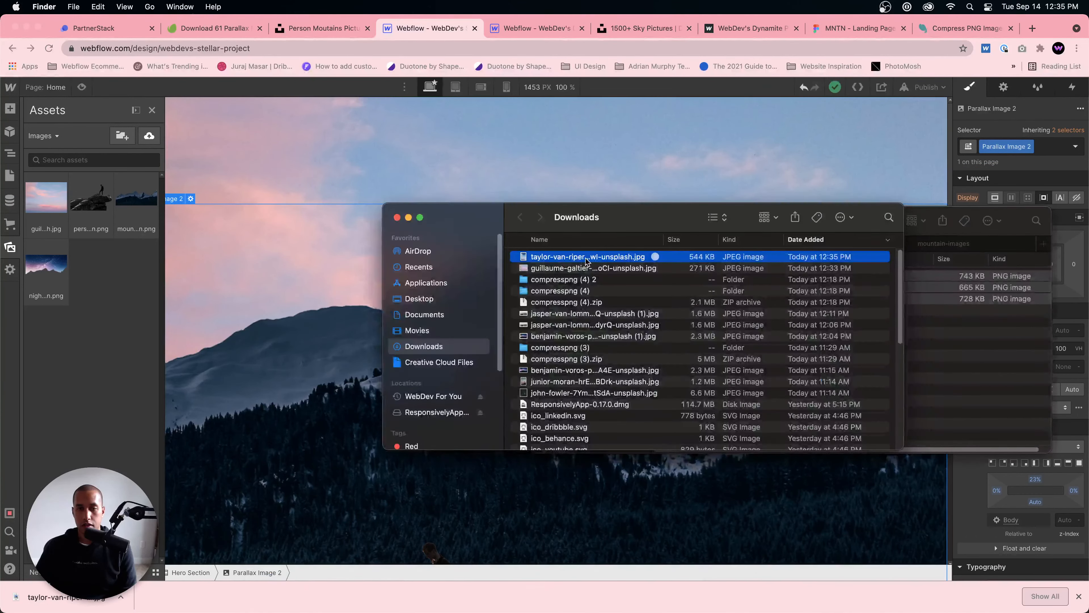
pyautogui.moveTo(585, 260); pyautogui.dragTo(51, 245)
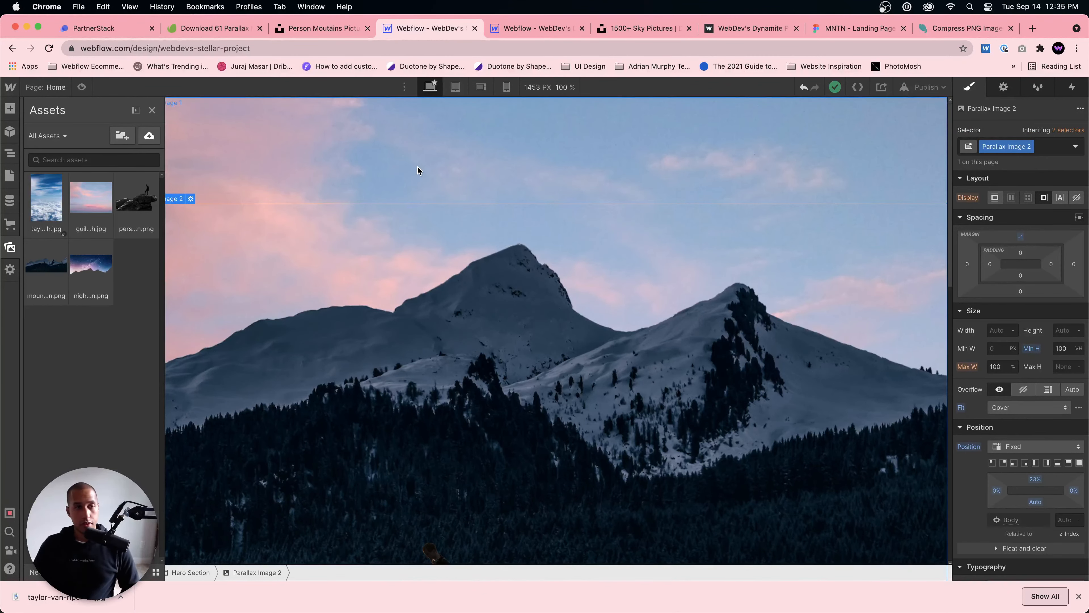
# Step: Replace the picture of Parallax Image 1 with the uploaded blue sky and clouds JPEG
pyautogui.press('z')
pyautogui.click(334, 180)
pyautogui.click(189, 103)
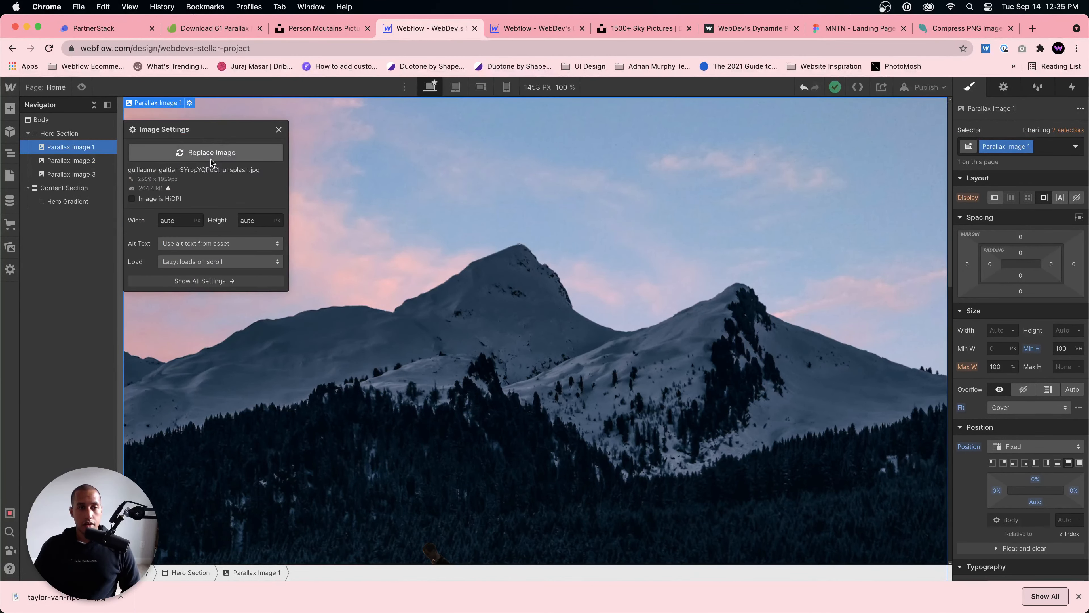
pyautogui.click(211, 152)
pyautogui.click(50, 208)
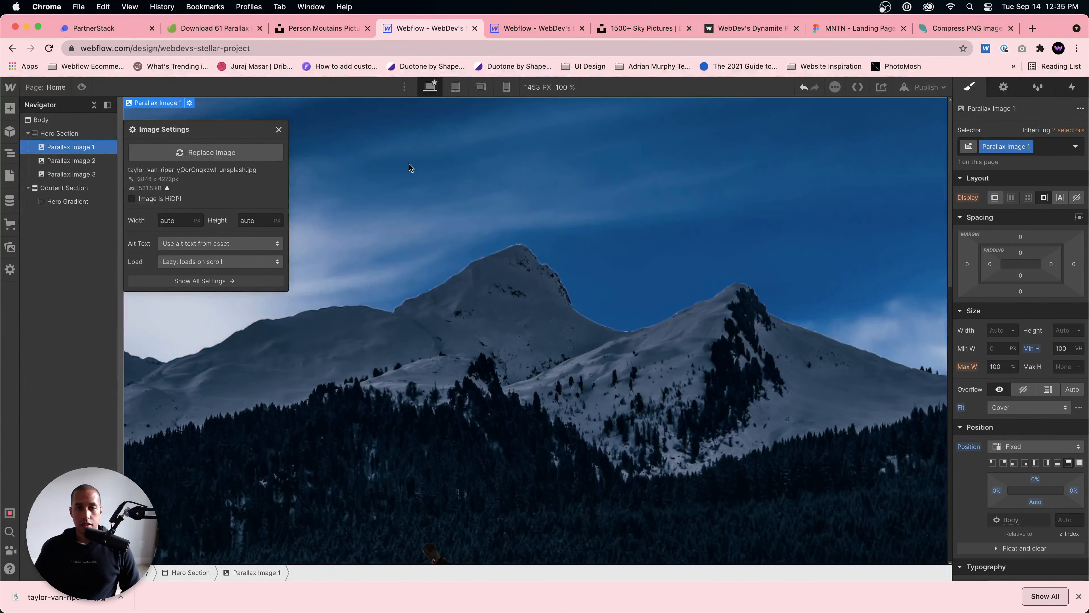
# Step: Preview the parallax scroll with the blue sky background and return to the design view with Parallax Image 2 selected
pyautogui.click(82, 87)
pyautogui.scroll(-10, 406, 209)
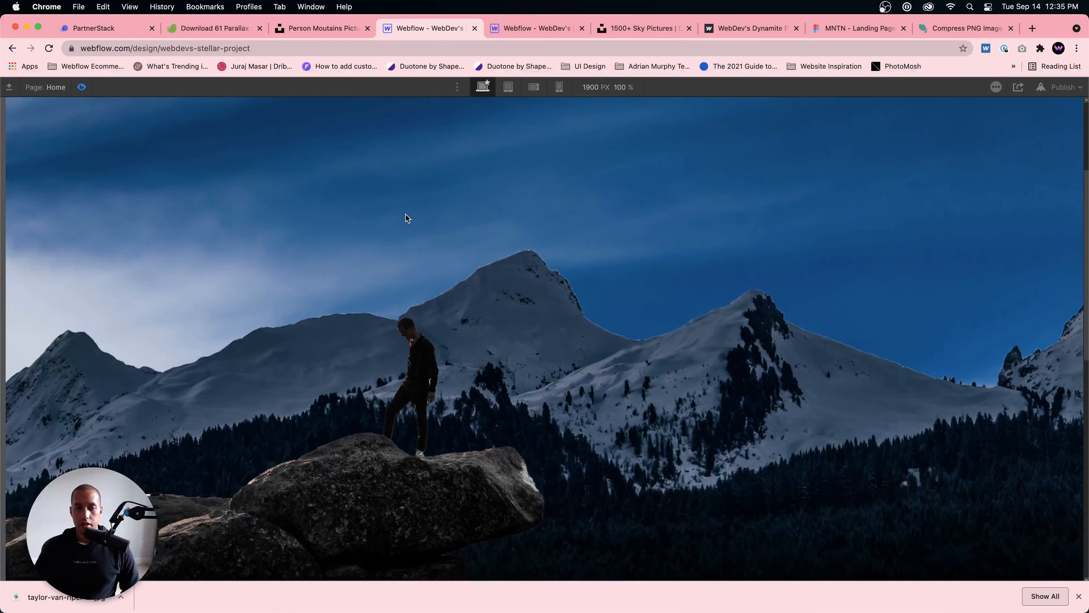
pyautogui.scroll(10, 406, 217)
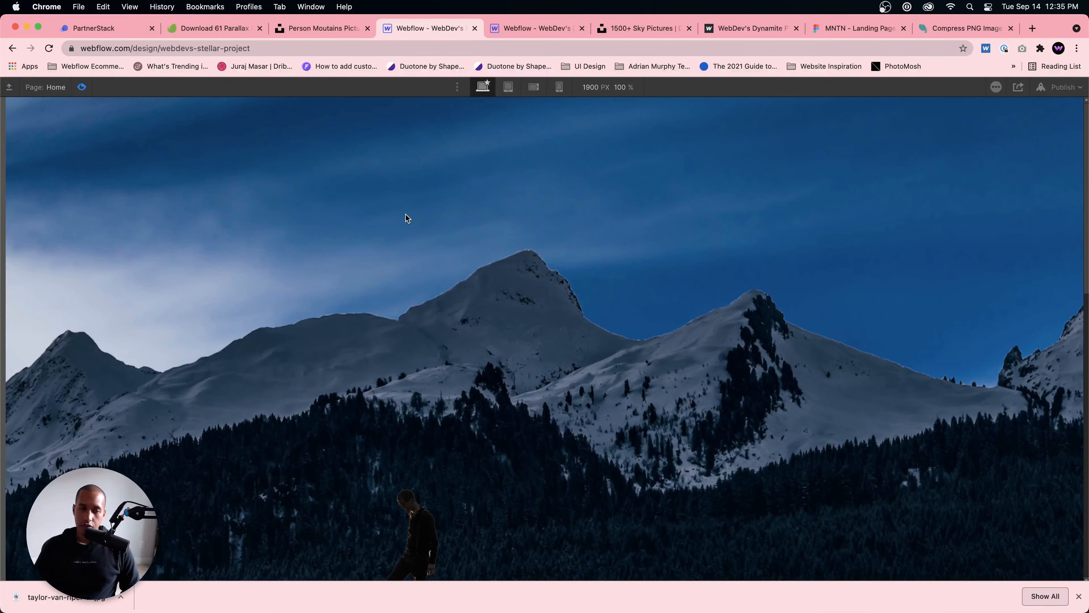
pyautogui.click(82, 88)
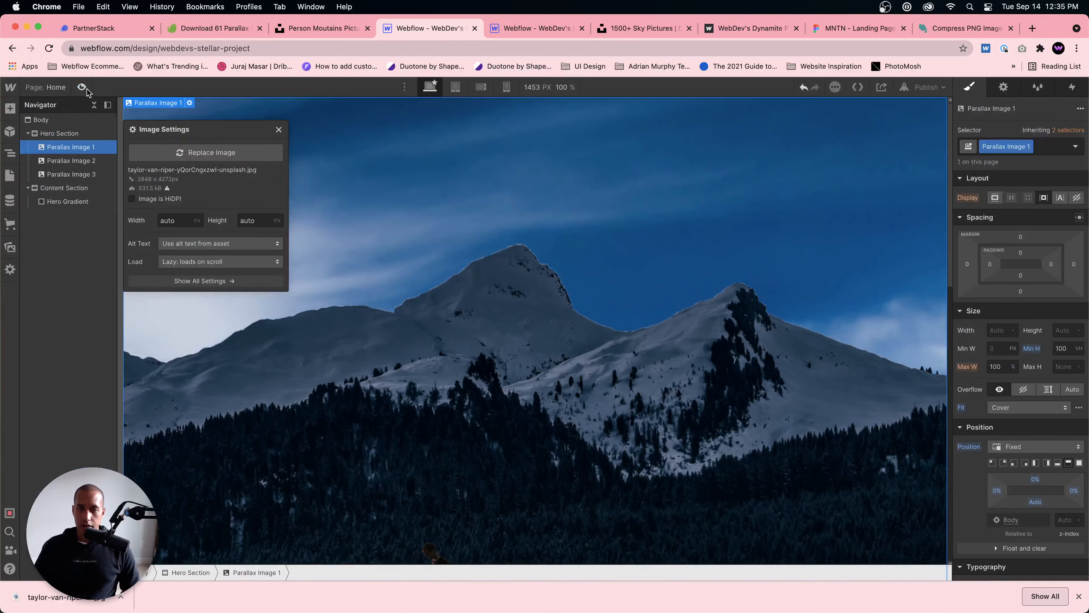
pyautogui.click(673, 302)
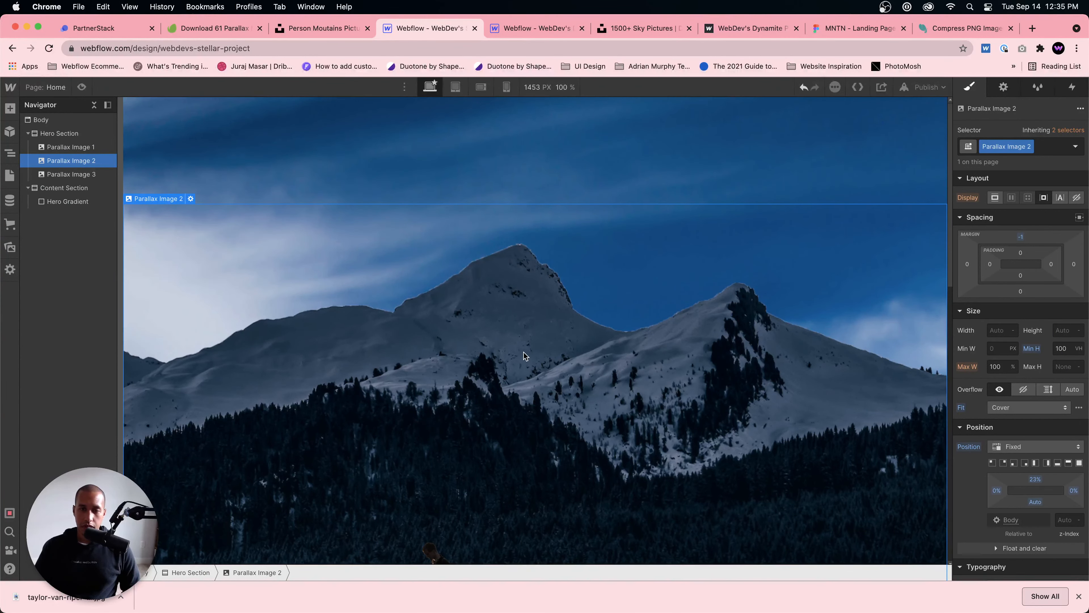
# Step: Add a While page is scrolling page trigger that plays a new scroll animation named Mountains moving
pyautogui.scroll(-5, 489, 416)
pyautogui.scroll(6, 489, 415)
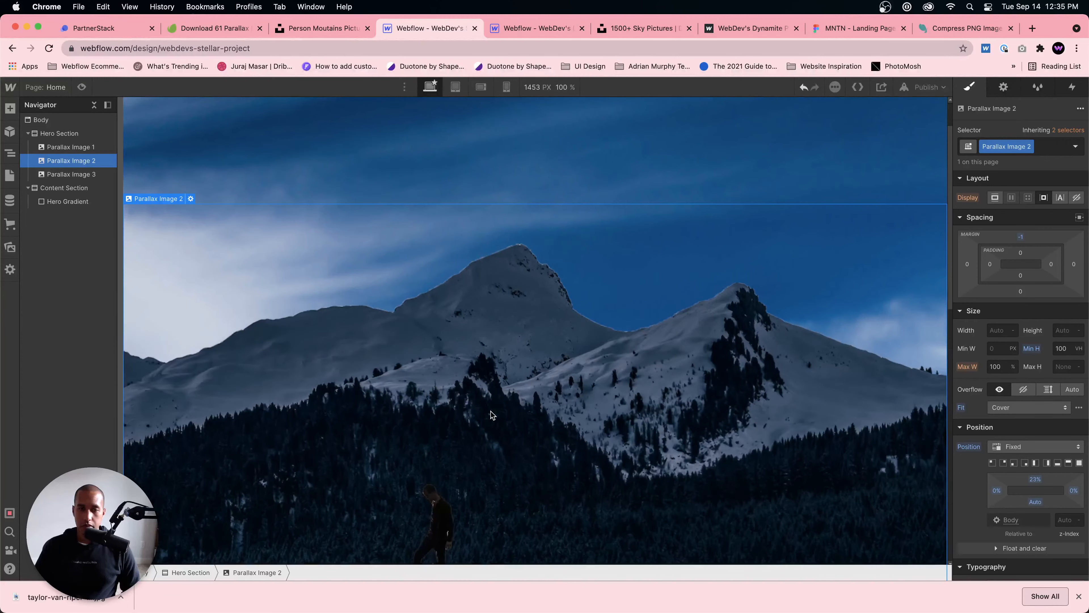
pyautogui.scroll(-5, 534, 395)
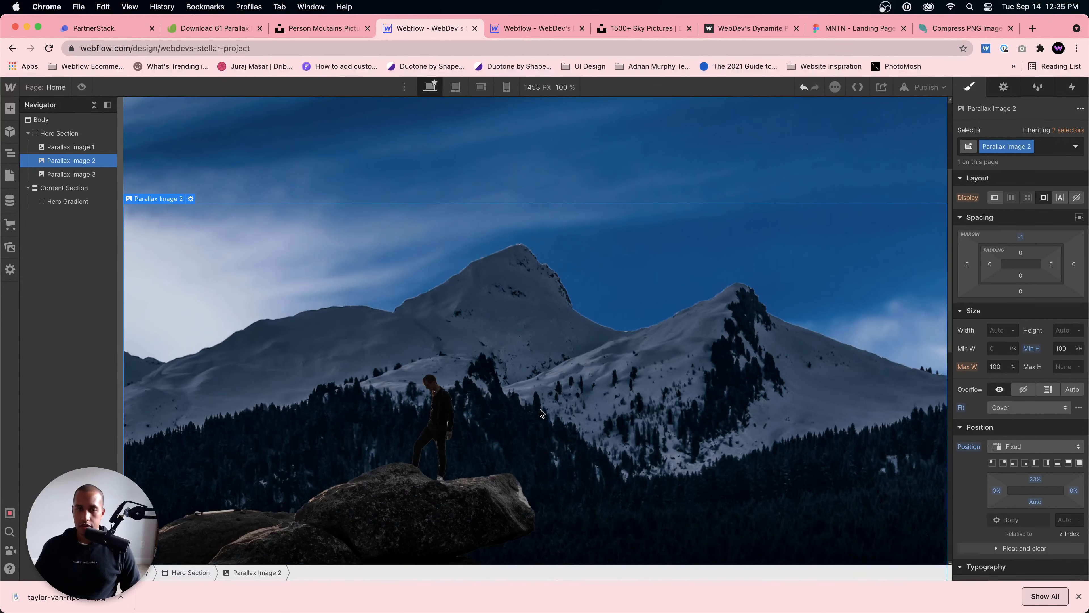
pyautogui.scroll(3, 538, 397)
pyautogui.scroll(-2, 442, 355)
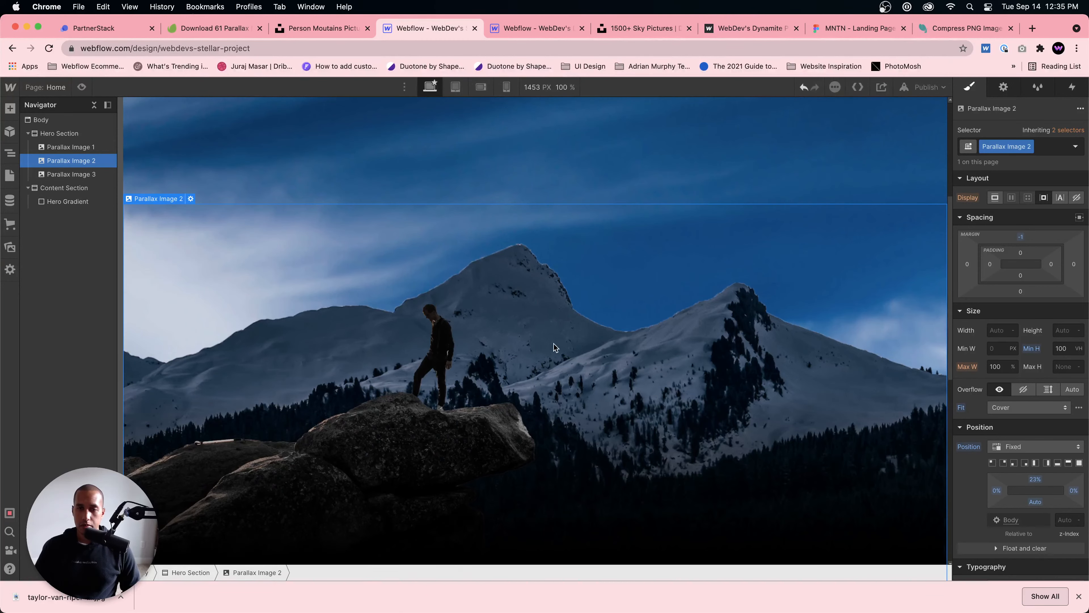
pyautogui.scroll(5, 326, 274)
pyautogui.click(1071, 87)
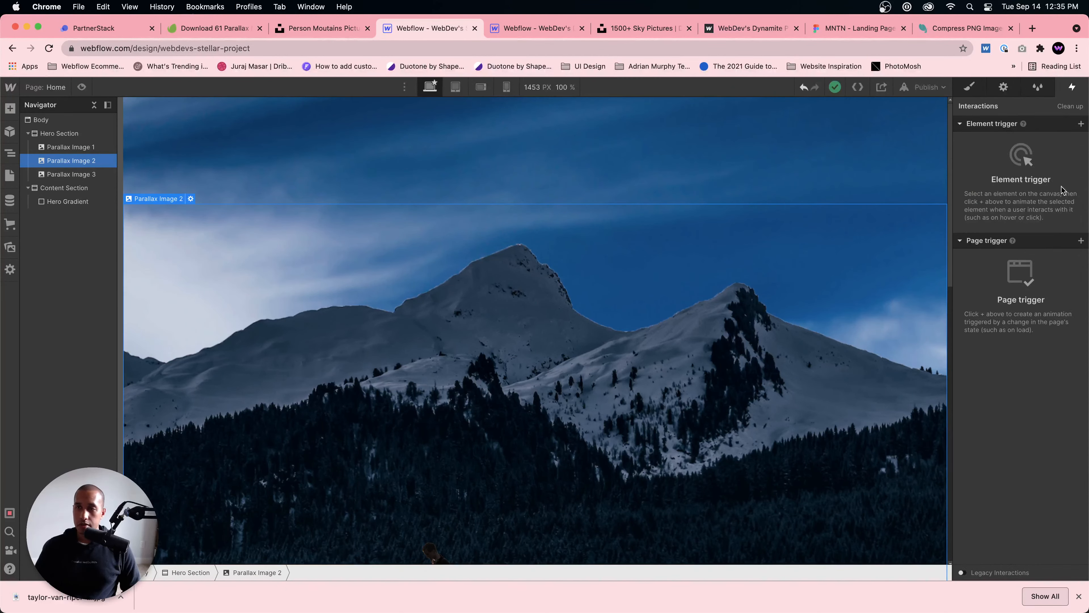
pyautogui.click(1081, 241)
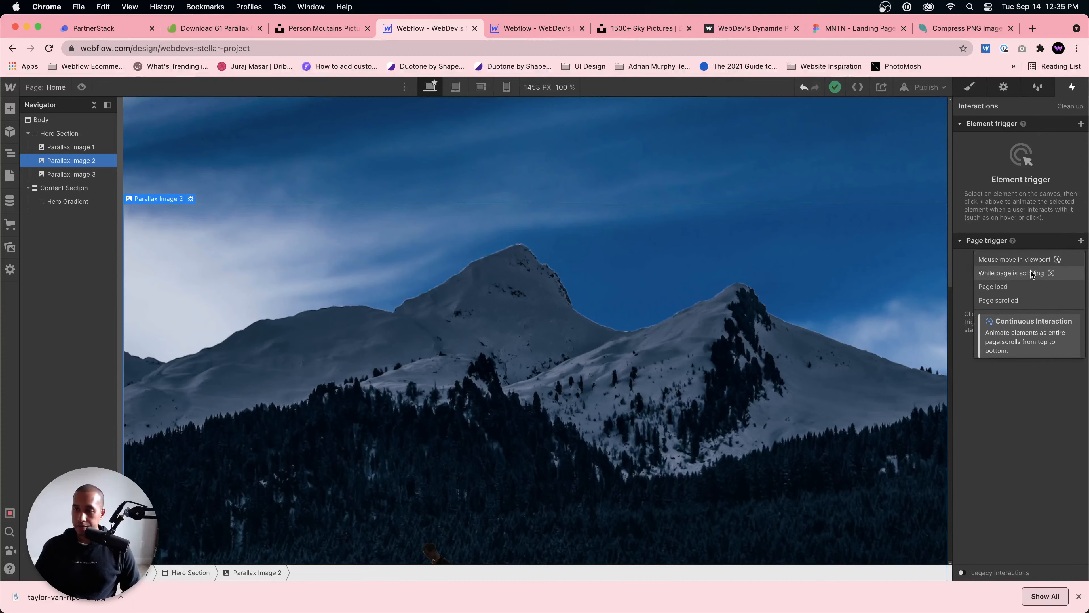
pyautogui.click(1011, 273)
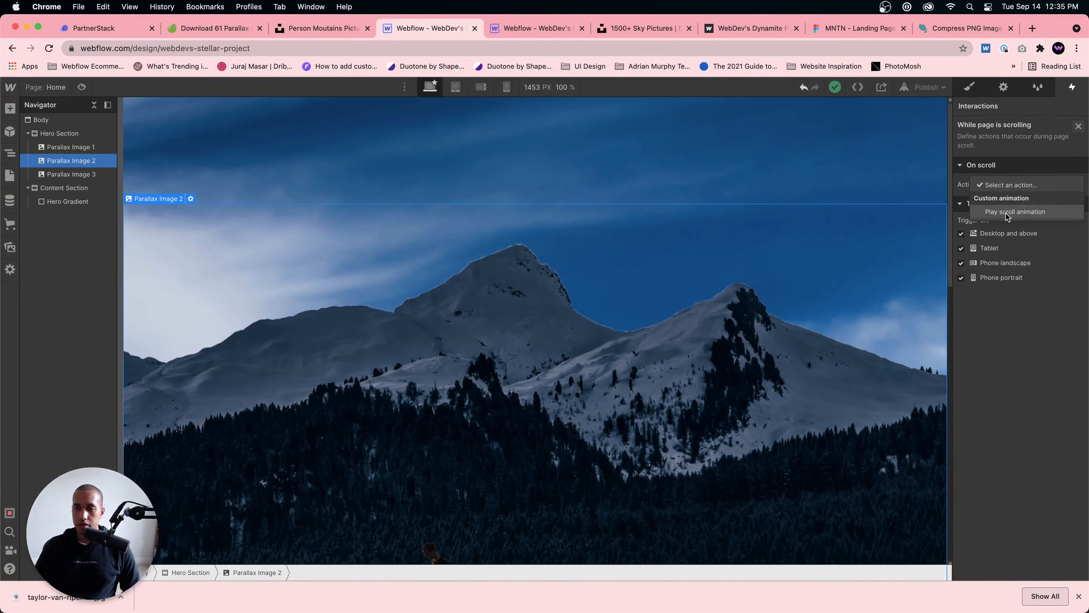
pyautogui.click(1007, 212)
pyautogui.click(1077, 203)
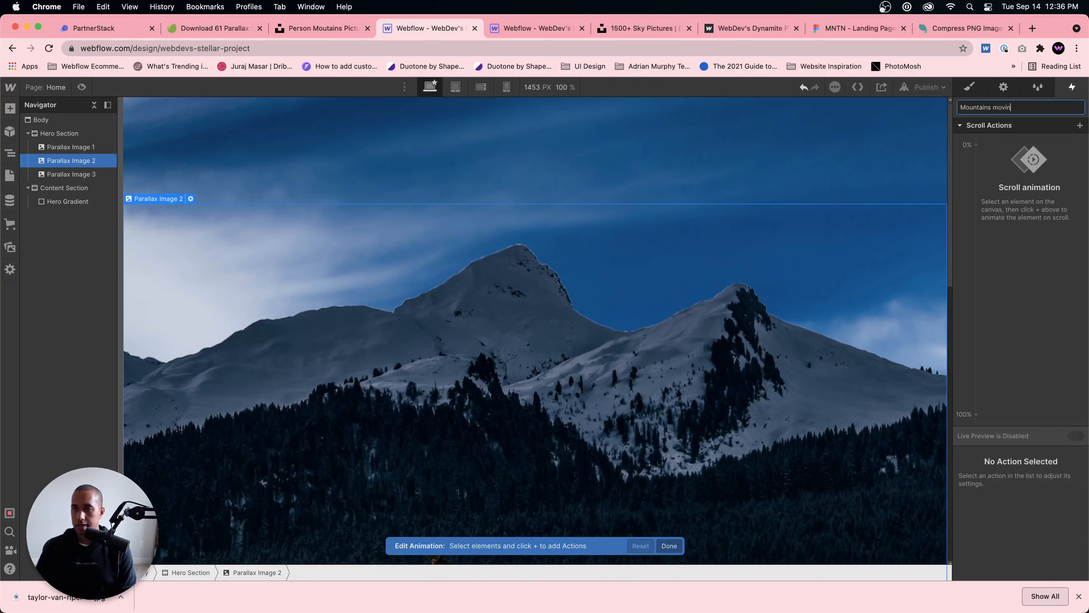
# Step: Add a Move scroll action for Parallax Image 2, going vertically from 0 px at 0% to 75 px at 100%
pyautogui.click(1080, 126)
pyautogui.click(1050, 162)
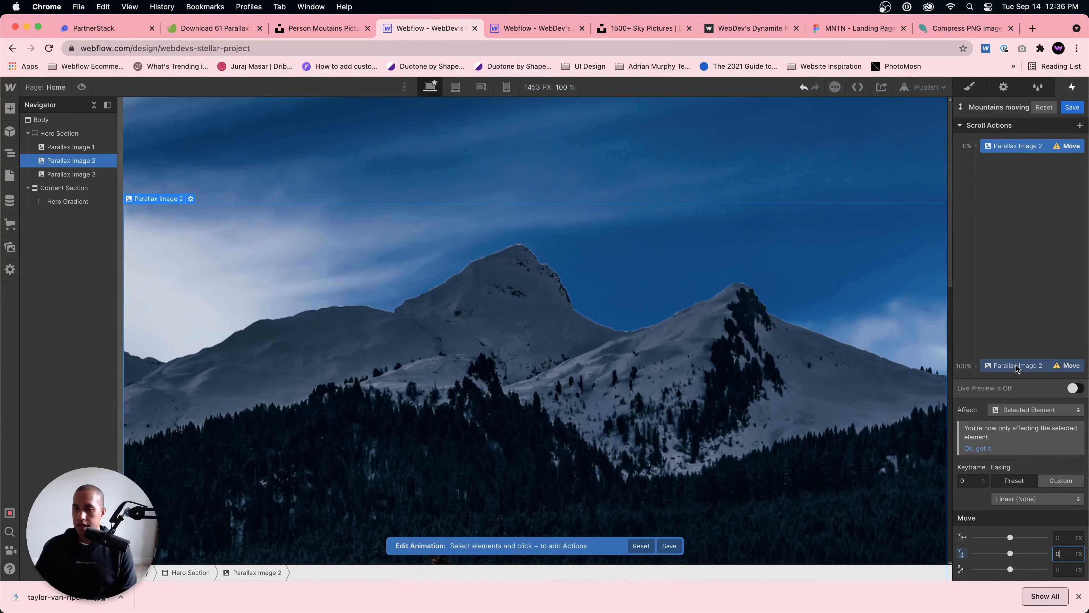
pyautogui.write('75')
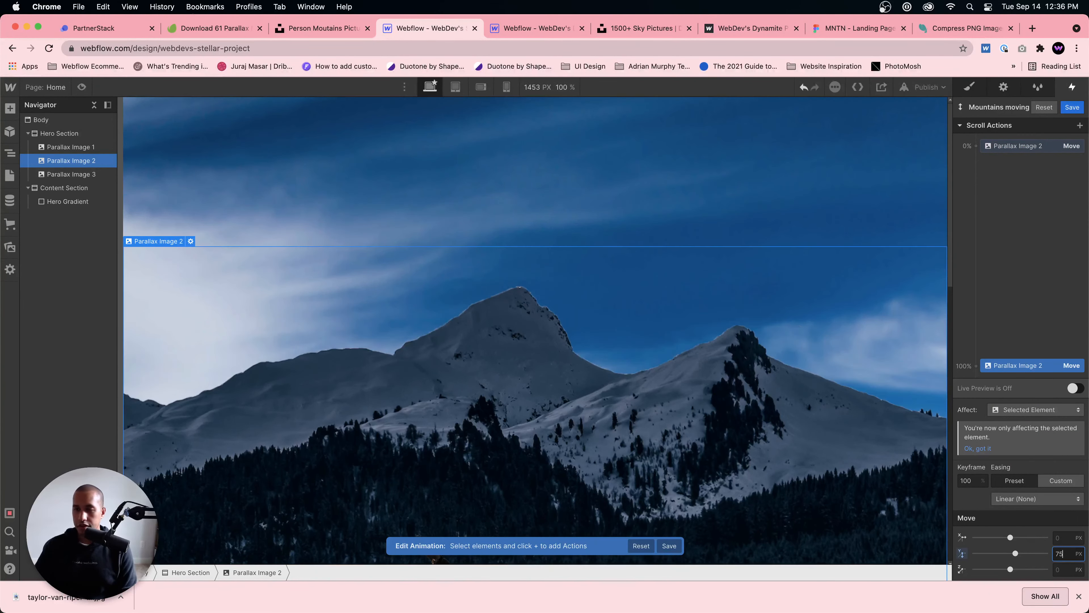
# Step: Preview the page's scroll animation with the moving mountains and return to the design view
pyautogui.click(81, 88)
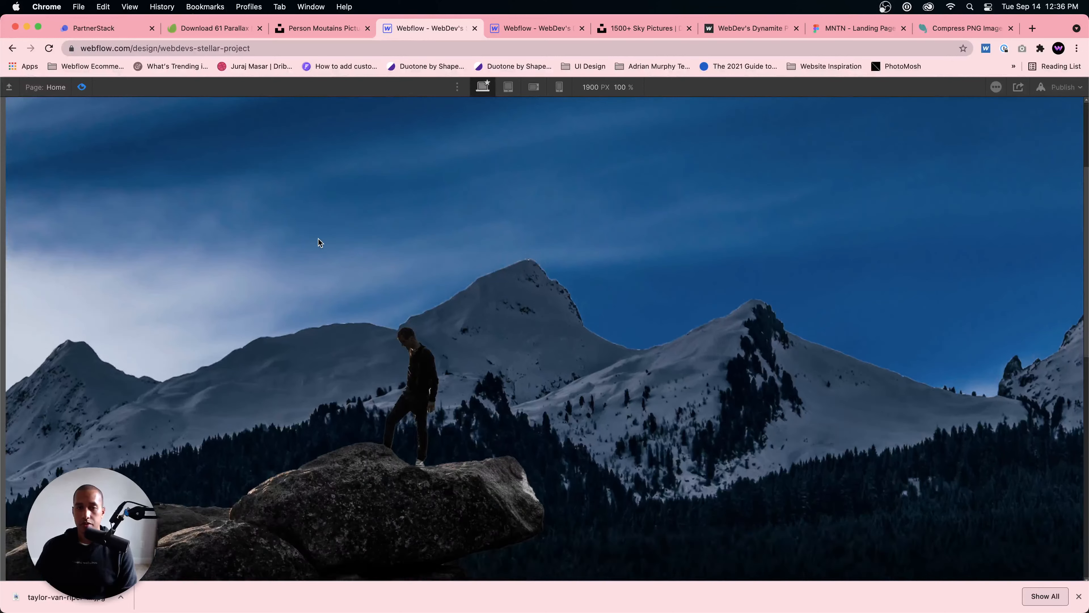
pyautogui.scroll(-5, 320, 241)
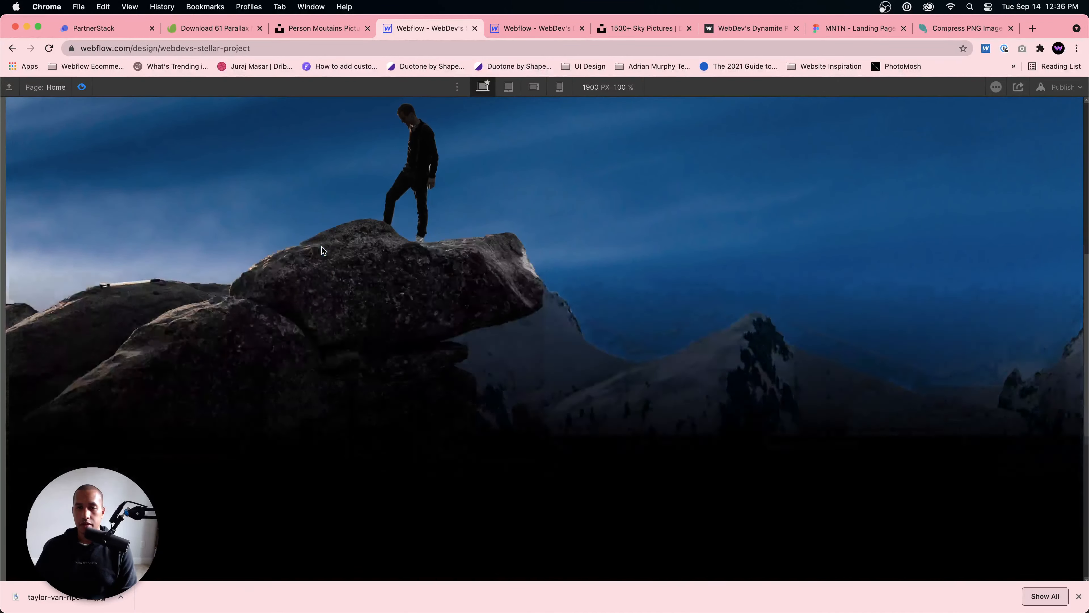
pyautogui.scroll(-5, 321, 248)
pyautogui.scroll(6, 330, 266)
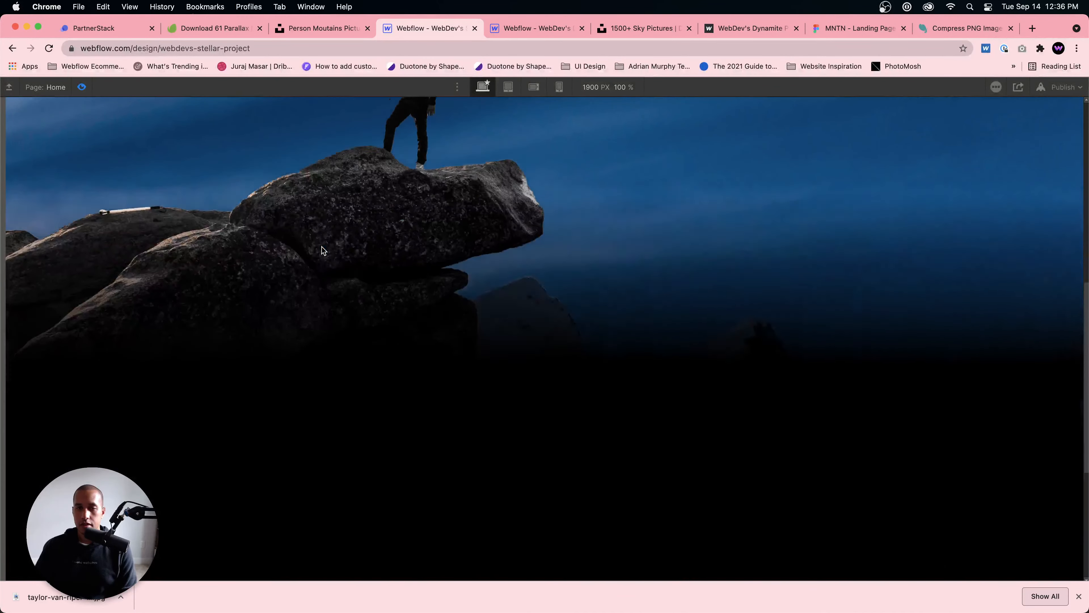
pyautogui.click(82, 87)
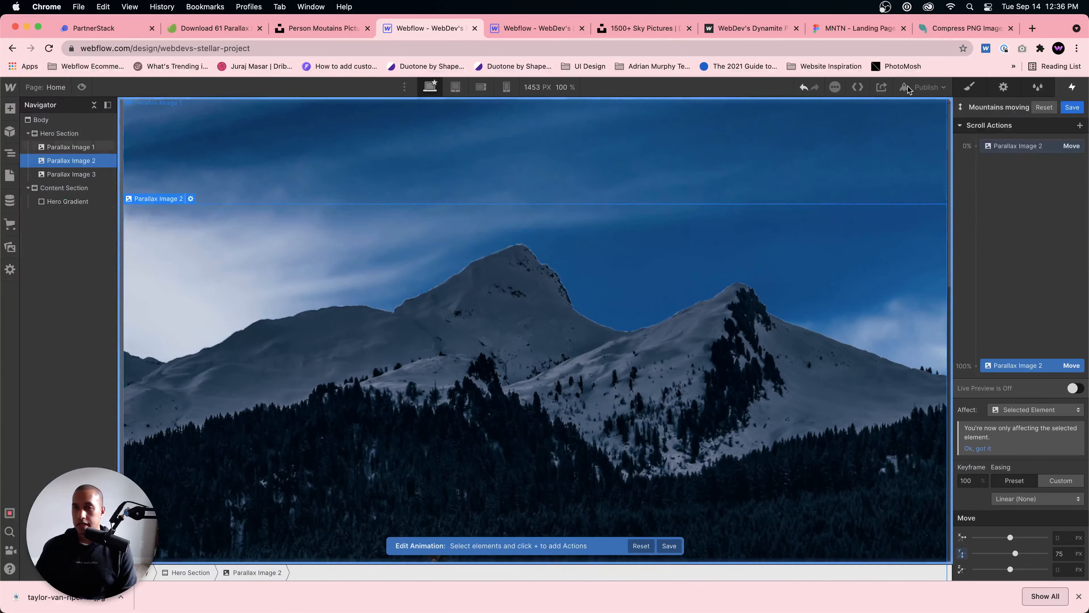
# Step: Publish the site to its webflow.io domain and open the live page
pyautogui.click(918, 87)
pyautogui.click(882, 227)
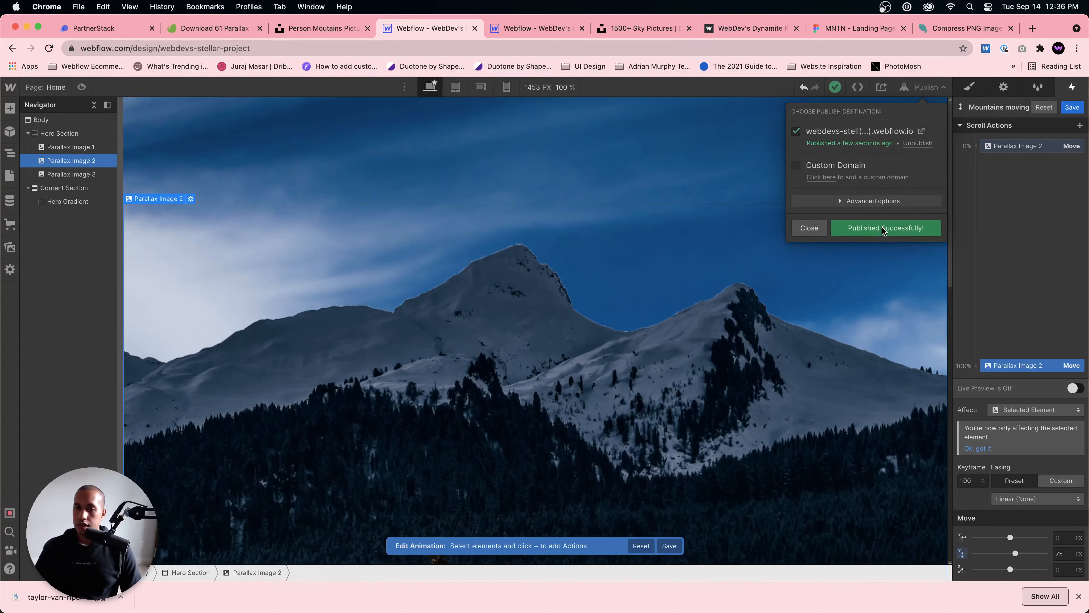
pyautogui.click(924, 134)
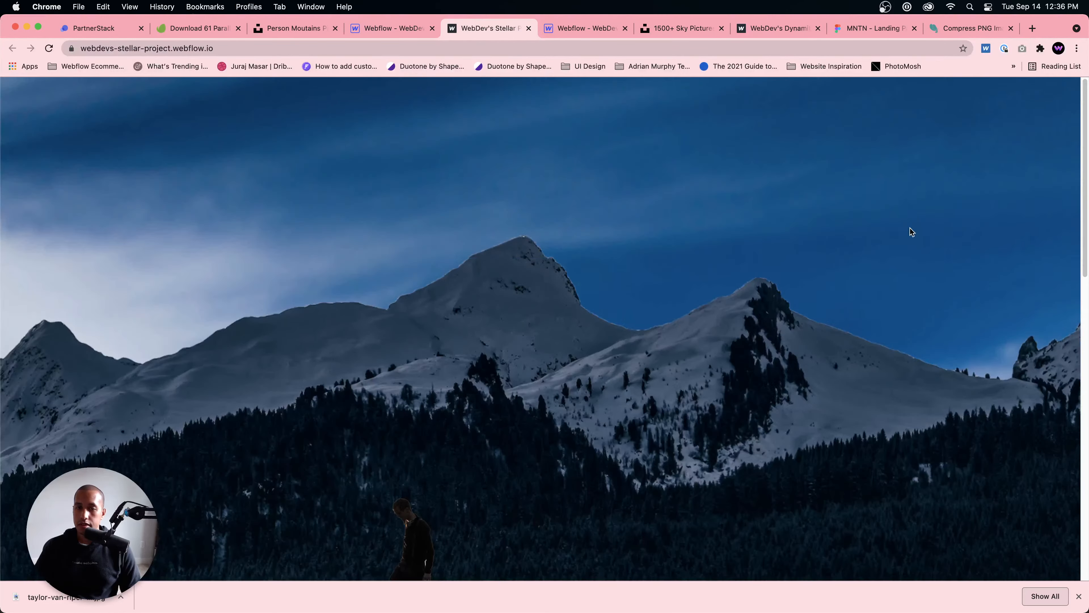
# Step: Examine how the mountains move against the man on the rock and the sky while scrolling the live page
pyautogui.scroll(-10, 912, 232)
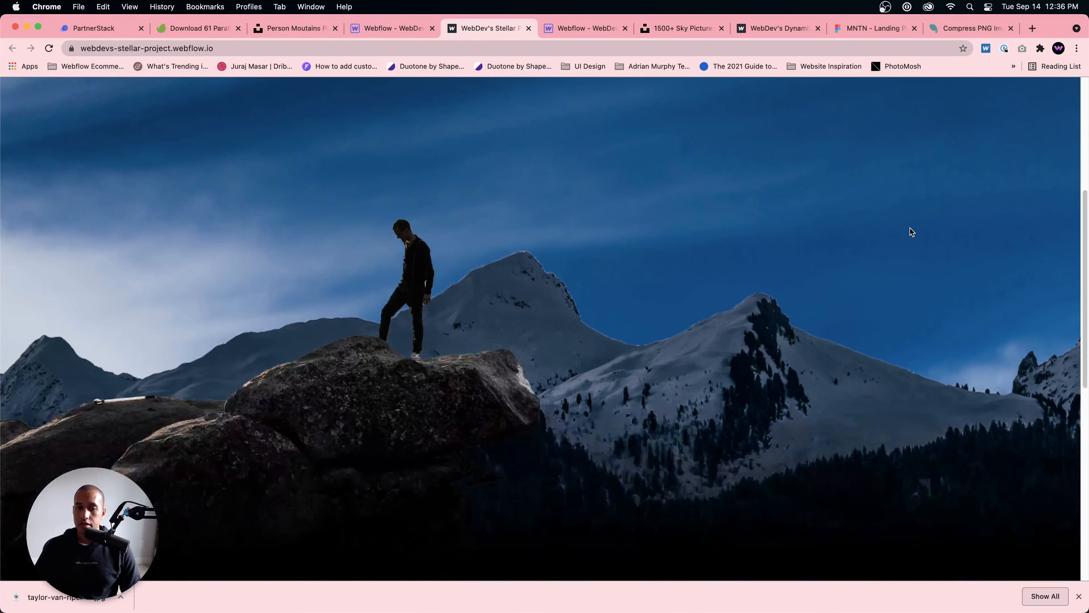
pyautogui.scroll(10, 912, 231)
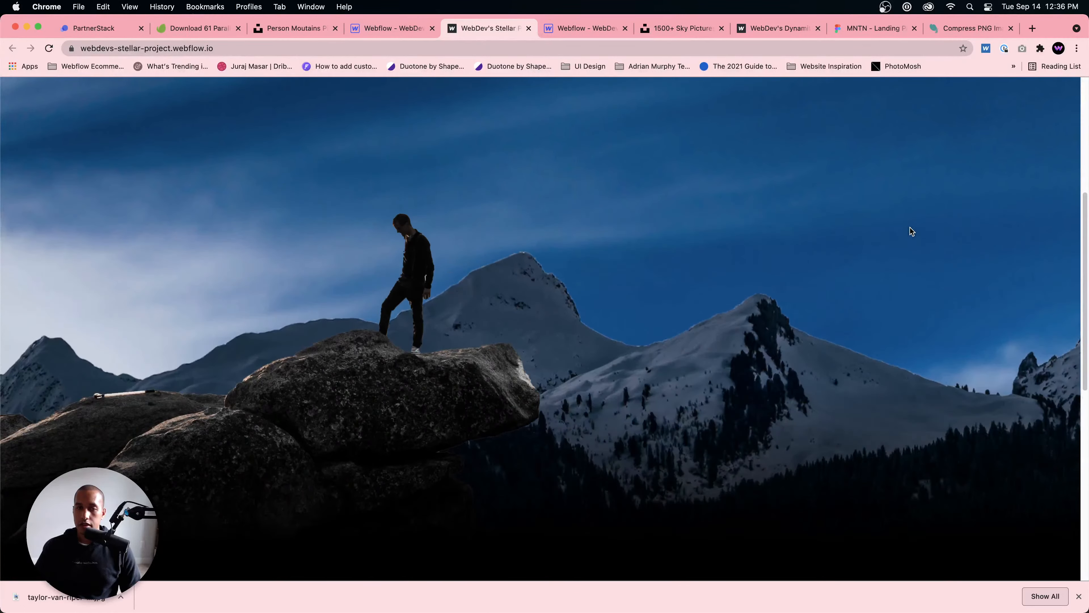
pyautogui.scroll(-10, 909, 228)
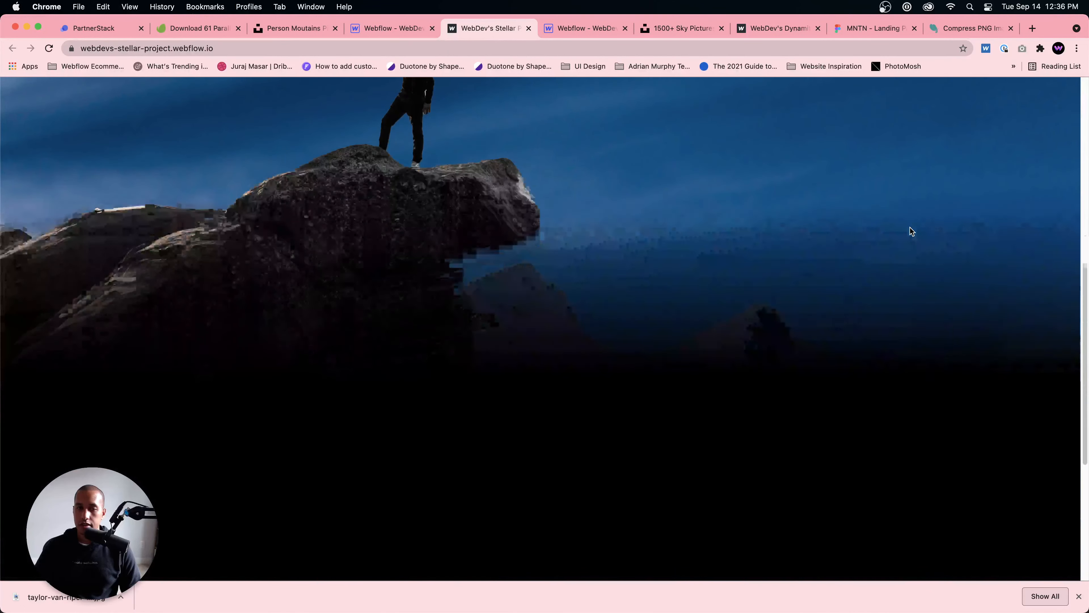
pyautogui.scroll(10, 910, 228)
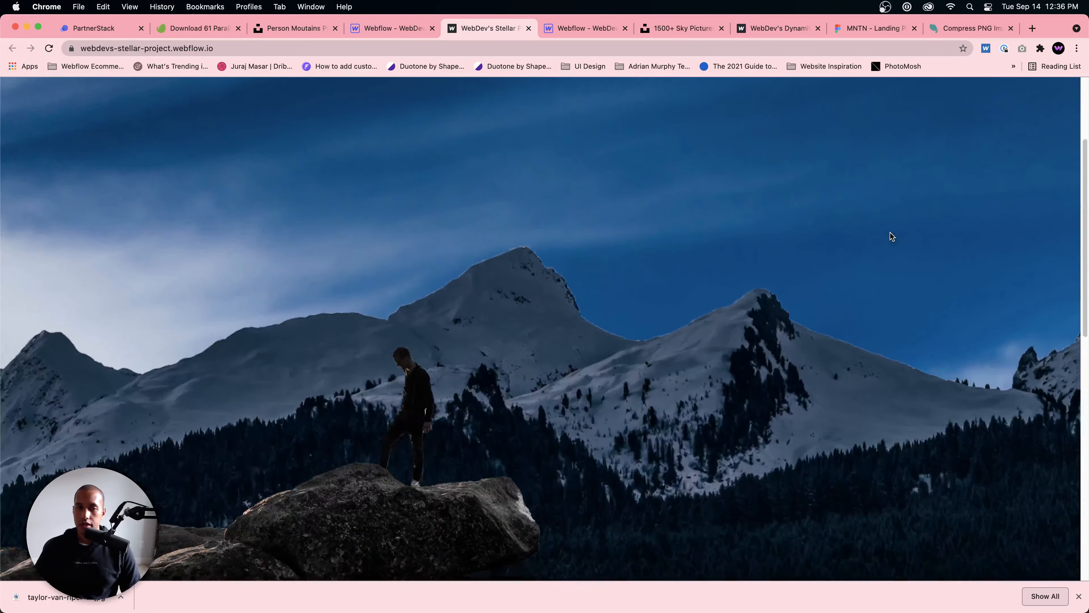
pyautogui.scroll(-10, 891, 231)
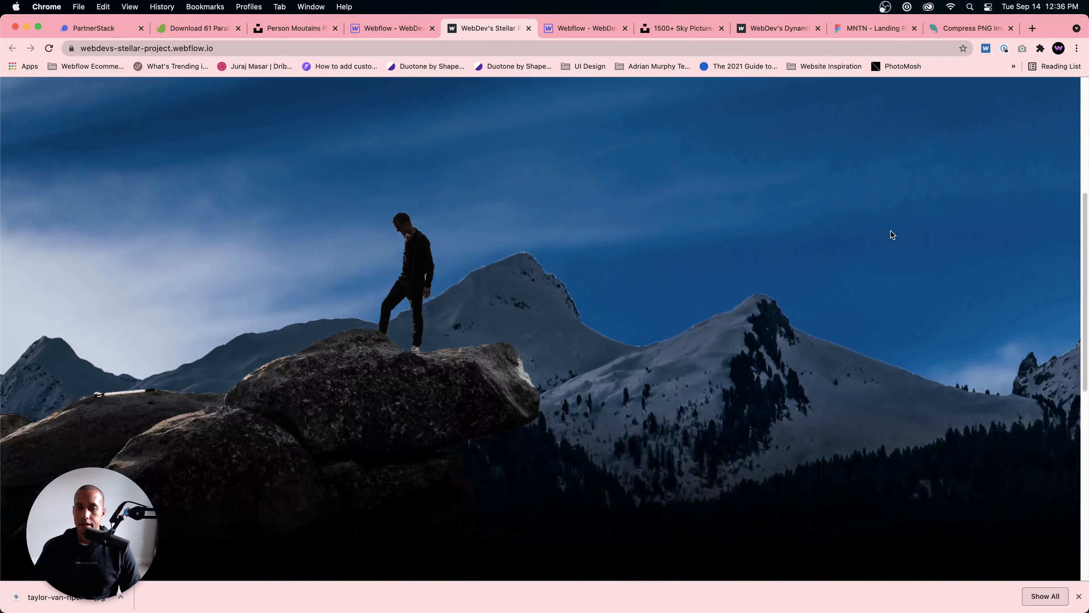
pyautogui.scroll(10, 892, 231)
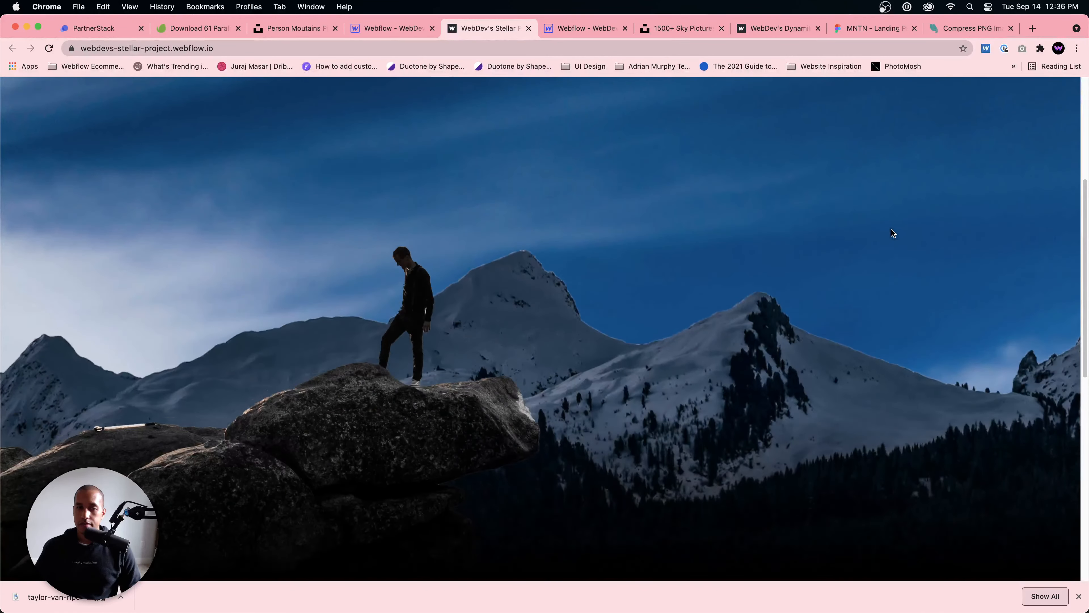
pyautogui.scroll(3, 893, 231)
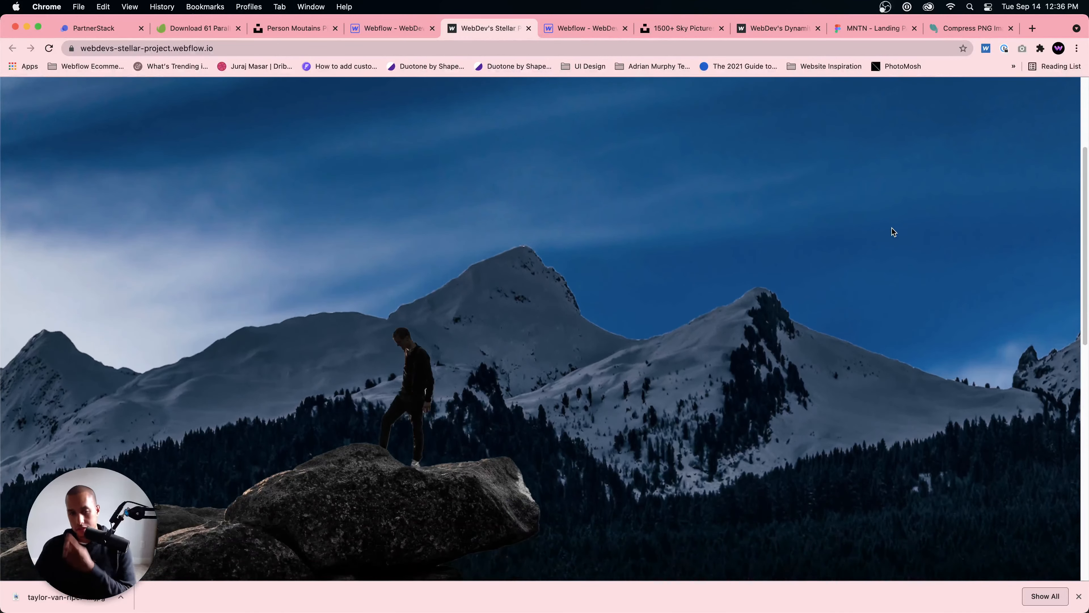
pyautogui.scroll(-10, 892, 232)
pyautogui.scroll(8, 892, 231)
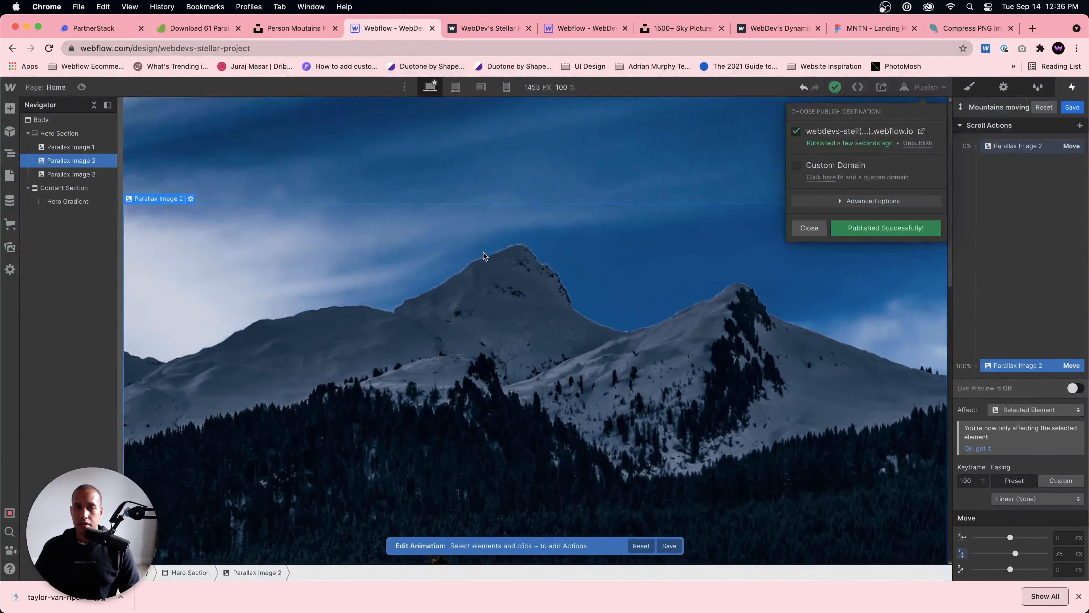
# Step: Back in the Webflow designer, set Parallax Image 2's vertical move at the 100% keyframe to 100 px
pyautogui.click(483, 254)
pyautogui.click(1060, 553)
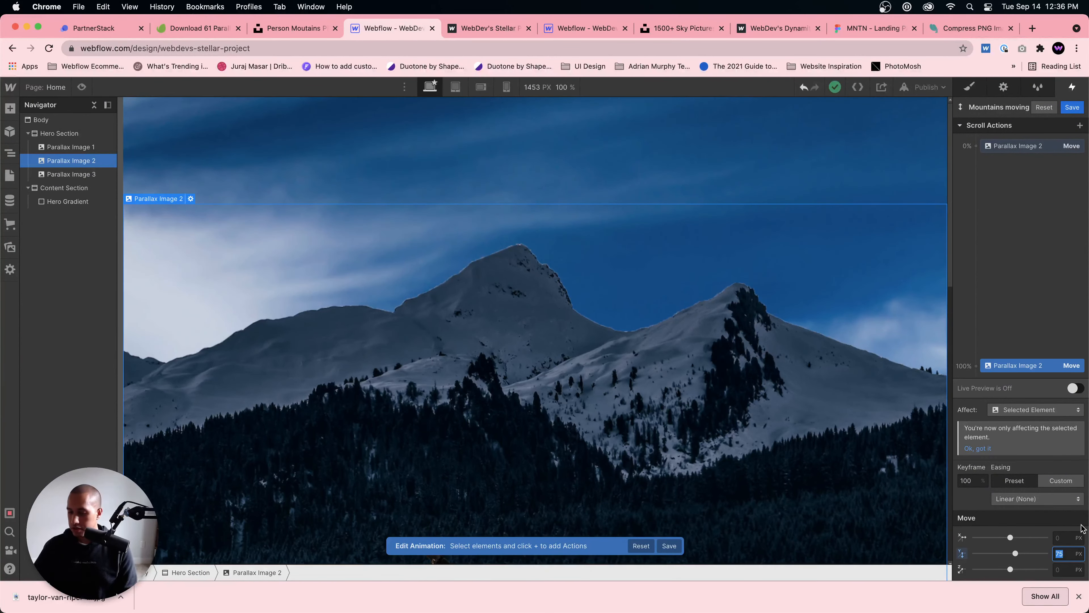
pyautogui.press('Return')
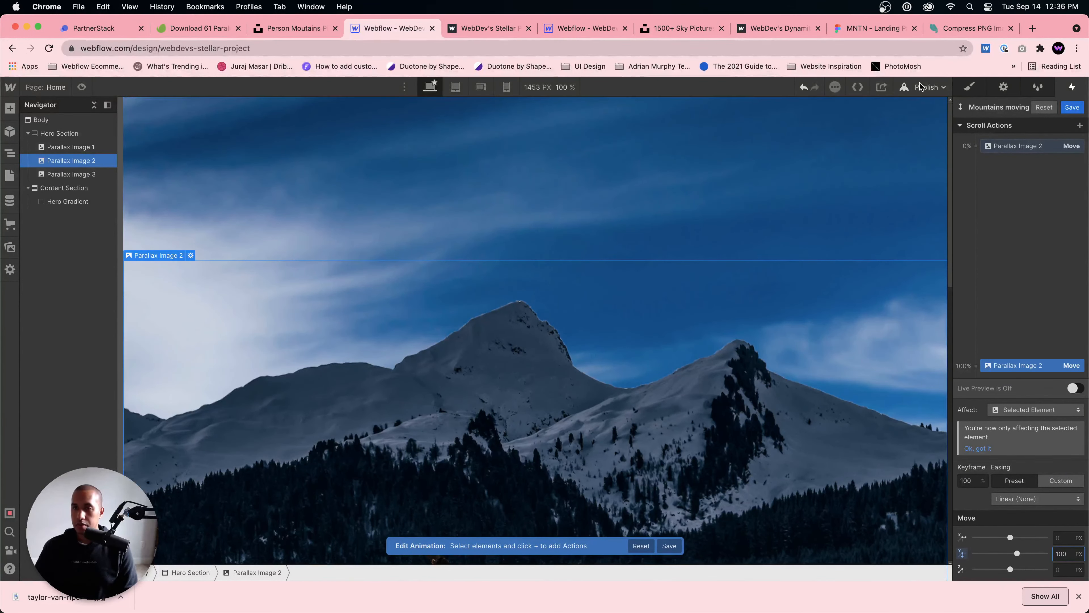
# Step: Republish the site with the 100 px mountain movement and open the live page again
pyautogui.click(926, 87)
pyautogui.click(889, 227)
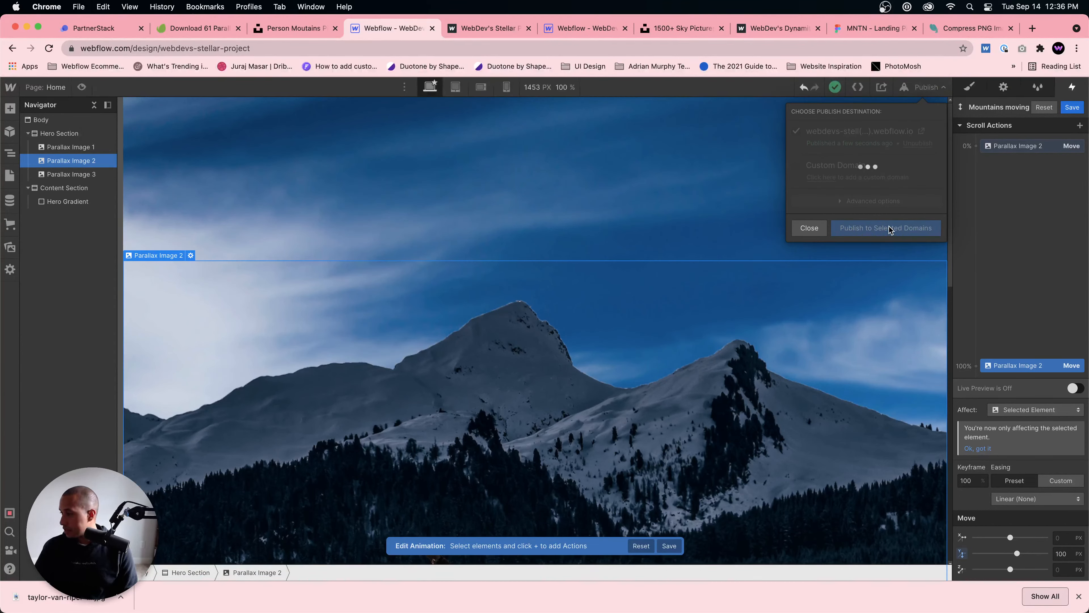
pyautogui.click(922, 130)
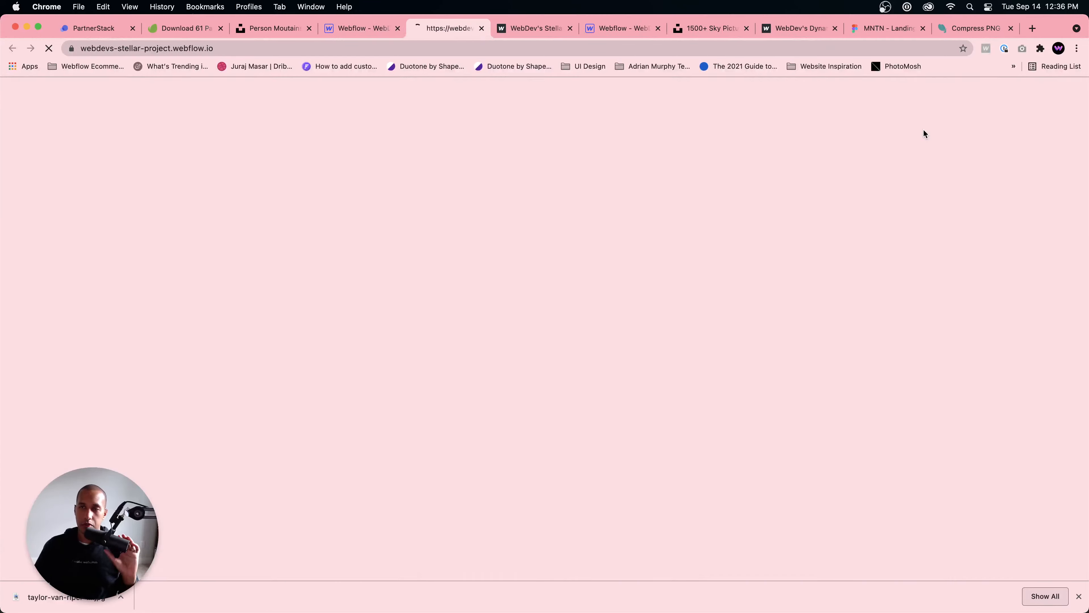
# Step: Check the stronger mountain movement and the fade into the black section on the republished page
pyautogui.scroll(-10, 750, 289)
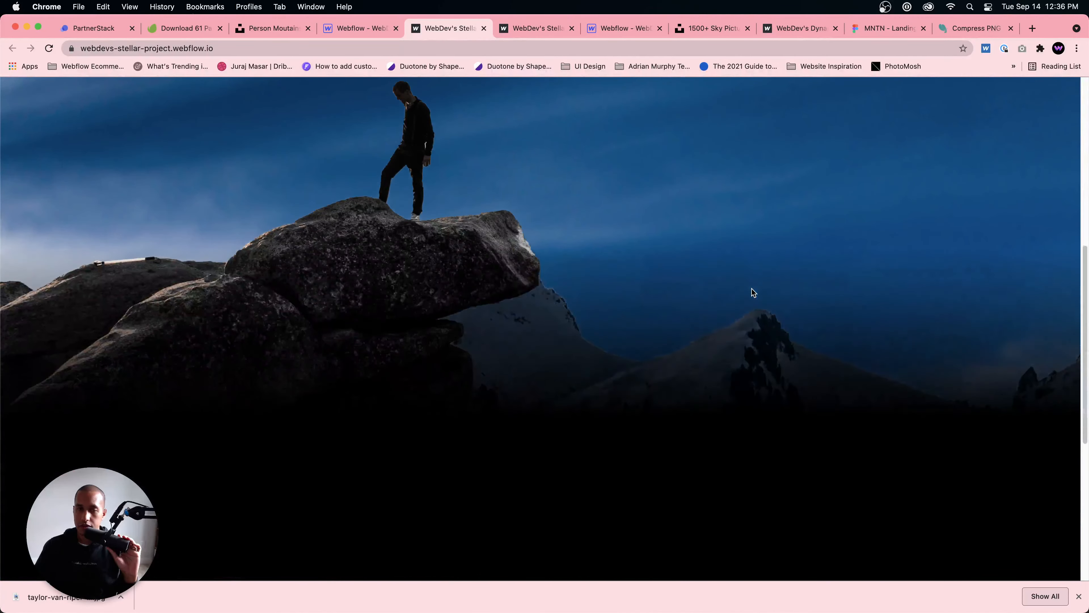
pyautogui.scroll(7, 751, 288)
pyautogui.scroll(-5, 754, 285)
pyautogui.scroll(10, 754, 286)
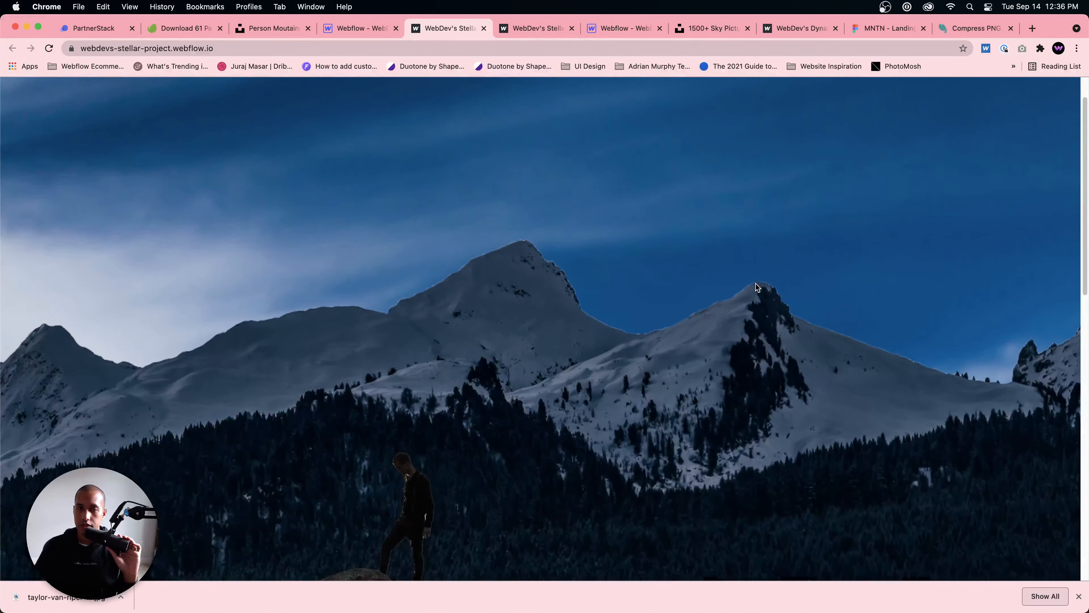
pyautogui.scroll(-6, 756, 286)
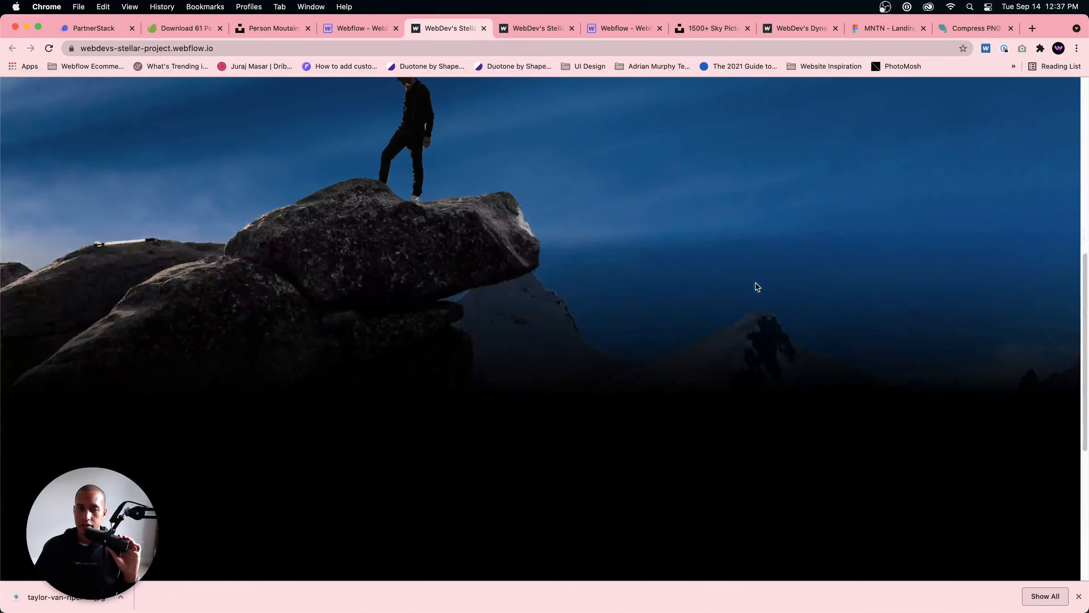
pyautogui.scroll(4, 757, 287)
pyautogui.scroll(3, 755, 284)
pyautogui.scroll(-5, 756, 282)
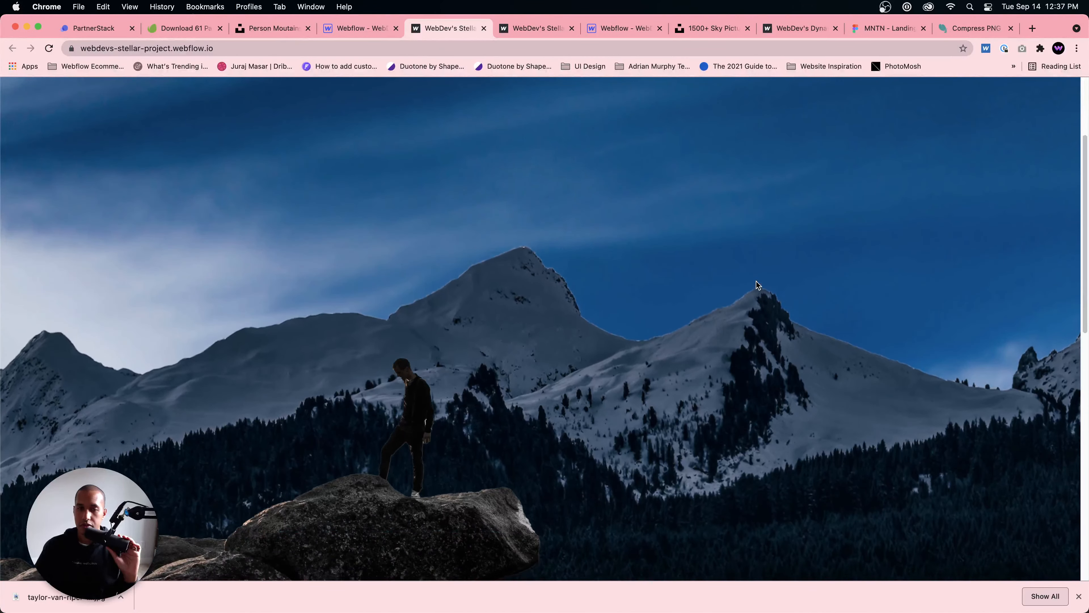
pyautogui.scroll(-4, 756, 282)
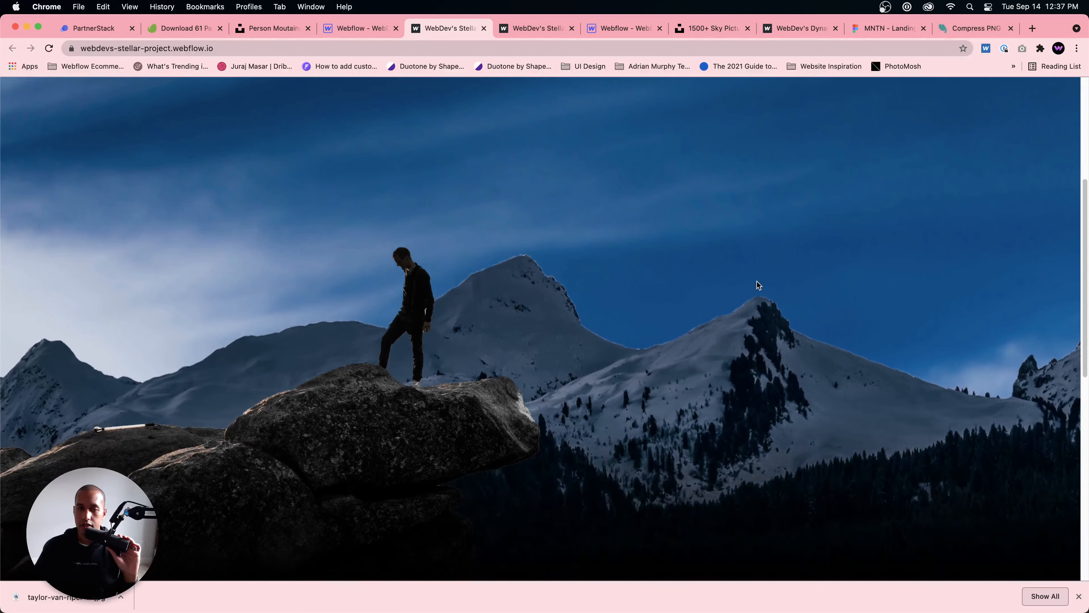
pyautogui.scroll(-3, 757, 282)
pyautogui.scroll(5, 756, 281)
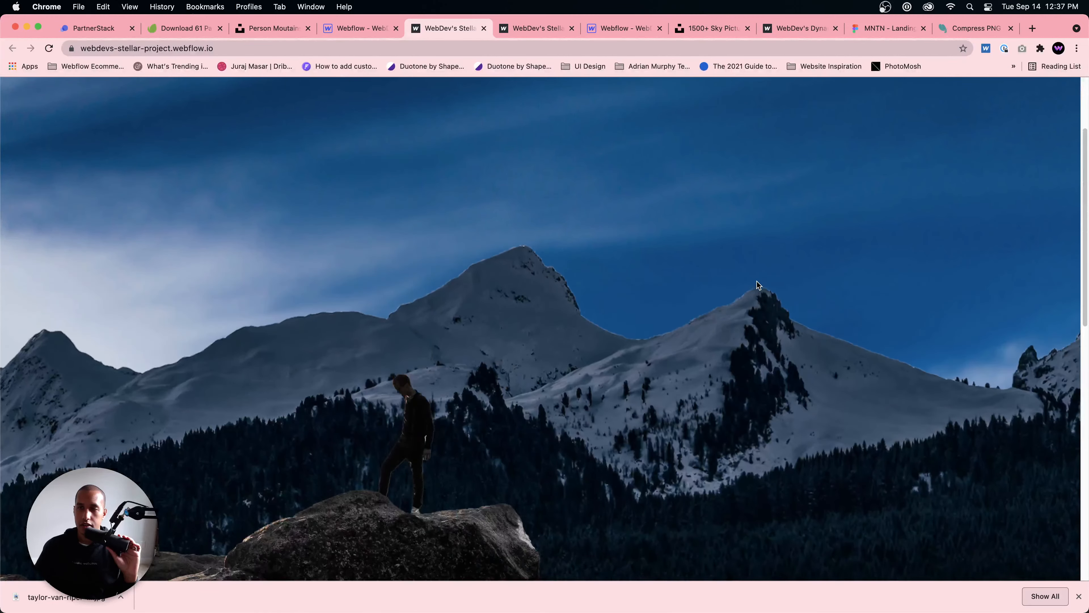
pyautogui.scroll(-5, 756, 282)
pyautogui.scroll(3, 757, 281)
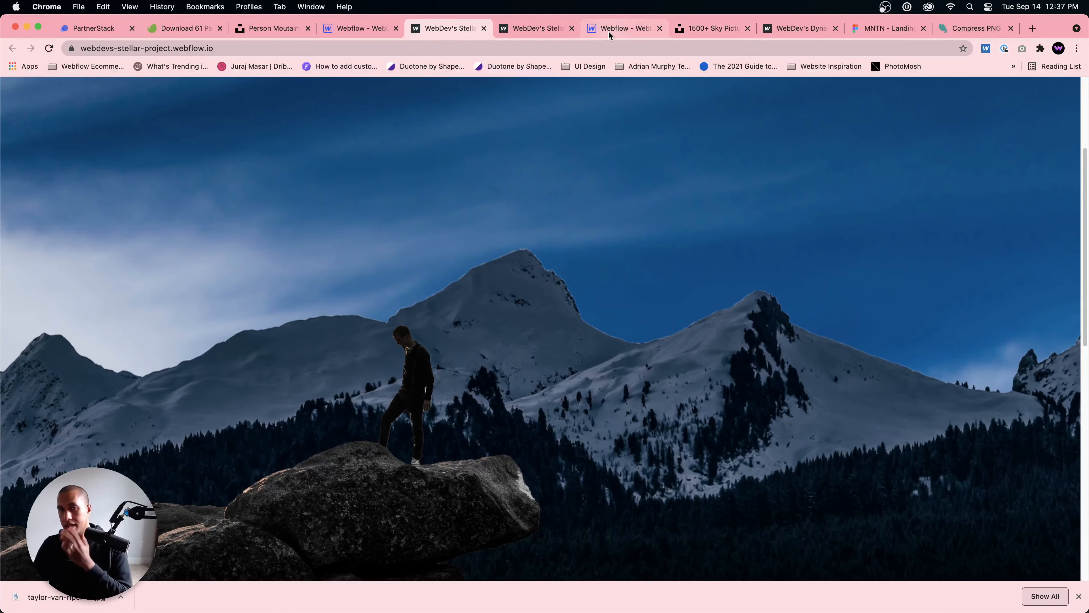
# Step: Switch to the MNTN landing page design in Figma and examine its hero heading block and the section below it
pyautogui.click(183, 28)
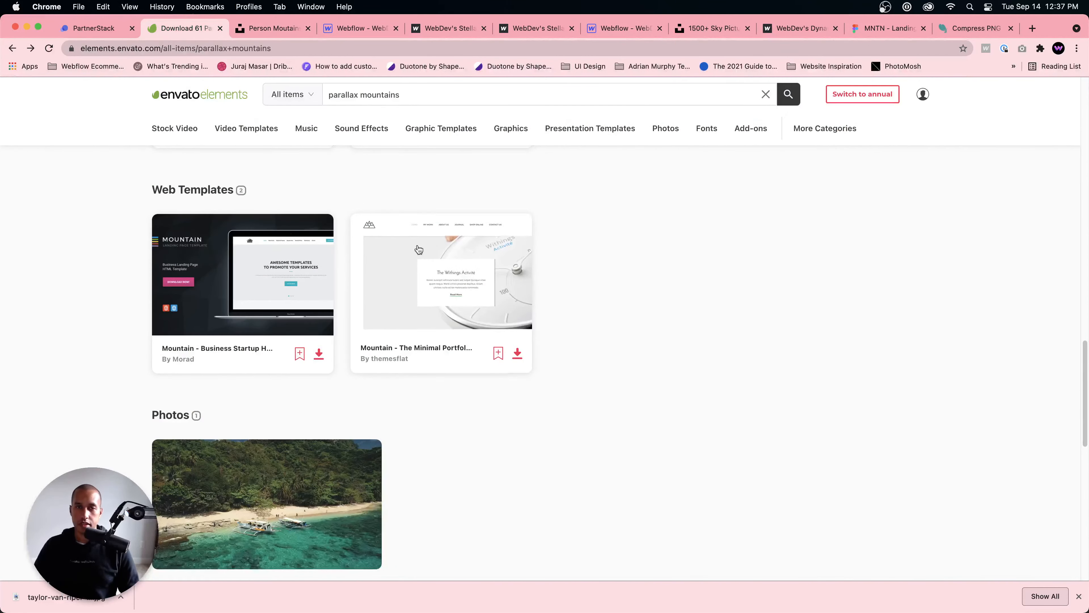
pyautogui.click(886, 29)
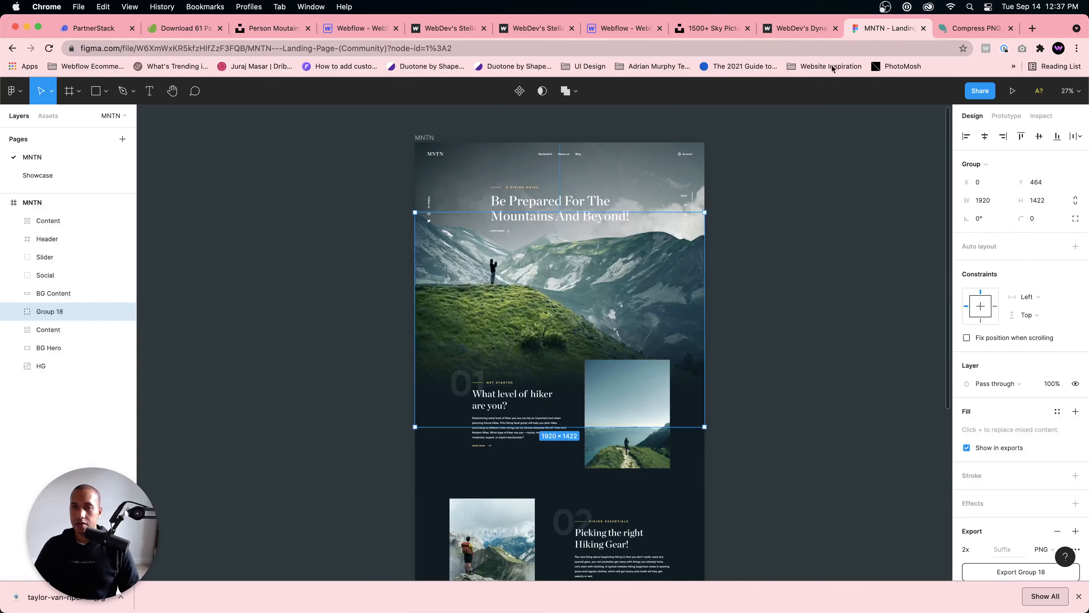
pyautogui.click(568, 213)
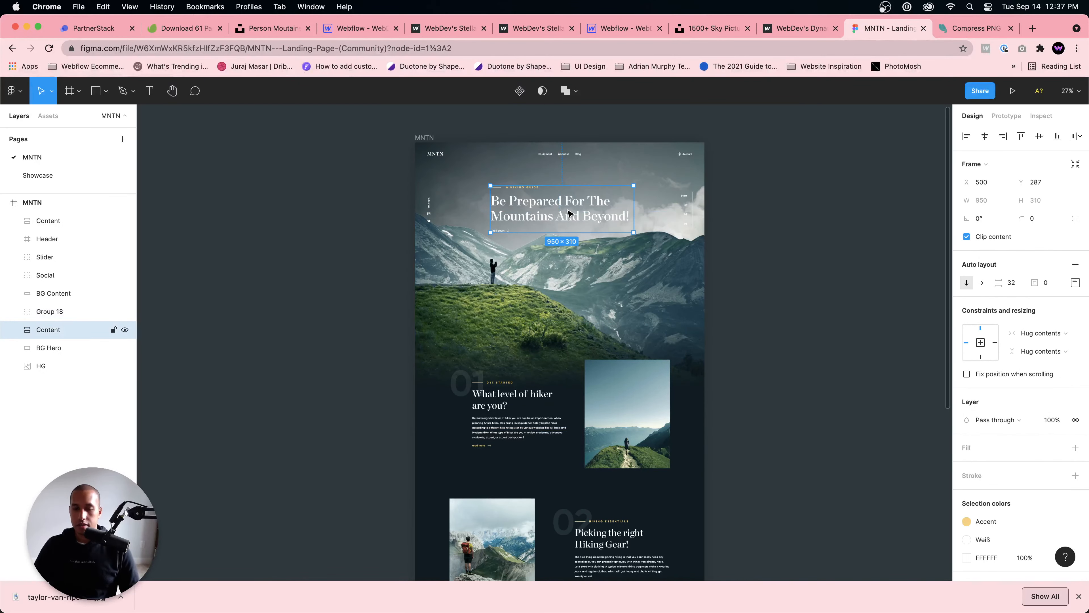
pyautogui.scroll(5, 568, 213)
pyautogui.scroll(5, 530, 333)
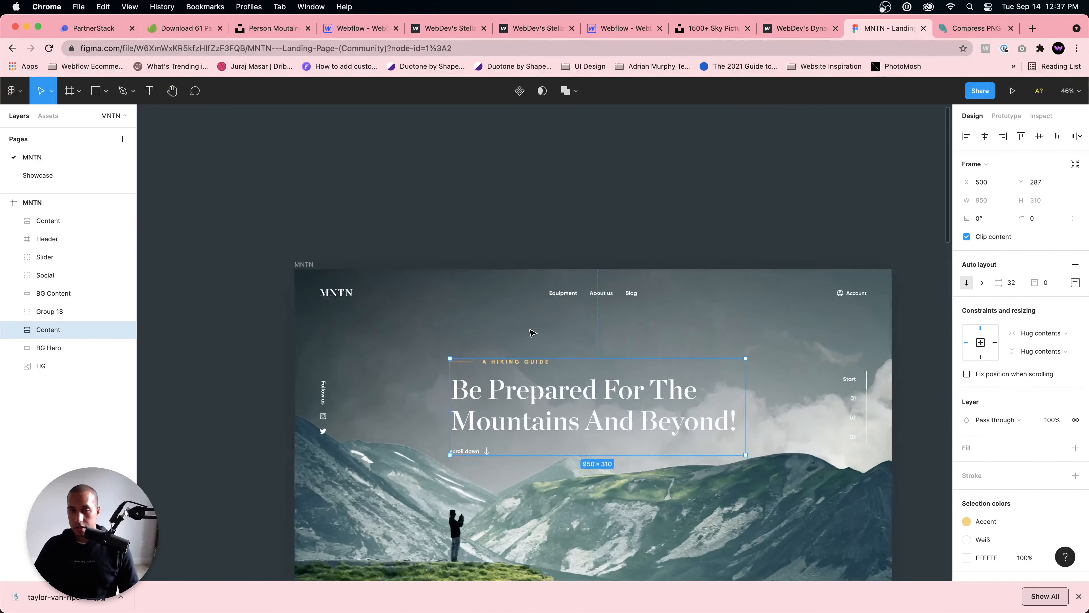
pyautogui.scroll(2, 731, 333)
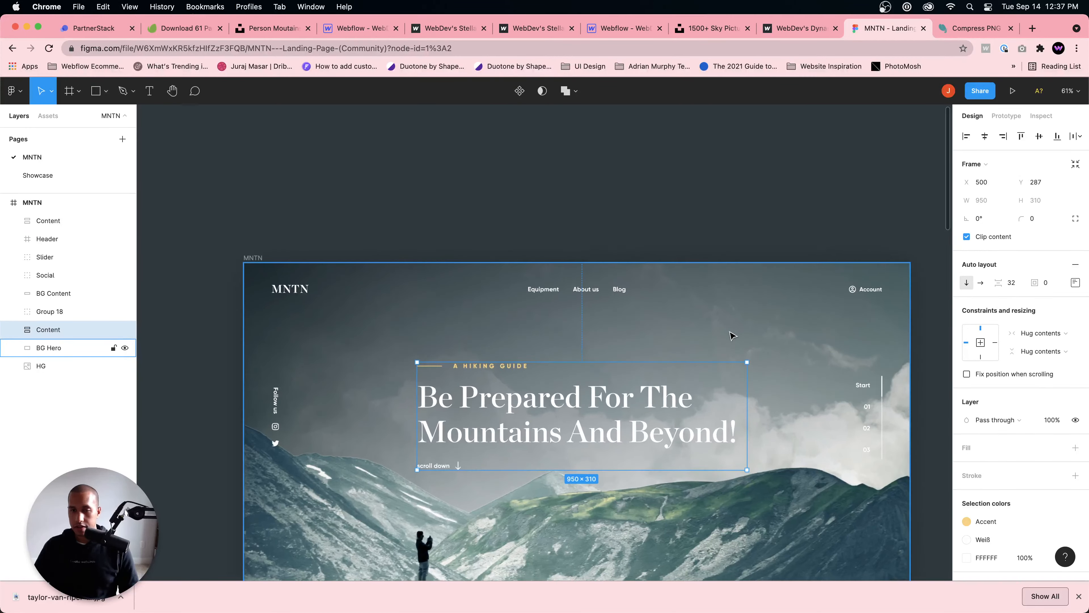
pyautogui.moveTo(608, 357); pyautogui.dragTo(611, 235)
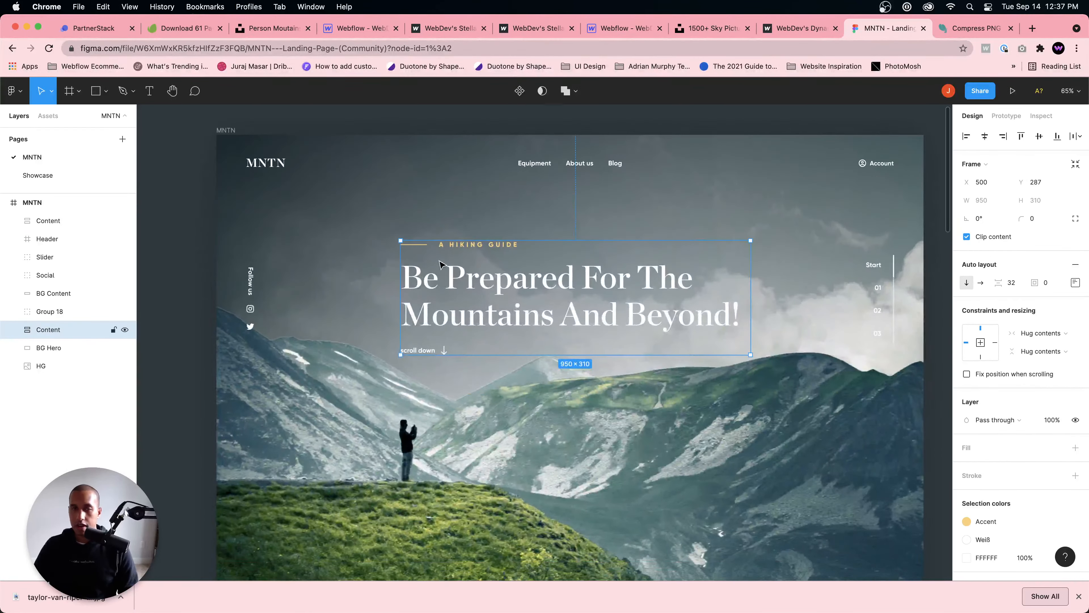
pyautogui.doubleClick(594, 292)
pyautogui.click(567, 249)
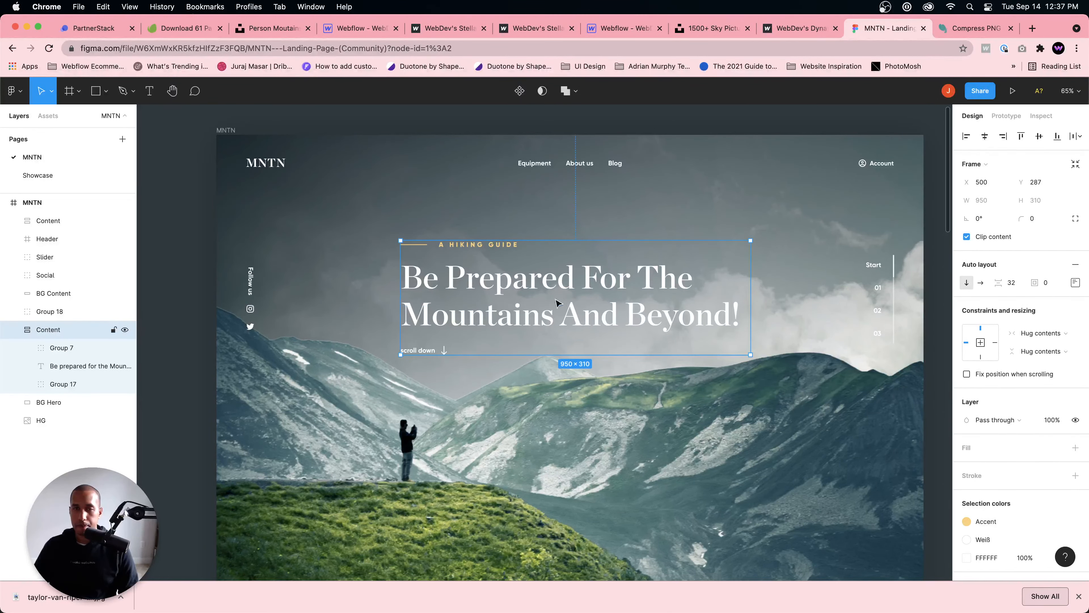
pyautogui.scroll(1, 544, 294)
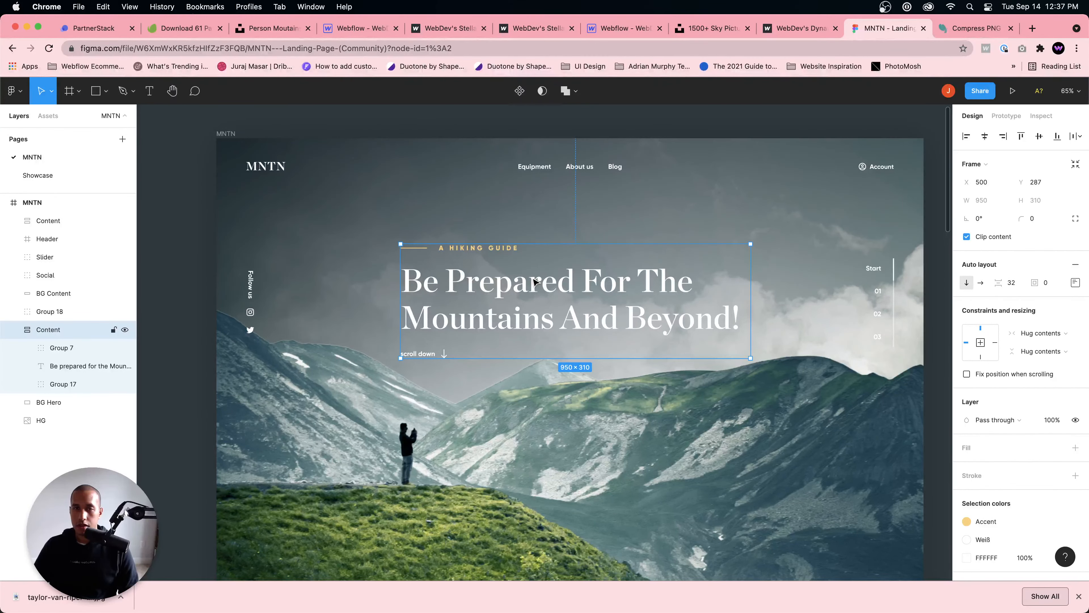
pyautogui.scroll(-10, 557, 279)
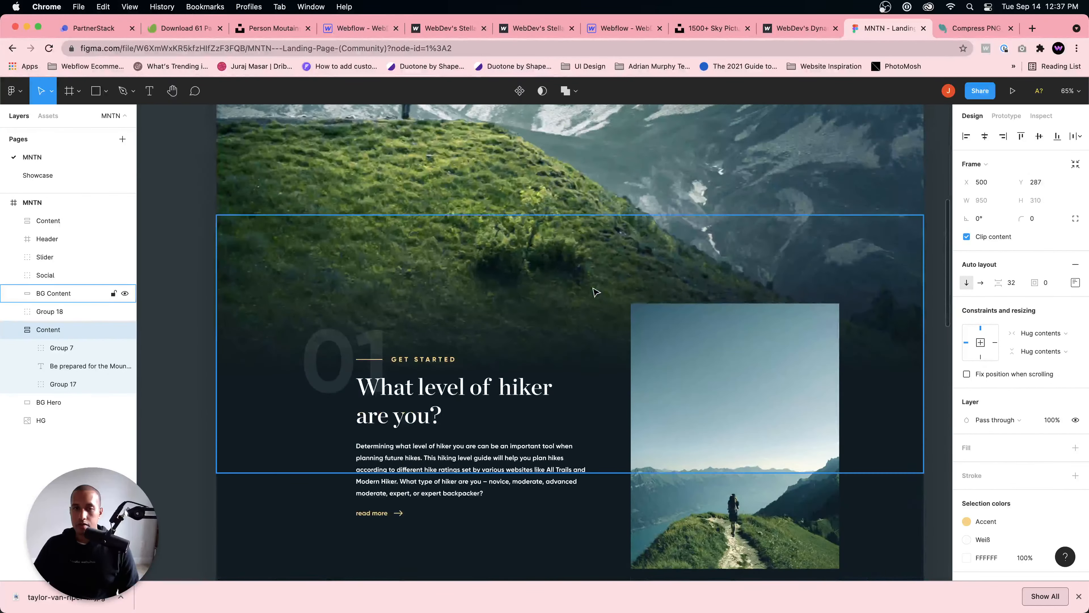
pyautogui.scroll(10, 596, 287)
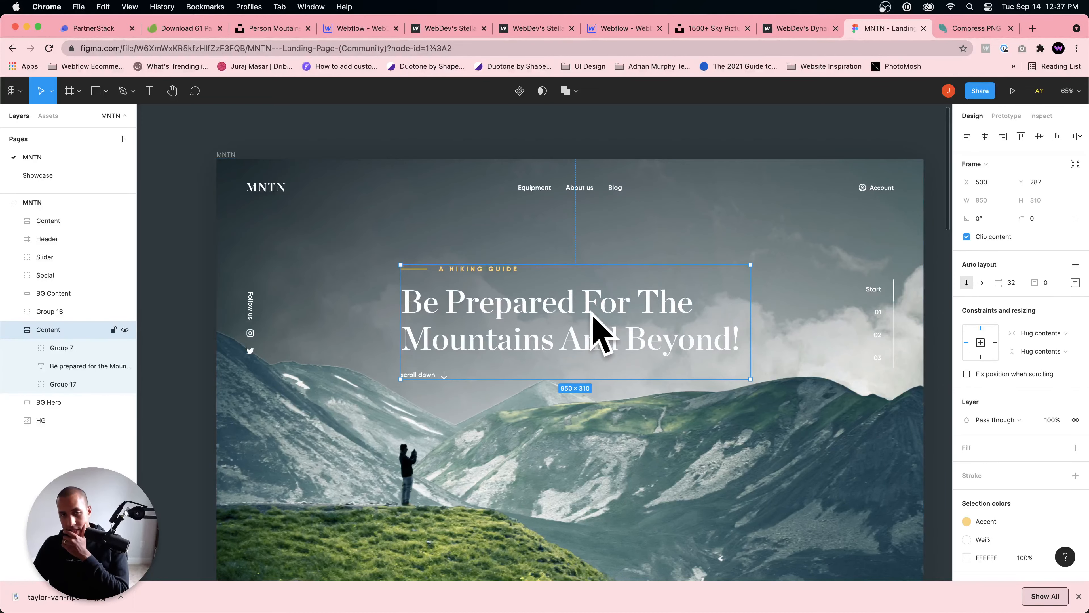
pyautogui.scroll(-1, 494, 301)
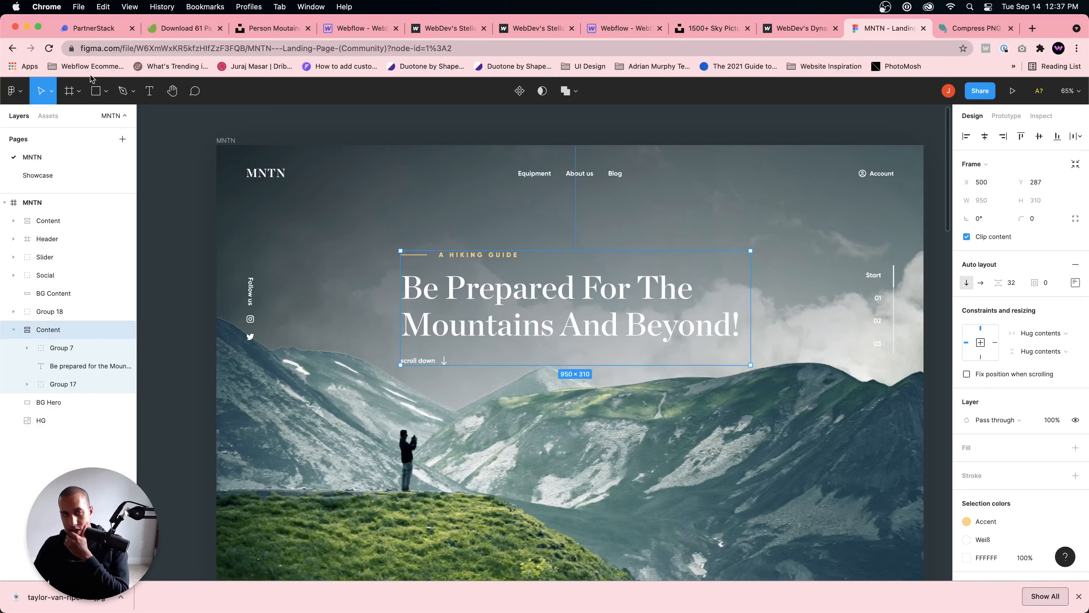
# Step: Go back to the live Webflow page, dismiss the downloads bar and check the hero's scroll movement for comparison with the design
pyautogui.click(444, 30)
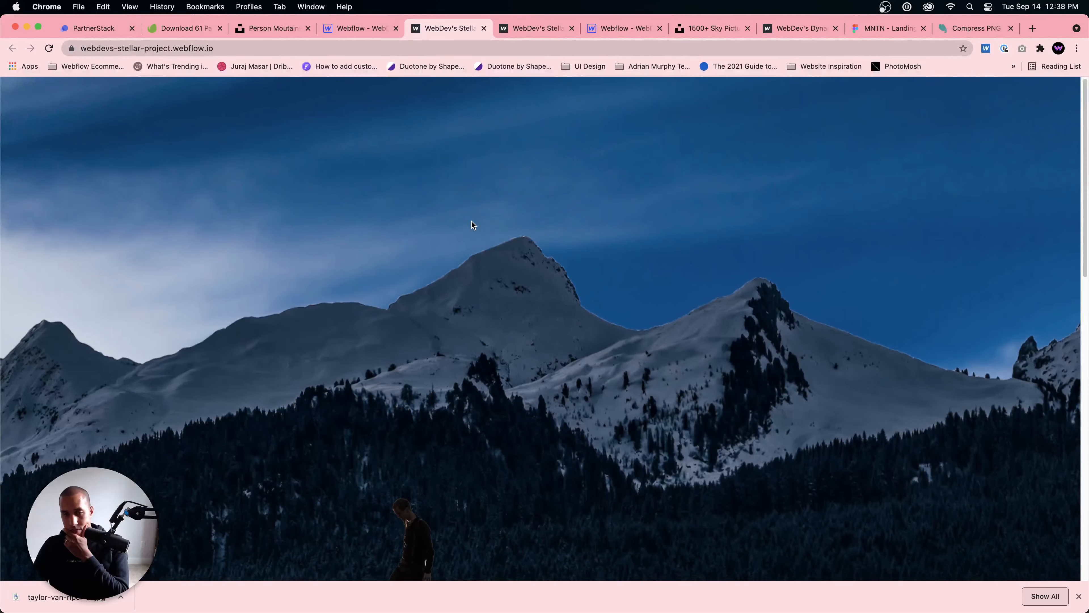
pyautogui.click(1078, 595)
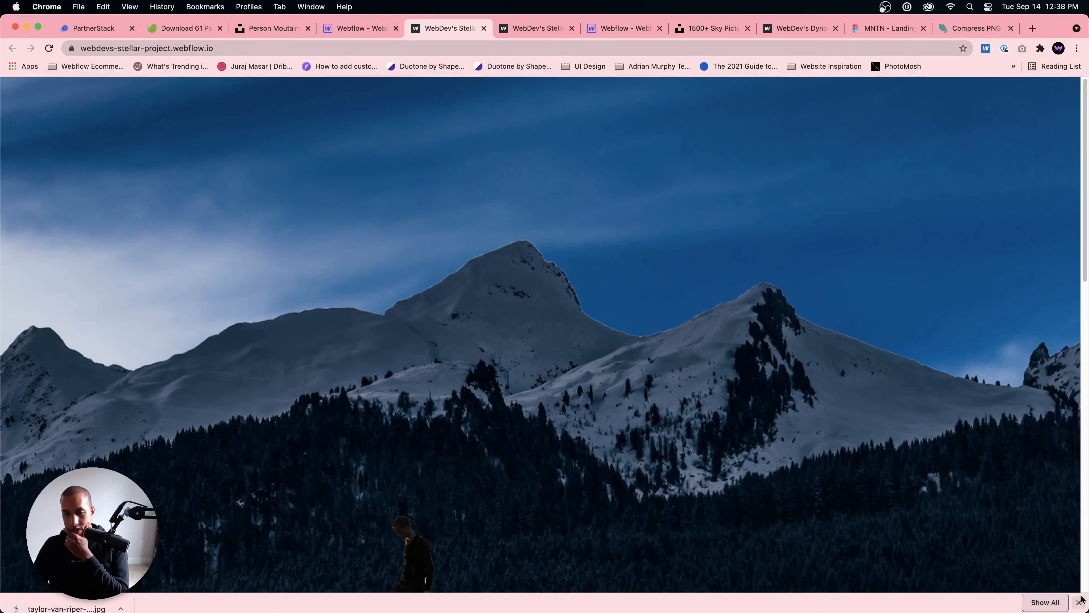
pyautogui.scroll(-10, 920, 520)
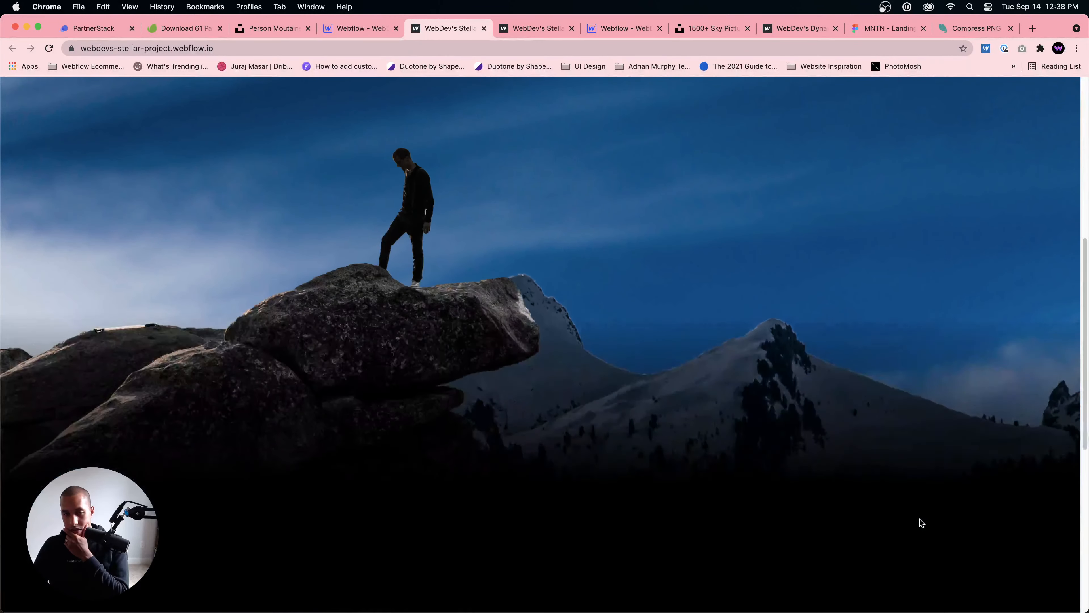
pyautogui.scroll(10, 920, 519)
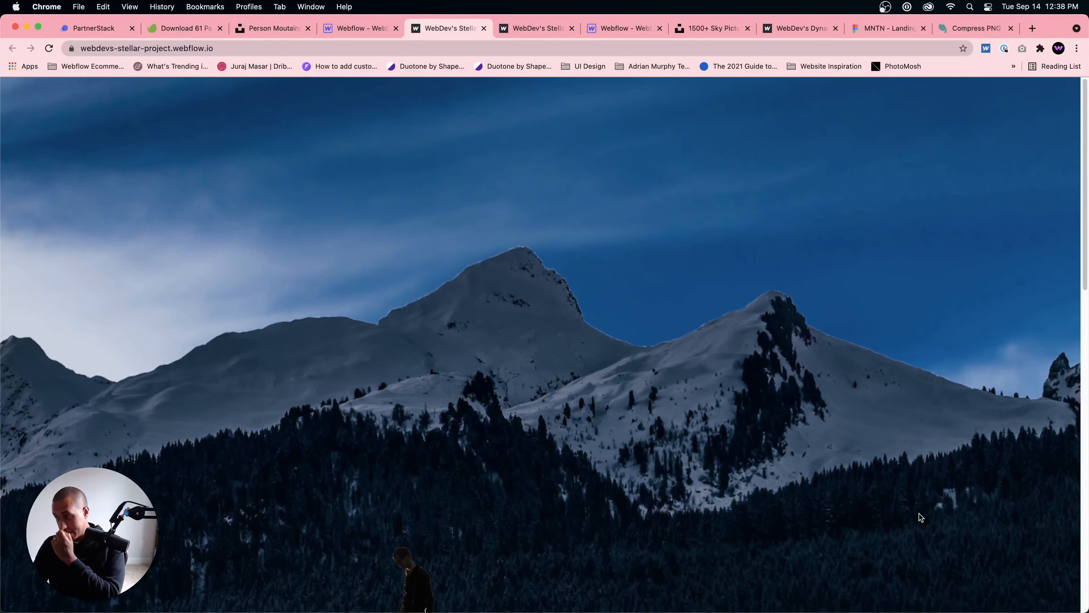
pyautogui.scroll(-10, 697, 368)
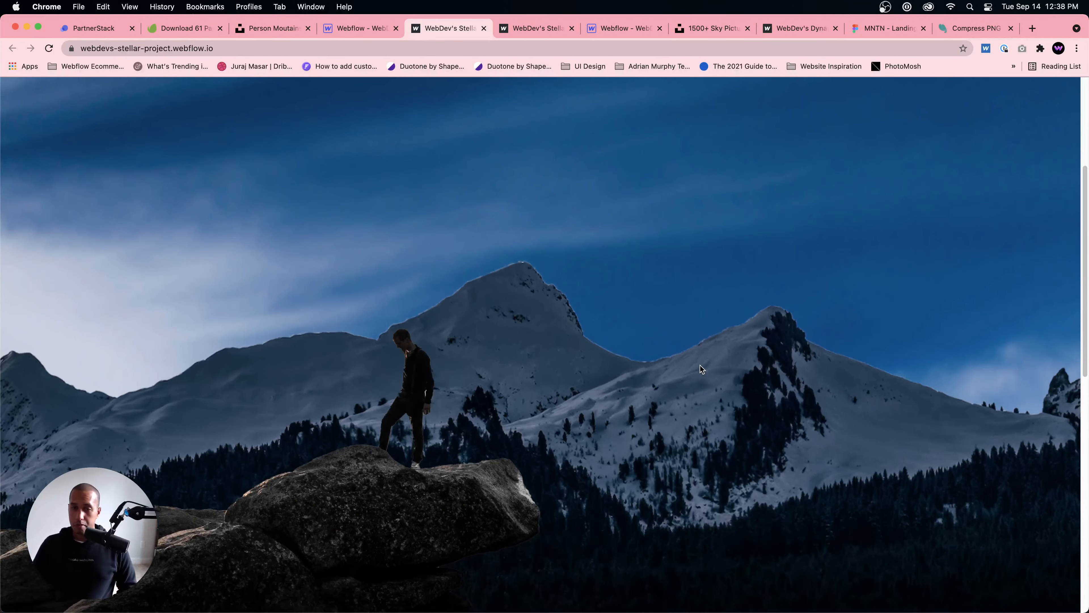
pyautogui.scroll(10, 702, 368)
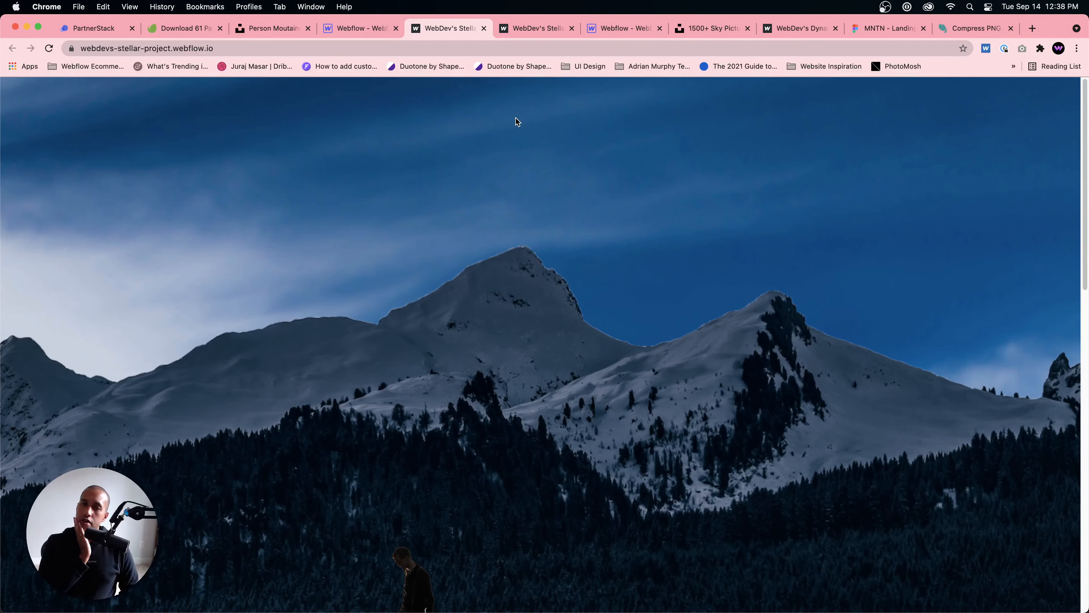
# Step: Return to the Webflow designer and bring up the style settings of the Hero Section
pyautogui.click(355, 27)
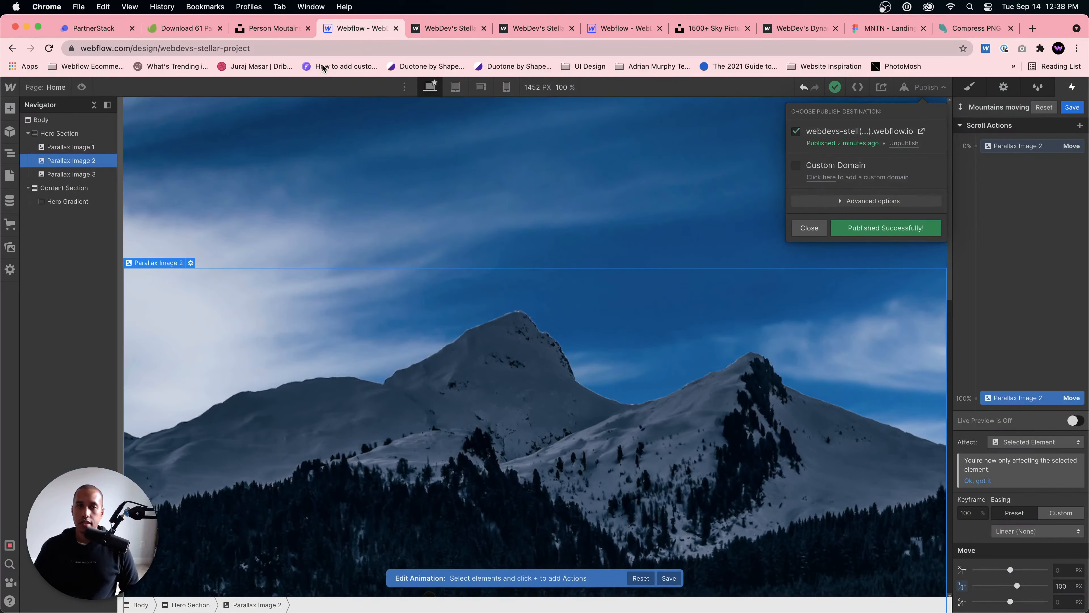
pyautogui.click(80, 135)
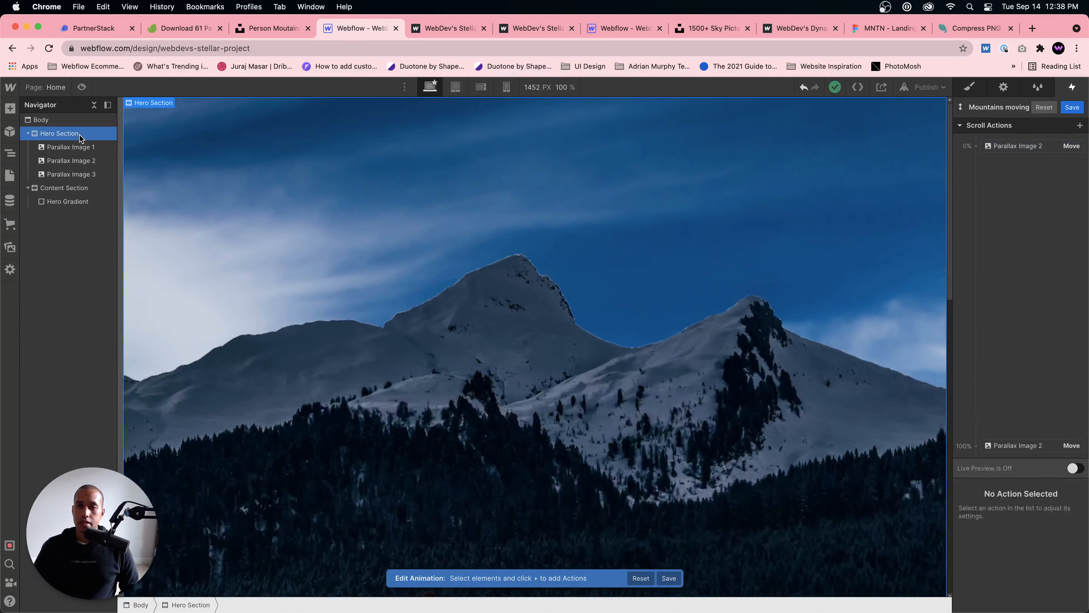
pyautogui.click(969, 88)
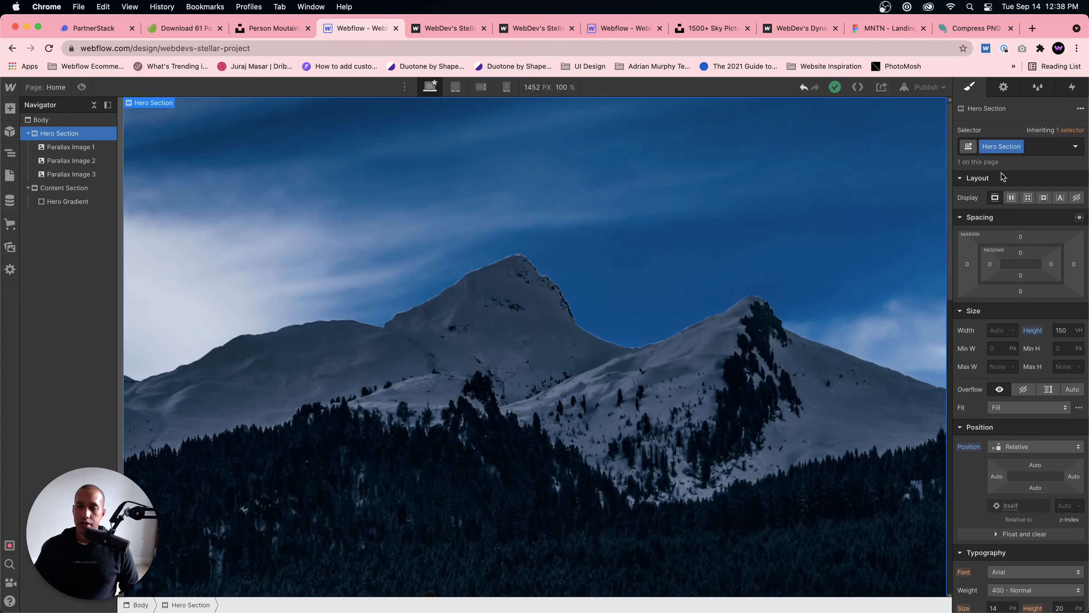
# Step: Try positioning the Hero Section absolutely with 0% offsets on all sides and a z-index of 3
pyautogui.click(1046, 446)
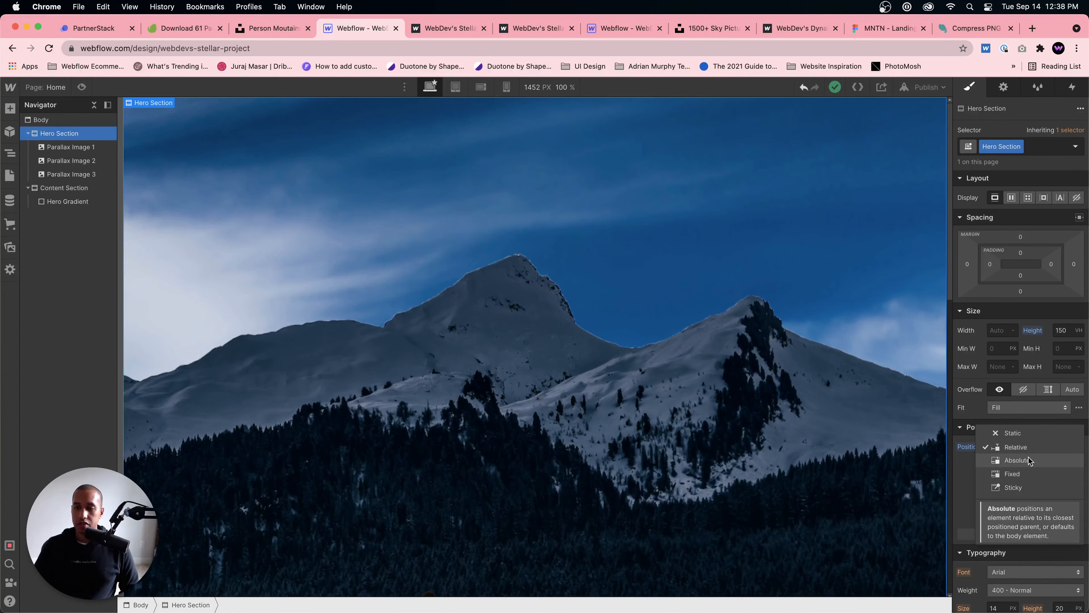
pyautogui.click(1030, 457)
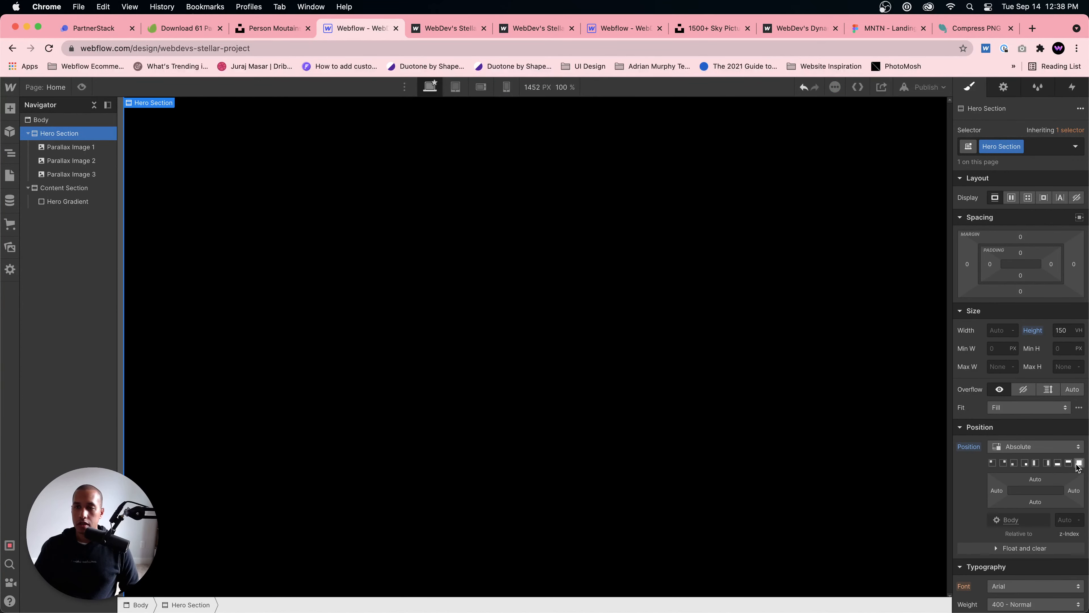
pyautogui.click(1078, 463)
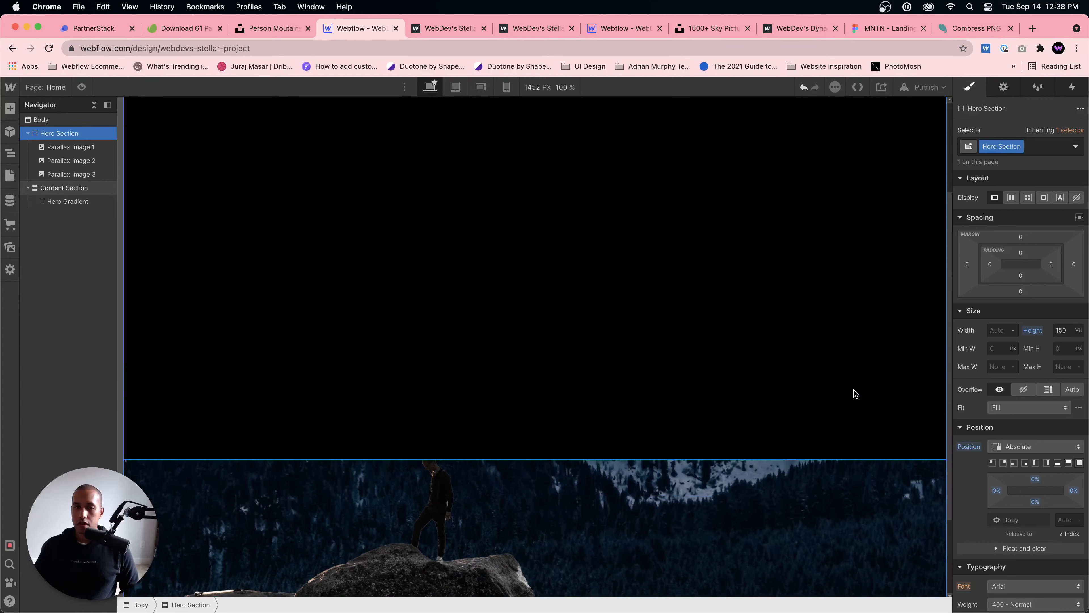
pyautogui.scroll(-3, 855, 394)
pyautogui.scroll(5, 855, 393)
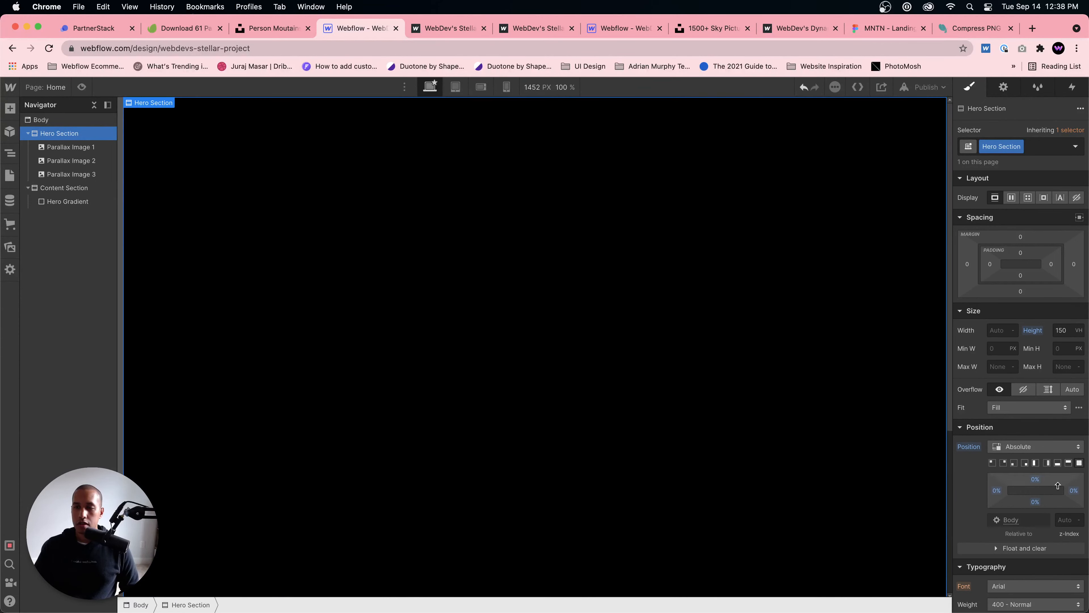
pyautogui.click(1072, 519)
pyautogui.write('3')
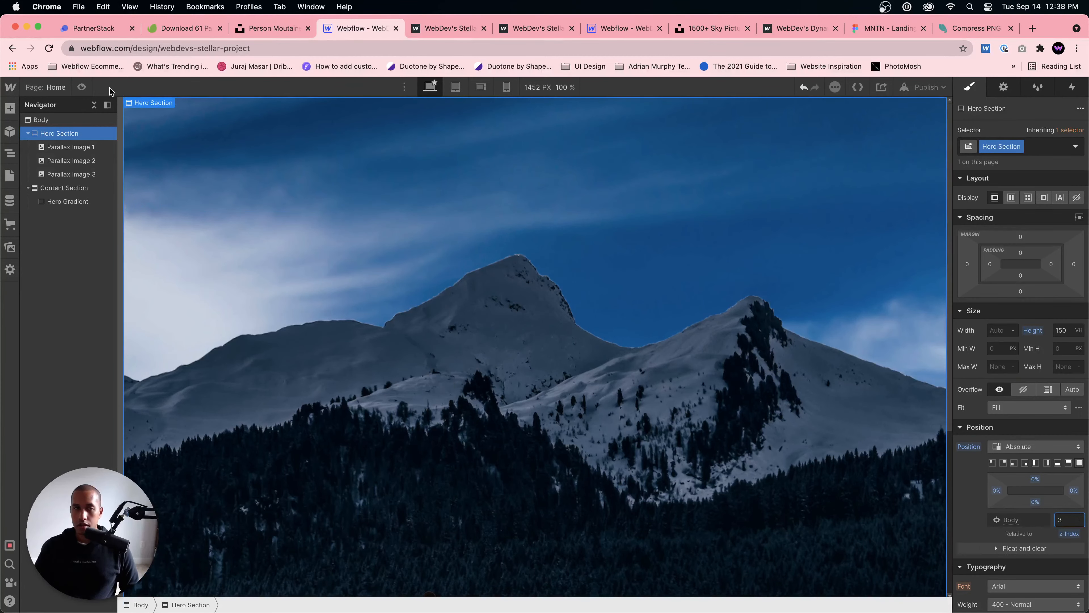
# Step: Preview the scroll effect with the absolutely positioned Hero Section, and undo its z-index, offset and position changes
pyautogui.click(81, 87)
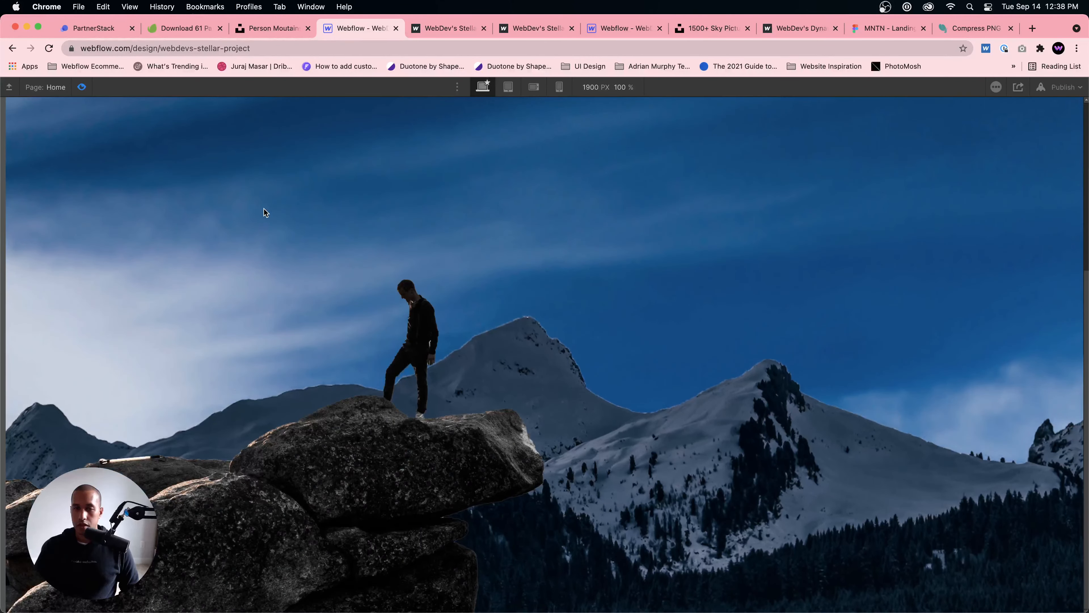
pyautogui.scroll(-3, 89, 108)
pyautogui.click(81, 87)
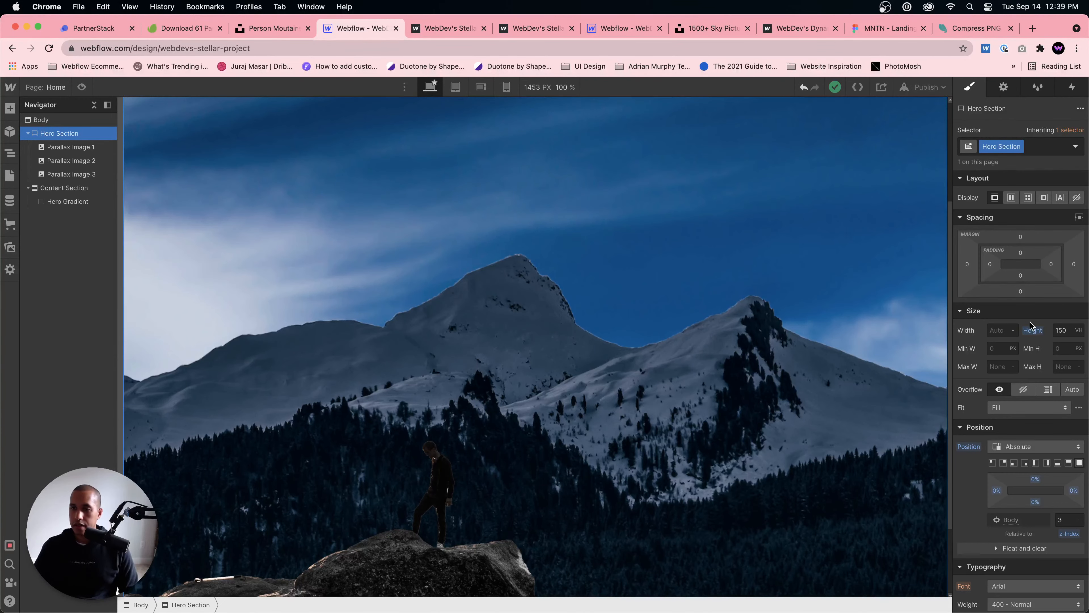
pyautogui.press('super+z')
pyautogui.press('super+z')
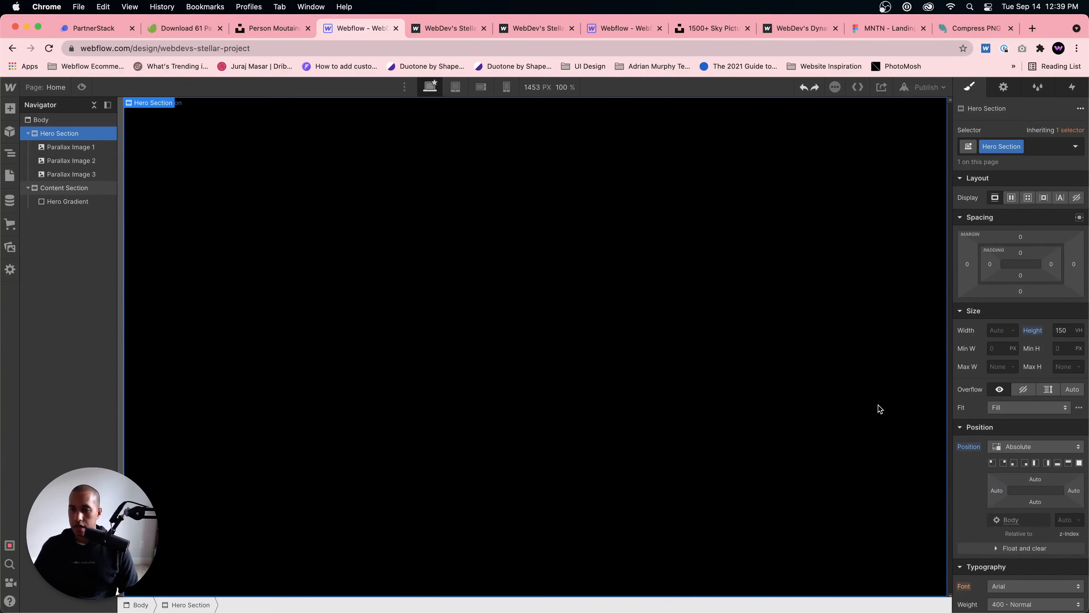
pyautogui.press('super+z')
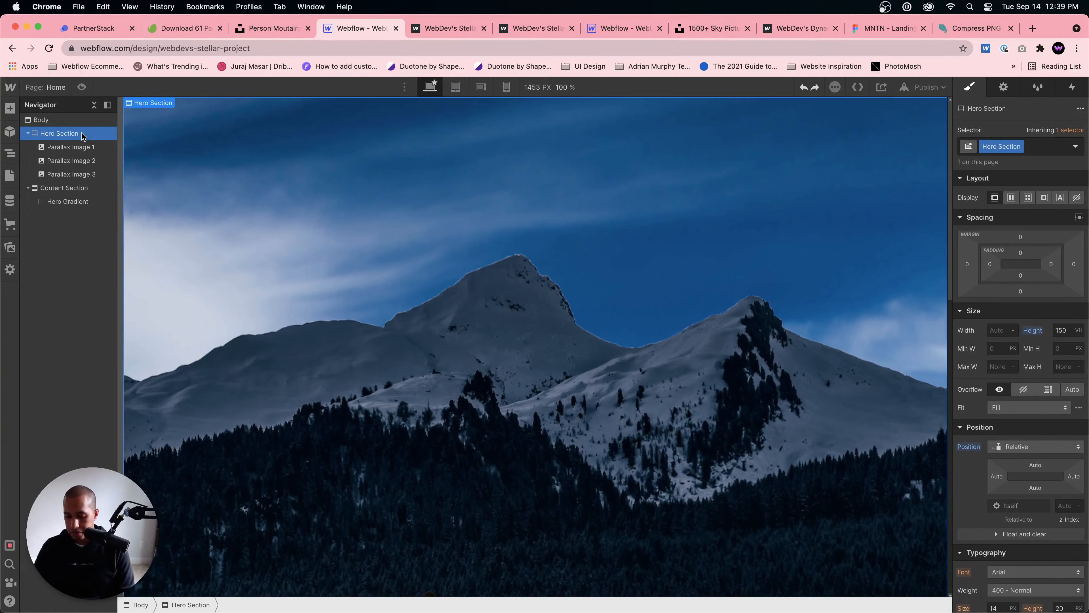
# Step: Add a div block inside the Hero Section and give it the class Hero Content
pyautogui.press('super+e')
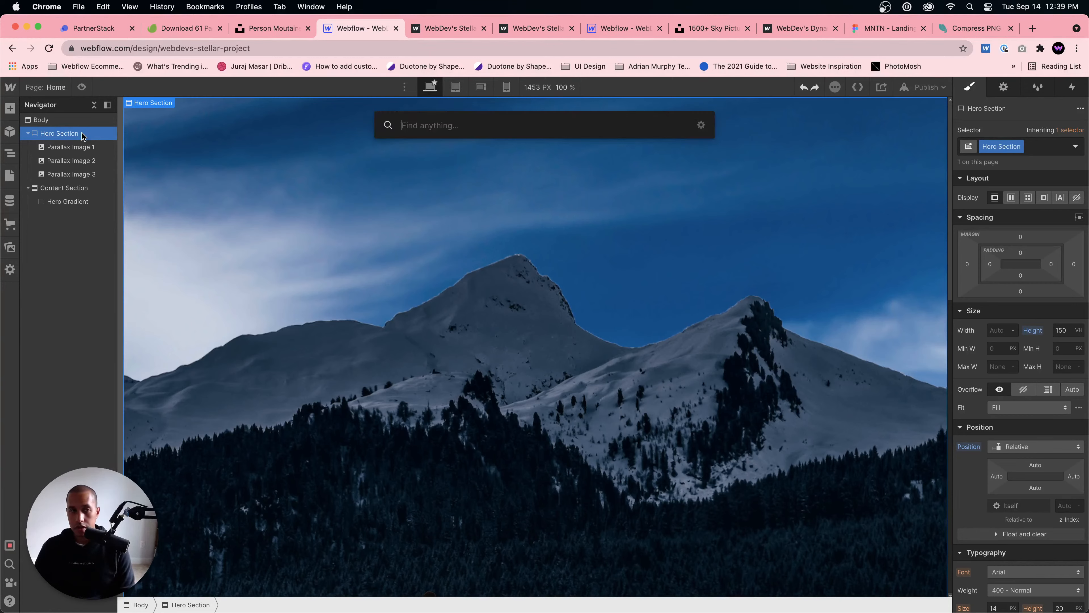
pyautogui.write('div')
pyautogui.press('Return')
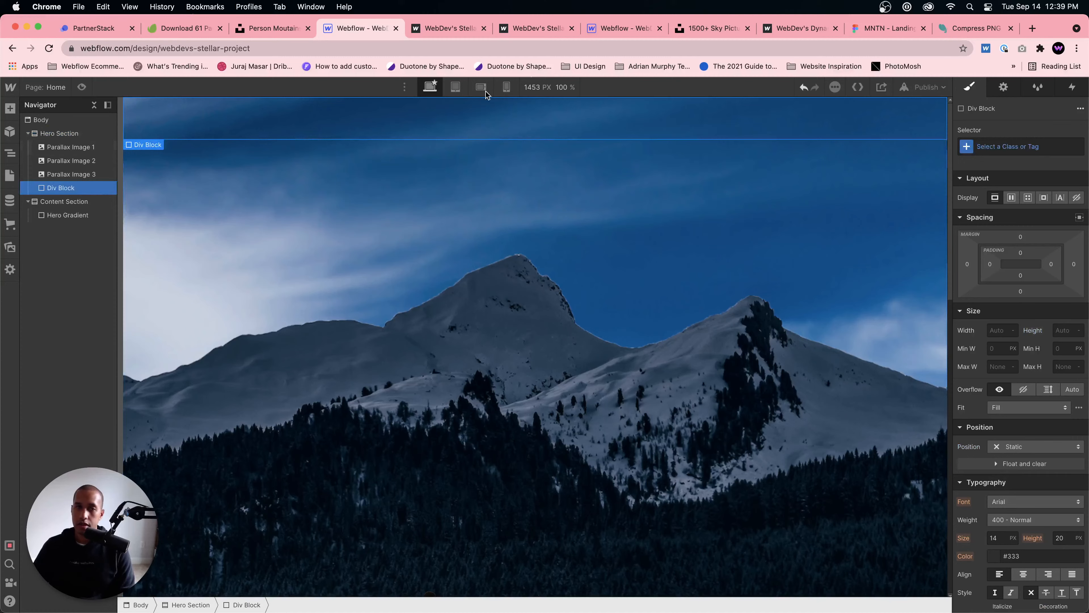
pyautogui.click(975, 151)
pyautogui.write('Hero ')
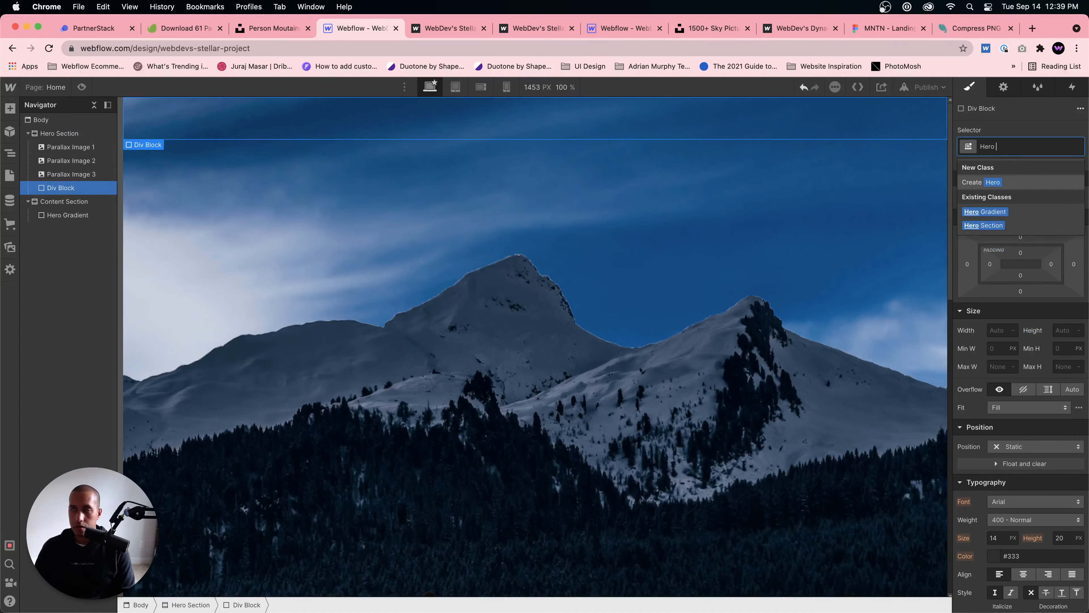
pyautogui.write('Content')
pyautogui.press('Return')
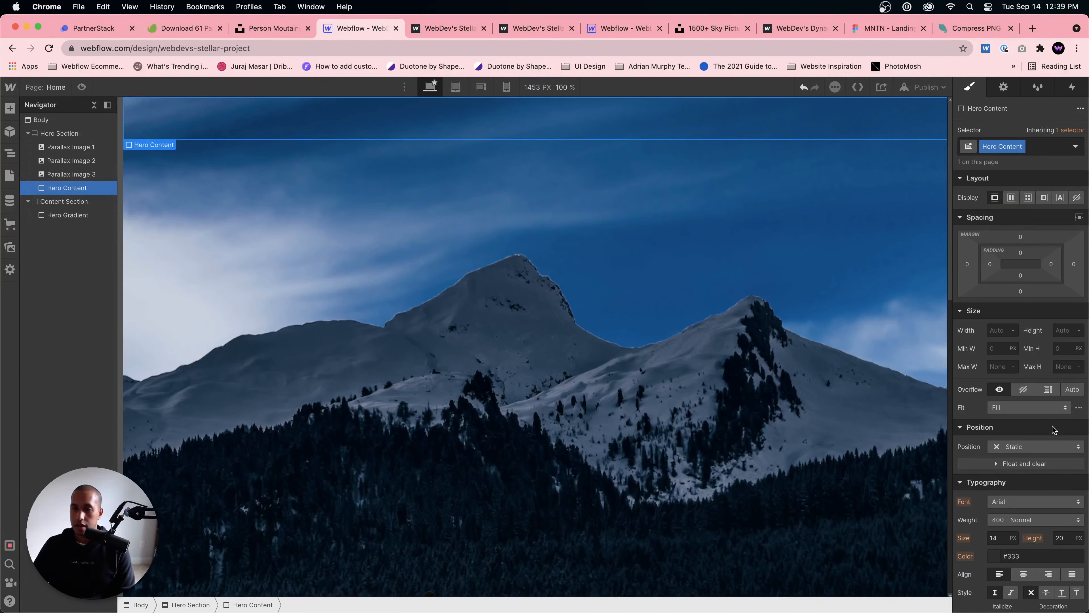
# Step: Set the Hero Content block's position to absolute and its minimum height to 100 VH
pyautogui.click(1034, 447)
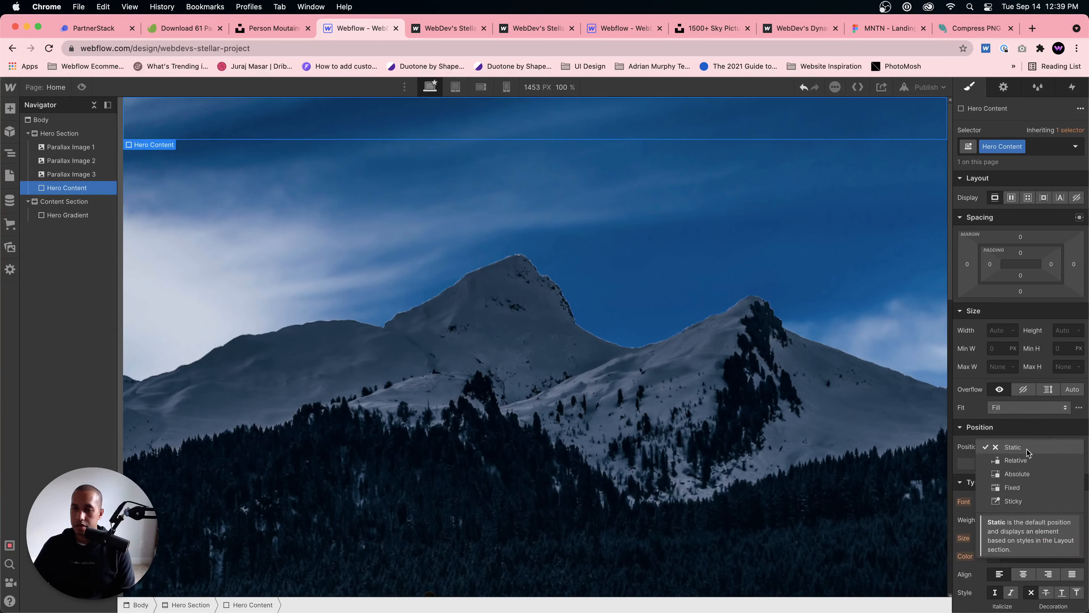
pyautogui.click(1024, 472)
pyautogui.click(1061, 349)
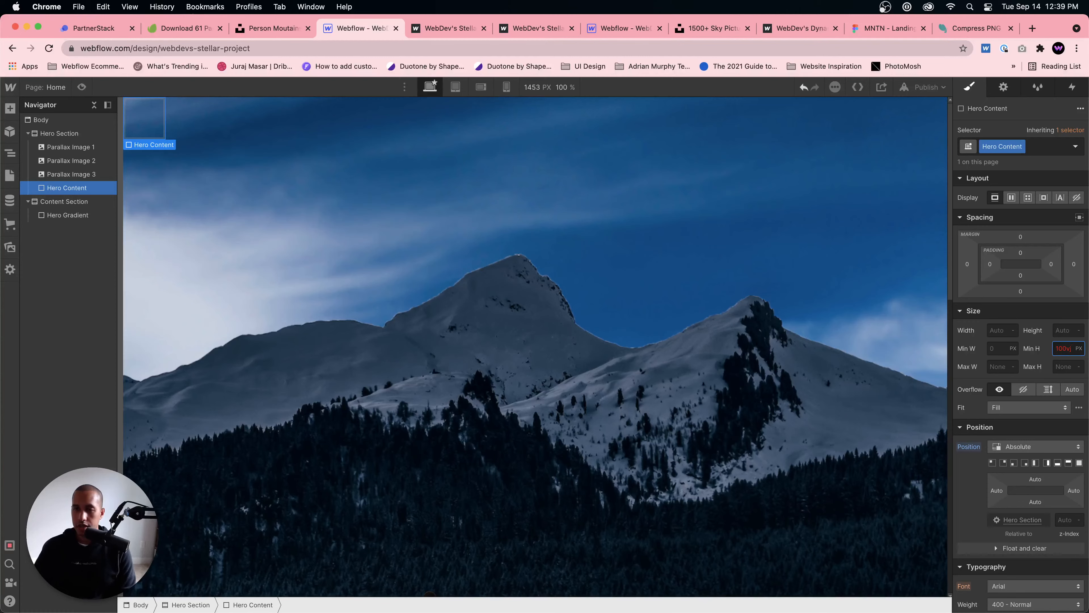
pyautogui.write('100v')
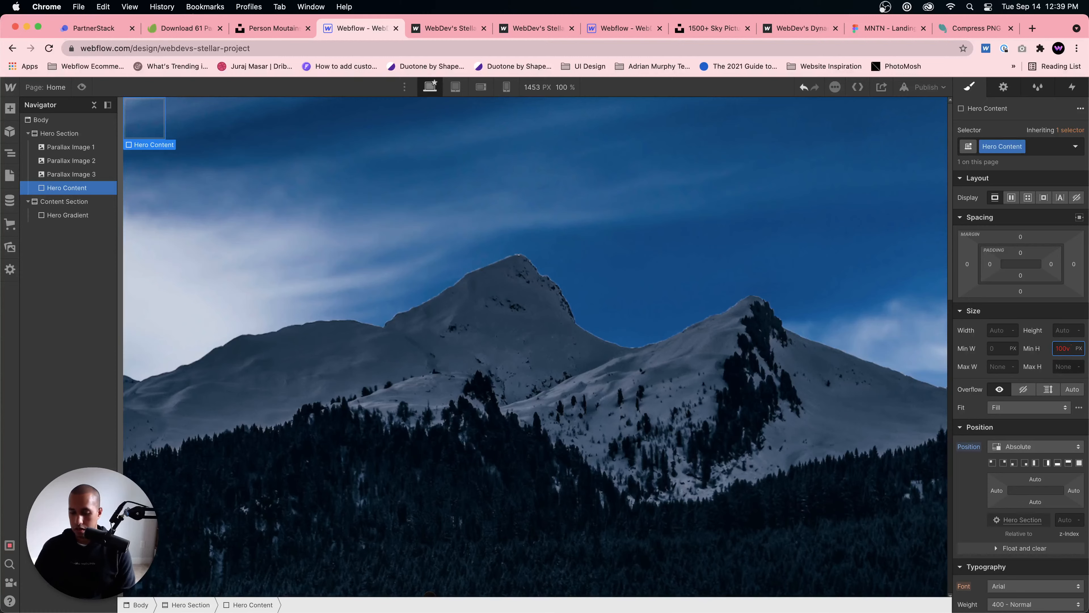
pyautogui.write('h')
pyautogui.press('Return')
# Step: Set Hero Content's width to 100% and make it a flex container with centred alignment and justification
pyautogui.click(995, 331)
pyautogui.write('1')
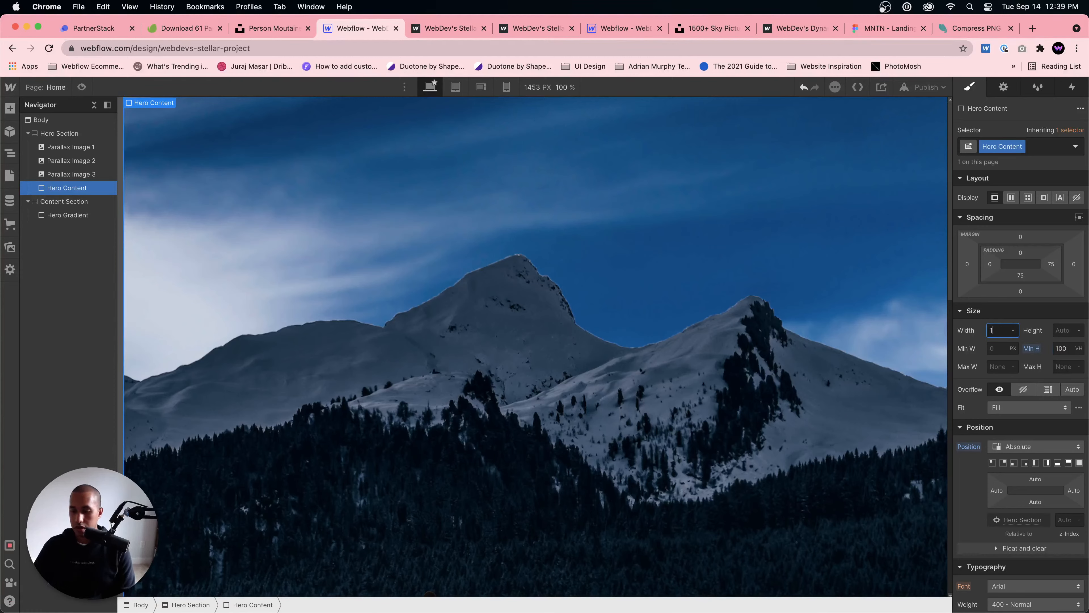
pyautogui.write('00%')
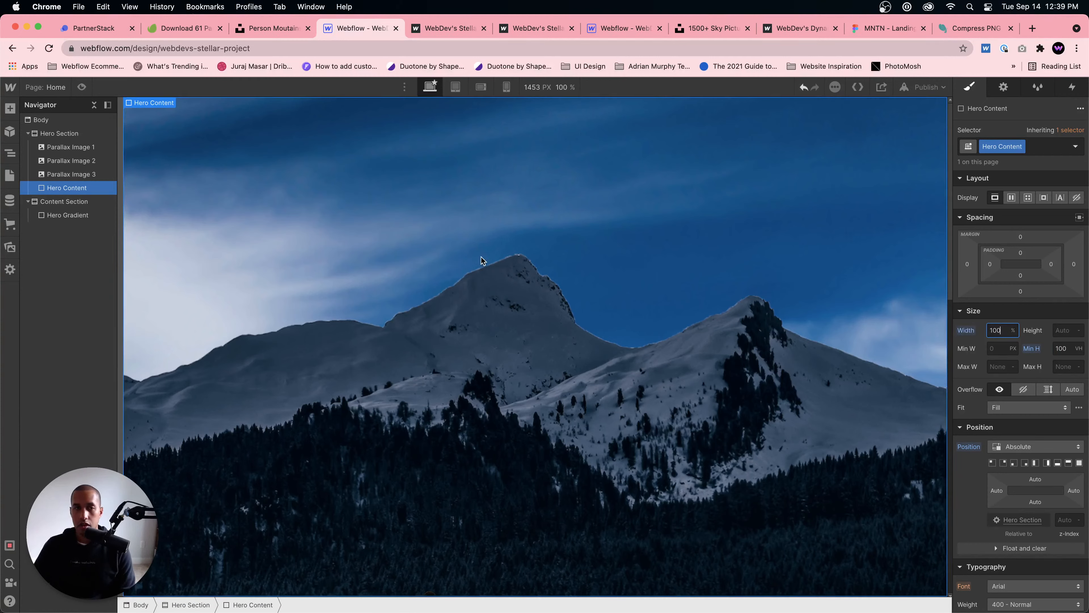
pyautogui.click(1011, 197)
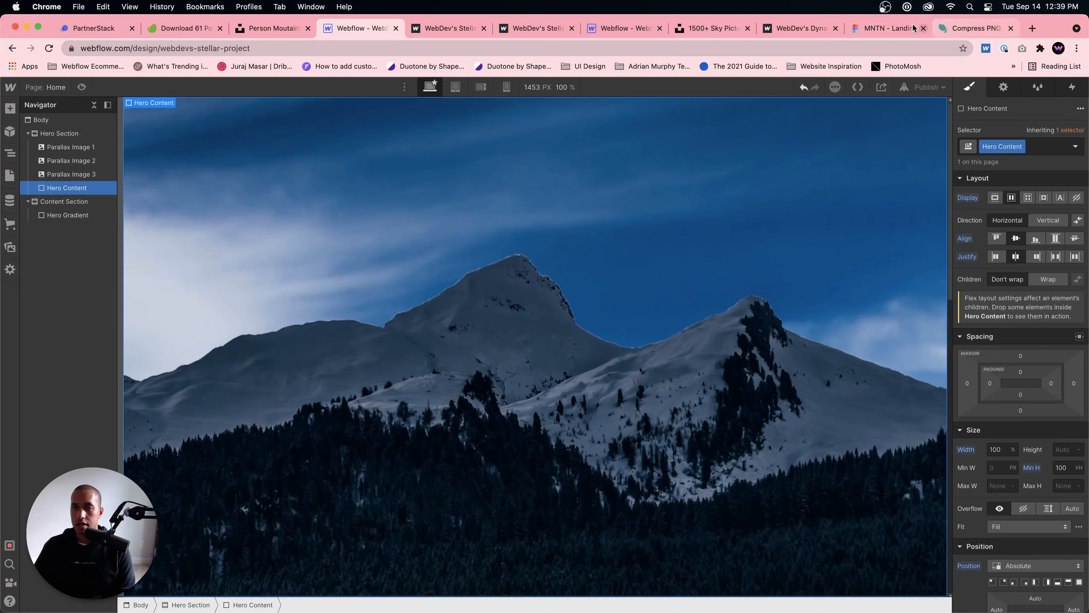
# Step: Check the MNTN design in Figma, then add a div block with the class Hero Heading Wrapper inside Hero Content in Webflow
pyautogui.click(887, 28)
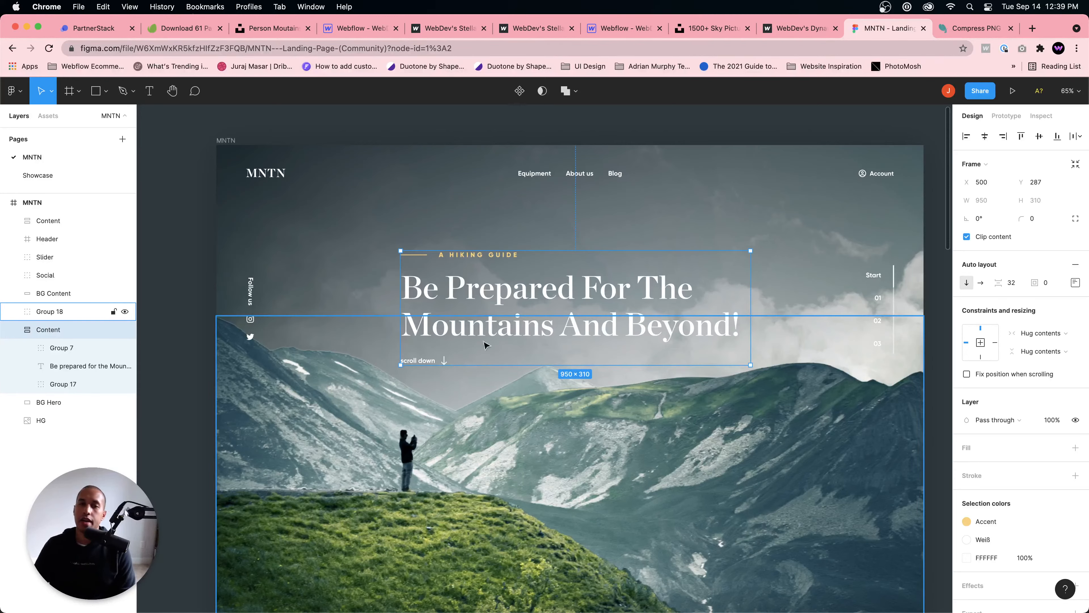
pyautogui.click(348, 29)
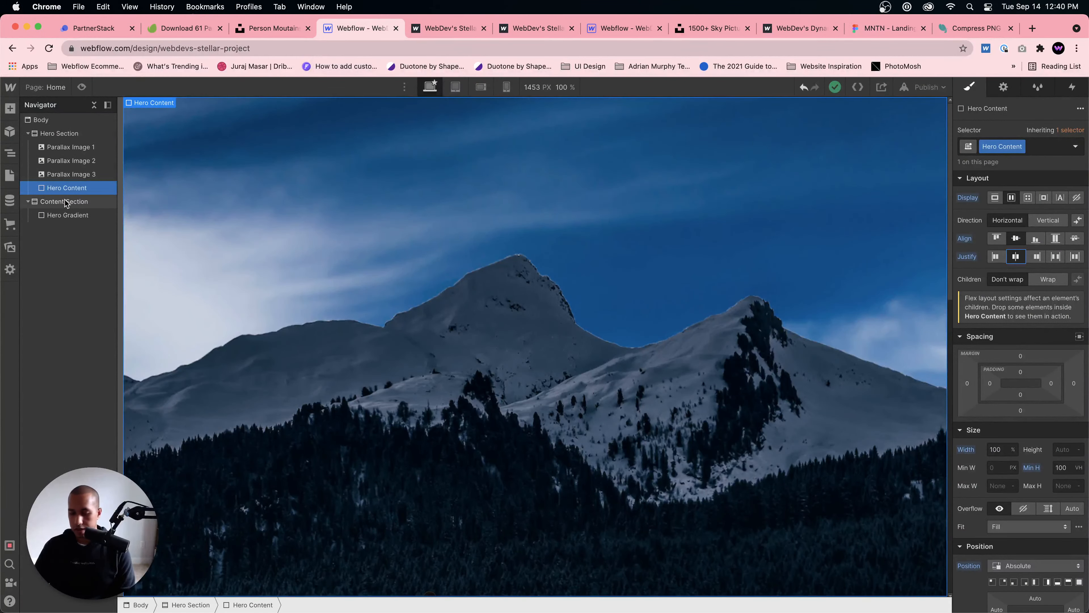
pyautogui.press('super+e')
pyautogui.write('div blo')
pyautogui.write('ck')
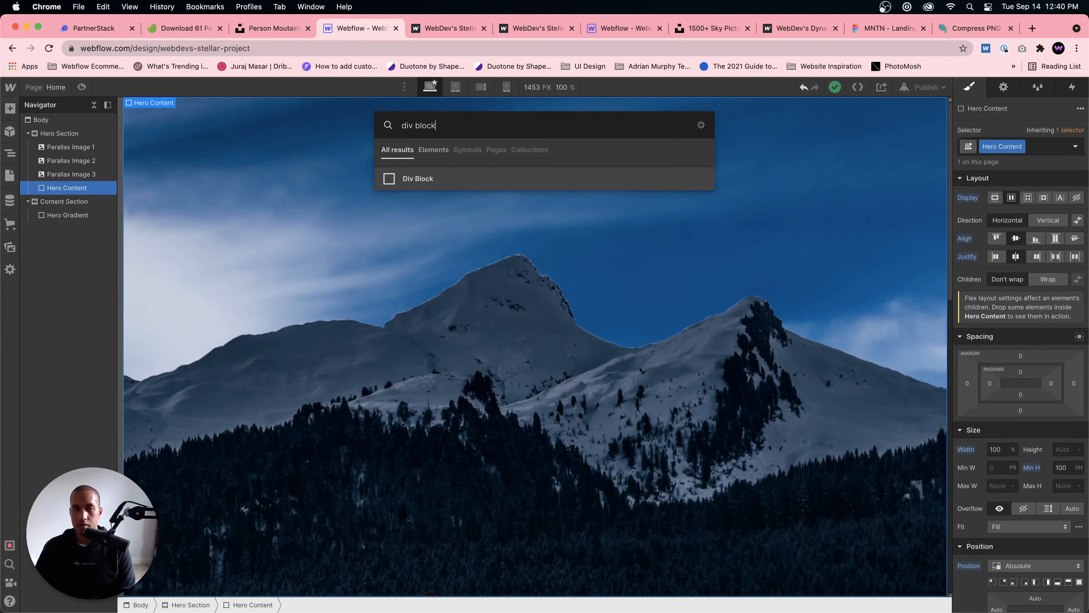
pyautogui.press('Return')
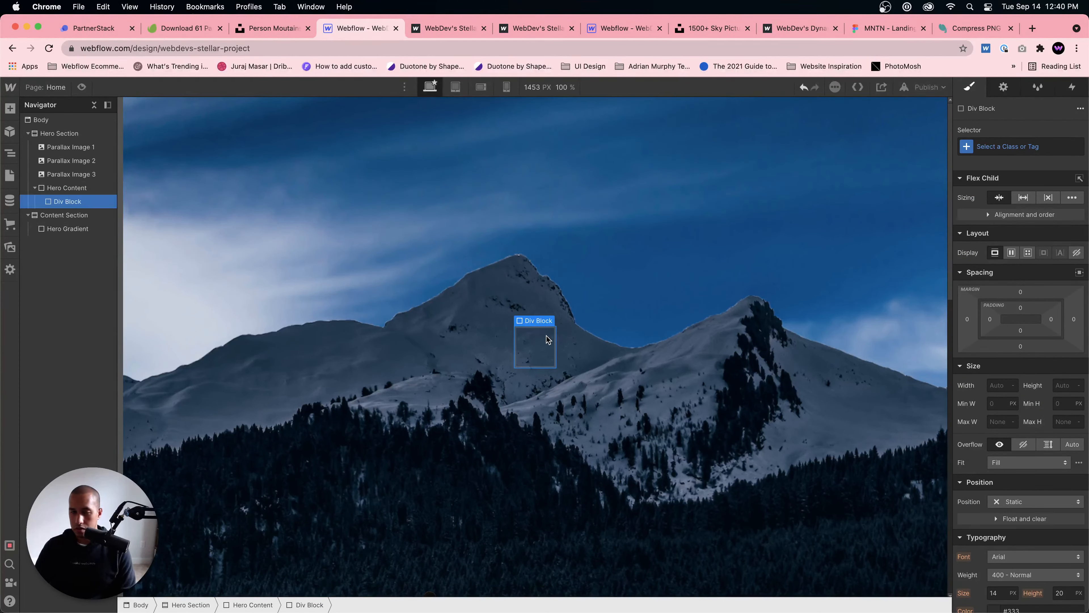
pyautogui.click(1042, 143)
pyautogui.write('H')
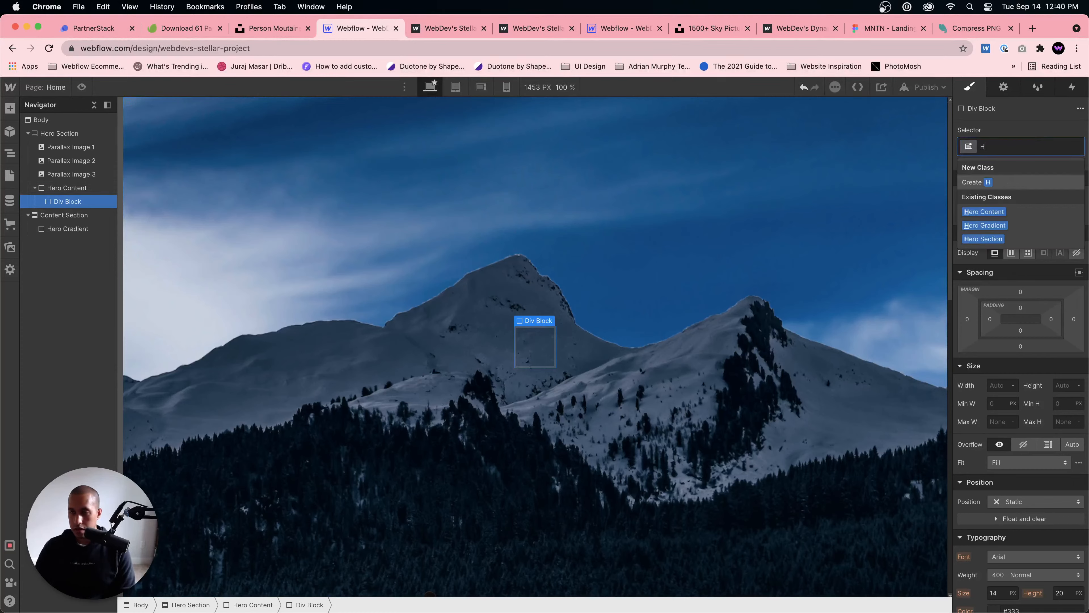
pyautogui.write('ero Headin')
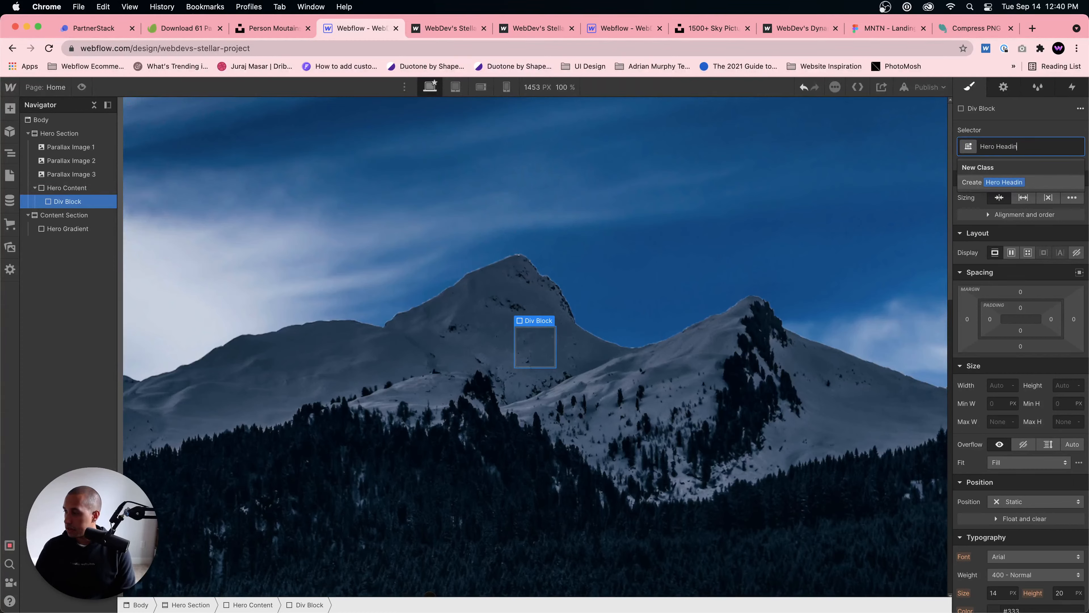
pyautogui.write('g Wrapper')
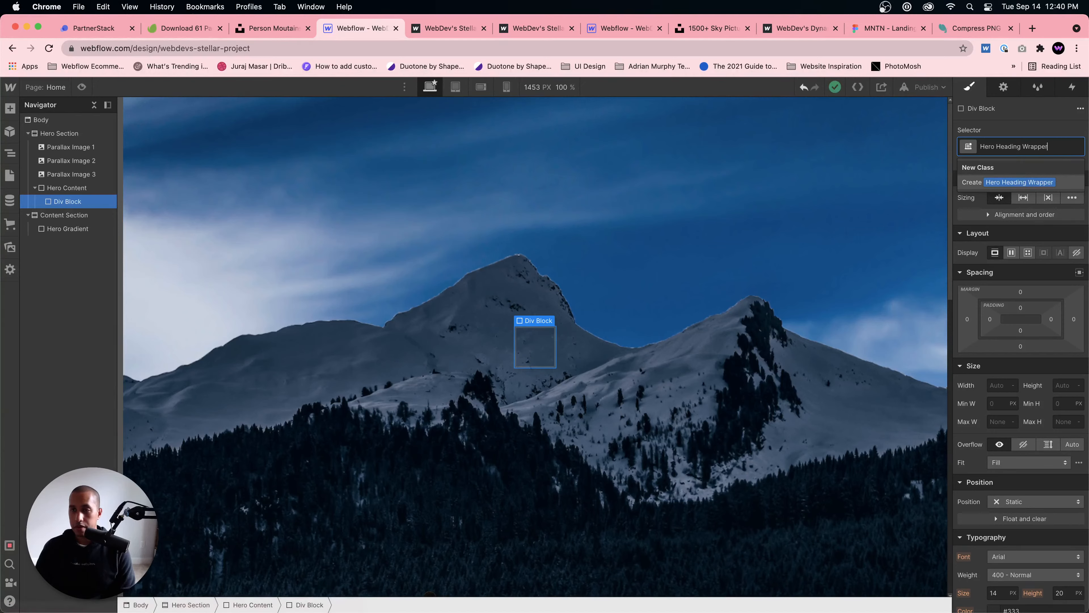
pyautogui.press('Return')
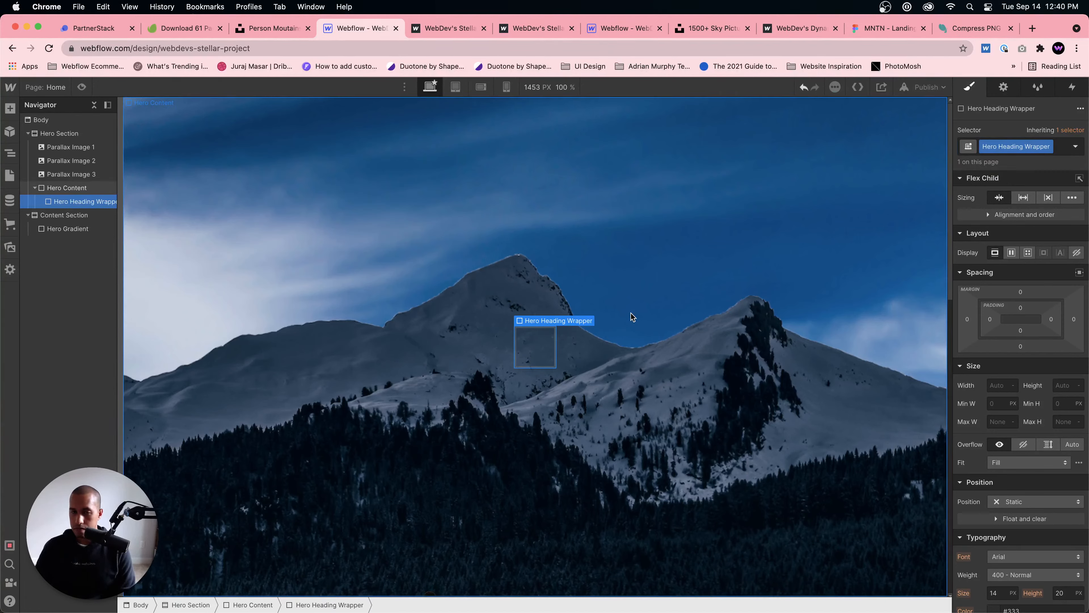
# Step: Add a div block inside Hero Heading Wrapper and give it the class Horizontal Line
pyautogui.press('super+e')
pyautogui.write('div bloc')
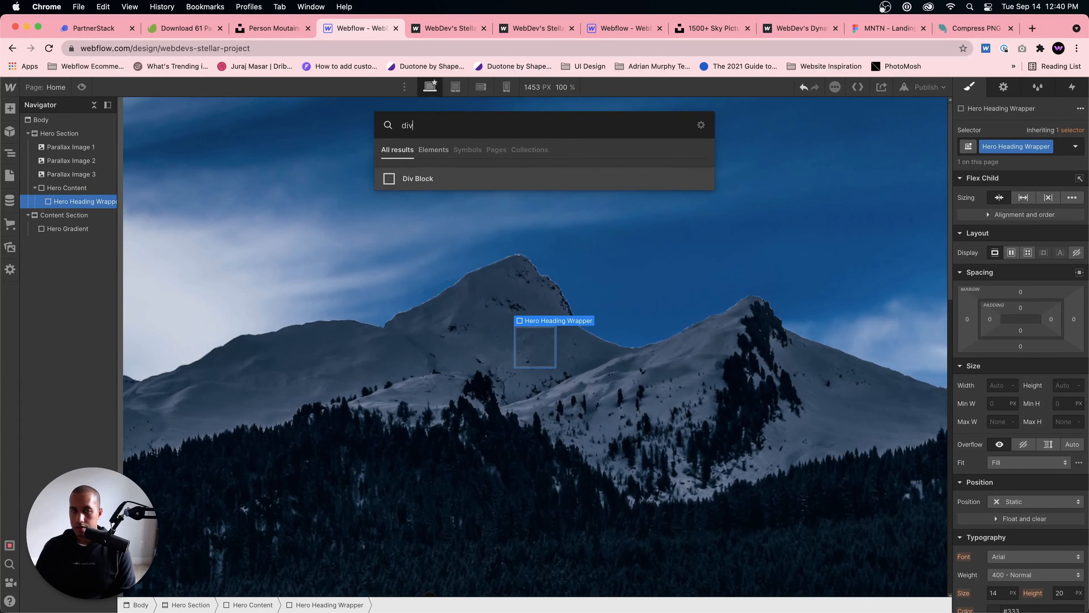
pyautogui.press('Return')
pyautogui.click(1013, 148)
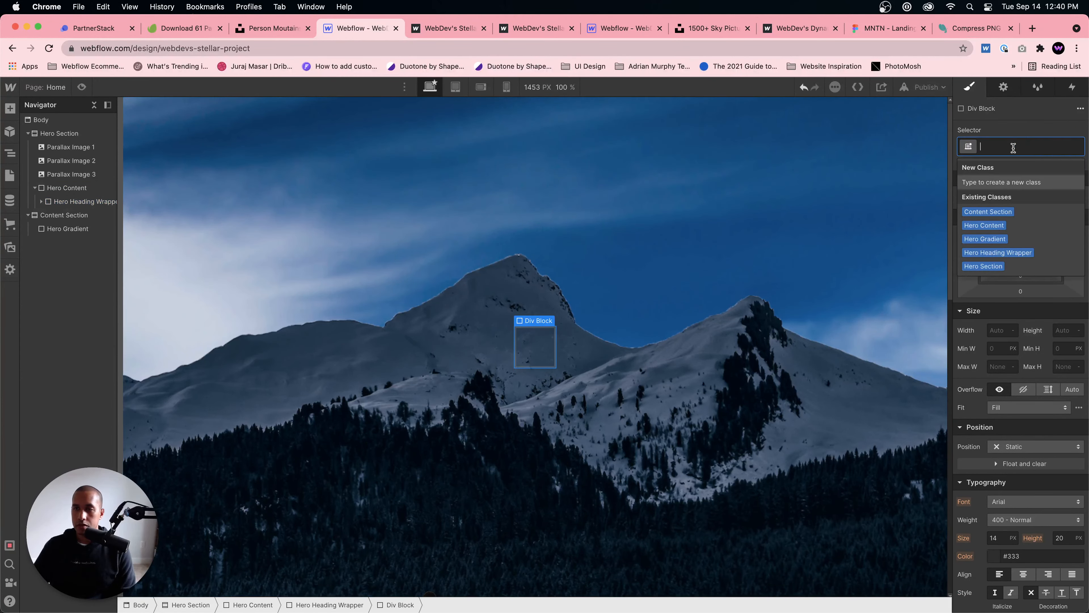
pyautogui.write('Horizontal')
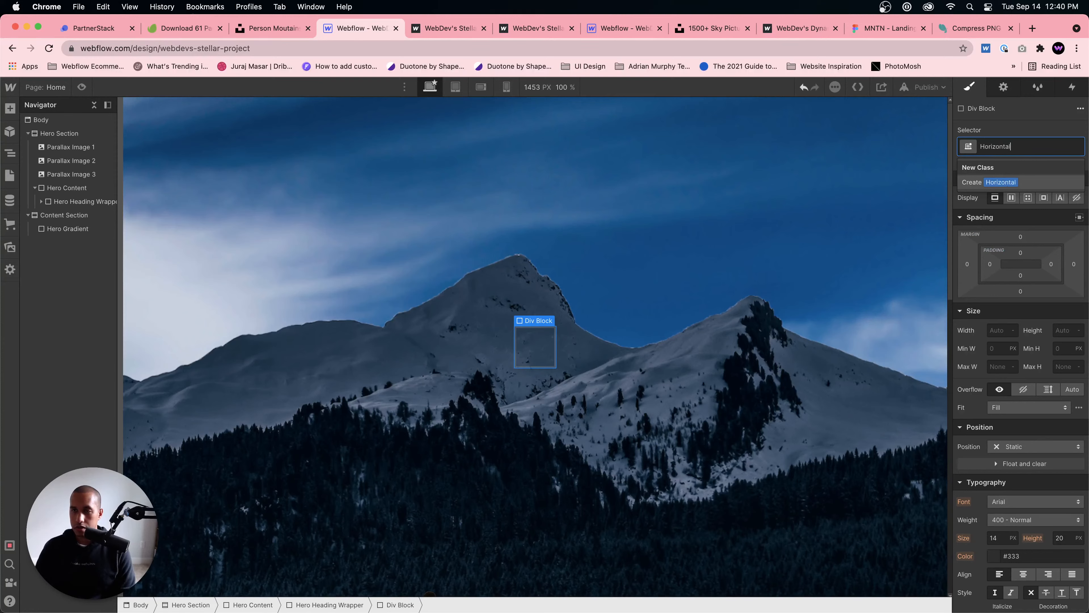
pyautogui.write(' Line')
pyautogui.press('Return')
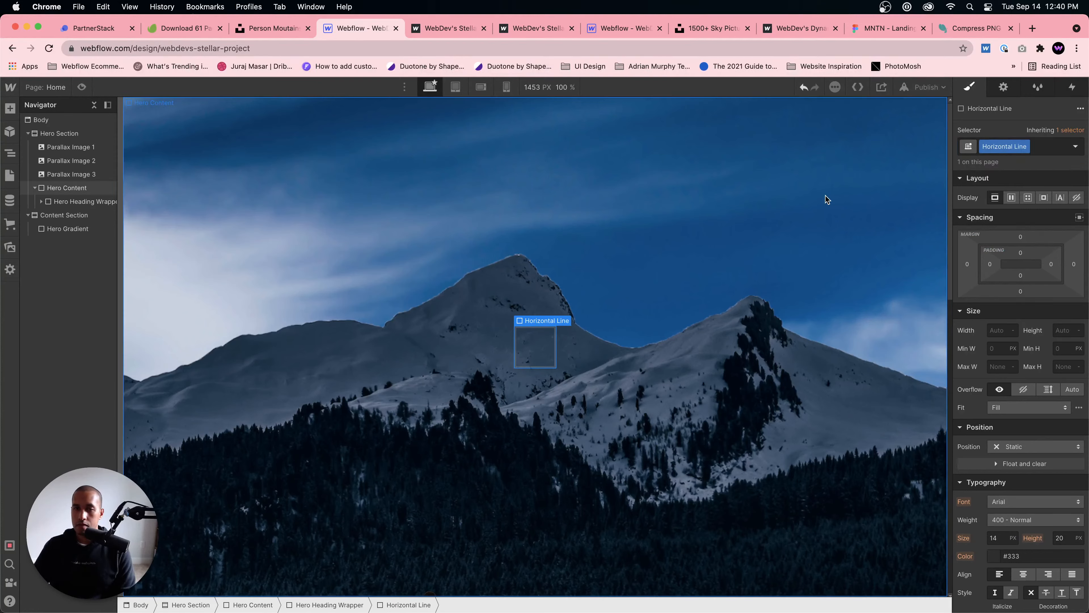
# Step: Rename the Horizontal Line class to Hero Heading Top
pyautogui.doubleClick(998, 145)
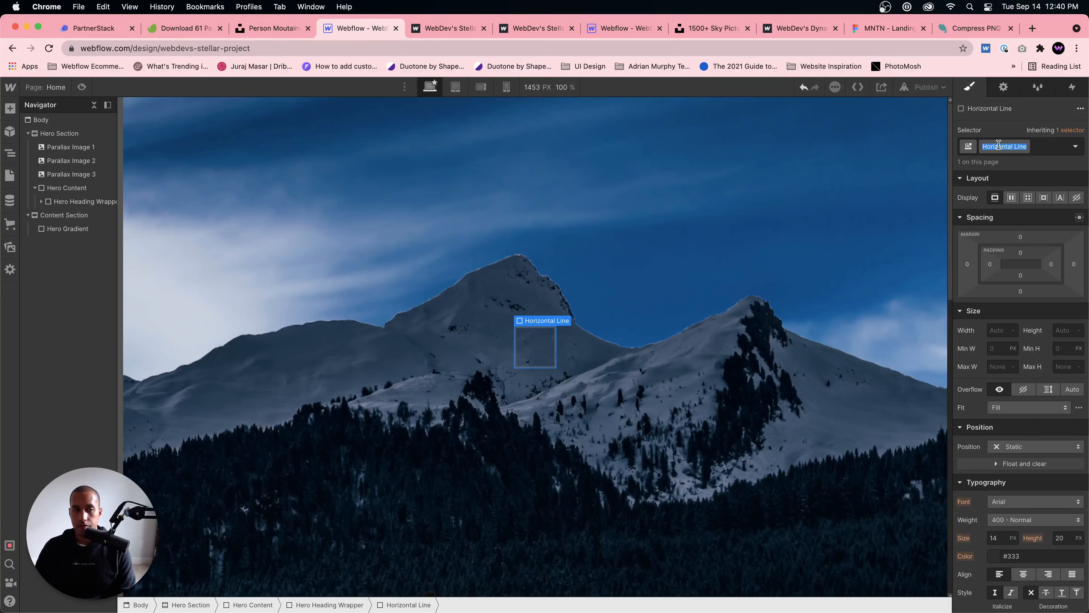
pyautogui.write('Hero Heading Top')
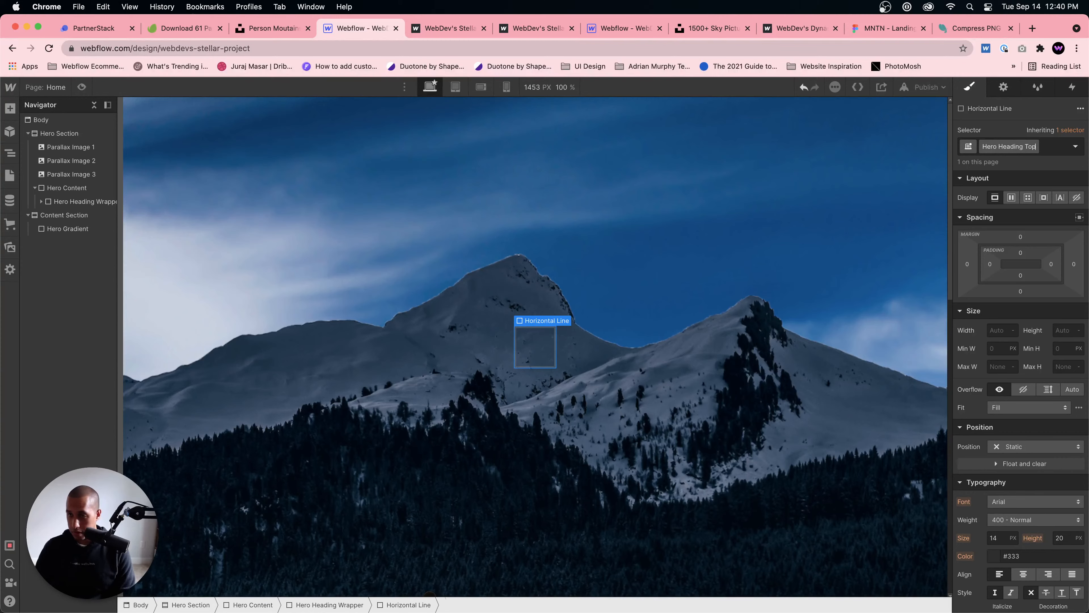
pyautogui.press('Return')
# Step: Add a div block directly inside Hero Content and give it the class Hero Heading Middle
pyautogui.click(51, 193)
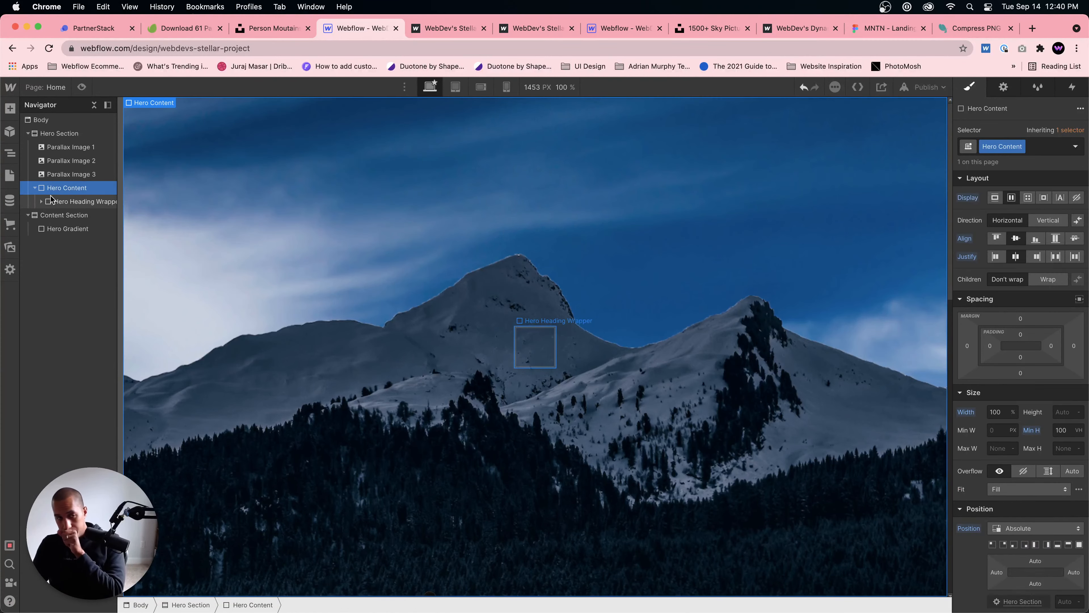
pyautogui.press('super+e')
pyautogui.write('div')
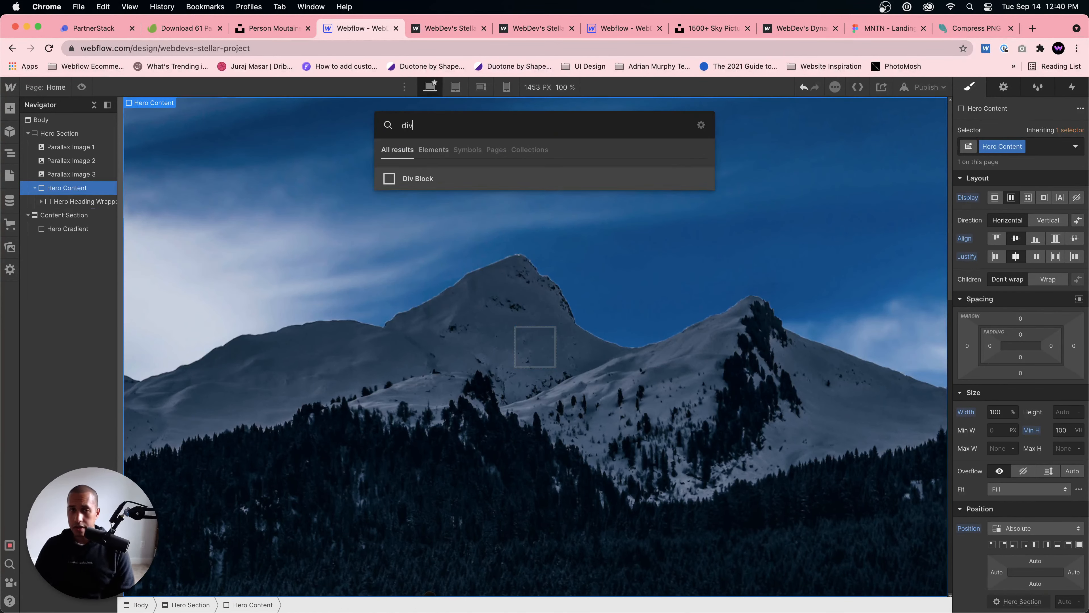
pyautogui.press('Return')
pyautogui.click(1032, 146)
pyautogui.write('He')
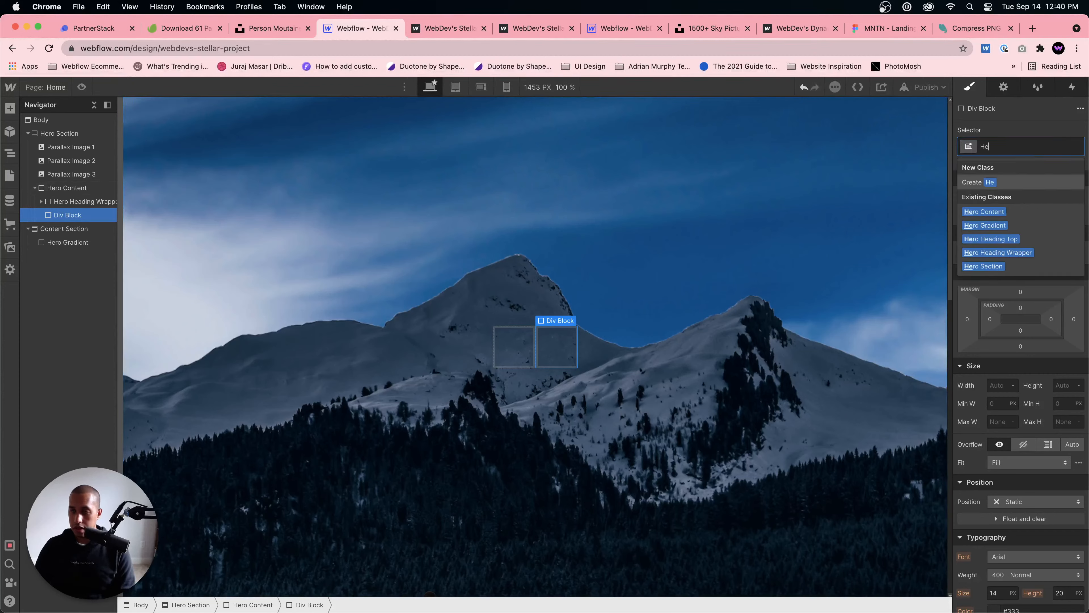
pyautogui.write('ro Heading Middle')
pyautogui.press('Return')
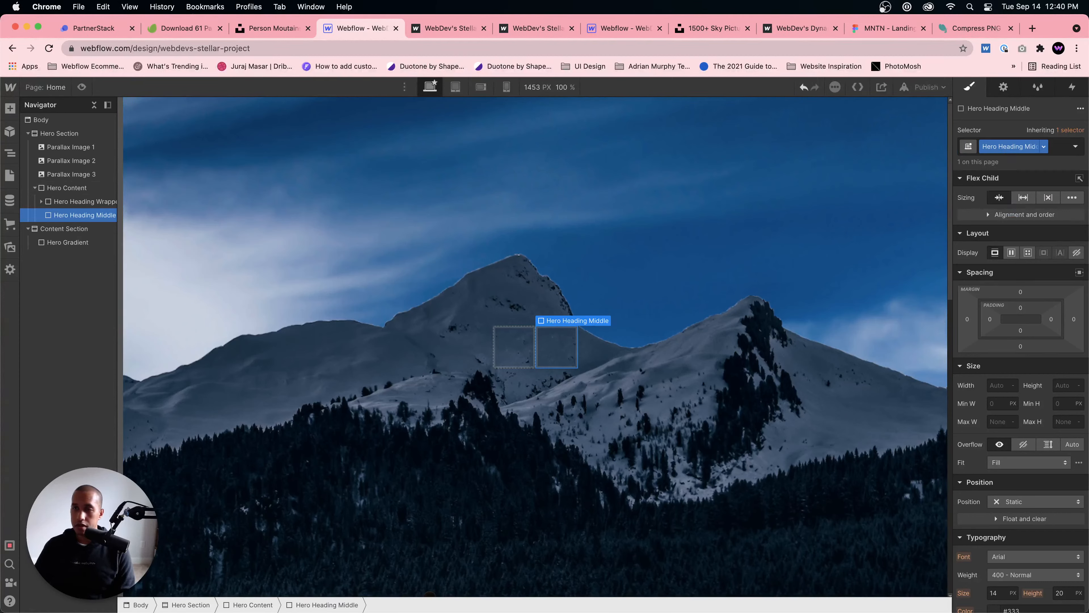
# Step: Add another div block directly inside Hero Content and give it the class Hero Heading Bottom
pyautogui.click(69, 189)
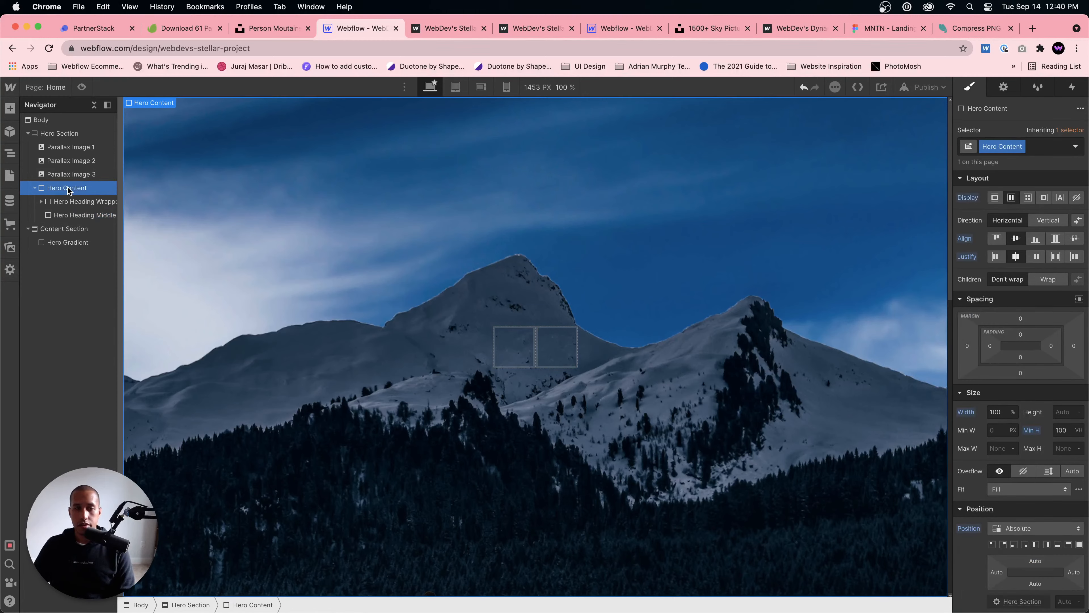
pyautogui.press('super+e')
pyautogui.write('div')
pyautogui.press('Return')
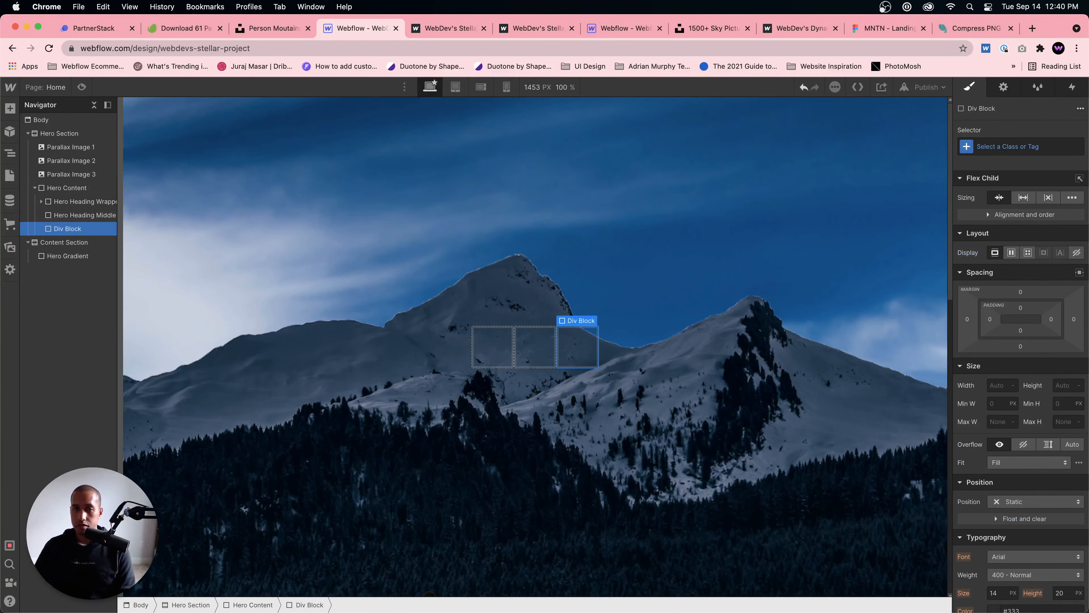
pyautogui.click(1058, 150)
pyautogui.write('Hero ')
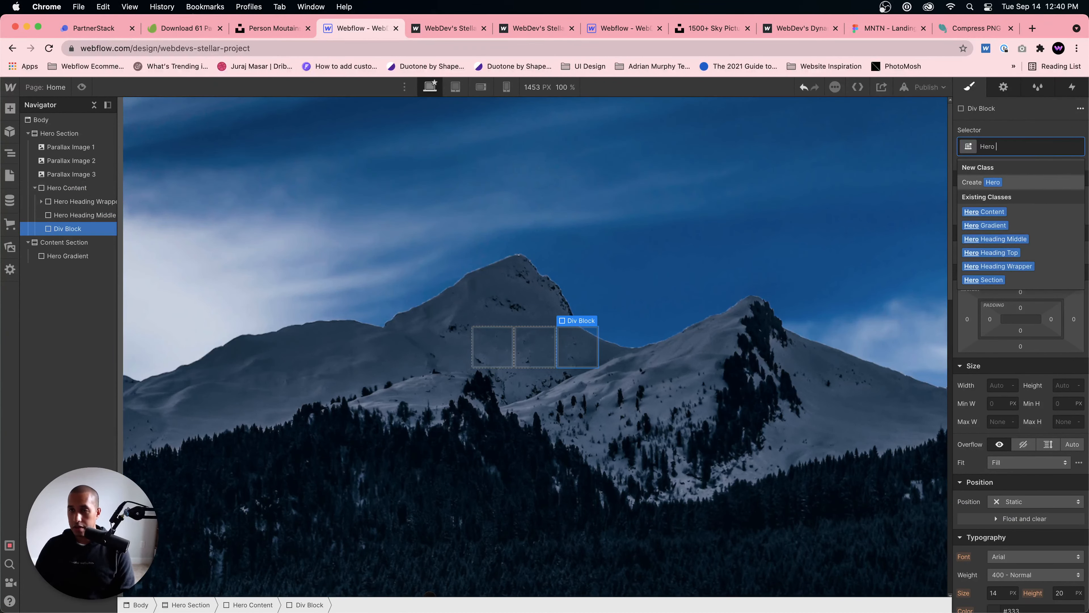
pyautogui.write('Heading bo')
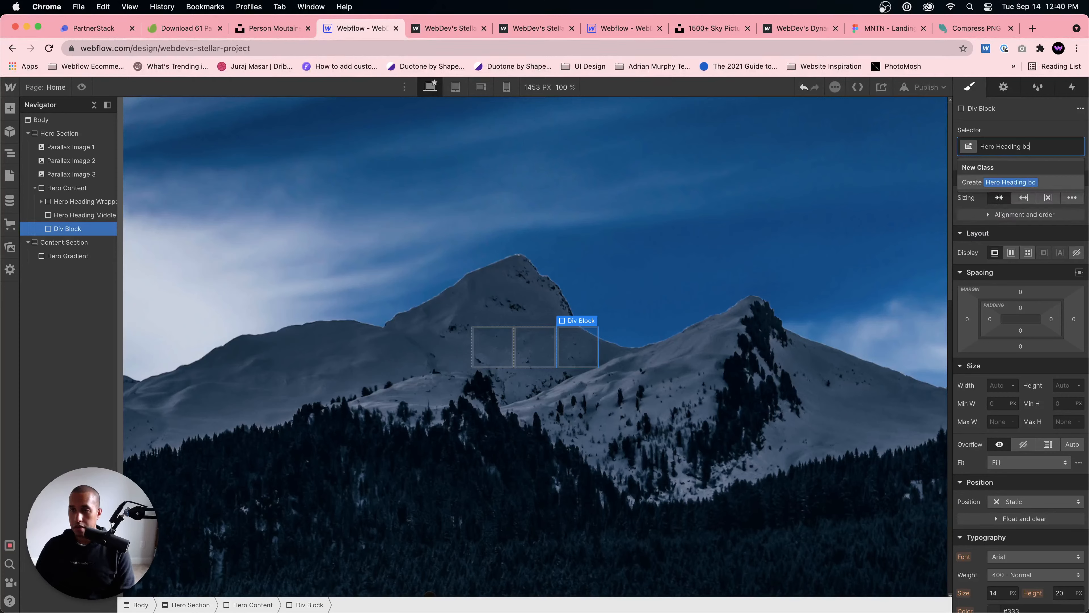
pyautogui.press('BackSpace')
pyautogui.press('BackSpace')
pyautogui.write('Bottom')
pyautogui.press('Return')
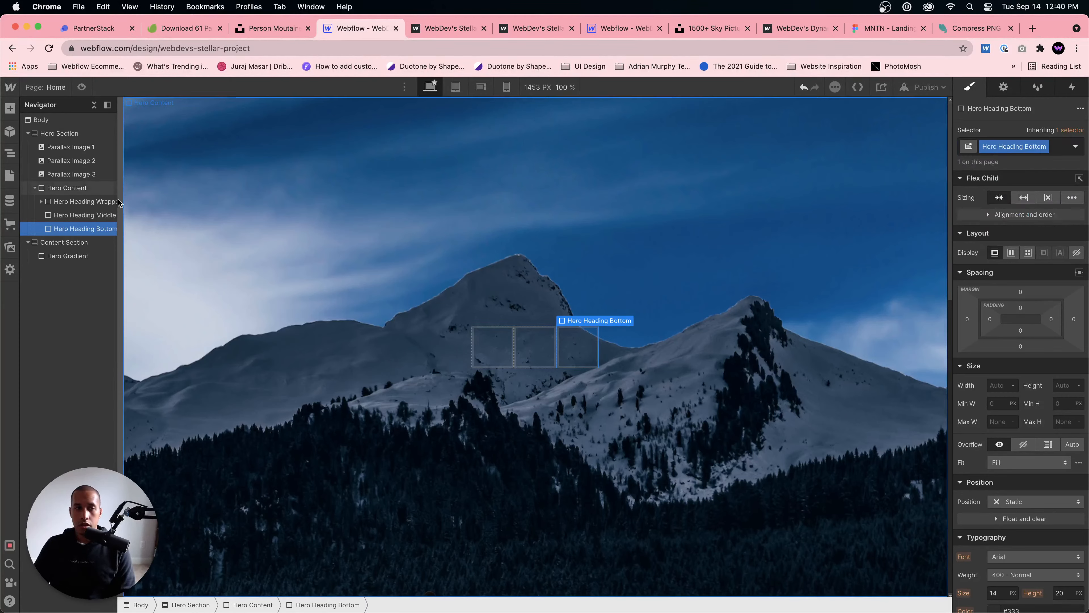
# Step: Set Hero Content's flex direction to vertical and select the Hero Heading Middle block
pyautogui.click(68, 187)
pyautogui.click(1048, 220)
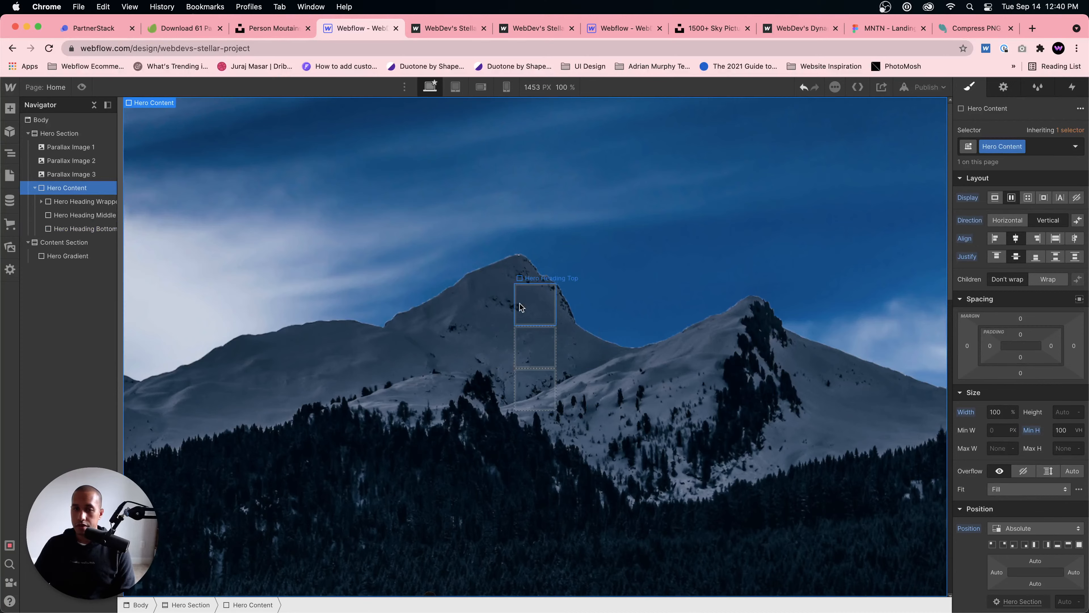
pyautogui.click(530, 348)
# Step: Switch to the MNTN design in Figma and inspect the text properties of the main hero heading
pyautogui.click(972, 28)
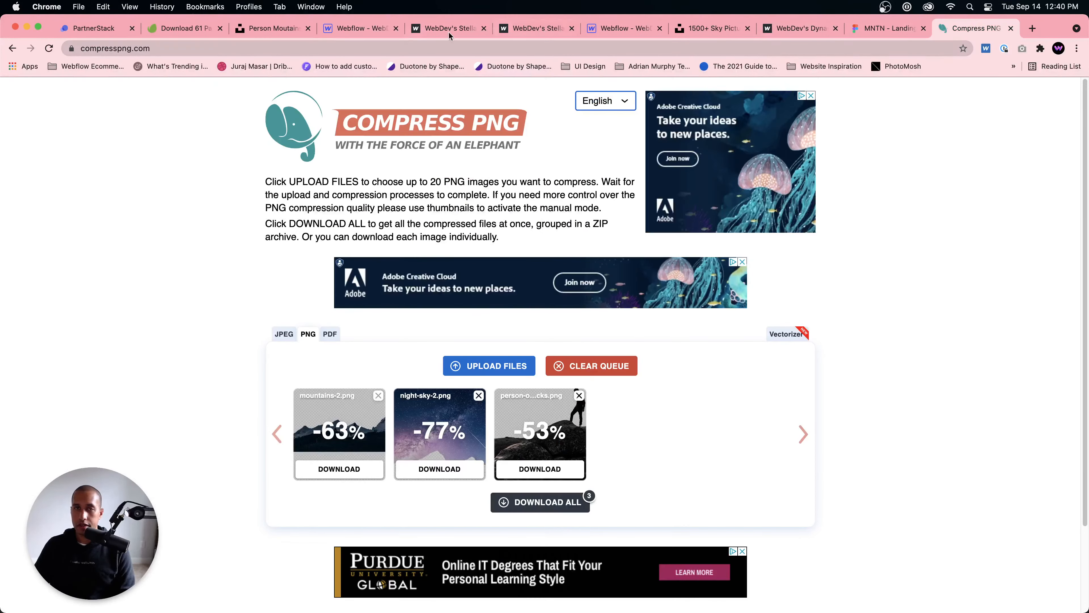
pyautogui.click(873, 29)
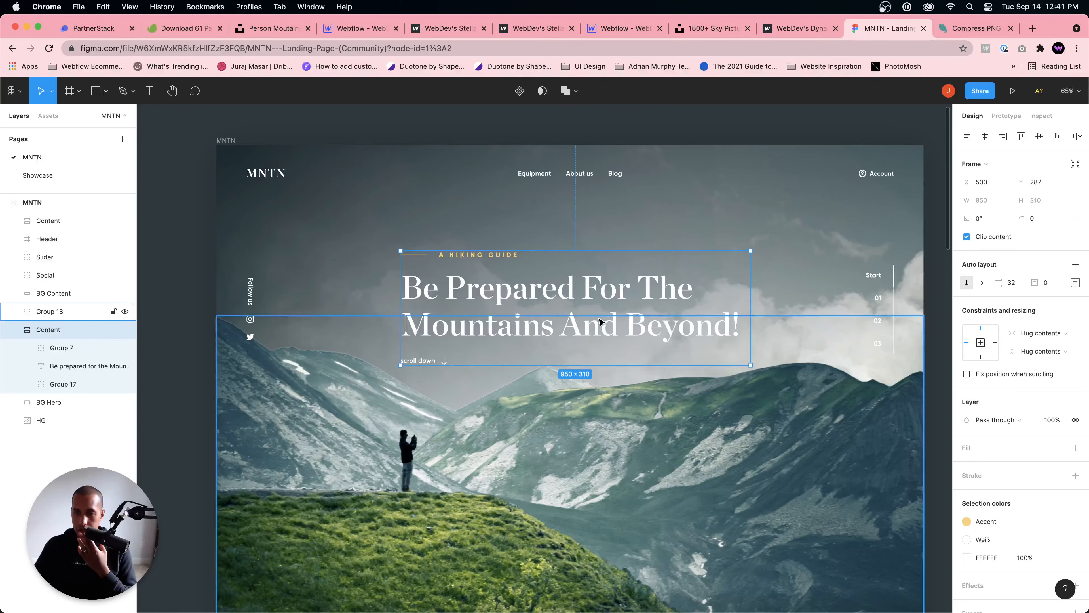
pyautogui.doubleClick(611, 307)
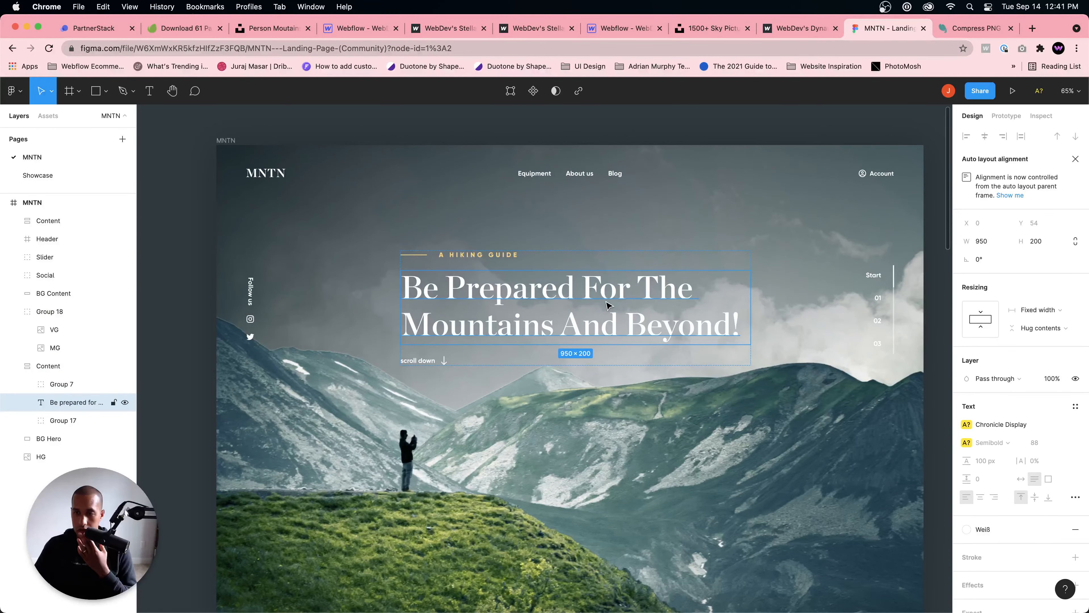
# Step: Search Google in a new browser tab for "google font alternative to chronicle display"
pyautogui.press('super+t')
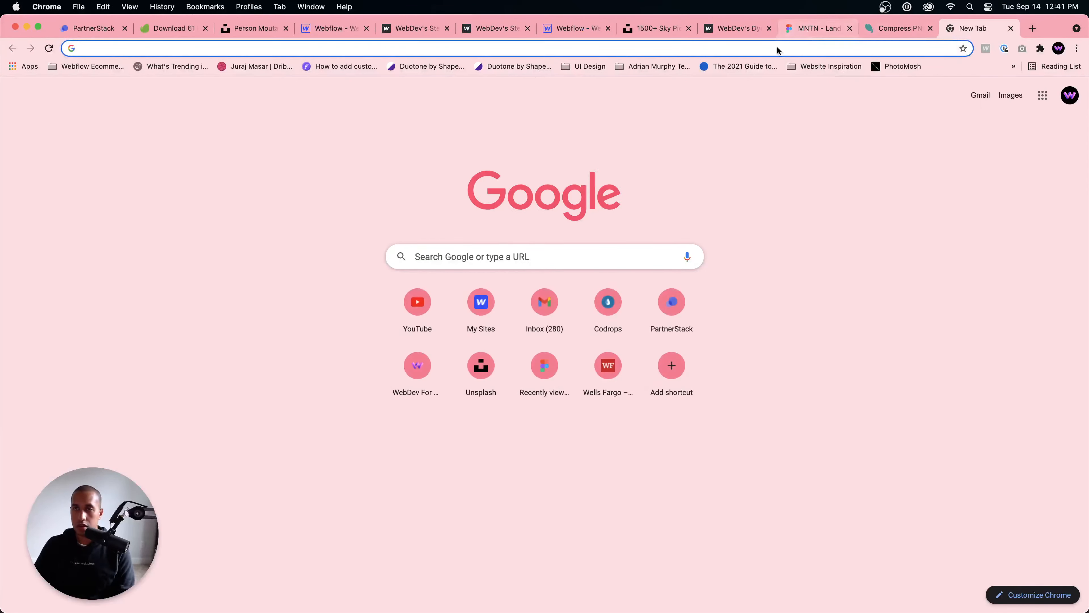
pyautogui.write('goog')
pyautogui.press('BackSpace')
pyautogui.press('BackSpace')
pyautogui.press('BackSpace')
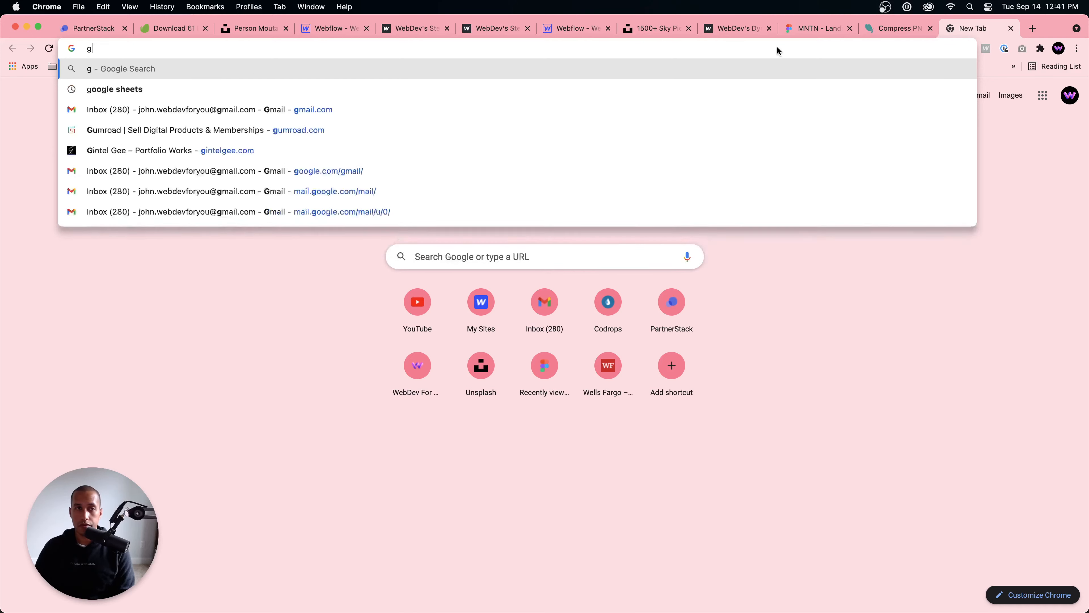
pyautogui.write('oogle font alt')
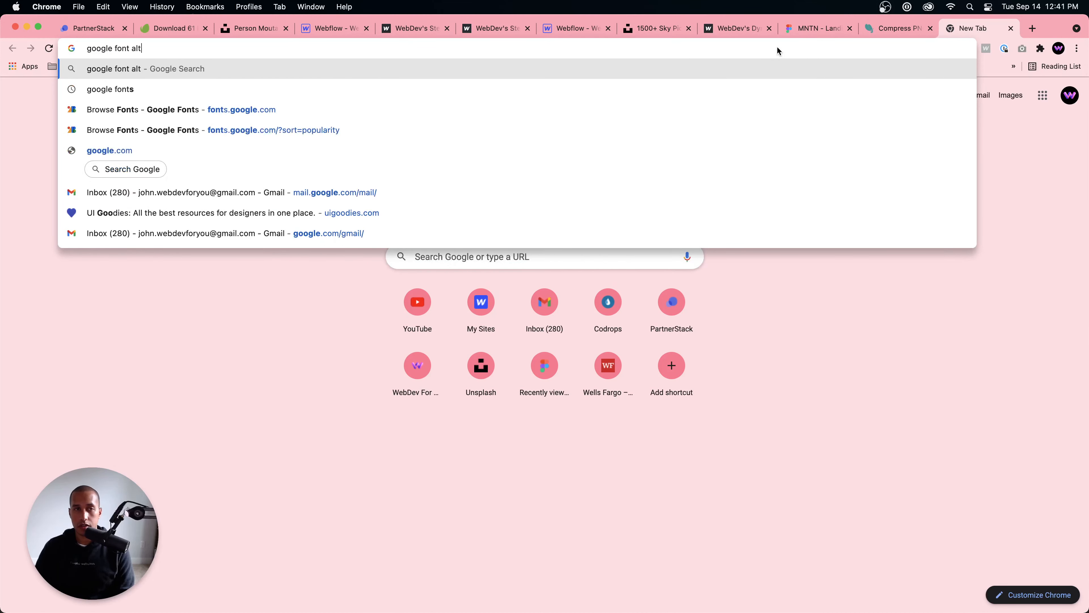
pyautogui.write('ernative to chrnoice')
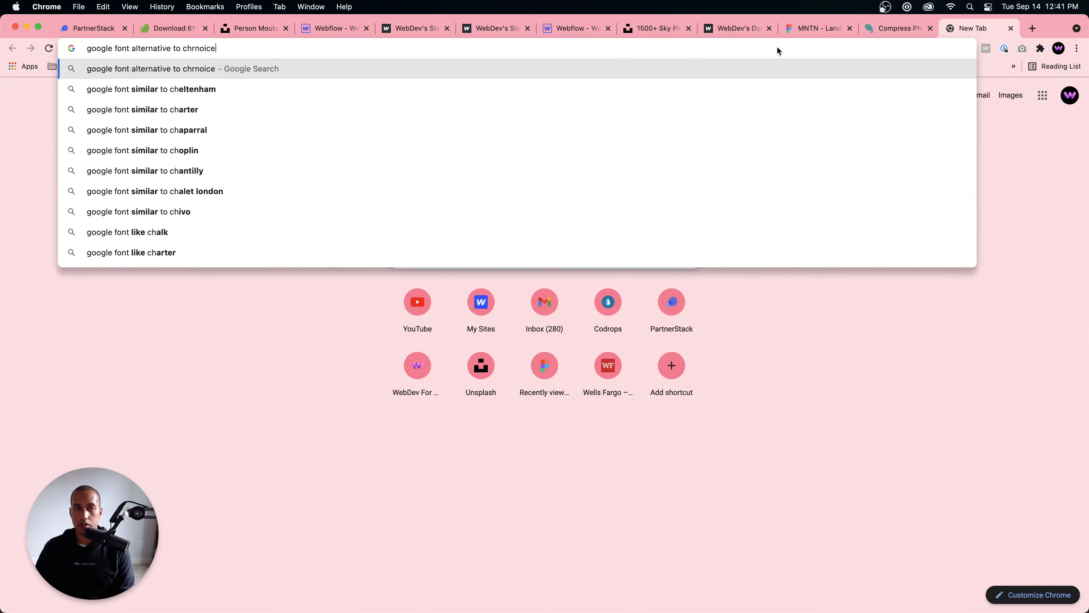
pyautogui.press('BackSpace')
pyautogui.press('BackSpace')
pyautogui.press('BackSpace')
pyautogui.press('BackSpace')
pyautogui.write('onicl')
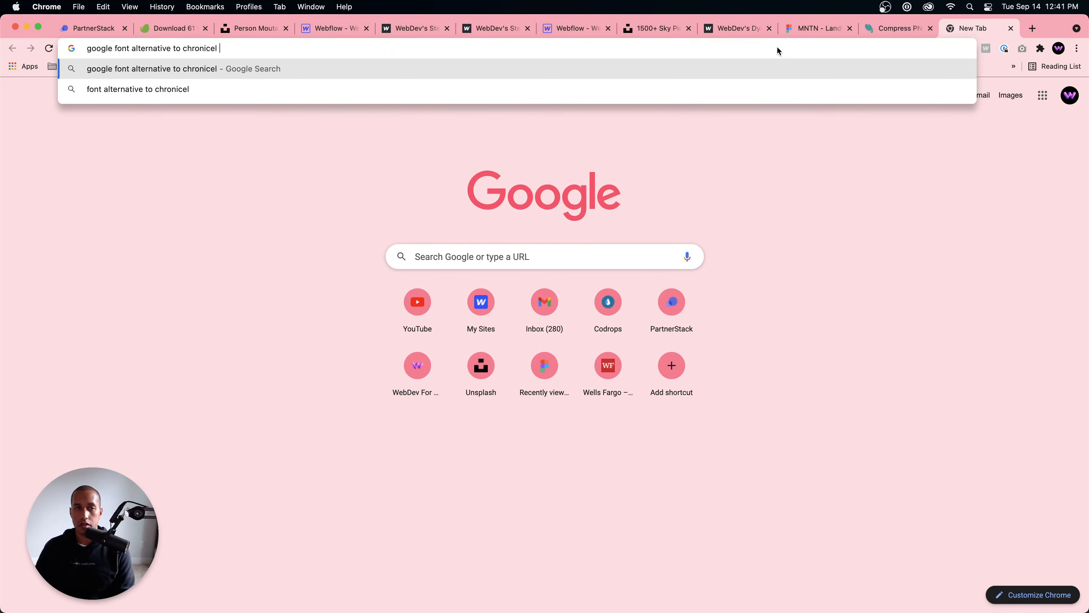
pyautogui.write('e display')
pyautogui.press('Return')
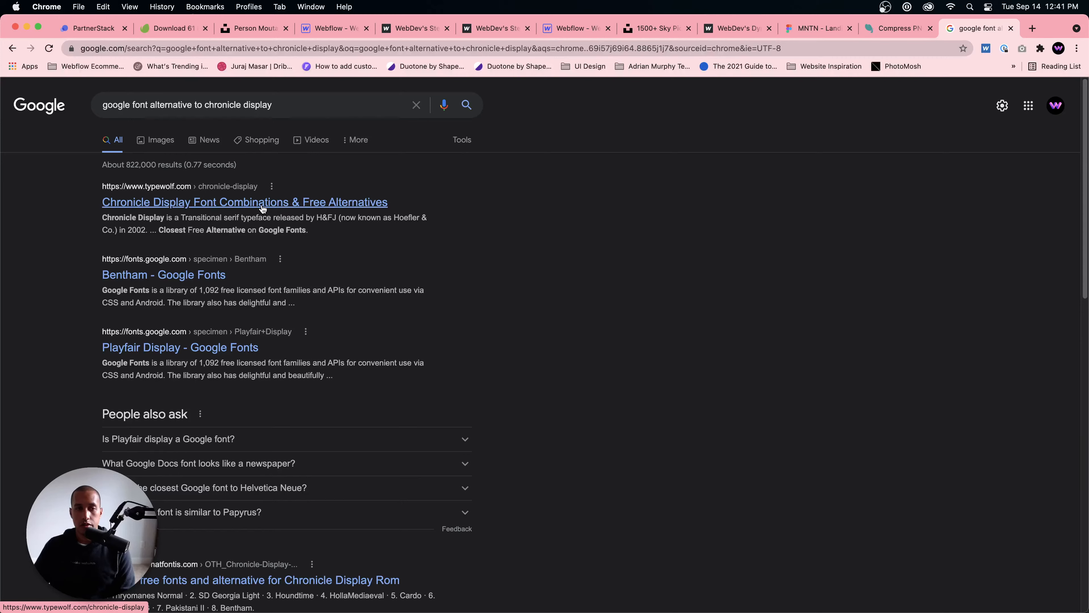
# Step: Review the Typewolf page on Chronicle Display, plus the Bentham and Playfair Display specimens on Google Fonts
pyautogui.click(263, 209)
pyautogui.scroll(-2, 639, 358)
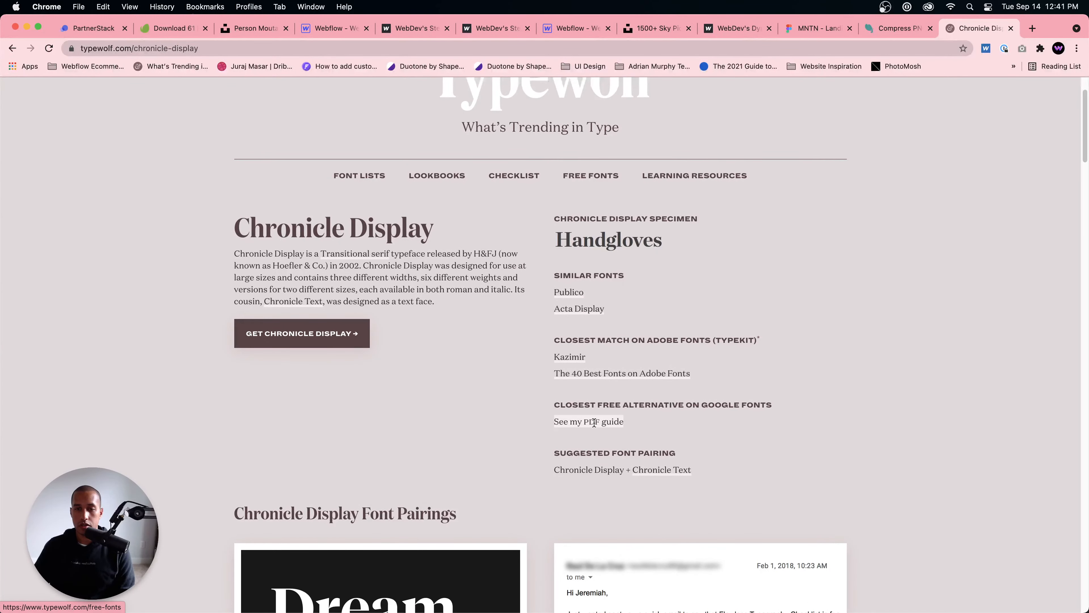
pyautogui.click(13, 48)
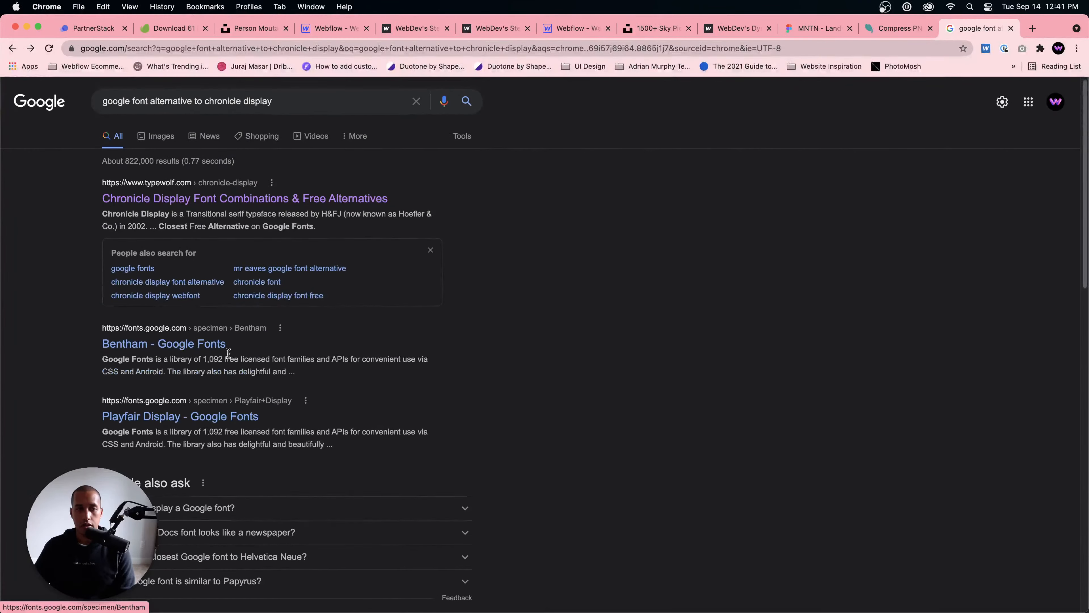
pyautogui.scroll(-1, 192, 347)
pyautogui.click(193, 339)
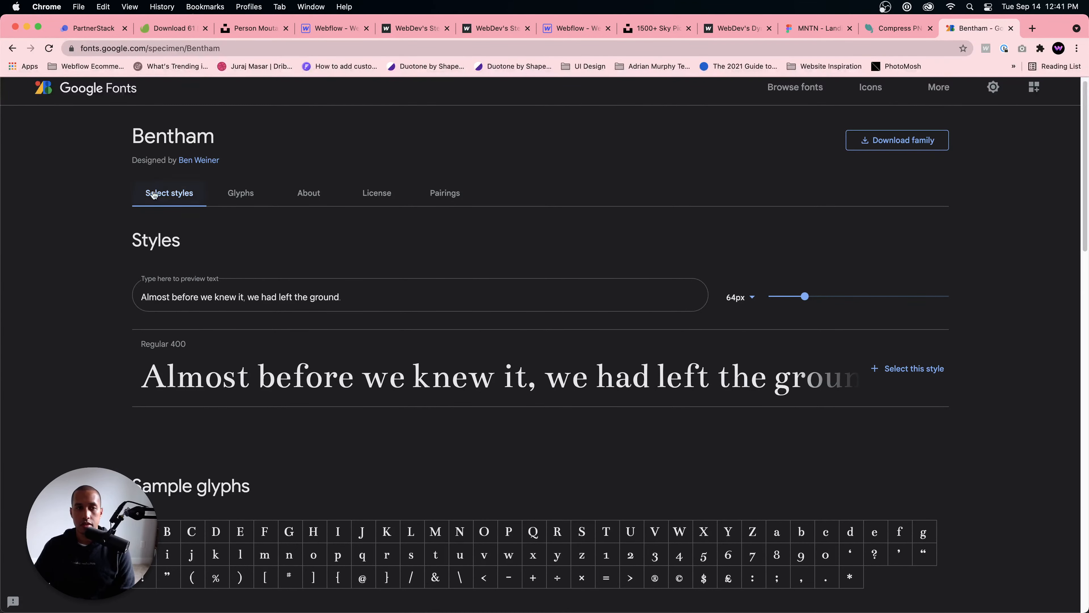
pyautogui.click(12, 47)
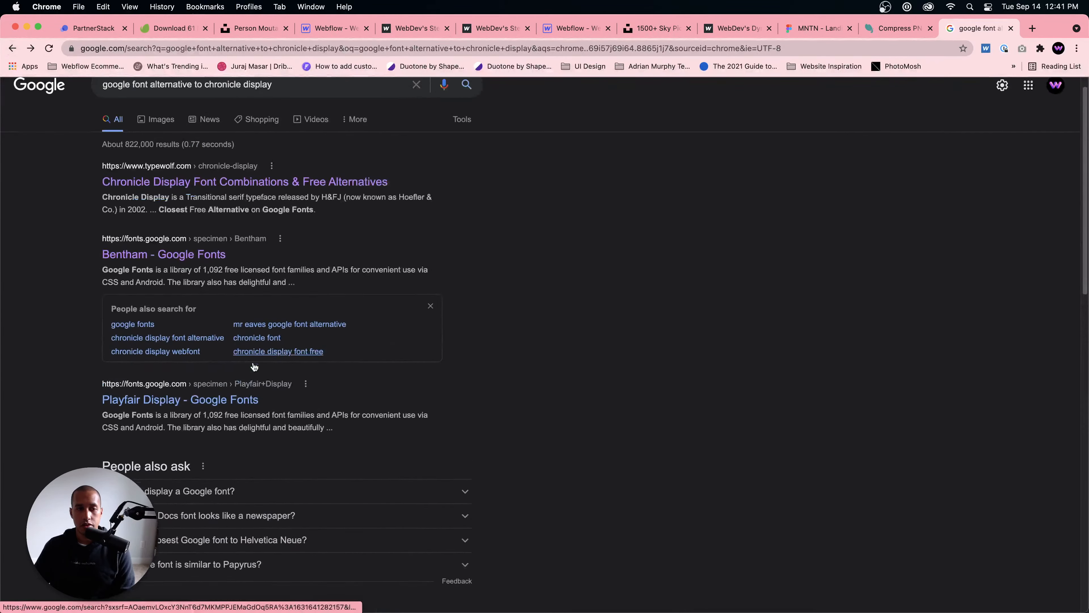
pyautogui.scroll(-1, 255, 369)
pyautogui.click(185, 393)
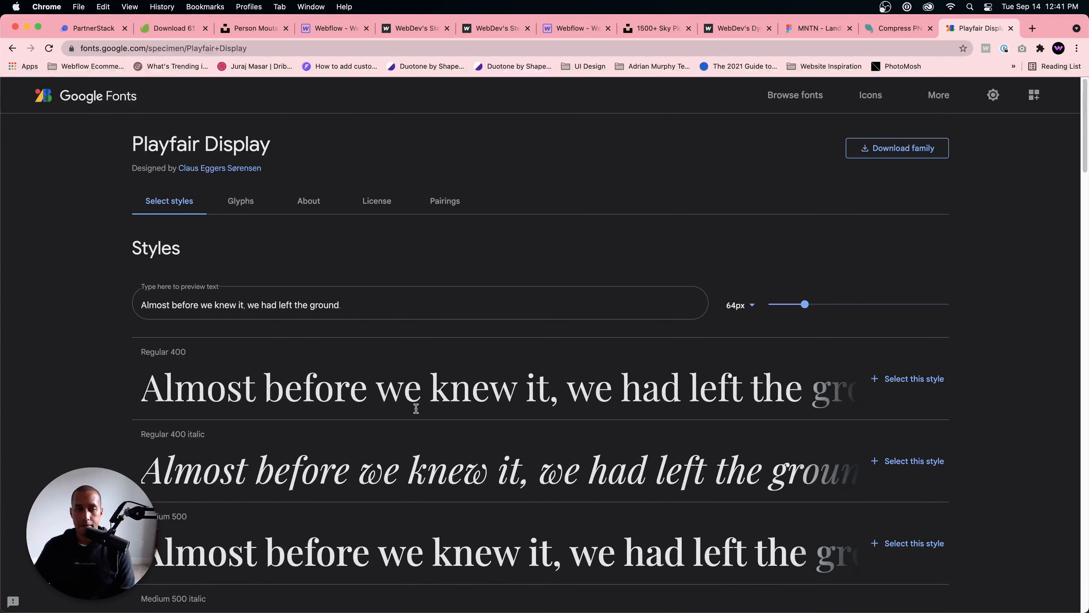
# Step: Switch back to the Webflow Designer and look through the fonts available for the Hero Heading Middle block
pyautogui.click(332, 28)
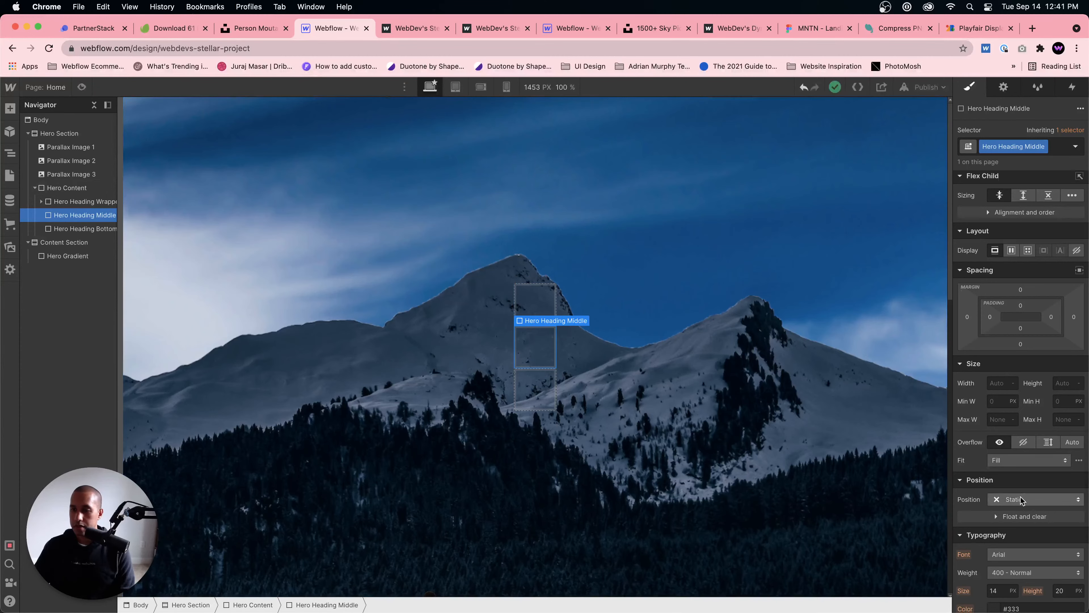
pyautogui.scroll(-3, 1038, 493)
pyautogui.click(1020, 416)
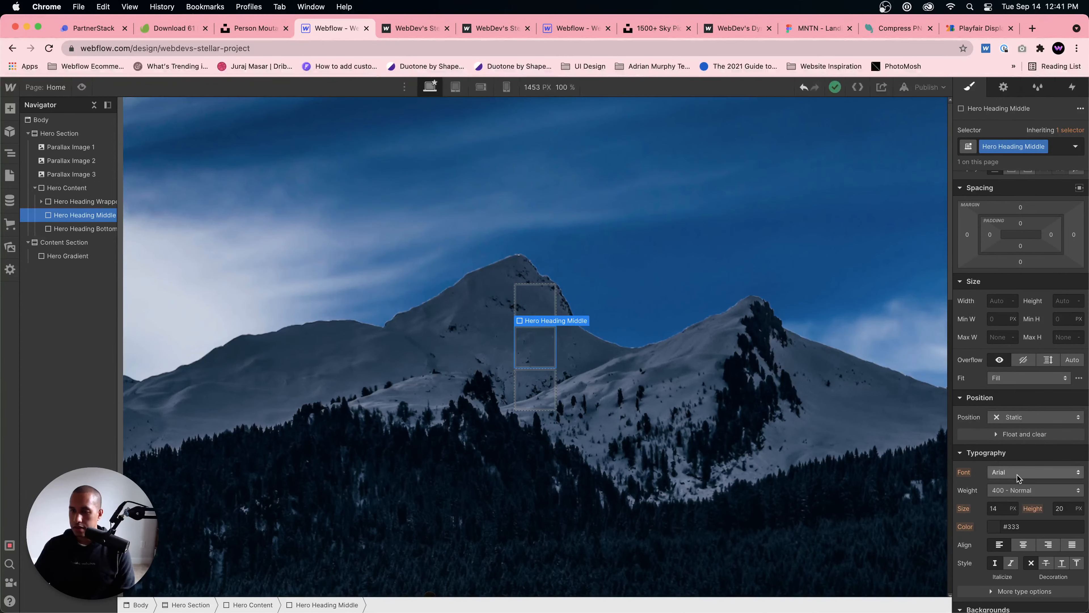
pyautogui.click(1025, 472)
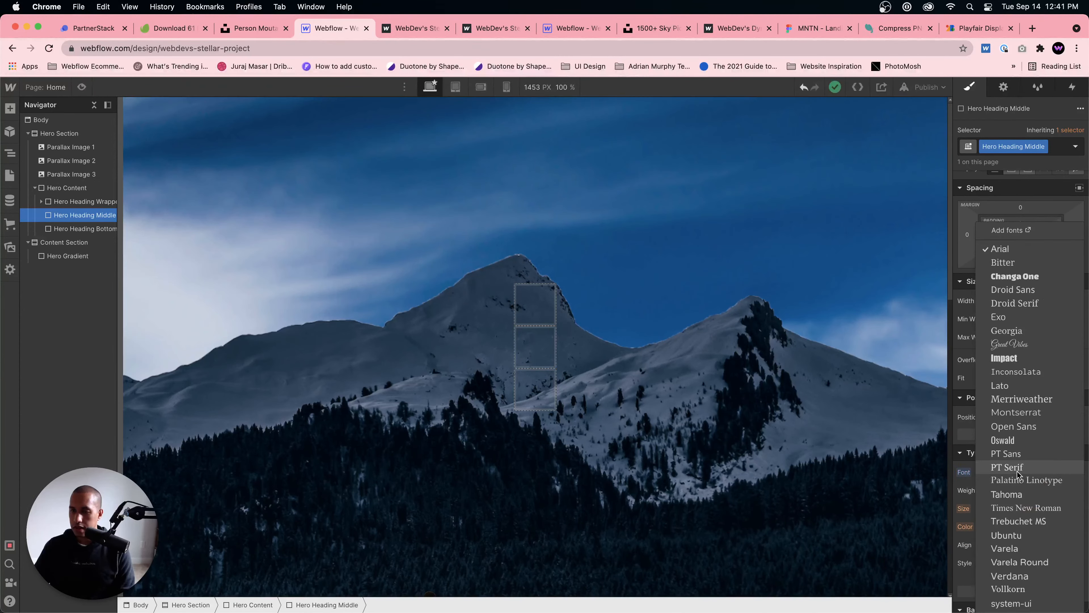
pyautogui.click(610, 370)
# Step: Add the Google font Playfair Display in the project's font settings with the Regular, 500, 600, 700, 800 and 900 variants
pyautogui.moveTo(8, 88)
pyautogui.click(17, 113)
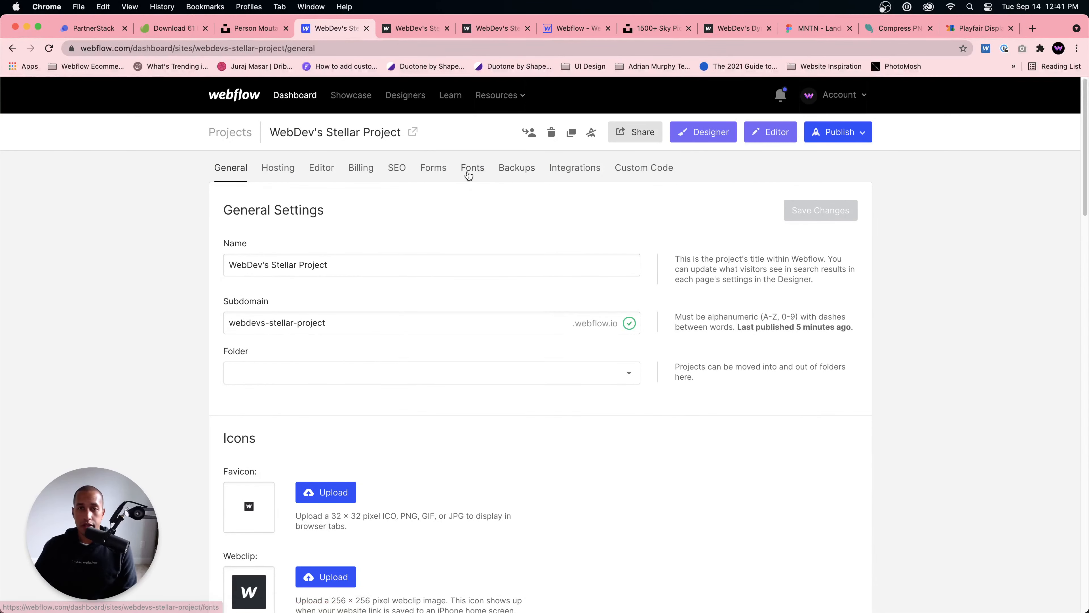
pyautogui.click(468, 171)
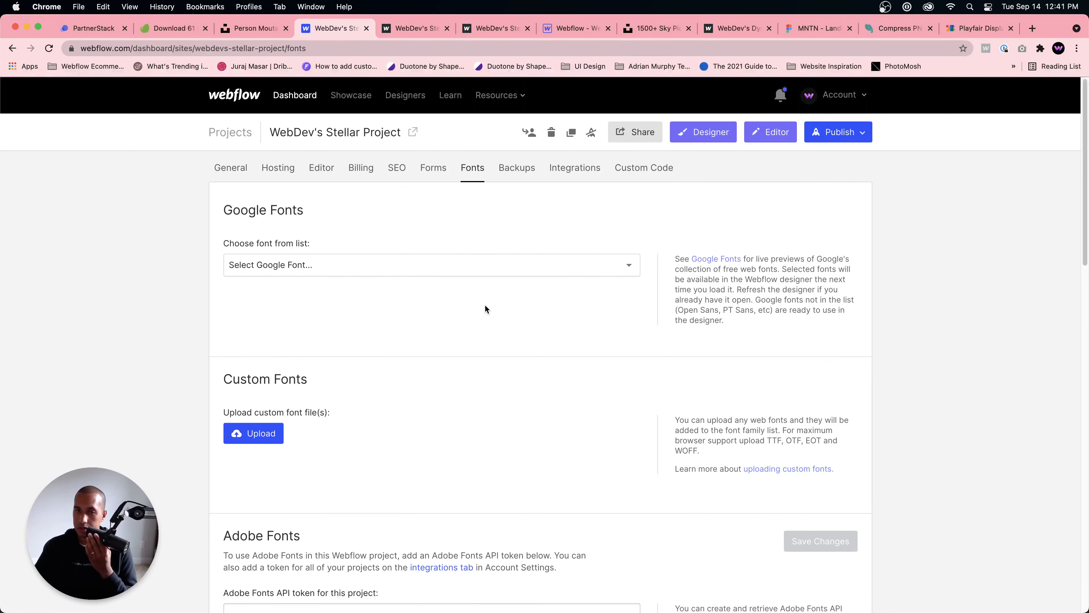
pyautogui.click(438, 268)
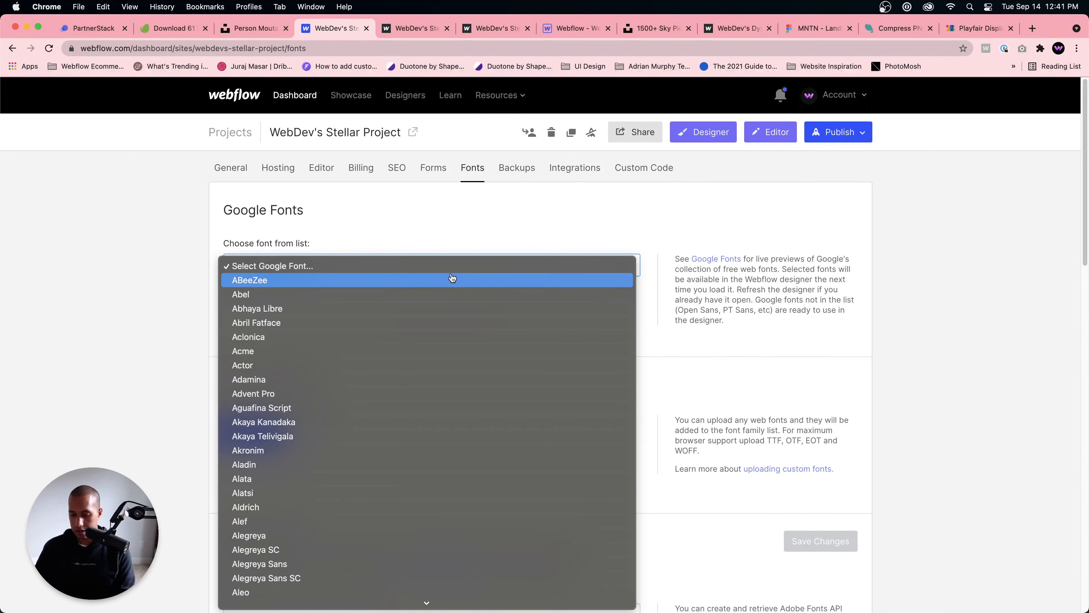
pyautogui.write('ply')
pyautogui.scroll(-1, 453, 355)
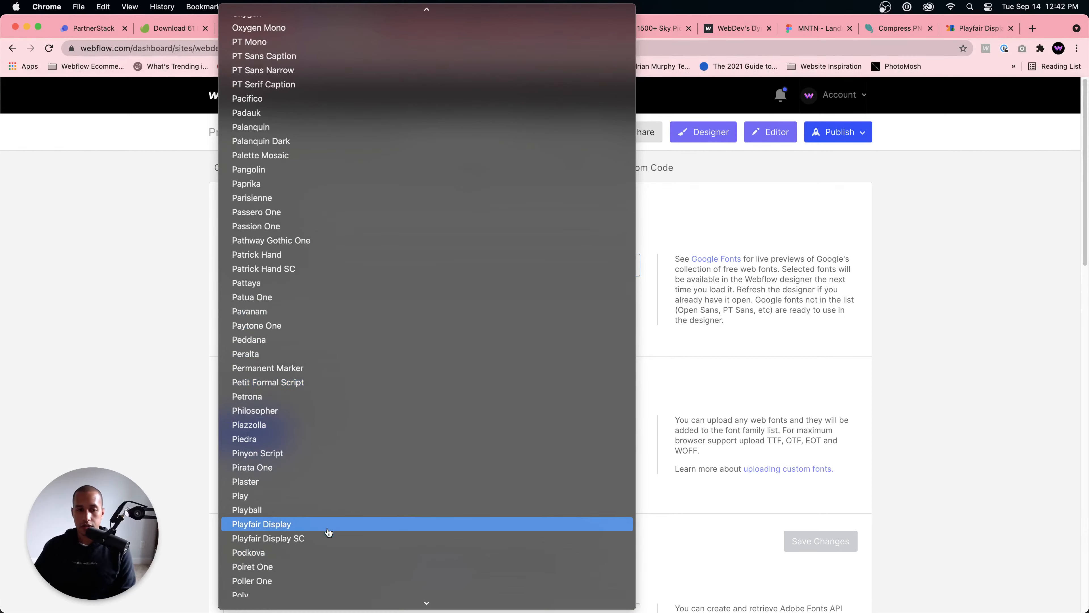
pyautogui.click(315, 535)
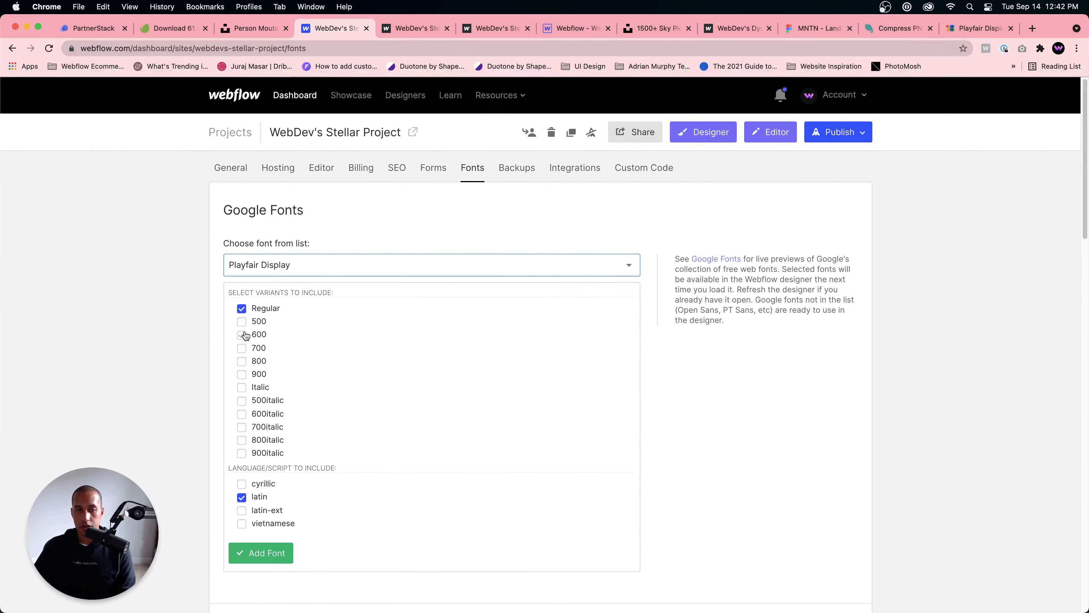
pyautogui.click(242, 322)
pyautogui.click(243, 336)
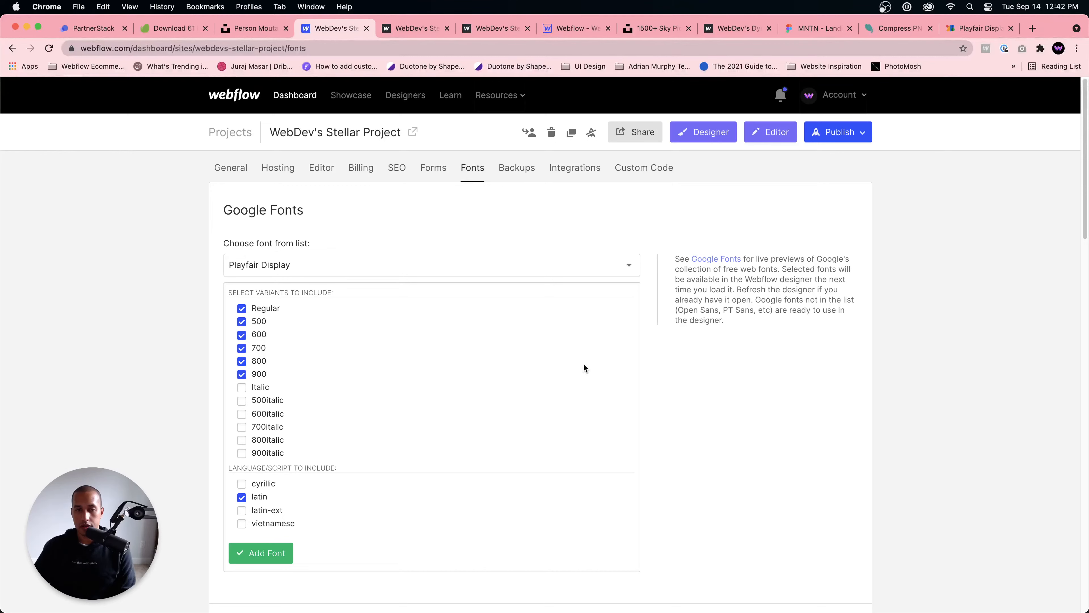
pyautogui.click(279, 552)
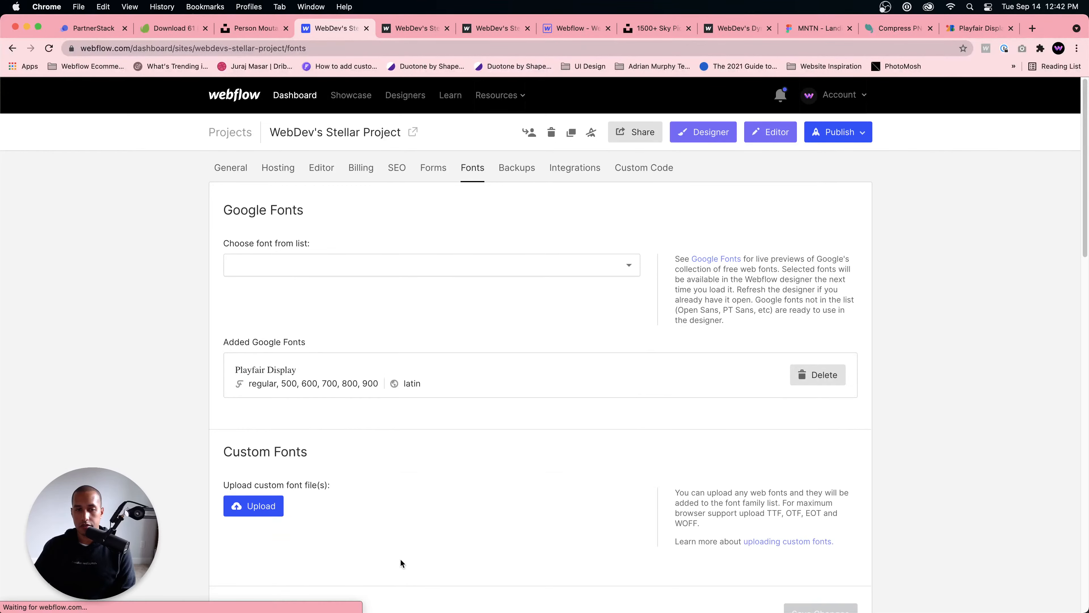
# Step: Return to the Designer and add an H1 heading inside the Hero Heading Middle block
pyautogui.click(710, 132)
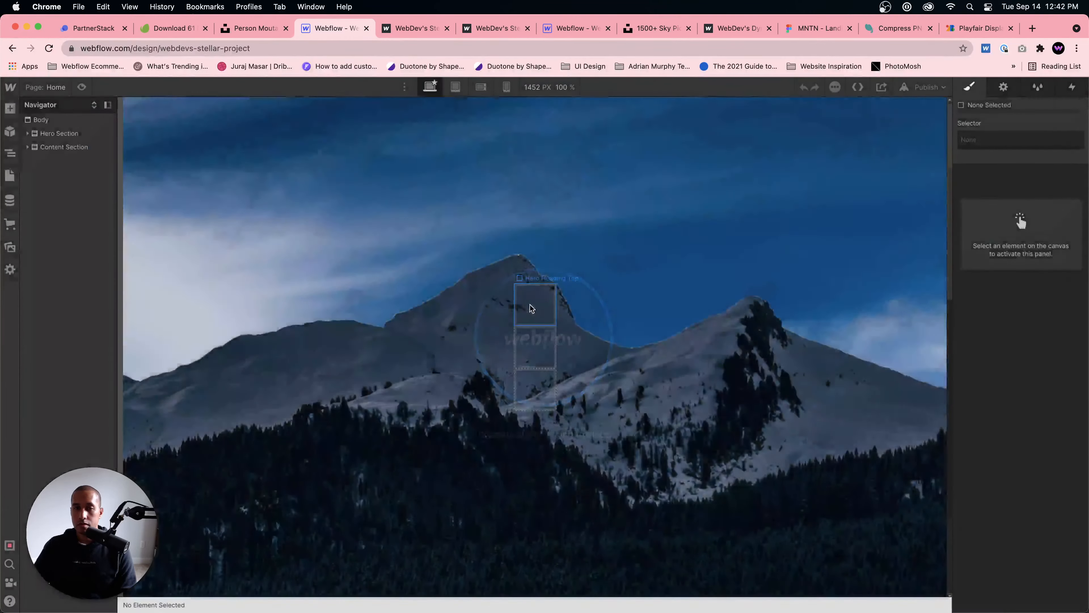
pyautogui.click(529, 348)
pyautogui.press('super+e')
pyautogui.write('h')
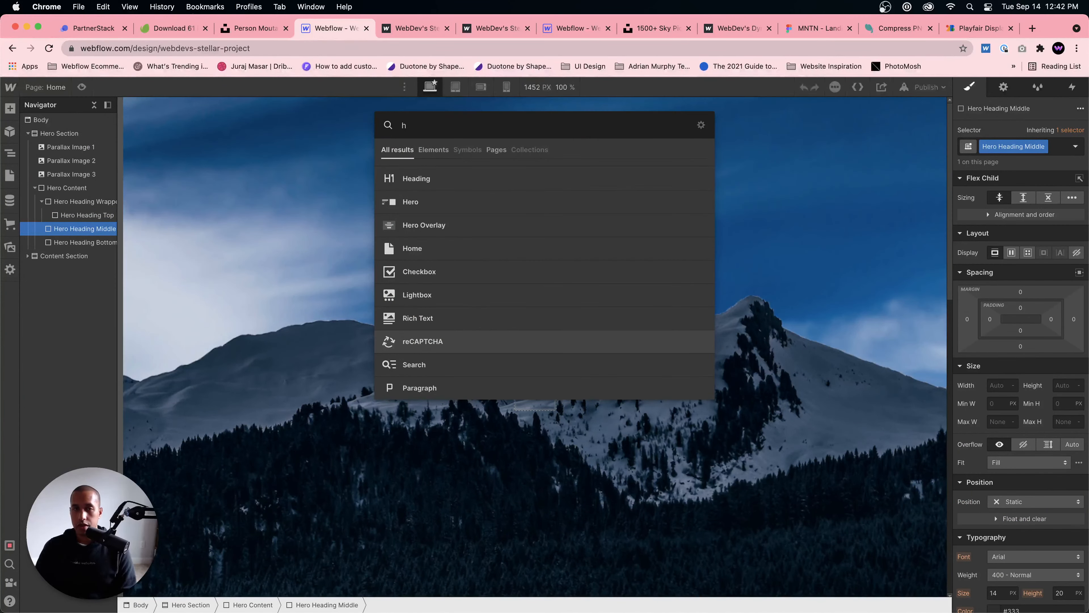
pyautogui.click(520, 177)
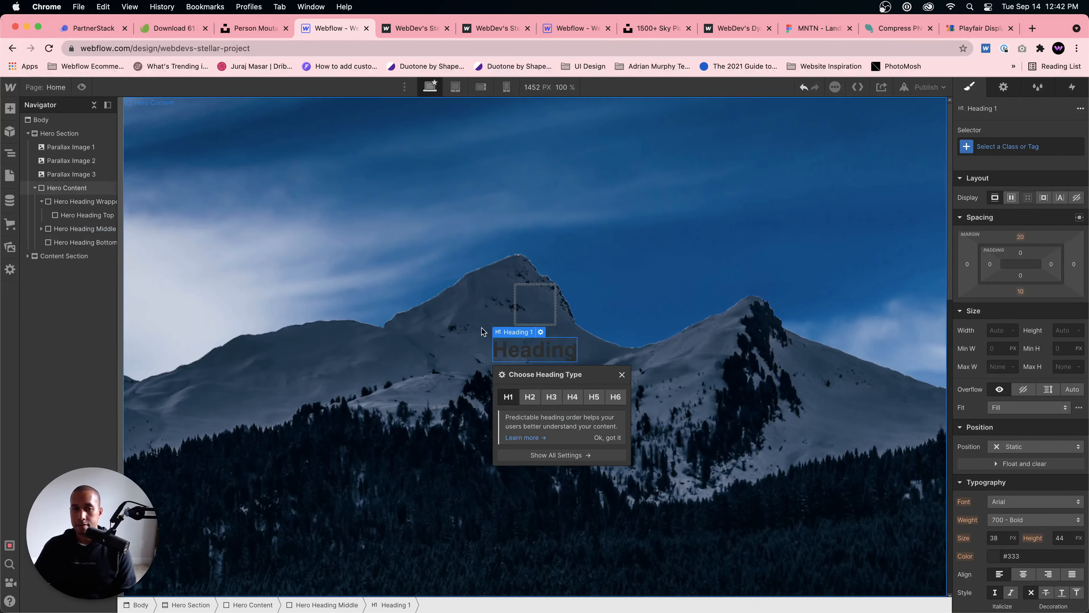
# Step: Target the All H1 Headings tag and set its font to Playfair Display and its text color to white
pyautogui.click(1052, 144)
pyautogui.click(994, 210)
pyautogui.scroll(-3, 988, 282)
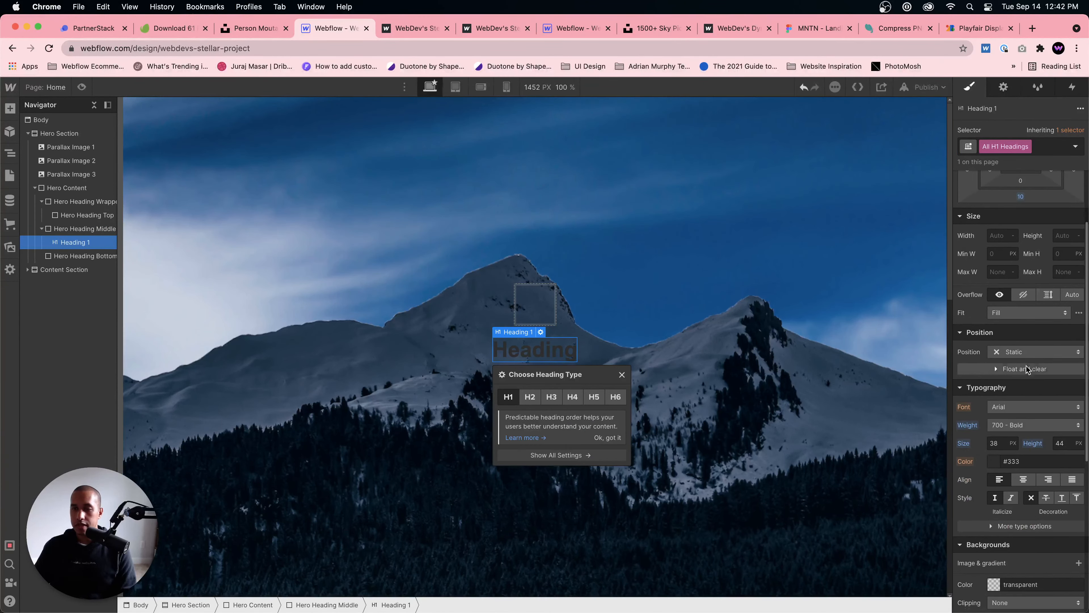
pyautogui.click(1033, 406)
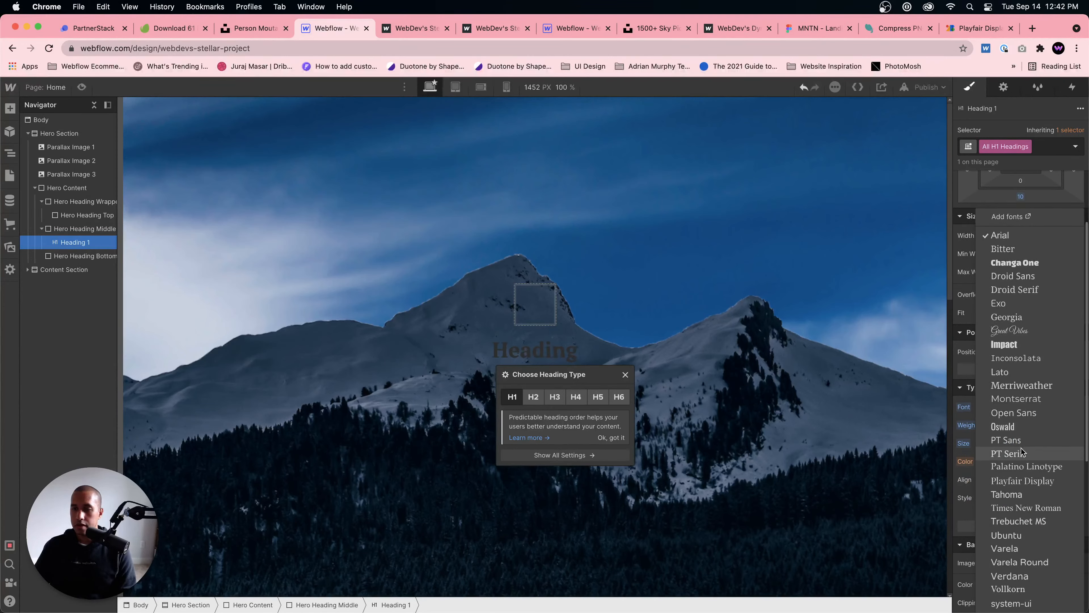
pyautogui.click(1027, 480)
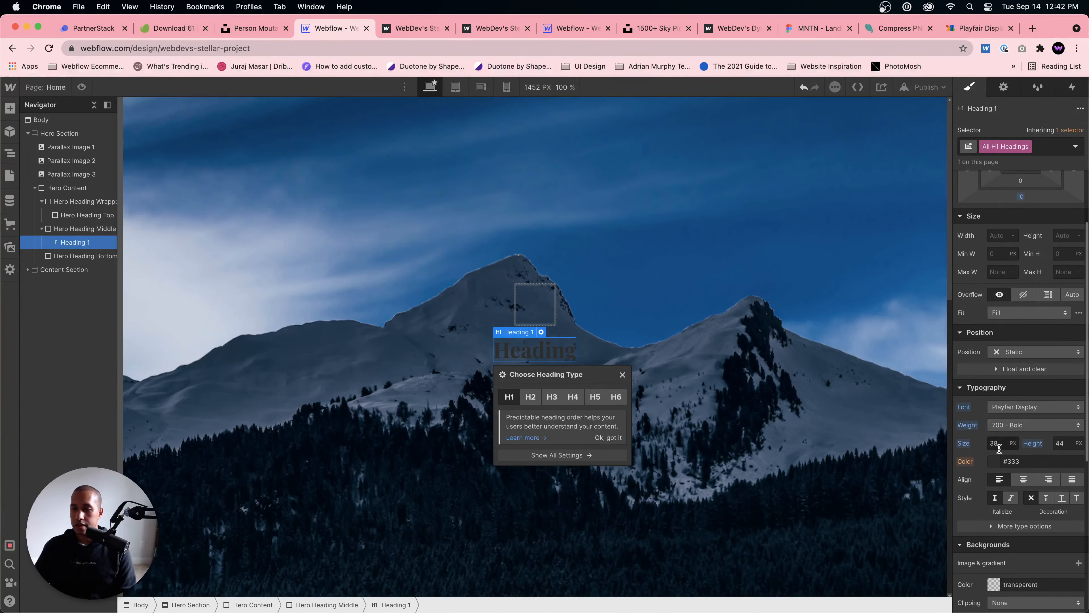
pyautogui.click(994, 461)
pyautogui.click(949, 244)
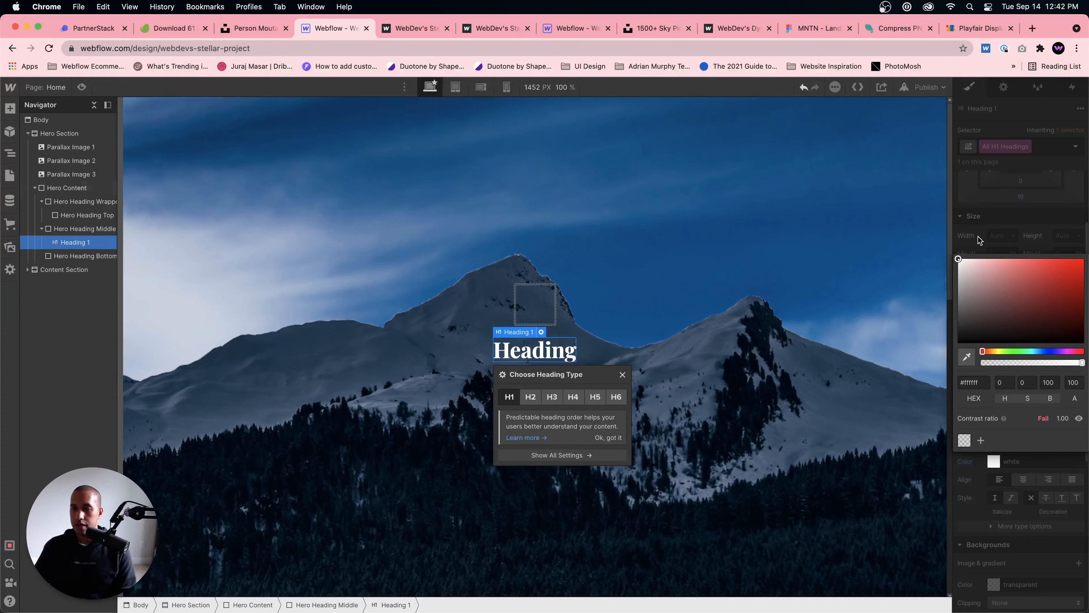
pyautogui.press('Escape')
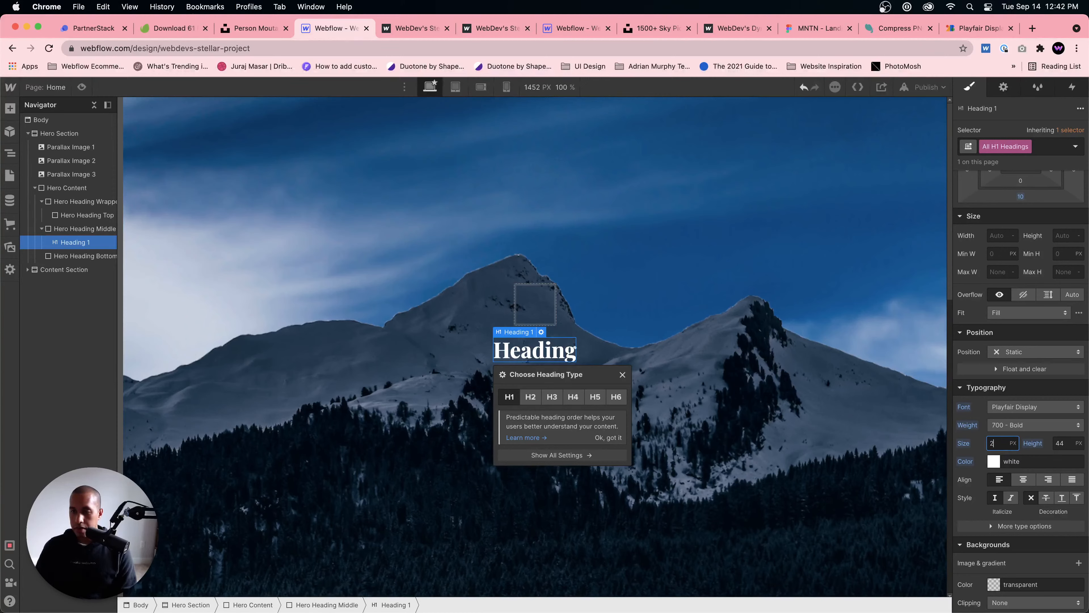
# Step: Set the font size of All H1 Headings to 5 em
pyautogui.press('Return')
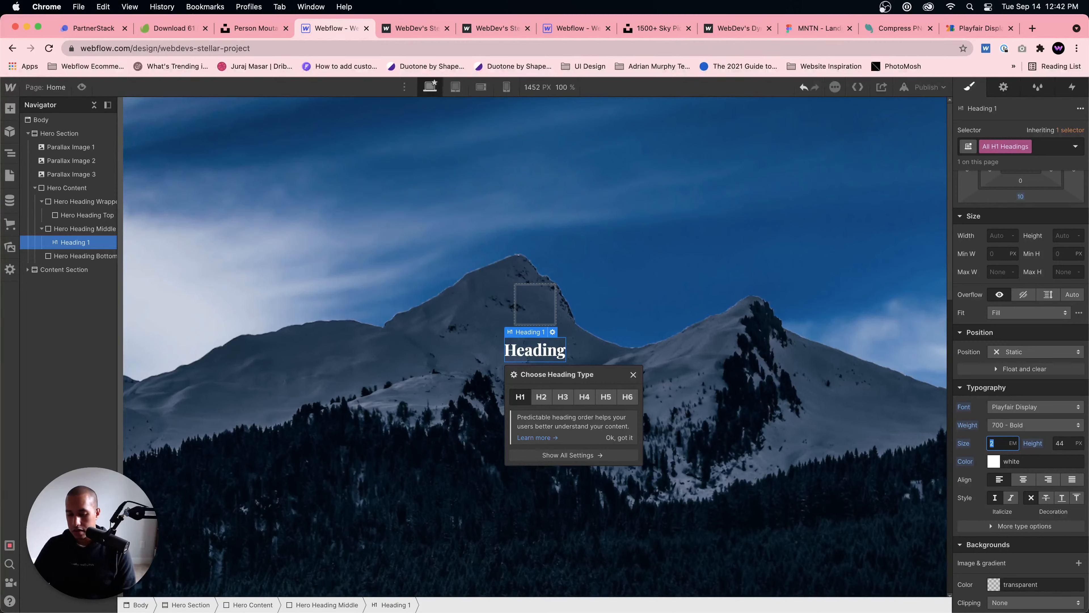
pyautogui.write('4')
pyautogui.press('Return')
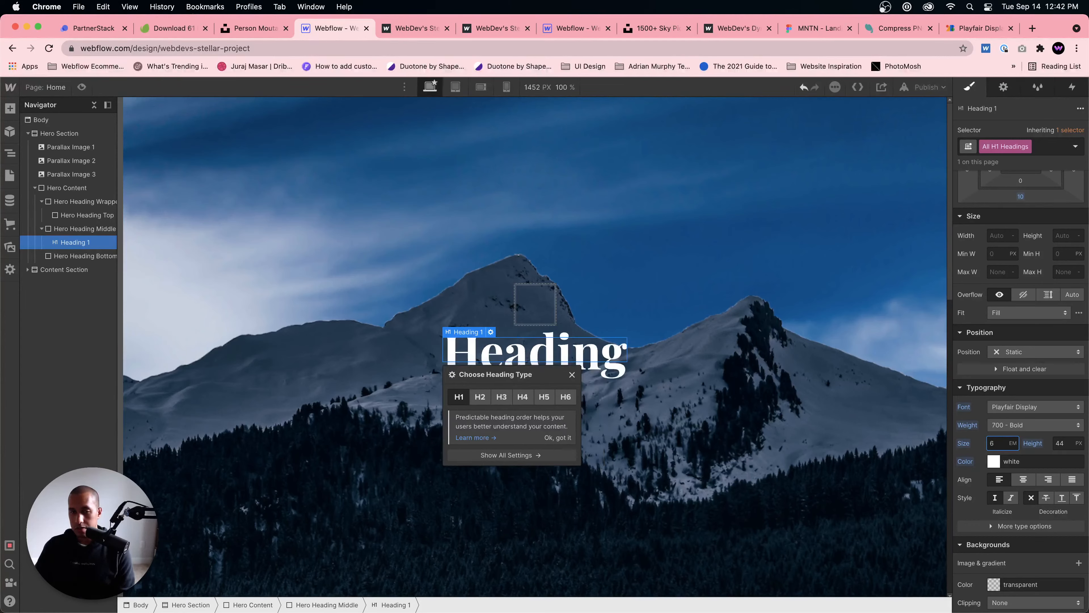
pyautogui.write('5')
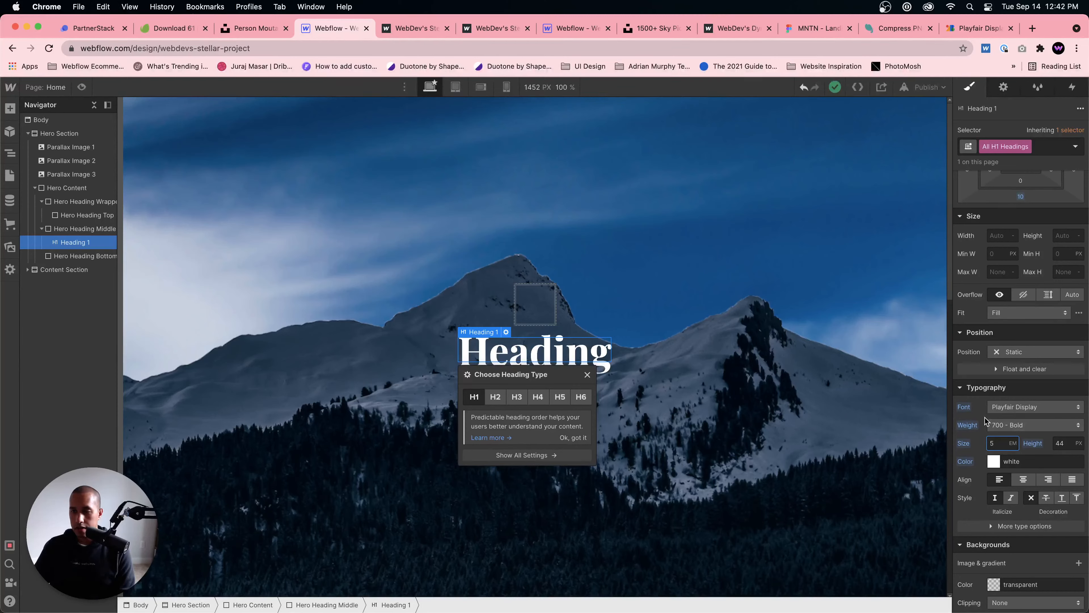
# Step: Set the line height of All H1 Headings to 1 without a unit and reselect the heading on the canvas
pyautogui.click(1066, 445)
pyautogui.write('1')
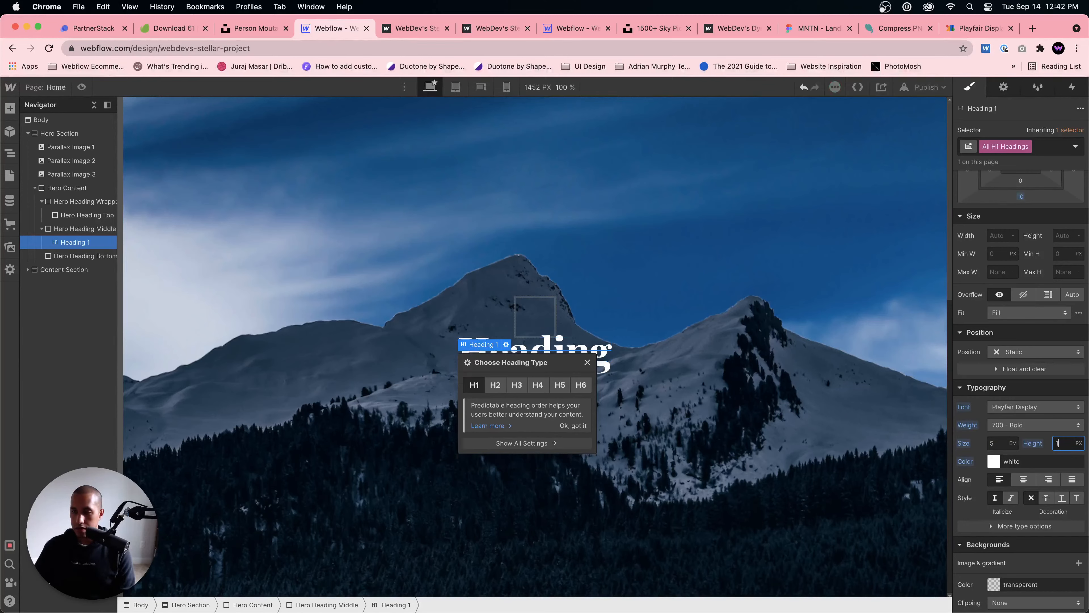
pyautogui.click(1079, 443)
pyautogui.click(1058, 519)
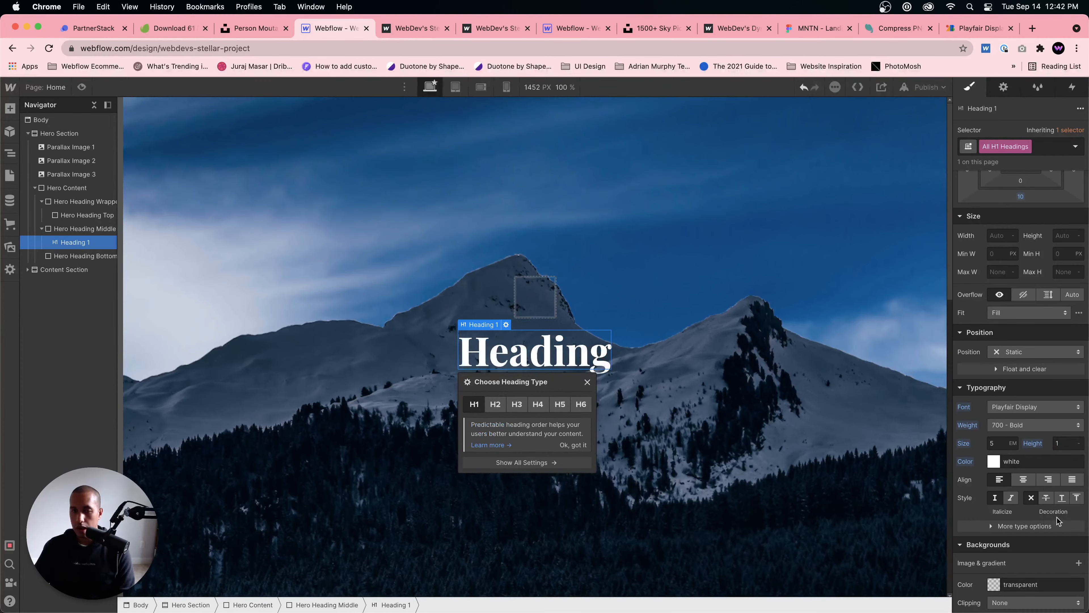
pyautogui.click(516, 367)
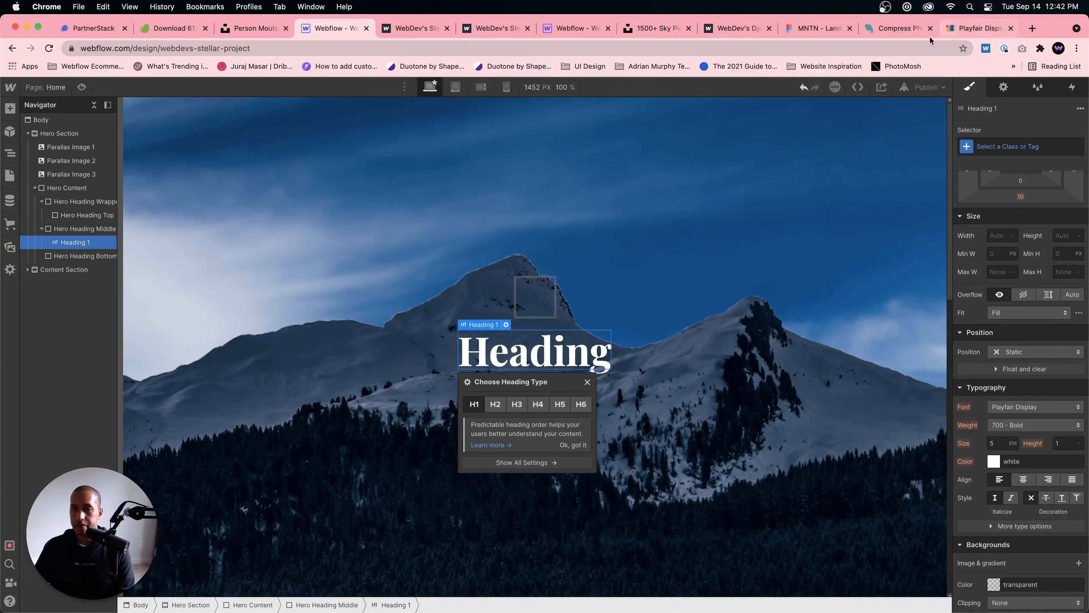
# Step: Check the headline in the MNTN design in Figma, return to Webflow and replace the H1 text with "Be Prepard for the Mountains and Beyond!"
pyautogui.click(834, 29)
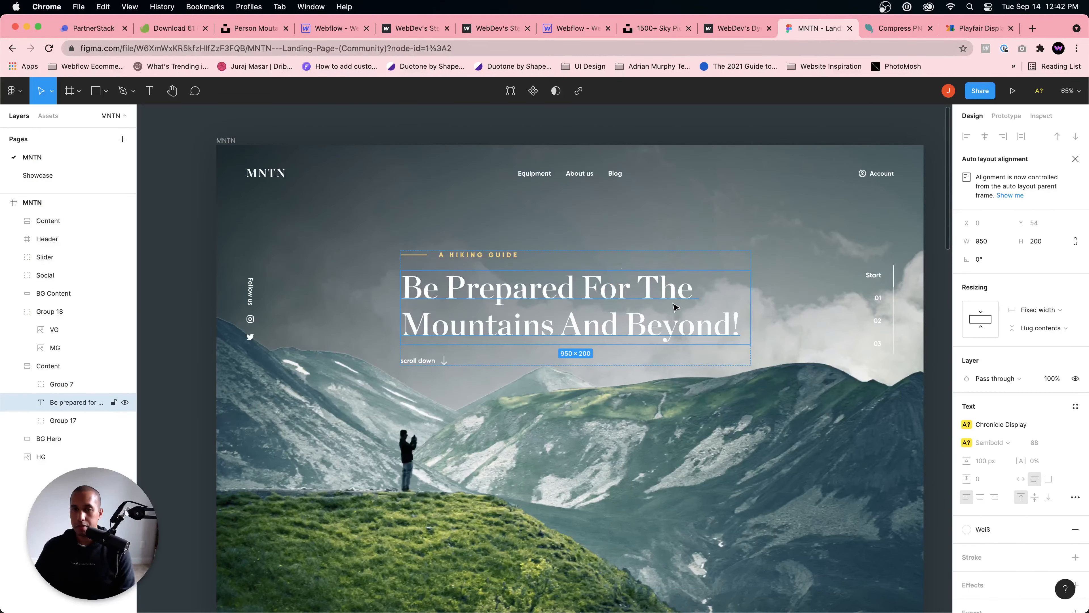
pyautogui.click(339, 29)
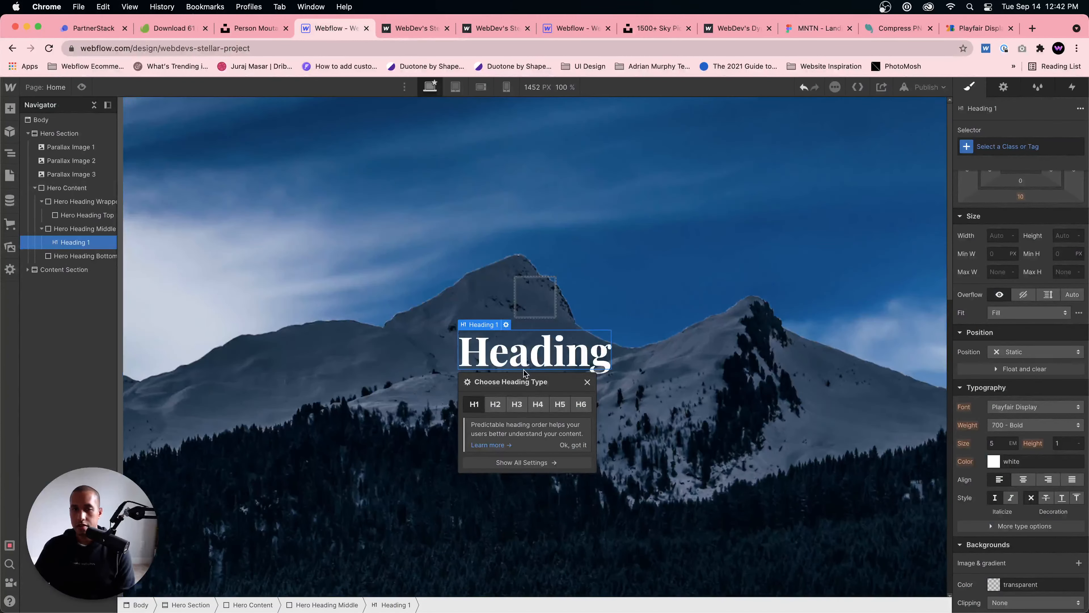
pyautogui.doubleClick(528, 348)
pyautogui.write('Be prepared f')
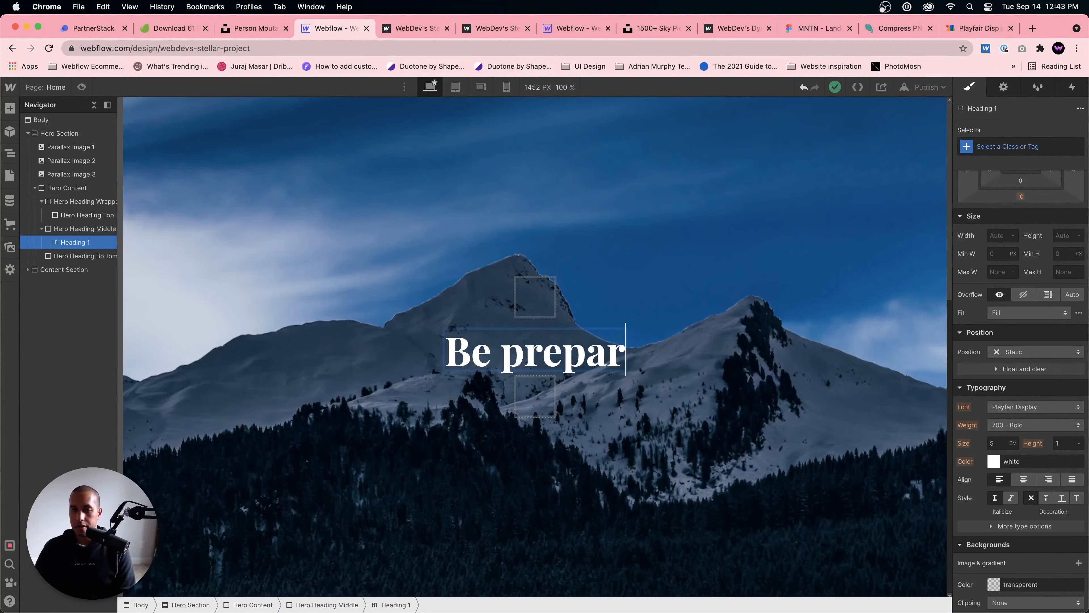
pyautogui.press('BackSpace')
pyautogui.press('BackSpace')
pyautogui.press('BackSpace')
pyautogui.press('BackSpace')
pyautogui.press('BackSpace')
pyautogui.press('BackSpace')
pyautogui.press('BackSpace')
pyautogui.press('BackSpace')
pyautogui.press('BackSpace')
pyautogui.press('BackSpace')
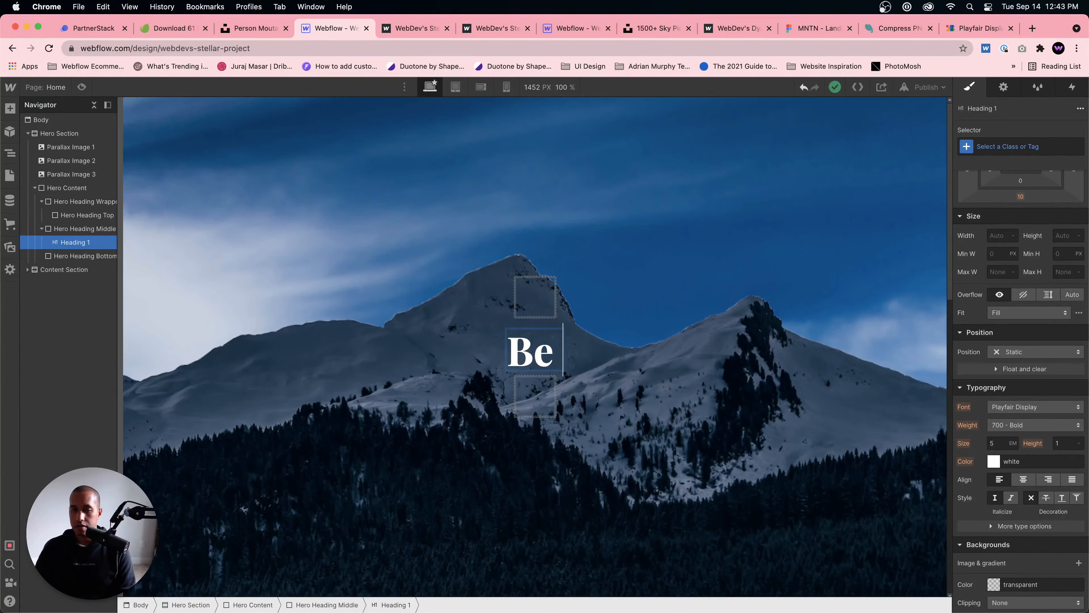
pyautogui.write('Prepard for the M')
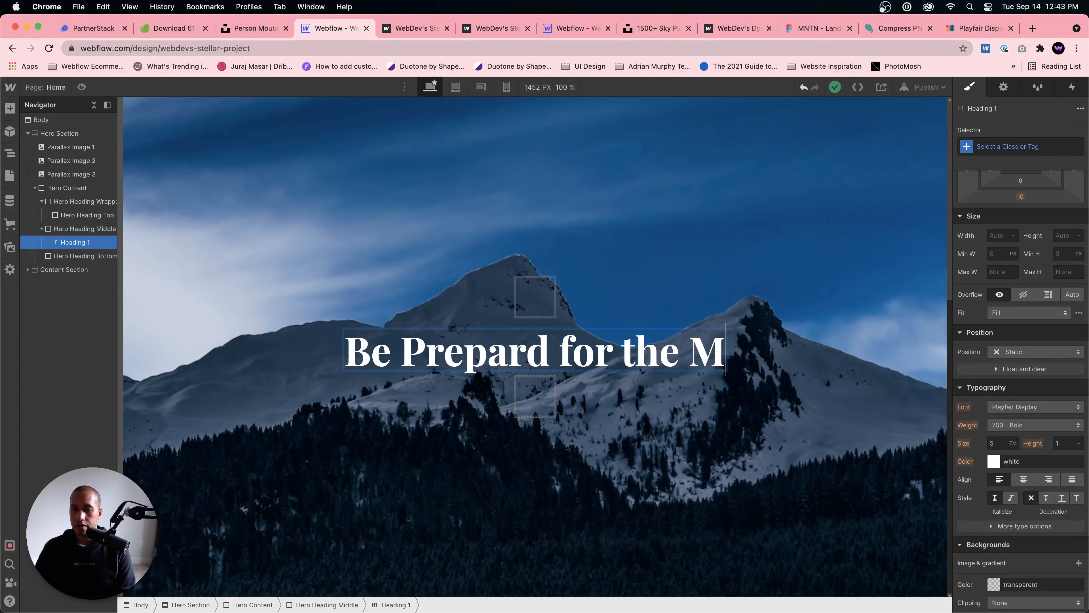
pyautogui.write('ountains and Beyond!')
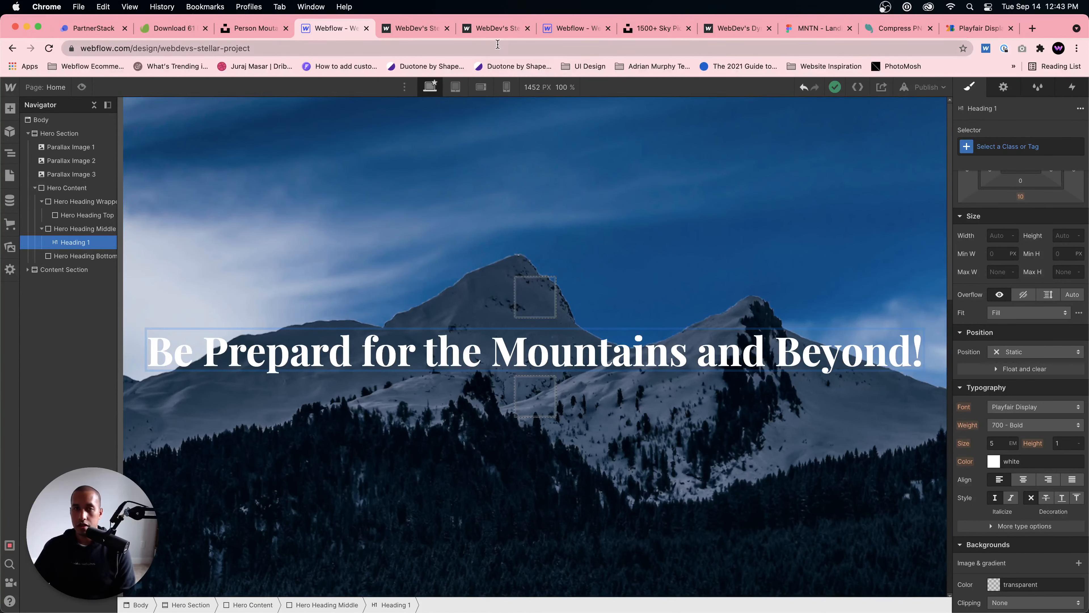
# Step: Compare the headline with the Figma design again and capitalize "For" and "The" in the Webflow H1 heading
pyautogui.click(812, 32)
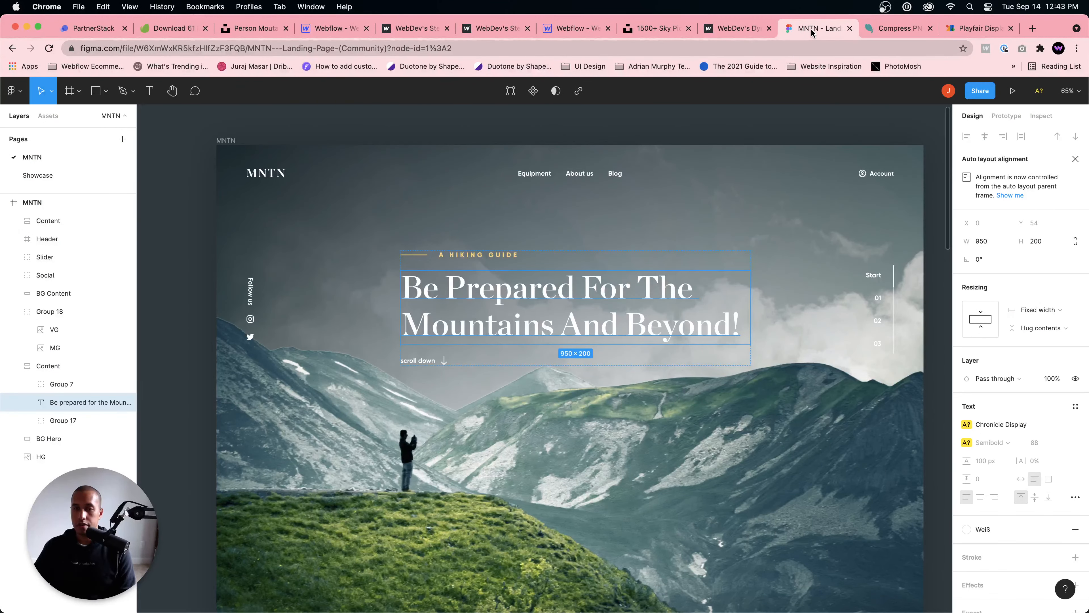
pyautogui.click(323, 30)
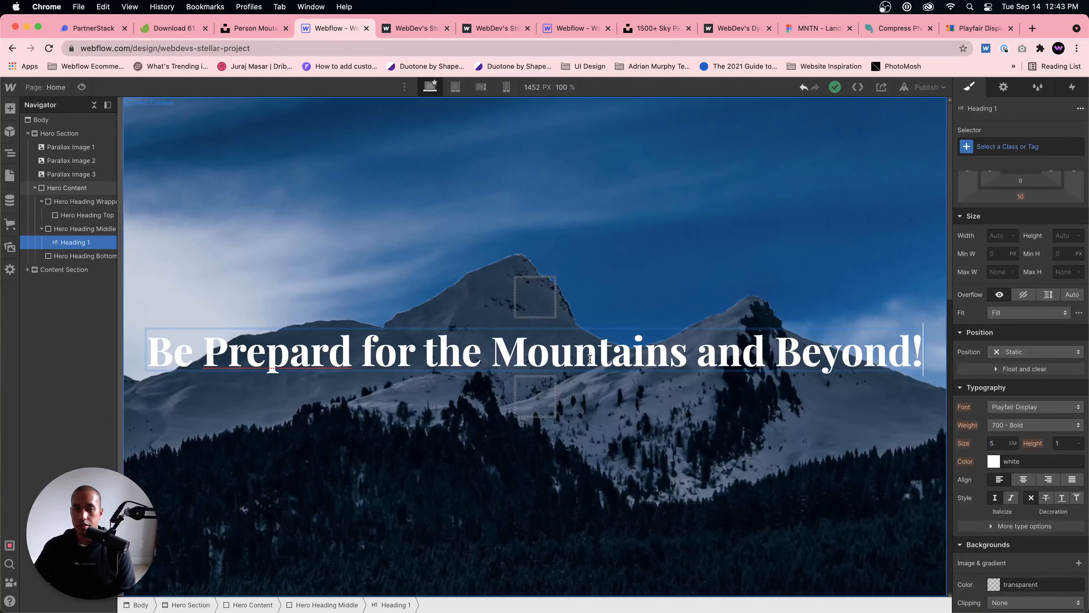
pyautogui.click(370, 351)
pyautogui.press('BackSpace')
pyautogui.write('F')
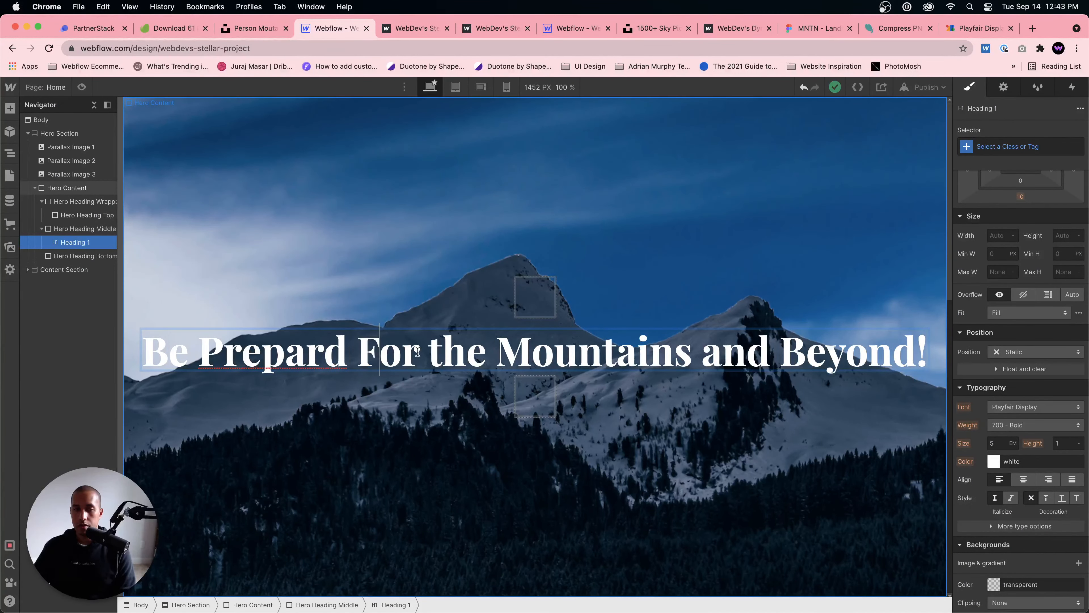
pyautogui.hotkey('shift', 'Right')
pyautogui.write('T')
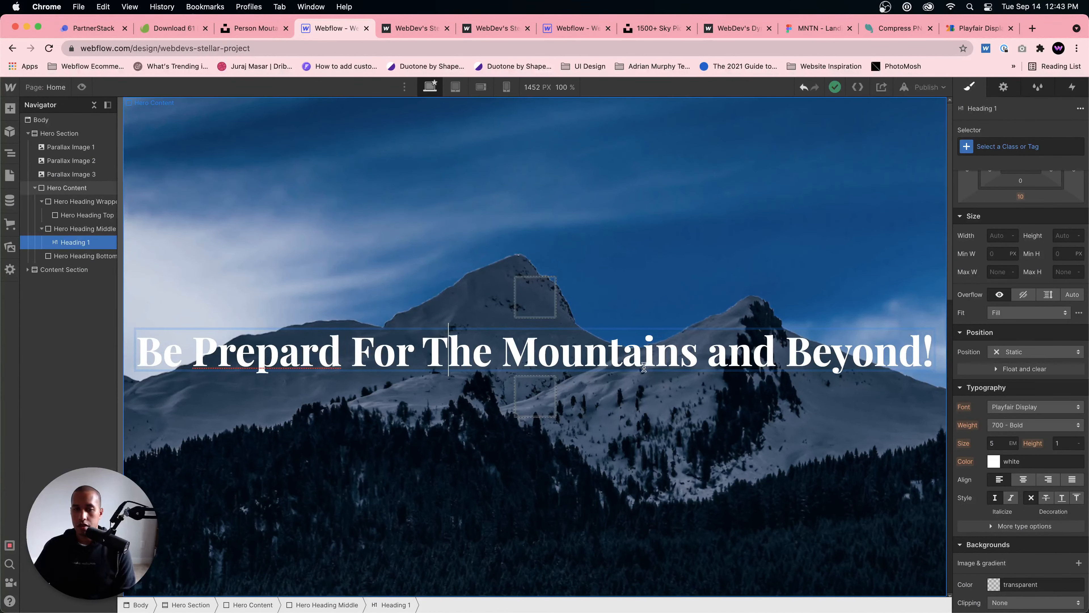
pyautogui.press('Escape')
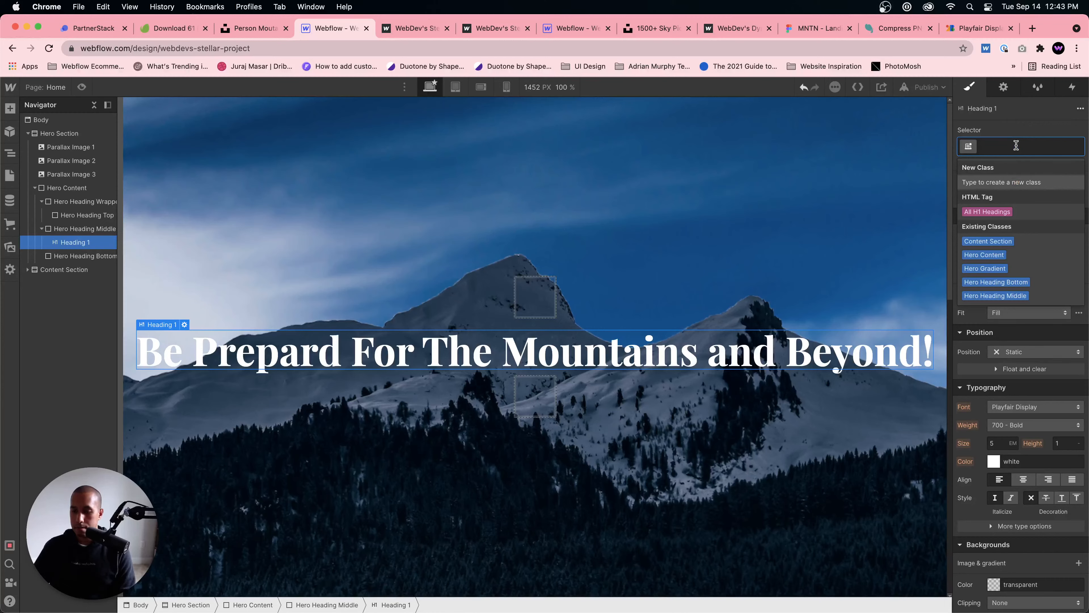
# Step: Create a new class named Hero Heading on the selected H1 heading
pyautogui.write('Hero Head')
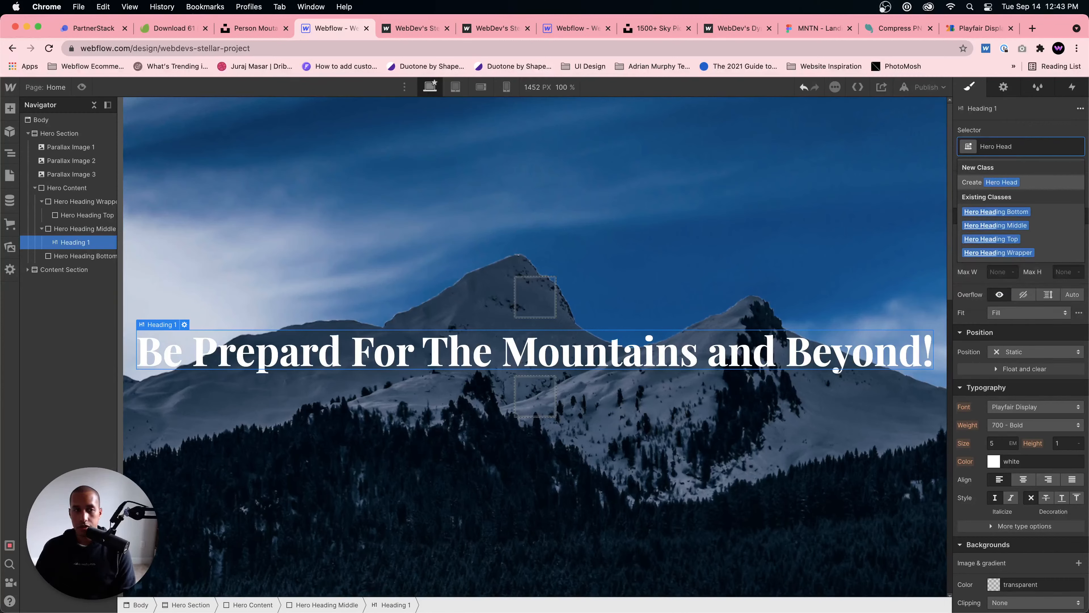
pyautogui.write('ing')
pyautogui.press('Return')
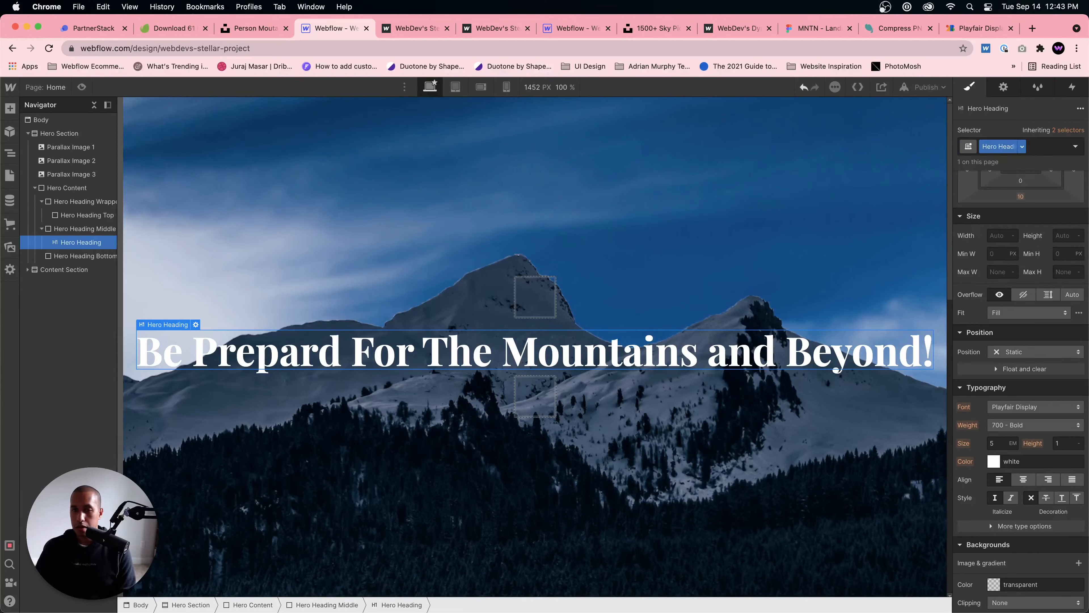
# Step: Try widths of 40 and 30 CH on the Hero Heading class and settle on 20 CH
pyautogui.scroll(2, 1050, 301)
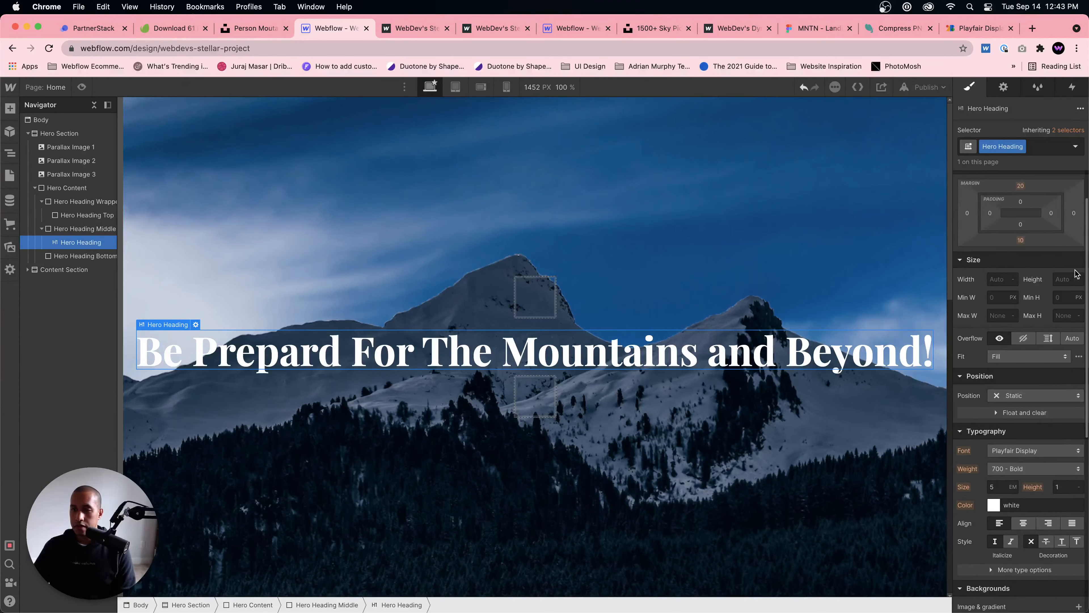
pyautogui.write('40ch')
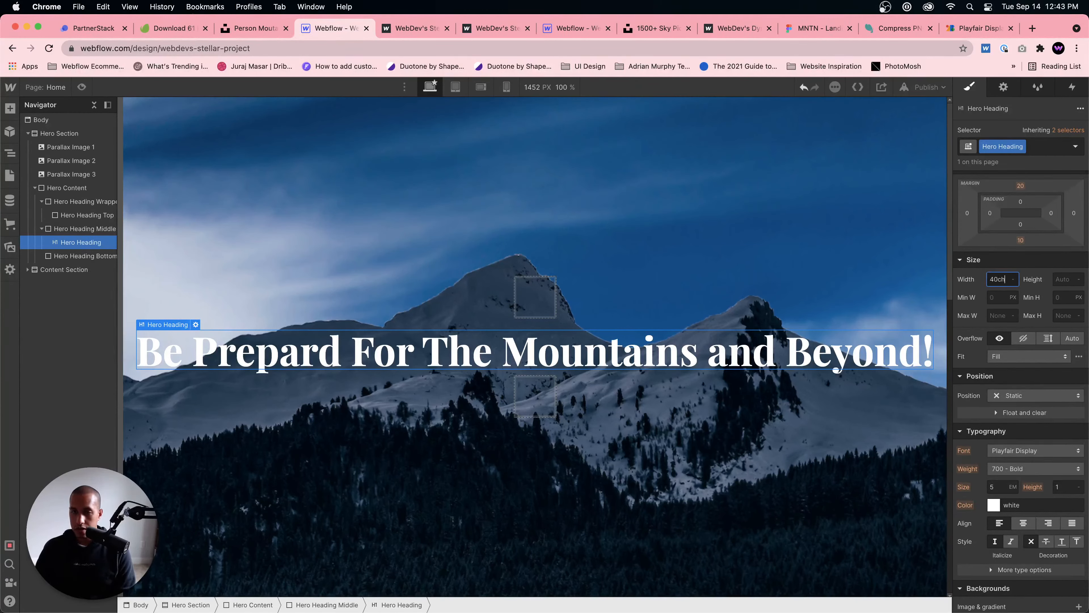
pyautogui.press('Return')
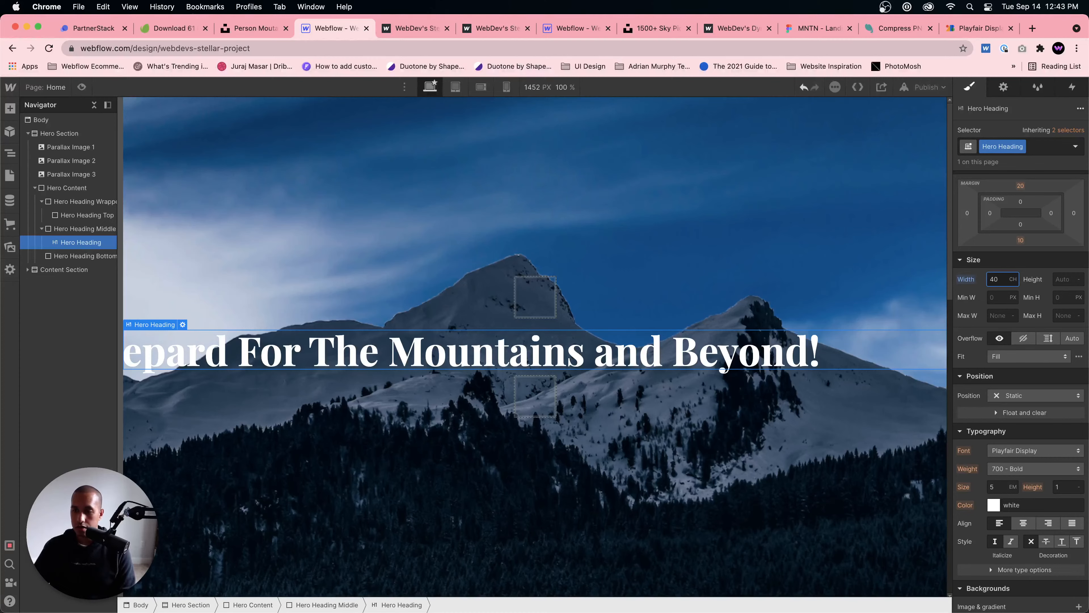
pyautogui.press('Return')
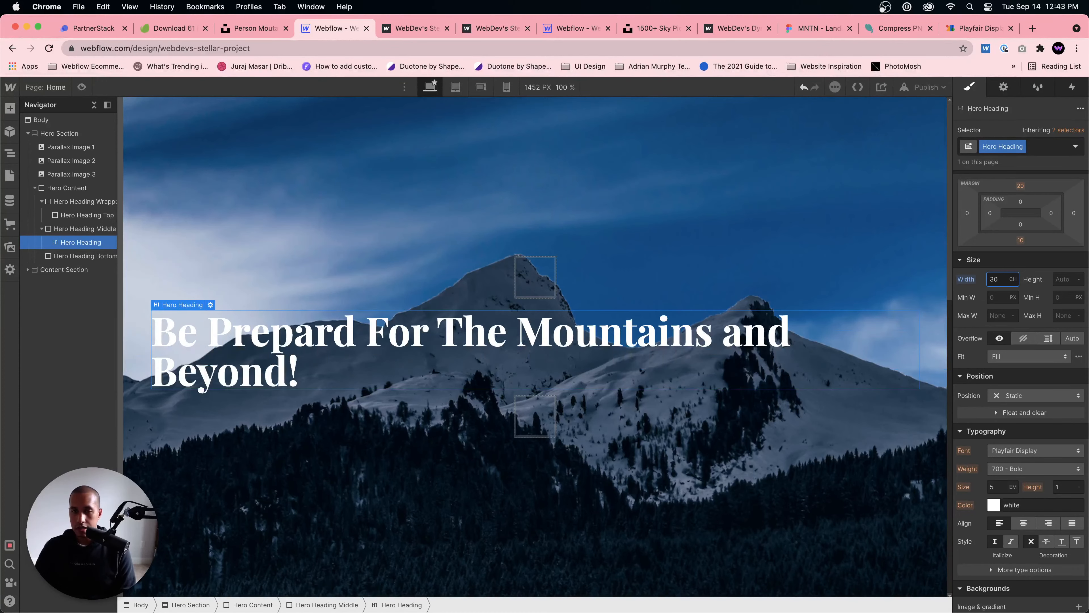
pyautogui.press('BackSpace')
pyautogui.press('BackSpace')
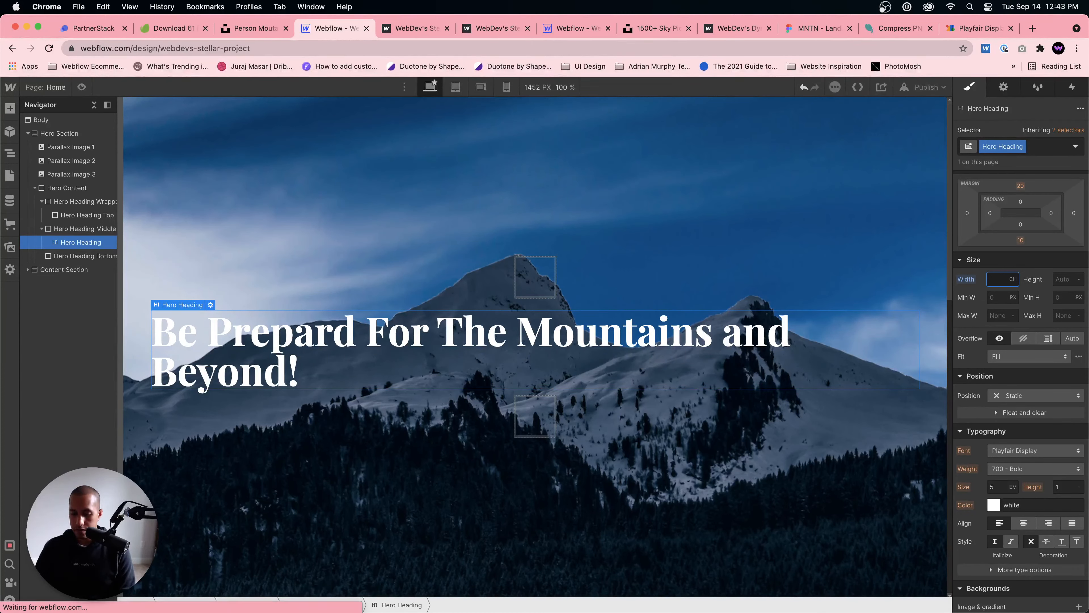
pyautogui.write('20')
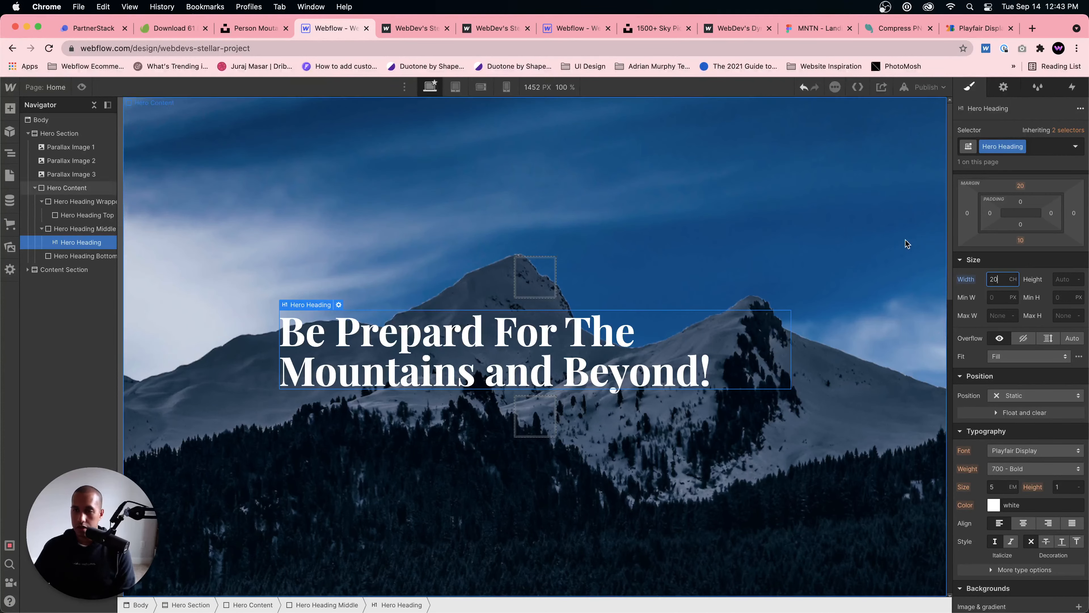
# Step: Set the Hero Heading's line height to 1.2 and switch to the MNTN design in Figma to compare
pyautogui.scroll(-1, 1046, 404)
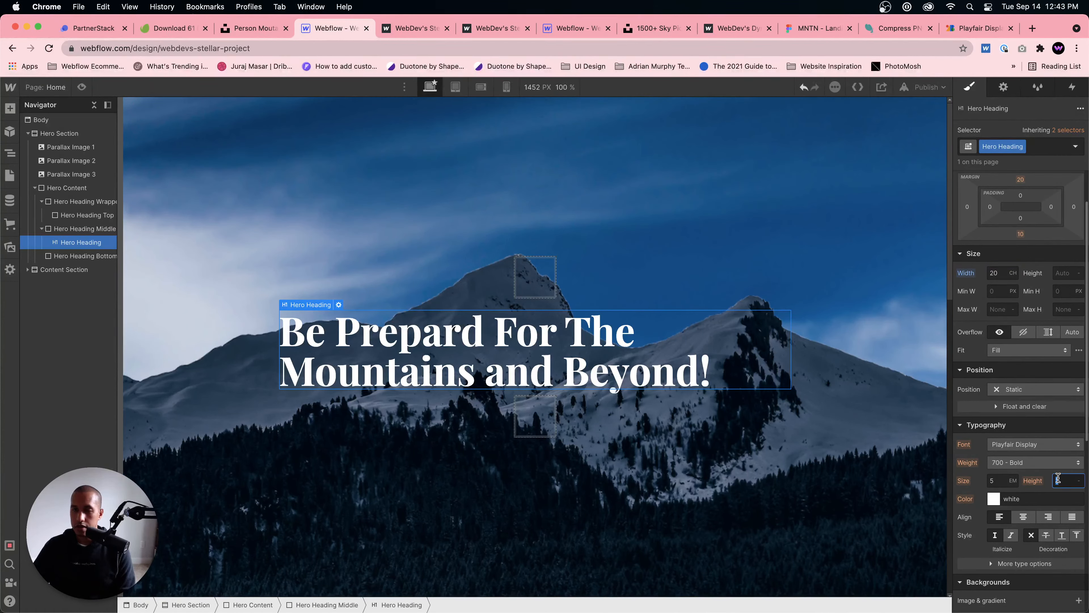
pyautogui.write('1.2')
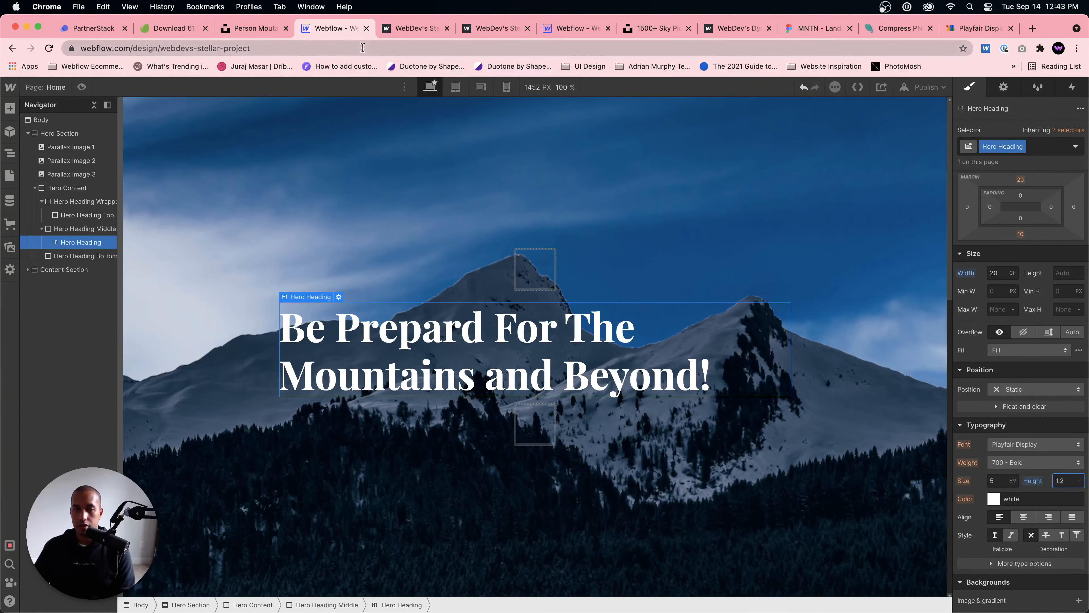
pyautogui.click(809, 31)
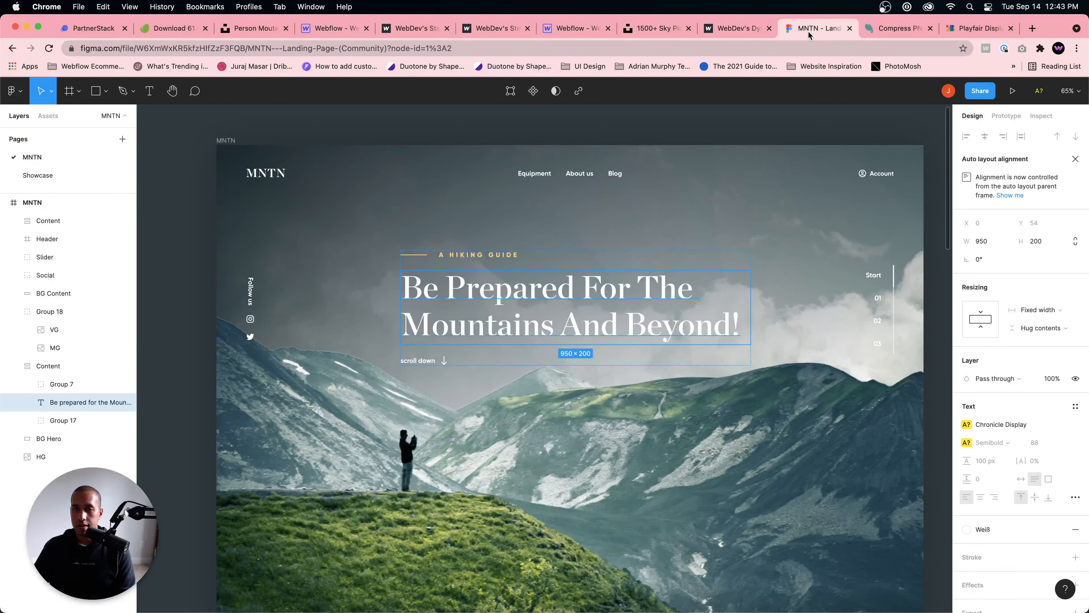
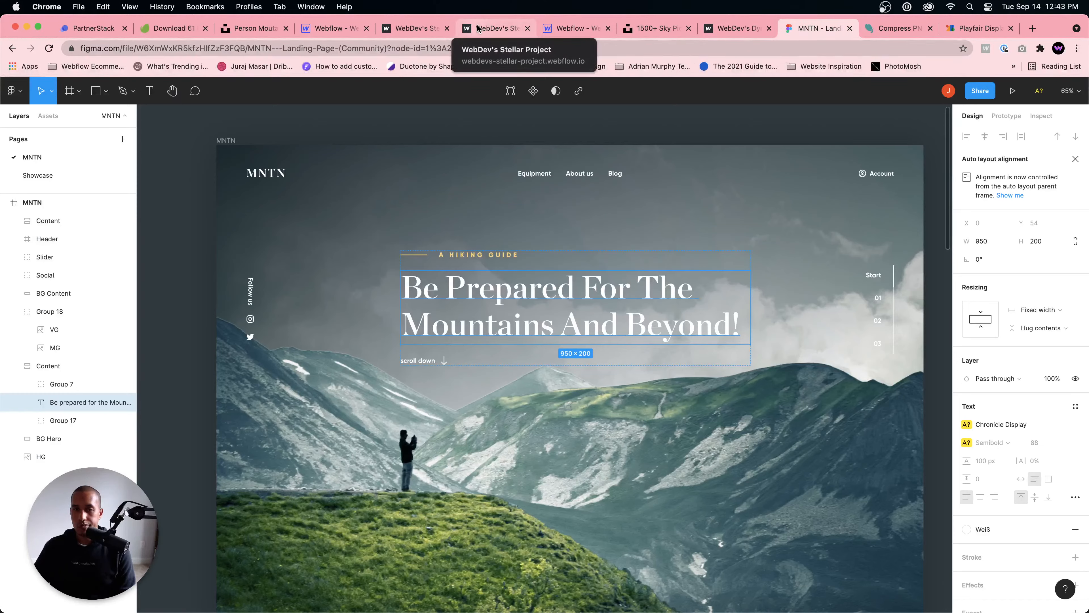
# Step: Switch back to the WebDev's Stellar Project in Webflow and capitalize "And" in the hero headline
pyautogui.click(338, 29)
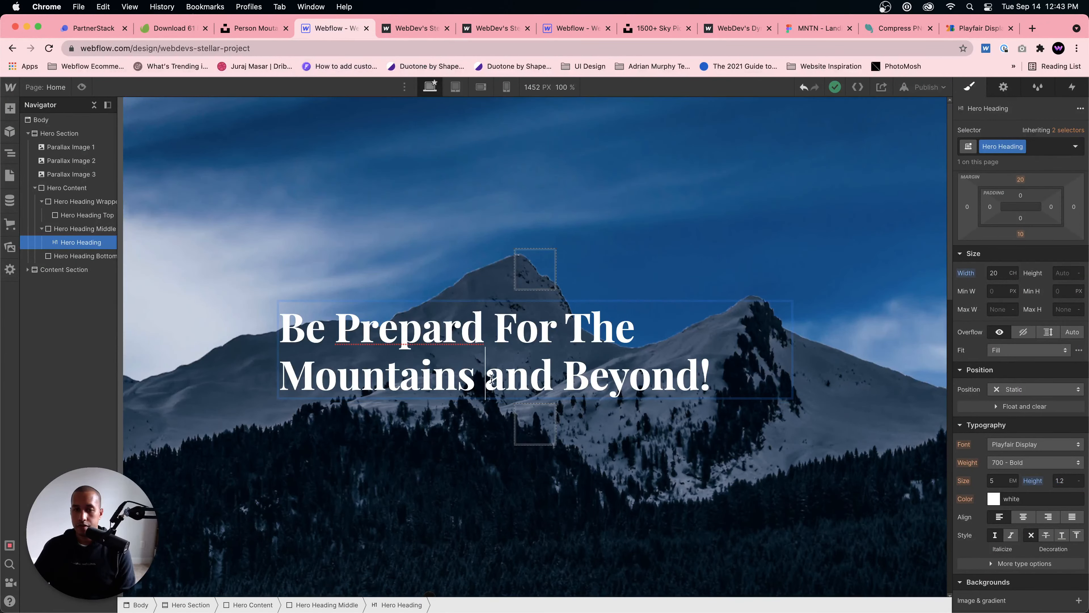
pyautogui.press('Delete')
pyautogui.write('A')
pyautogui.click(689, 344)
pyautogui.click(812, 346)
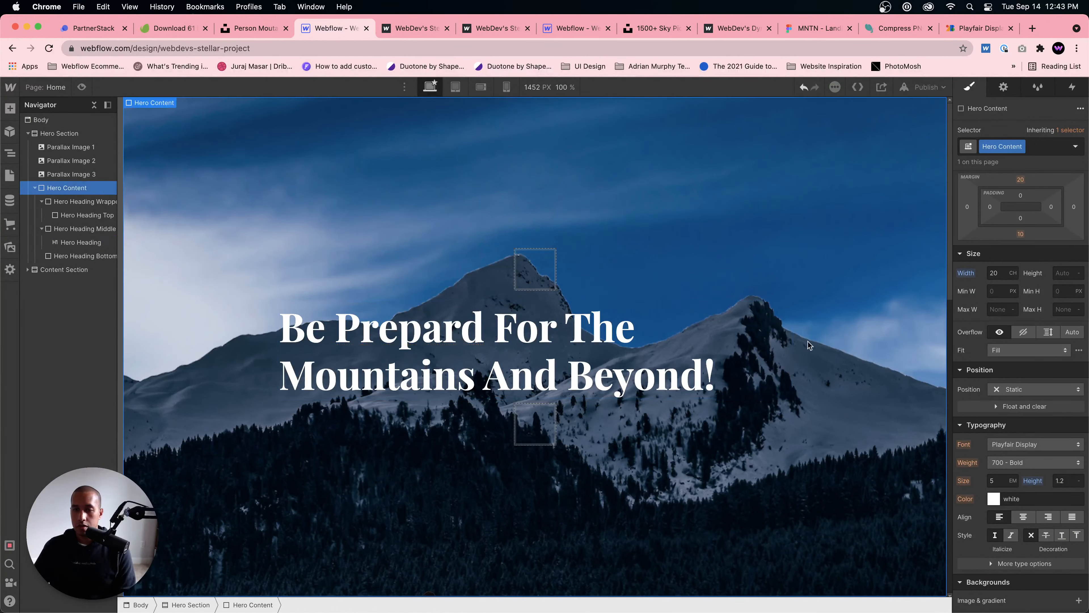
# Step: Try the 500 - Medium font weight on the hero headline, and undo the attempt
pyautogui.click(763, 349)
pyautogui.scroll(-2, 1038, 435)
pyautogui.click(1019, 379)
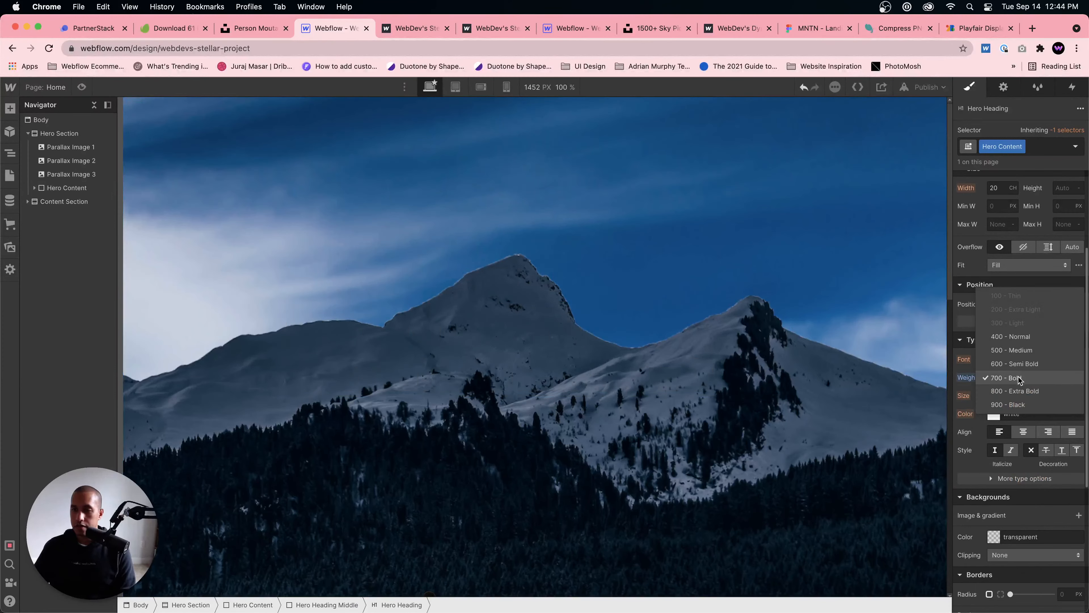
pyautogui.click(1020, 351)
pyautogui.click(670, 314)
pyautogui.scroll(-1, 670, 314)
pyautogui.scroll(1, 671, 314)
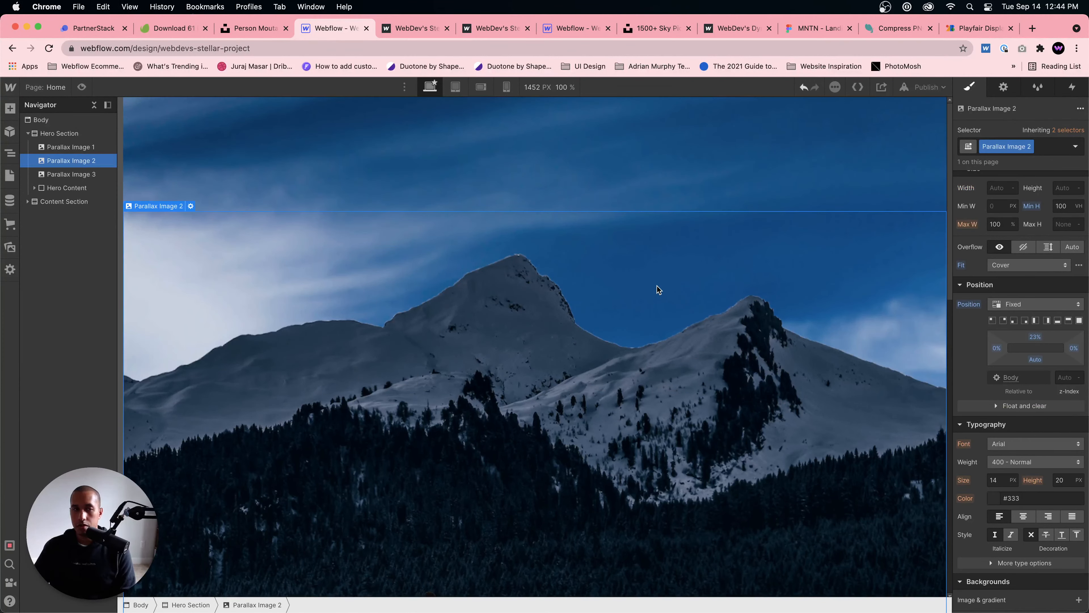
pyautogui.press('super+z')
# Step: Set the Hero Heading's font weight to 600 - Semi Bold
pyautogui.click(581, 352)
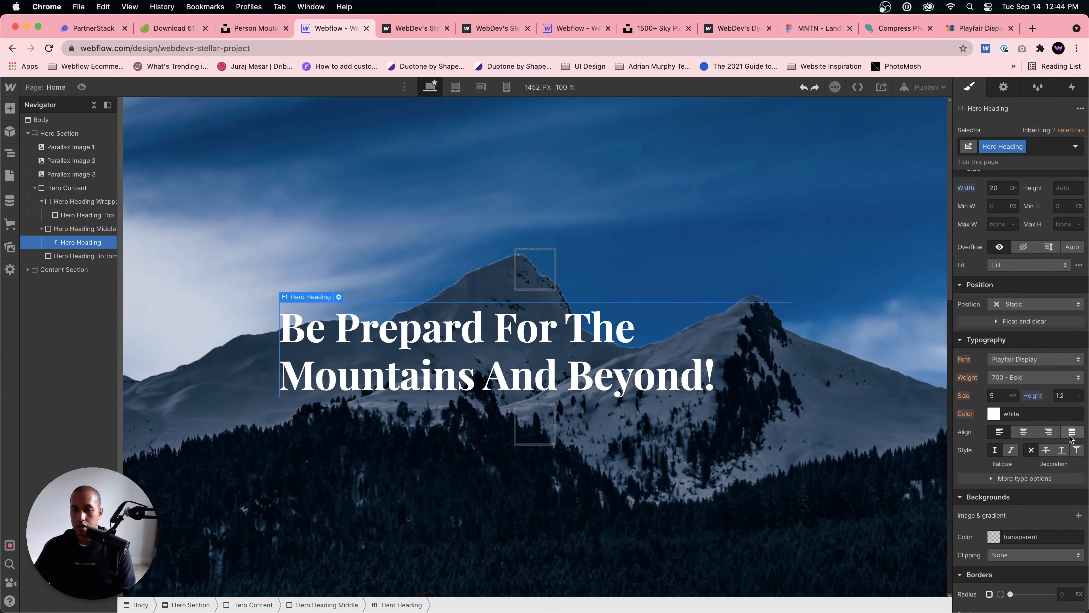
pyautogui.click(1034, 377)
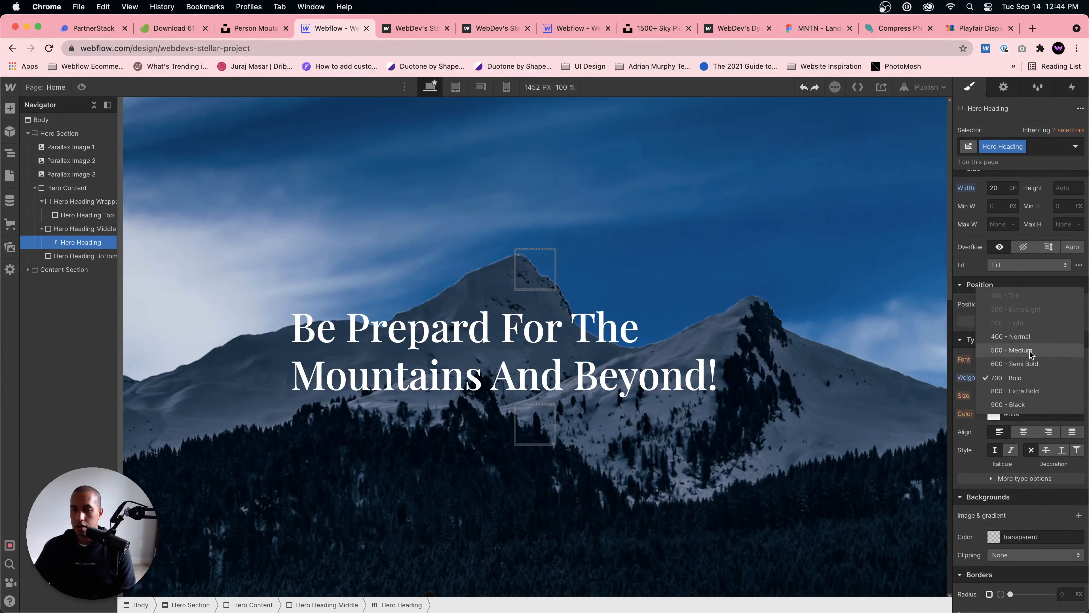
pyautogui.click(1027, 366)
# Step: Check the line beside "A Hiking Guide" in the MNTN Figma design and add a div block inside Webflow's Hero Heading Top
pyautogui.click(561, 287)
pyautogui.click(527, 272)
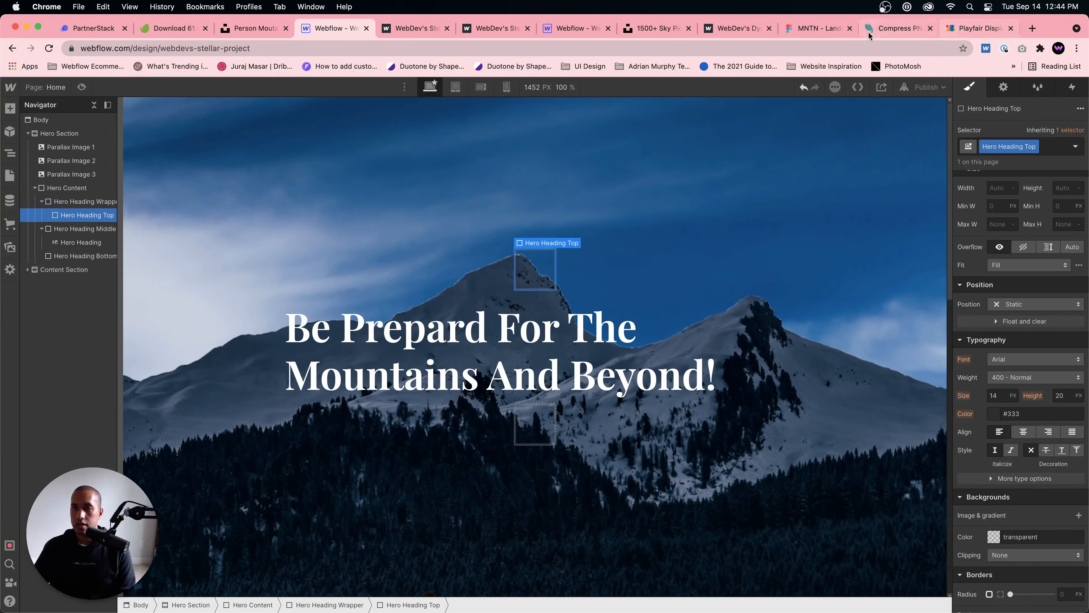
pyautogui.click(812, 36)
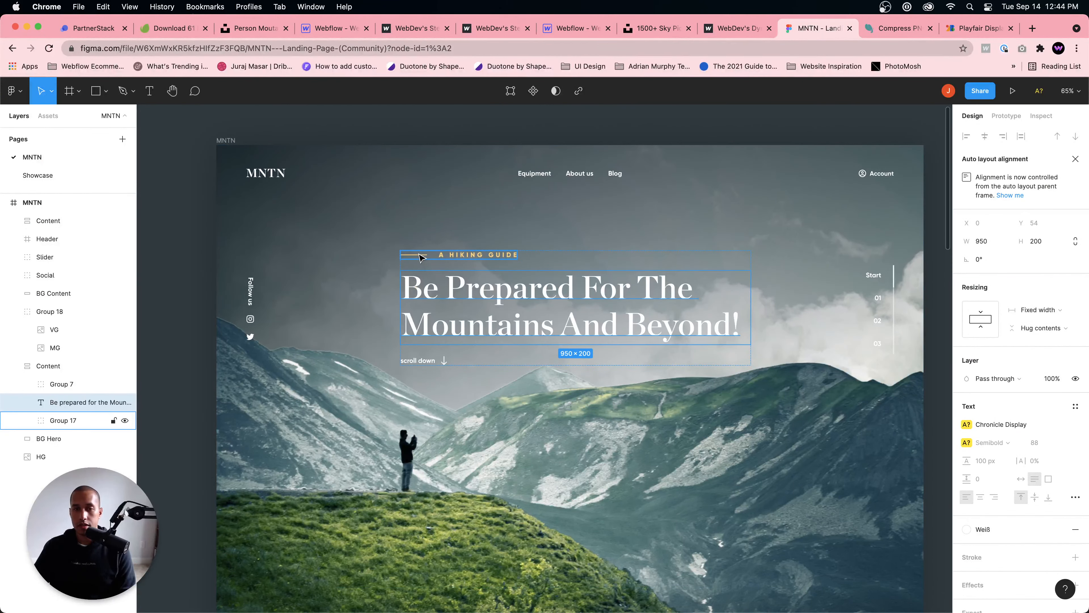
pyautogui.click(572, 29)
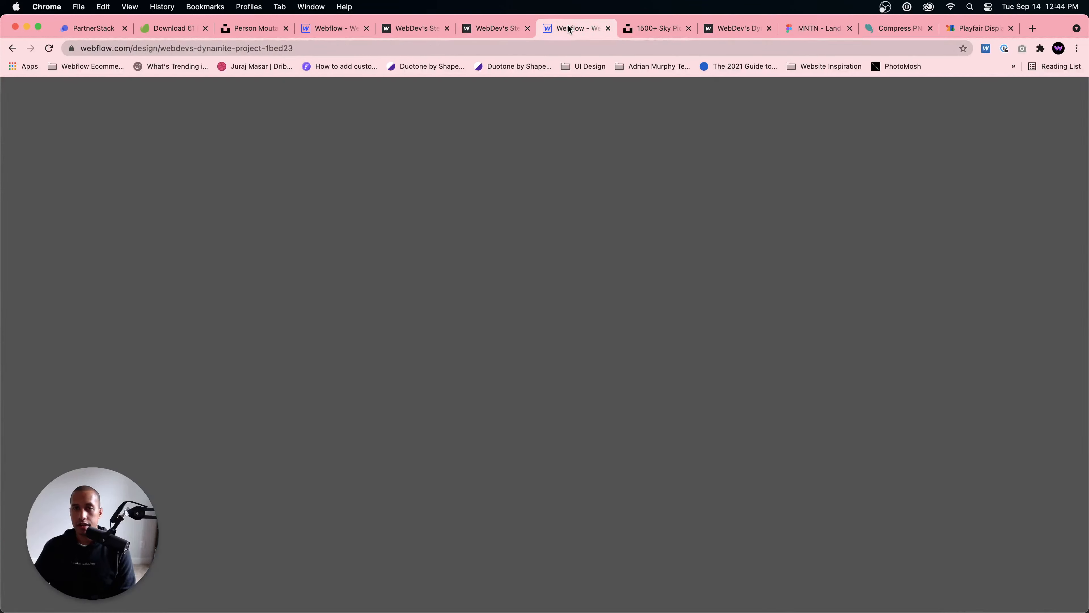
pyautogui.click(324, 33)
pyautogui.press('super+e')
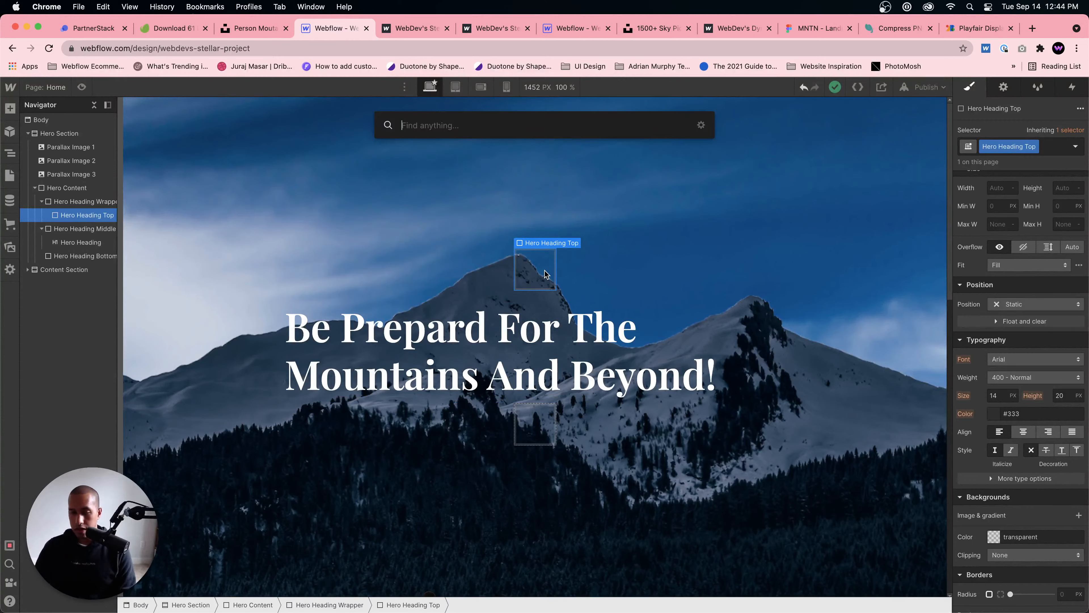
pyautogui.write('div block')
pyautogui.press('Return')
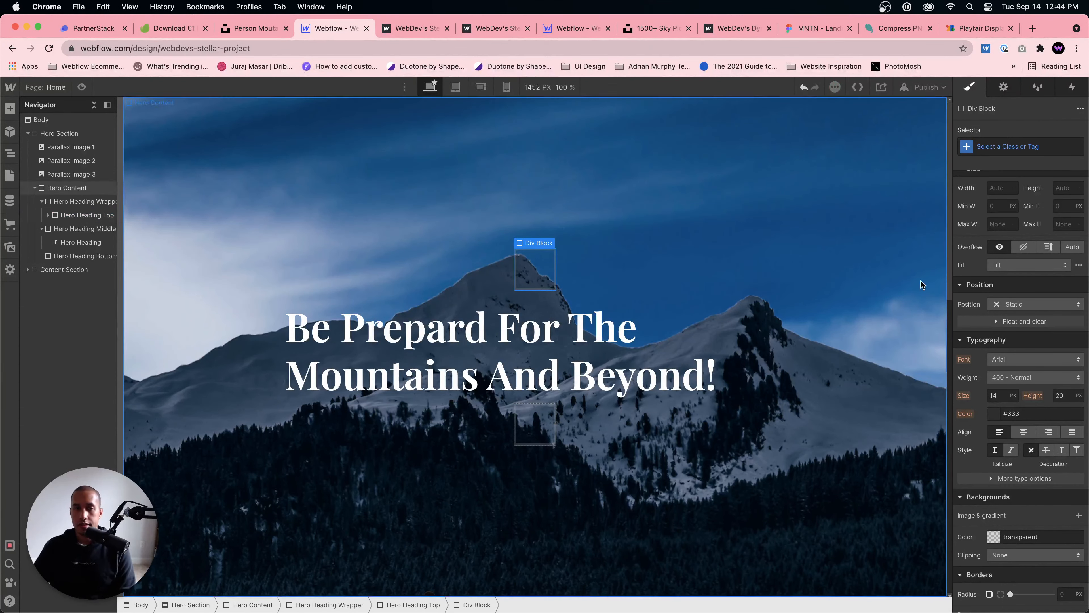
# Step: Create a new class named Top Line on the new div block
pyautogui.click(1023, 149)
pyautogui.write('To')
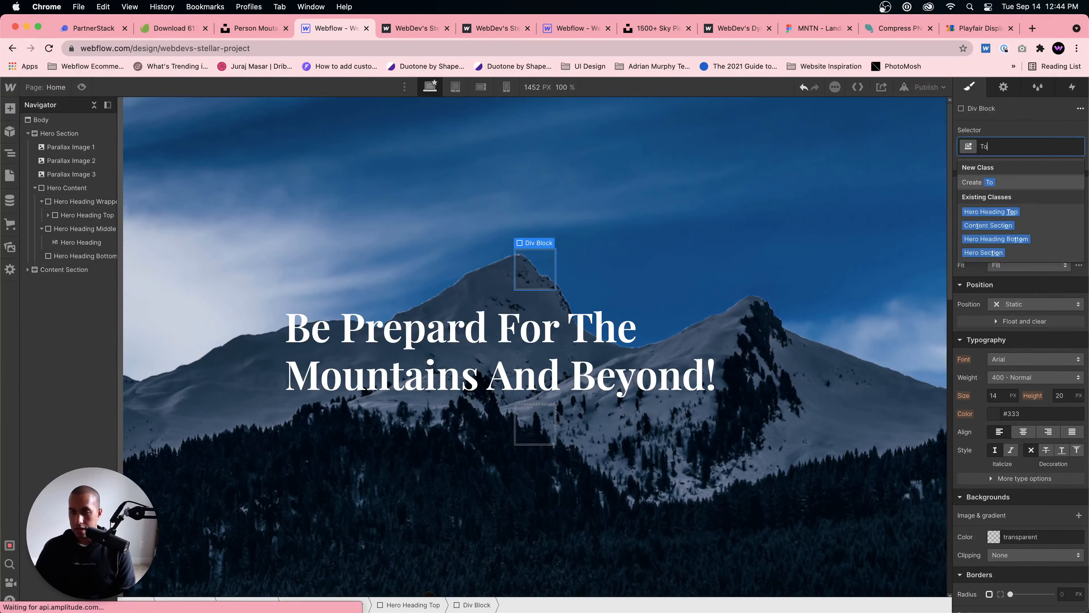
pyautogui.write('p LHeading Top')
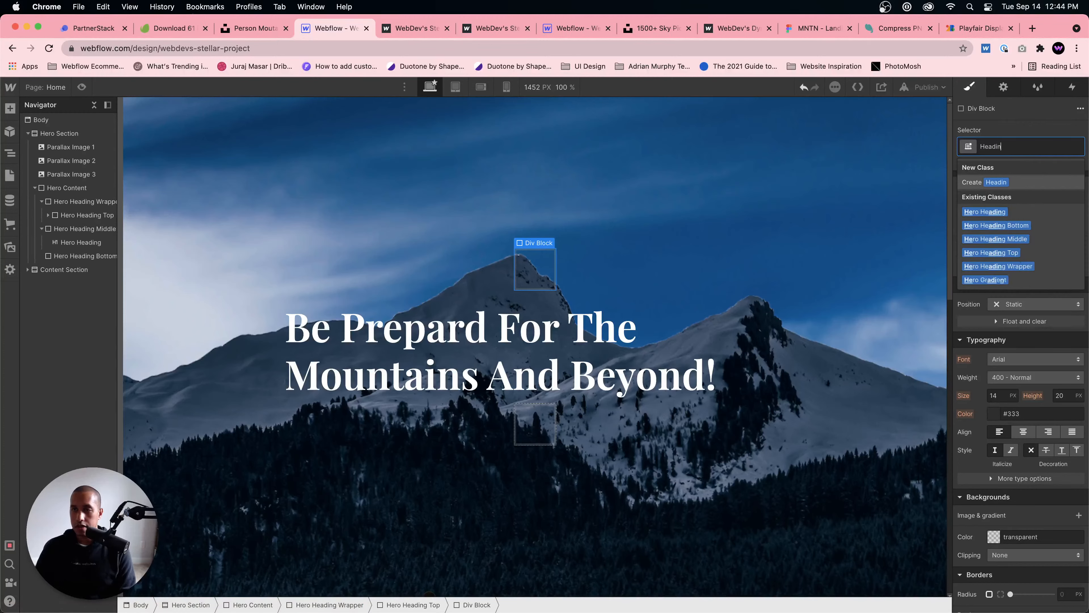
pyautogui.press('super+a')
pyautogui.press('BackSpace')
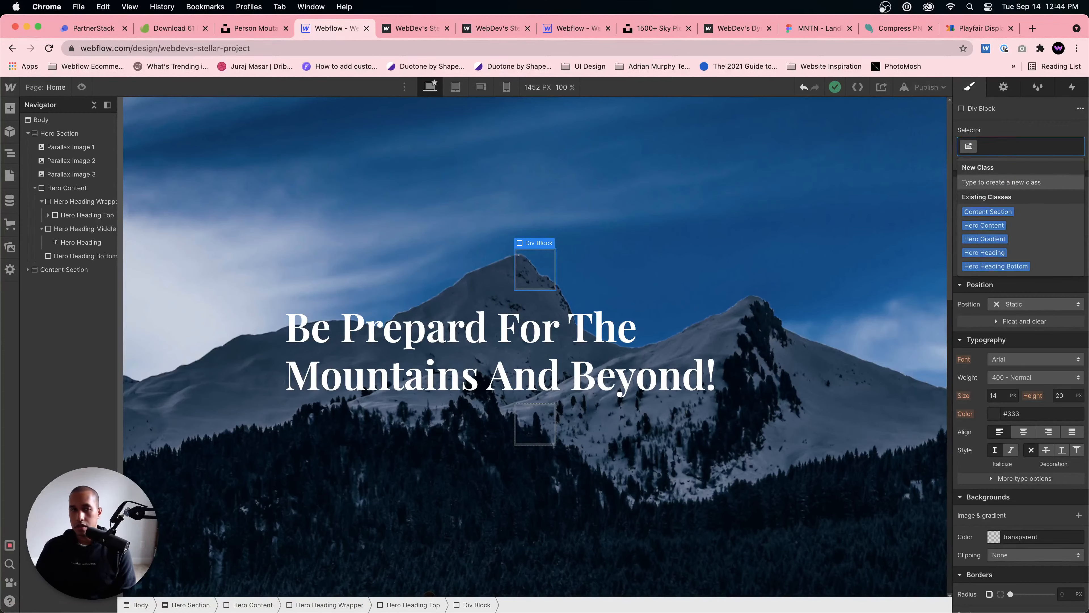
pyautogui.write('Top Line')
pyautogui.press('Return')
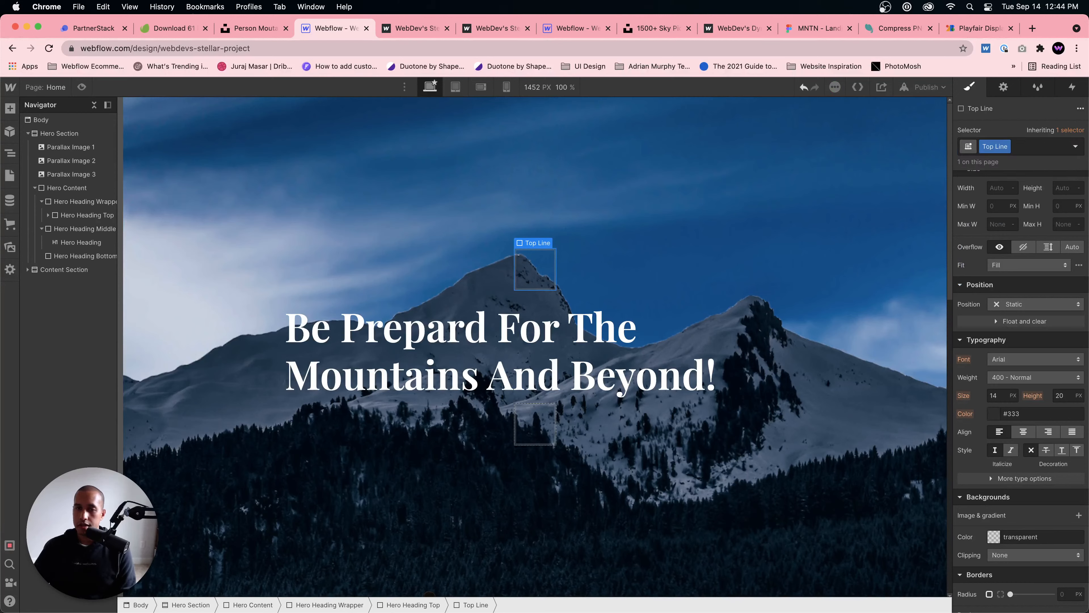
# Step: Set the Top Line block's height to 3 px and its width to 60 px
pyautogui.scroll(3, 1063, 309)
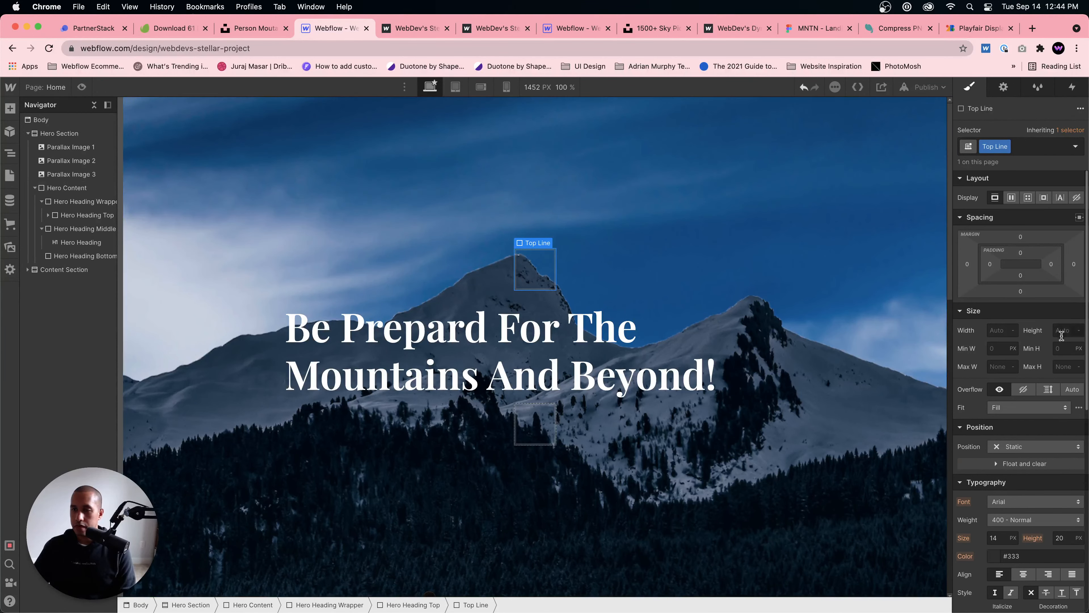
pyautogui.write('3')
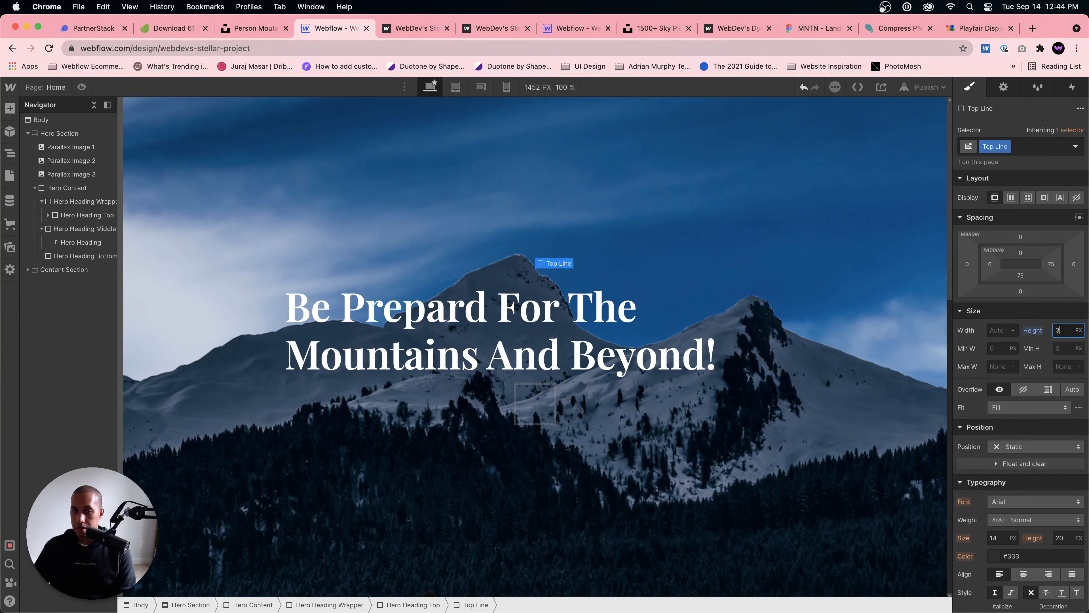
pyautogui.click(1003, 327)
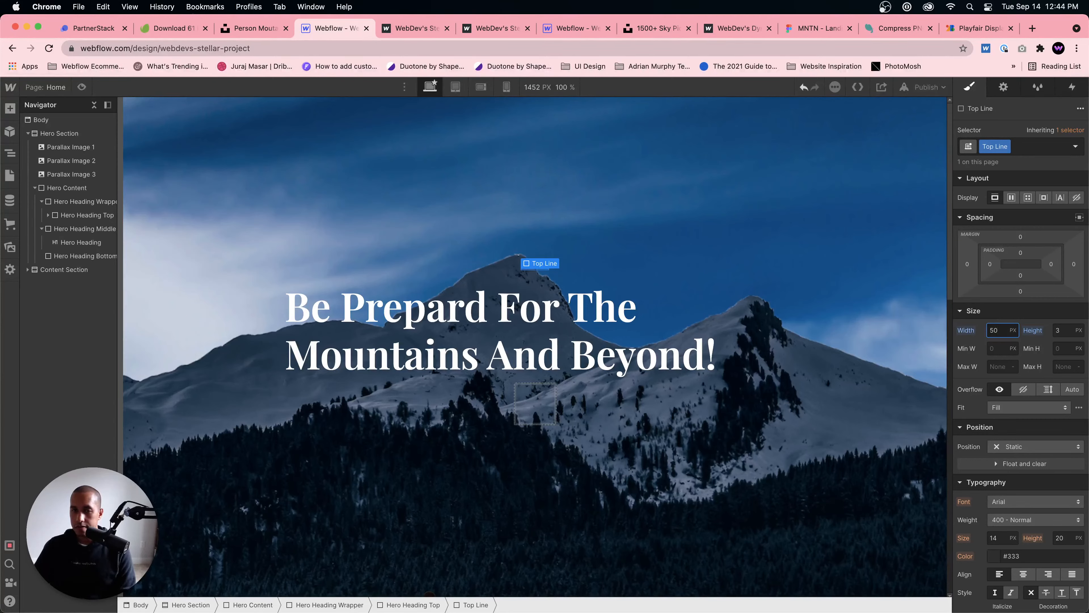
pyautogui.hotkey('shift', 'Up')
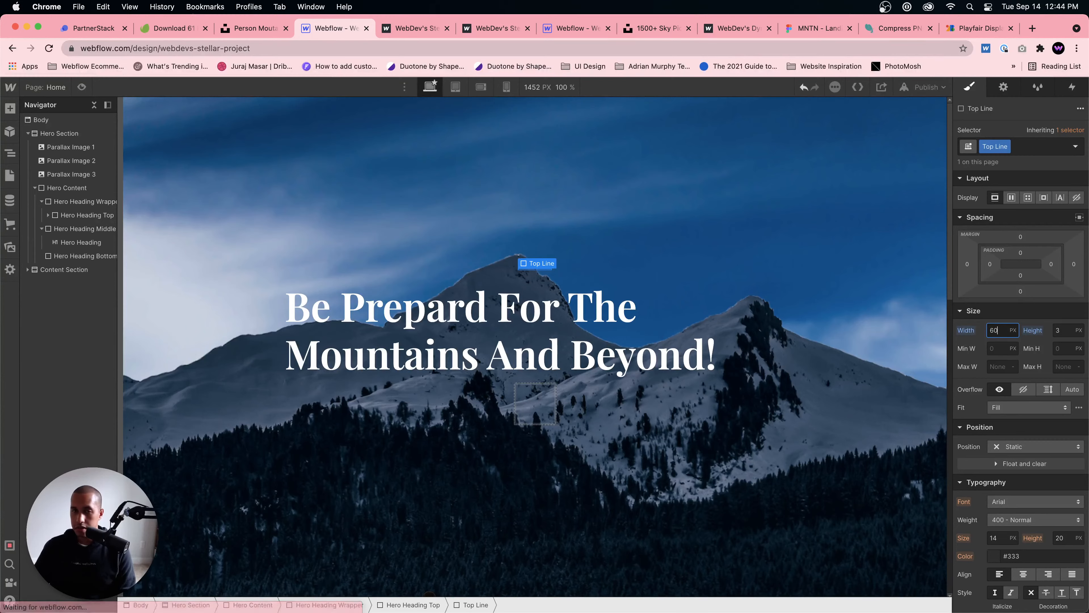
pyautogui.scroll(-5, 1024, 408)
# Step: In the MNTN Figma design, select the line beside "A Hiking Guide" and open its Accent color style to get the hex code
pyautogui.click(808, 28)
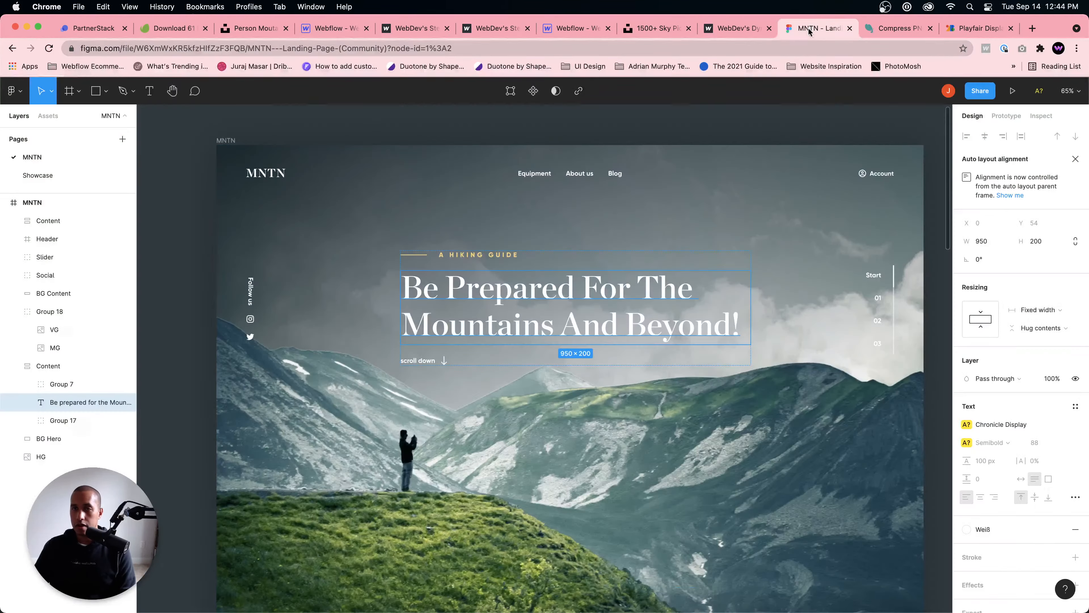
pyautogui.doubleClick(422, 254)
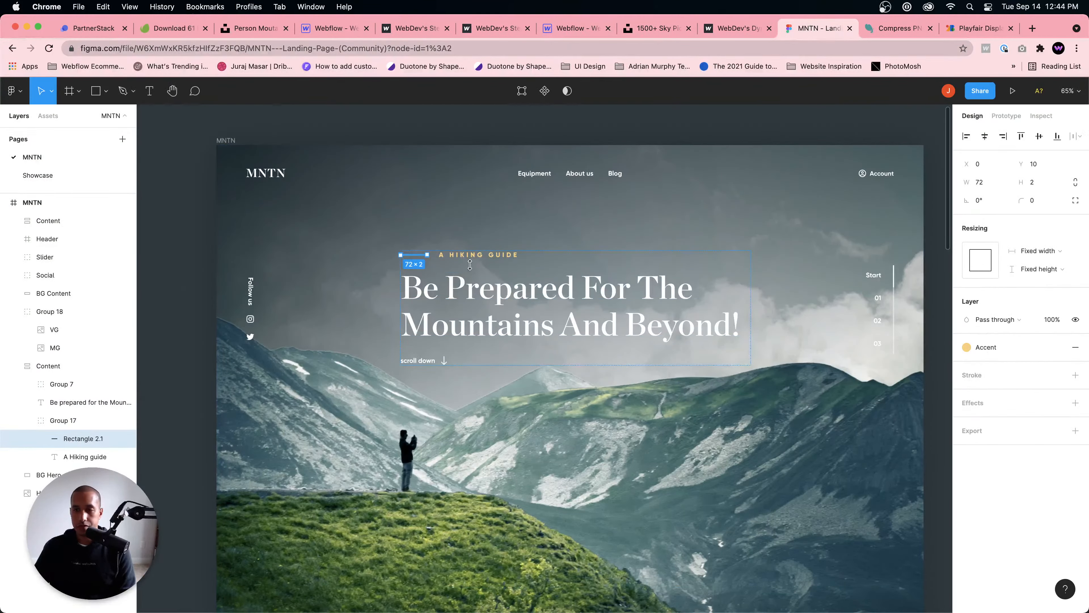
pyautogui.click(981, 348)
pyautogui.click(1015, 414)
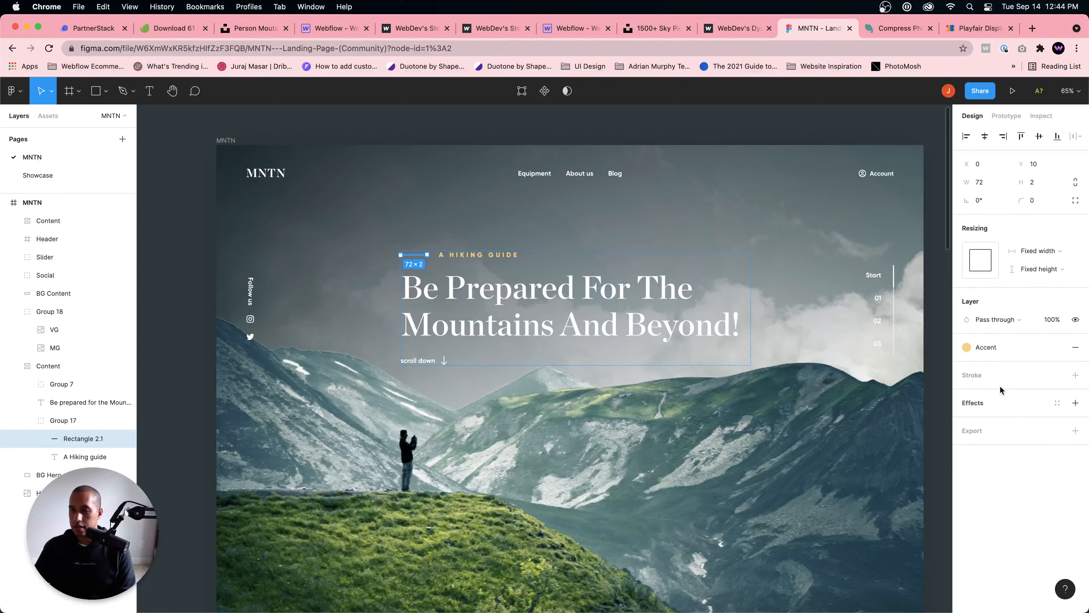
pyautogui.click(986, 347)
pyautogui.click(1011, 416)
pyautogui.click(985, 347)
pyautogui.rightClick(1012, 417)
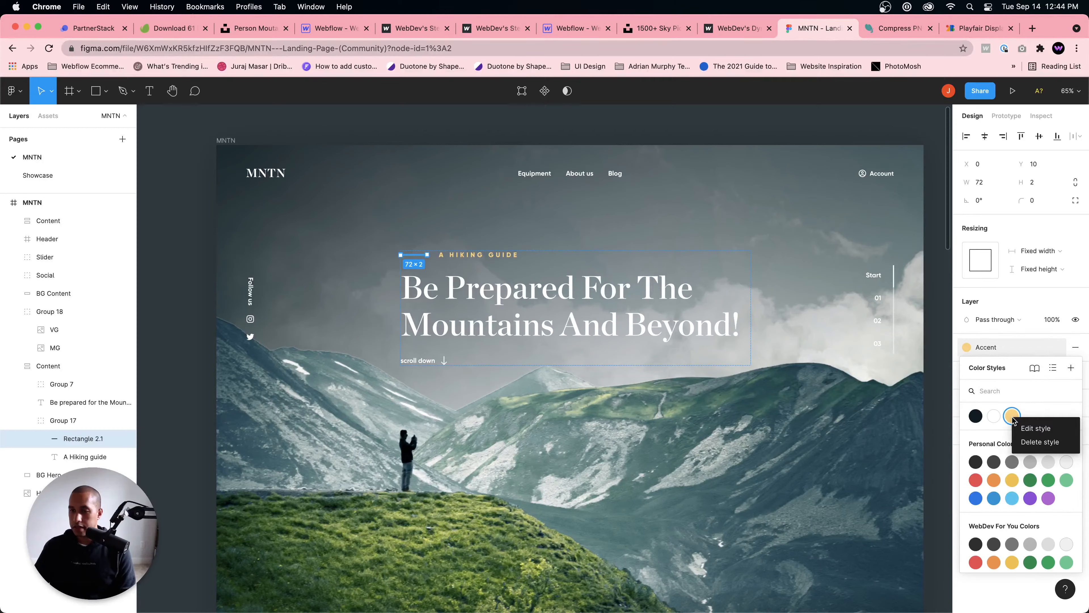
pyautogui.click(1024, 432)
pyautogui.rightClick(1013, 416)
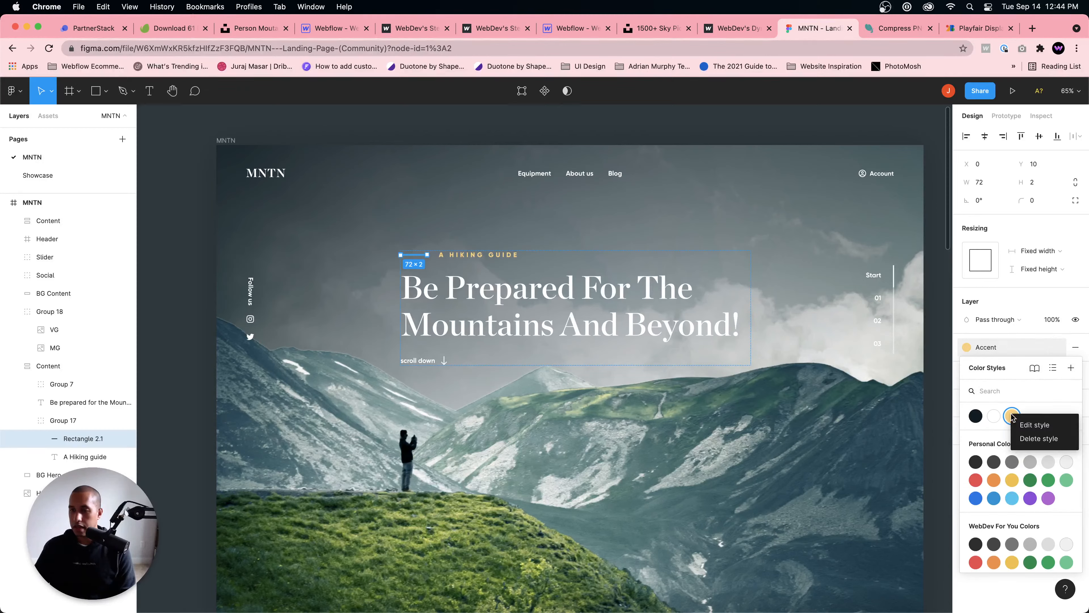
pyautogui.click(1027, 429)
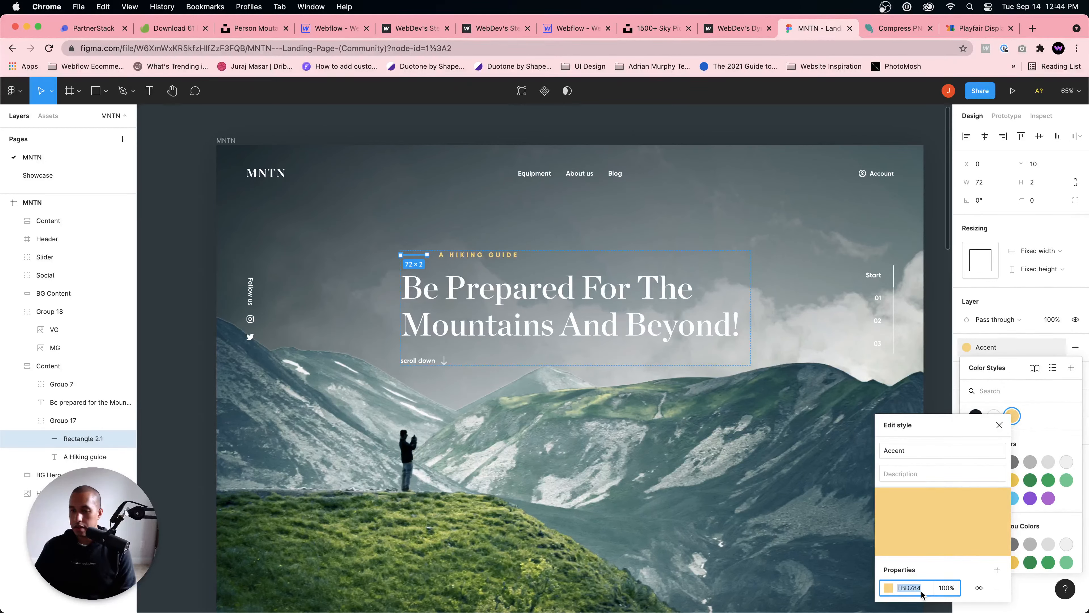
# Step: Return to the Stellar Project in Webflow and set the Top Line's background color to #fbd784
pyautogui.click(561, 33)
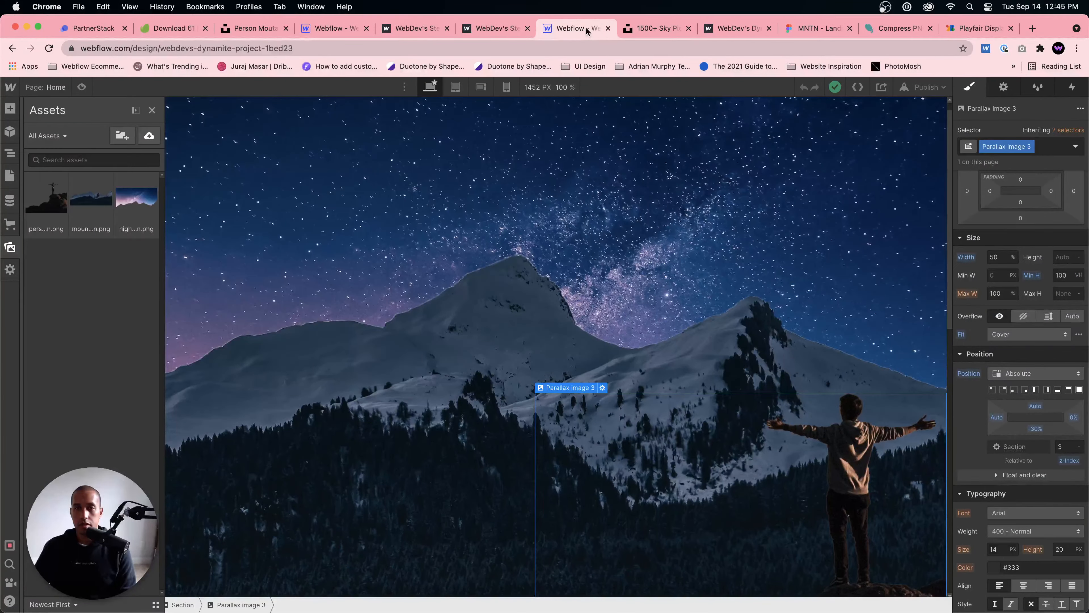
pyautogui.moveTo(586, 32); pyautogui.dragTo(176, 28)
pyautogui.click(412, 28)
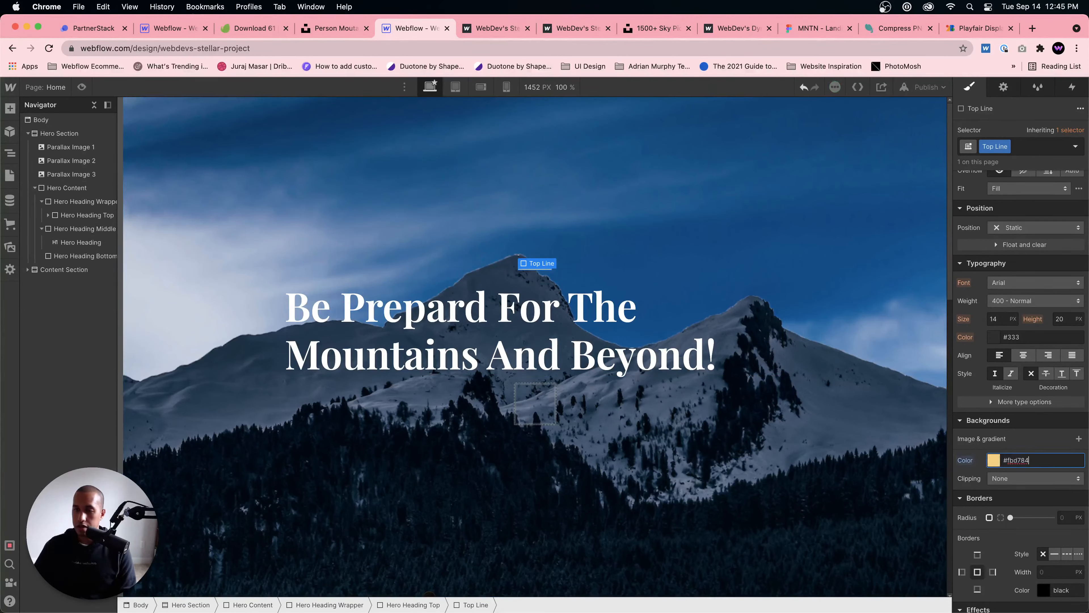
pyautogui.click(640, 295)
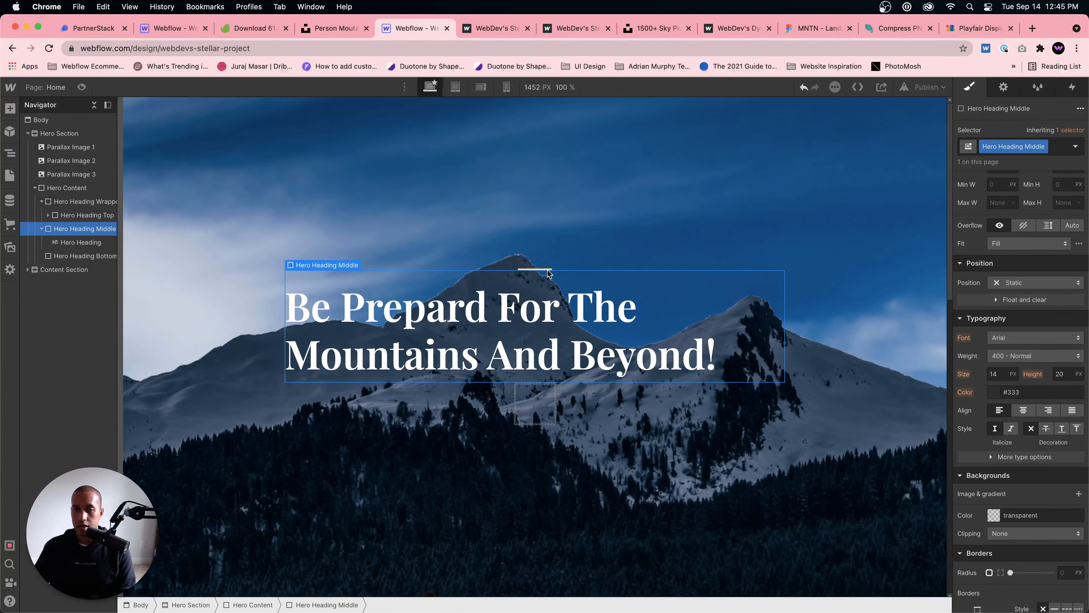
# Step: Compare the line's placement with the Figma design and try aligning Hero Content's children to the start, undoing the change
pyautogui.click(817, 28)
pyautogui.press('Escape')
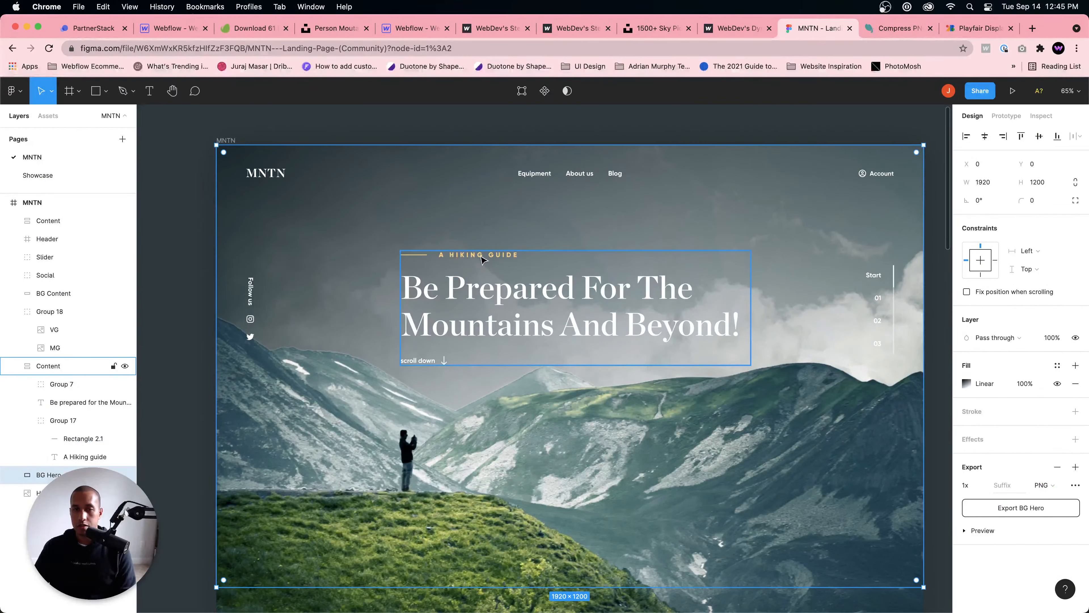
pyautogui.click(418, 29)
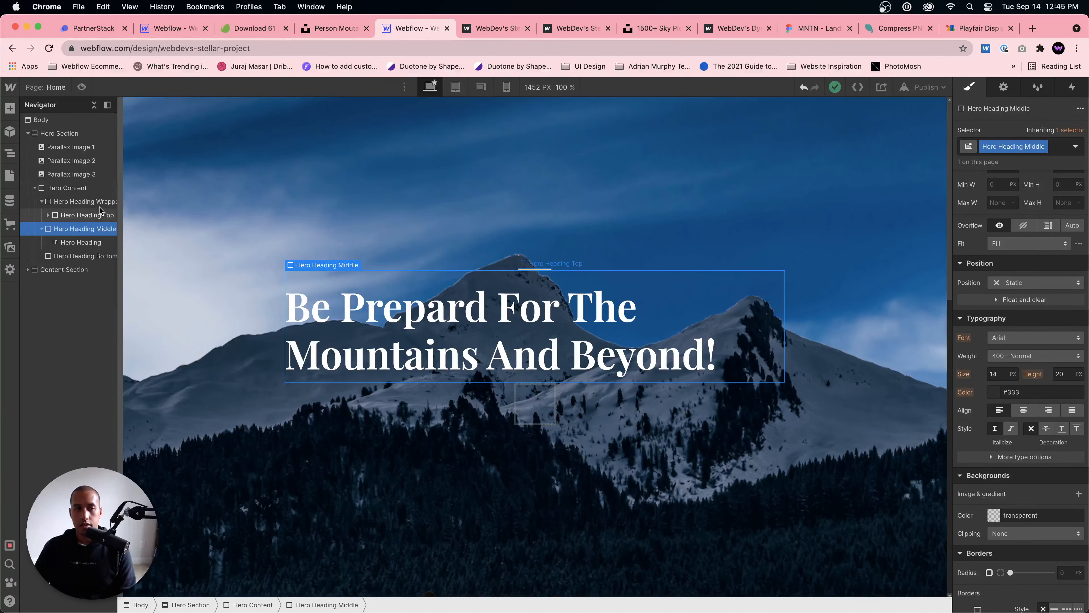
pyautogui.click(87, 192)
pyautogui.scroll(5, 1017, 289)
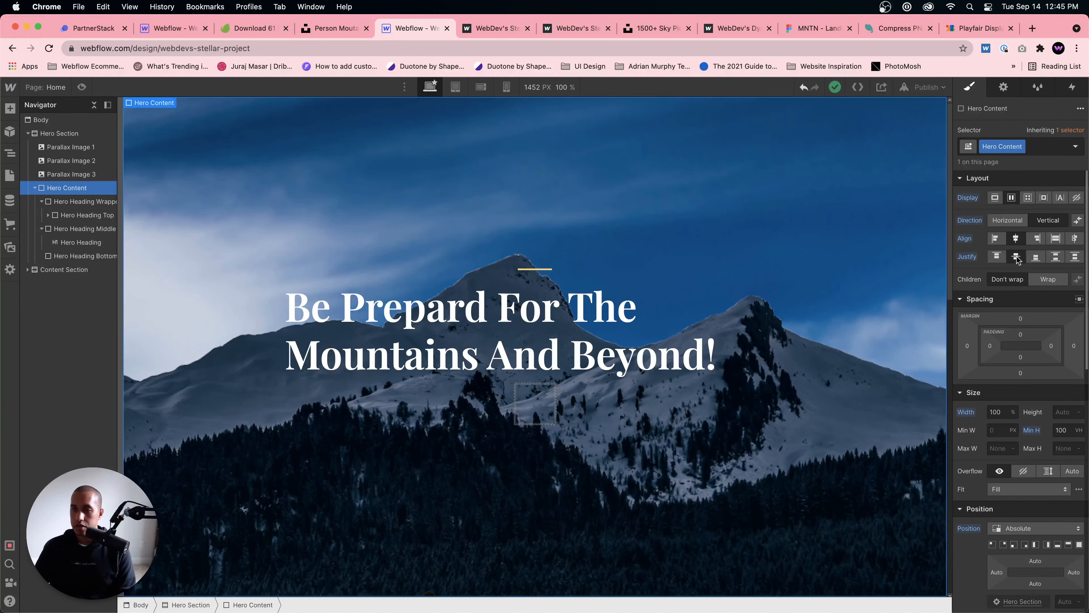
pyautogui.click(995, 238)
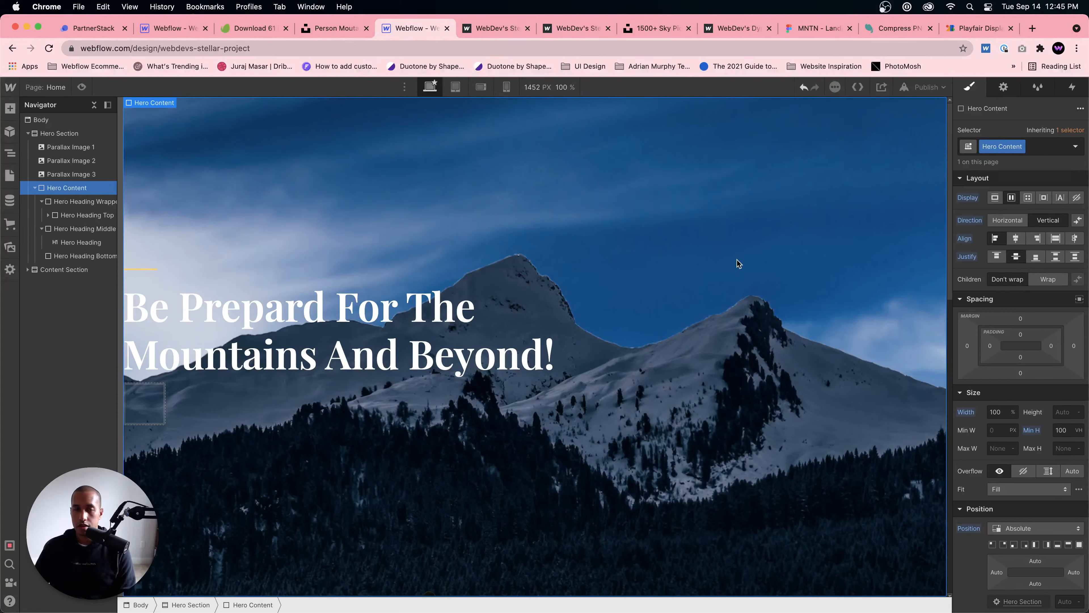
pyautogui.press('super+z')
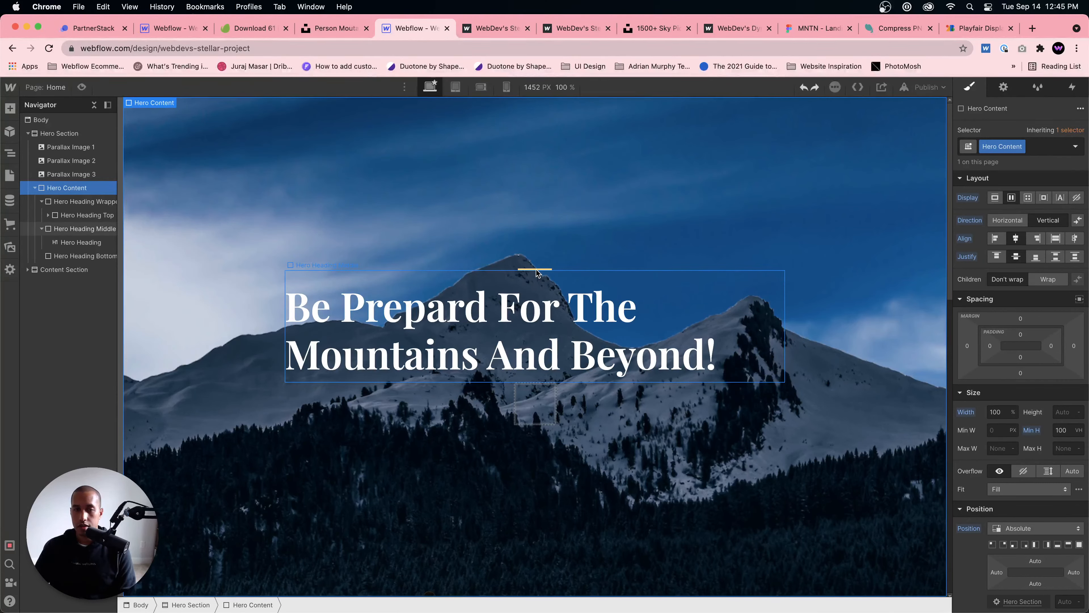
# Step: Nest the Hero Heading Middle and Hero Heading Bottom blocks inside Hero Heading Wrapper, in order below Hero Heading Top
pyautogui.click(85, 202)
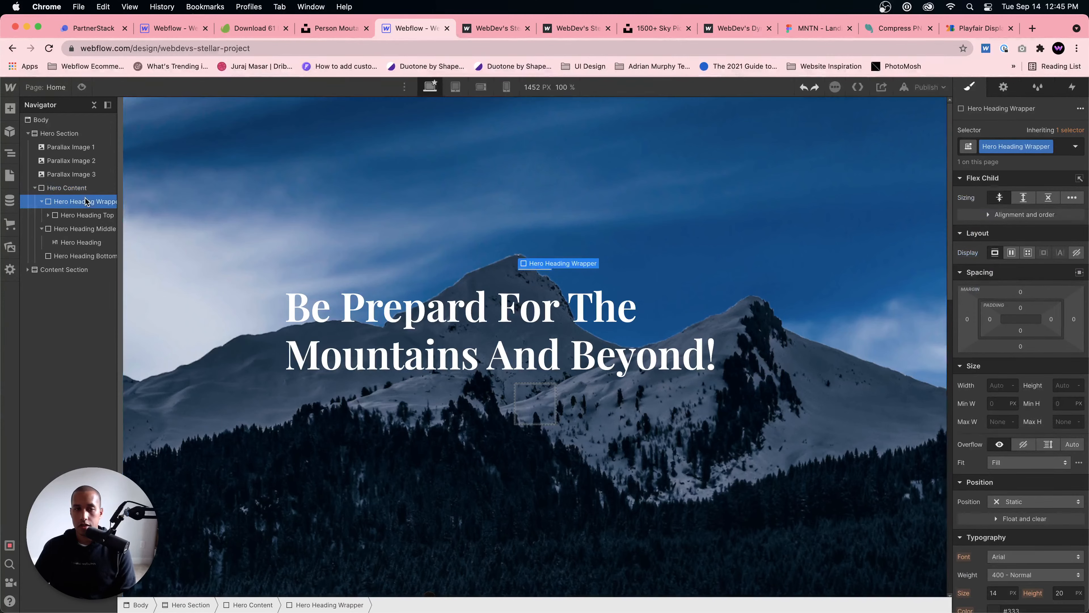
pyautogui.click(82, 216)
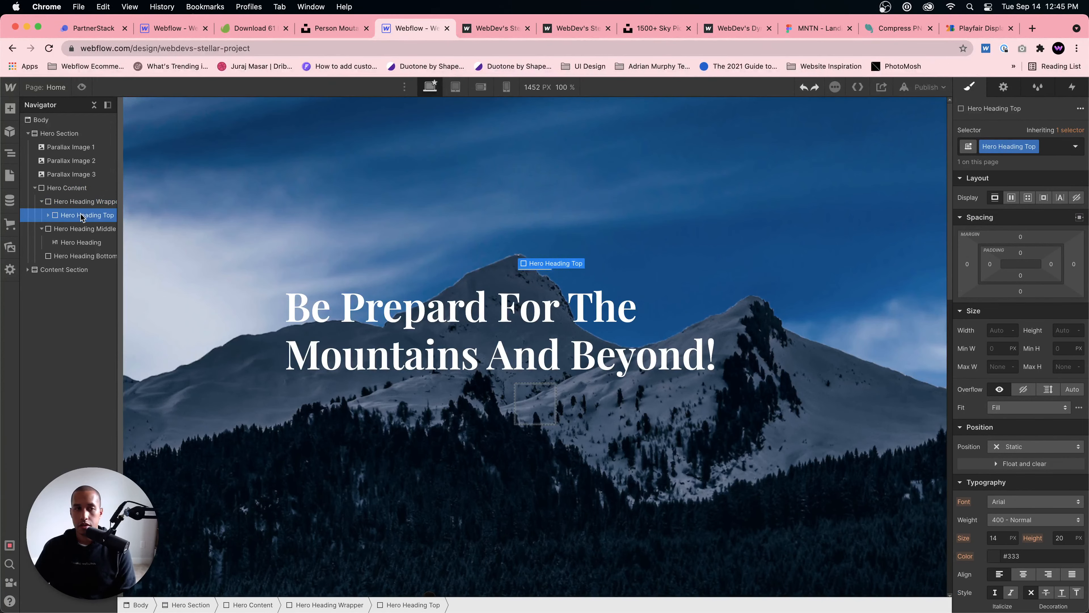
pyautogui.click(43, 204)
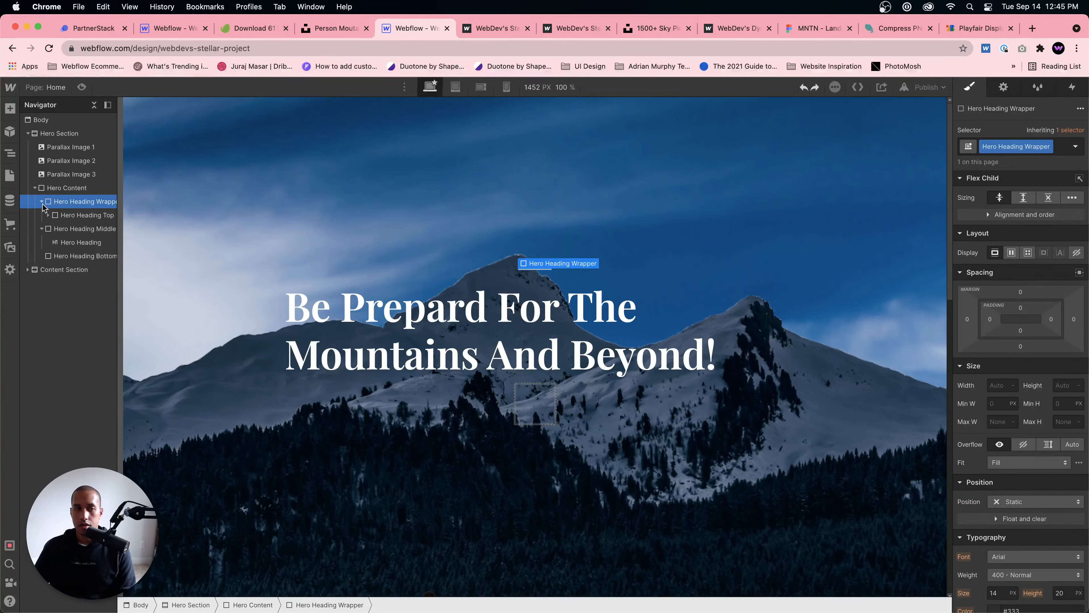
pyautogui.click(43, 202)
pyautogui.click(42, 215)
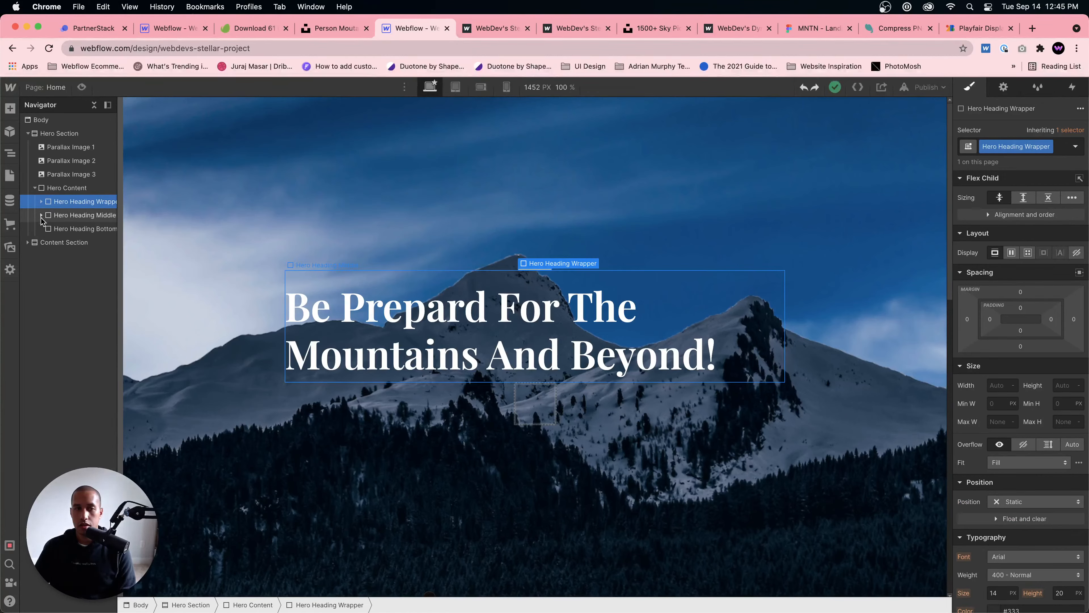
pyautogui.click(44, 229)
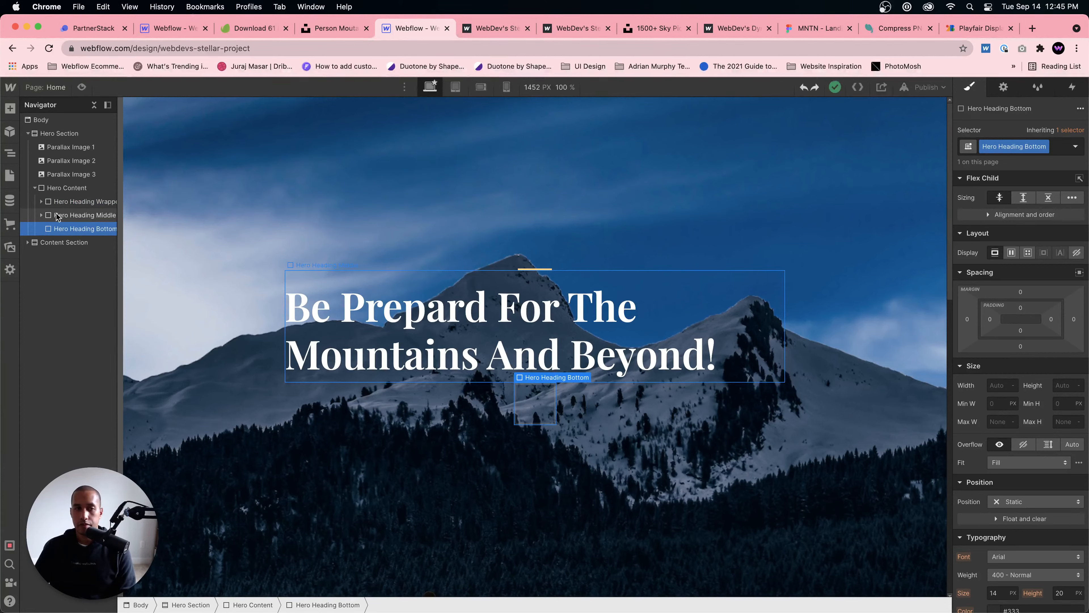
pyautogui.click(43, 205)
pyautogui.click(41, 202)
pyautogui.moveTo(60, 228); pyautogui.dragTo(85, 242)
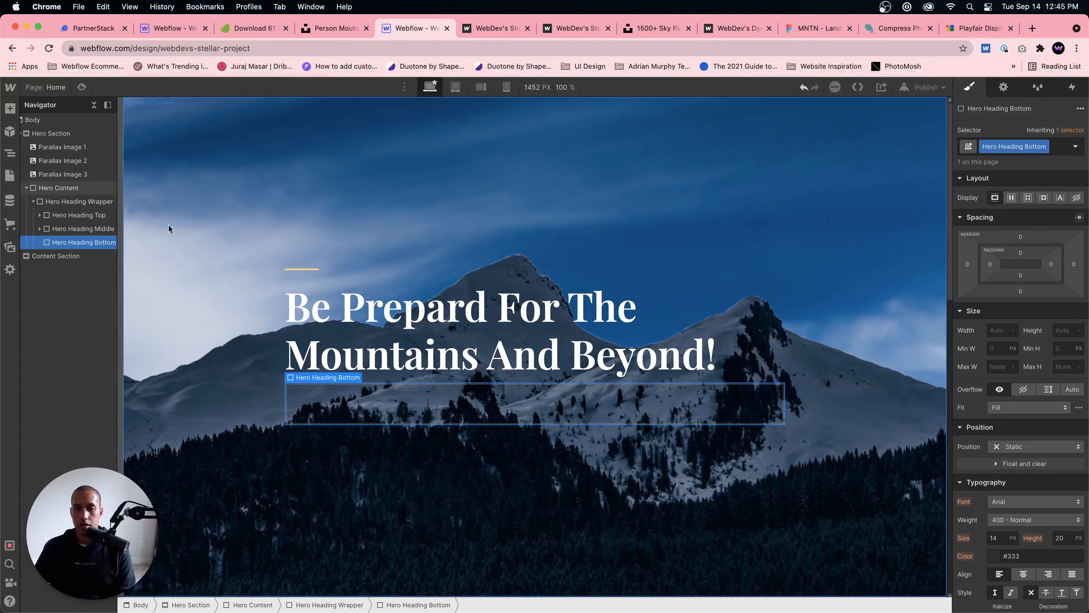
# Step: Add a text block after Top Line inside Hero Heading Top, and make Hero Heading Top a horizontal flexbox with center-aligned children
pyautogui.click(78, 217)
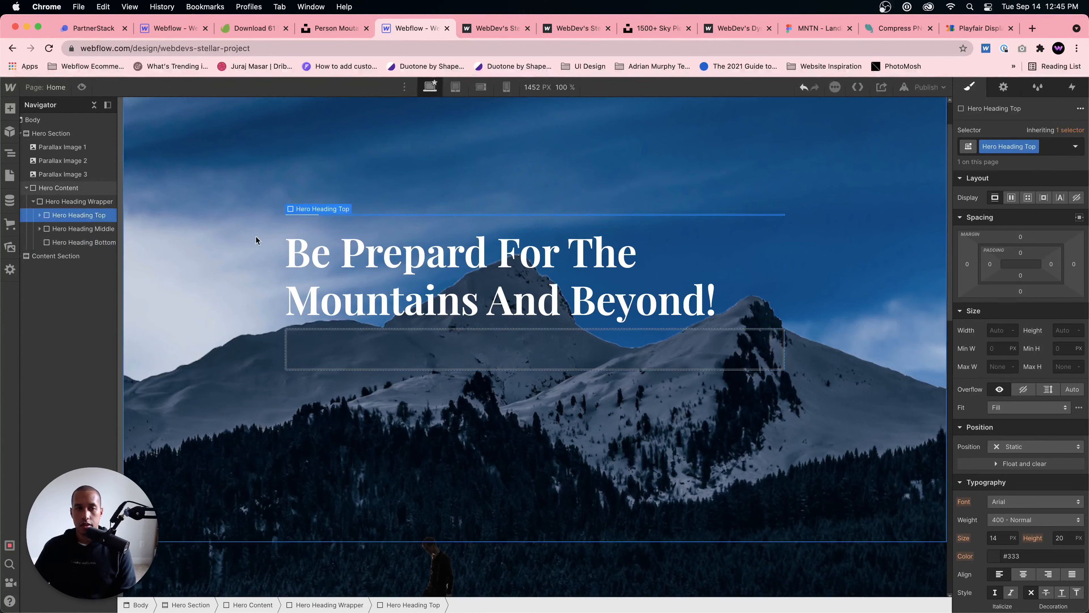
pyautogui.click(40, 215)
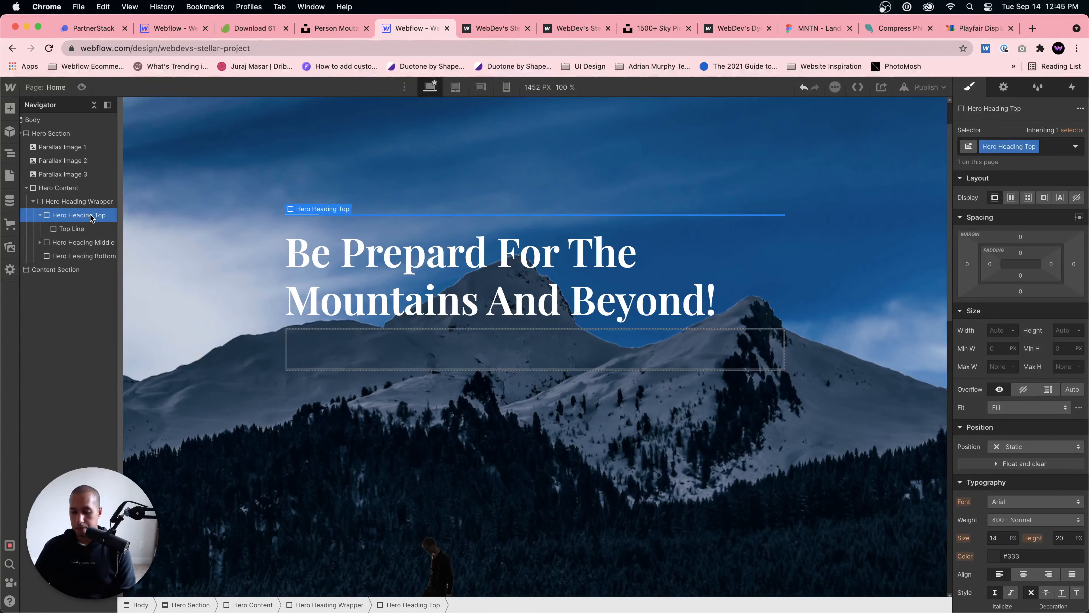
pyautogui.press('super+e')
pyautogui.write('text block')
pyautogui.press('Return')
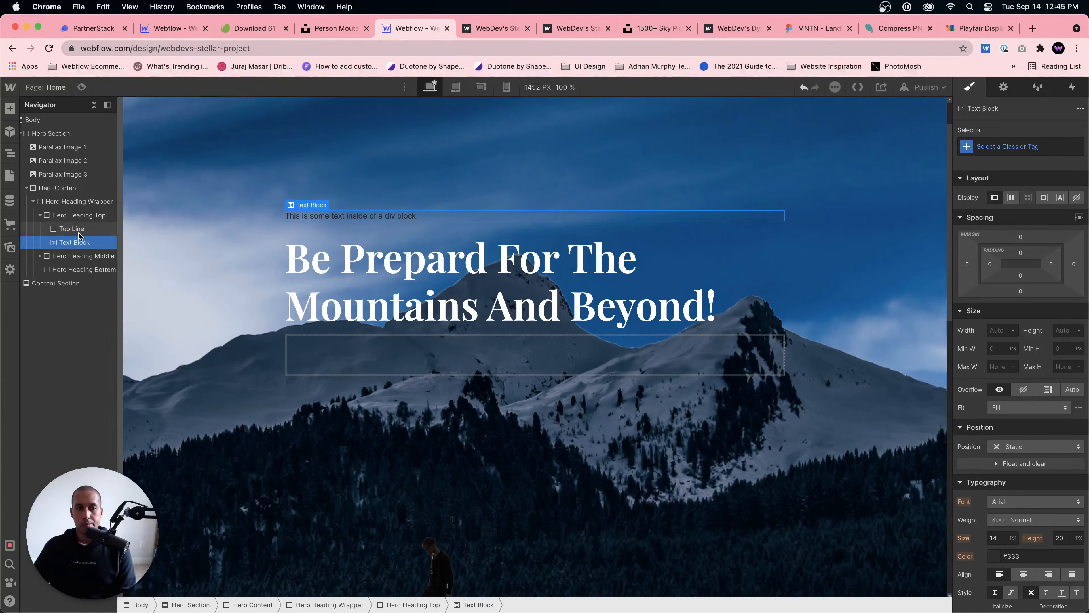
pyautogui.click(78, 215)
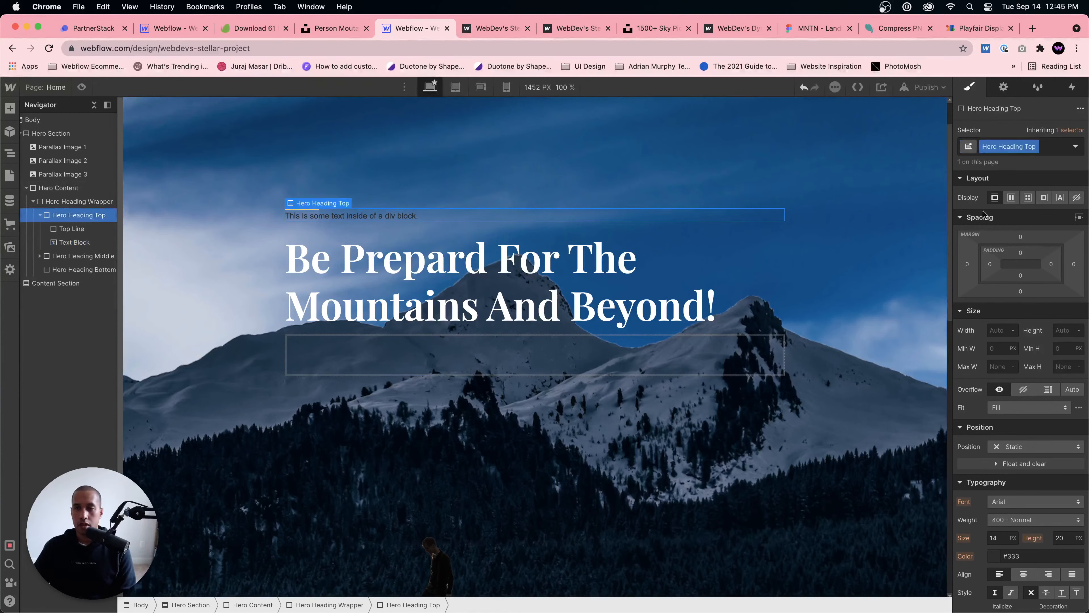
pyautogui.click(1011, 198)
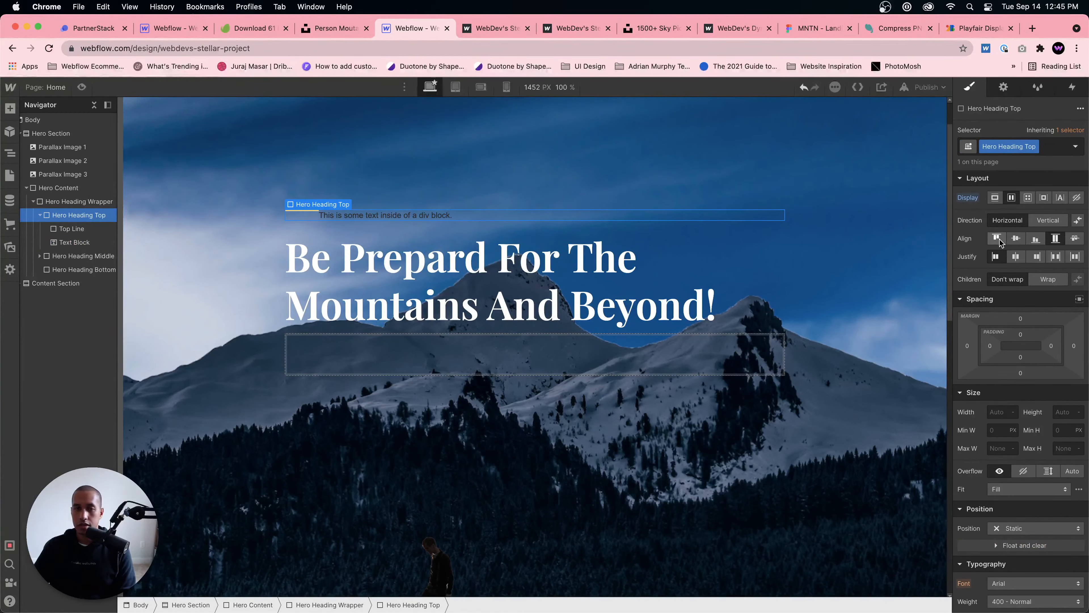
# Step: Give the new text block beside the gold line the class "Top Text"
pyautogui.click(380, 215)
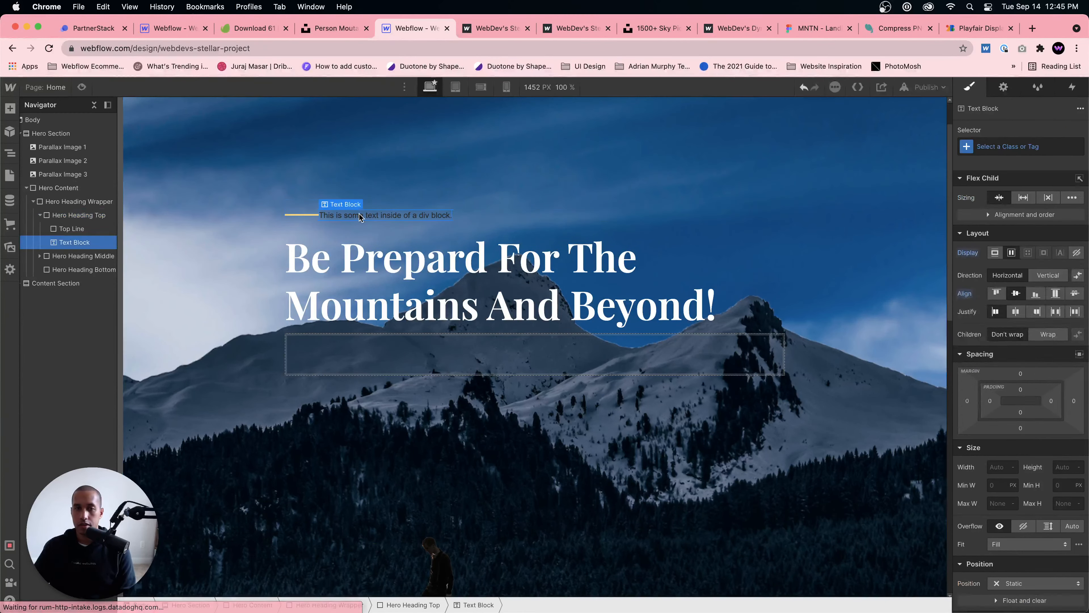
pyautogui.click(1027, 146)
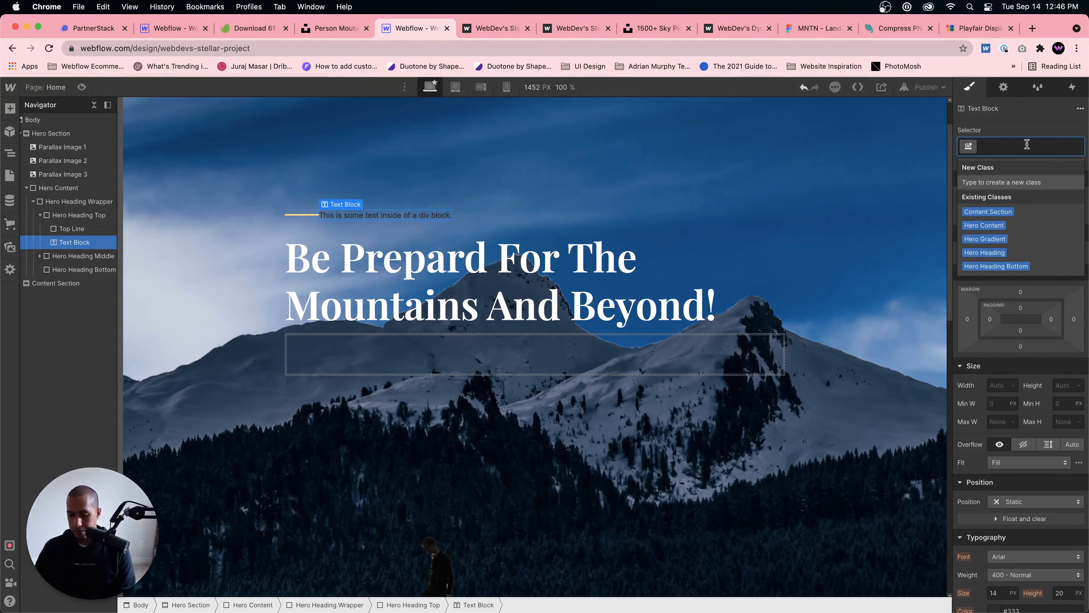
pyautogui.write('Top Text')
pyautogui.press('Return')
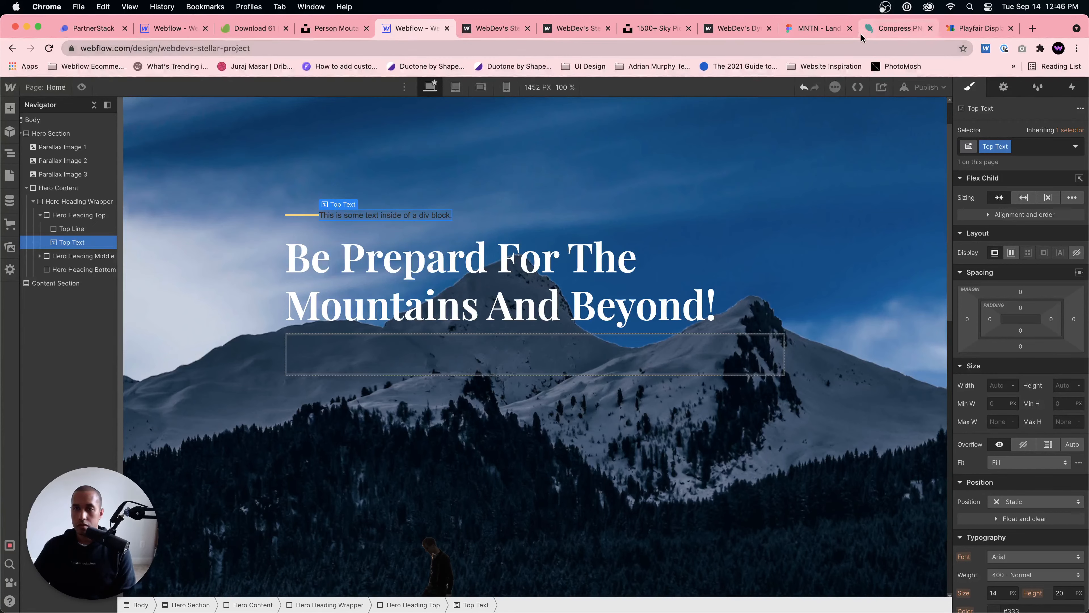
# Step: Check the wording in the MNTN Figma design and replace the Top Text's placeholder in Webflow with "A HIKING GUIDE"
pyautogui.click(819, 29)
pyautogui.click(412, 29)
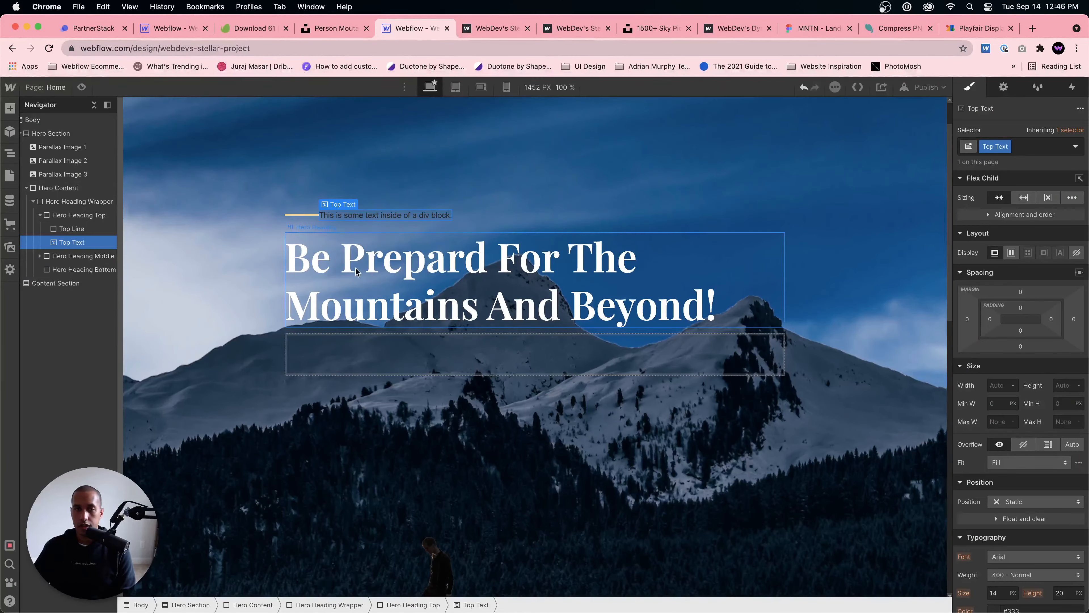
pyautogui.doubleClick(380, 215)
pyautogui.press('super+a')
pyautogui.write('A')
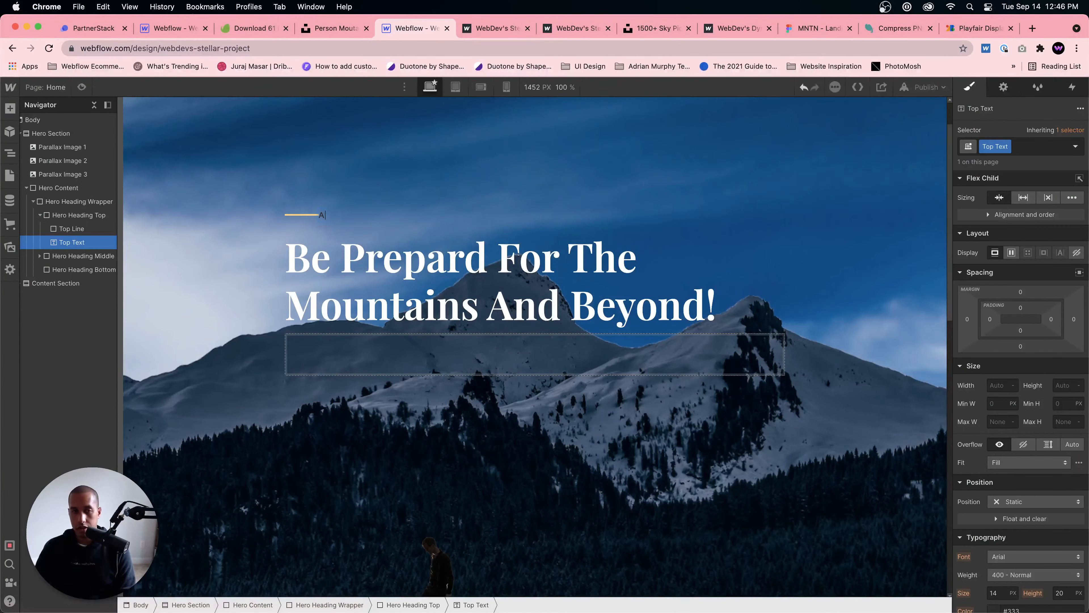
pyautogui.write(' HIKING GUIDE')
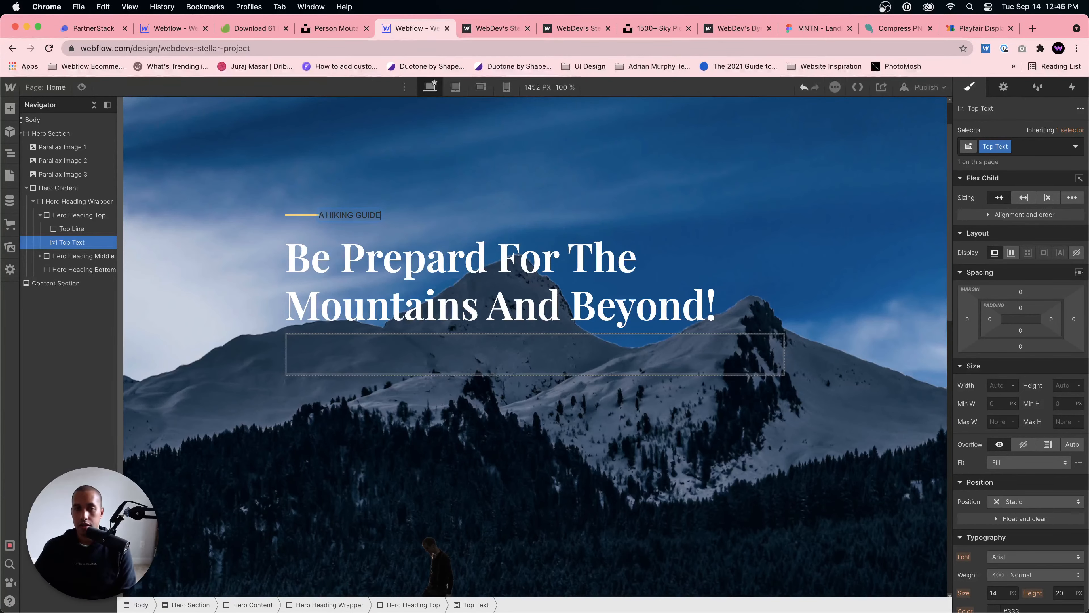
pyautogui.press('Escape')
# Step: Add the Google font DM Sans with variants Regular, 500 and 700 in the project's font settings, and reopen the project in the Designer
pyautogui.click(12, 88)
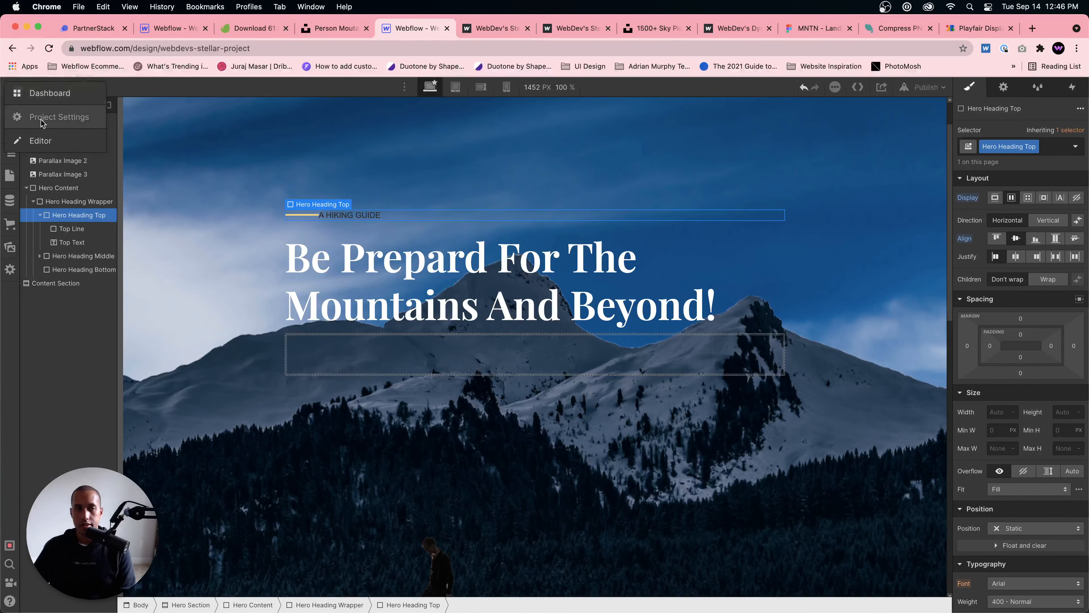
pyautogui.click(41, 121)
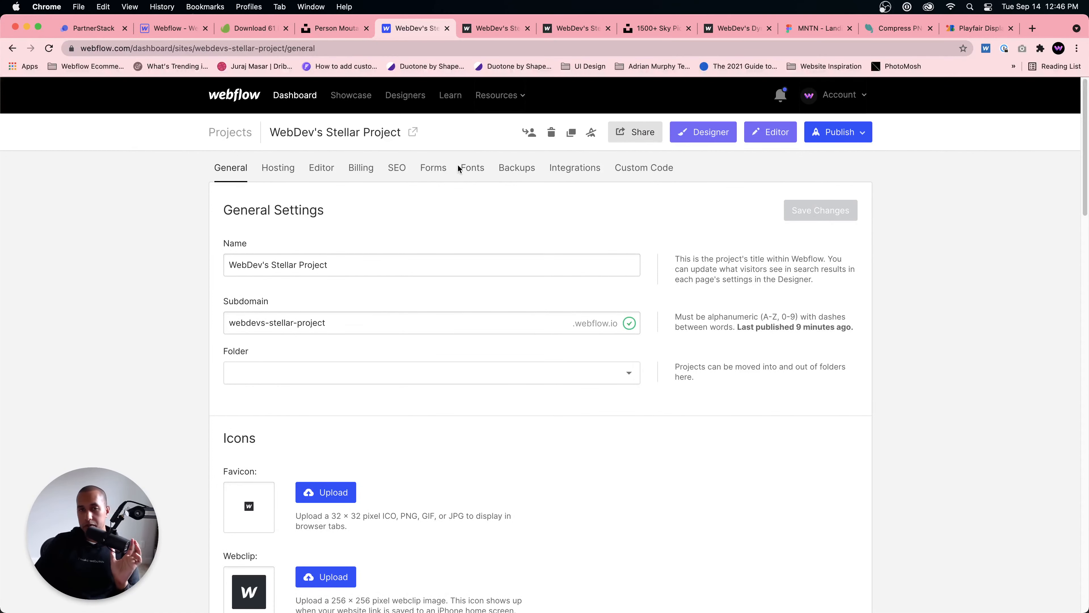
pyautogui.click(467, 168)
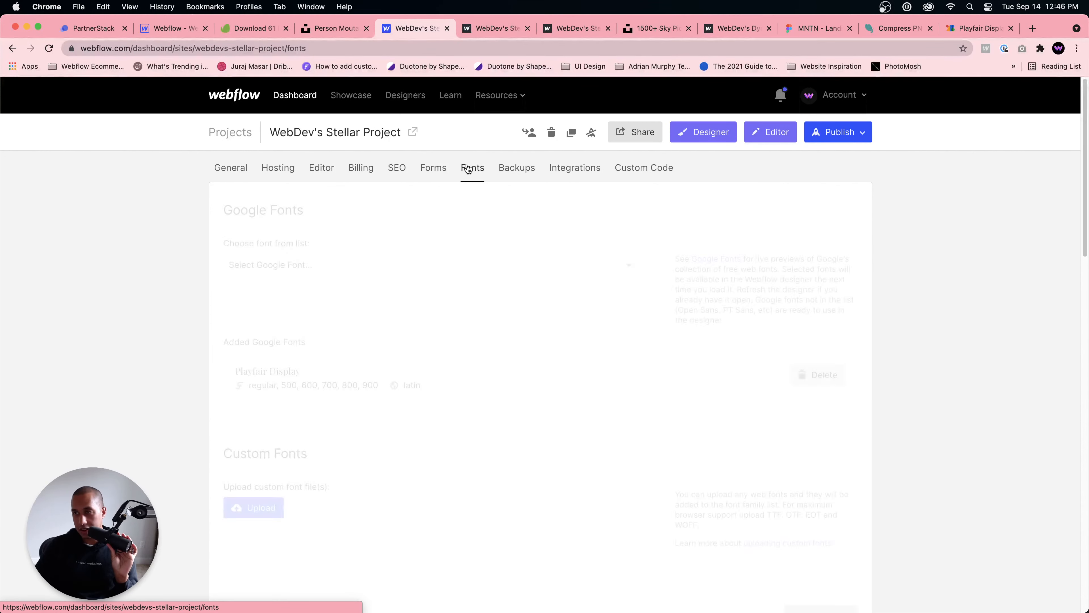
pyautogui.click(348, 266)
pyautogui.scroll(-15, 350, 272)
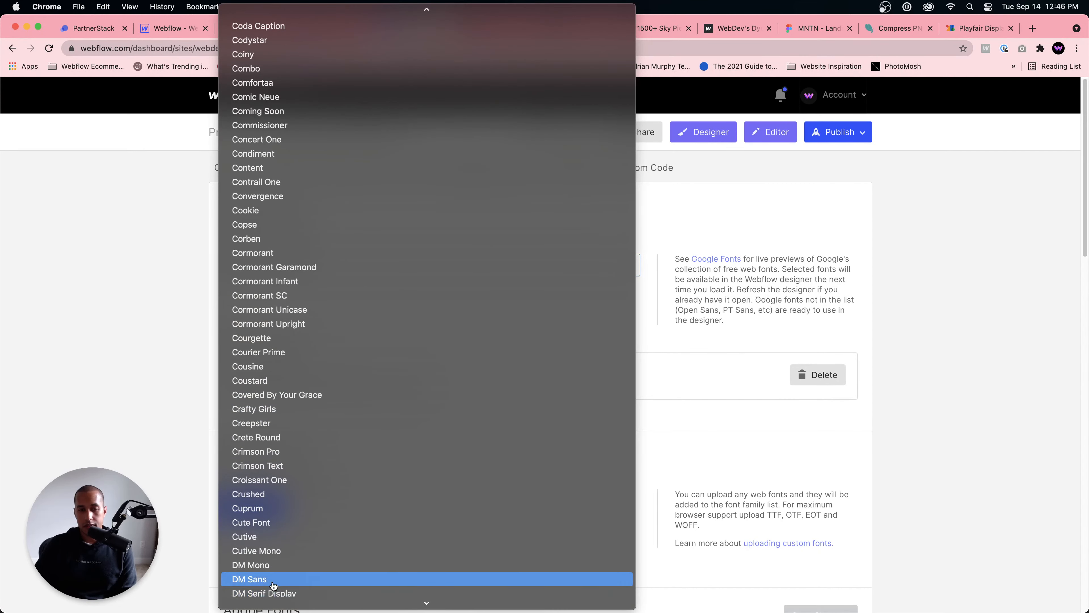
pyautogui.click(276, 579)
pyautogui.click(241, 334)
pyautogui.click(241, 360)
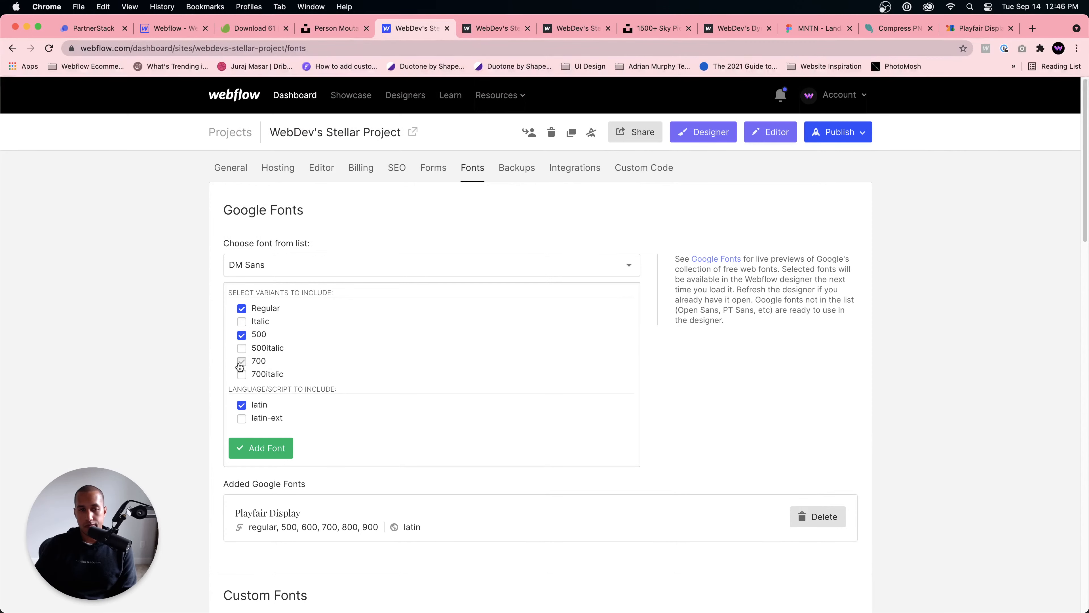
pyautogui.click(260, 448)
pyautogui.click(694, 133)
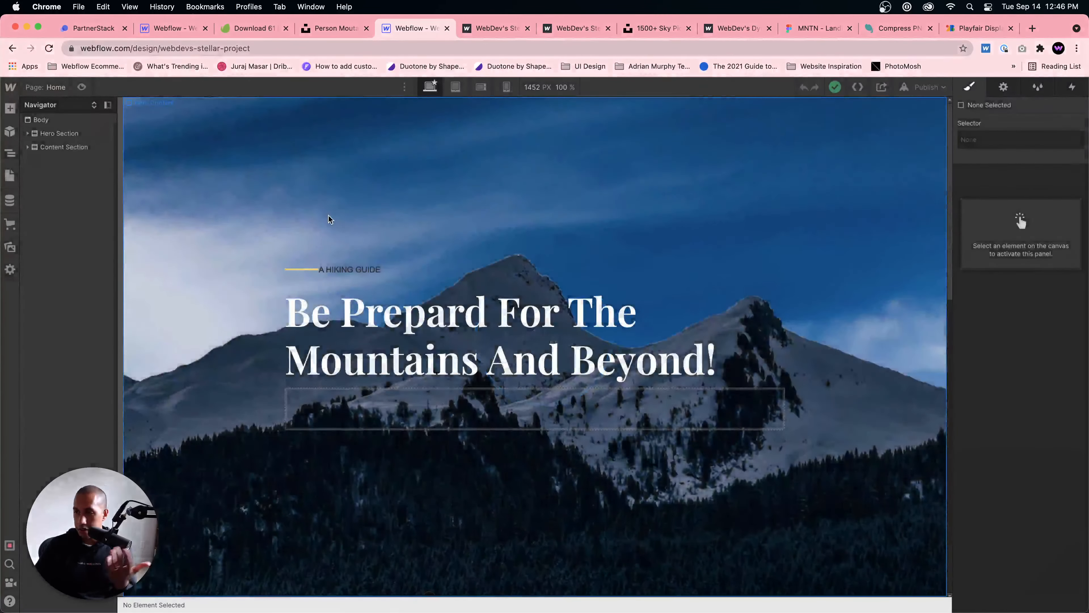
# Step: Style Top Text in DM Sans with weight 500 - Medium, and copy the Top Line's #fbd784 as its text color
pyautogui.click(350, 269)
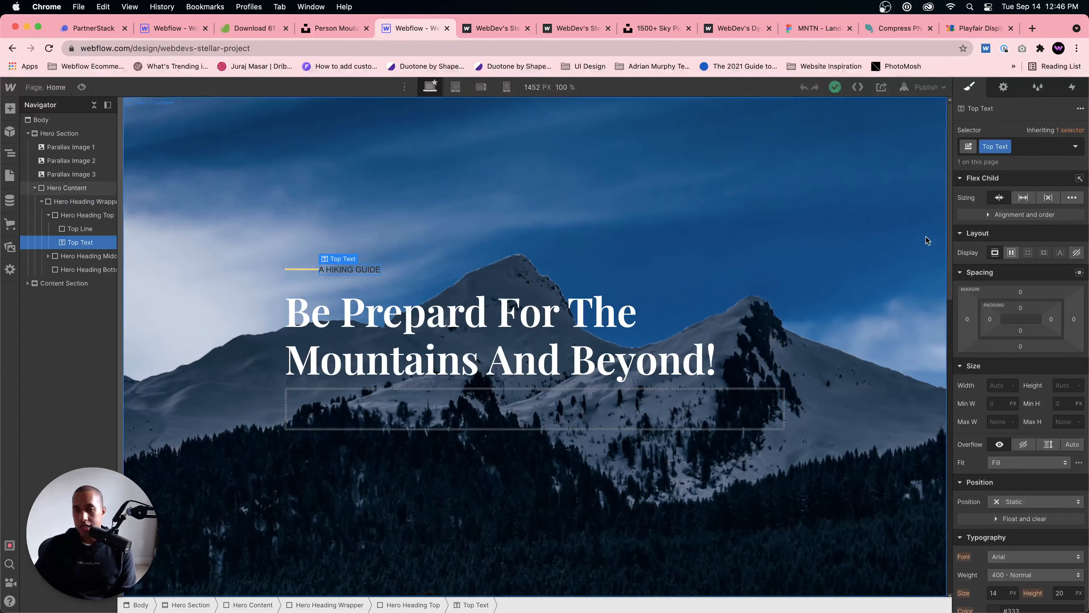
pyautogui.scroll(-5, 995, 386)
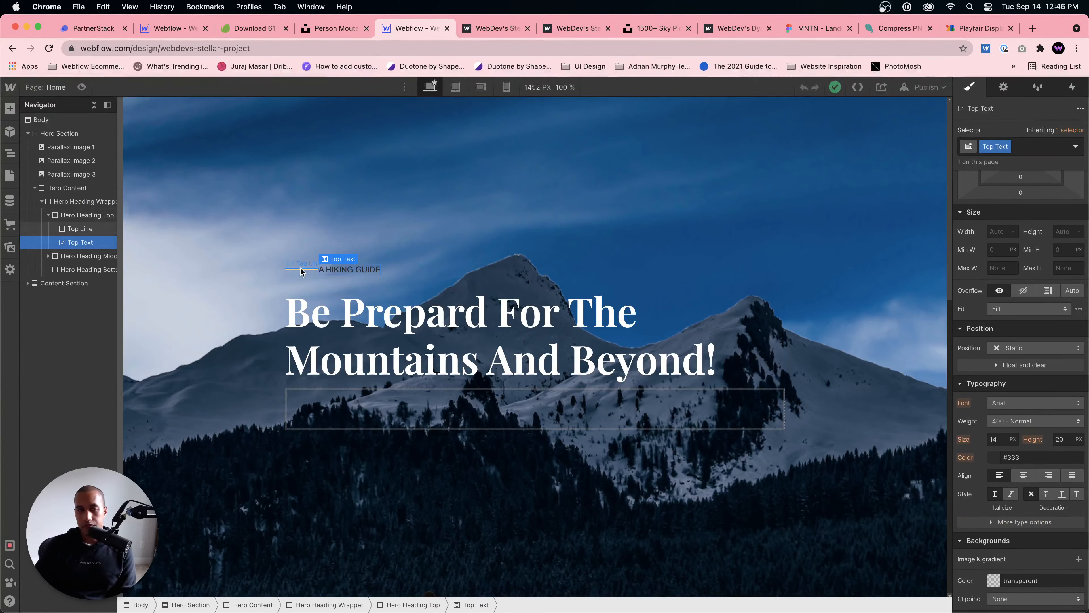
pyautogui.click(80, 228)
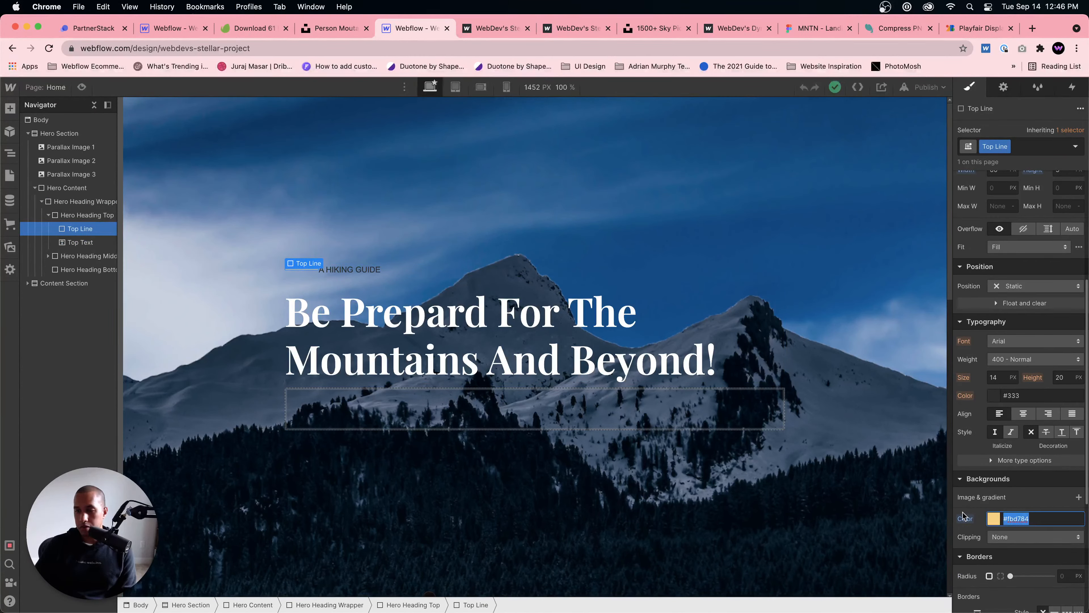
pyautogui.click(368, 270)
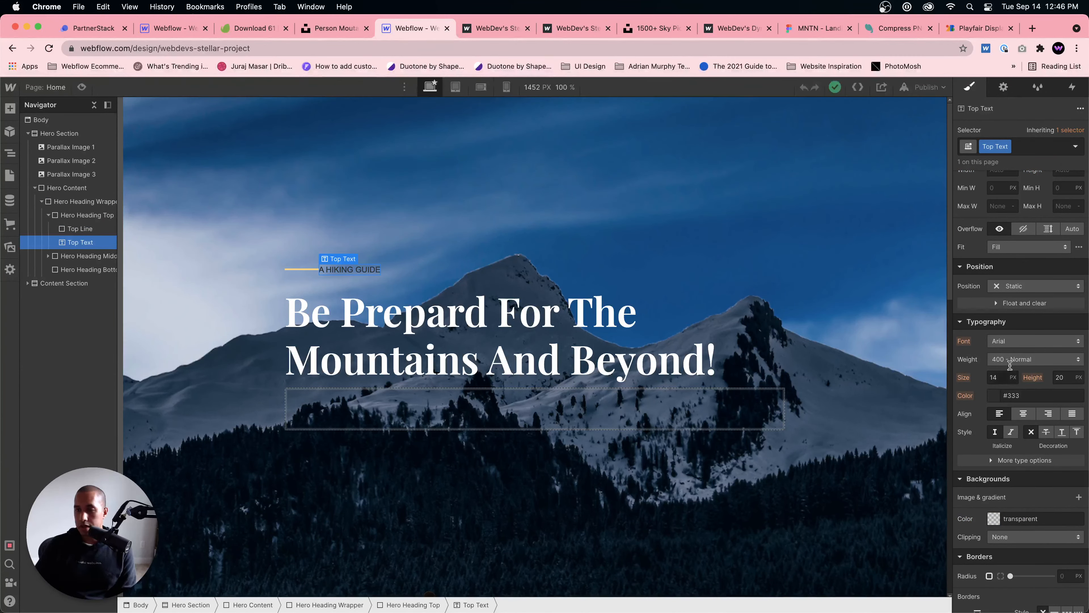
pyautogui.click(1029, 340)
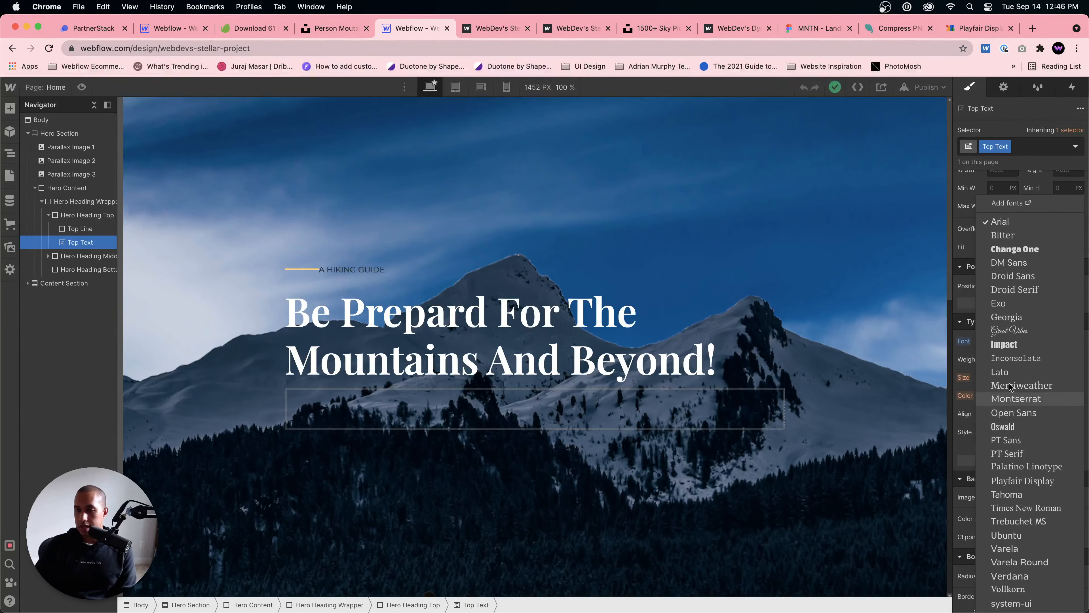
pyautogui.click(1006, 263)
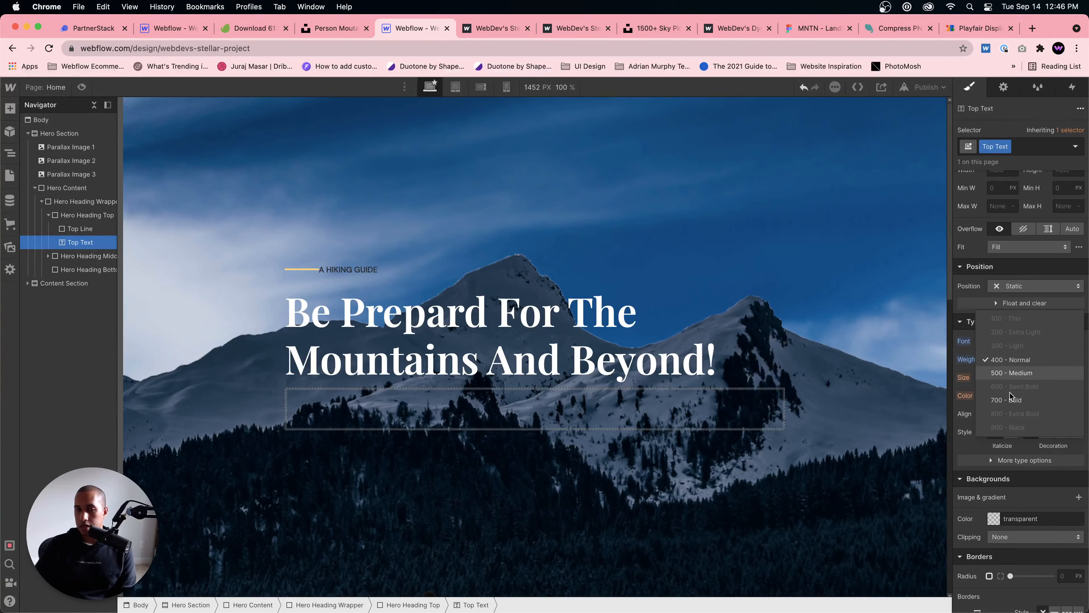
pyautogui.click(1013, 373)
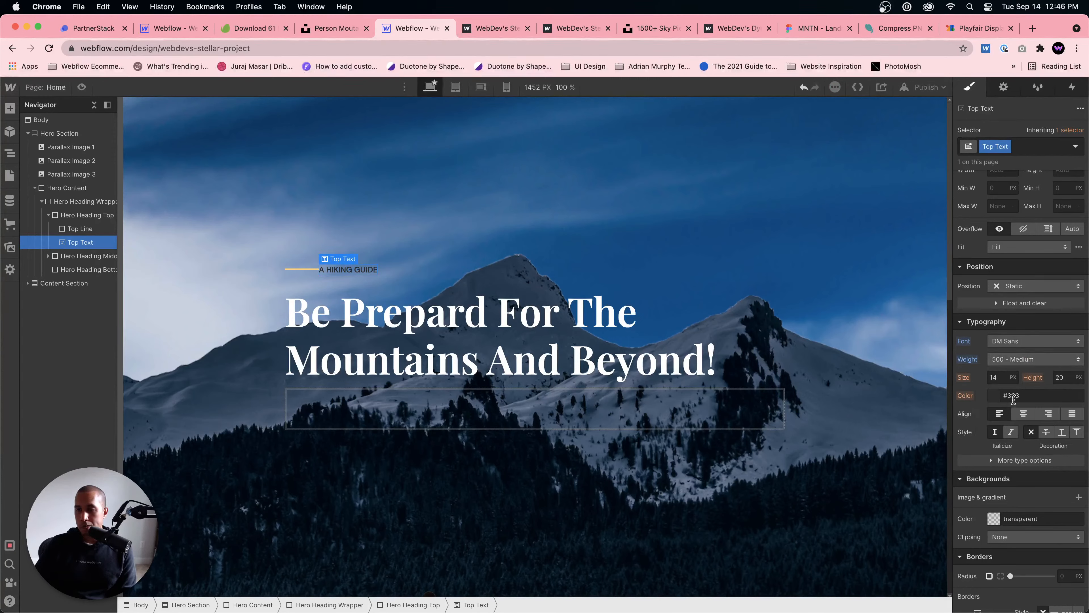
pyautogui.write('#fbd784')
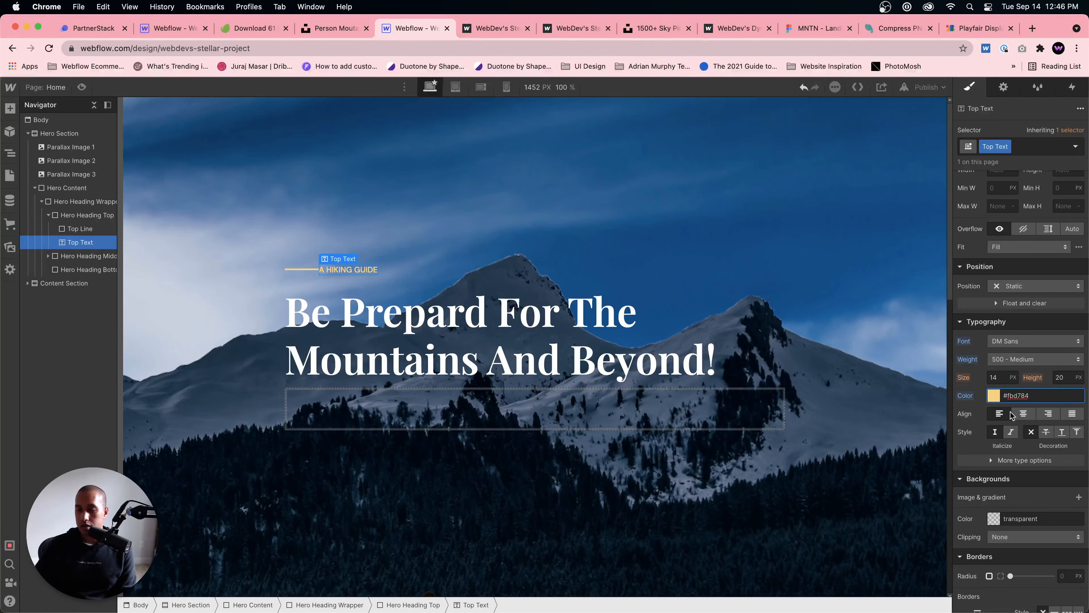
# Step: Set the Top Text's letter spacing to 3 px and its left margin to 20 px
pyautogui.click(999, 460)
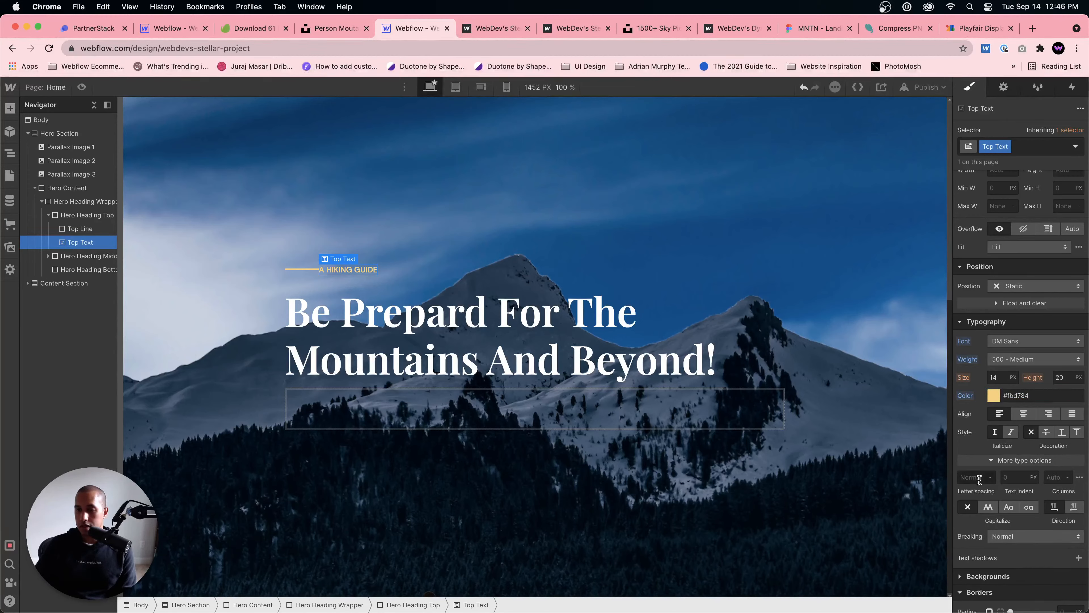
pyautogui.press('Up')
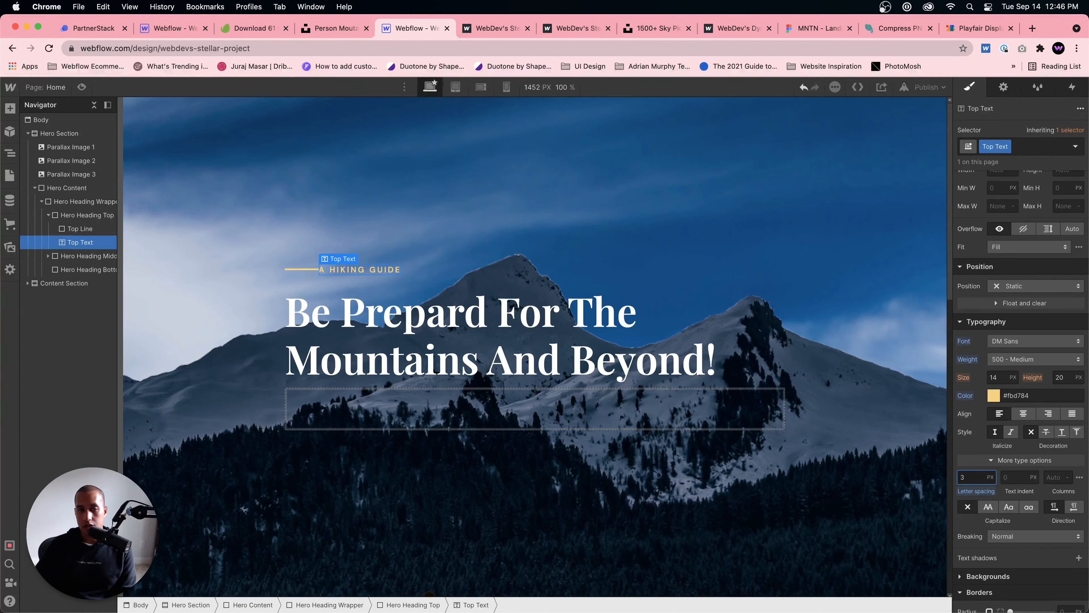
pyautogui.scroll(5, 991, 318)
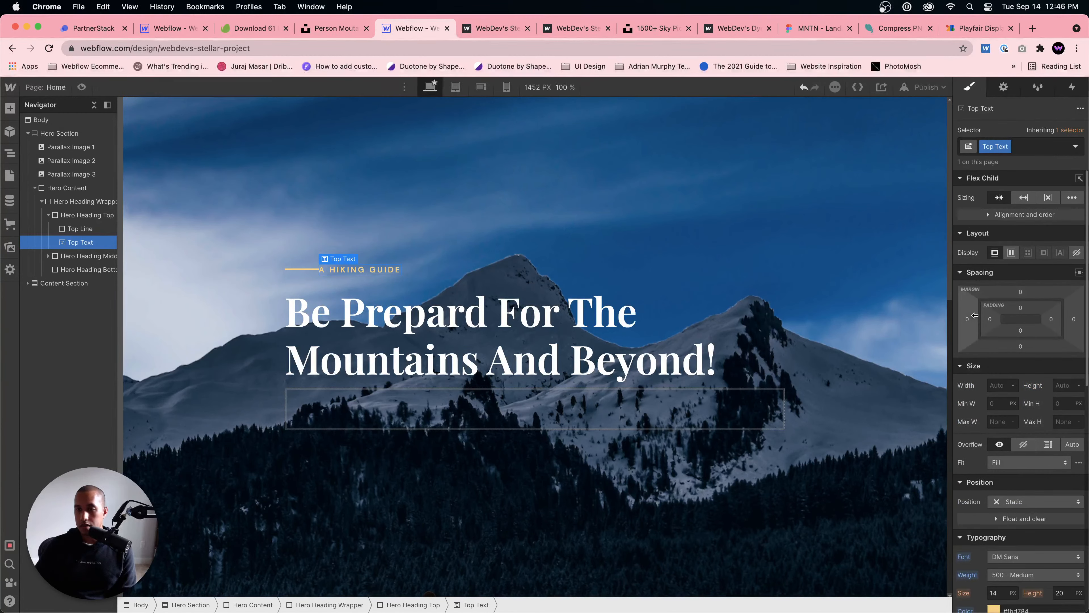
pyautogui.moveTo(966, 324); pyautogui.dragTo(957, 321)
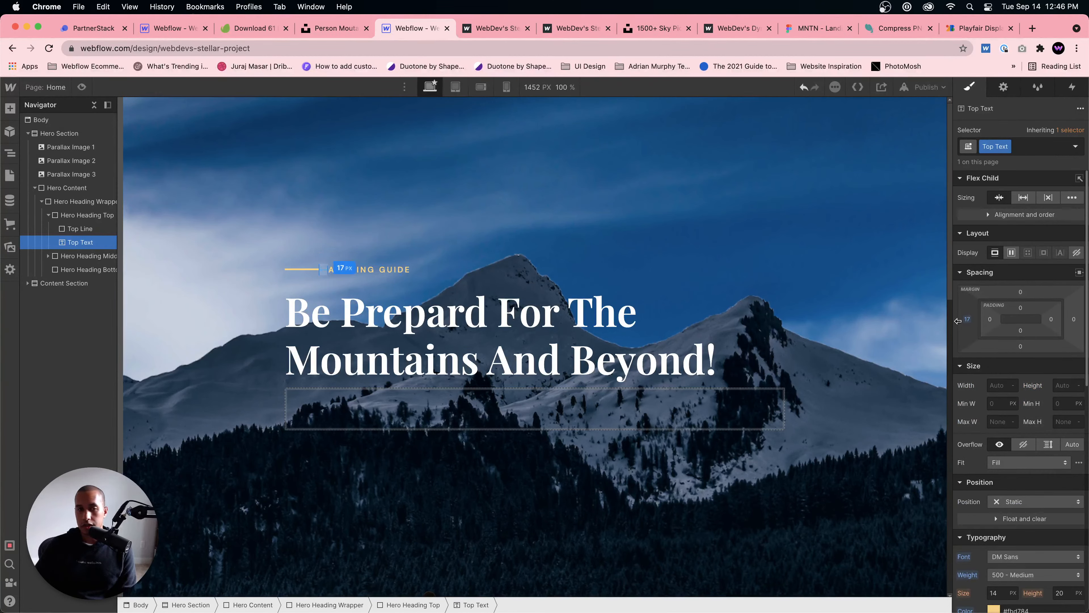
# Step: Set the height of the gold Top Line to 2 px
pyautogui.click(393, 228)
pyautogui.click(303, 269)
pyautogui.scroll(-10, 1019, 471)
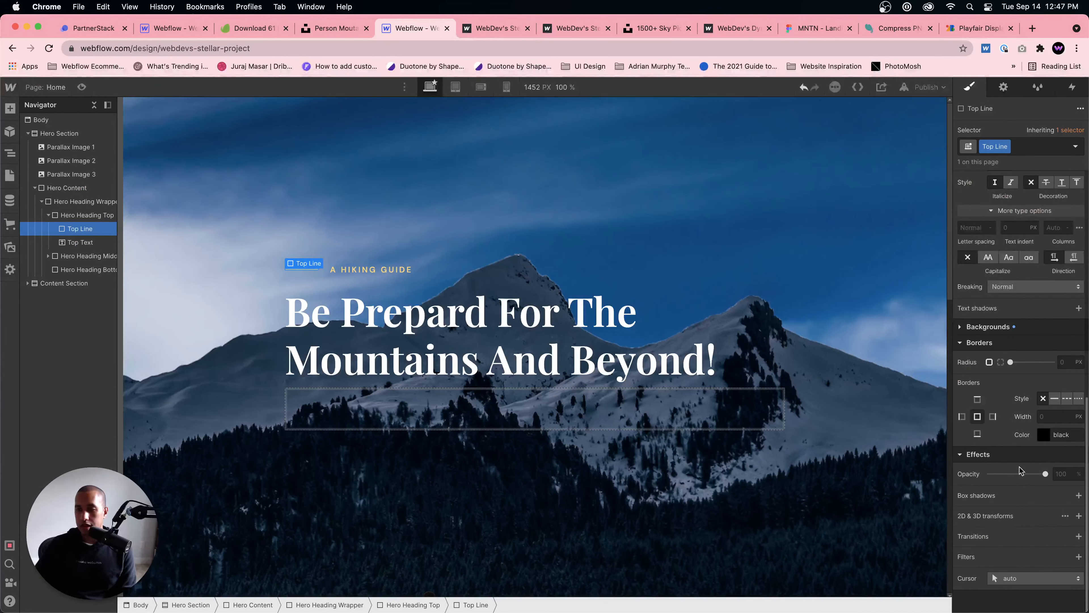
pyautogui.scroll(10, 1053, 364)
pyautogui.click(1067, 385)
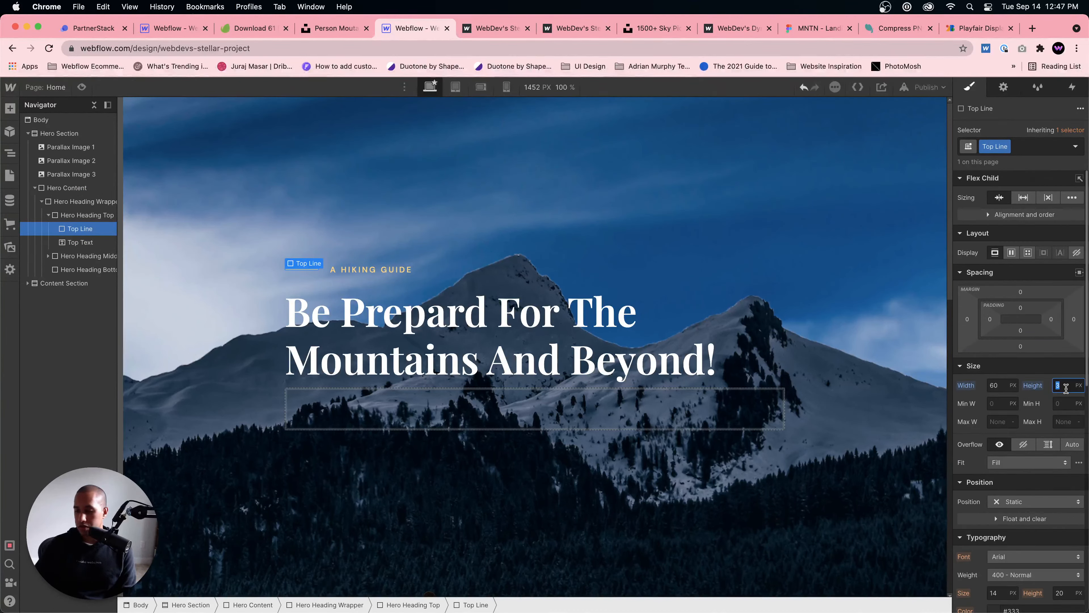
pyautogui.write('2')
pyautogui.click(482, 265)
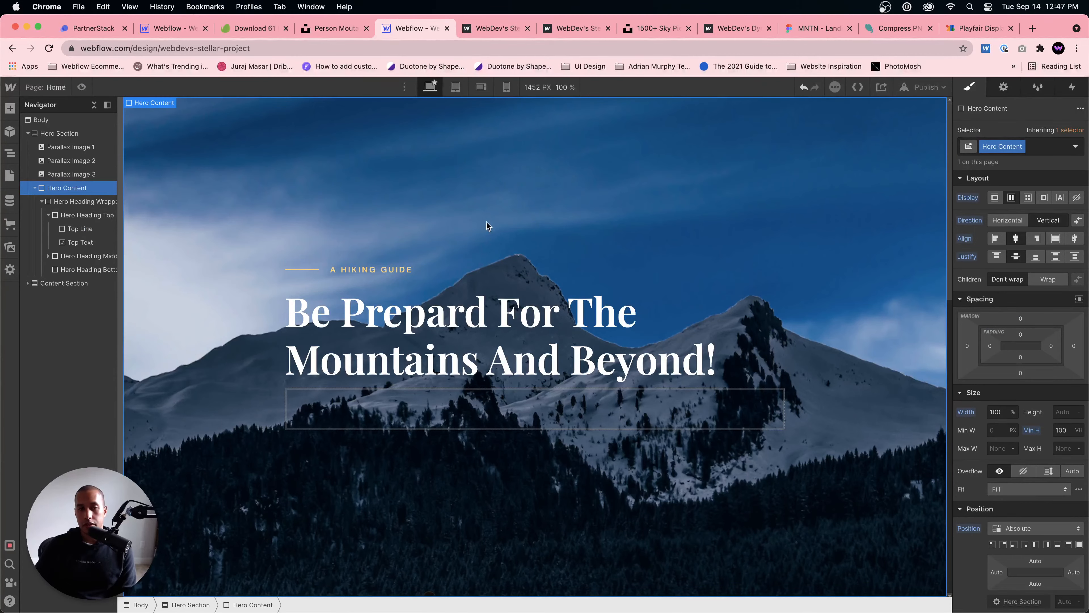
# Step: Preview the page and examine how the hero headline, label, hiker and mountain layers move while scrolling
pyautogui.scroll(-1, 553, 230)
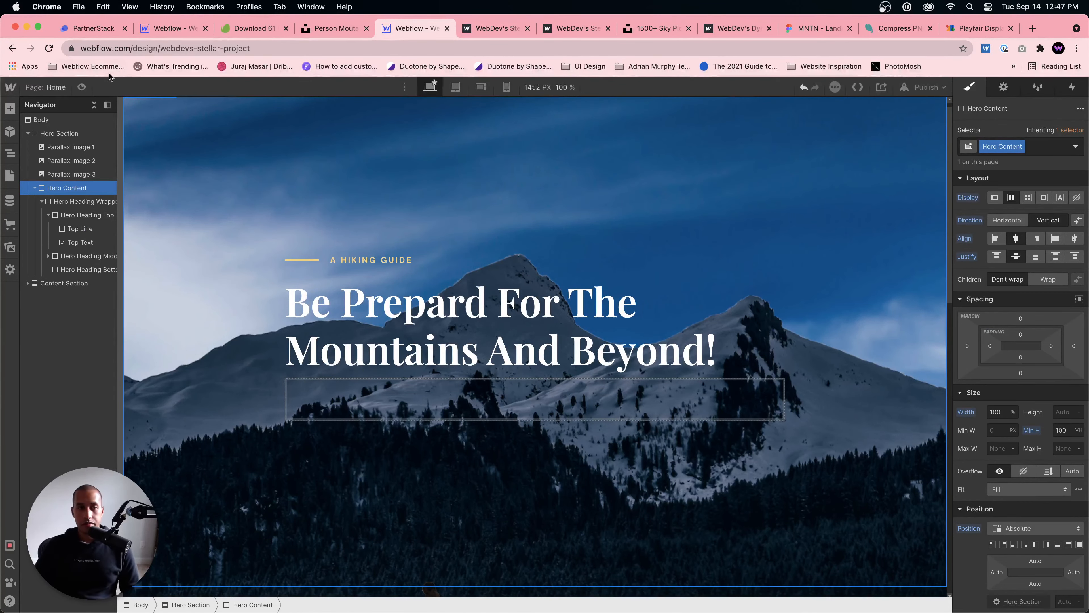
pyautogui.click(86, 86)
pyautogui.scroll(-5, 424, 200)
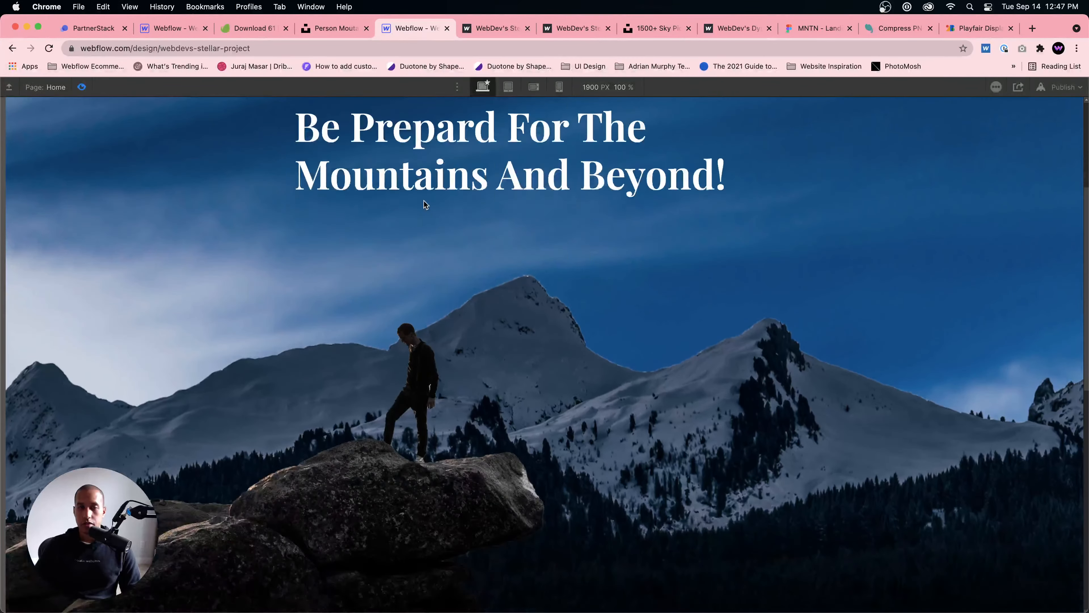
pyautogui.scroll(5, 423, 201)
pyautogui.scroll(-5, 424, 199)
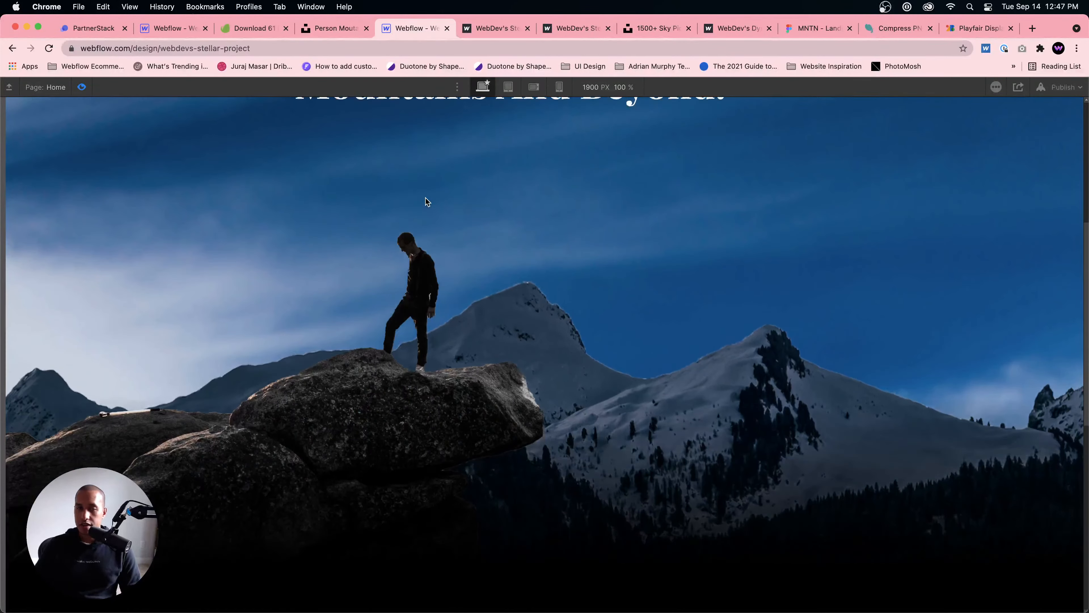
pyautogui.scroll(5, 426, 199)
pyautogui.scroll(-5, 426, 198)
pyautogui.scroll(4, 428, 194)
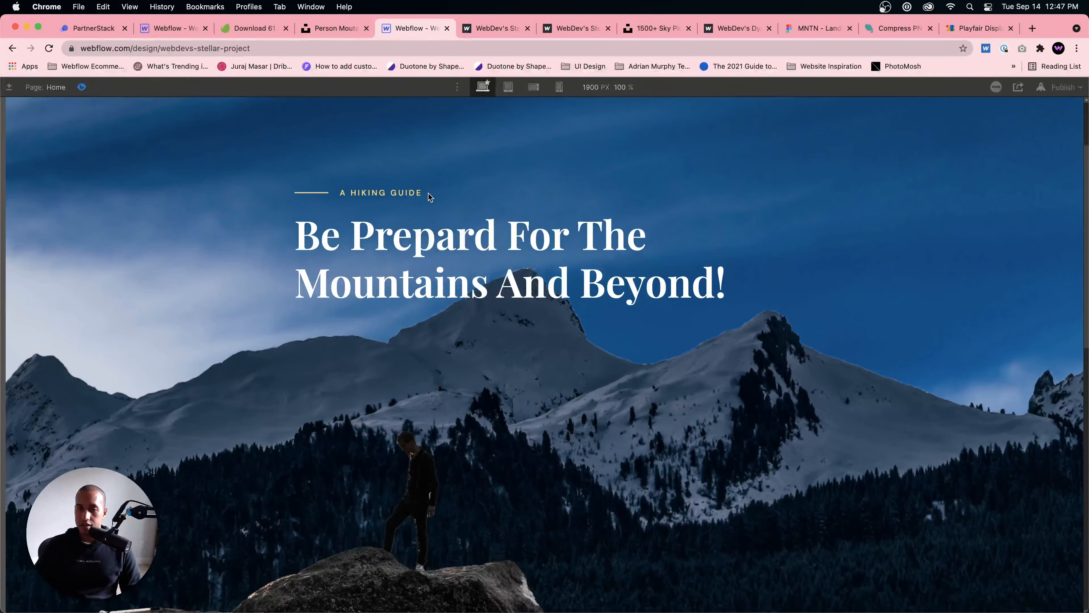
pyautogui.scroll(-5, 429, 193)
pyautogui.scroll(5, 429, 190)
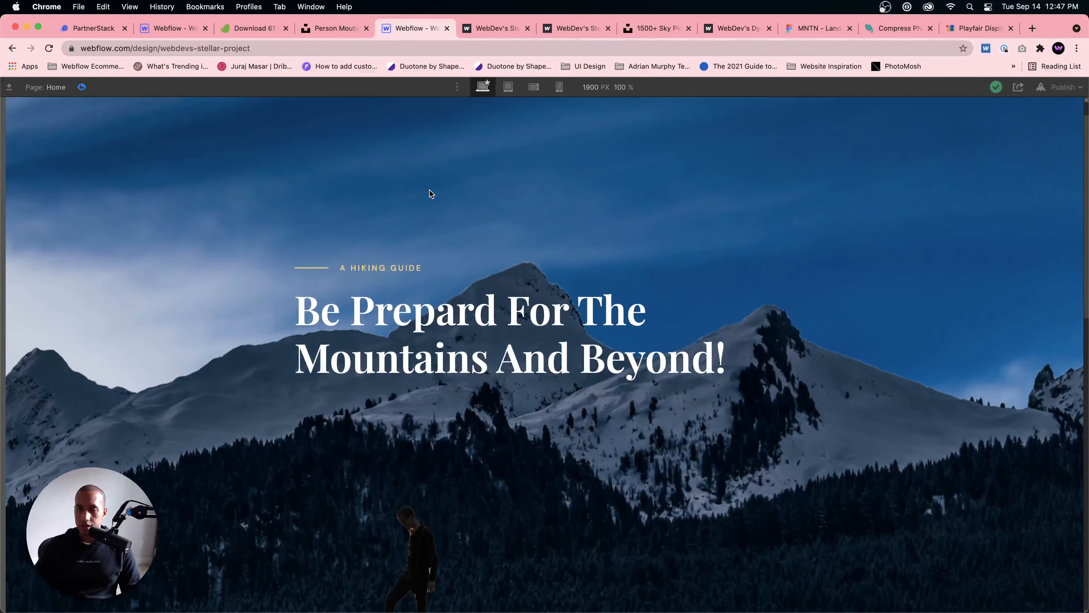
pyautogui.scroll(-3, 430, 190)
pyautogui.scroll(-2, 429, 190)
pyautogui.scroll(5, 430, 190)
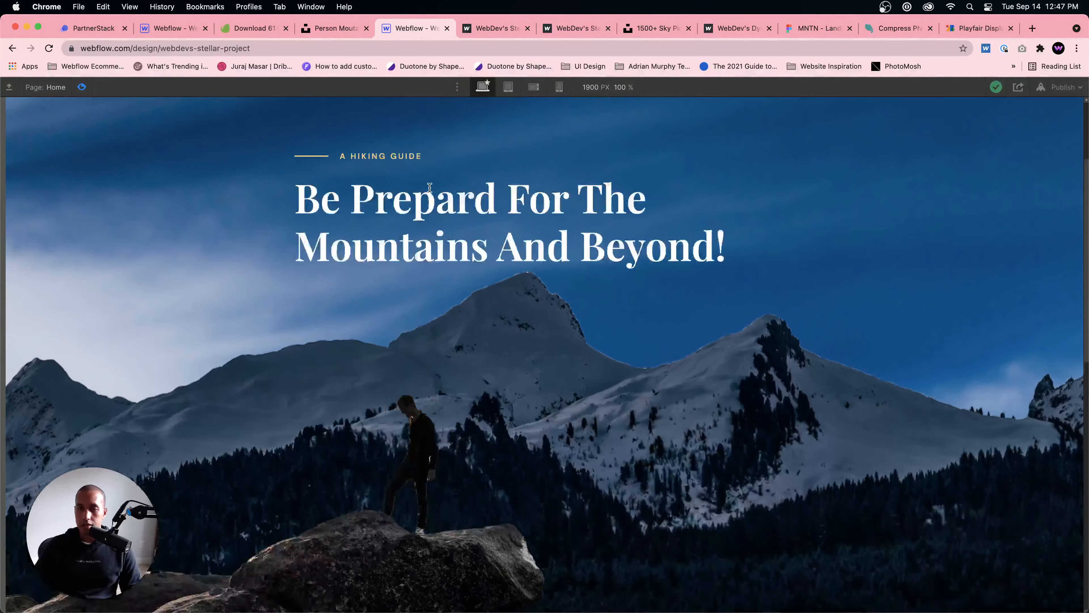
pyautogui.scroll(-5, 430, 190)
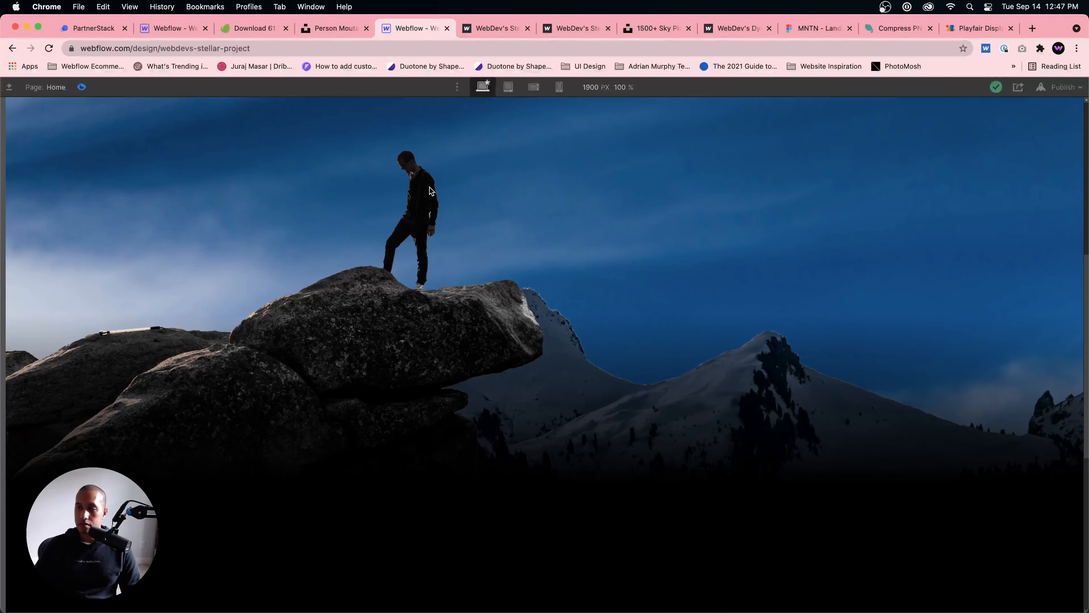
pyautogui.scroll(4, 431, 190)
pyautogui.click(81, 87)
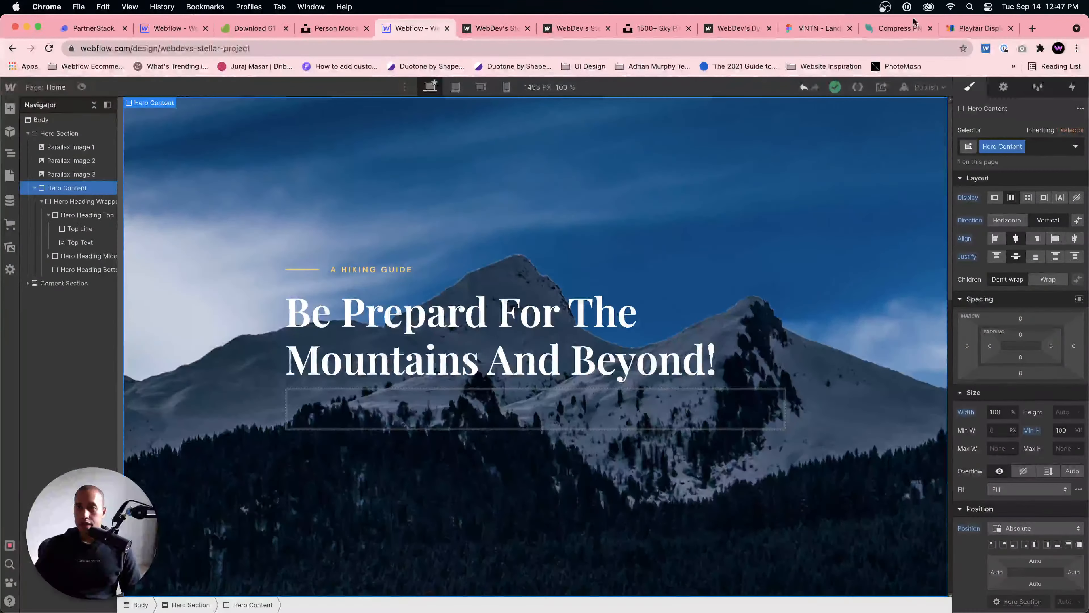
# Step: Check the line below the headline in the MNTN Figma design, and add a text block classed "Scroll Down Text" inside Hero Heading Bottom in Webflow
pyautogui.click(813, 30)
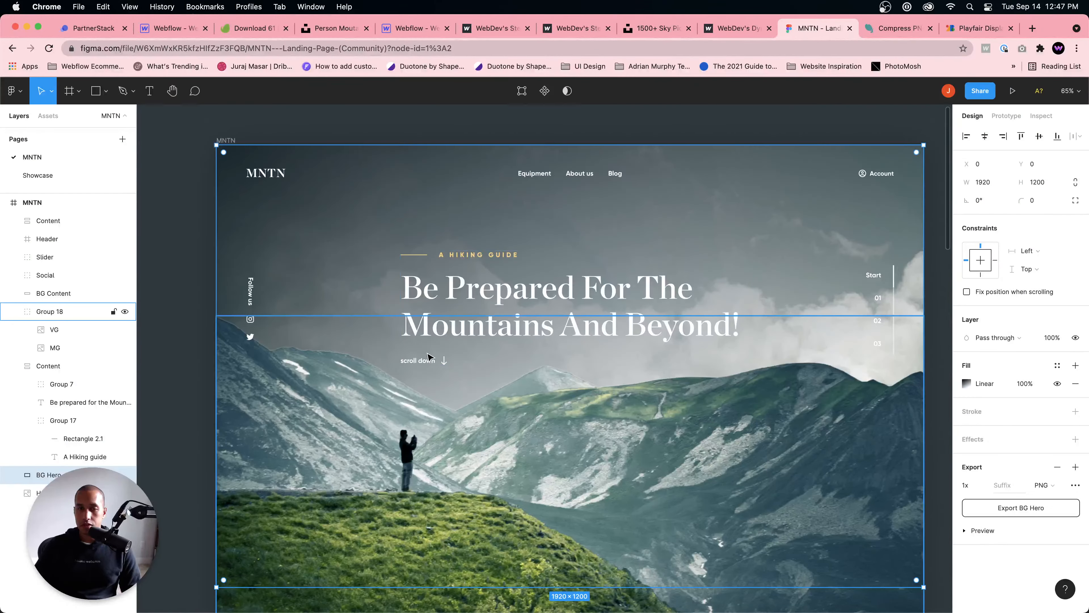
pyautogui.click(409, 28)
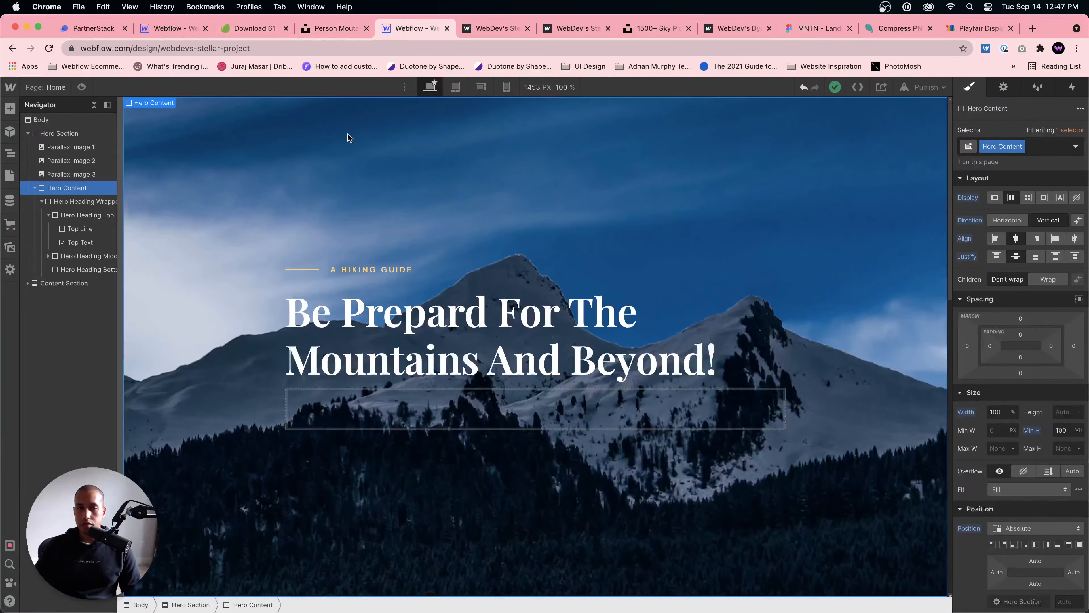
pyautogui.click(306, 399)
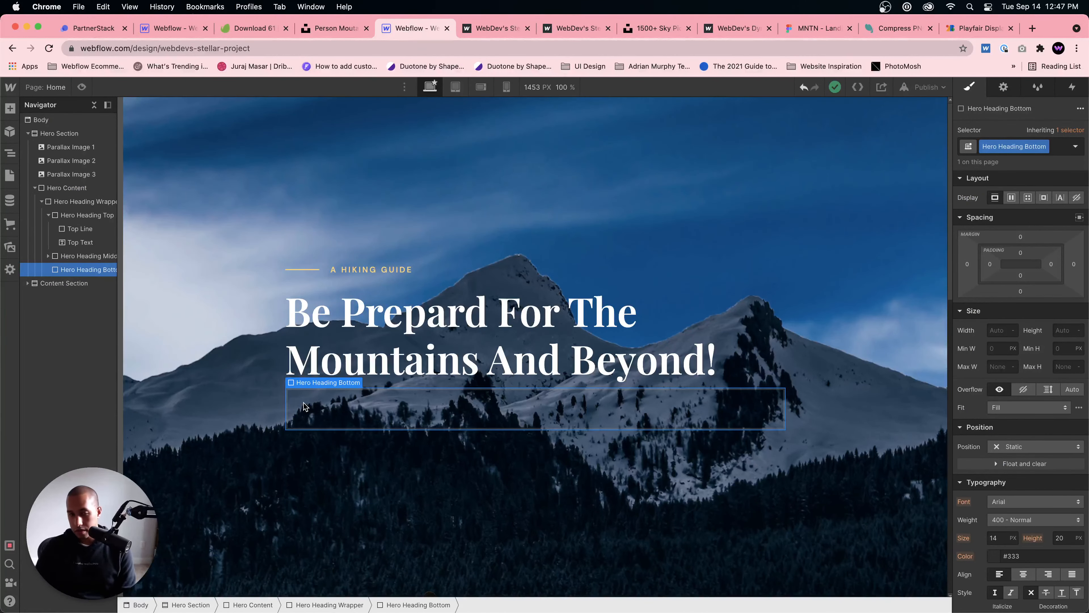
pyautogui.press('super+e')
pyautogui.write('text block')
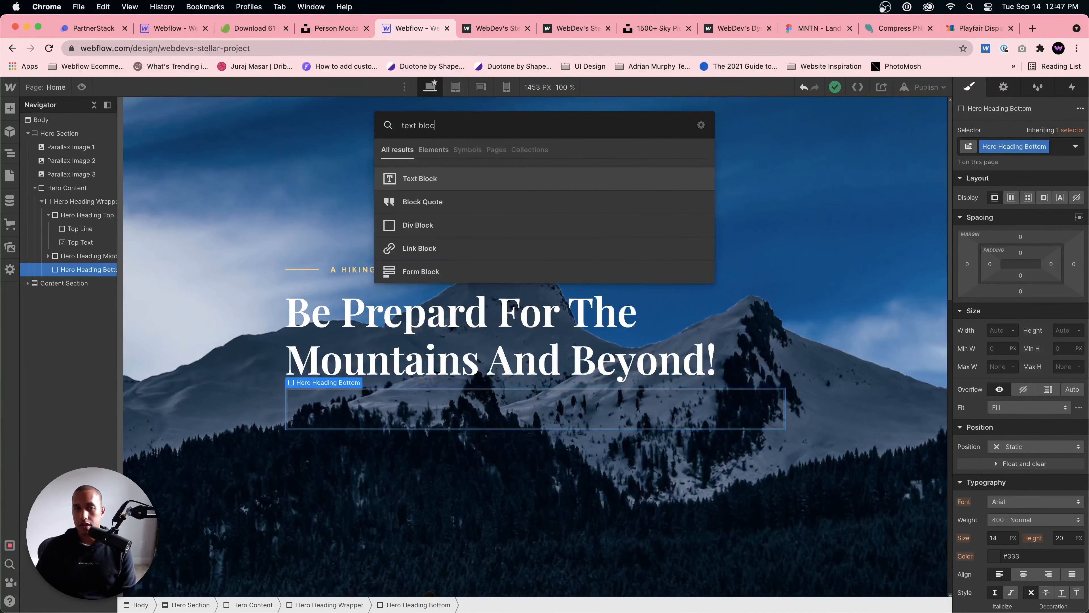
pyautogui.press('Return')
pyautogui.click(993, 148)
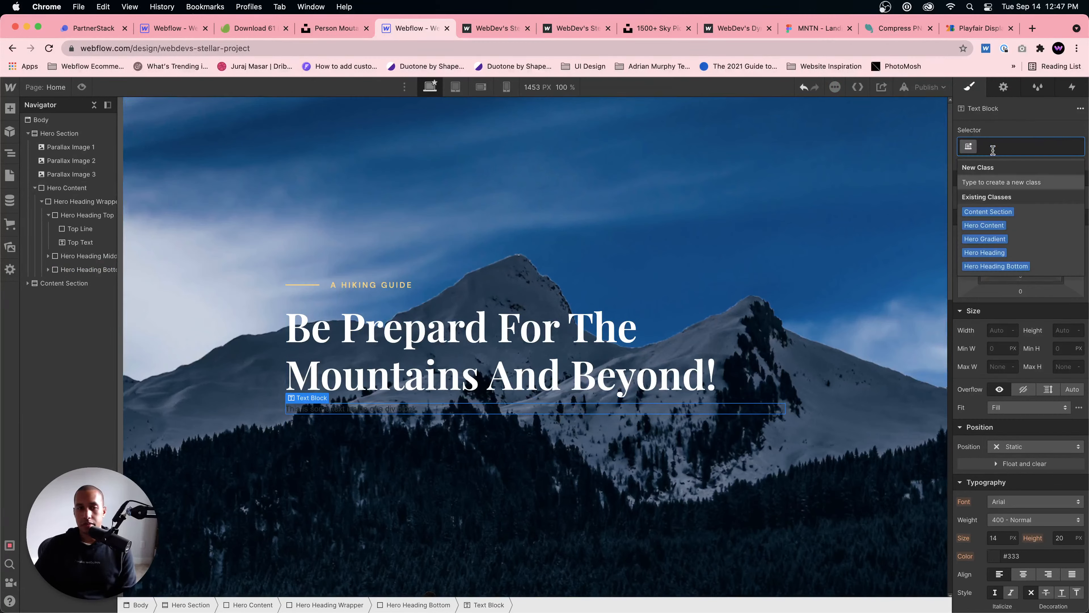
pyautogui.write('Scroll Down Text')
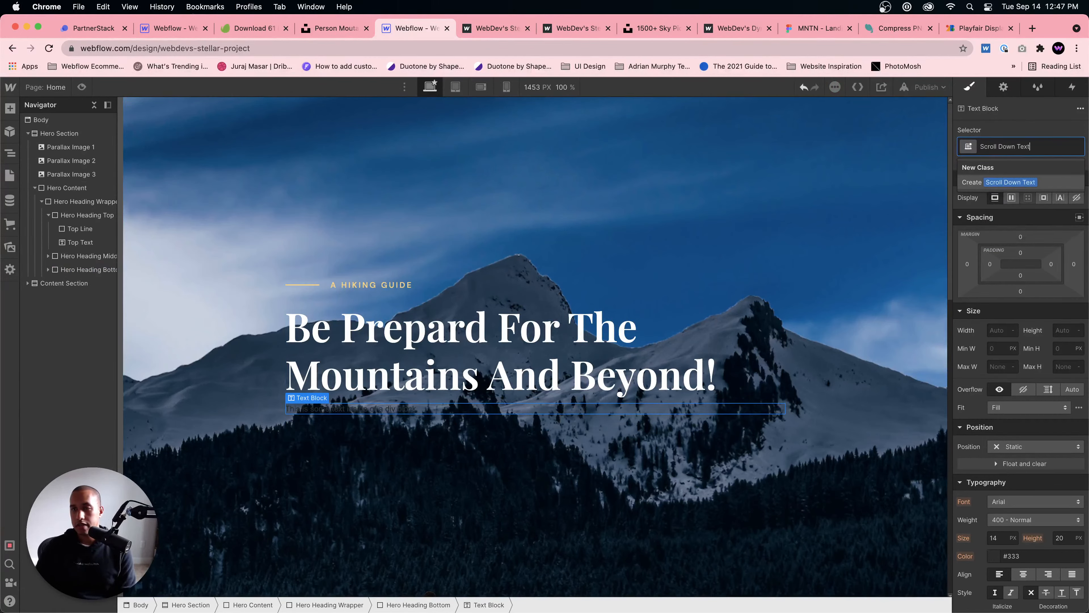
pyautogui.press('Return')
# Step: Style the Scroll Down Text in DM Sans with white as its text color
pyautogui.scroll(-3, 1025, 395)
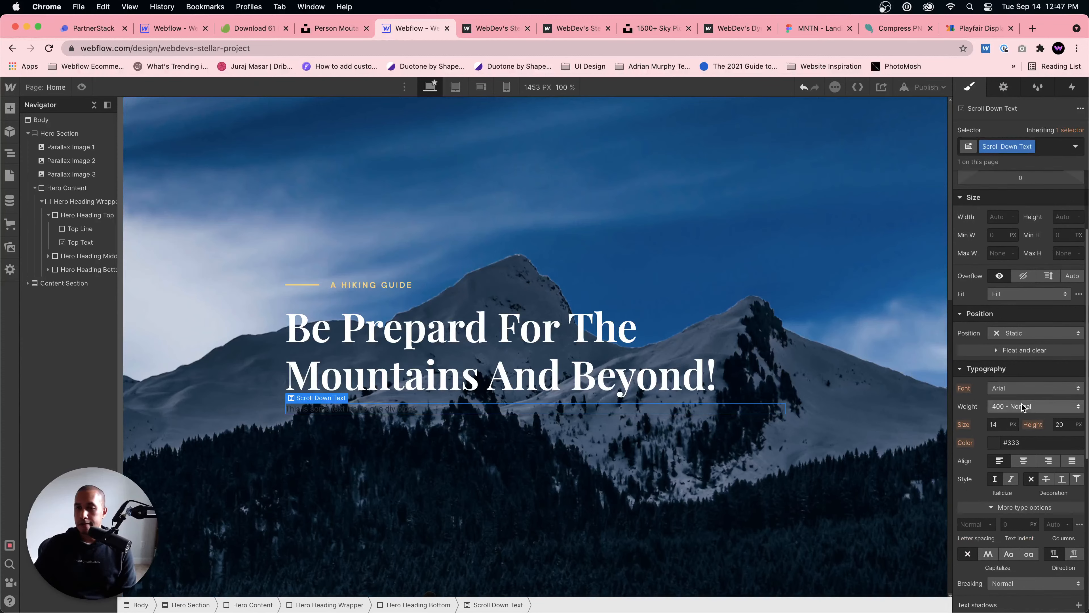
pyautogui.click(1029, 388)
pyautogui.click(1023, 262)
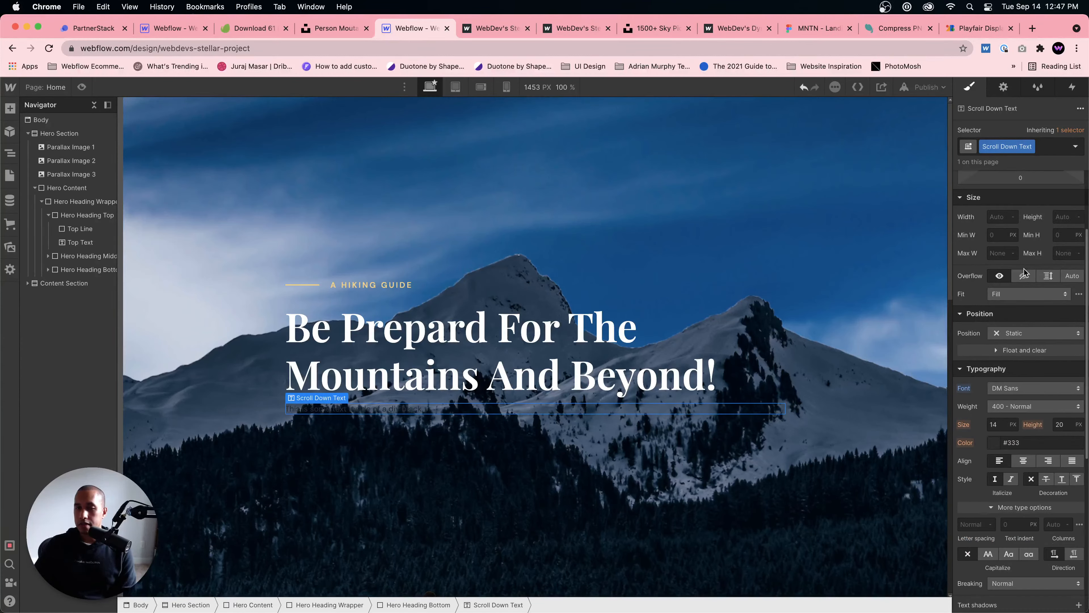
pyautogui.click(995, 442)
pyautogui.moveTo(998, 286); pyautogui.dragTo(926, 227)
pyautogui.click(1002, 214)
# Step: Replace the placeholder of the Scroll Down Text with "SCROLL DOWN"
pyautogui.doubleClick(361, 409)
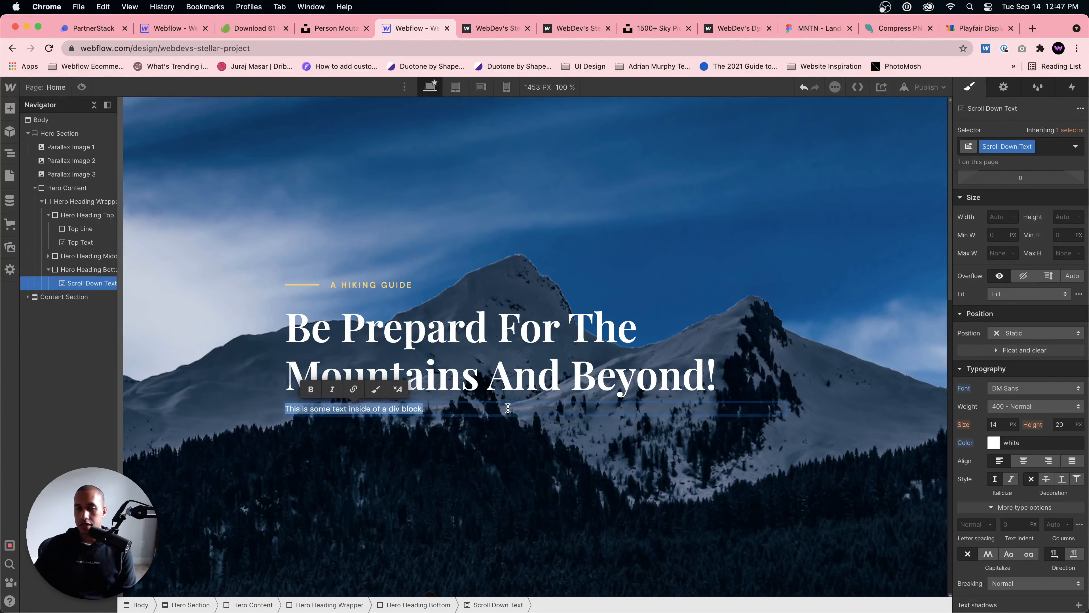
pyautogui.write('SCROLL DOWN')
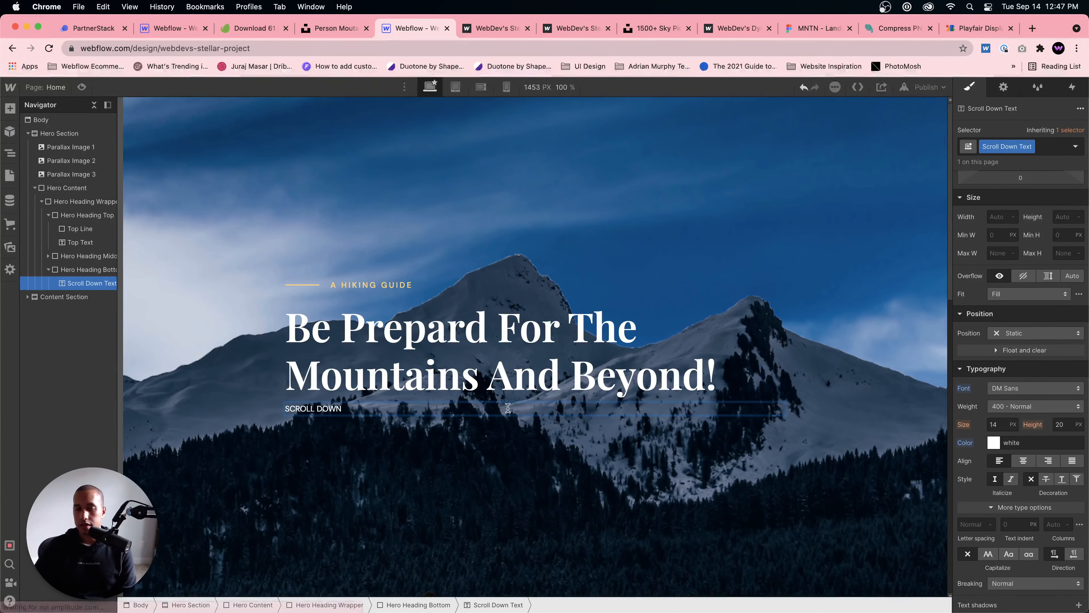
pyautogui.click(386, 459)
# Step: Set the Scroll Down Text's letter spacing to 3 px and its top margin to 20 px
pyautogui.click(373, 409)
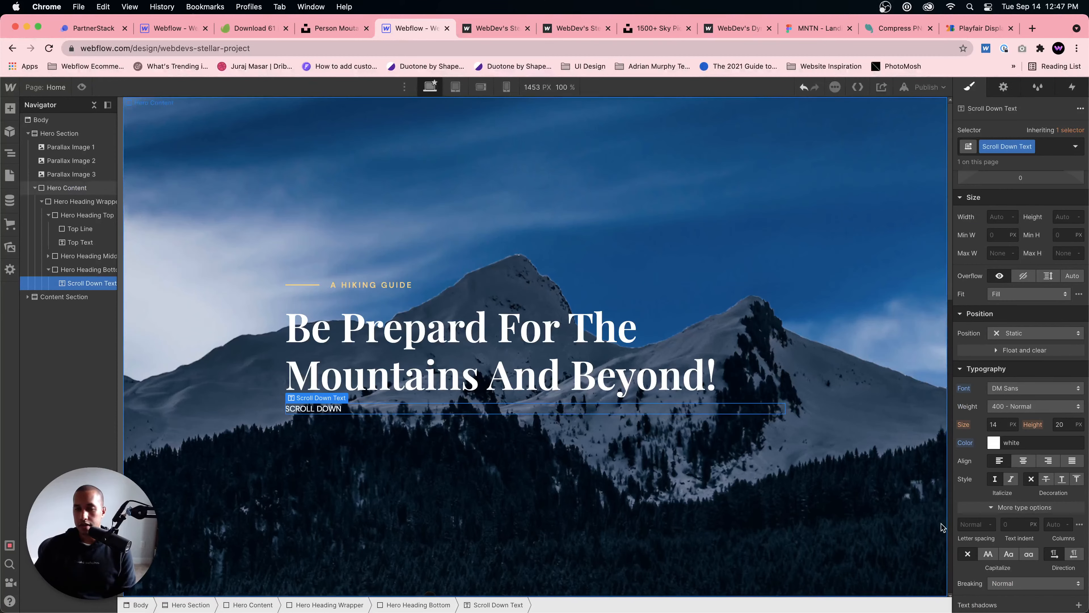
pyautogui.scroll(-1, 1010, 500)
pyautogui.write('2')
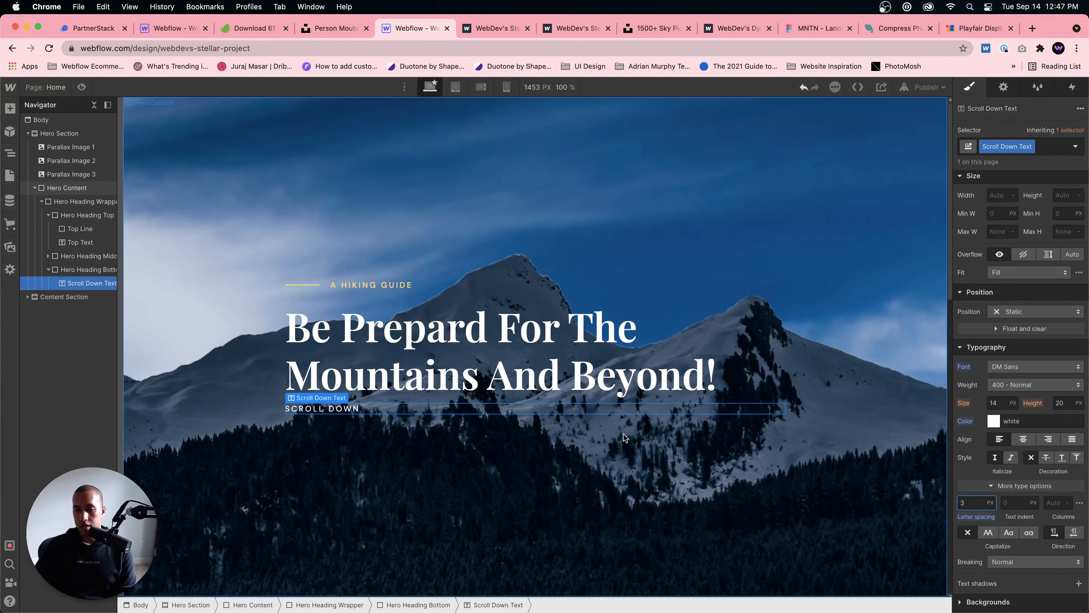
pyautogui.click(452, 450)
pyautogui.click(369, 408)
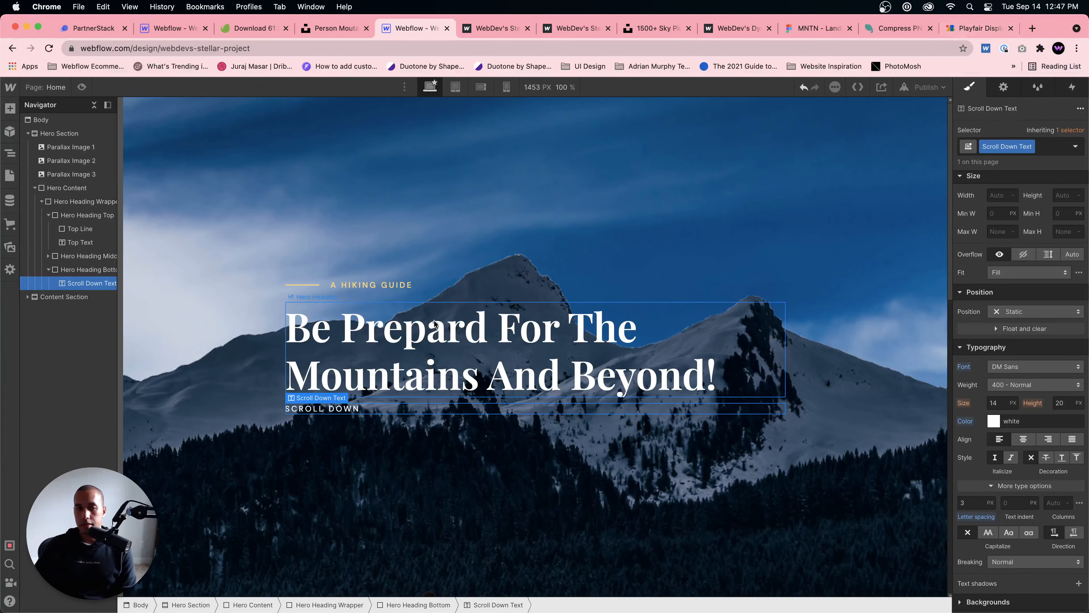
pyautogui.scroll(4, 1020, 333)
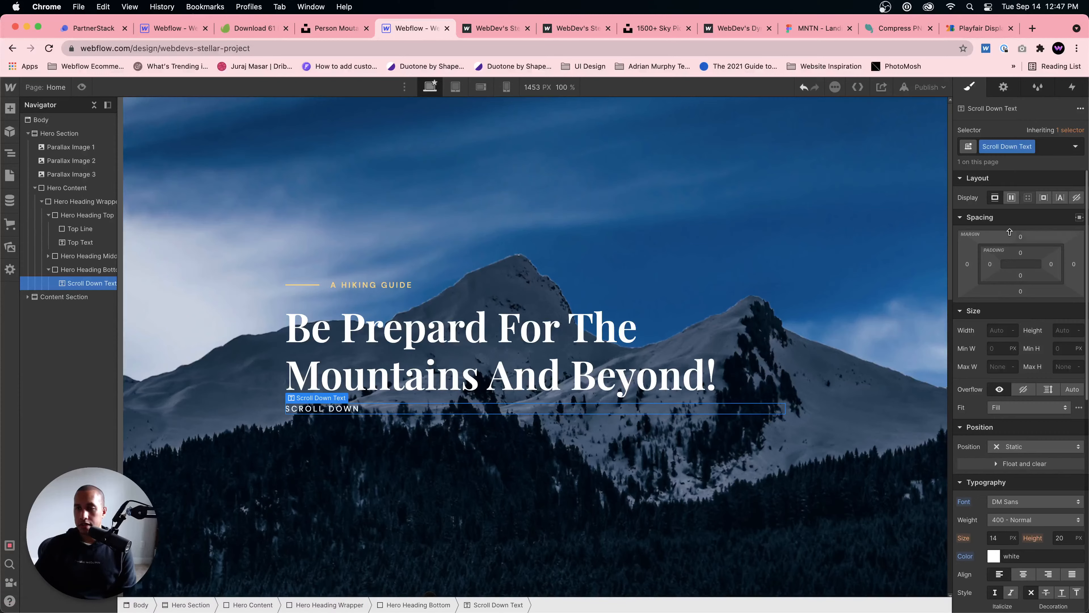
pyautogui.moveTo(1017, 236); pyautogui.dragTo(1014, 221)
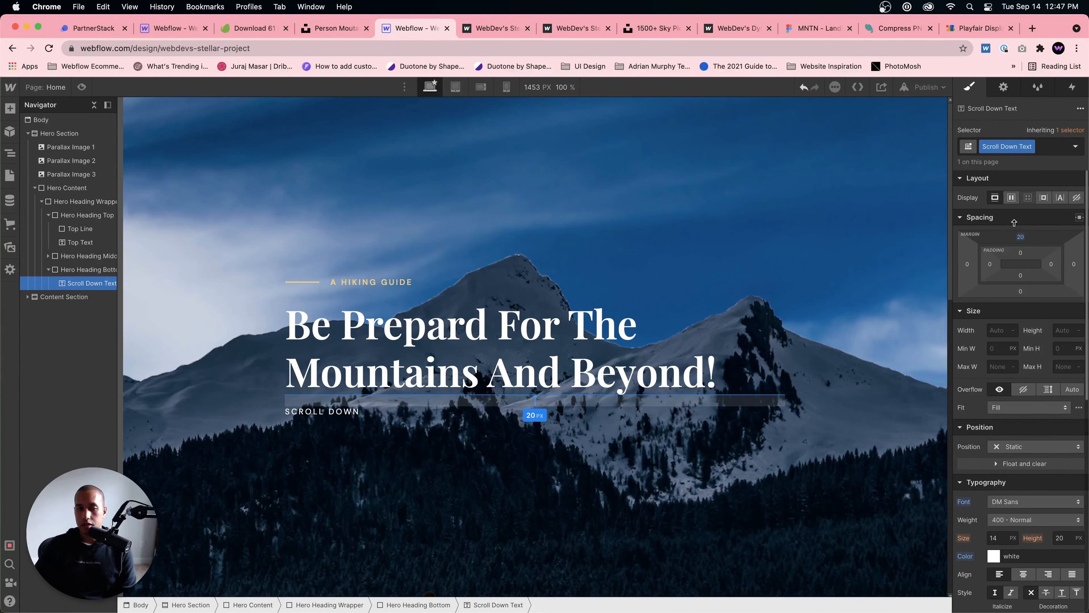
# Step: Switch to the MNTN Figma design and try to select the down arrow beside "scroll down" on the canvas
pyautogui.click(800, 28)
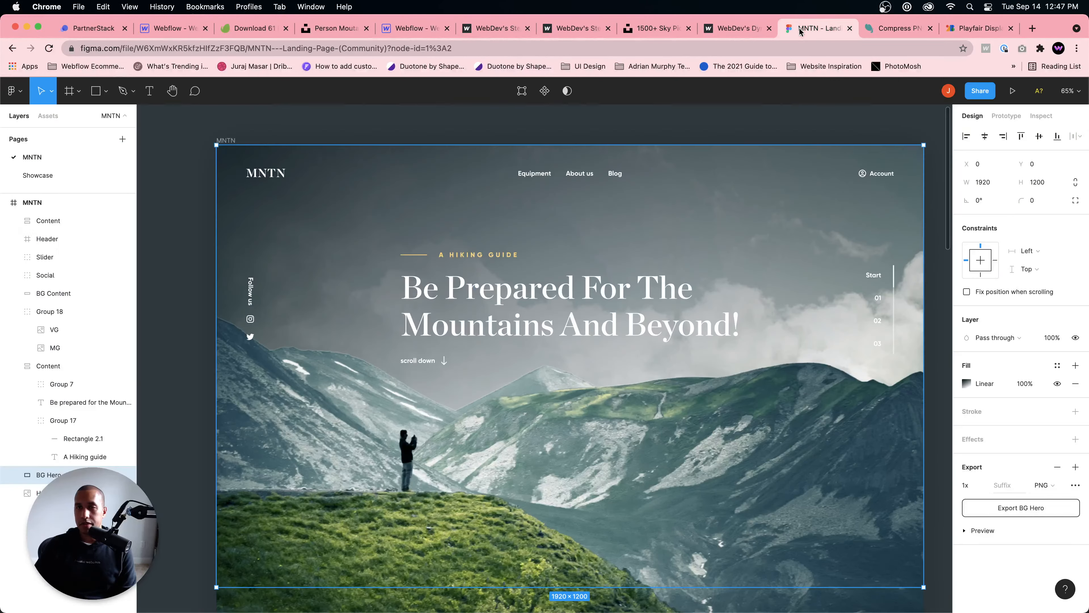
pyautogui.click(445, 365)
pyautogui.doubleClick(445, 366)
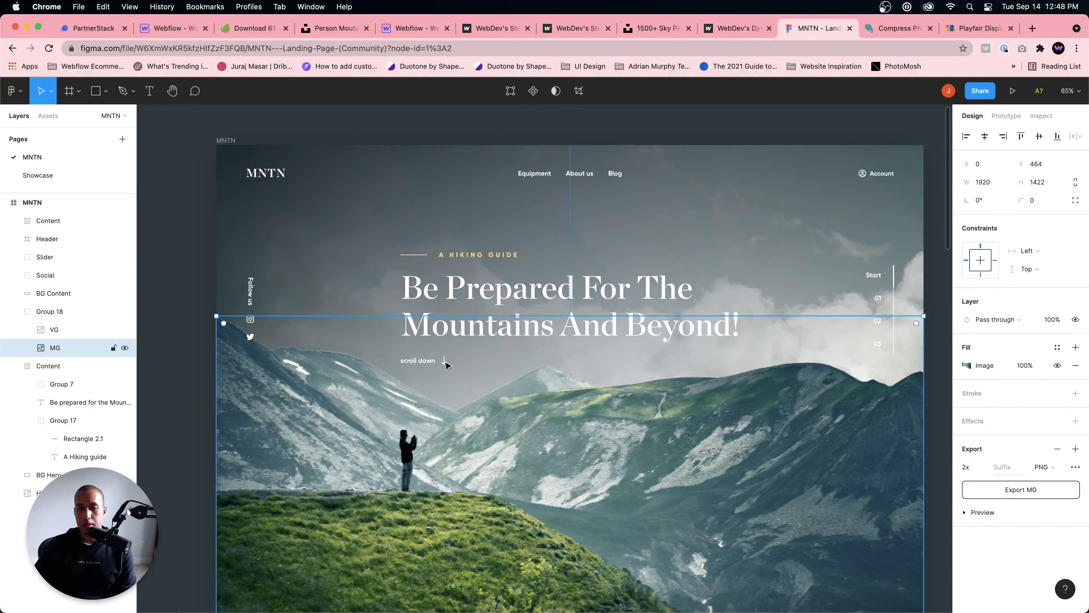
pyautogui.doubleClick(445, 361)
pyautogui.click(444, 362)
pyautogui.doubleClick(445, 365)
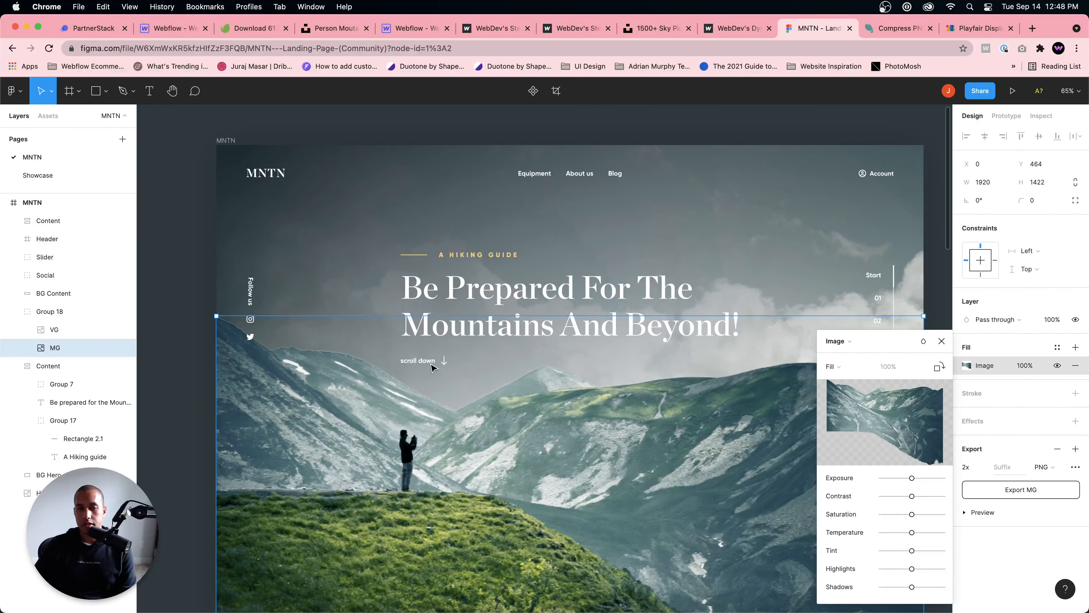
pyautogui.click(445, 361)
pyautogui.click(445, 365)
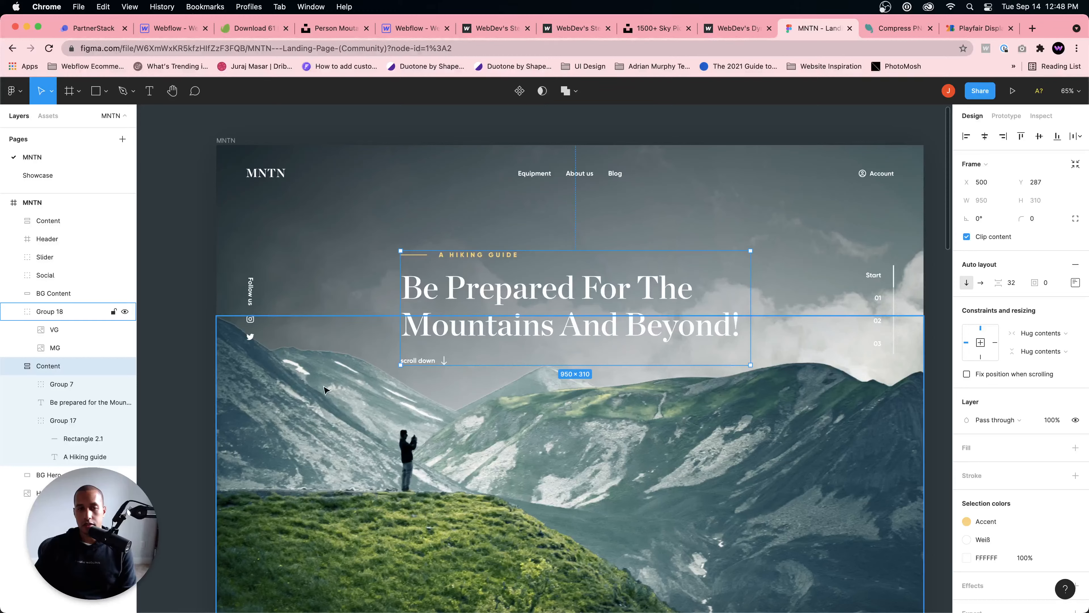
# Step: Locate and select the downward arrow icon layer inside Group 7 of the Content frame
pyautogui.click(66, 457)
pyautogui.click(67, 442)
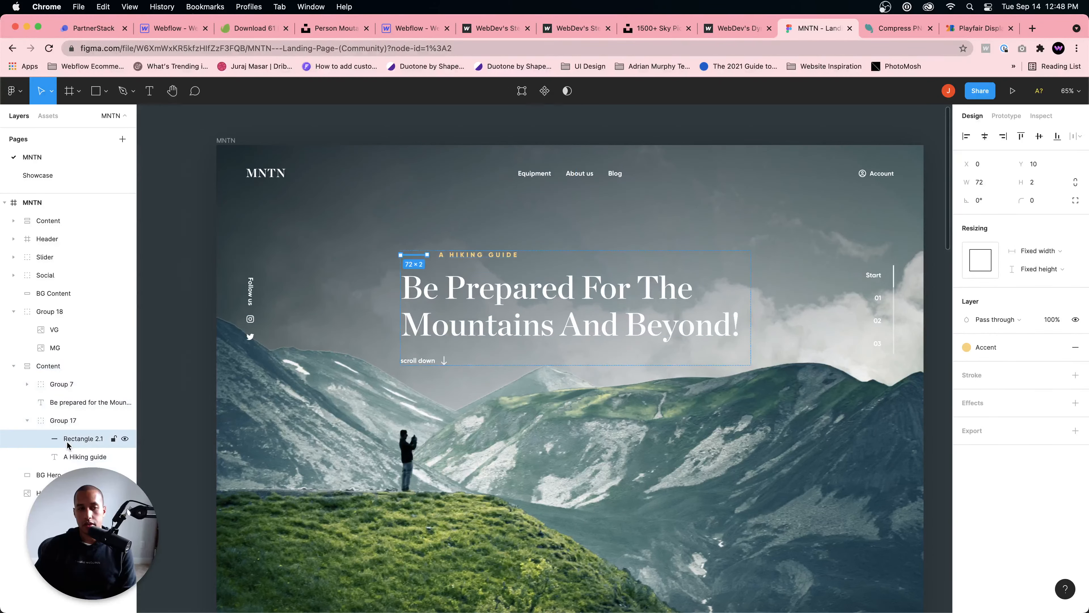
pyautogui.click(45, 475)
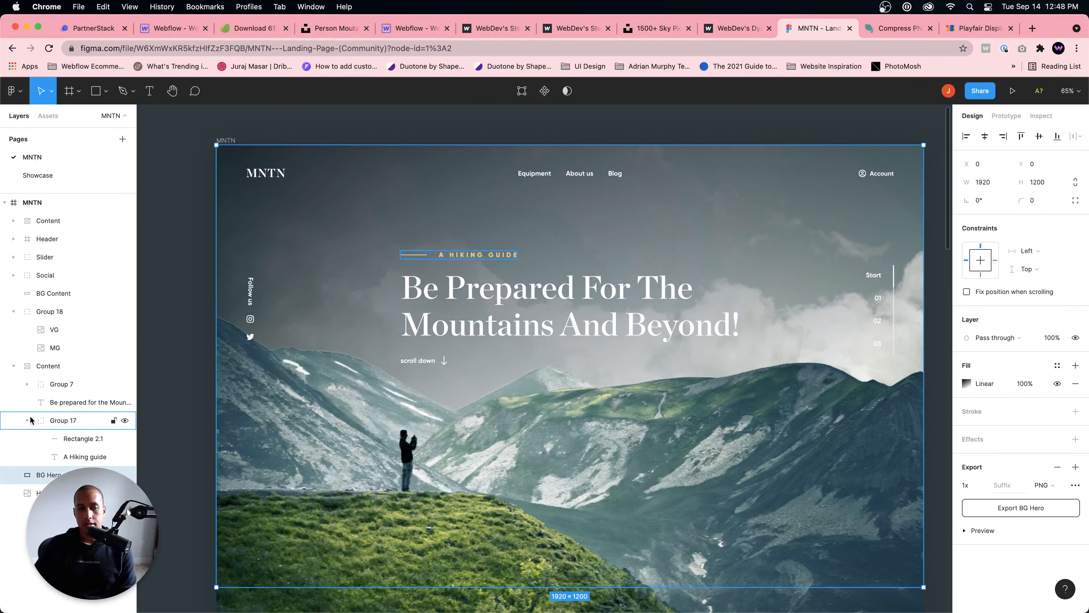
pyautogui.click(27, 420)
pyautogui.click(27, 420)
pyautogui.click(27, 384)
pyautogui.click(56, 384)
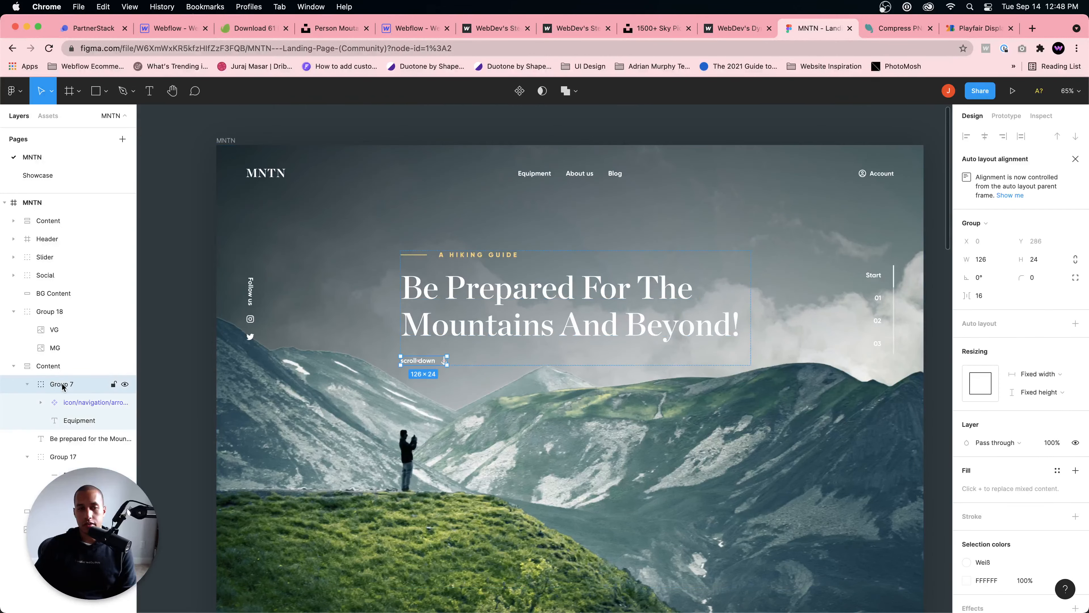
pyautogui.click(70, 421)
pyautogui.click(60, 408)
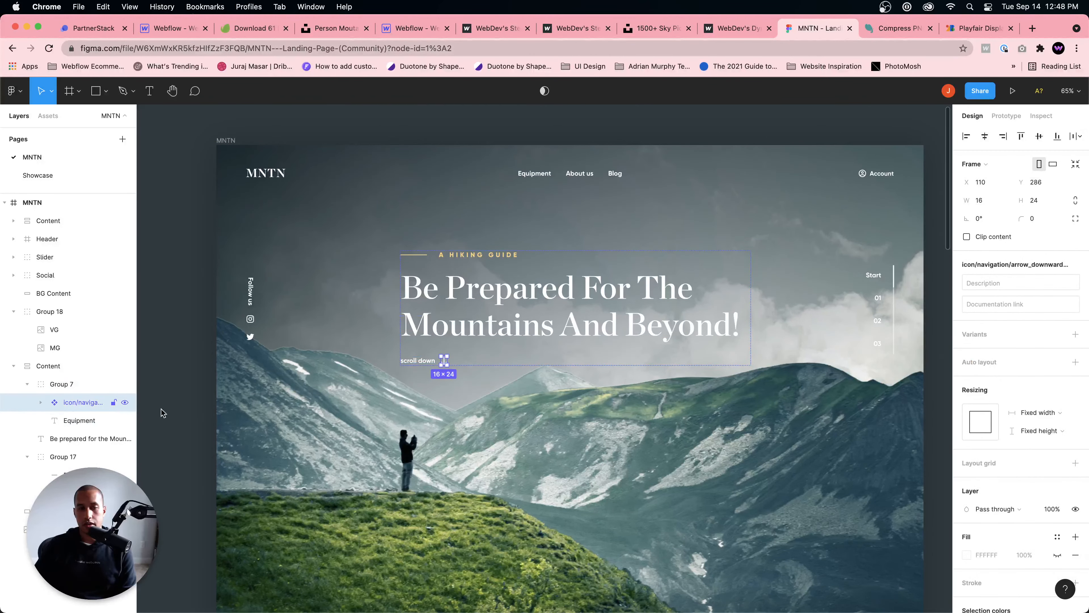
# Step: Add an export setting to the arrow icon with the SVG format and export arrow_downward_24px
pyautogui.scroll(-3, 1025, 542)
pyautogui.click(1075, 570)
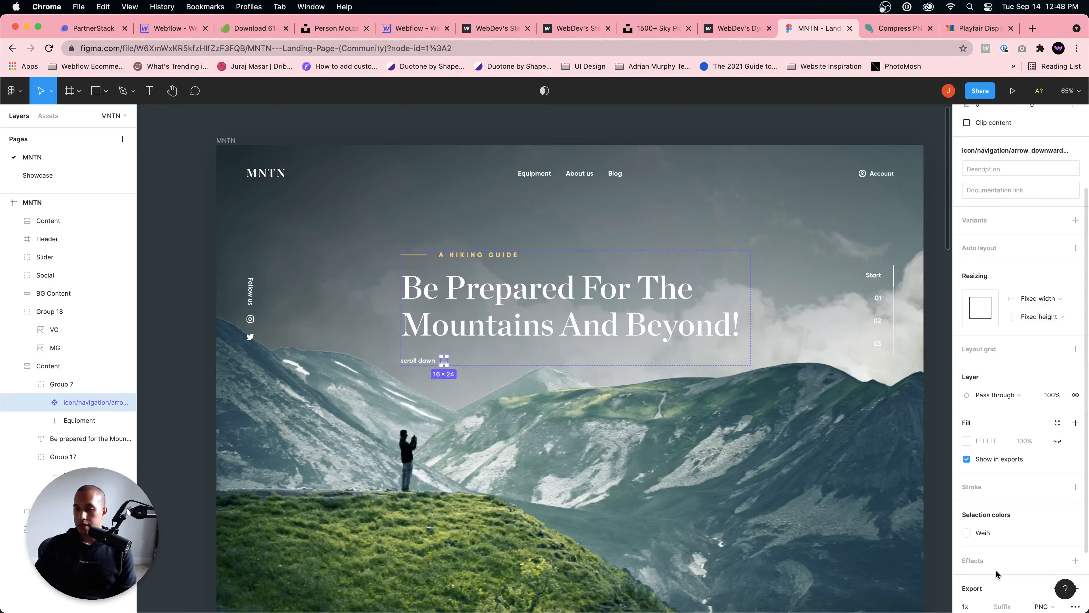
pyautogui.scroll(-3, 1020, 562)
pyautogui.click(1050, 525)
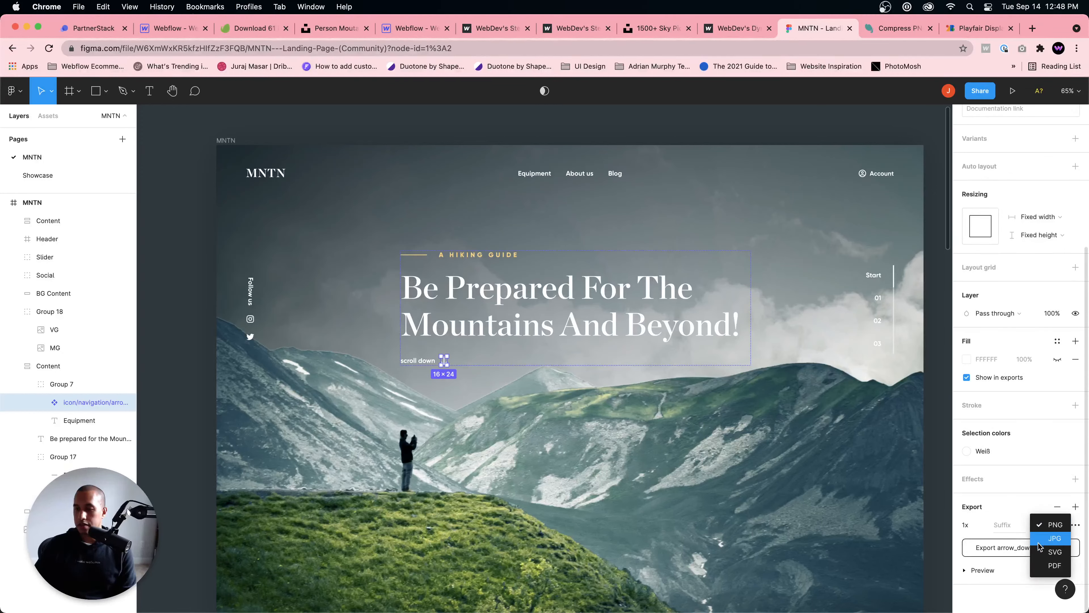
pyautogui.click(1052, 553)
pyautogui.scroll(-3, 1016, 566)
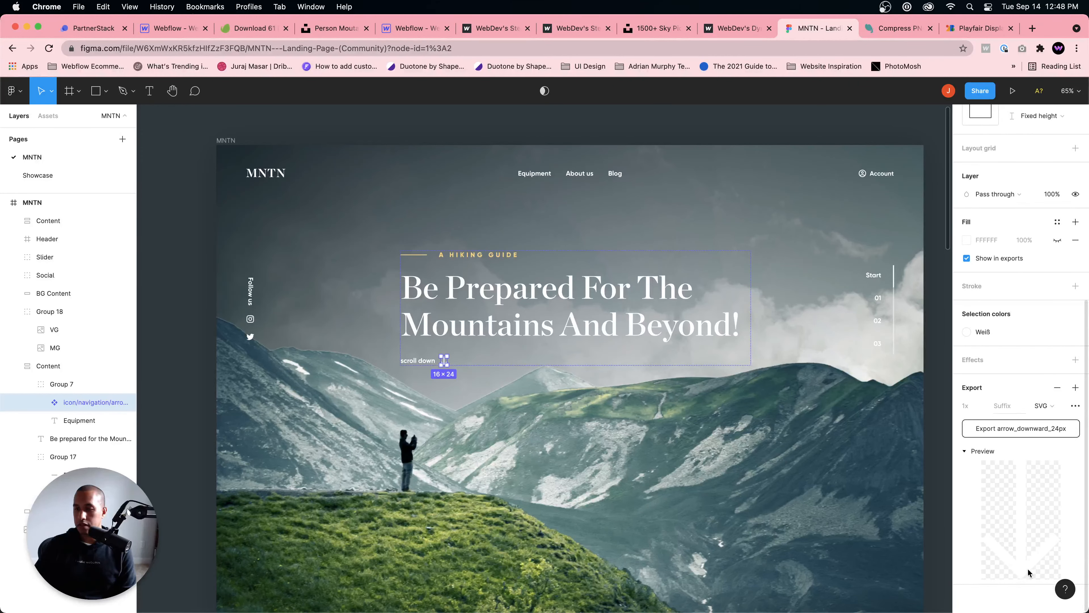
pyautogui.click(1032, 430)
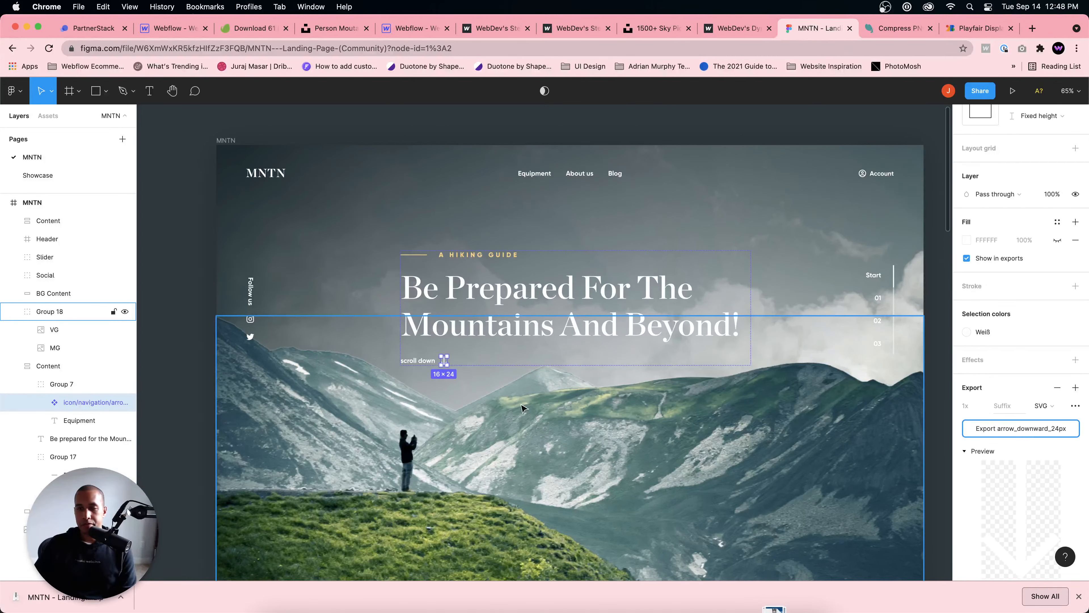
# Step: Switch back to the Webflow stellar project and open its assets
pyautogui.click(410, 29)
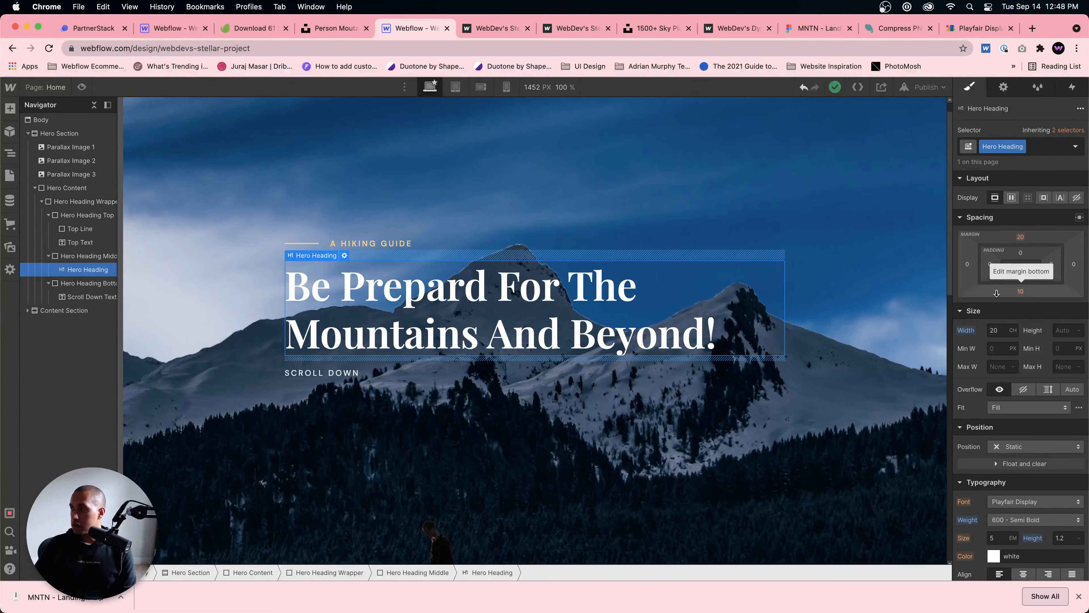
pyautogui.click(421, 373)
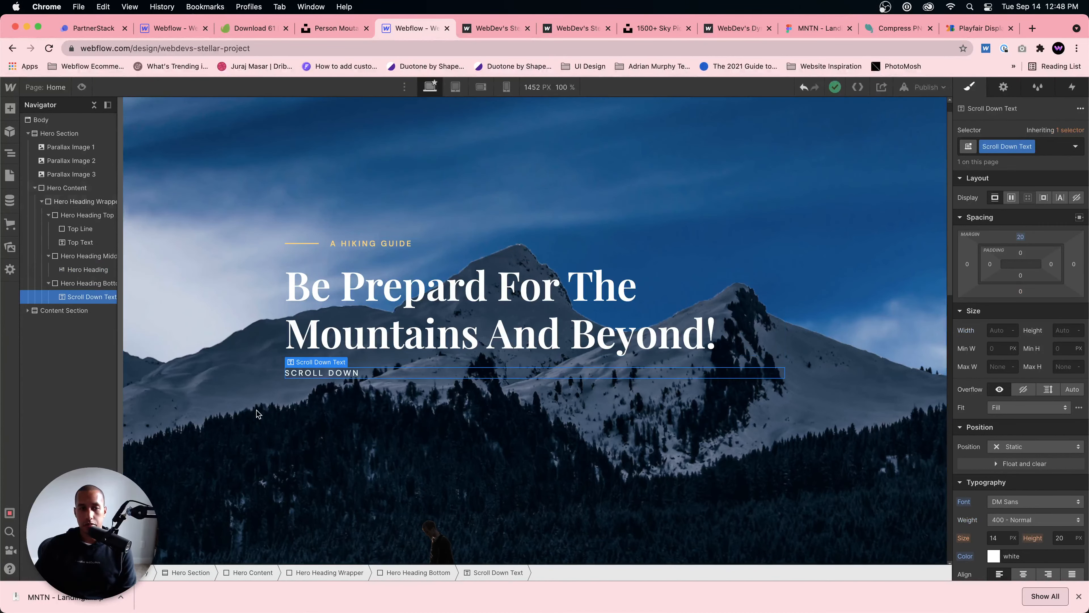
pyautogui.click(9, 248)
# Step: Look for the exported MNTN ZIP archive in the Downloads folder in Finder, sorting the files by date added
pyautogui.moveTo(360, 595)
pyautogui.click(277, 594)
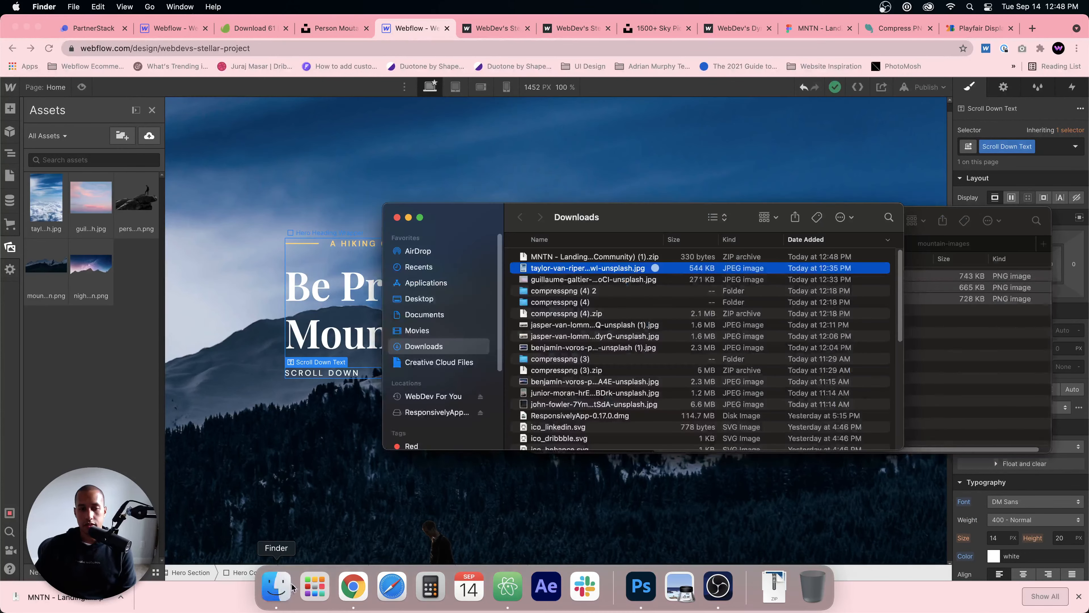
pyautogui.click(575, 260)
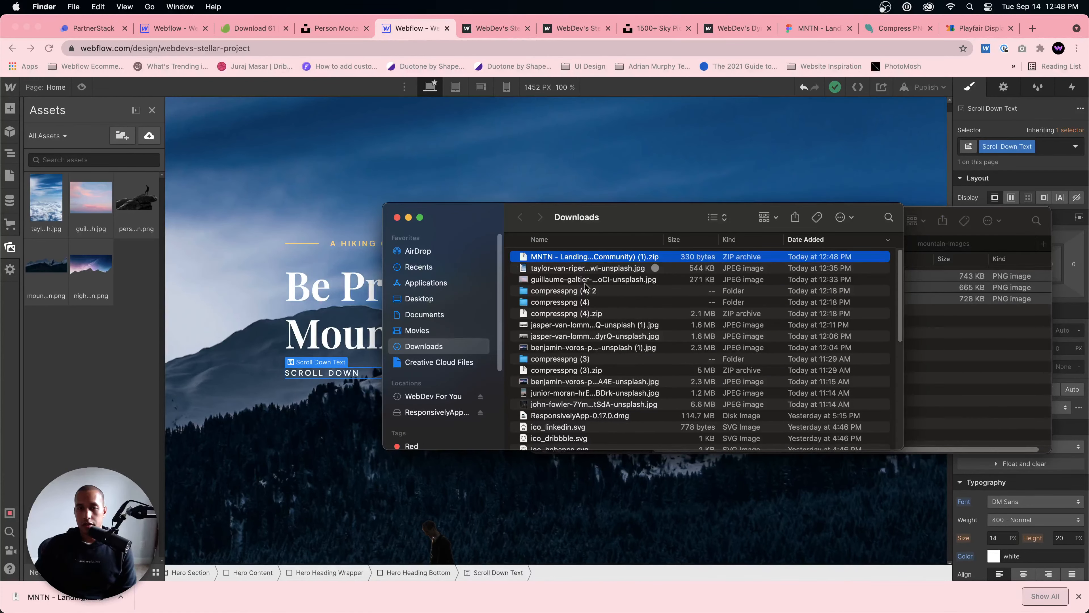
pyautogui.click(812, 242)
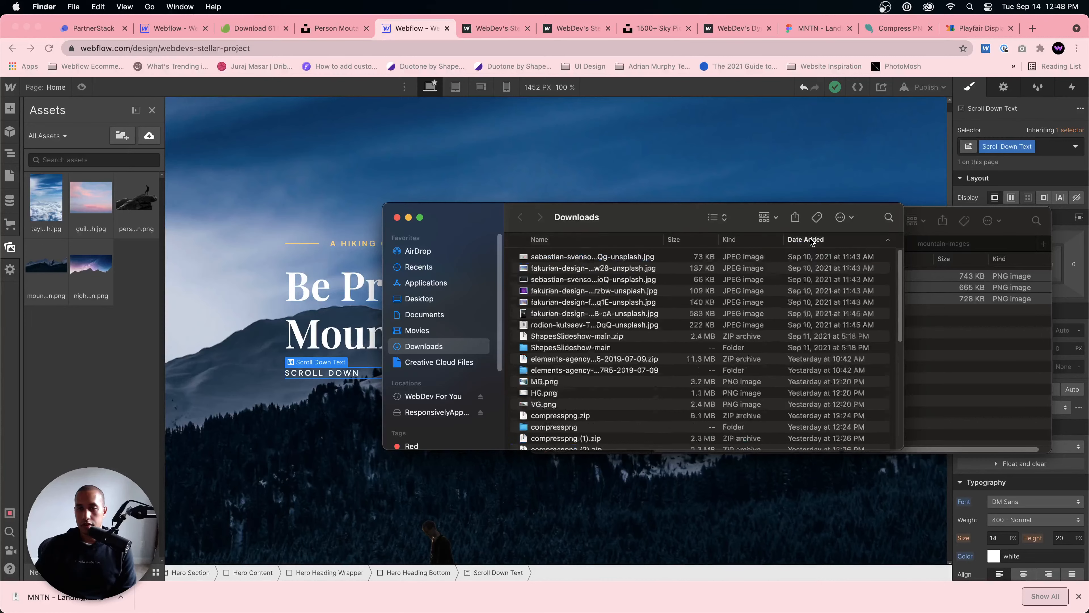
pyautogui.click(812, 242)
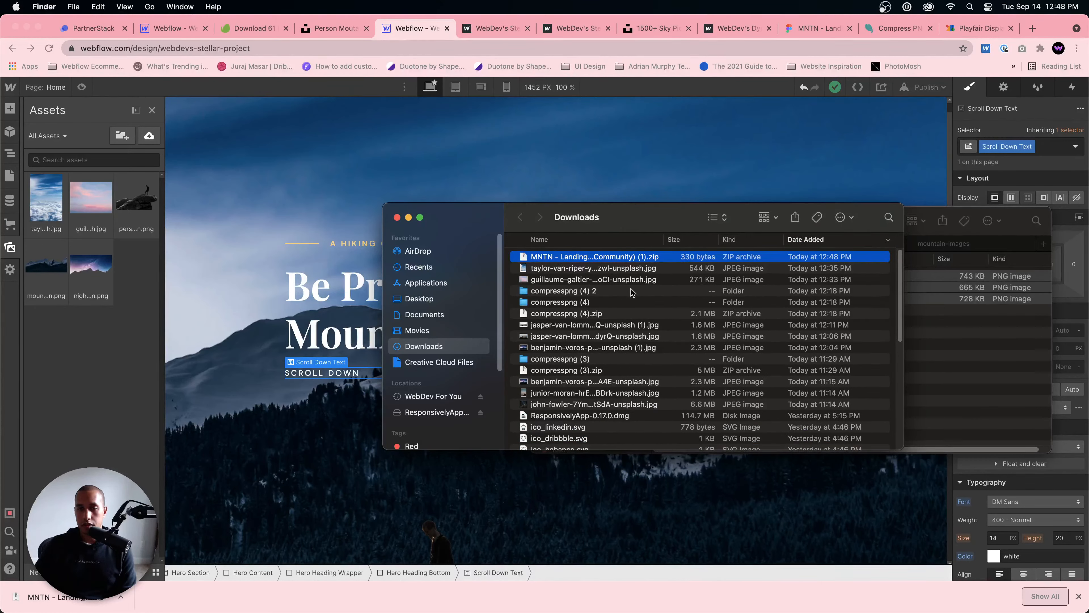
pyautogui.scroll(-15, 631, 292)
pyautogui.scroll(15, 619, 315)
# Step: Extract the newest MNTN ZIP archive in Downloads and select arrow_downward_24px.svg inside its navigation folder
pyautogui.click(835, 30)
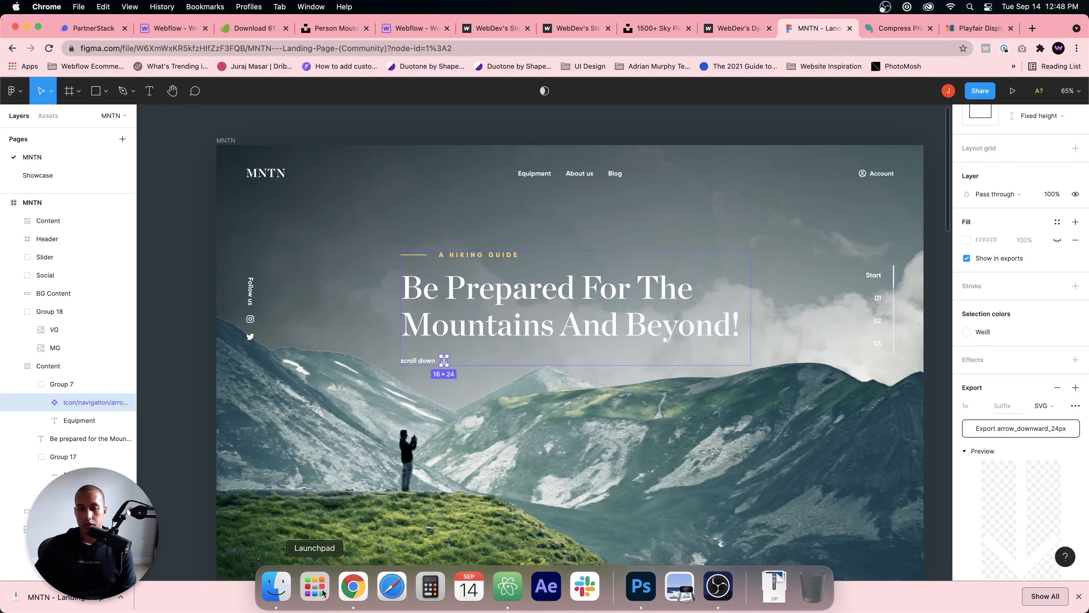
pyautogui.click(276, 586)
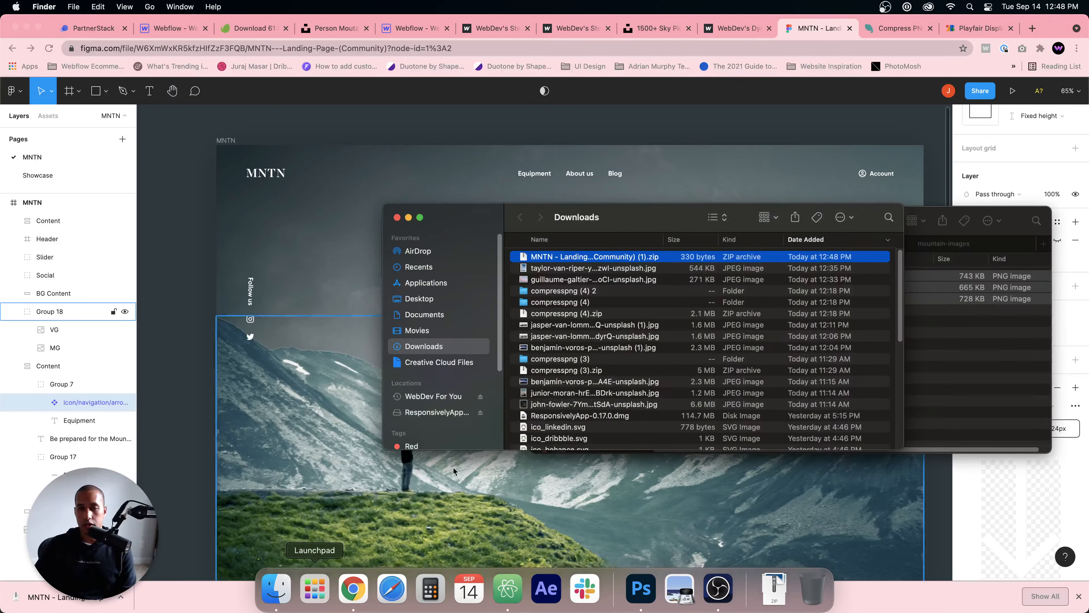
pyautogui.doubleClick(579, 257)
pyautogui.doubleClick(554, 259)
pyautogui.doubleClick(554, 260)
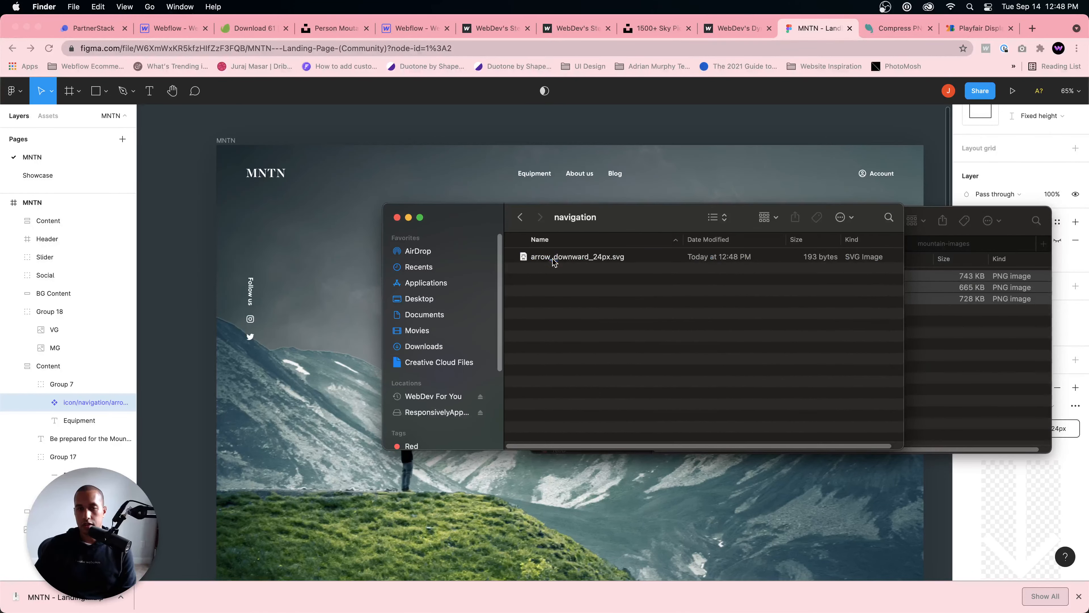
pyautogui.click(566, 257)
# Step: Upload arrow_downward_24px.svg from Finder to the assets of the Webflow stellar project
pyautogui.click(161, 41)
pyautogui.click(164, 28)
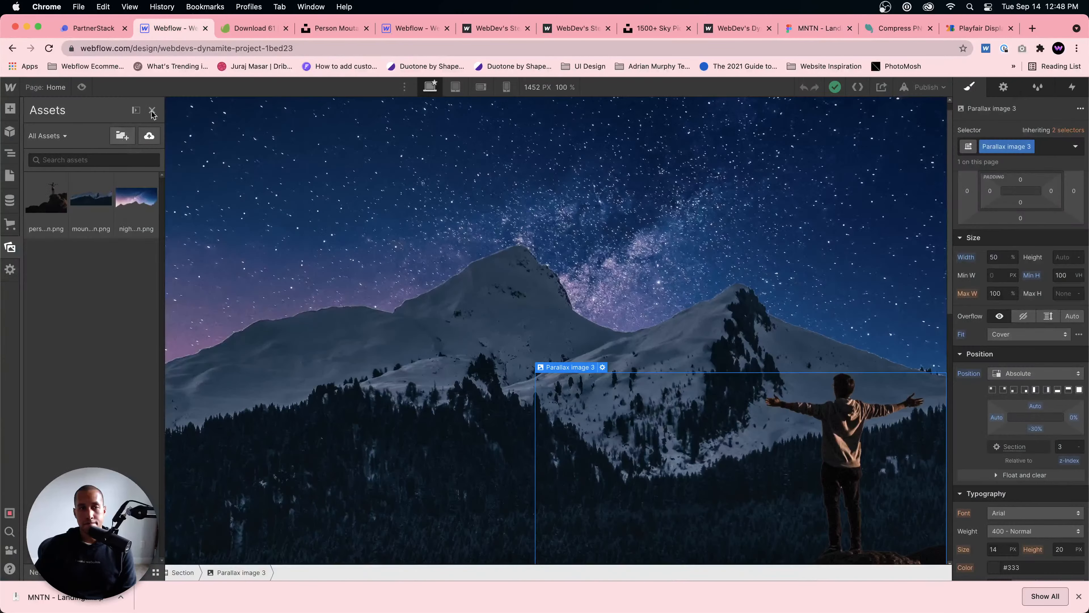
pyautogui.click(391, 27)
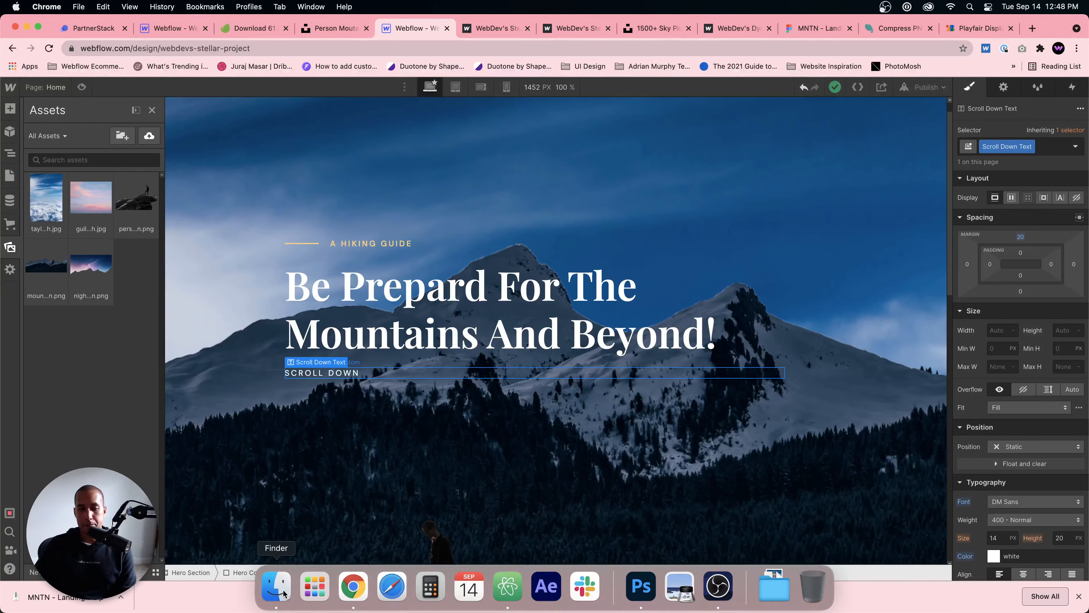
pyautogui.click(273, 590)
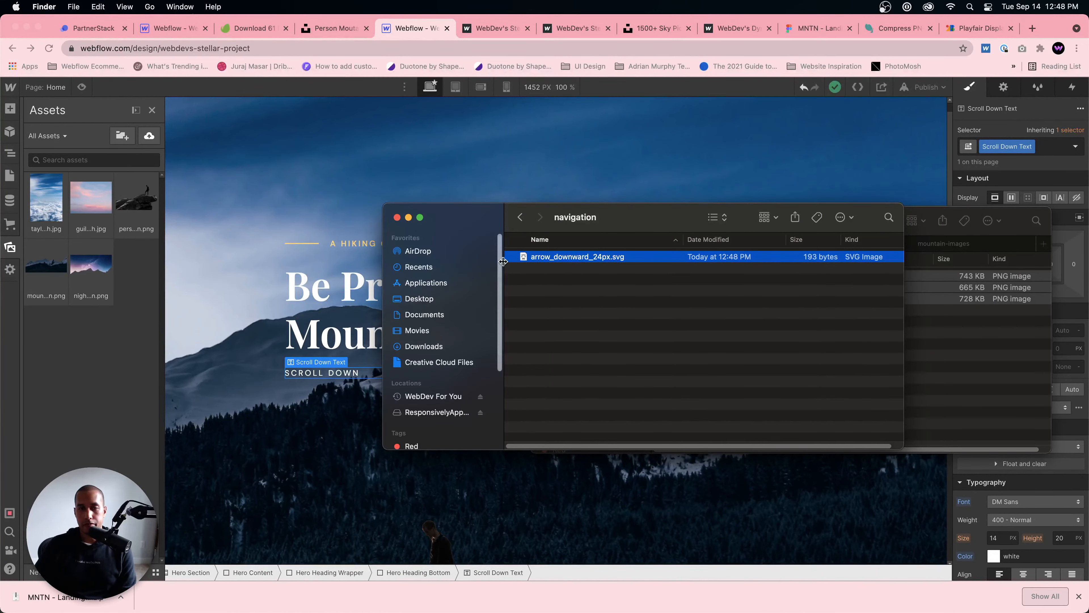
pyautogui.moveTo(525, 257); pyautogui.dragTo(116, 357)
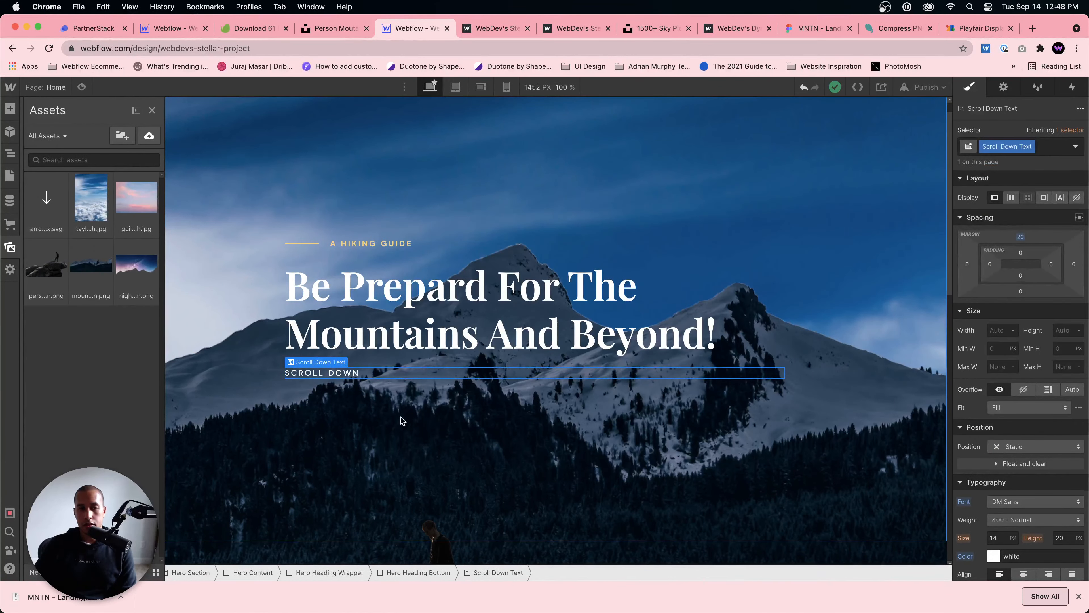
# Step: Insert an Image element into the Hero Heading Bottom block, beneath the Scroll Down Text
pyautogui.press('z')
pyautogui.press('super+e')
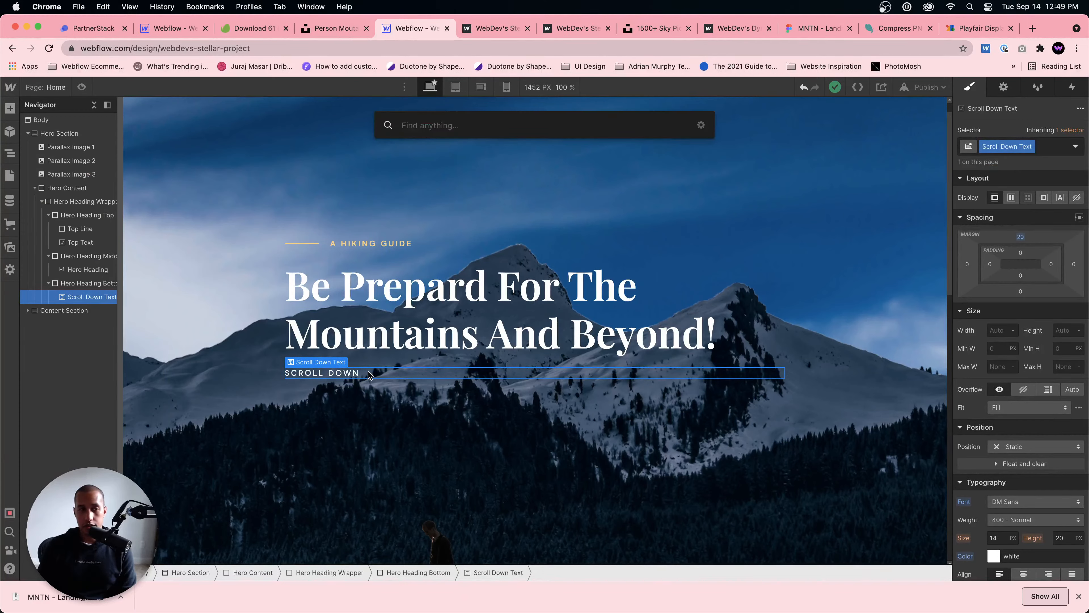
pyautogui.click(90, 283)
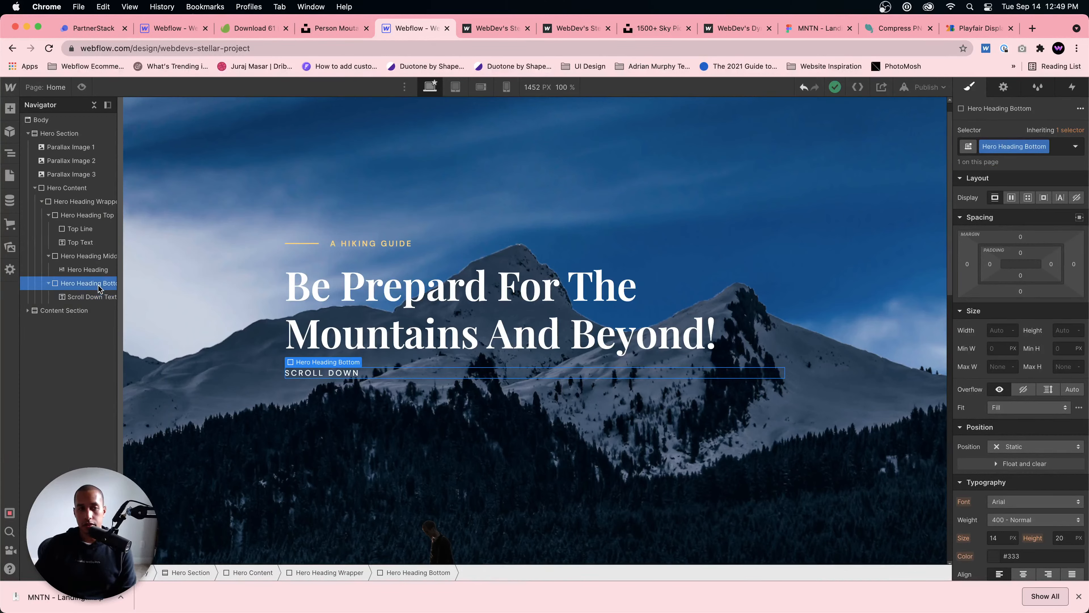
pyautogui.press('super+e')
pyautogui.write('i')
pyautogui.press('BackSpace')
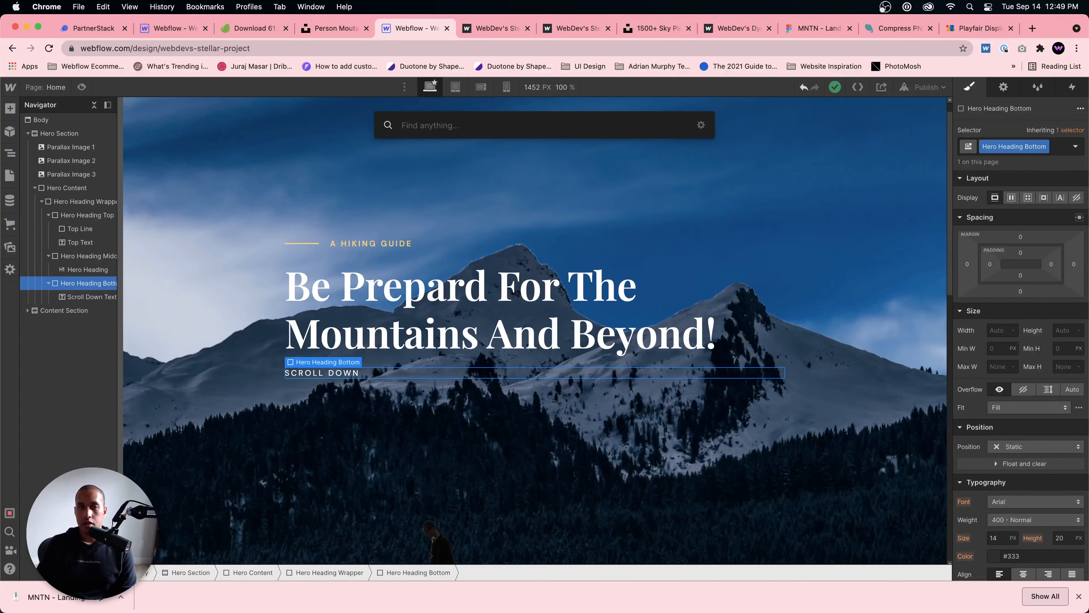
pyautogui.write('ima')
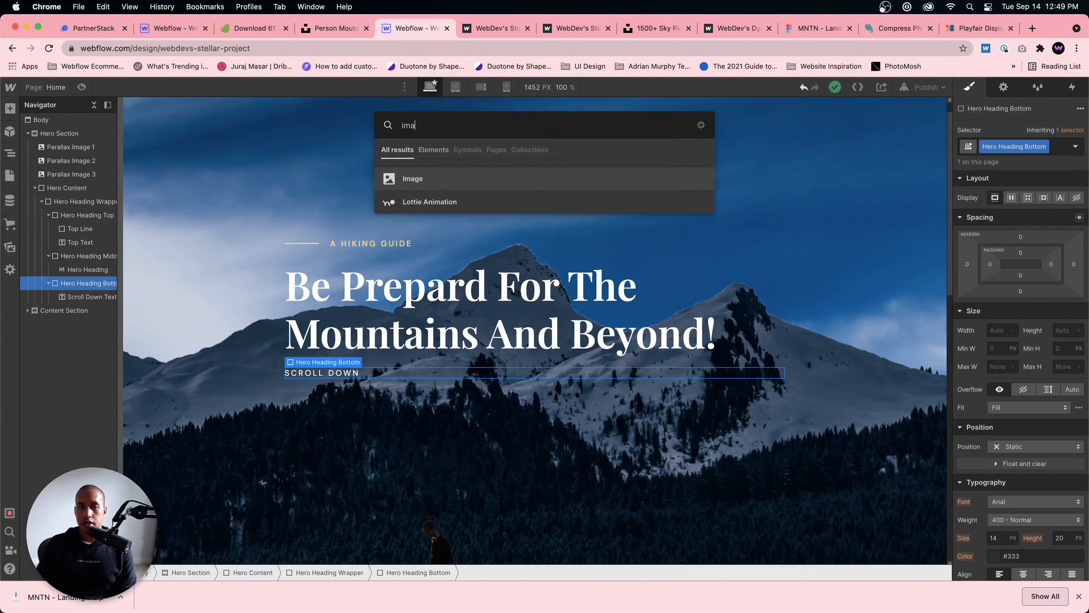
pyautogui.write('ge')
pyautogui.press('Return')
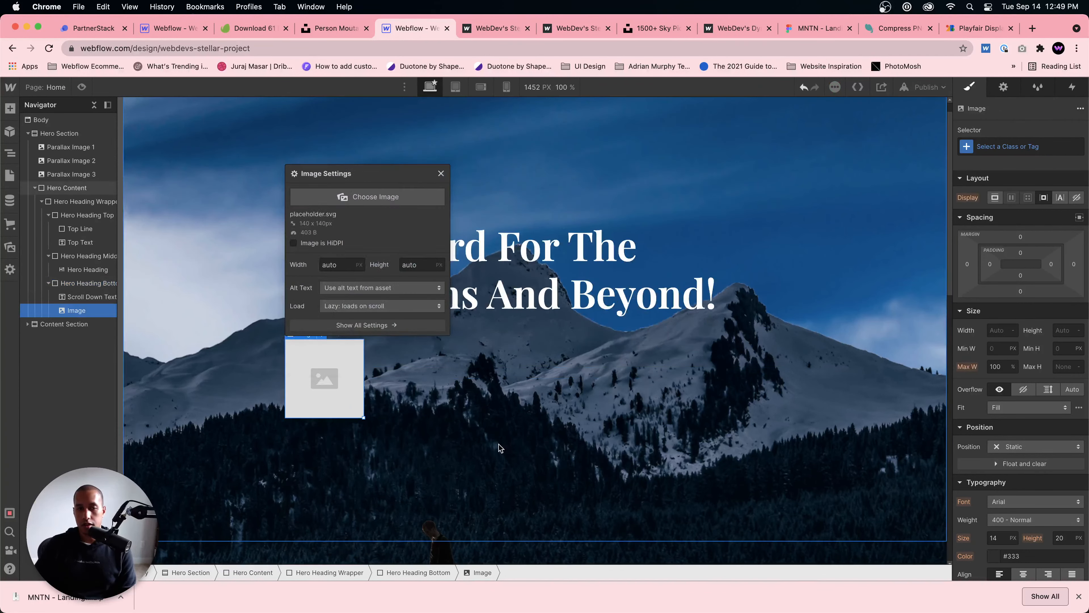
# Step: Use arrow_downward_24px.svg as the source of the new image and close its settings
pyautogui.click(380, 200)
pyautogui.click(49, 199)
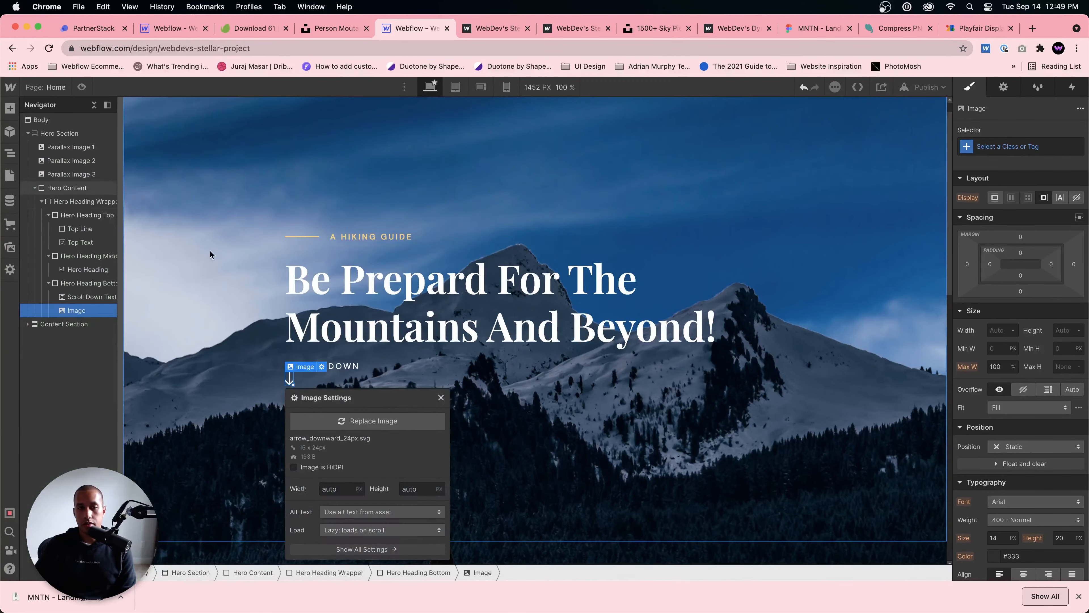
pyautogui.click(379, 364)
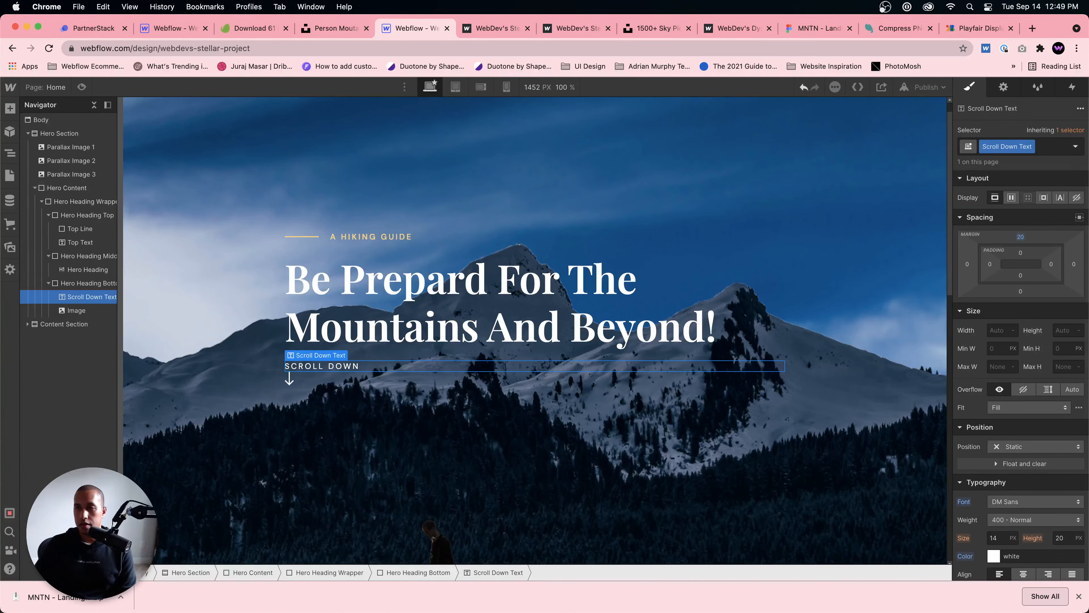
# Step: Lay out the Hero Heading Bottom block as a horizontal flexbox with its children aligned to the center
pyautogui.click(101, 283)
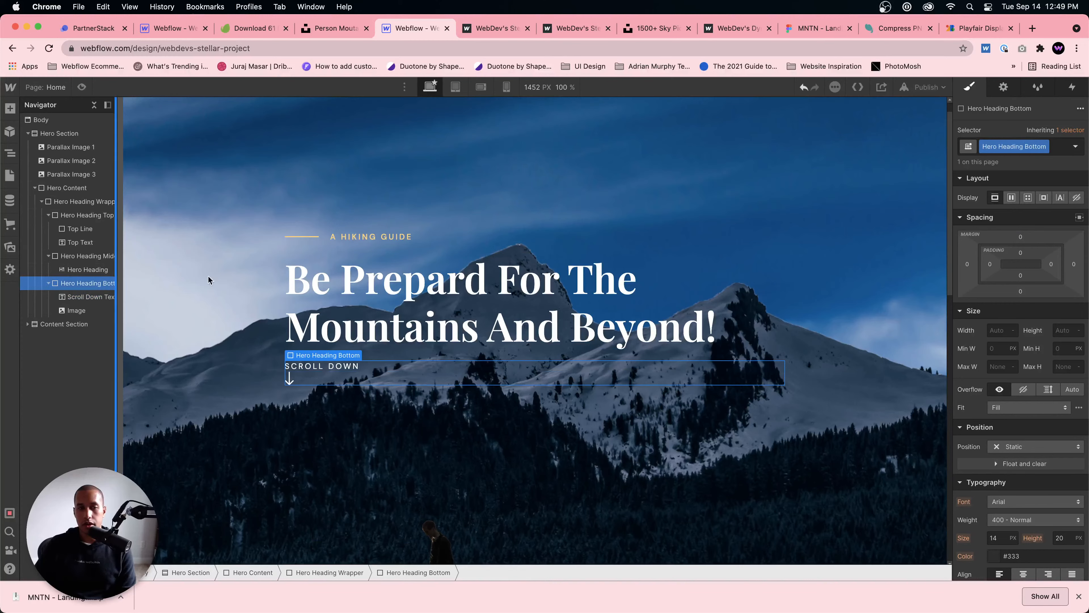
pyautogui.click(1014, 198)
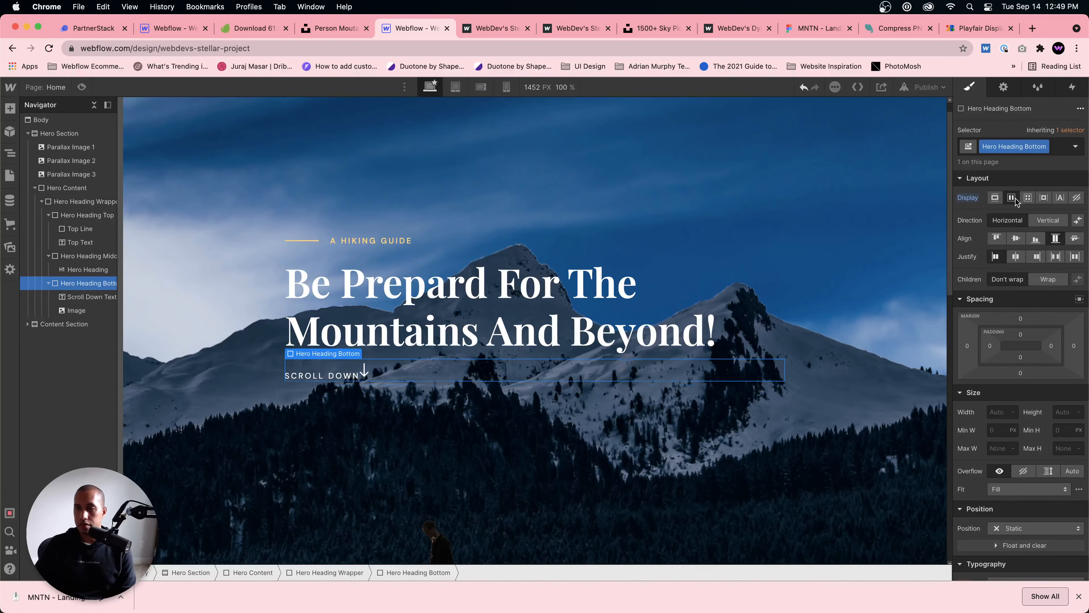
pyautogui.click(1013, 240)
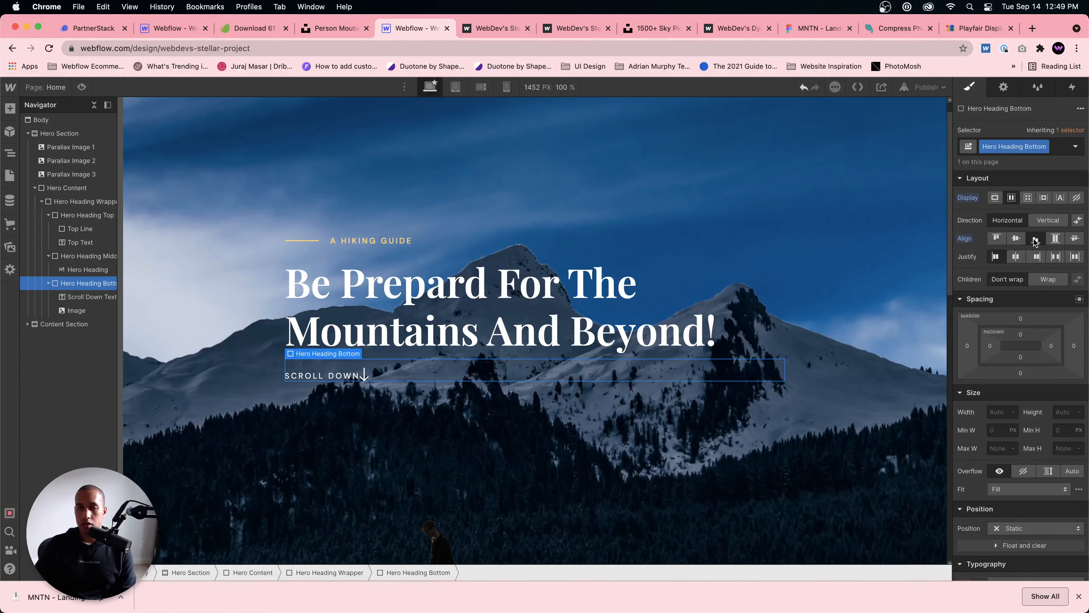
pyautogui.click(351, 375)
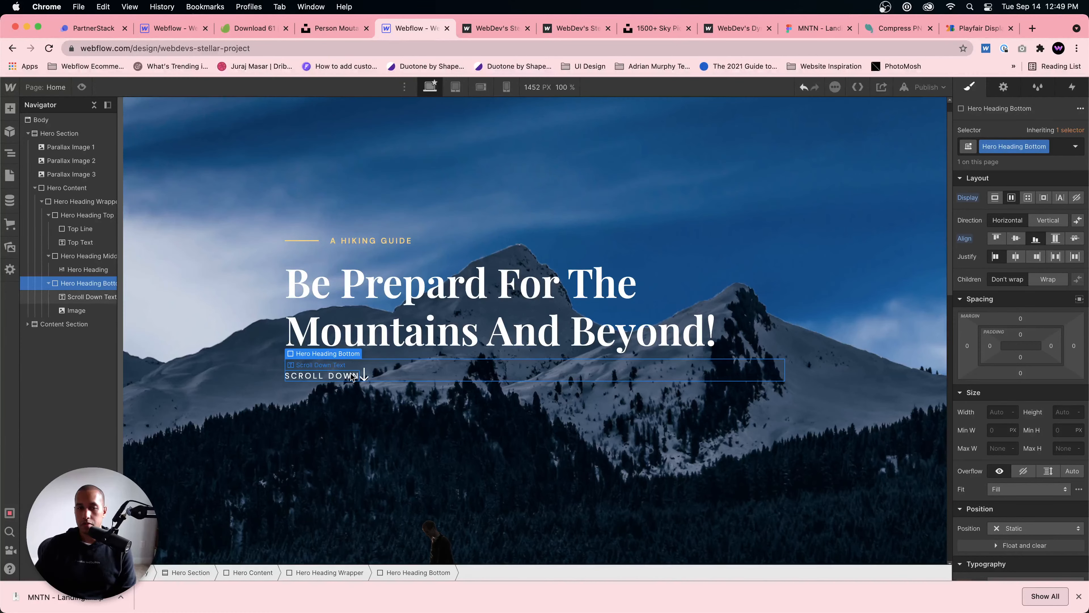
pyautogui.click(352, 375)
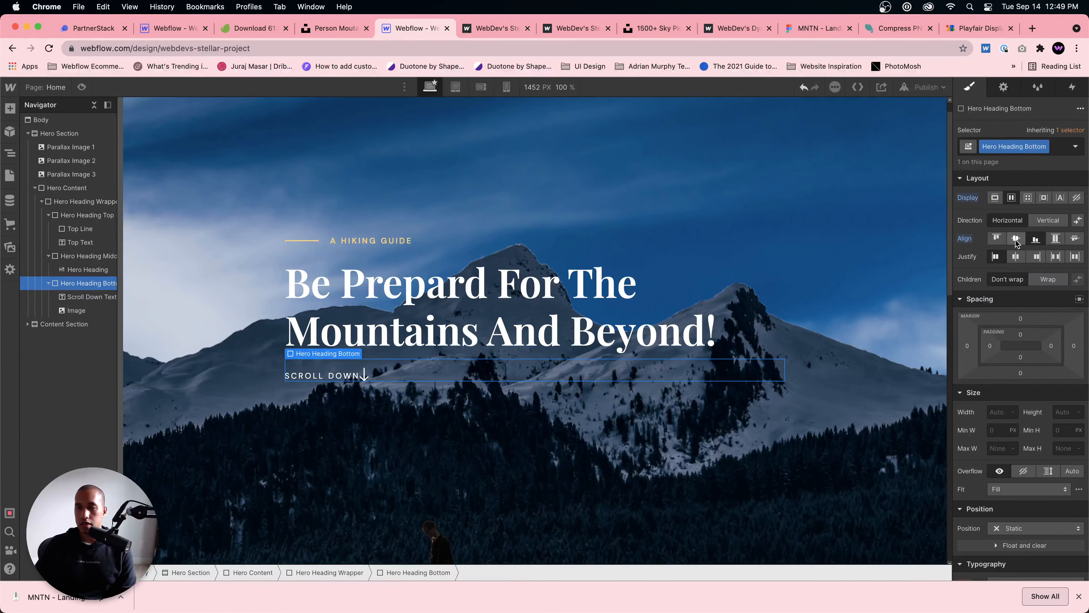
# Step: Remove the top margin from the Scroll Down Text
pyautogui.click(328, 376)
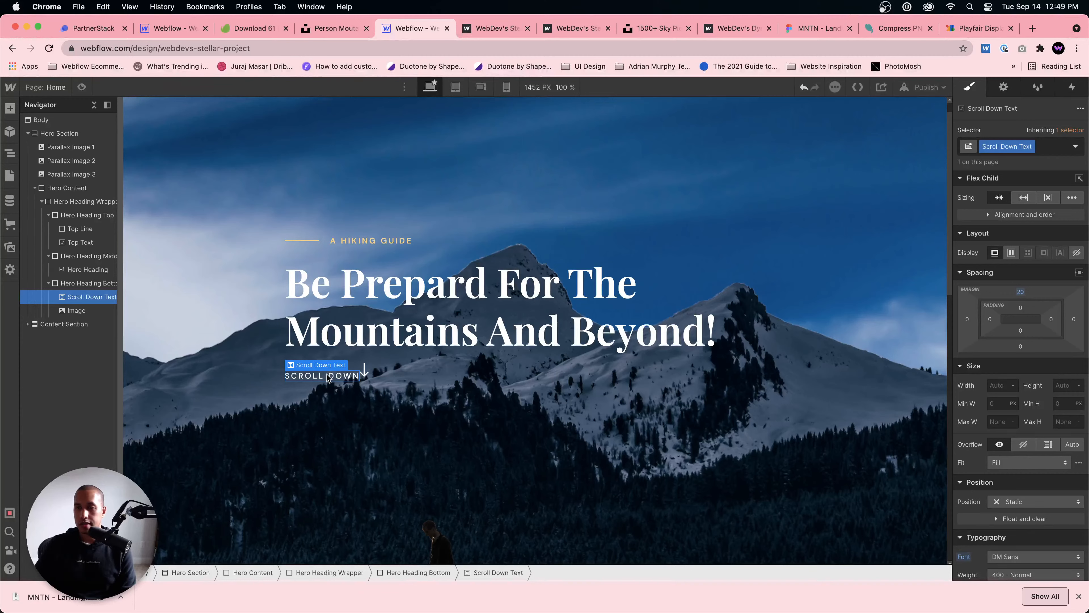
pyautogui.keyDown('alt'); pyautogui.click(1021, 292); pyautogui.keyUp('alt')
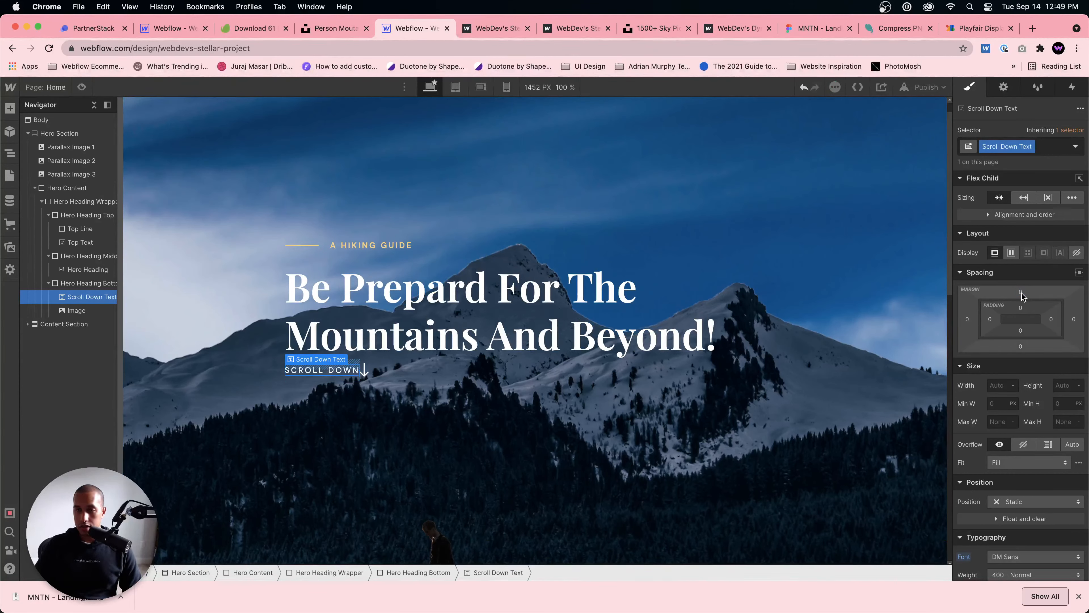
# Step: Give the Hero Heading Bottom block a top margin of 20 px
pyautogui.click(429, 371)
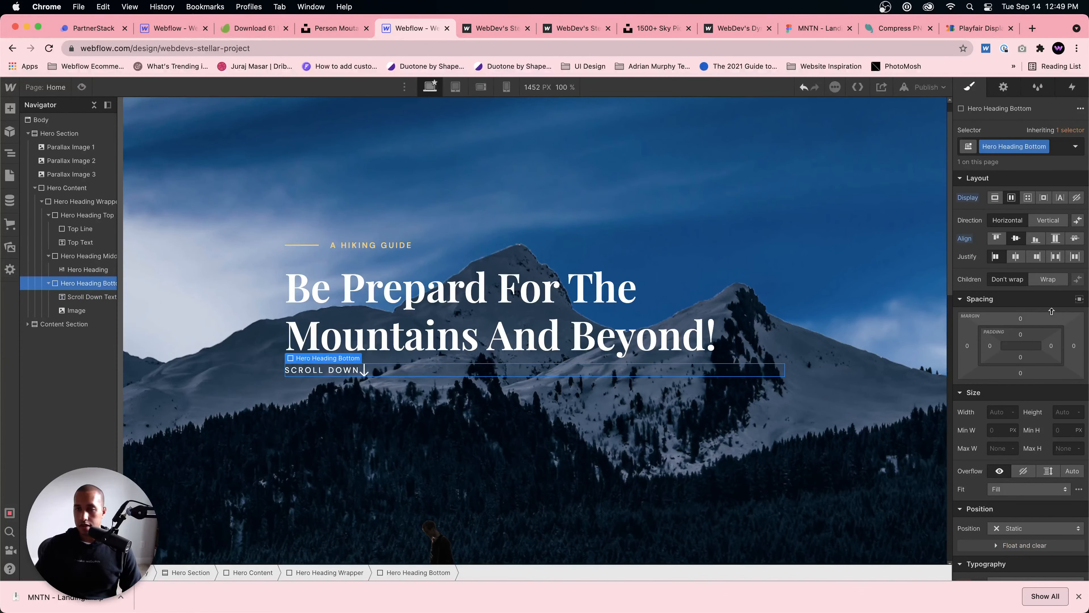
pyautogui.moveTo(1013, 318); pyautogui.dragTo(1018, 307)
# Step: Check the MNTN design in Figma and assign the new class Down Arrow to the arrow image in Webflow
pyautogui.click(364, 372)
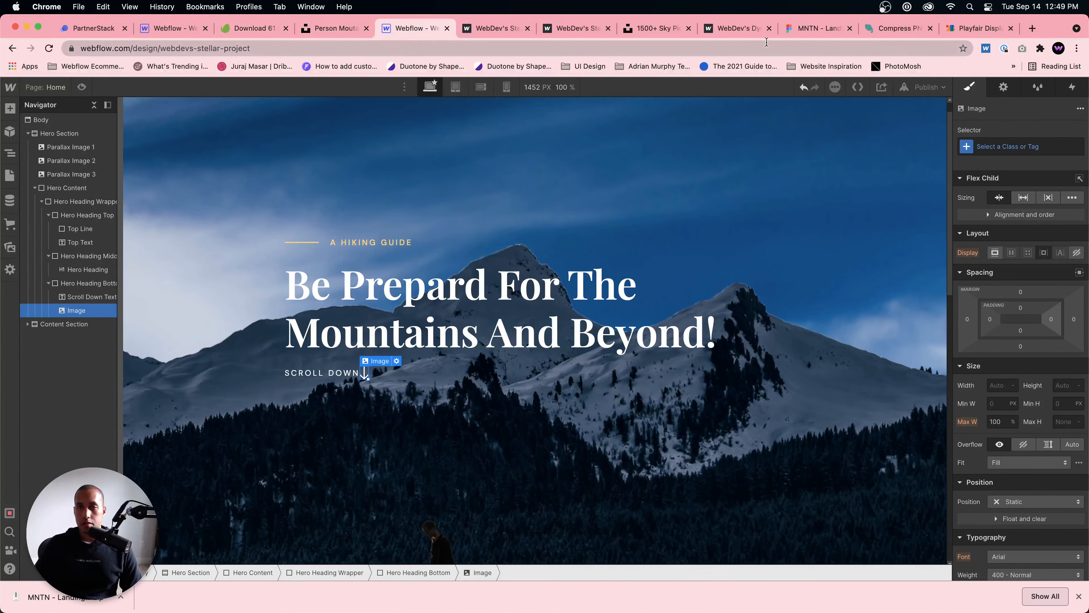
pyautogui.click(812, 35)
pyautogui.click(721, 309)
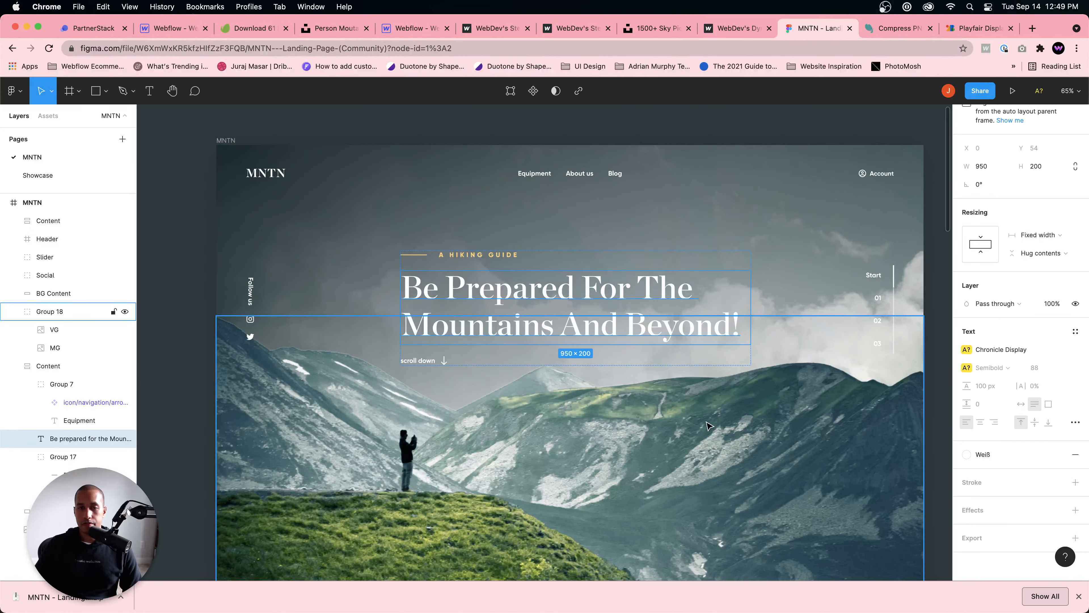
pyautogui.click(413, 28)
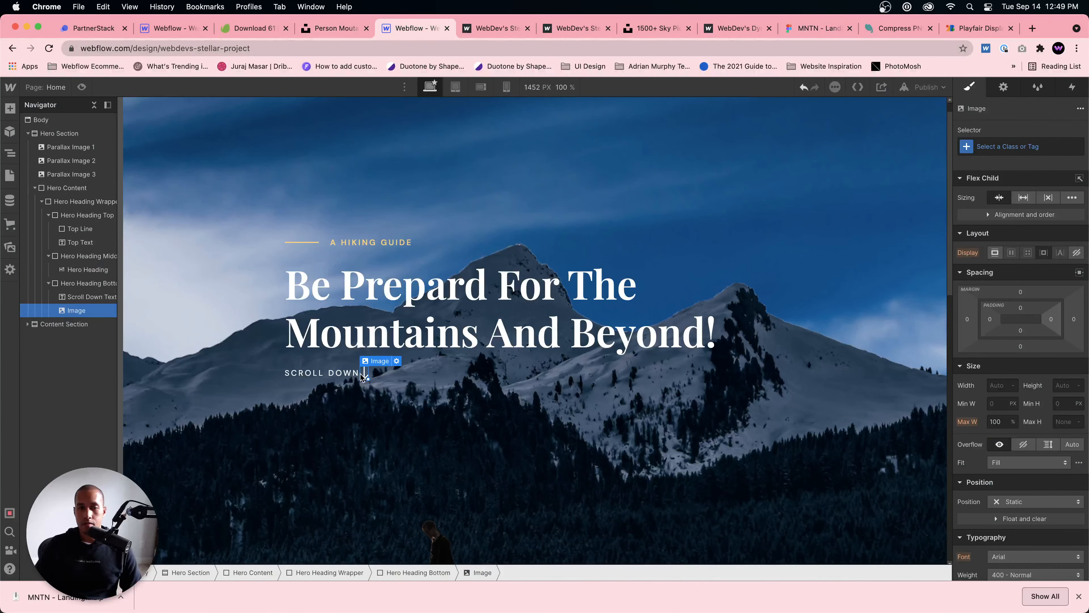
pyautogui.press('super+Return')
pyautogui.write('A')
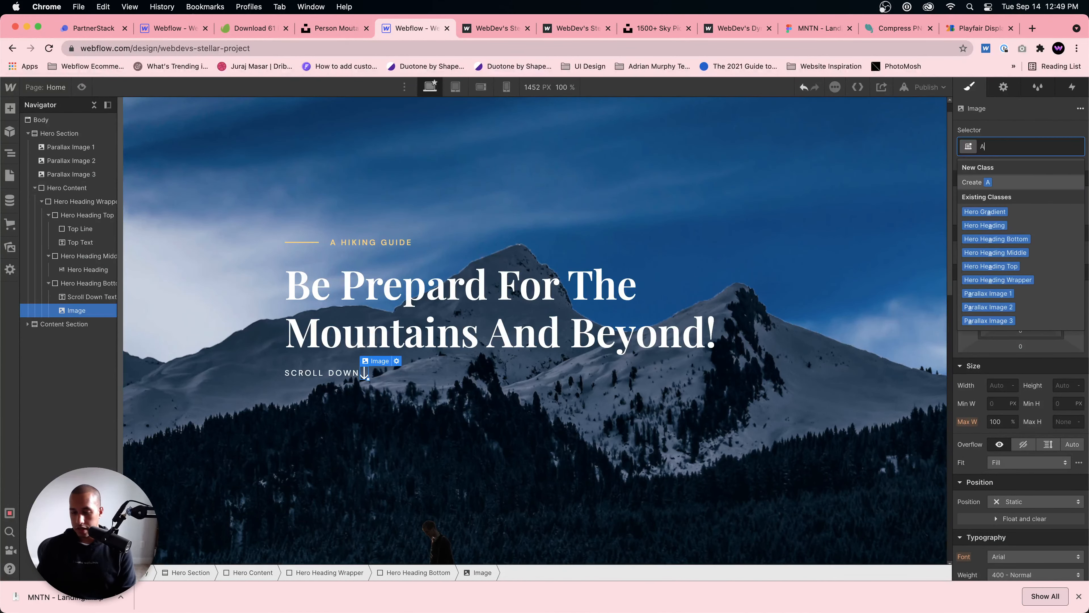
pyautogui.press('BackSpace')
pyautogui.write('Down Arrow')
pyautogui.press('Return')
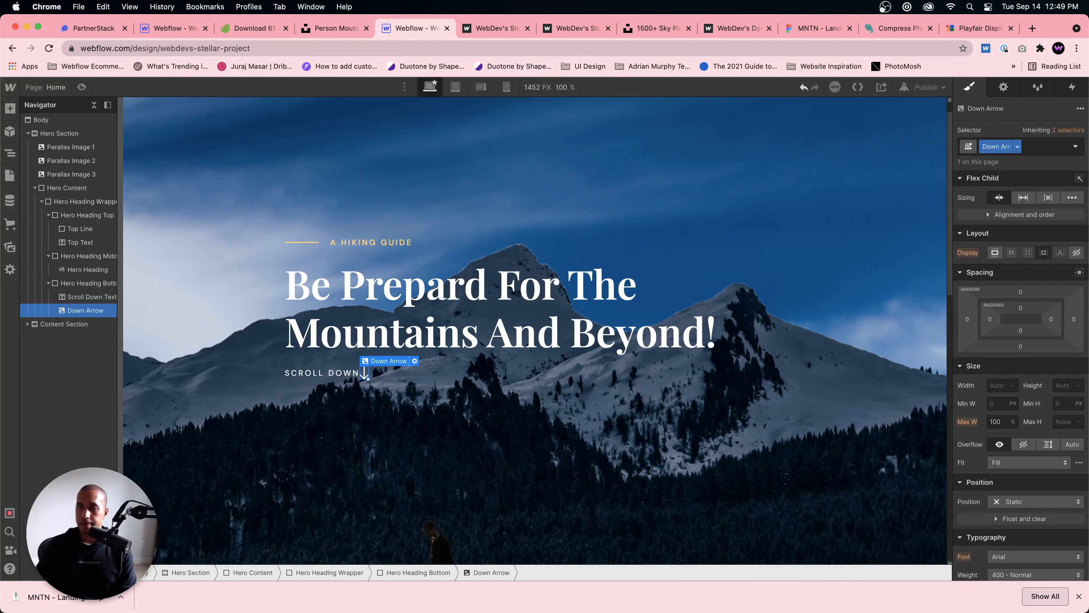
# Step: Add a left margin to the Down Arrow image to space it from the Scroll Down Text, and briefly preview the page
pyautogui.moveTo(967, 319); pyautogui.dragTo(951, 318)
pyautogui.click(750, 439)
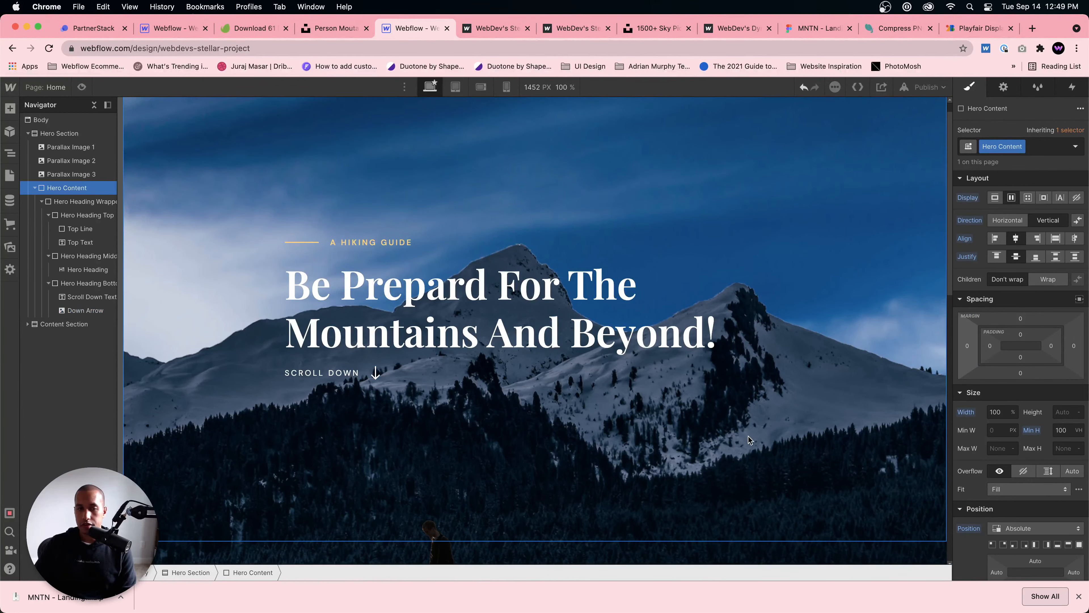
pyautogui.press('super+shift+p')
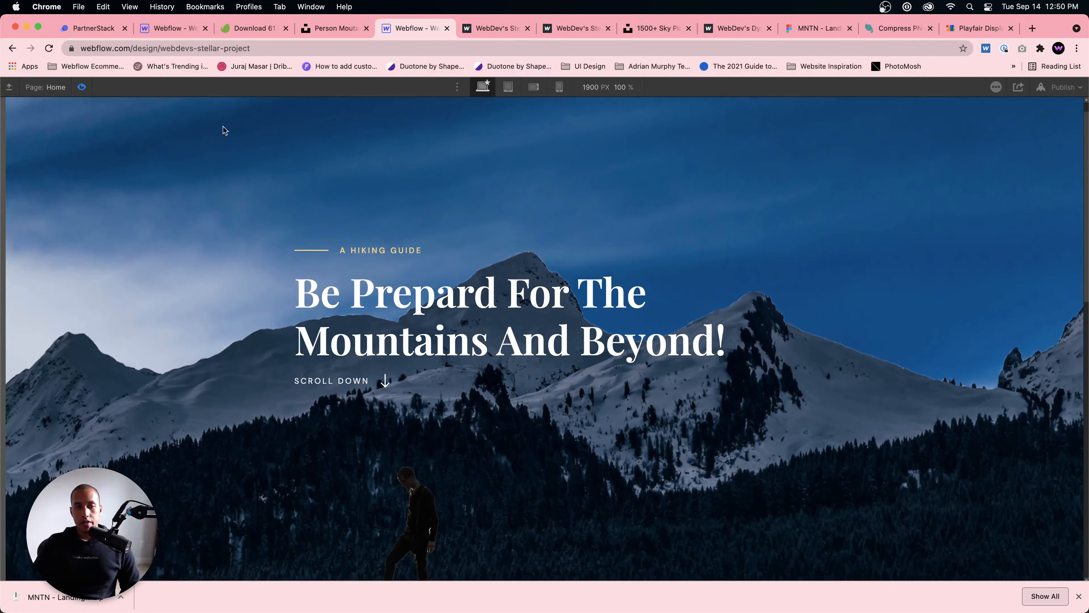
pyautogui.click(81, 87)
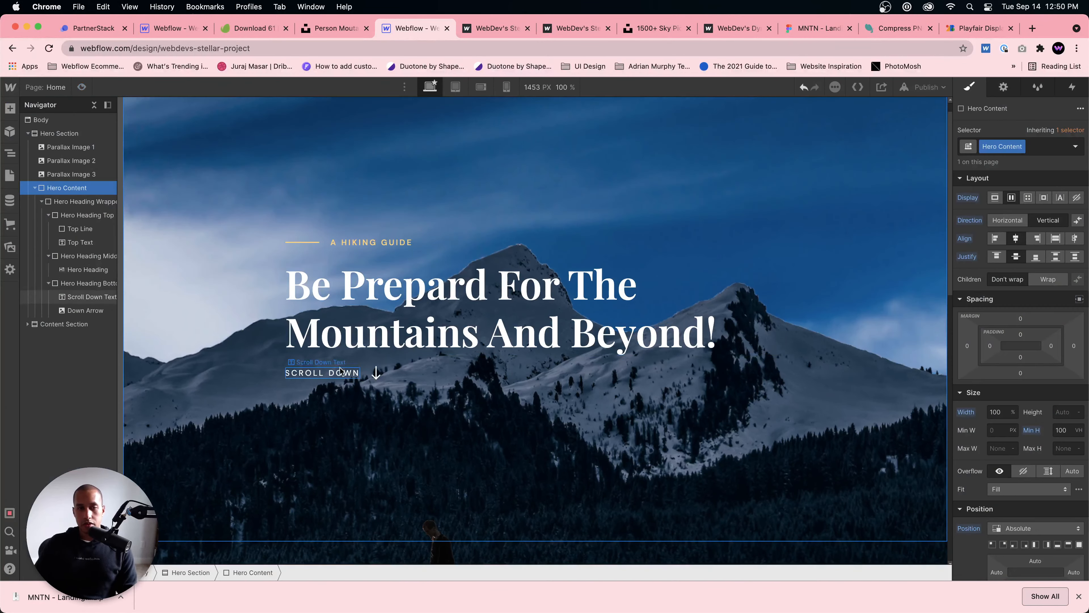
# Step: Set the top margin of the Hero Heading Bottom block to 40 px
pyautogui.click(373, 375)
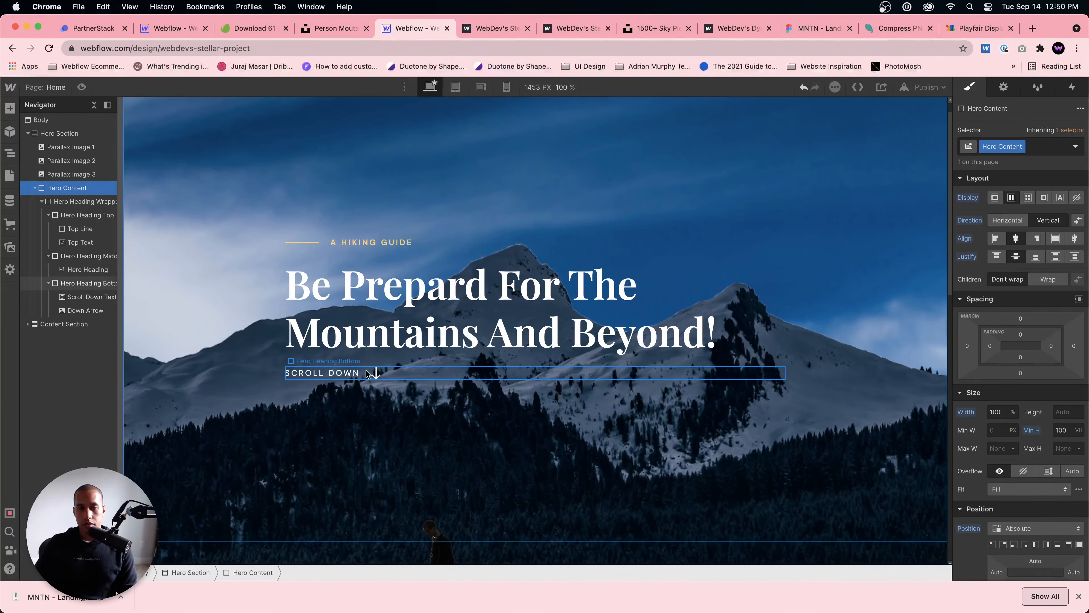
pyautogui.click(1020, 318)
pyautogui.write('14')
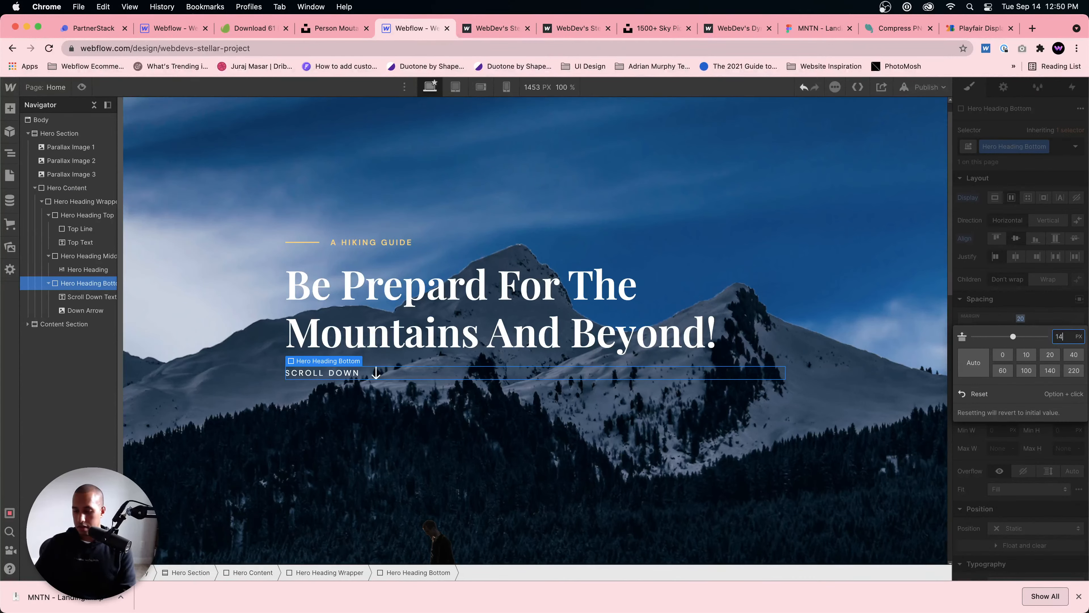
pyautogui.press('BackSpace')
pyautogui.press('BackSpace')
pyautogui.write('40')
pyautogui.press('Return')
pyautogui.click(625, 329)
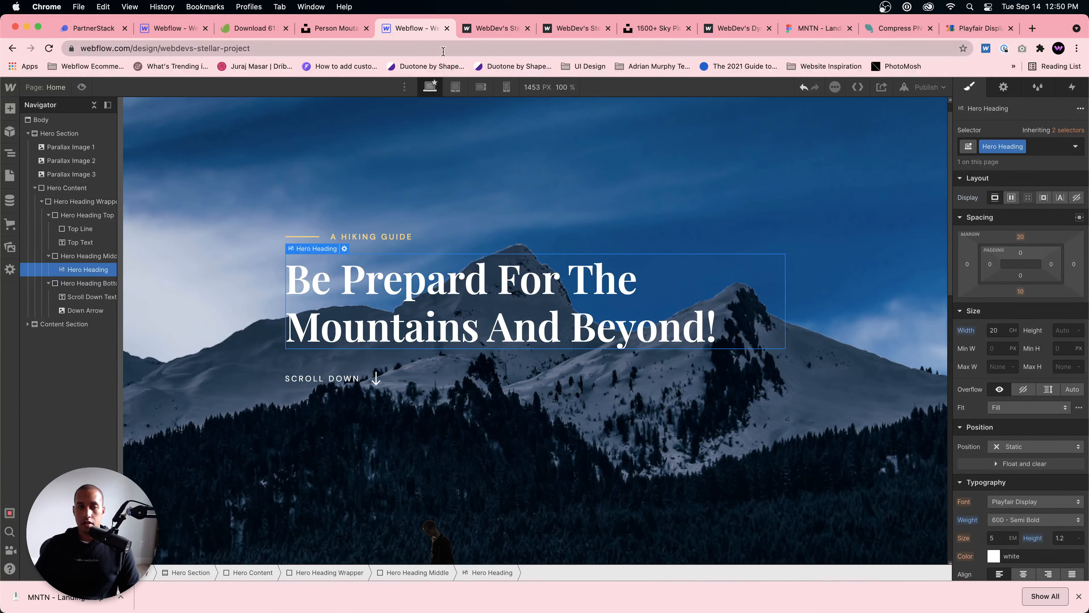
# Step: Preview the page and examine how the hero text and mountain layers move in the parallax scroll
pyautogui.click(82, 87)
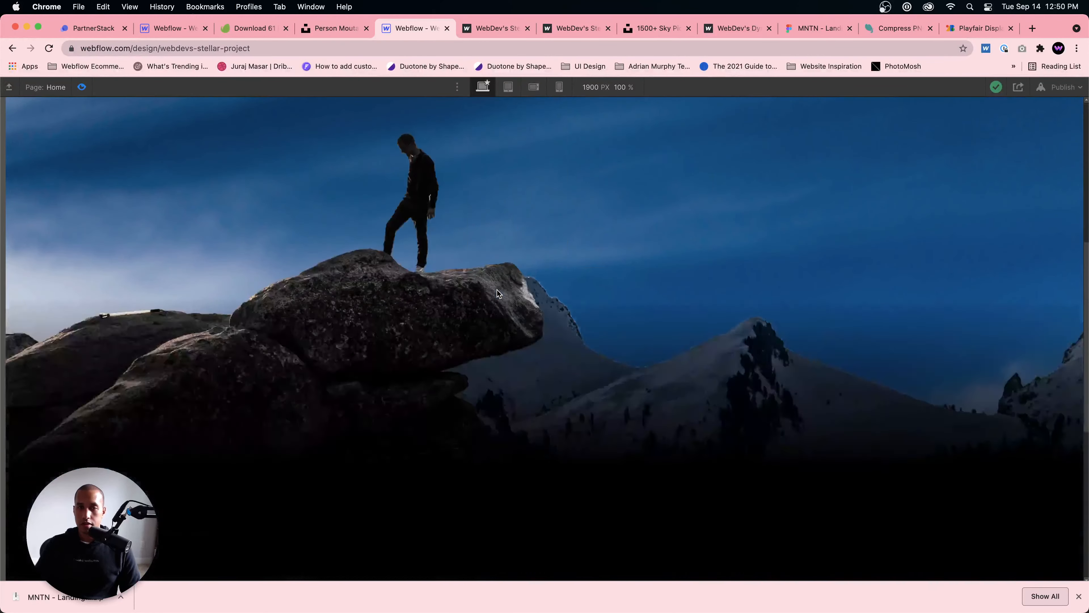
pyautogui.scroll(-5, 514, 296)
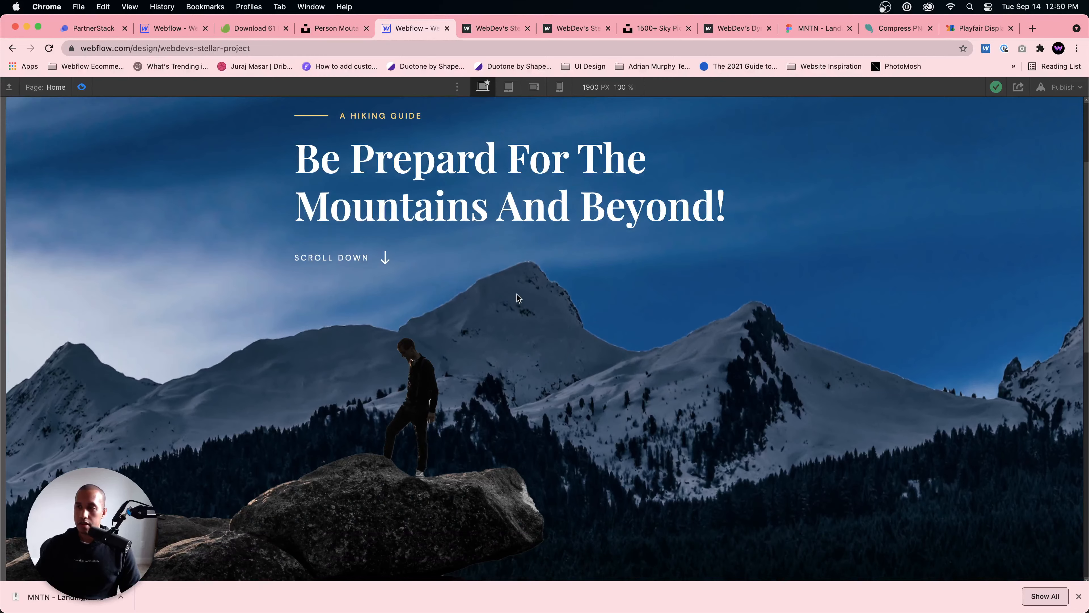
pyautogui.scroll(-10, 519, 297)
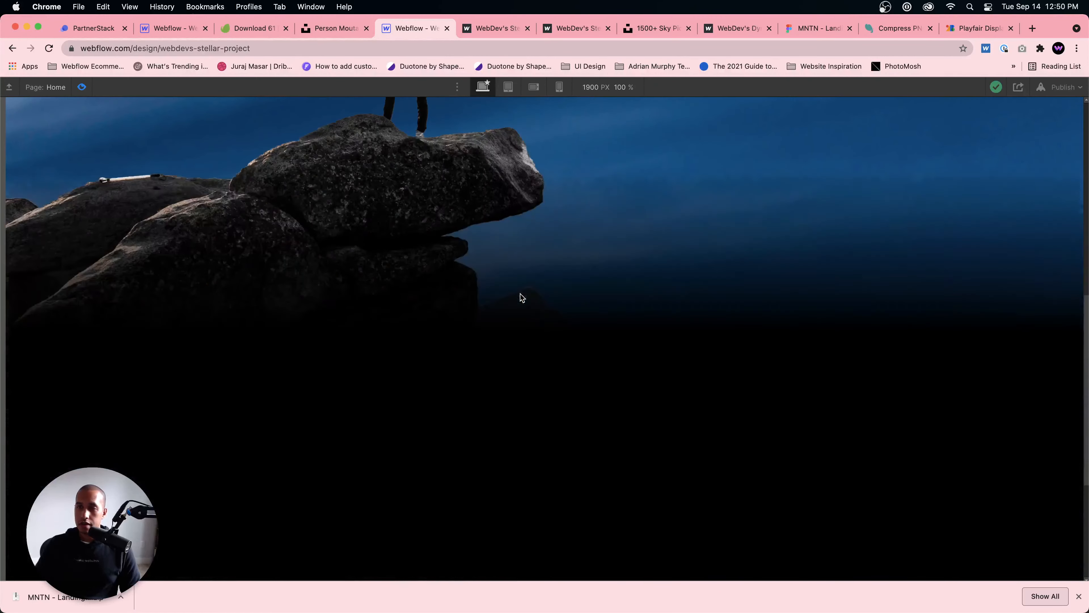
pyautogui.scroll(15, 522, 296)
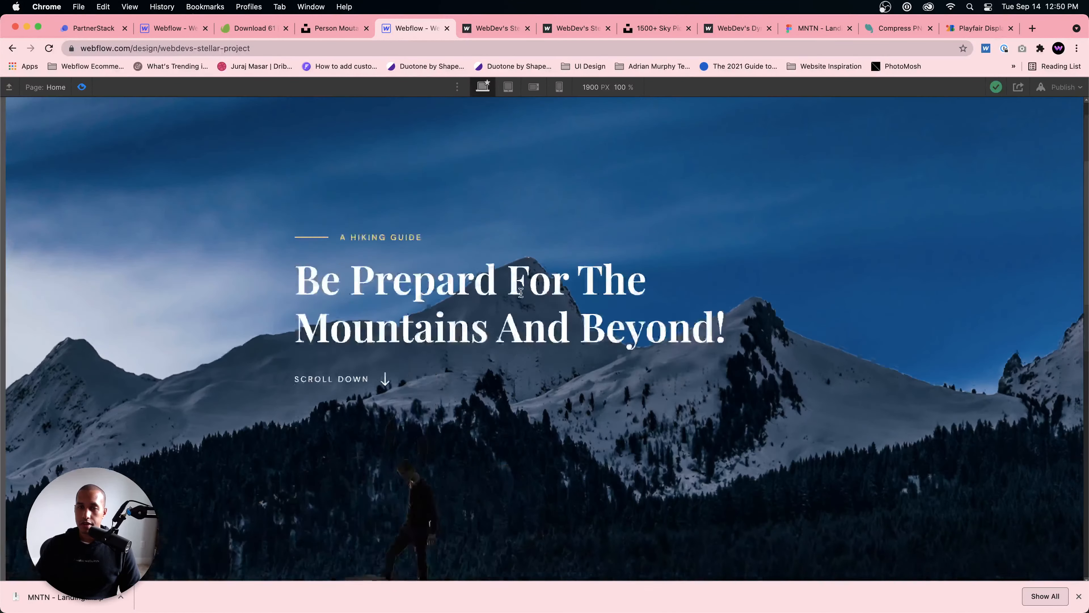
pyautogui.scroll(-8, 522, 293)
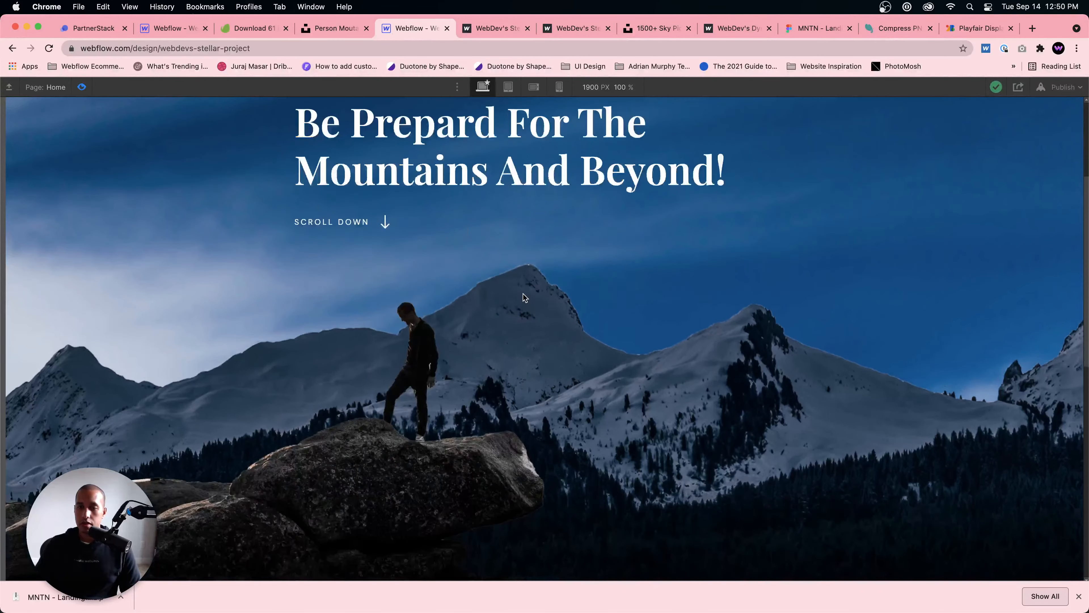
pyautogui.scroll(3, 524, 294)
pyautogui.scroll(5, 527, 296)
pyautogui.scroll(-10, 527, 297)
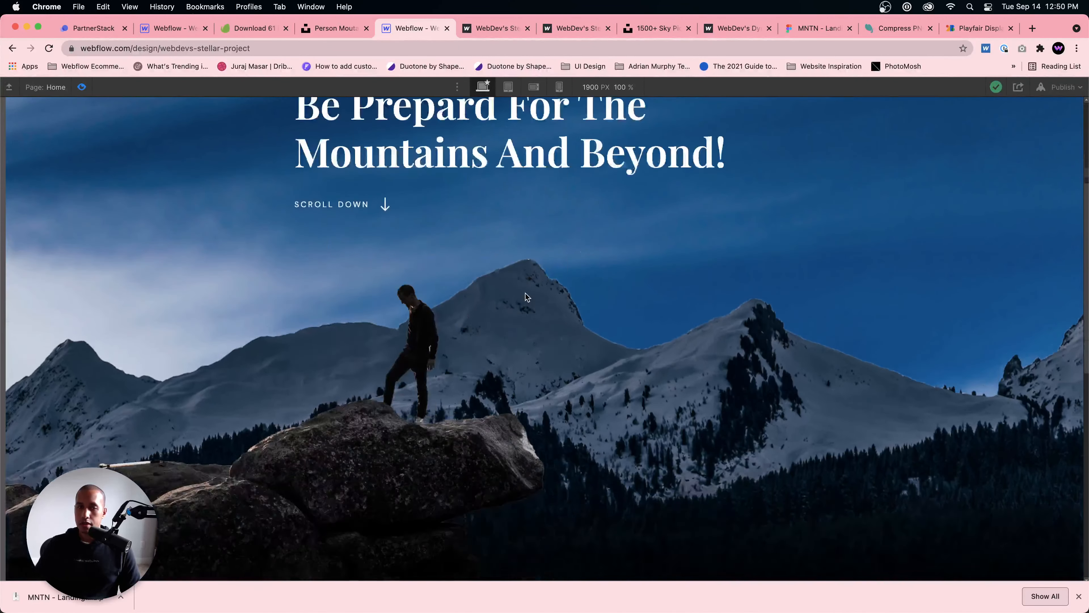
pyautogui.scroll(10, 528, 296)
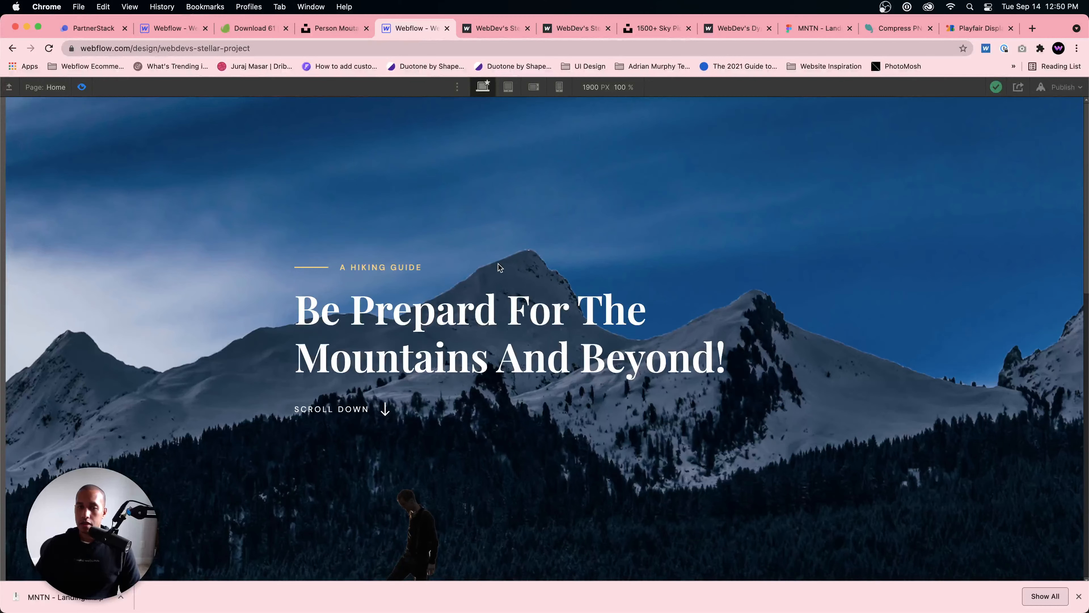
pyautogui.click(82, 87)
# Step: Publish the site to its webflow.io domain and open the published page
pyautogui.click(926, 87)
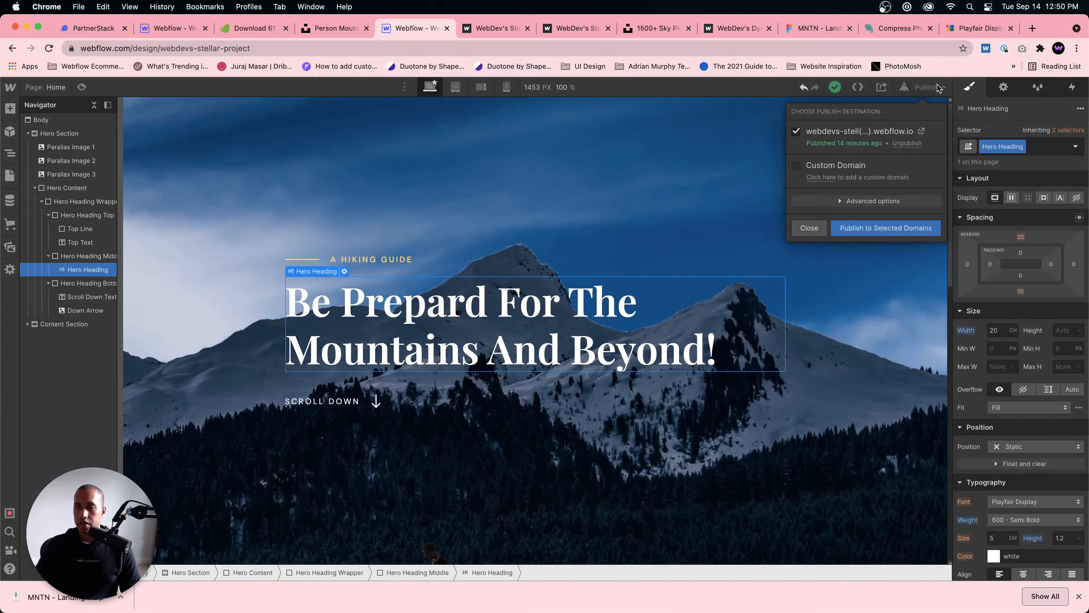
pyautogui.click(908, 228)
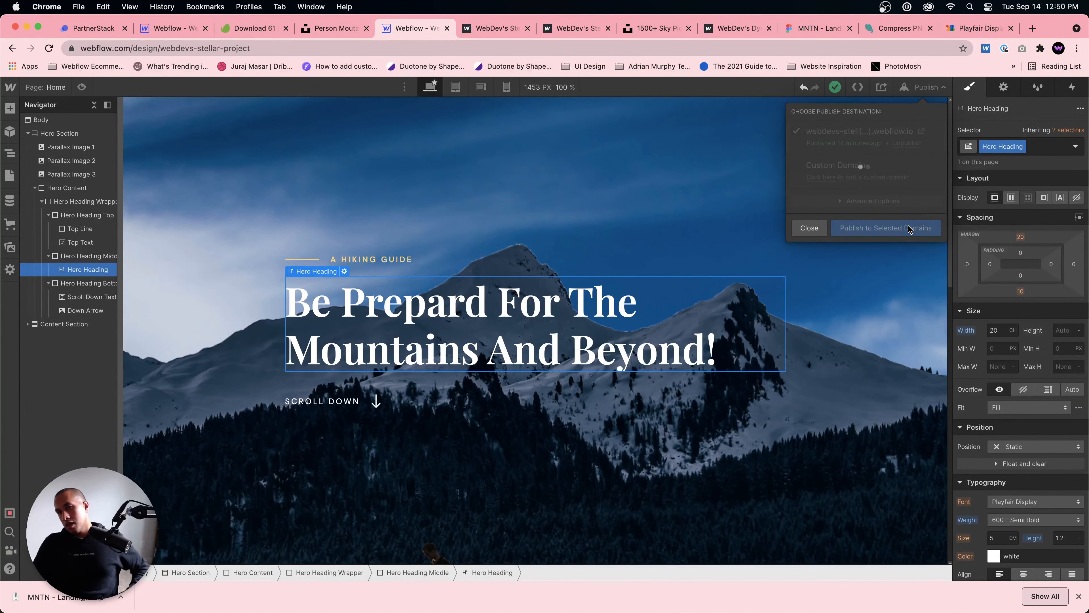
pyautogui.click(922, 131)
# Step: Examine the hero's parallax scrolling and fade to black on the published site, with the browser's downloads bar closed
pyautogui.scroll(-5, 788, 305)
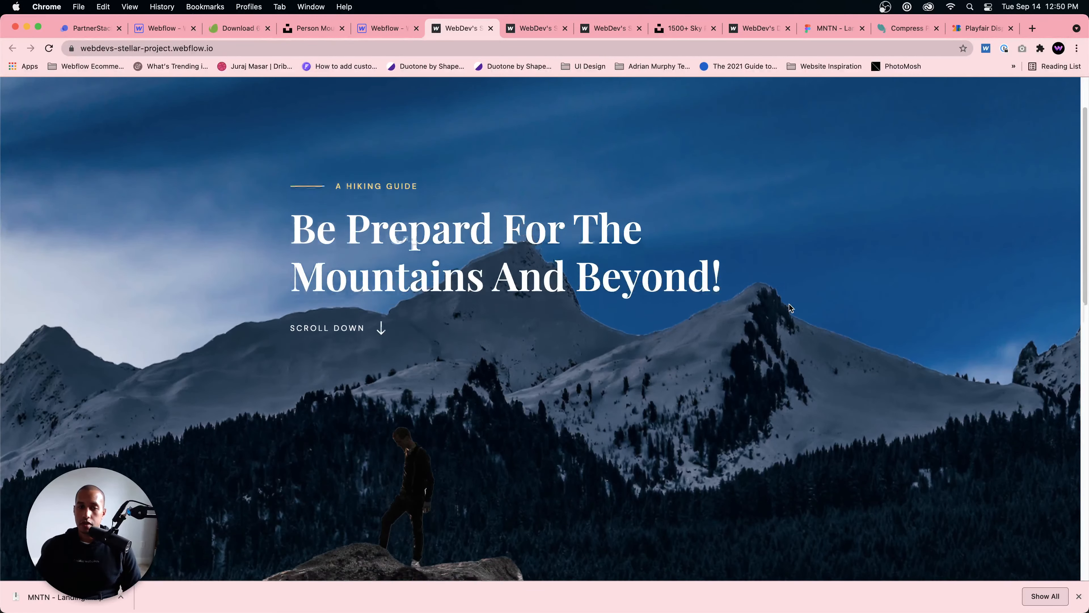
pyautogui.click(1078, 595)
pyautogui.scroll(5, 880, 421)
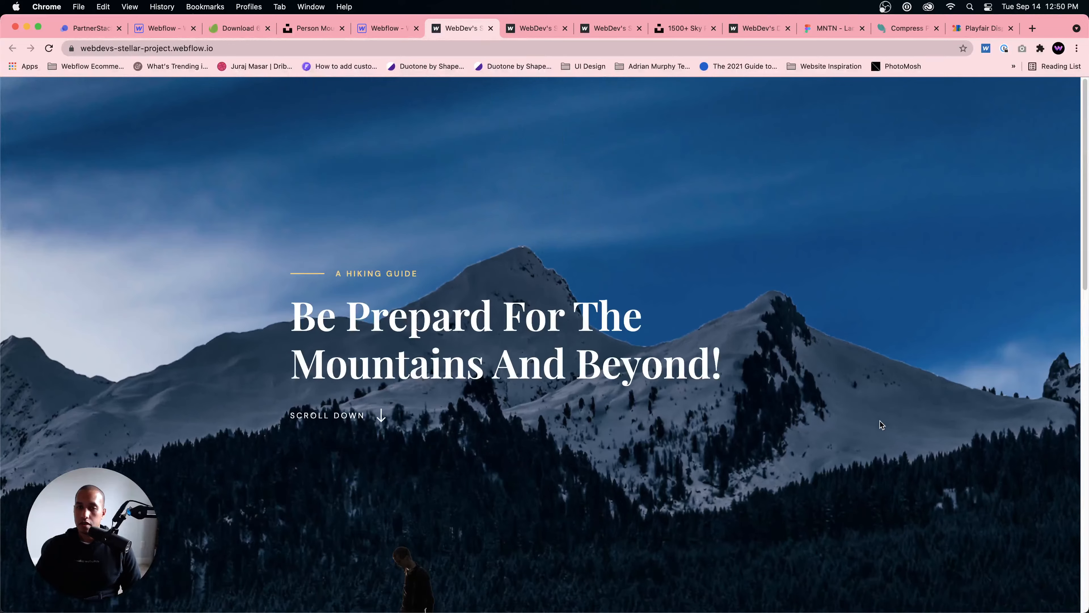
pyautogui.scroll(-7, 880, 419)
pyautogui.scroll(7, 880, 420)
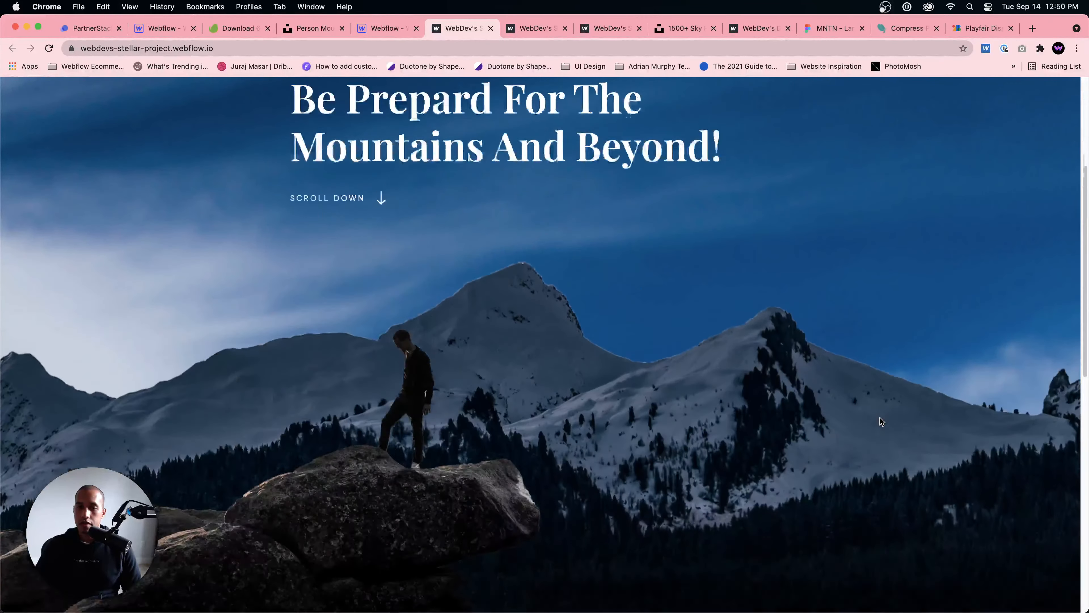
pyautogui.scroll(-5, 882, 418)
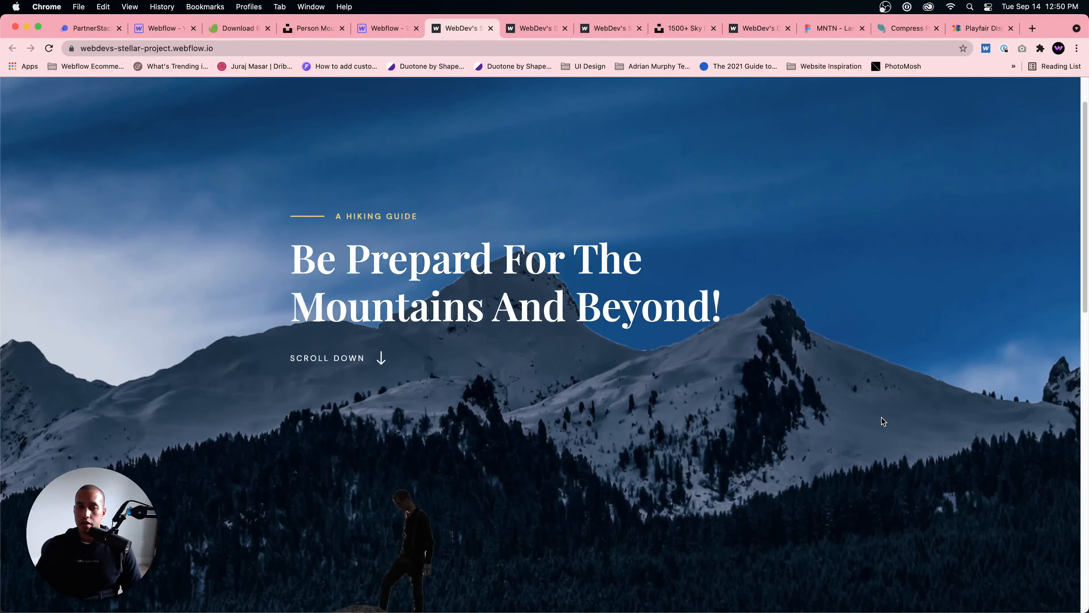
pyautogui.scroll(-5, 882, 417)
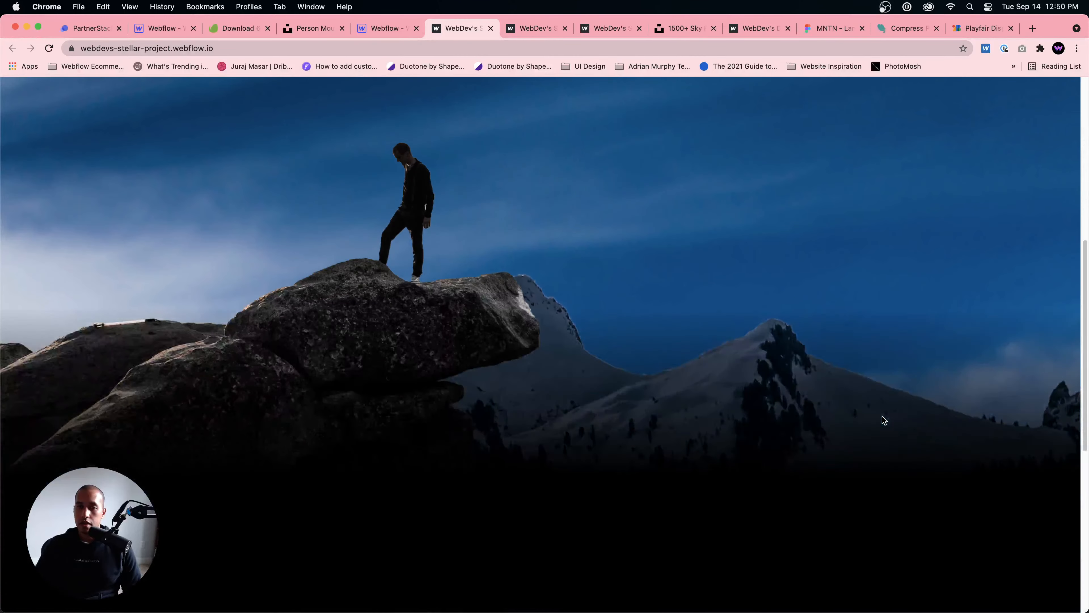
pyautogui.scroll(4, 882, 415)
pyautogui.scroll(5, 887, 416)
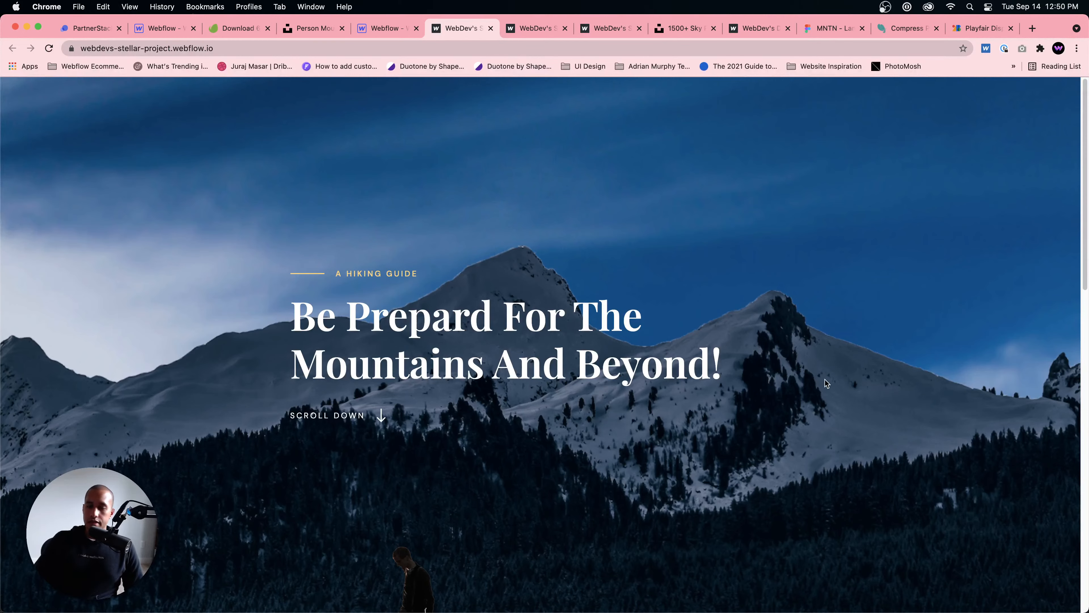
pyautogui.scroll(-1, 842, 340)
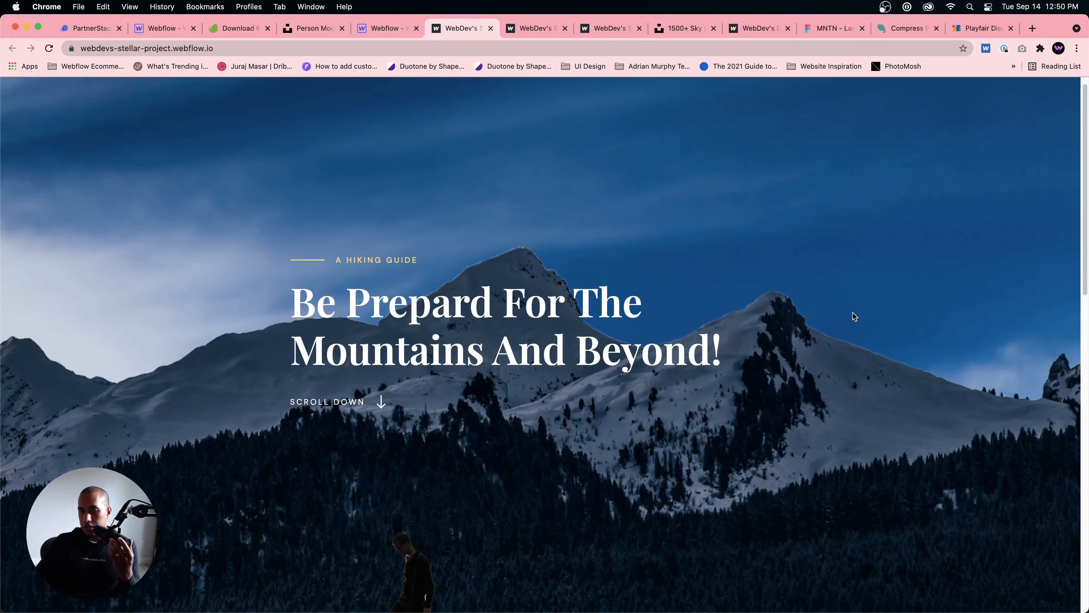
pyautogui.scroll(-1, 855, 317)
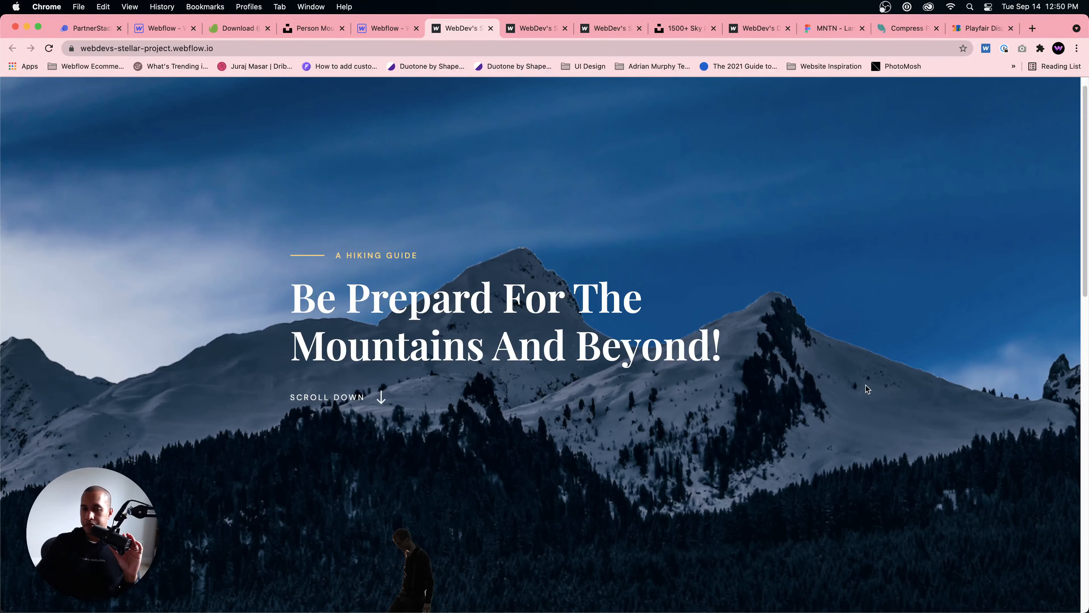
pyautogui.scroll(2, 871, 378)
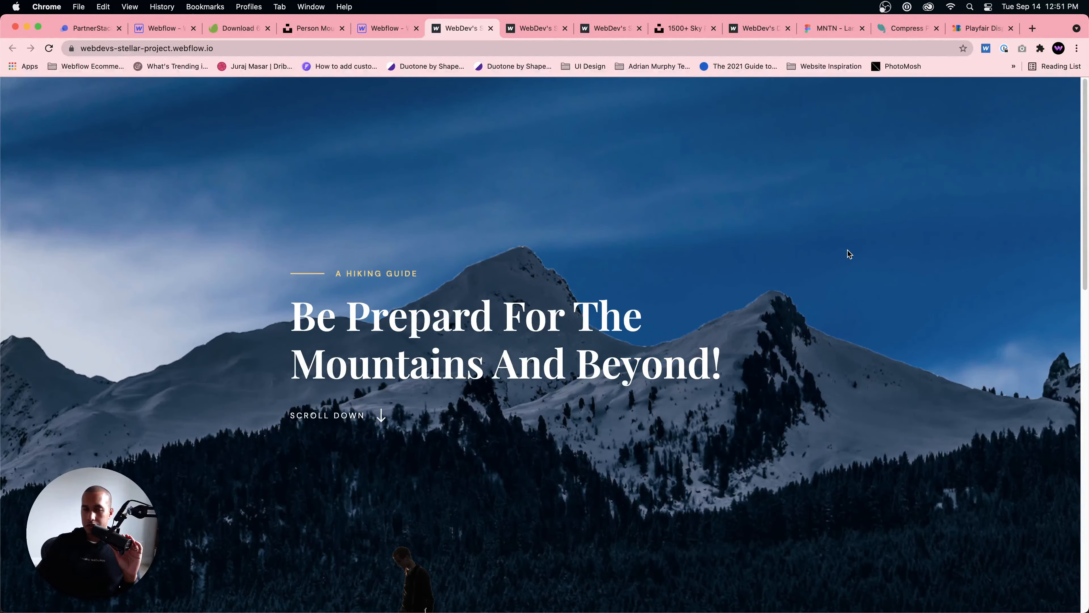
pyautogui.scroll(-7, 847, 250)
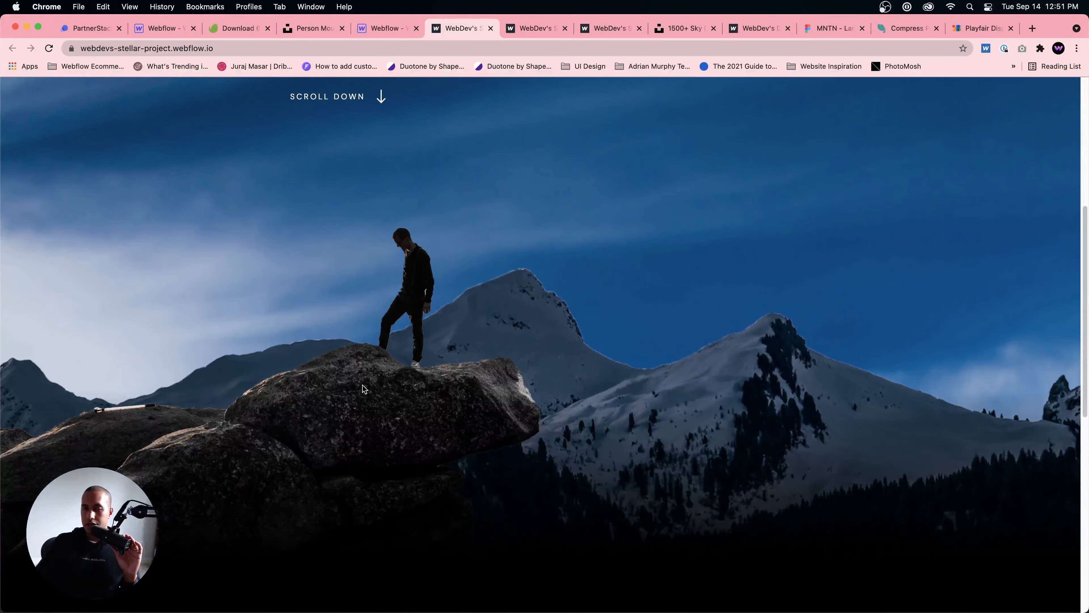
pyautogui.scroll(2, 341, 422)
pyautogui.scroll(-4, 357, 368)
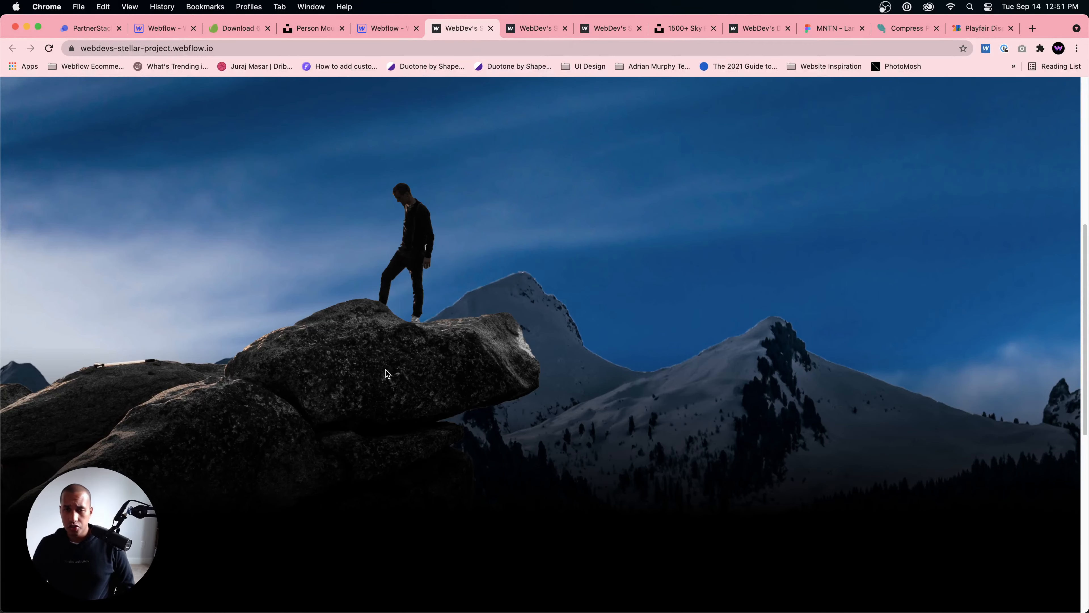
pyautogui.scroll(5, 431, 300)
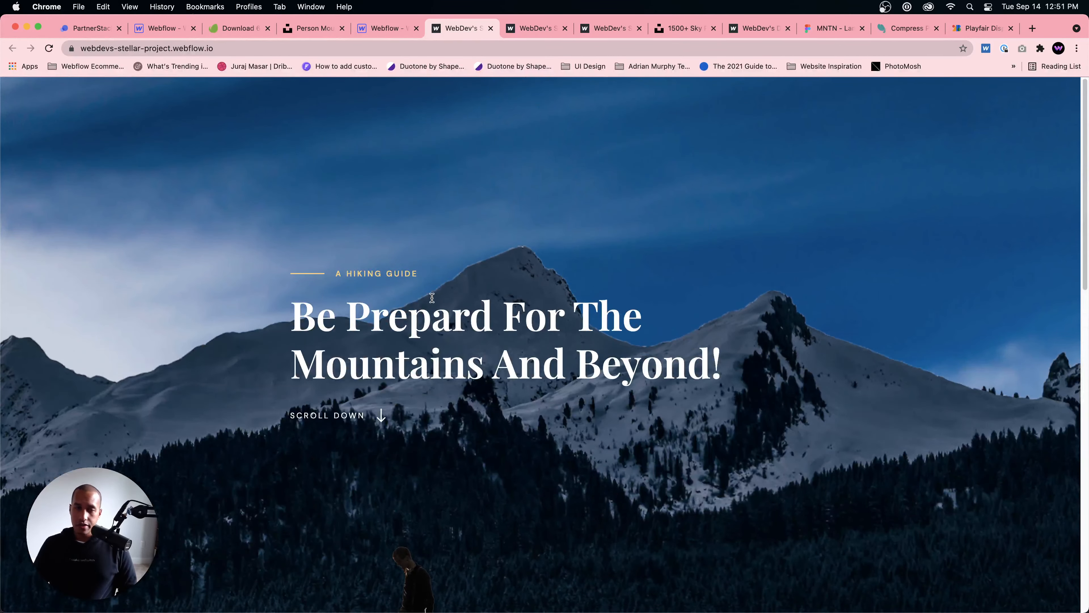
pyautogui.scroll(-5, 432, 299)
pyautogui.scroll(5, 431, 297)
pyautogui.scroll(-6, 433, 344)
pyautogui.scroll(3, 439, 450)
pyautogui.scroll(3, 438, 446)
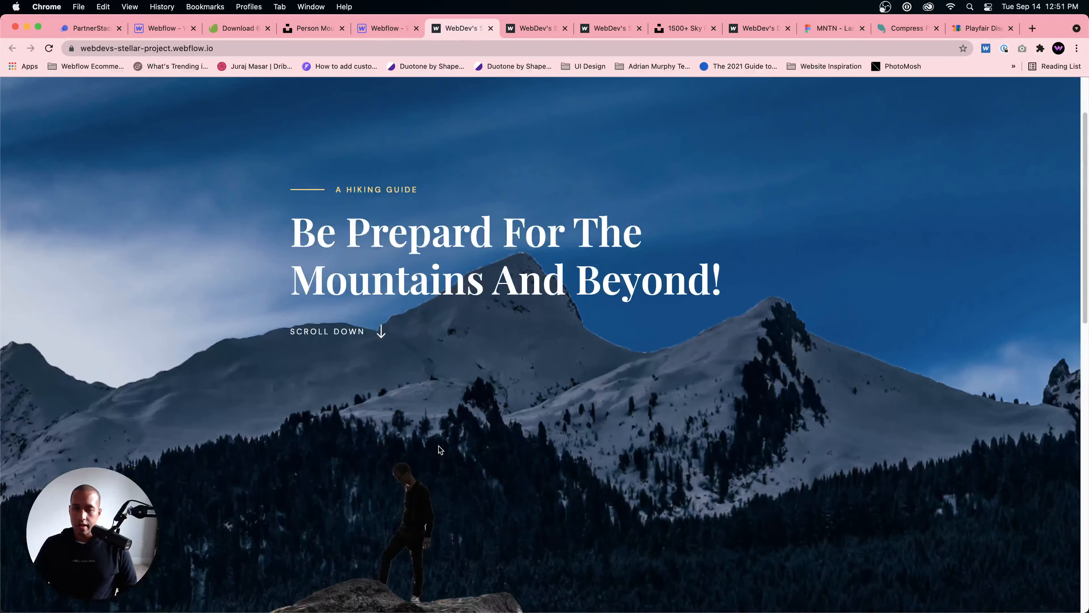
pyautogui.scroll(-5, 438, 446)
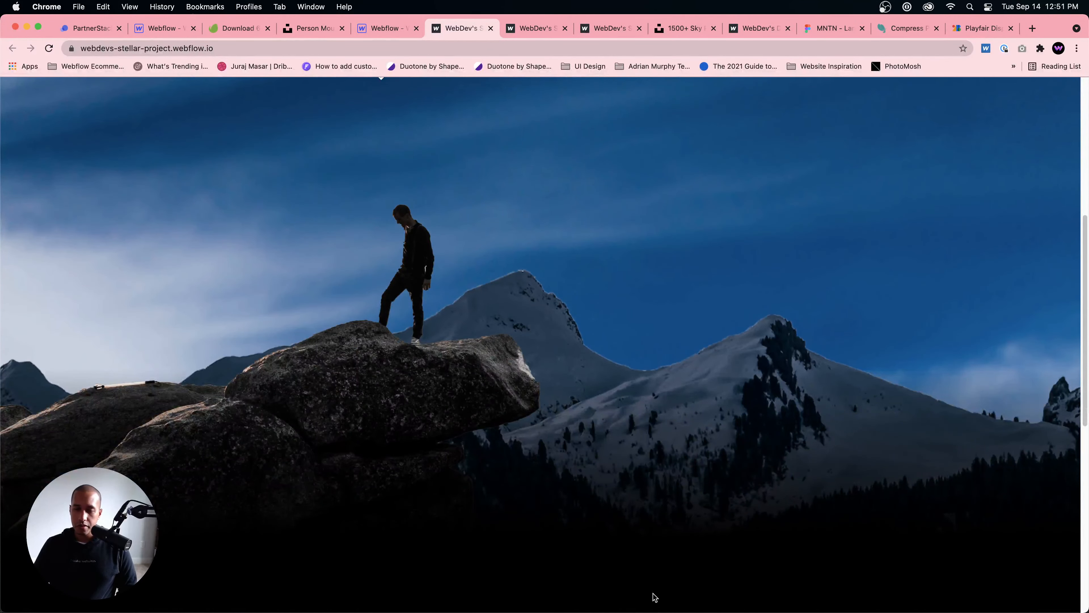
# Step: Switch to Photoshop and bring up the photo of the Milky Way above desert rock formations
pyautogui.click(640, 588)
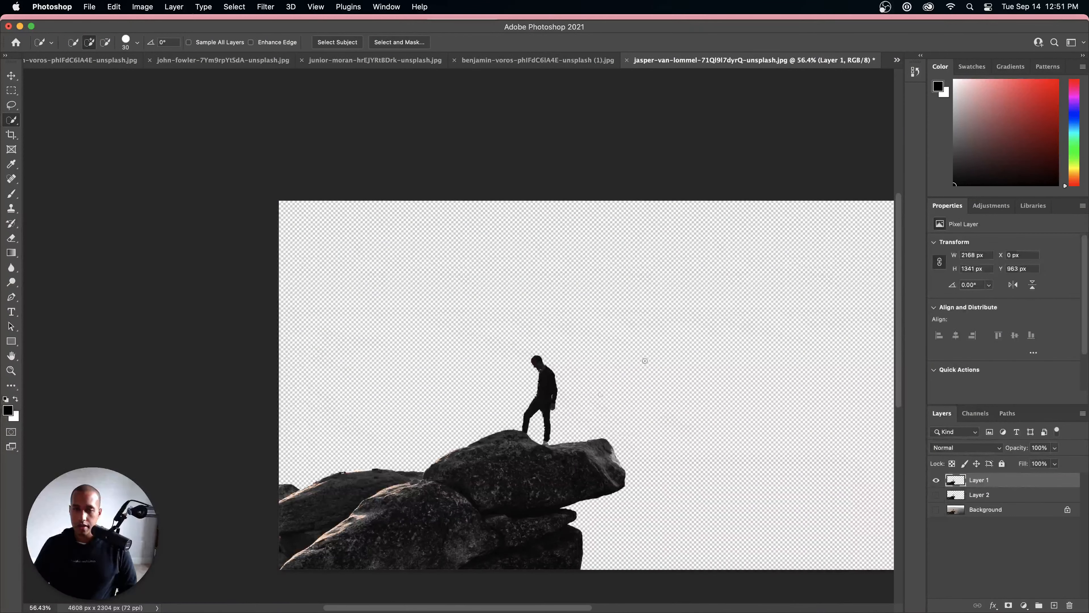
pyautogui.click(536, 60)
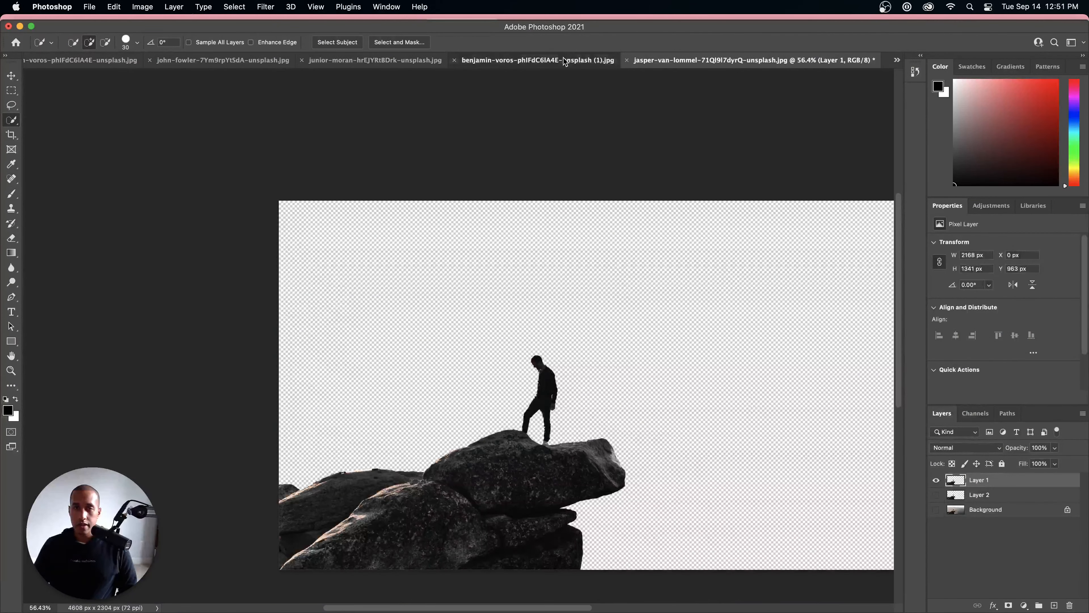
pyautogui.click(398, 63)
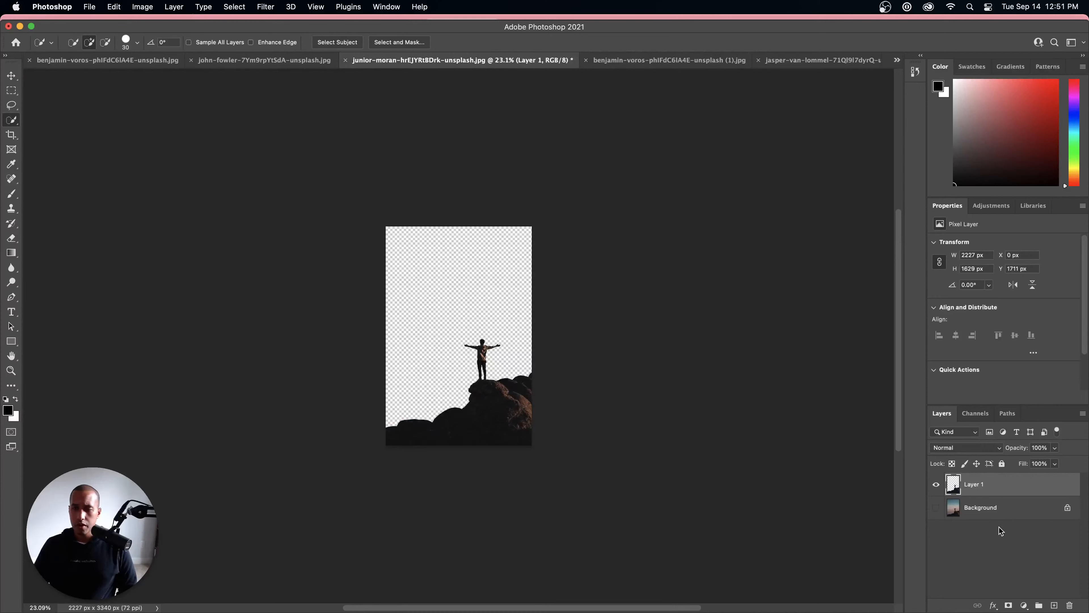
pyautogui.click(317, 62)
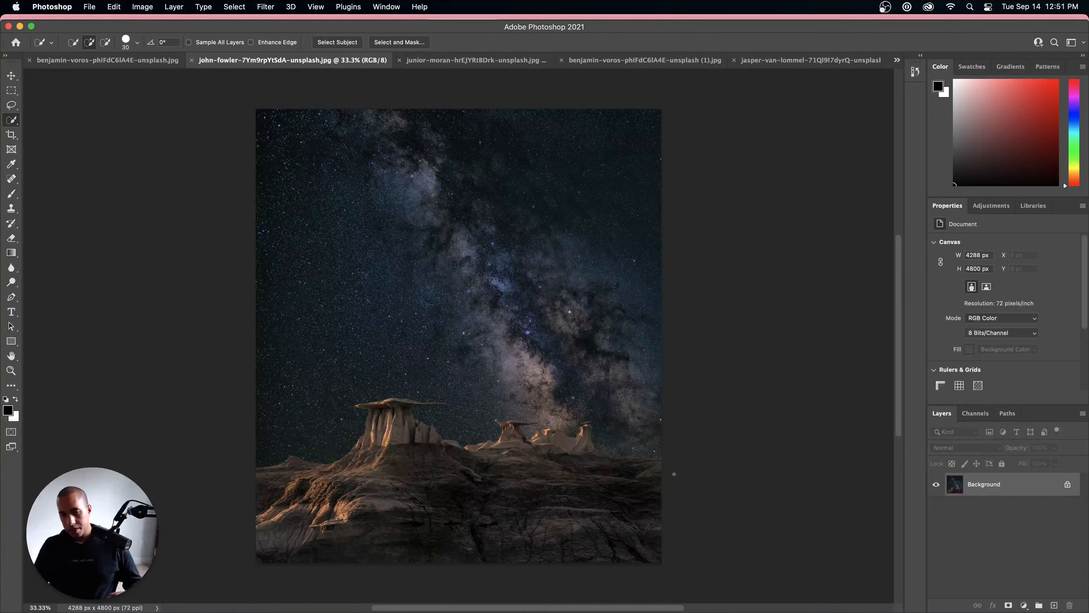
pyautogui.scroll(3, 565, 404)
pyautogui.scroll(-5, 453, 416)
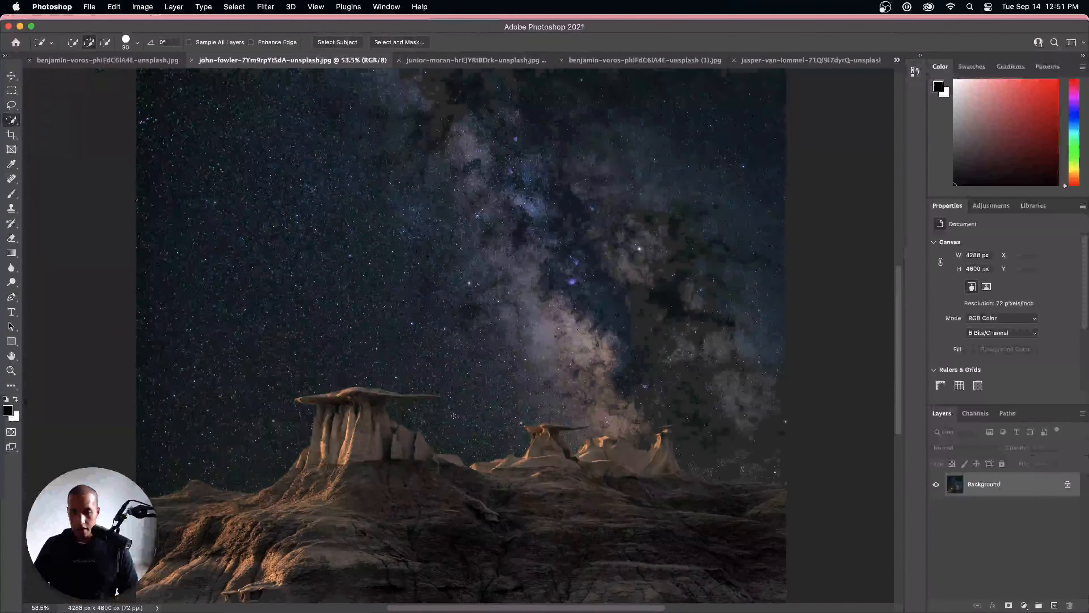
pyautogui.scroll(2, 453, 416)
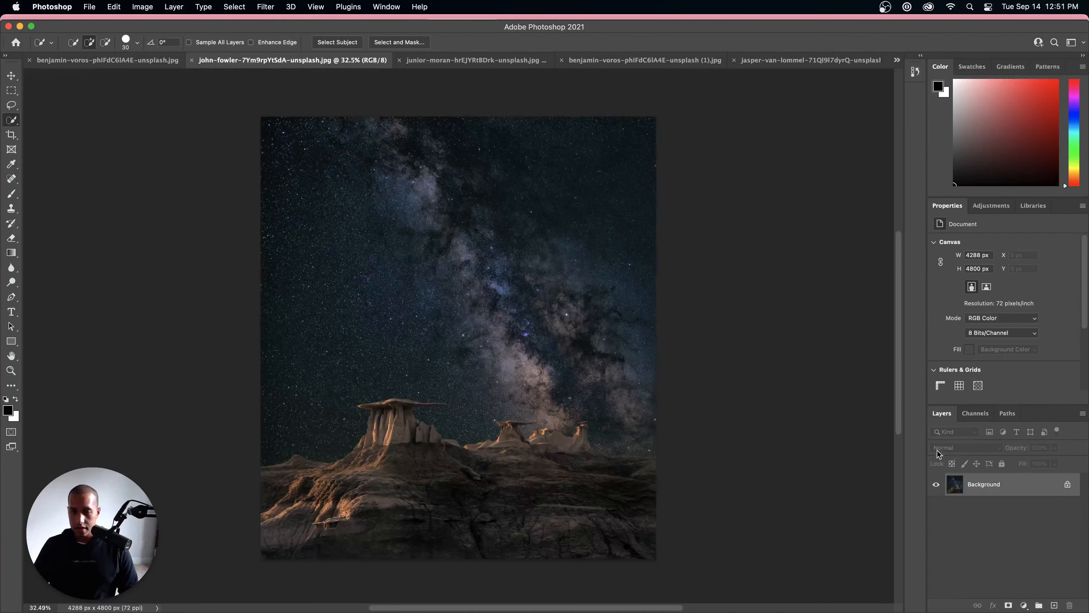
pyautogui.click(234, 7)
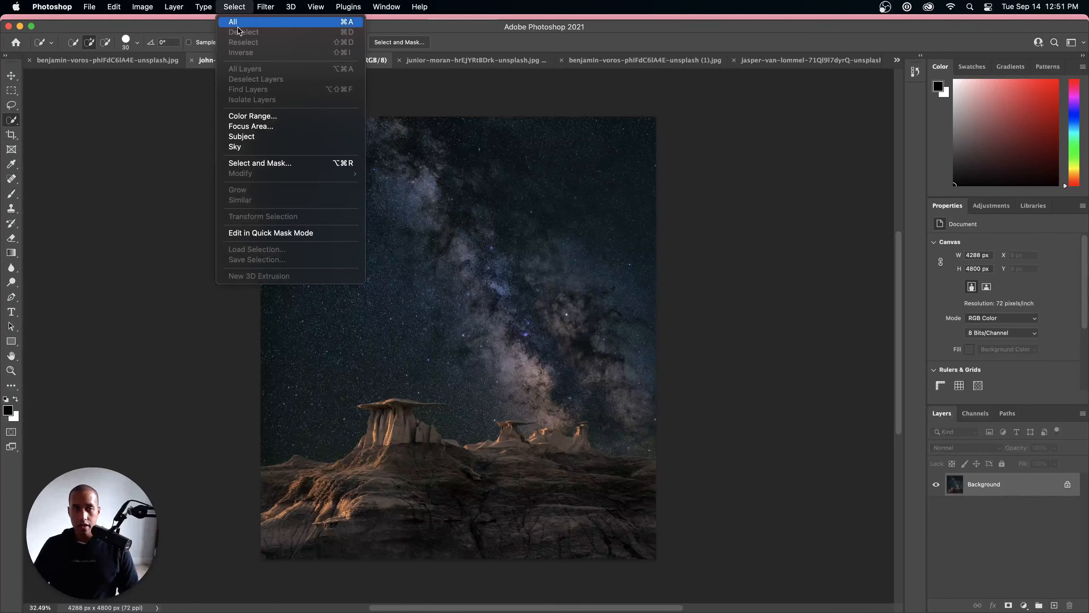
pyautogui.click(251, 126)
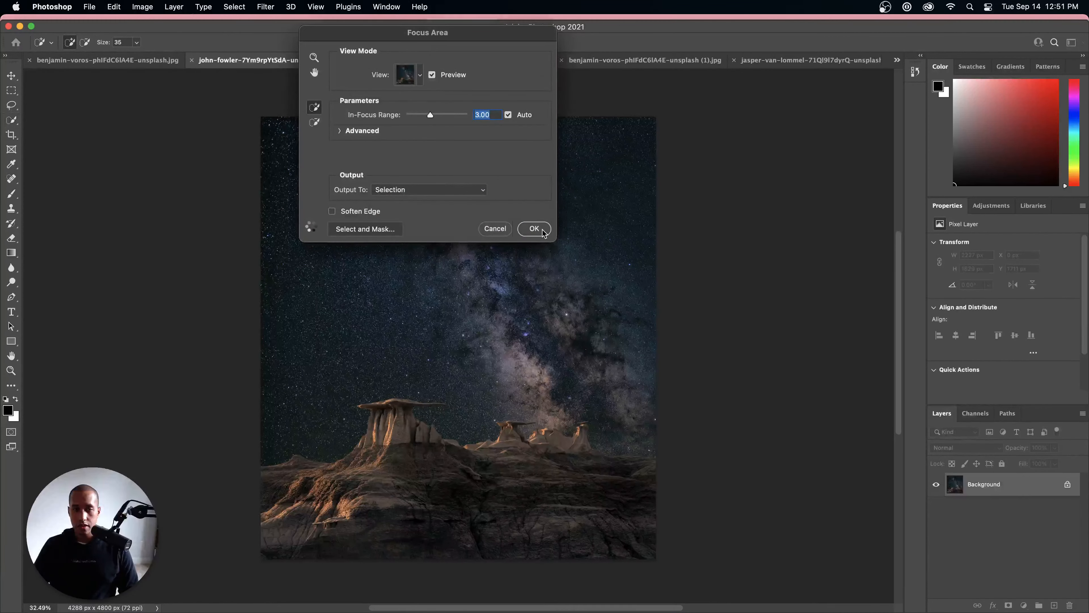
pyautogui.click(505, 228)
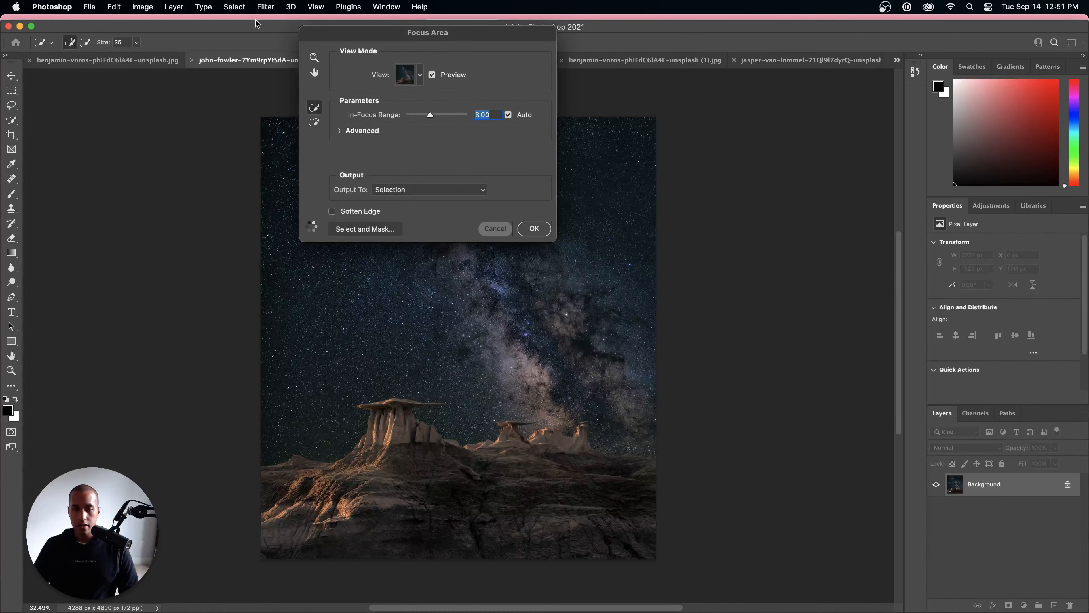
# Step: Try to isolate the rock formations automatically with Select Subject
pyautogui.click(235, 7)
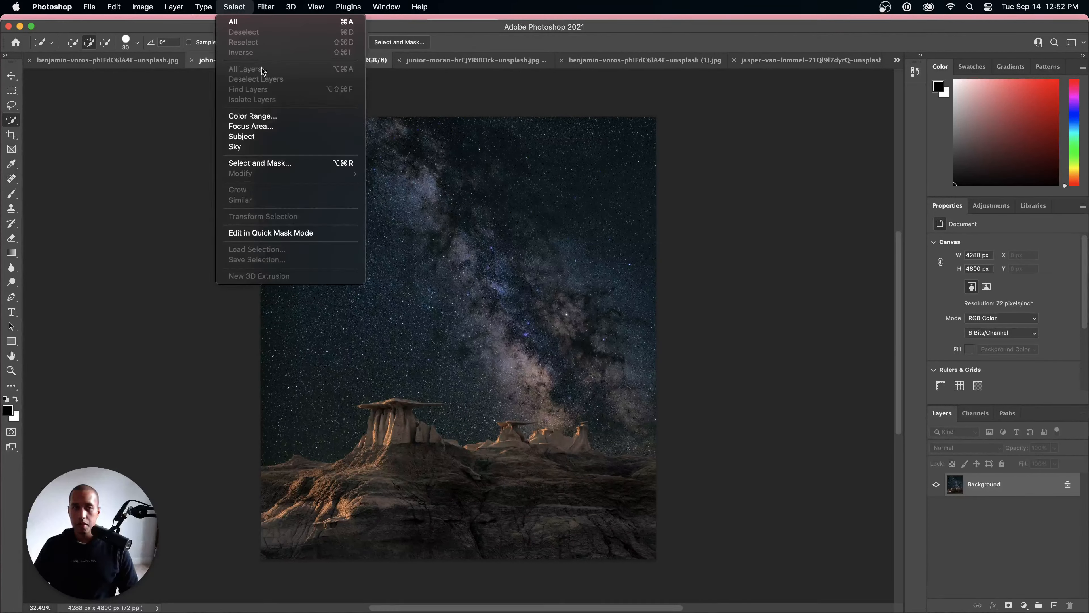
pyautogui.click(248, 136)
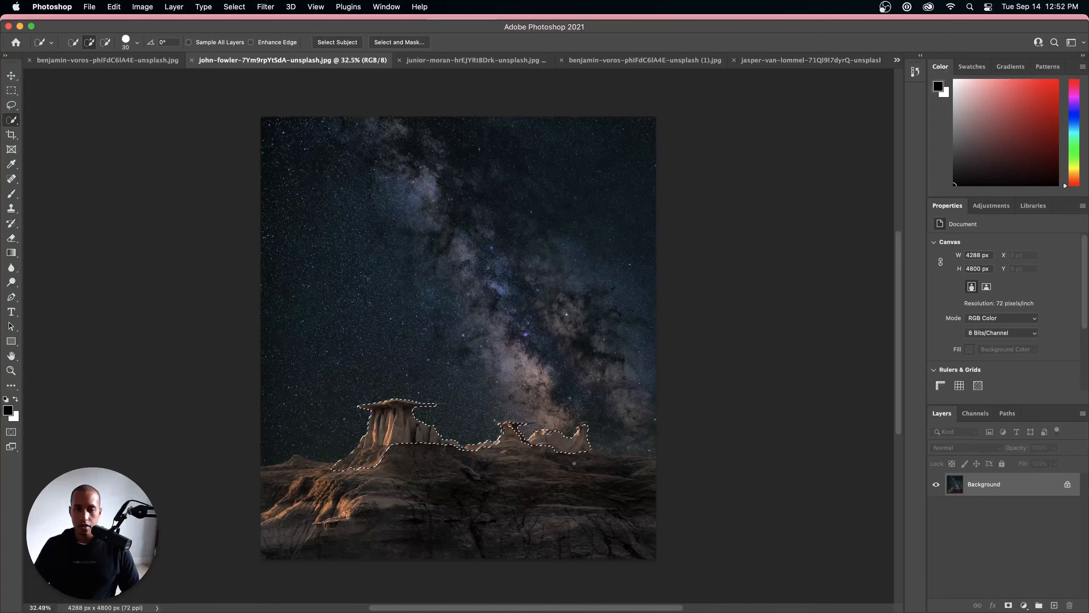
pyautogui.scroll(10, 526, 441)
pyautogui.scroll(-8, 526, 442)
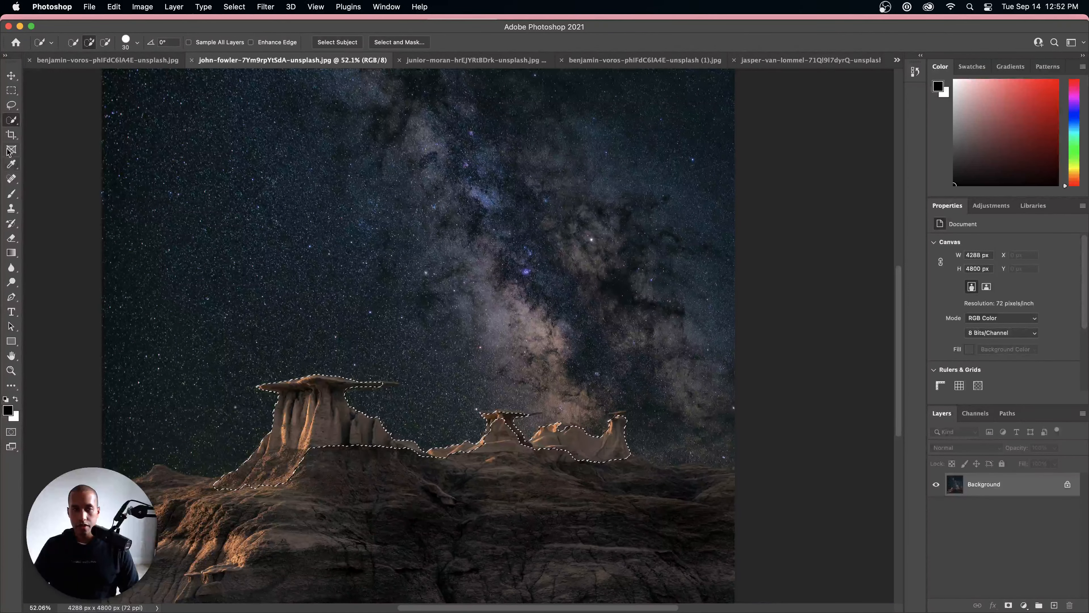
# Step: Marquee-select the full-width lower area containing the rocks and horizon, and invert the selection to cover the upper sky
pyautogui.press('m')
pyautogui.moveTo(96, 353); pyautogui.dragTo(756, 576)
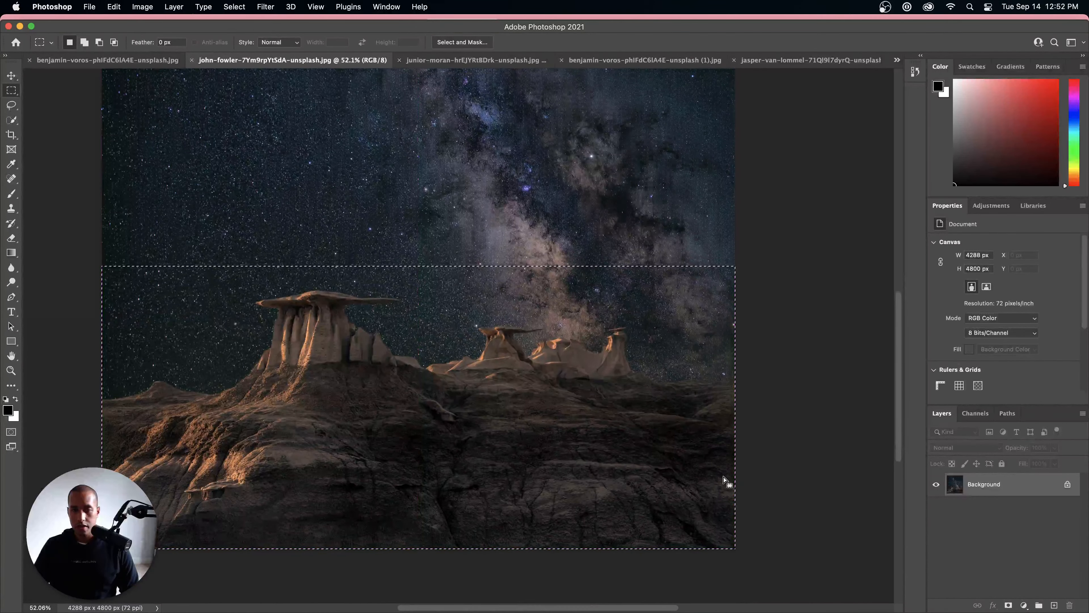
pyautogui.press('i')
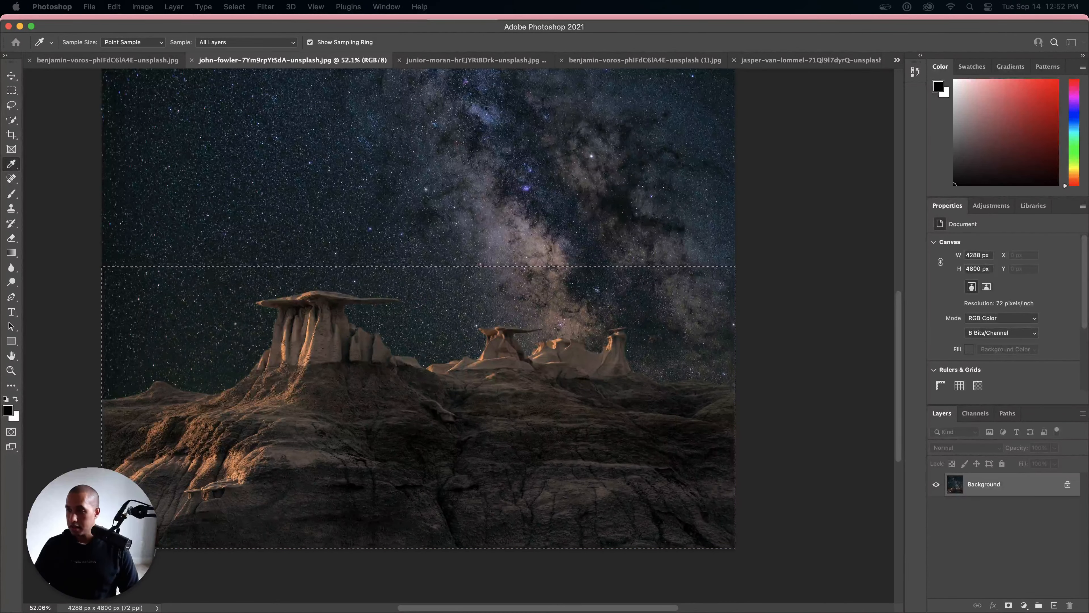
pyautogui.press('m')
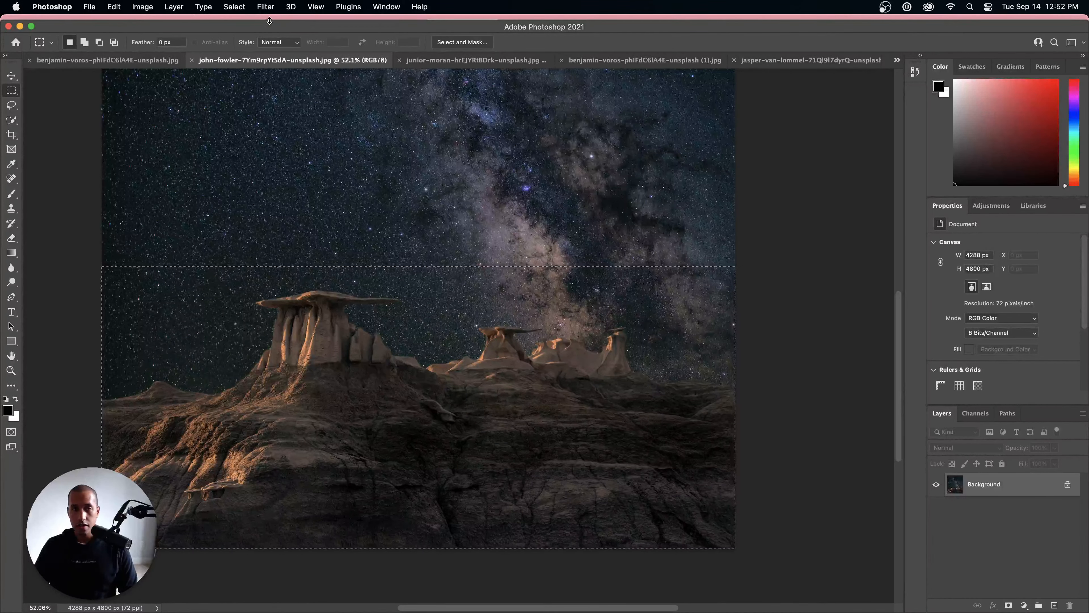
pyautogui.click(234, 6)
pyautogui.click(253, 52)
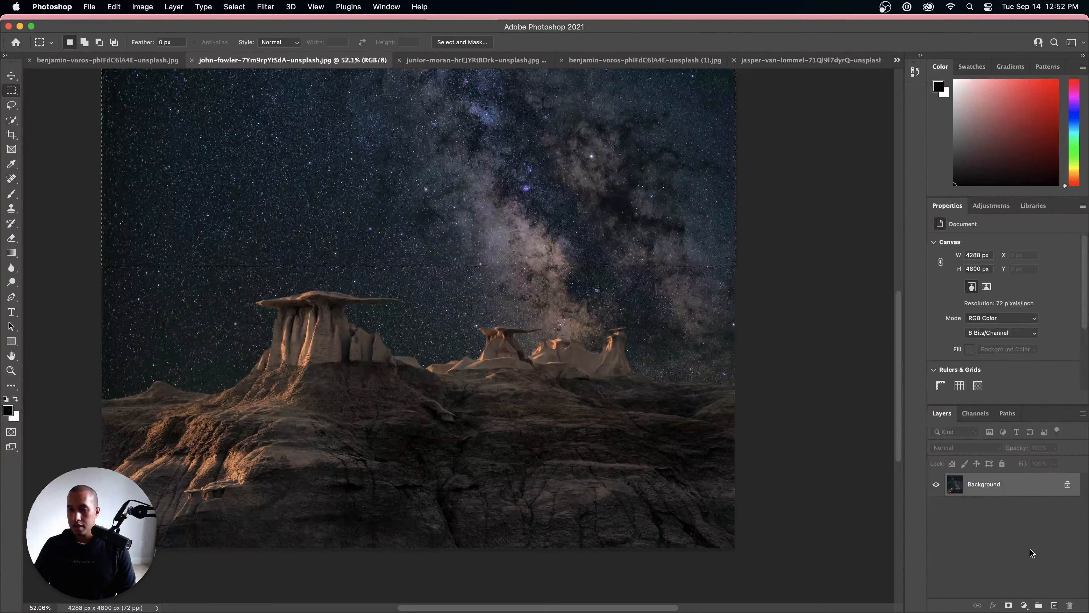
# Step: Copy the selected sky to a new layer and hide the Background layer
pyautogui.hotkey('ctrl', 'j')
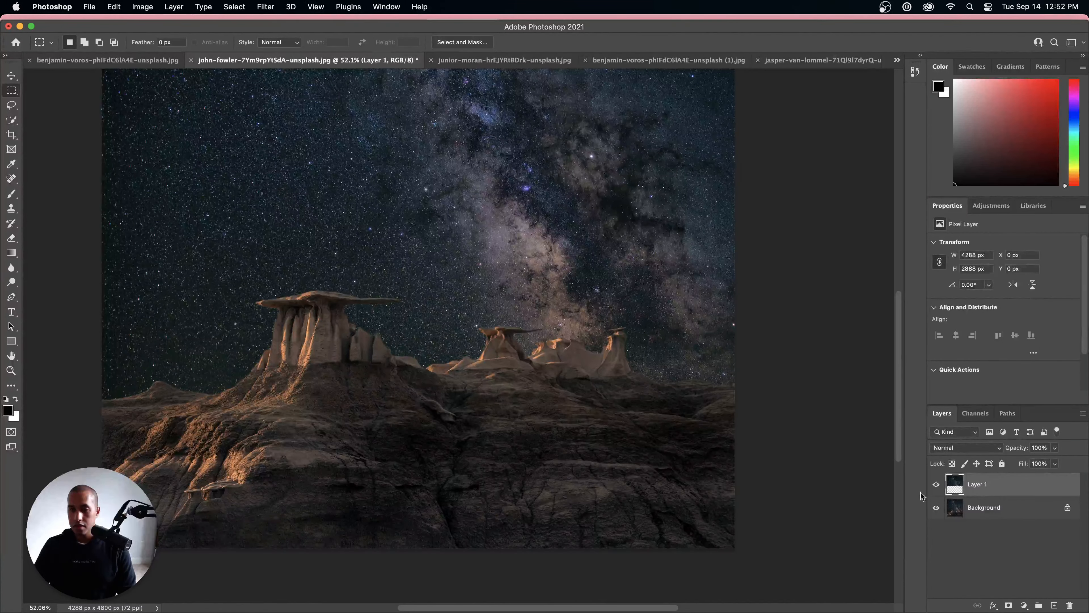
pyautogui.click(936, 507)
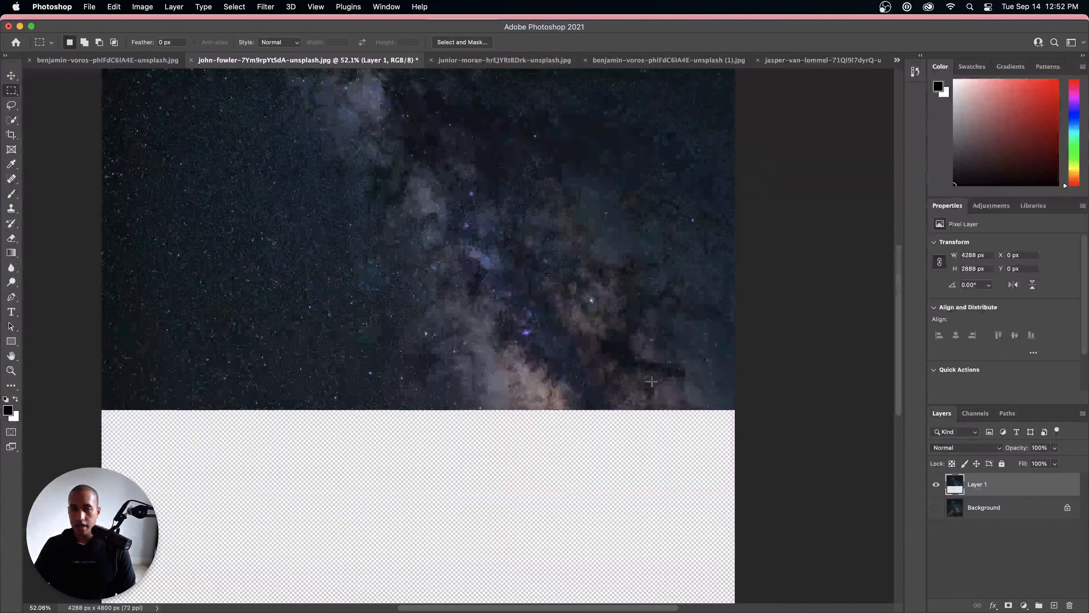
pyautogui.scroll(-5, 651, 381)
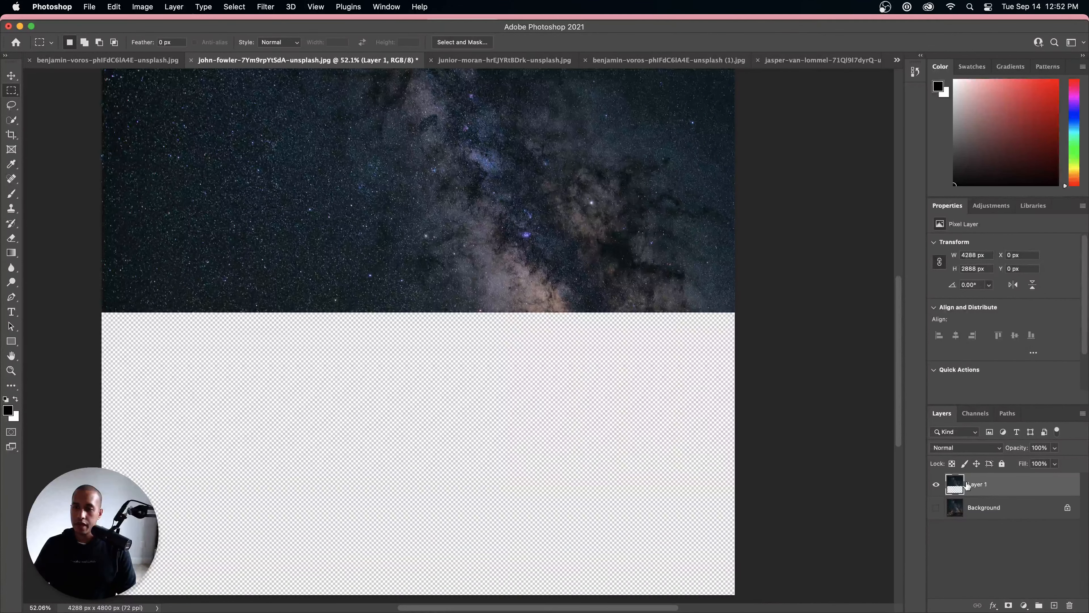
# Step: Copy the whole sky layer and paste it into a new 4288 x 2888 px document created from the clipboard size
pyautogui.click(243, 6)
pyautogui.click(246, 20)
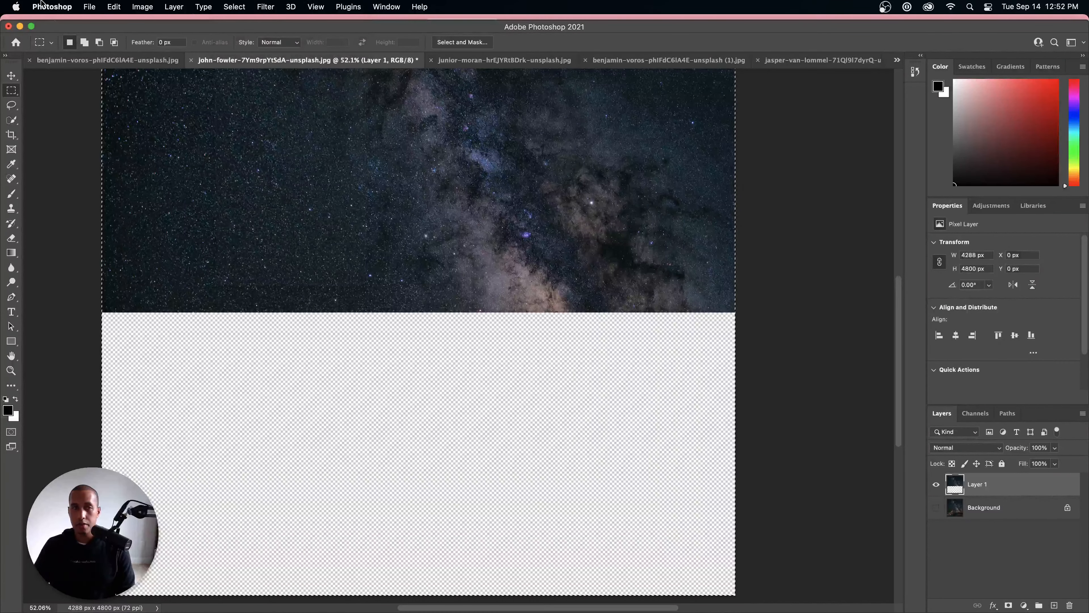
pyautogui.click(89, 7)
pyautogui.click(97, 19)
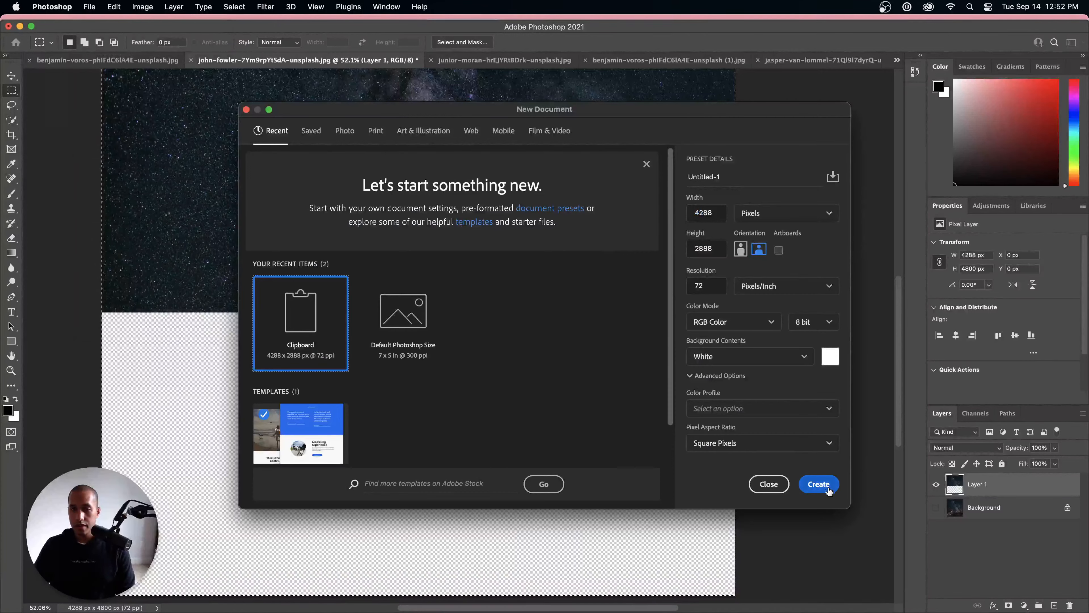
pyautogui.click(829, 489)
pyautogui.press('super+v')
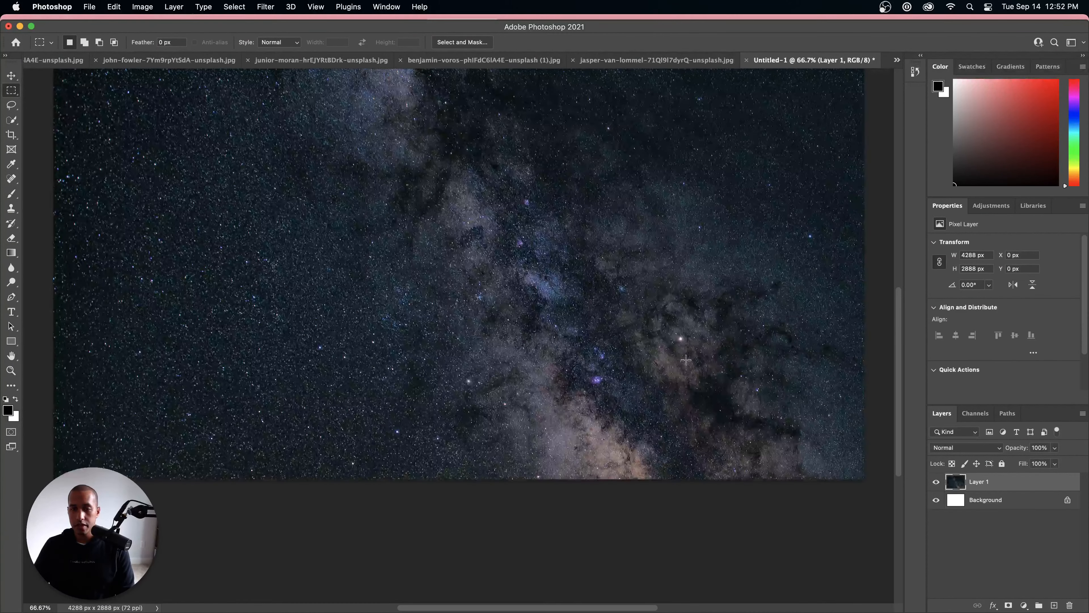
pyautogui.scroll(-10, 686, 360)
pyautogui.scroll(2, 687, 359)
pyautogui.scroll(4, 816, 336)
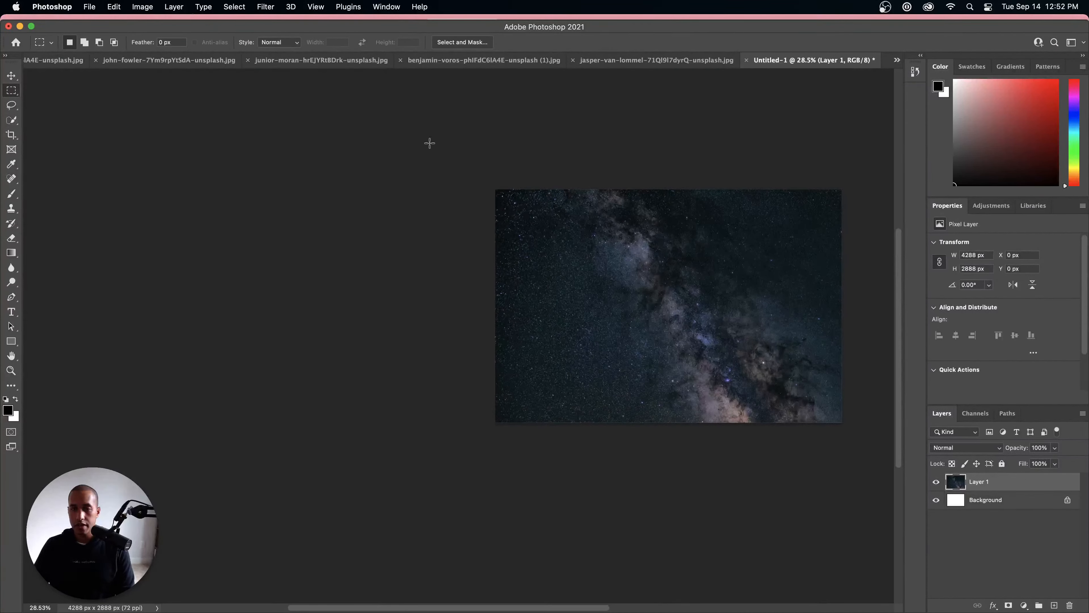
# Step: Set up a Save for Web export of the sky at 1920 px wide with the JPEG Medium preset
pyautogui.click(91, 7)
pyautogui.moveTo(133, 147)
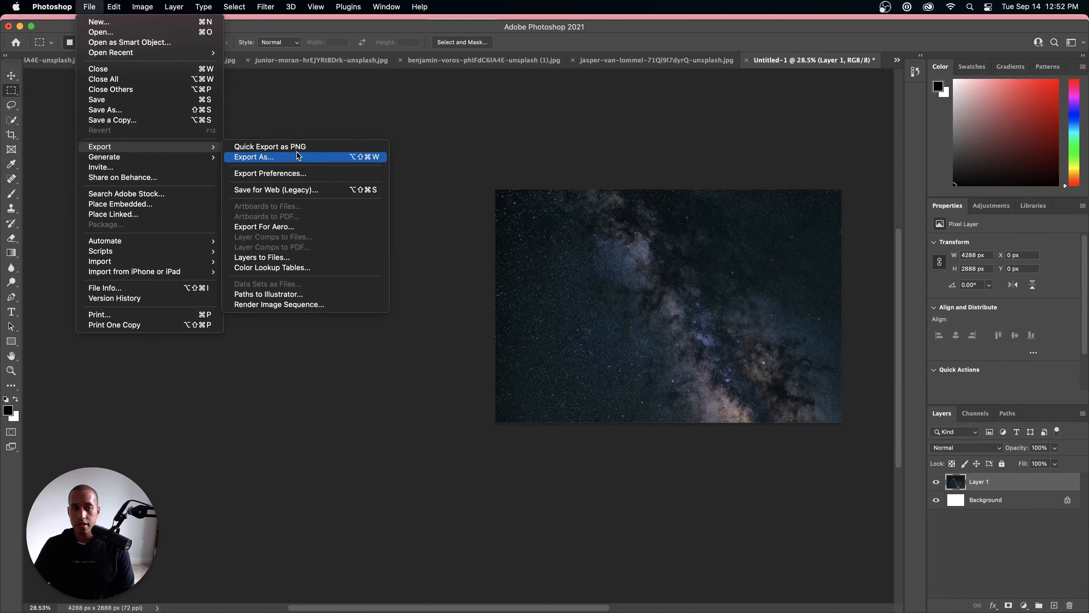
pyautogui.click(280, 191)
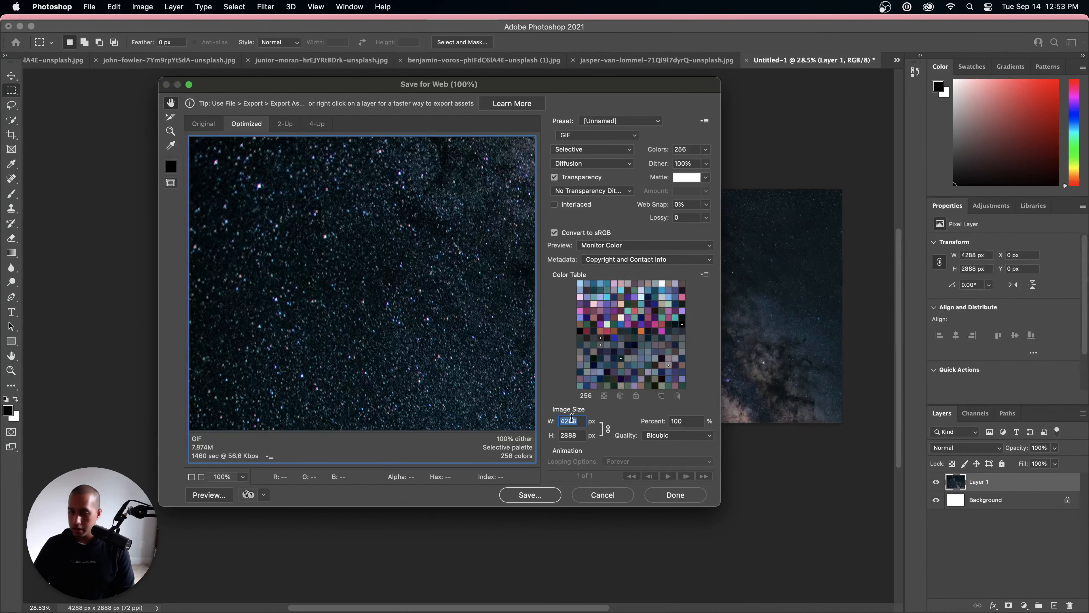
pyautogui.write('1920')
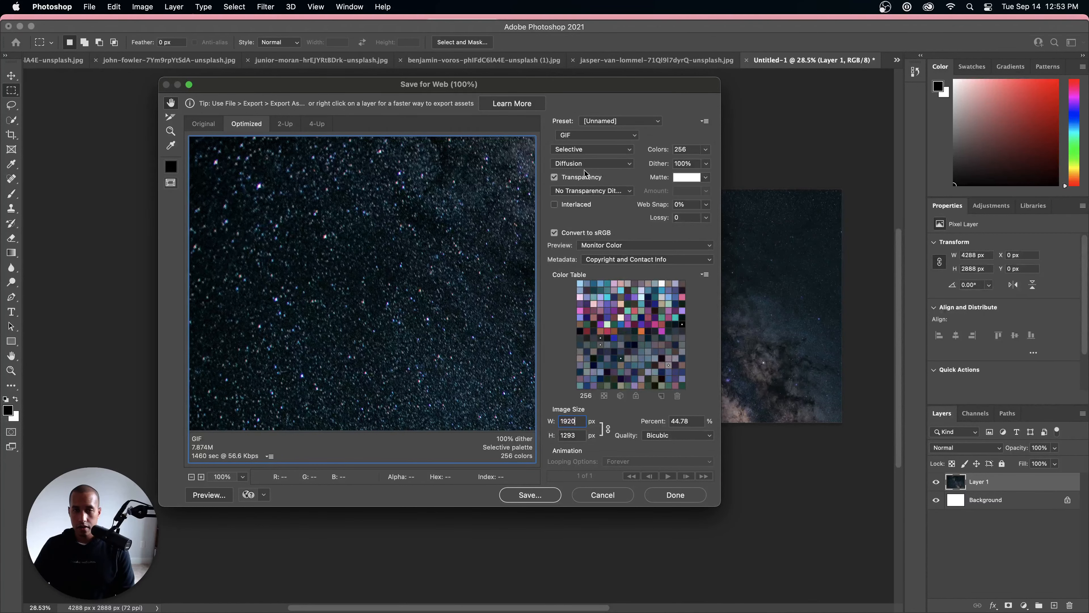
pyautogui.click(583, 136)
pyautogui.click(572, 148)
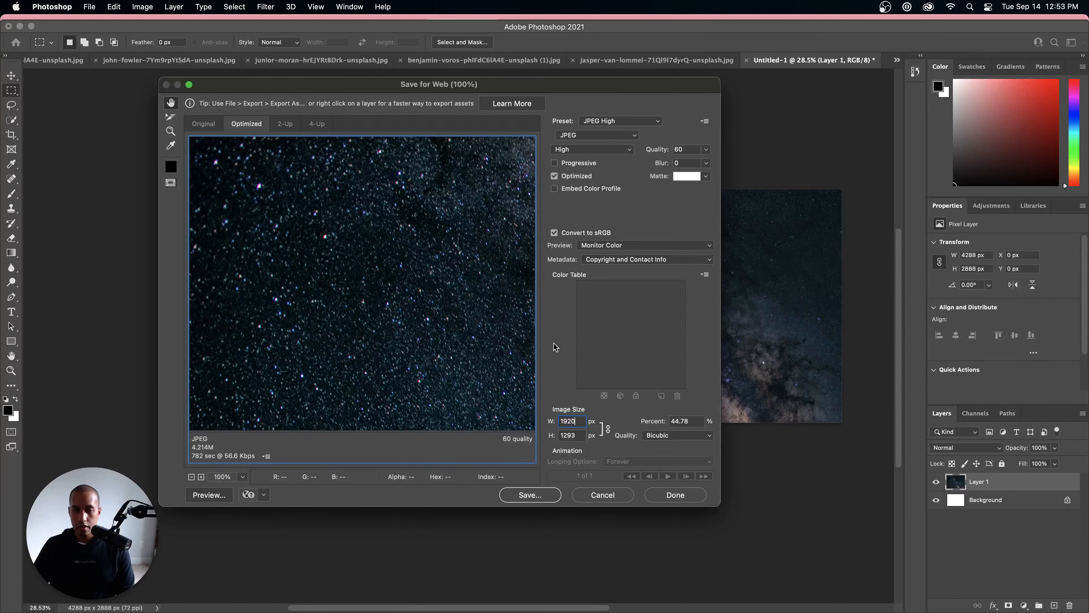
pyautogui.click(609, 123)
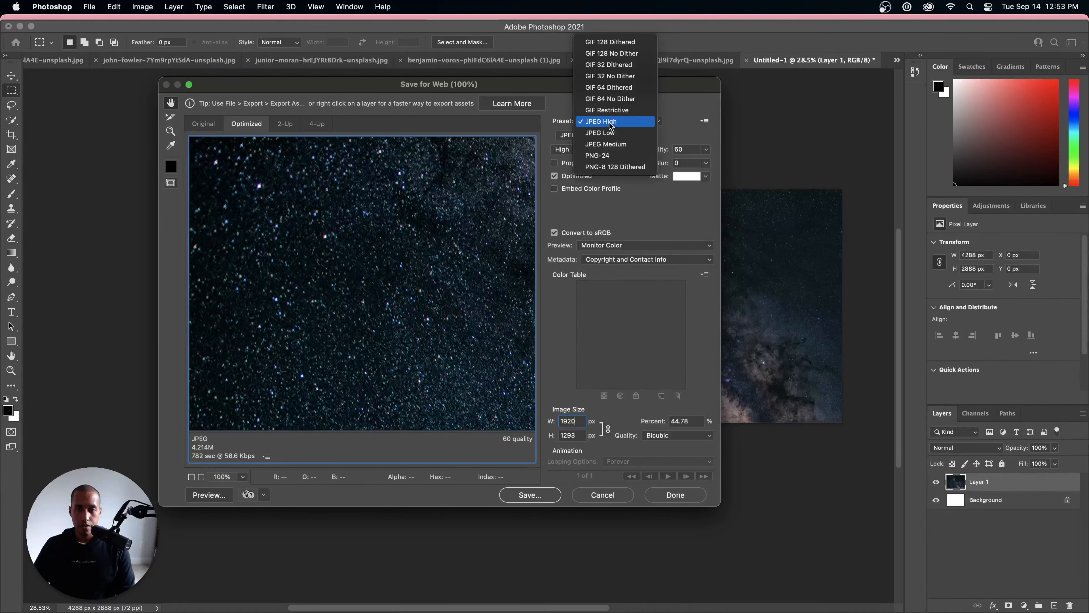
pyautogui.click(609, 144)
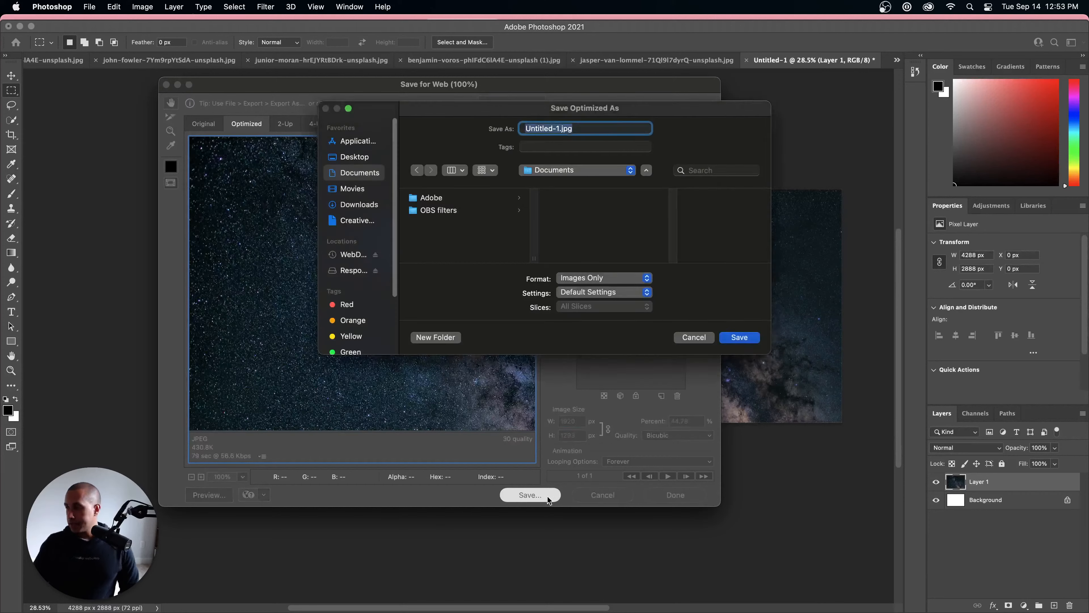
# Step: Save the export as night-sky-dark.jpg in the mountain-images folder, allowing access to the Desktop folder
pyautogui.click(348, 207)
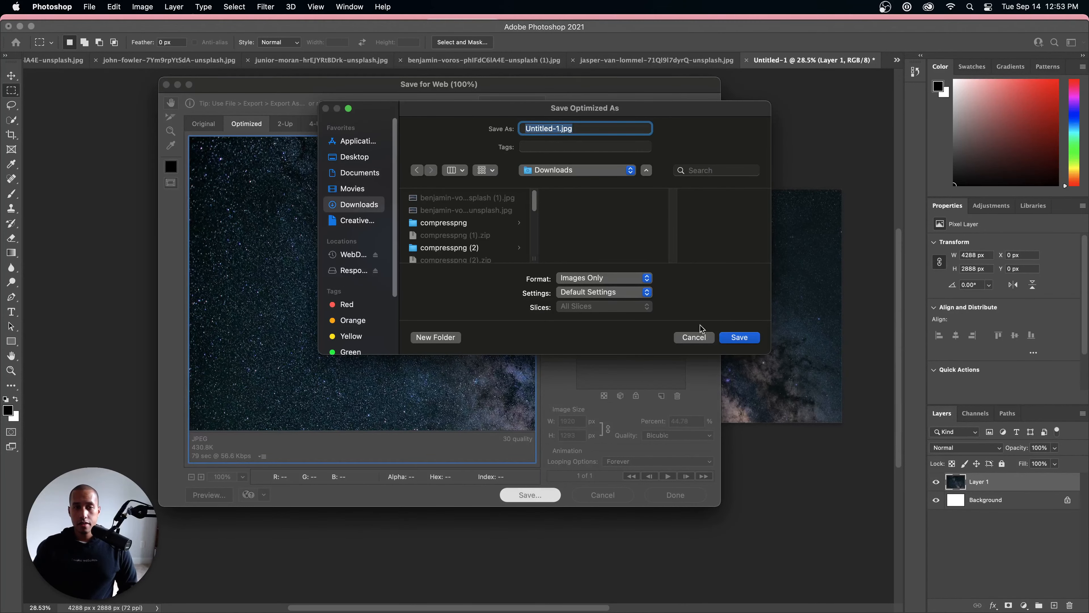
pyautogui.click(553, 171)
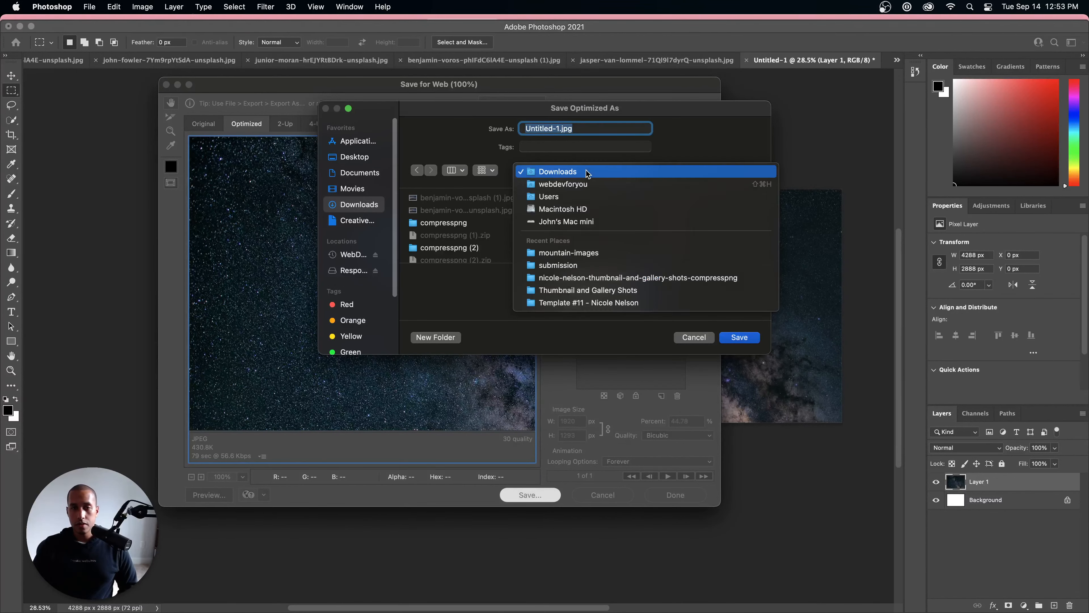
pyautogui.click(557, 257)
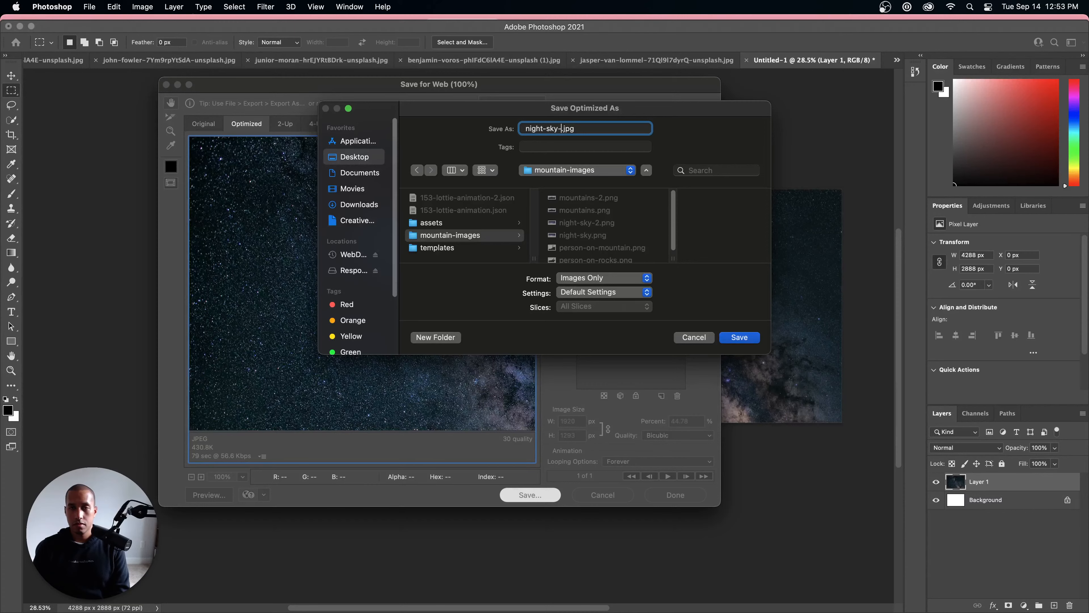
pyautogui.write('rk')
pyautogui.press('Return')
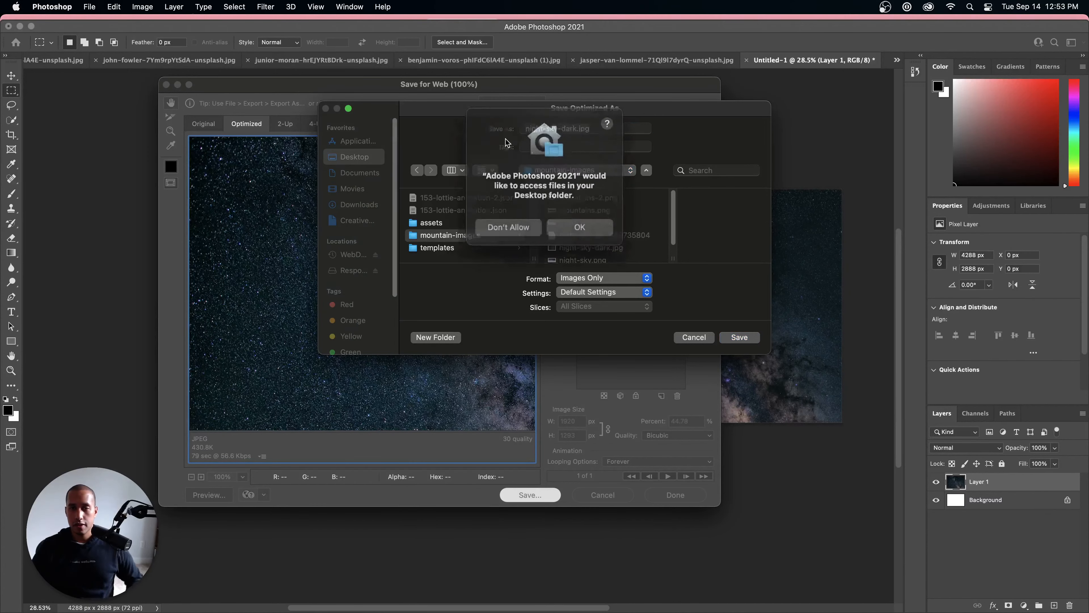
pyautogui.click(590, 226)
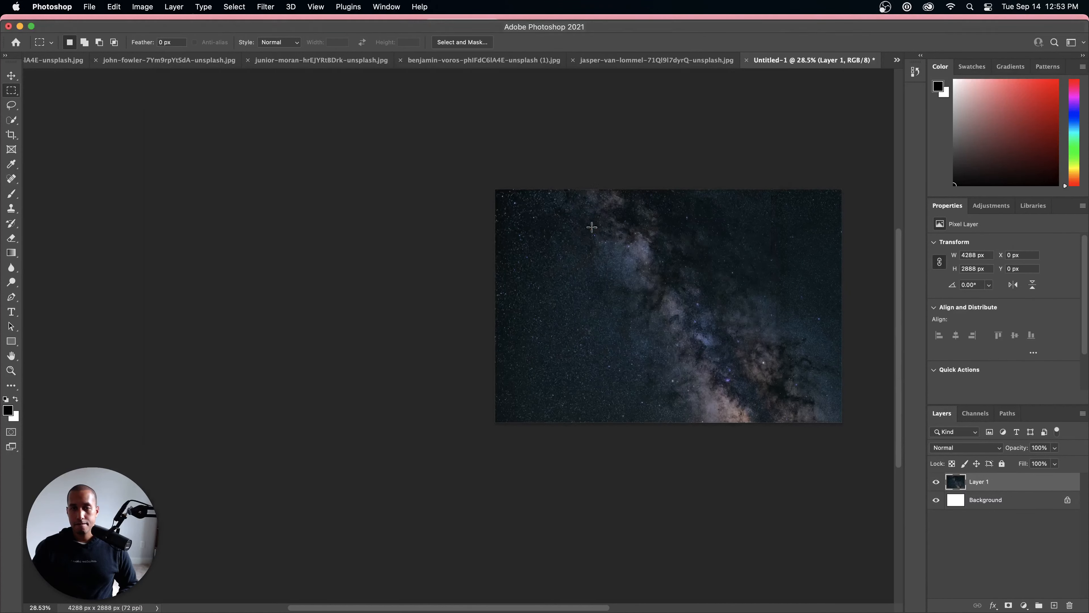
pyautogui.moveTo(493, 611)
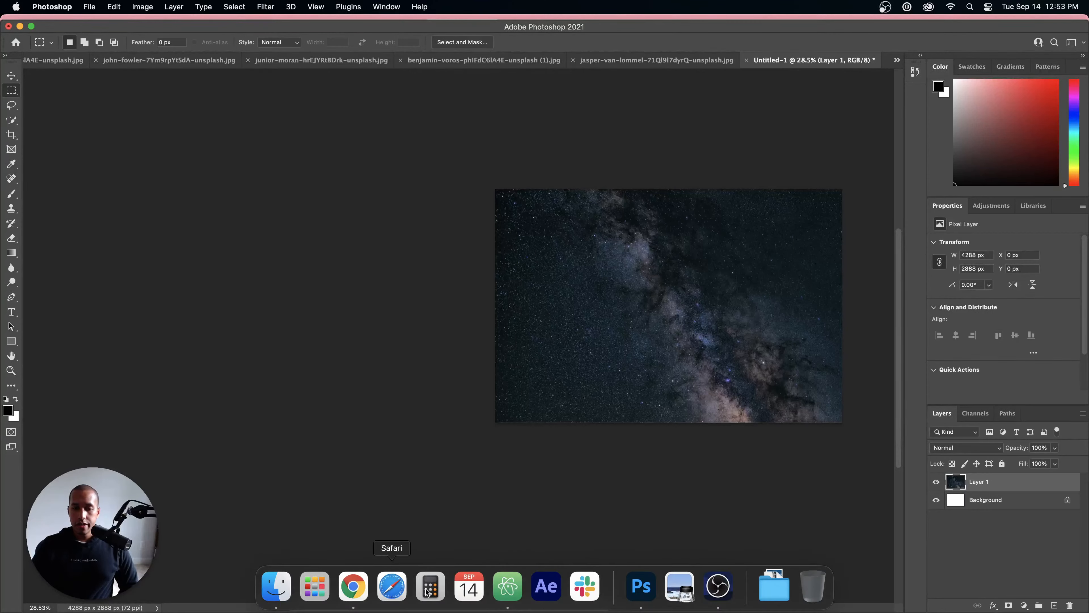
# Step: Switch to the Webflow project in Chrome and open the image settings of Parallax Image 1
pyautogui.click(353, 585)
pyautogui.click(373, 34)
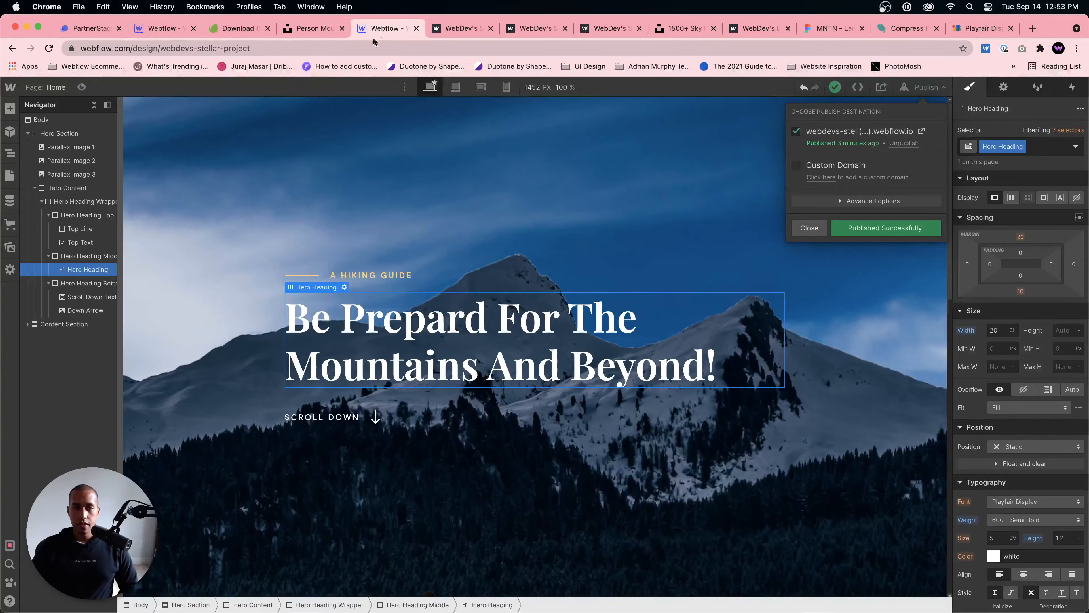
pyautogui.click(275, 171)
pyautogui.click(148, 113)
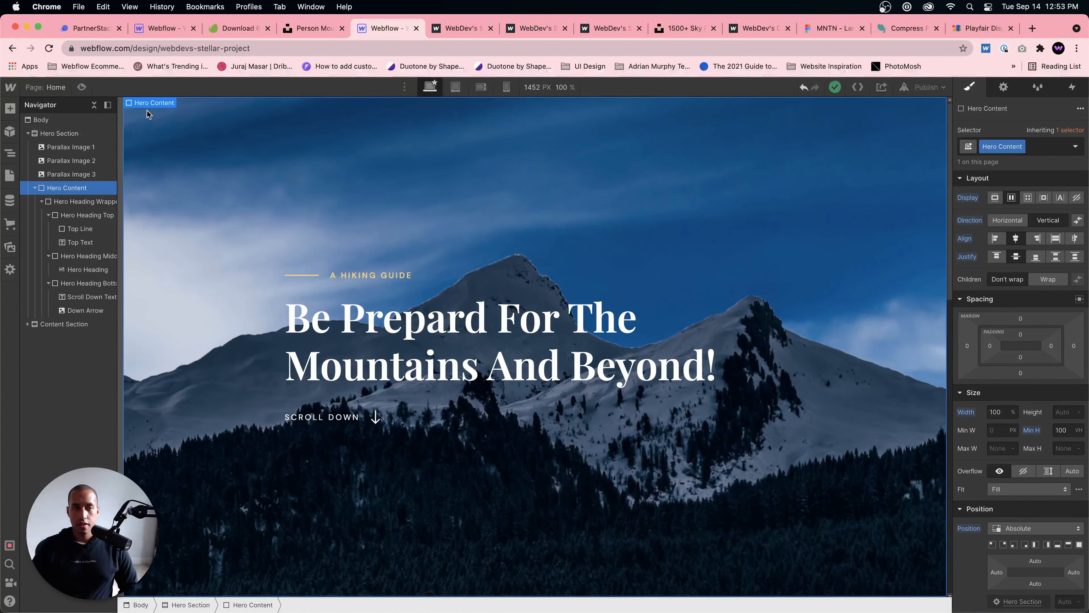
pyautogui.click(77, 148)
pyautogui.click(189, 103)
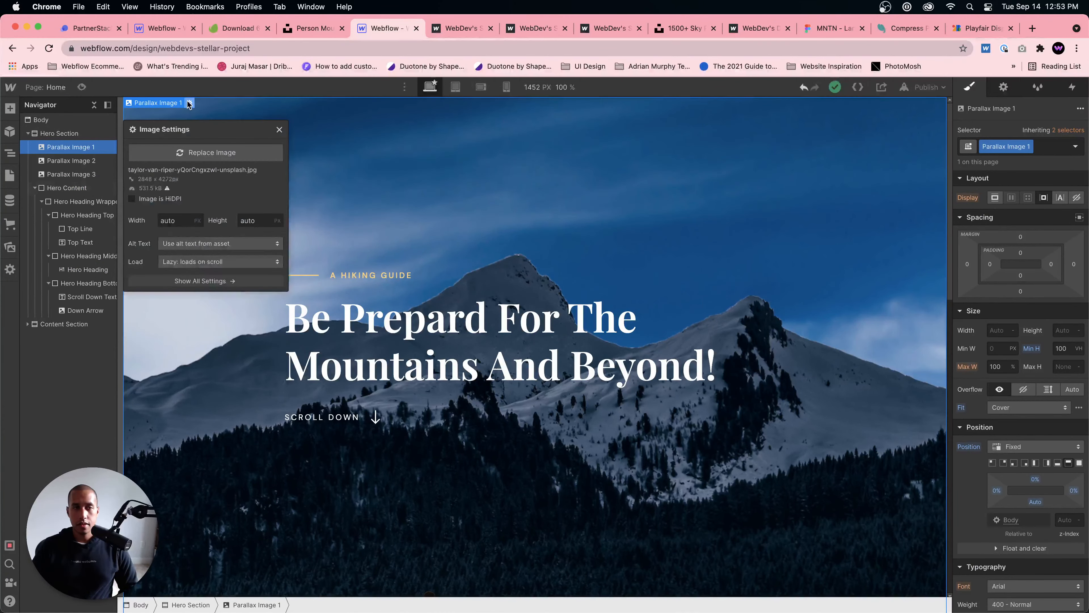
# Step: Try the starry night-sky PNG and the pink sky JPG on Parallax Image 1, and return to the blue cloudy sky
pyautogui.click(242, 158)
pyautogui.click(132, 266)
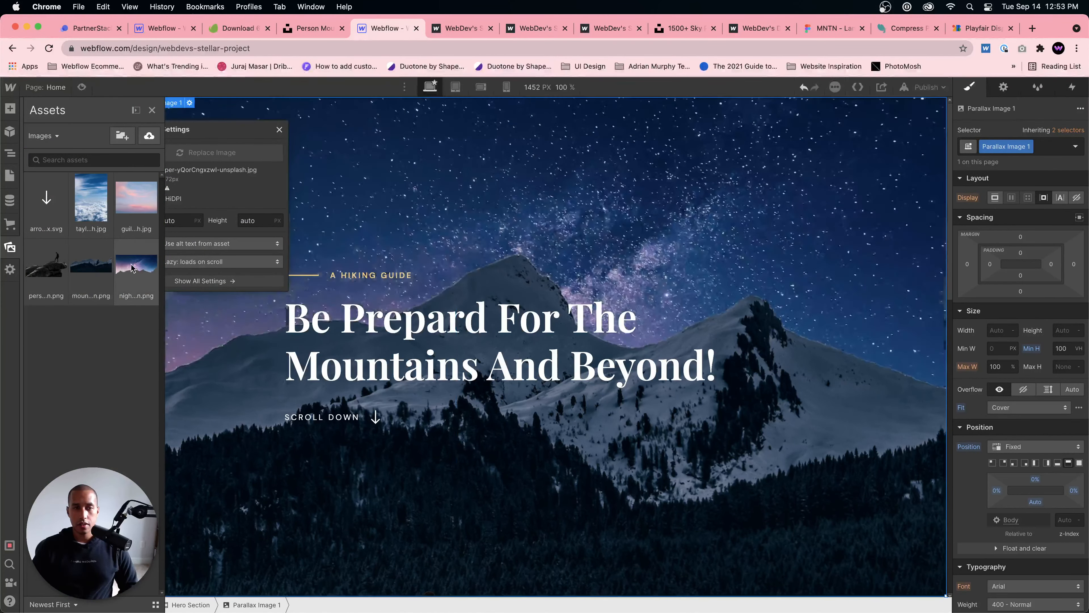
pyautogui.click(140, 198)
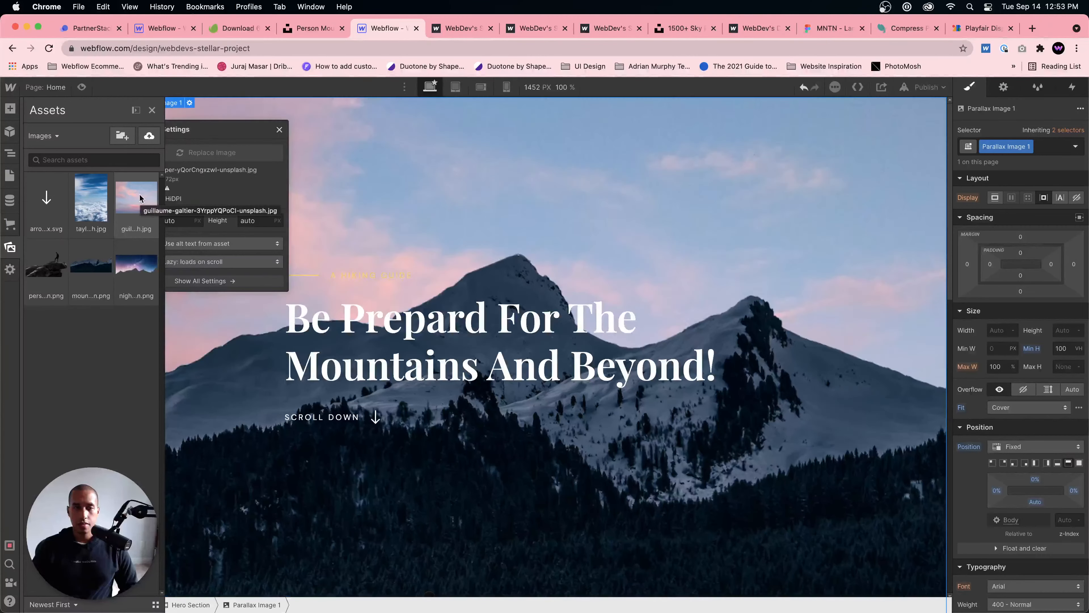
pyautogui.click(91, 198)
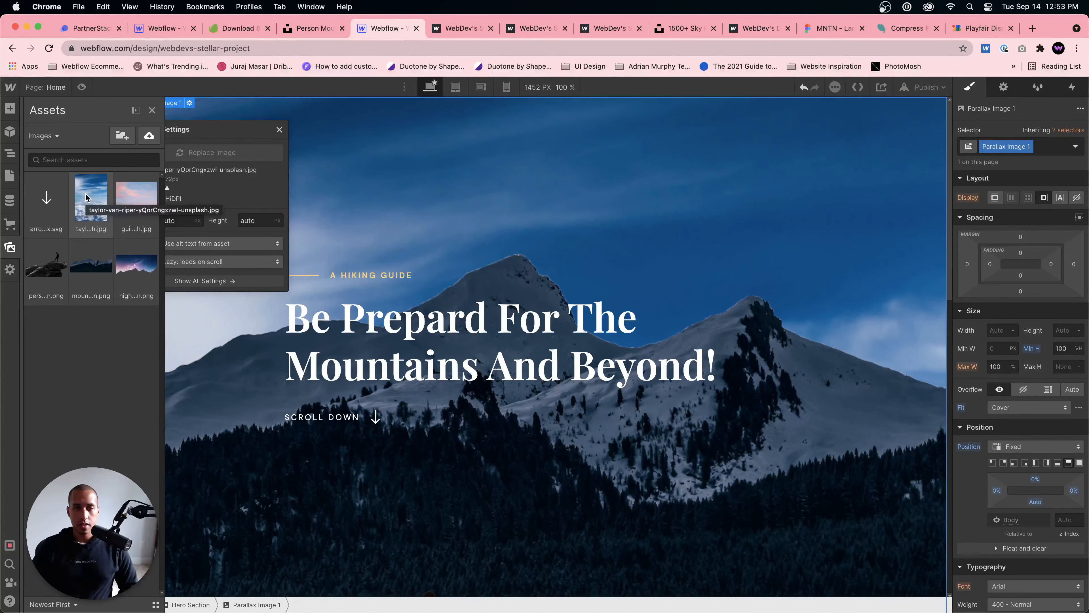
pyautogui.click(159, 159)
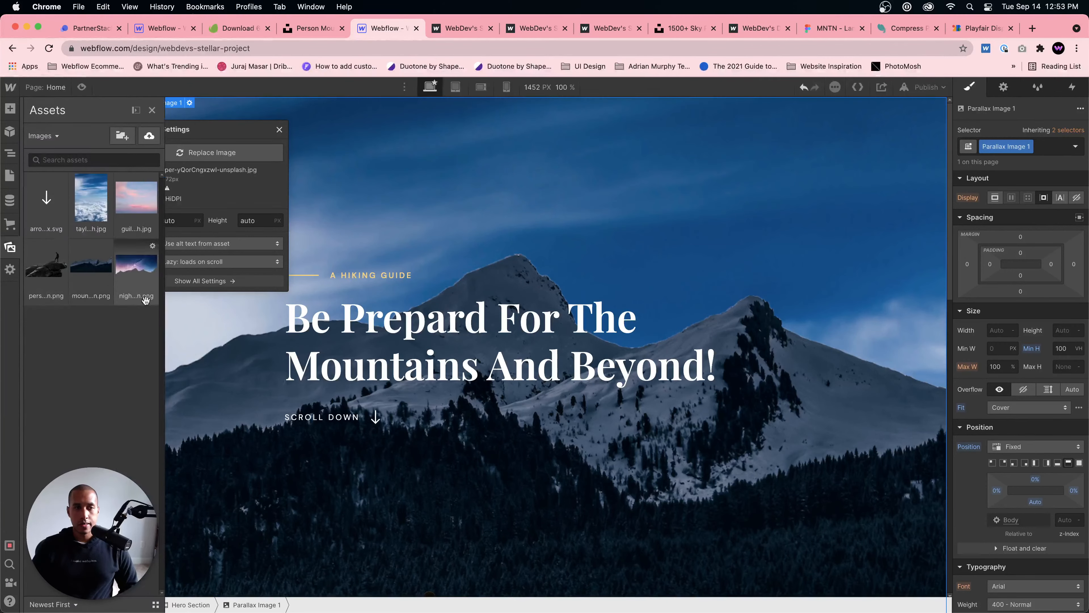
# Step: Upload night-sky-dark.jpg from the Desktop's mountain-images folder in Finder to the Webflow project's assets
pyautogui.click(276, 587)
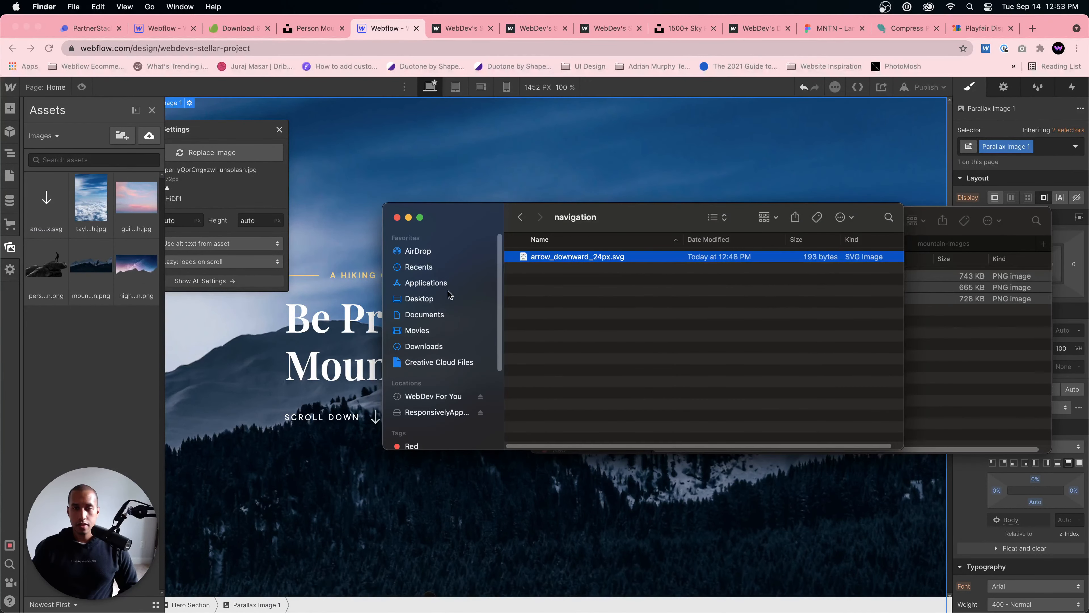
pyautogui.click(425, 346)
pyautogui.click(425, 299)
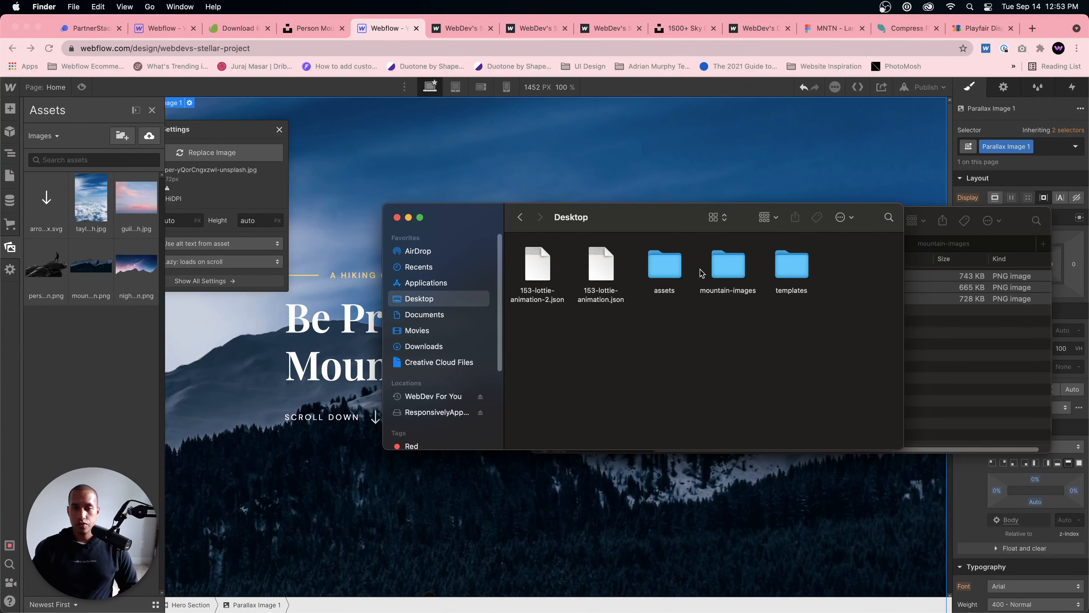
pyautogui.click(720, 265)
pyautogui.doubleClick(719, 265)
pyautogui.moveTo(598, 322); pyautogui.dragTo(45, 283)
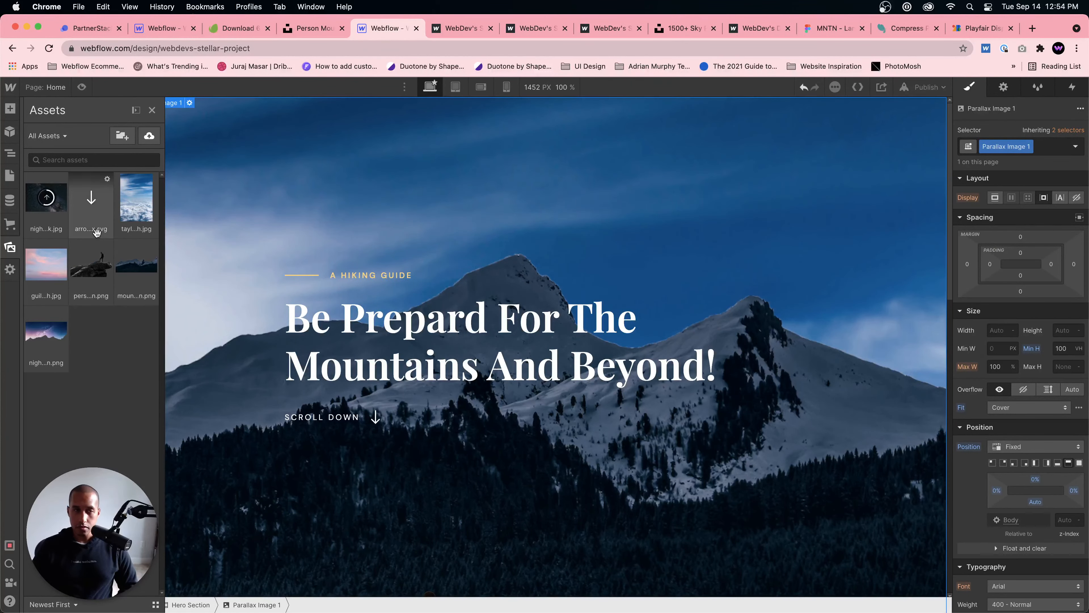
# Step: Replace the image of Parallax Image 1 with night-sky-dark.jpg
pyautogui.press('z')
pyautogui.click(187, 120)
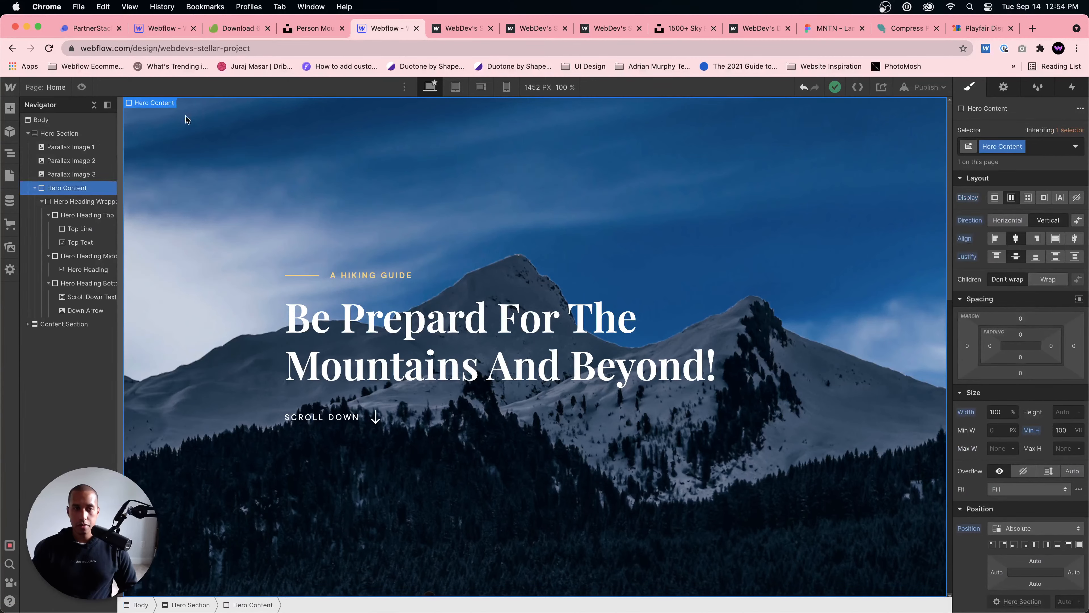
pyautogui.click(77, 147)
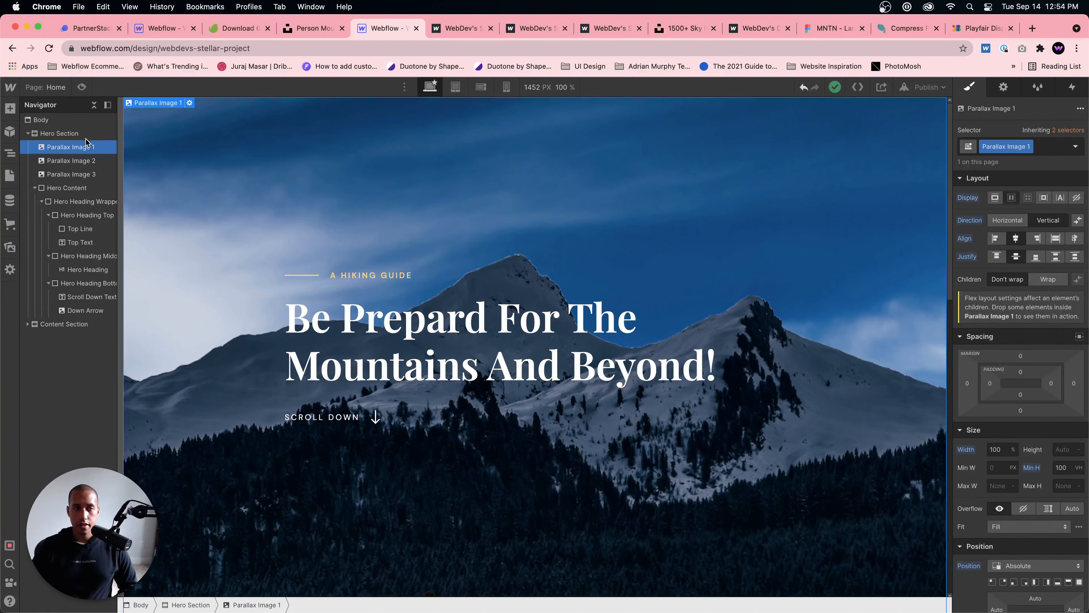
pyautogui.click(189, 103)
pyautogui.click(226, 152)
pyautogui.click(51, 209)
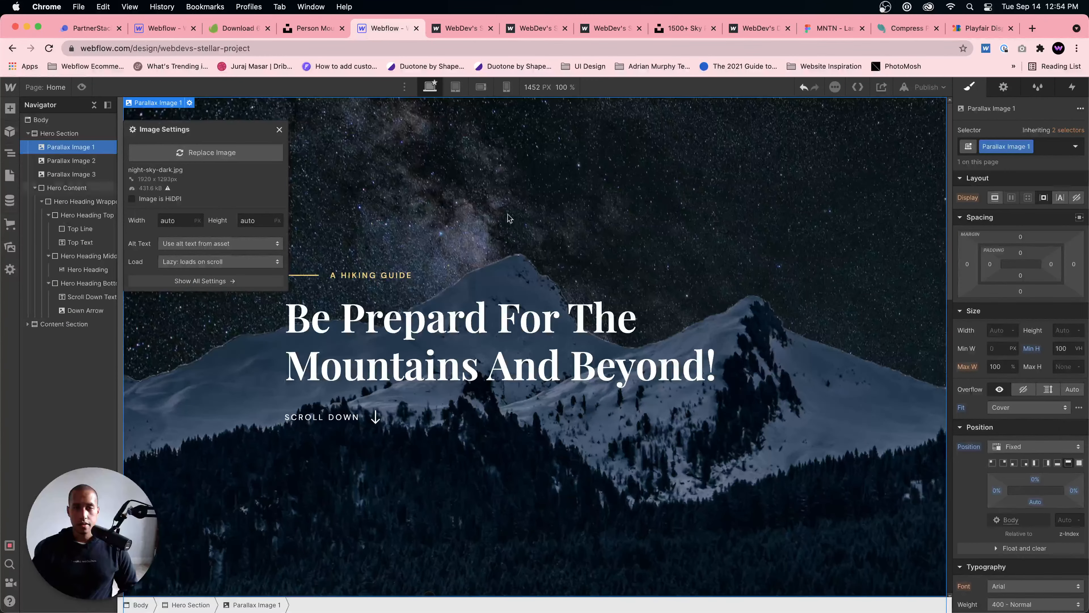
pyautogui.click(616, 210)
# Step: Preview the page and check the parallax hero with the dark night sky while scrolling
pyautogui.click(81, 87)
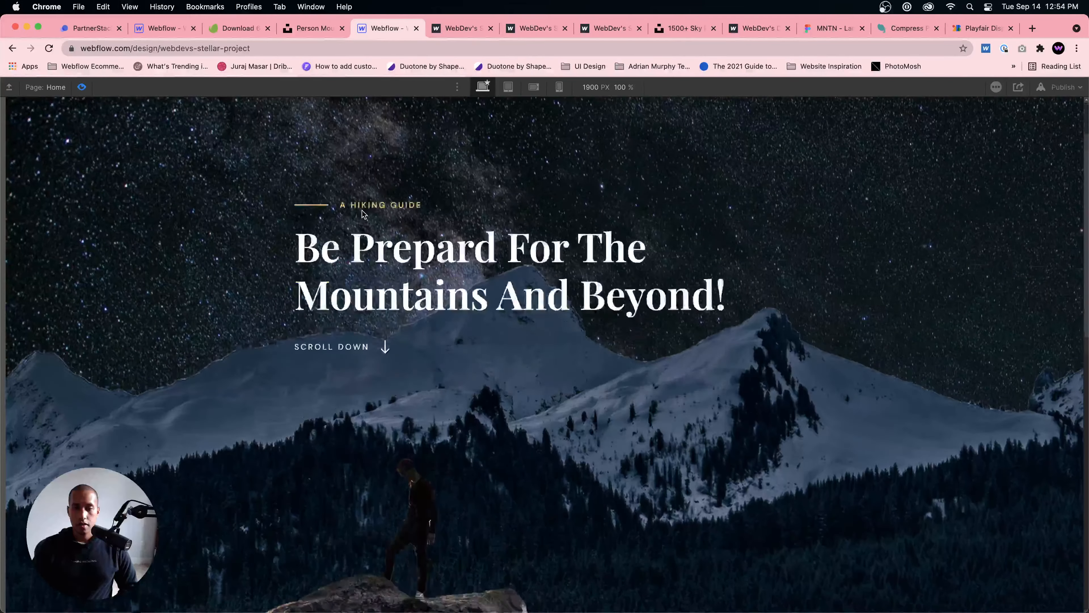
pyautogui.scroll(-5, 98, 117)
pyautogui.click(82, 87)
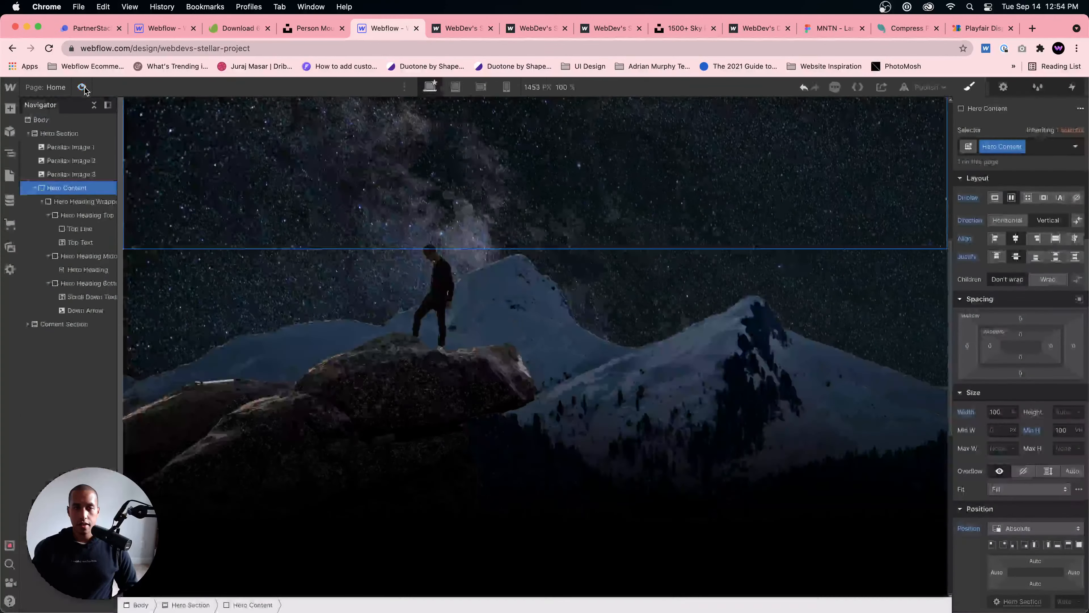
# Step: Replace the image of Parallax Image 1 with the blue cloudy sky photo from the assets
pyautogui.click(78, 146)
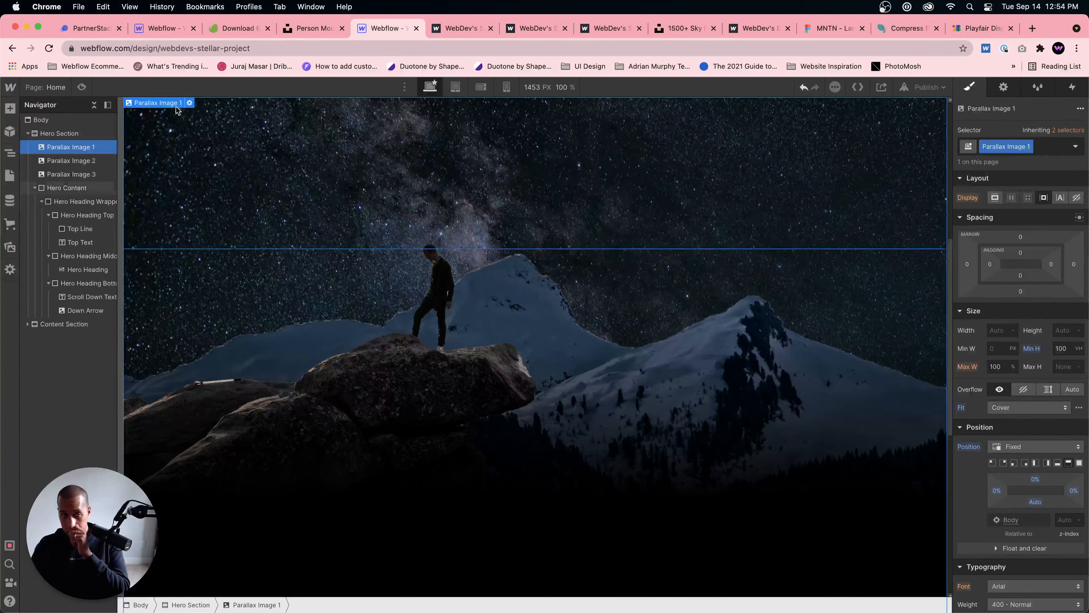
pyautogui.click(189, 102)
pyautogui.click(221, 150)
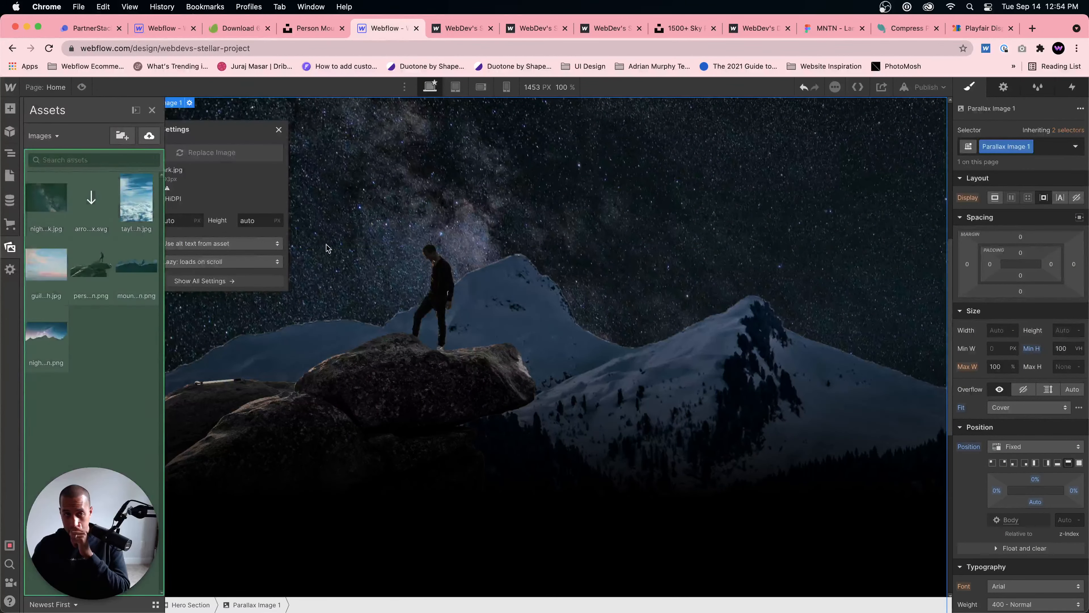
pyautogui.click(136, 200)
pyautogui.click(400, 182)
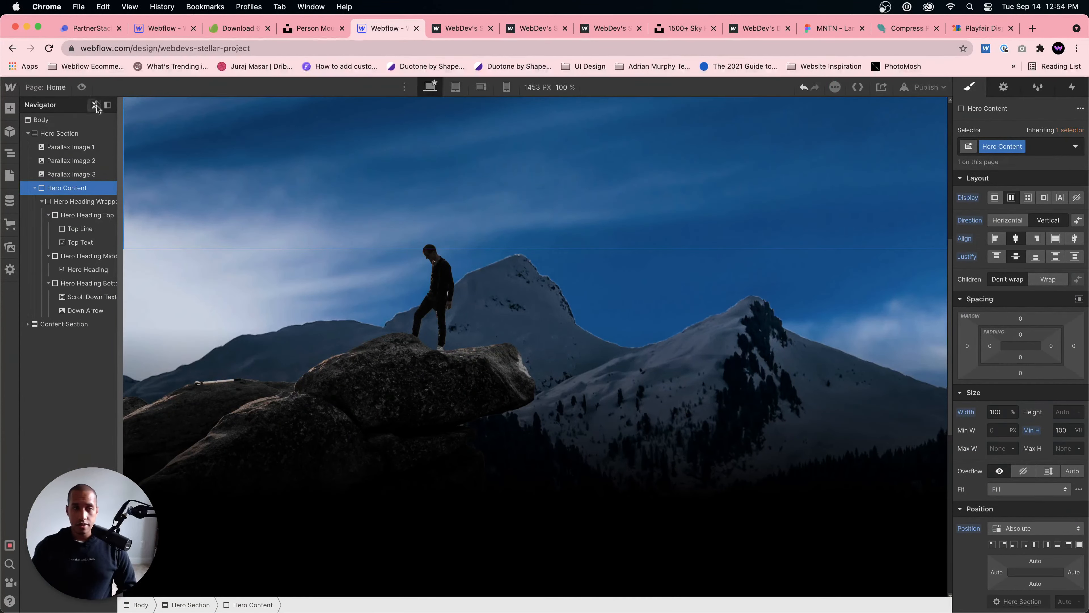
# Step: Preview the page and check the parallax hero with the blue sky while scrolling
pyautogui.click(81, 87)
pyautogui.scroll(-5, 442, 246)
pyautogui.scroll(5, 443, 248)
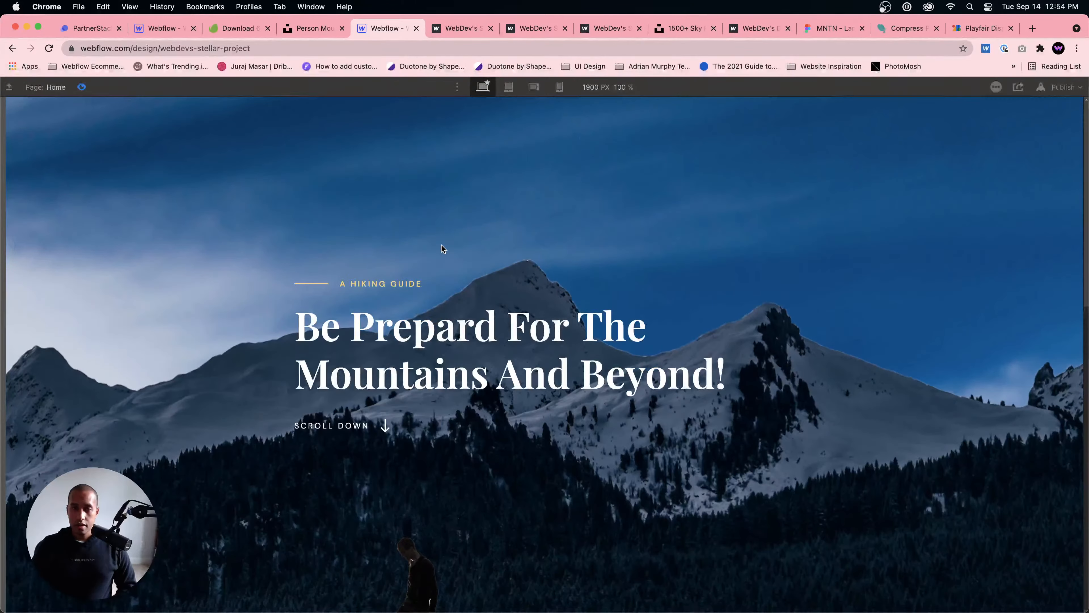
# Step: Switch to the MNTN design in Figma, review its content sections and copy the canvas background colour 354147
pyautogui.click(829, 28)
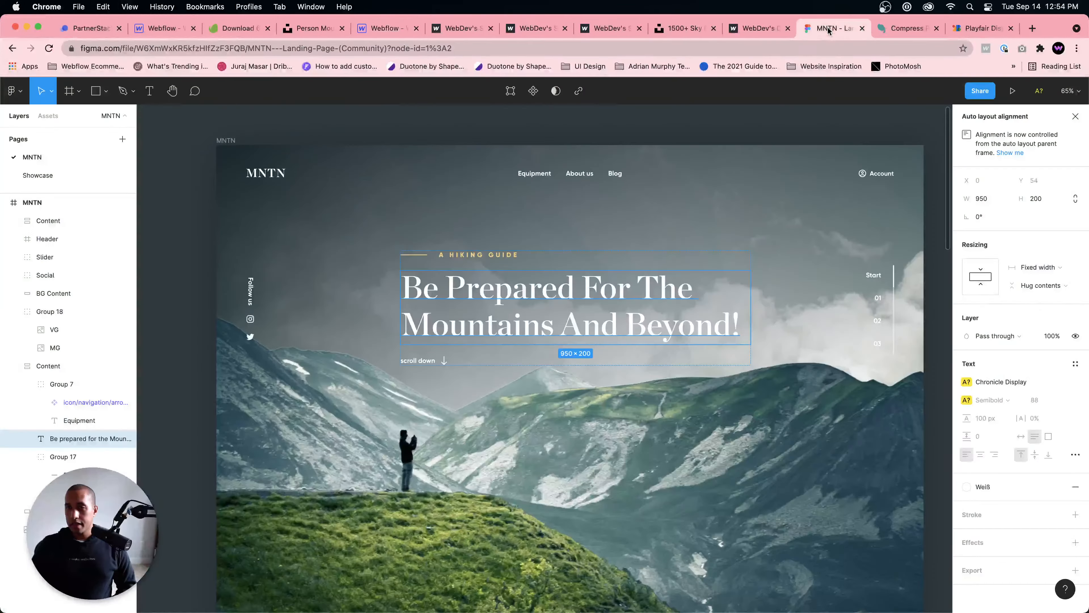
pyautogui.scroll(-15, 615, 372)
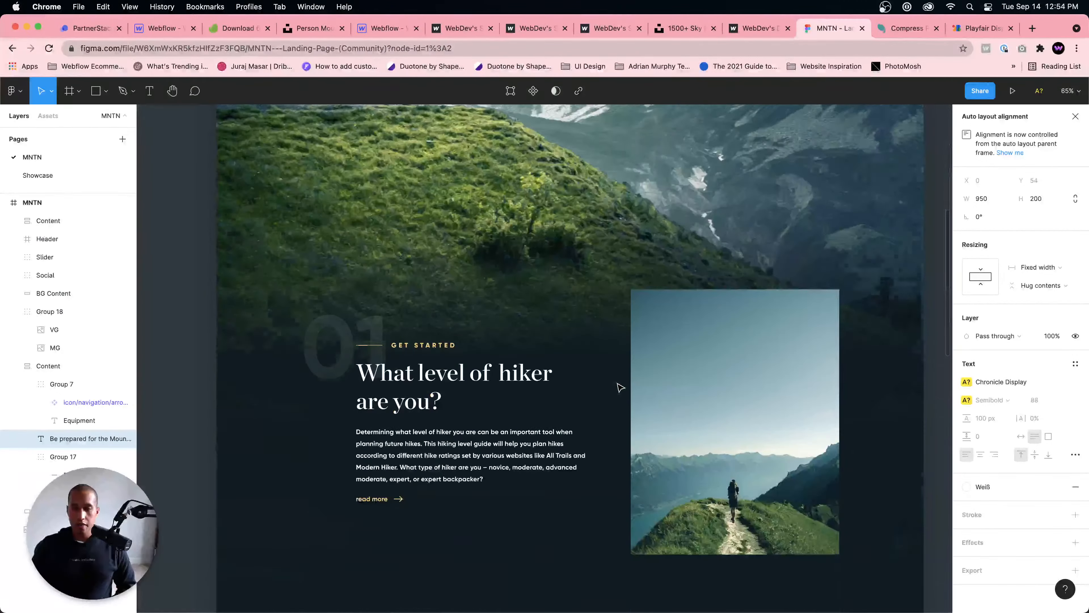
pyautogui.scroll(-2, 644, 256)
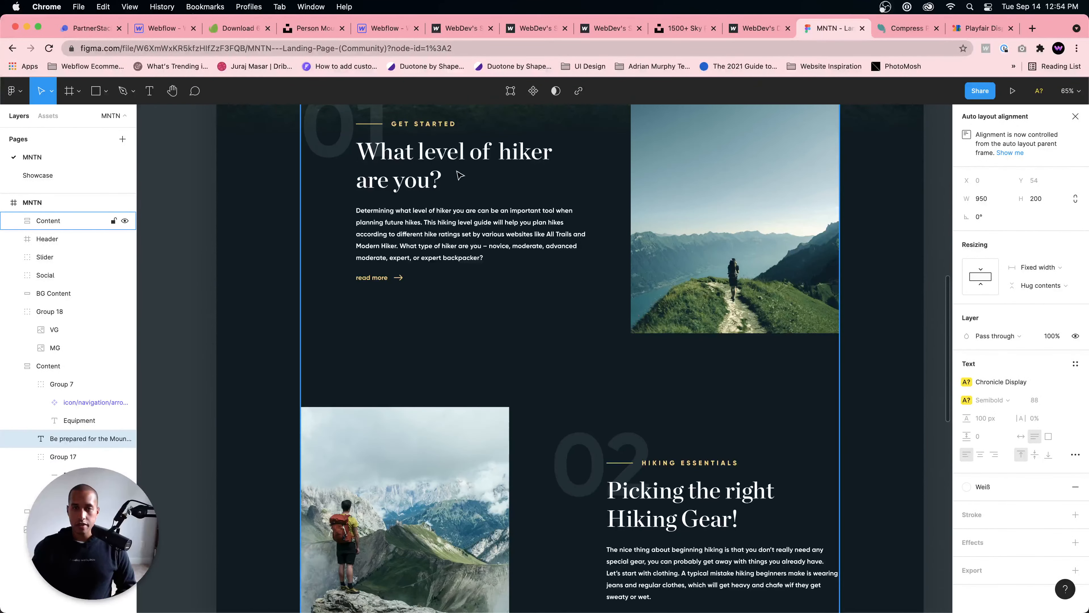
pyautogui.scroll(1, 754, 200)
pyautogui.scroll(3, 641, 241)
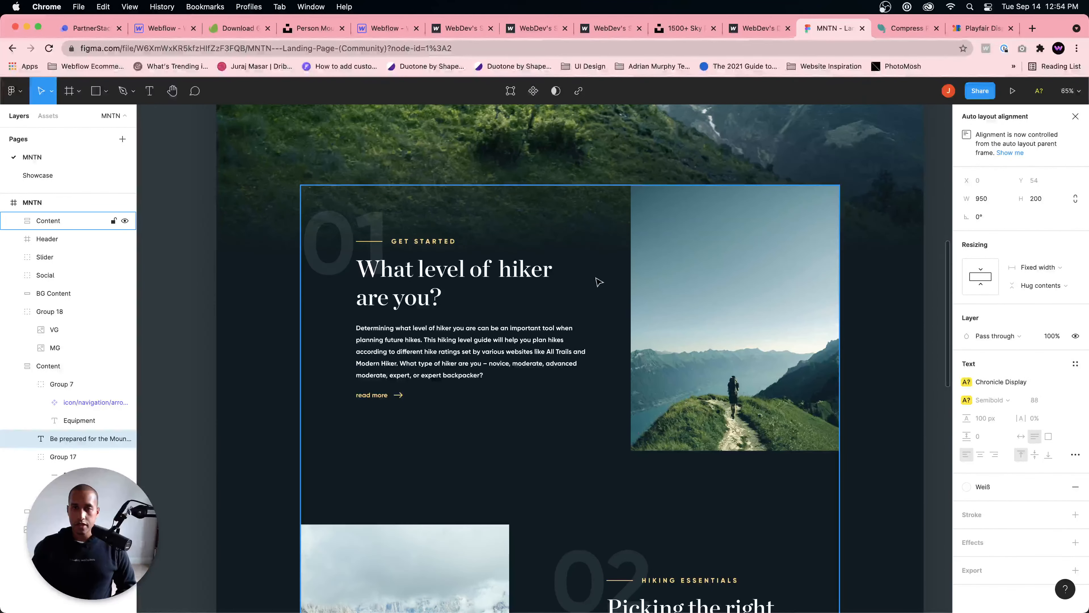
pyautogui.scroll(-5, 651, 315)
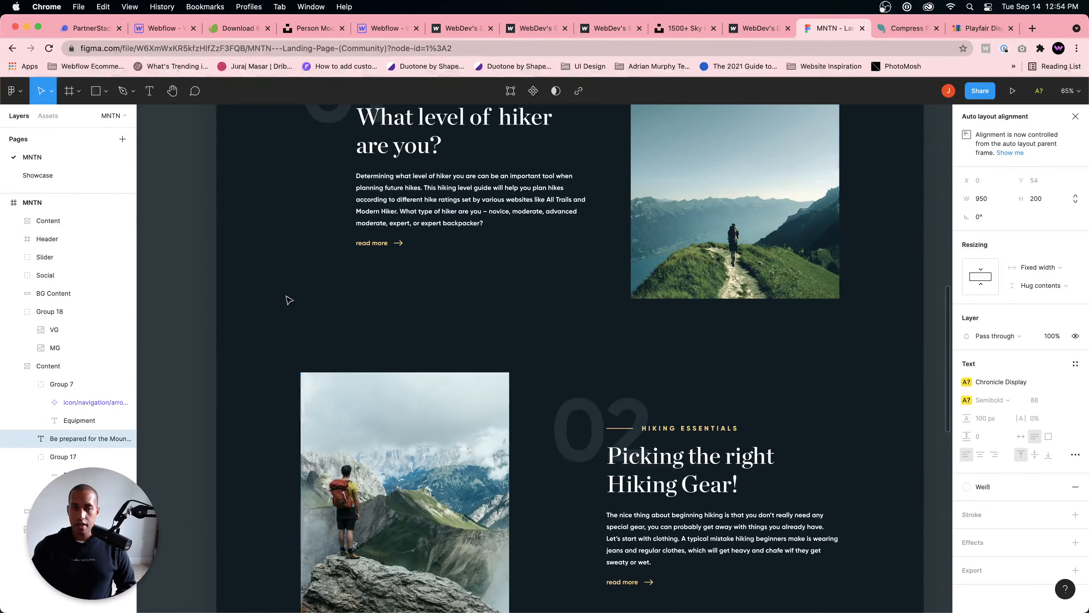
pyautogui.click(283, 295)
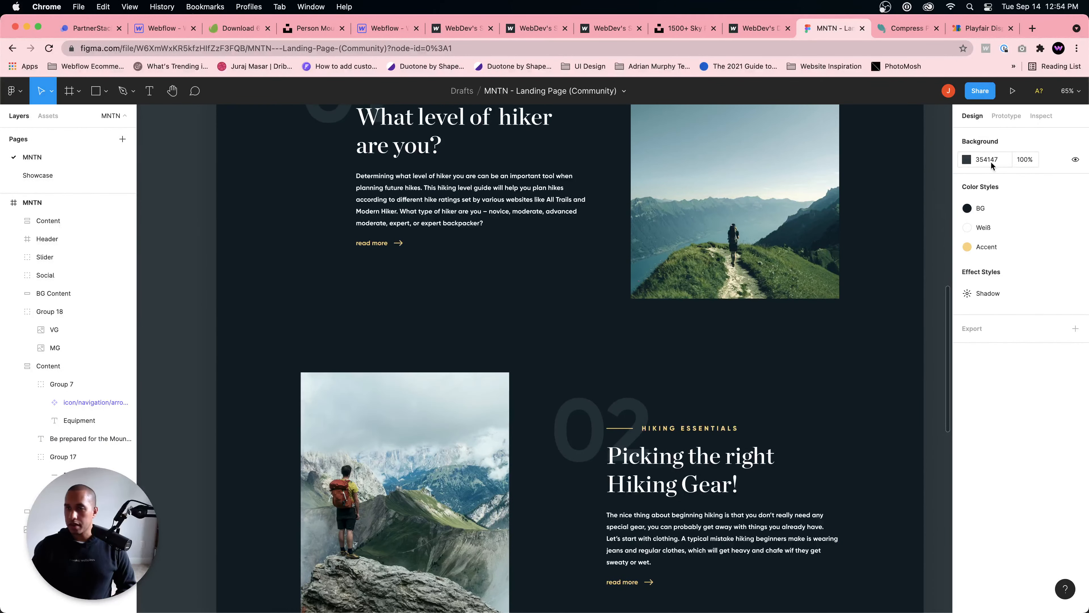
pyautogui.click(981, 208)
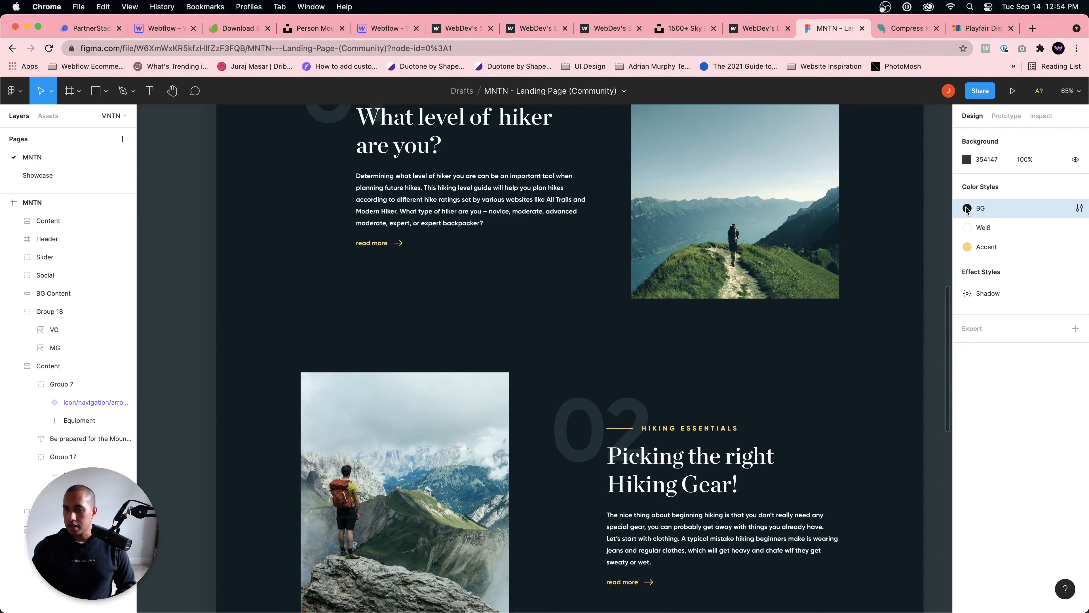
pyautogui.click(983, 160)
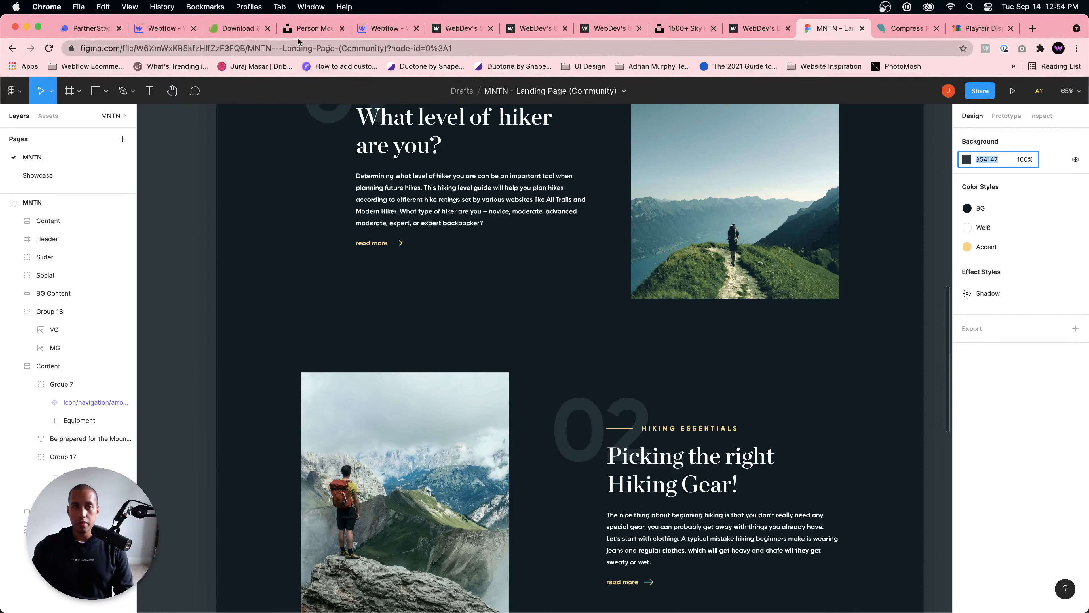
# Step: Back in Webflow, try #354147 as the Content Section's background colour and undo it
pyautogui.click(394, 29)
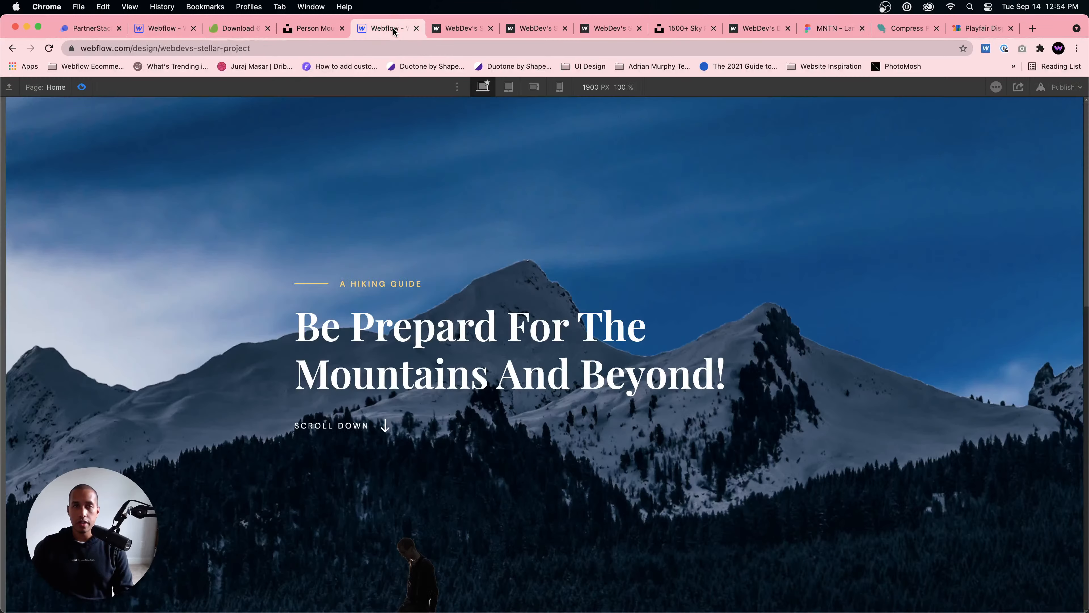
pyautogui.click(81, 87)
pyautogui.scroll(-10, 408, 227)
pyautogui.click(697, 414)
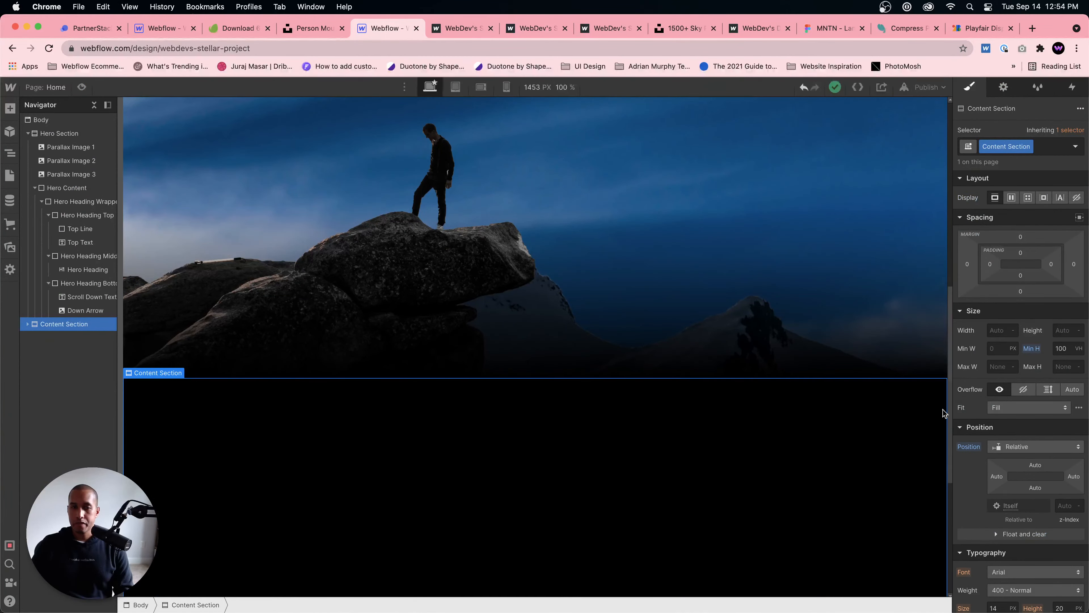
pyautogui.scroll(-6, 1025, 472)
pyautogui.click(1012, 540)
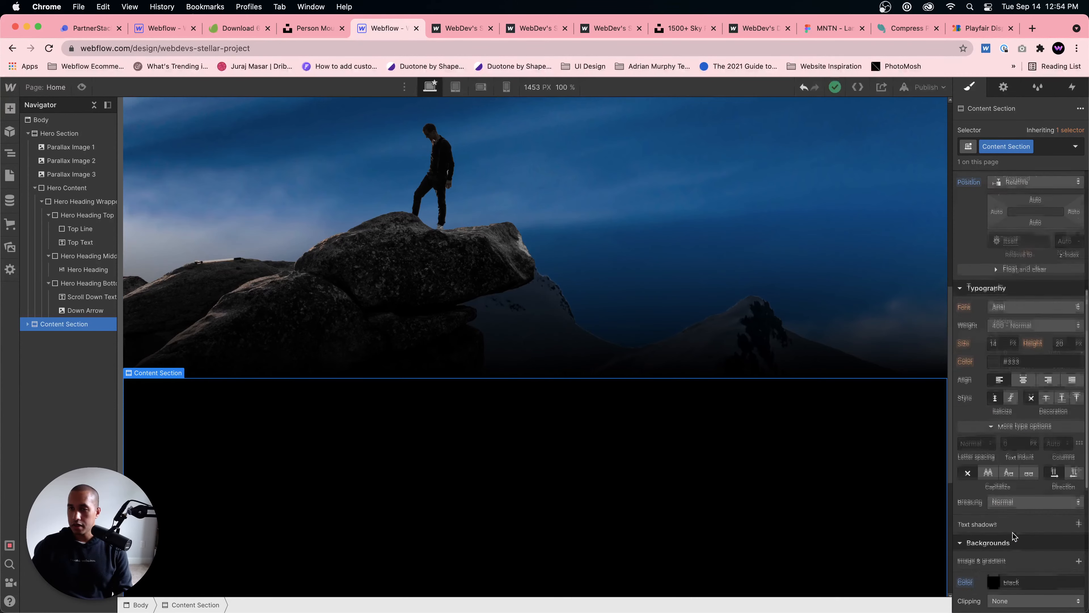
pyautogui.scroll(-4, 1018, 488)
pyautogui.write('#354147')
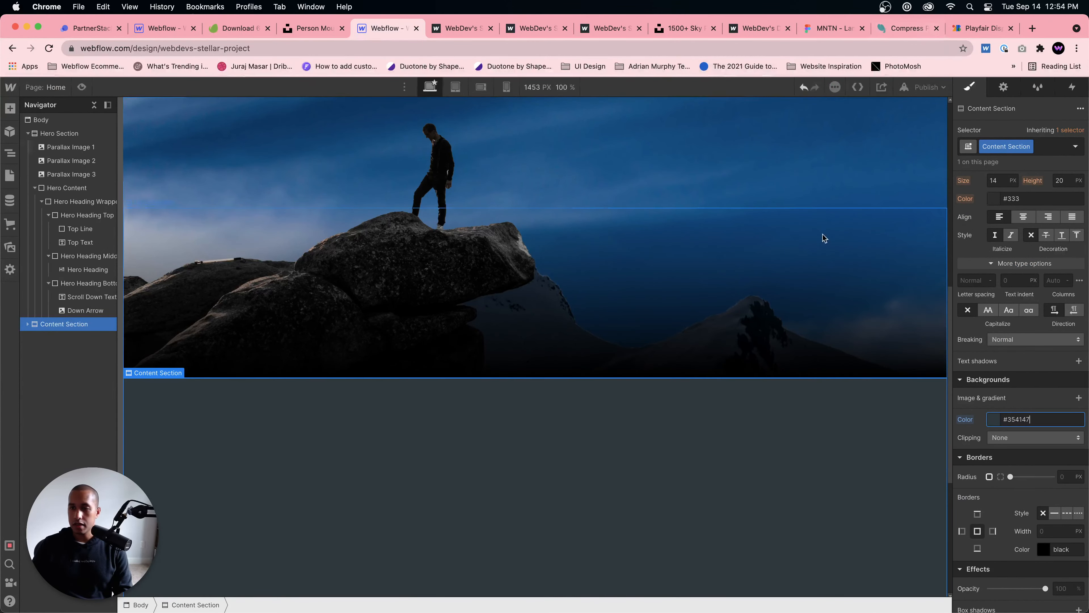
pyautogui.press('super+v')
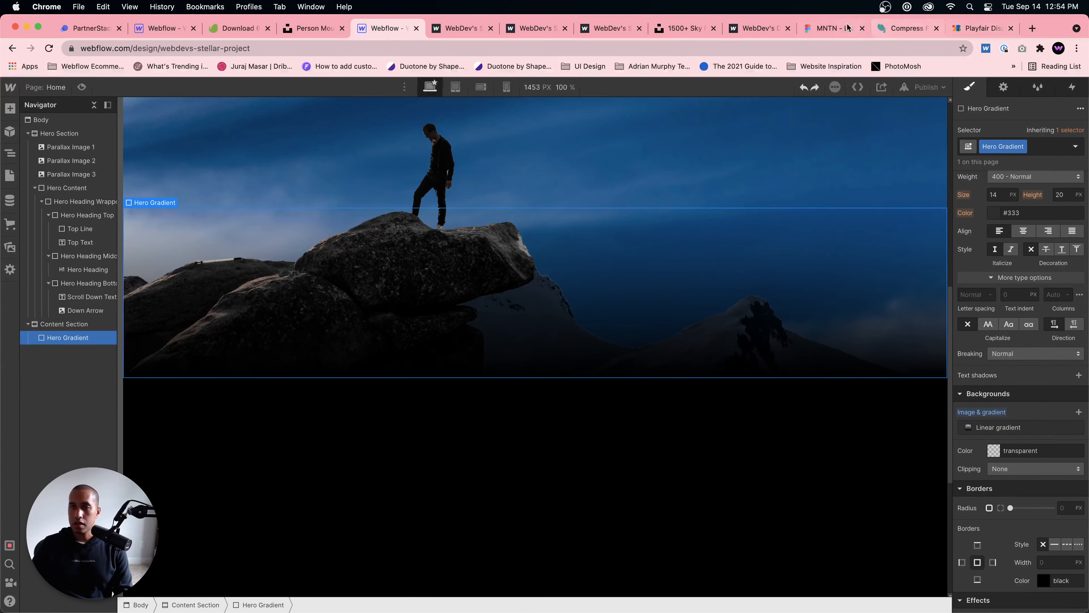
# Step: In the Figma design, edit the BG colour style and copy its hex value 0B1D26
pyautogui.click(834, 28)
pyautogui.rightClick(993, 209)
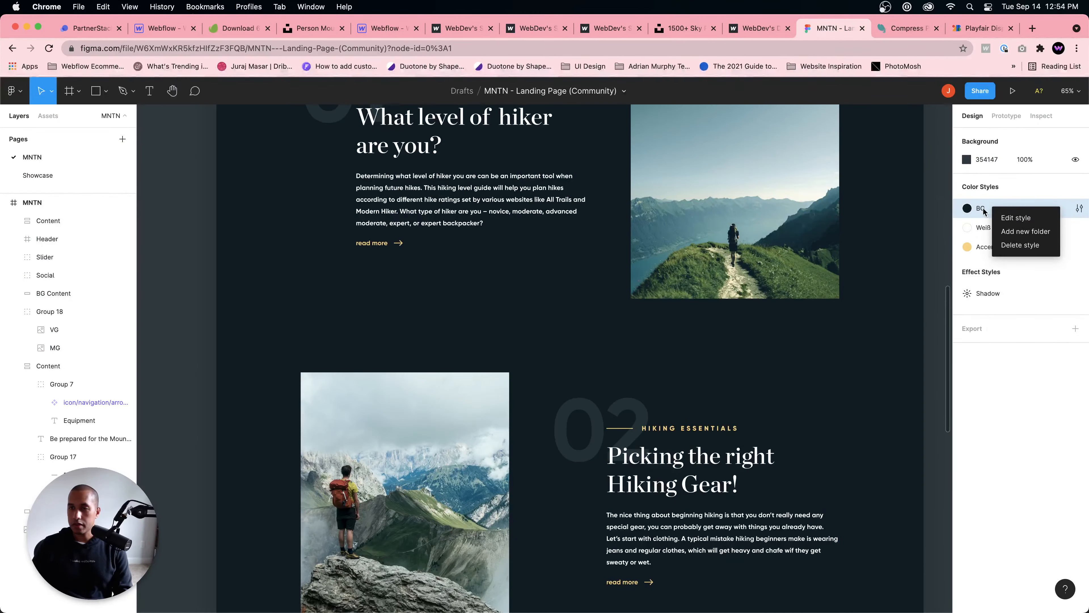
pyautogui.click(1006, 215)
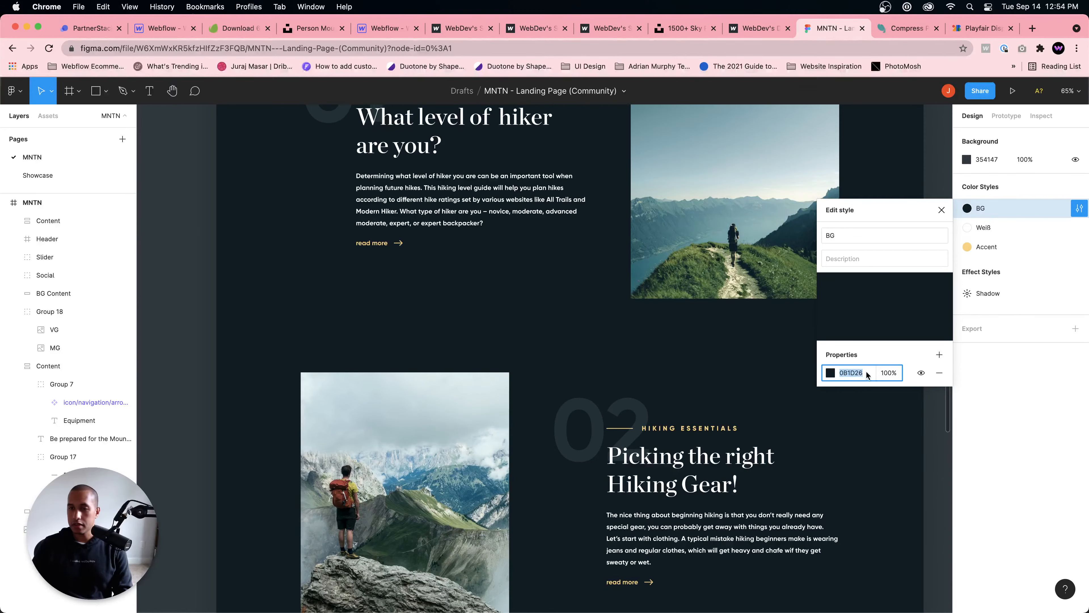
# Step: Switch back to Webflow and set the Content Section's background colour to #0b1d26
pyautogui.click(362, 38)
pyautogui.click(600, 441)
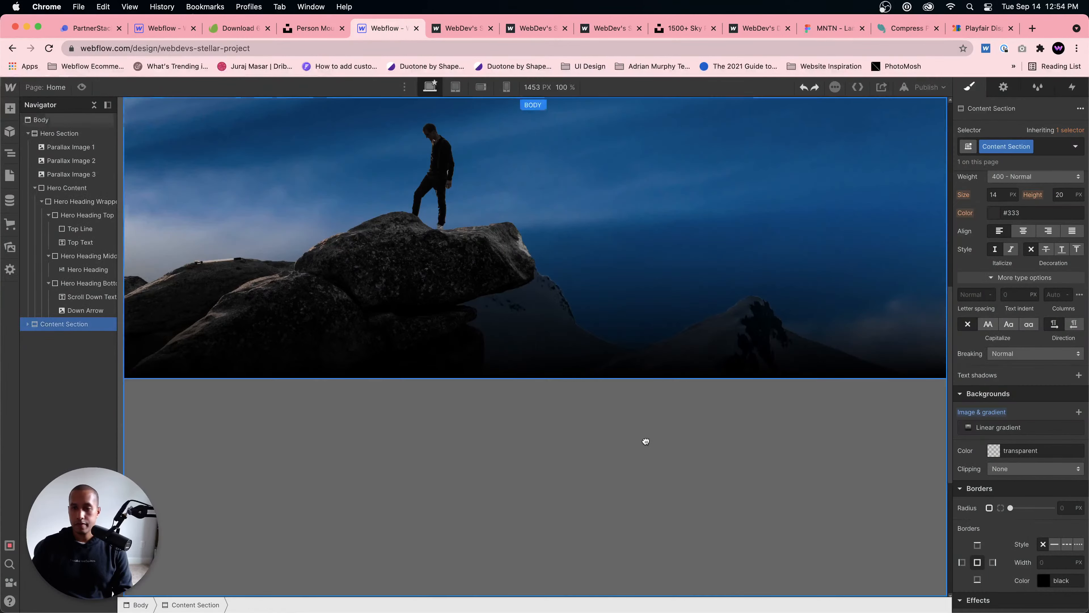
pyautogui.press('Return')
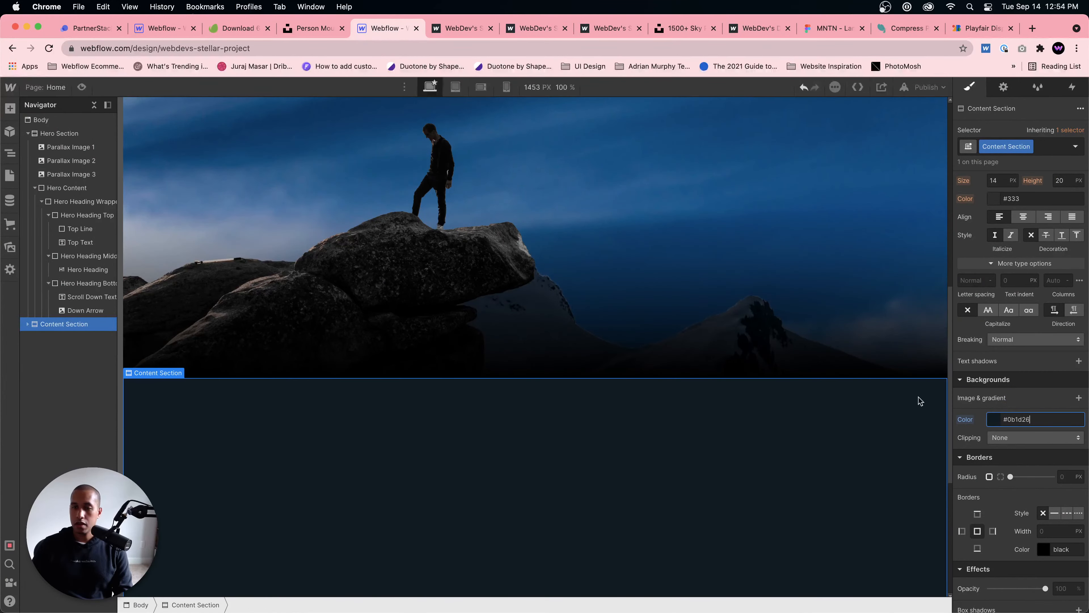
# Step: Change the black end stop of the Hero Gradient's linear gradient to the copied colour 0B1D26
pyautogui.click(561, 344)
pyautogui.scroll(-1, 1005, 430)
pyautogui.click(999, 425)
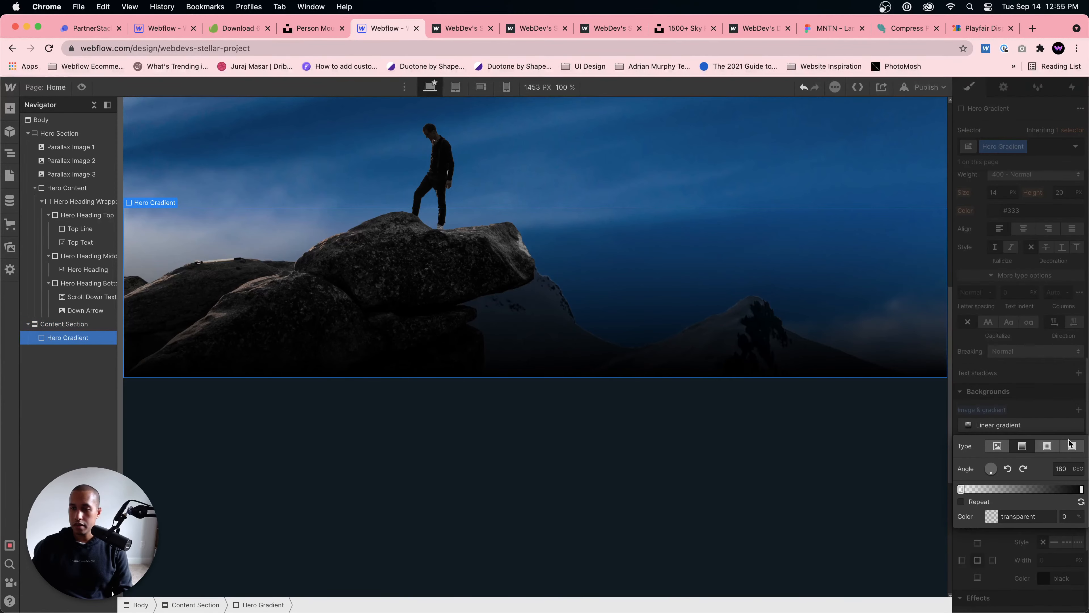
pyautogui.click(1082, 489)
pyautogui.click(1033, 515)
pyautogui.press('super+a')
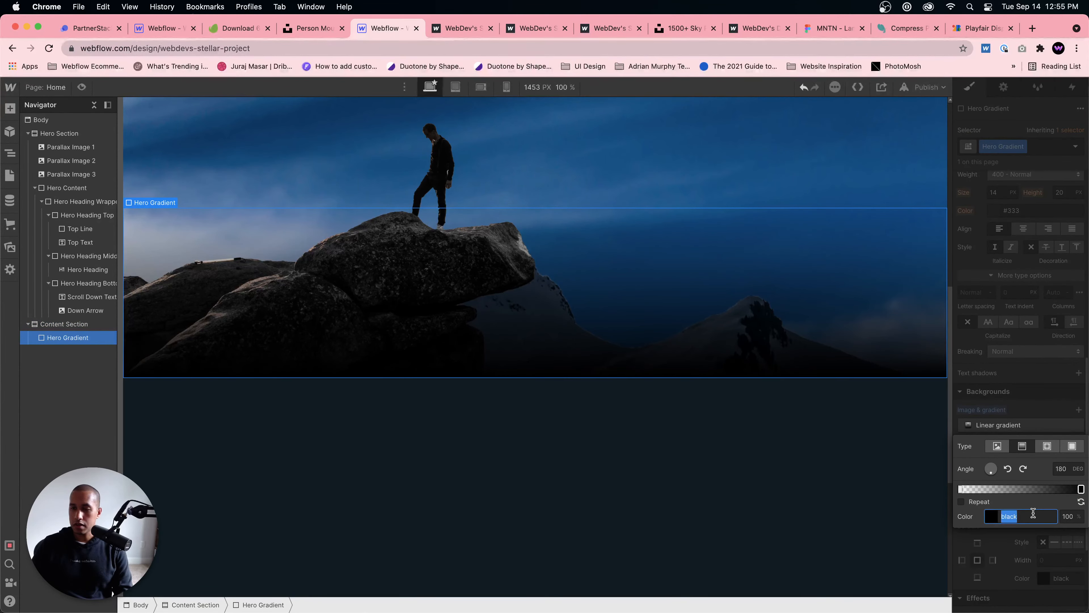
pyautogui.write('#0b1d26')
pyautogui.click(620, 480)
# Step: Preview the page and check how the hero blends into the content section while scrolling
pyautogui.click(81, 87)
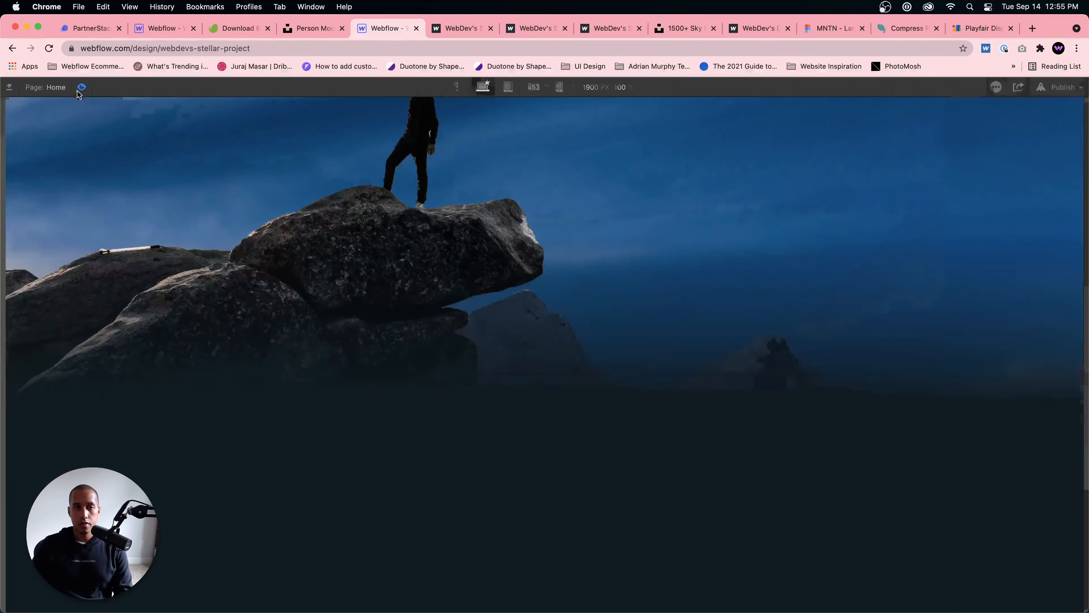
pyautogui.scroll(5, 372, 215)
pyautogui.scroll(-6, 369, 211)
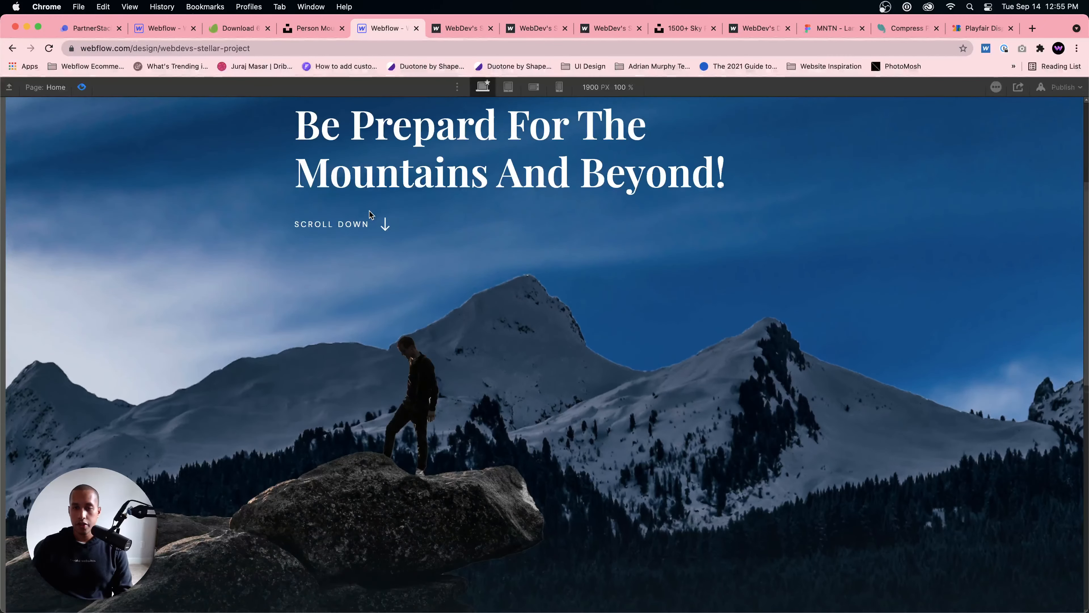
pyautogui.scroll(-5, 372, 214)
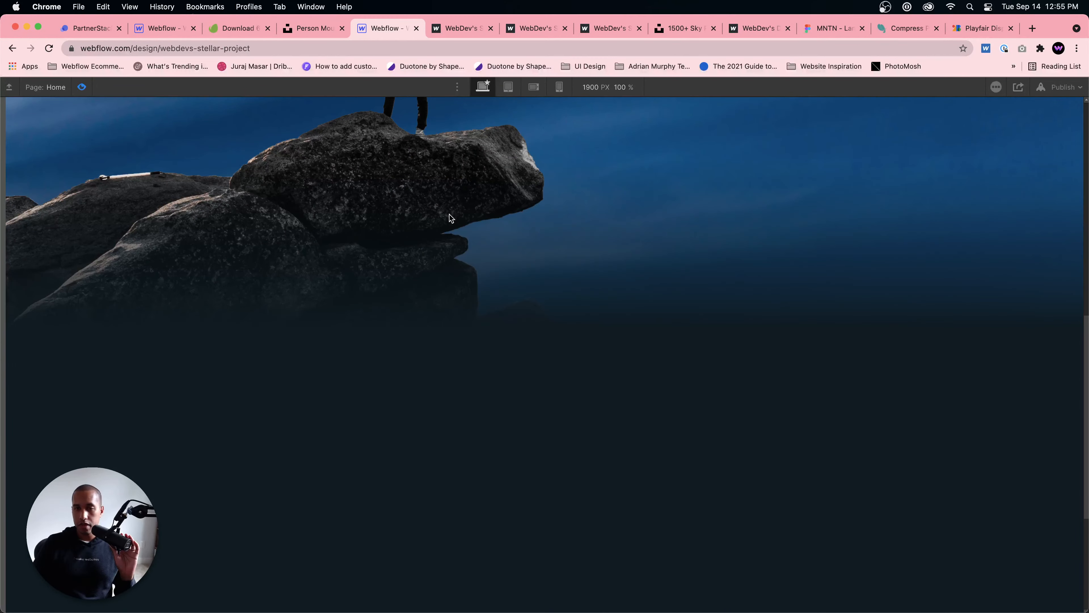
pyautogui.scroll(6, 450, 214)
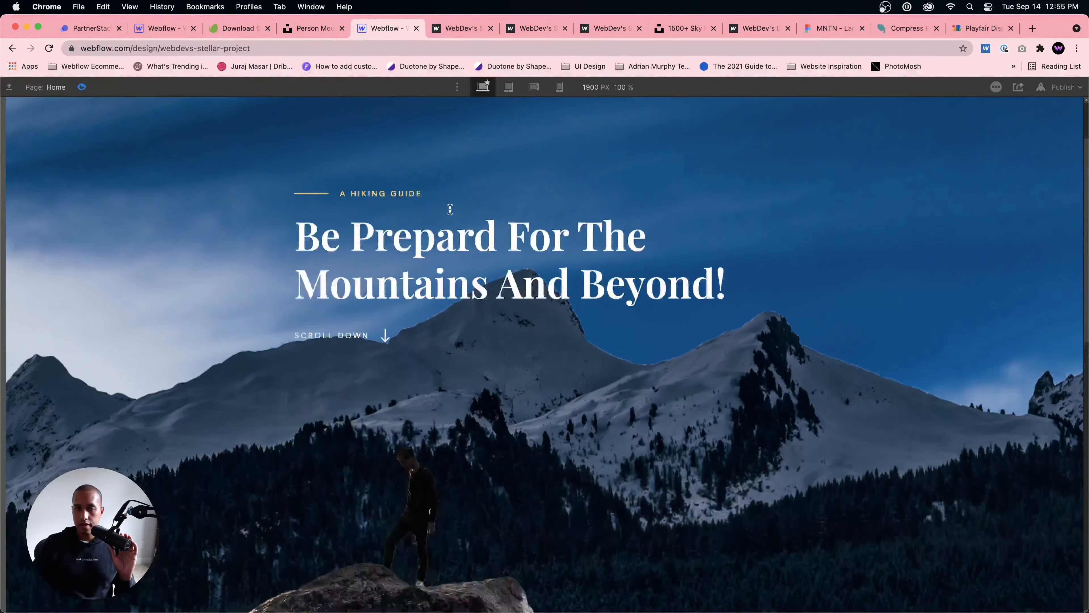
pyautogui.scroll(-1, 450, 212)
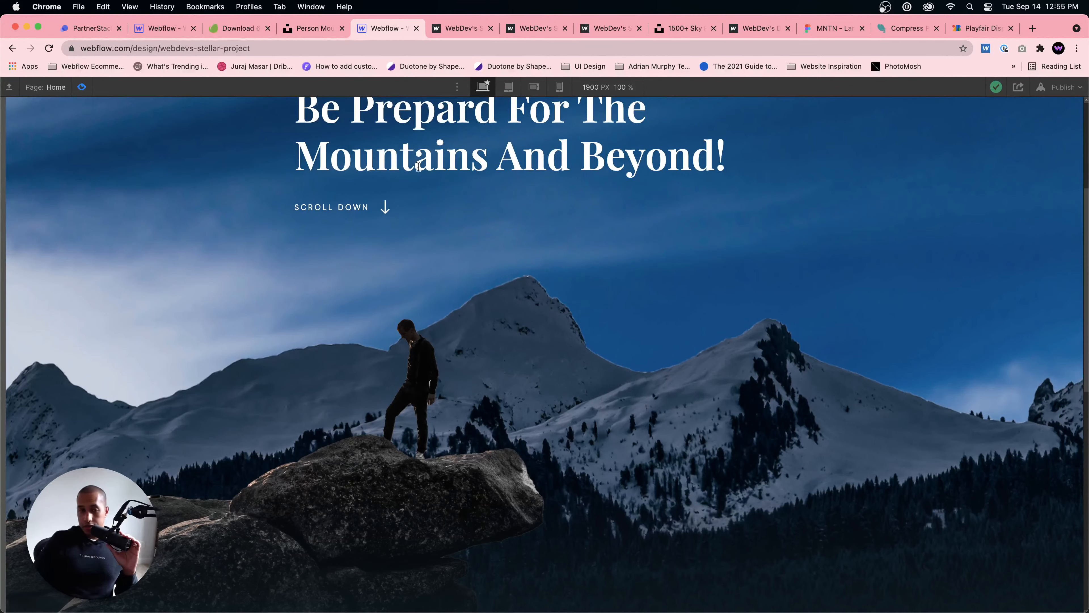
pyautogui.scroll(5, 441, 215)
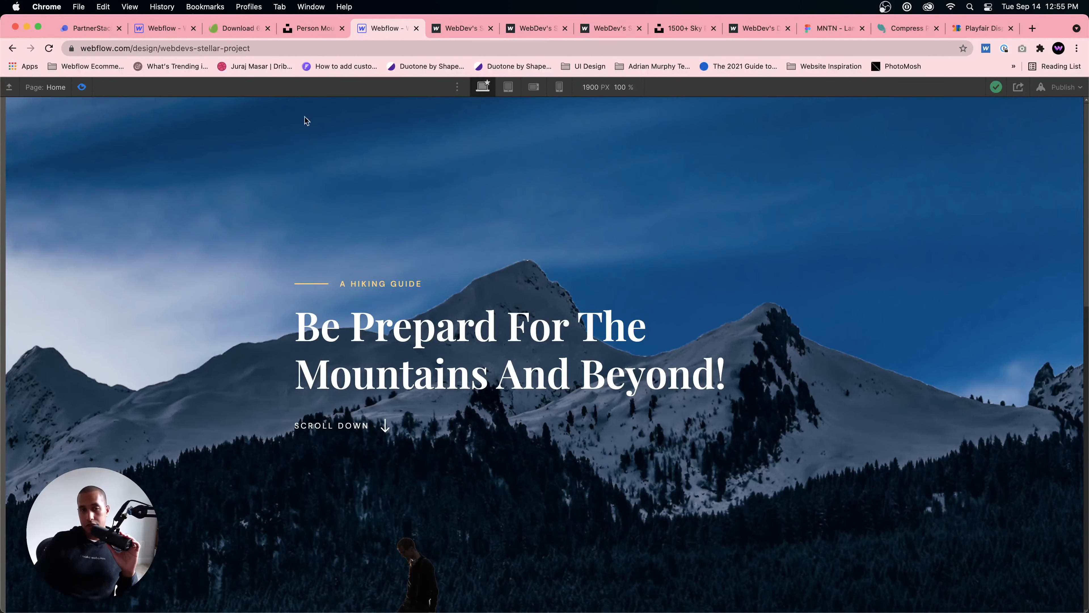
# Step: Leave the preview, publish the site to the selected webflow.io domain and switch to the live page
pyautogui.press('super+shift+p')
pyautogui.click(918, 88)
pyautogui.click(858, 227)
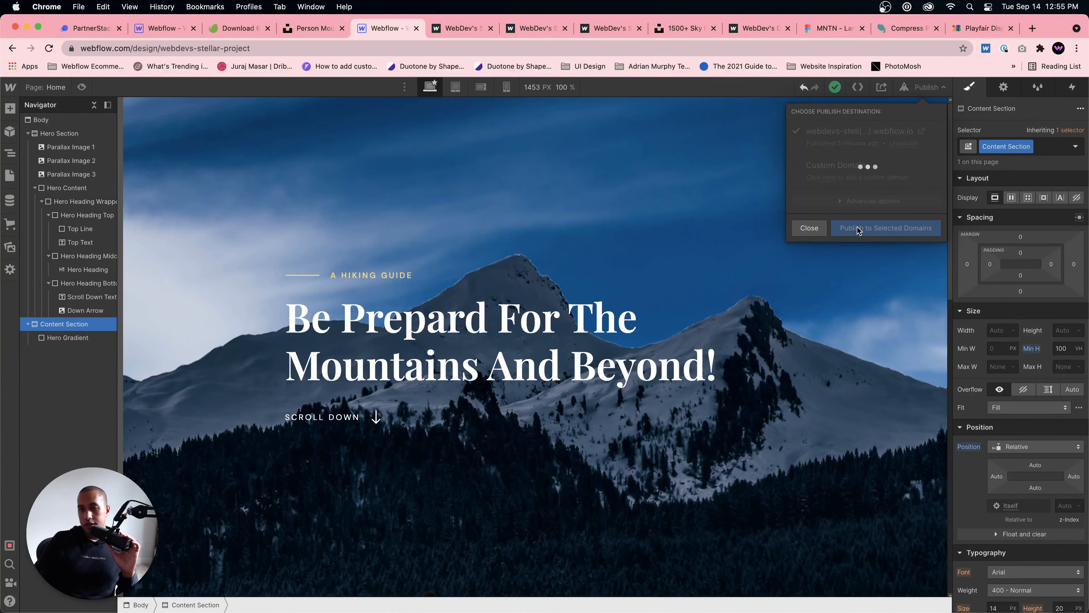
pyautogui.click(609, 27)
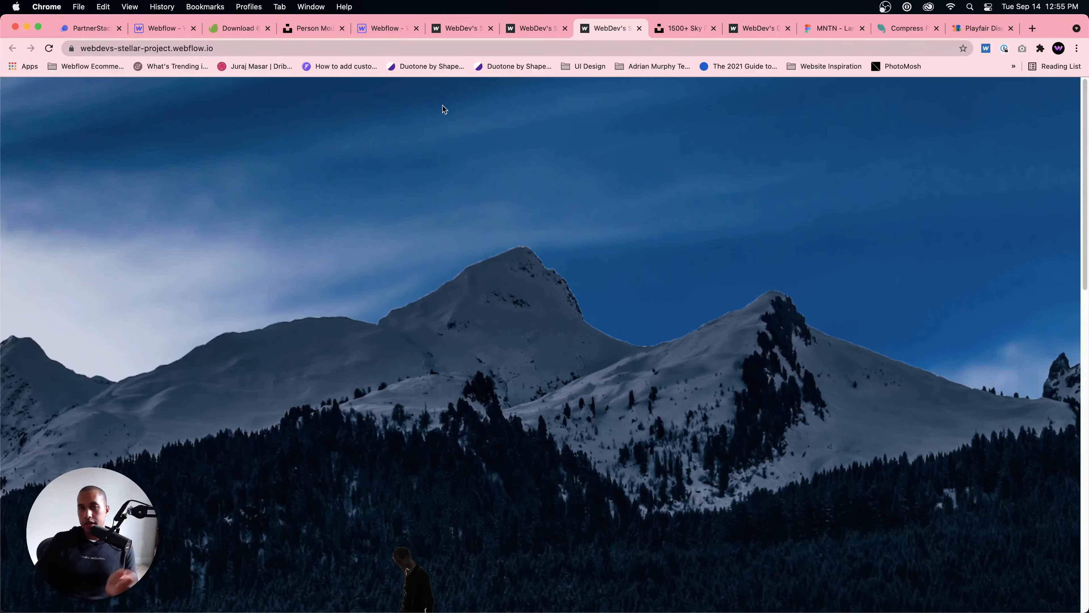
# Step: Switch to Unsplash and search its photos for "mountains"
pyautogui.click(758, 28)
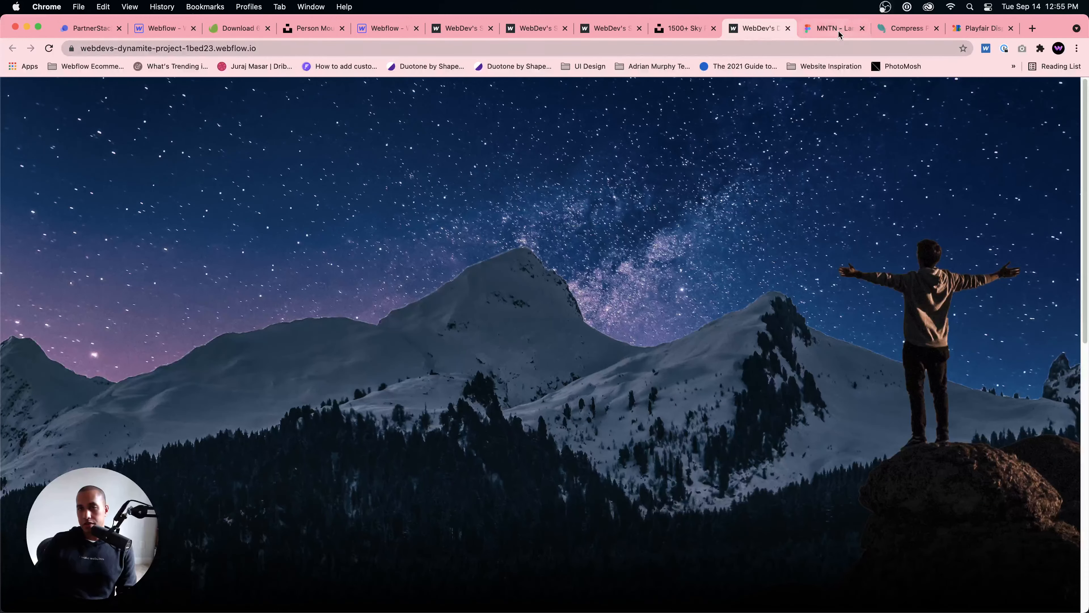
pyautogui.click(461, 27)
pyautogui.click(385, 28)
pyautogui.click(315, 28)
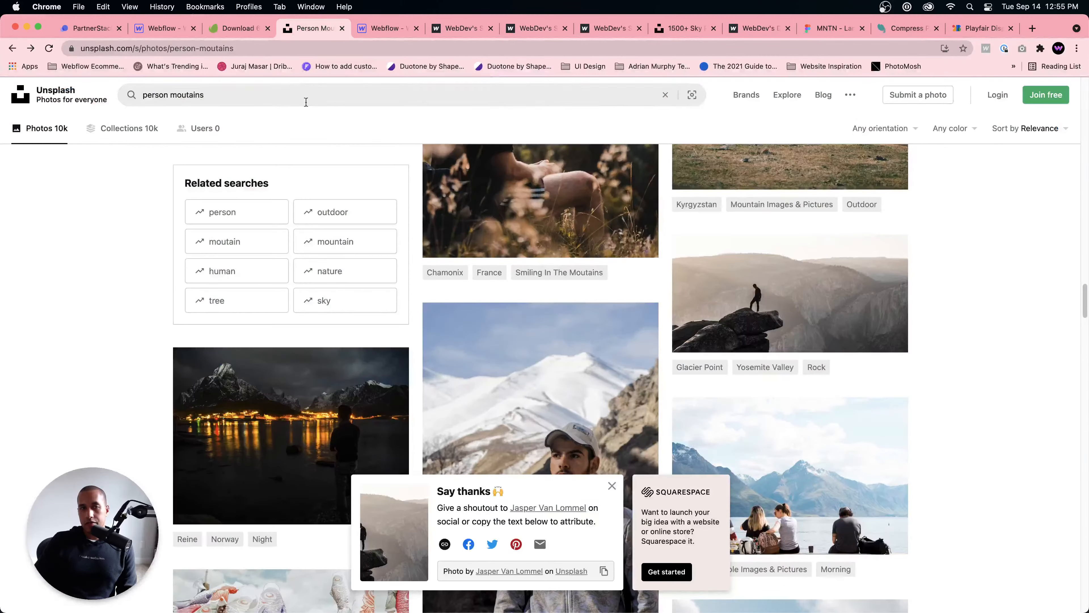
pyautogui.click(355, 96)
pyautogui.press('super+a')
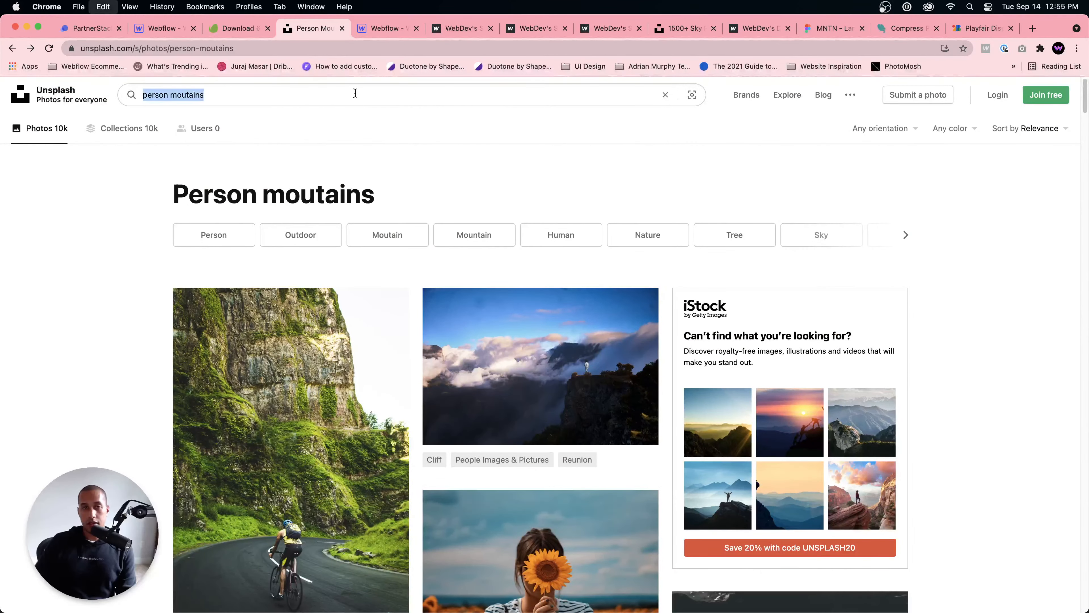
pyautogui.write('mountains')
pyautogui.press('Return')
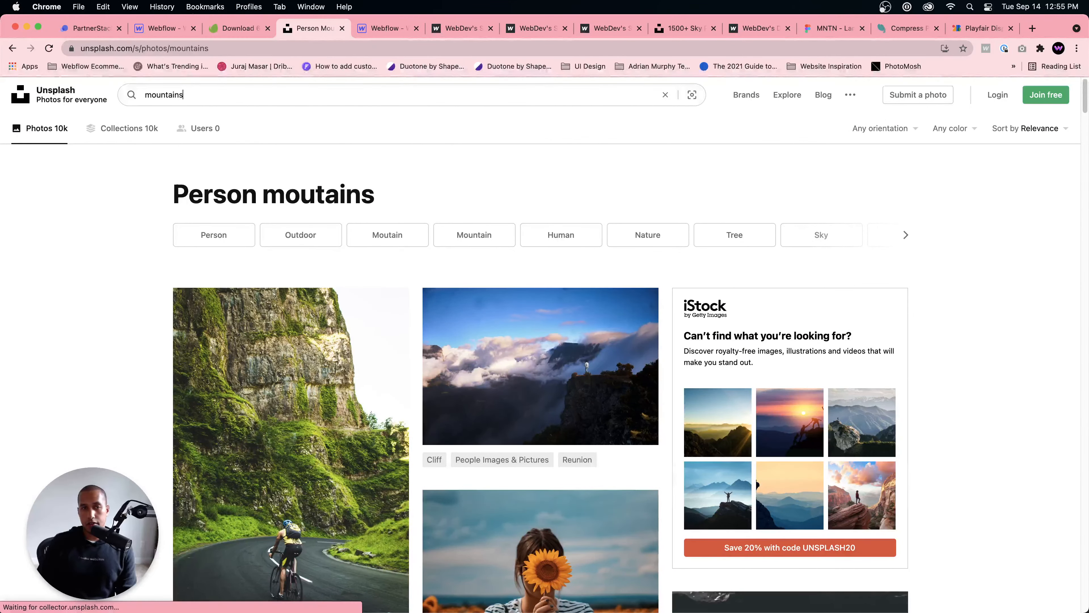
# Step: Browse the mountain photo results for an image suited to a layered parallax scene
pyautogui.scroll(-5, 513, 328)
pyautogui.scroll(-8, 513, 328)
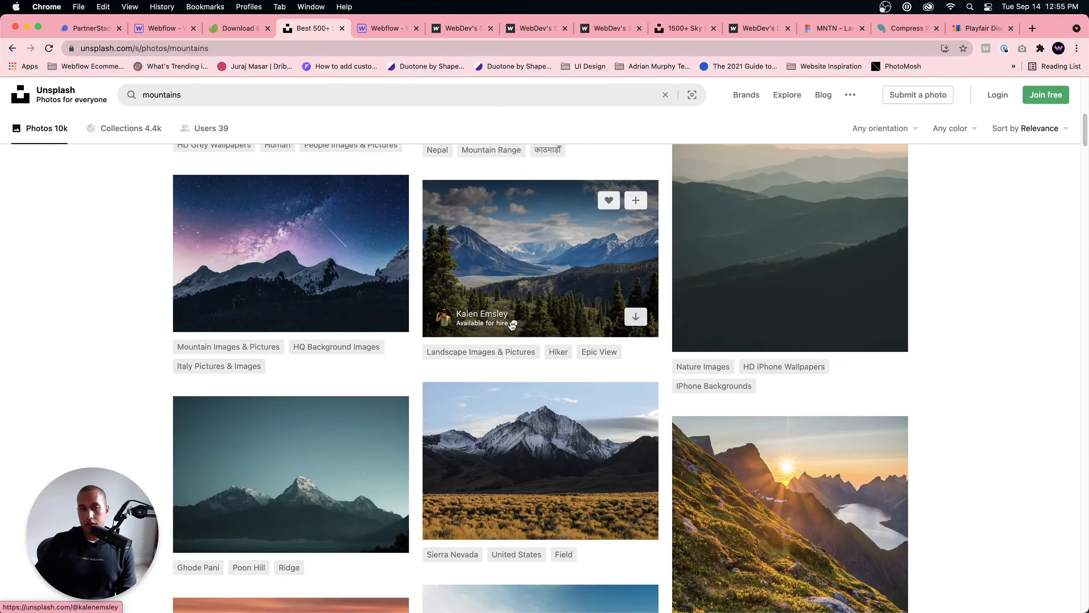
pyautogui.scroll(-3, 512, 325)
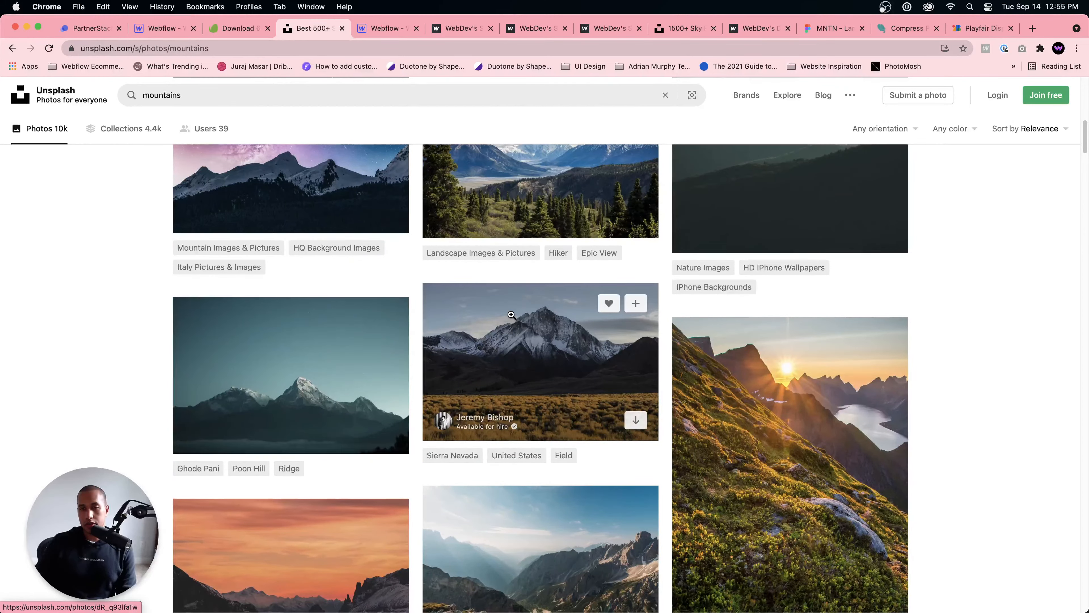
pyautogui.scroll(-3, 511, 314)
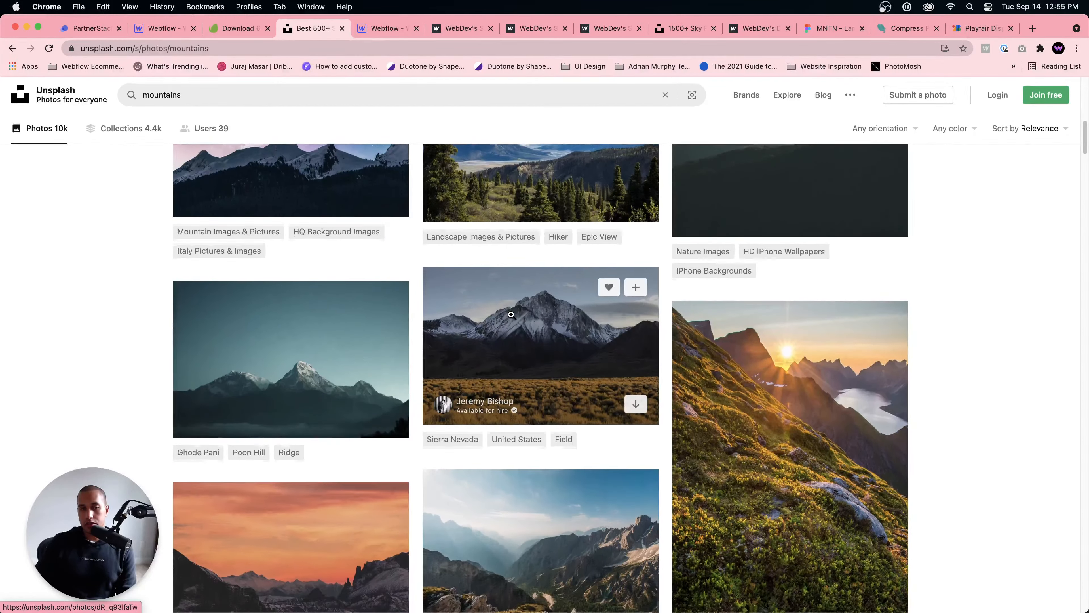
pyautogui.scroll(-5, 536, 317)
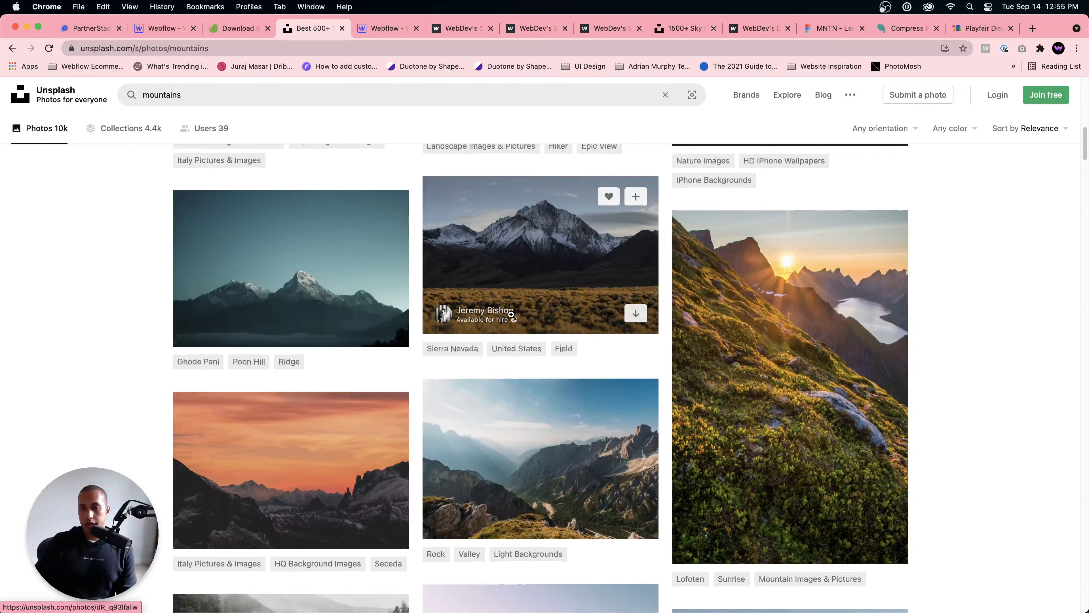
pyautogui.scroll(-15, 563, 319)
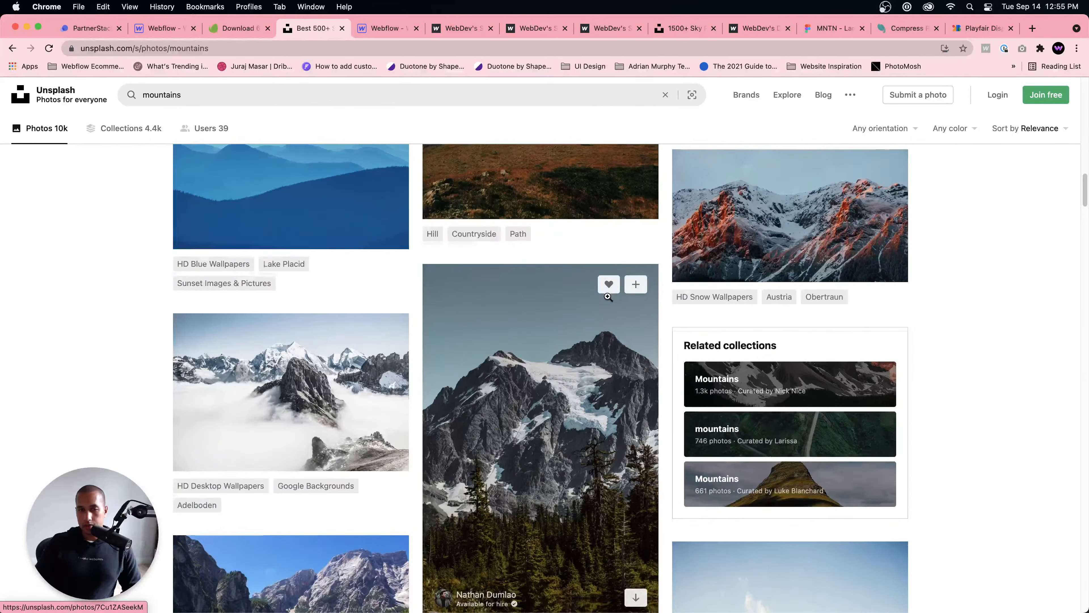
pyautogui.scroll(-13, 608, 296)
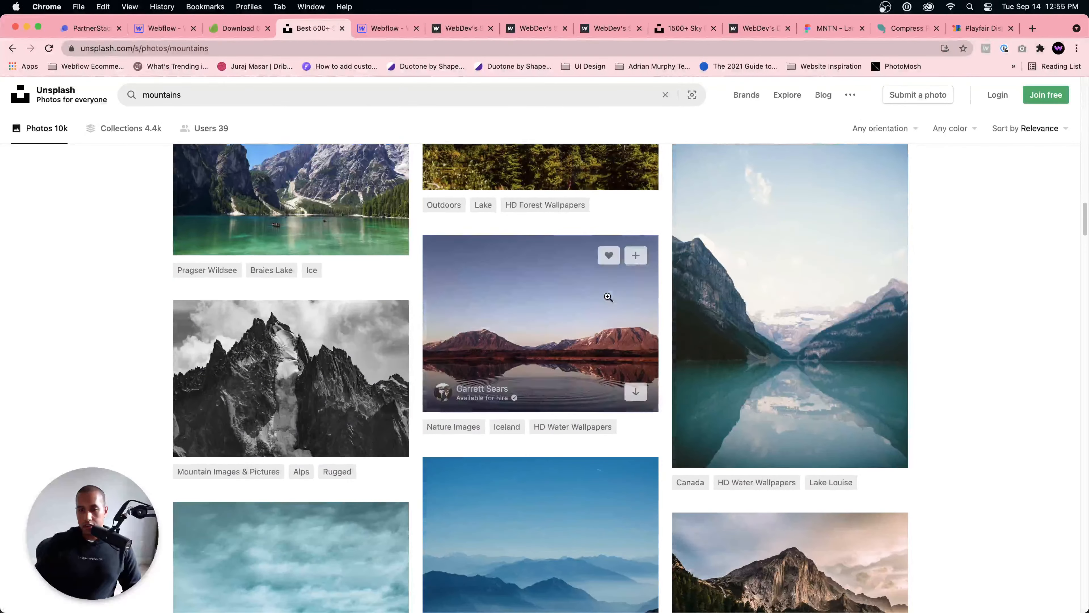
pyautogui.scroll(-1, 607, 296)
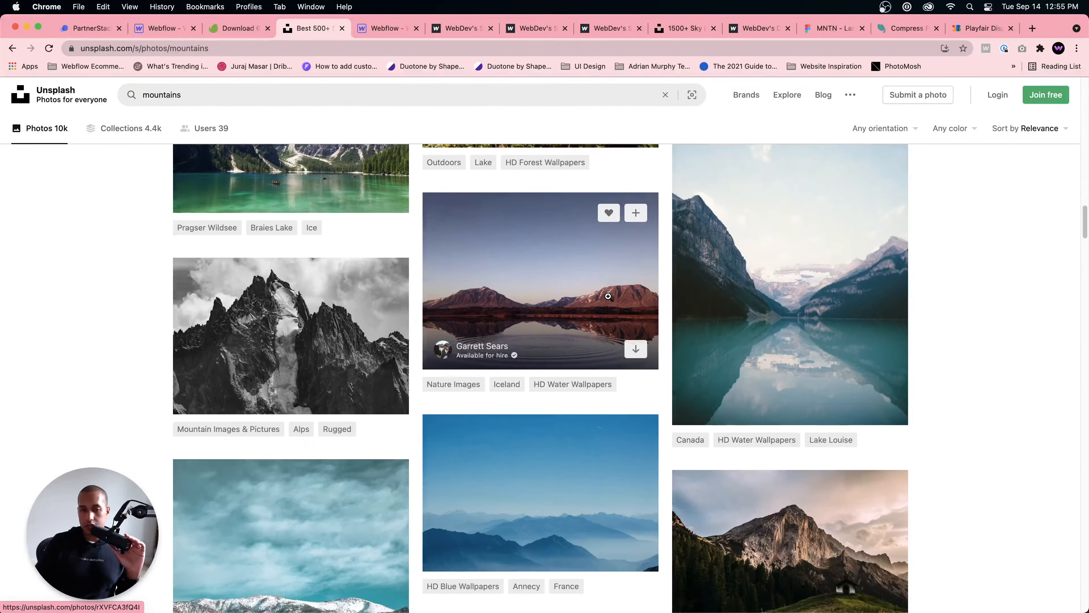
pyautogui.scroll(-8, 608, 296)
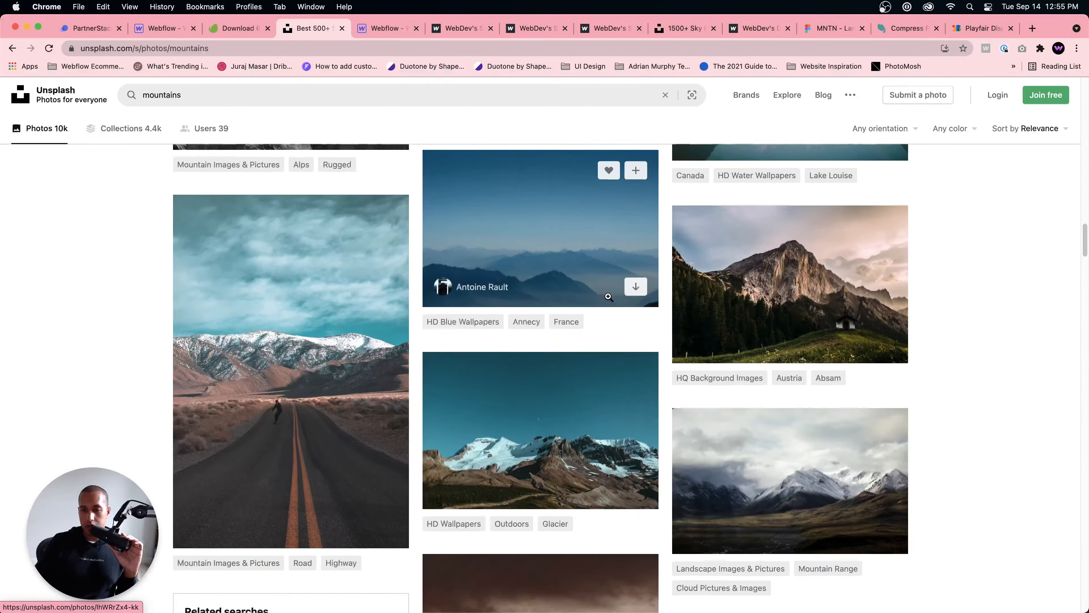
pyautogui.scroll(-3, 608, 292)
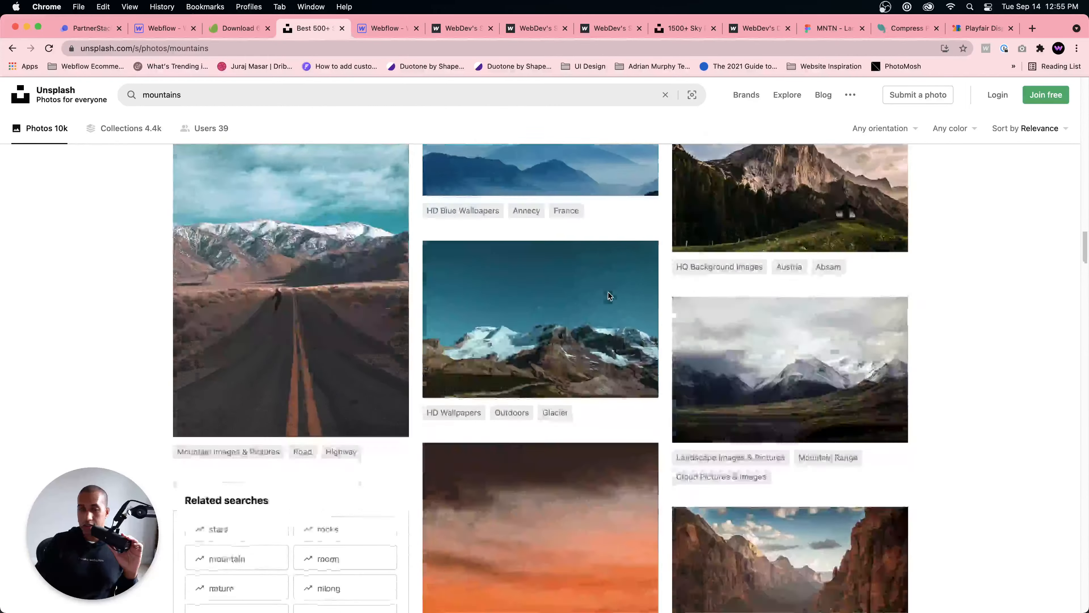
pyautogui.scroll(-15, 608, 292)
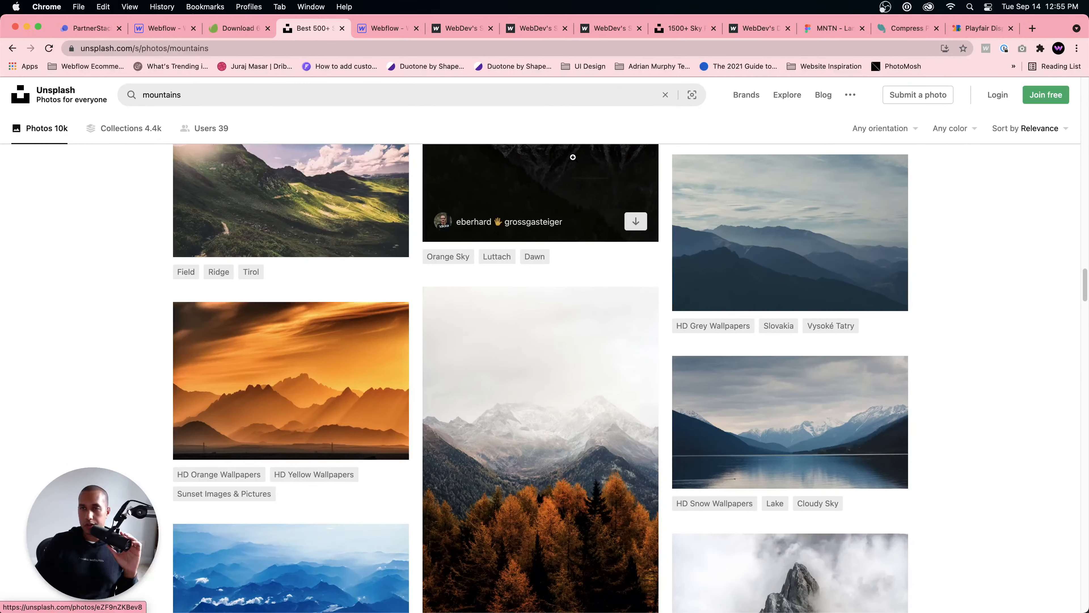
pyautogui.scroll(-6, 601, 199)
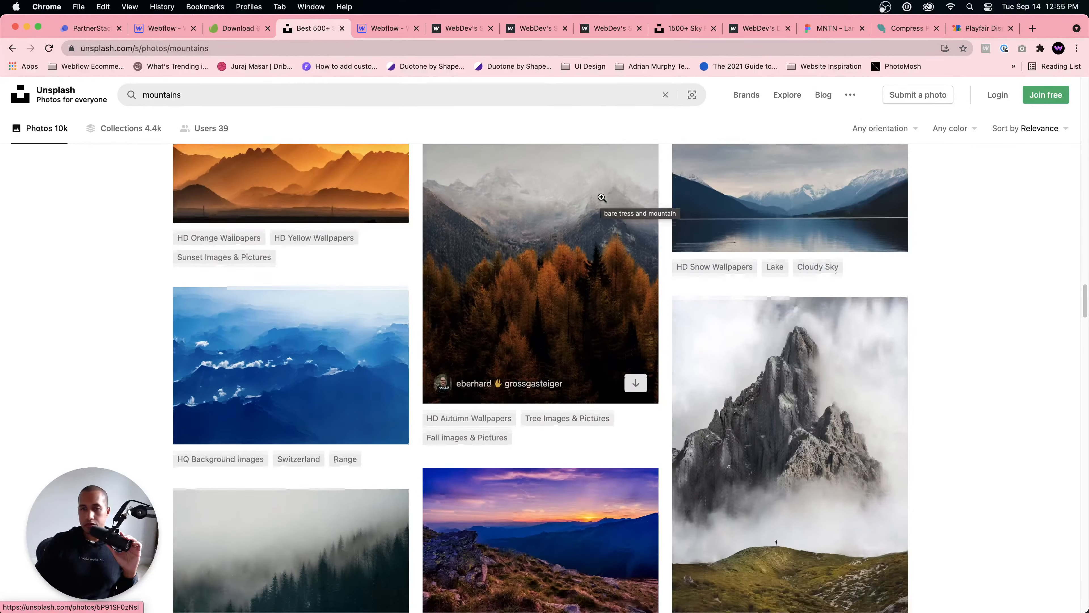
pyautogui.scroll(-2, 602, 197)
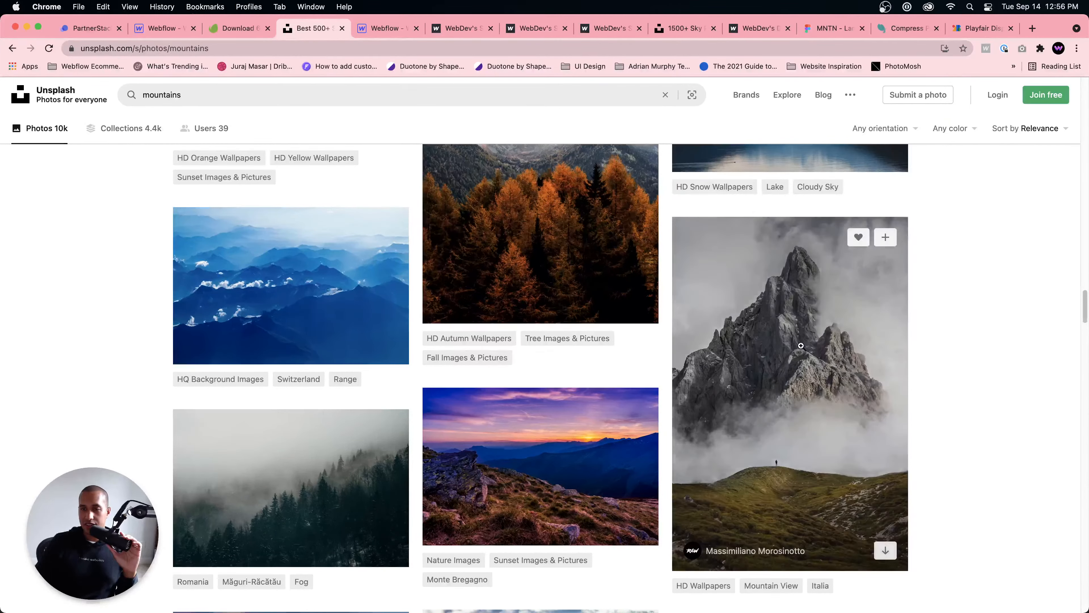
# Step: Open the photo of the grey misty peak above a grassy hill and examine its layers at full size
pyautogui.click(815, 432)
pyautogui.click(584, 335)
pyautogui.scroll(-10, 583, 335)
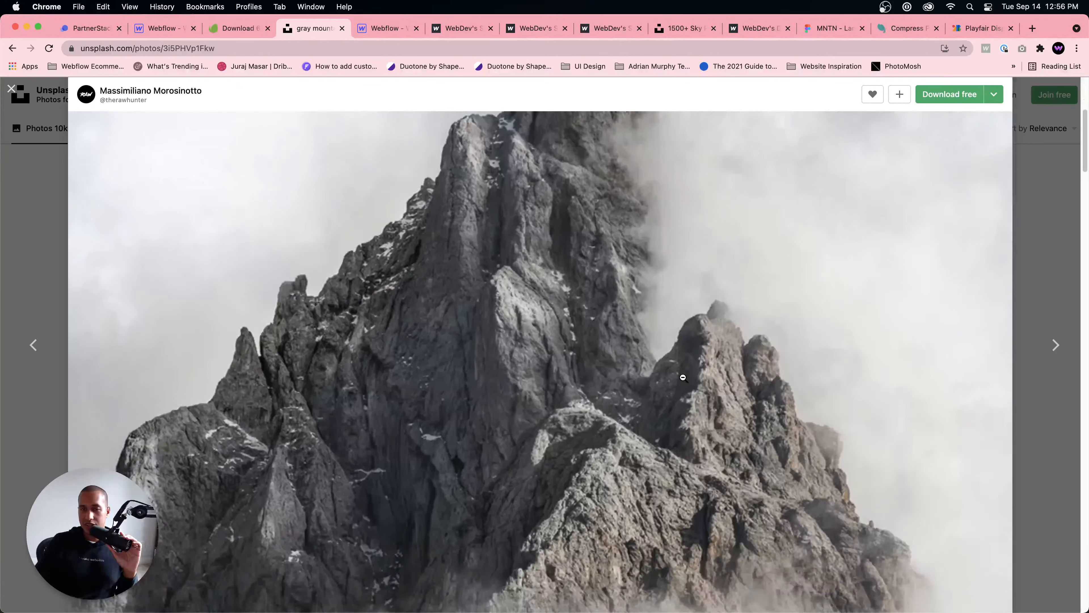
pyautogui.scroll(-10, 557, 376)
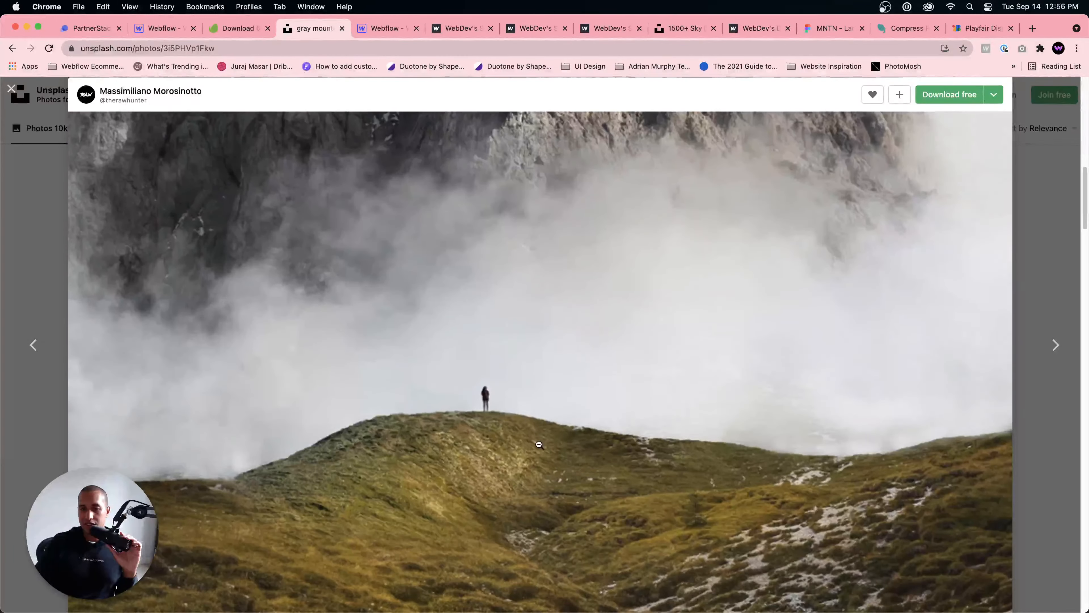
pyautogui.scroll(6, 458, 416)
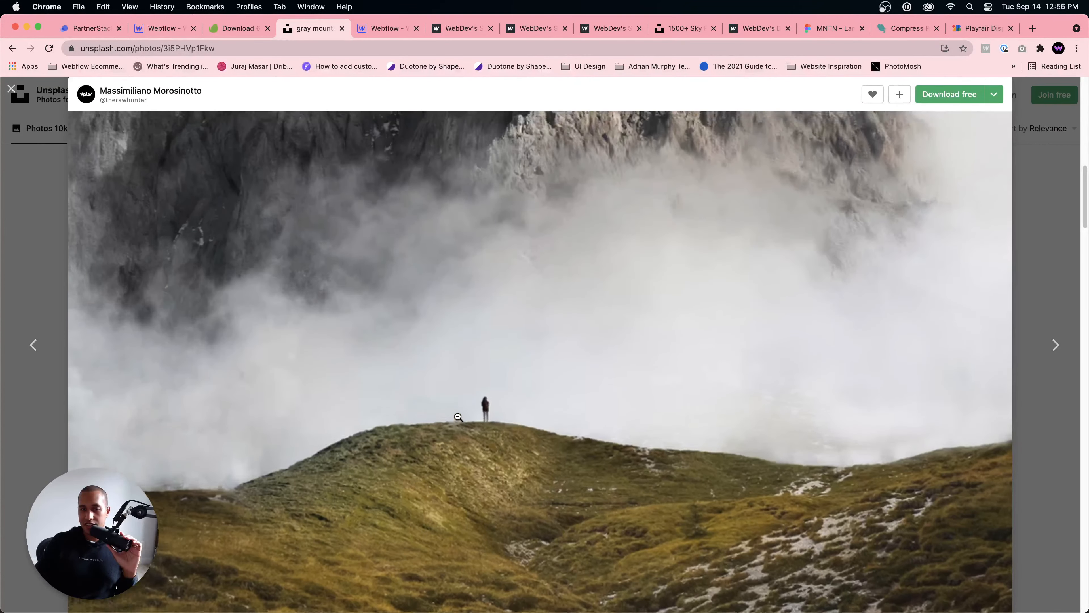
pyautogui.scroll(10, 457, 415)
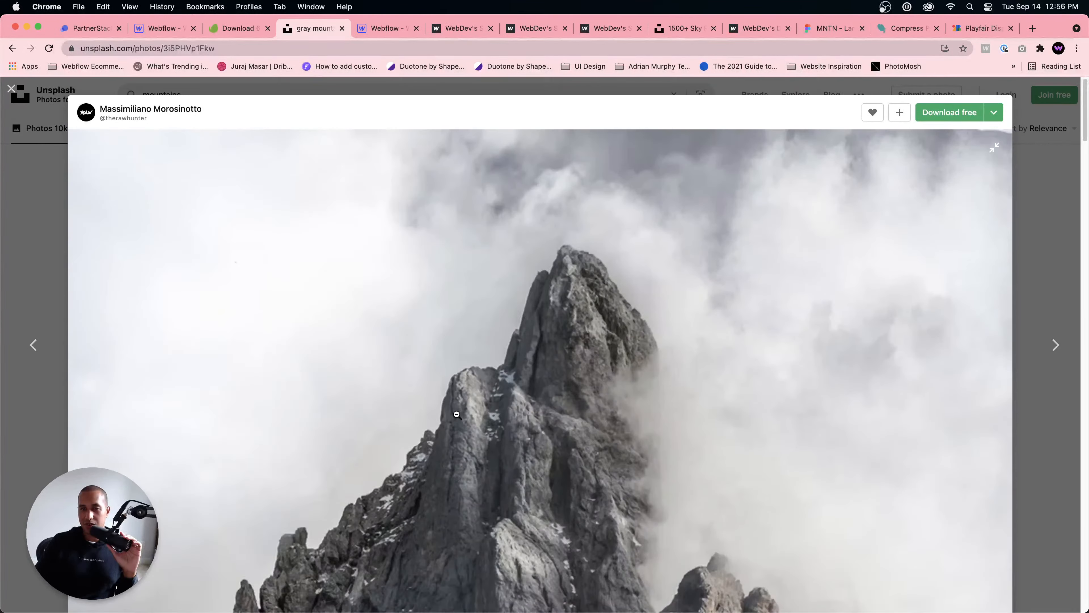
pyautogui.scroll(-1, 457, 406)
pyautogui.click(476, 390)
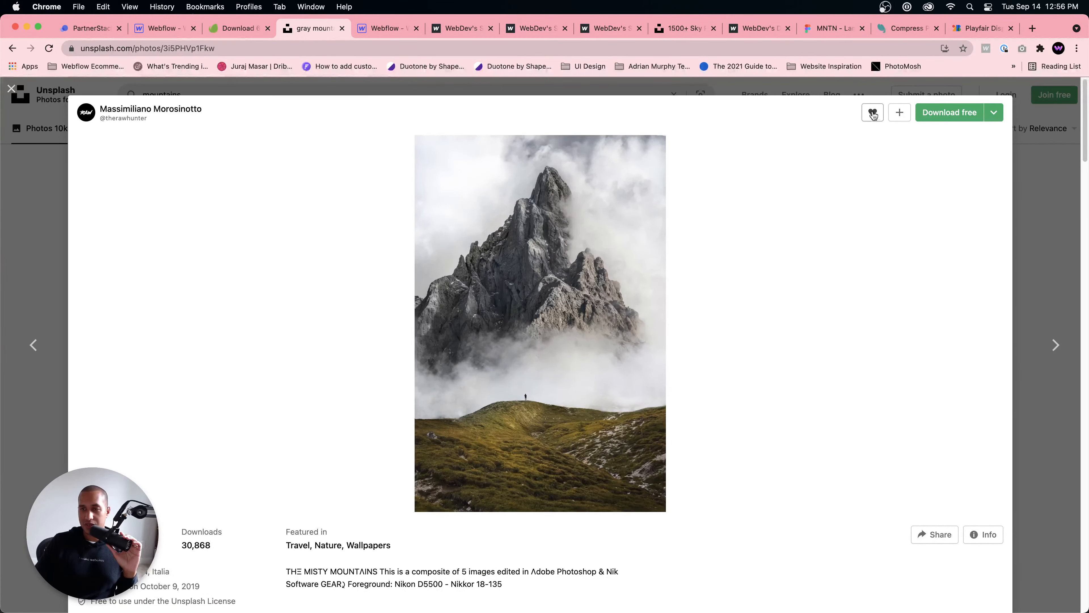
# Step: Download the misty mountain photo and show the downloaded file in Finder
pyautogui.click(937, 114)
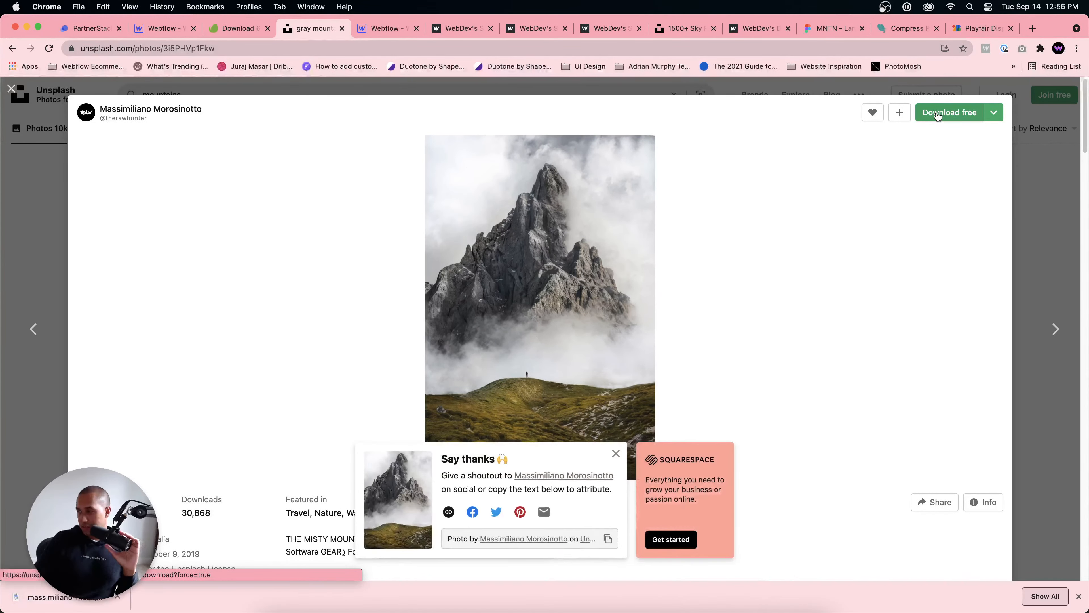
pyautogui.click(120, 597)
pyautogui.click(172, 579)
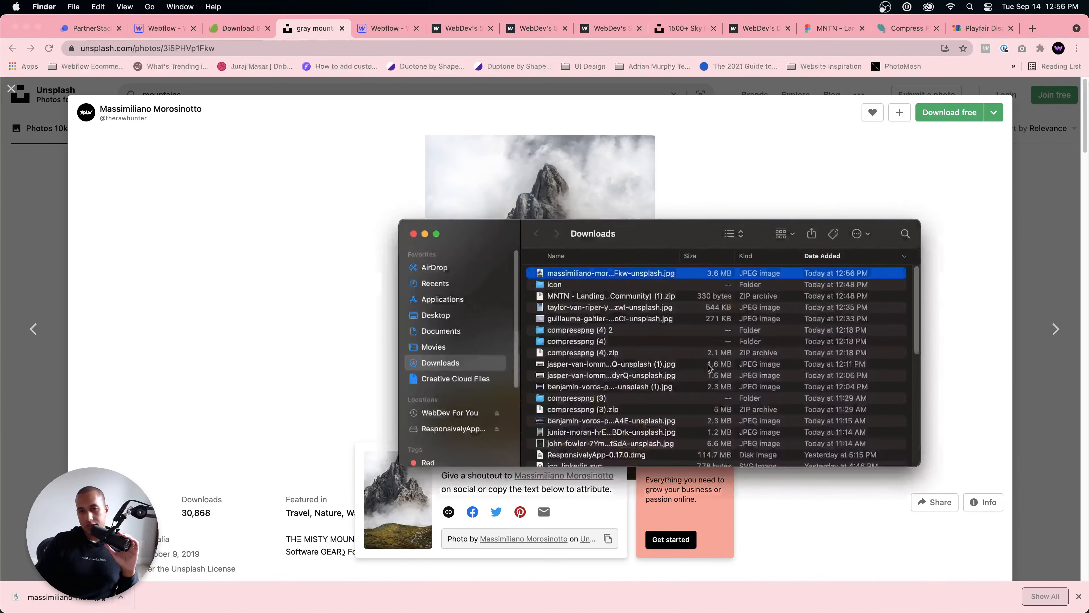
# Step: Open the downloaded misty mountain JPEG from the Downloads folder in Adobe Photoshop 2021
pyautogui.rightClick(564, 274)
pyautogui.moveTo(806, 289)
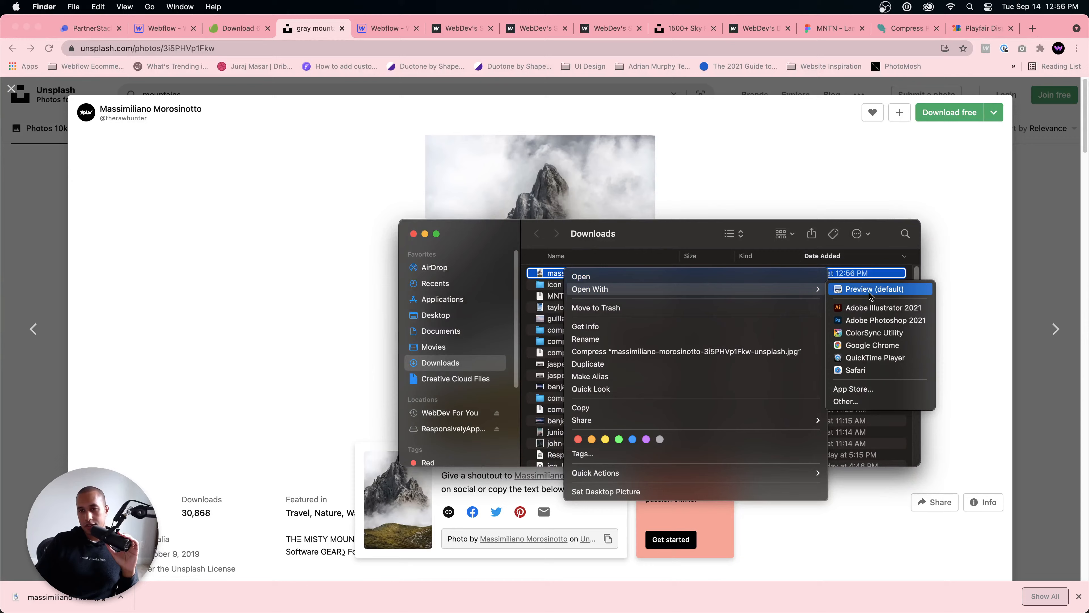
pyautogui.click(864, 320)
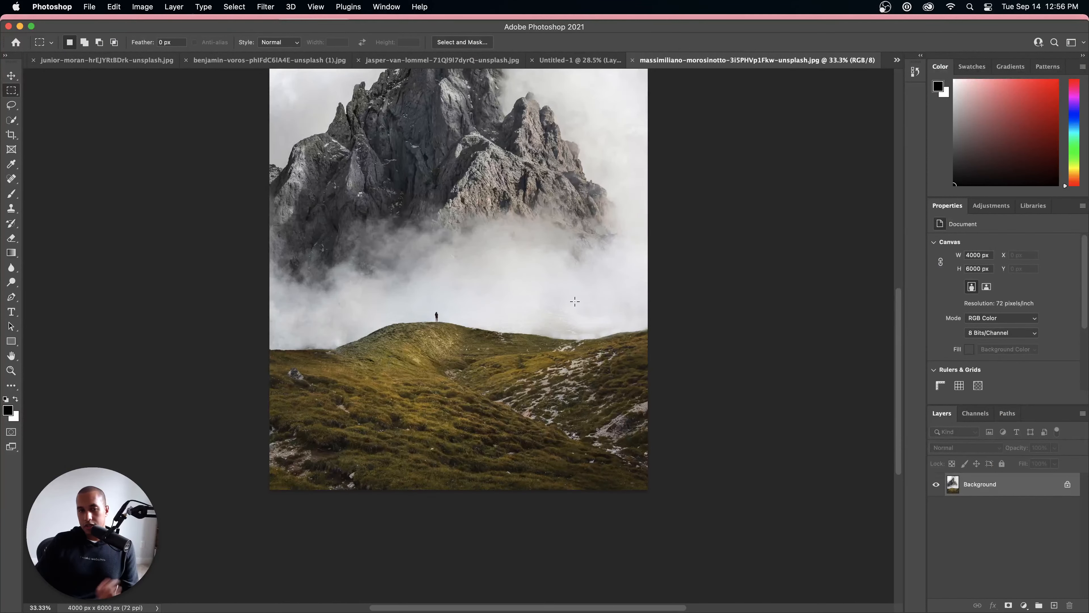
# Step: Try to select the photo's main subject automatically with Select Subject
pyautogui.scroll(5, 574, 301)
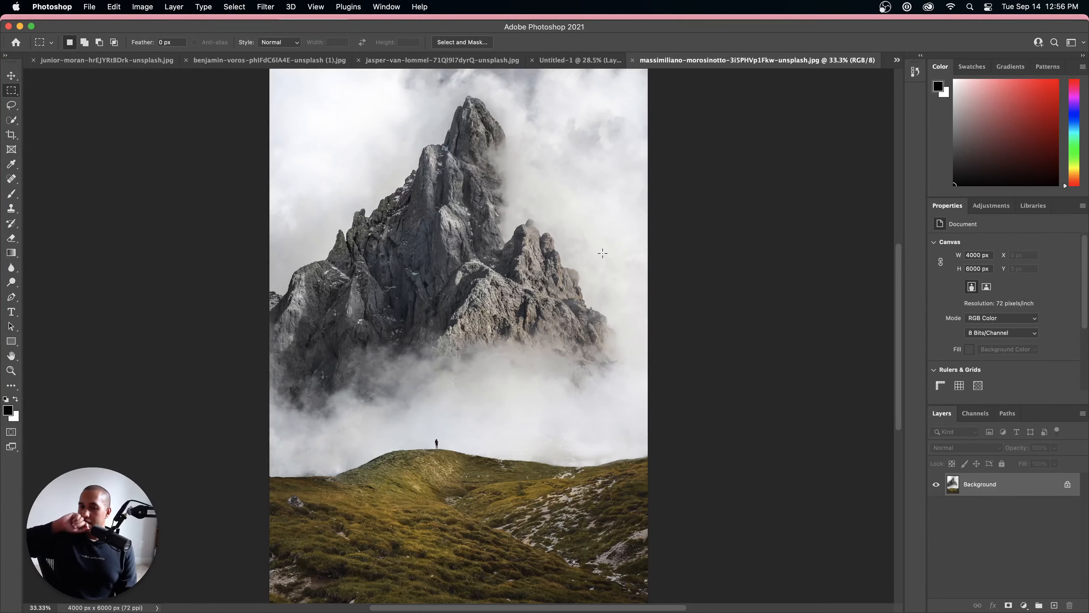
pyautogui.scroll(2, 429, 304)
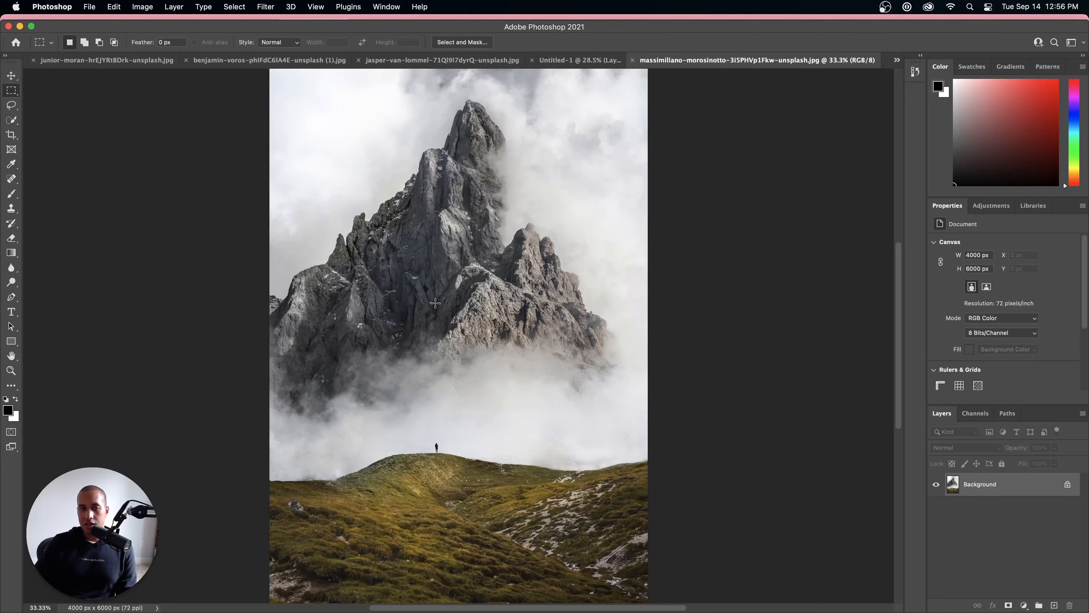
pyautogui.scroll(-1, 499, 256)
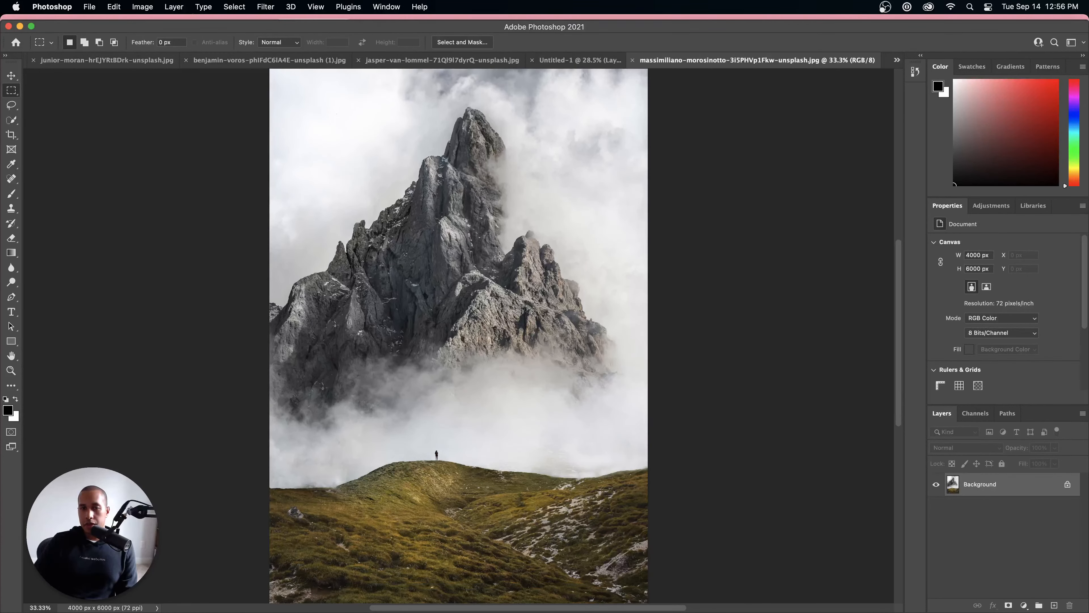
pyautogui.scroll(3, 579, 230)
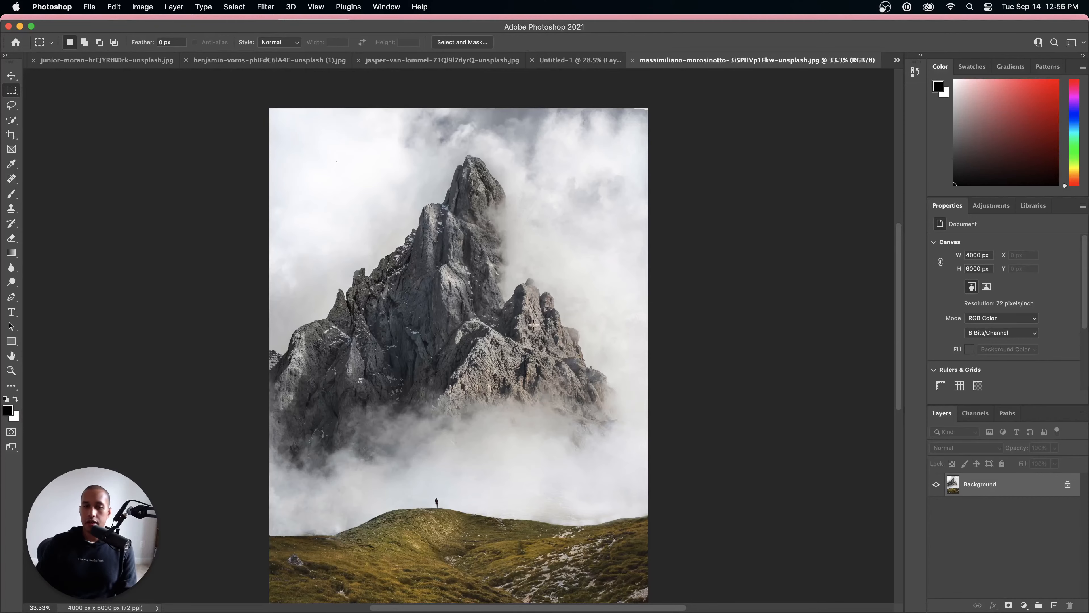
pyautogui.scroll(-3, 532, 340)
pyautogui.click(234, 7)
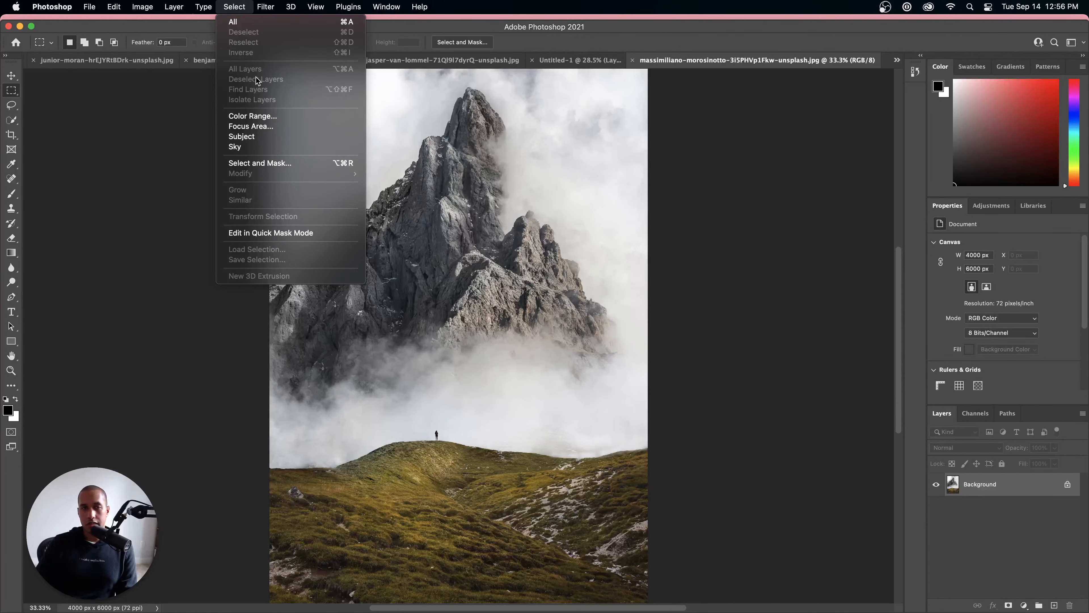
pyautogui.click(255, 137)
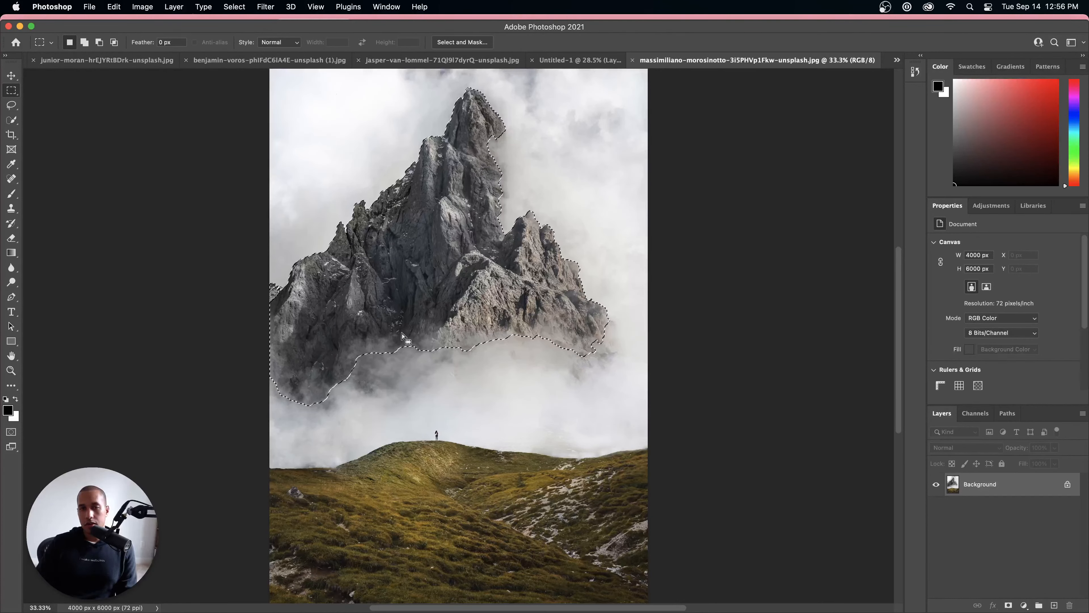
pyautogui.scroll(-2, 497, 302)
pyautogui.scroll(-1, 497, 302)
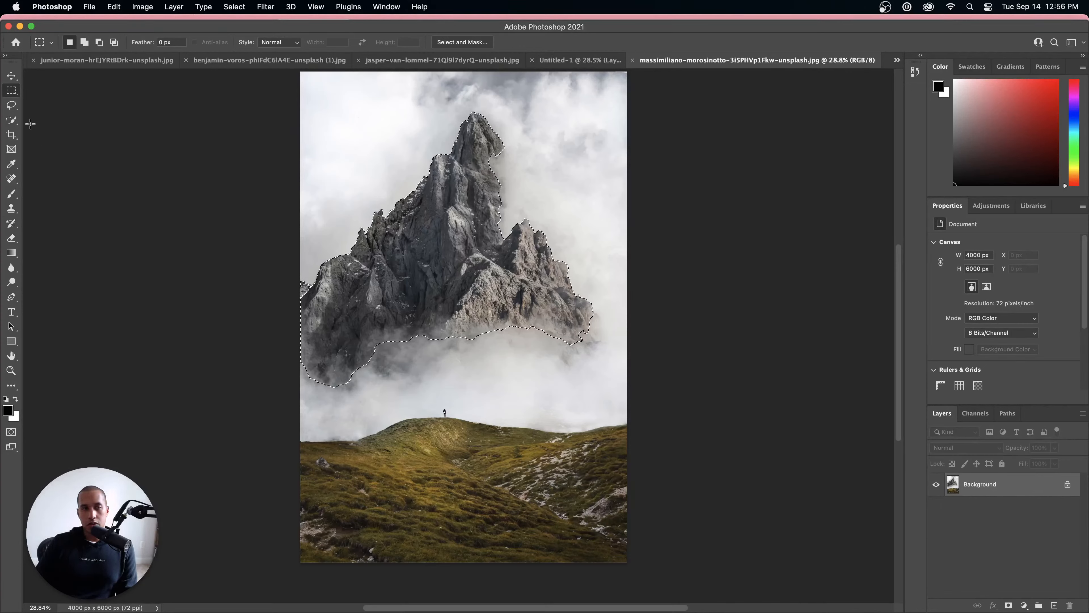
# Step: Clear the mountain selection and select the whole grassy foreground hill with the Quick Selection tool
pyautogui.press('w')
pyautogui.click(234, 7)
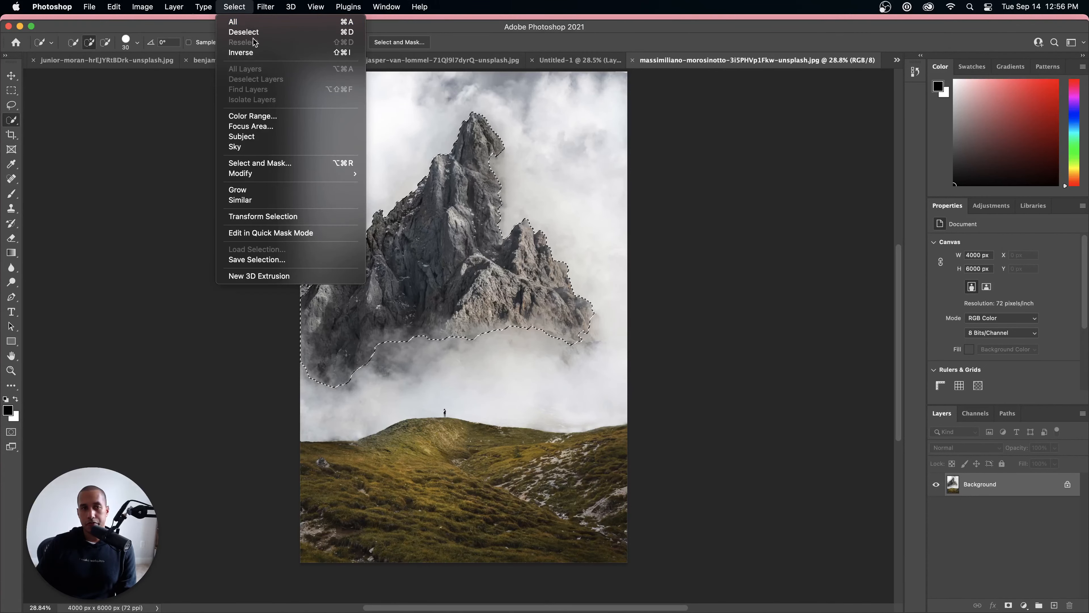
pyautogui.click(257, 32)
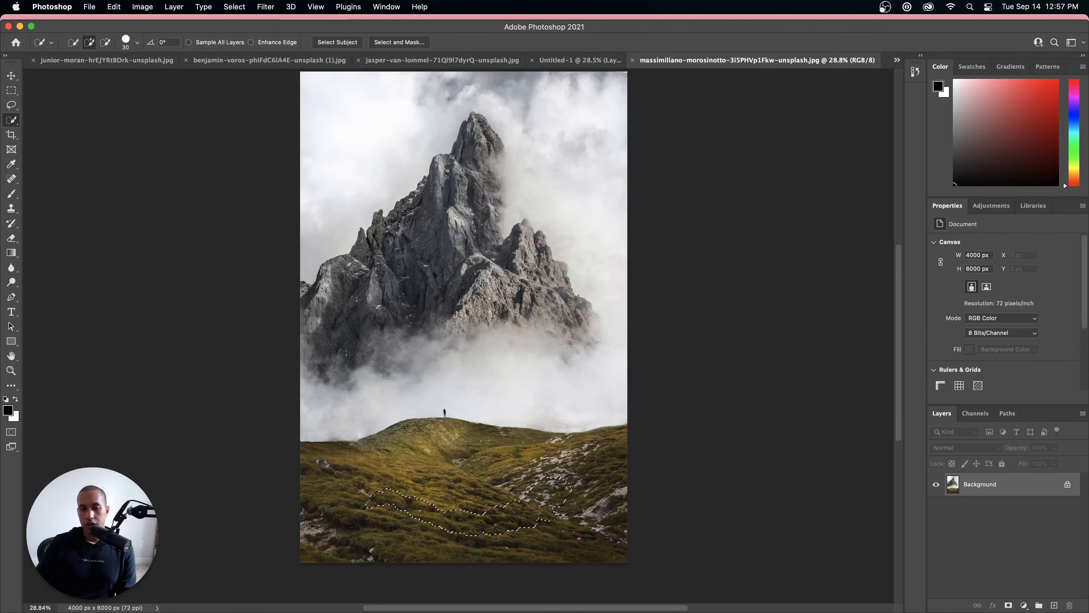
pyautogui.moveTo(580, 453); pyautogui.dragTo(450, 487)
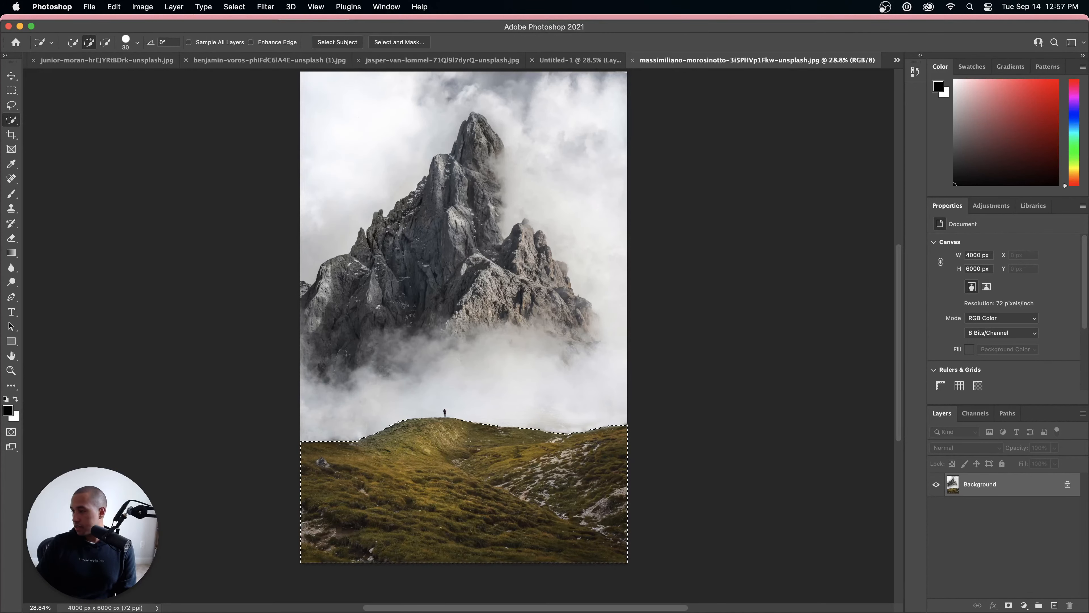
# Step: Add the hiker standing on the hilltop to the hill selection and subtract the excess sky left of the figure
pyautogui.scroll(10, 447, 422)
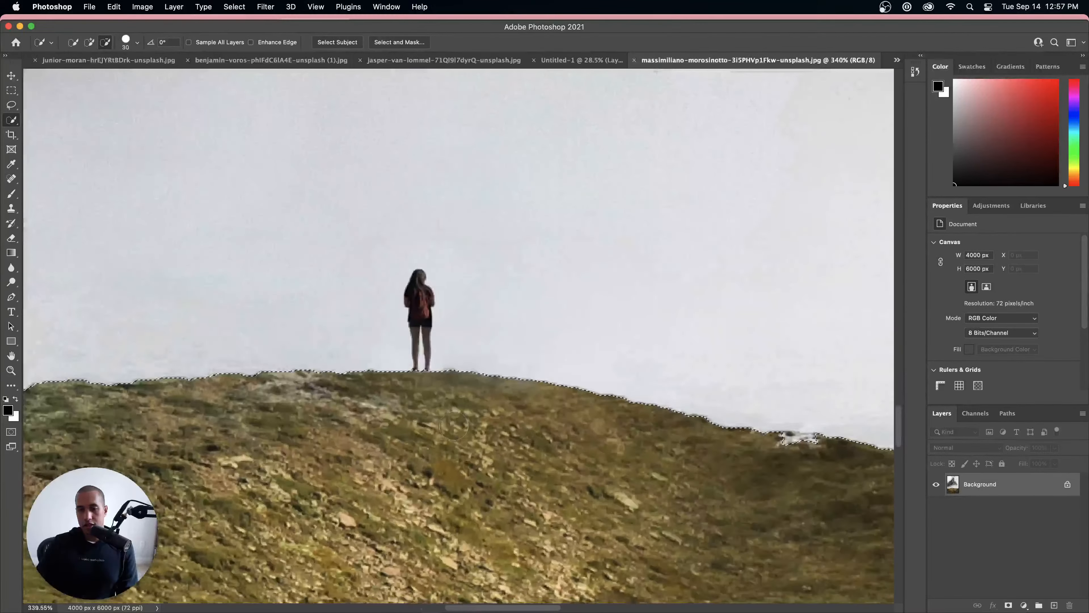
pyautogui.scroll(1, 453, 426)
pyautogui.moveTo(439, 360)
pyautogui.mouseDown()
pyautogui.moveTo(407, 309)
pyautogui.moveTo(413, 275)
pyautogui.mouseUp()
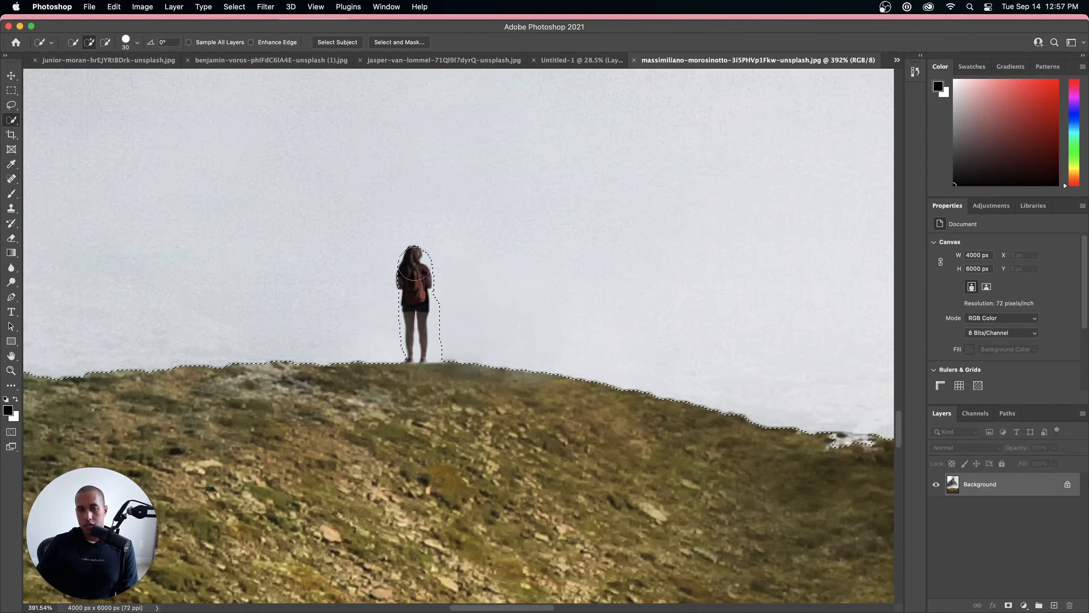
pyautogui.scroll(1, 413, 273)
pyautogui.scroll(4, 413, 268)
pyautogui.click(419, 265)
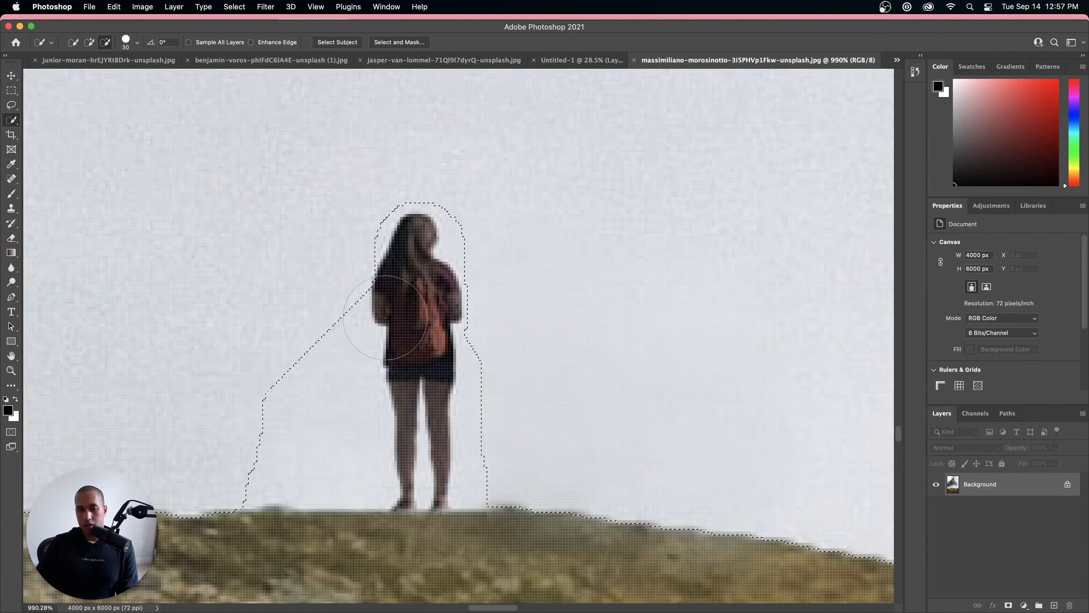
pyautogui.moveTo(365, 300)
pyautogui.mouseDown()
pyautogui.moveTo(341, 316)
pyautogui.moveTo(348, 373)
pyautogui.moveTo(334, 451)
pyautogui.moveTo(296, 459)
pyautogui.moveTo(264, 486)
pyautogui.moveTo(296, 498)
pyautogui.moveTo(293, 533)
pyautogui.mouseUp()
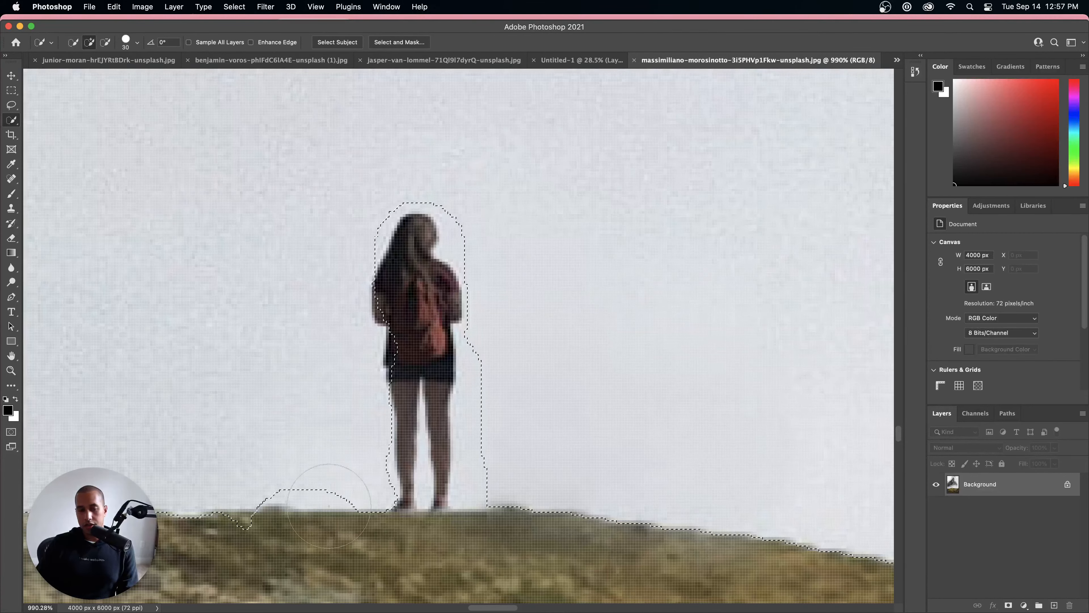
# Step: Reduce the Quick Selection brush to 10 px and trim the excess sky right of the hiker's legs from the selection
pyautogui.scroll(-8, 360, 219)
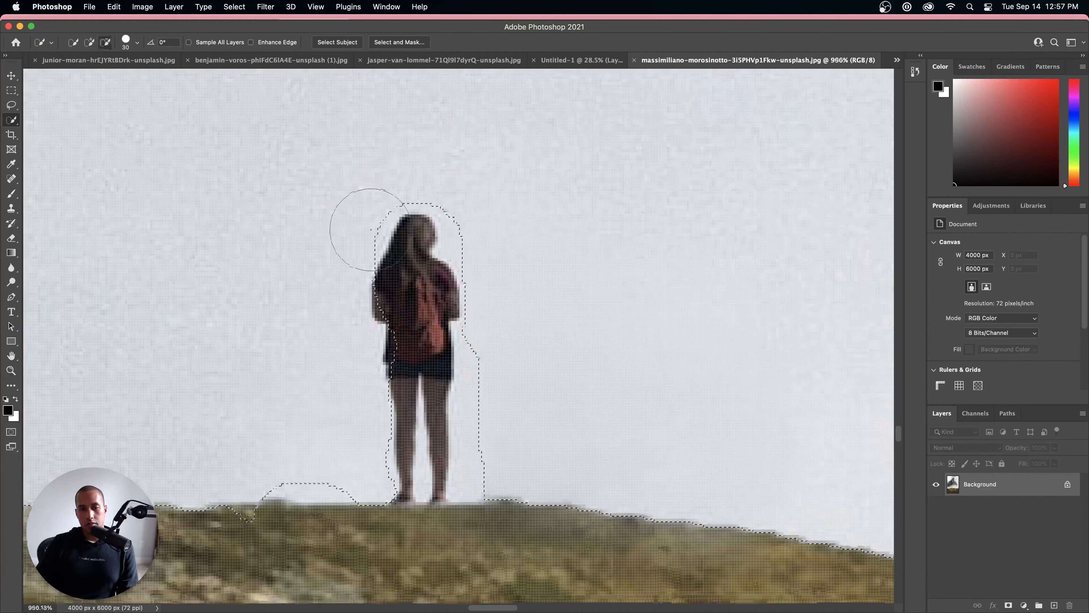
pyautogui.scroll(5, 361, 229)
pyautogui.scroll(3, 361, 229)
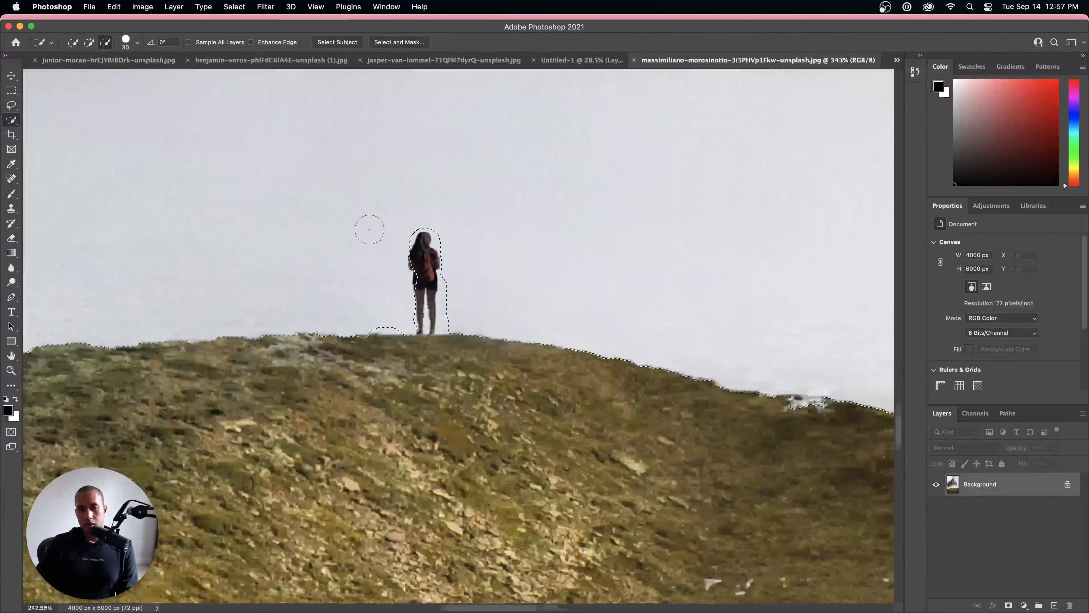
pyautogui.click(137, 43)
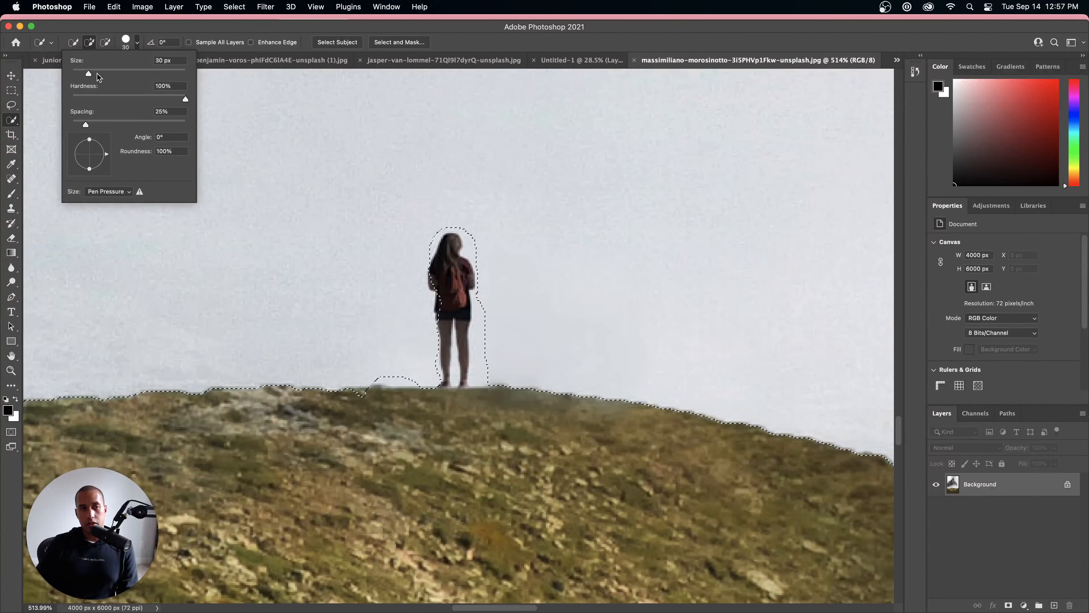
pyautogui.moveTo(89, 75); pyautogui.dragTo(78, 76)
pyautogui.scroll(2, 492, 295)
pyautogui.scroll(6, 493, 295)
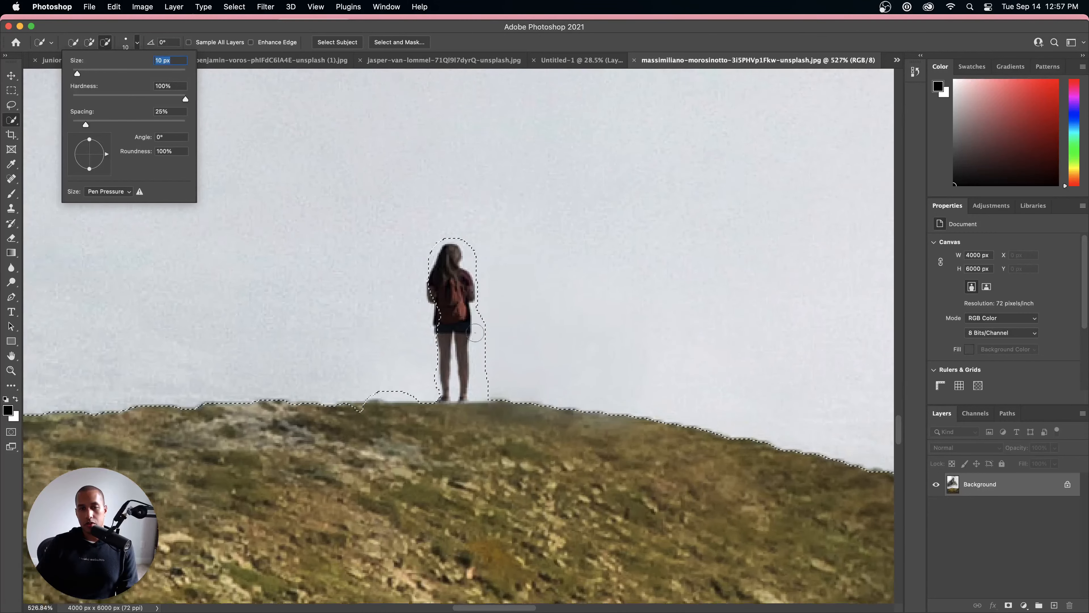
pyautogui.scroll(-2, 502, 308)
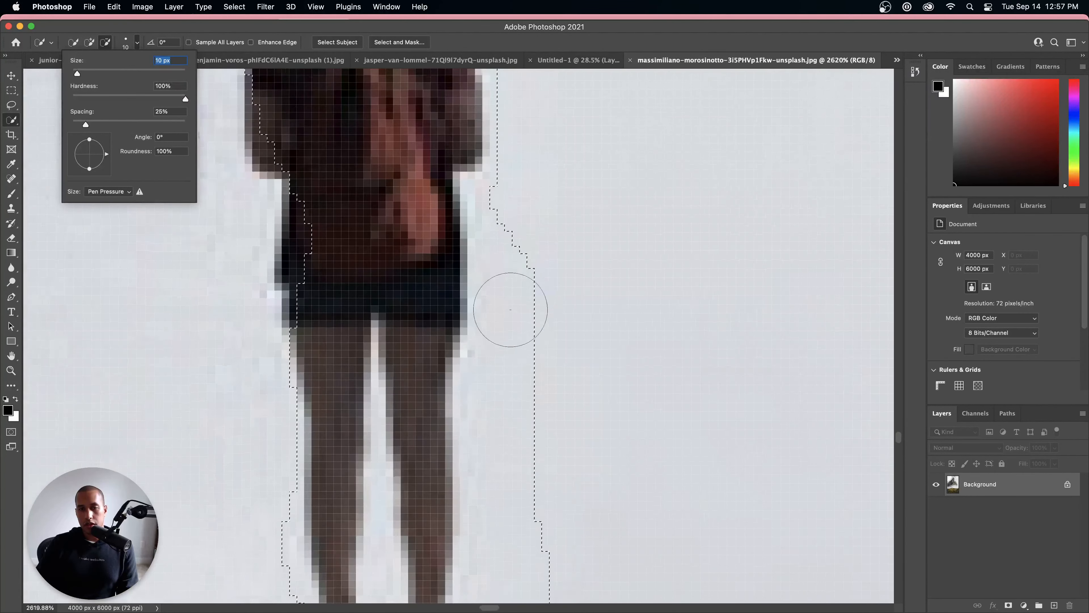
pyautogui.moveTo(524, 292)
pyautogui.mouseDown()
pyautogui.moveTo(517, 430)
pyautogui.moveTo(528, 407)
pyautogui.moveTo(520, 355)
pyautogui.moveTo(508, 418)
pyautogui.moveTo(521, 515)
pyautogui.moveTo(510, 561)
pyautogui.mouseUp()
pyautogui.scroll(-3, 522, 425)
pyautogui.press('super+z')
pyautogui.scroll(-5, 512, 537)
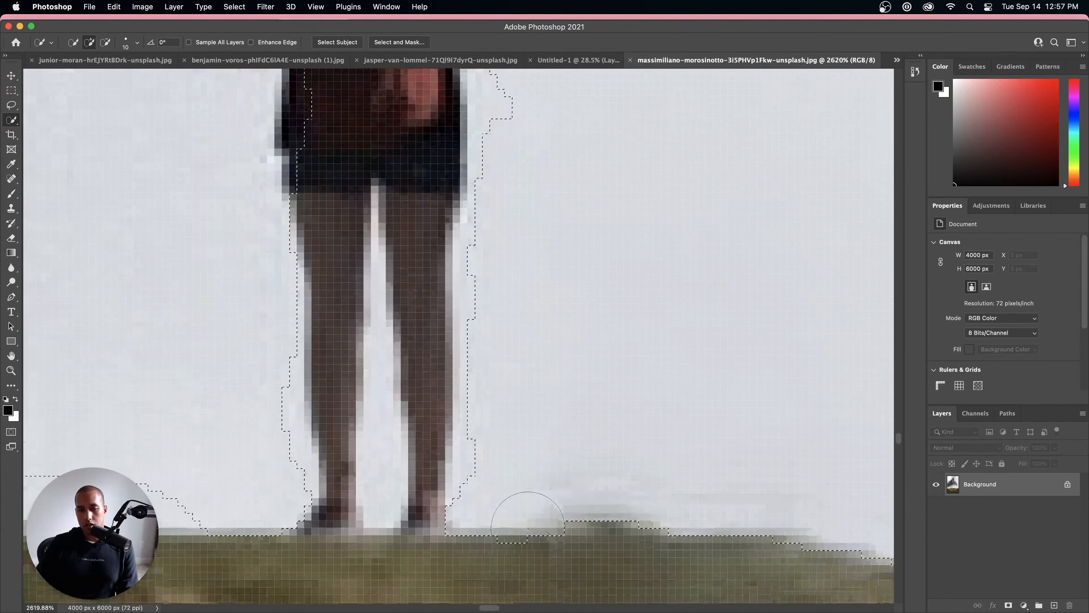
pyautogui.scroll(-8, 515, 446)
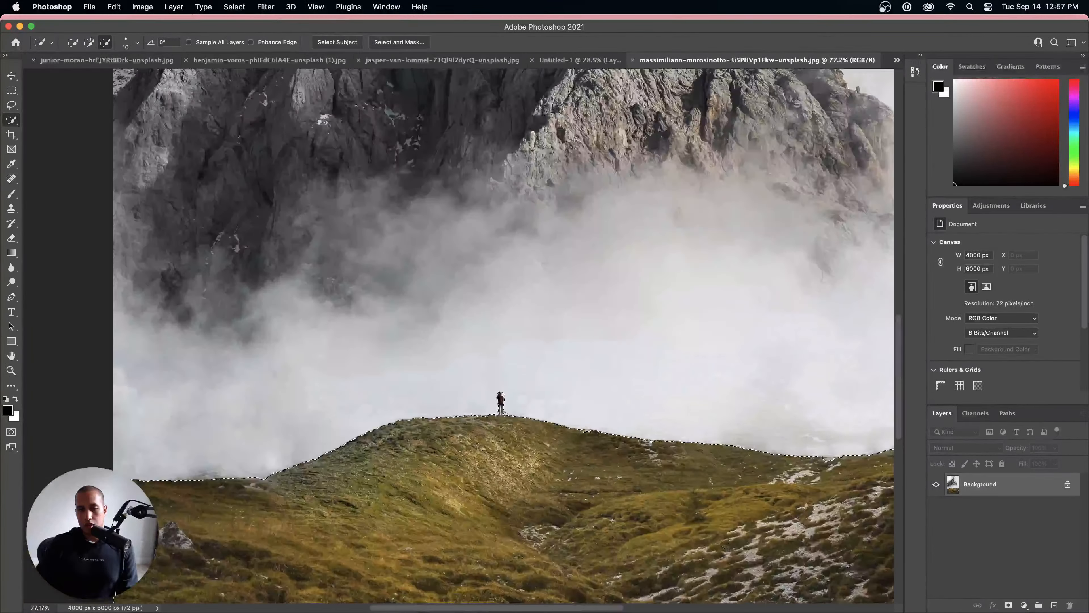
pyautogui.scroll(5, 503, 329)
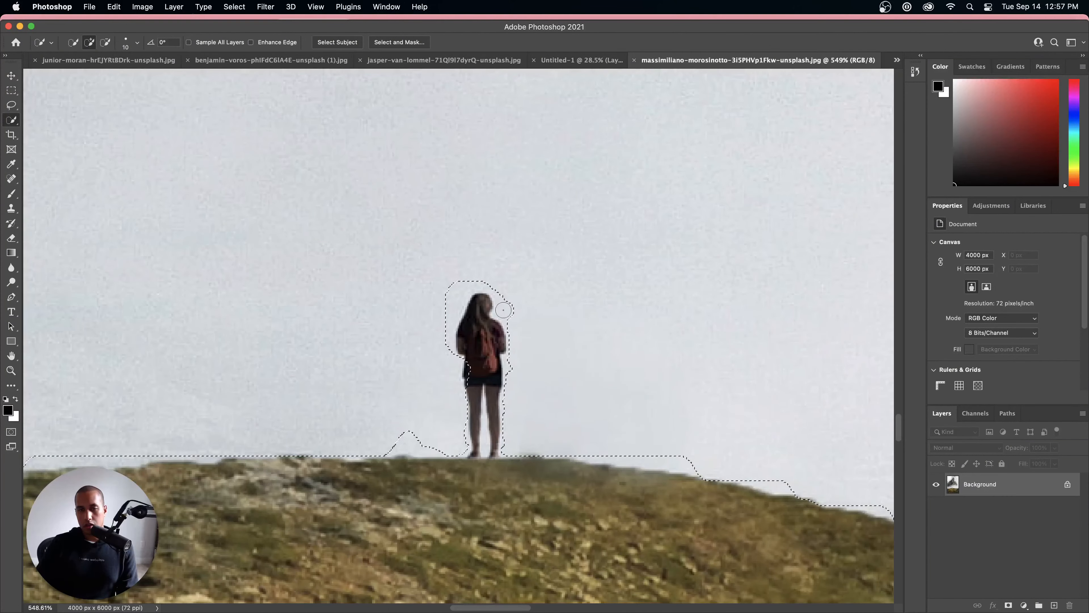
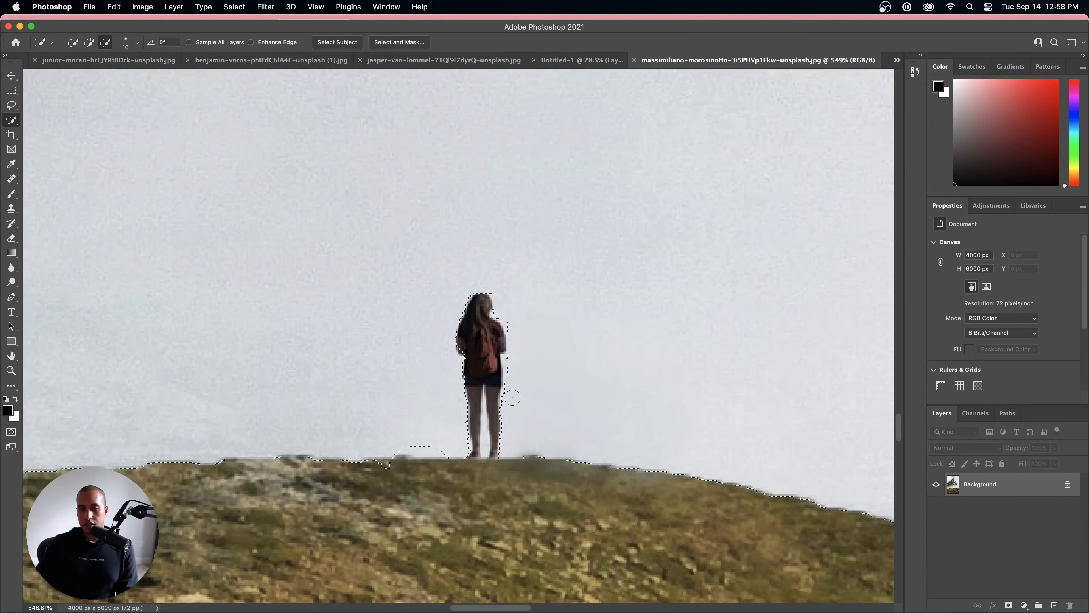
# Step: Refine the Quick Selection edge along the ridge beside the hiker's feet and around her legs
pyautogui.scroll(-10, 518, 362)
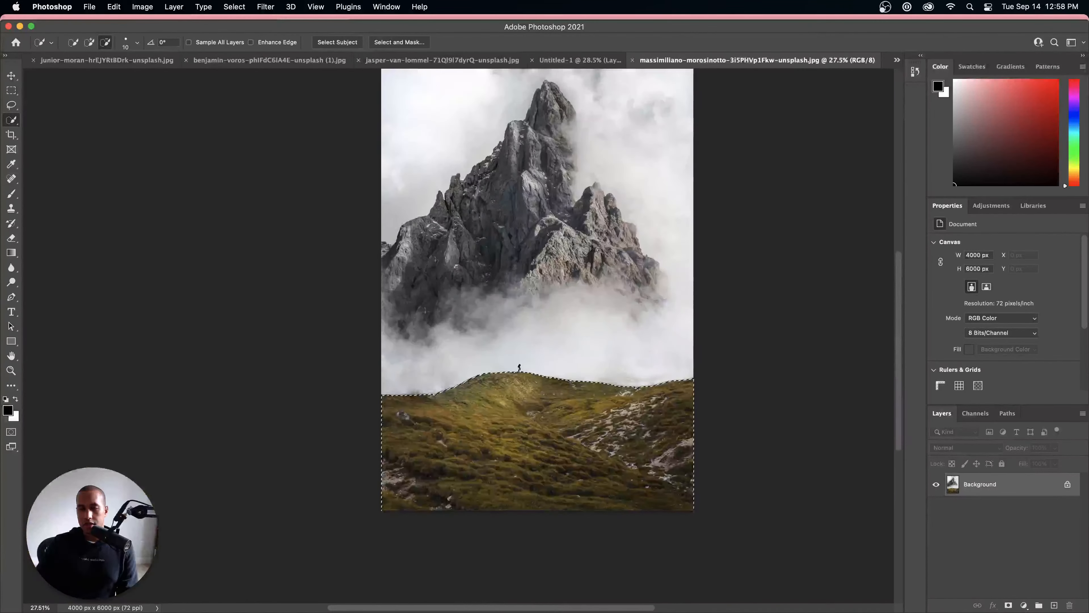
pyautogui.scroll(1, 518, 366)
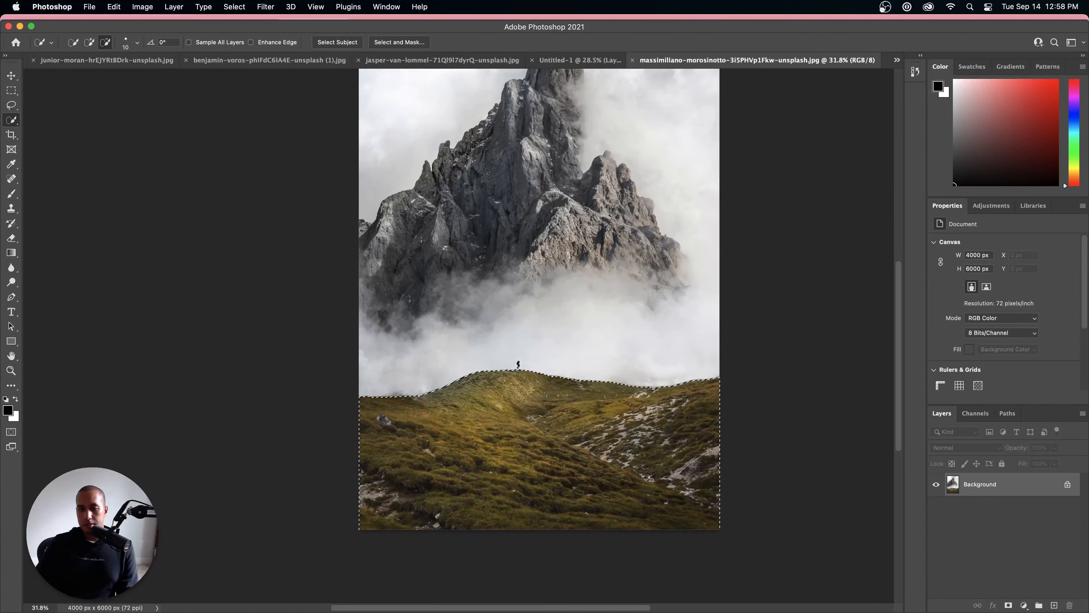
pyautogui.scroll(1, 518, 365)
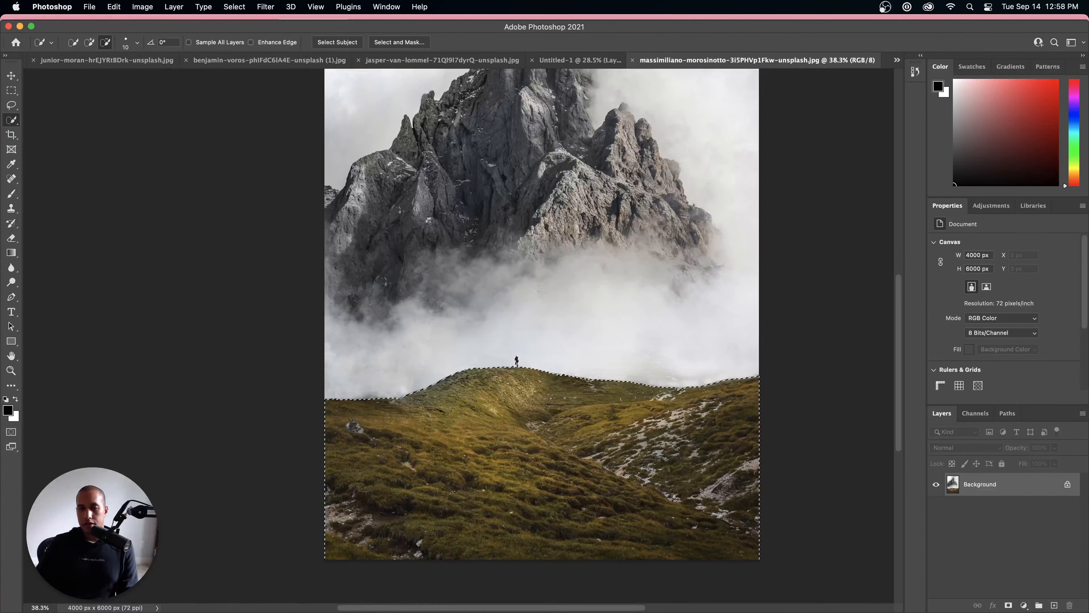
pyautogui.scroll(1, 516, 358)
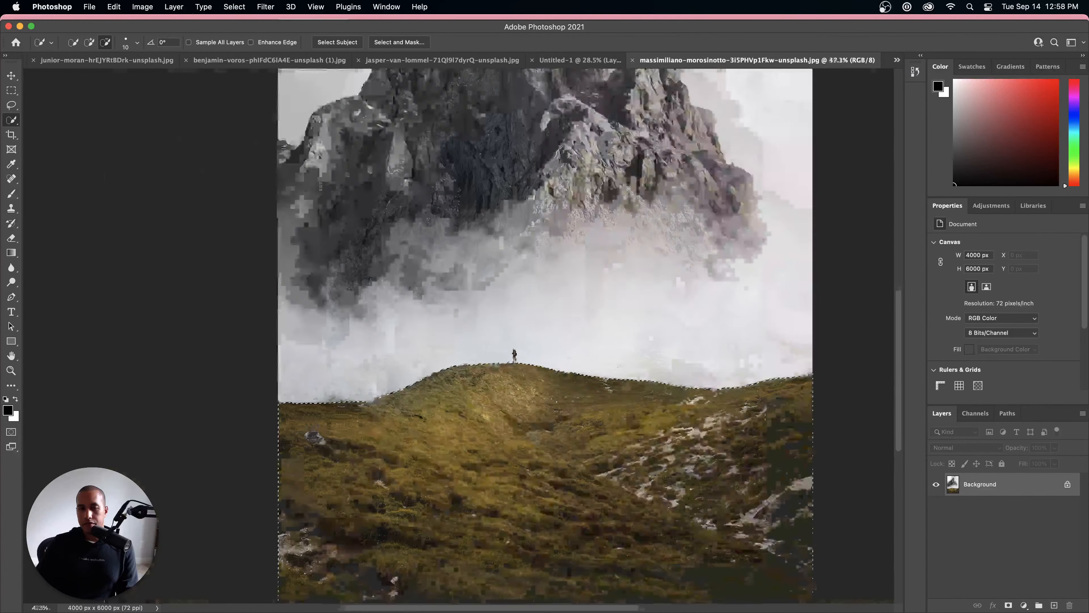
pyautogui.scroll(10, 526, 382)
pyautogui.scroll(-15, 526, 382)
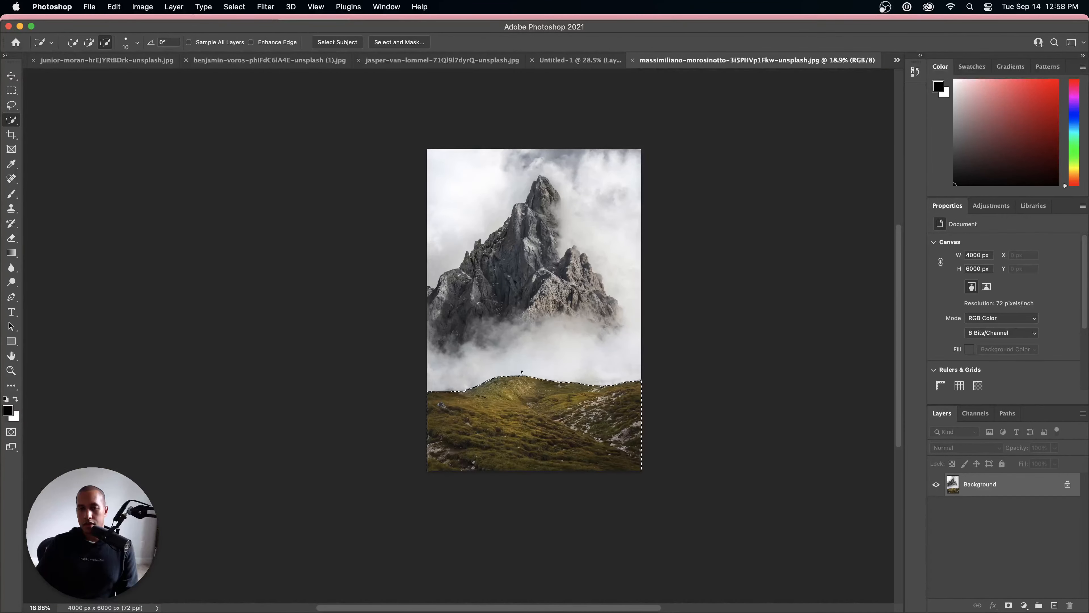
pyautogui.scroll(10, 526, 382)
pyautogui.scroll(-5, 526, 382)
pyautogui.scroll(5, 627, 343)
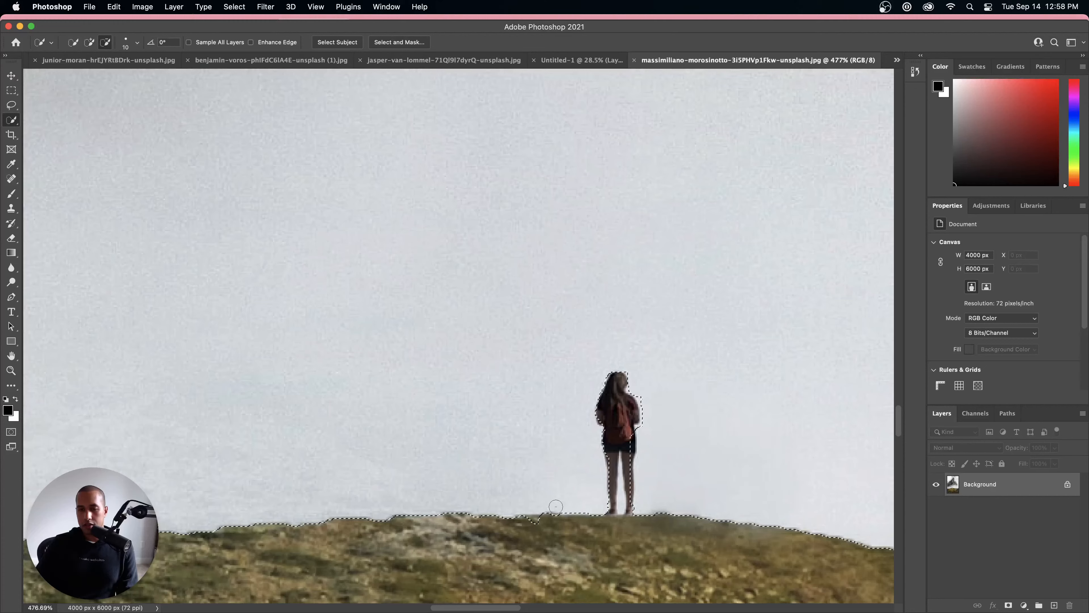
pyautogui.moveTo(556, 509)
pyautogui.mouseDown()
pyautogui.moveTo(585, 513)
pyautogui.moveTo(563, 507)
pyautogui.moveTo(619, 521)
pyautogui.mouseUp()
pyautogui.moveTo(538, 525); pyautogui.dragTo(600, 531)
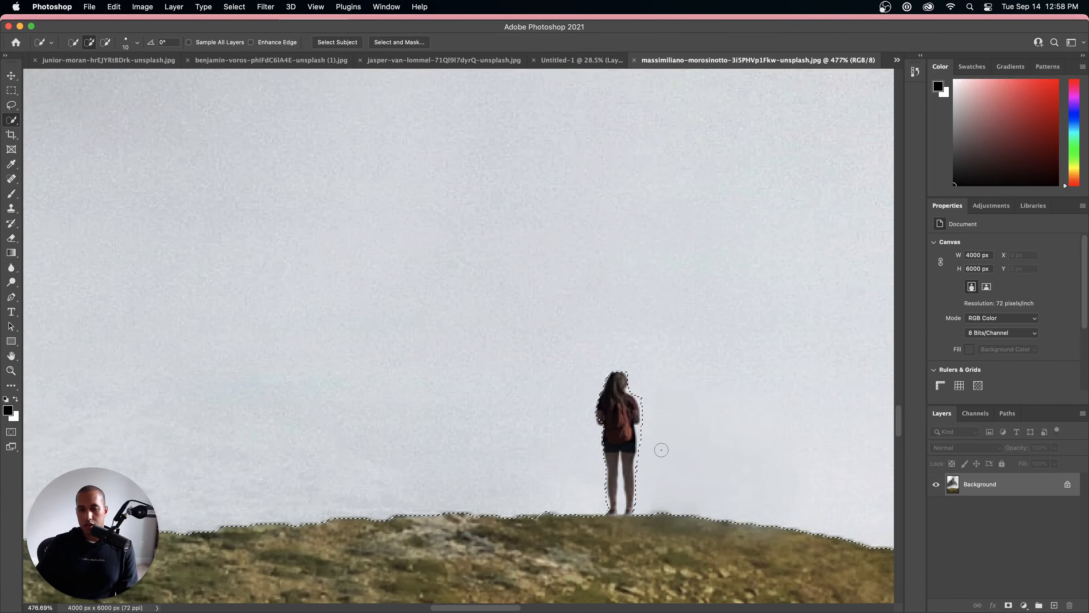
# Step: Extend the hill selection around the whole hiker, leaving a small margin at her head, shoulders and legs
pyautogui.scroll(1, 650, 452)
pyautogui.scroll(-10, 650, 453)
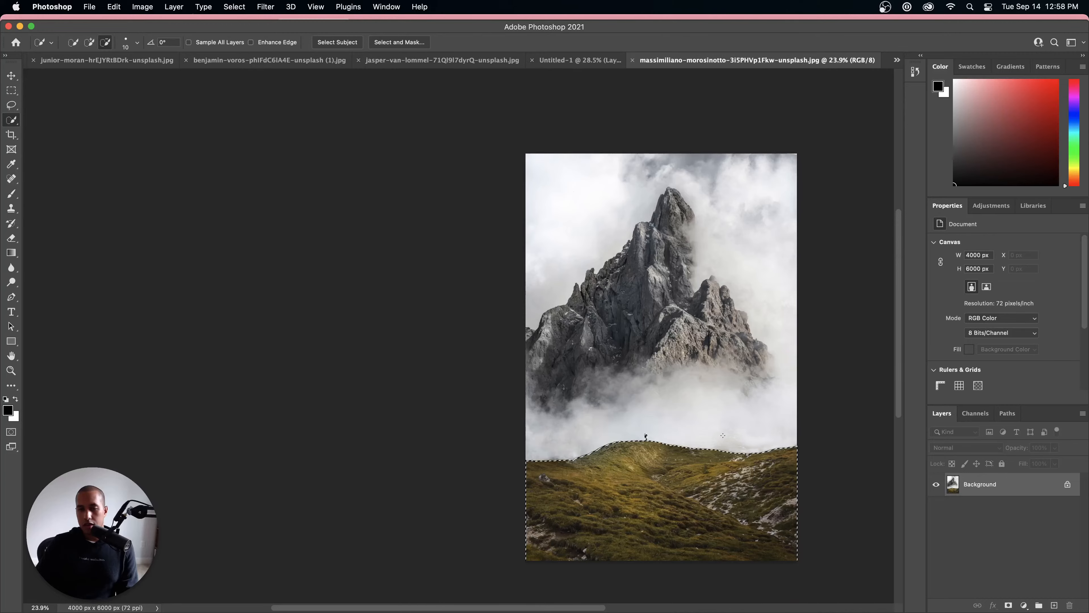
pyautogui.scroll(6, 643, 433)
pyautogui.scroll(3, 644, 434)
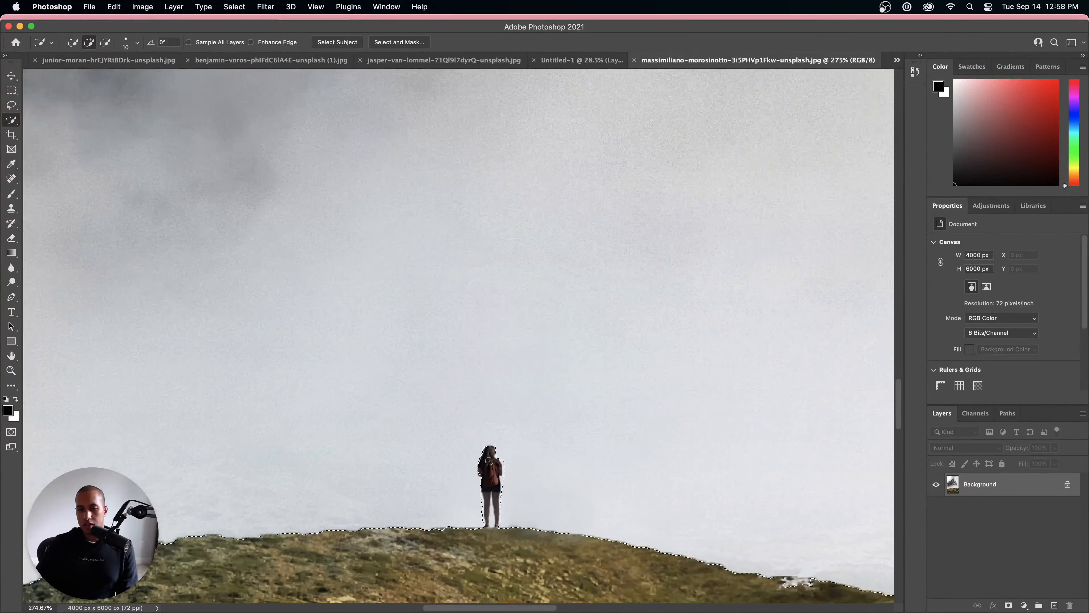
pyautogui.moveTo(486, 452); pyautogui.dragTo(487, 445)
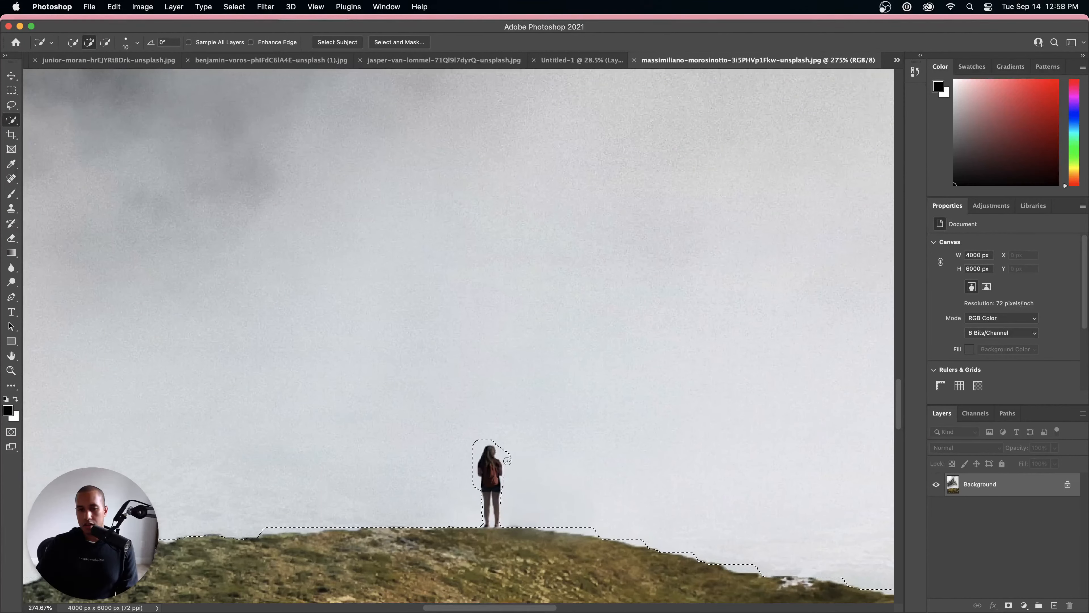
pyautogui.moveTo(501, 524)
pyautogui.mouseDown()
pyautogui.moveTo(487, 511)
pyautogui.moveTo(490, 455)
pyautogui.mouseUp()
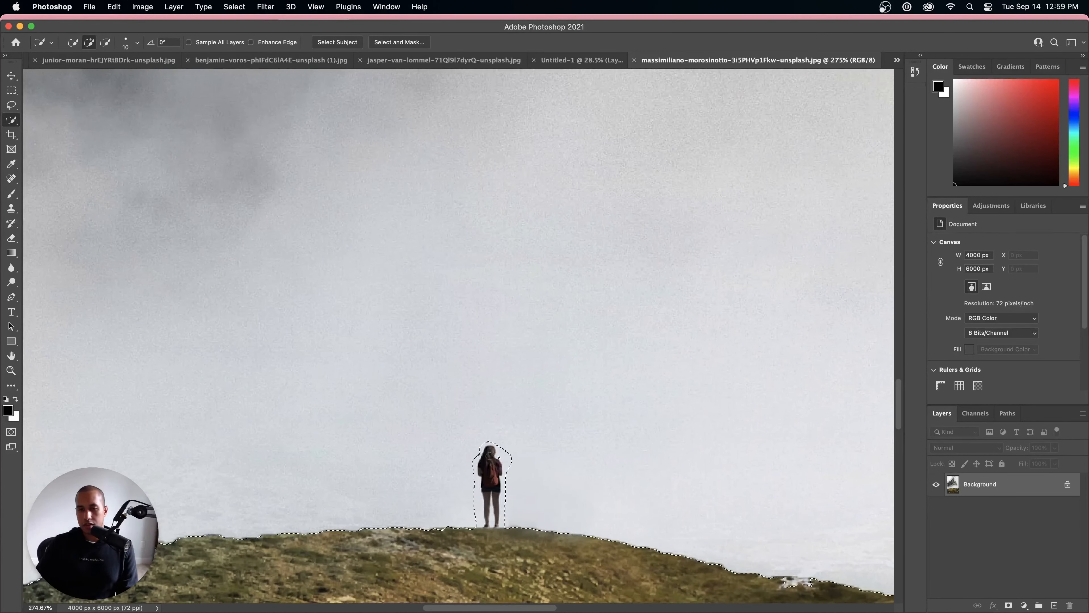
# Step: Examine the selection edge along the entire ridge and around the hiker for gaps or spill
pyautogui.scroll(-5, 644, 478)
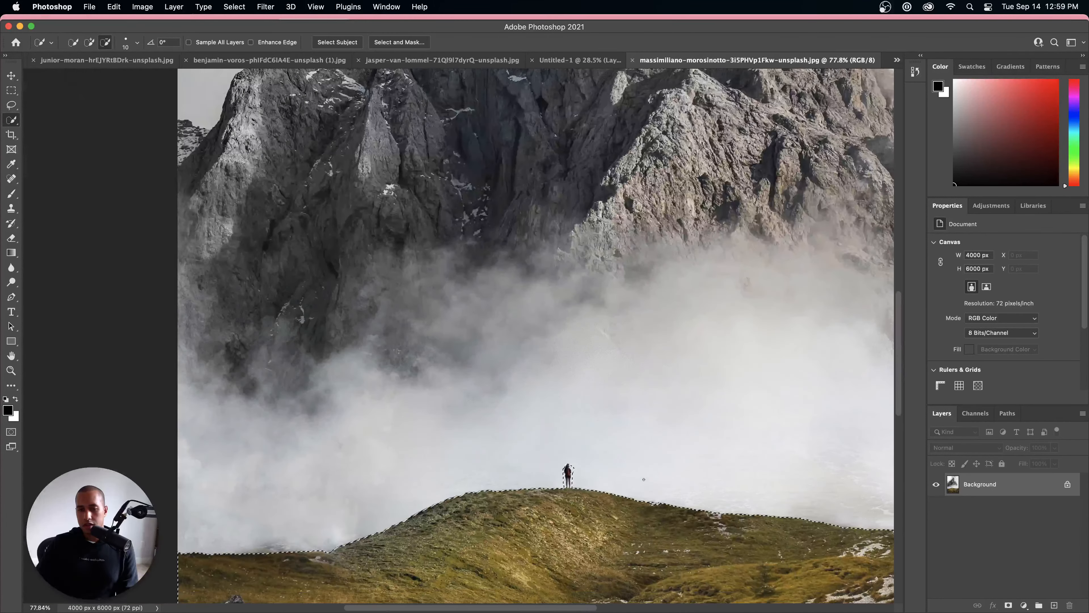
pyautogui.scroll(10, 644, 478)
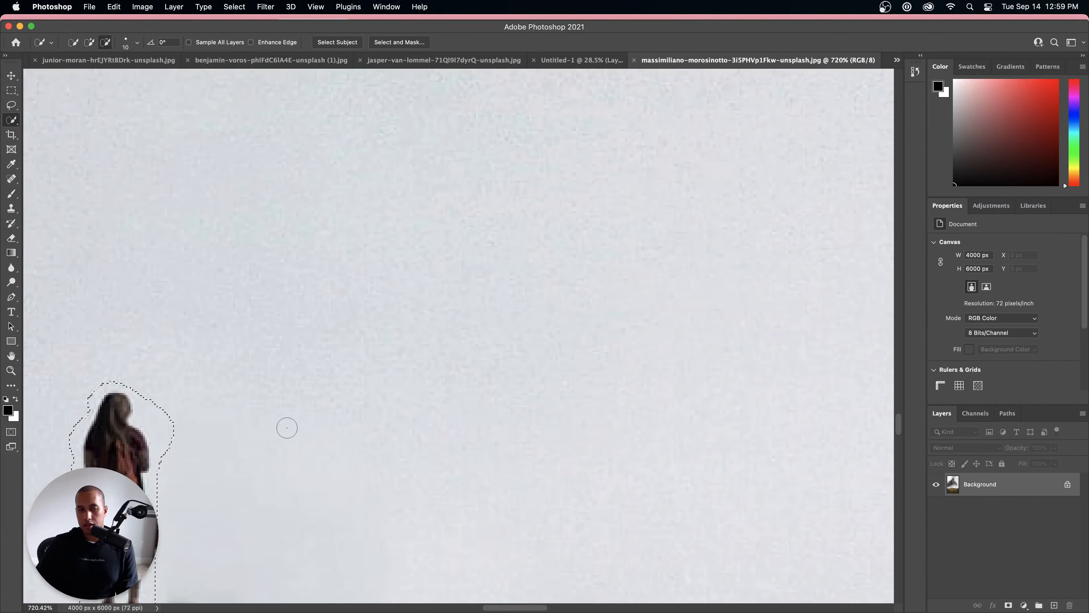
pyautogui.scroll(-10, 285, 426)
pyautogui.scroll(5, 178, 445)
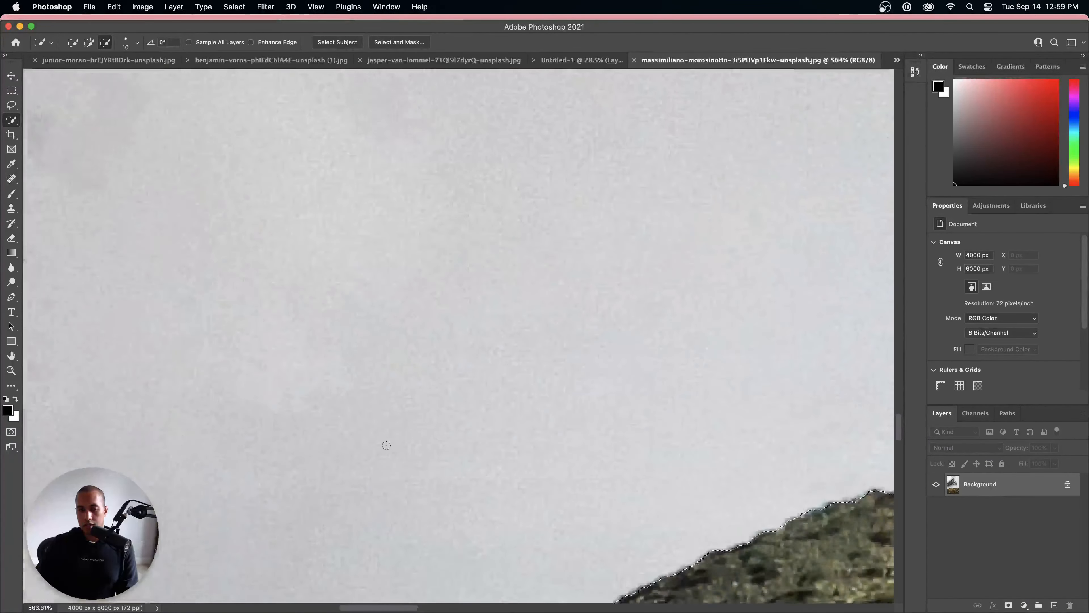
pyautogui.scroll(-3, 178, 445)
pyautogui.scroll(2, 179, 445)
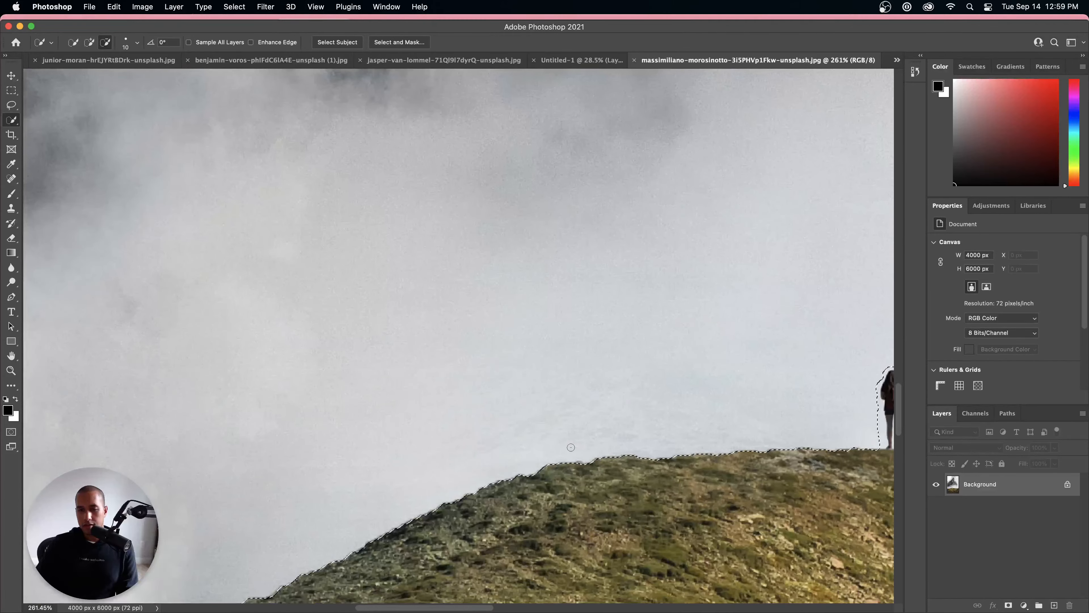
pyautogui.scroll(-6, 572, 447)
pyautogui.scroll(3, 769, 456)
pyautogui.scroll(3, 769, 456)
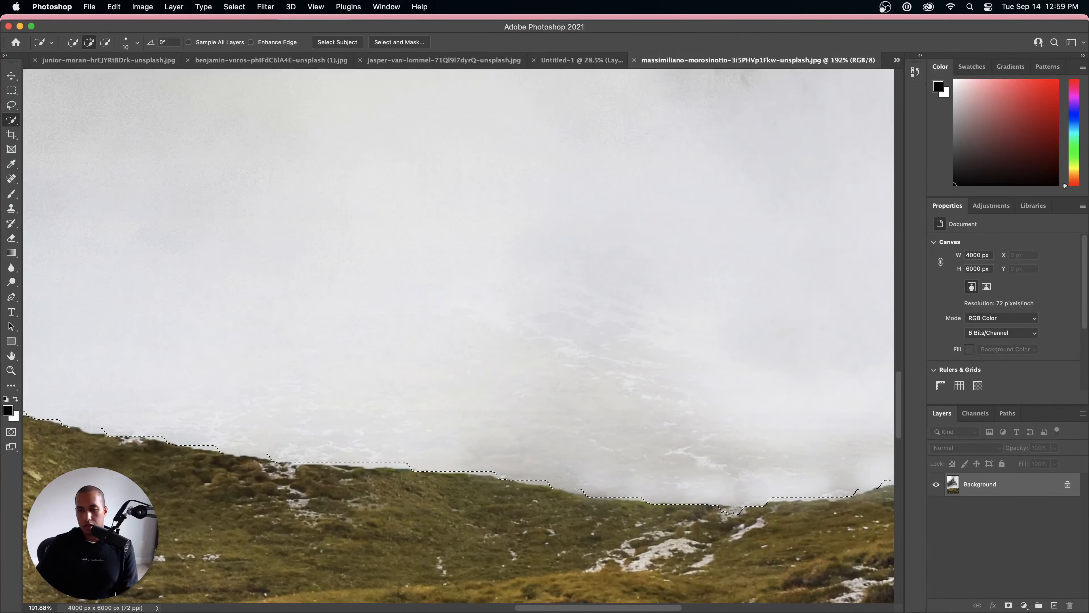
pyautogui.scroll(-6, 745, 513)
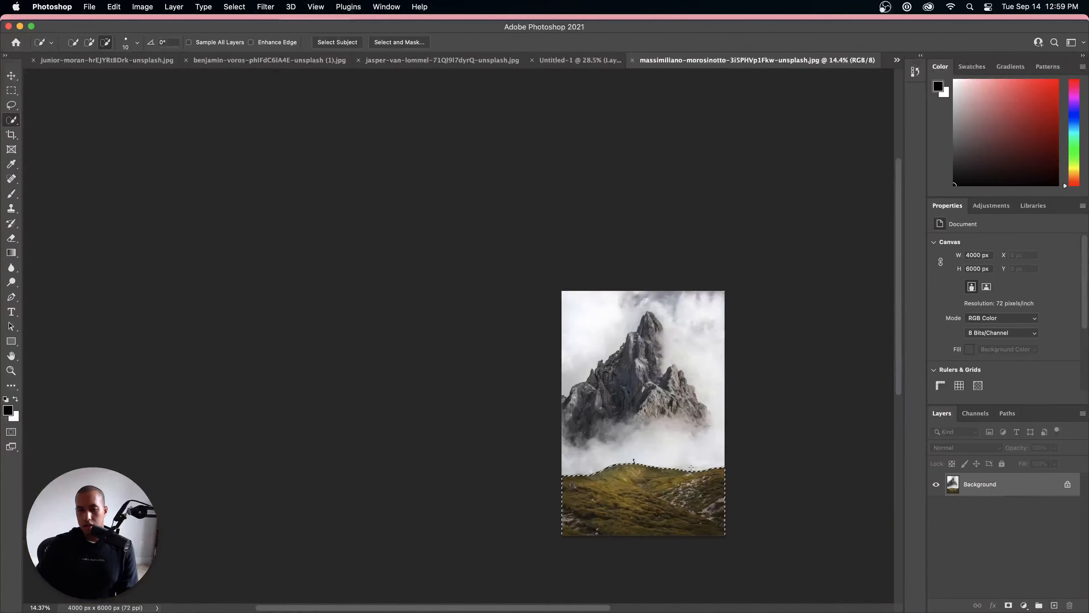
pyautogui.scroll(3, 691, 467)
pyautogui.scroll(-1, 691, 467)
pyautogui.scroll(-1, 691, 467)
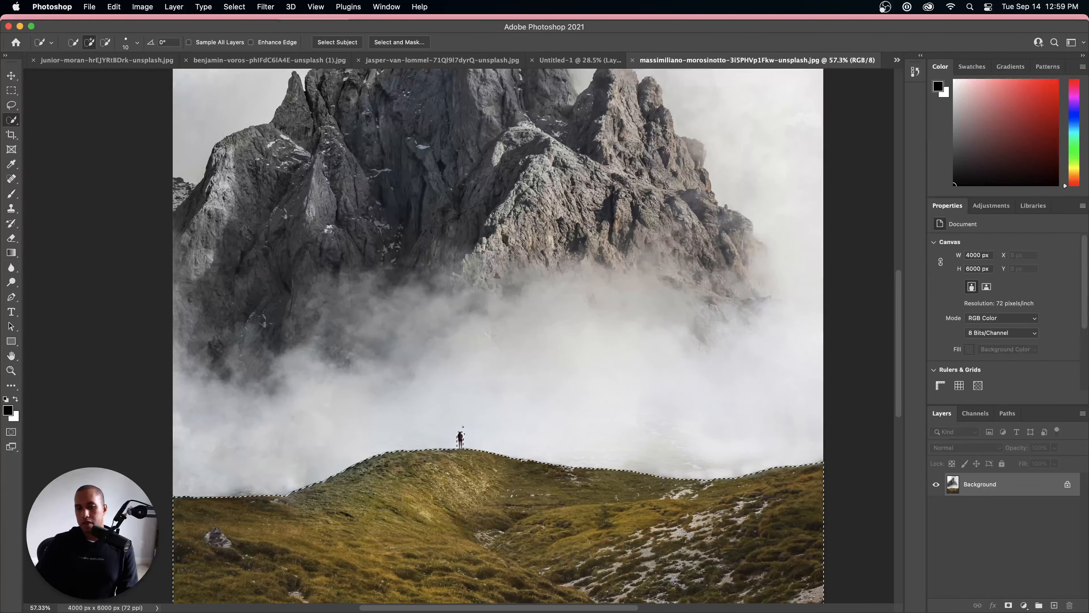
pyautogui.scroll(7, 469, 423)
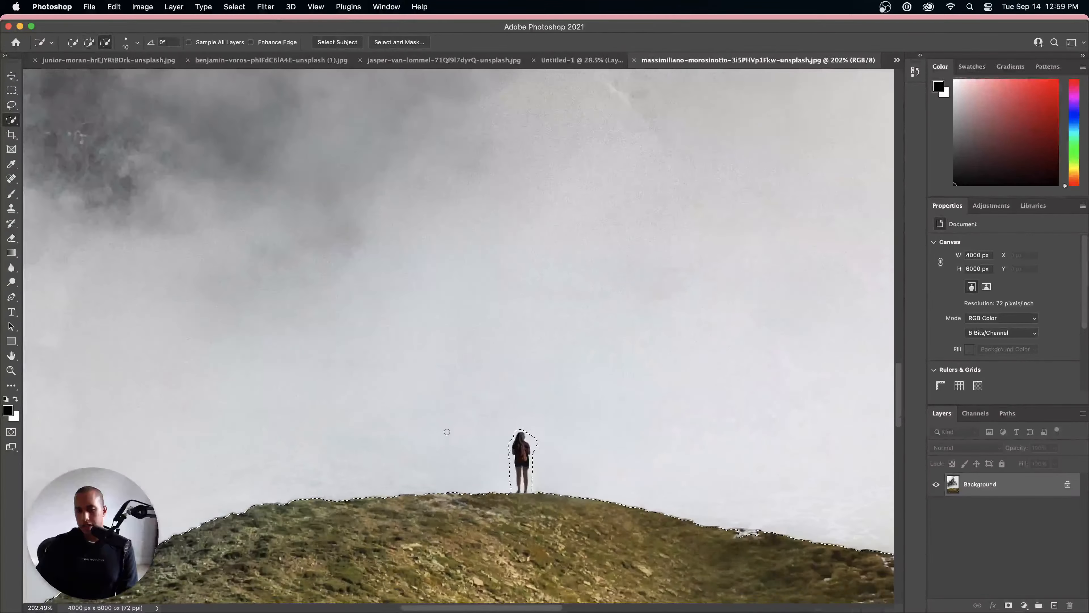
pyautogui.scroll(4, 539, 432)
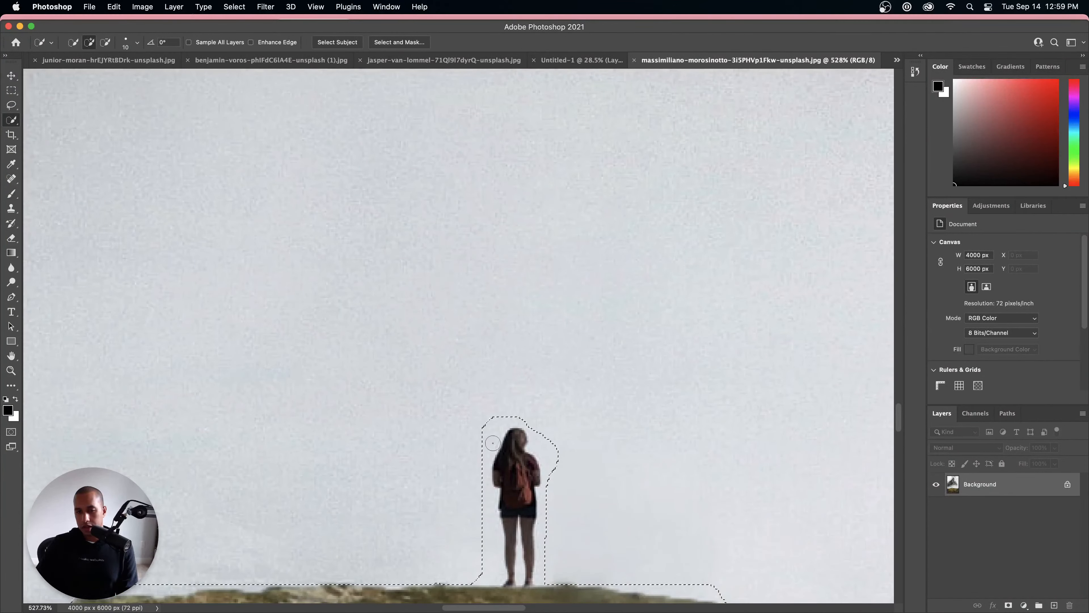
pyautogui.scroll(-15, 493, 443)
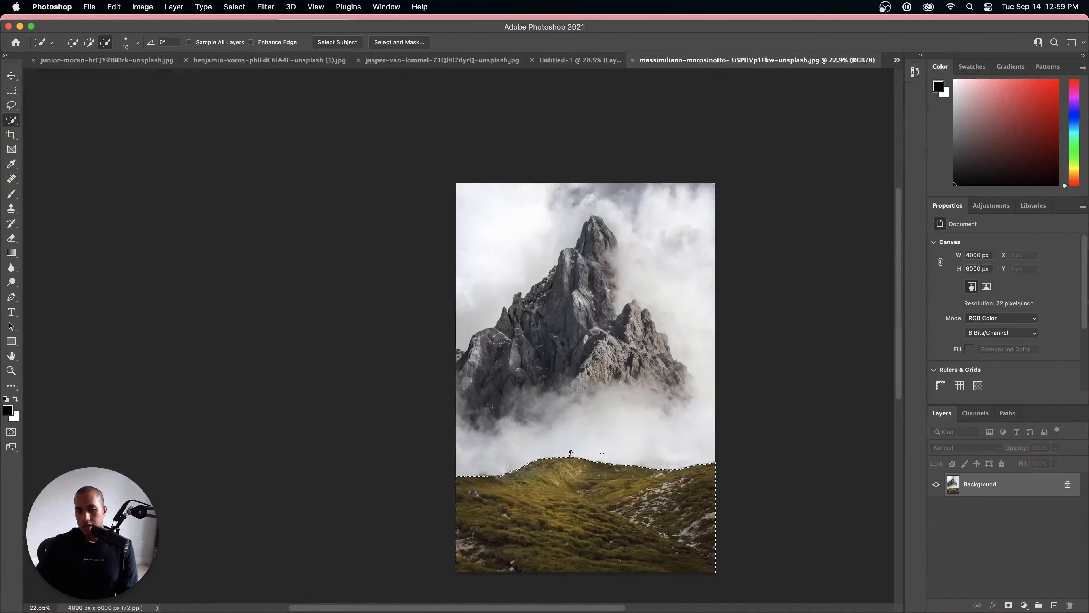
# Step: Copy the selected hill and hiker to a new layer, check it without the background, and load its outline as a selection
pyautogui.hotkey('ctrl', 'j')
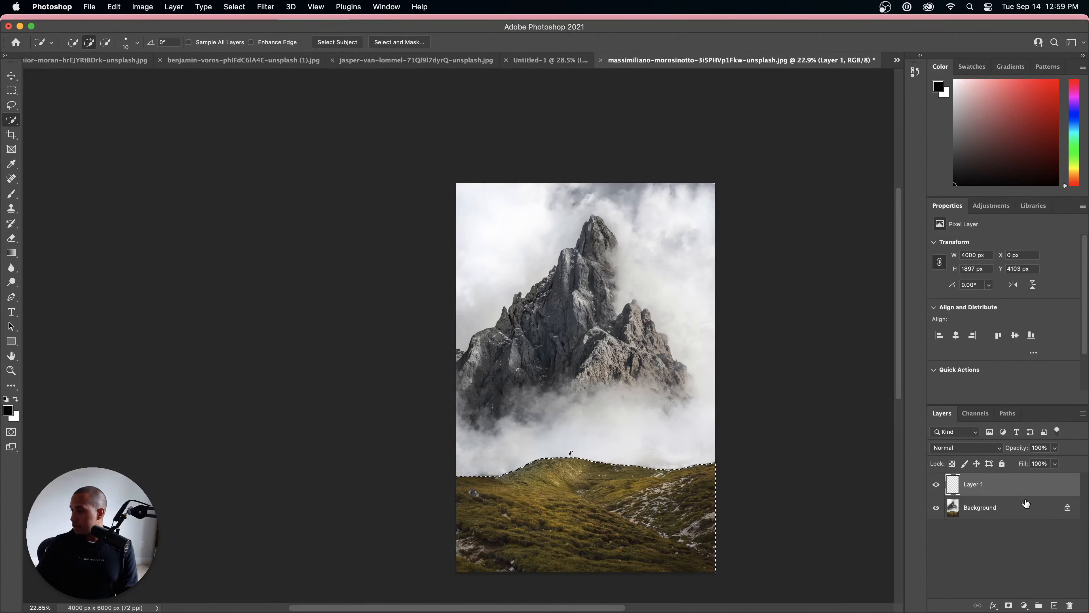
pyautogui.hotkey('ctrl', 'd')
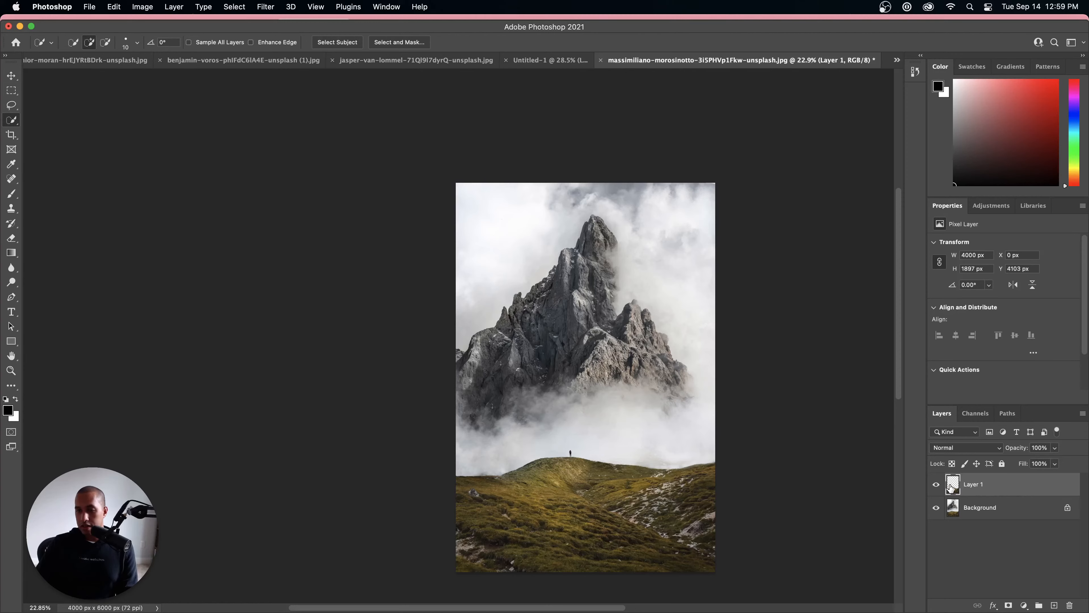
pyautogui.click(935, 508)
pyautogui.click(935, 508)
pyautogui.click(980, 513)
pyautogui.click(974, 486)
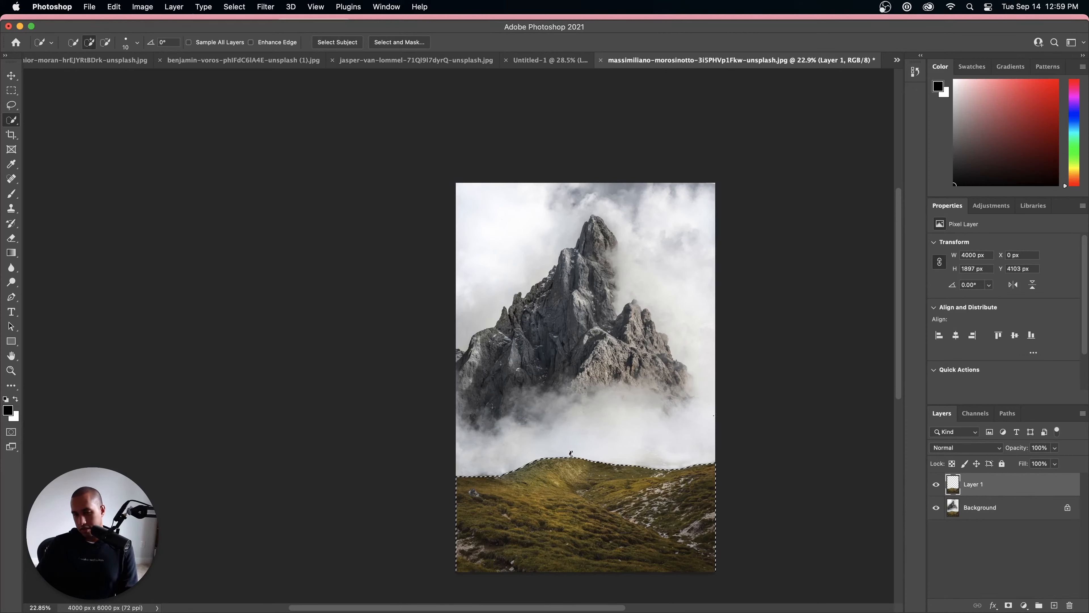
# Step: Invert the selection to cover the mountain and sky instead of the hill and hiker
pyautogui.click(266, 7)
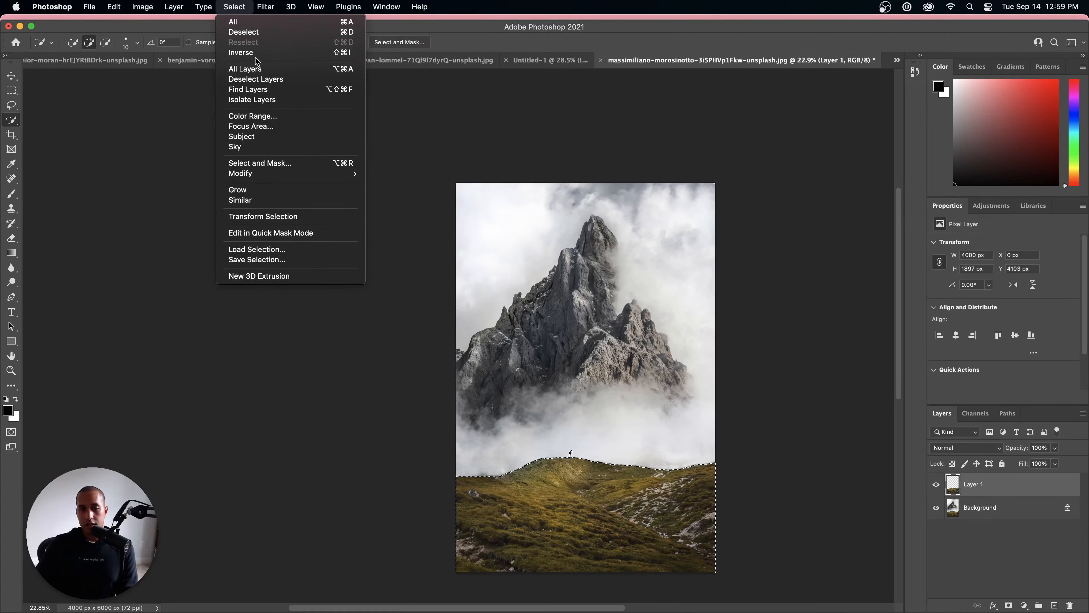
pyautogui.click(256, 53)
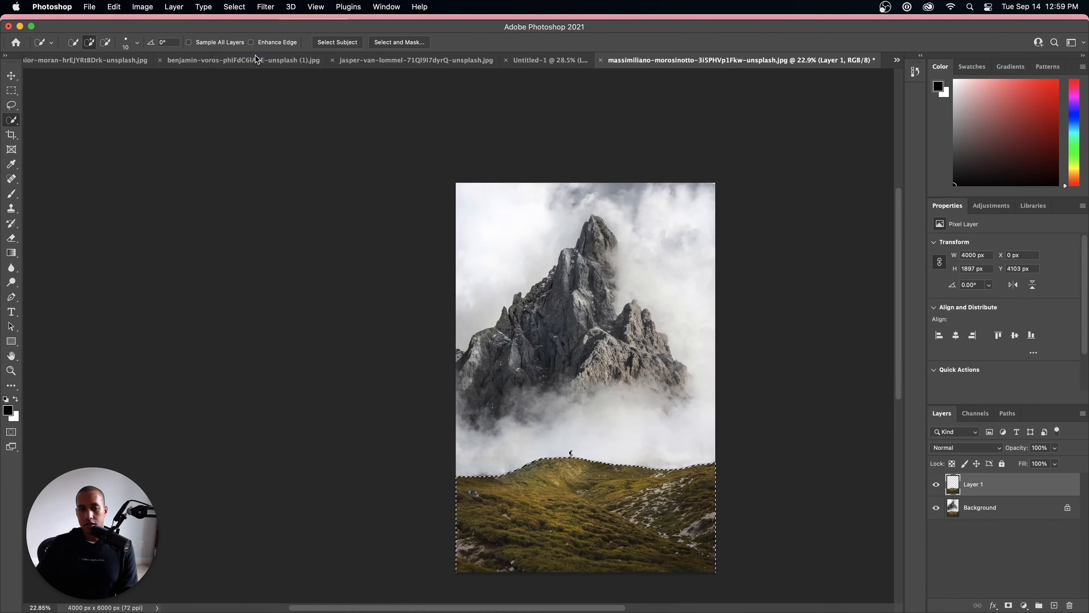
pyautogui.scroll(5, 587, 412)
pyautogui.scroll(3, 579, 410)
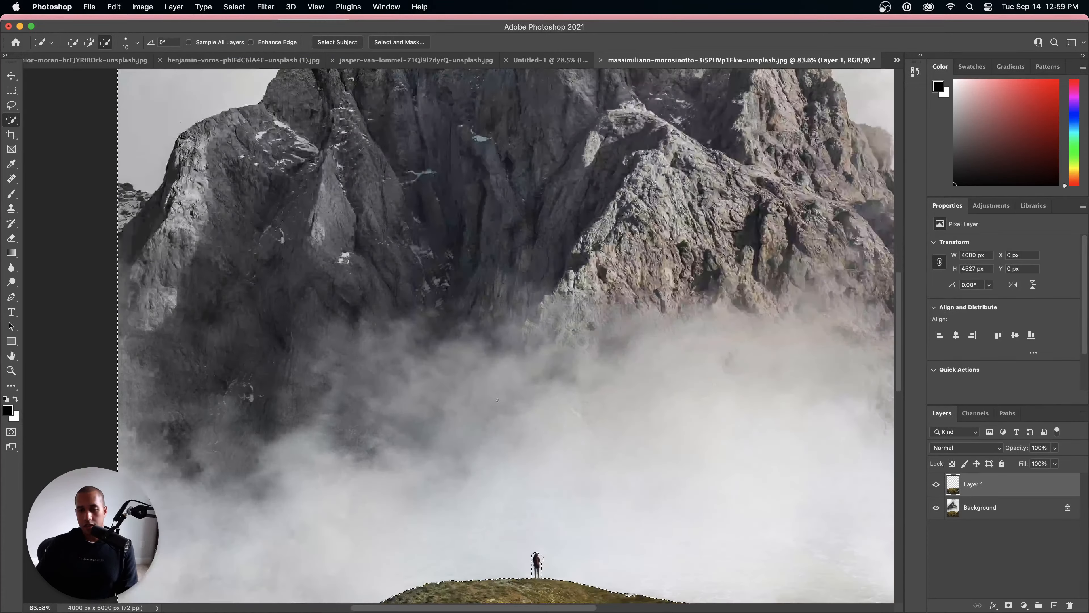
pyautogui.scroll(-2, 498, 399)
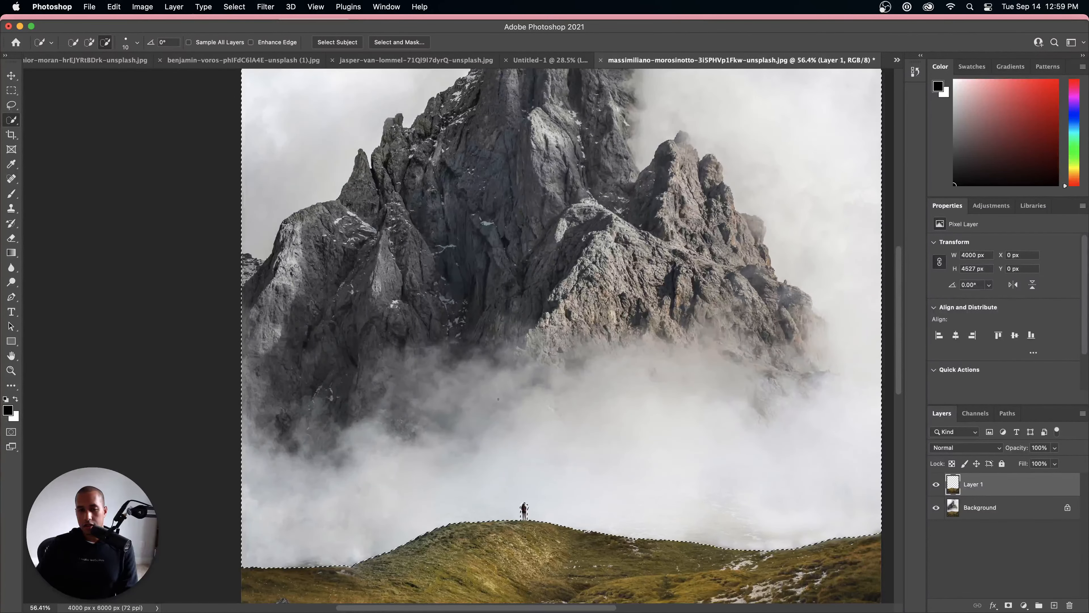
pyautogui.scroll(2, 497, 399)
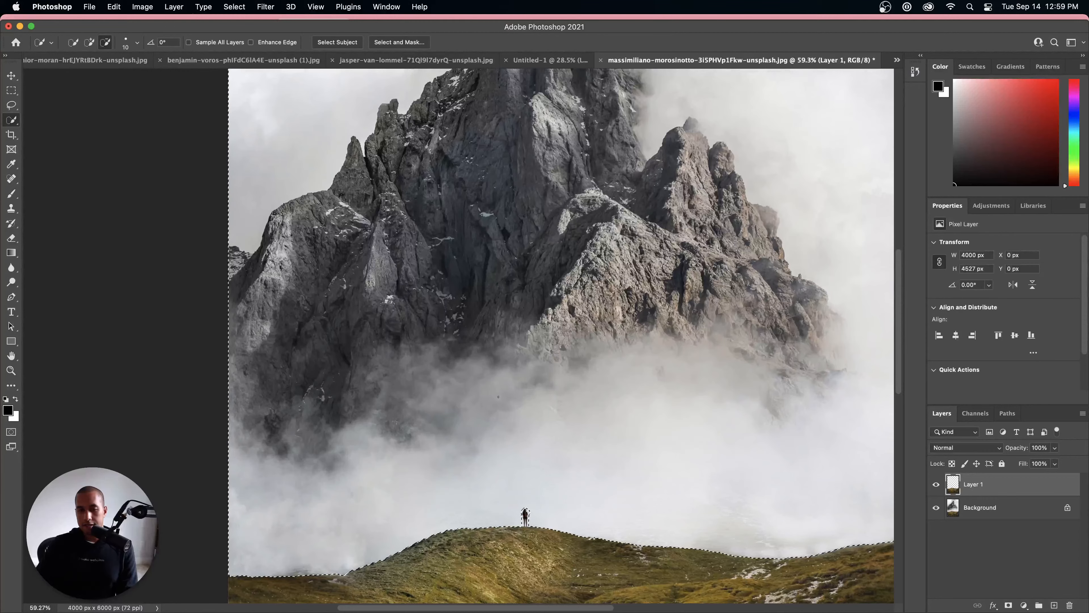
pyautogui.scroll(-2, 497, 396)
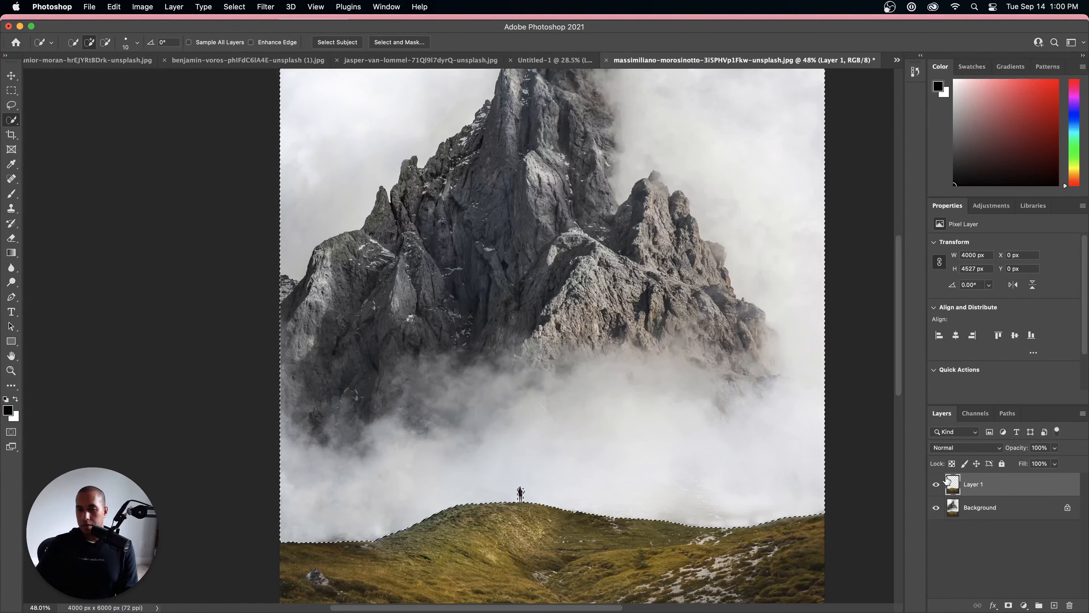
# Step: Copy the selected mountain and sky from the Background onto a separate layer above the hill layer, and hide the other two layers
pyautogui.press('super+j')
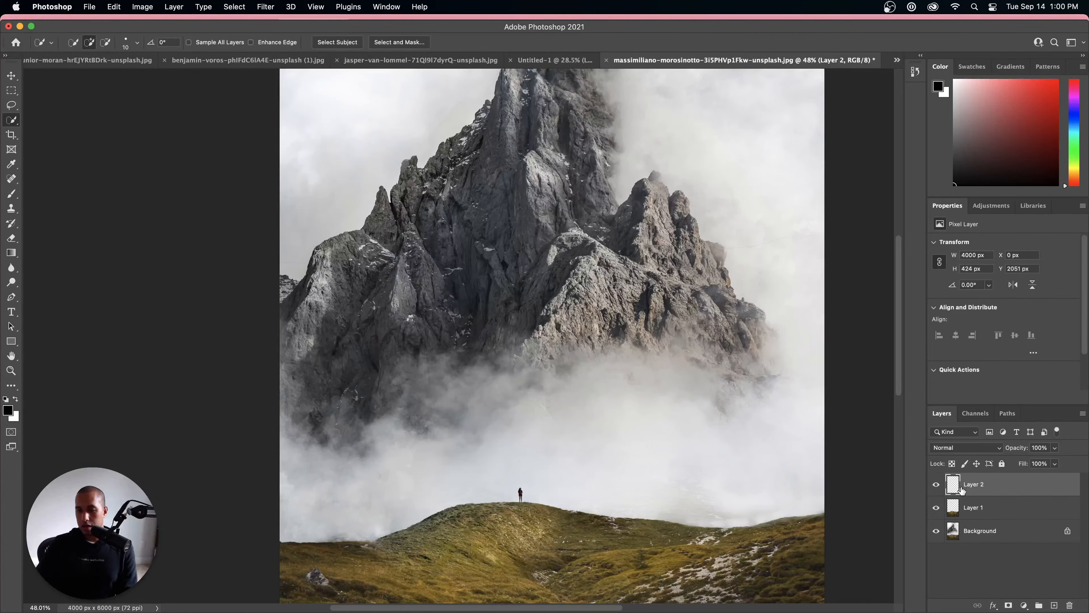
pyautogui.click(957, 509)
pyautogui.keyDown('super'); pyautogui.click(955, 516); pyautogui.keyUp('super')
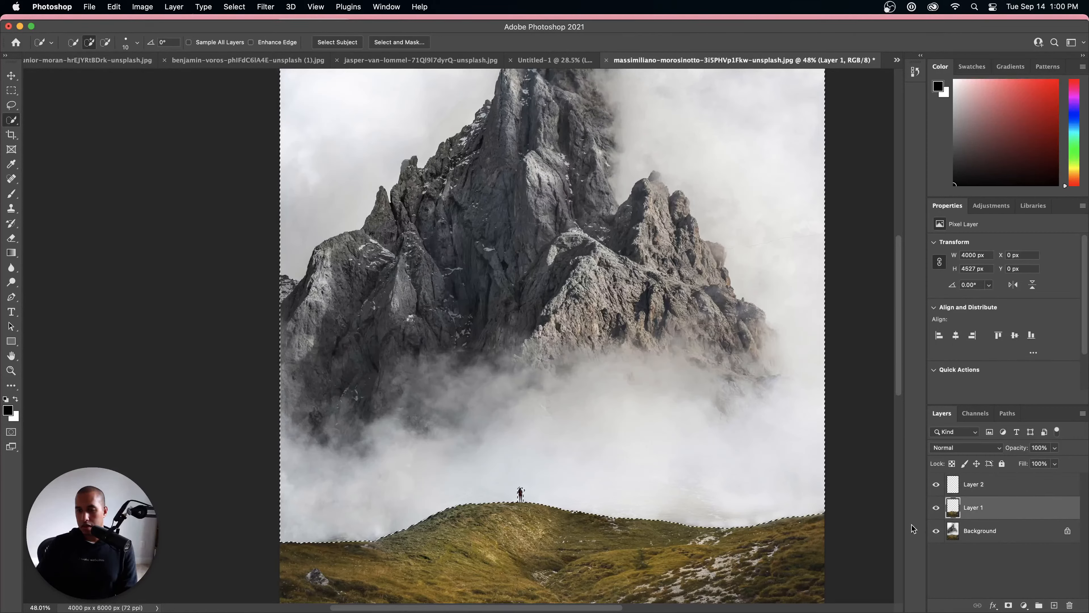
pyautogui.click(991, 529)
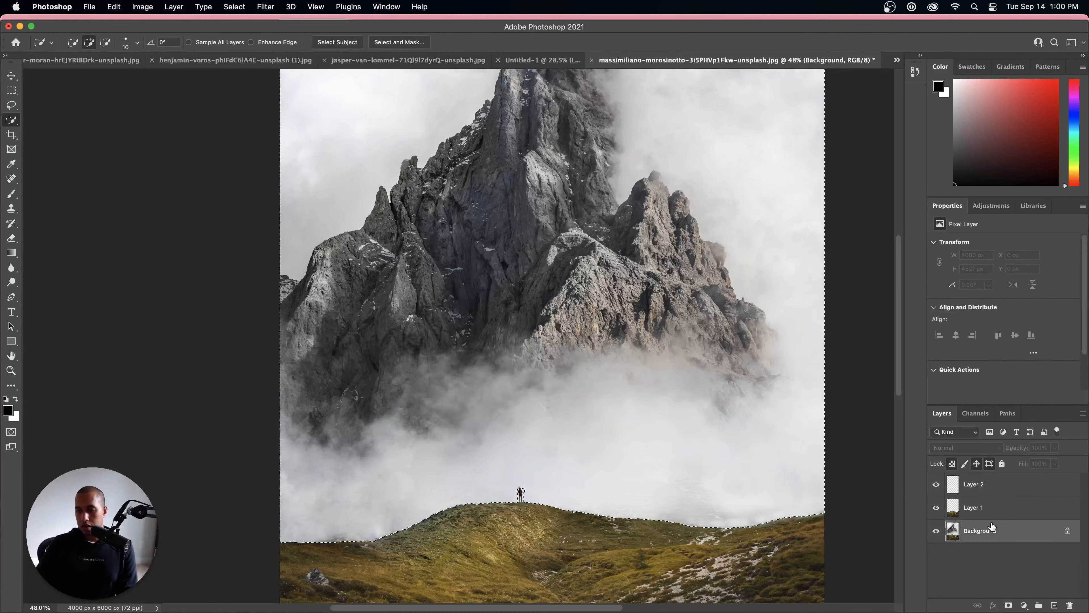
pyautogui.click(968, 490)
pyautogui.press('super+v')
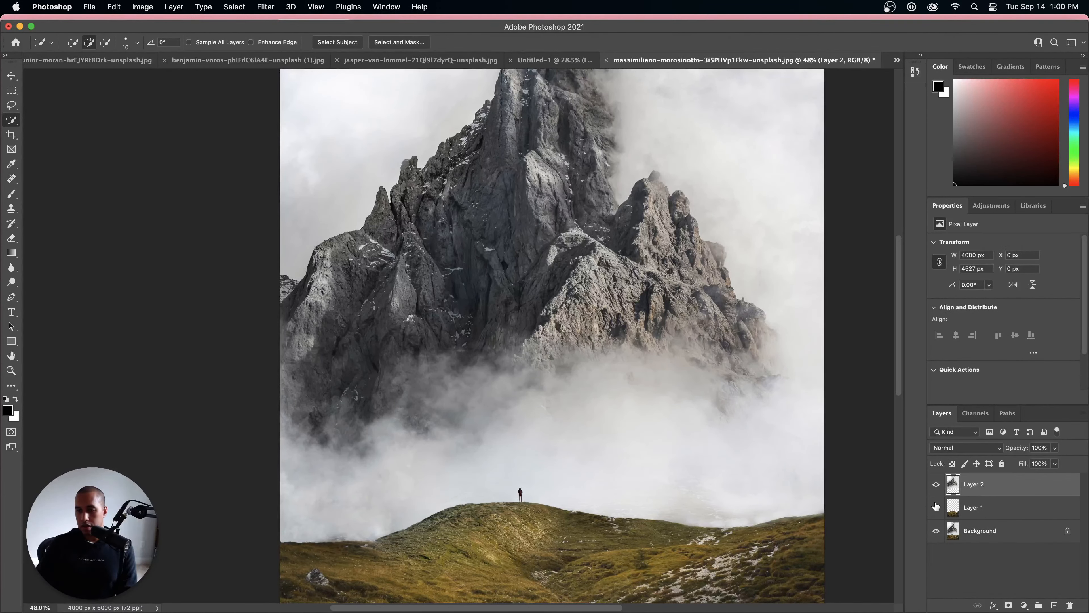
pyautogui.click(936, 532)
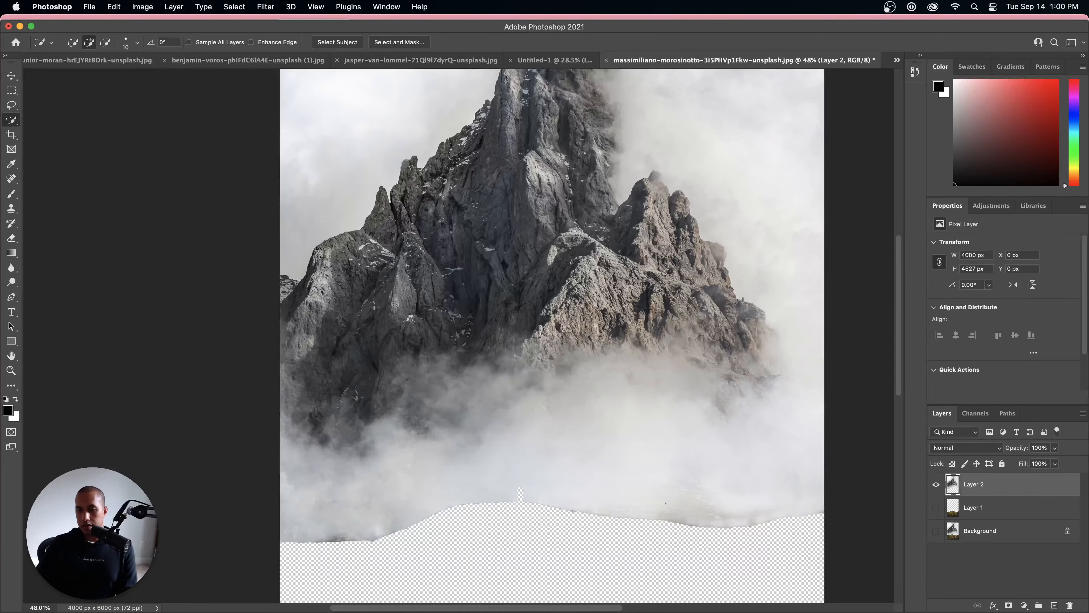
# Step: Place a color sampler point in the fog just above the hiker-shaped gap on Layer 2
pyautogui.scroll(5, 465, 493)
pyautogui.scroll(-8, 591, 506)
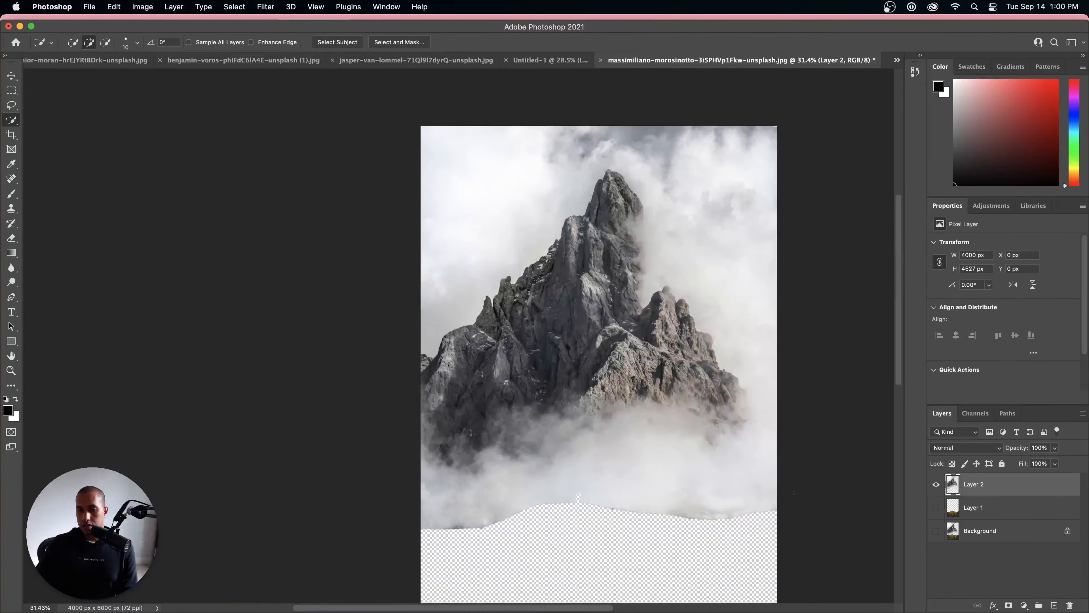
pyautogui.scroll(6, 459, 335)
pyautogui.moveTo(679, 484); pyautogui.dragTo(596, 277)
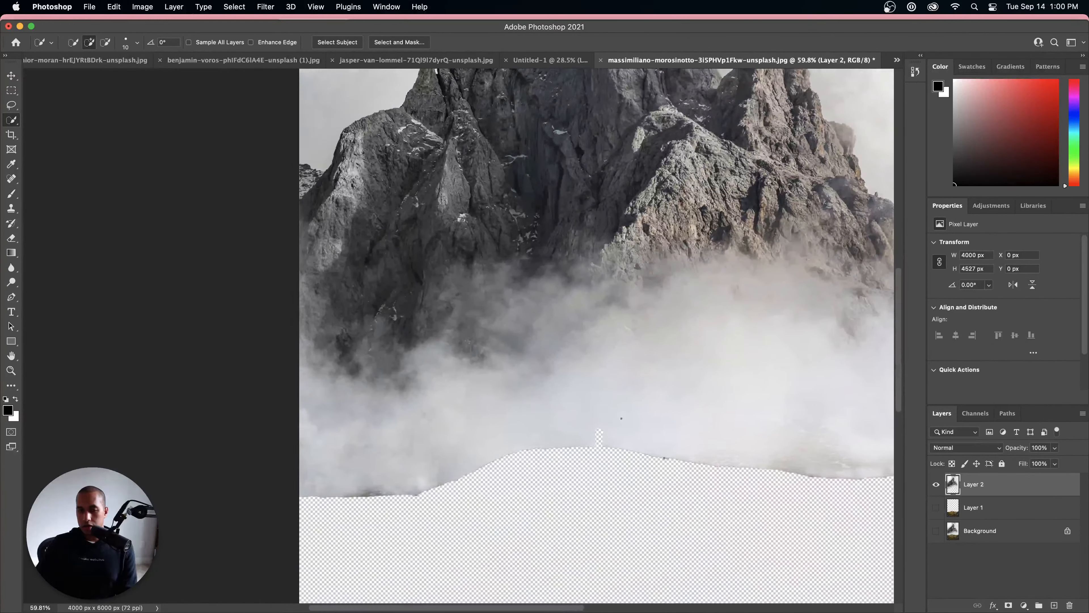
pyautogui.scroll(1, 595, 431)
pyautogui.scroll(10, 594, 431)
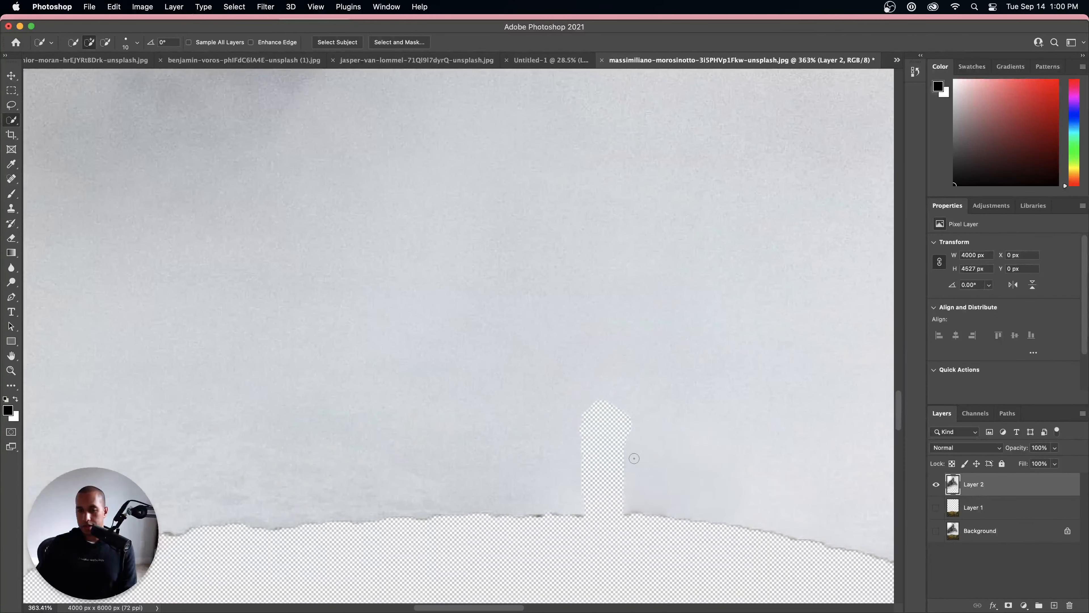
pyautogui.click(16, 167)
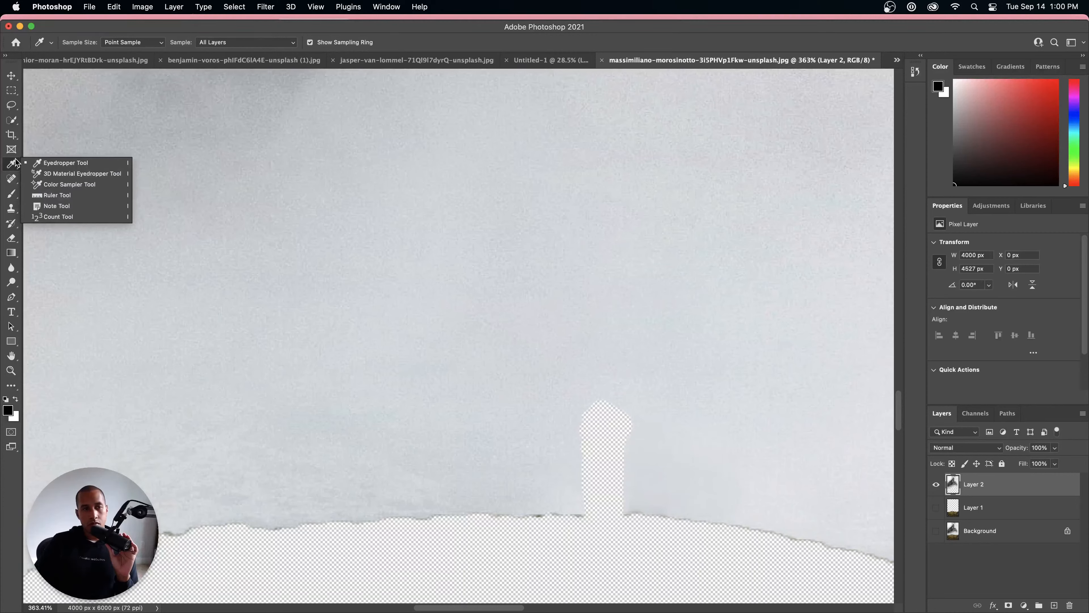
pyautogui.click(11, 122)
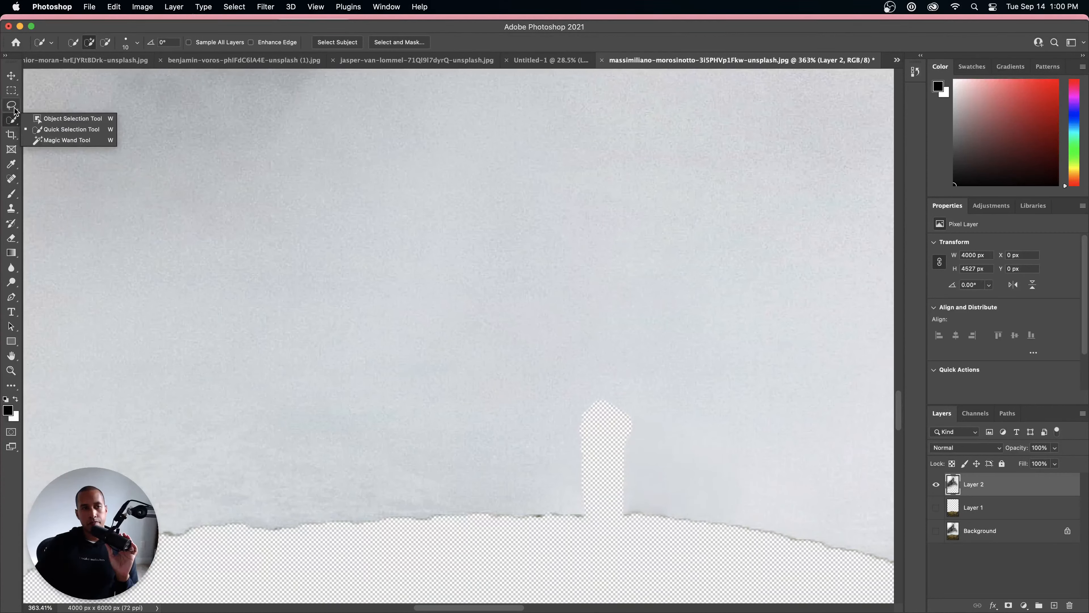
pyautogui.click(13, 107)
pyautogui.click(11, 91)
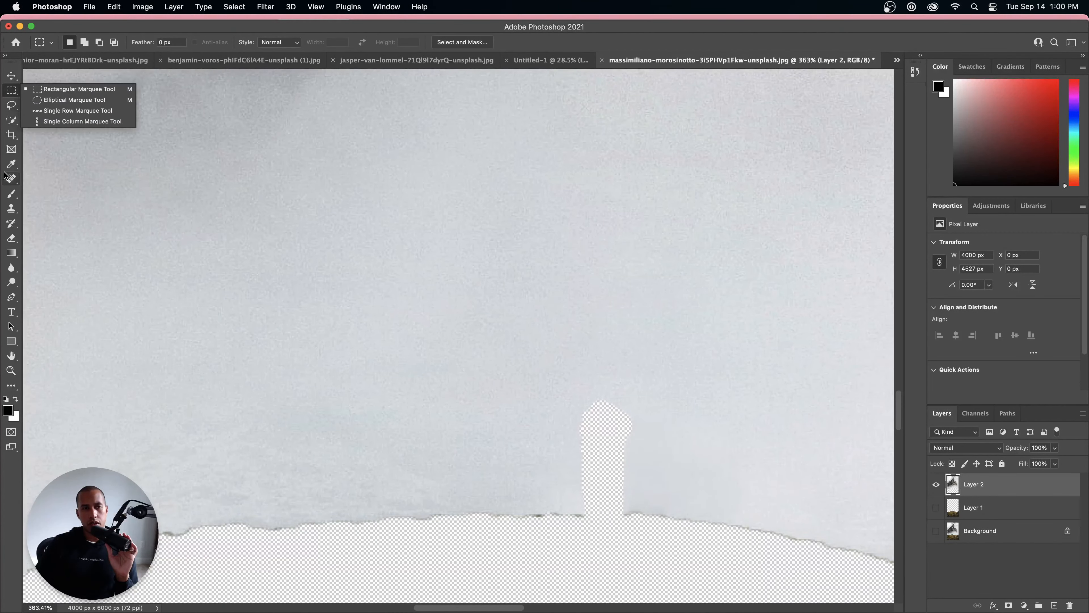
pyautogui.click(12, 166)
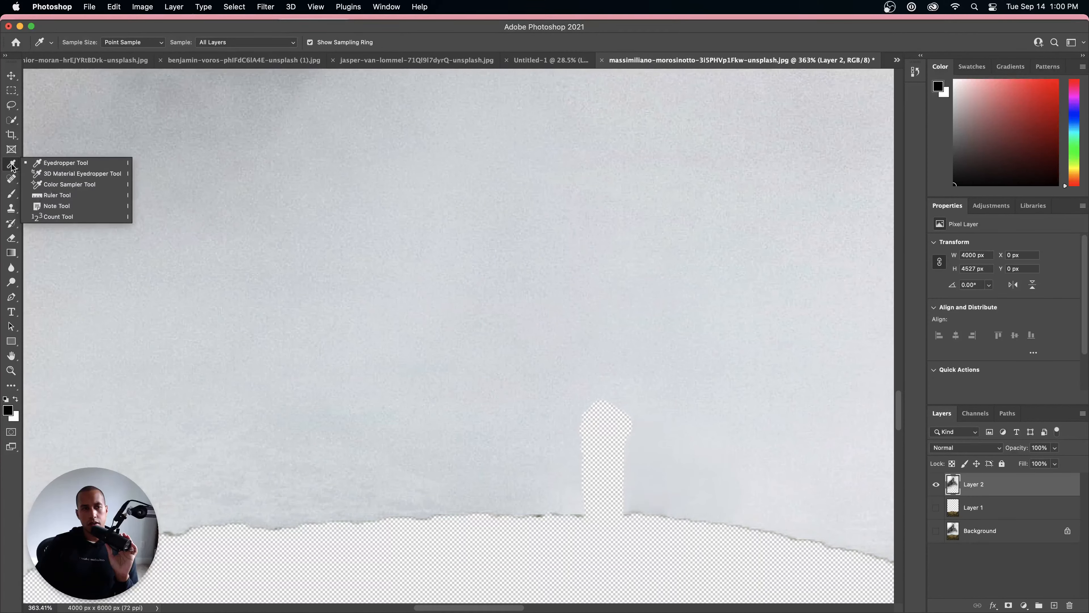
pyautogui.click(68, 184)
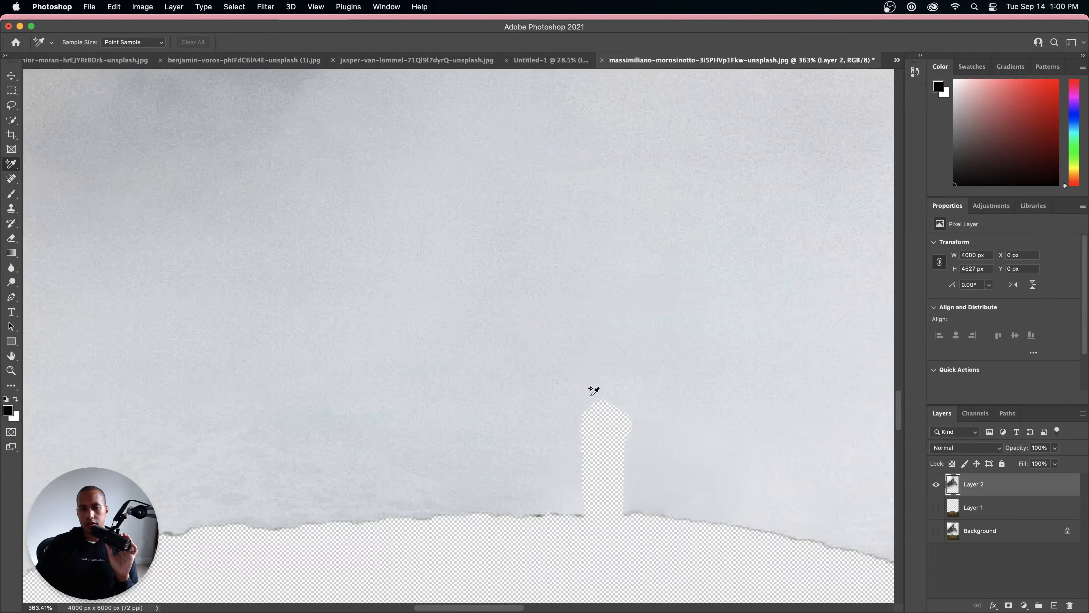
pyautogui.click(591, 379)
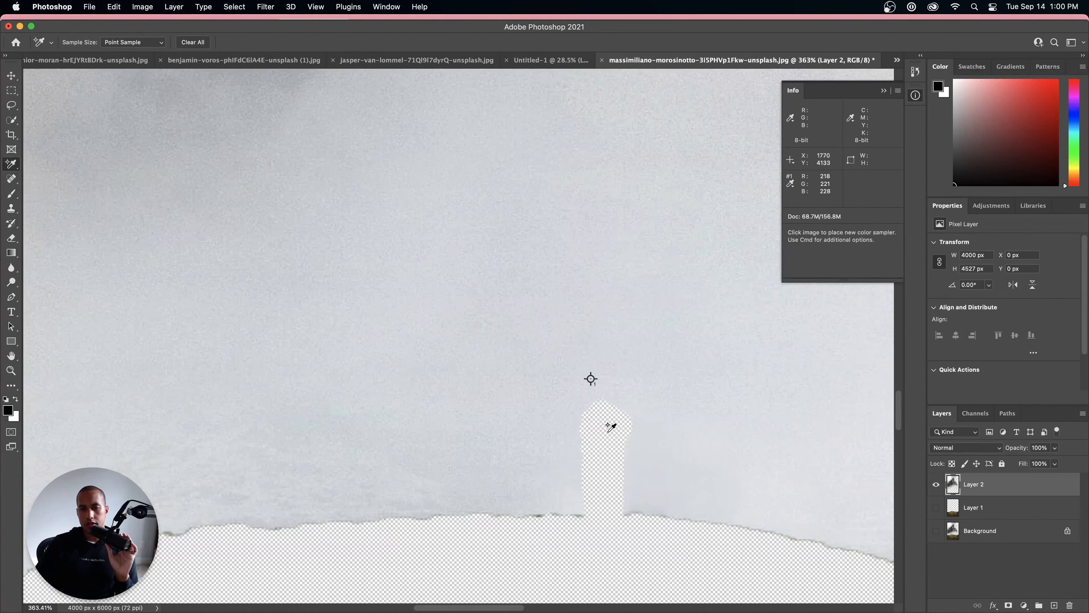
# Step: Switch to the Clone Stamp tool for repairing the mountain layer
pyautogui.click(16, 226)
pyautogui.click(12, 211)
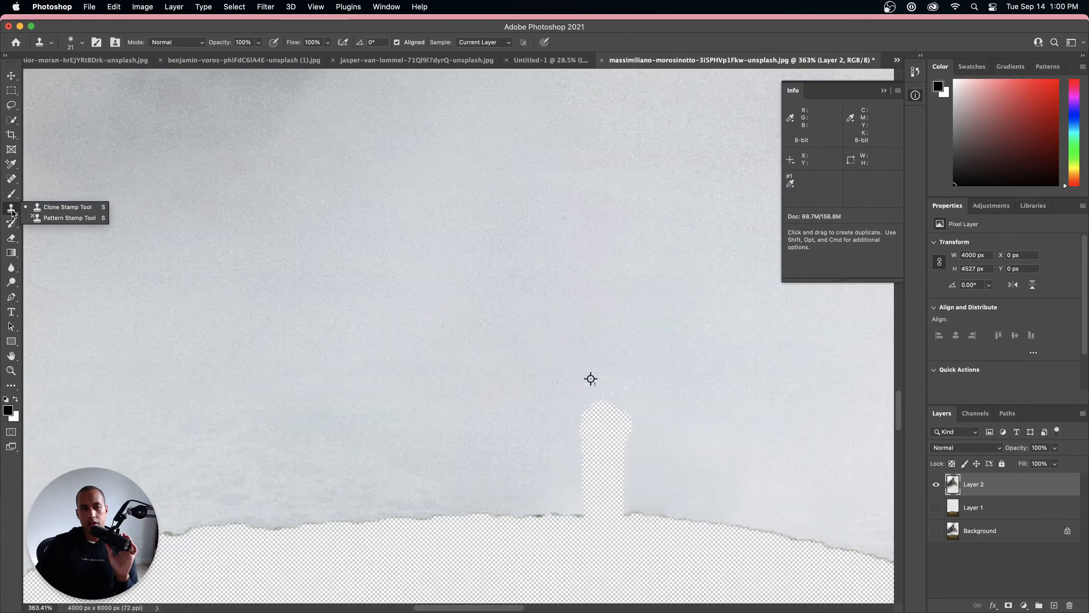
pyautogui.click(43, 207)
# Step: Try to clone fog over the hiker-shaped gap and undo the stroke
pyautogui.click(588, 396)
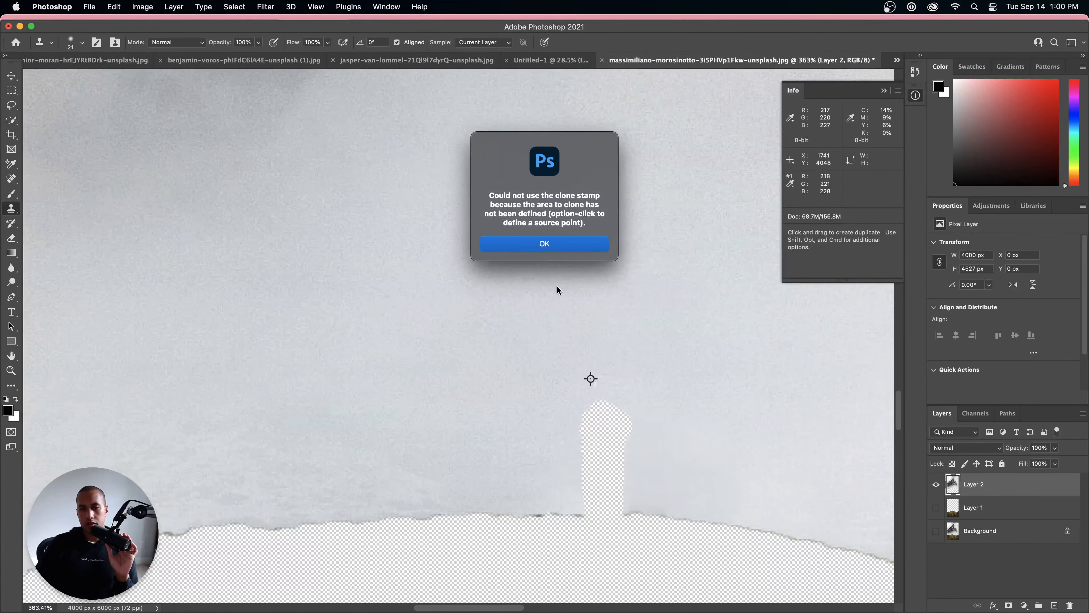
pyautogui.click(534, 245)
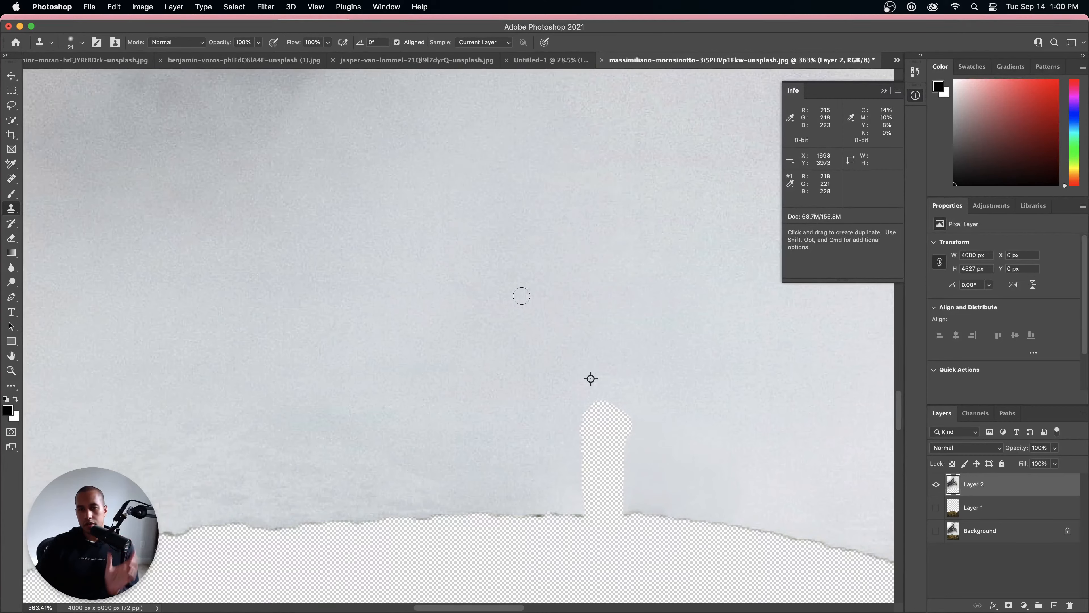
pyautogui.keyDown('alt'); pyautogui.click(506, 332); pyautogui.keyUp('alt')
pyautogui.moveTo(598, 448)
pyautogui.mouseDown()
pyautogui.moveTo(621, 434)
pyautogui.moveTo(580, 424)
pyautogui.moveTo(605, 405)
pyautogui.moveTo(634, 420)
pyautogui.moveTo(603, 445)
pyautogui.moveTo(621, 459)
pyautogui.moveTo(584, 465)
pyautogui.mouseUp()
pyautogui.press('super+z')
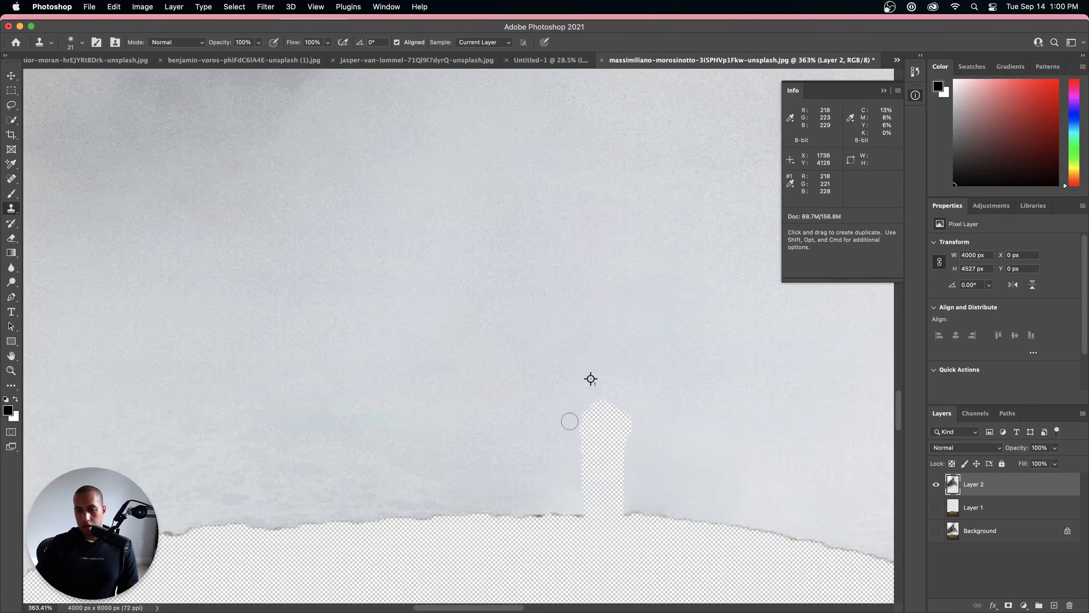
# Step: Fill the hiker-shaped gap in Layer 2 with cloned fog sampled from just beside it, down to the ridge line
pyautogui.keyDown('alt'); pyautogui.click(559, 458); pyautogui.keyUp('alt')
pyautogui.moveTo(578, 427)
pyautogui.mouseDown()
pyautogui.moveTo(597, 413)
pyautogui.moveTo(582, 416)
pyautogui.moveTo(624, 437)
pyautogui.mouseUp()
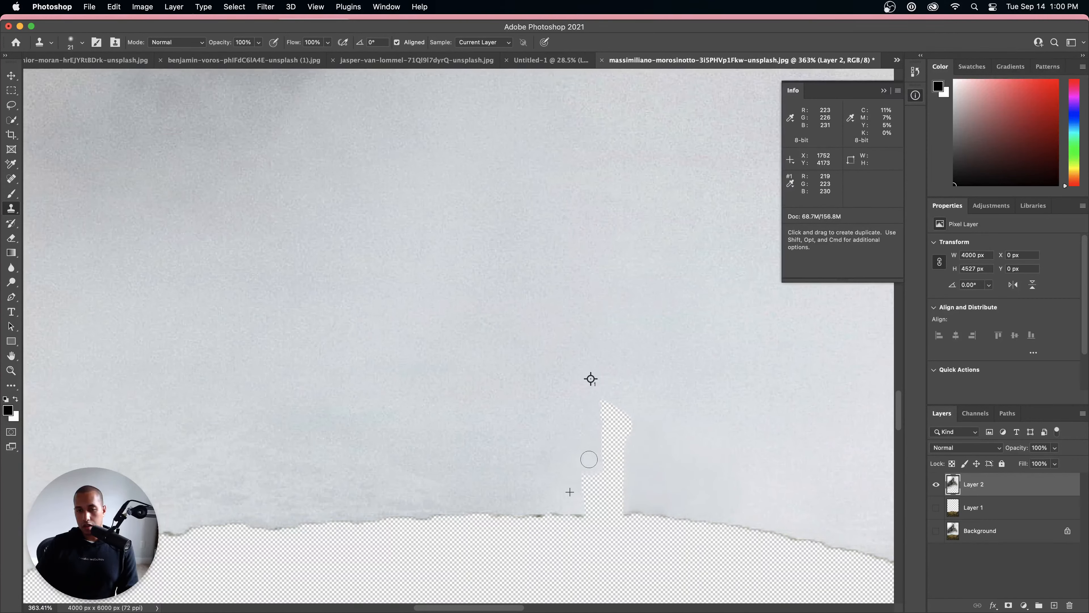
pyautogui.keyDown('alt'); pyautogui.click(568, 428); pyautogui.keyUp('alt')
pyautogui.moveTo(596, 433)
pyautogui.mouseDown()
pyautogui.moveTo(595, 459)
pyautogui.moveTo(624, 466)
pyautogui.moveTo(618, 425)
pyautogui.moveTo(634, 422)
pyautogui.moveTo(602, 405)
pyautogui.moveTo(627, 460)
pyautogui.moveTo(575, 479)
pyautogui.moveTo(600, 487)
pyautogui.moveTo(585, 499)
pyautogui.moveTo(621, 486)
pyautogui.moveTo(597, 509)
pyautogui.moveTo(626, 508)
pyautogui.moveTo(593, 510)
pyautogui.moveTo(621, 506)
pyautogui.mouseUp()
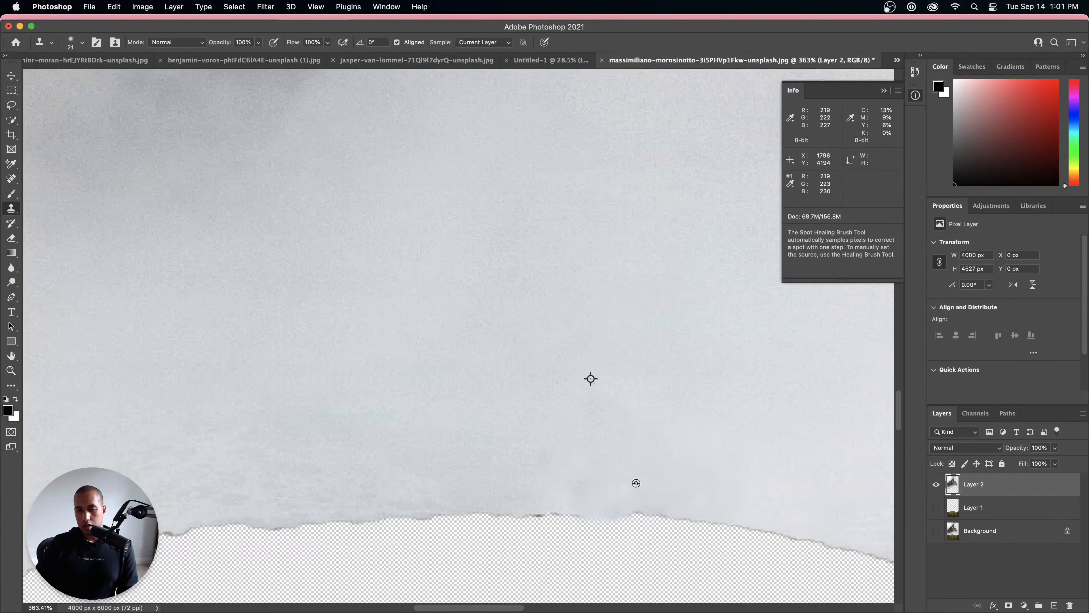
# Step: Examine the lower edge of the mountain layer across its full width for leftover hill pixels and gaps
pyautogui.scroll(-8, 634, 483)
pyautogui.scroll(-4, 621, 457)
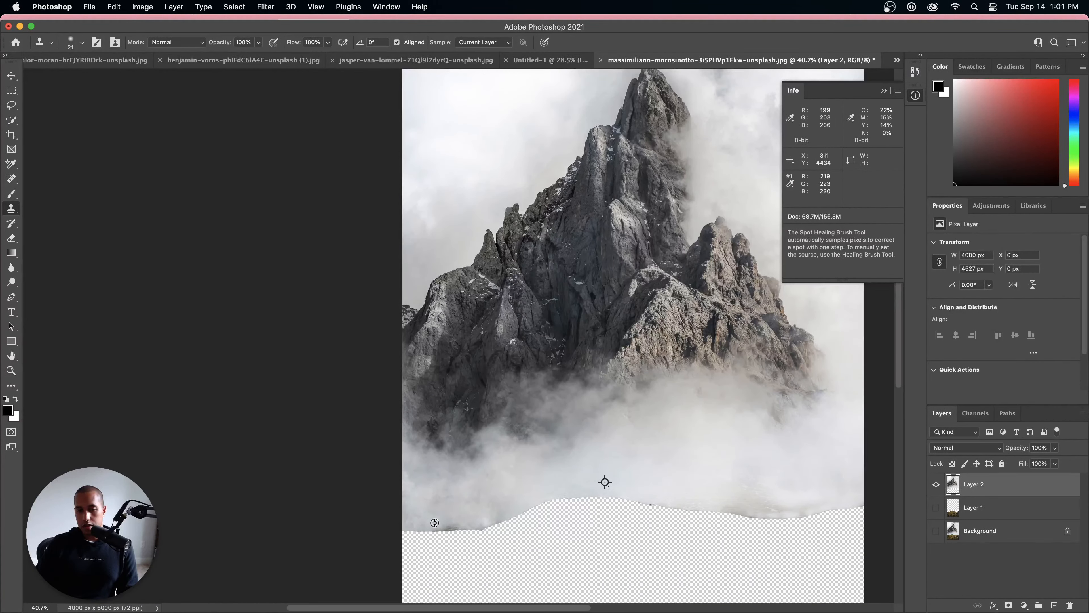
pyautogui.scroll(3, 688, 460)
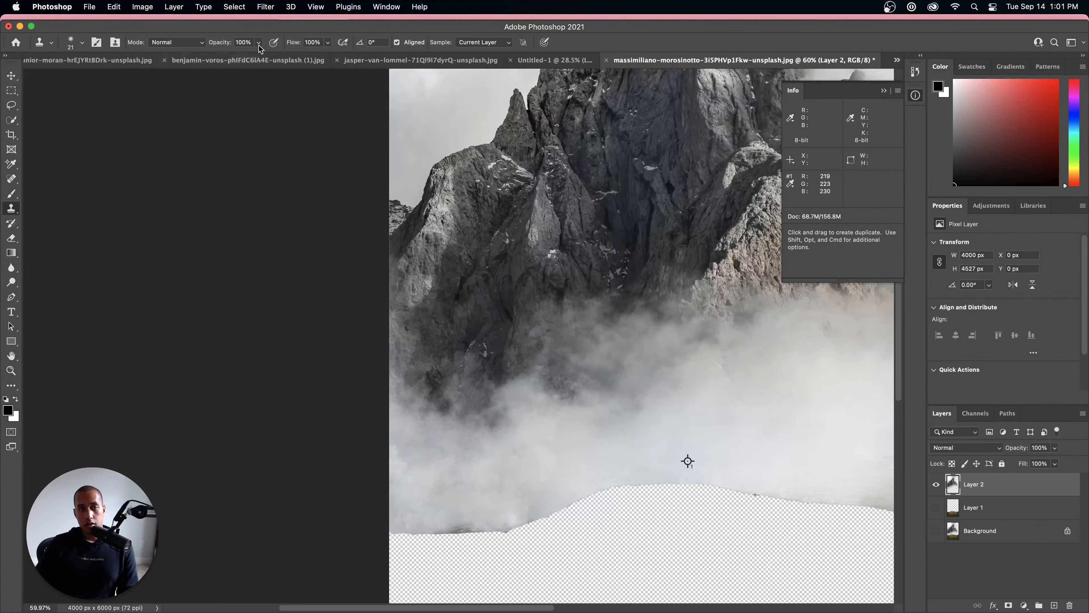
pyautogui.scroll(2, 492, 364)
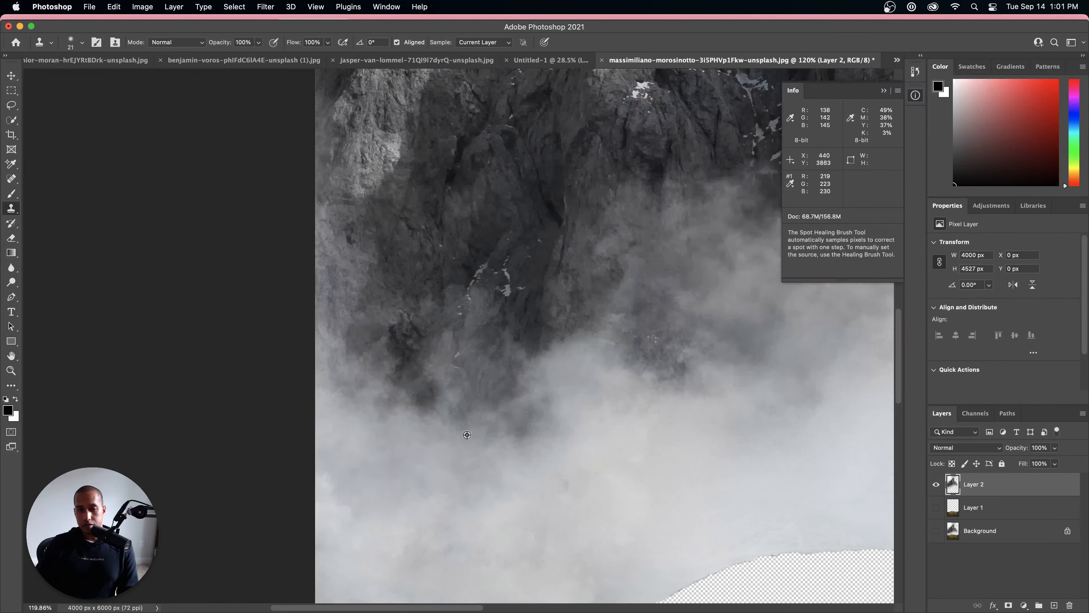
pyautogui.scroll(3, 479, 496)
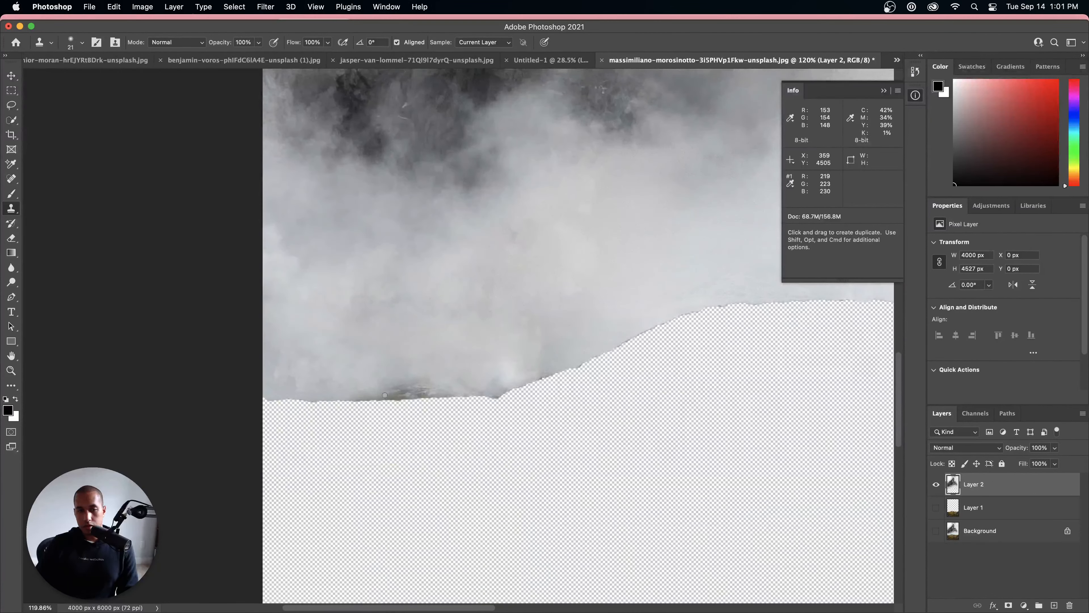
pyautogui.scroll(-5, 532, 343)
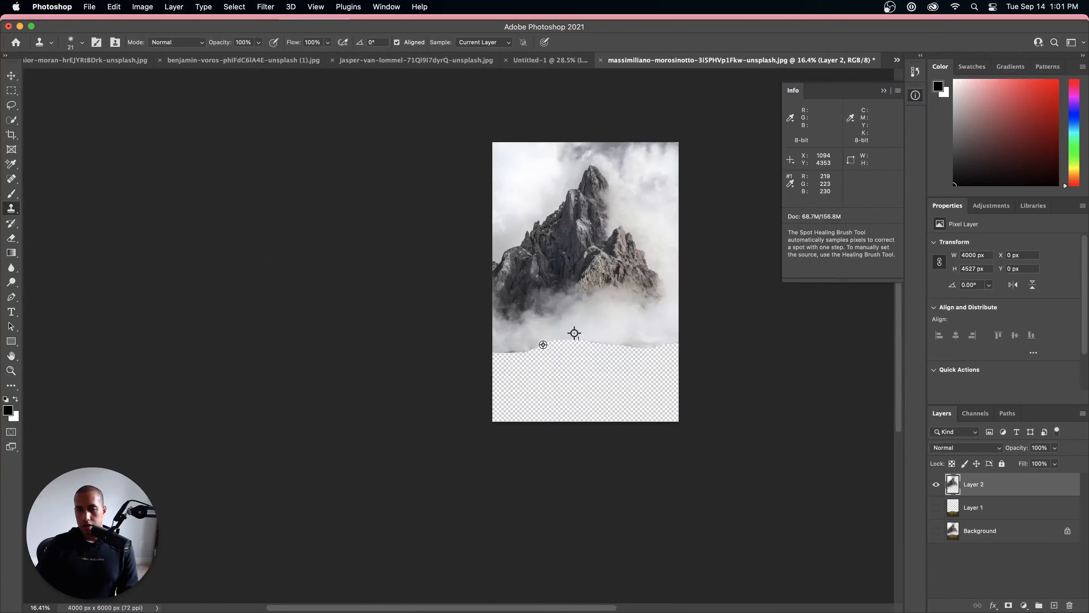
pyautogui.scroll(2, 705, 345)
pyautogui.scroll(2, 704, 344)
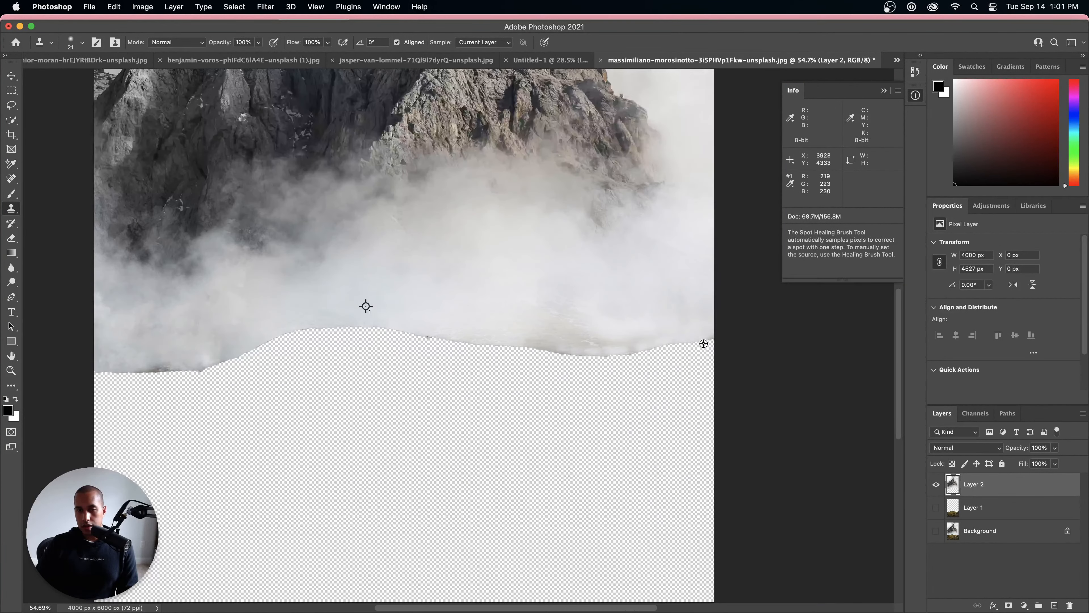
pyautogui.scroll(-4, 693, 359)
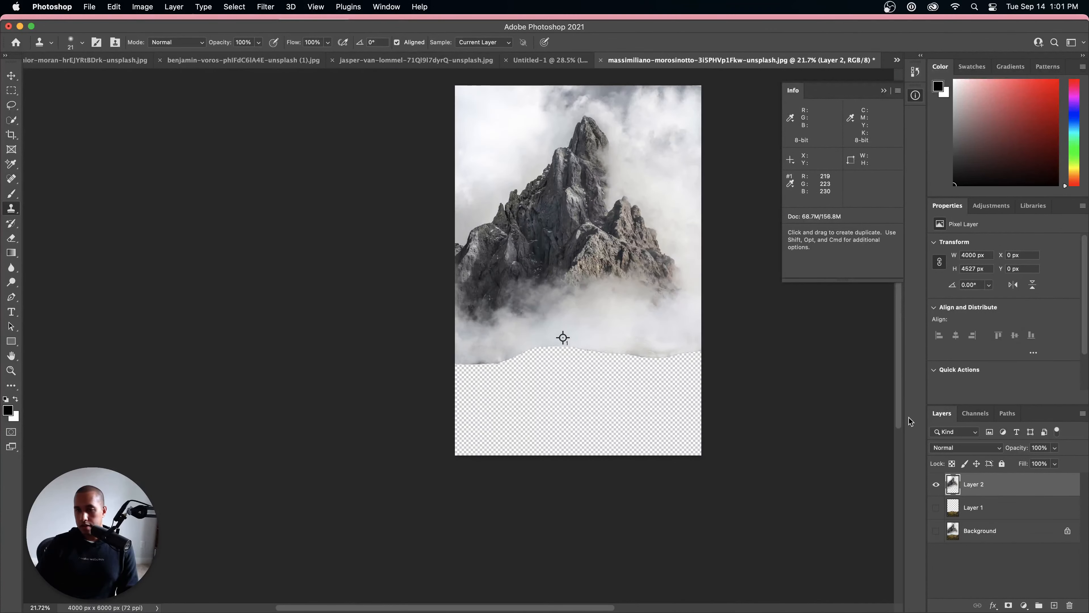
# Step: Show Layer 1 again and start a quick PNG export of Layer 2 into the Desktop's mountain-images folder
pyautogui.click(935, 507)
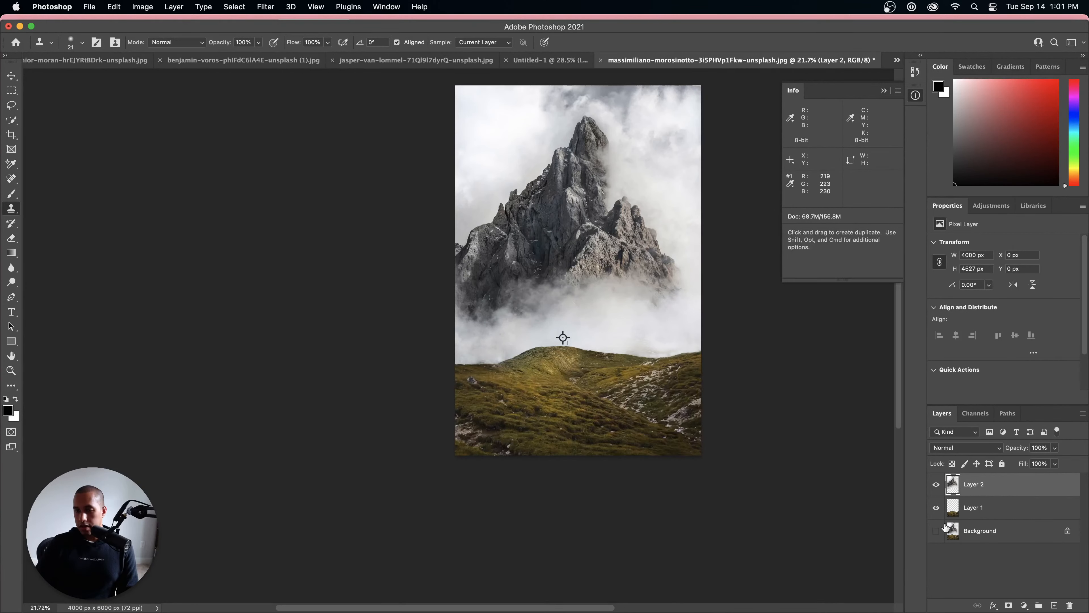
pyautogui.rightClick(985, 481)
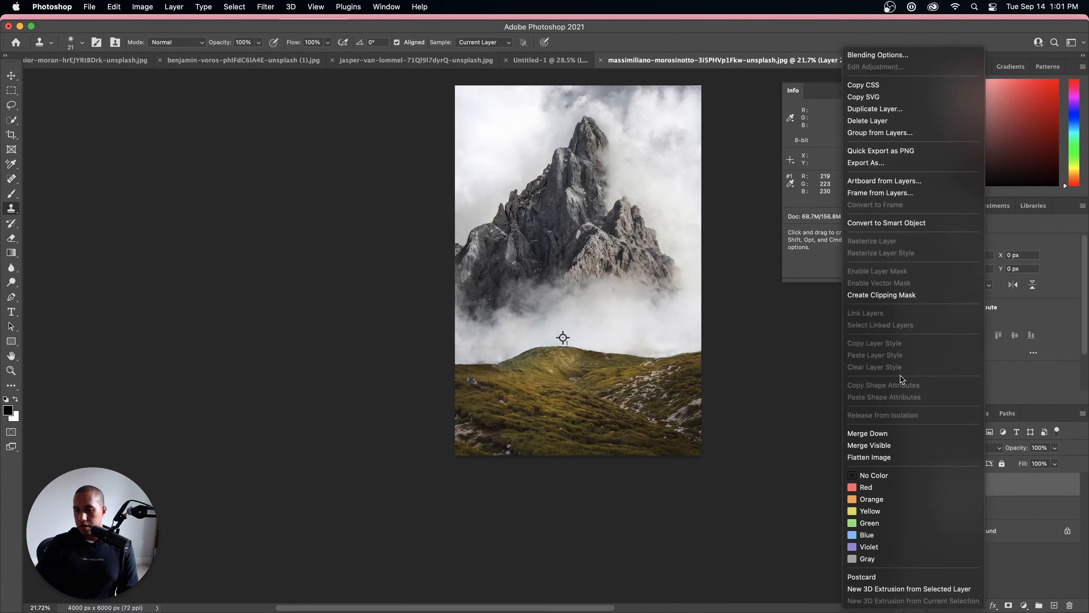
pyautogui.click(894, 151)
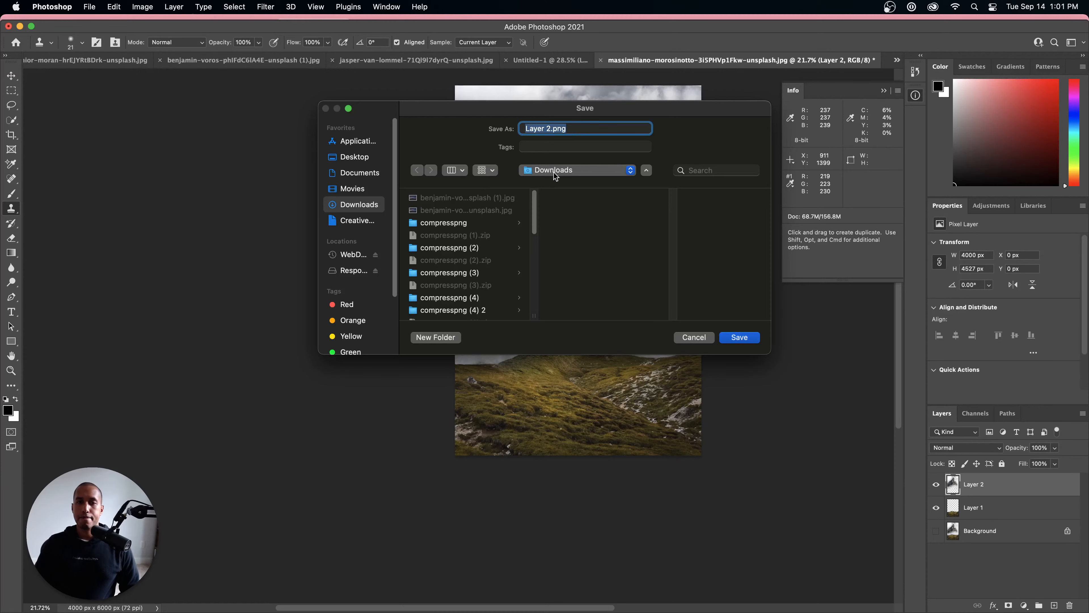
pyautogui.click(554, 172)
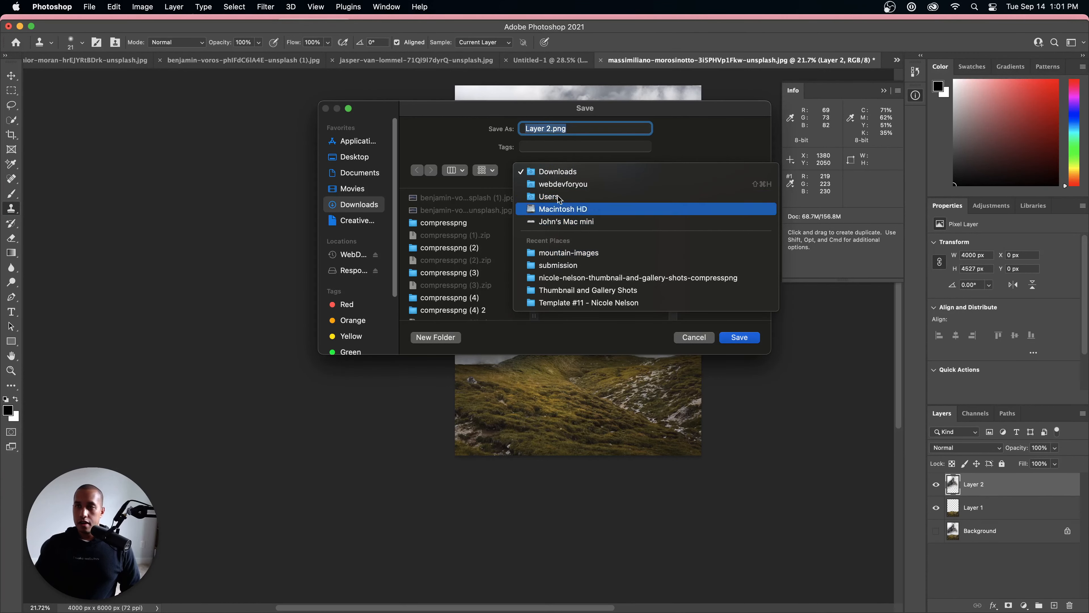
pyautogui.click(372, 185)
pyautogui.click(354, 157)
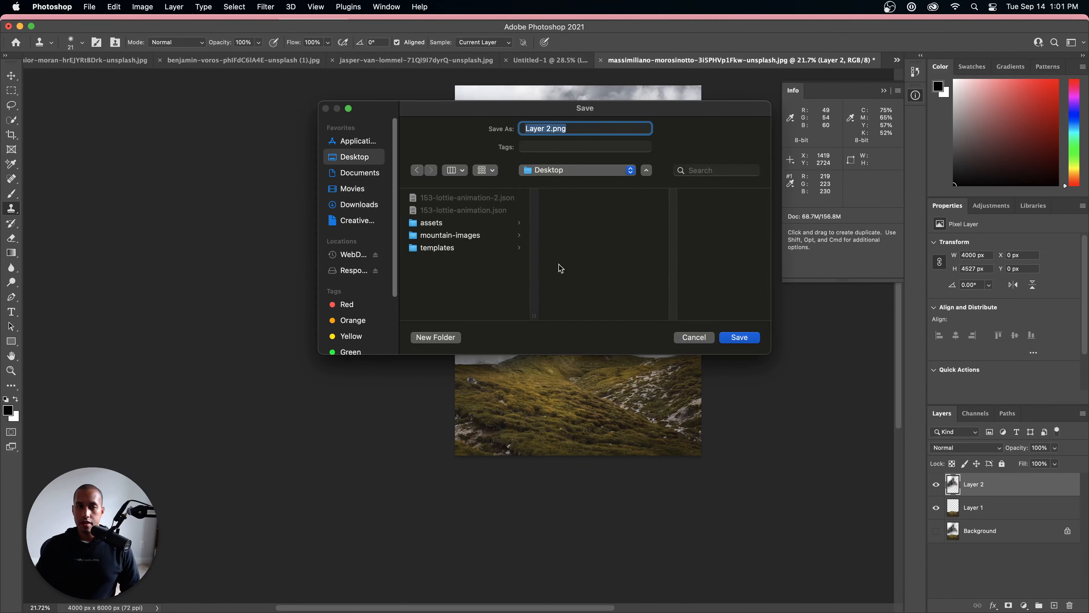
pyautogui.click(461, 223)
pyautogui.click(449, 236)
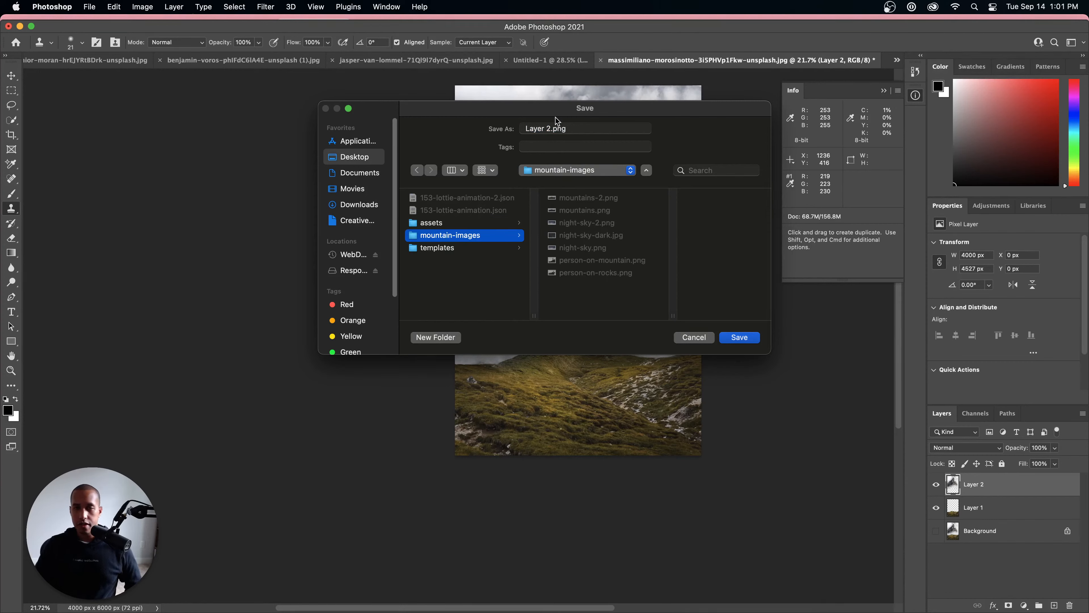
# Step: Name the exported mountain image mountains-3.png and save it
pyautogui.click(552, 128)
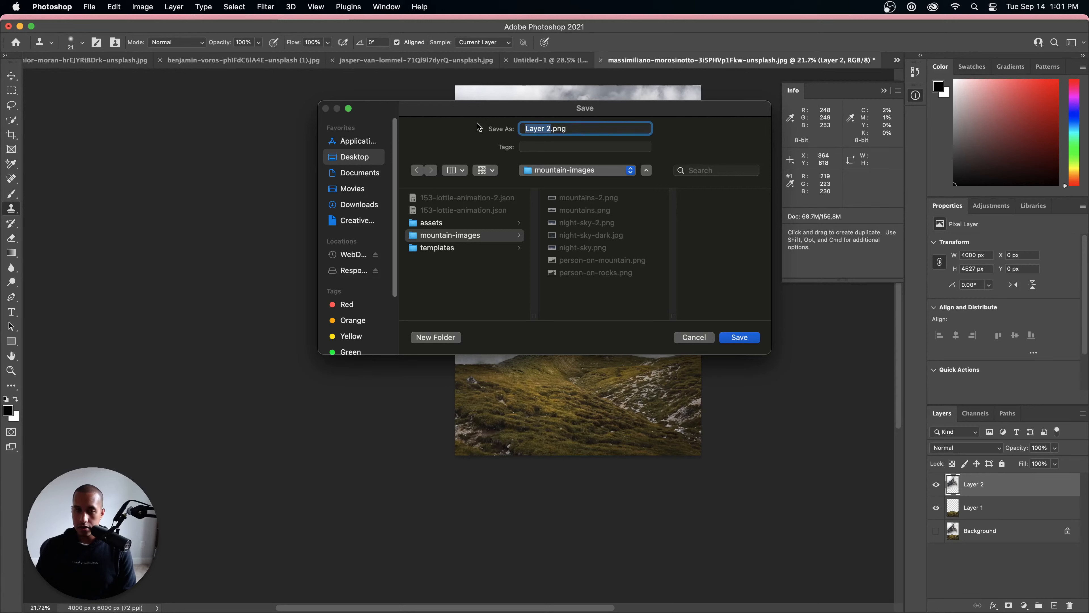
pyautogui.write('m')
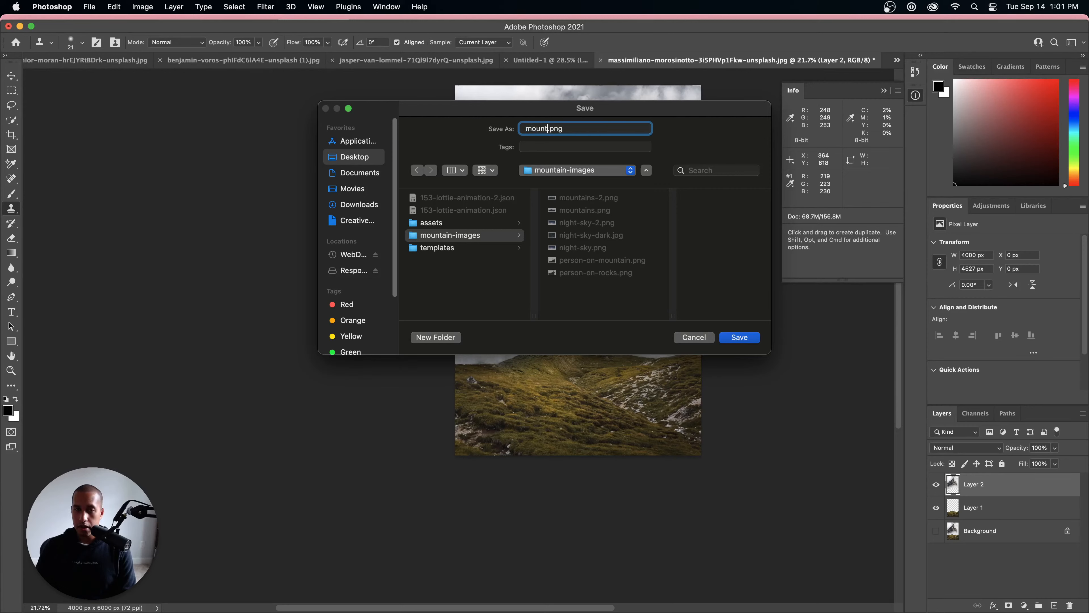
pyautogui.write('ountains-3')
pyautogui.press('Return')
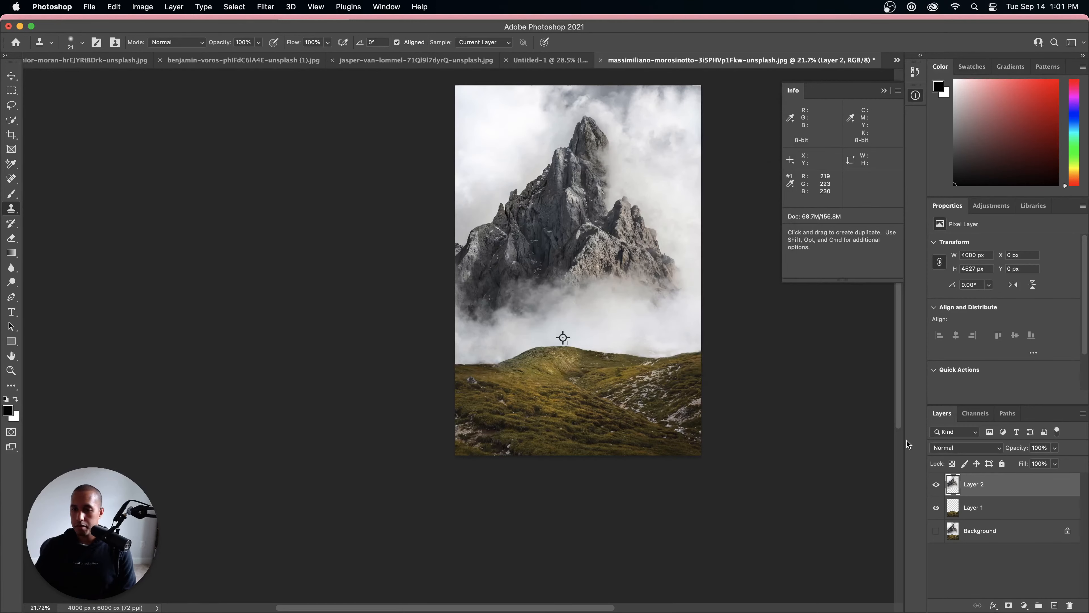
# Step: Quick-export Layer 1 as a PNG named grass.png into the mountain-images folder
pyautogui.rightClick(986, 508)
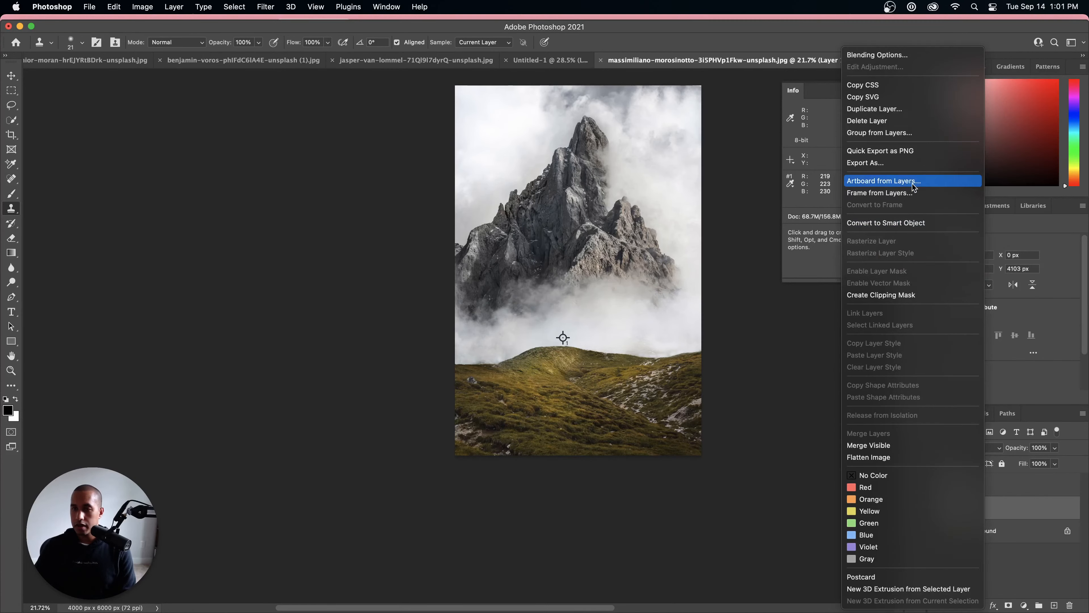
pyautogui.click(909, 152)
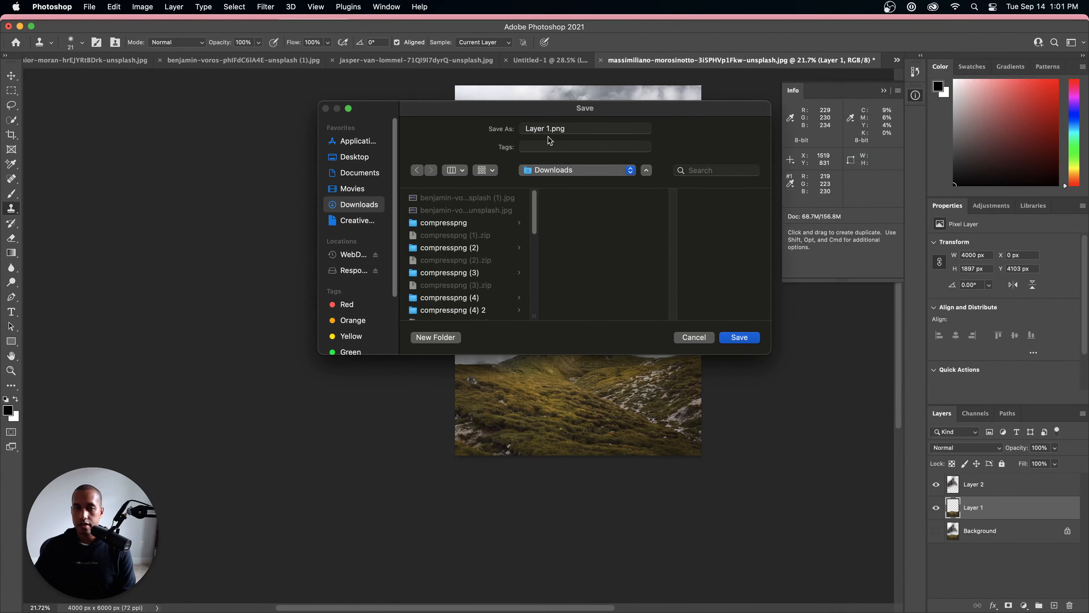
pyautogui.click(568, 171)
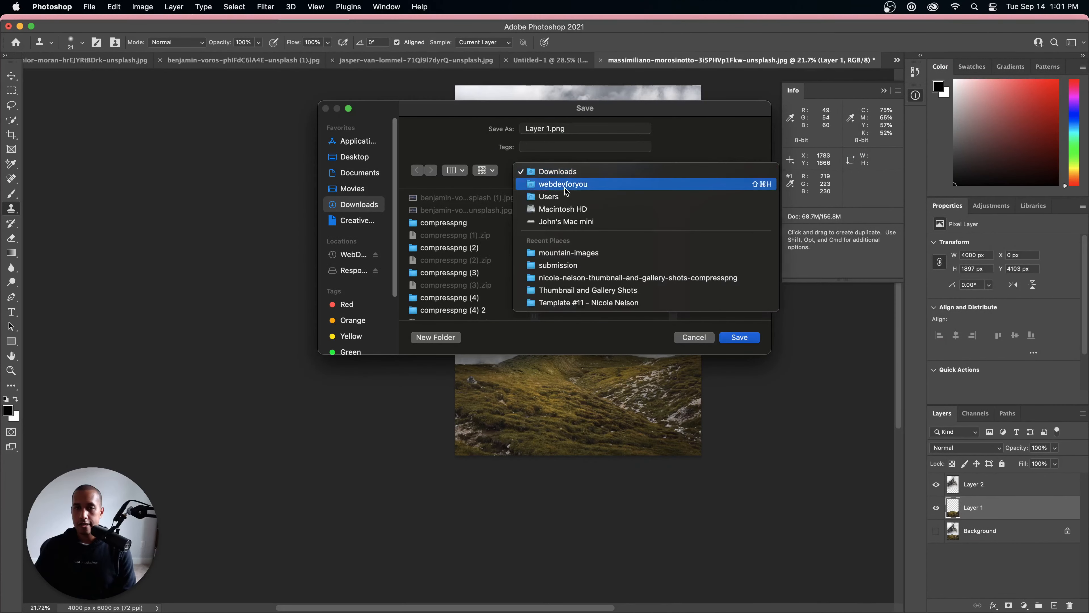
pyautogui.click(558, 252)
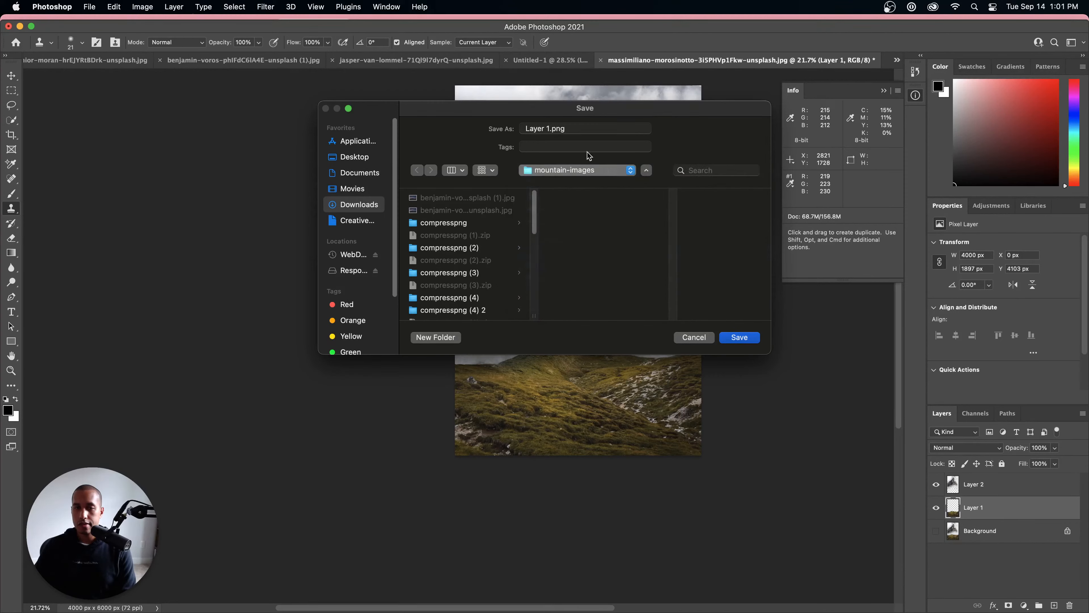
pyautogui.click(549, 125)
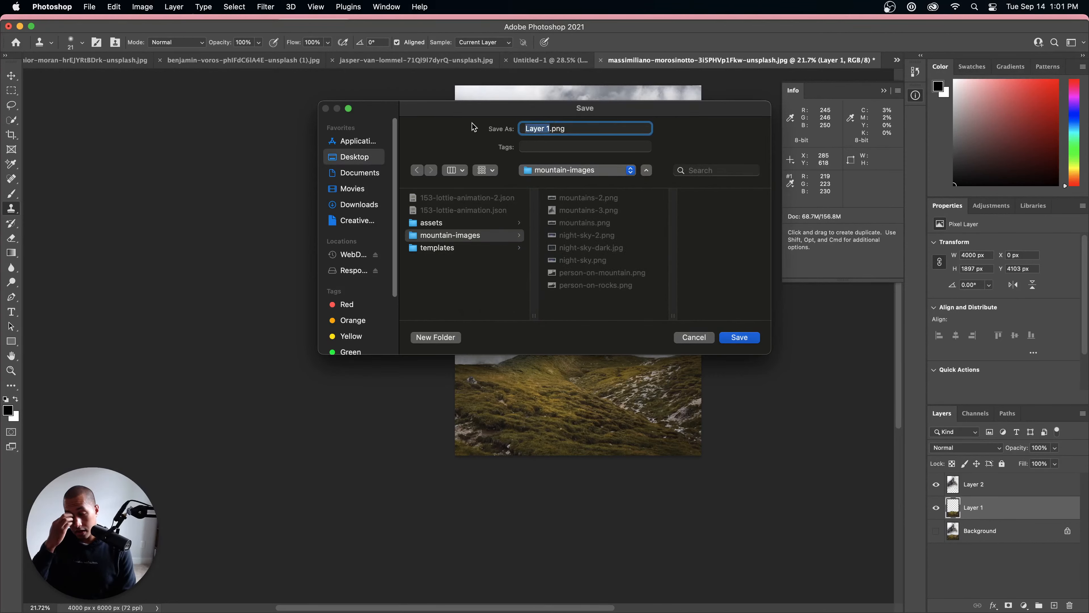
pyautogui.write('g')
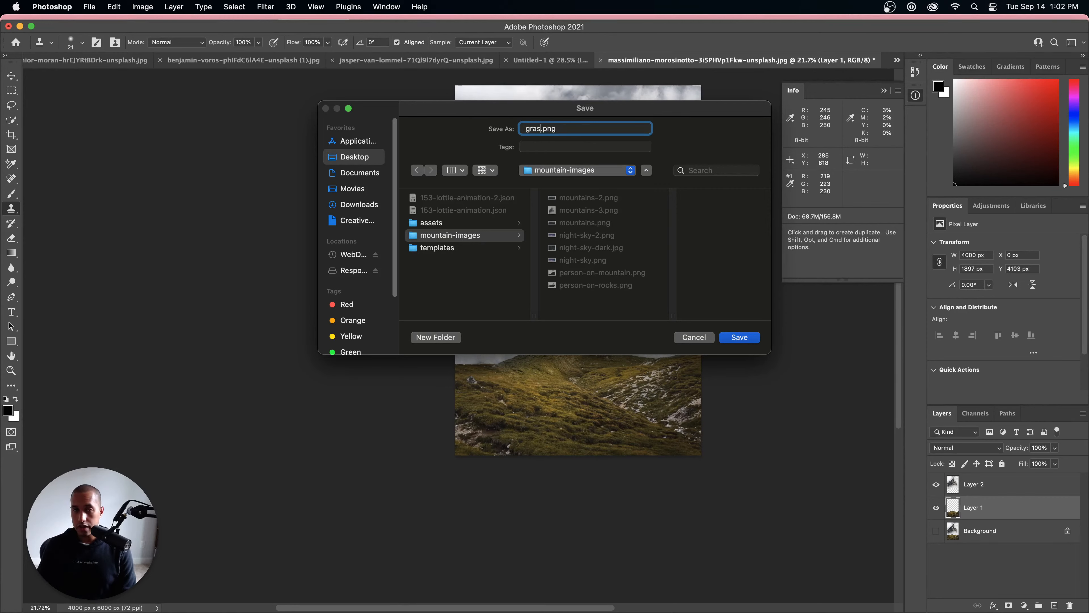
pyautogui.write('rass')
pyautogui.press('Return')
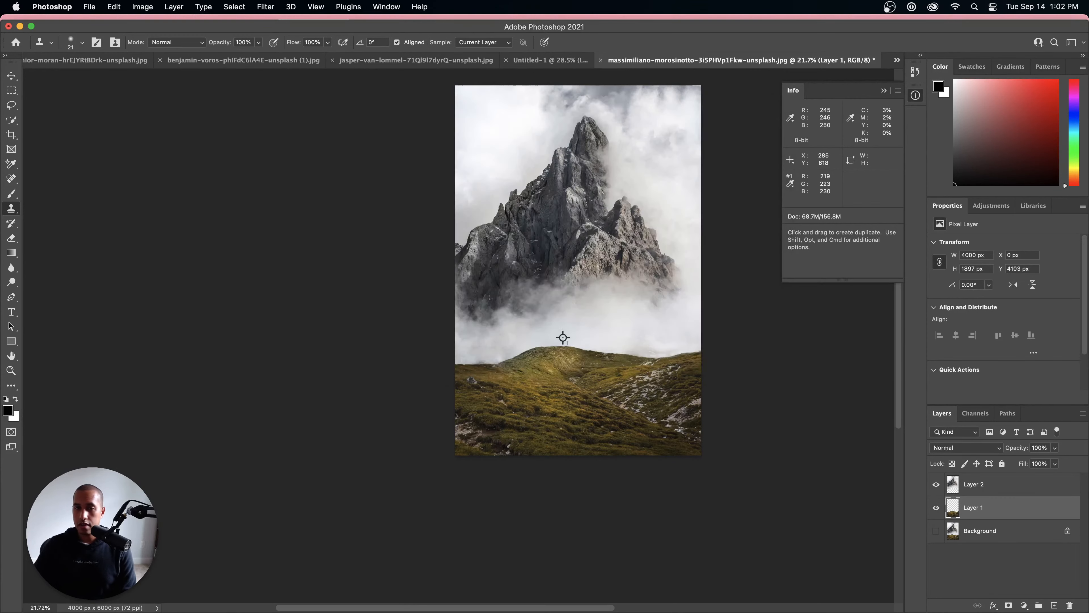
pyautogui.moveTo(392, 612)
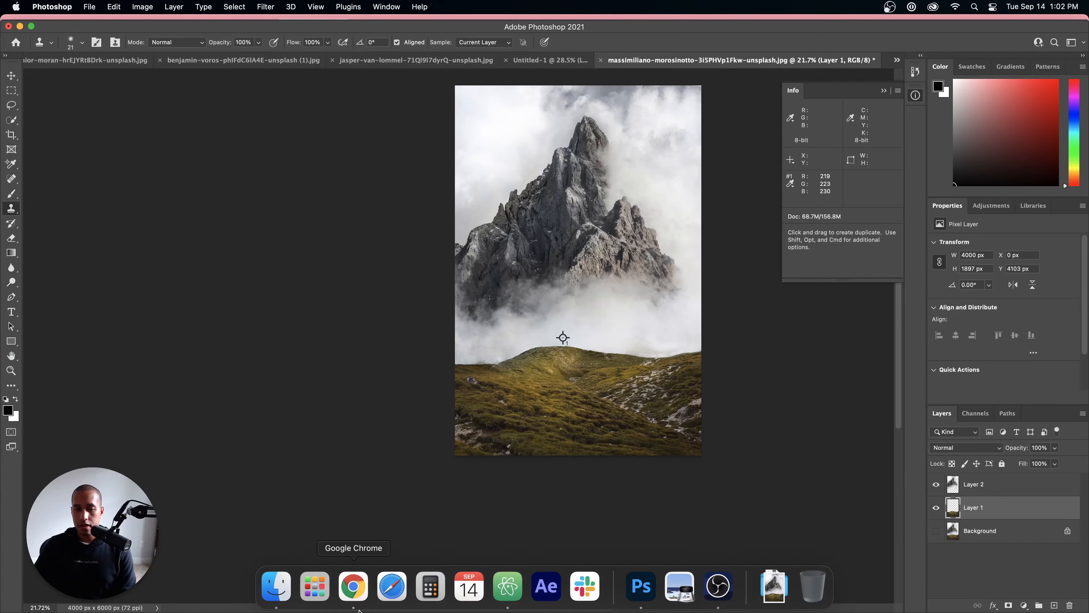
pyautogui.click(357, 589)
pyautogui.click(542, 228)
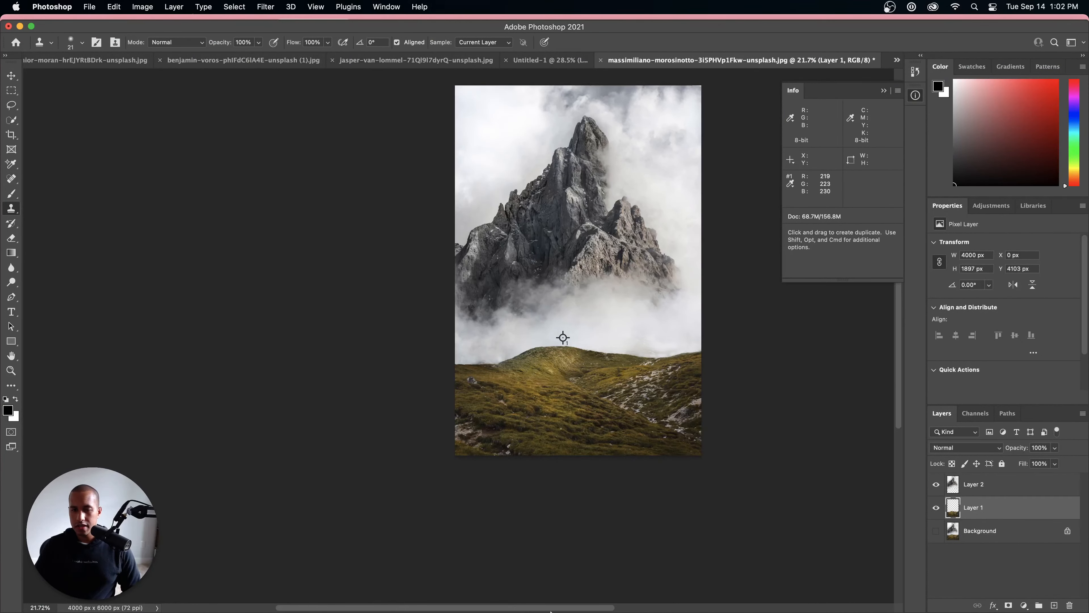
# Step: Switch to Finder and open the Desktop's mountain-images folder
pyautogui.moveTo(551, 611)
pyautogui.click(275, 586)
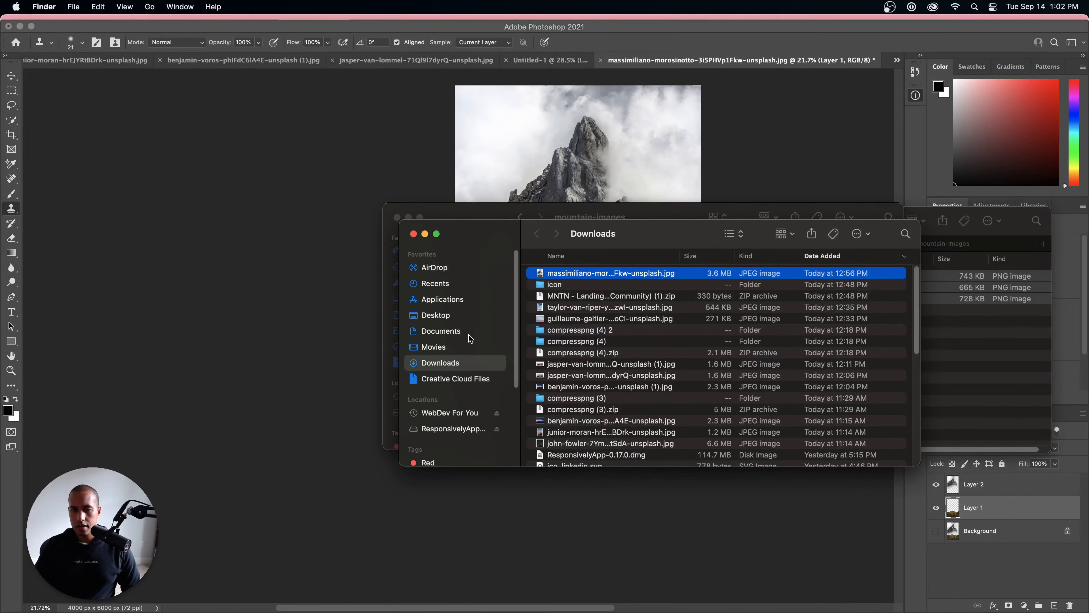
pyautogui.click(435, 316)
pyautogui.doubleClick(738, 295)
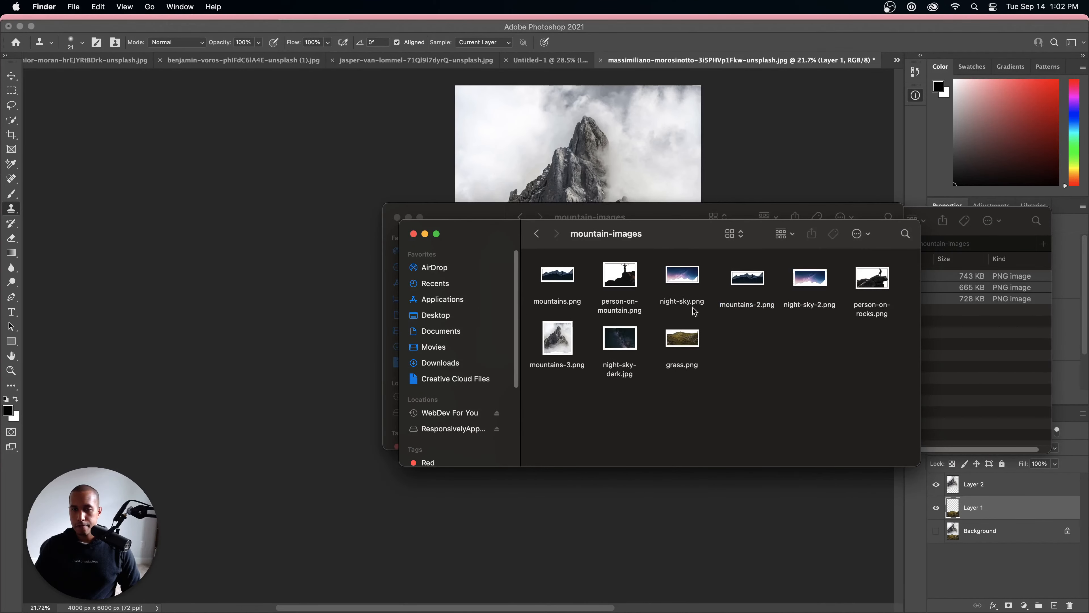
# Step: Open the exported grass.png from the mountain-images folder for viewing and close it again
pyautogui.doubleClick(682, 347)
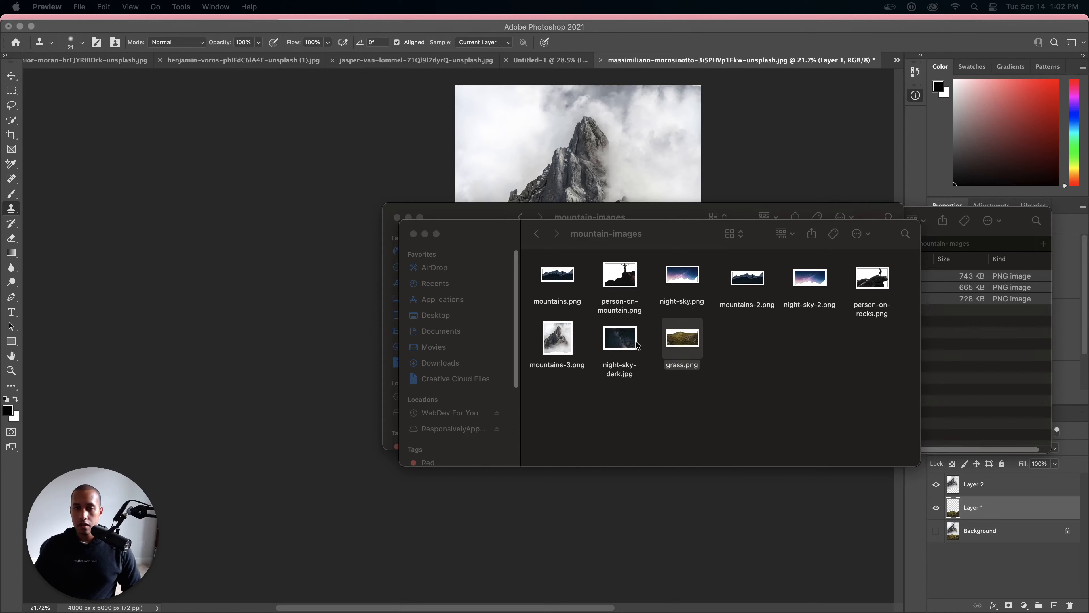
pyautogui.click(684, 341)
pyautogui.rightClick(688, 339)
pyautogui.click(718, 395)
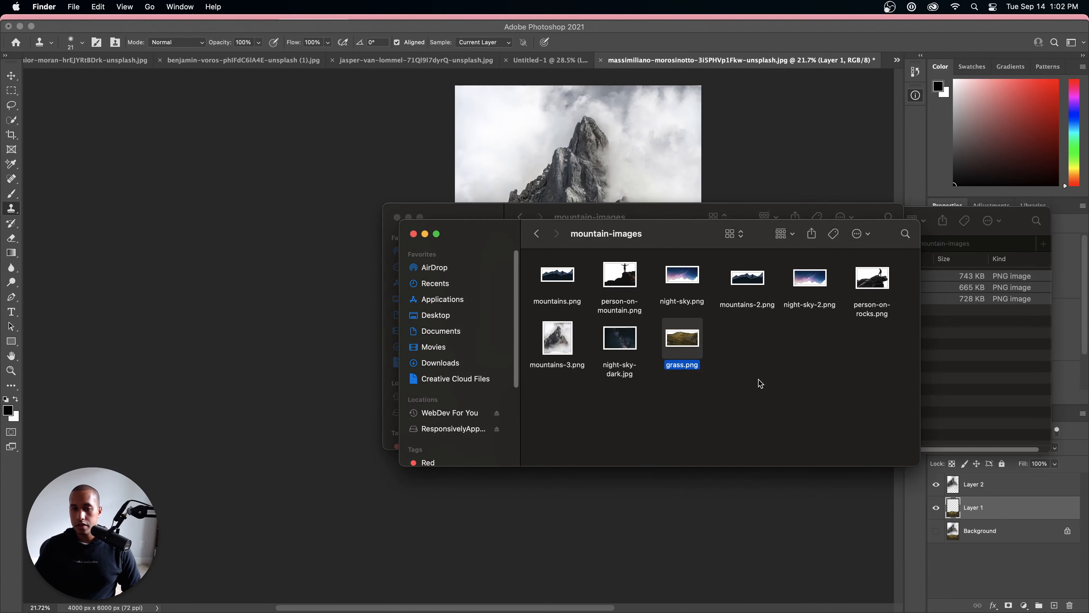
pyautogui.click(14, 29)
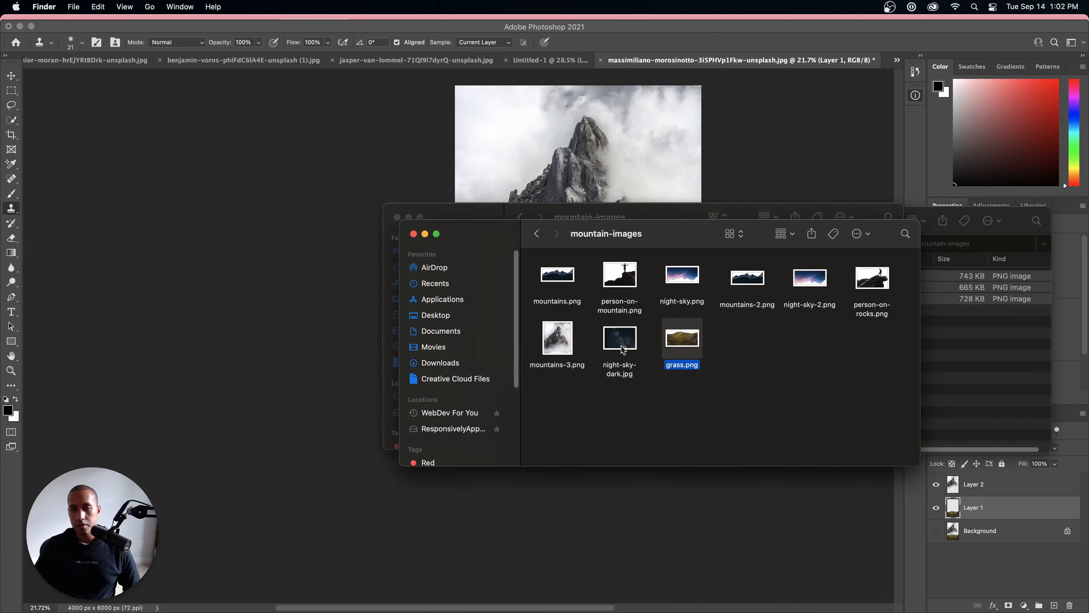
# Step: Open mountains-3.png in Preview, scale it down proportionally to just under half its original width, and close it
pyautogui.keyDown('super'); pyautogui.click(556, 338); pyautogui.keyUp('super')
pyautogui.rightClick(558, 336)
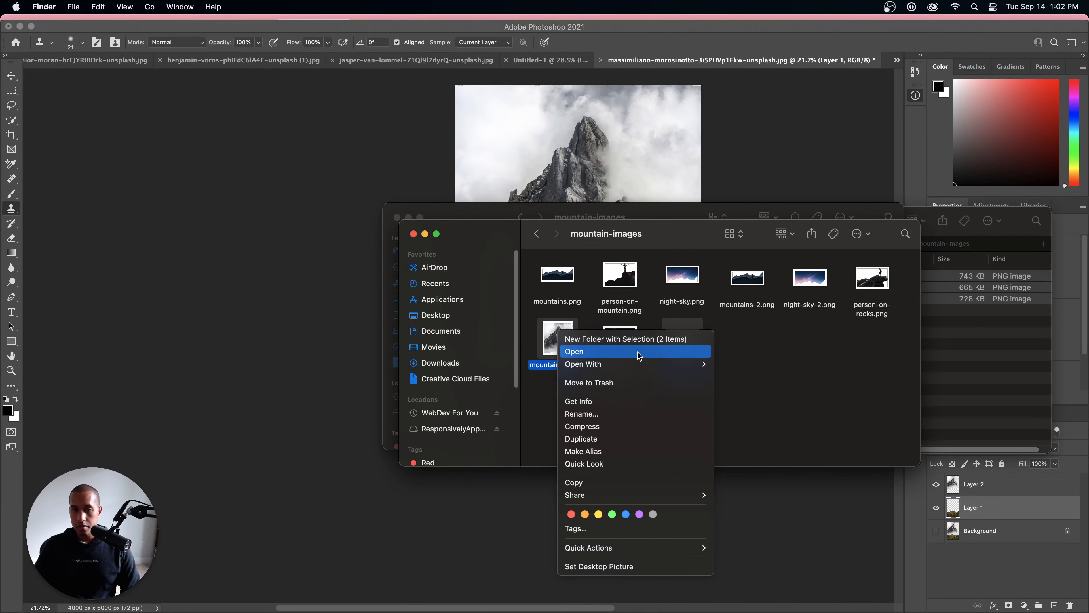
pyautogui.moveTo(643, 364)
pyautogui.click(724, 363)
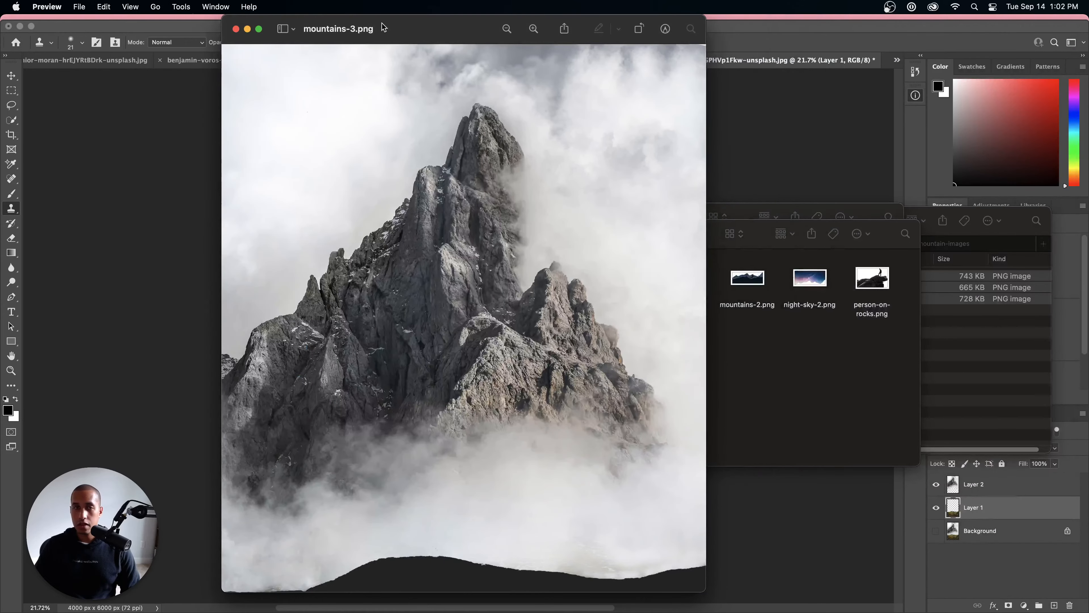
pyautogui.click(175, 6)
pyautogui.click(198, 69)
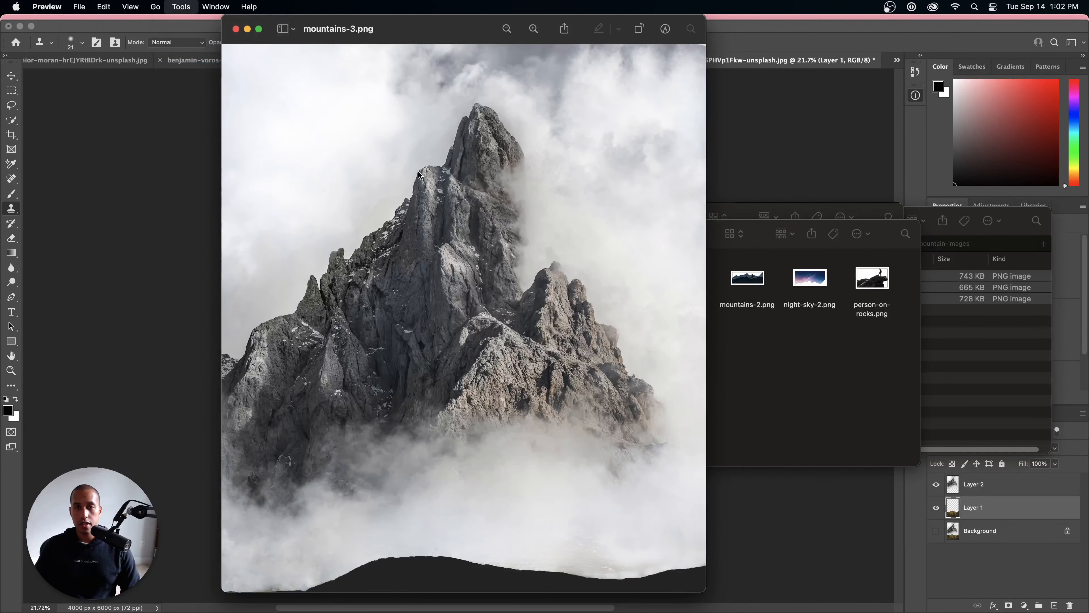
pyautogui.write('1000')
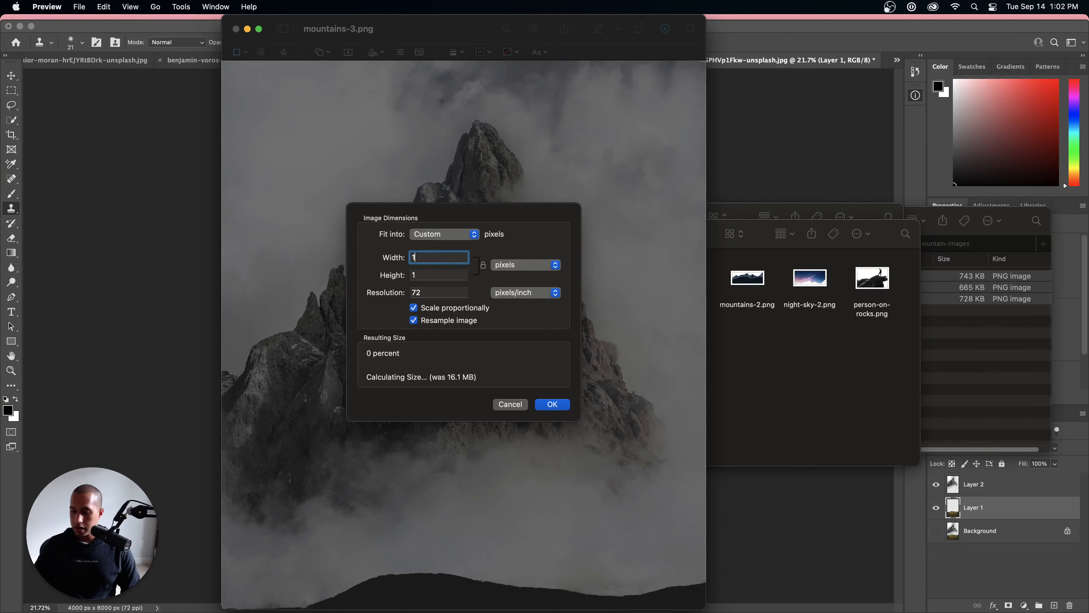
pyautogui.press('Return')
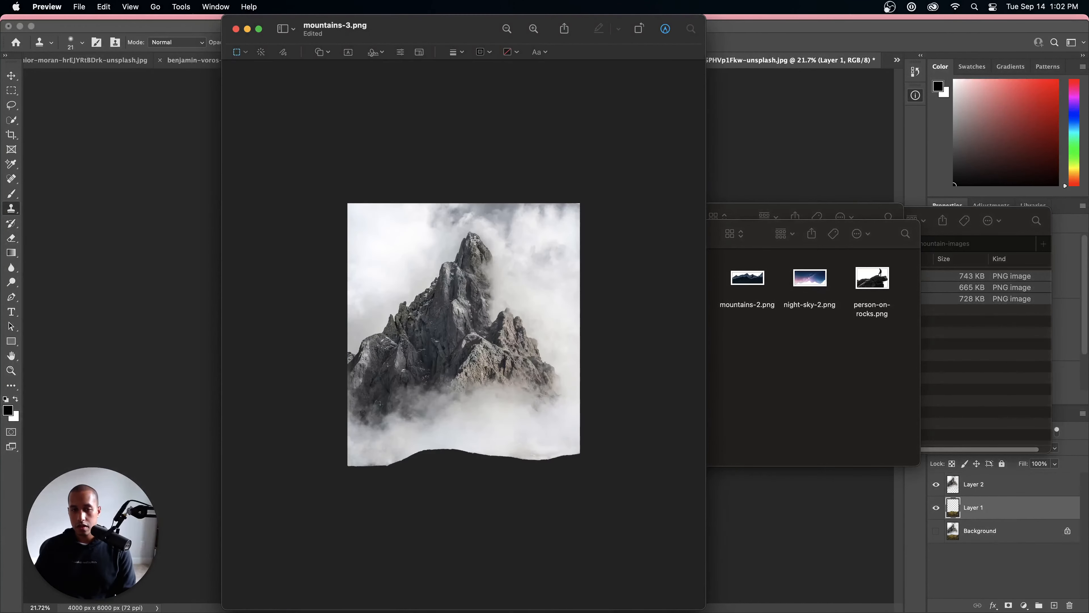
pyautogui.click(236, 28)
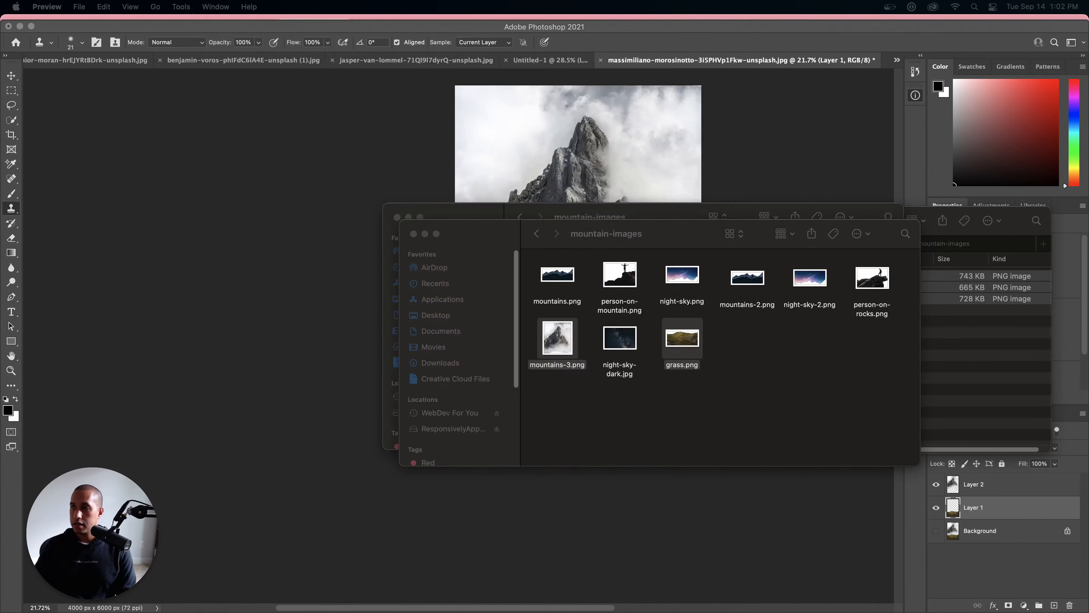
# Step: Scale grass.png down proportionally to just under half its original width in Preview, save it, and close it
pyautogui.doubleClick(682, 337)
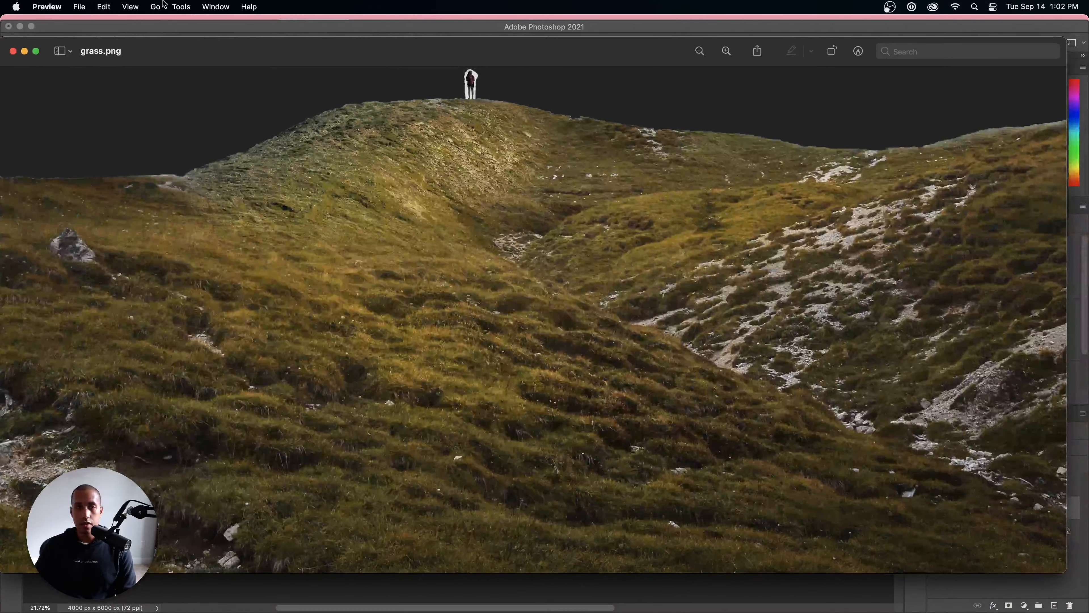
pyautogui.click(181, 6)
pyautogui.click(201, 69)
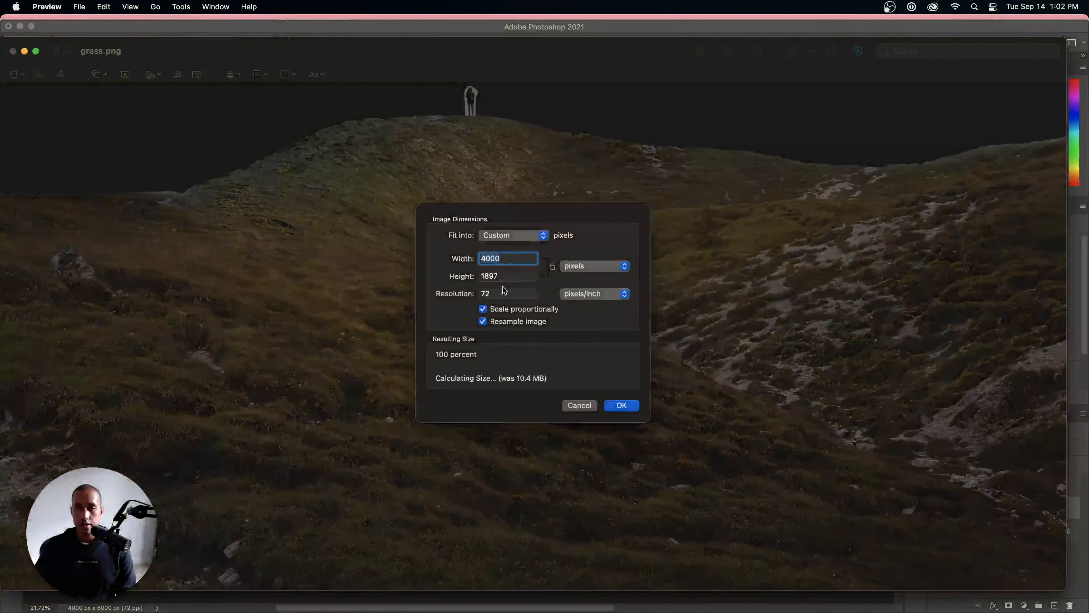
pyautogui.write('169')
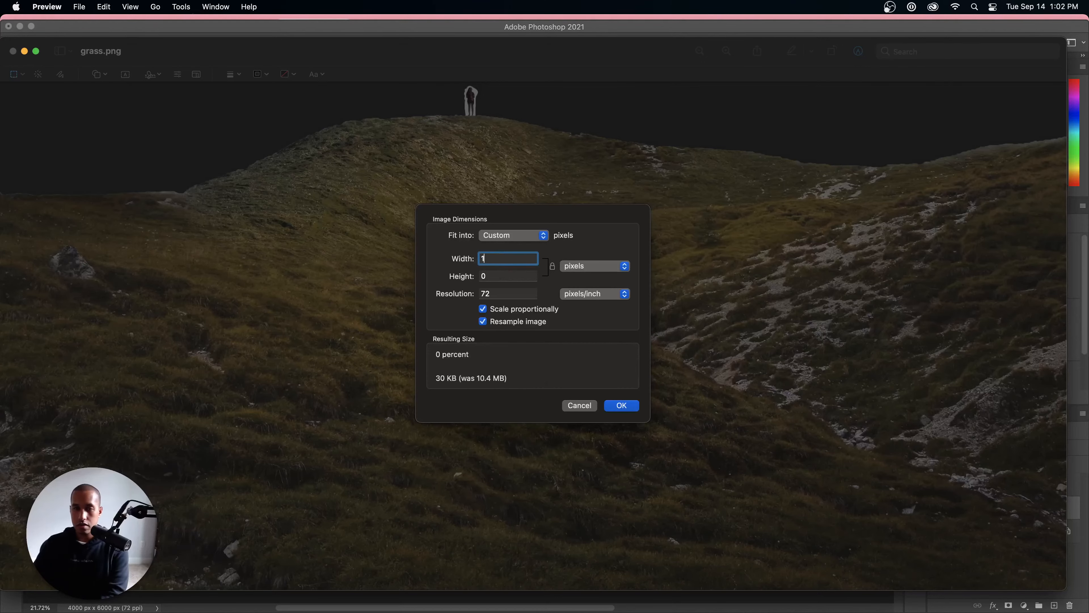
pyautogui.press('Return')
pyautogui.press('super+s')
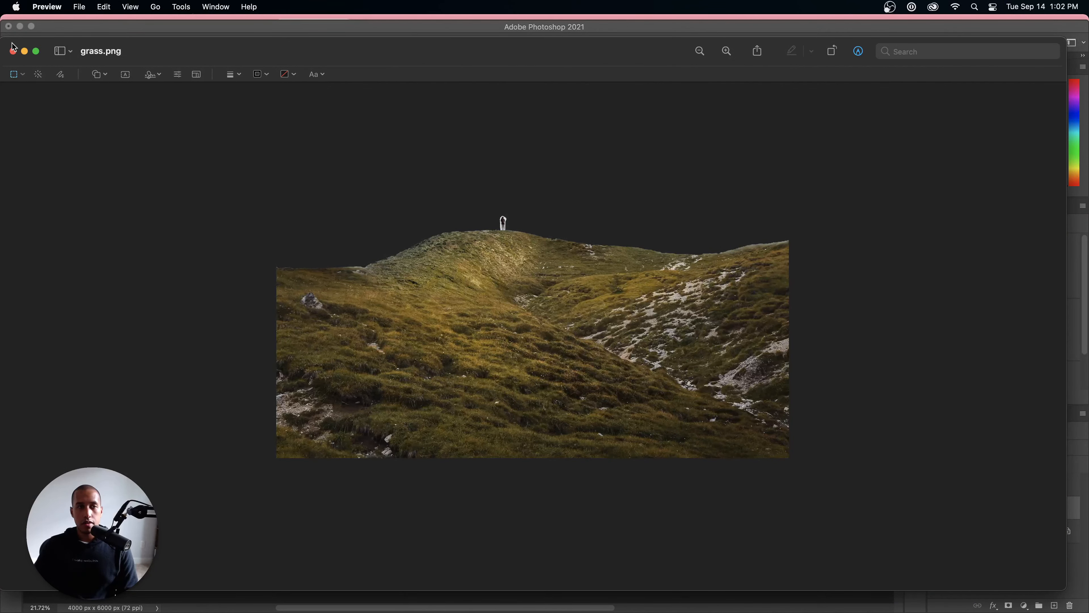
pyautogui.click(13, 52)
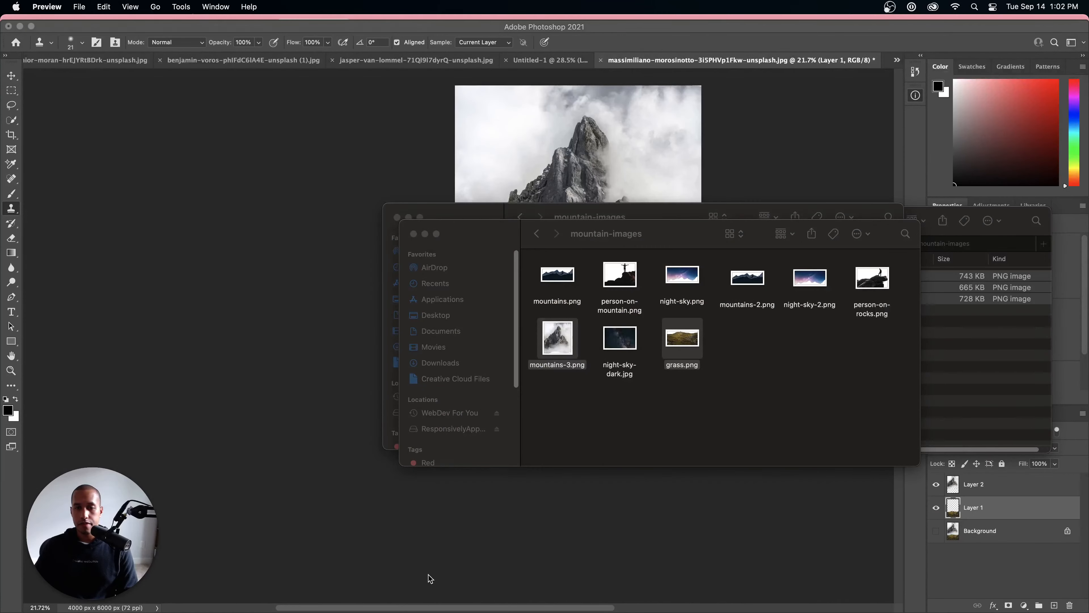
# Step: Switch to Chrome, reload the Compress PNG page to empty its queue, and upload grass.png and mountains-3.png from the mountain-images folder
pyautogui.click(352, 590)
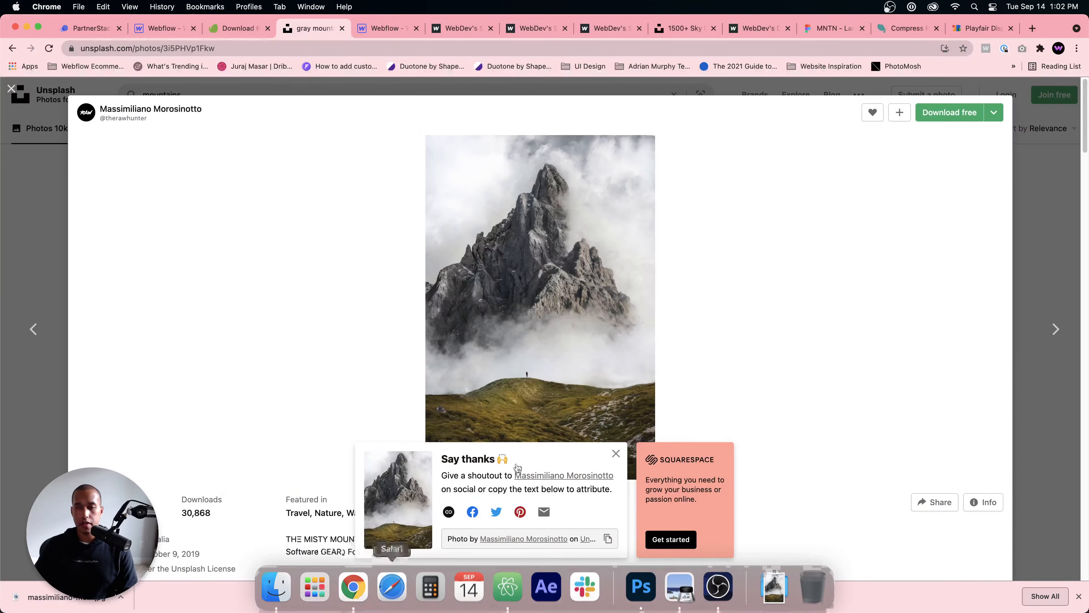
pyautogui.click(904, 28)
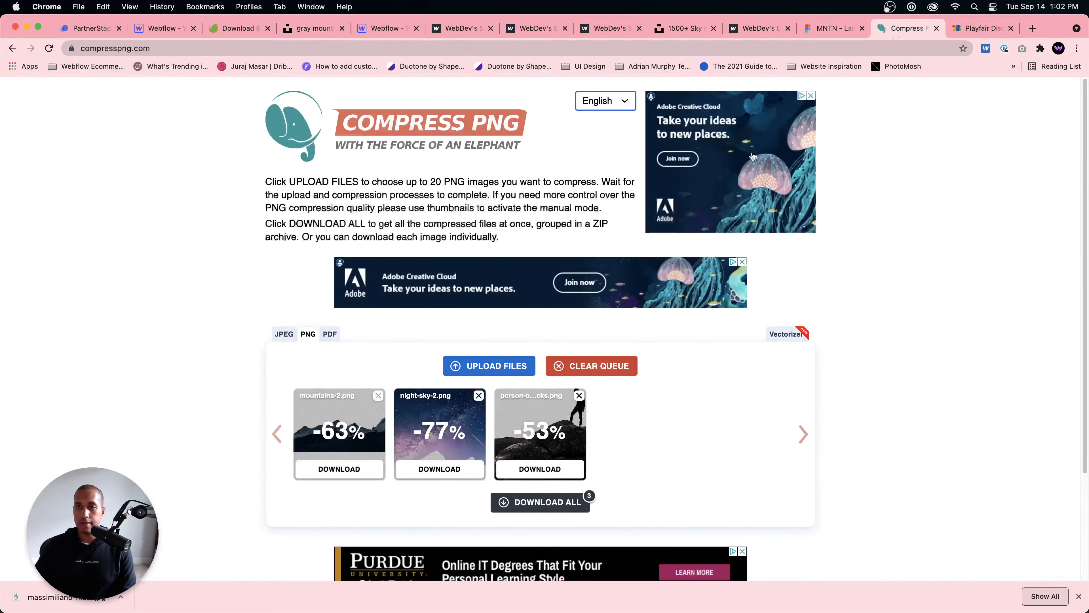
pyautogui.click(47, 54)
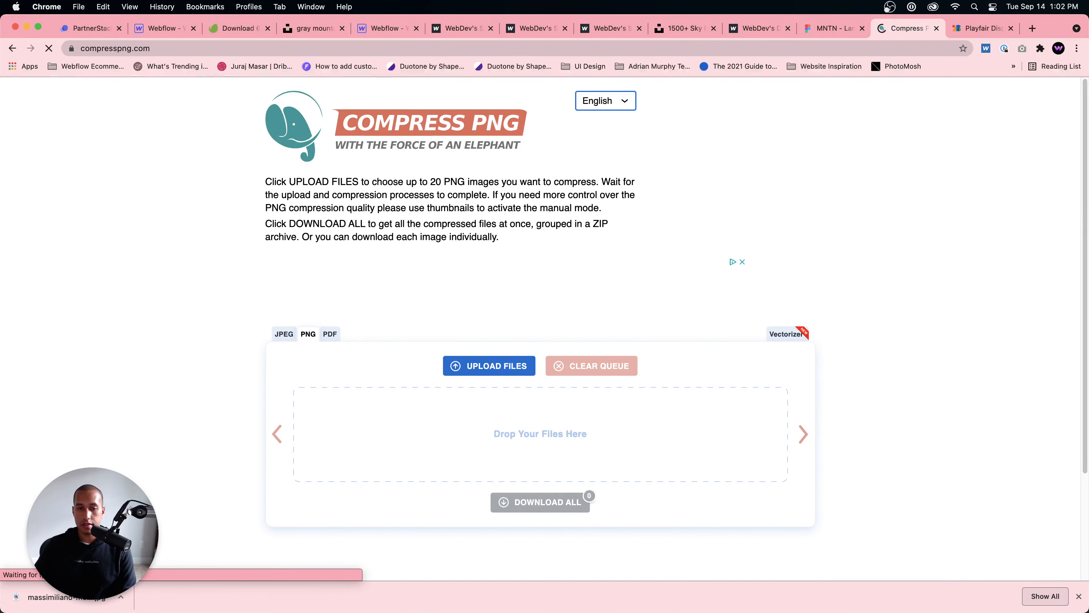
pyautogui.click(275, 586)
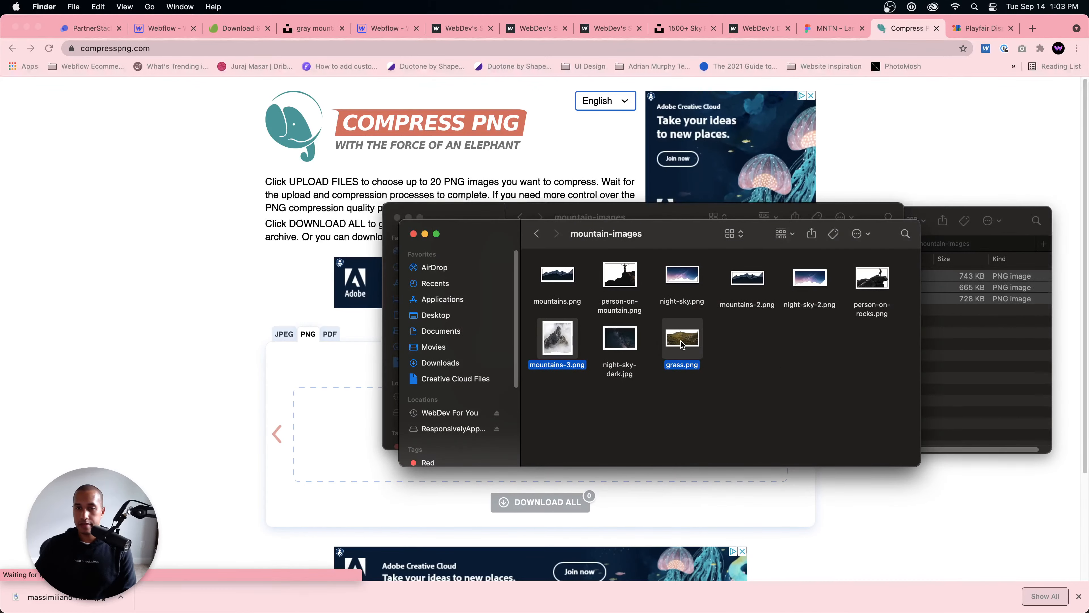
pyautogui.moveTo(682, 343); pyautogui.dragTo(333, 427)
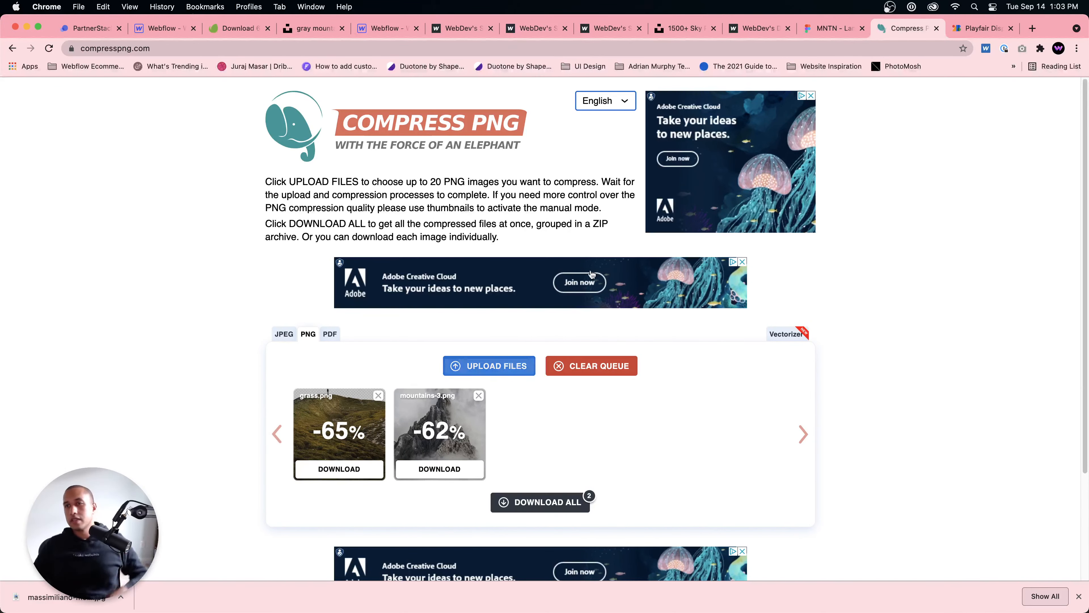
# Step: Search Google for "parallax" in a new browser tab and show the image results
pyautogui.click(1032, 27)
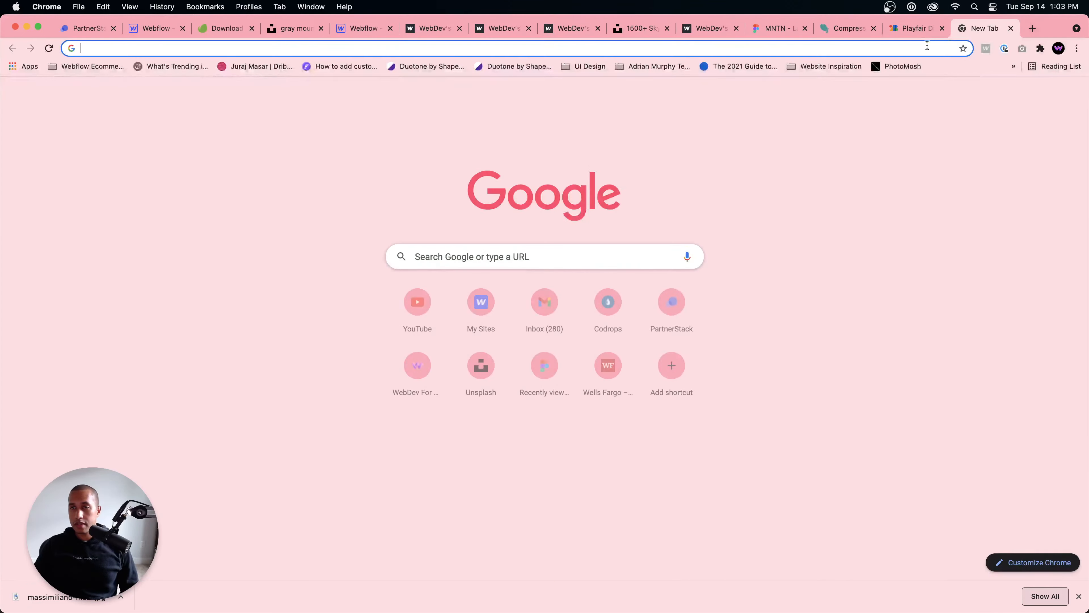
pyautogui.write('parallax')
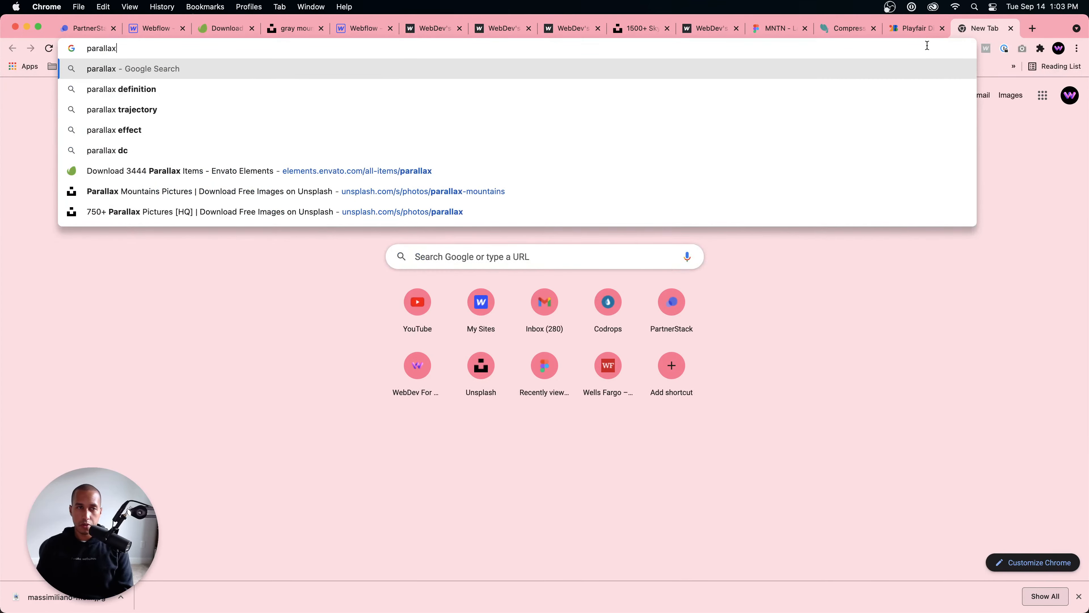
pyautogui.press('Return')
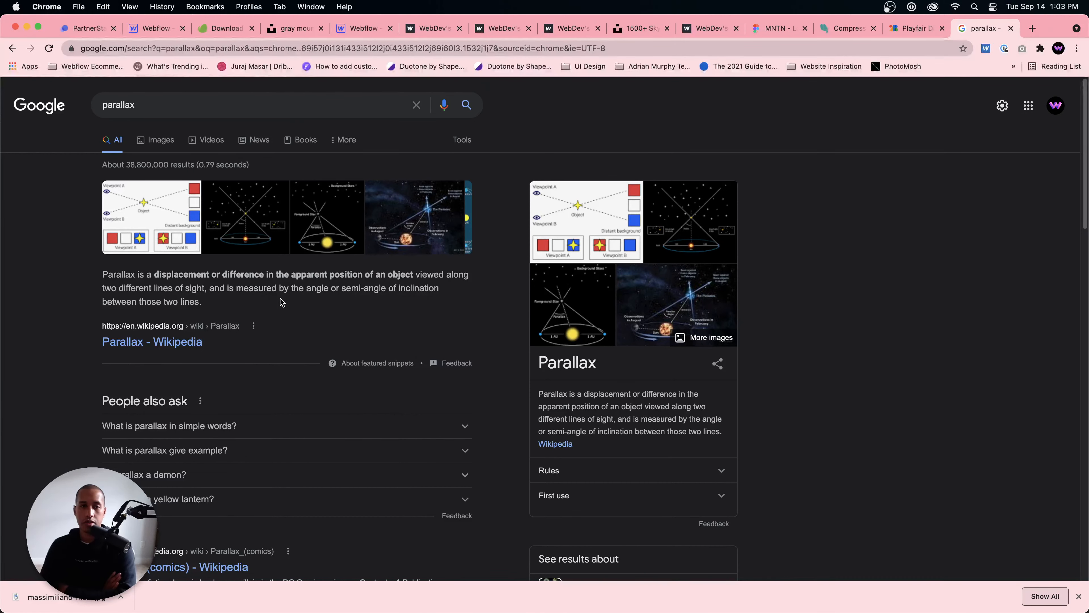
pyautogui.scroll(-2, 300, 292)
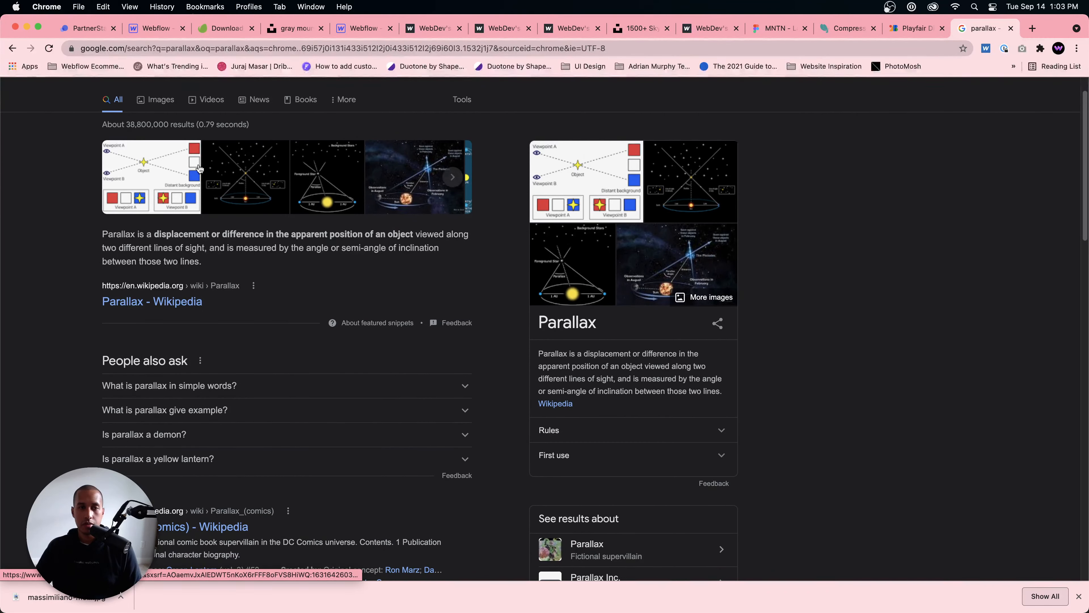
pyautogui.click(157, 102)
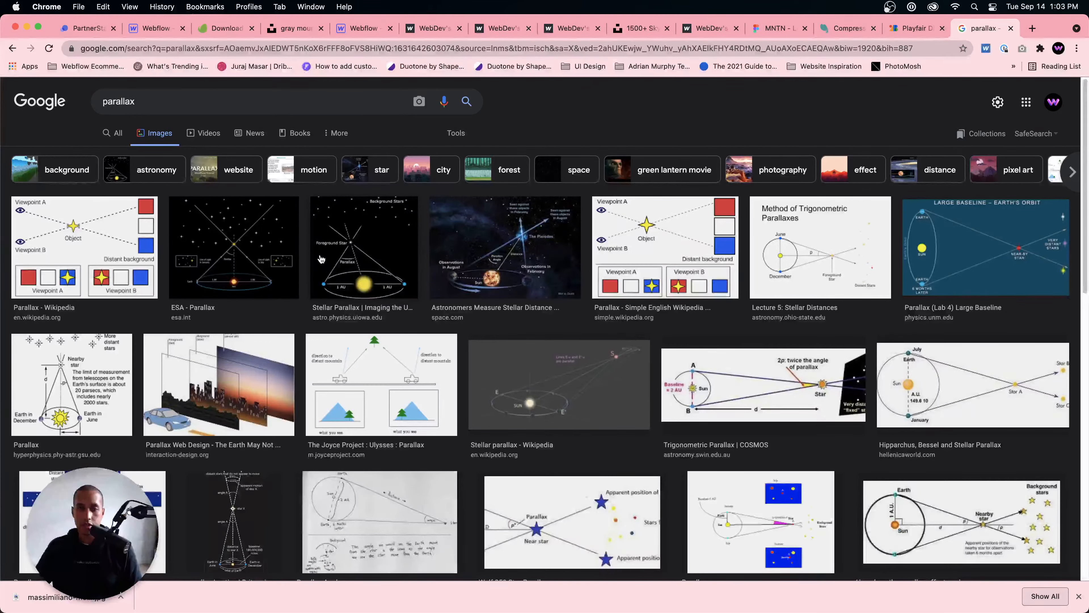
# Step: Preview the parallax image results, enlarging the layered foreground, midground and background diagram from the Parallax Web Design article
pyautogui.click(264, 248)
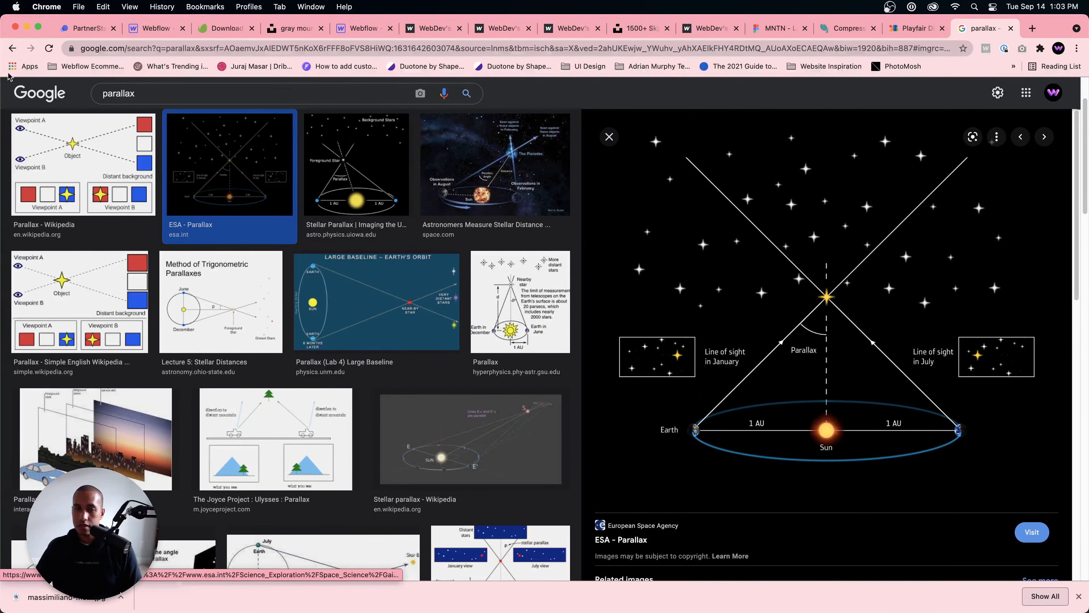
pyautogui.click(12, 47)
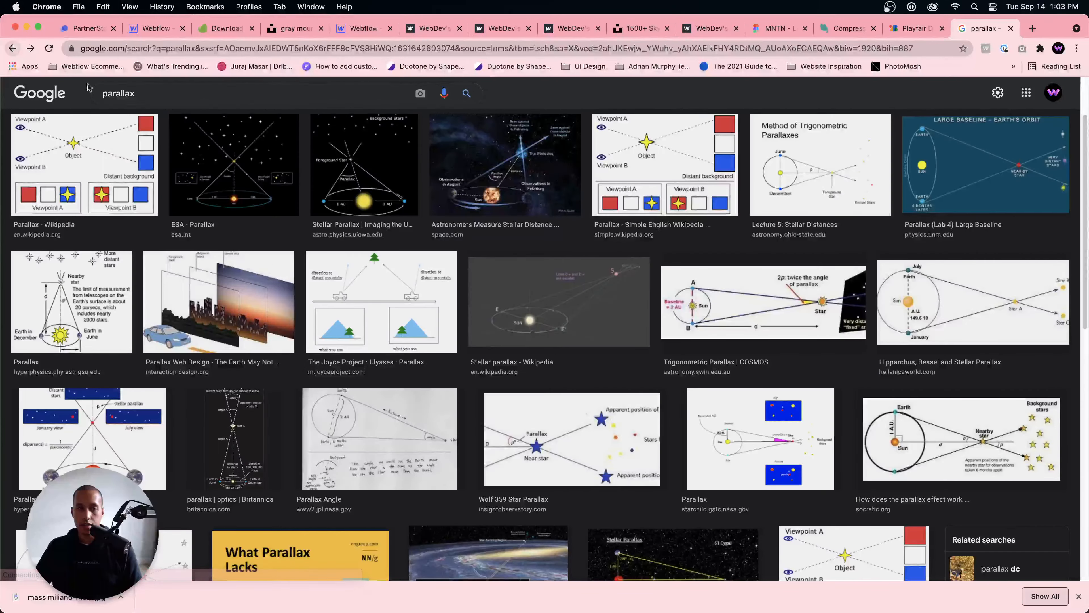
pyautogui.click(215, 307)
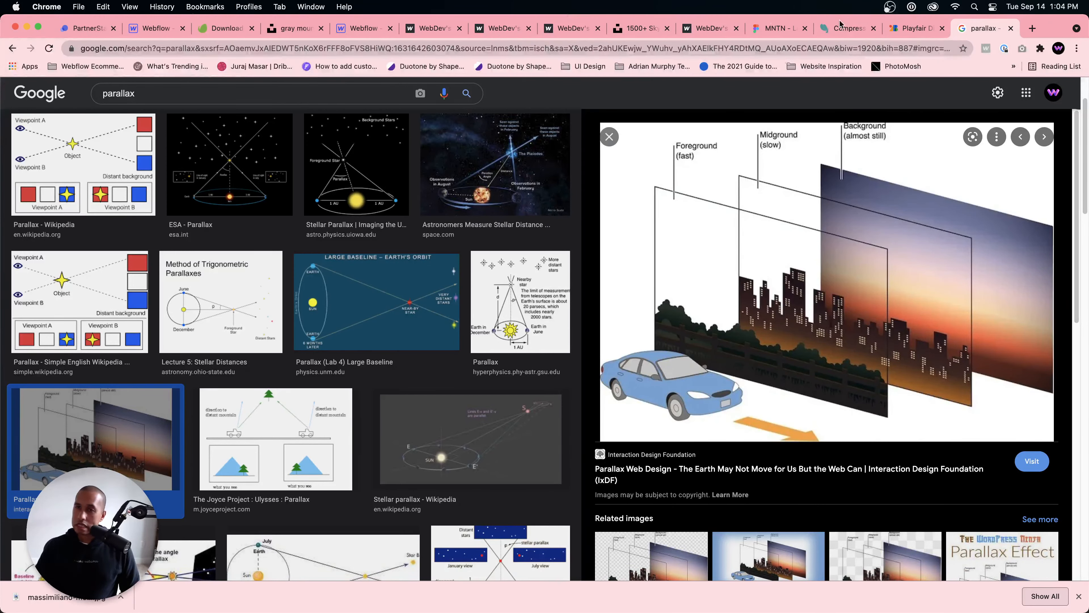
# Step: Download both compressed PNGs from the Compress PNG page as one ZIP and extract it in the Downloads folder
pyautogui.click(847, 28)
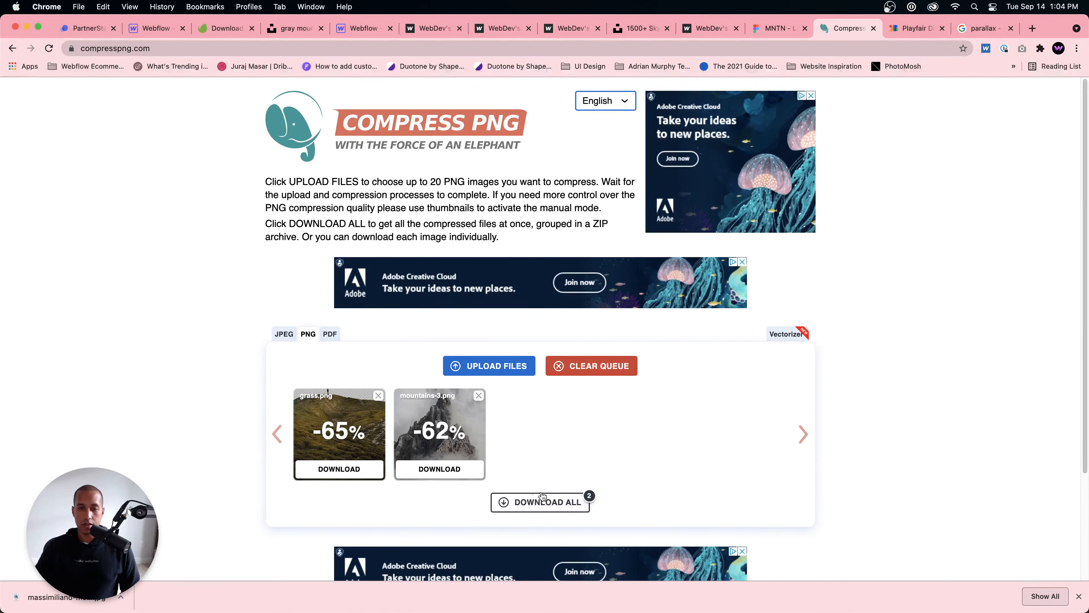
pyautogui.click(540, 502)
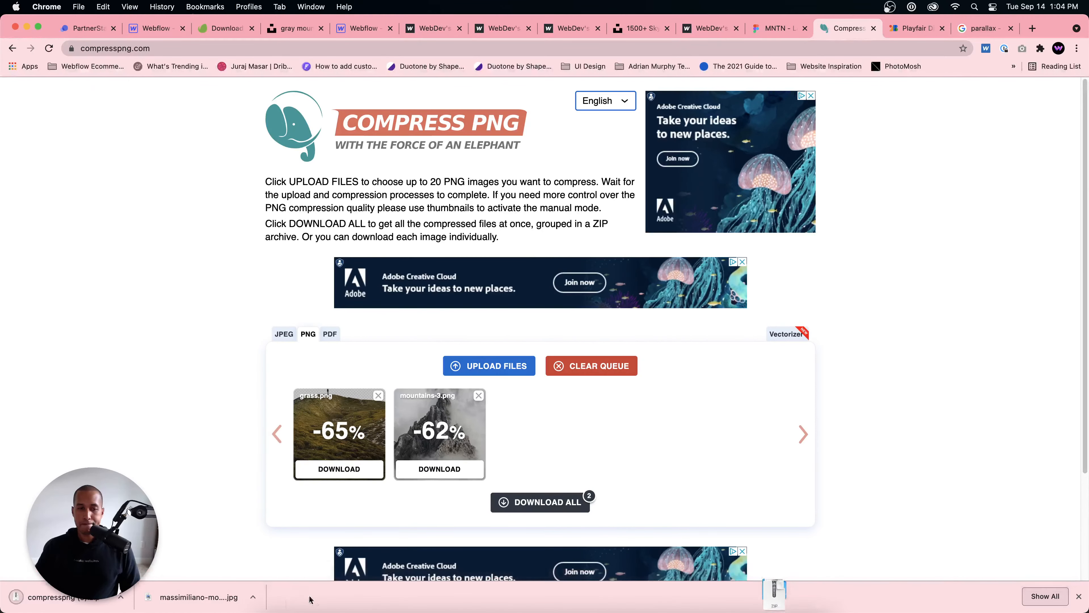
pyautogui.click(275, 588)
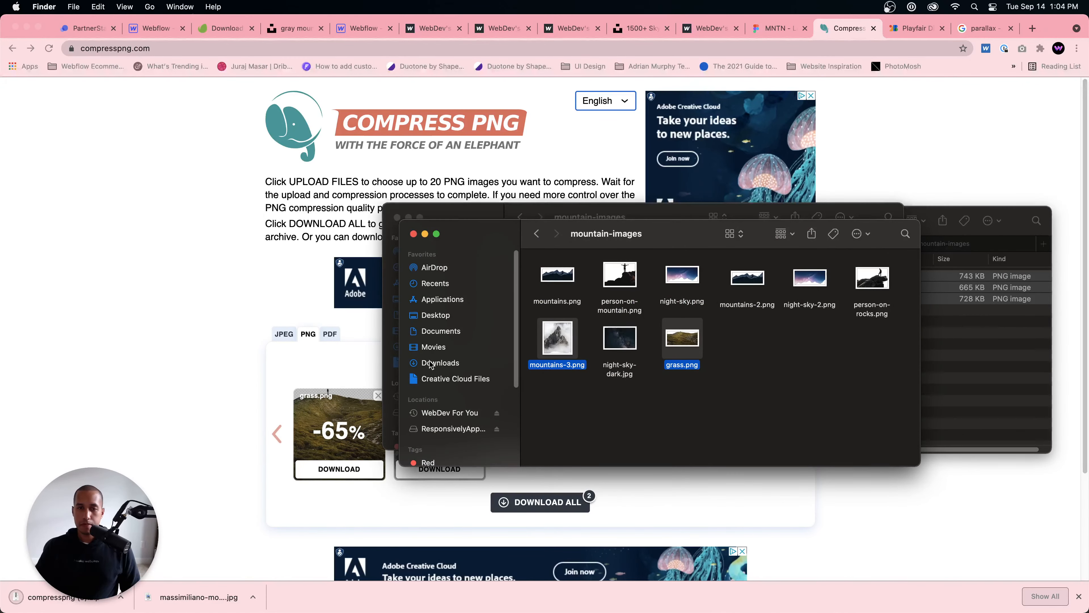
pyautogui.click(440, 363)
pyautogui.doubleClick(583, 273)
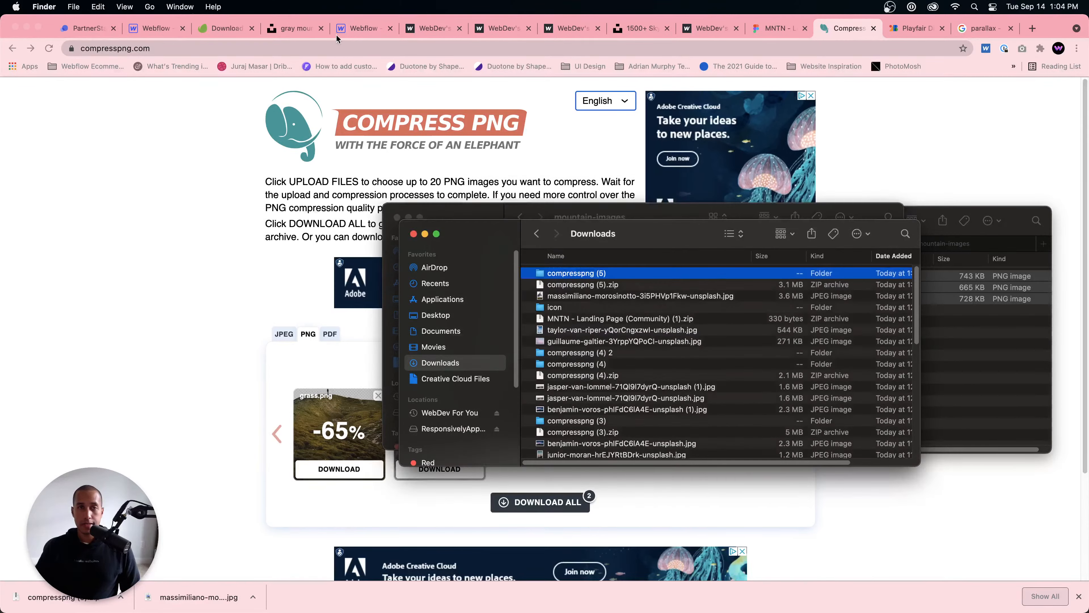
# Step: Switch to the Webflow project, create a new page with the default name Untitled, and select its body
pyautogui.click(361, 28)
pyautogui.click(10, 175)
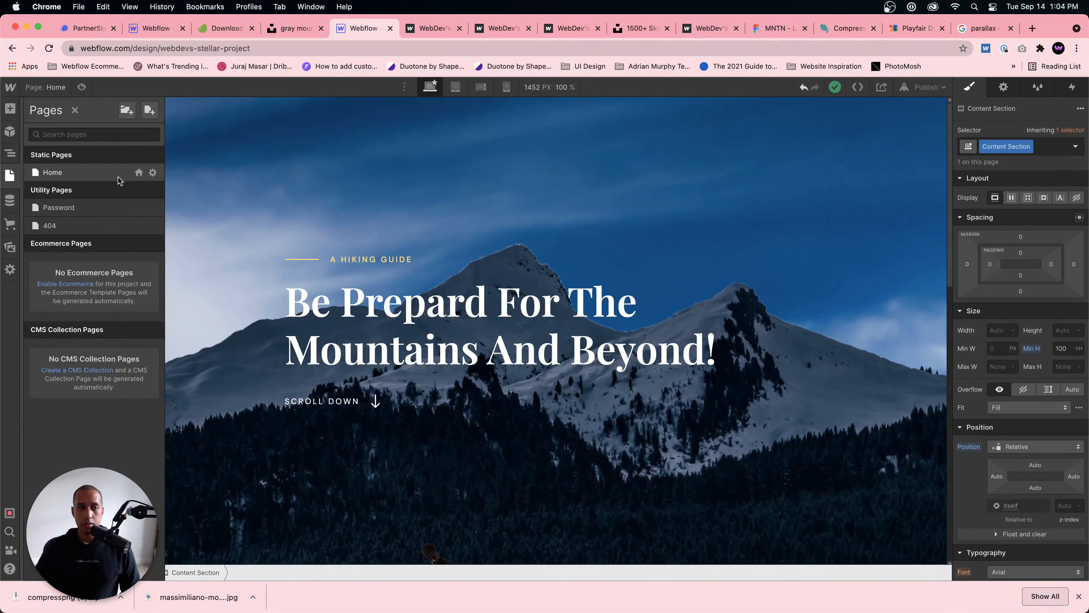
pyautogui.click(149, 109)
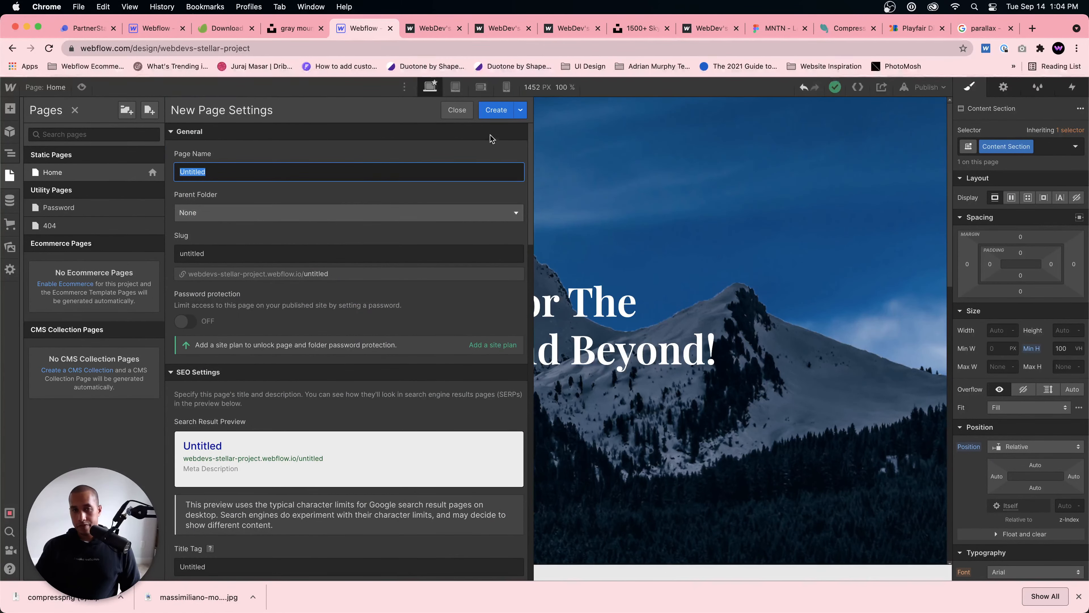
pyautogui.click(497, 113)
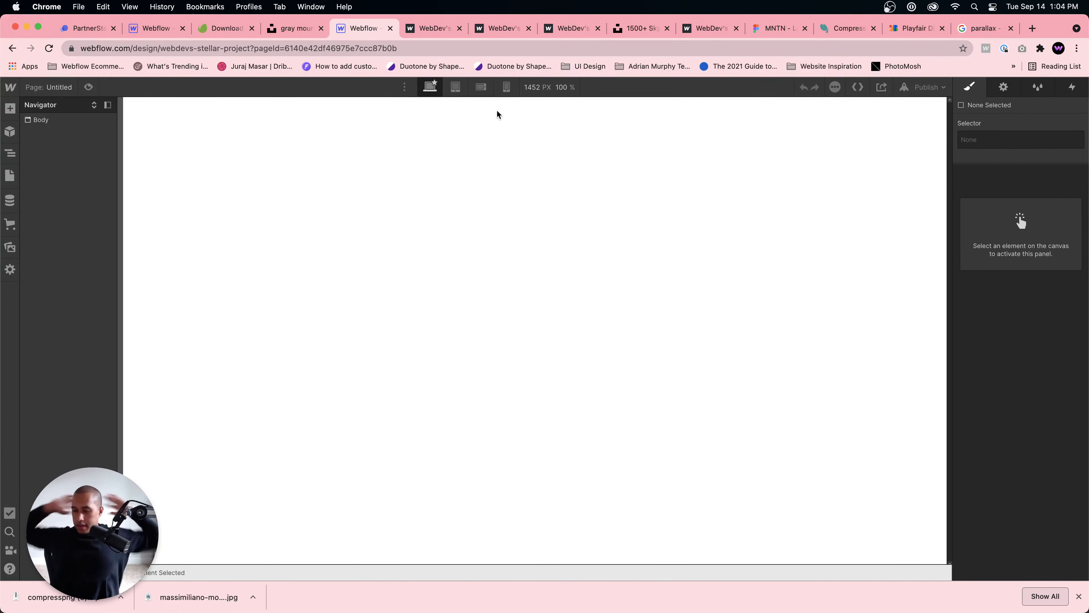
pyautogui.click(498, 114)
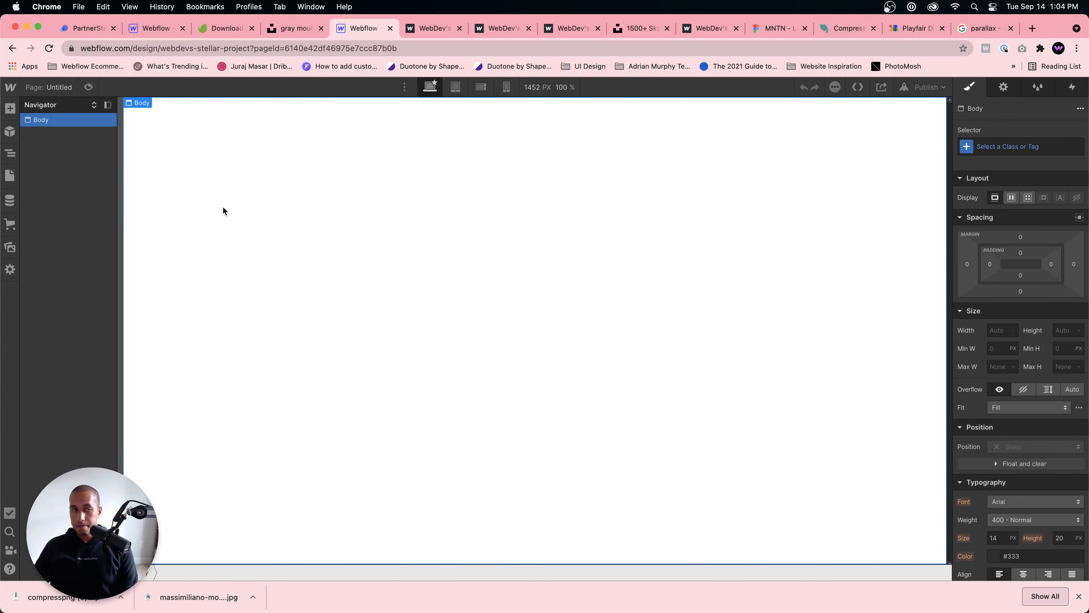
pyautogui.click(990, 141)
pyautogui.write('Se')
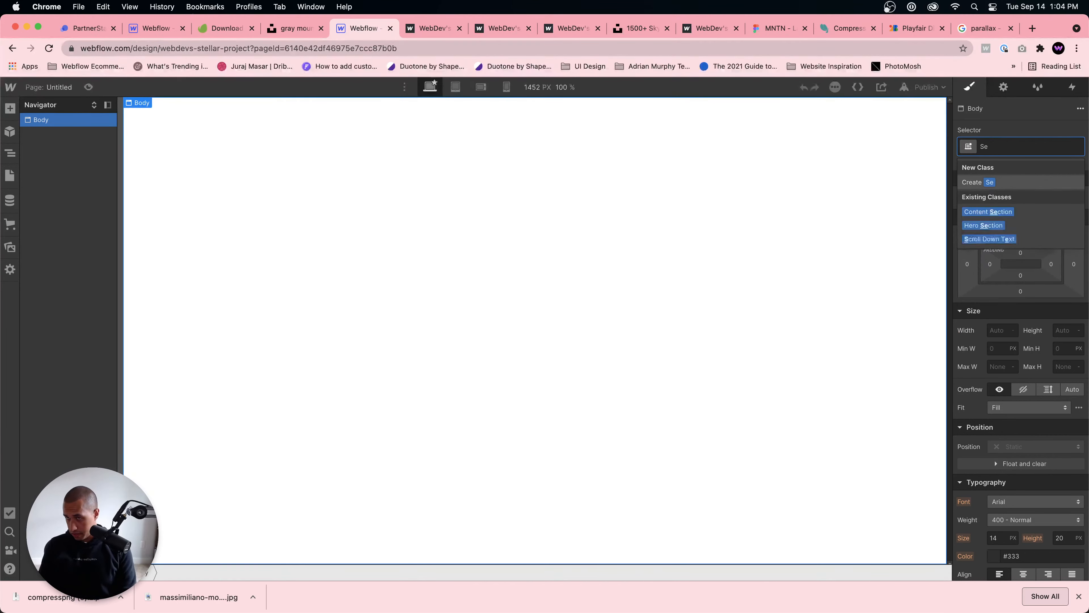
pyautogui.write('ct')
pyautogui.press('BackSpace')
pyautogui.press('BackSpace')
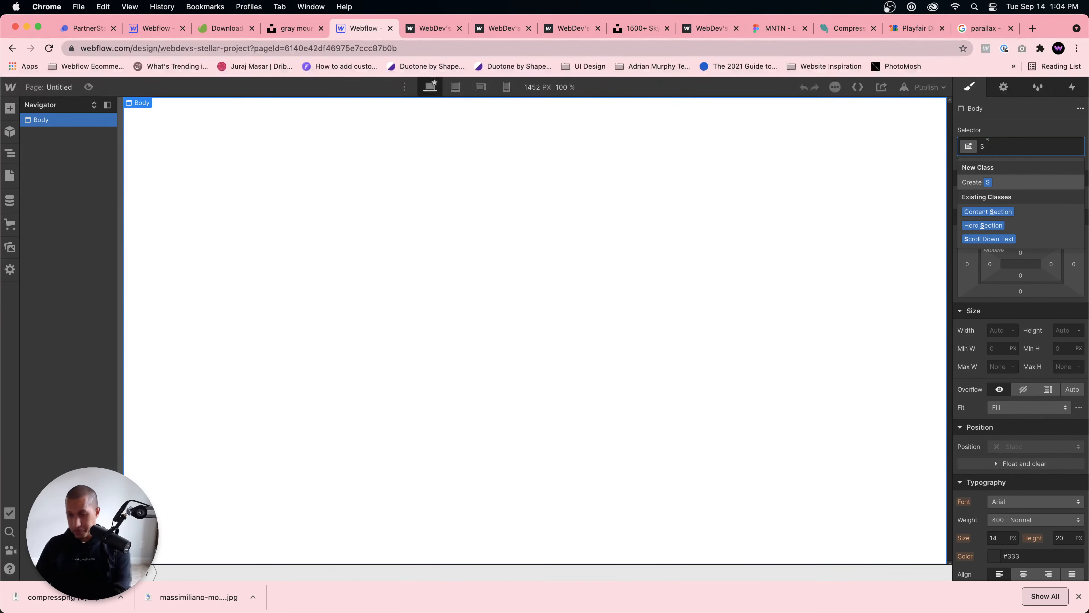
pyautogui.press('Escape')
# Step: Add a Section element to the page body and give it the class Section 2
pyautogui.press('super+k')
pyautogui.write('se')
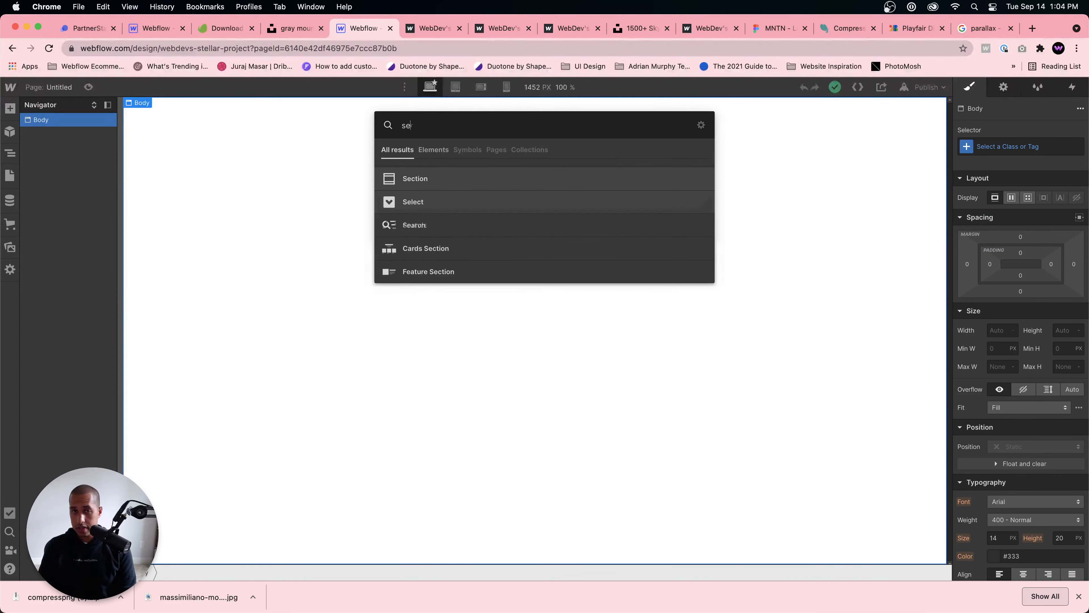
pyautogui.write('ction')
pyautogui.press('Return')
pyautogui.click(1051, 148)
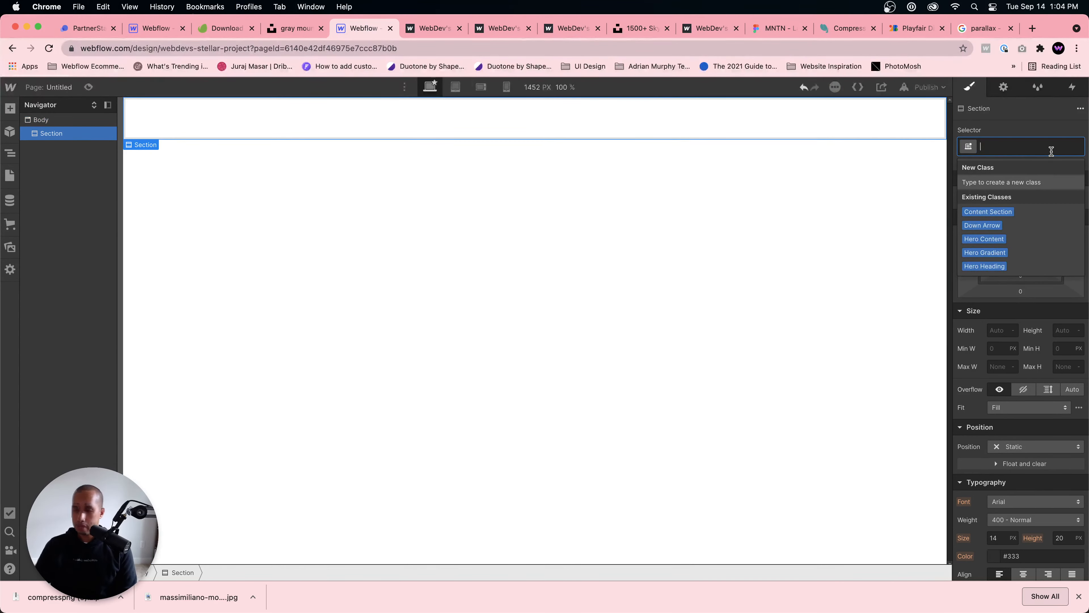
pyautogui.write('Section 2')
pyautogui.press('Return')
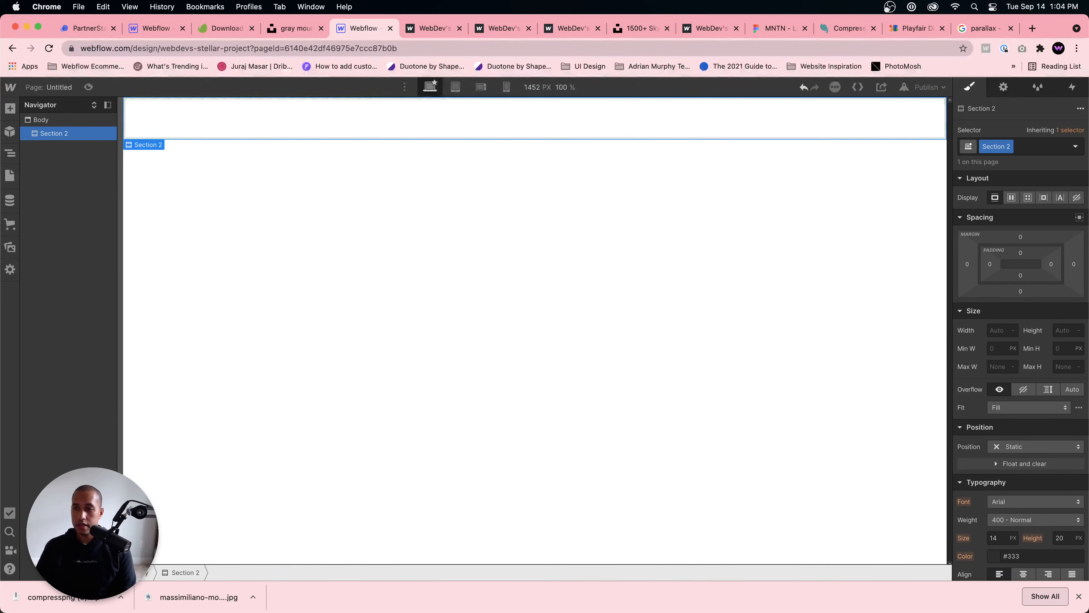
# Step: Set Section 2's minimum height to 150 VH and insert a div block inside it
pyautogui.click(1062, 350)
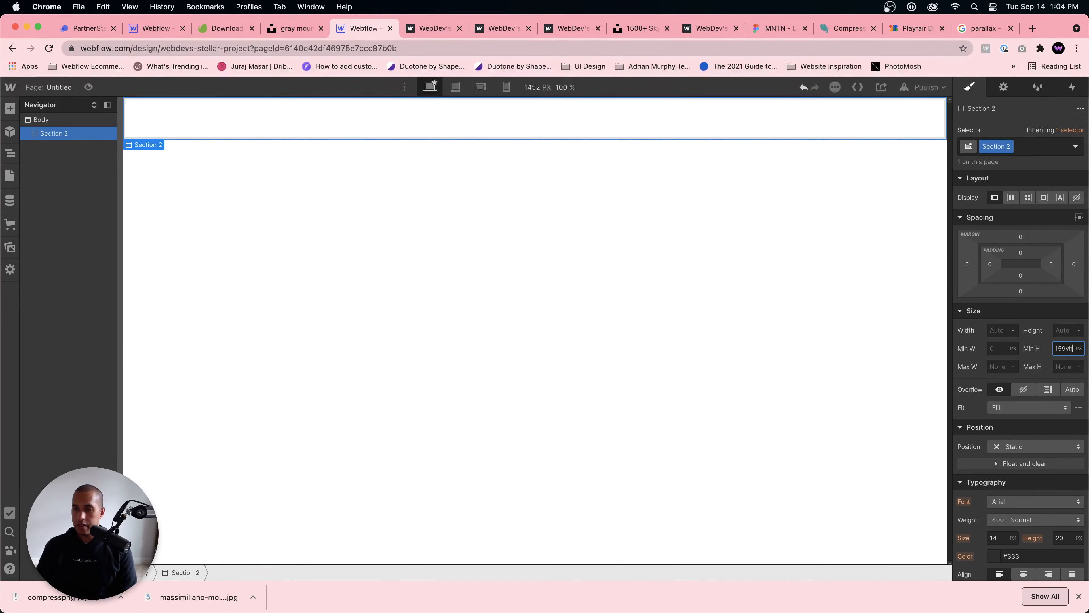
pyautogui.press('Return')
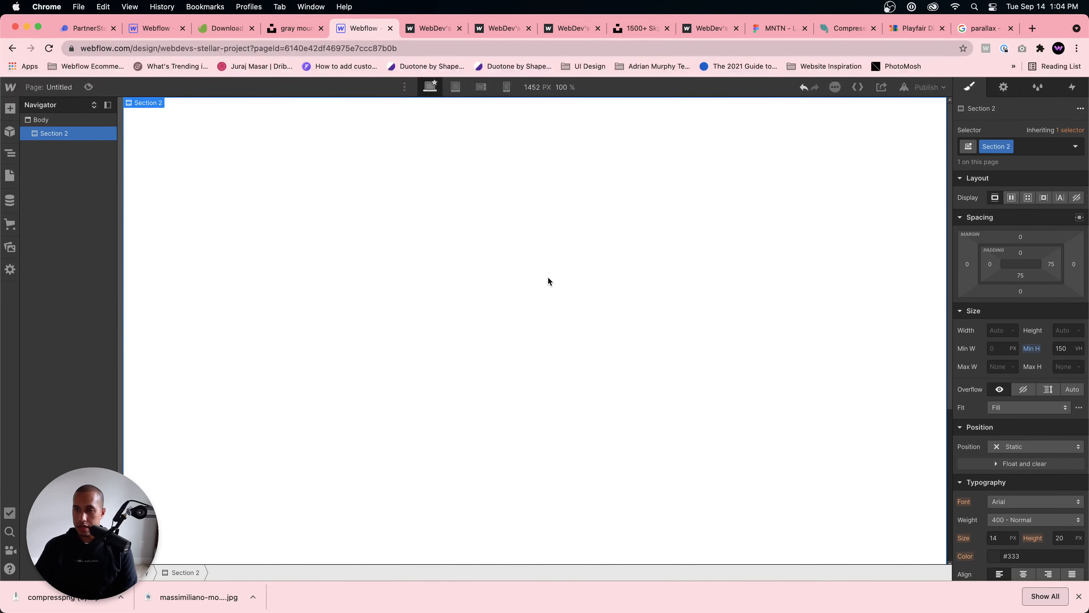
pyautogui.press('super+e')
pyautogui.write('div')
pyautogui.press('Return')
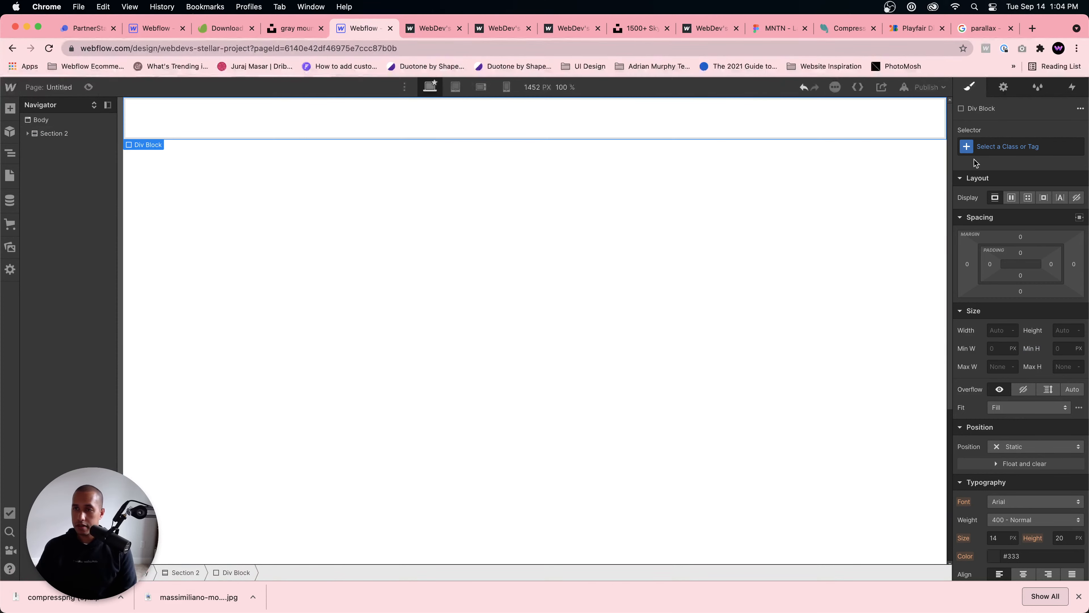
# Step: Give the new div block the class Parallax Mountains
pyautogui.click(1006, 145)
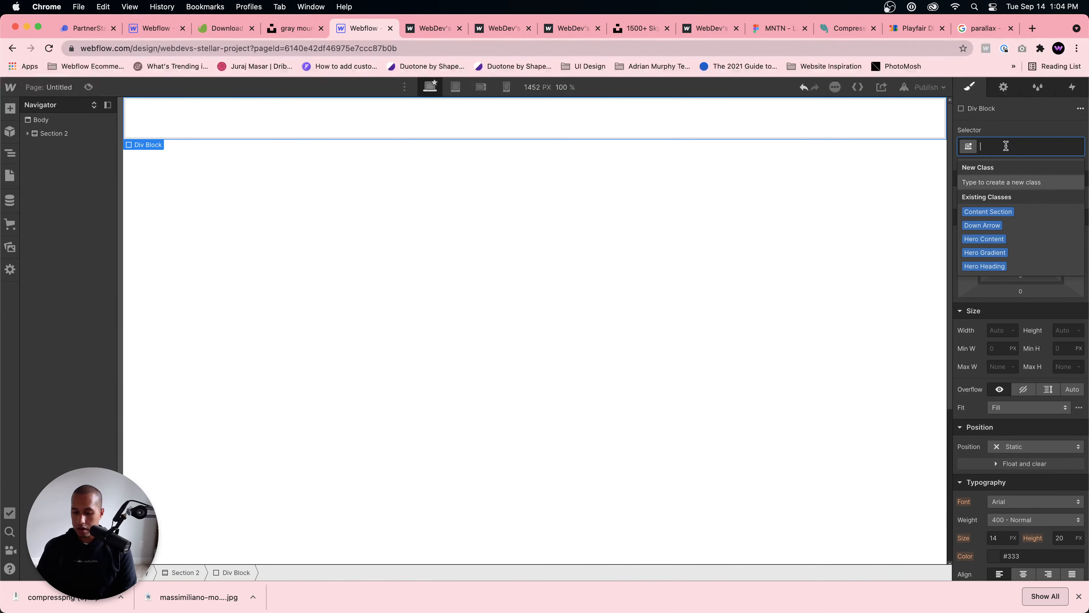
pyautogui.write('M')
pyautogui.press('BackSpace')
pyautogui.write('Parallax M')
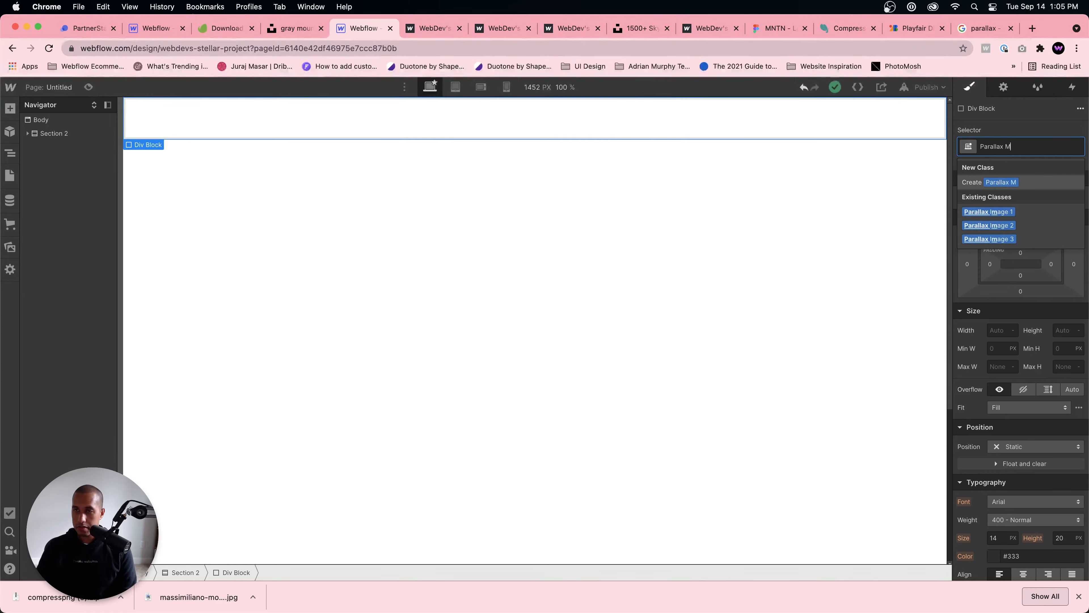
pyautogui.write('ountains')
pyautogui.press('Return')
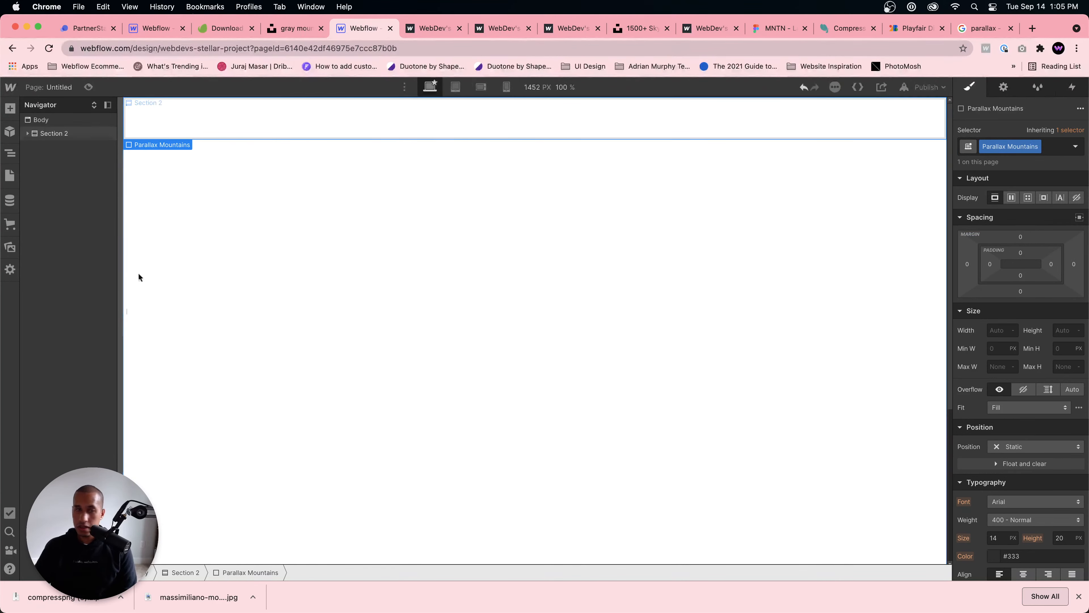
# Step: Upload grass-min.png and mountains-3-min.png from the compresspng (5) folder to the Webflow assets, and return to the element navigator
pyautogui.click(10, 247)
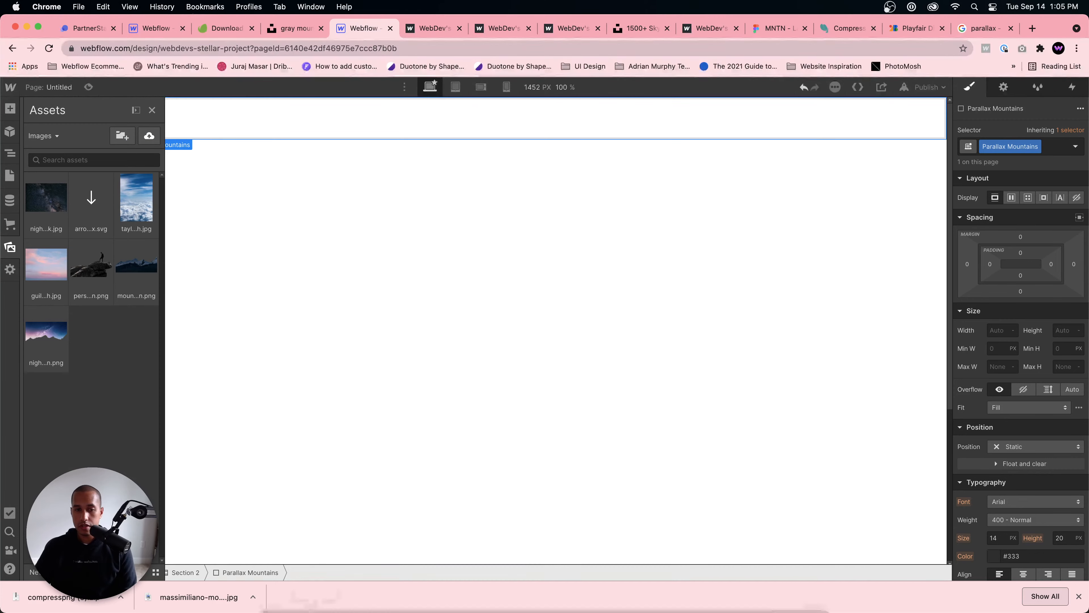
pyautogui.click(275, 587)
pyautogui.doubleClick(578, 279)
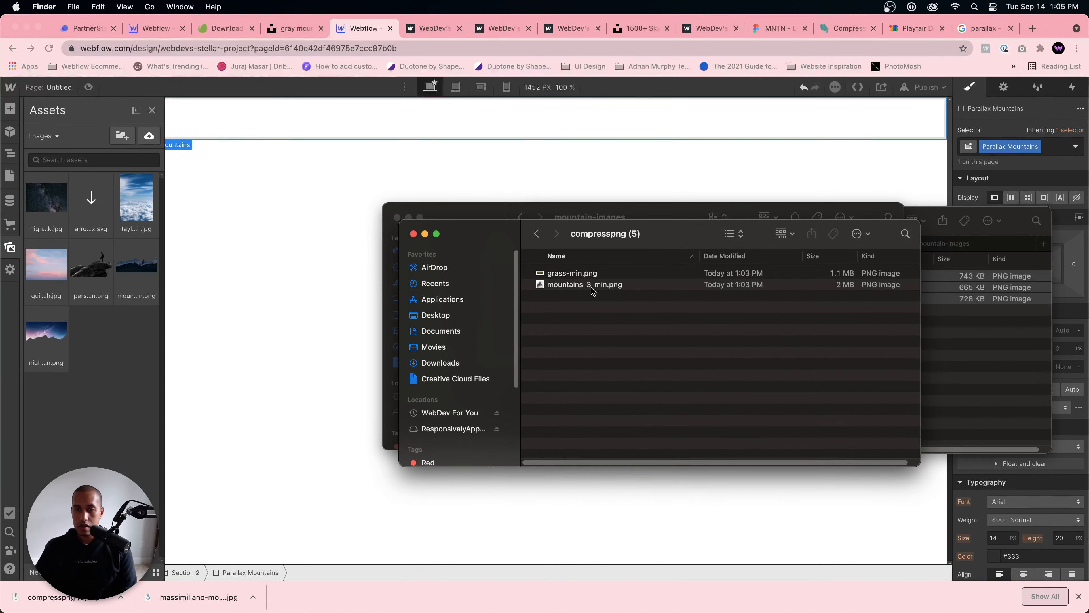
pyautogui.press('super+a')
pyautogui.moveTo(579, 281); pyautogui.dragTo(112, 339)
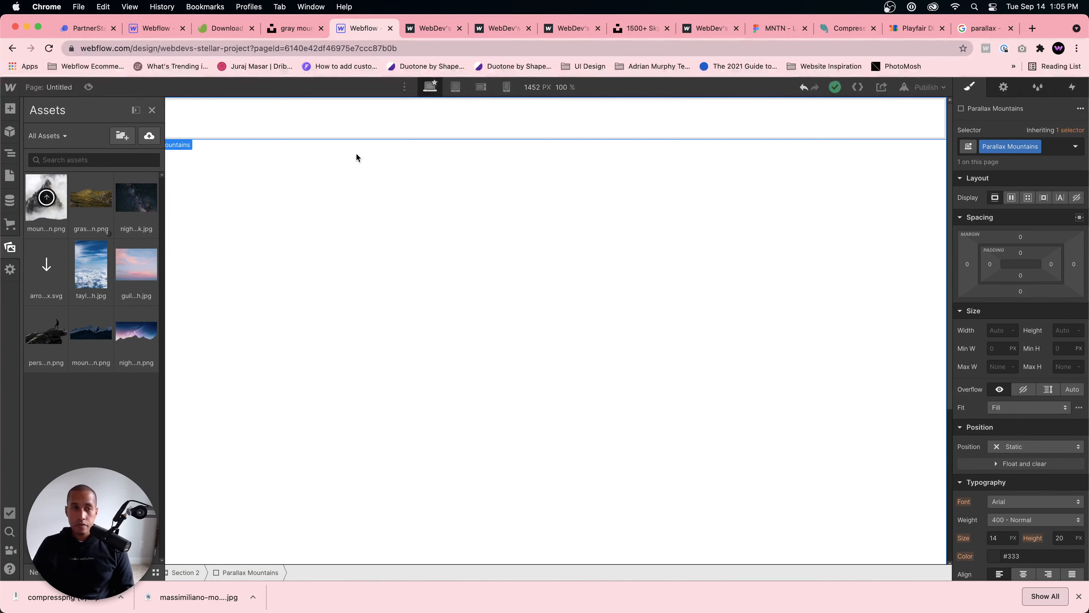
pyautogui.press('z')
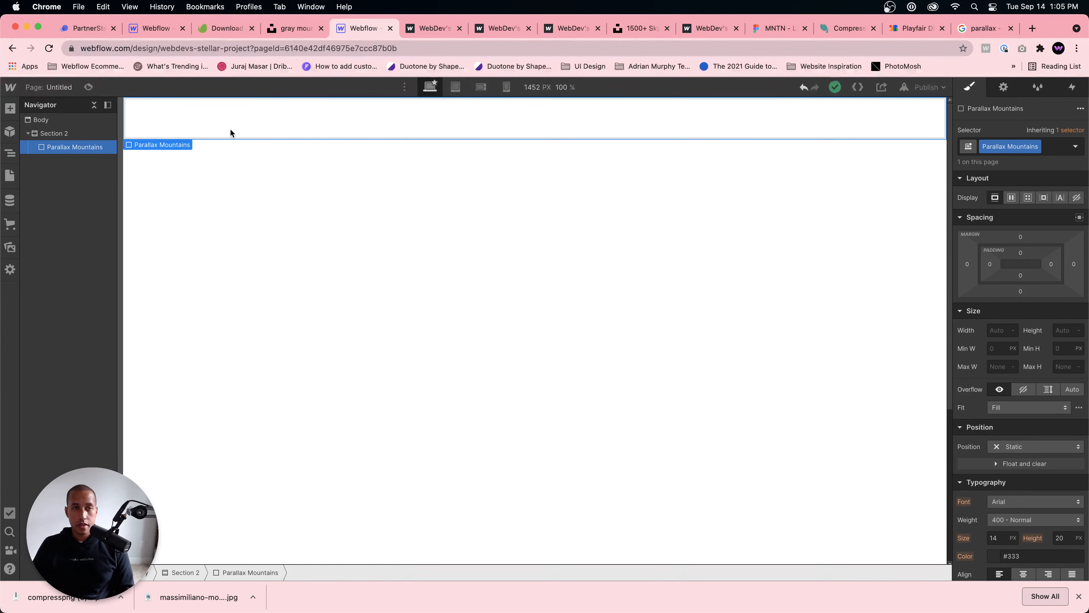
pyautogui.click(1056, 350)
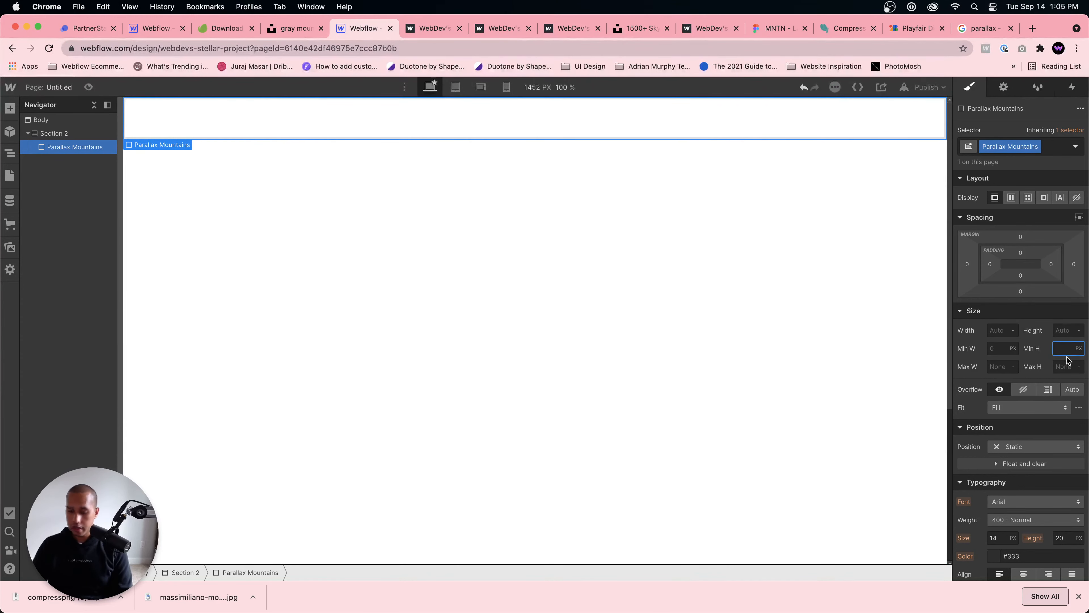
pyautogui.write('100vh')
pyautogui.press('Return')
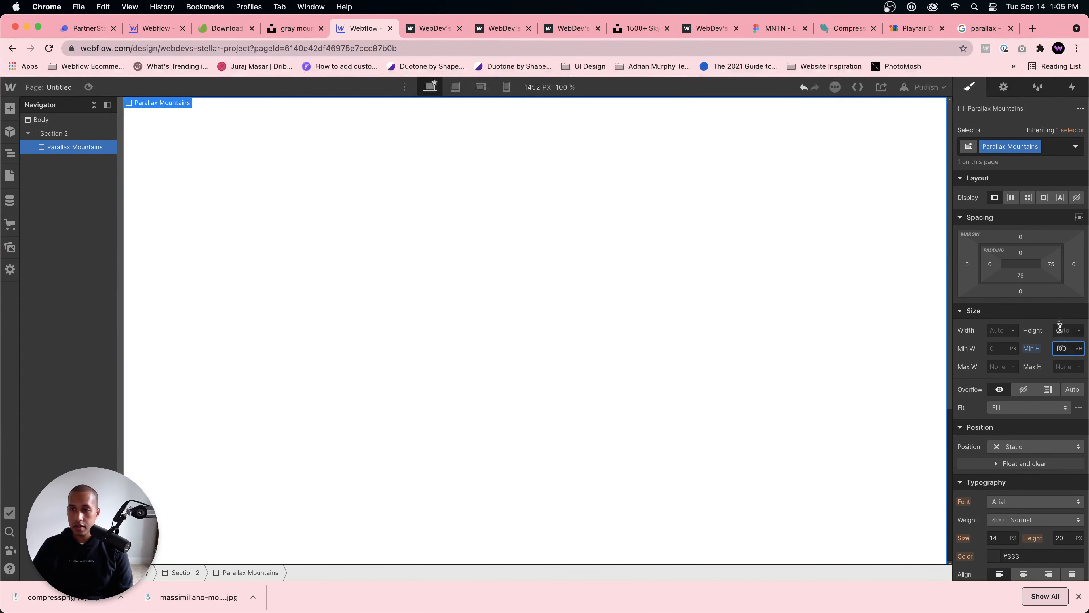
pyautogui.keyDown('alt'); pyautogui.click(1037, 349); pyautogui.keyUp('alt')
# Step: Set the height of the Parallax Mountains div to 100 VH
pyautogui.click(1060, 330)
pyautogui.write('100v')
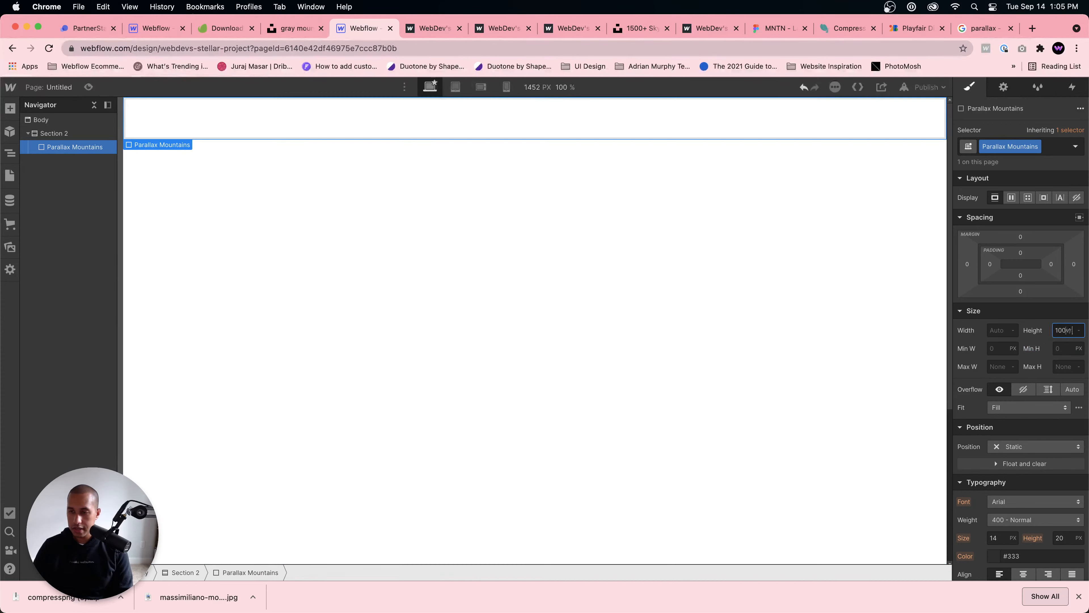
pyautogui.write('h')
pyautogui.press('Return')
# Step: Add mountains-3-min.png as the background image of the Parallax Mountains div and set its size to Cover
pyautogui.scroll(-5, 1029, 420)
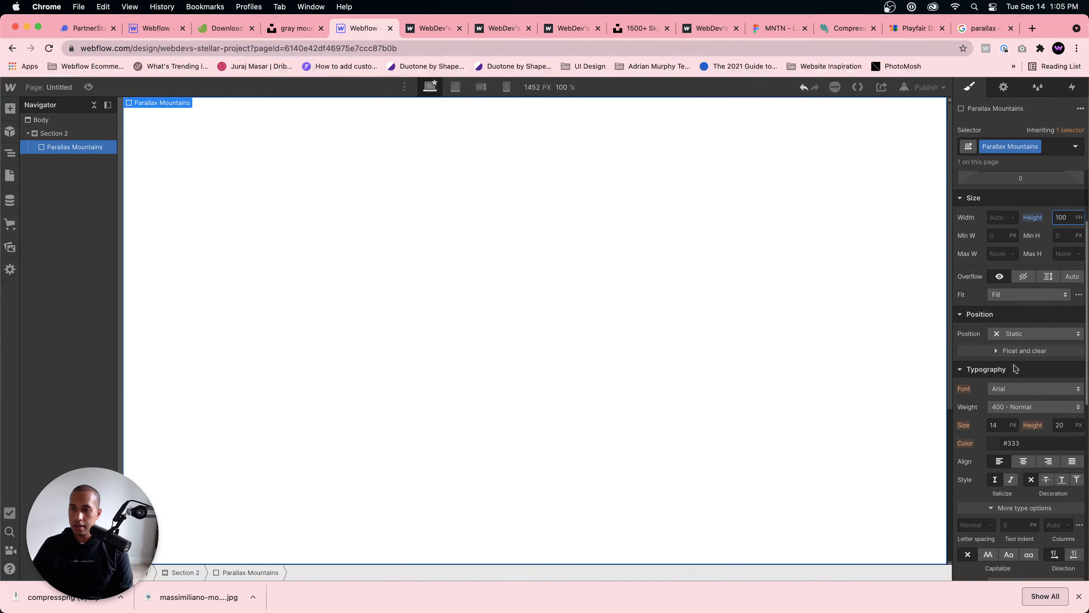
pyautogui.scroll(-3, 1029, 408)
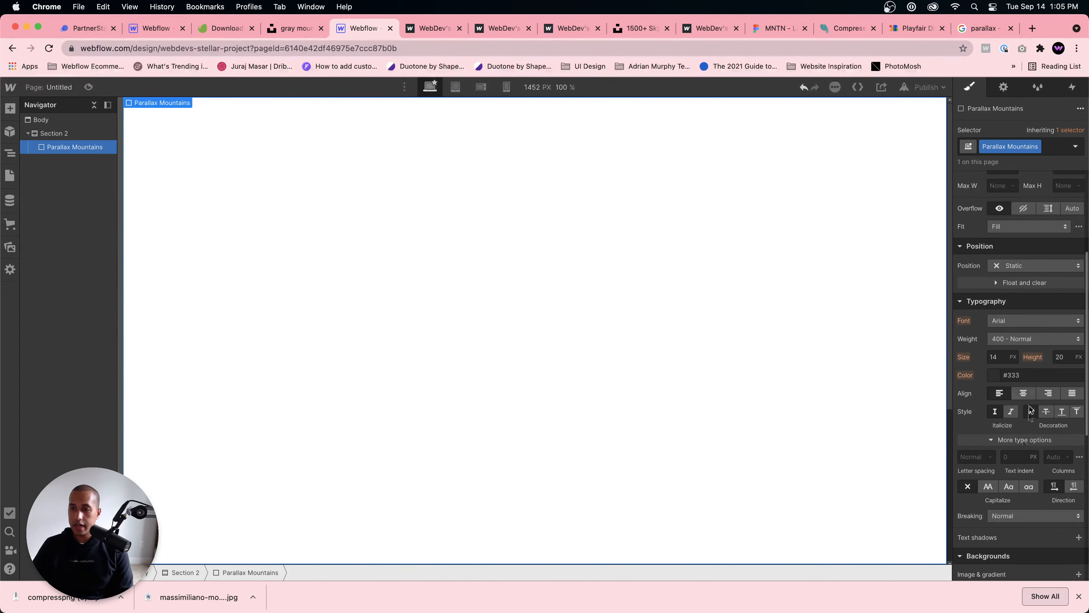
pyautogui.scroll(-2, 1026, 311)
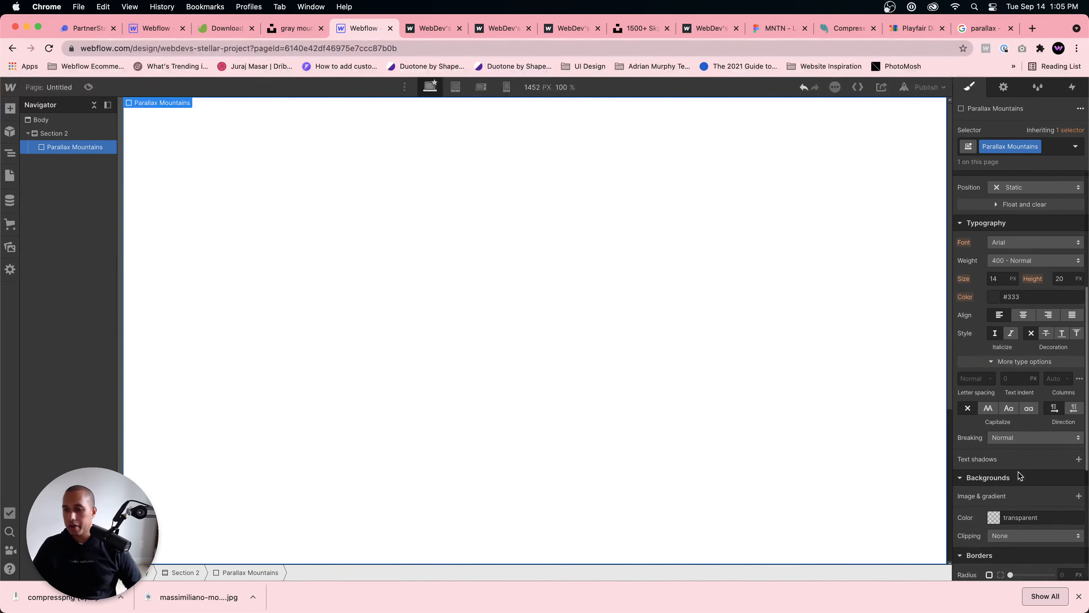
pyautogui.scroll(-3, 1022, 436)
pyautogui.click(1078, 432)
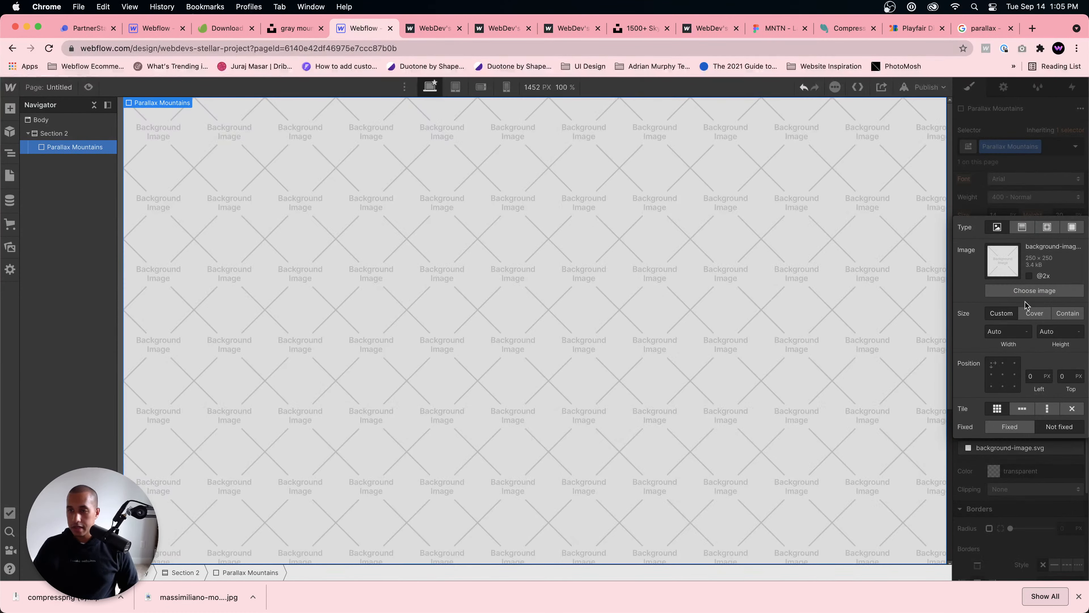
pyautogui.click(1035, 290)
pyautogui.click(40, 198)
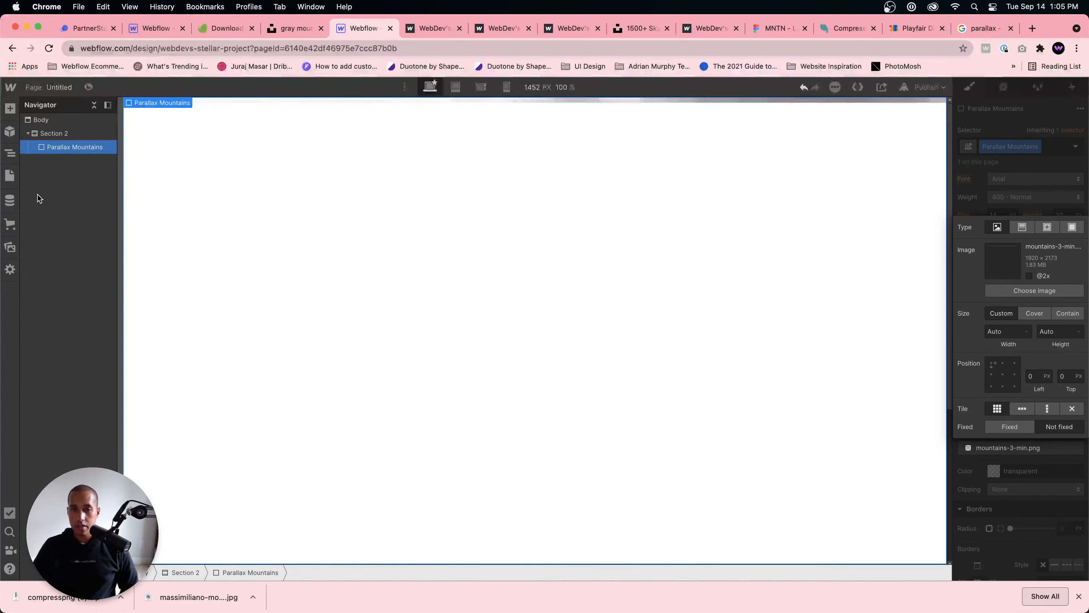
pyautogui.click(1034, 313)
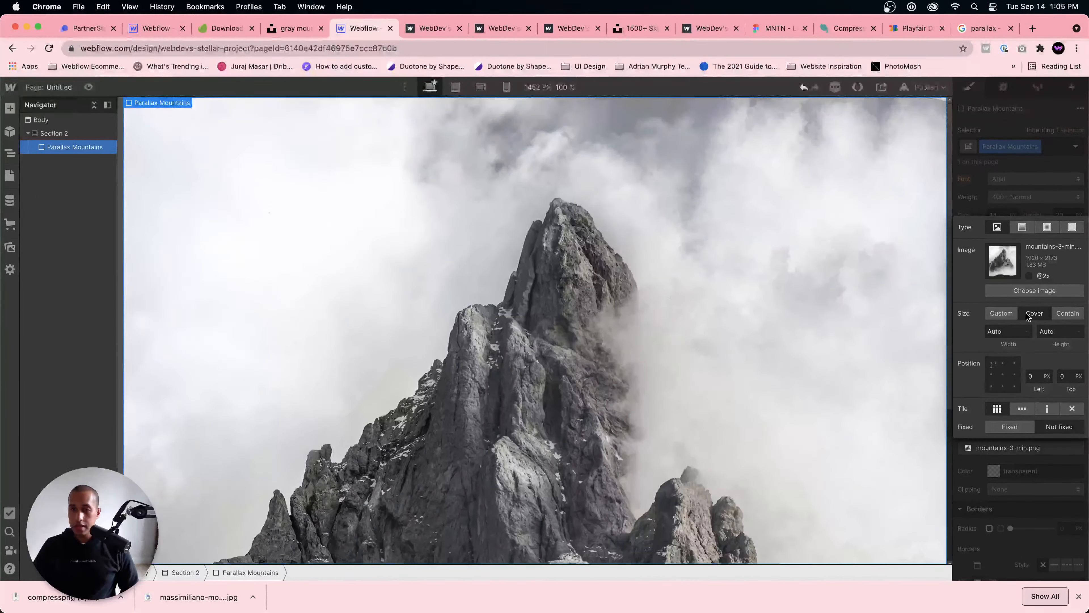
# Step: Anchor the Parallax Mountains background image at bottom centre, turn off its tiling and keep its size at Cover
pyautogui.click(1003, 386)
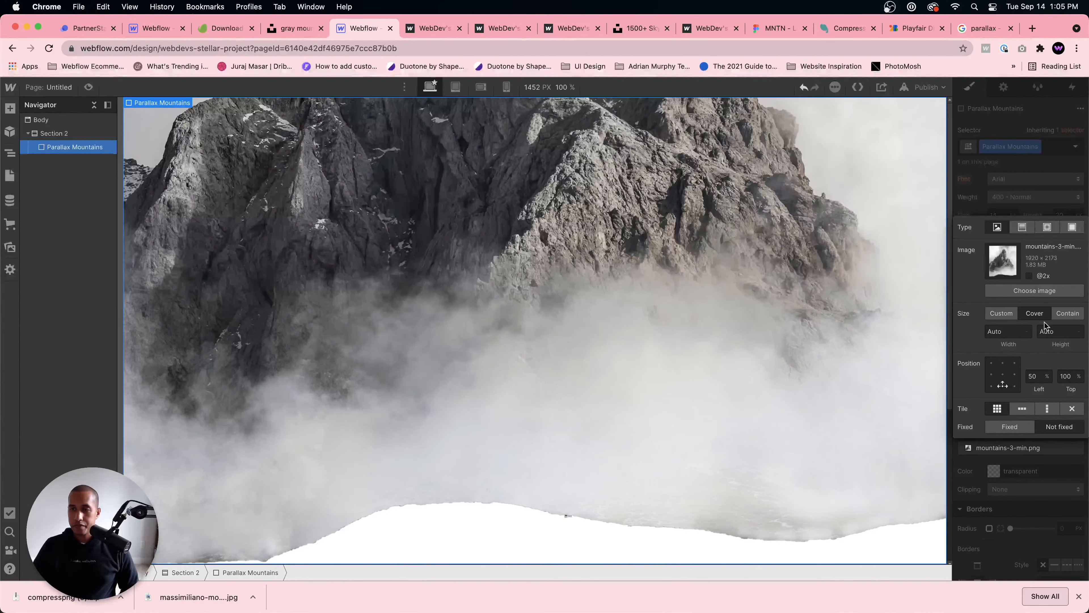
pyautogui.click(1064, 312)
pyautogui.click(1072, 410)
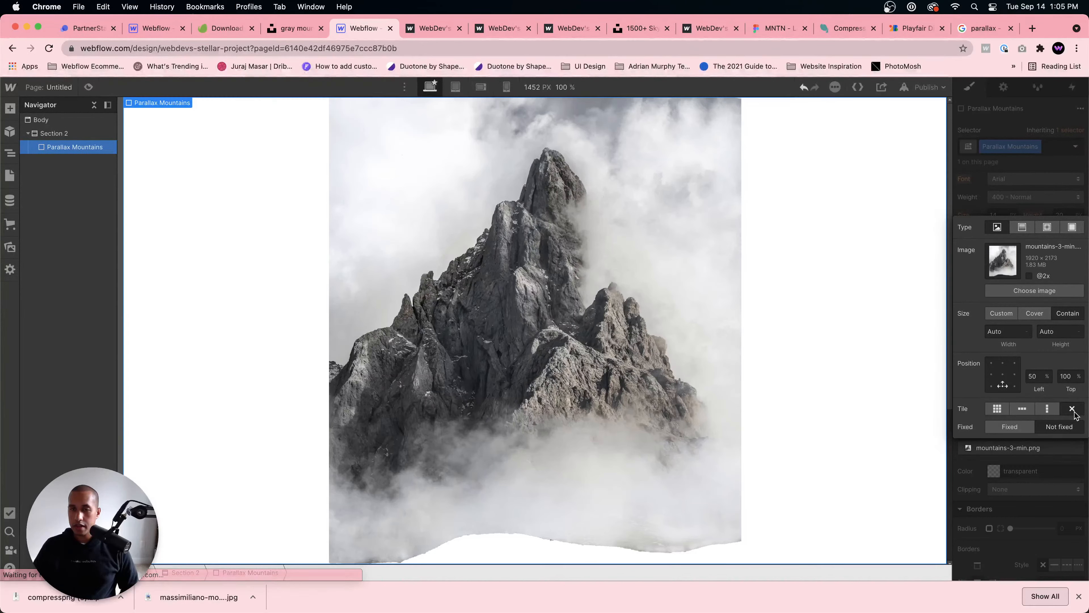
pyautogui.click(1029, 313)
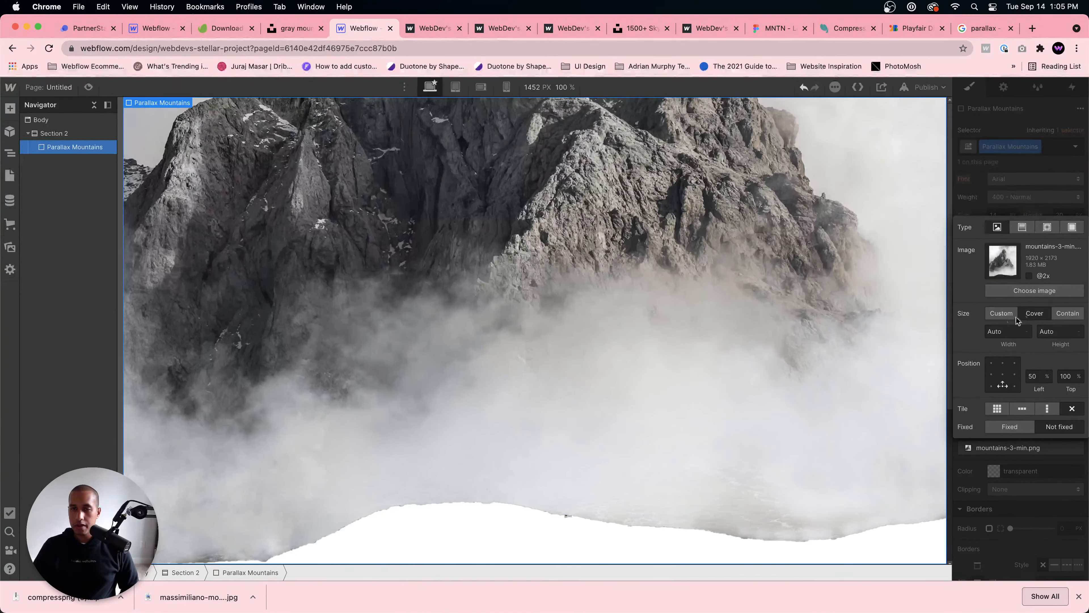
# Step: Try the centre and top-centre positions for the mountain background image and return it to bottom centre
pyautogui.click(1001, 373)
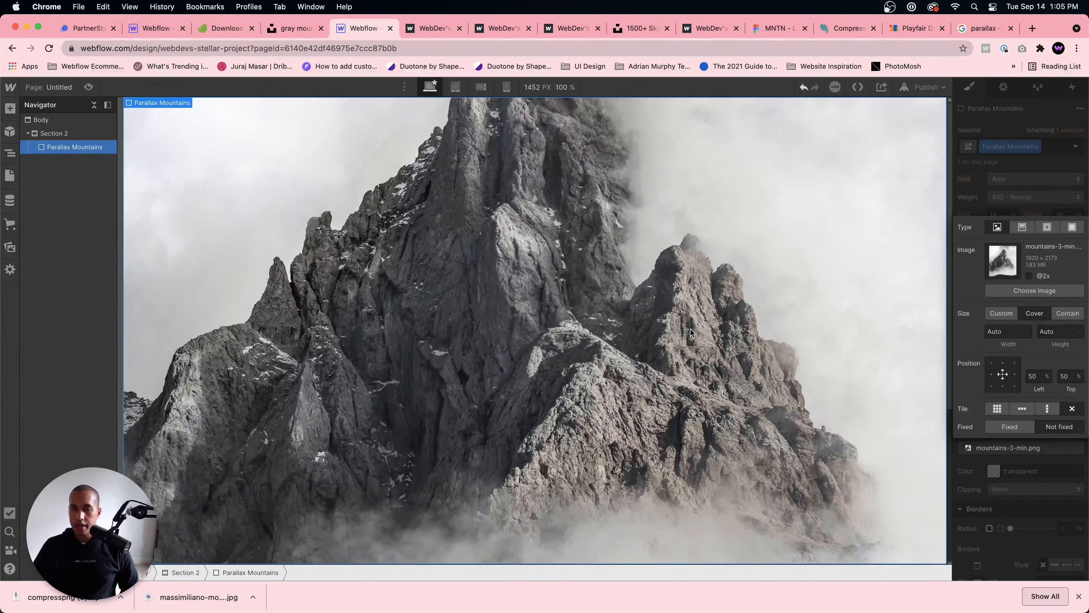
pyautogui.click(1003, 363)
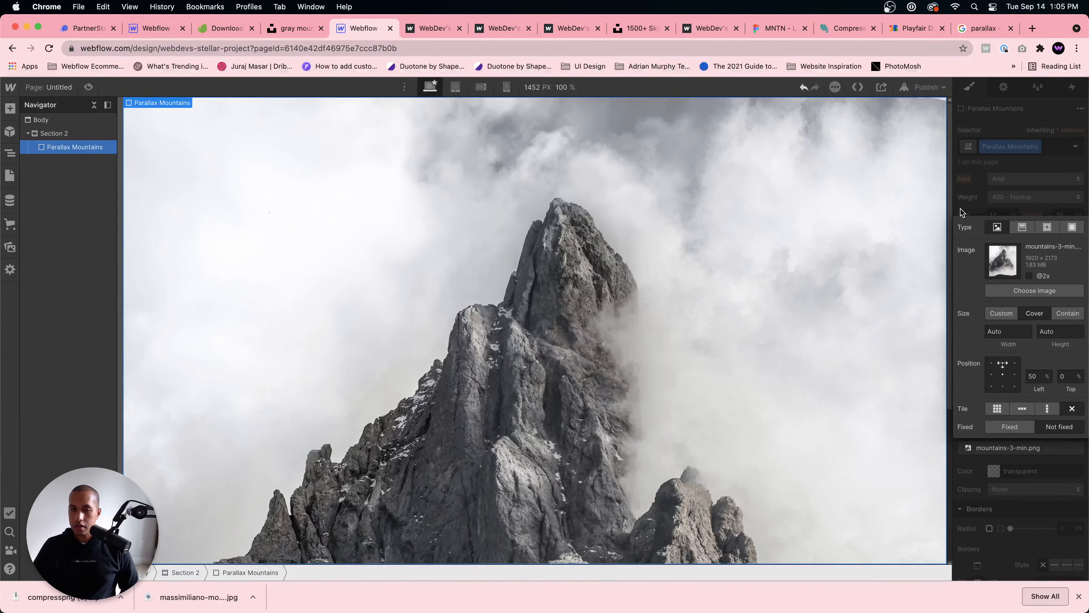
pyautogui.click(1003, 374)
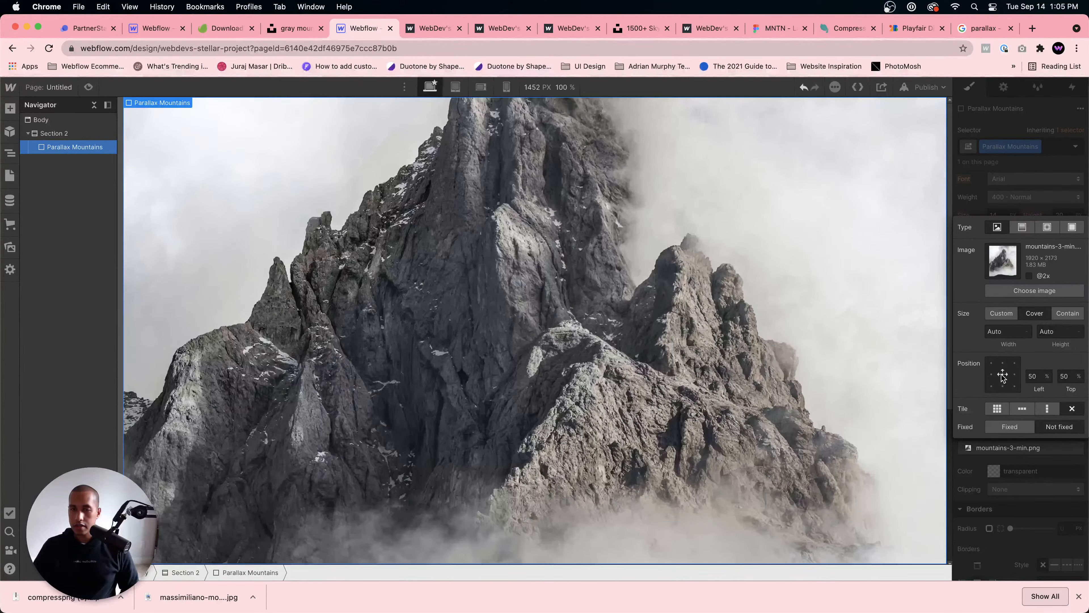
pyautogui.click(1003, 386)
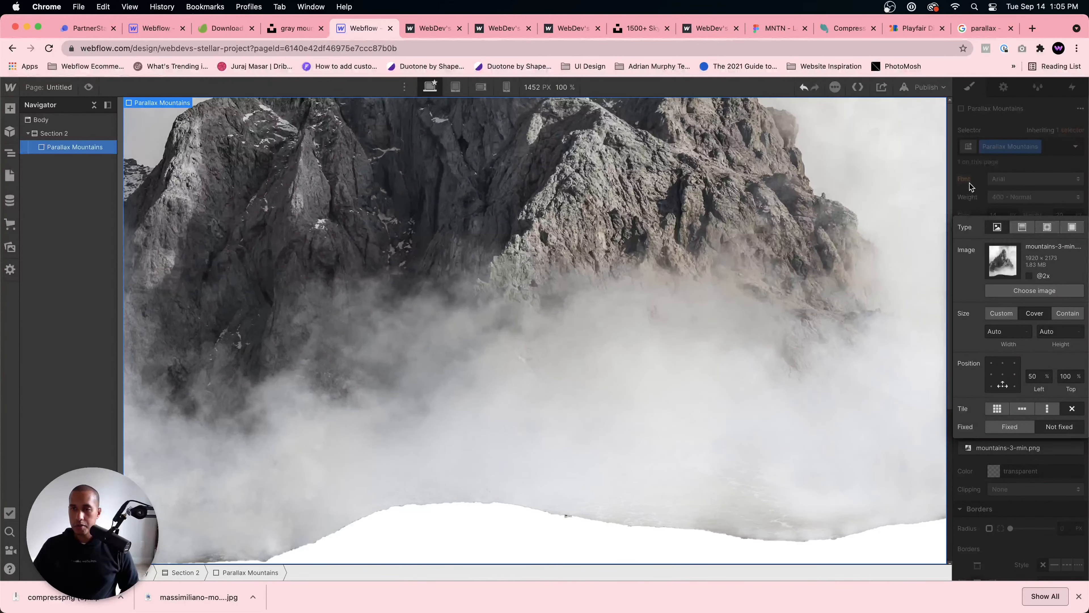
pyautogui.click(971, 191)
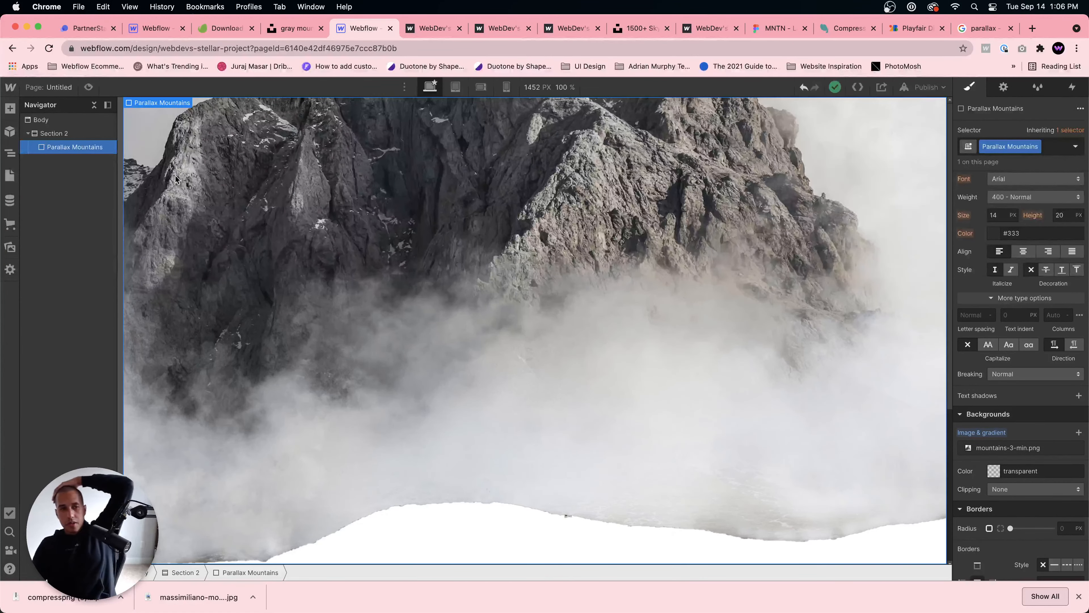
# Step: Add a div block inside Section 2 and give it the class Grass Image
pyautogui.click(79, 135)
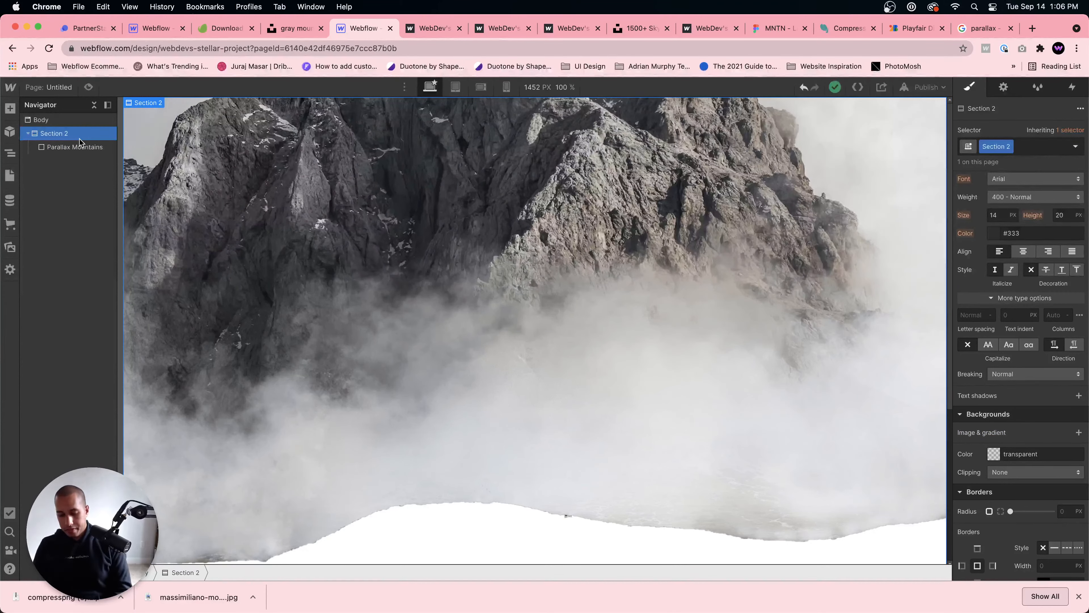
pyautogui.press('super+e')
pyautogui.write('div')
pyautogui.press('Return')
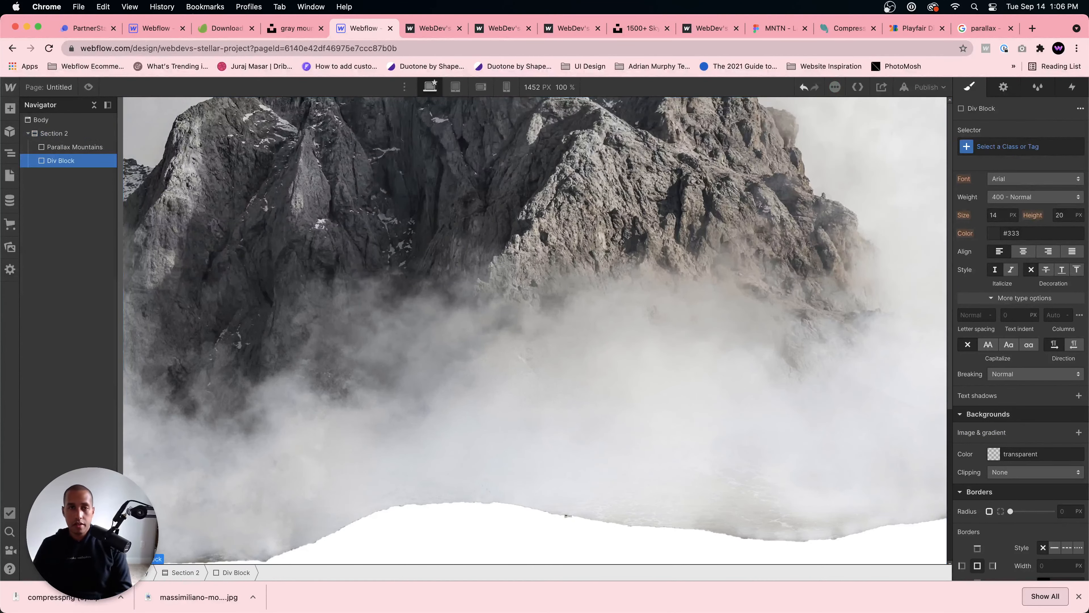
pyautogui.click(1051, 148)
pyautogui.write('Grass Image')
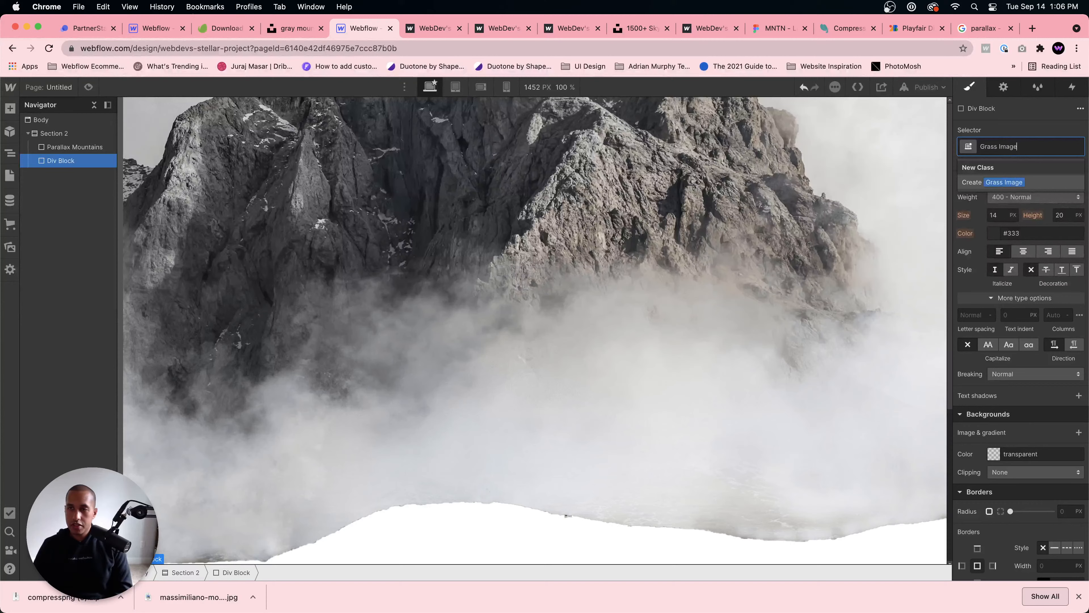
pyautogui.press('Return')
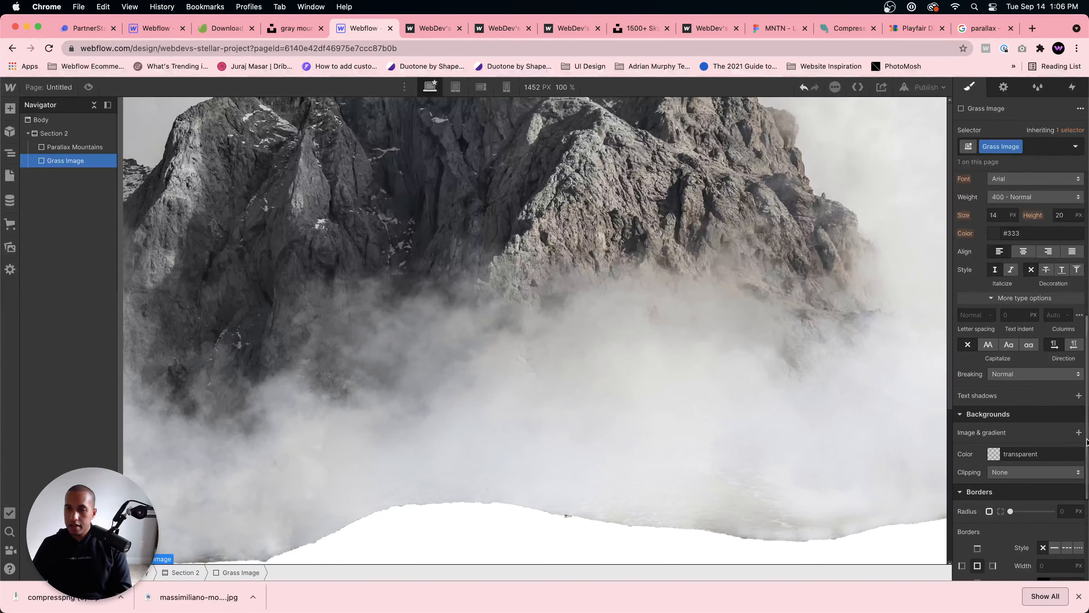
# Step: Set the Grass Image div's height to 100 VH and its position to Absolute
pyautogui.scroll(8, 1033, 412)
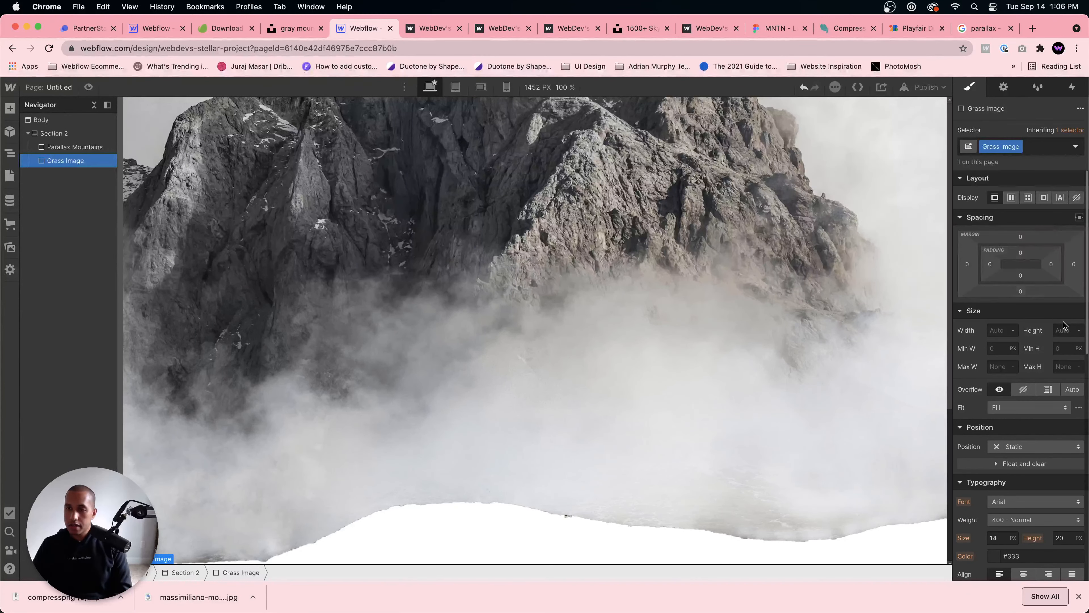
pyautogui.click(1065, 330)
pyautogui.write('100vh')
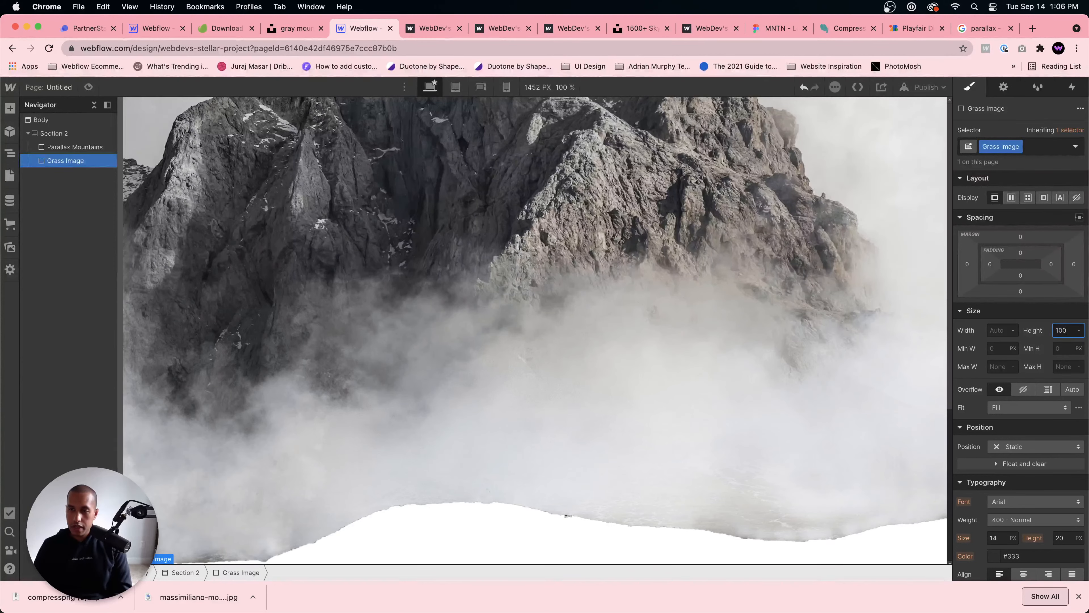
pyautogui.scroll(-3, 1030, 322)
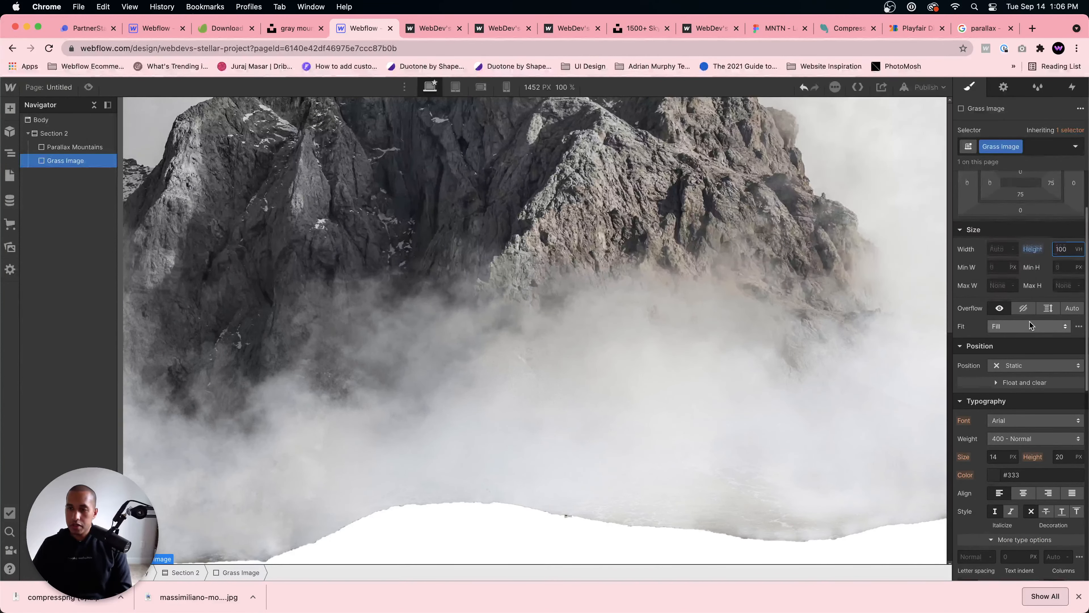
pyautogui.click(1017, 386)
pyautogui.click(1028, 412)
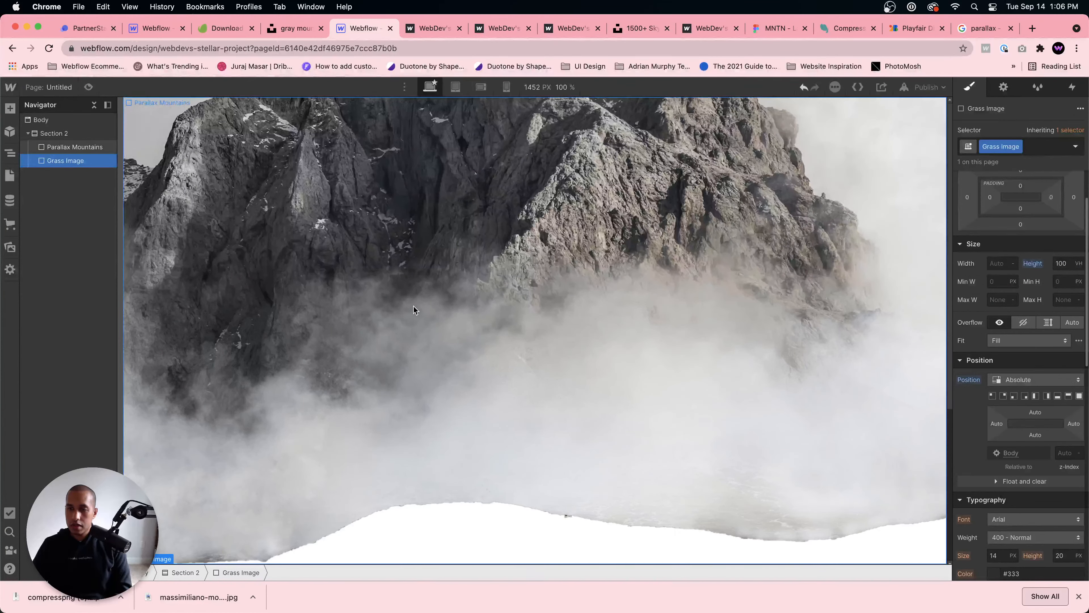
# Step: Set the Parallax Mountains div's position to Fixed, pinned across the top with 0% top, left and right offsets
pyautogui.click(94, 148)
pyautogui.click(1025, 379)
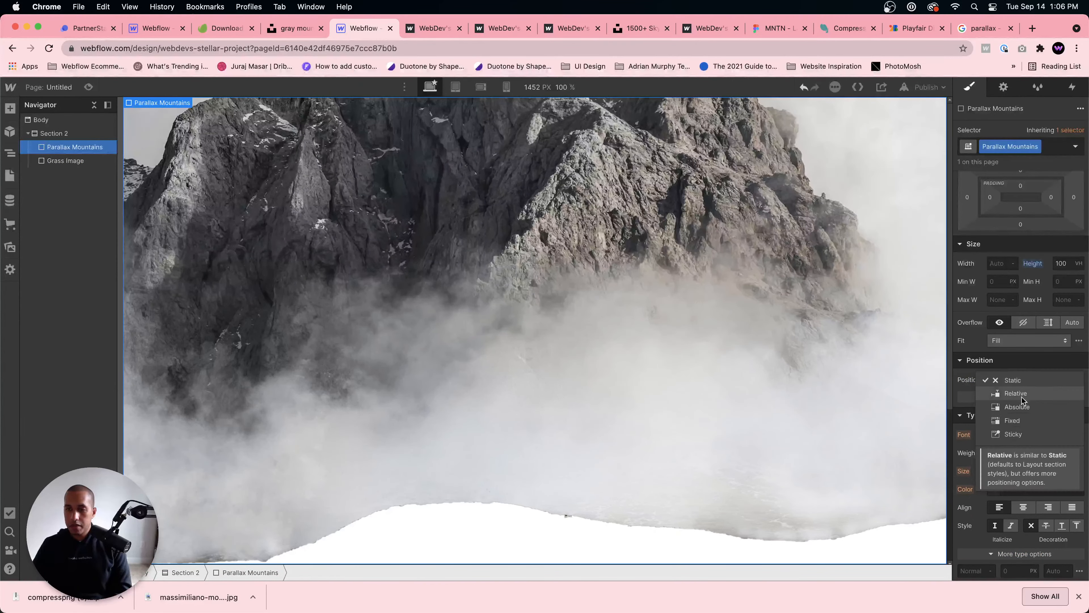
pyautogui.click(1039, 425)
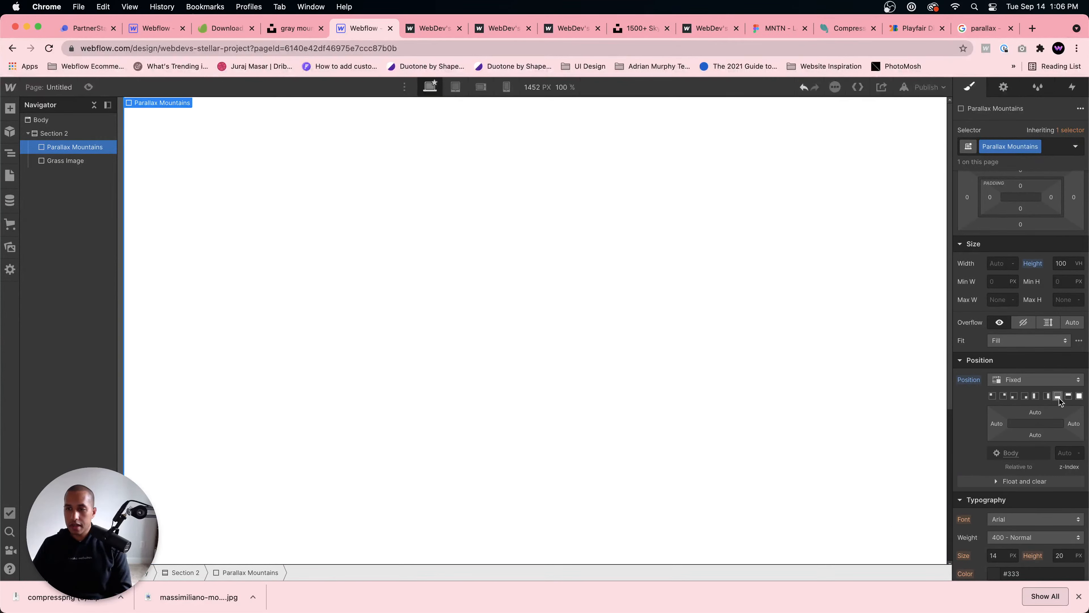
pyautogui.click(1068, 395)
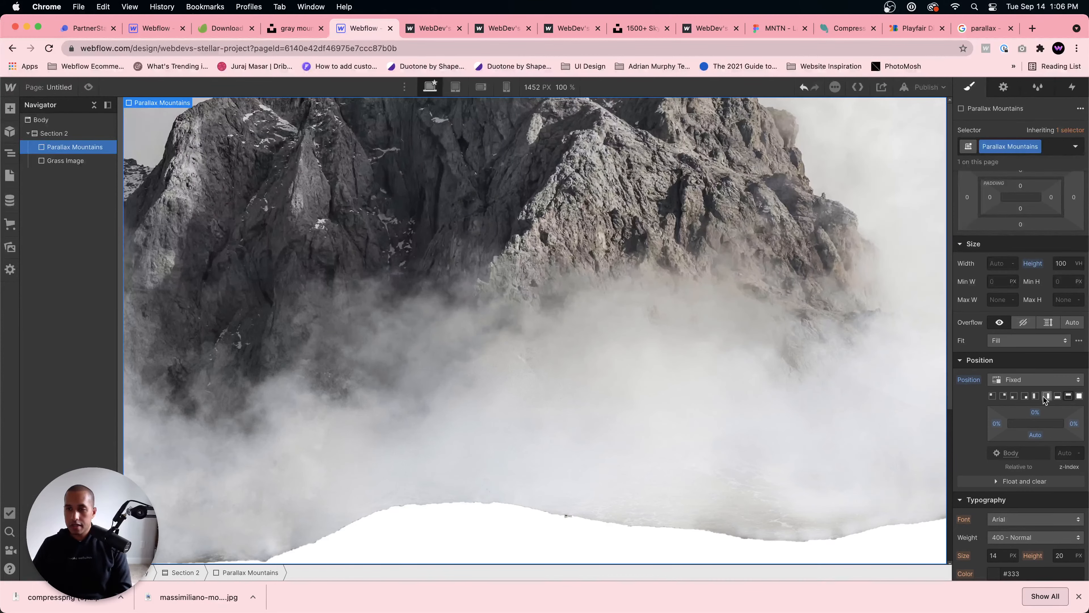
# Step: Add grass-min.png as the background image of the Grass Image div, sized to Cover and positioned at bottom centre
pyautogui.click(65, 160)
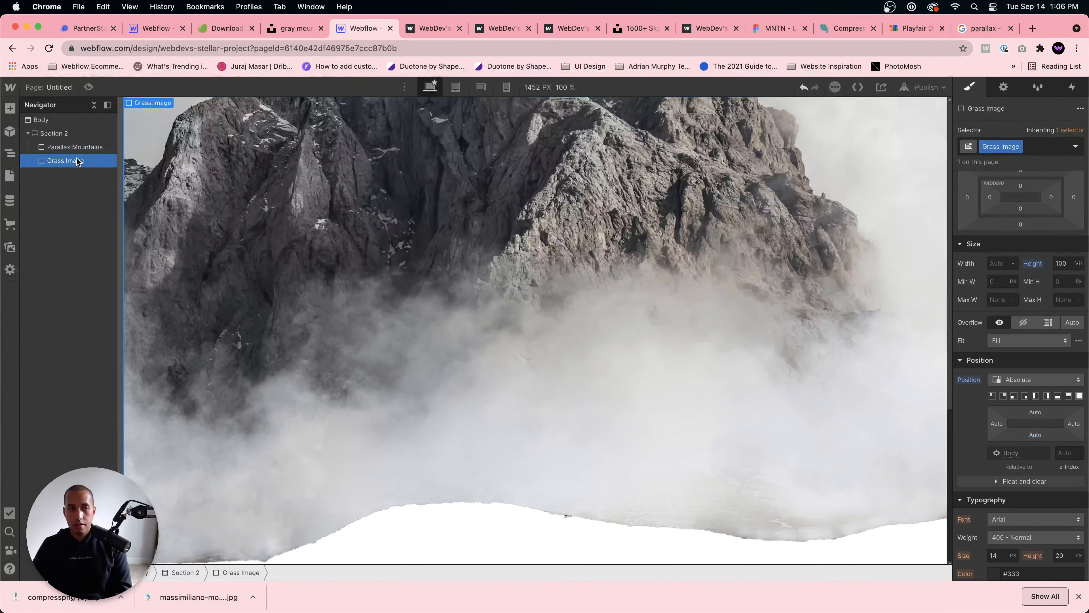
pyautogui.scroll(-4, 1038, 416)
pyautogui.scroll(-2, 1037, 416)
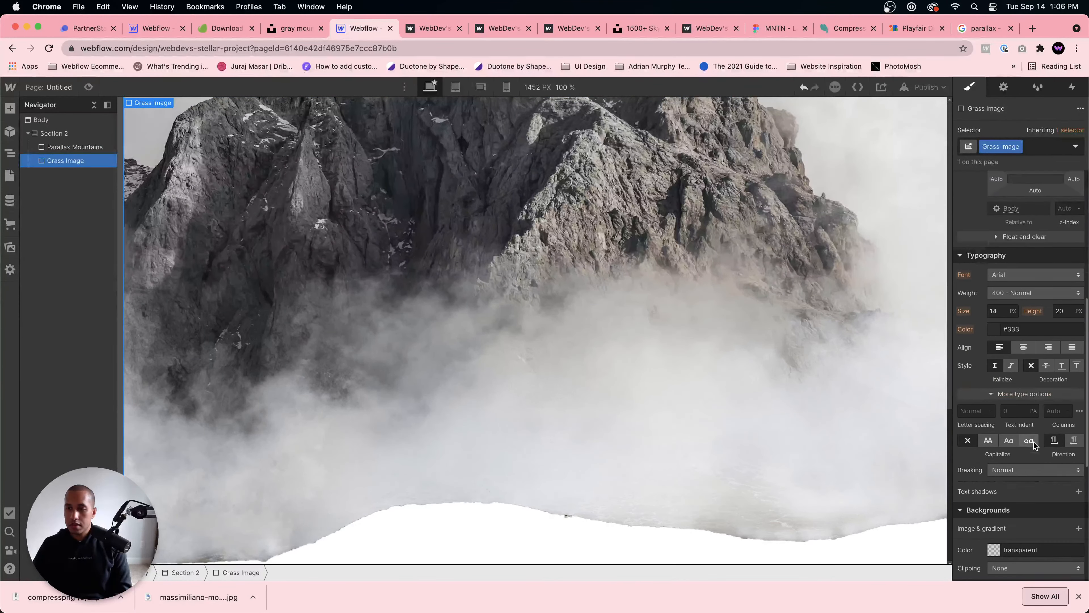
pyautogui.click(1078, 527)
pyautogui.click(1028, 387)
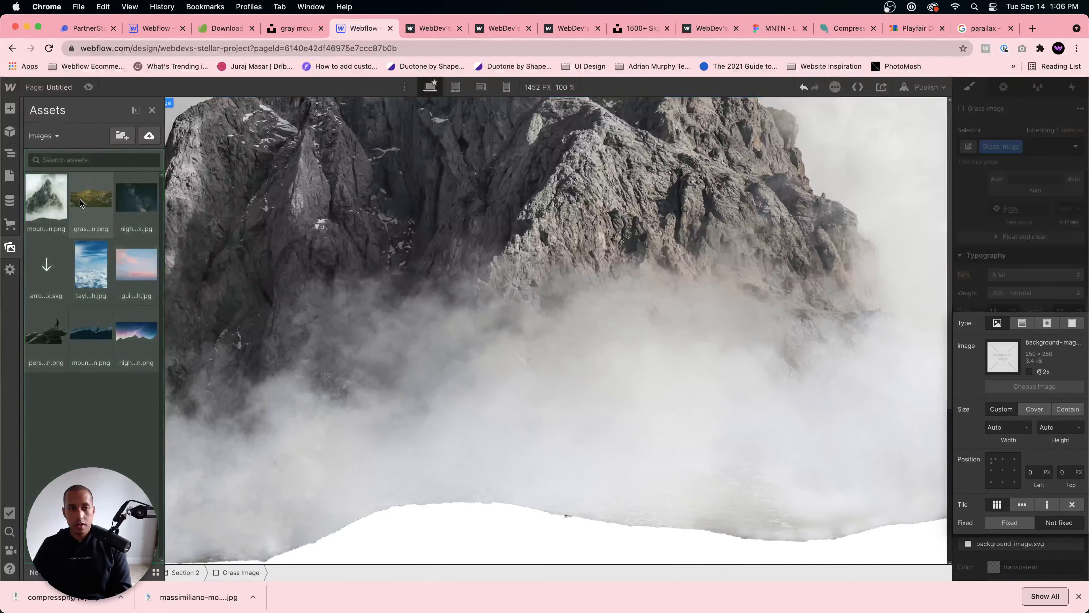
pyautogui.click(90, 197)
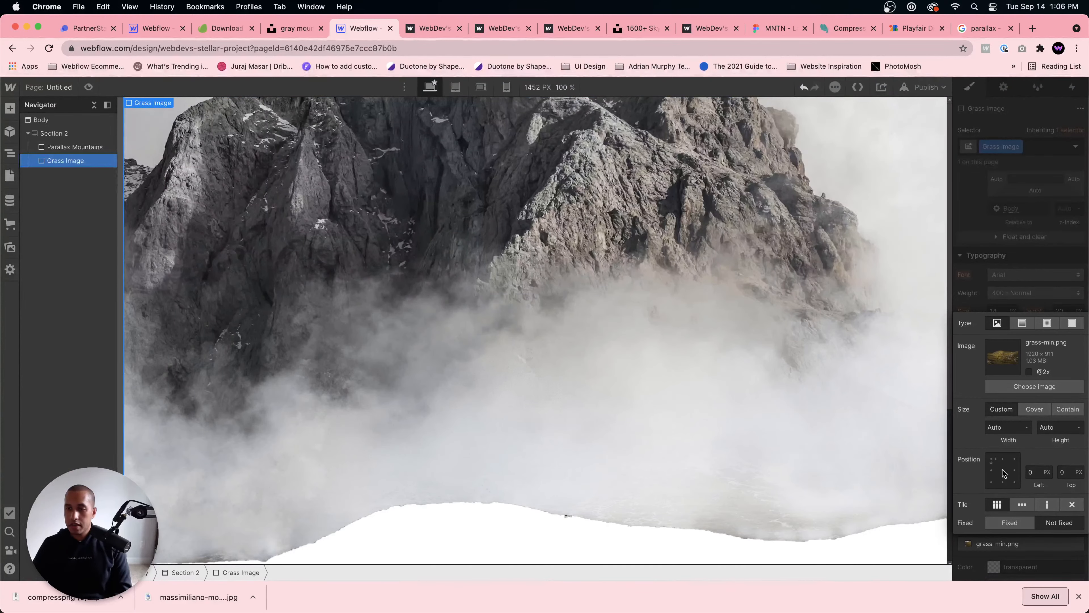
pyautogui.click(1003, 482)
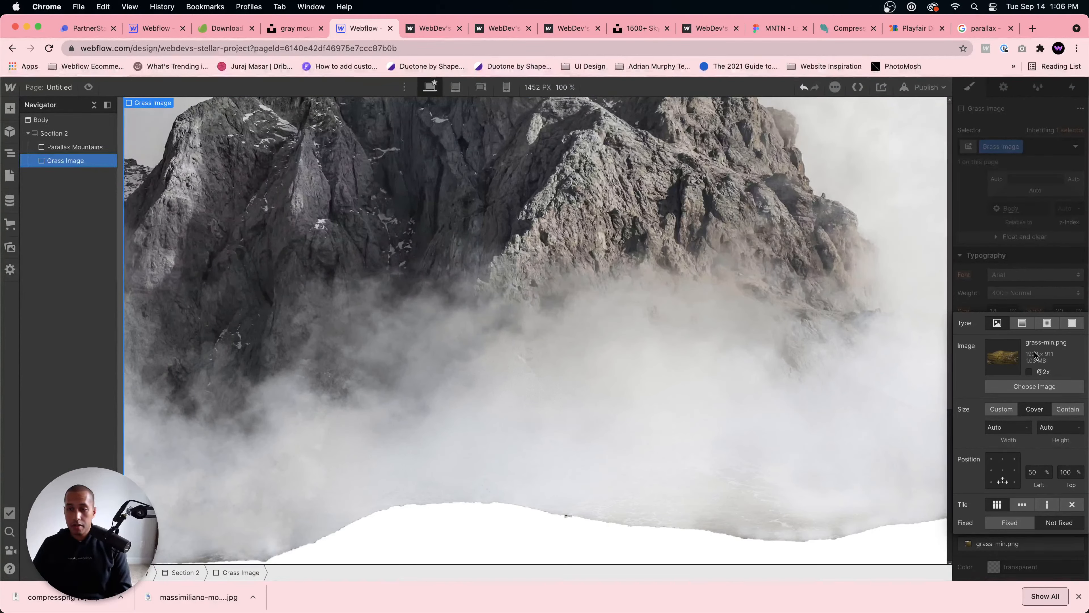
pyautogui.click(1032, 305)
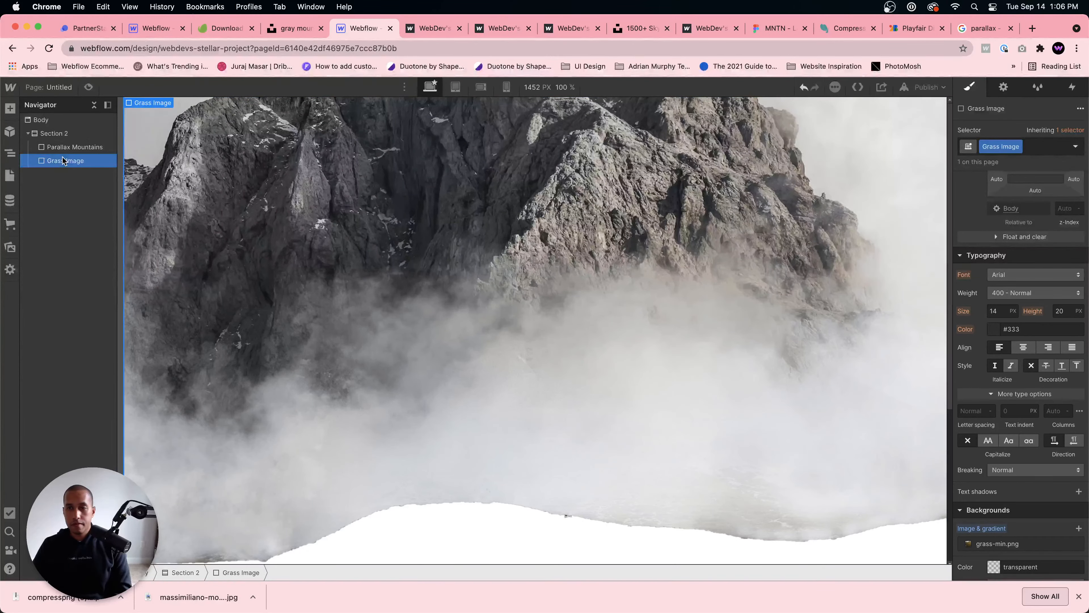
# Step: Pin the Grass Image div across the bottom and lower its bottom offset to about -67%
pyautogui.scroll(5, 983, 336)
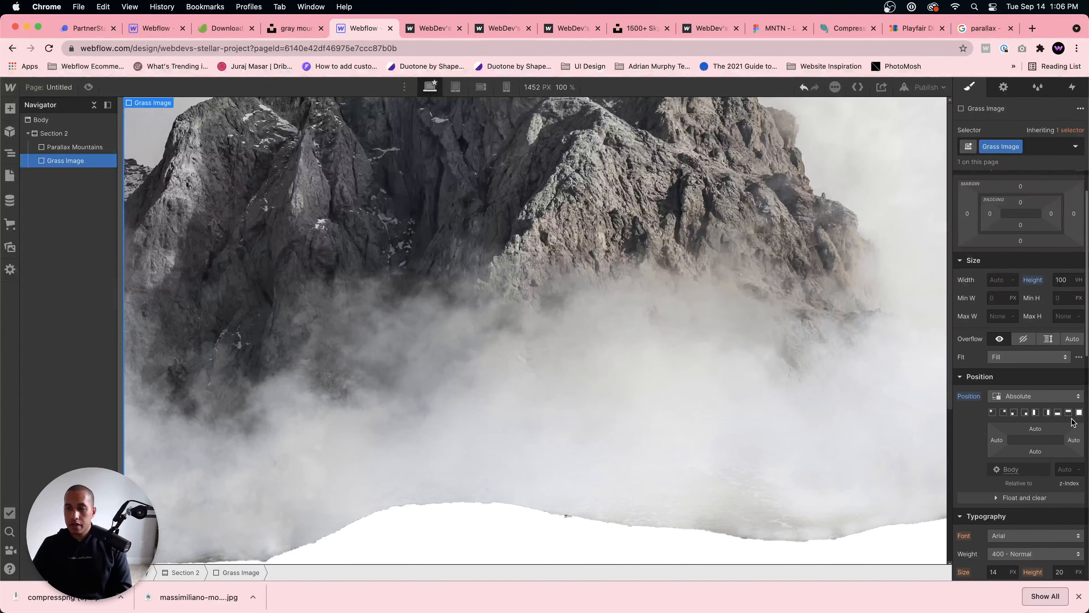
pyautogui.click(1057, 413)
pyautogui.scroll(3, 803, 306)
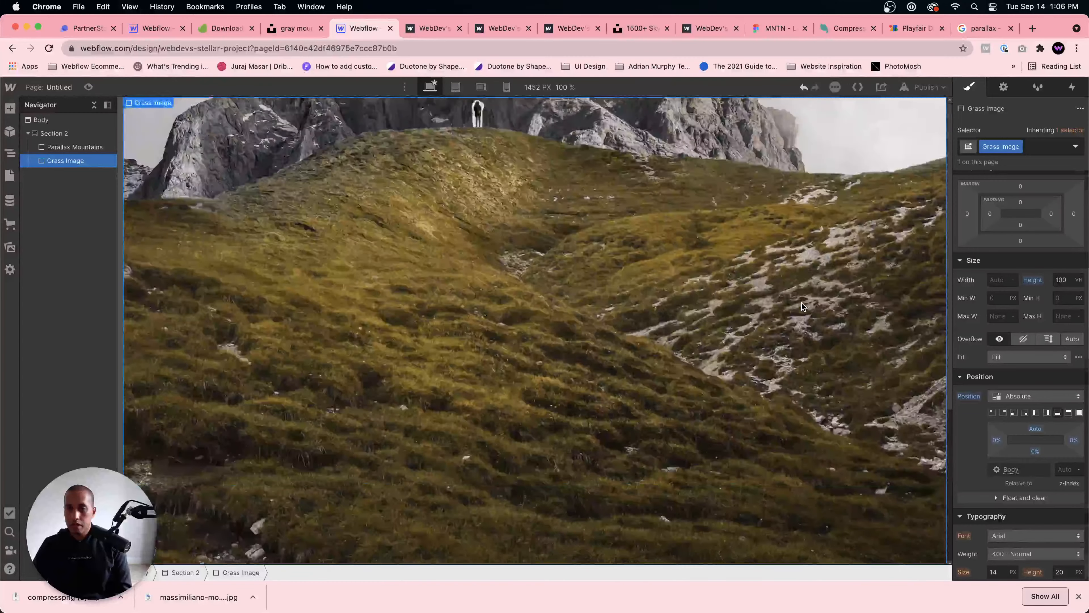
pyautogui.scroll(-2, 1020, 275)
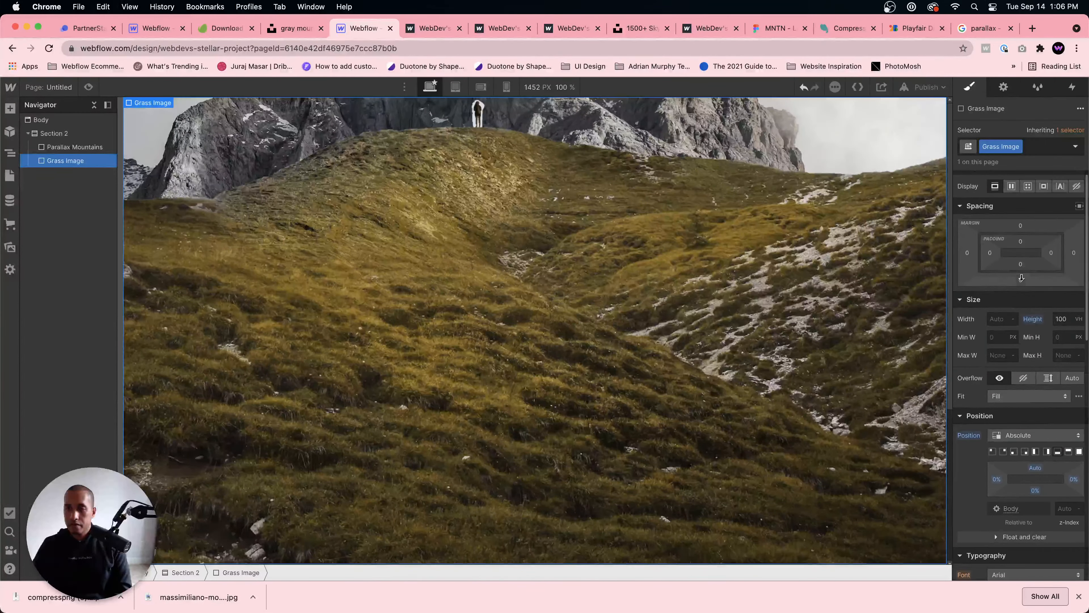
pyautogui.moveTo(1036, 376); pyautogui.dragTo(1039, 457)
pyautogui.moveTo(1041, 400); pyautogui.dragTo(1041, 433)
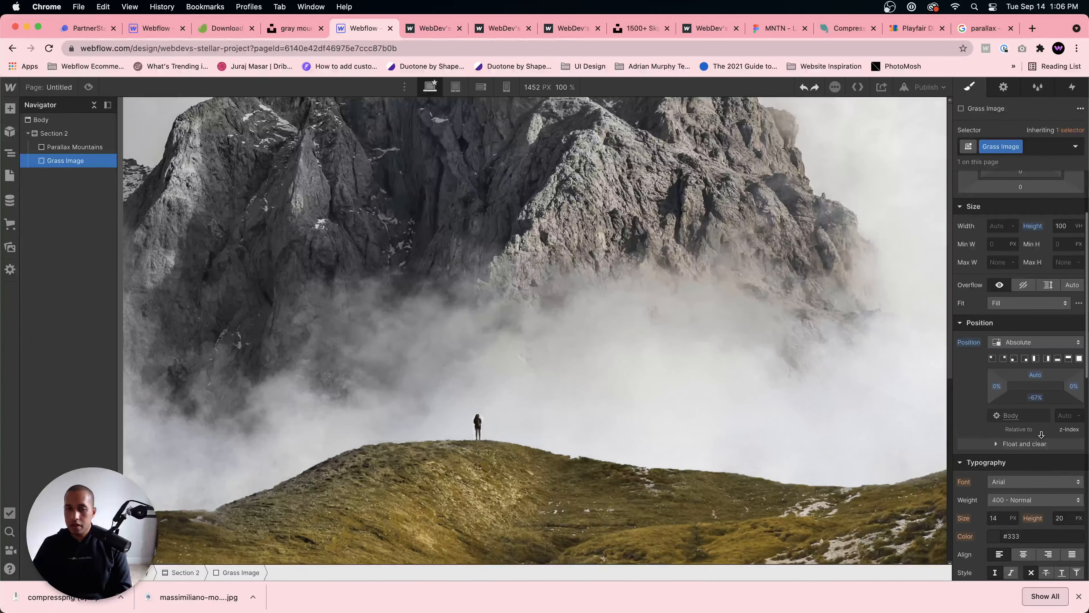
# Step: Preview the page and check how the grass layer scrolls over the fixed mountains, and return to the editor
pyautogui.click(579, 328)
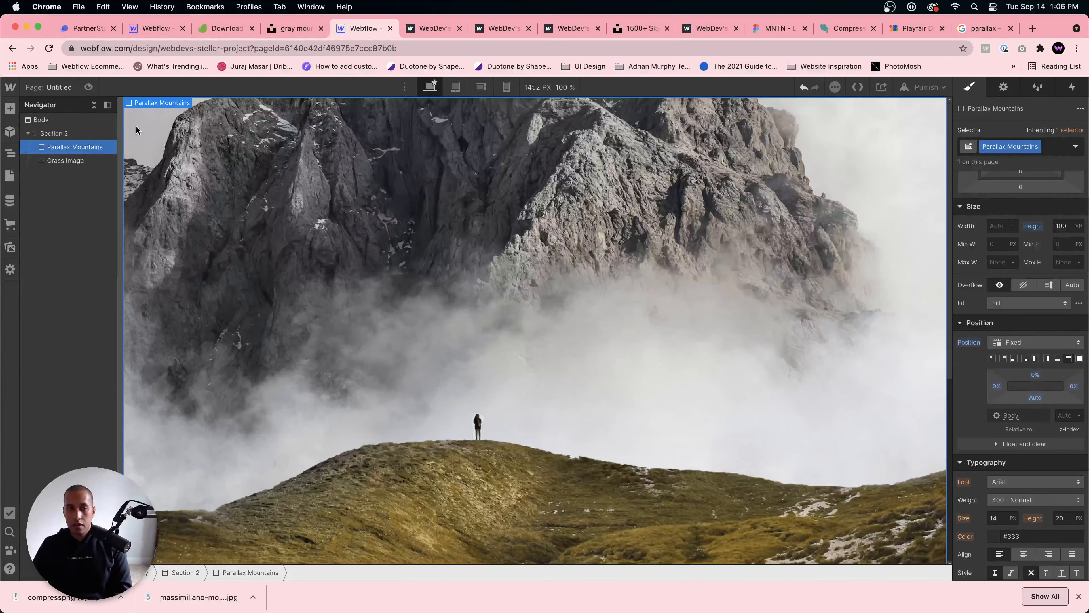
pyautogui.click(89, 88)
pyautogui.scroll(-5, 471, 290)
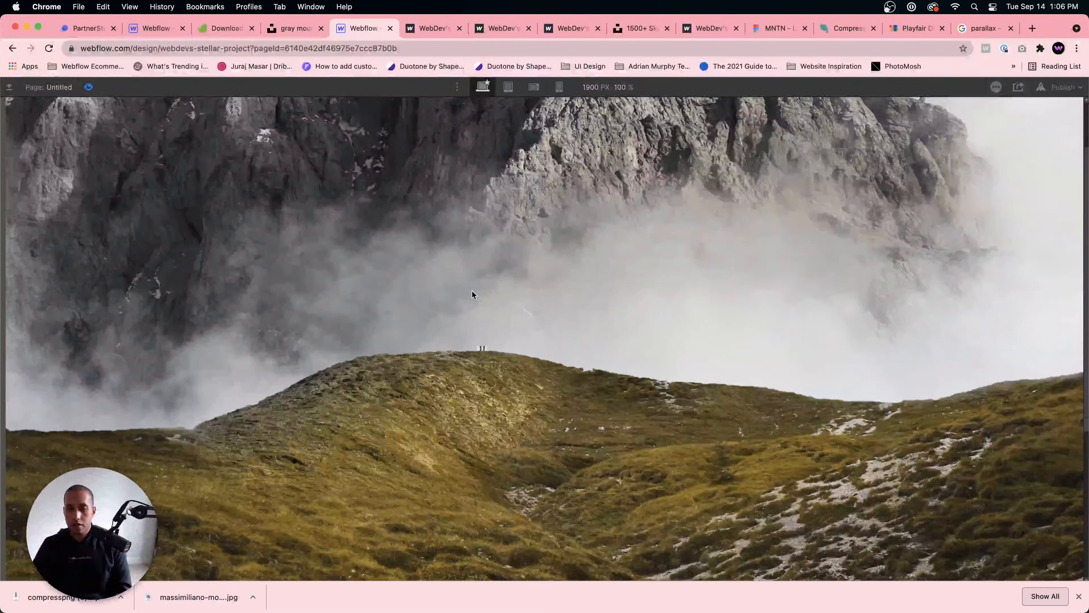
pyautogui.scroll(5, 471, 290)
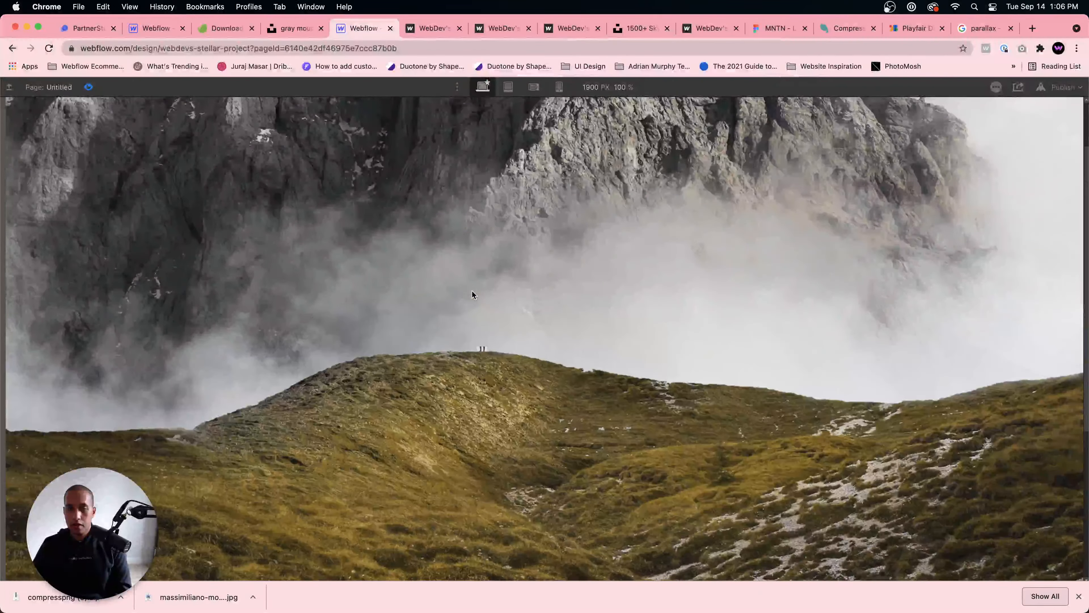
pyautogui.scroll(-3, 471, 290)
pyautogui.scroll(-3, 471, 290)
pyautogui.scroll(5, 471, 290)
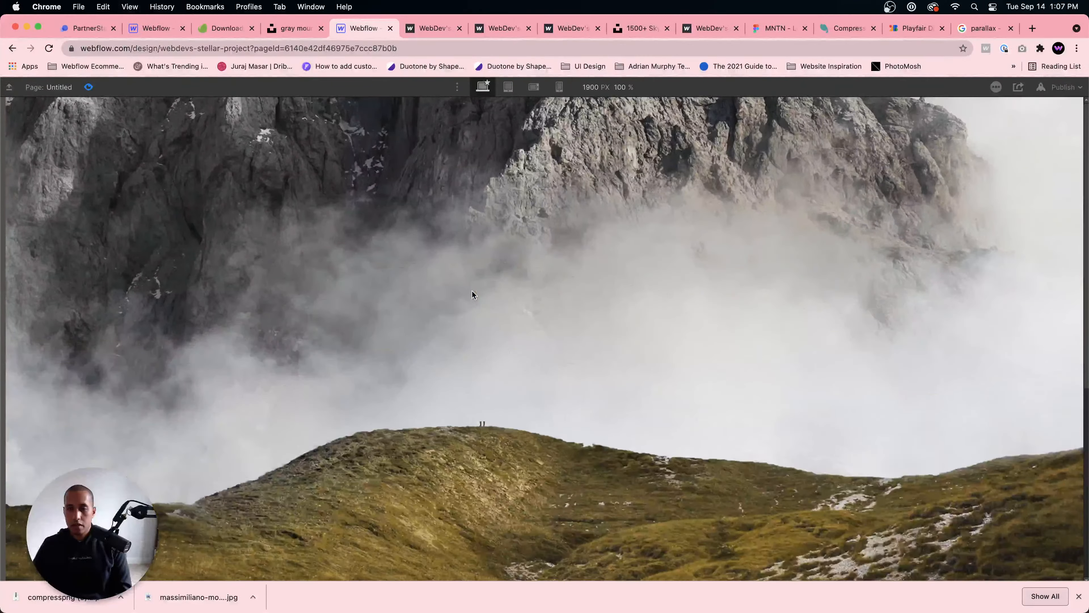
pyautogui.scroll(-4, 472, 291)
pyautogui.scroll(4, 472, 292)
pyautogui.click(88, 87)
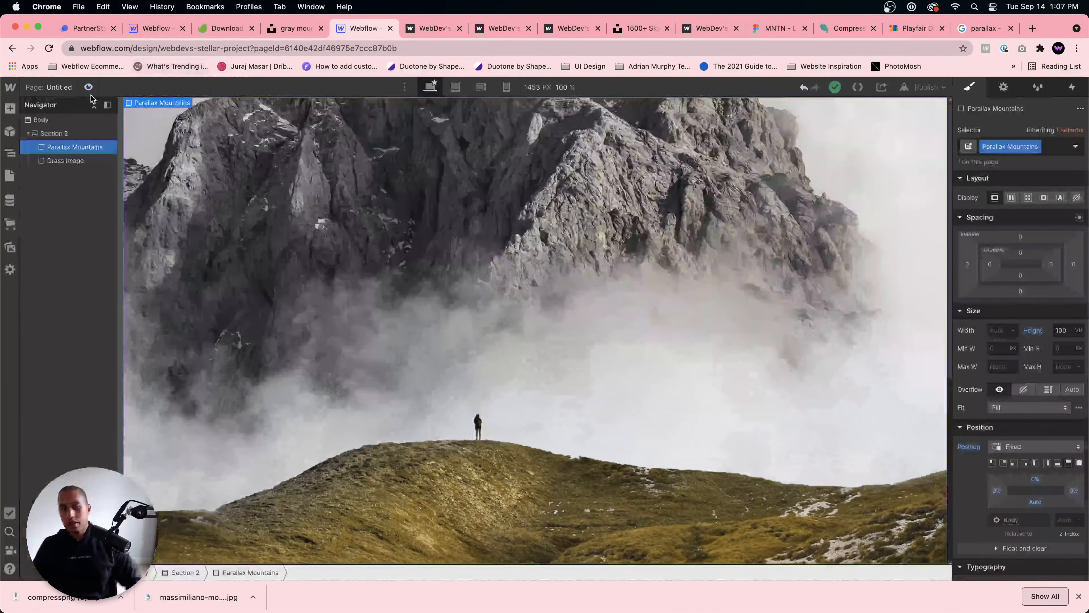
# Step: Lower the Grass Image div's bottom offset to -70% and check the grass layer's scrolling on the canvas and in preview
pyautogui.click(478, 423)
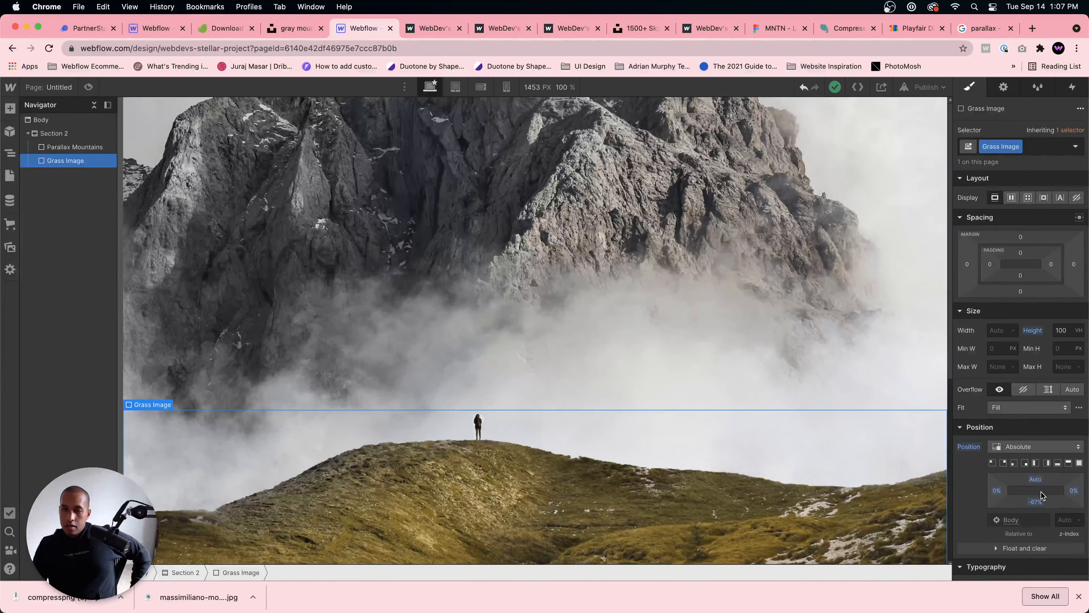
pyautogui.moveTo(1041, 494); pyautogui.dragTo(1041, 499)
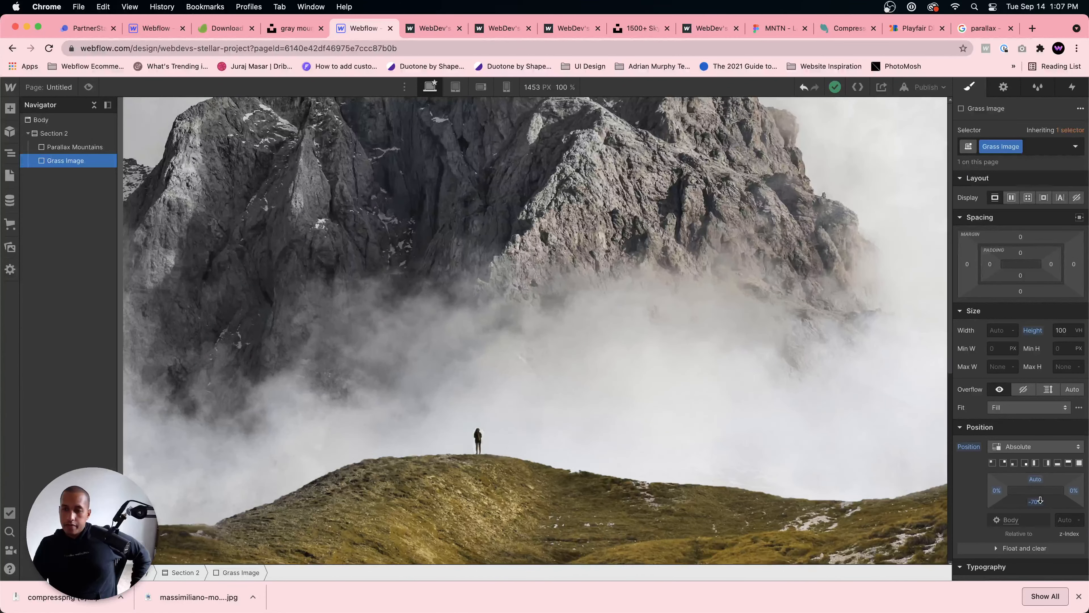
pyautogui.scroll(-5, 706, 296)
pyautogui.scroll(5, 706, 297)
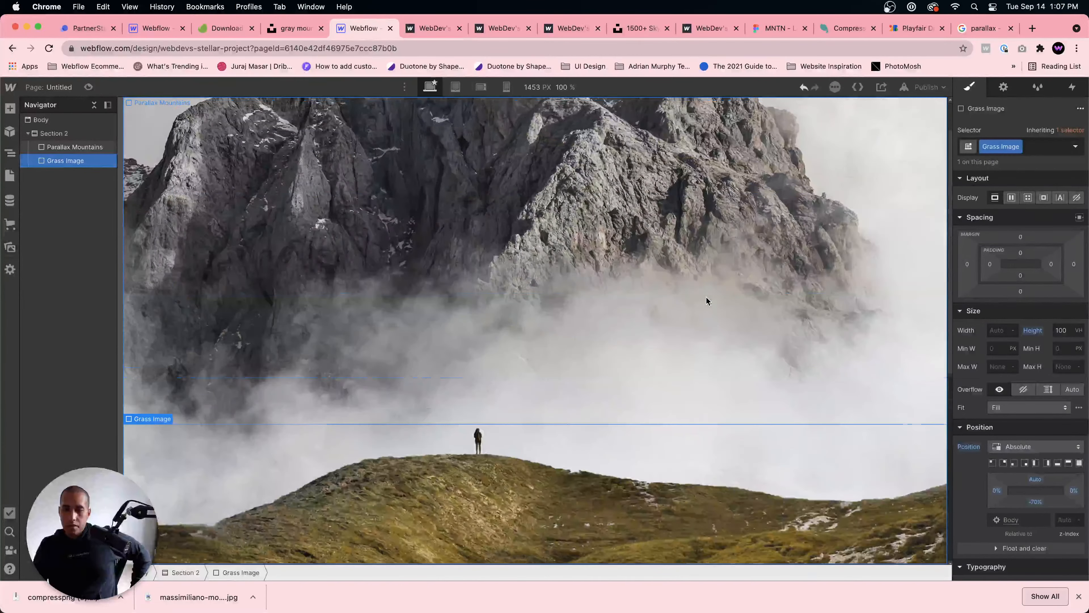
pyautogui.scroll(-3, 702, 298)
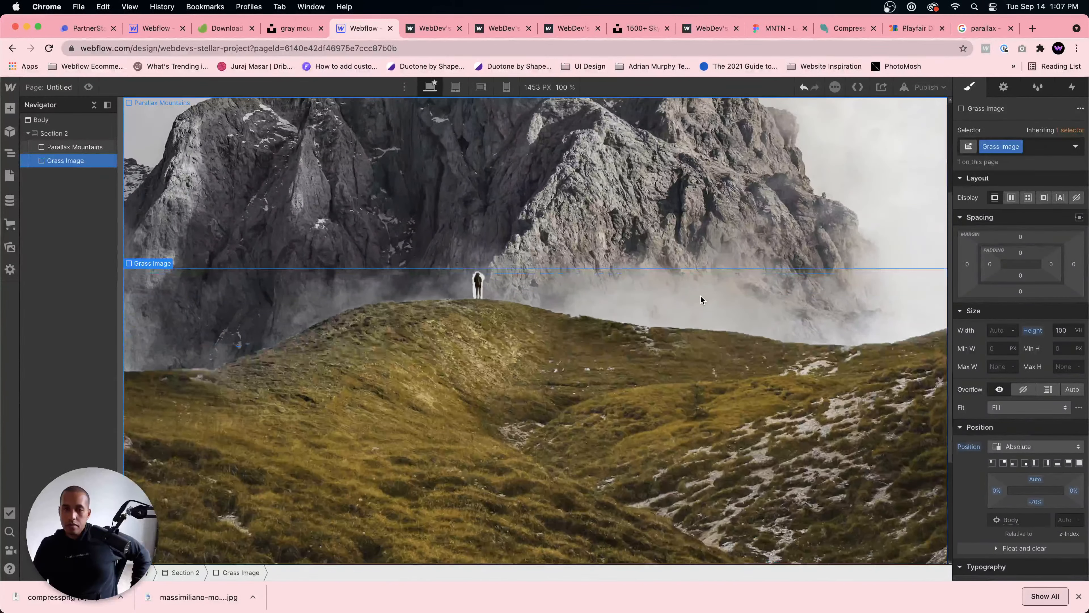
pyautogui.scroll(-1, 700, 299)
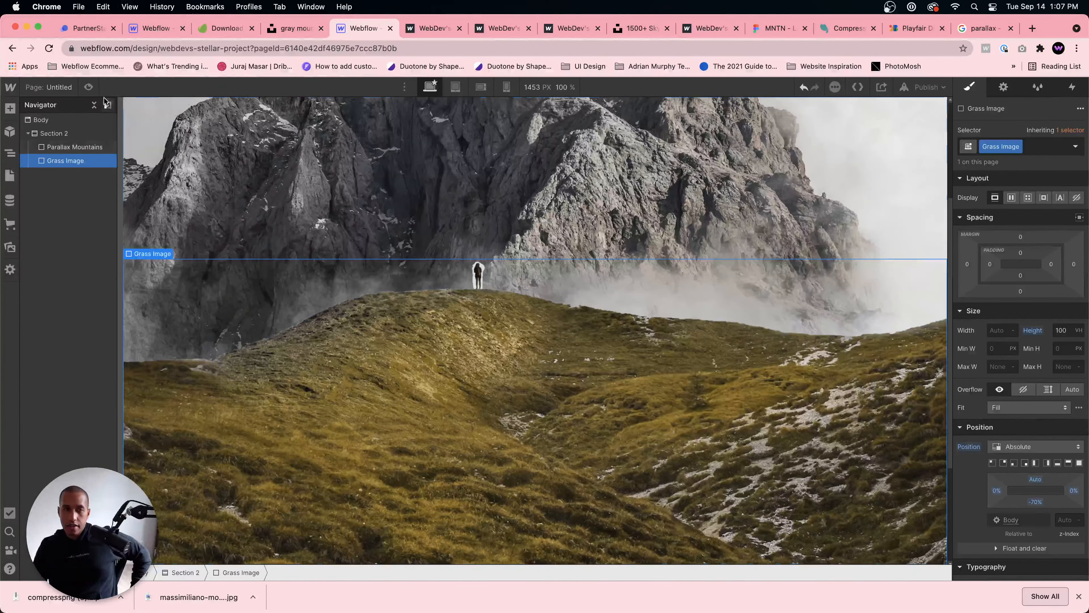
pyautogui.click(88, 87)
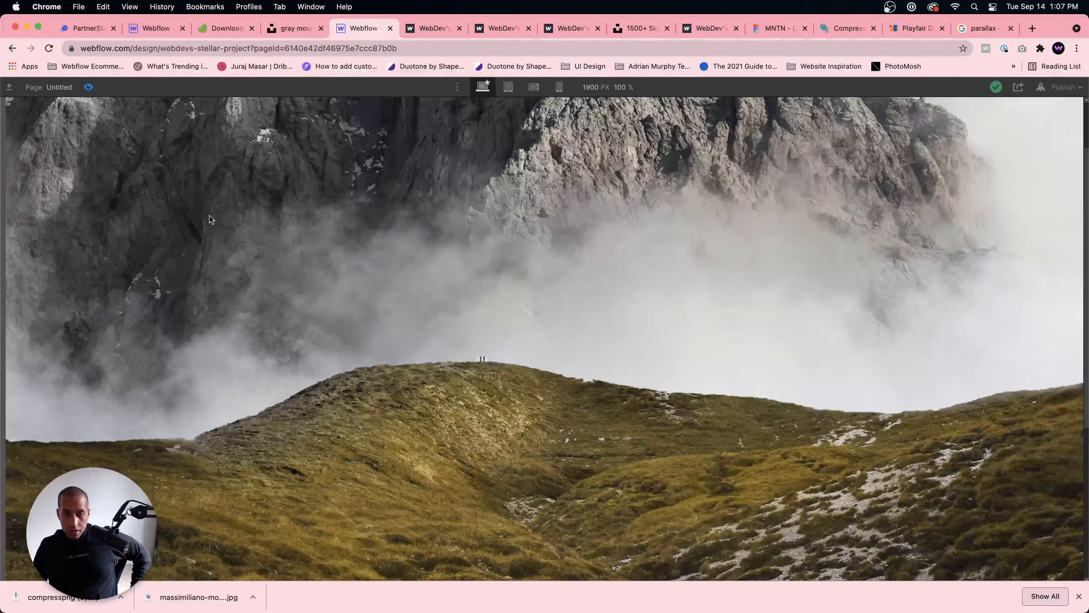
pyautogui.click(89, 87)
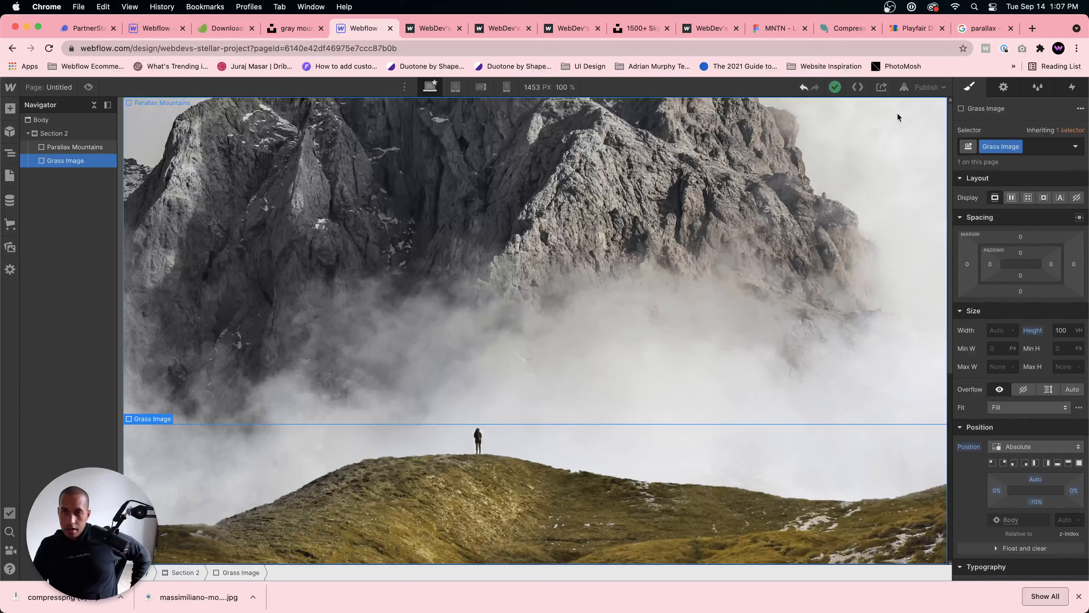
# Step: Publish the site to its webflow.io domain and open the live Untitled page
pyautogui.click(905, 87)
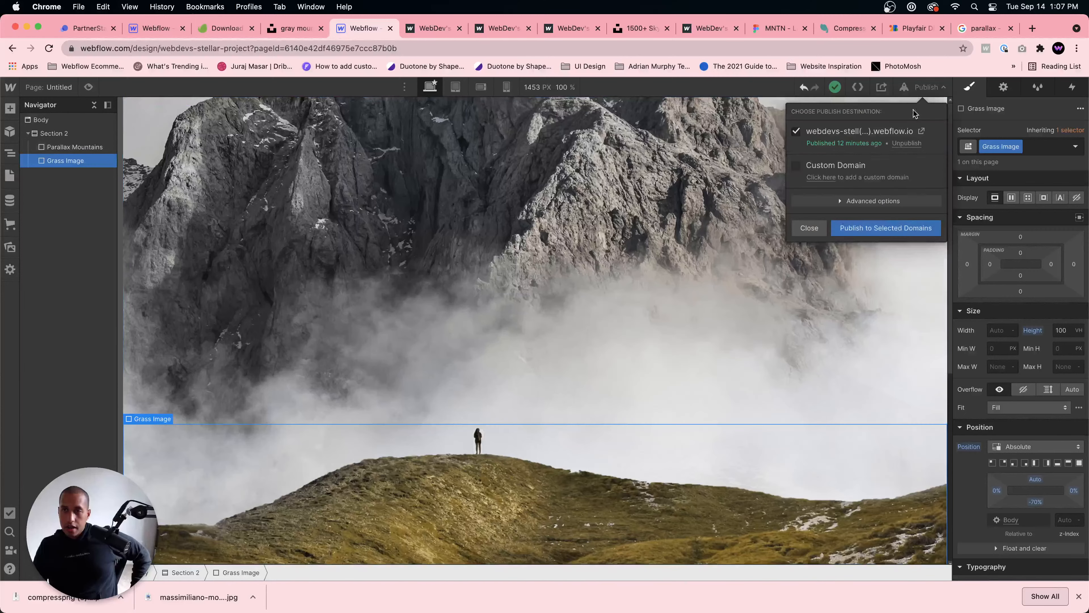
pyautogui.click(882, 227)
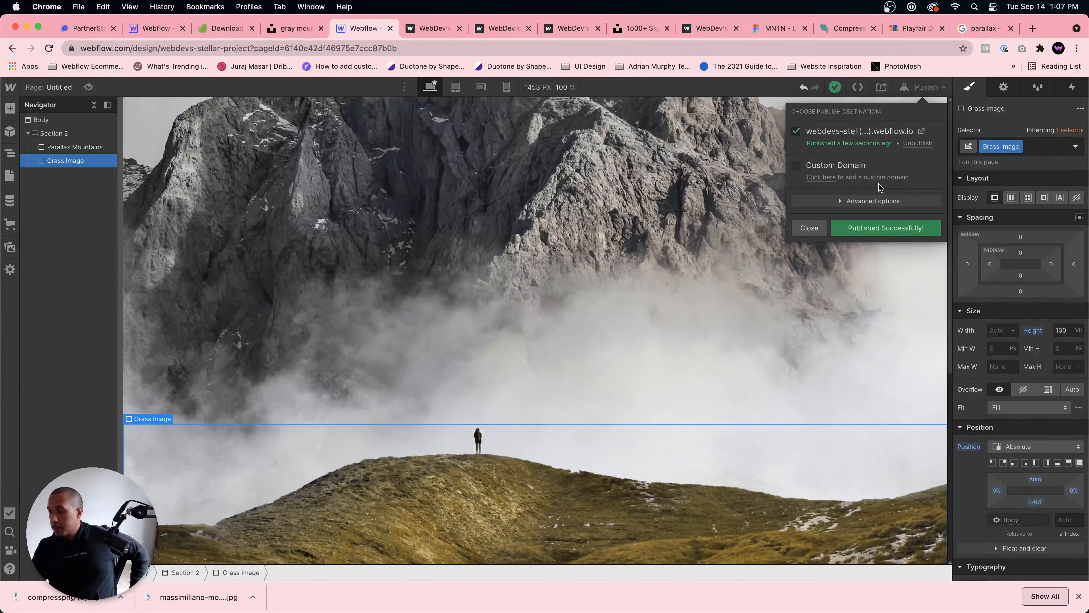
pyautogui.click(921, 131)
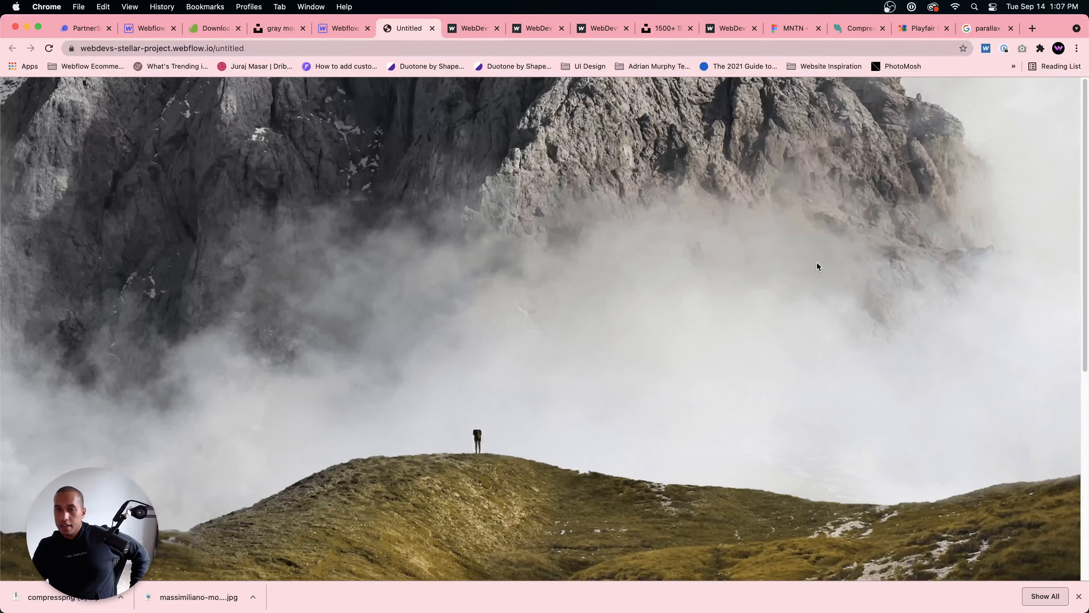
# Step: Check how the grass layer scrolls over the fixed mountains on the live page, and return to the Designer
pyautogui.scroll(-5, 817, 262)
pyautogui.scroll(-3, 817, 266)
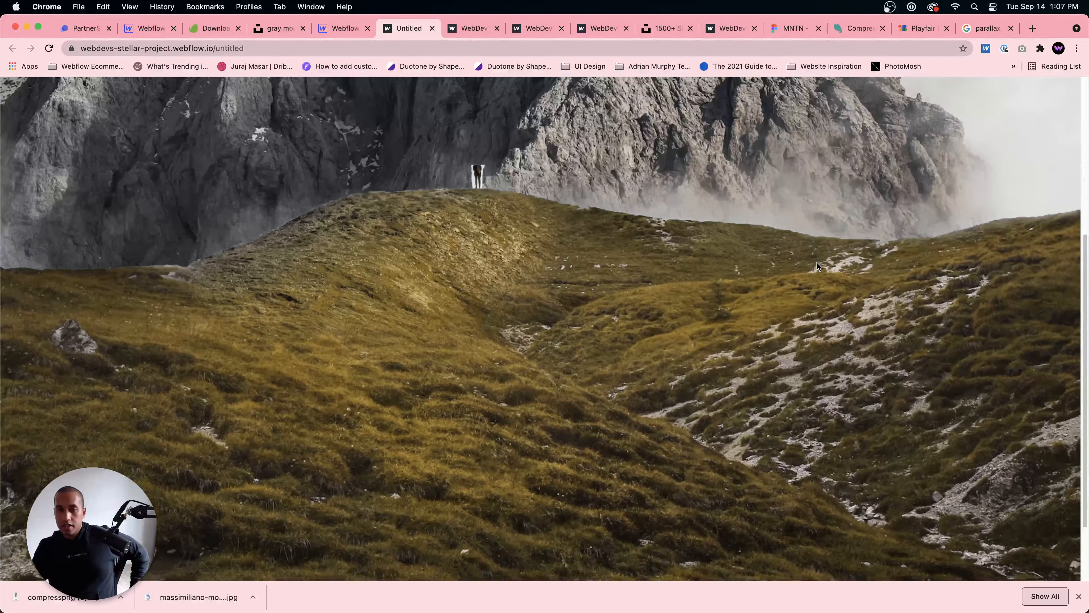
pyautogui.scroll(5, 816, 263)
pyautogui.scroll(-3, 817, 262)
pyautogui.scroll(-3, 817, 261)
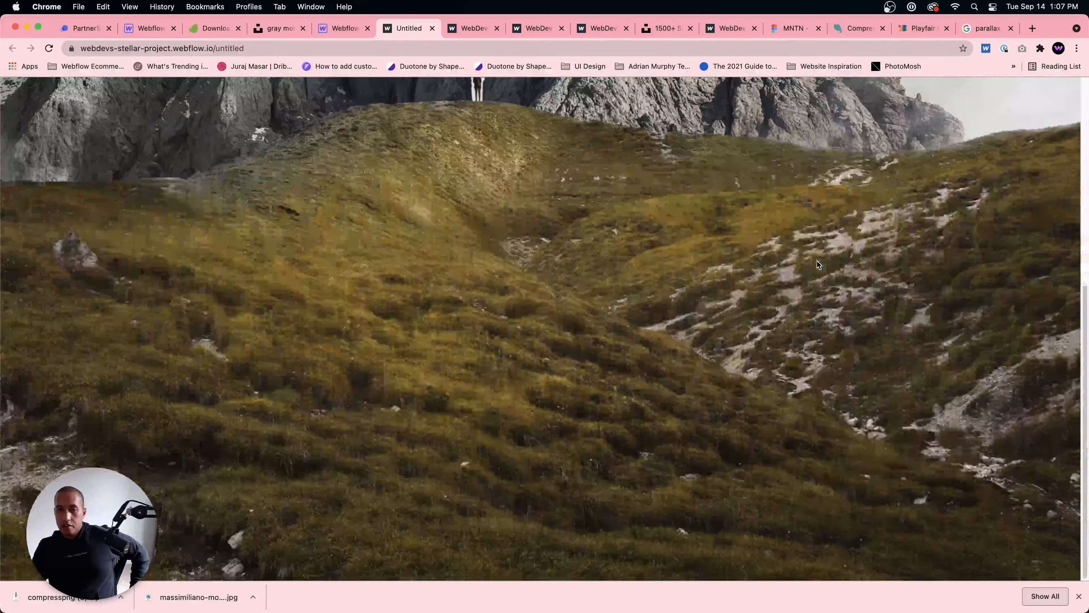
pyautogui.scroll(4, 817, 262)
pyautogui.scroll(-4, 816, 262)
pyautogui.scroll(4, 817, 262)
pyautogui.scroll(-4, 817, 261)
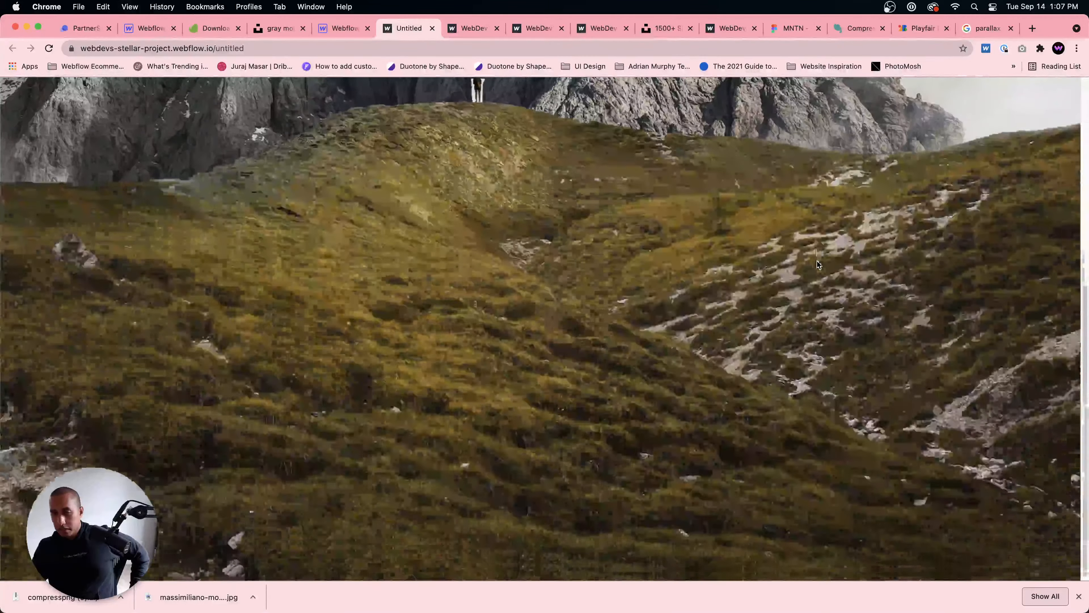
pyautogui.scroll(4, 816, 261)
pyautogui.hotkey('ctrl', 'shift', 'Tab')
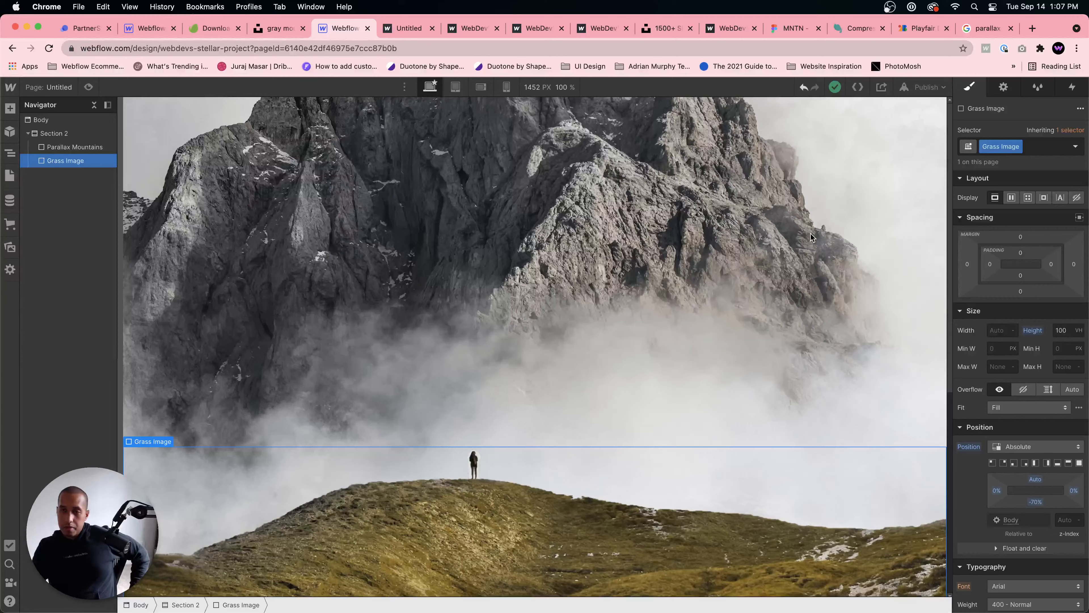
# Step: Open the Home page in the Designer
pyautogui.click(10, 175)
pyautogui.click(34, 175)
pyautogui.click(591, 253)
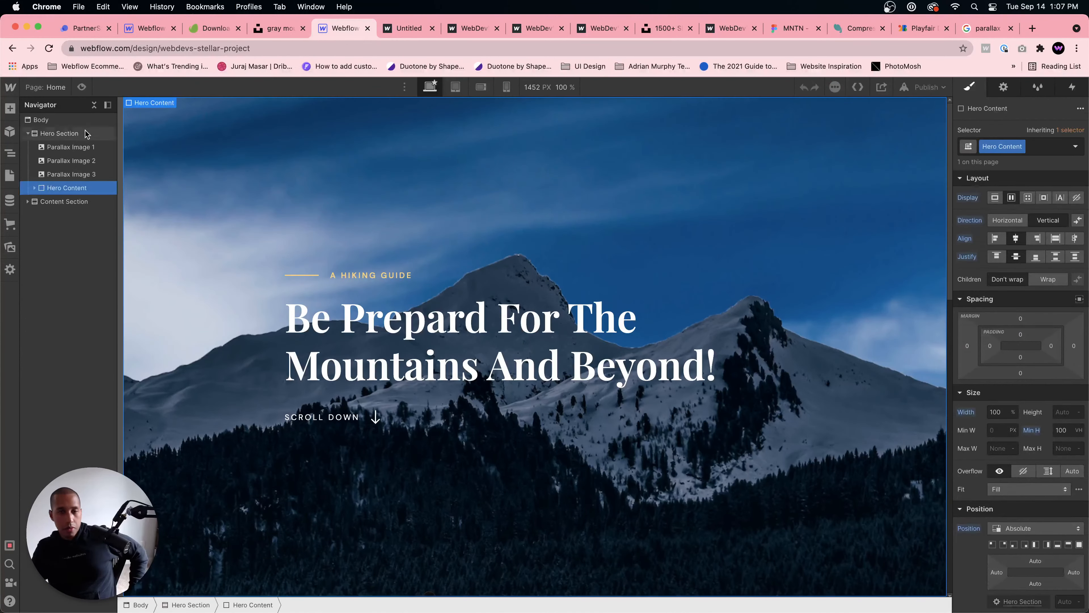
# Step: Open the published home page, examine the hero's parallax scrolling, and return to the Designer
pyautogui.click(922, 87)
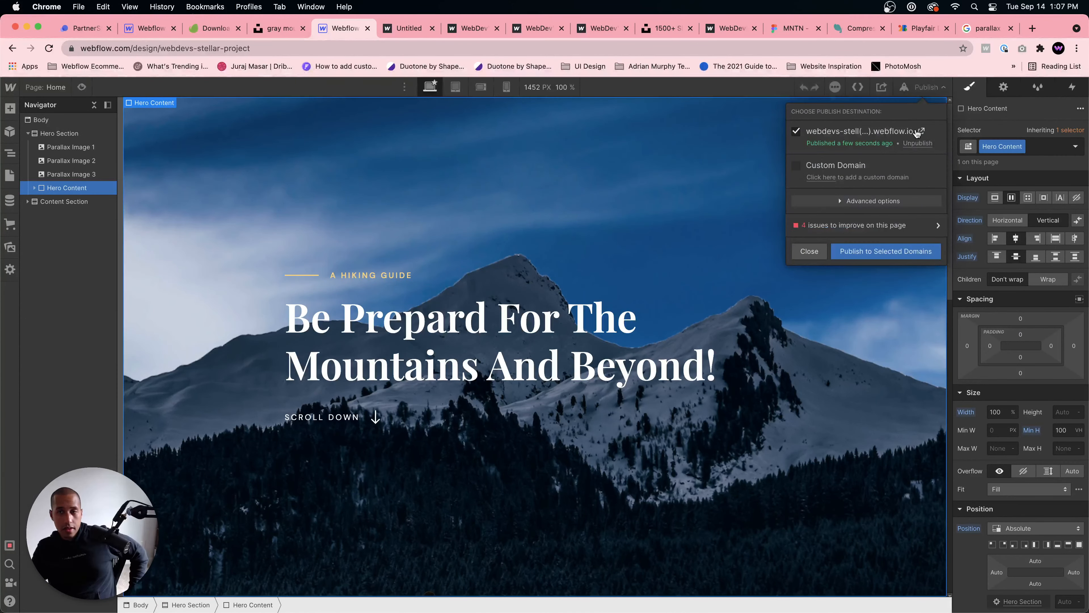
pyautogui.click(915, 134)
pyautogui.scroll(-15, 793, 256)
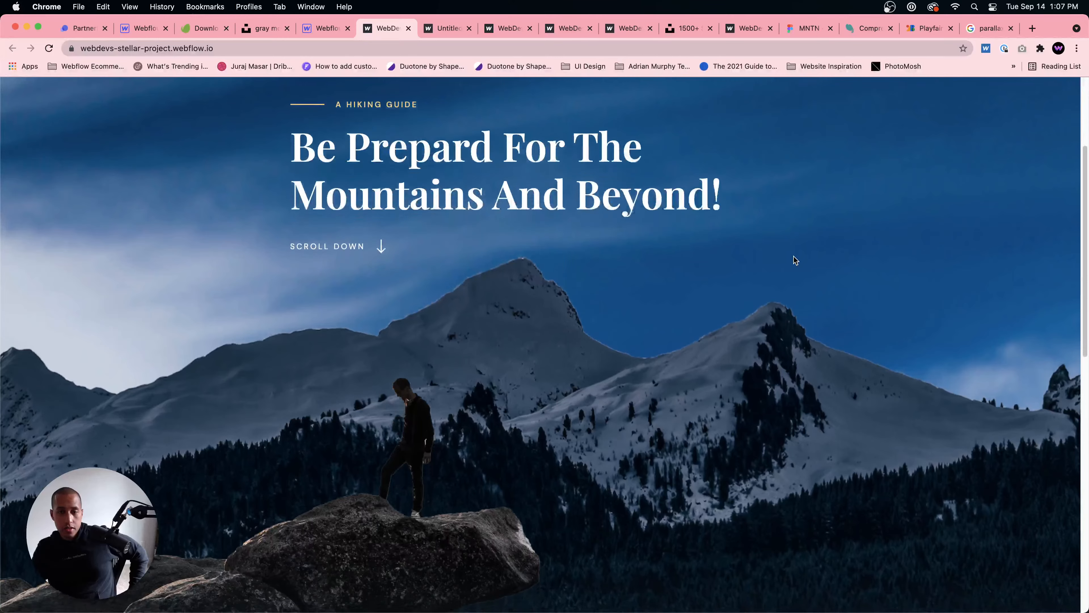
pyautogui.scroll(15, 794, 253)
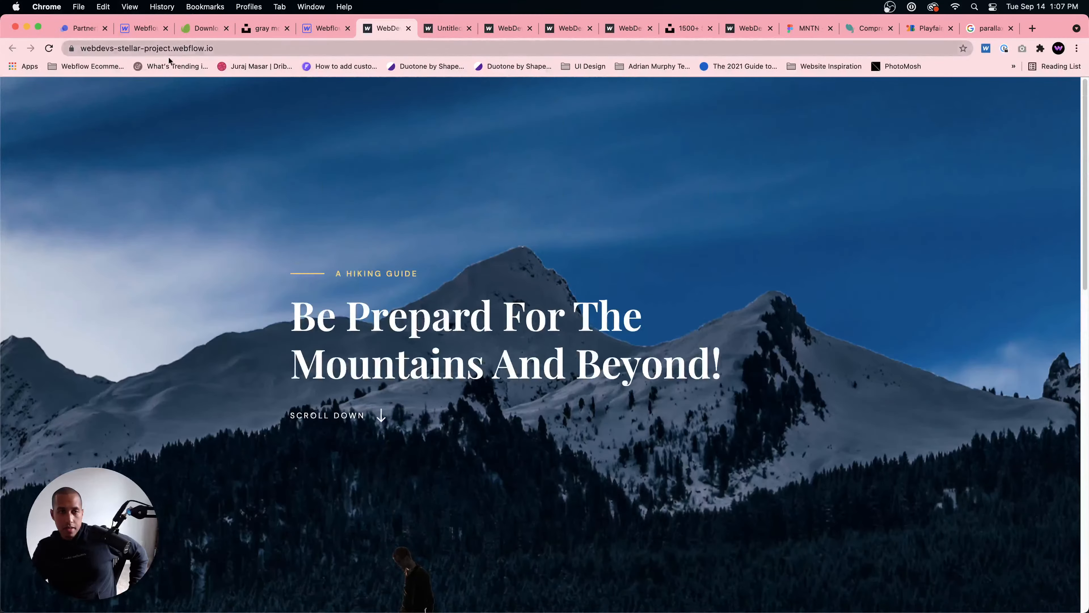
pyautogui.click(324, 28)
# Step: Try setting the Hero Content div's Fit to Cover
pyautogui.click(473, 356)
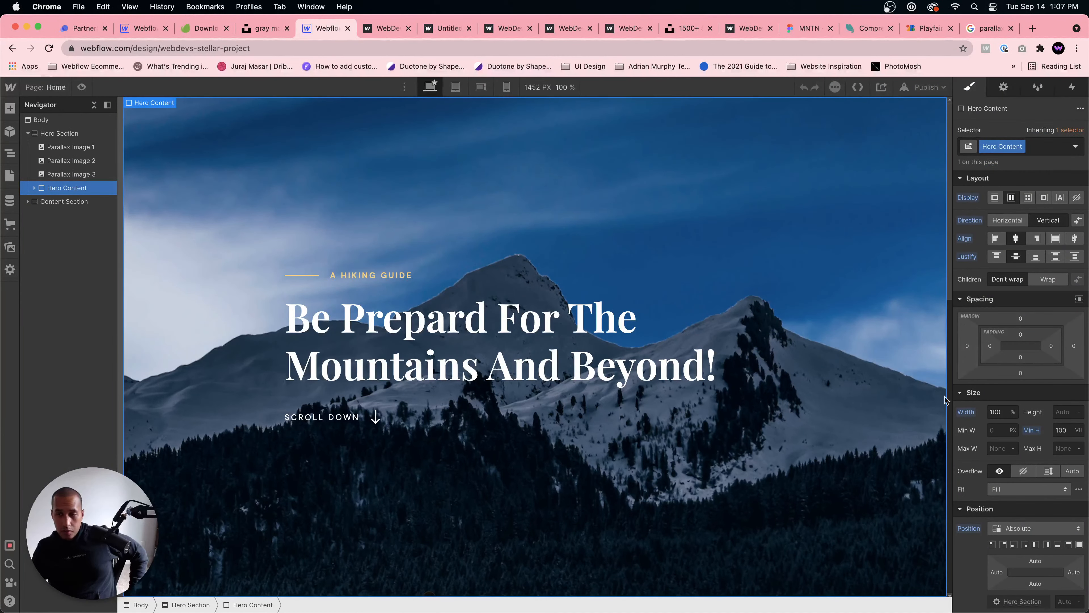
pyautogui.scroll(-2, 1021, 454)
pyautogui.click(1020, 413)
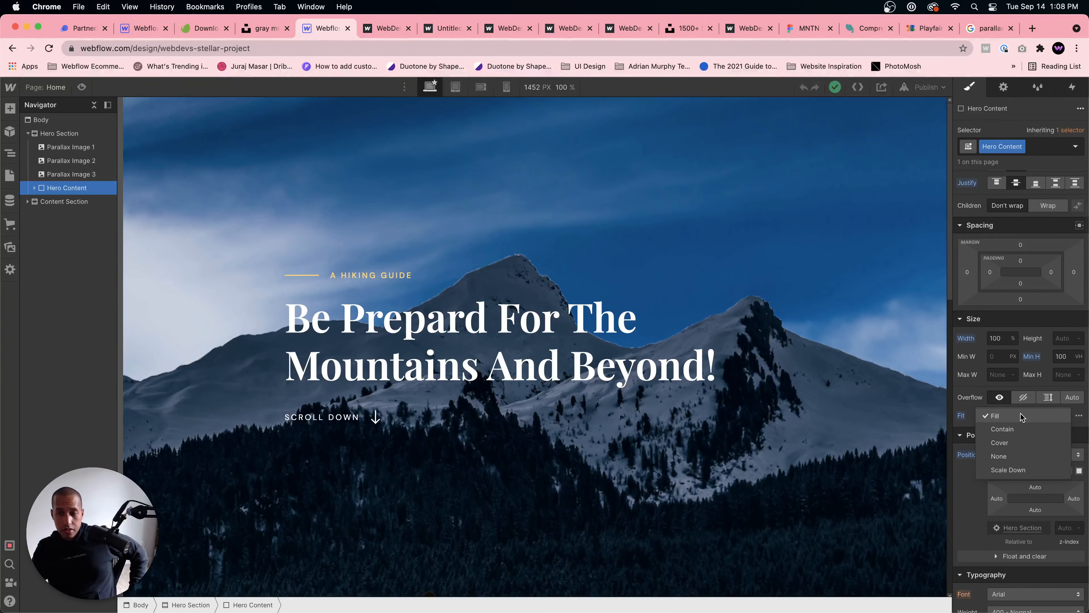
pyautogui.click(1015, 444)
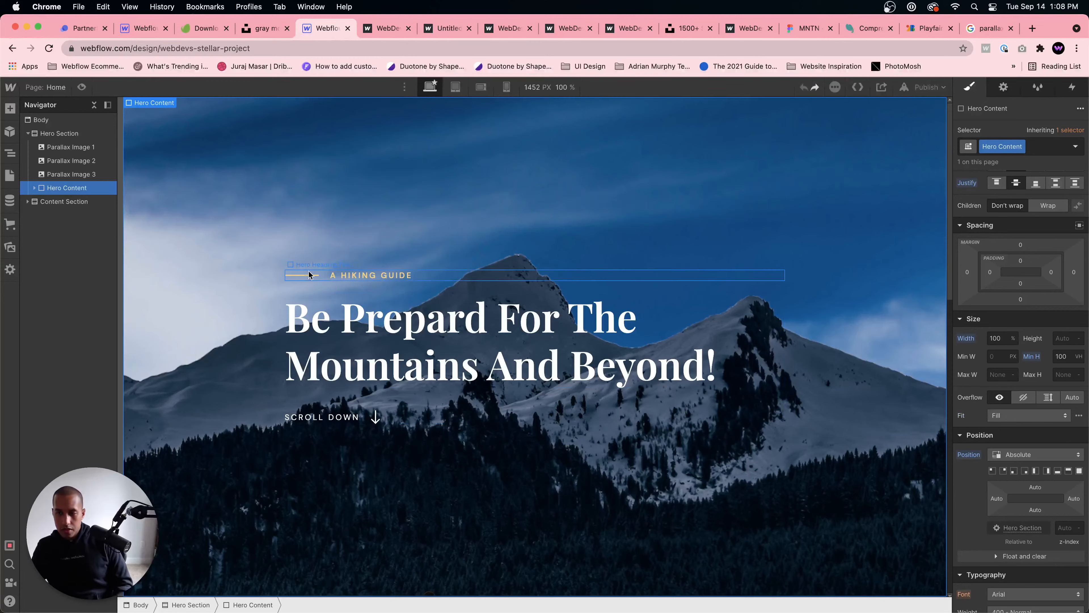
# Step: Examine the size, fit and position settings of Parallax Images 1, 2 and 3 and how they scroll in the hero section
pyautogui.click(102, 151)
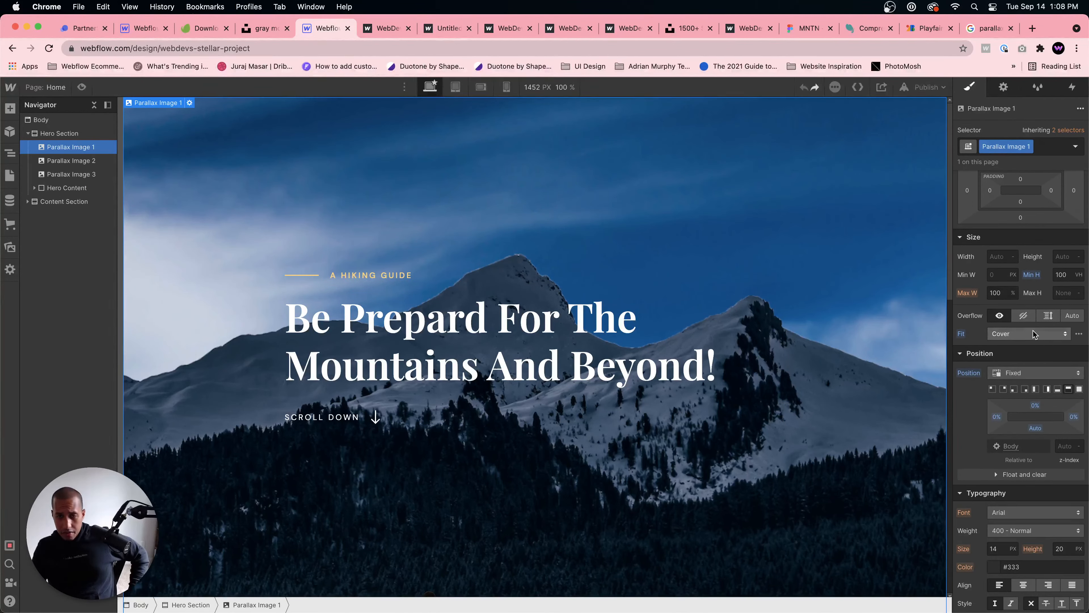
pyautogui.click(74, 163)
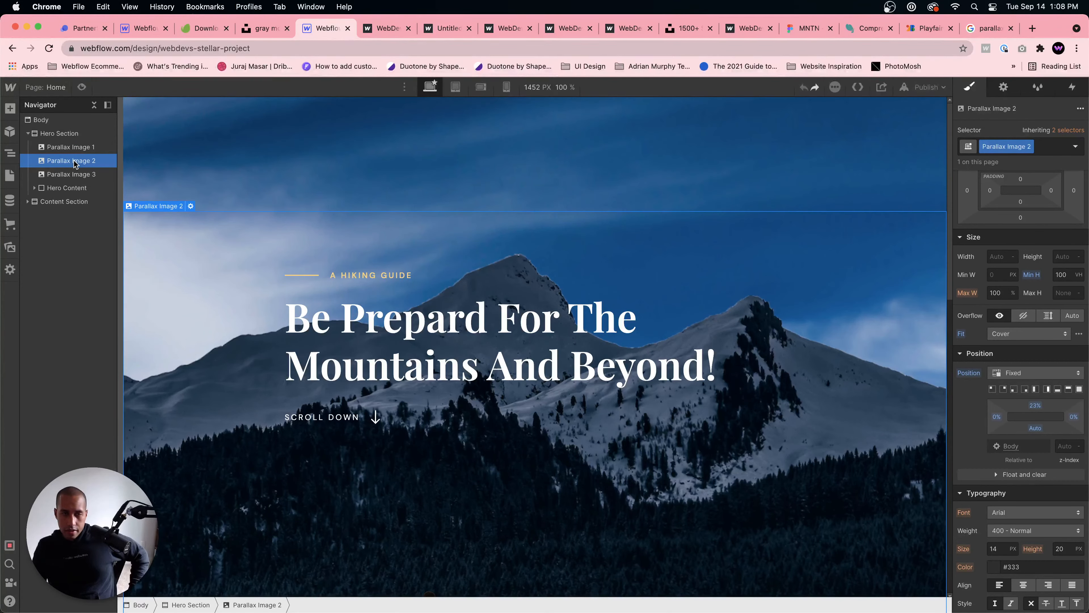
pyautogui.click(66, 188)
pyautogui.click(71, 174)
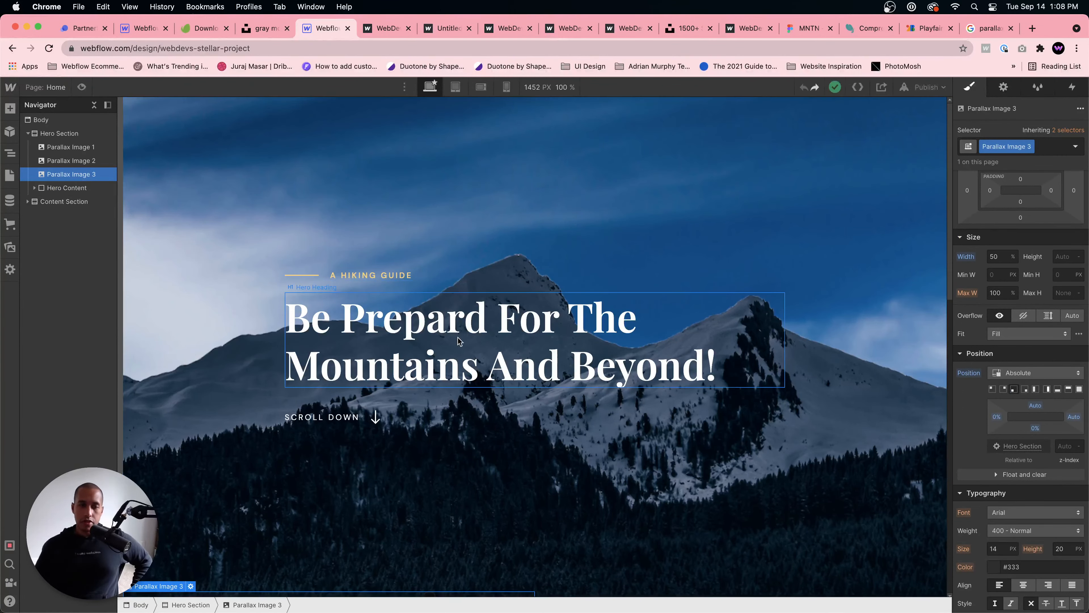
pyautogui.scroll(-5, 457, 339)
pyautogui.scroll(-10, 458, 337)
pyautogui.scroll(13, 453, 317)
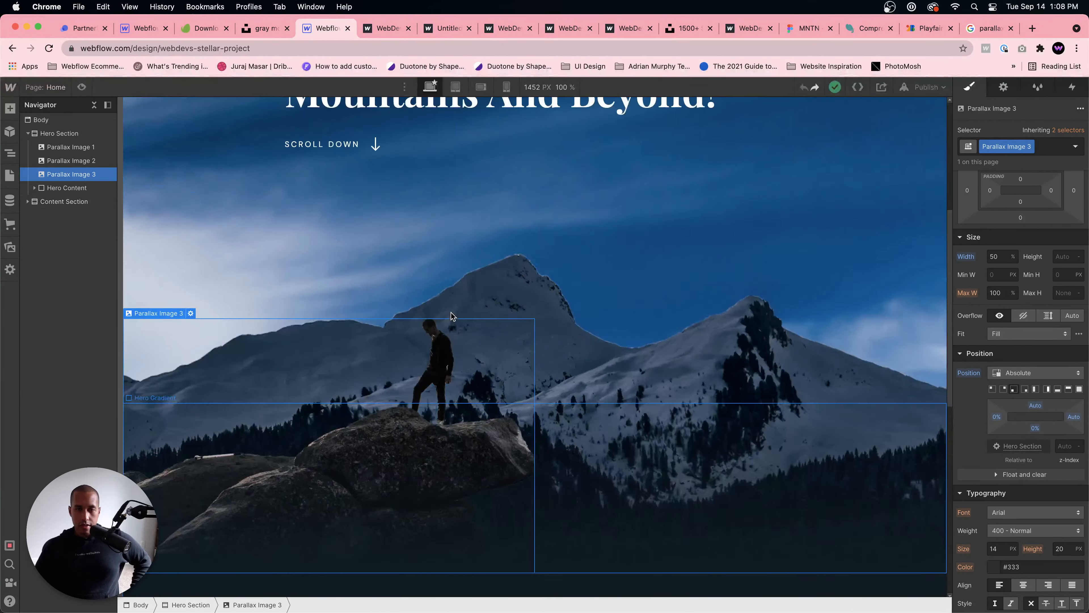
pyautogui.scroll(-5, 451, 312)
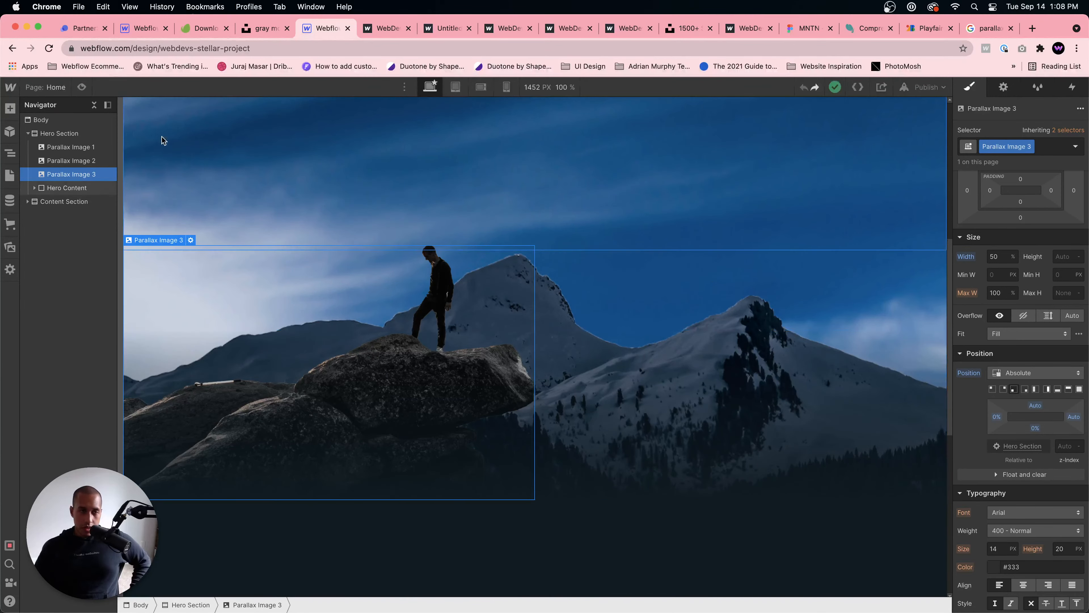
pyautogui.scroll(8, 226, 163)
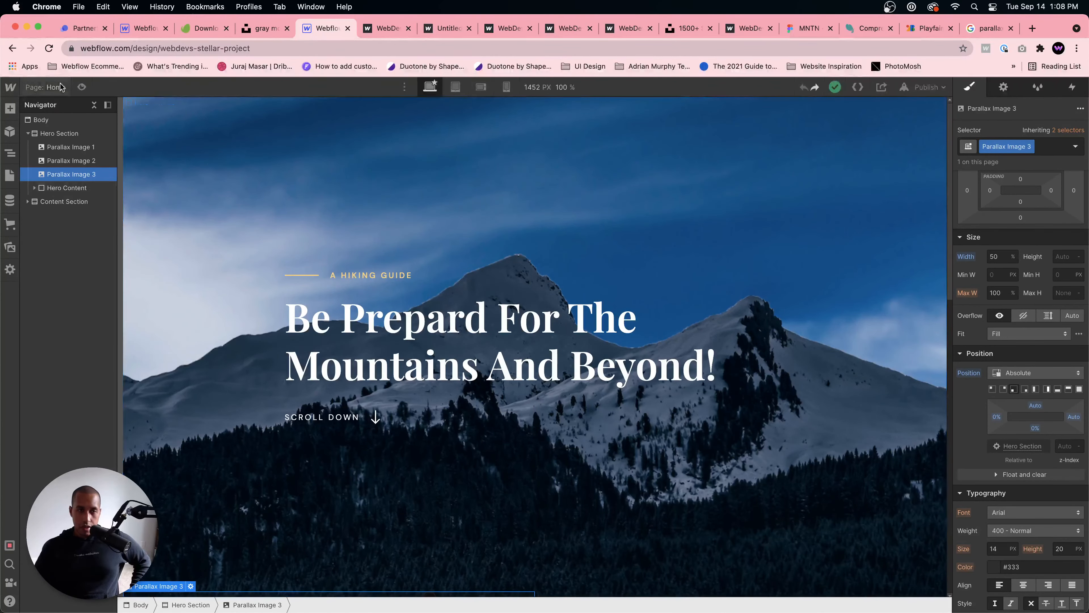
# Step: Check the home page's parallax hero in preview and on the published site, and return to the Designer
pyautogui.click(82, 87)
pyautogui.scroll(-3, 273, 165)
pyautogui.scroll(3, 212, 193)
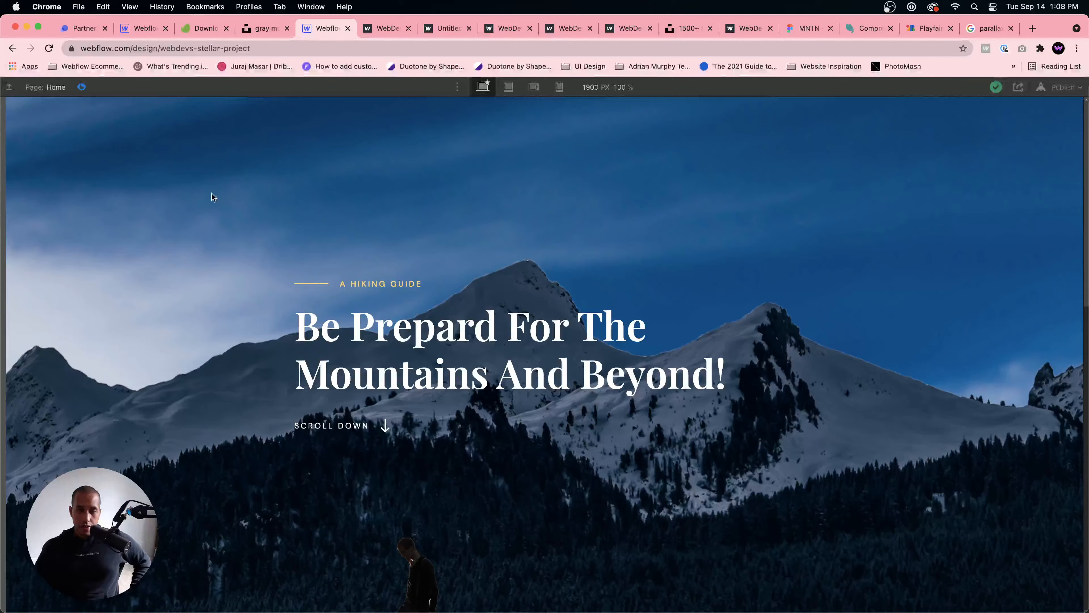
pyautogui.click(81, 87)
pyautogui.click(924, 87)
pyautogui.click(921, 133)
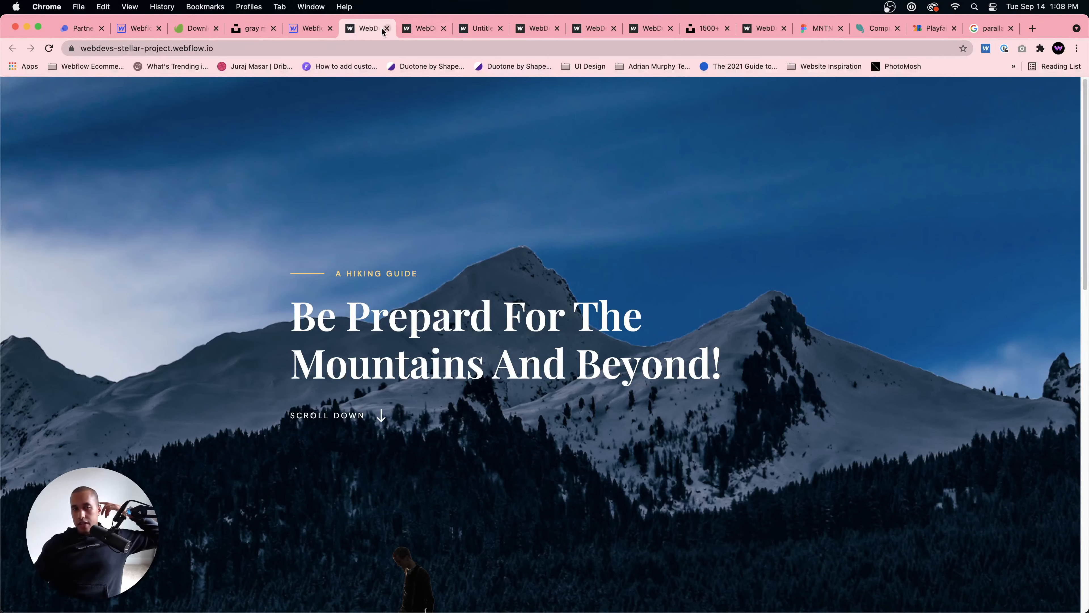
pyautogui.click(304, 30)
pyautogui.click(209, 194)
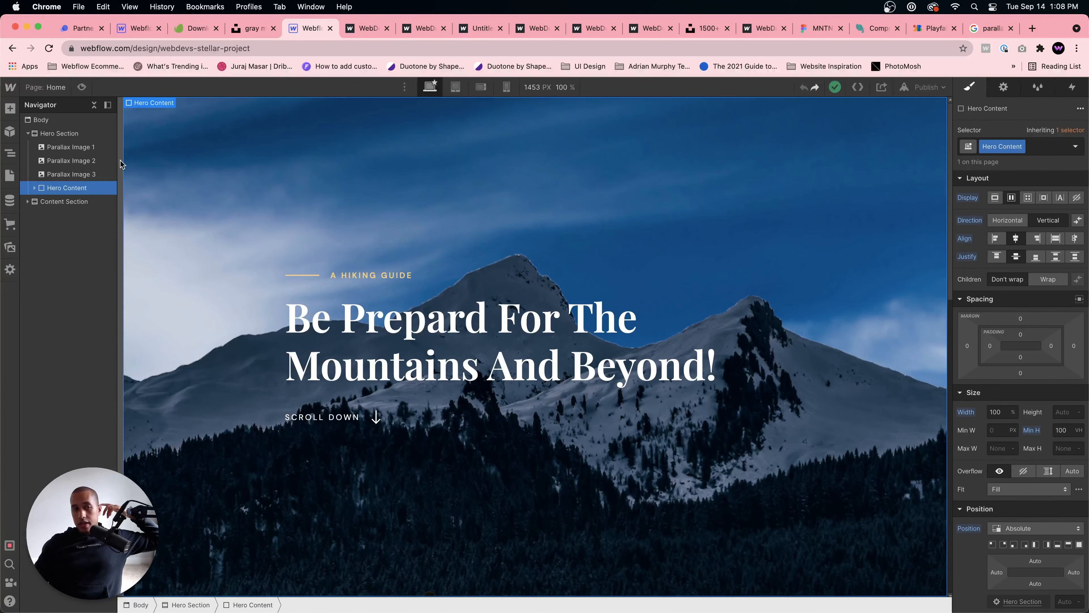
# Step: Show all image settings for Parallax Image 1 and examine its alt text options
pyautogui.click(72, 161)
pyautogui.click(71, 147)
pyautogui.click(190, 102)
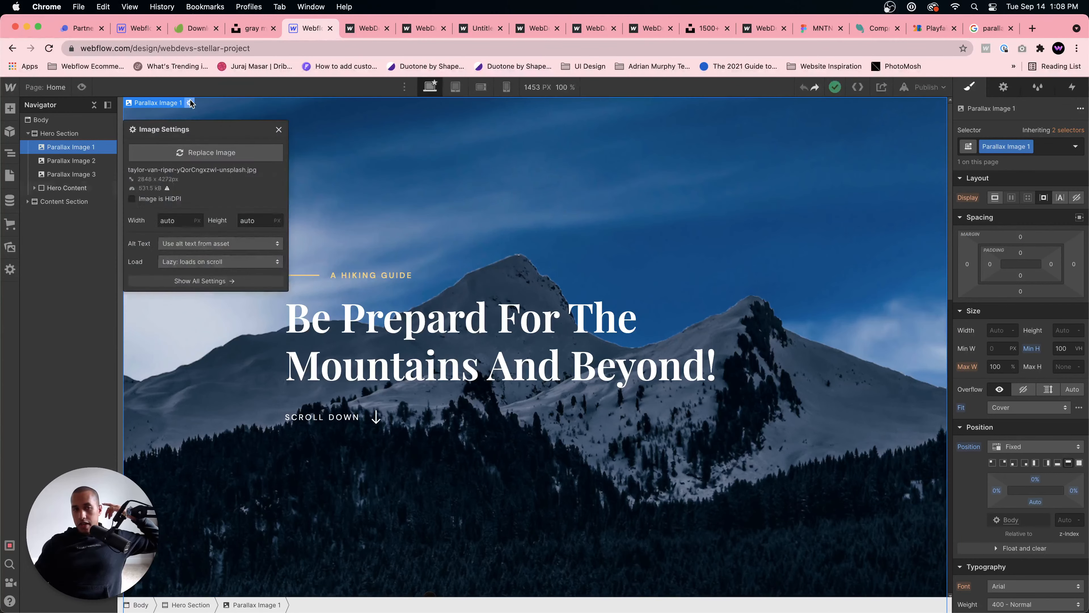
pyautogui.click(199, 281)
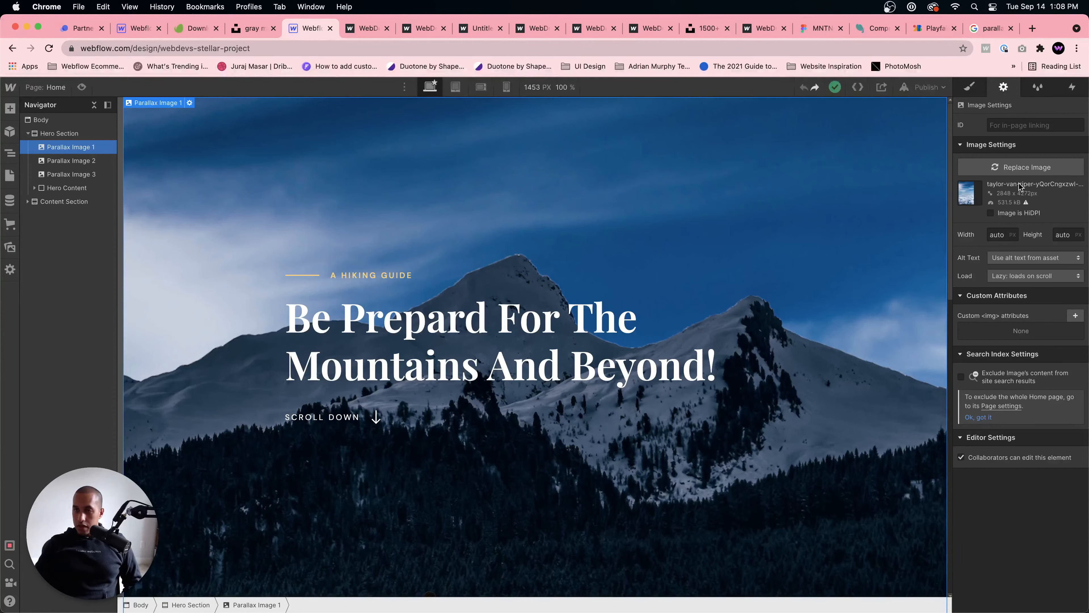
pyautogui.click(1014, 258)
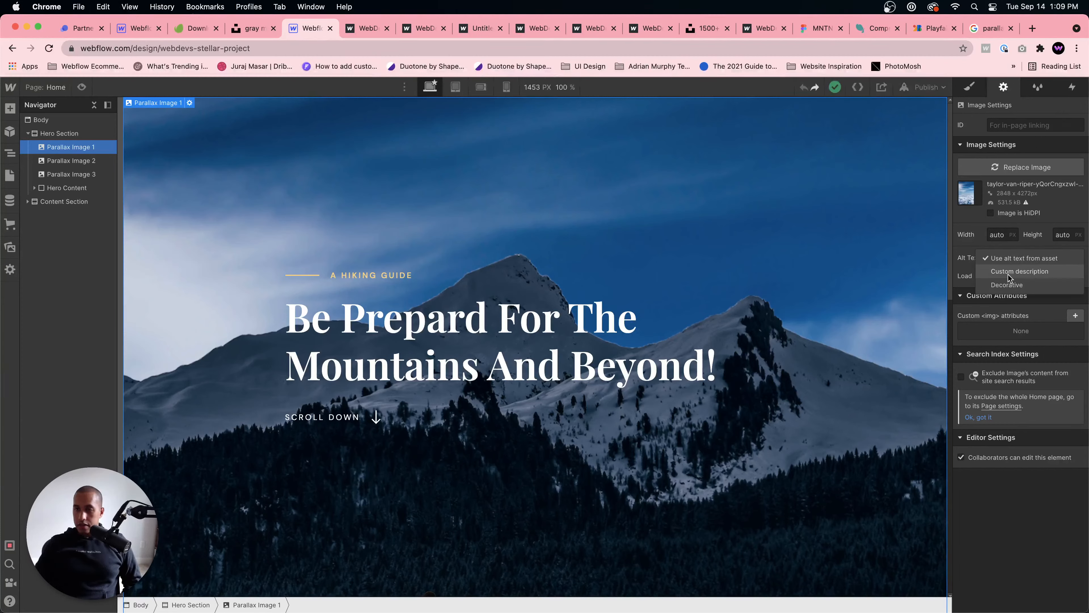
pyautogui.click(814, 222)
# Step: Add descriptive alt text to the sky image asset, describing it as an image of the sky
pyautogui.click(10, 247)
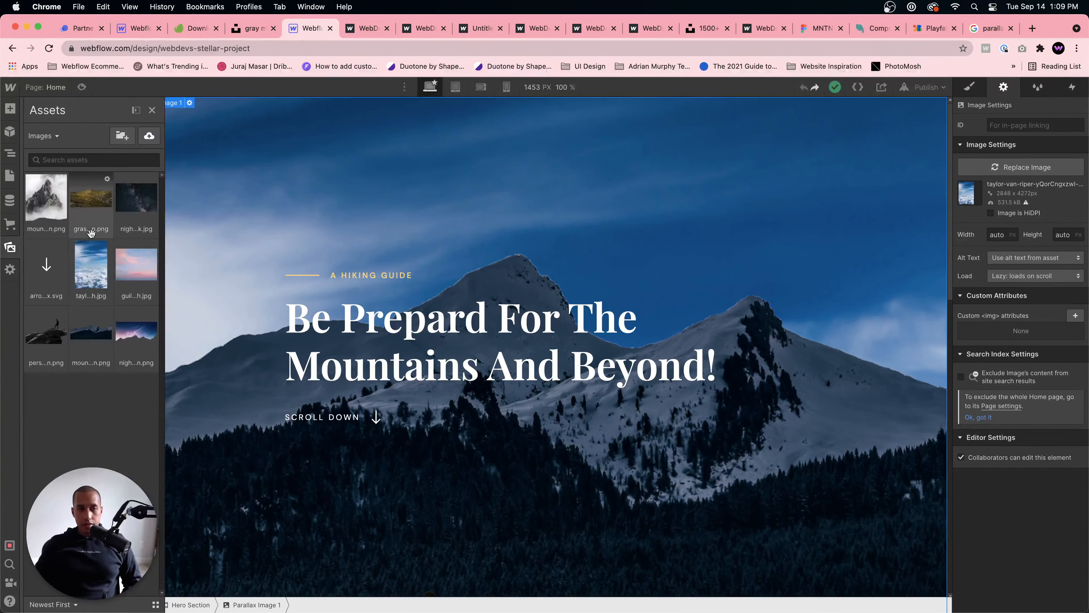
pyautogui.click(108, 247)
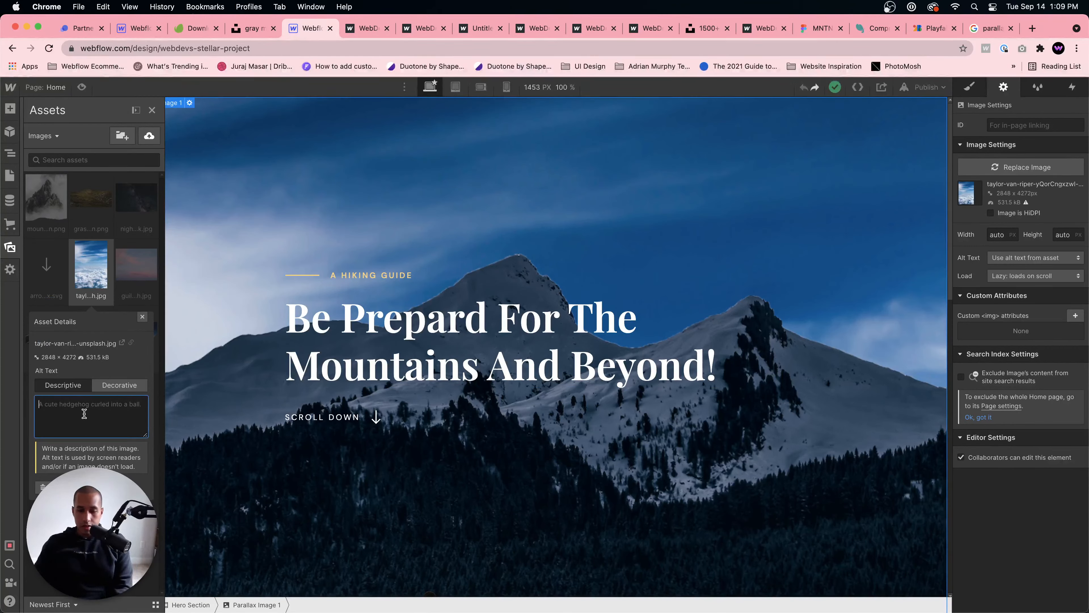
pyautogui.write('Image of a ')
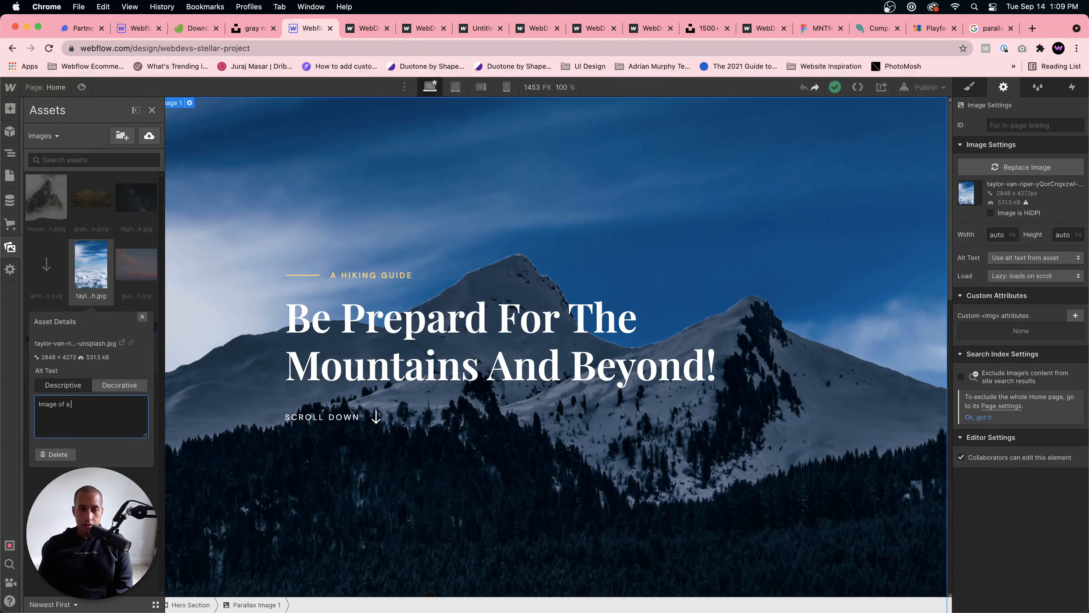
pyautogui.write('the sky.')
pyautogui.click(142, 316)
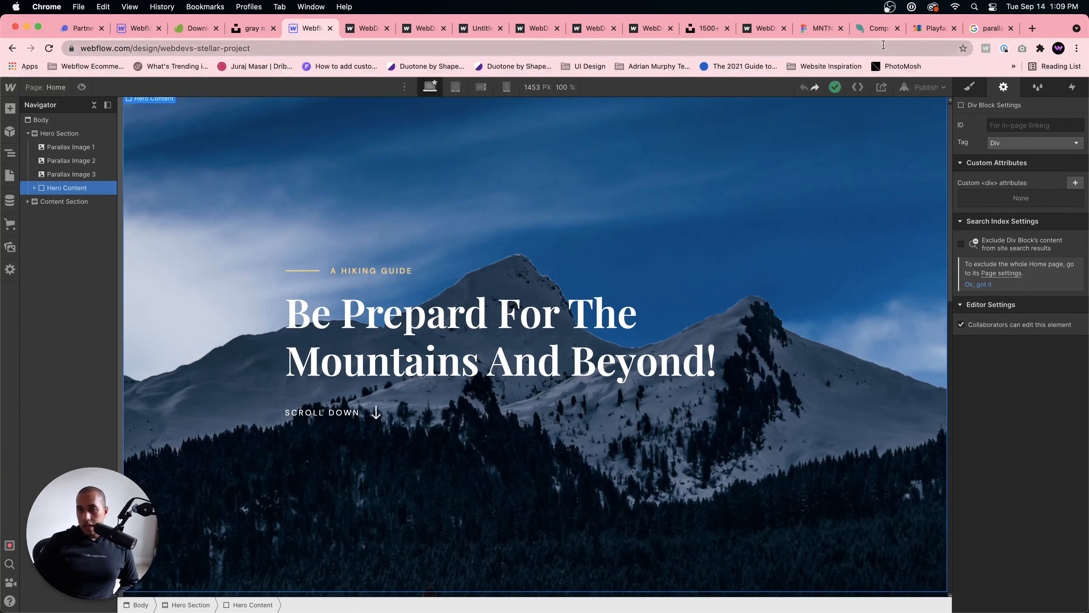
# Step: Switch to the MNTN design in Figma and examine the photos in content sections 01, 02 and 03
pyautogui.click(820, 28)
pyautogui.click(691, 381)
pyautogui.scroll(2, 695, 241)
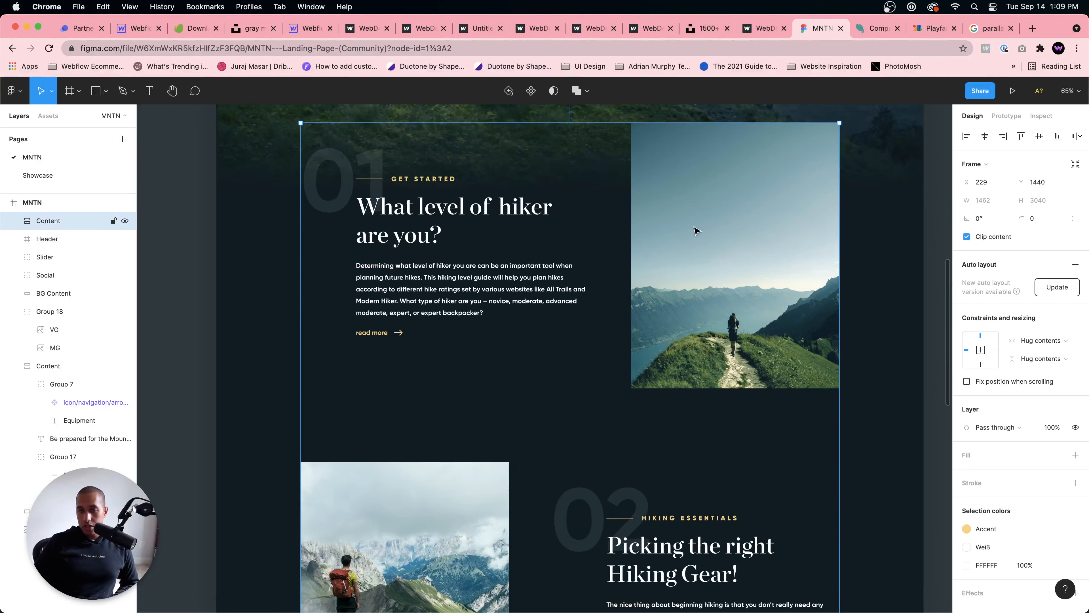
pyautogui.doubleClick(748, 221)
pyautogui.doubleClick(748, 222)
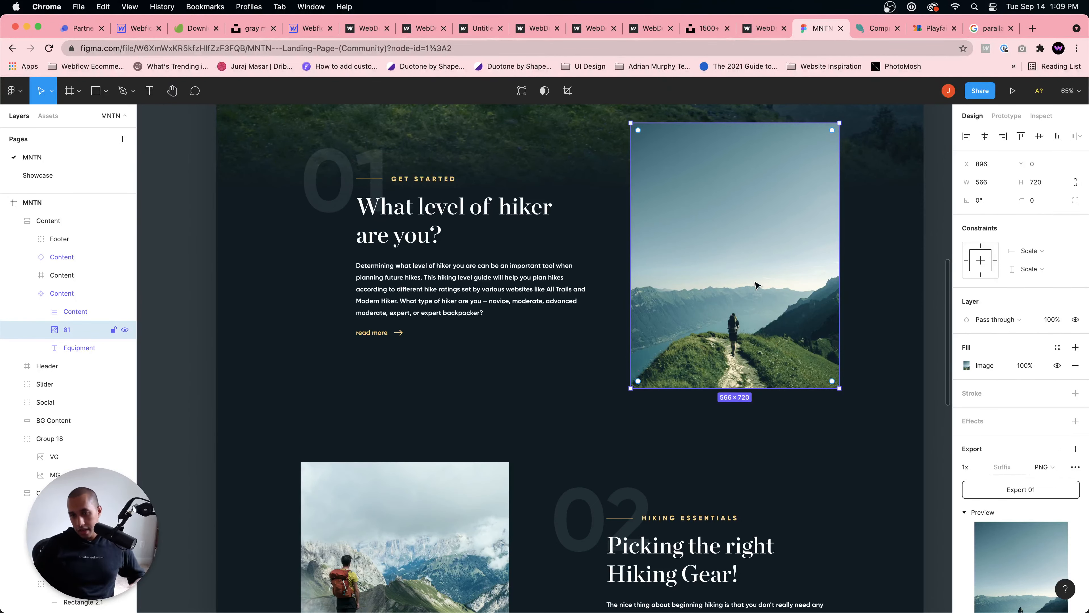
pyautogui.scroll(-5, 756, 285)
pyautogui.click(395, 412)
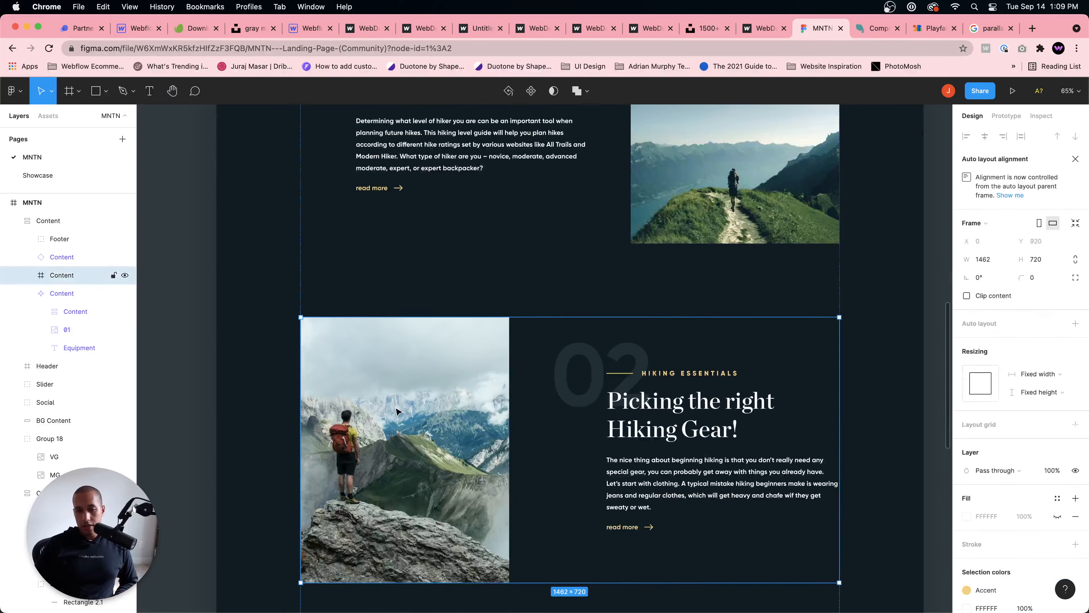
pyautogui.doubleClick(395, 412)
pyautogui.scroll(-10, 395, 412)
pyautogui.click(772, 477)
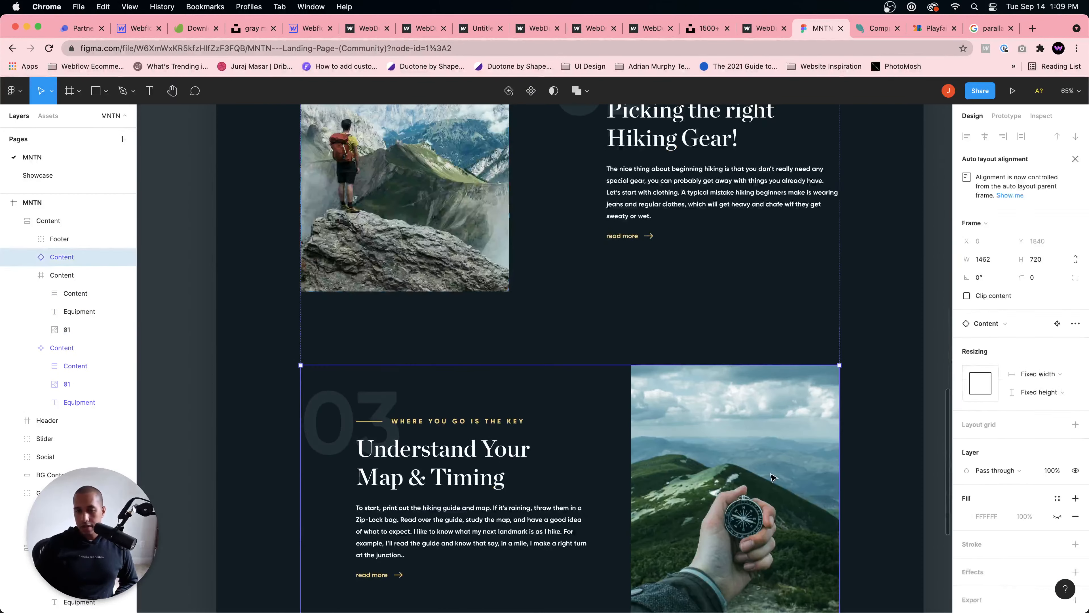
pyautogui.doubleClick(772, 476)
pyautogui.scroll(-5, 772, 476)
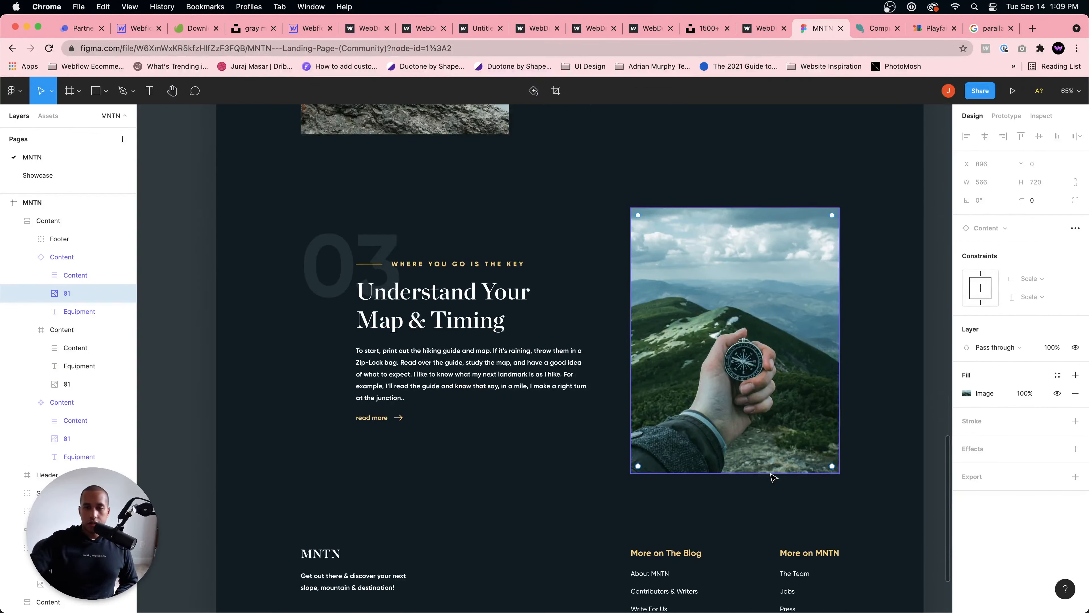
# Step: Return to the Webflow Designer and examine the alt text options of the grass-min.png asset
pyautogui.click(309, 28)
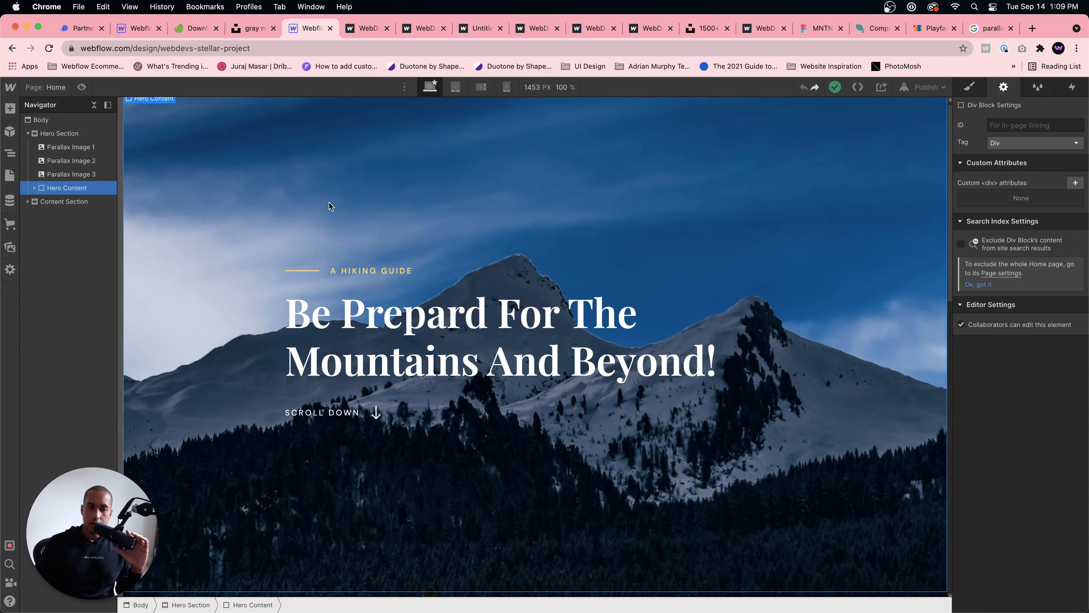
pyautogui.click(9, 175)
pyautogui.click(10, 175)
pyautogui.click(9, 247)
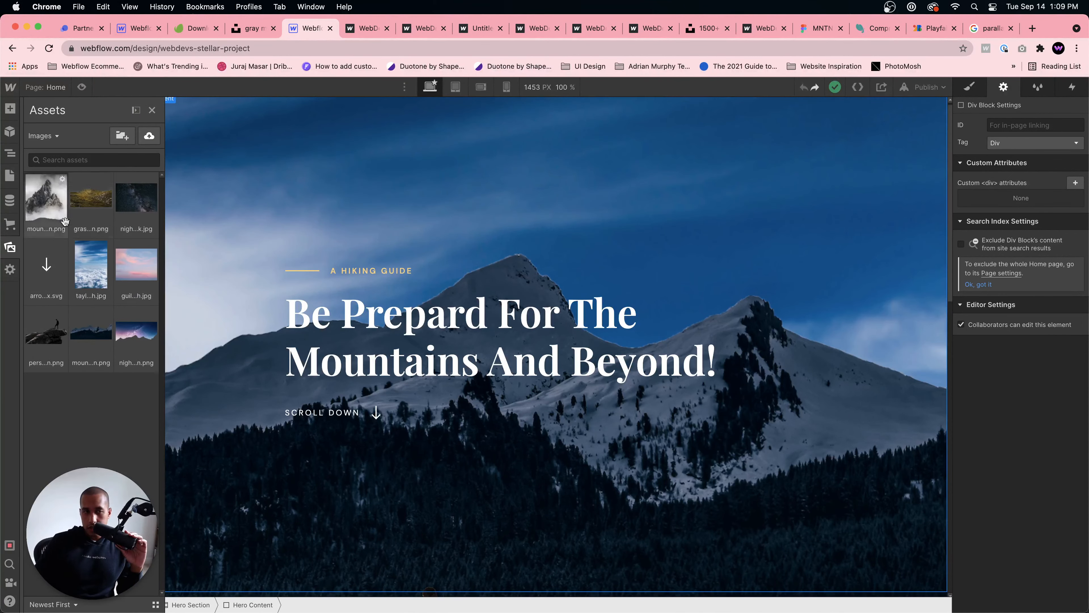
pyautogui.click(107, 184)
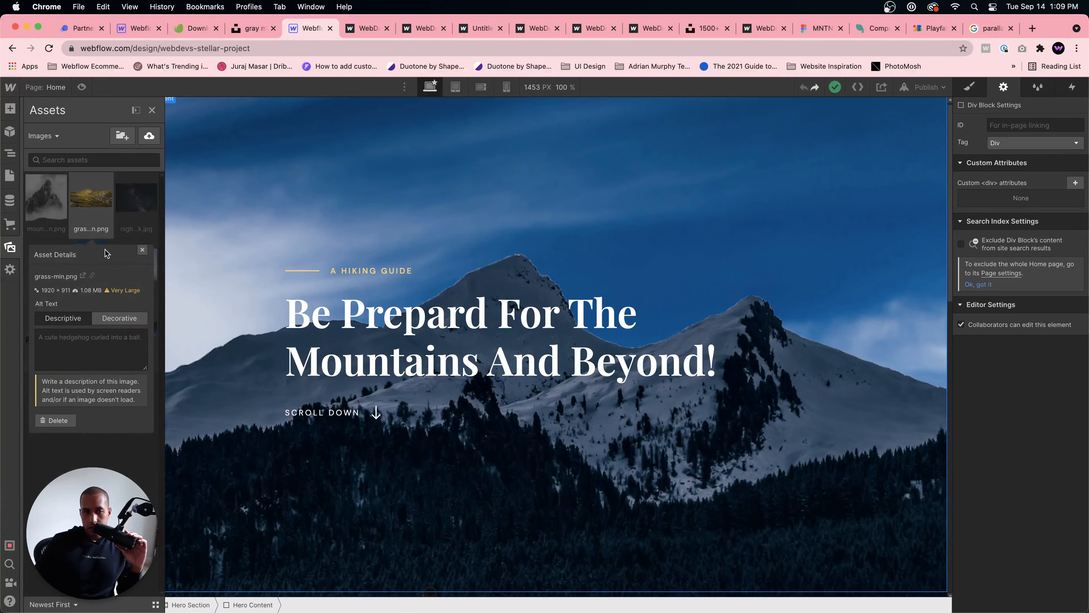
pyautogui.click(203, 220)
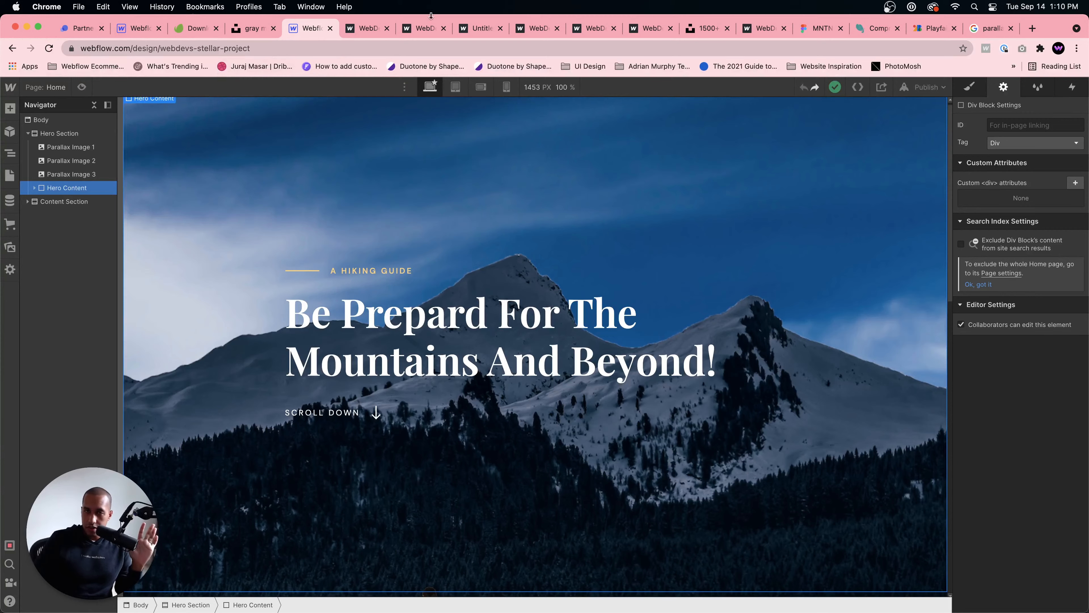
# Step: Examine how the published home page's hero layers move against each other over the full page scroll
pyautogui.click(369, 28)
pyautogui.scroll(-5, 529, 210)
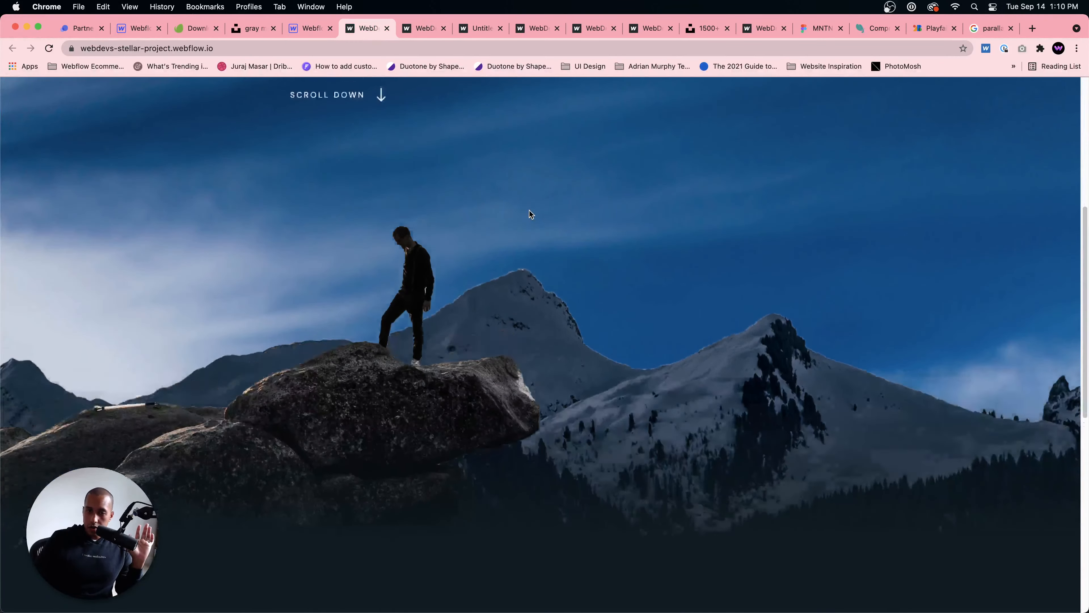
pyautogui.scroll(5, 529, 210)
pyautogui.scroll(-7, 528, 210)
pyautogui.scroll(-3, 529, 209)
pyautogui.scroll(7, 529, 210)
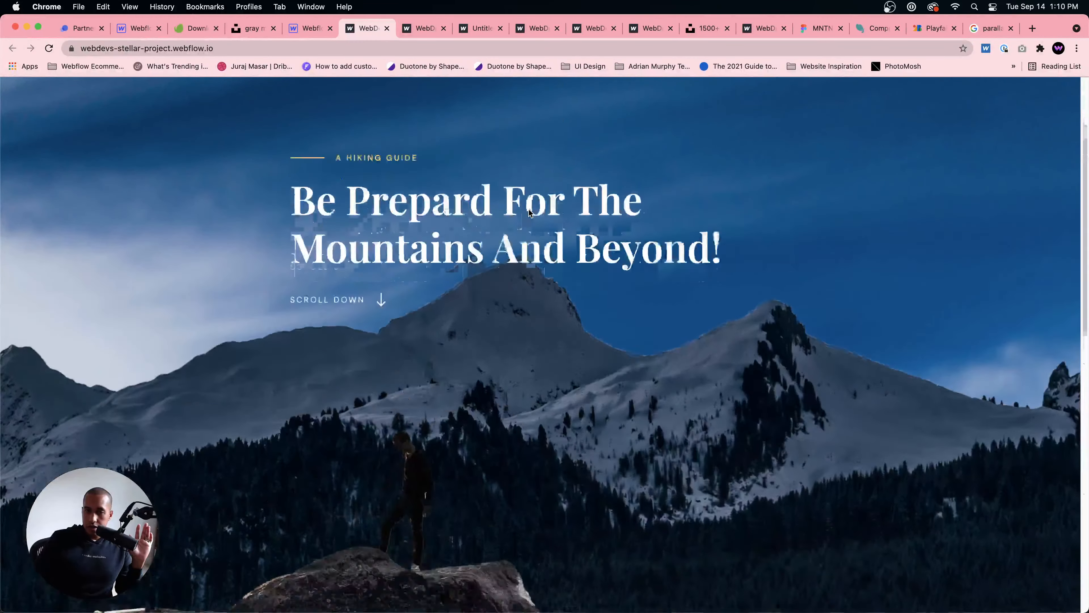
pyautogui.scroll(-5, 528, 208)
pyautogui.scroll(-3, 528, 209)
pyautogui.scroll(7, 529, 208)
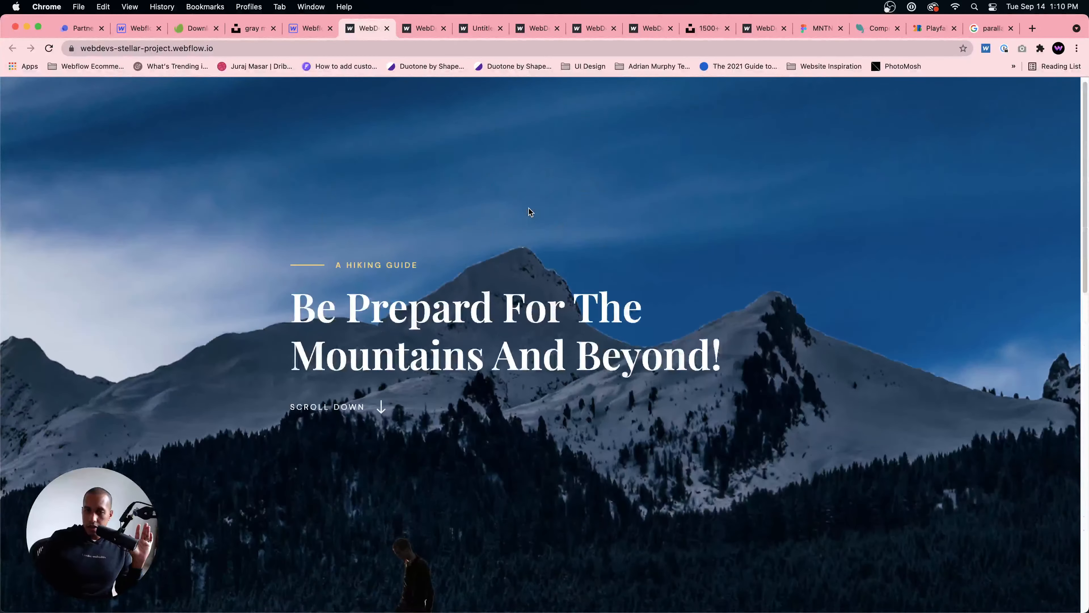
pyautogui.scroll(-5, 529, 209)
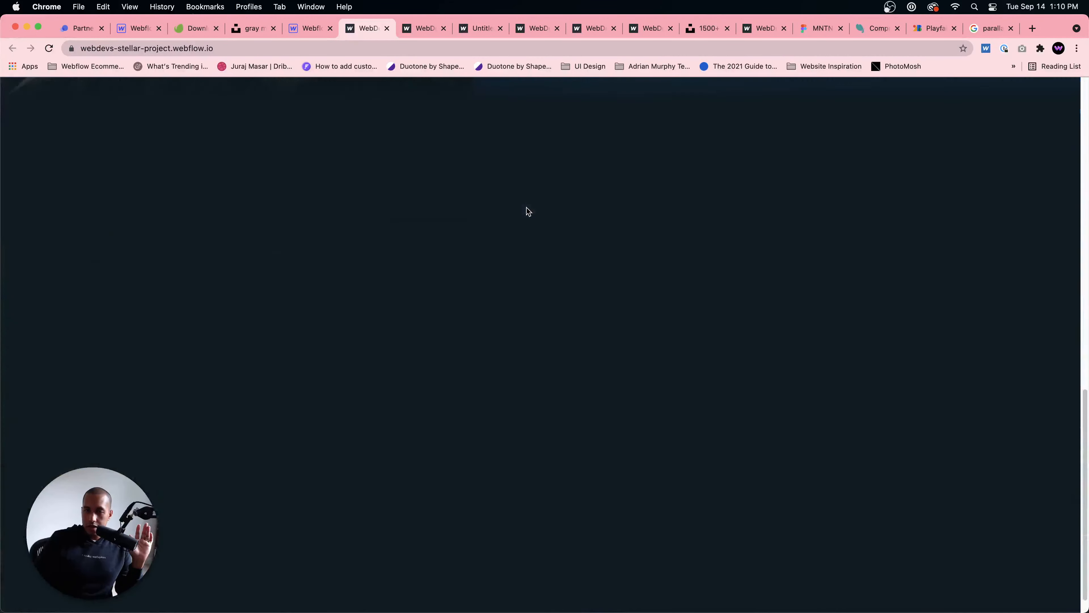
pyautogui.scroll(8, 527, 207)
# Step: Switch to the MNTN design in Figma and examine the layout of the three numbered content sections below the hero
pyautogui.click(819, 28)
pyautogui.scroll(-5, 505, 203)
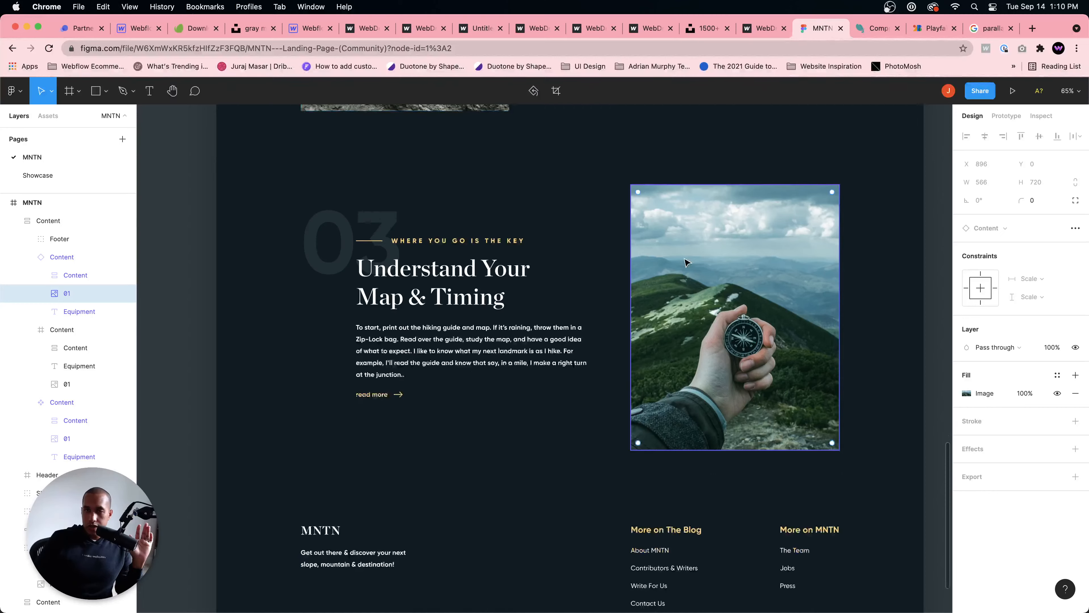
pyautogui.scroll(6, 505, 203)
pyautogui.scroll(10, 586, 214)
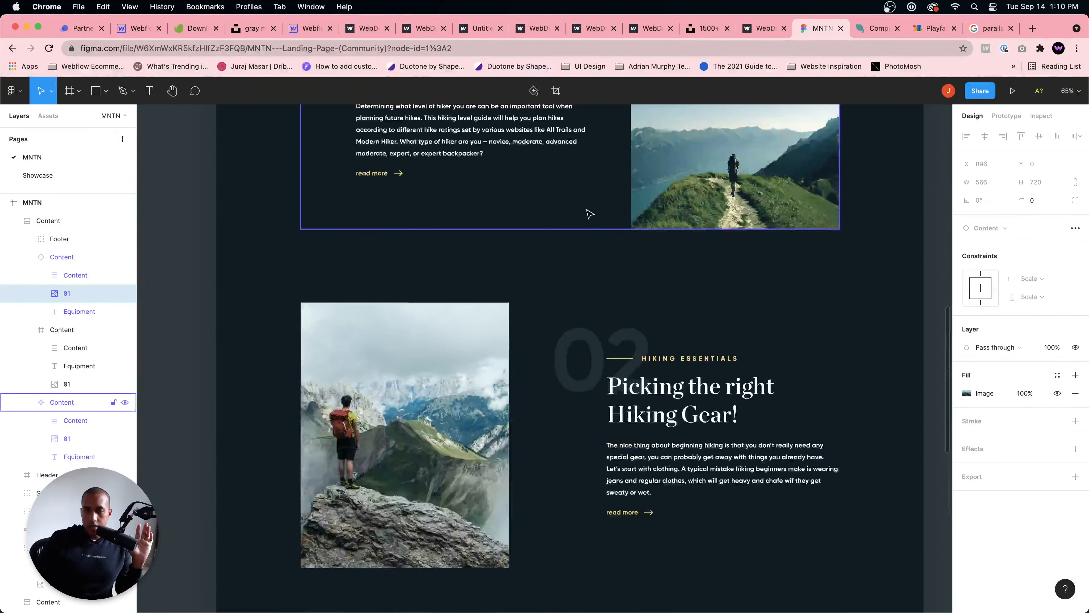
pyautogui.scroll(-3, 521, 317)
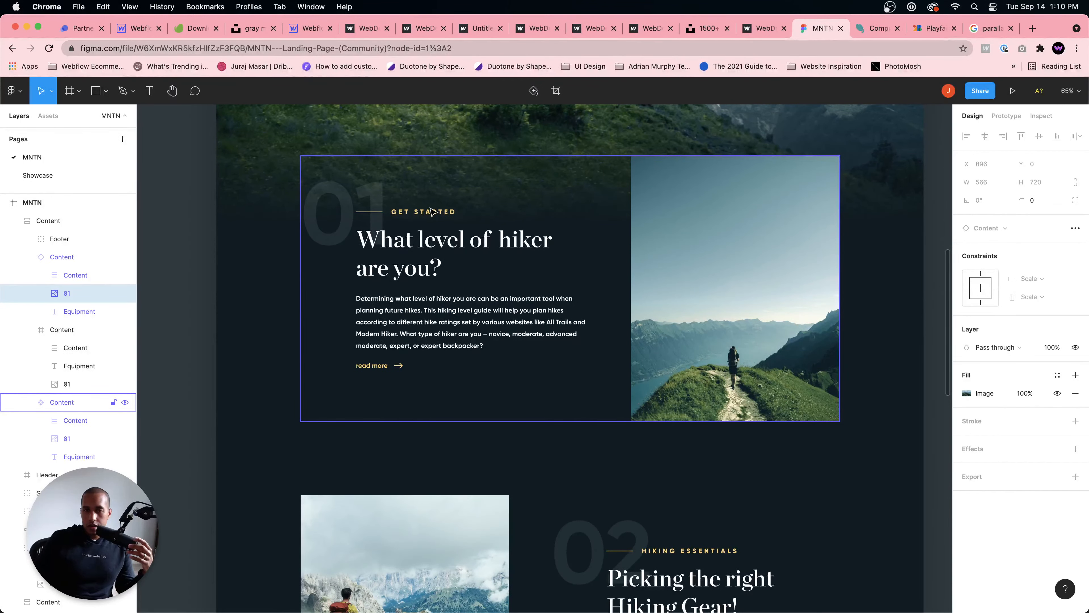
pyautogui.click(507, 274)
pyautogui.scroll(-6, 600, 300)
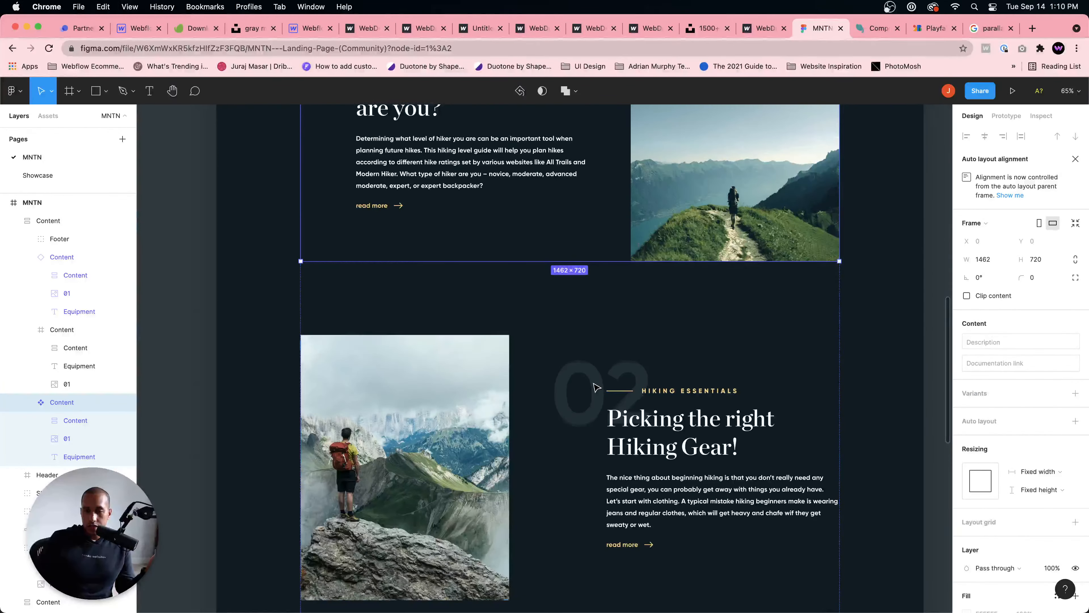
pyautogui.scroll(-7, 598, 384)
pyautogui.scroll(4, 600, 380)
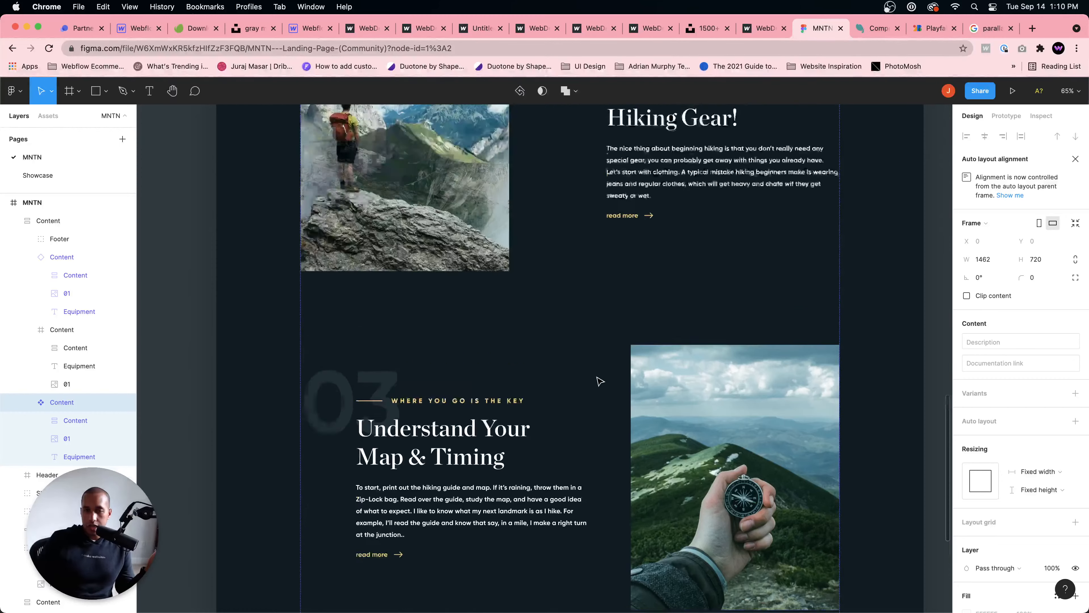
pyautogui.scroll(3, 600, 379)
pyautogui.scroll(1, 599, 378)
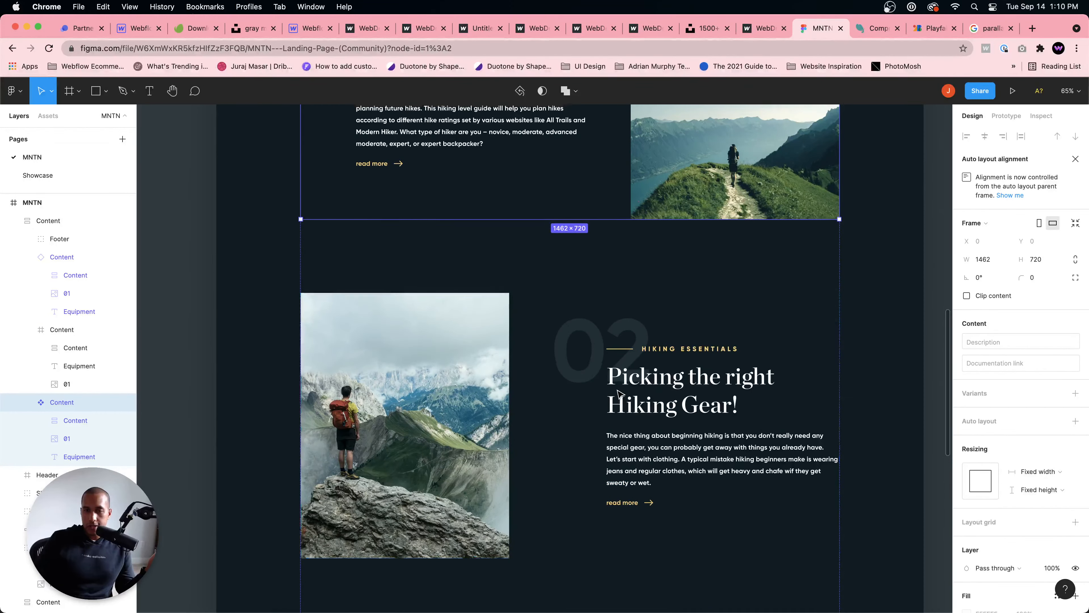
pyautogui.scroll(5, 618, 391)
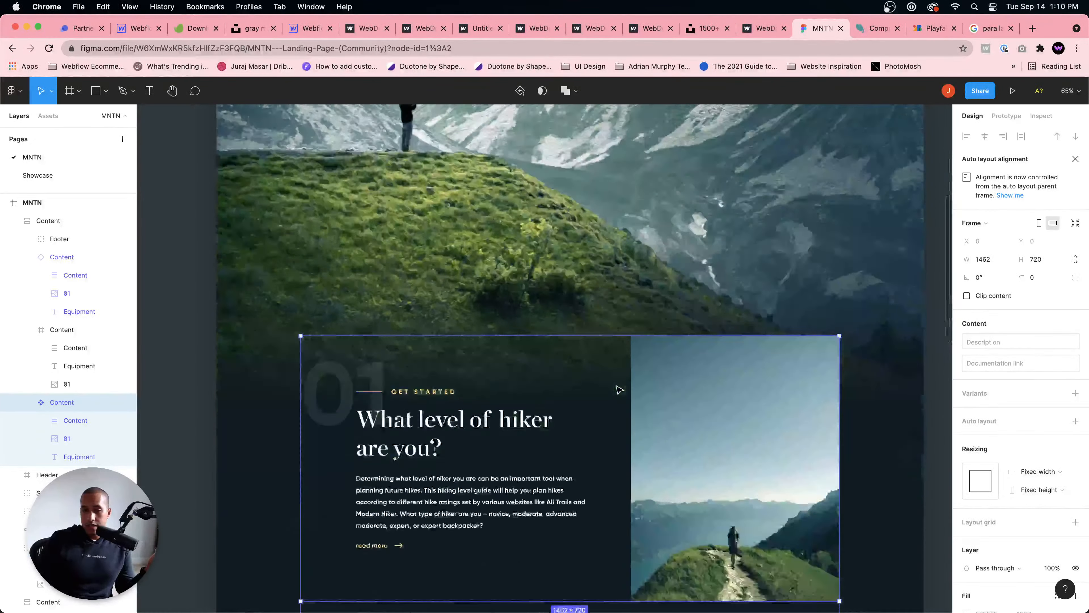
pyautogui.scroll(-6, 620, 390)
pyautogui.scroll(-5, 579, 196)
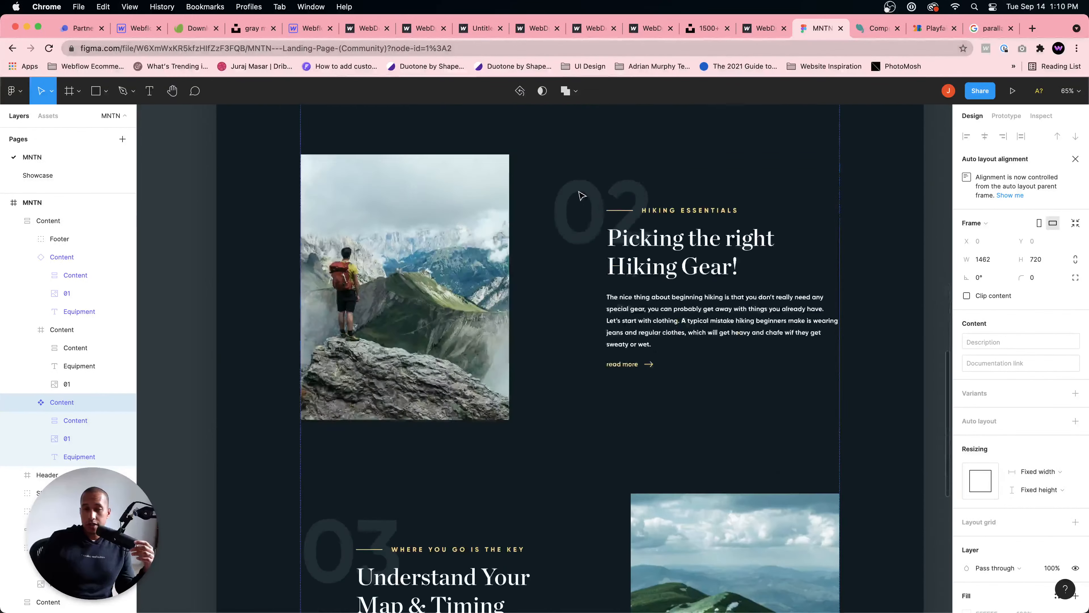
pyautogui.scroll(1, 578, 196)
# Step: Return to the published home page and review the hero's parallax effect with the standing figure and mountains
pyautogui.click(358, 29)
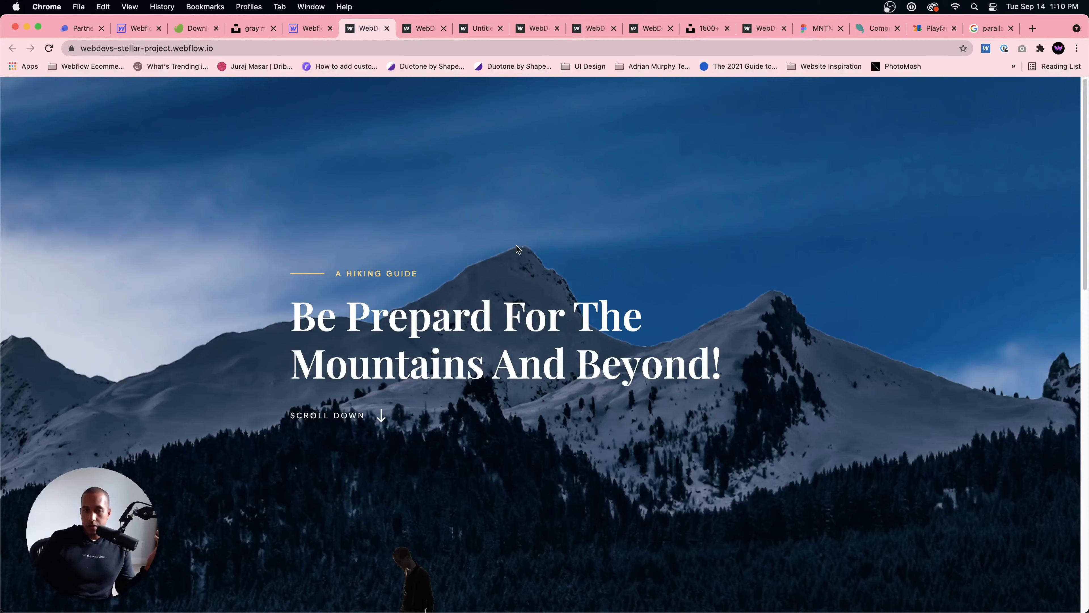
pyautogui.scroll(-6, 521, 247)
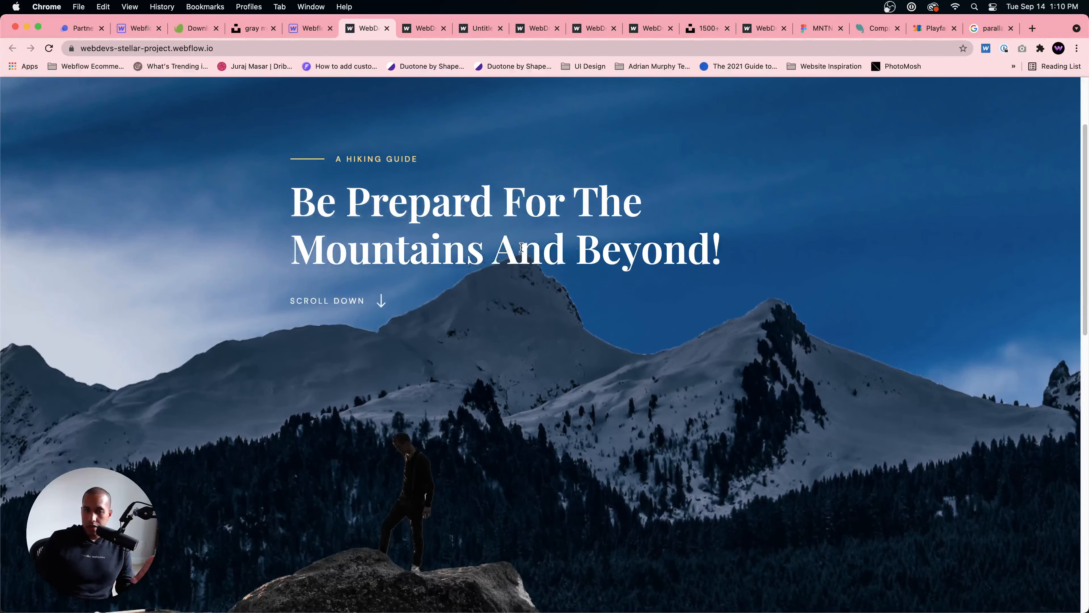
pyautogui.scroll(-10, 521, 248)
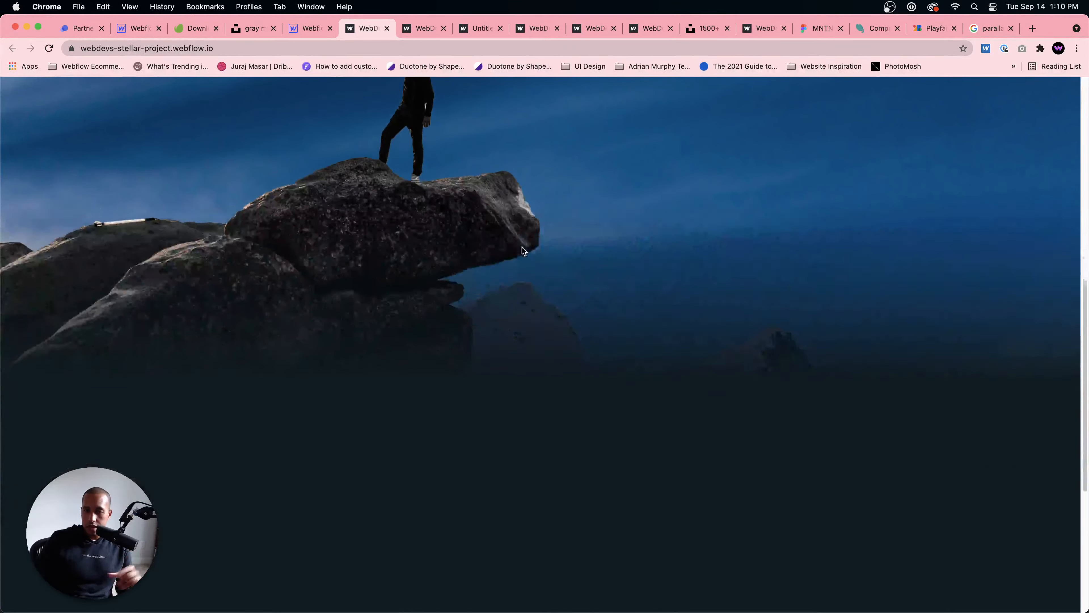
pyautogui.scroll(15, 524, 245)
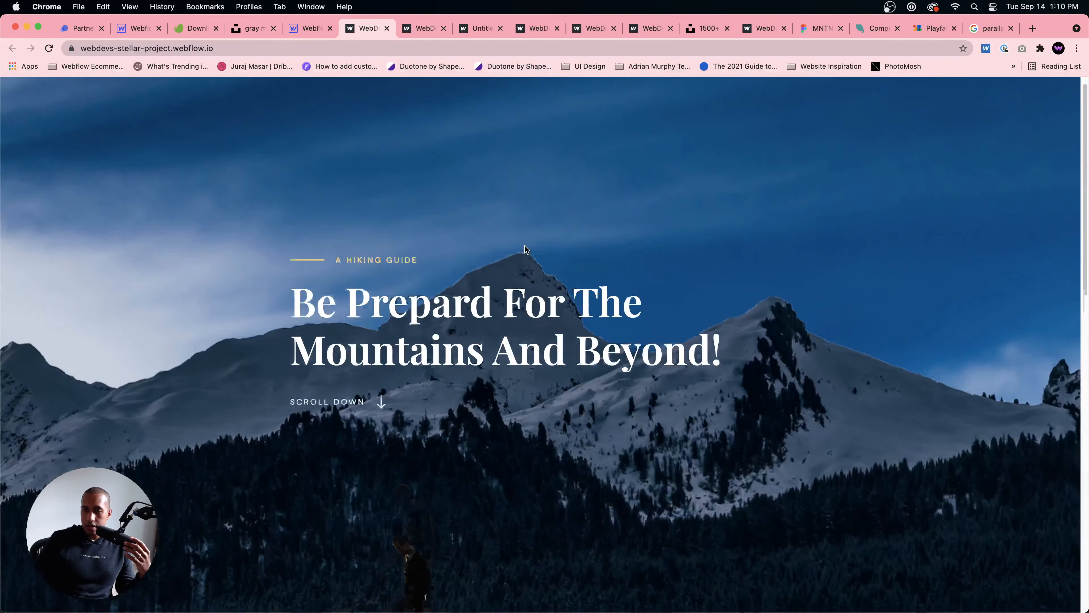
pyautogui.scroll(-2, 524, 246)
pyautogui.scroll(-6, 526, 249)
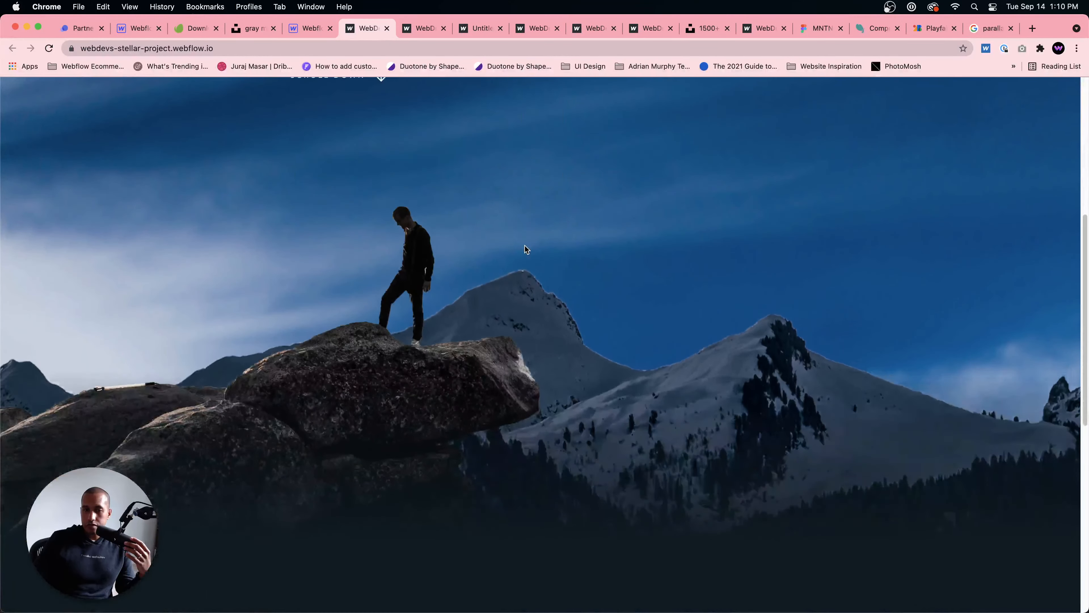
pyautogui.scroll(3, 525, 247)
pyautogui.scroll(2, 525, 244)
pyautogui.scroll(-8, 524, 244)
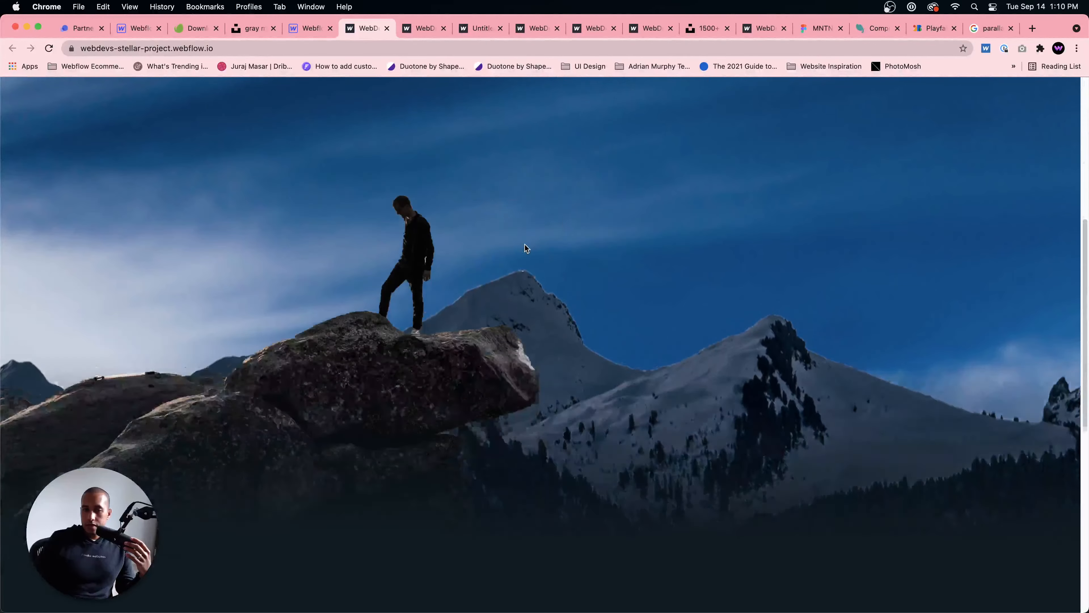
pyautogui.scroll(12, 525, 244)
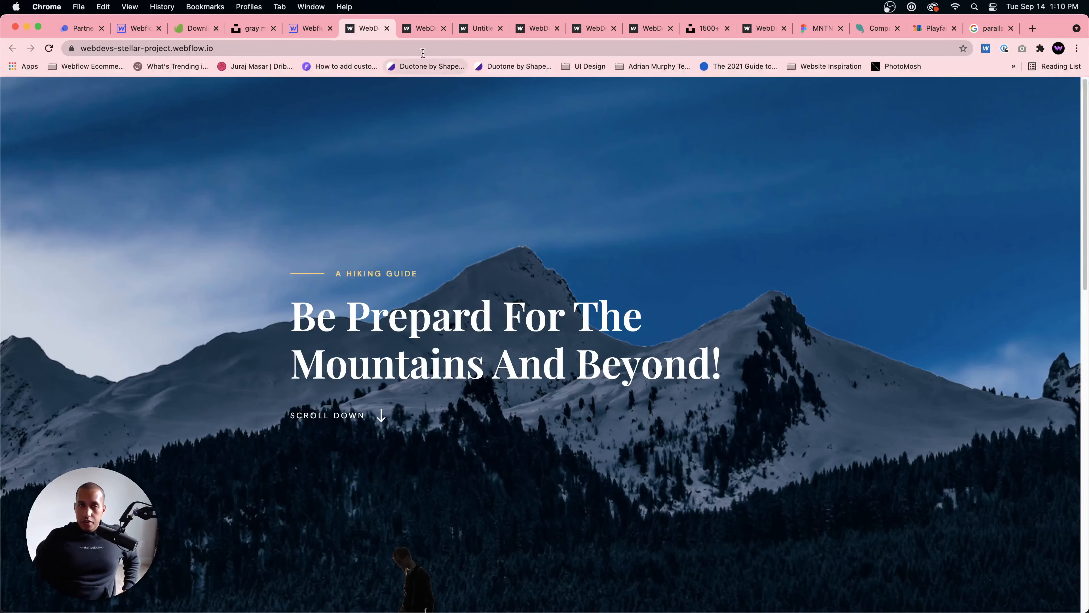
pyautogui.click(426, 30)
pyautogui.click(428, 48)
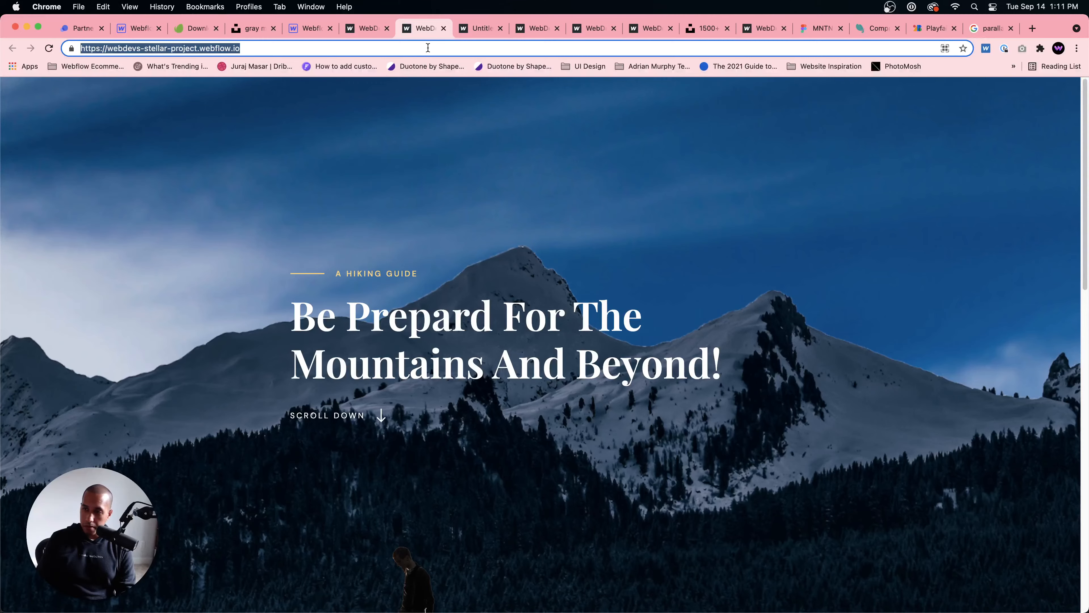
pyautogui.write('webde')
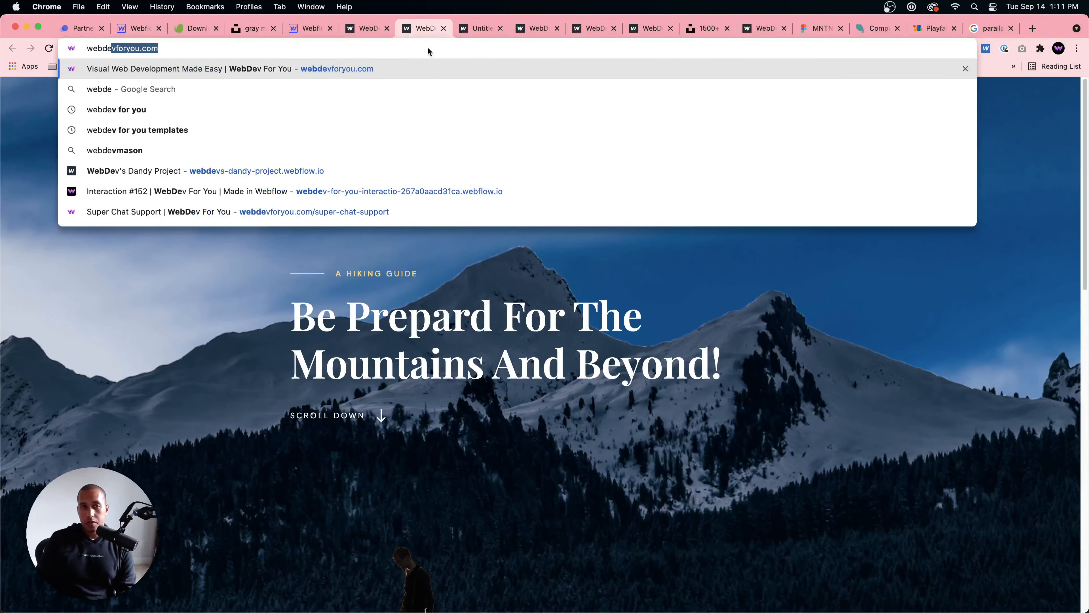
pyautogui.press('super+a')
pyautogui.press('BackSpace')
# Step: Load webdevforyou.com in place of the published untitled page and look over its home page
pyautogui.click(476, 28)
pyautogui.click(456, 47)
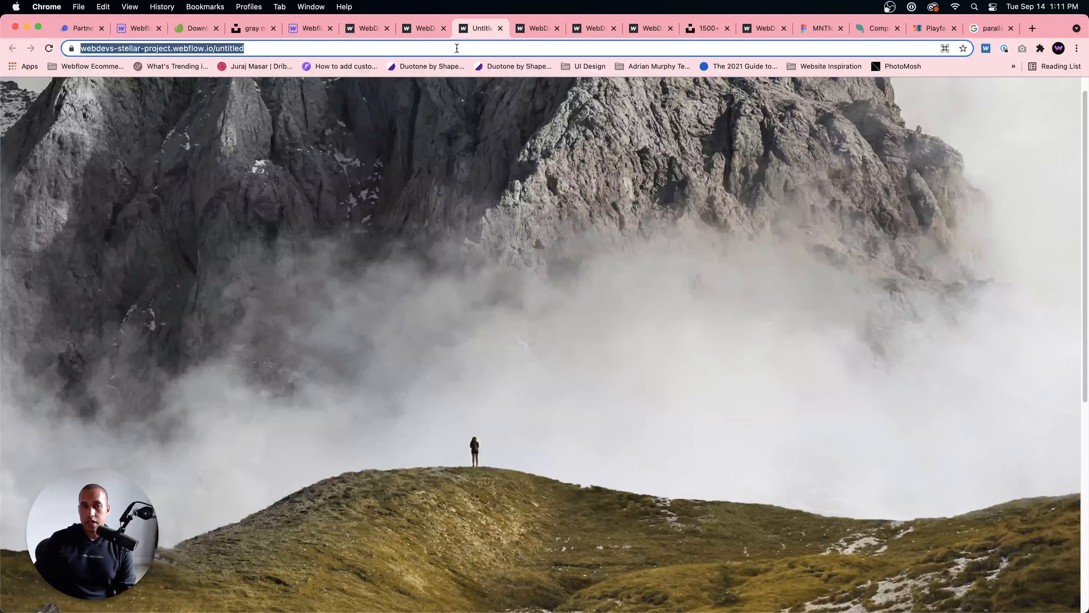
pyautogui.write('webdevforyou.com')
pyautogui.press('Return')
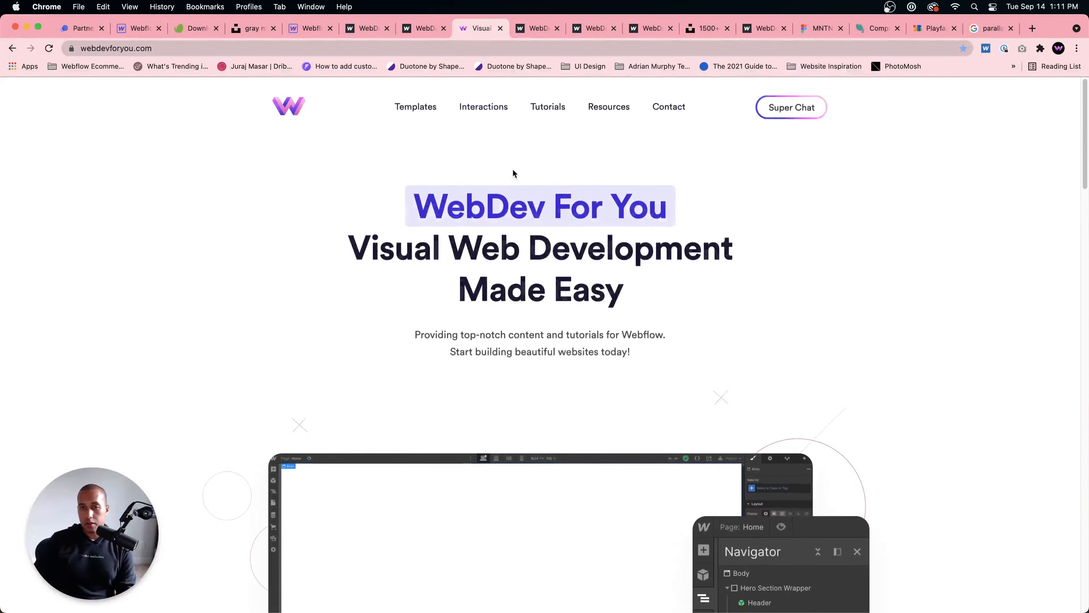
pyautogui.scroll(-10, 699, 190)
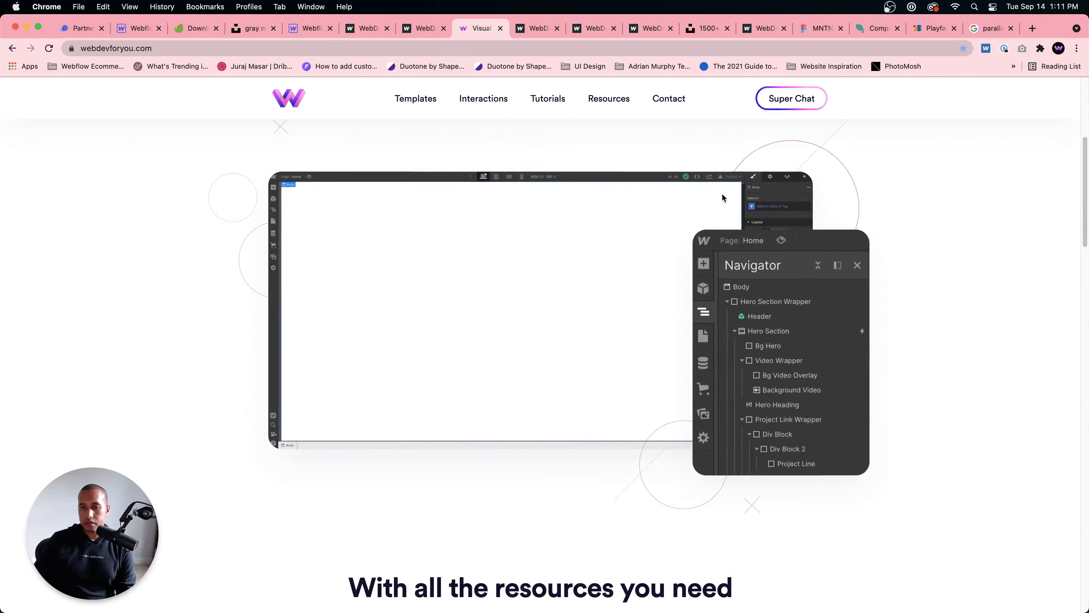
pyautogui.scroll(-5, 725, 199)
pyautogui.scroll(15, 724, 199)
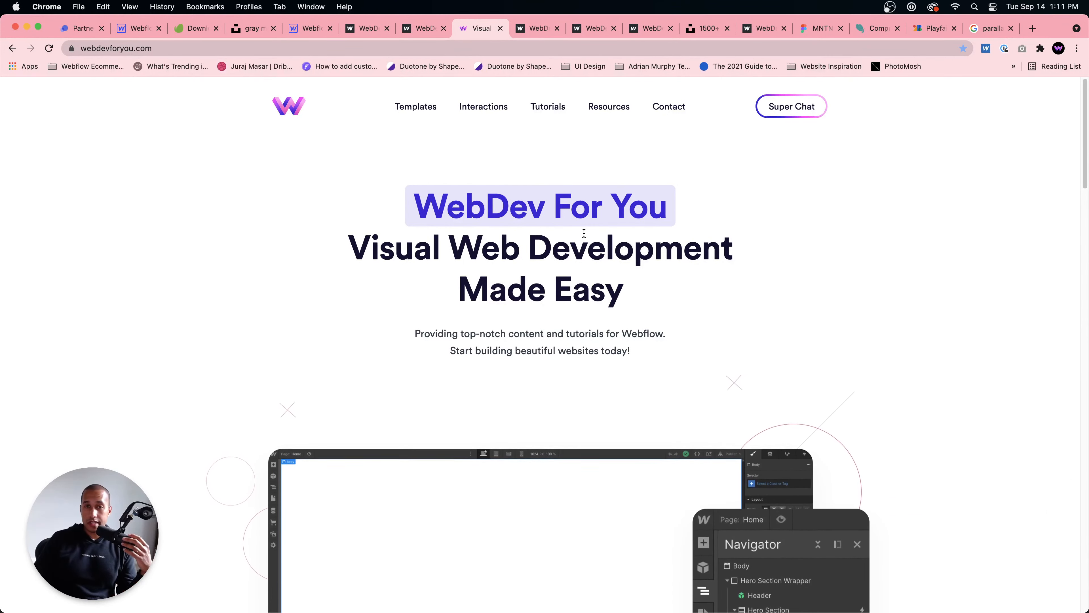
# Step: View the WebDev For You templates listing on Webflow and return to the site's home page
pyautogui.click(418, 111)
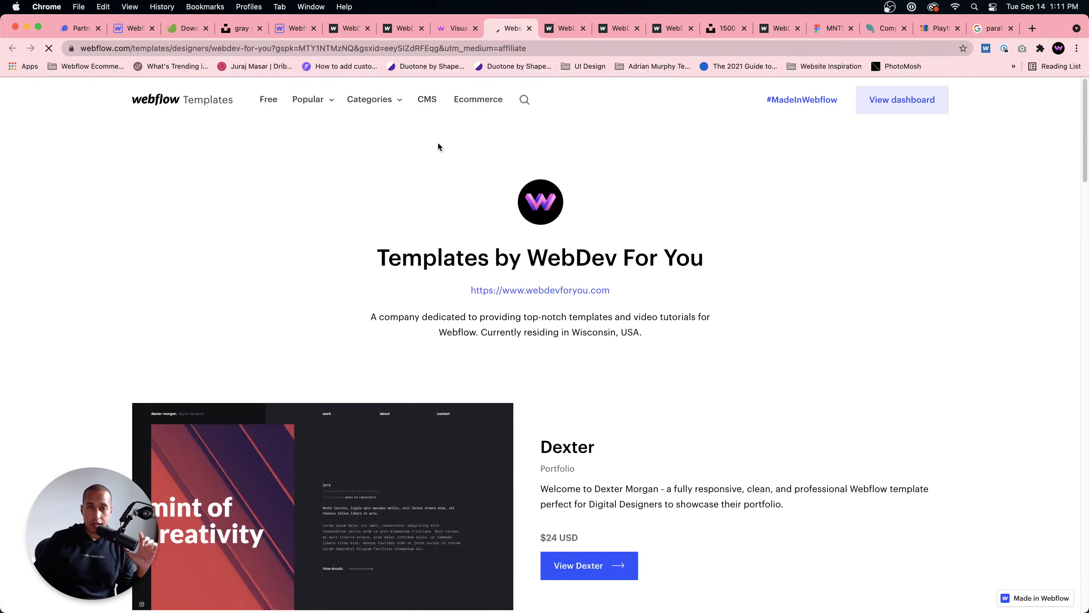
pyautogui.scroll(-10, 438, 146)
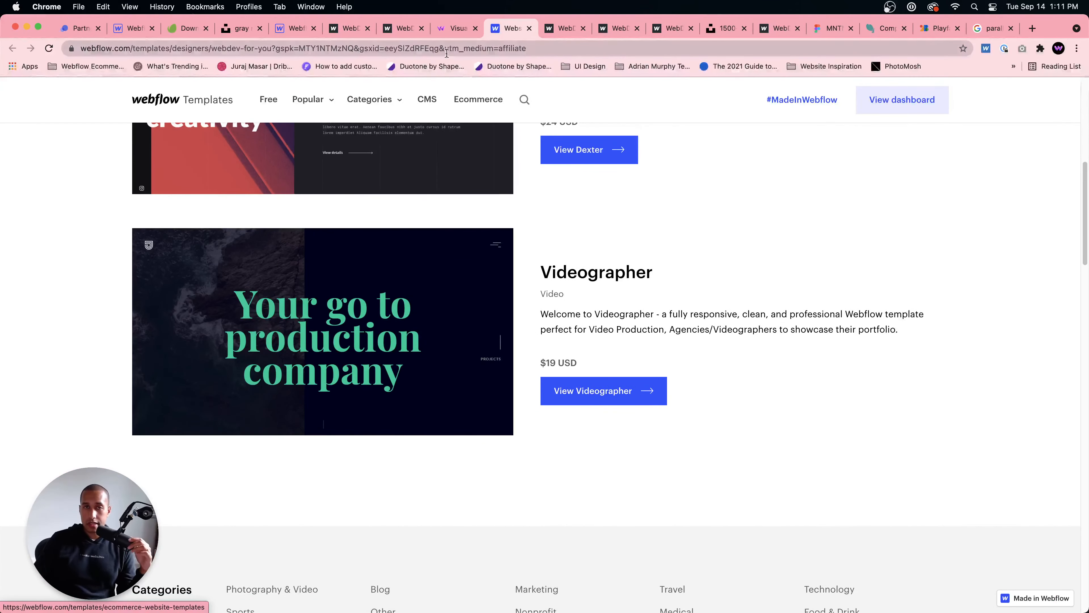
pyautogui.click(453, 29)
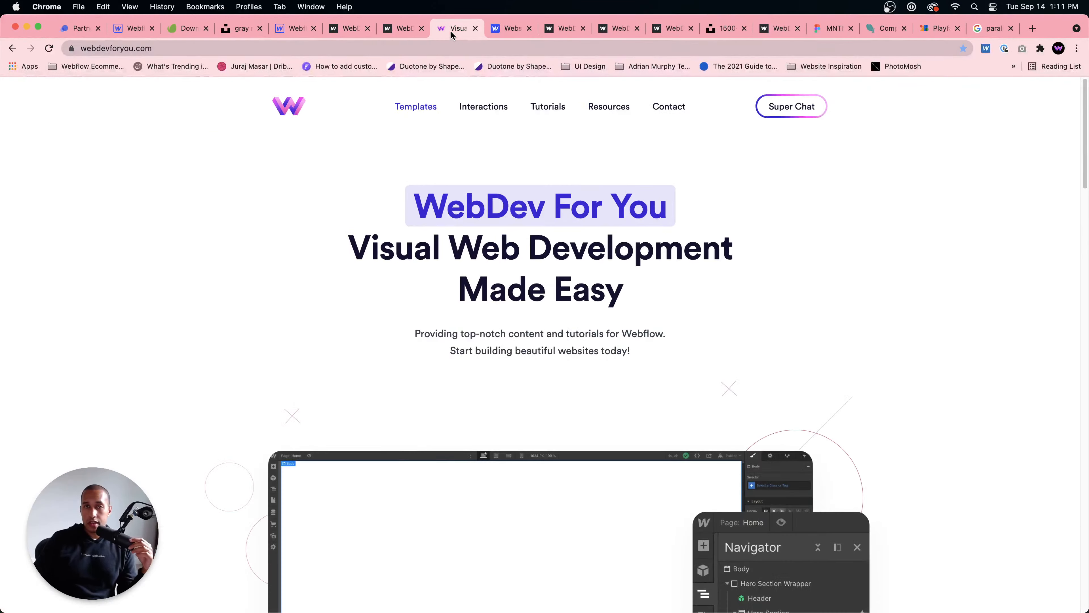
# Step: From the site's Interactions link, open the live site of Interaction 152 and test its morphing menu button
pyautogui.click(500, 110)
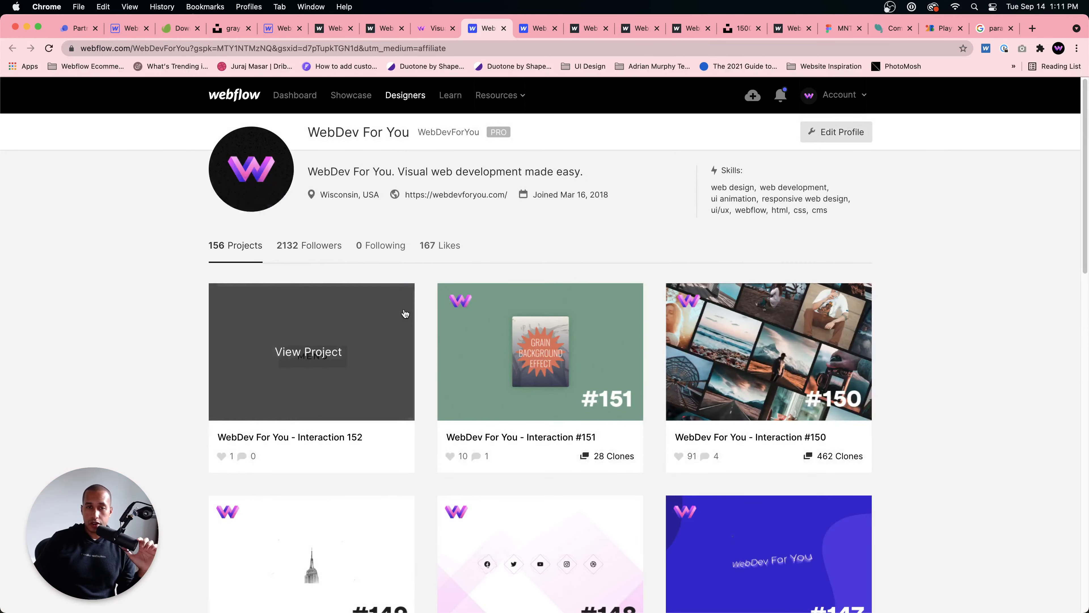
pyautogui.click(307, 331)
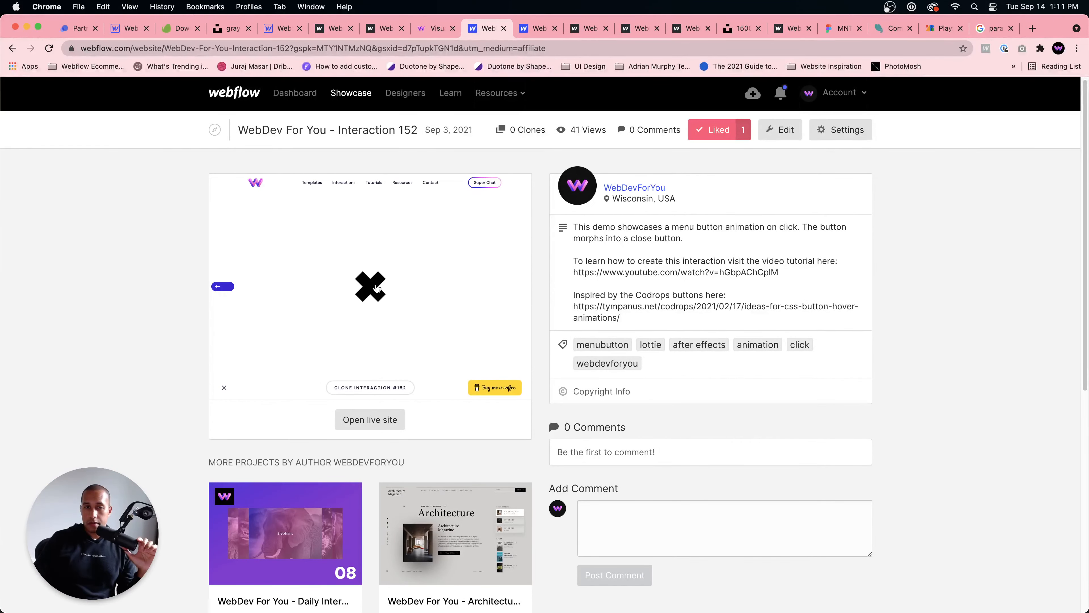
pyautogui.click(369, 426)
pyautogui.click(542, 362)
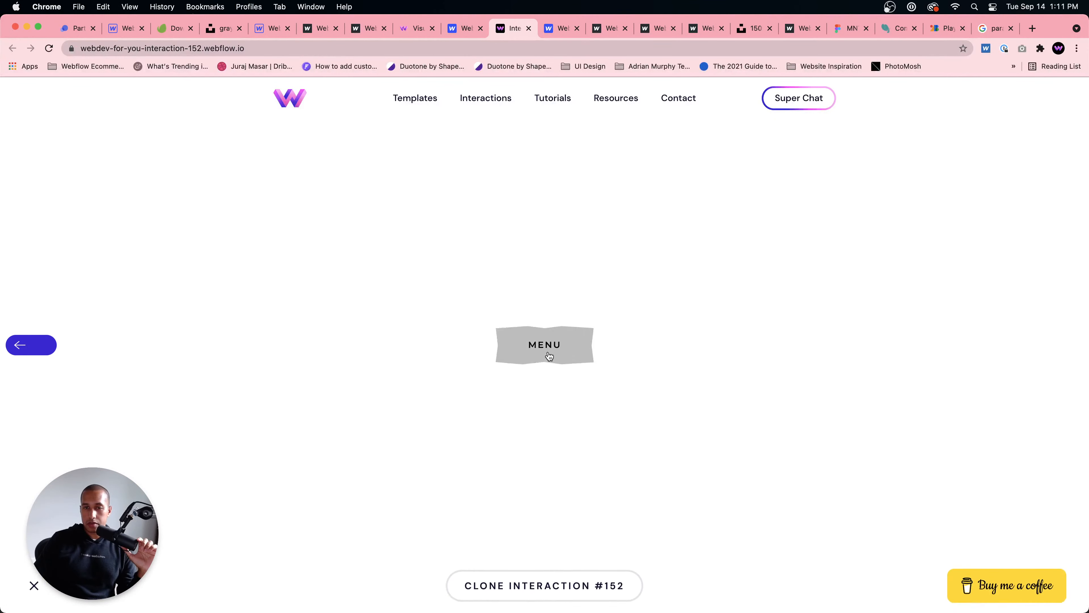
pyautogui.click(550, 352)
pyautogui.click(549, 354)
pyautogui.click(547, 352)
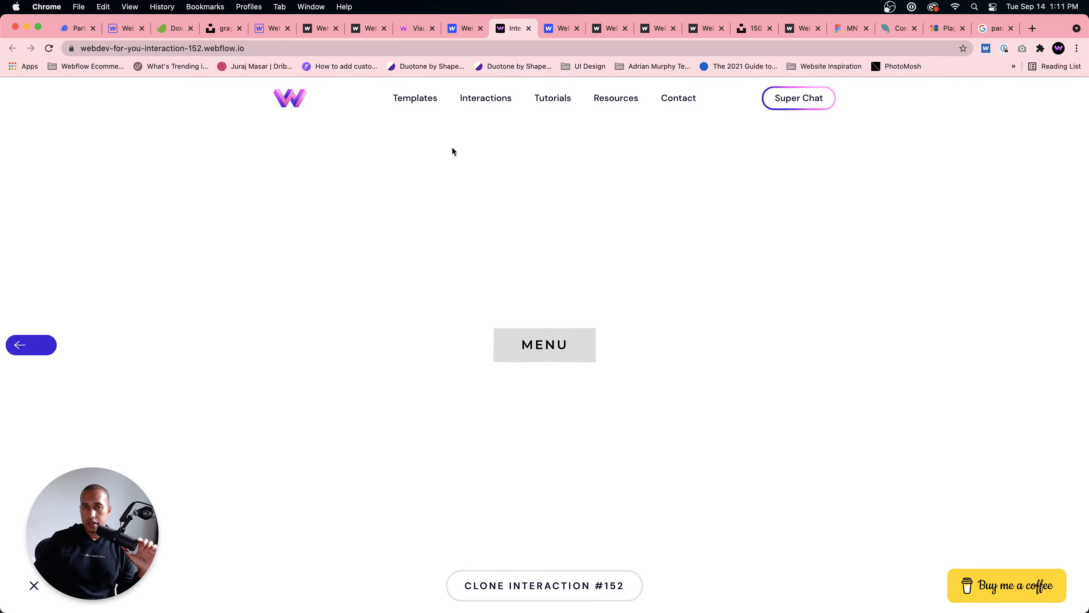
# Step: Return to the WebDev For You project list, preview Interaction #145 in Webflow and go back to its showcase page
pyautogui.click(460, 31)
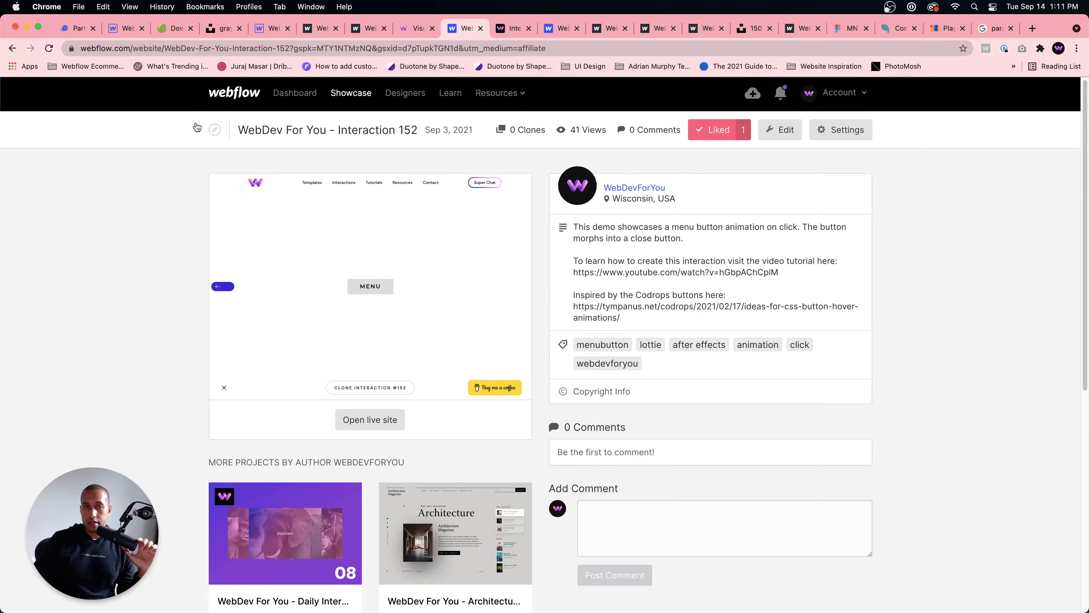
pyautogui.click(16, 50)
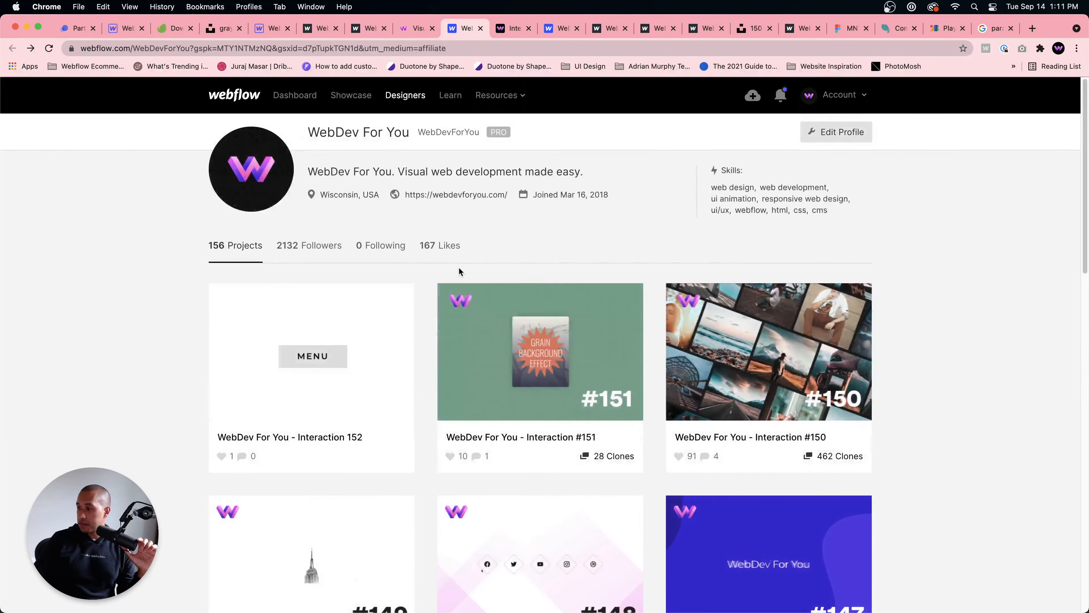
pyautogui.scroll(-10, 648, 370)
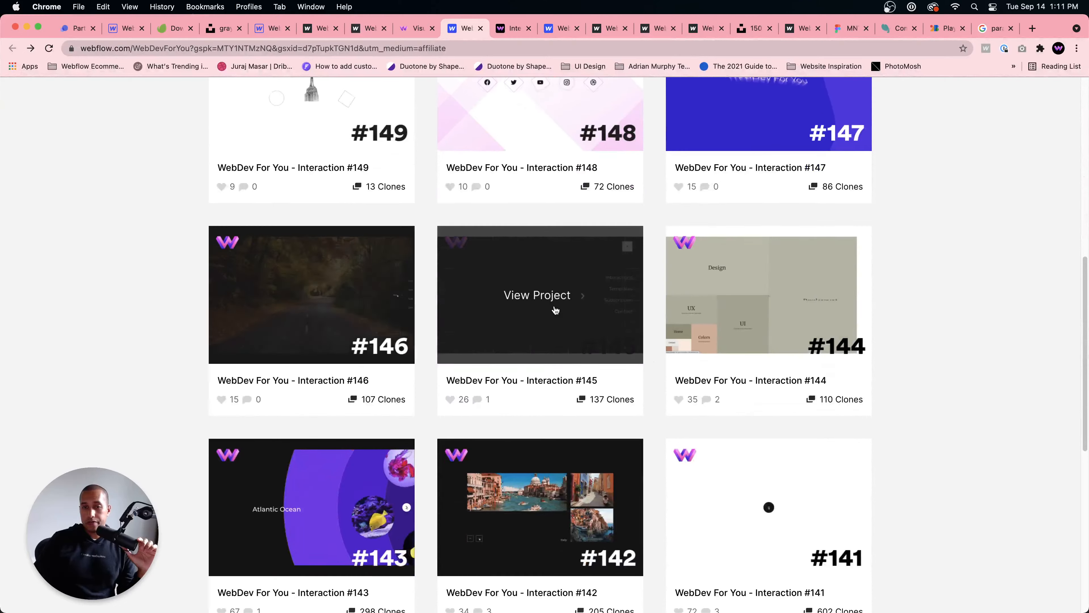
pyautogui.click(556, 309)
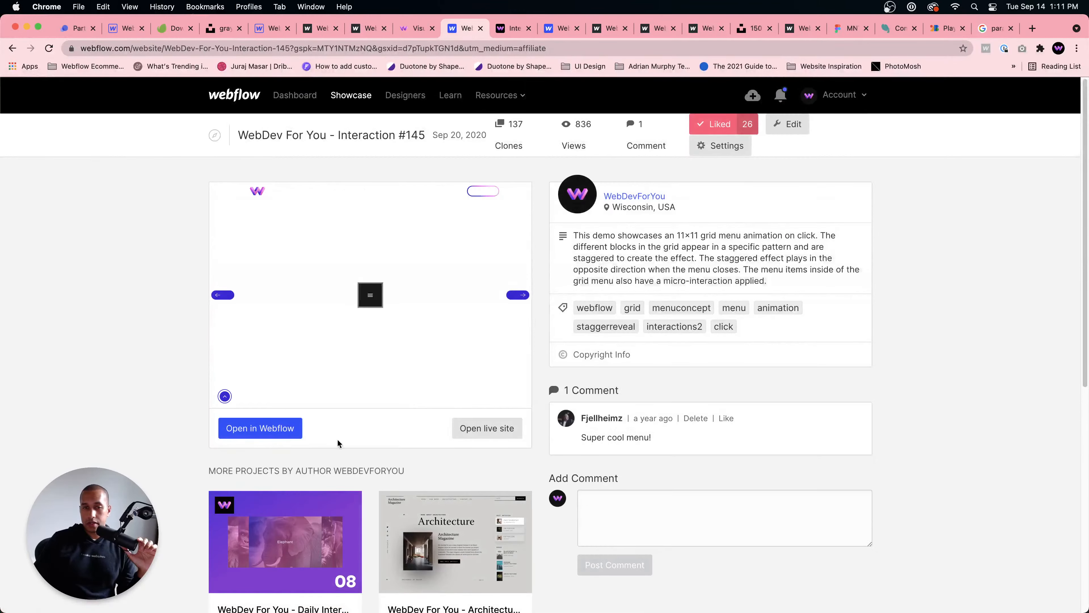
pyautogui.click(263, 429)
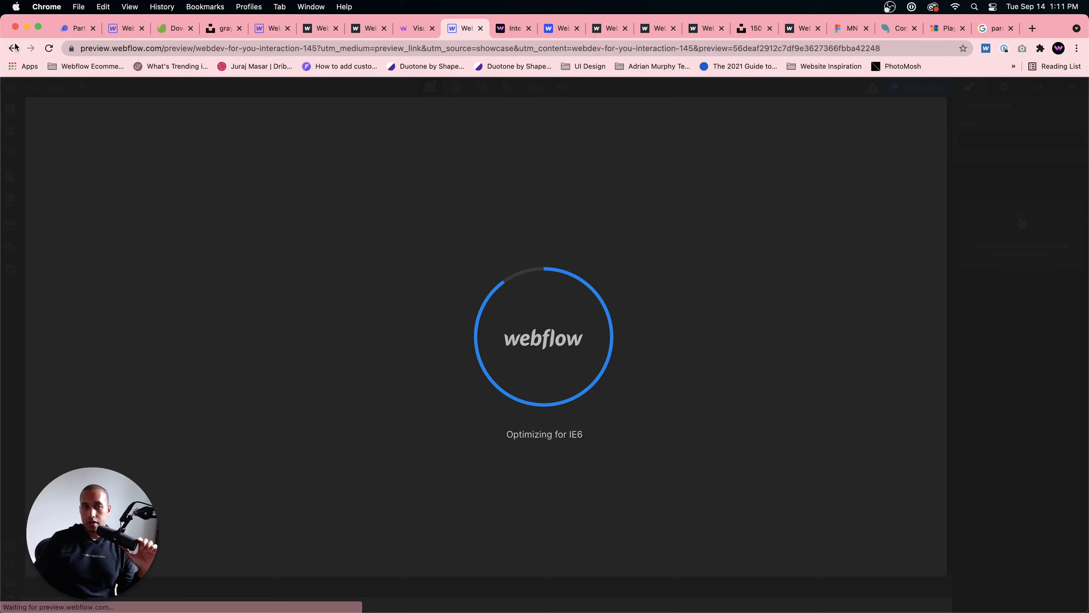
pyautogui.click(12, 49)
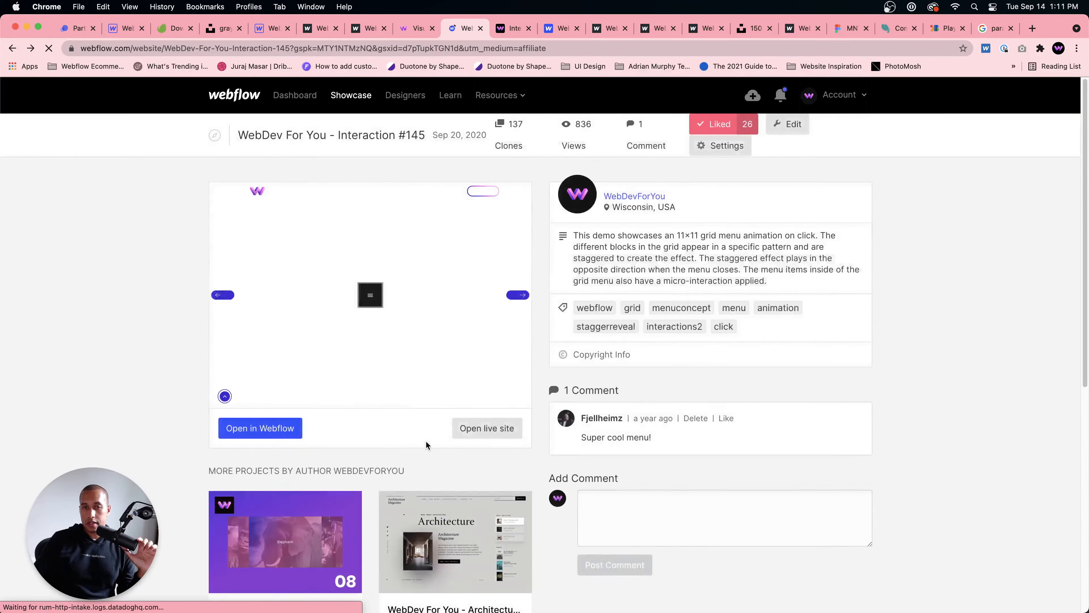
# Step: Open the live site of Interaction #145 and test opening and closing its staggered grid menu
pyautogui.click(486, 428)
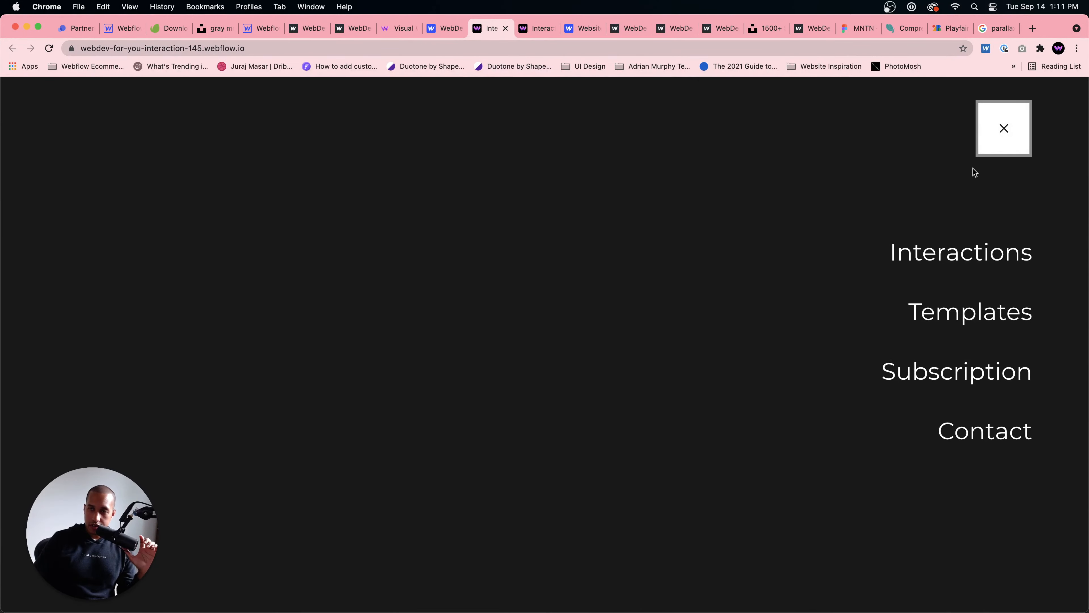
pyautogui.click(989, 133)
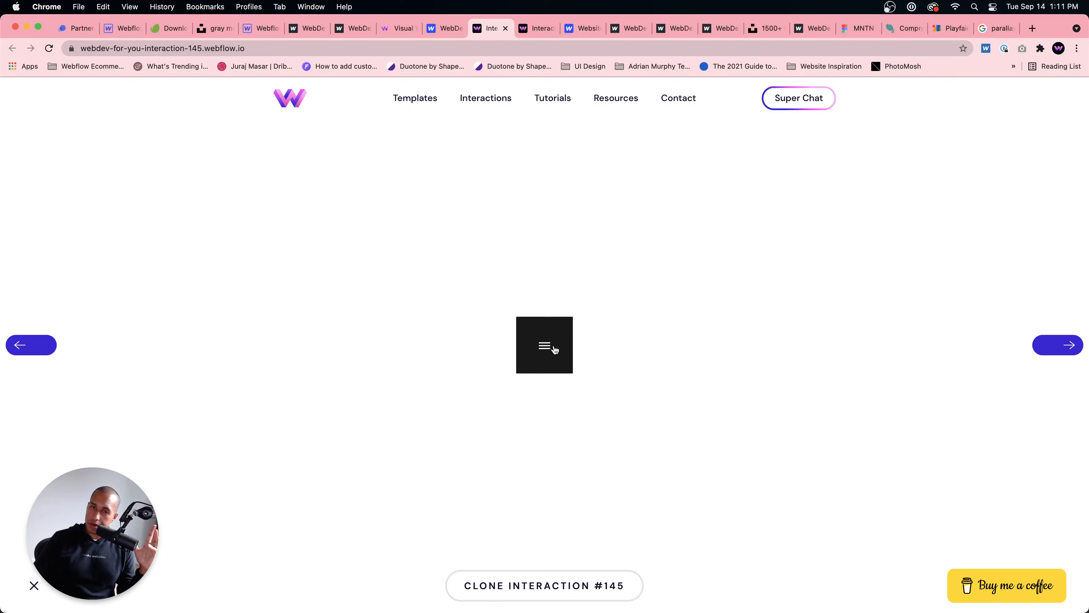
pyautogui.click(555, 349)
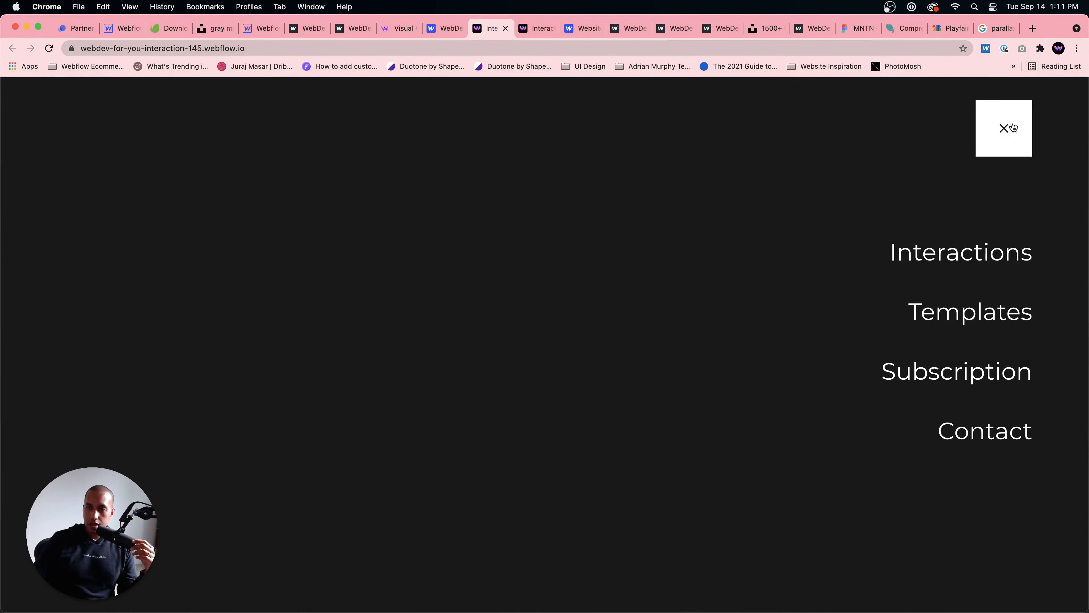
pyautogui.click(1012, 127)
# Step: Open the live site of Interaction #144 from the project list and test its grid menu's open and close animation
pyautogui.click(436, 35)
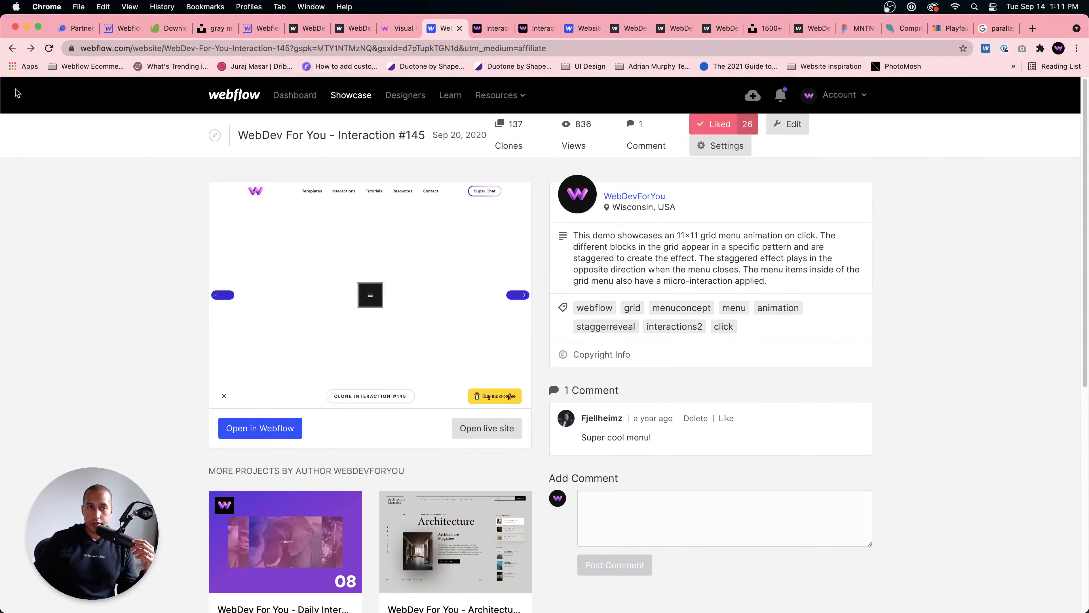
pyautogui.click(12, 48)
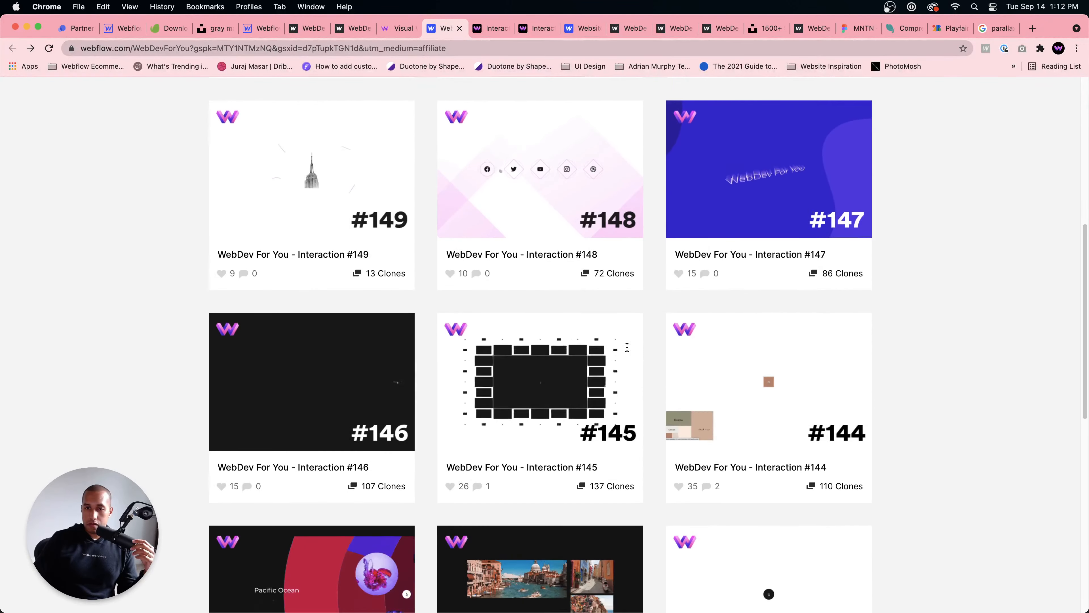
pyautogui.scroll(-2, 669, 351)
pyautogui.click(760, 316)
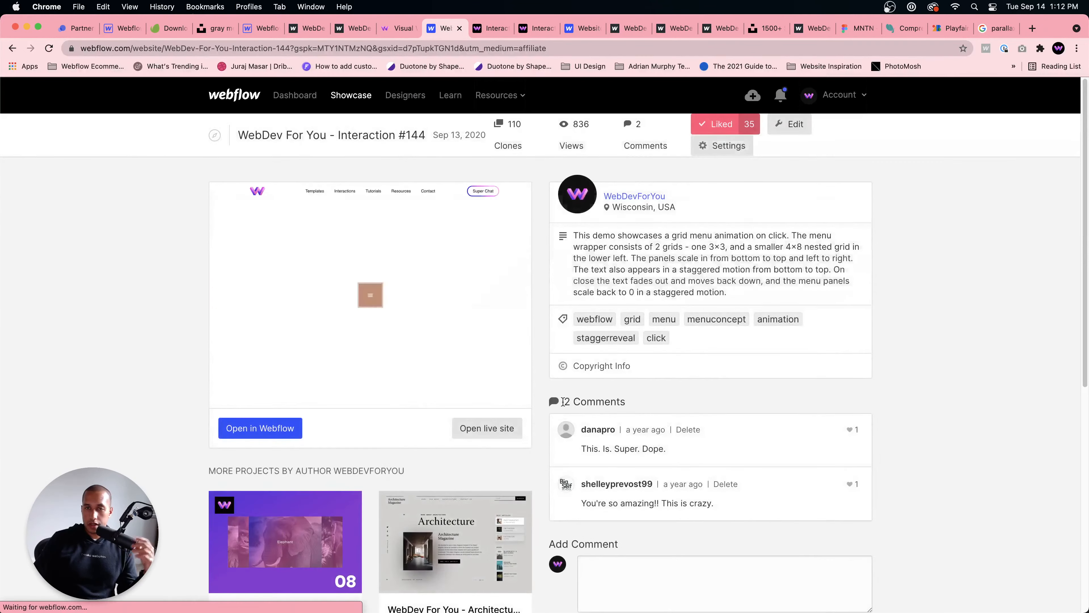
pyautogui.click(483, 430)
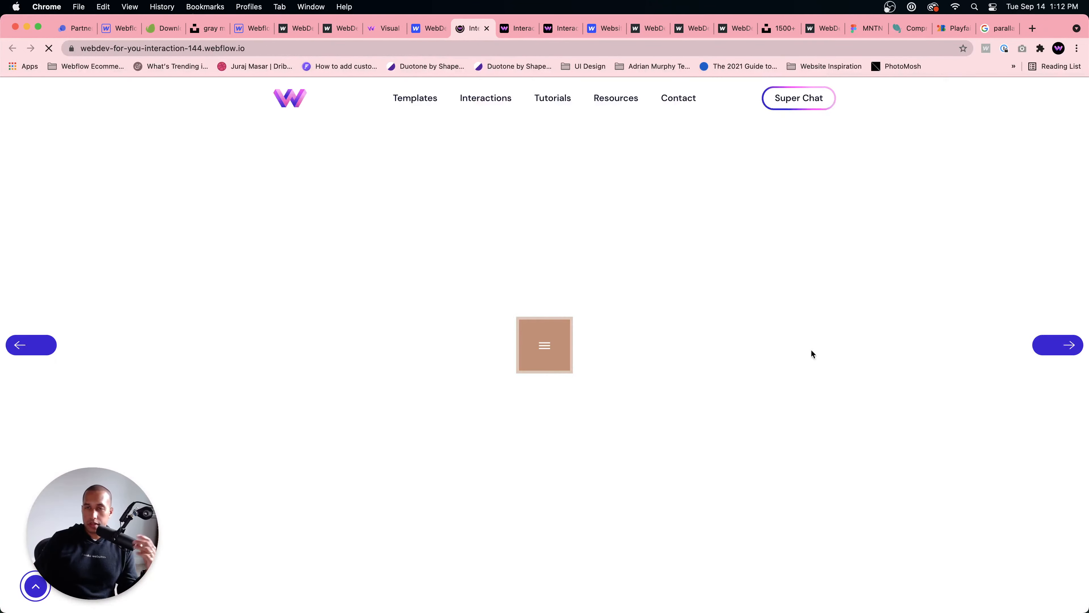
pyautogui.click(540, 359)
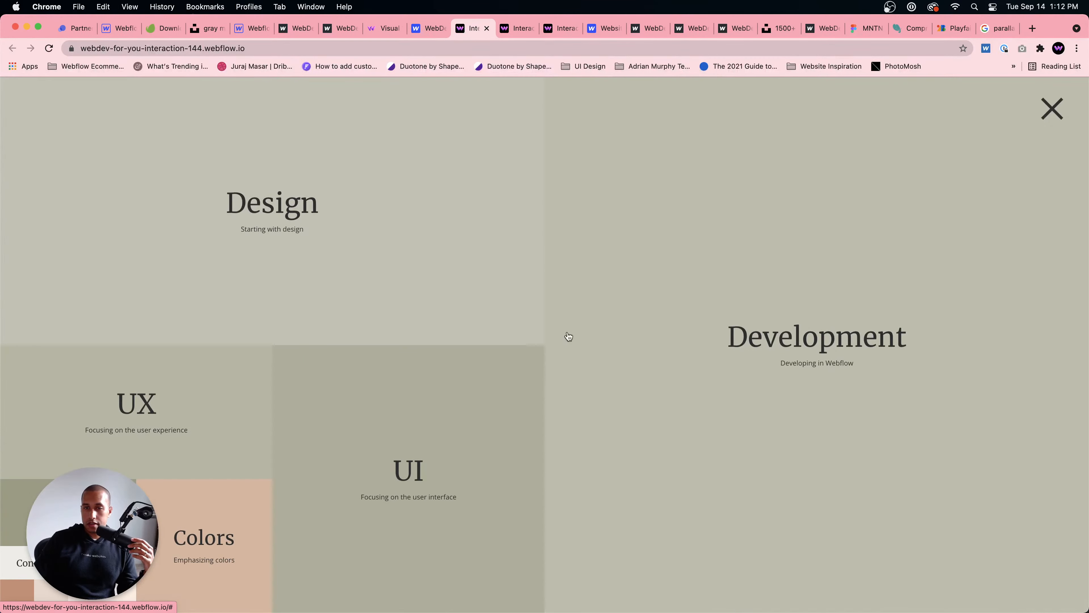
pyautogui.click(1043, 115)
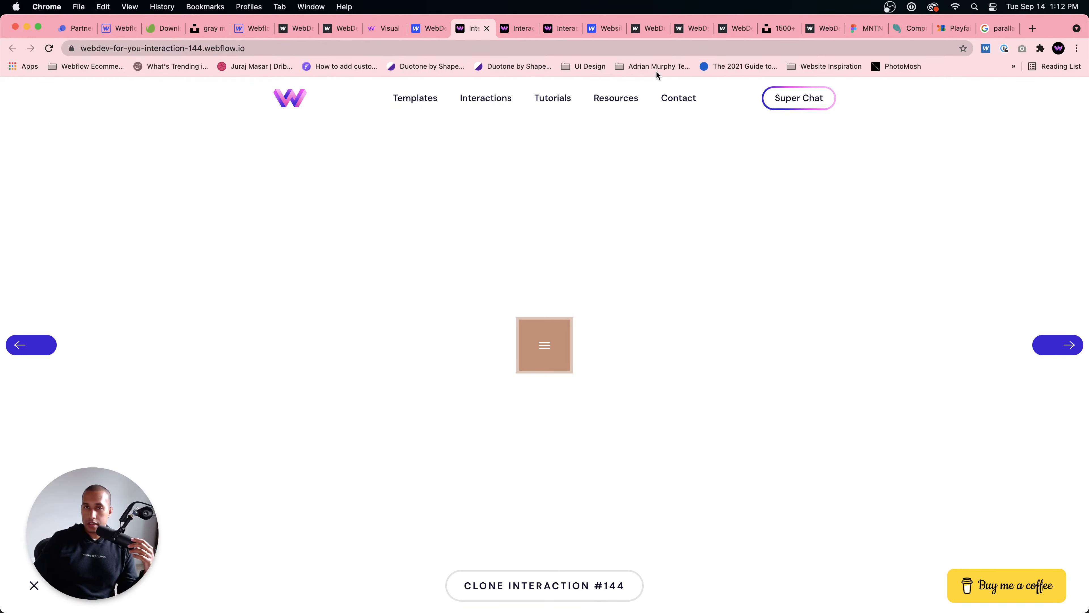
# Step: Return to the WebDev For You project list and browse the animated previews of the cloneable interactions
pyautogui.click(420, 29)
pyautogui.click(12, 49)
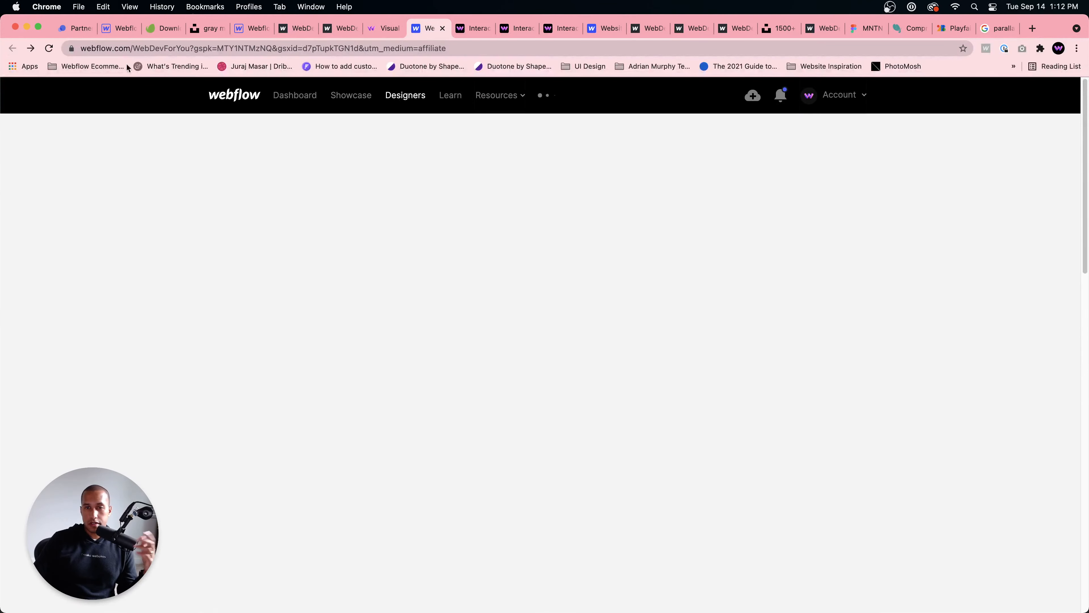
pyautogui.scroll(-7, 728, 301)
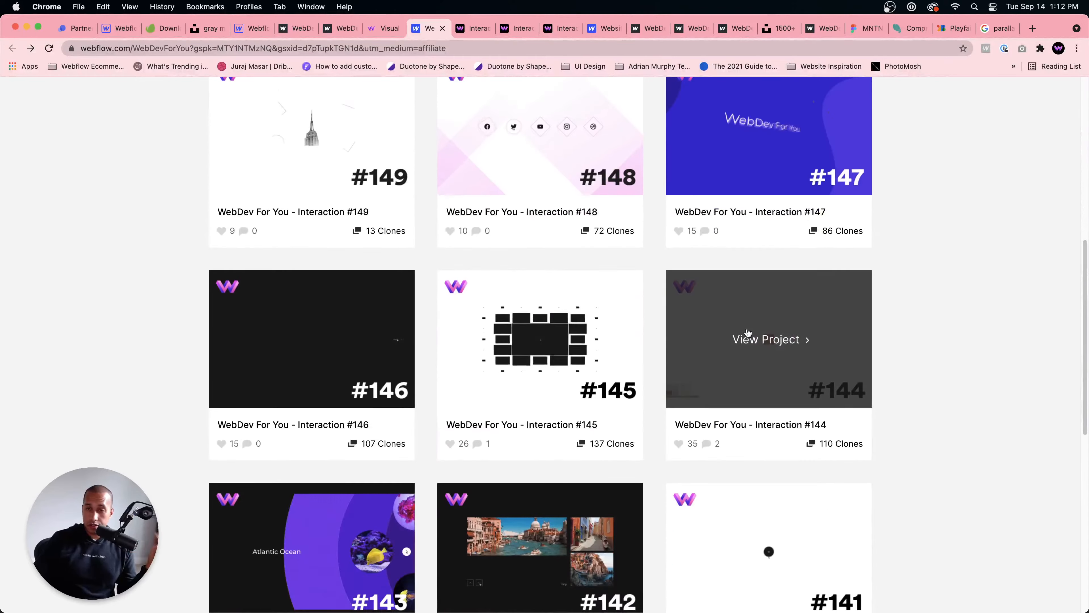
pyautogui.scroll(5, 748, 327)
pyautogui.scroll(4, 748, 325)
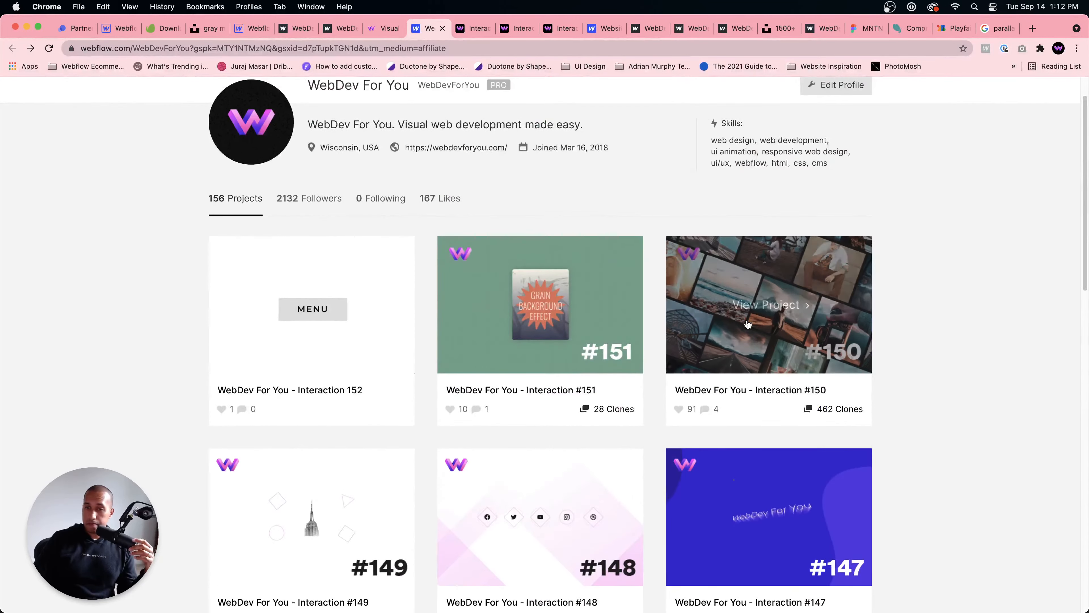
pyautogui.scroll(-8, 747, 324)
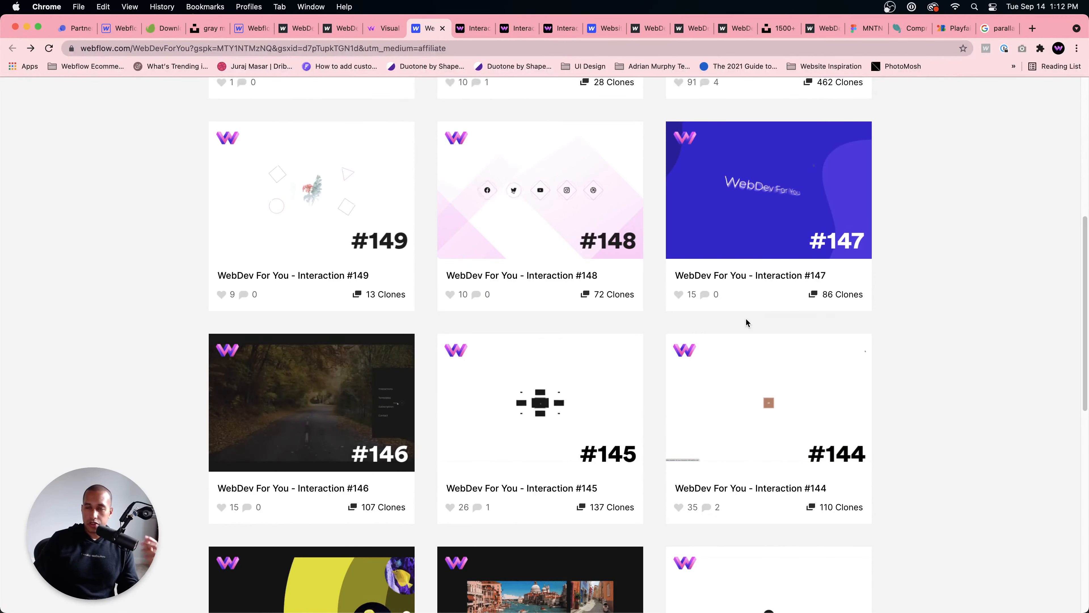
pyautogui.moveTo(736, 381)
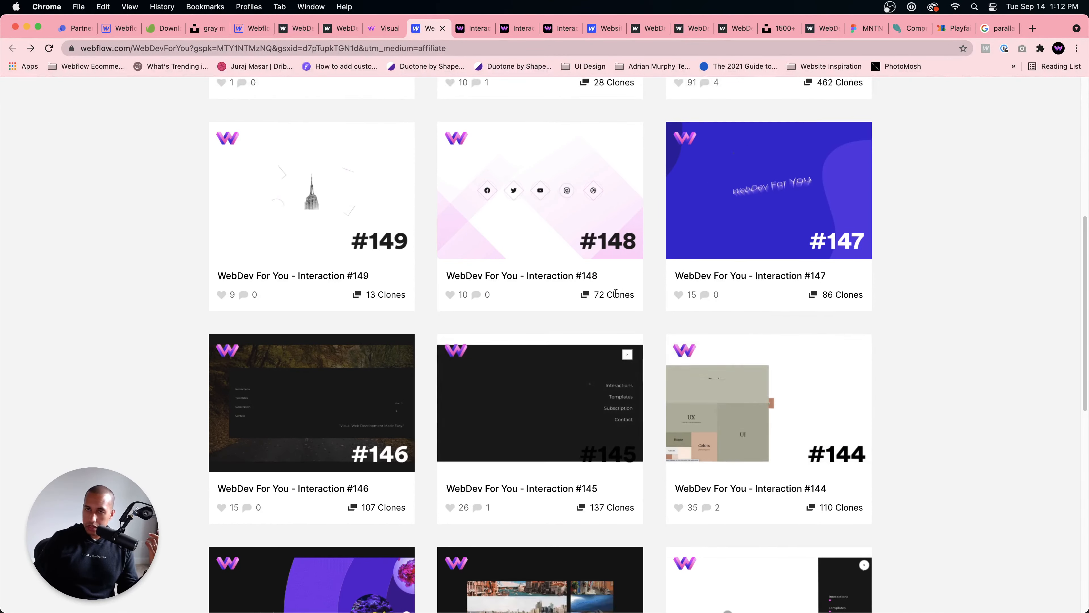
pyautogui.scroll(2, 681, 369)
pyautogui.scroll(3, 677, 366)
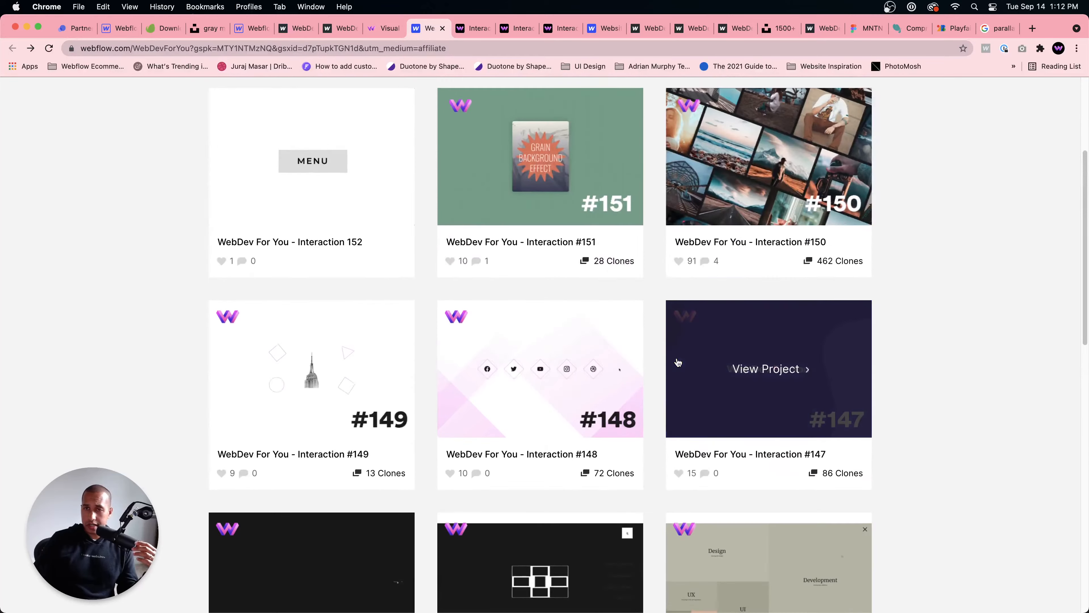
pyautogui.scroll(-2, 621, 429)
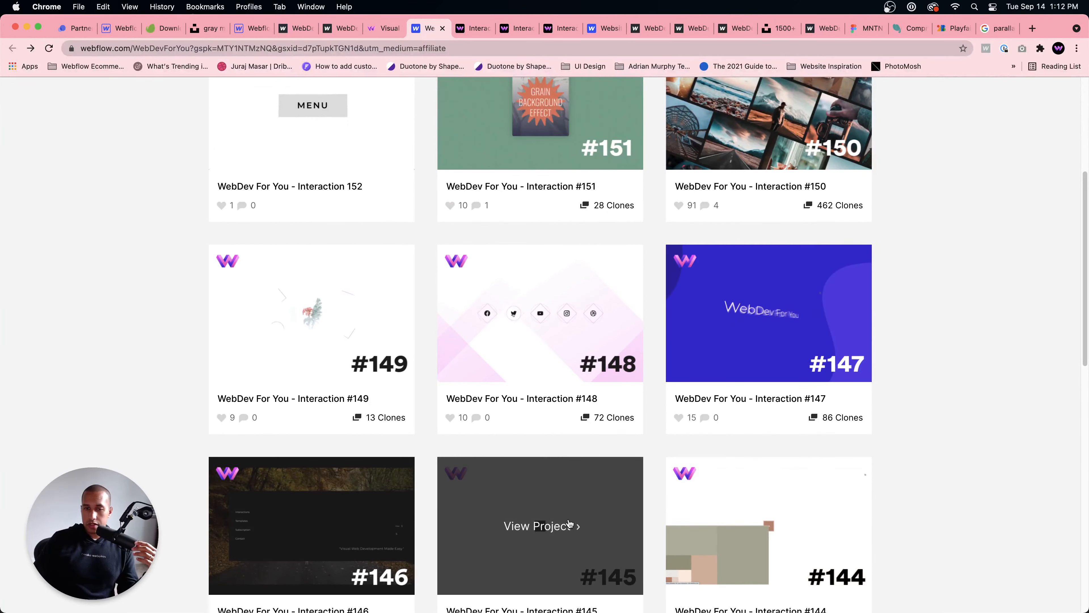
# Step: Open Interaction #145 in the Webflow Designer and examine the blocks nested in 145-menu-wrapper's 145-menu-grid-wrapper
pyautogui.click(588, 517)
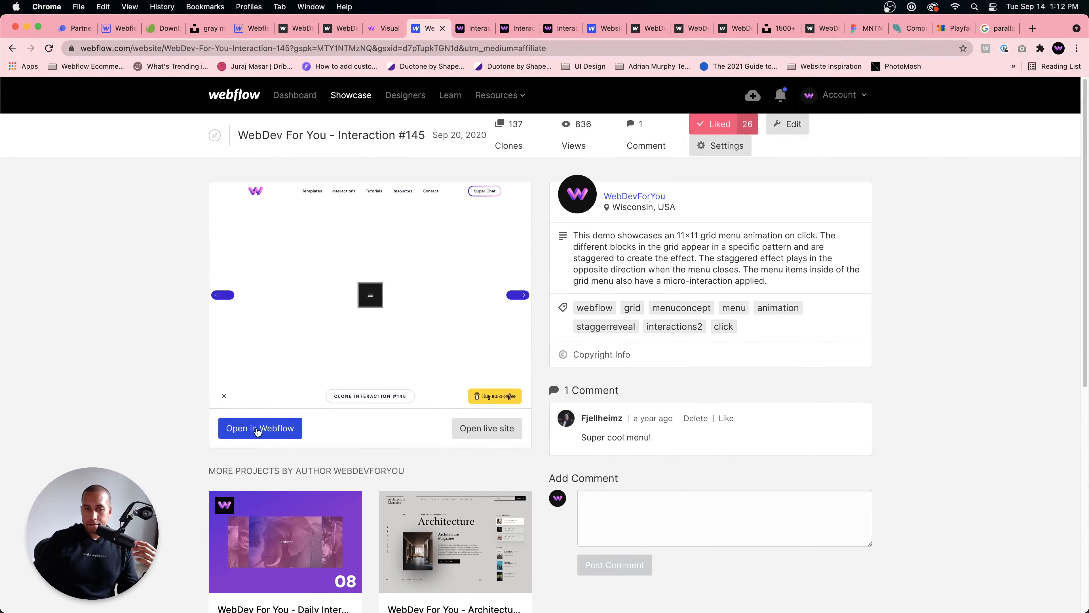
pyautogui.click(258, 429)
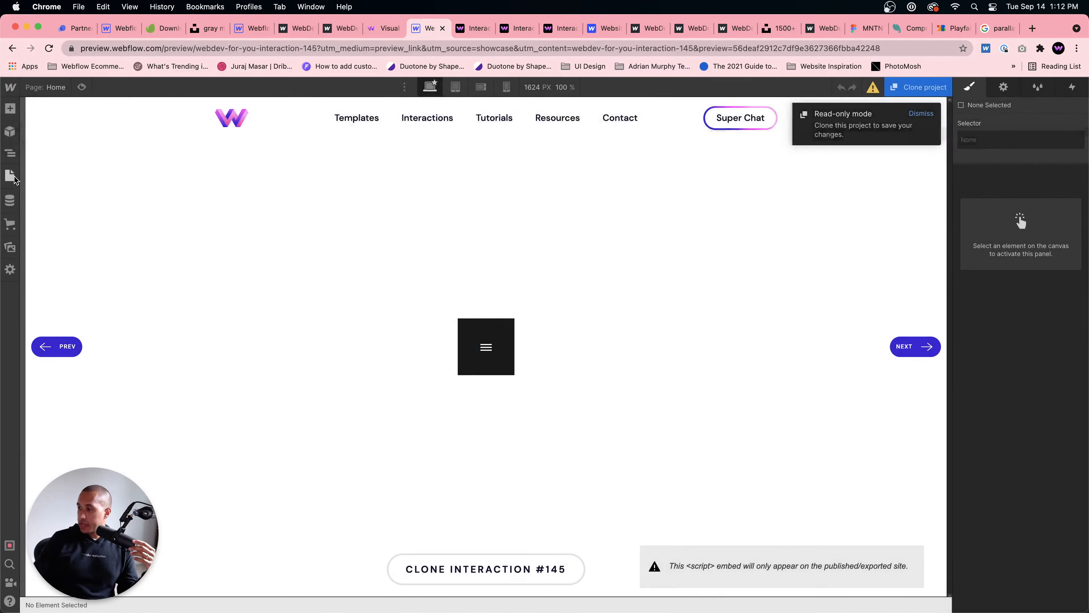
pyautogui.click(12, 176)
pyautogui.press('z')
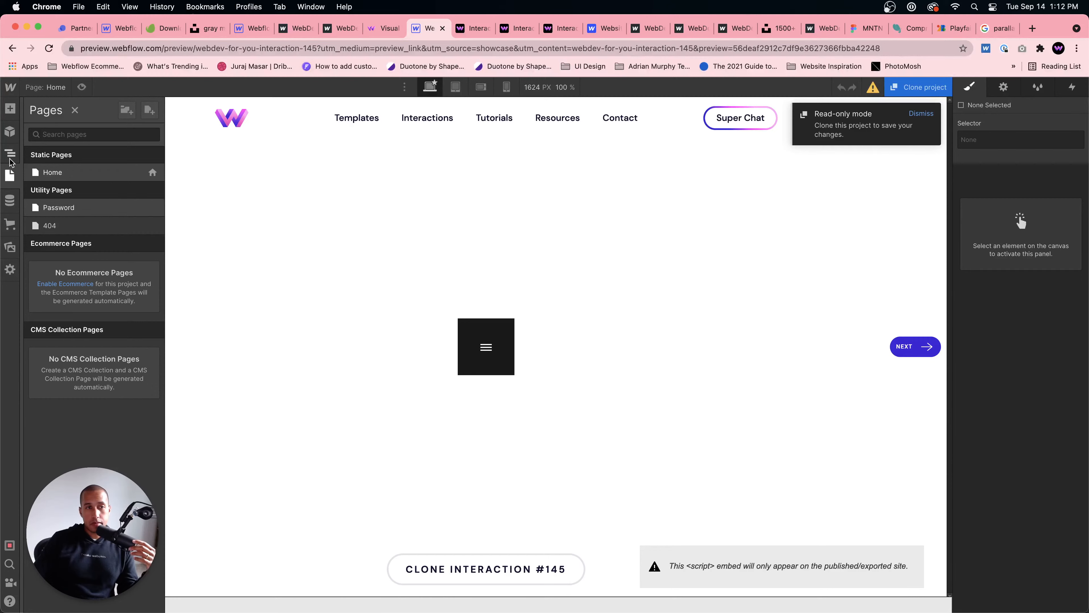
pyautogui.click(31, 157)
pyautogui.click(38, 171)
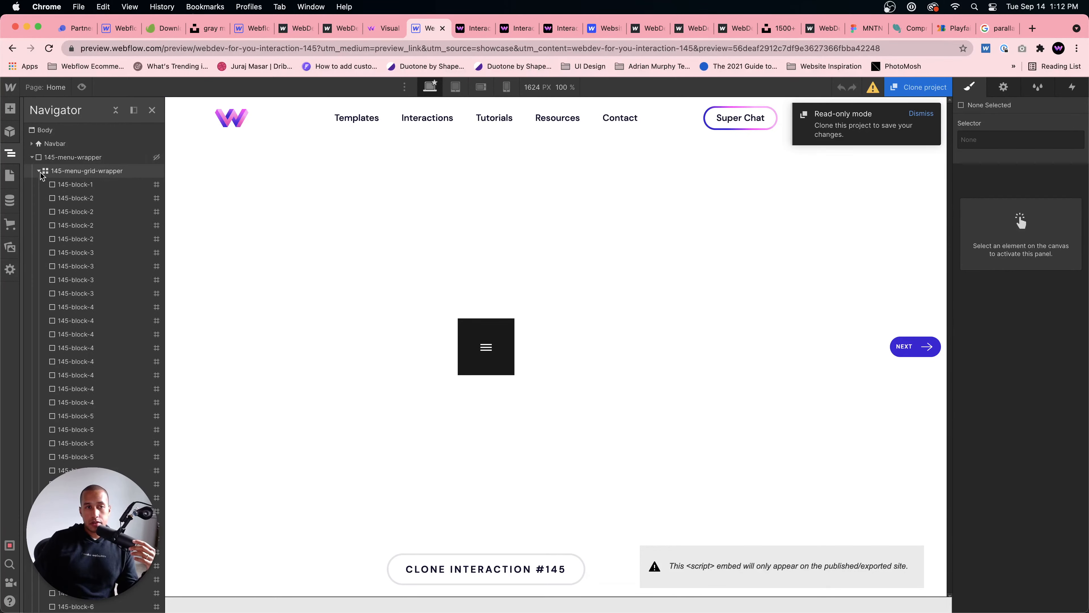
pyautogui.click(38, 171)
# Step: Examine the page structure by selecting 145-menu-wrapper, Navbar, Section and Demo Wrapper, and return to 145-menu-wrapper
pyautogui.click(81, 158)
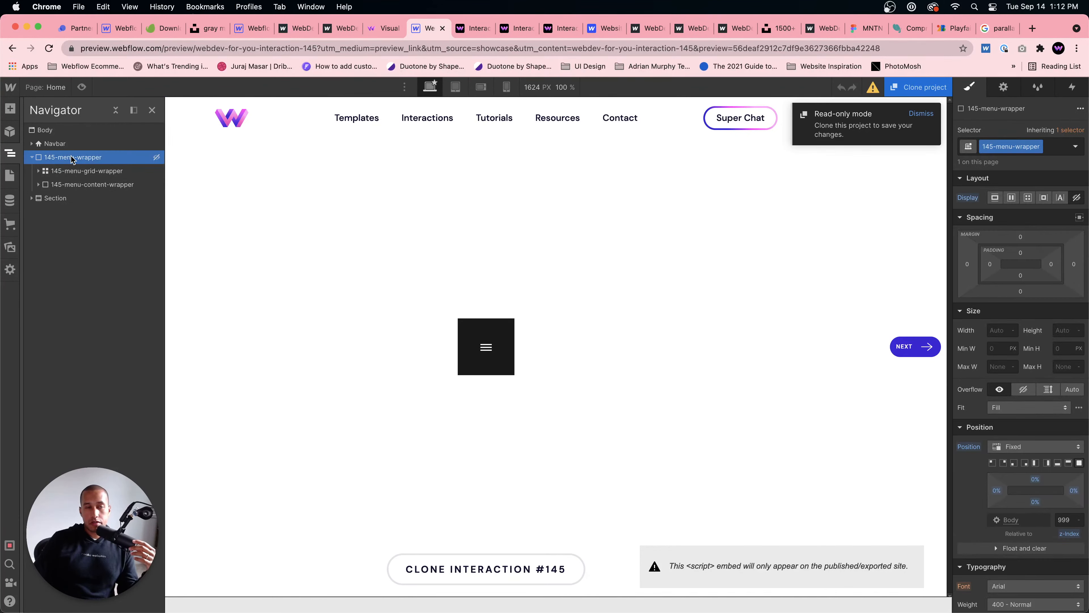
pyautogui.click(62, 145)
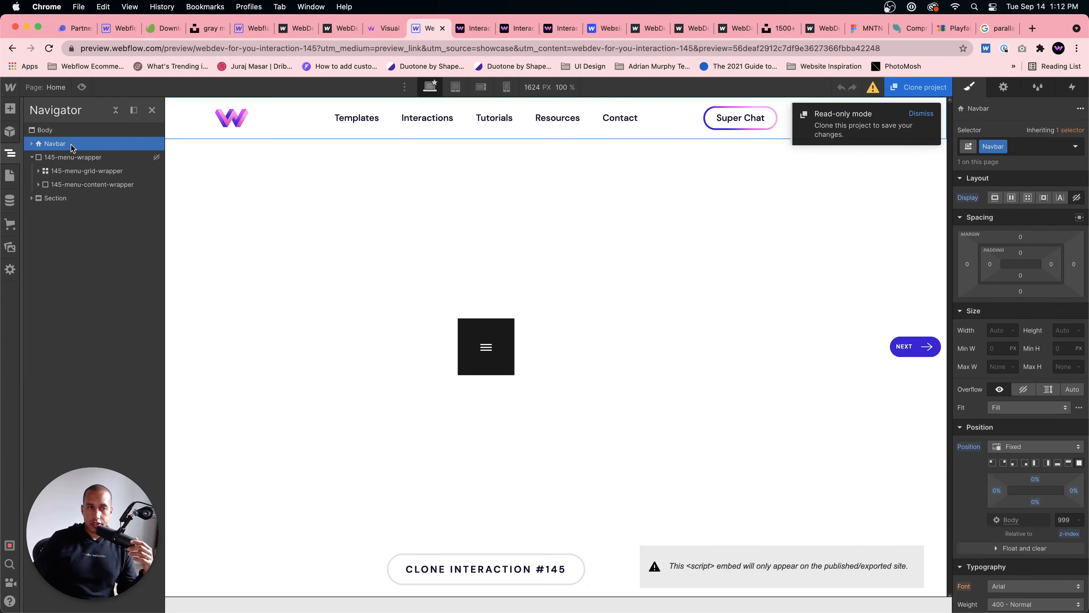
pyautogui.click(58, 199)
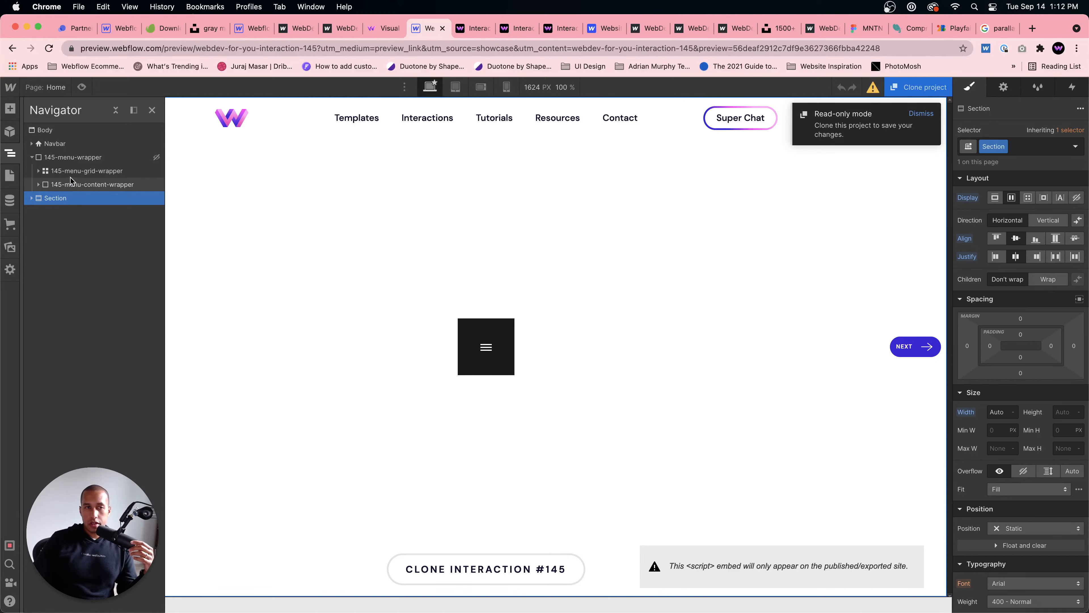
pyautogui.click(73, 157)
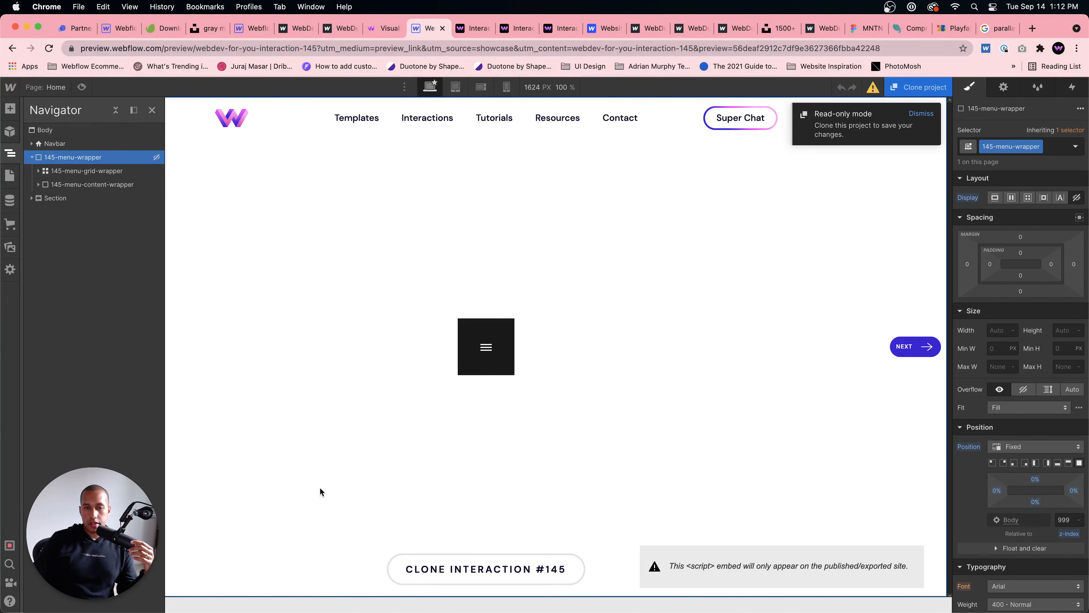
pyautogui.click(353, 548)
pyautogui.click(155, 136)
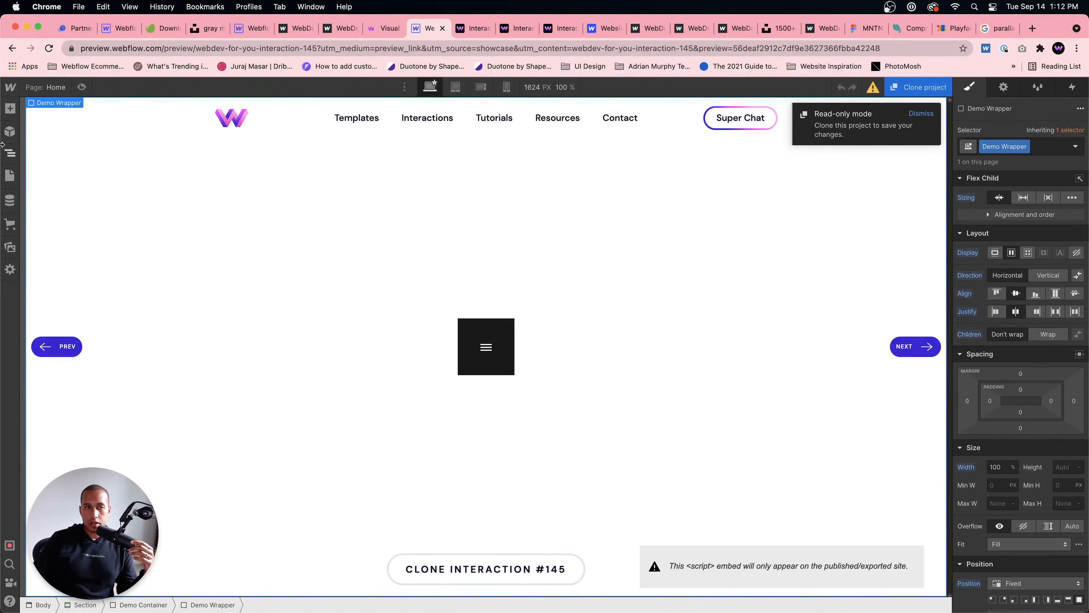
pyautogui.click(13, 150)
pyautogui.click(64, 159)
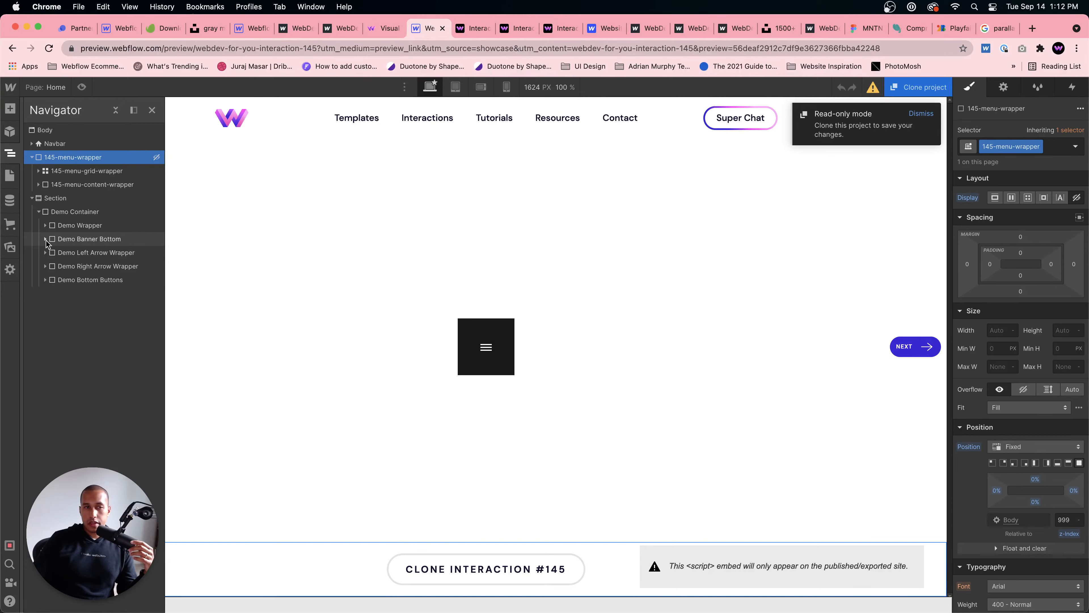
# Step: Locate the black menu button in the element structure and select its parent, 145-open-button-wrapper
pyautogui.click(484, 344)
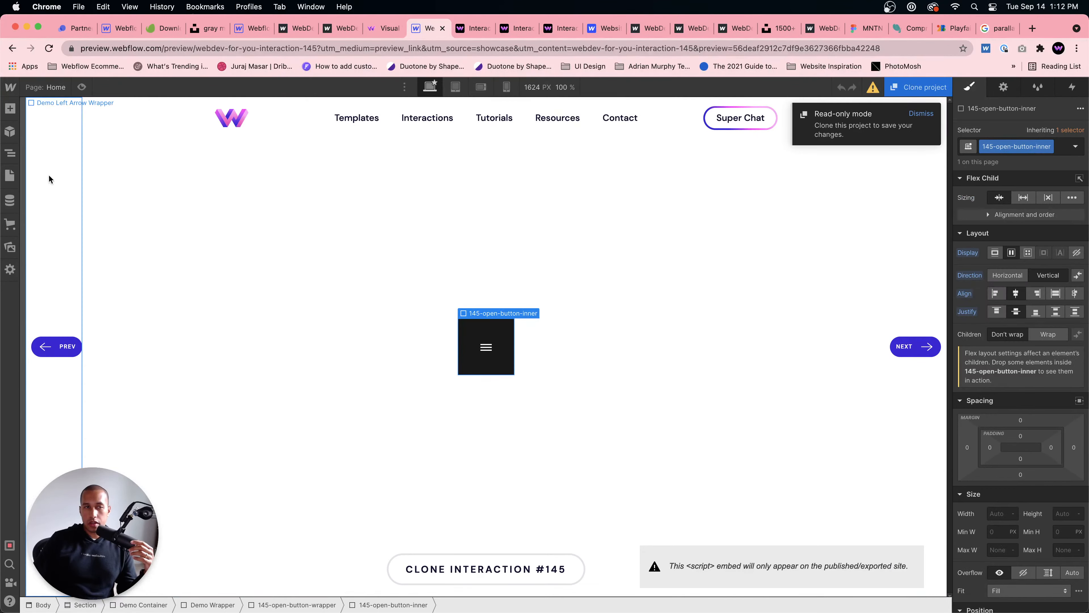
pyautogui.click(13, 153)
pyautogui.click(103, 266)
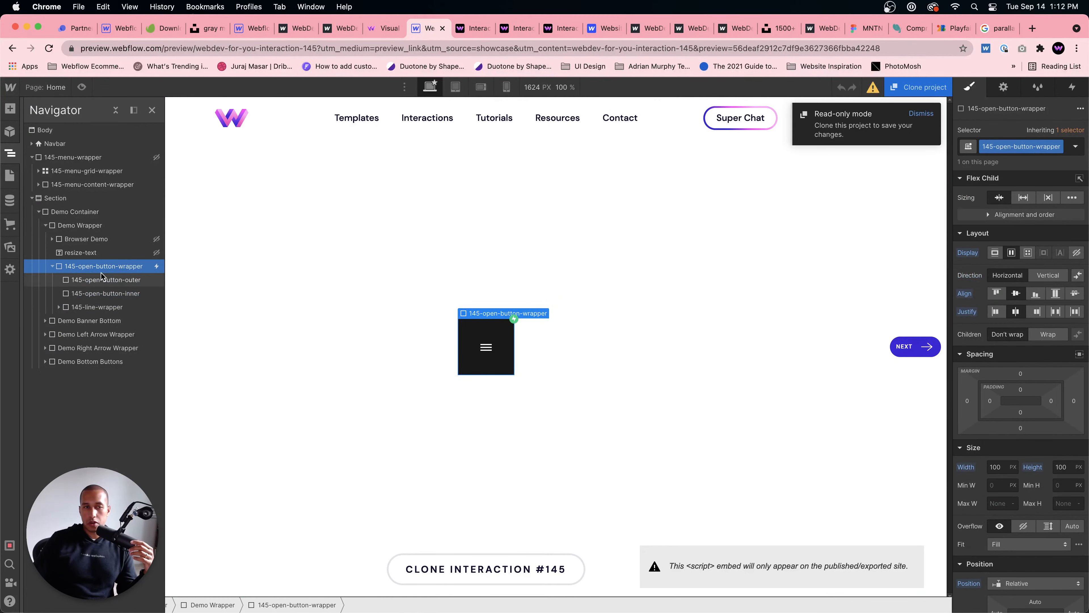
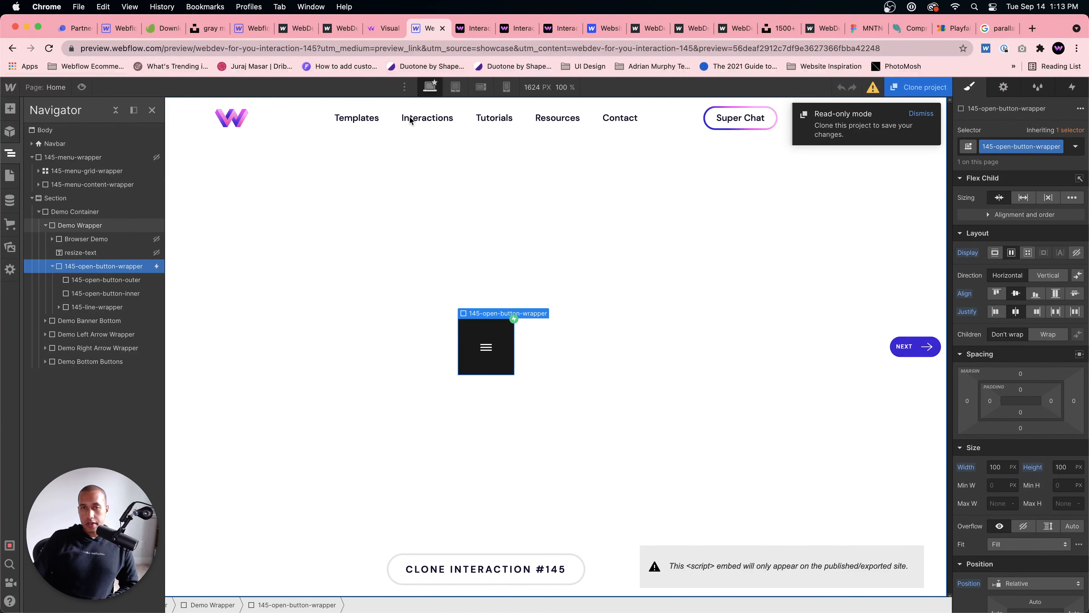
# Step: Select the Demo Wrapper block on the canvas and dismiss the read-only mode notice
pyautogui.click(468, 135)
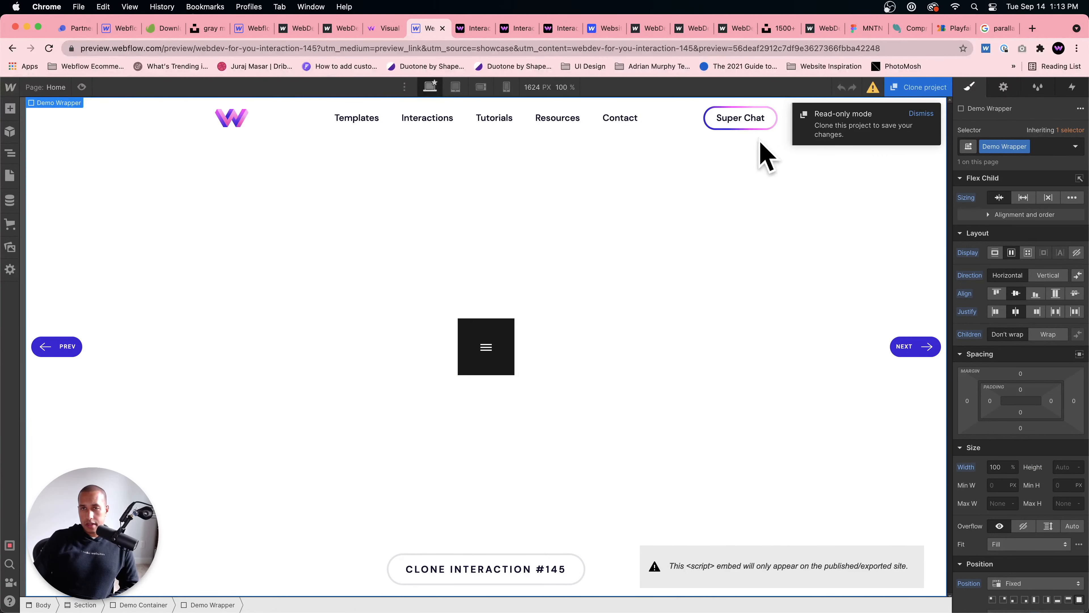
pyautogui.click(920, 115)
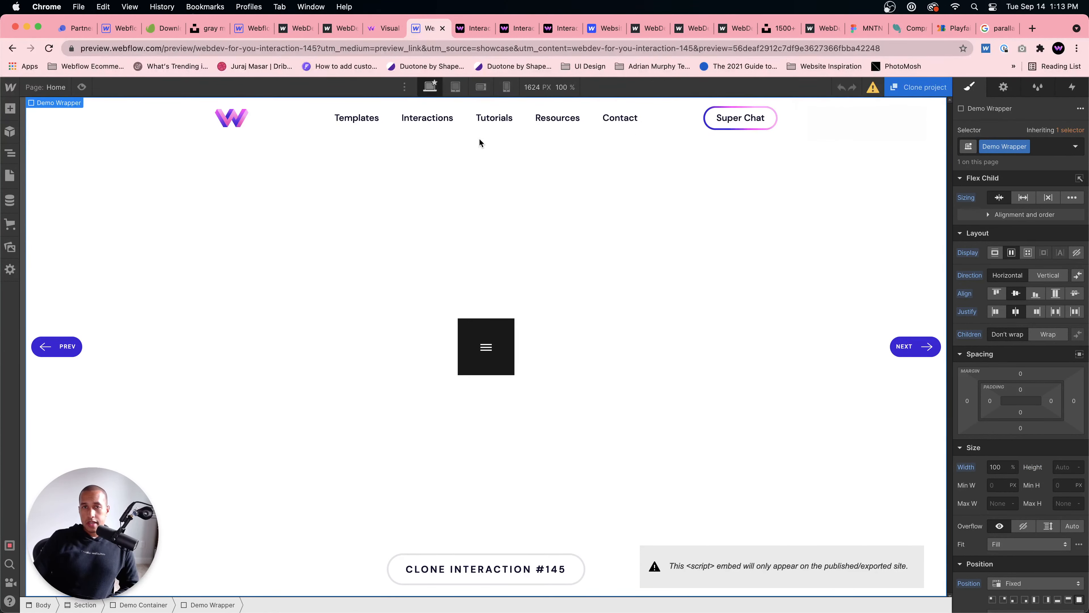
# Step: Return to the WebDev For You project list on Webflow and open Interaction #141 in Webflow
pyautogui.click(369, 27)
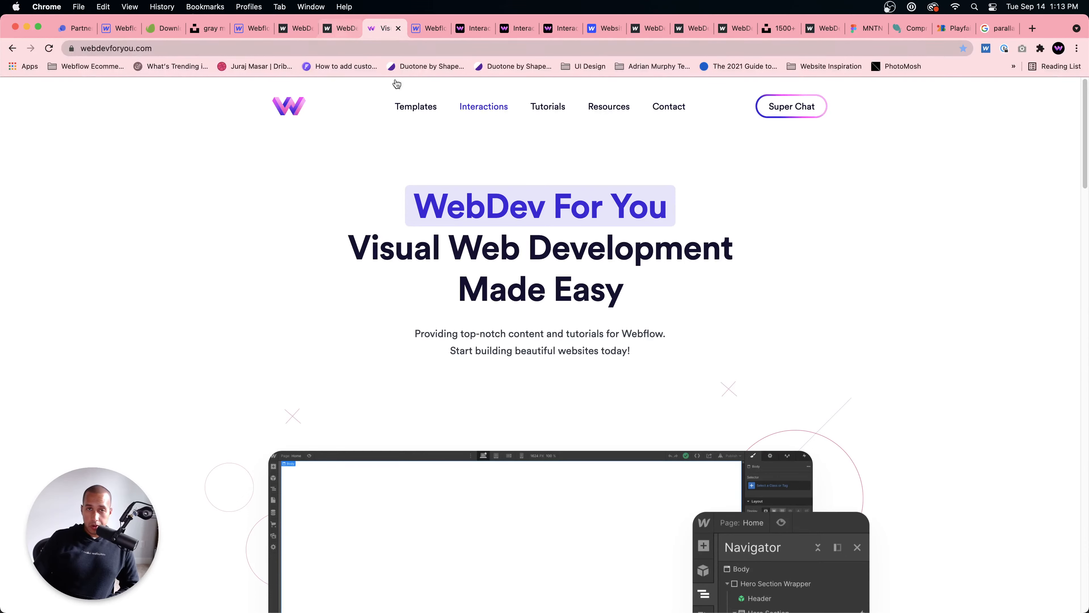
pyautogui.click(428, 28)
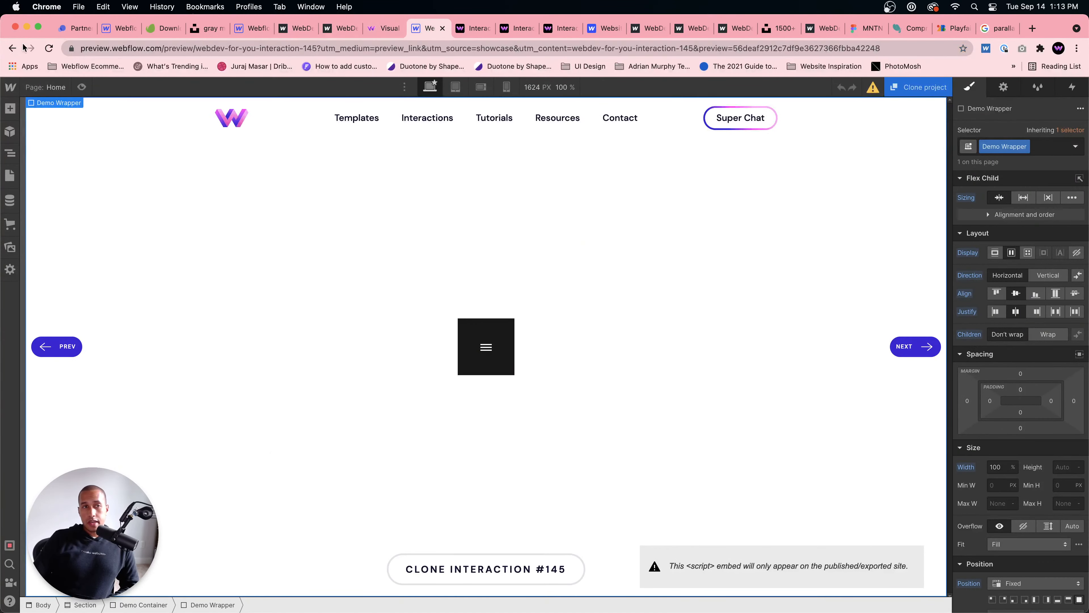
pyautogui.click(12, 49)
pyautogui.click(17, 49)
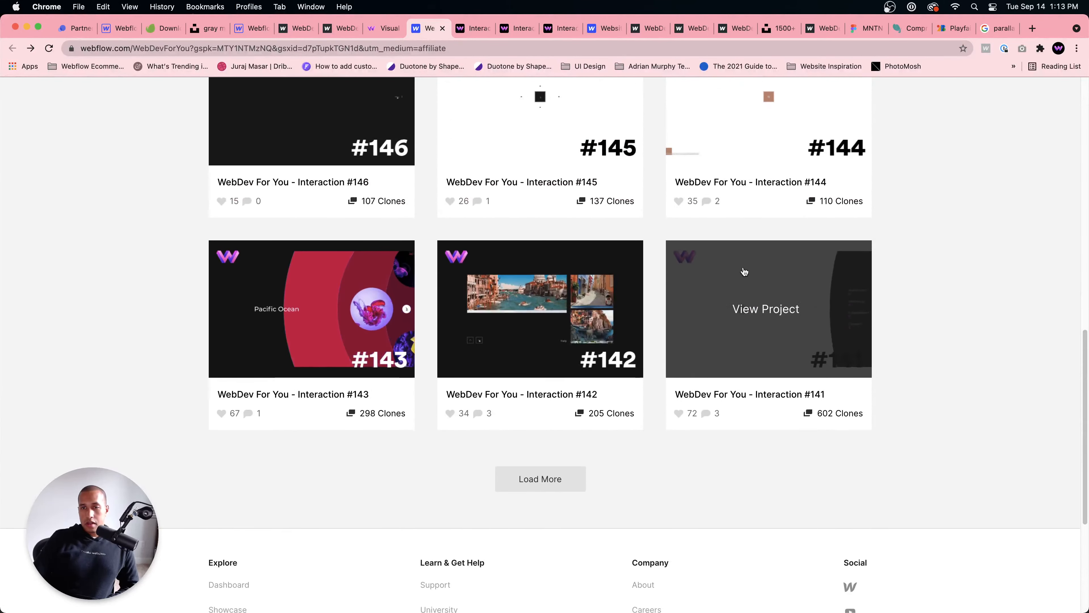
pyautogui.click(744, 271)
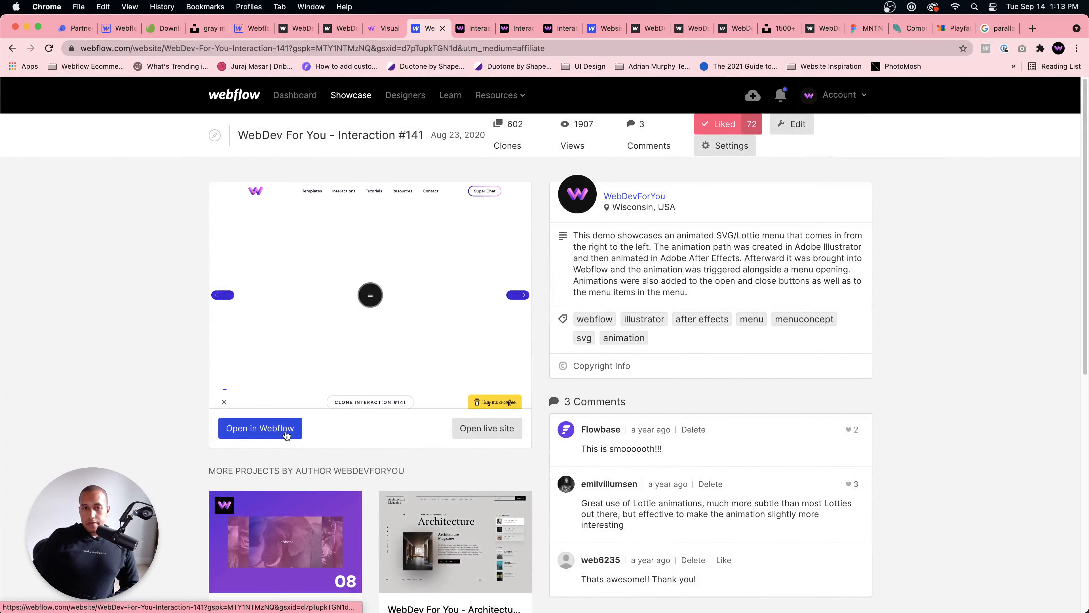
pyautogui.click(287, 435)
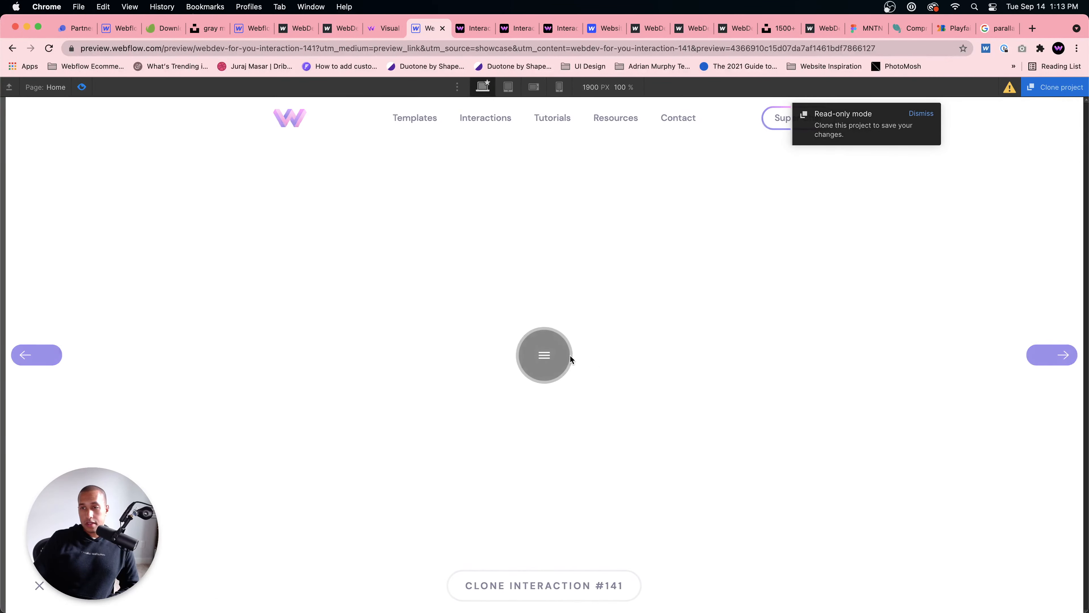
# Step: Play the Interaction #141 menu animation twice by opening and closing the side menu in the preview
pyautogui.click(569, 358)
pyautogui.click(1043, 138)
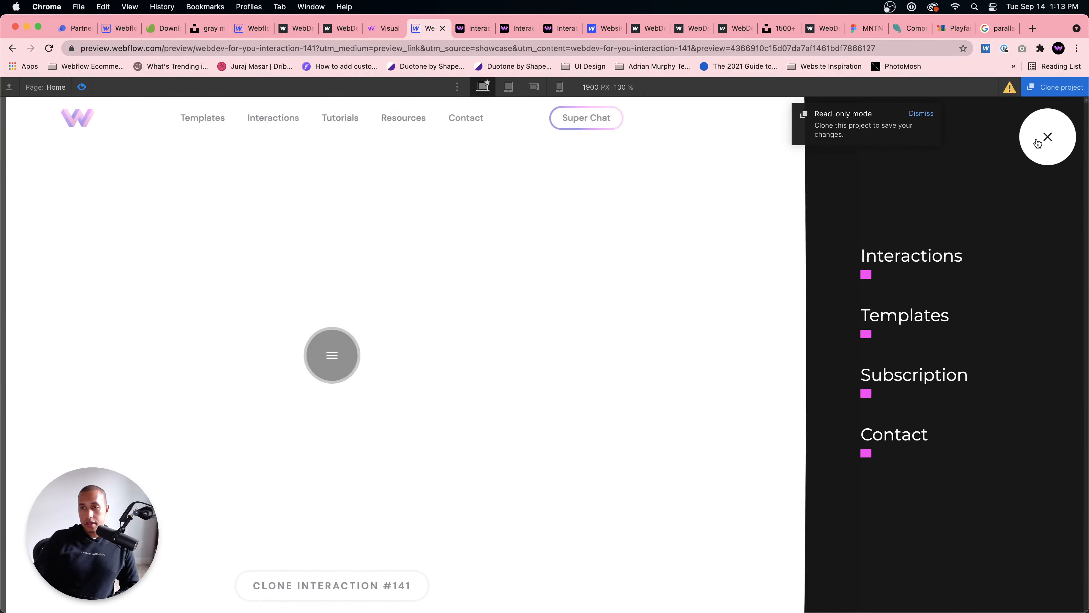
pyautogui.click(544, 355)
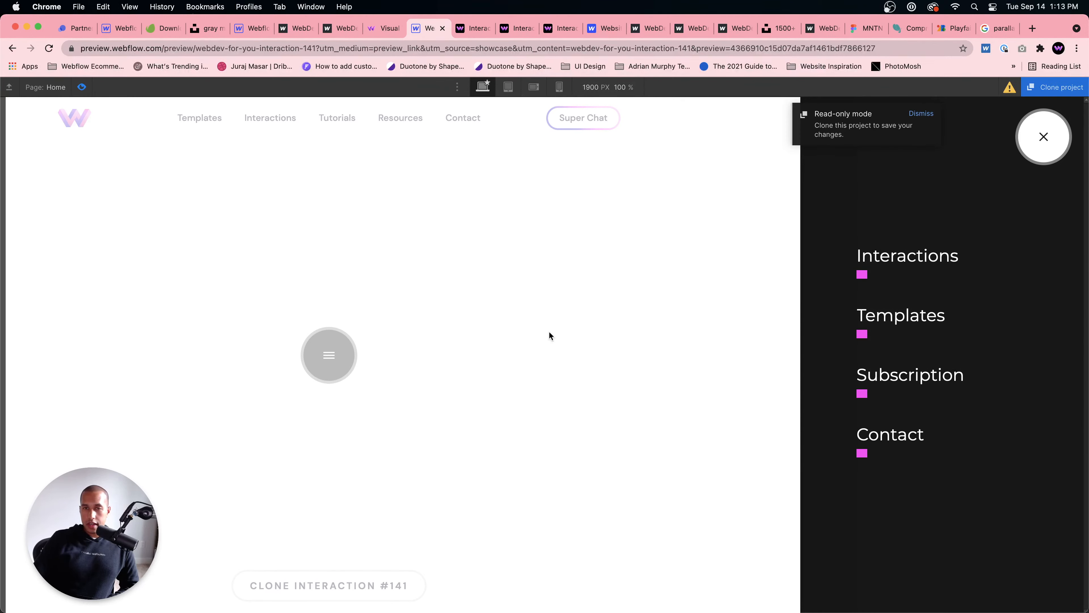
pyautogui.click(1043, 137)
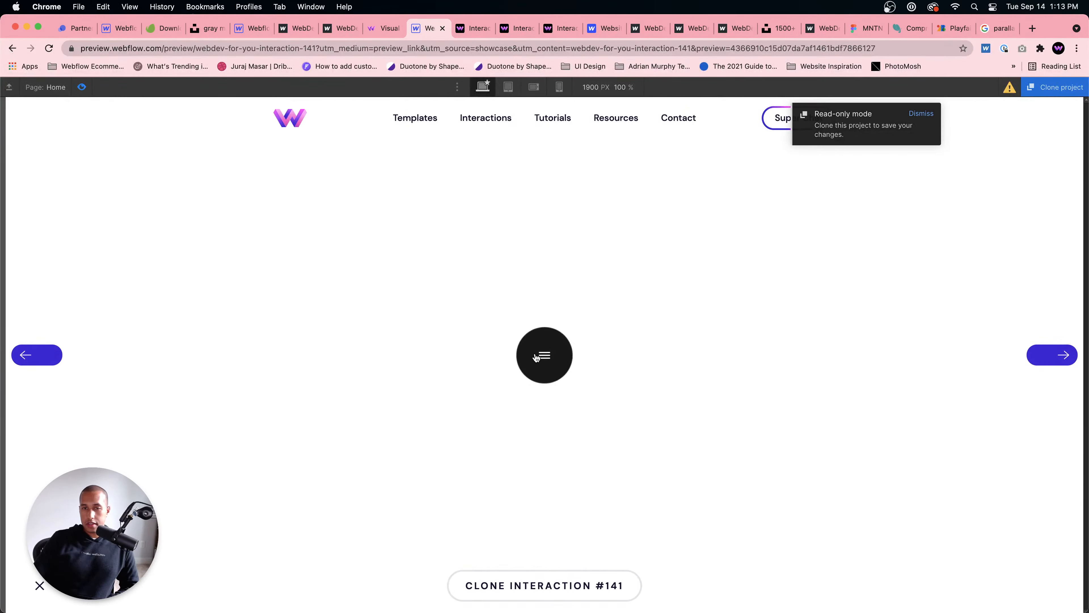
# Step: Open the Resources page of the WebDev For You site and look through the recommended resource cards
pyautogui.click(384, 28)
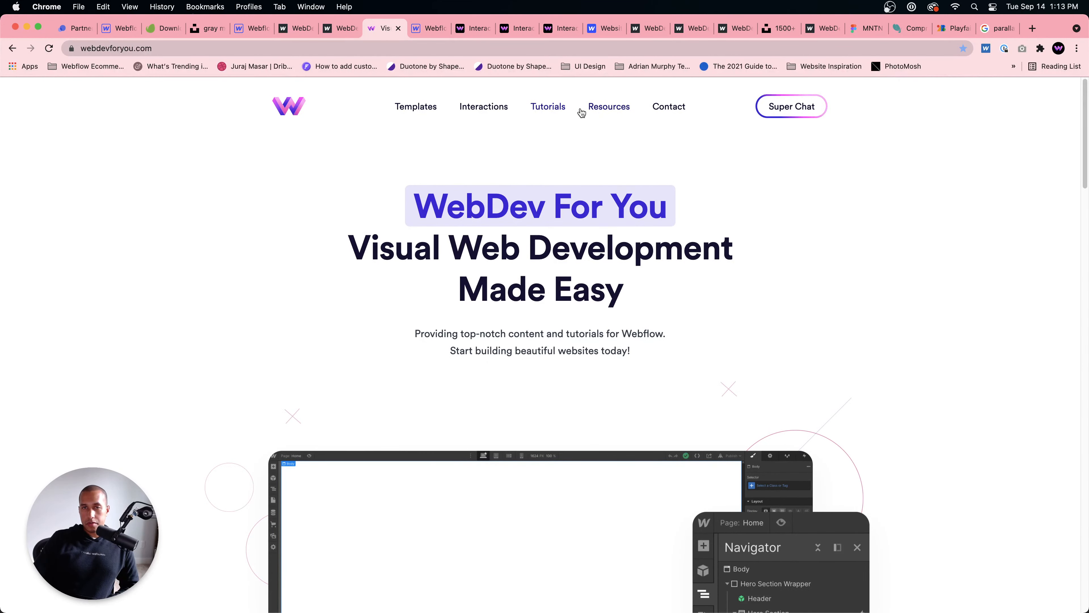
pyautogui.click(604, 109)
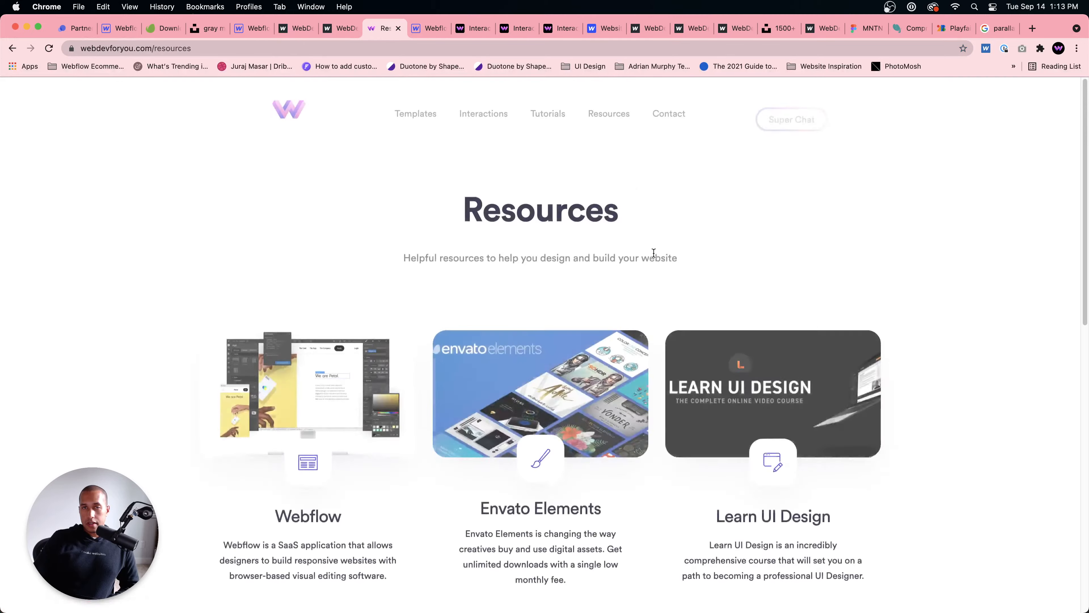
pyautogui.scroll(-3, 565, 305)
pyautogui.scroll(-5, 566, 306)
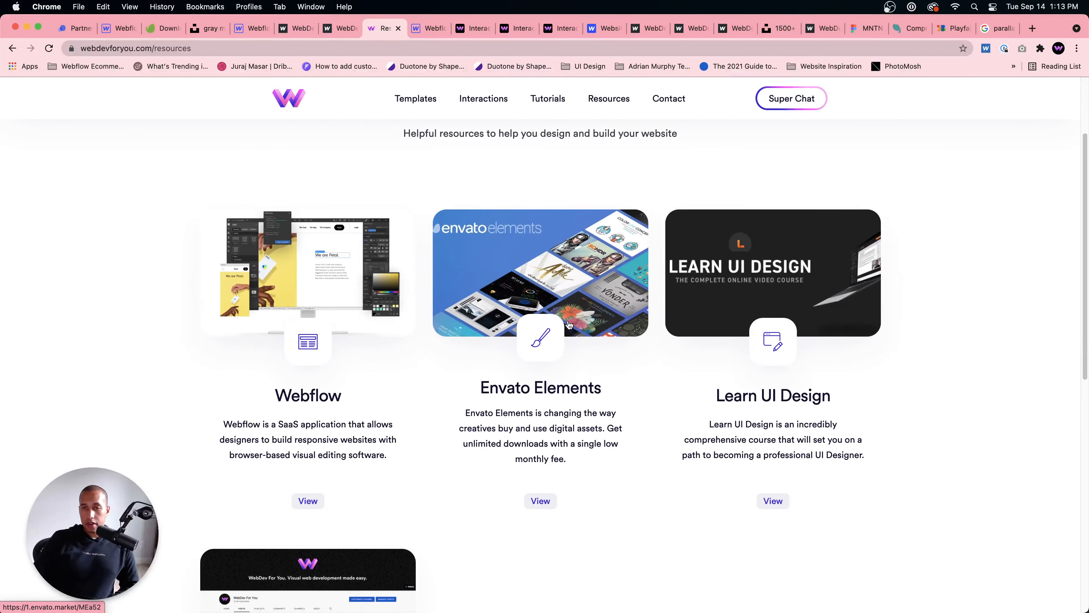
pyautogui.scroll(5, 827, 295)
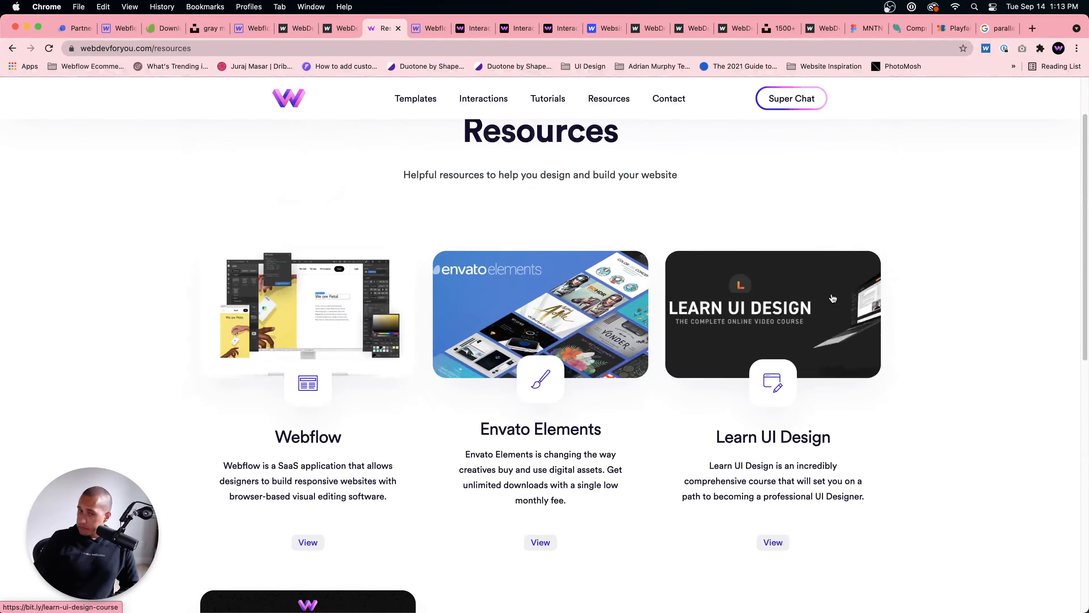
pyautogui.scroll(-6, 729, 333)
pyautogui.scroll(8, 295, 439)
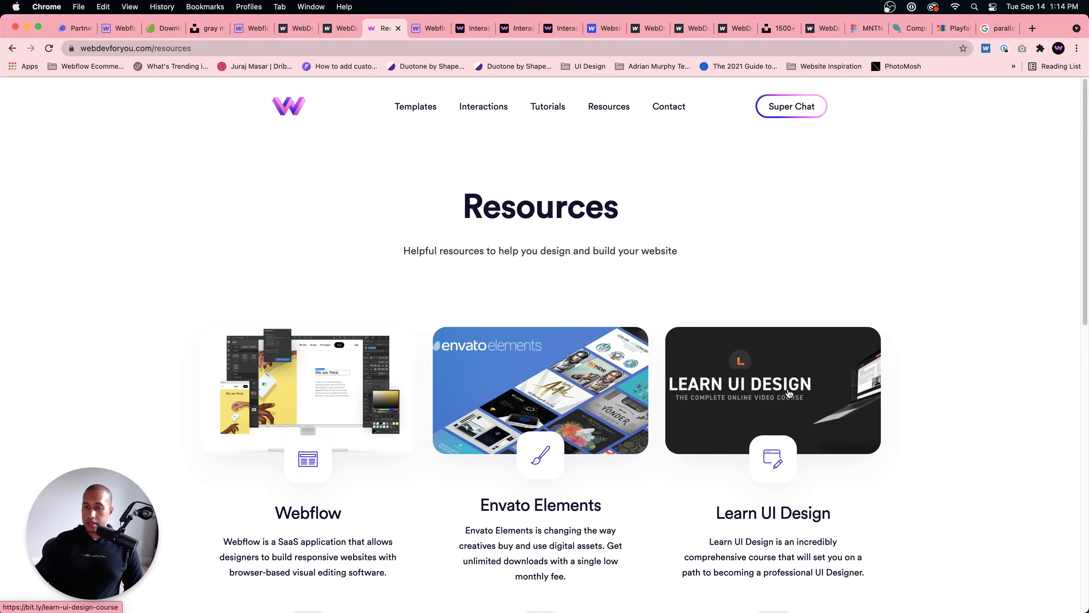
# Step: Open the Learn UI Design resource and skim the whole course page, including testimonials, FAQ and newsletter signup
pyautogui.click(755, 393)
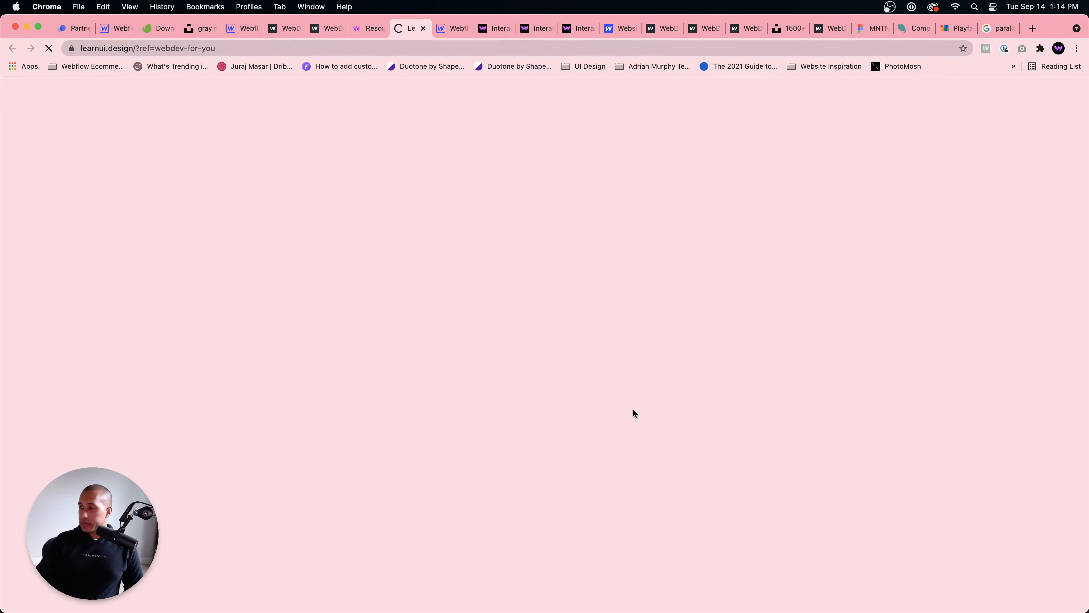
pyautogui.scroll(-10, 600, 385)
pyautogui.scroll(-20, 562, 371)
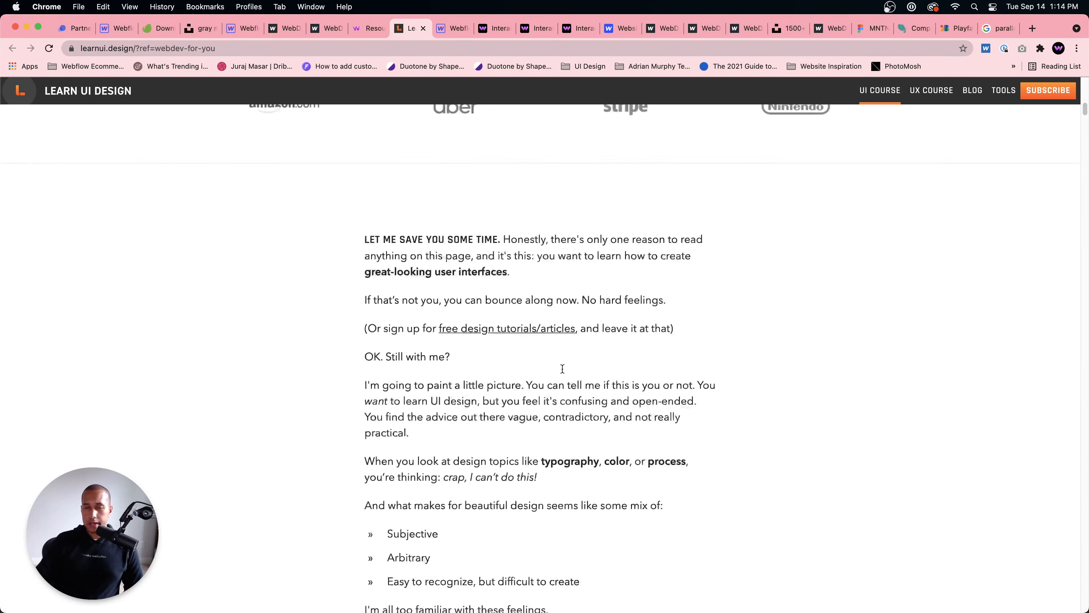
pyautogui.scroll(-20, 562, 369)
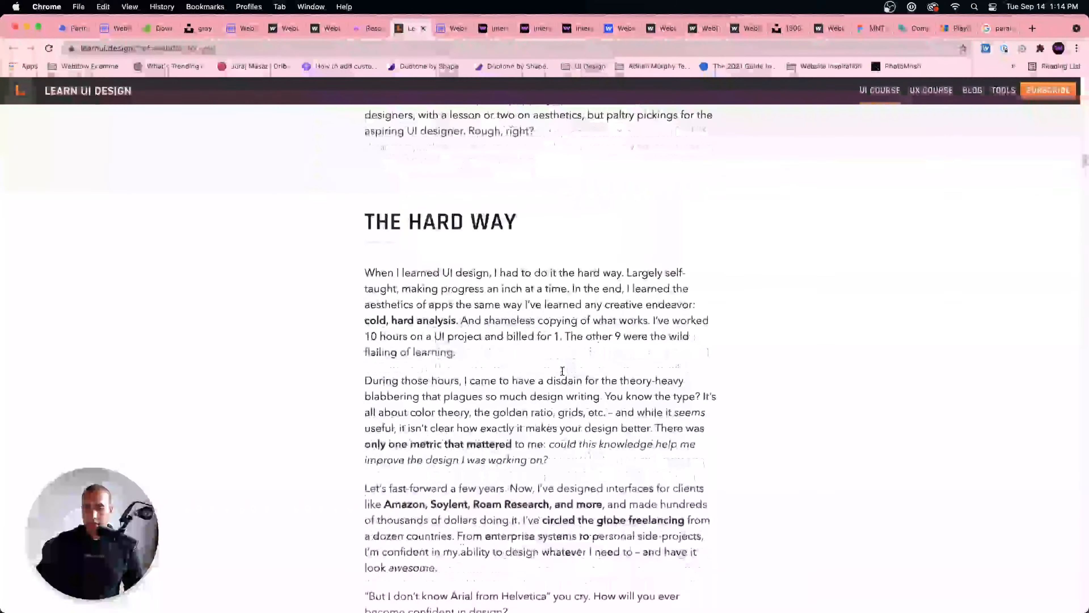
pyautogui.scroll(5, 562, 371)
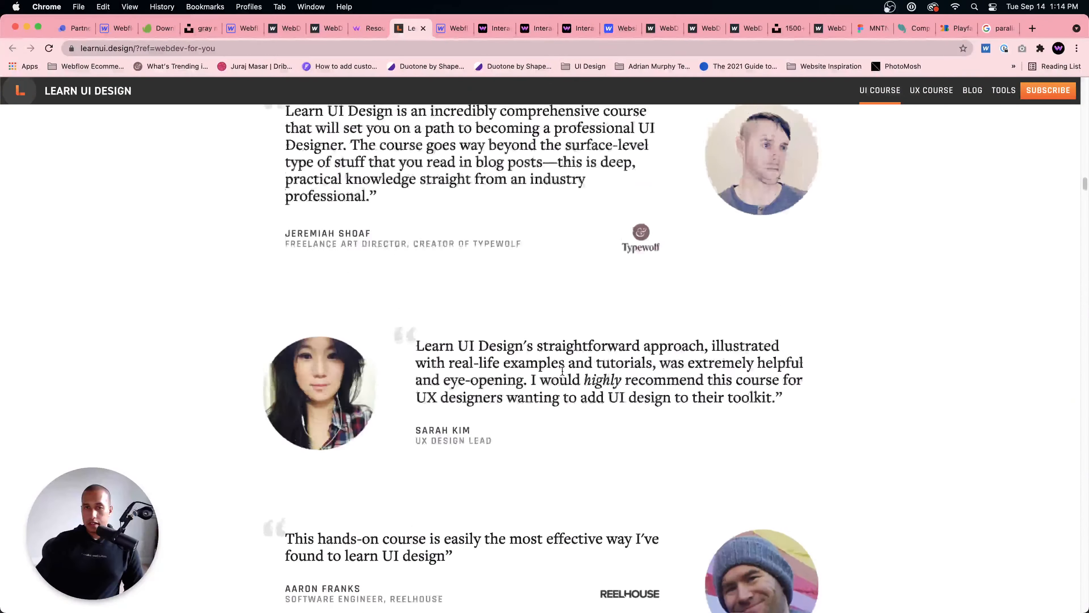
pyautogui.scroll(-15, 562, 371)
pyautogui.scroll(-20, 562, 373)
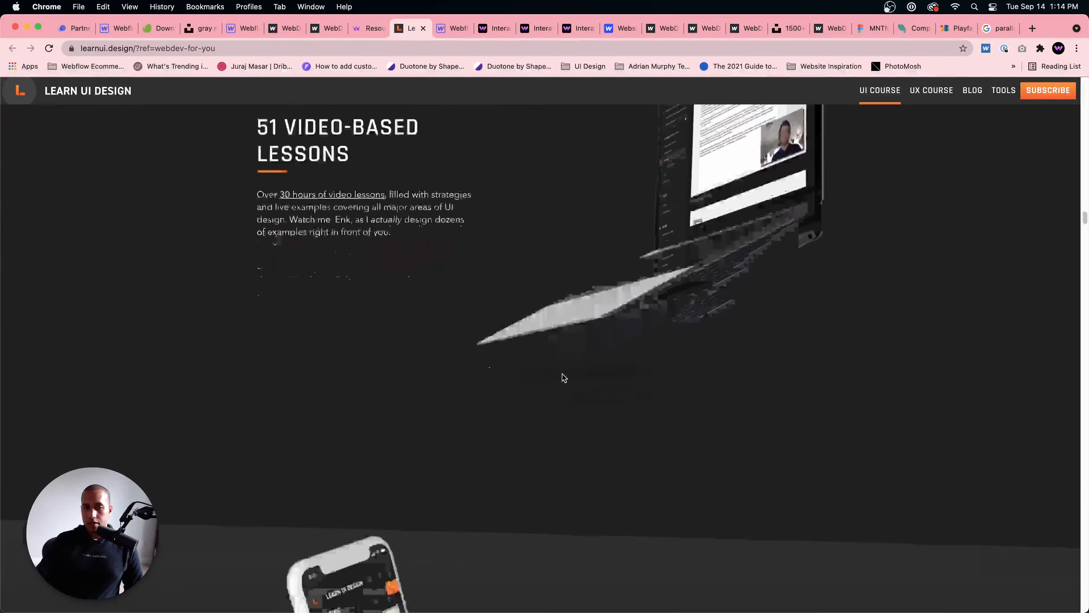
pyautogui.scroll(-20, 562, 376)
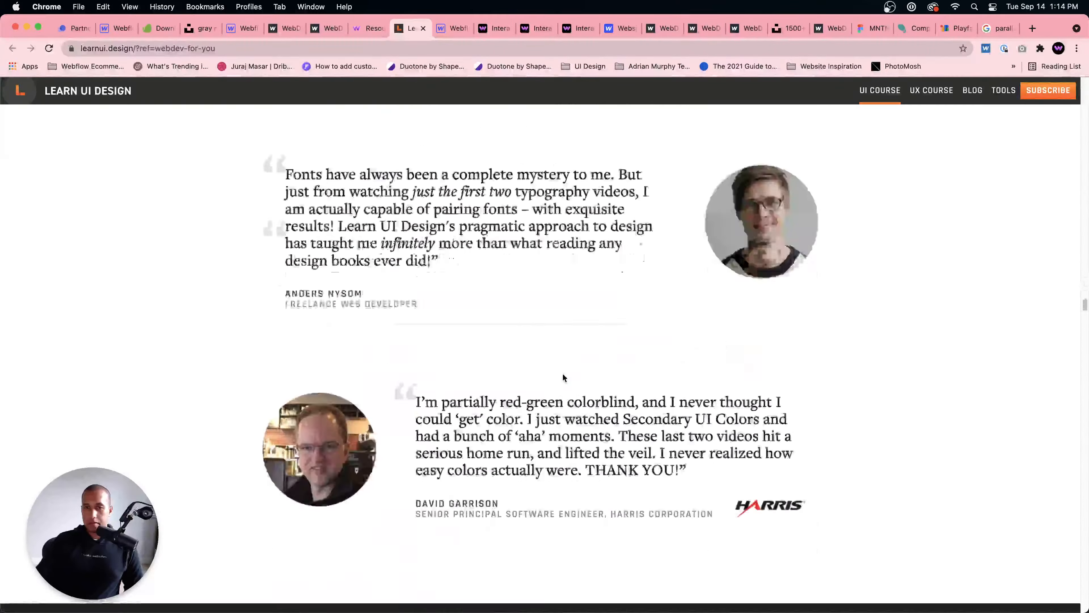
pyautogui.scroll(-20, 565, 378)
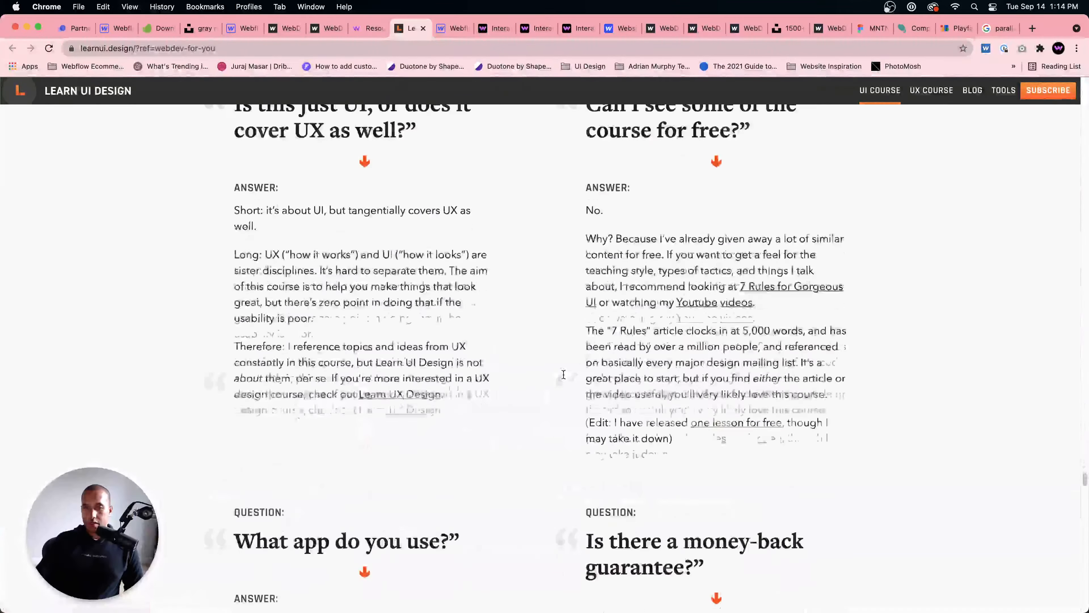
pyautogui.scroll(-12, 564, 378)
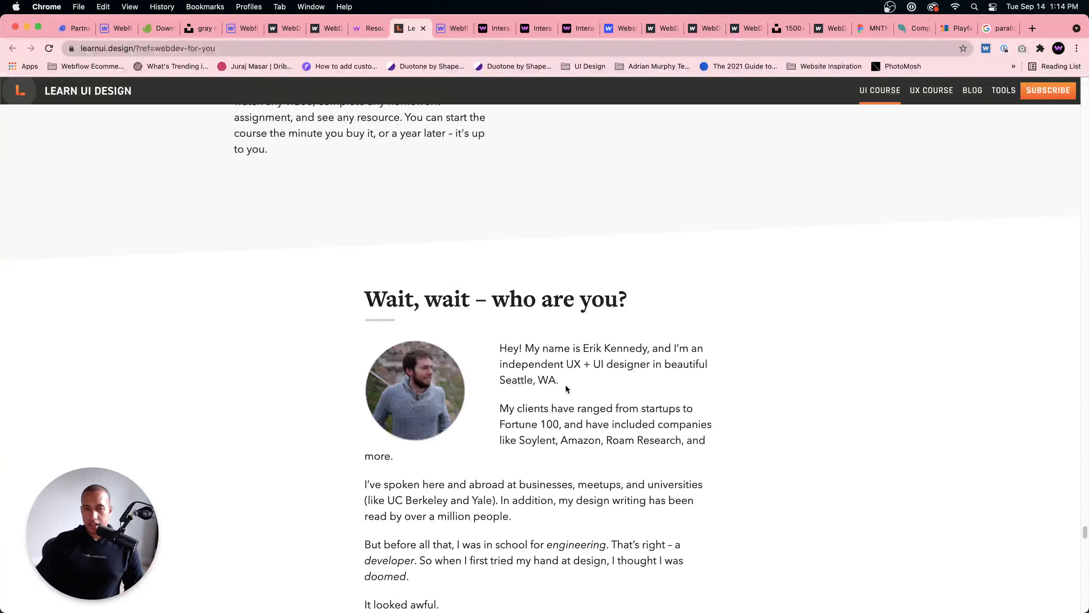
pyautogui.scroll(-20, 565, 384)
pyautogui.scroll(-8, 565, 385)
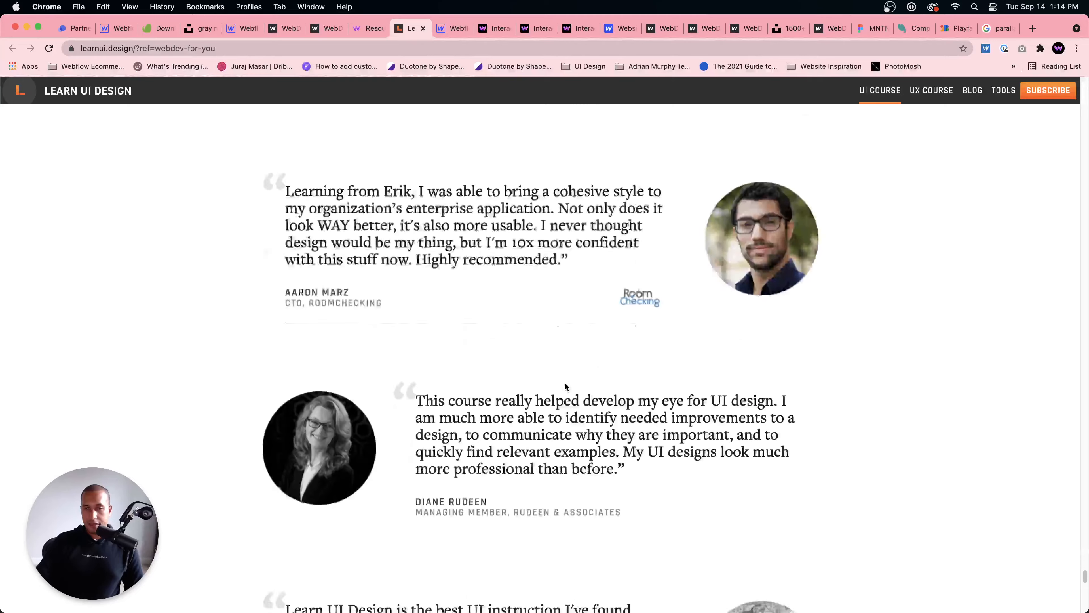
pyautogui.scroll(9, 566, 385)
pyautogui.scroll(3, 565, 384)
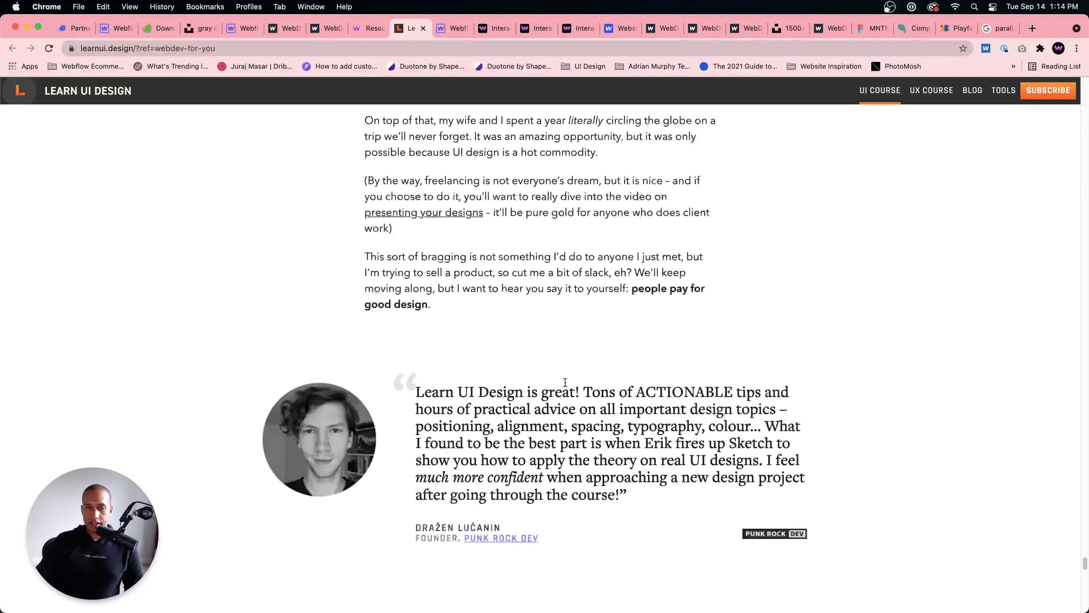
pyautogui.scroll(-15, 566, 386)
pyautogui.scroll(-2, 567, 386)
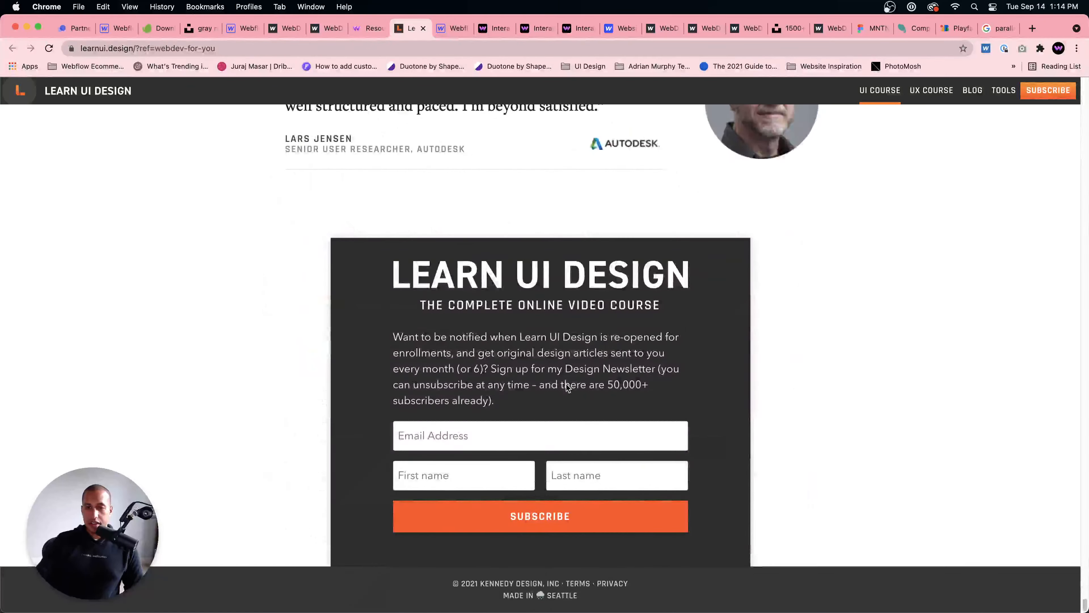
pyautogui.scroll(20, 566, 384)
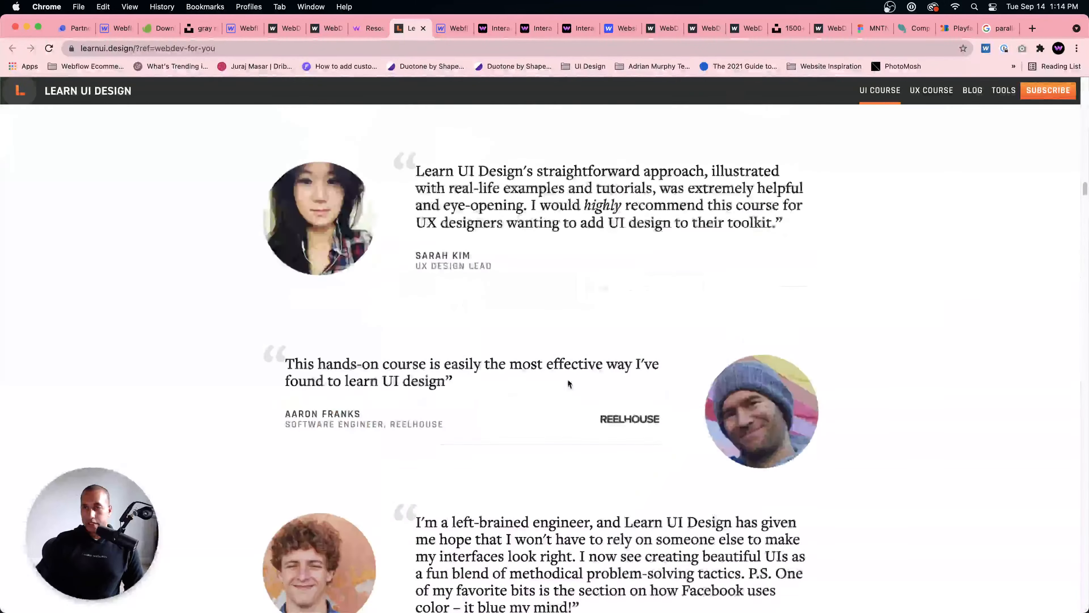
pyautogui.scroll(20, 568, 380)
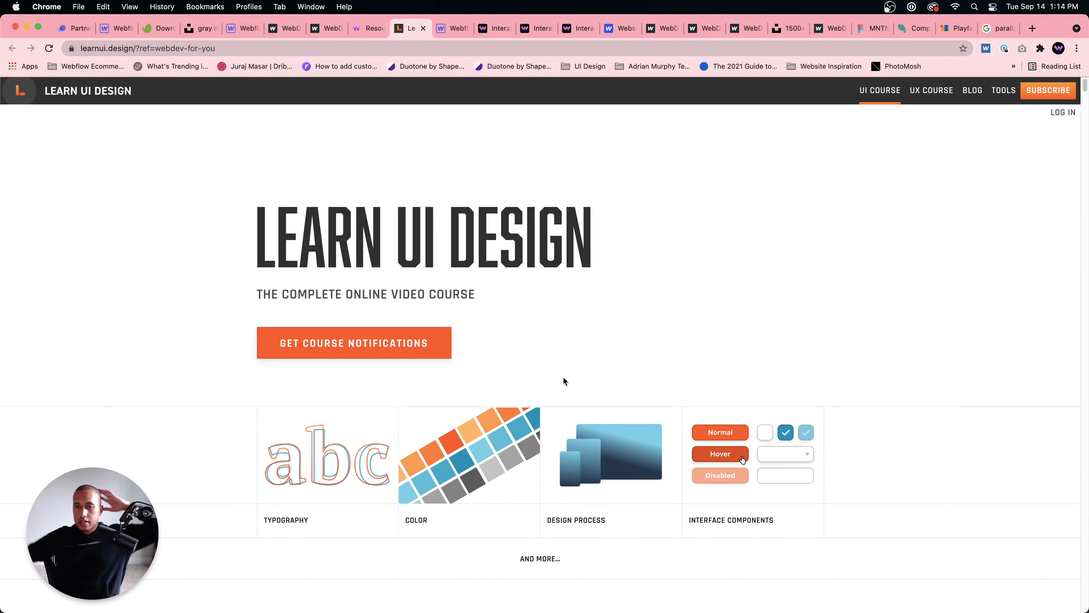
# Step: Examine the Learn UI Design course's features and the video series lesson list from Introductory Topics through Color
pyautogui.scroll(-15, 588, 356)
pyautogui.scroll(-20, 589, 369)
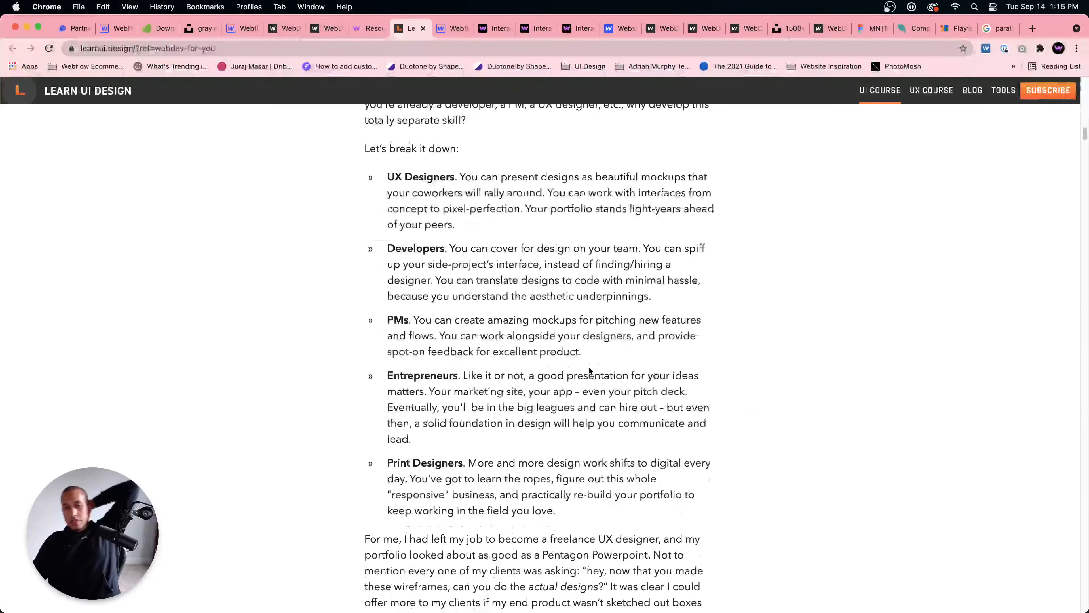
pyautogui.scroll(-20, 589, 369)
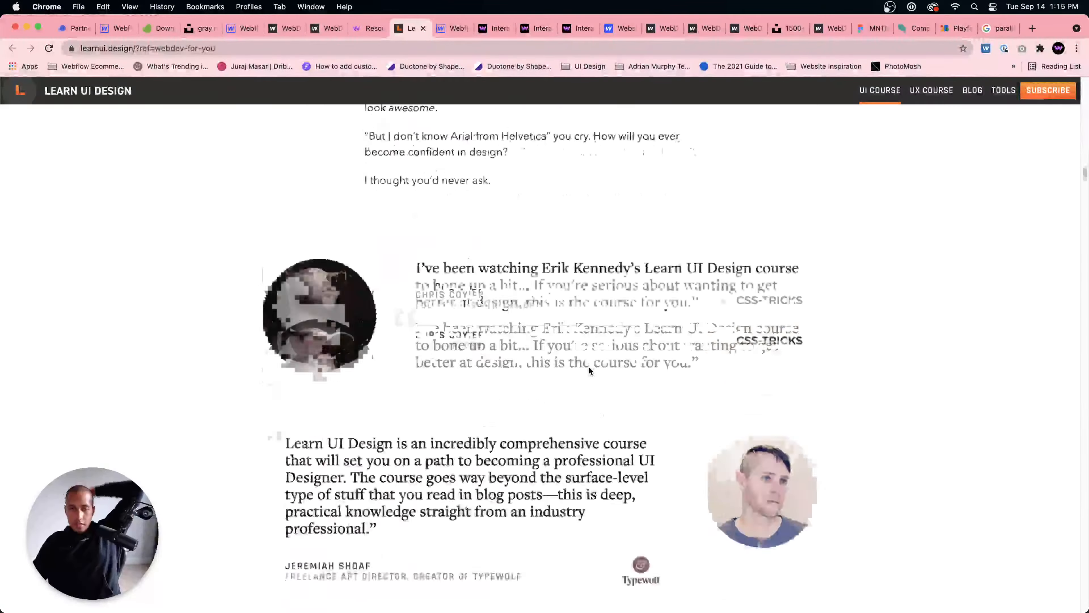
pyautogui.scroll(-20, 589, 370)
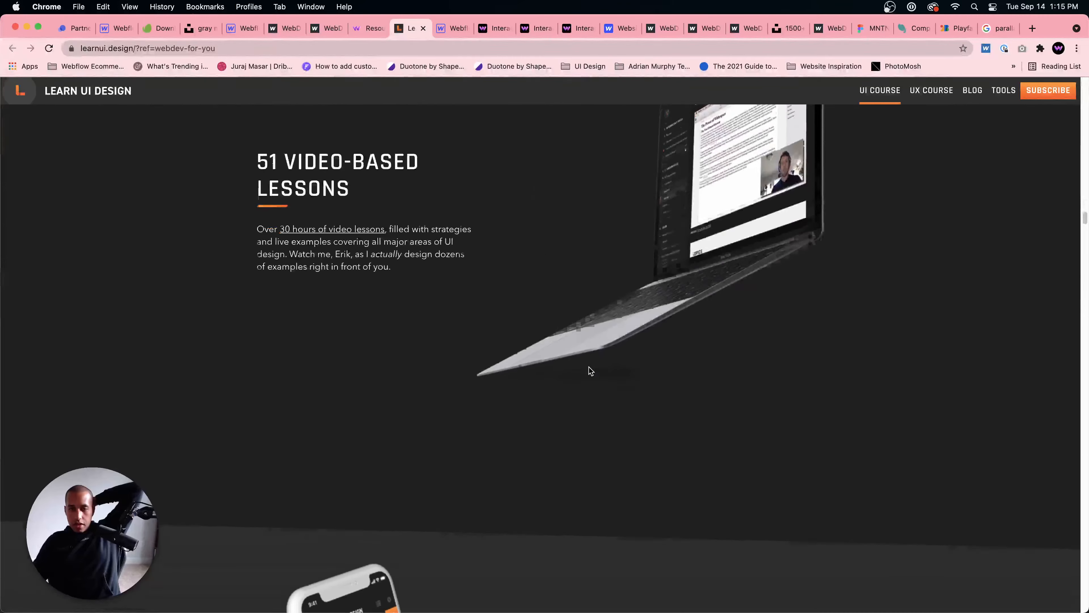
pyautogui.scroll(-20, 590, 370)
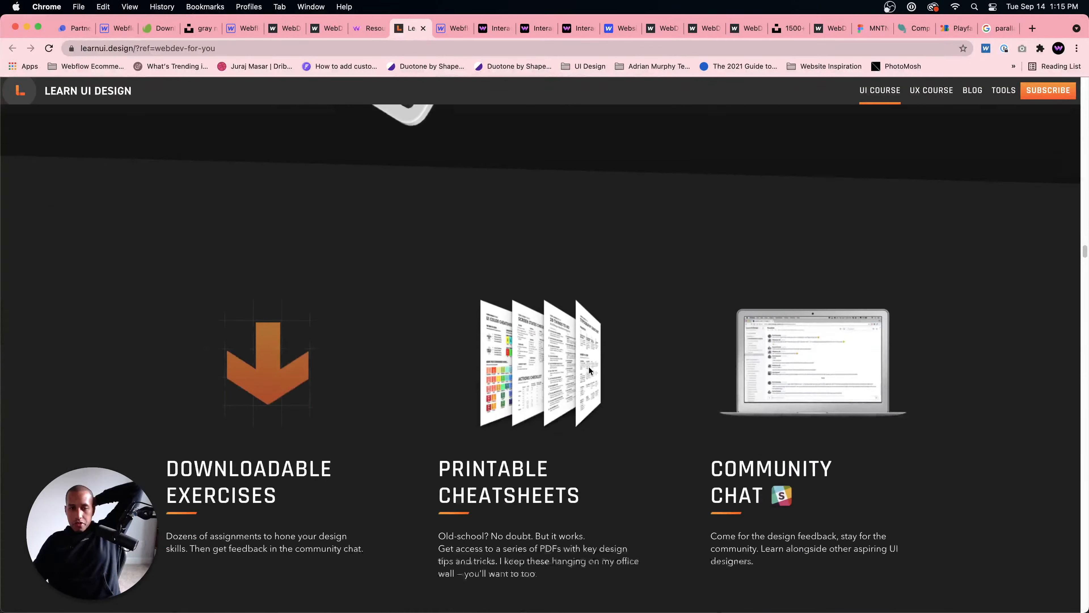
pyautogui.scroll(-20, 588, 370)
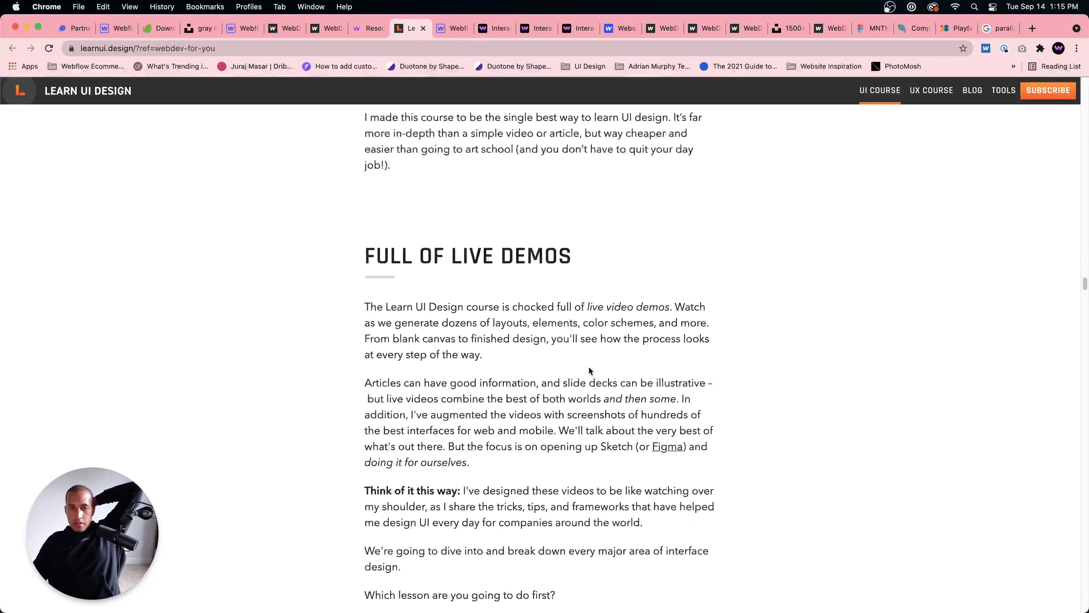
pyautogui.scroll(-15, 590, 370)
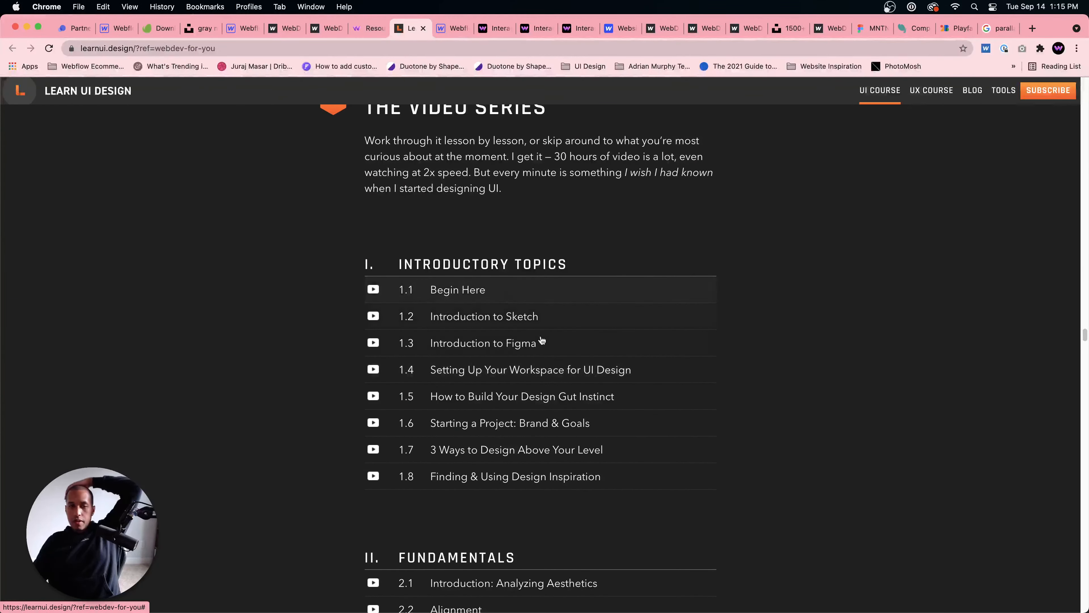
pyautogui.scroll(-8, 523, 392)
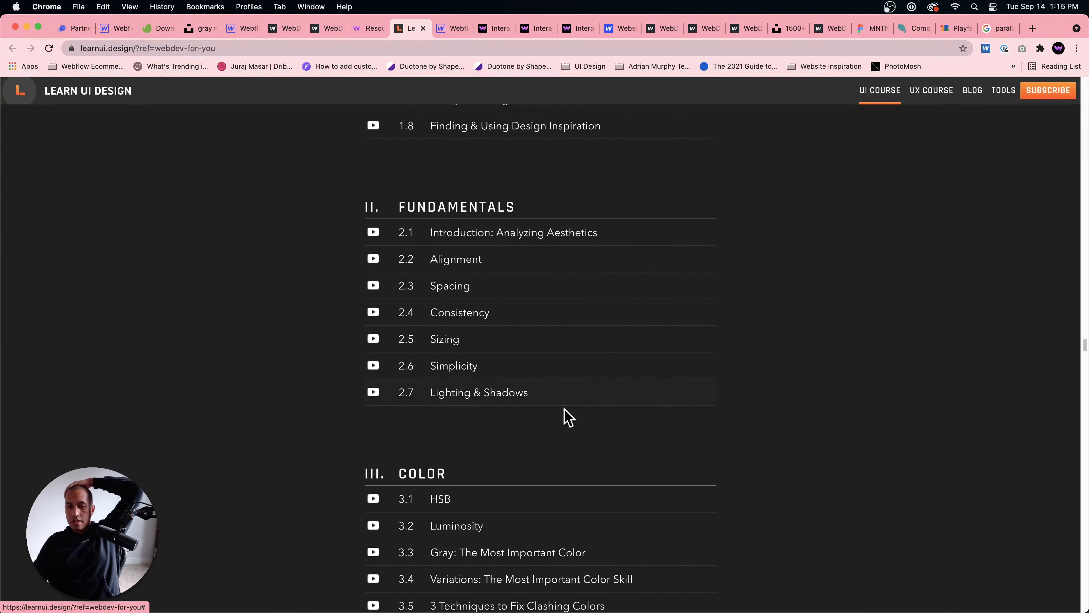
# Step: Examine the Learn UI Design lesson list from Color through Communicating Design, down to the Student Slack Channel section
pyautogui.scroll(-7, 509, 424)
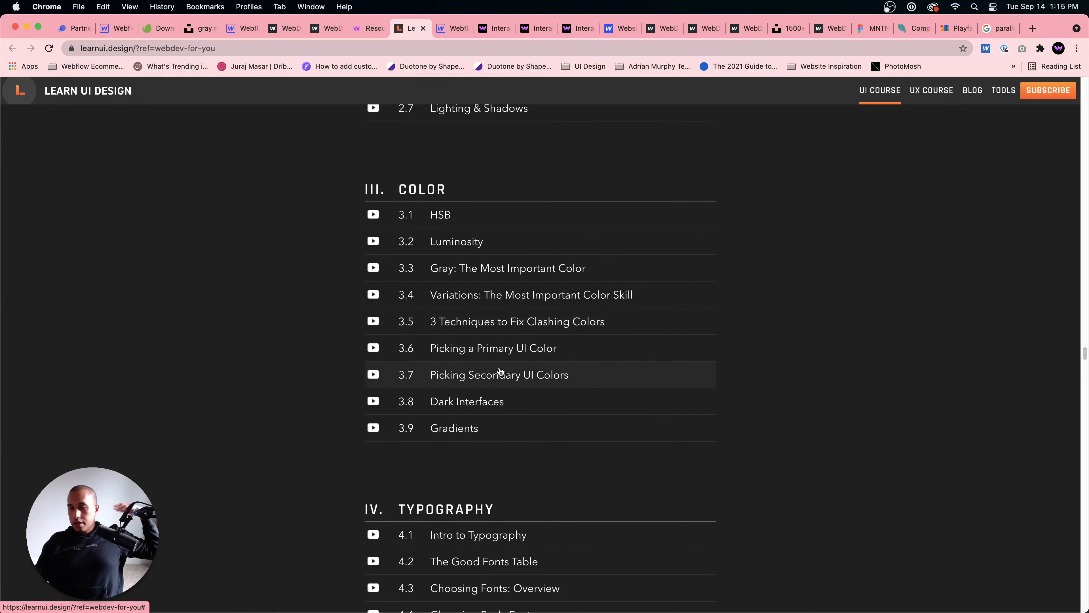
pyautogui.scroll(-1, 457, 428)
pyautogui.scroll(-5, 460, 429)
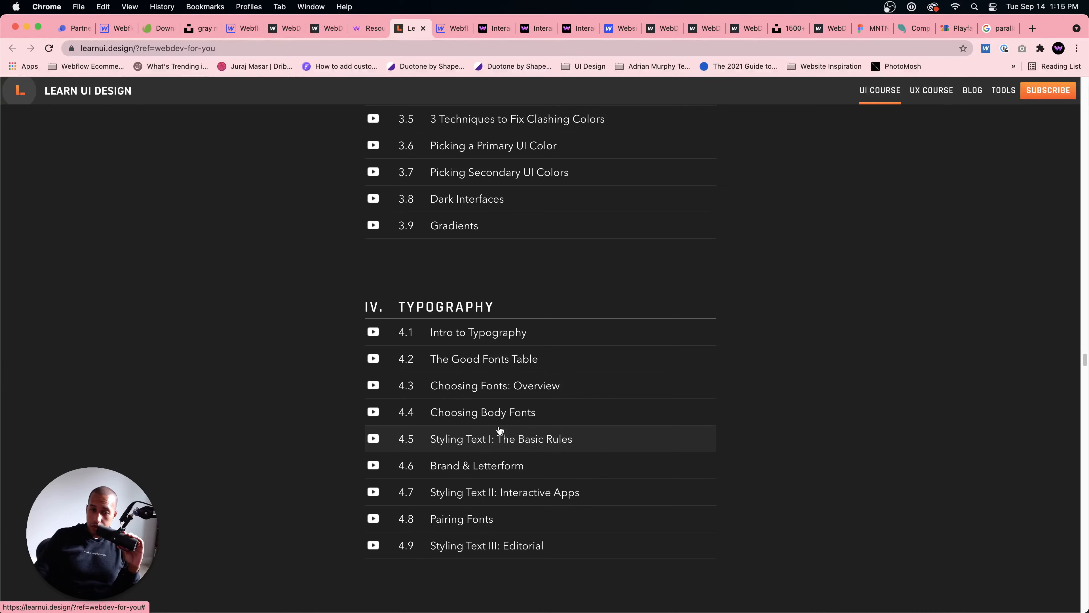
pyautogui.scroll(-8, 489, 446)
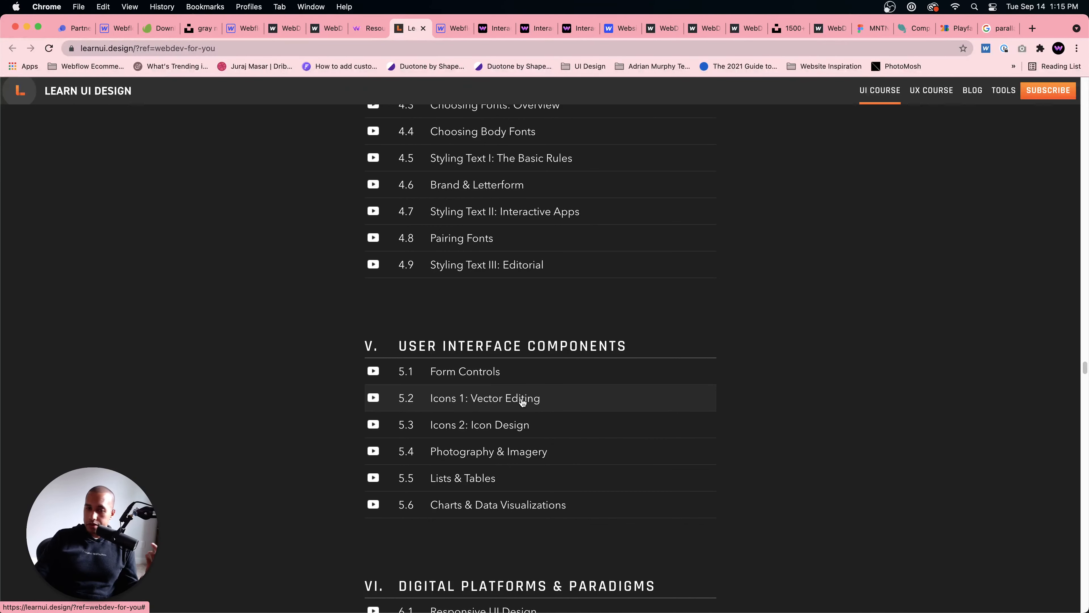
pyautogui.scroll(-4, 518, 398)
pyautogui.scroll(-5, 521, 402)
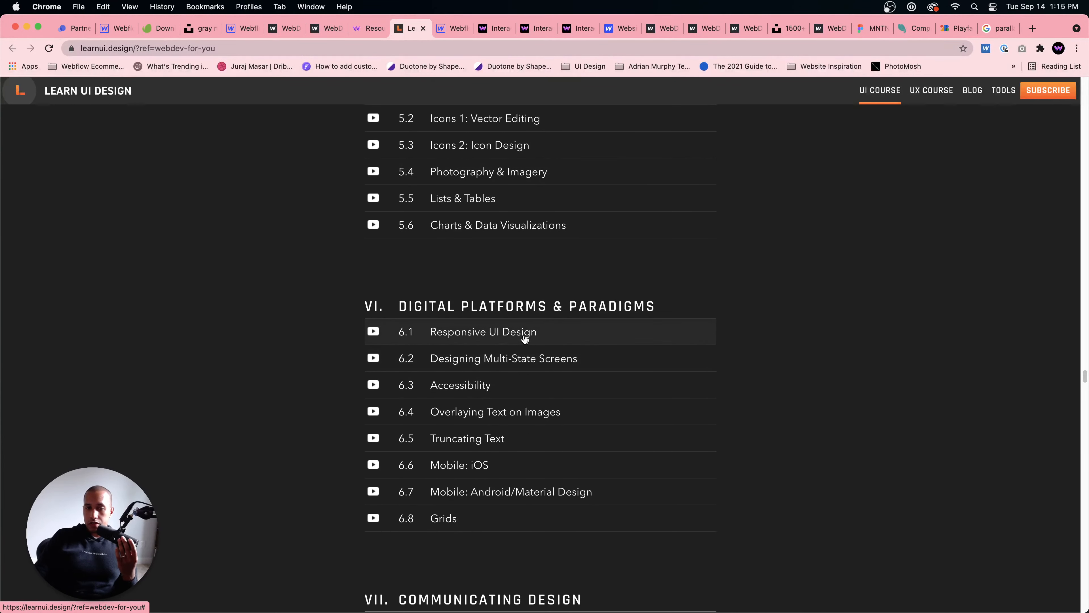
pyautogui.scroll(-8, 565, 390)
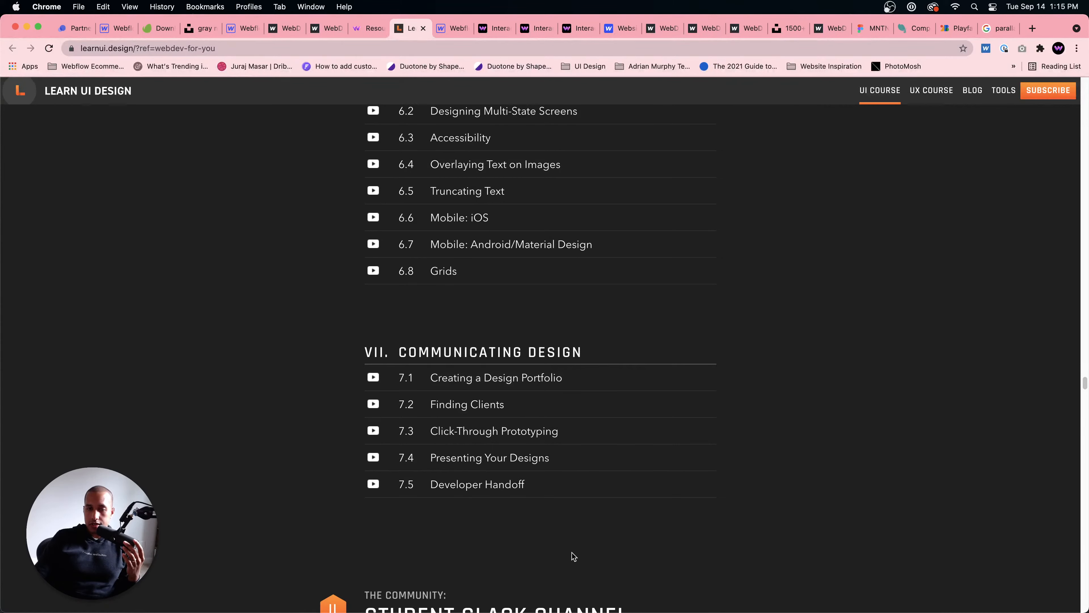
pyautogui.scroll(-6, 573, 552)
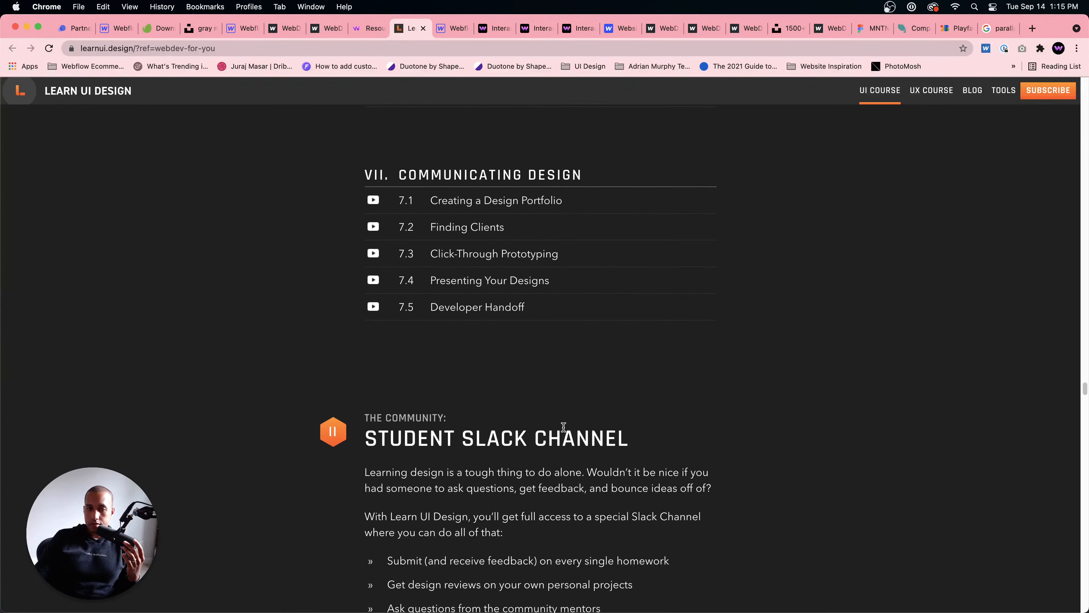
pyautogui.scroll(4, 563, 427)
pyautogui.scroll(5, 564, 427)
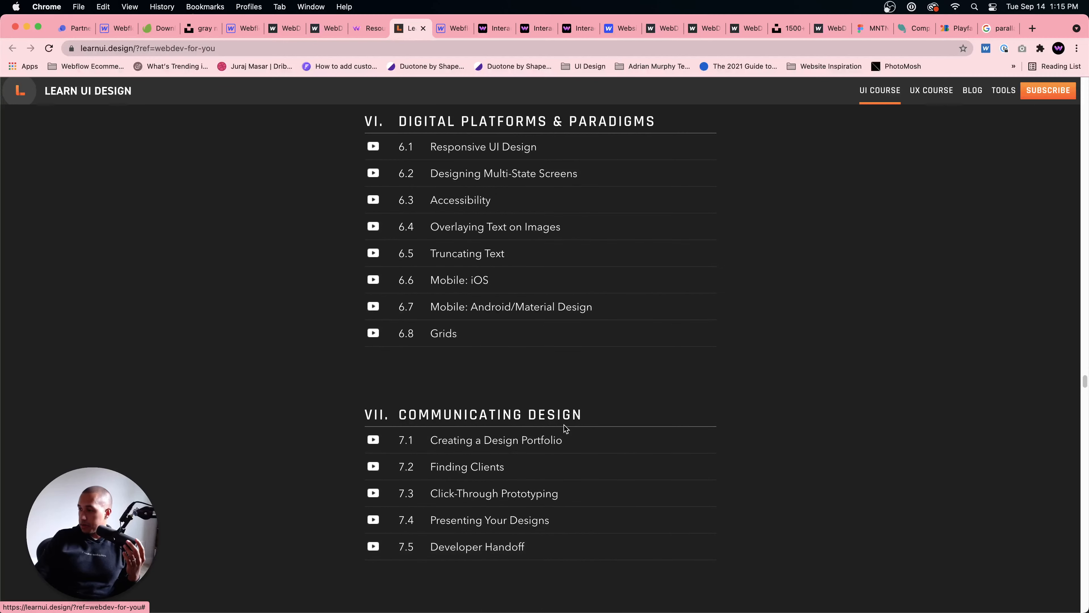
pyautogui.scroll(1, 566, 428)
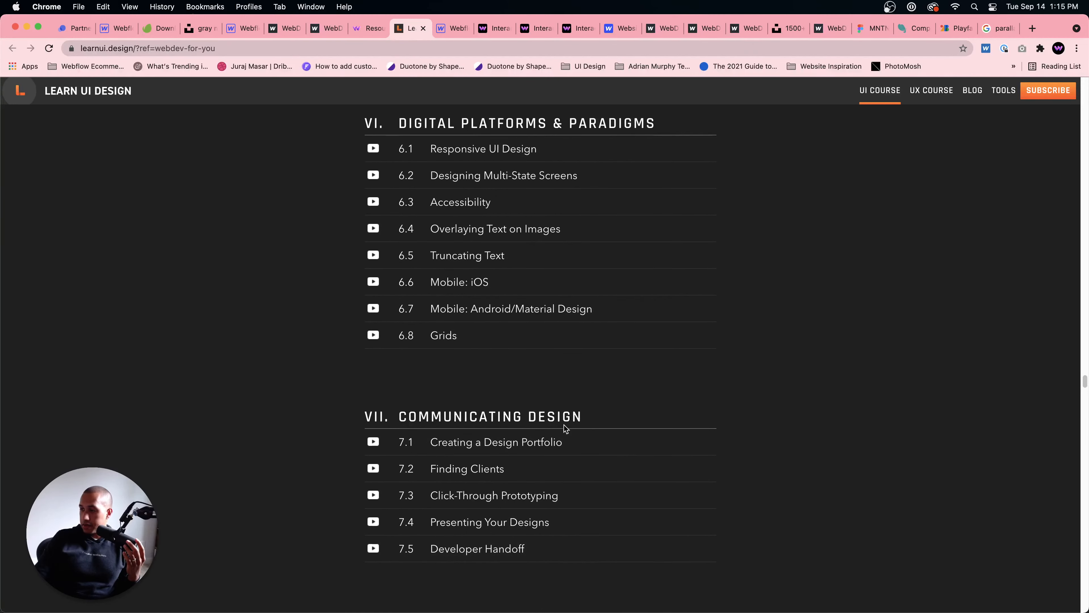
# Step: Return to the WebDev For You Resources page and copy the link address of the Learn UI Design card
pyautogui.click(293, 47)
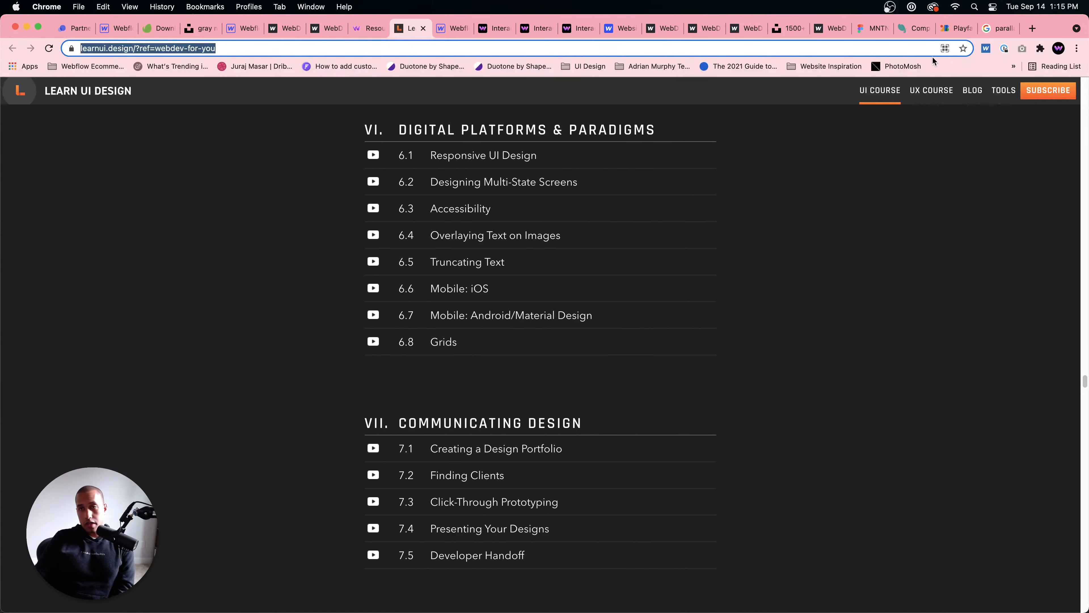
pyautogui.click(988, 28)
pyautogui.click(957, 29)
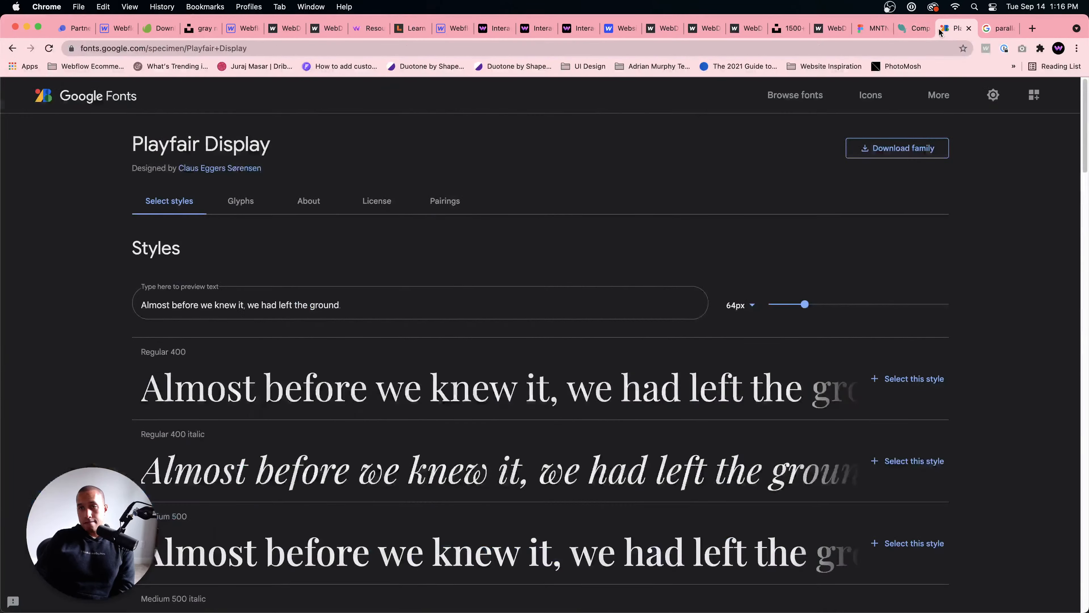
pyautogui.click(404, 30)
pyautogui.click(369, 28)
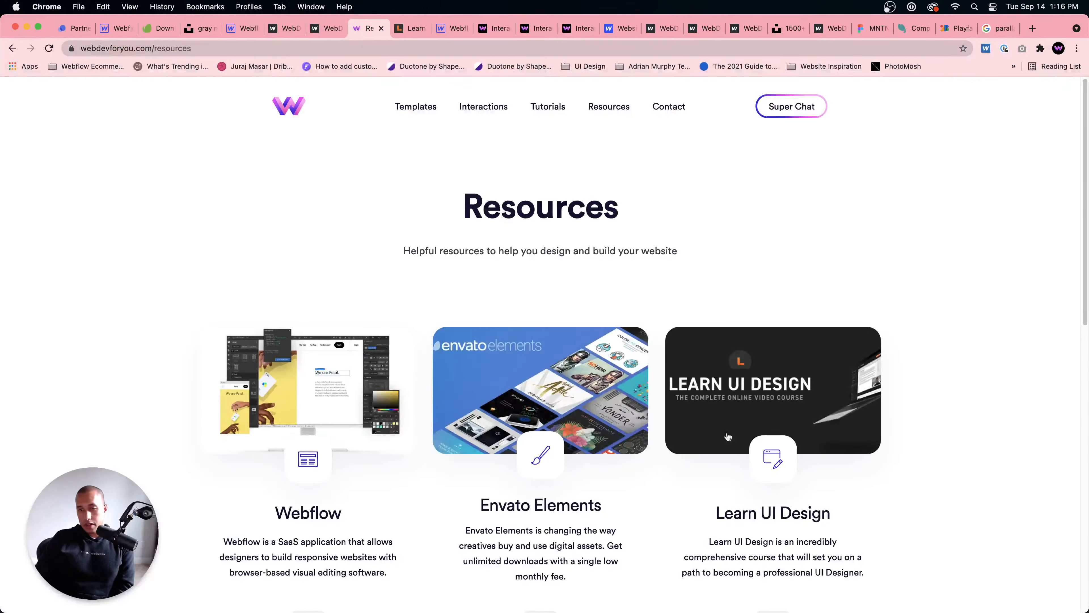
pyautogui.rightClick(758, 411)
pyautogui.click(796, 492)
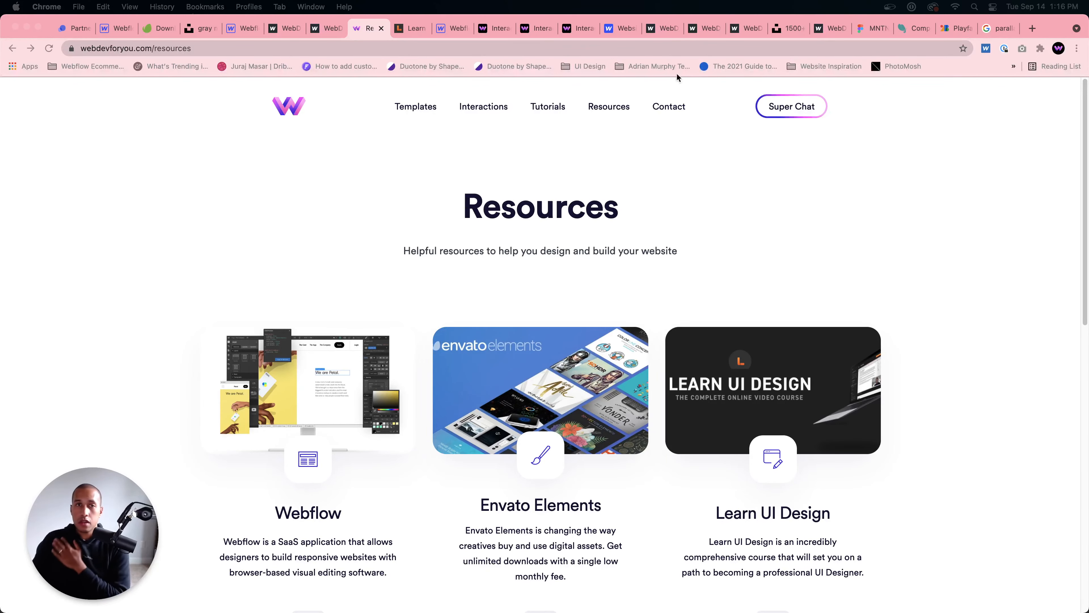
# Step: Switch to the published webdevs-stellar-project page and replay the mountain hero's parallax effect several times
pyautogui.click(651, 31)
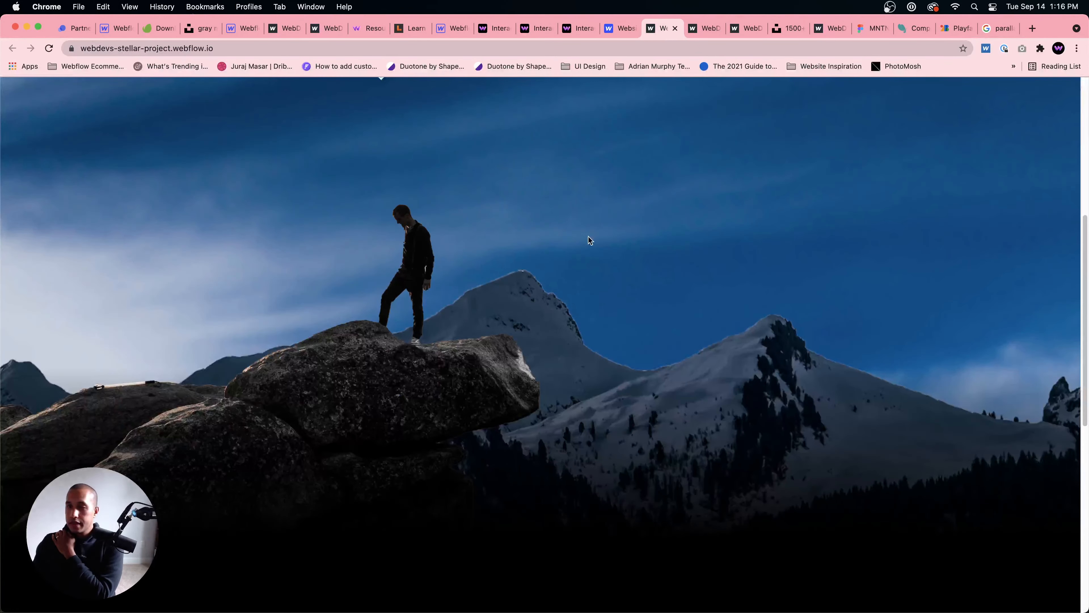
pyautogui.scroll(-5, 590, 241)
pyautogui.scroll(10, 563, 267)
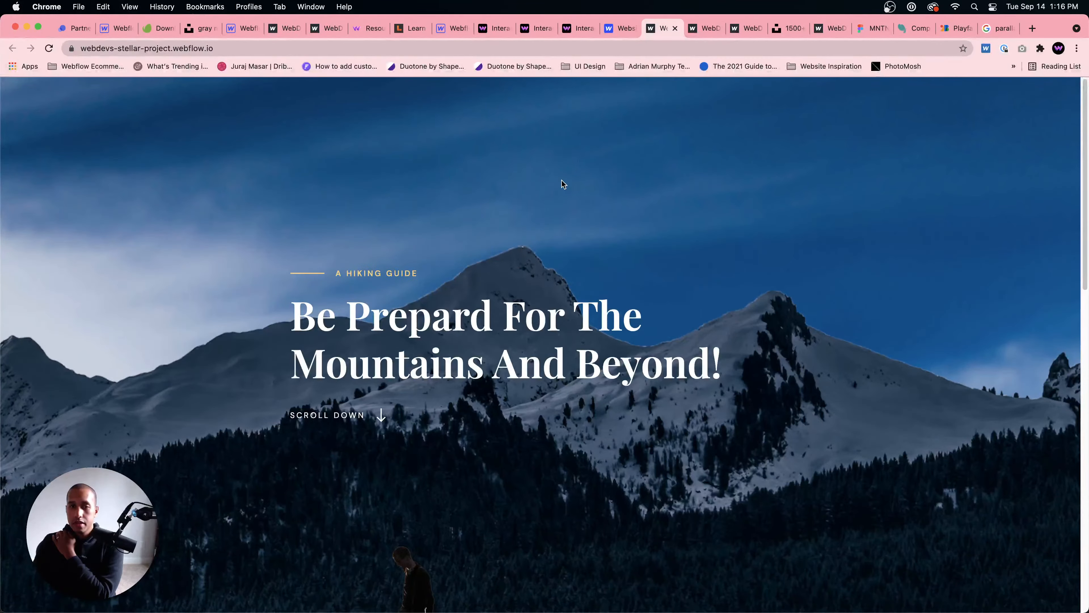
pyautogui.scroll(-10, 562, 180)
pyautogui.scroll(10, 563, 180)
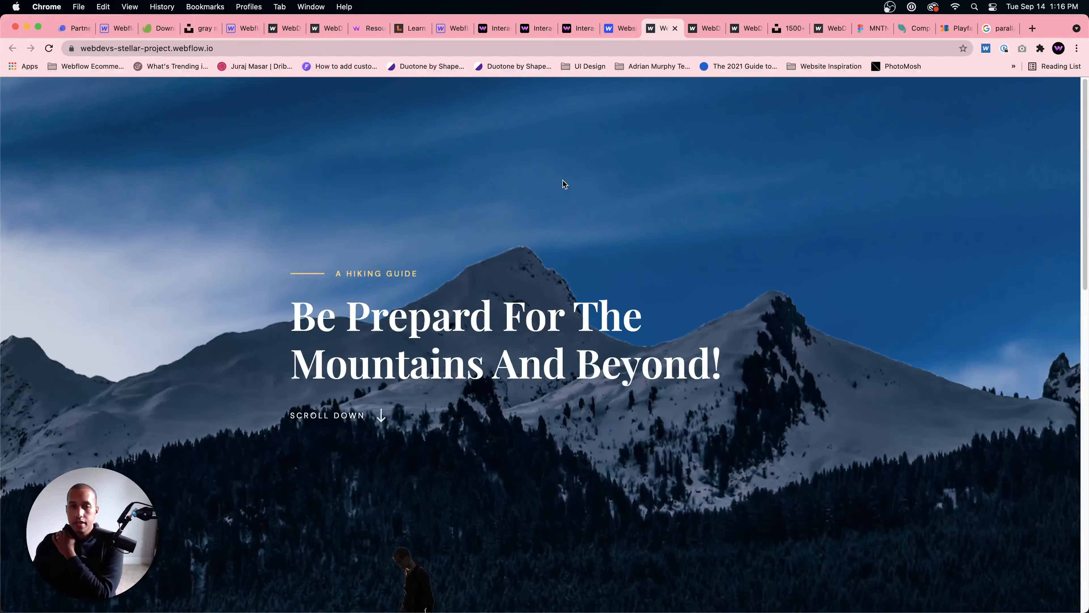
pyautogui.scroll(-3, 563, 184)
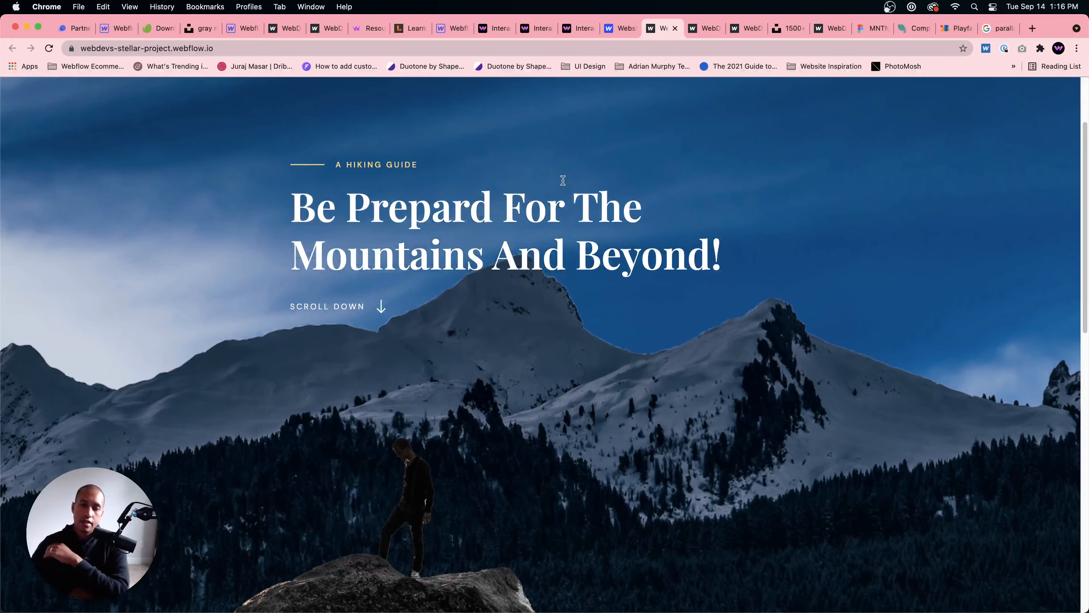